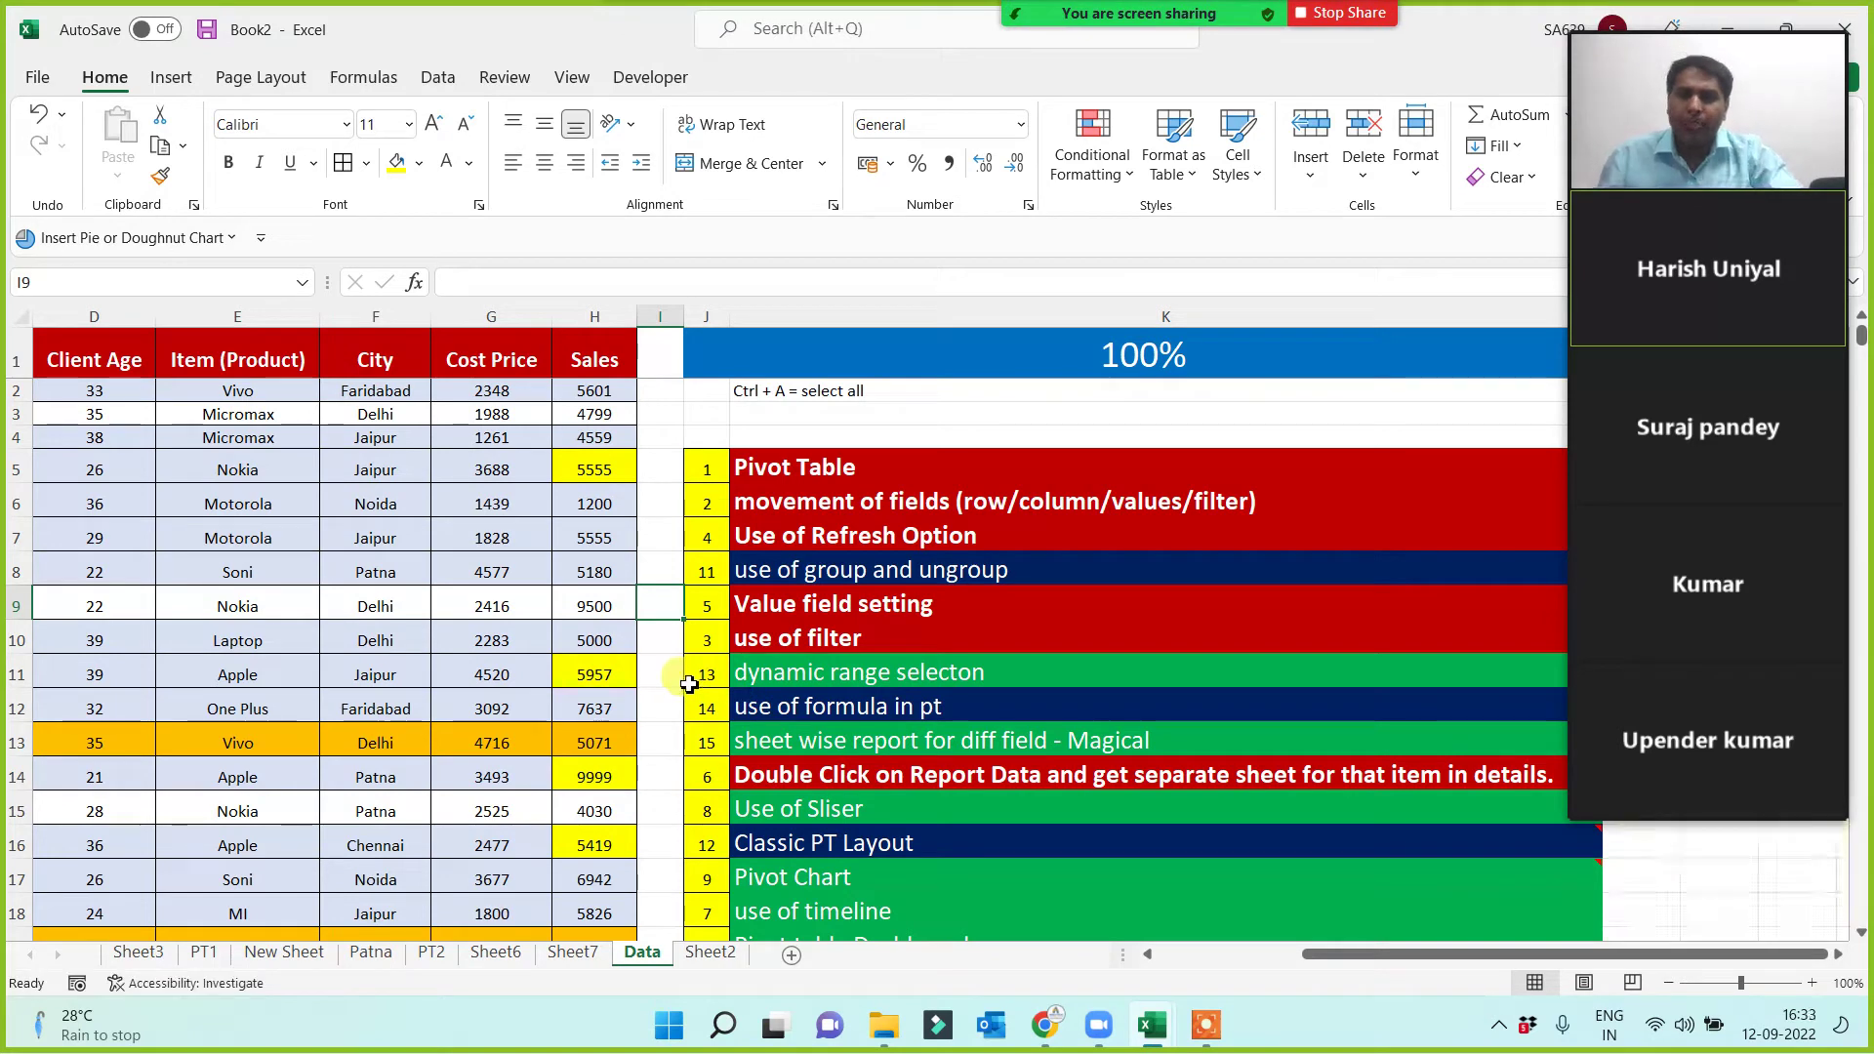
Copy the formatting of the "Use of Refresh Option" cell onto the "use of group and ungroup" cell.
{"action": "left_click", "coordinate": [814, 573]}
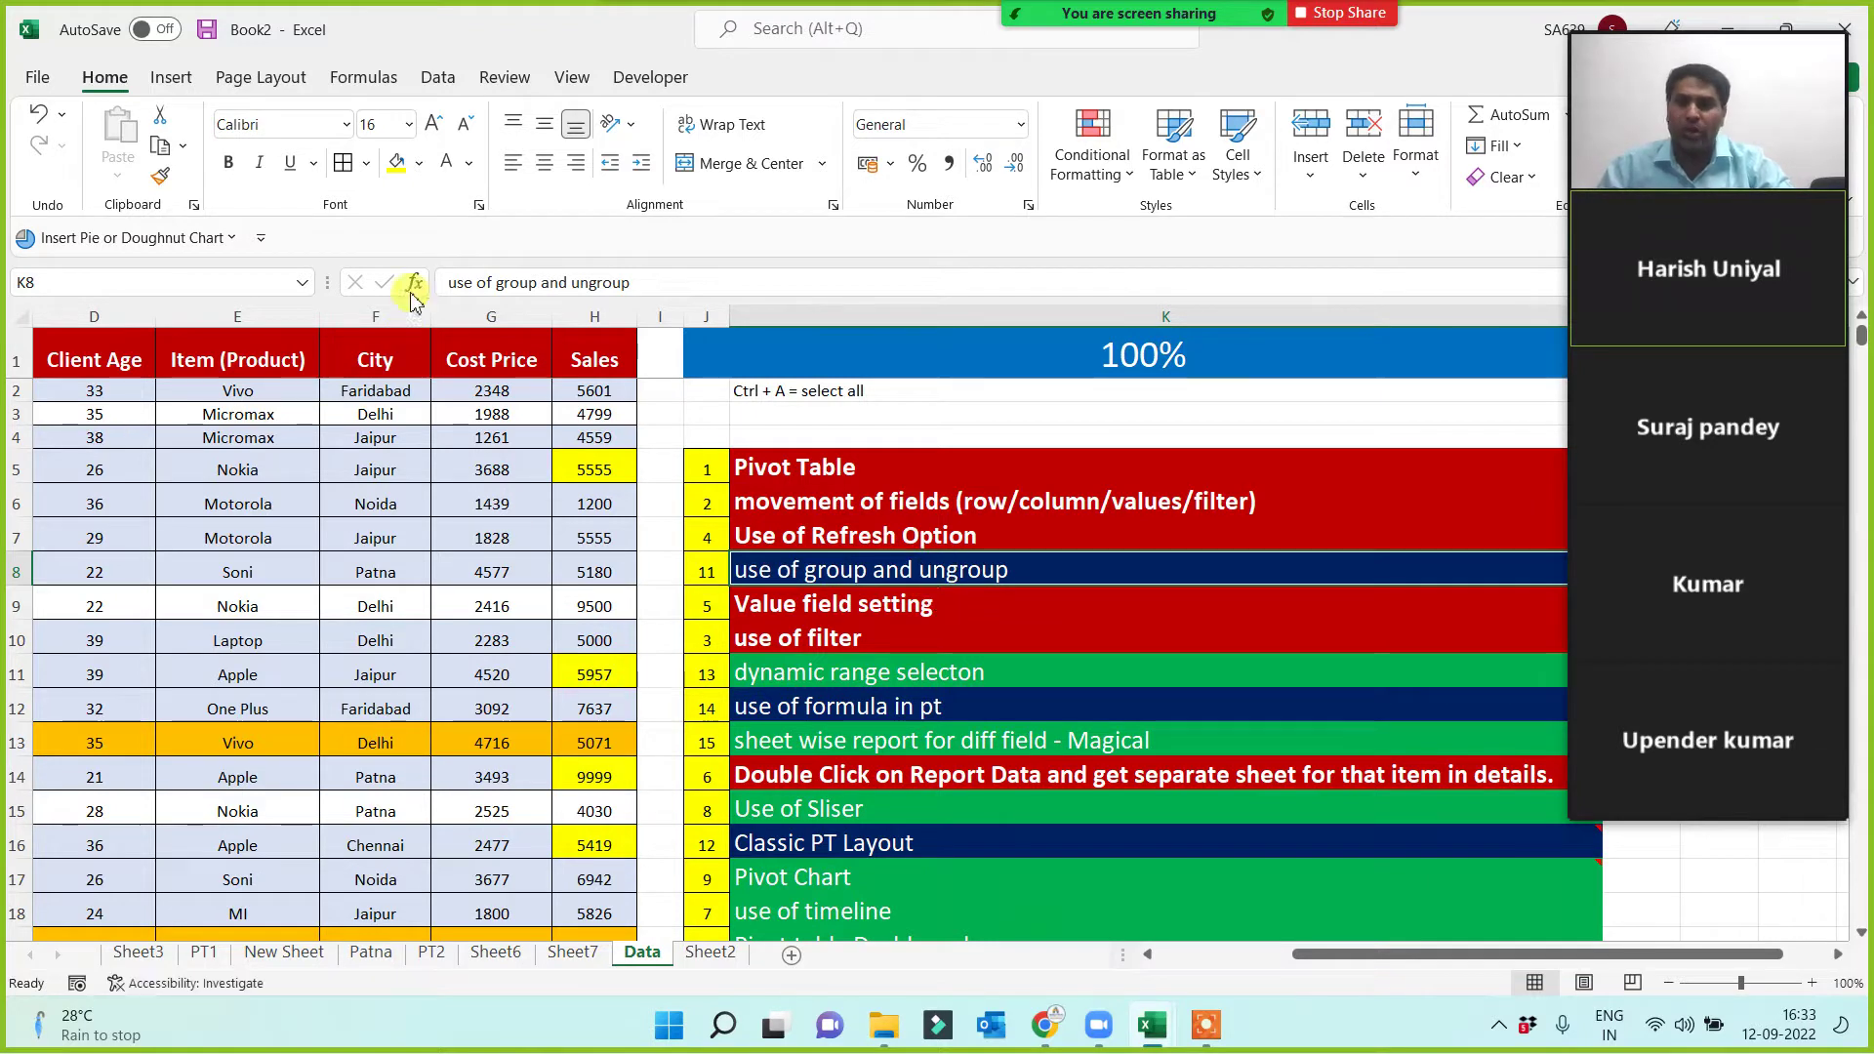
{"action": "left_click", "coordinate": [857, 533]}
{"action": "left_click", "coordinate": [159, 176]}
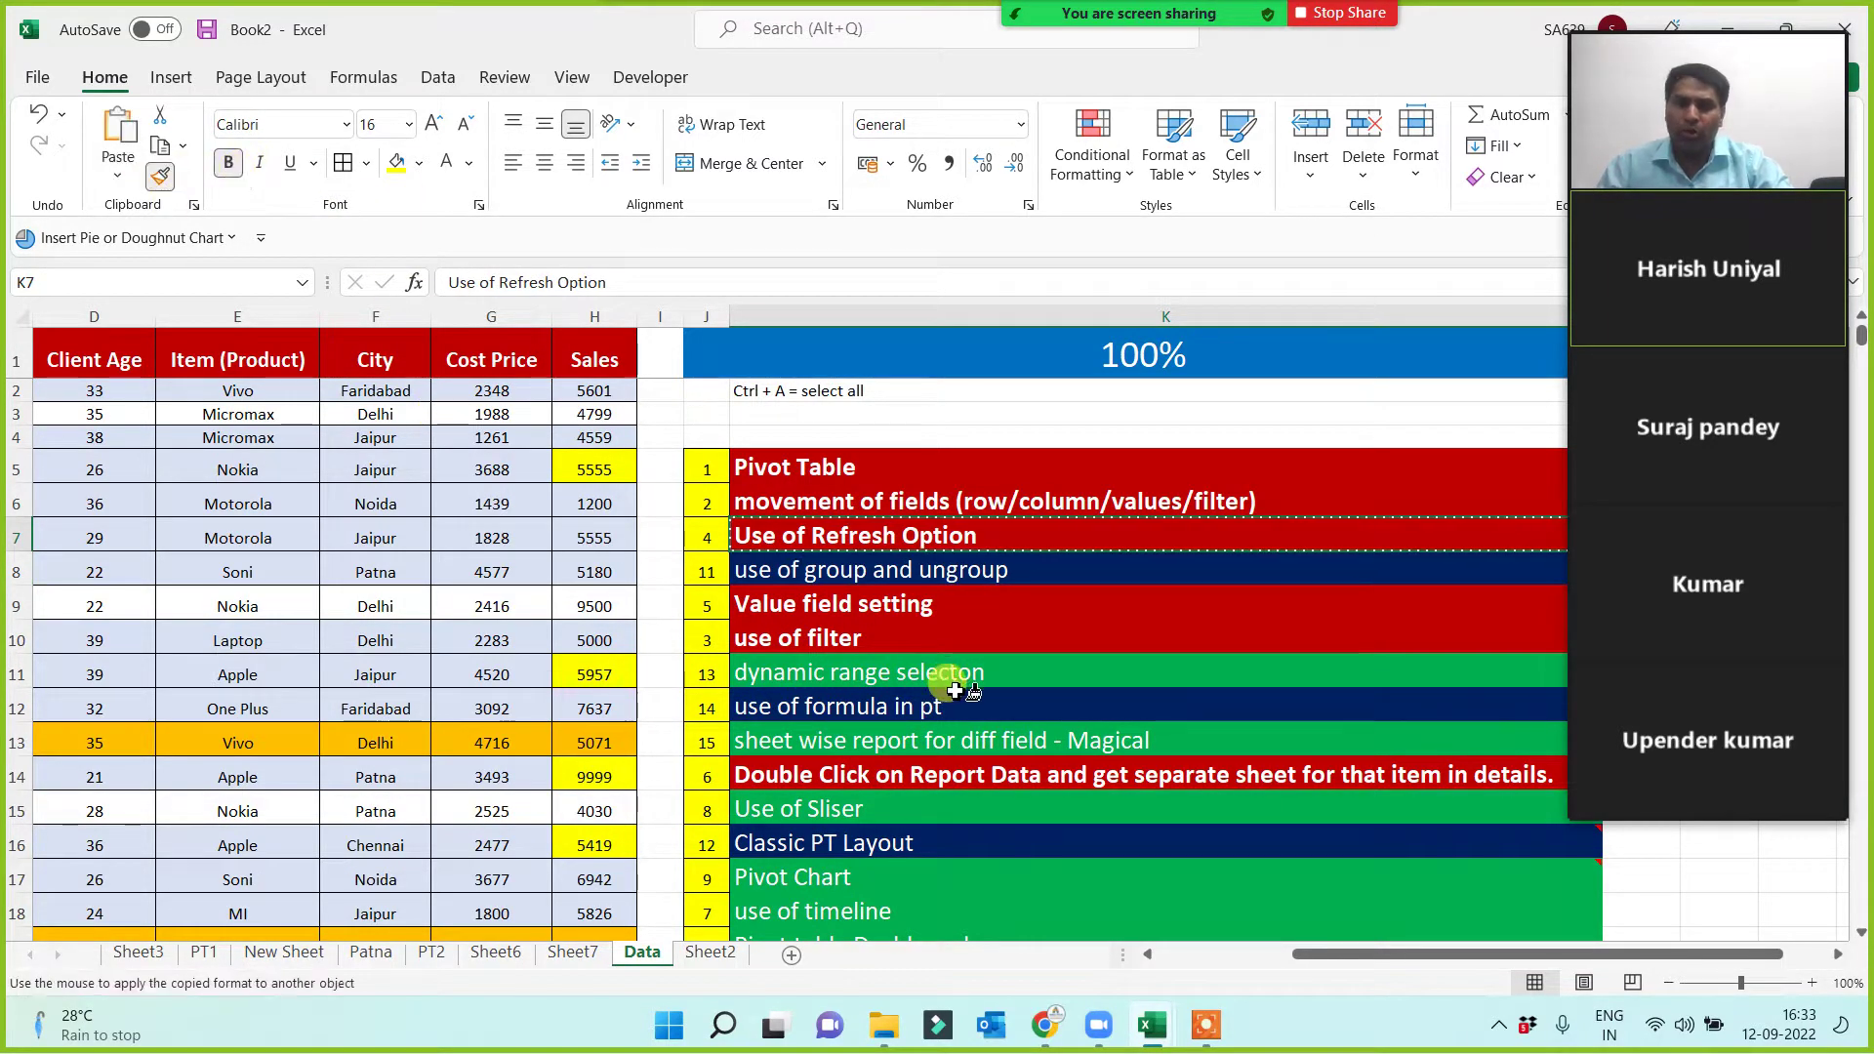
{"action": "left_click", "coordinate": [878, 569]}
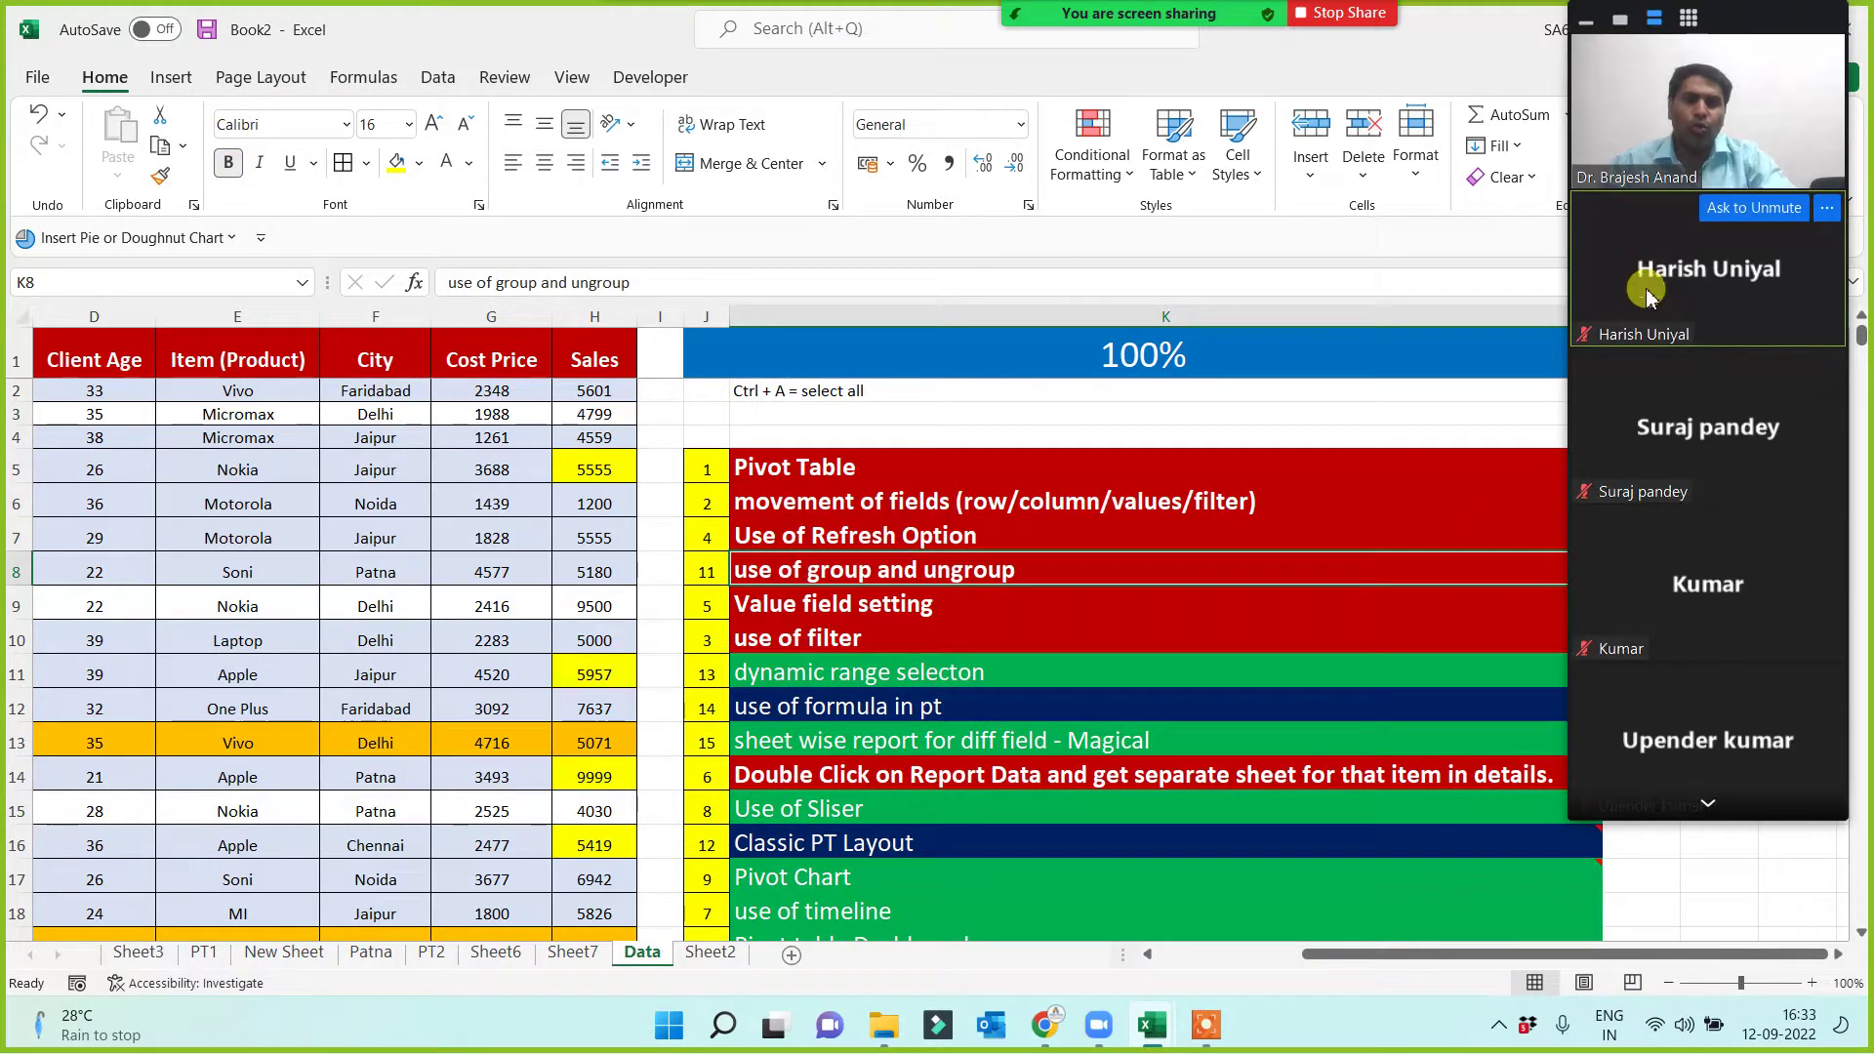
{"action": "left_click", "coordinate": [1711, 800]}
{"action": "left_click", "coordinate": [1711, 800]}
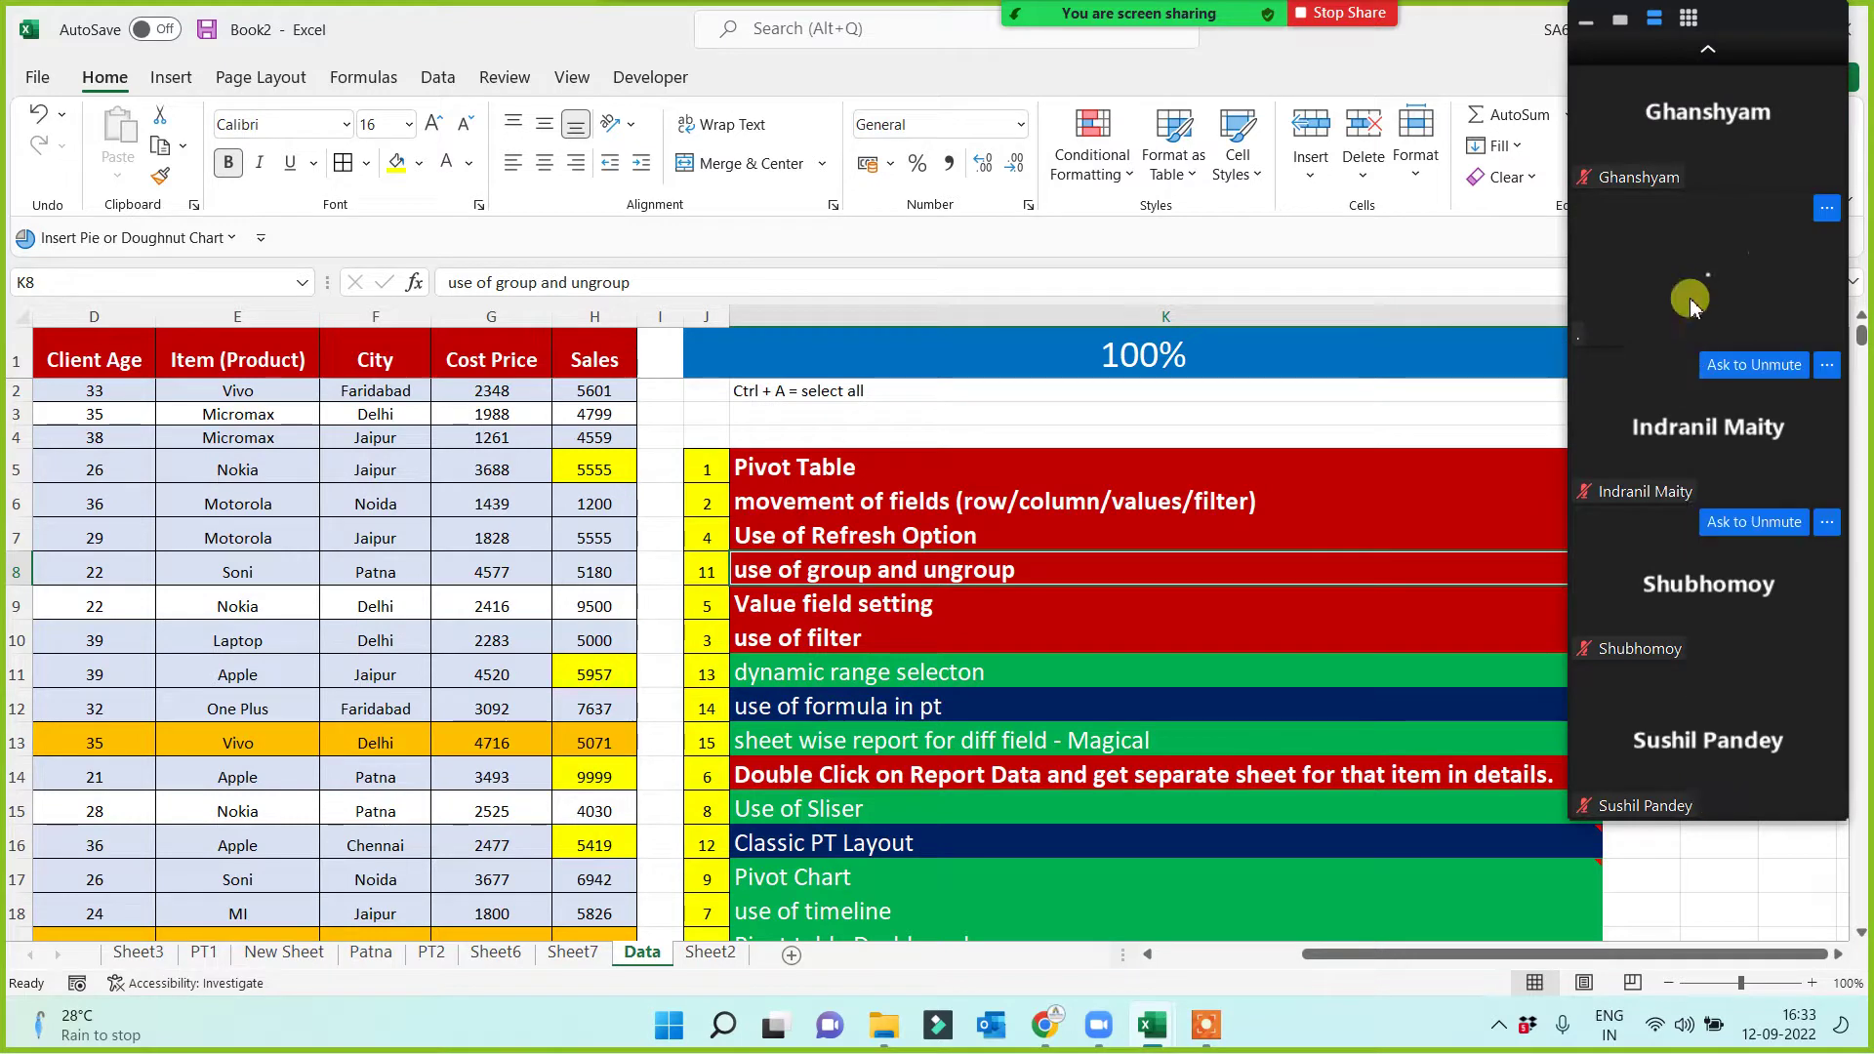
{"action": "left_click", "coordinate": [1711, 49]}
{"action": "left_click", "coordinate": [1715, 48]}
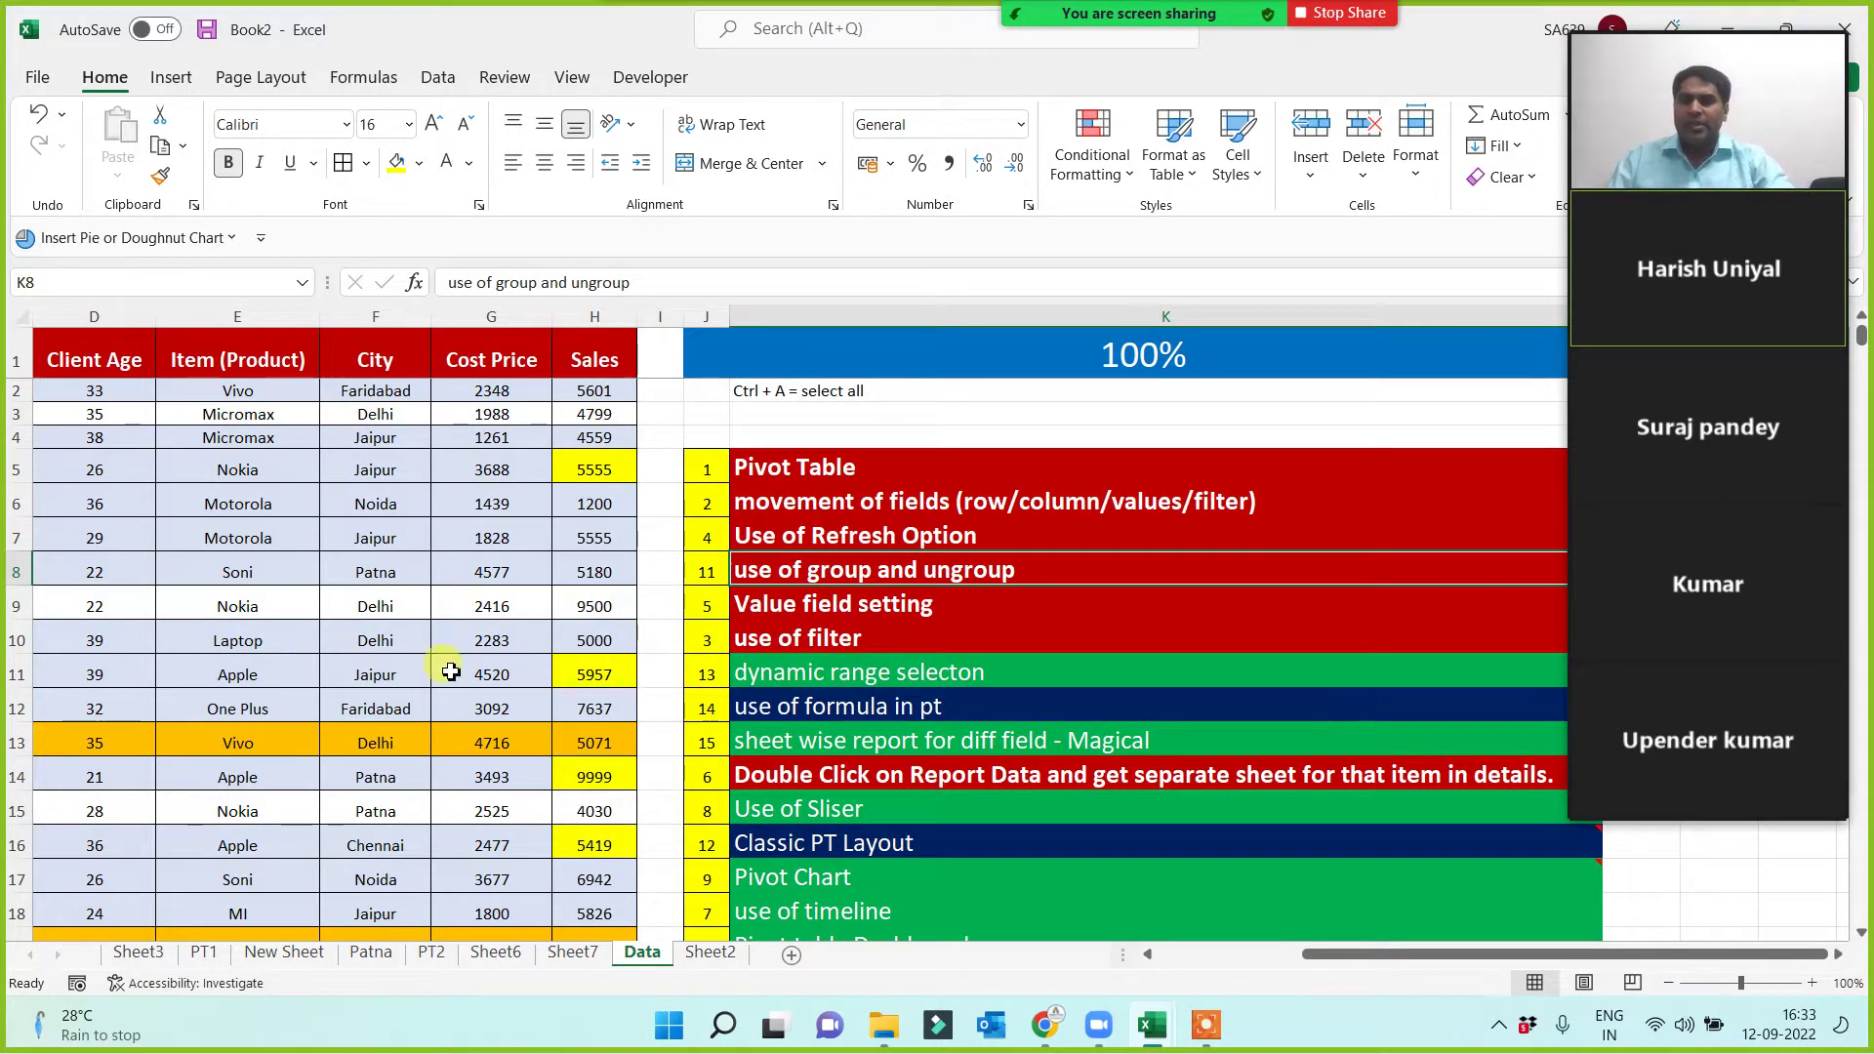
{"action": "left_click", "coordinate": [291, 607]}
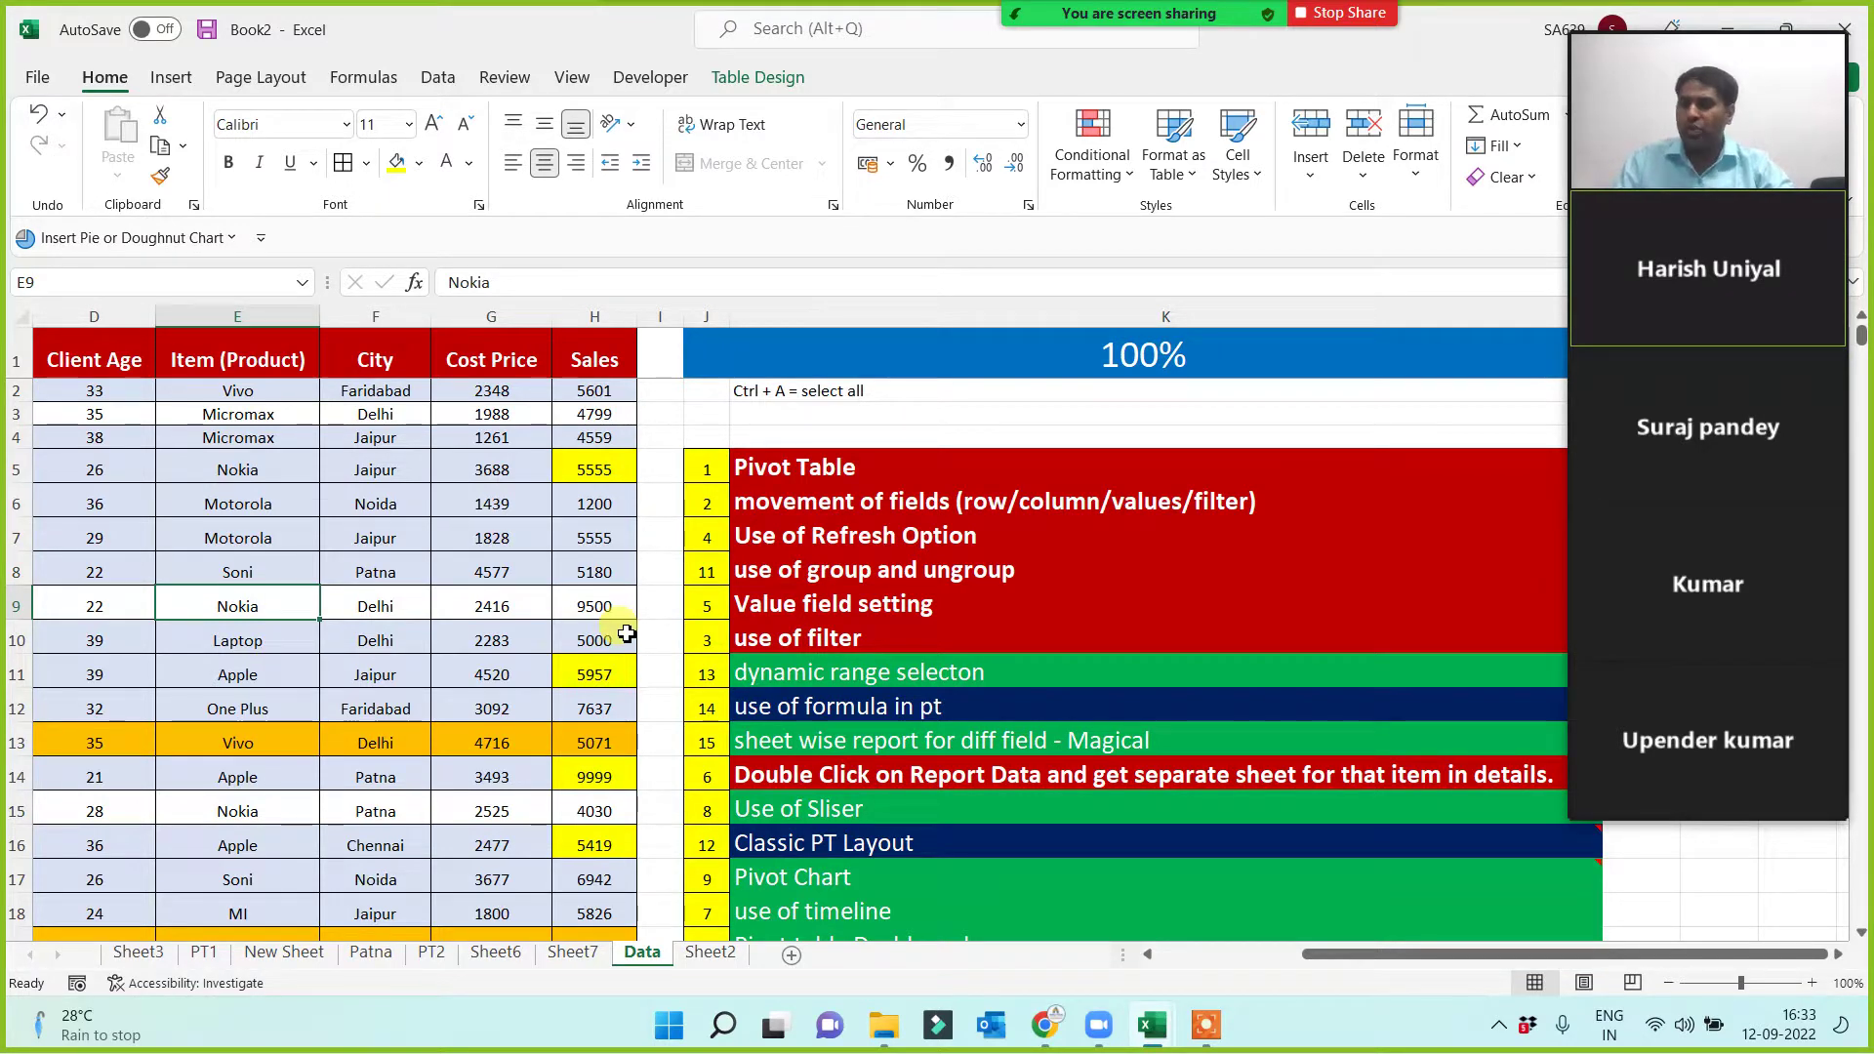
{"action": "left_click", "coordinate": [893, 535]}
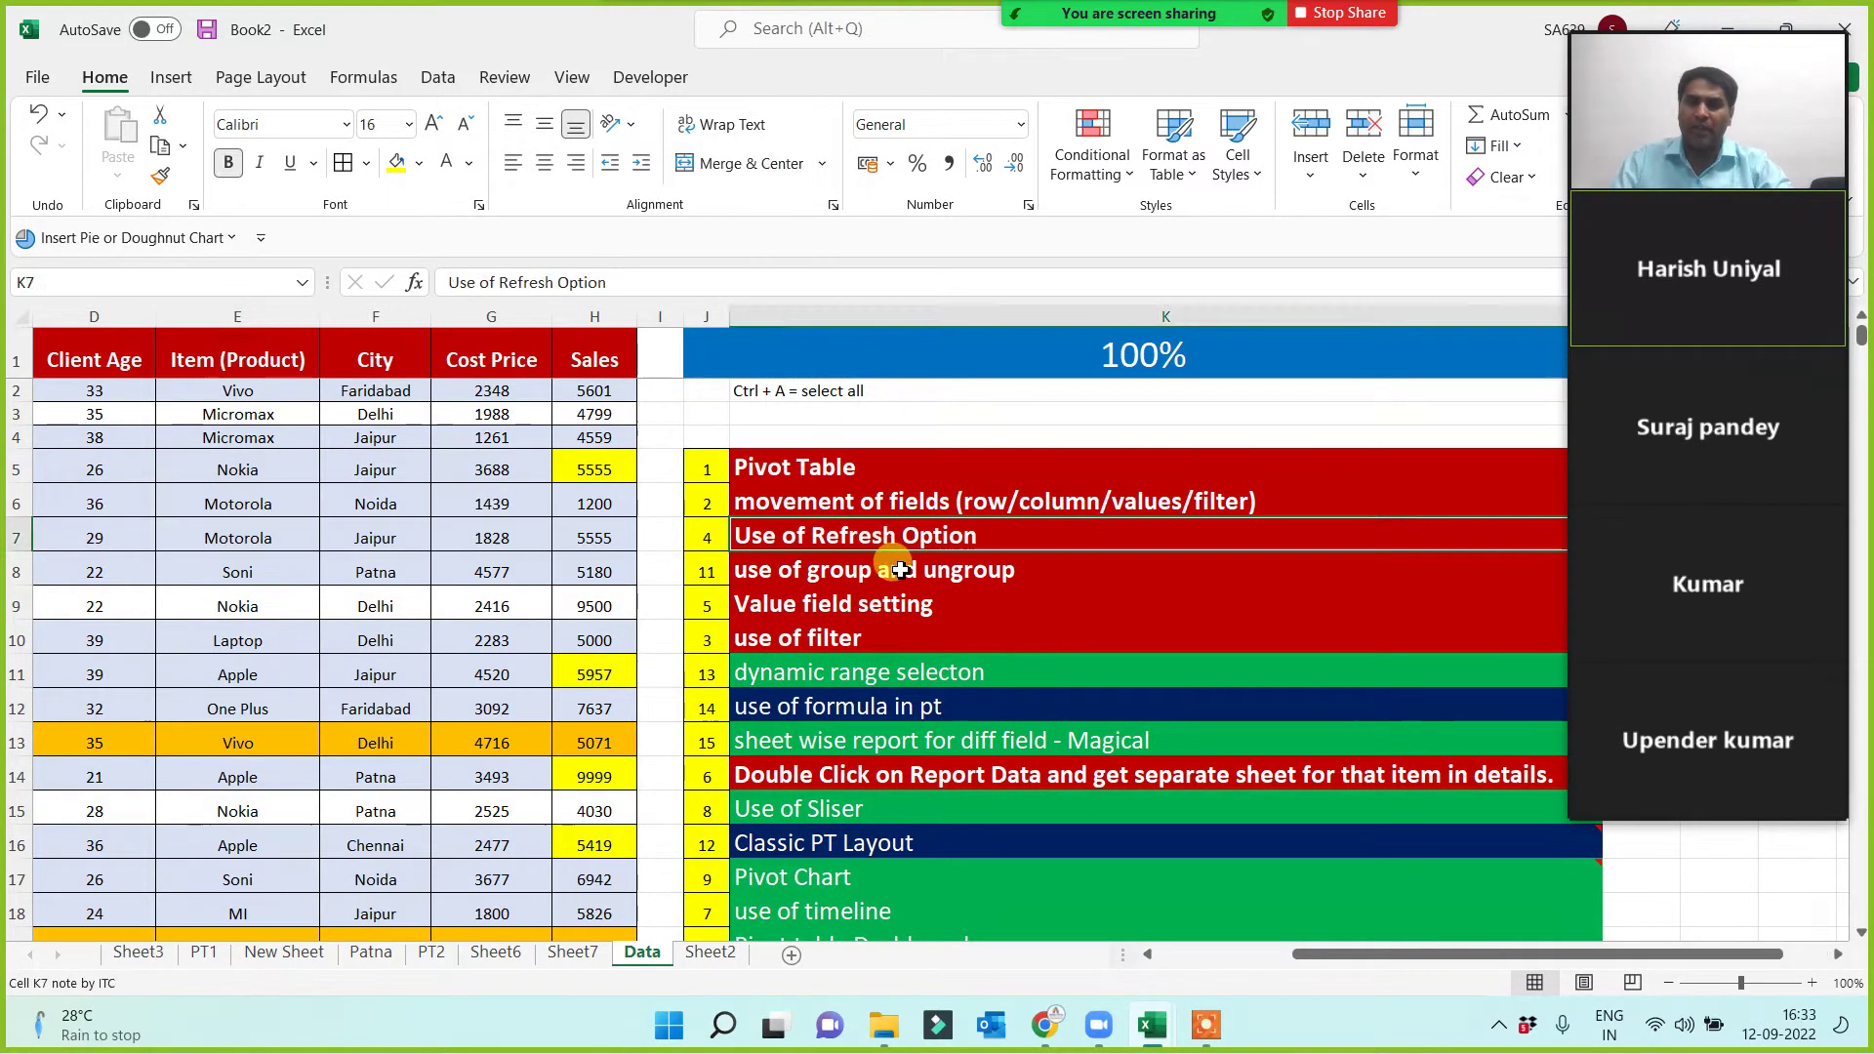
Select the "use of group and ungroup" topic and shrink the meeting video strip to one participant.
{"action": "left_click", "coordinate": [900, 573]}
{"action": "mouse_move", "coordinate": [1821, 381]}
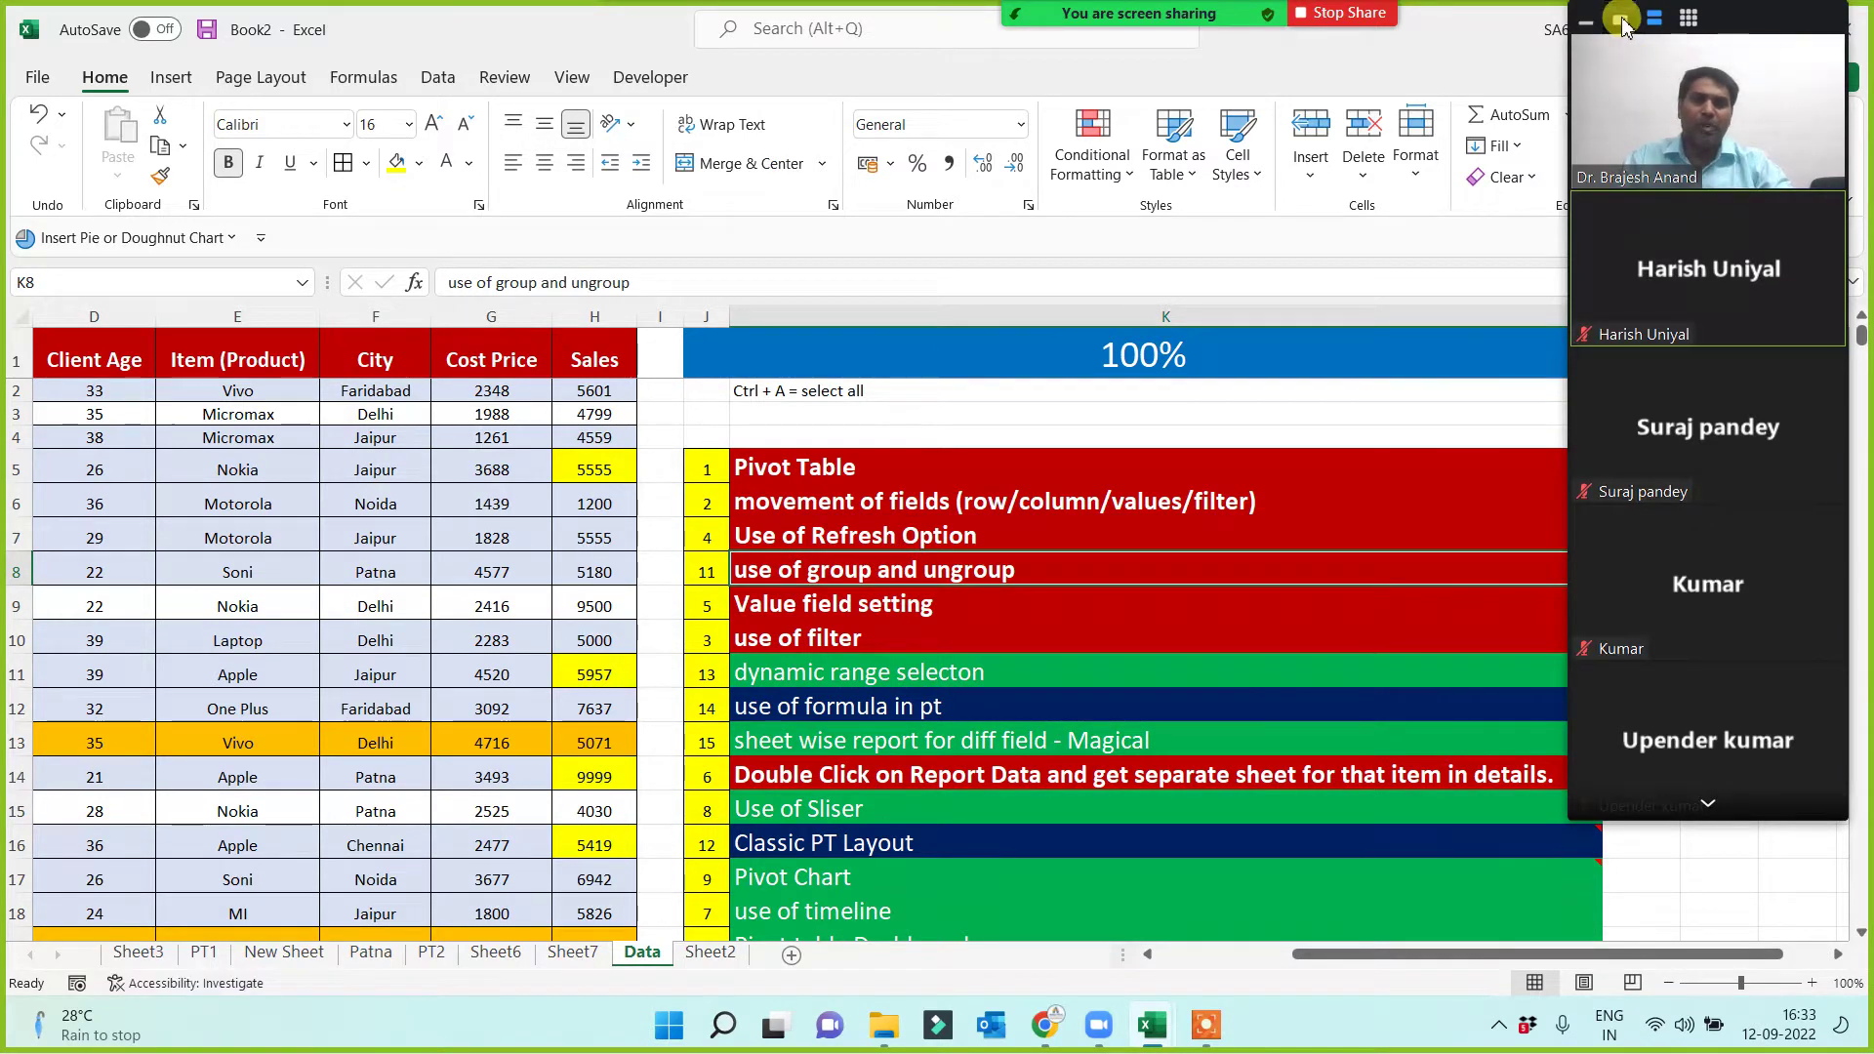
{"action": "left_click", "coordinate": [1623, 21]}
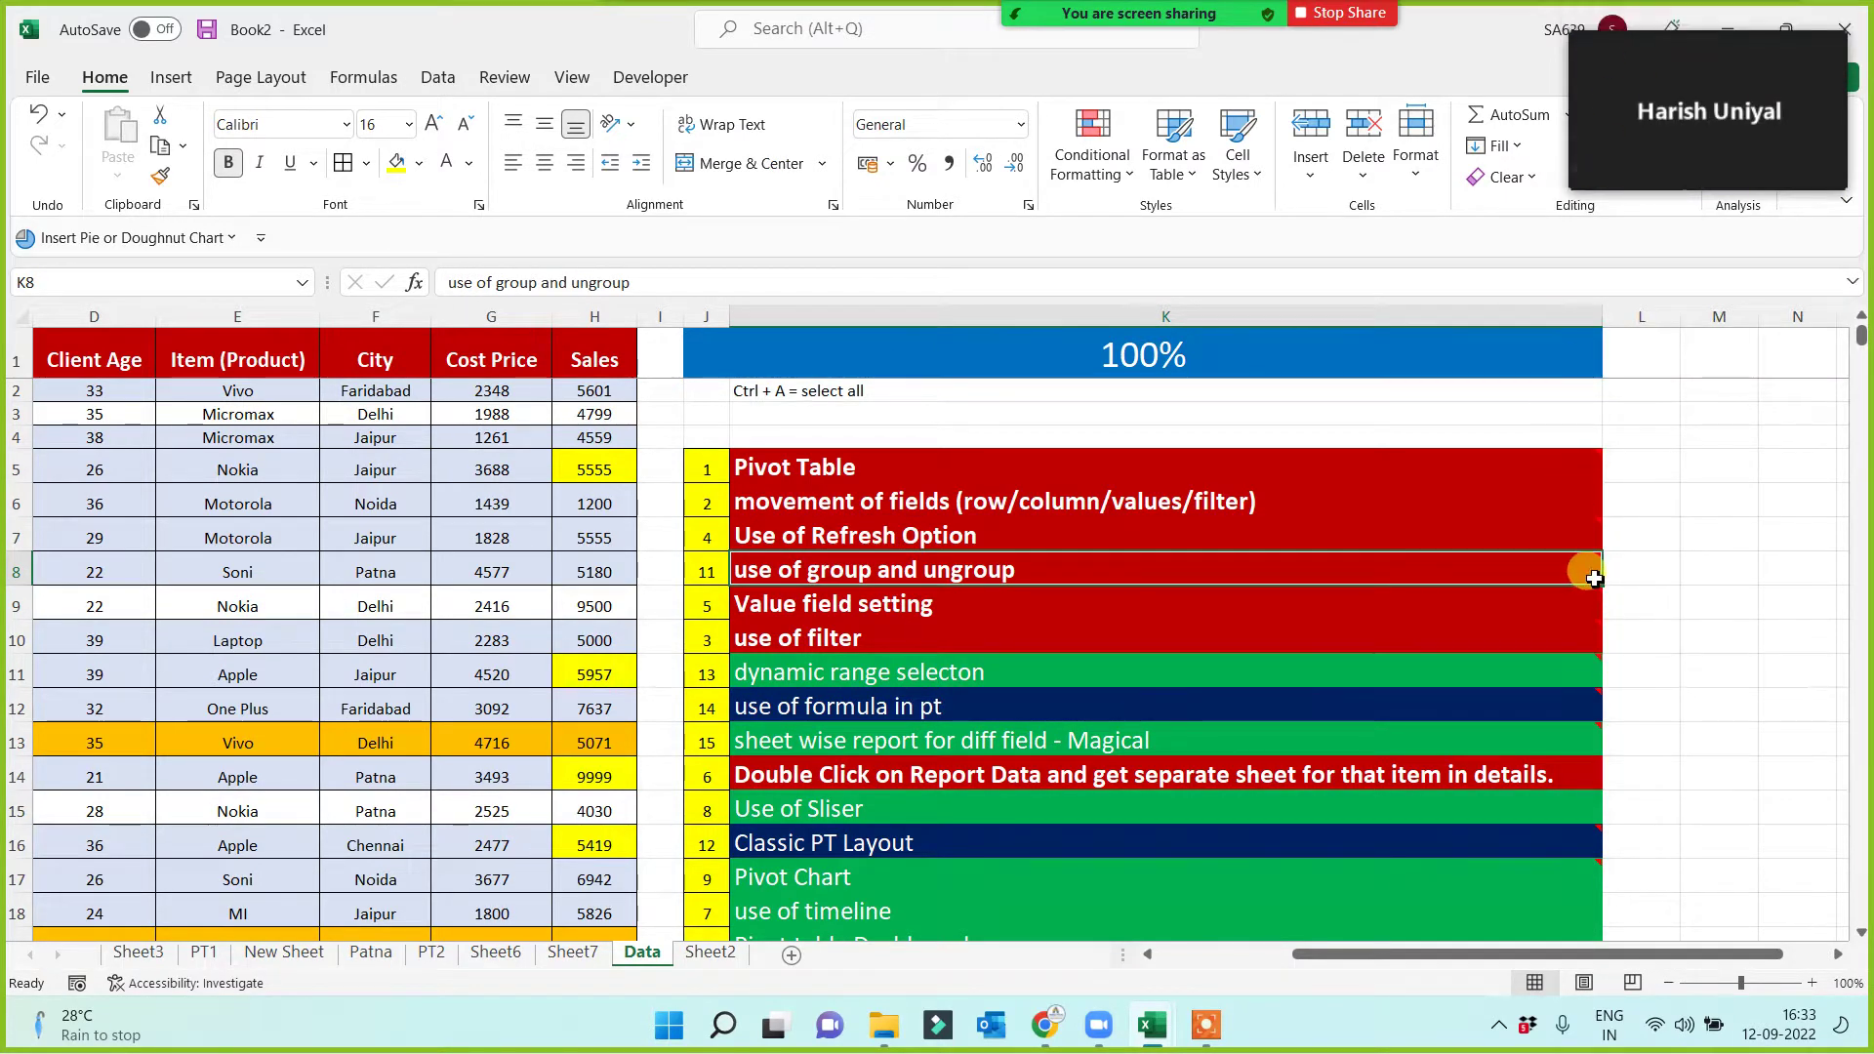
Read the cell notes attached to the group and ungroup, refresh and filter topics in column K.
{"action": "mouse_move", "coordinate": [1593, 574]}
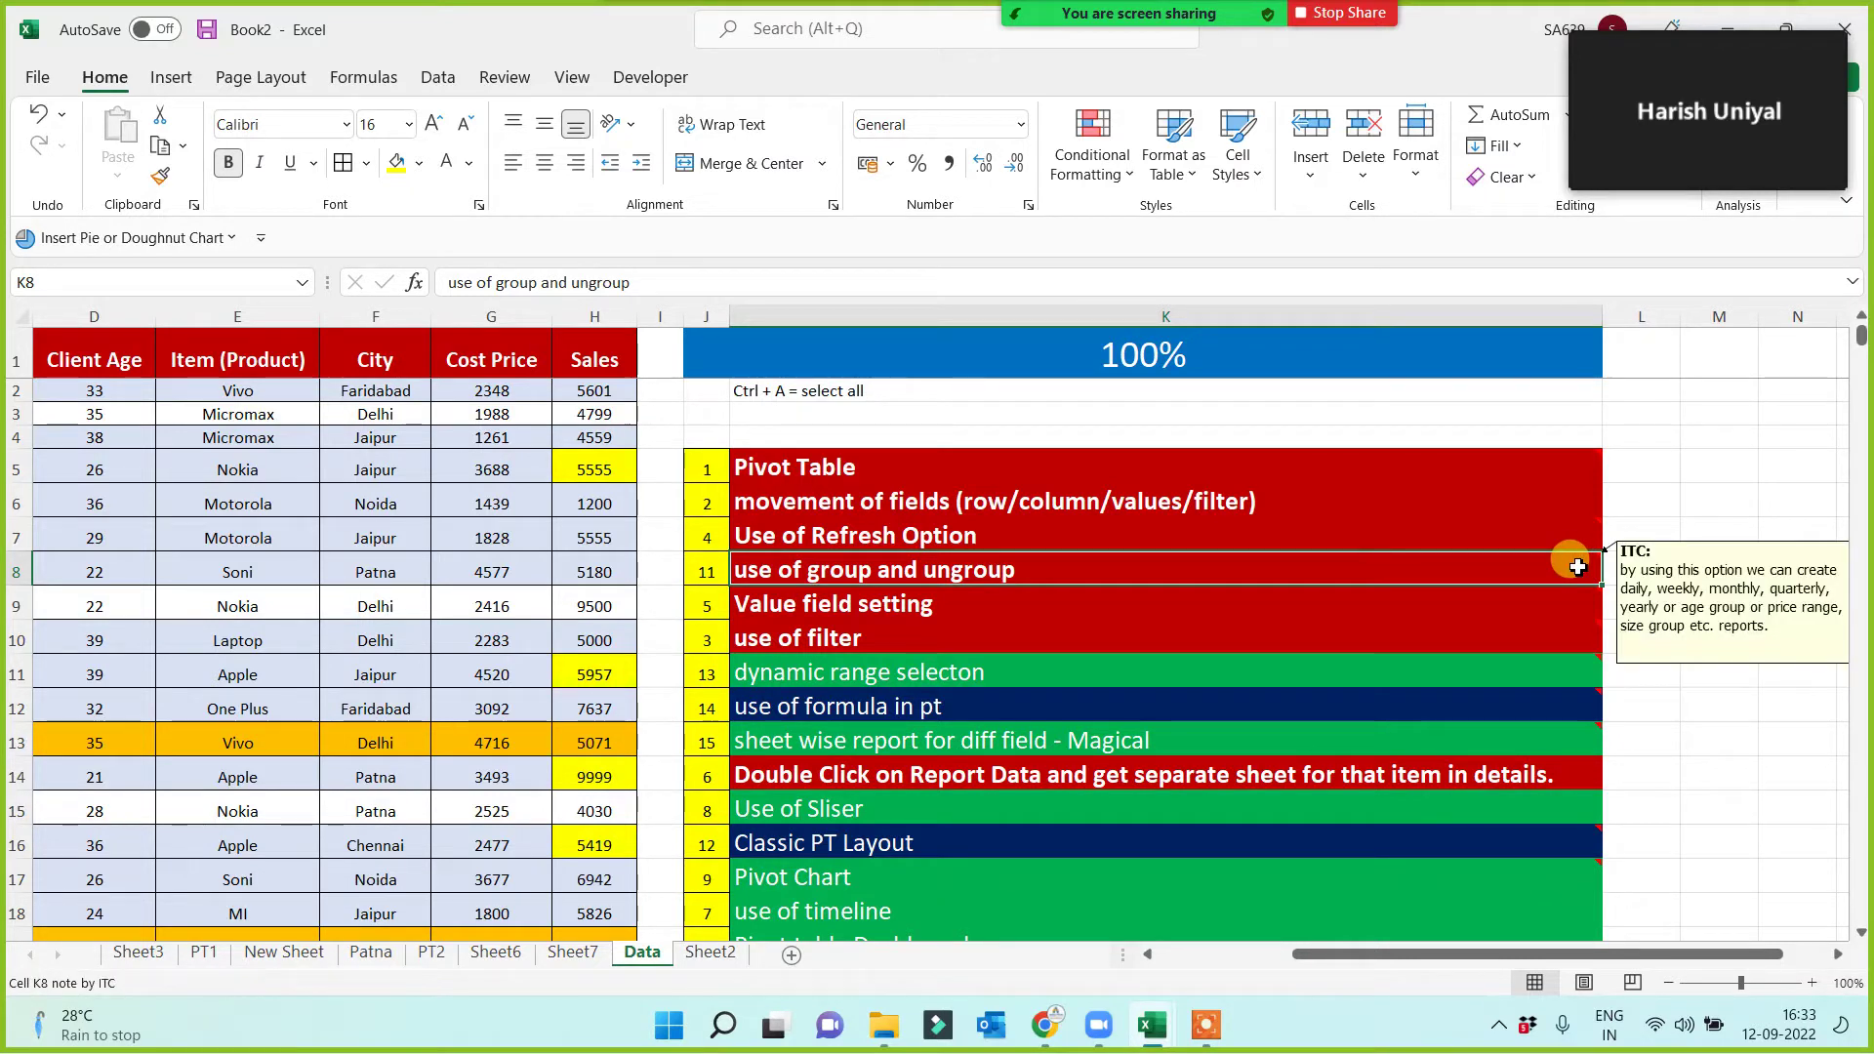
{"action": "mouse_move", "coordinate": [1590, 526]}
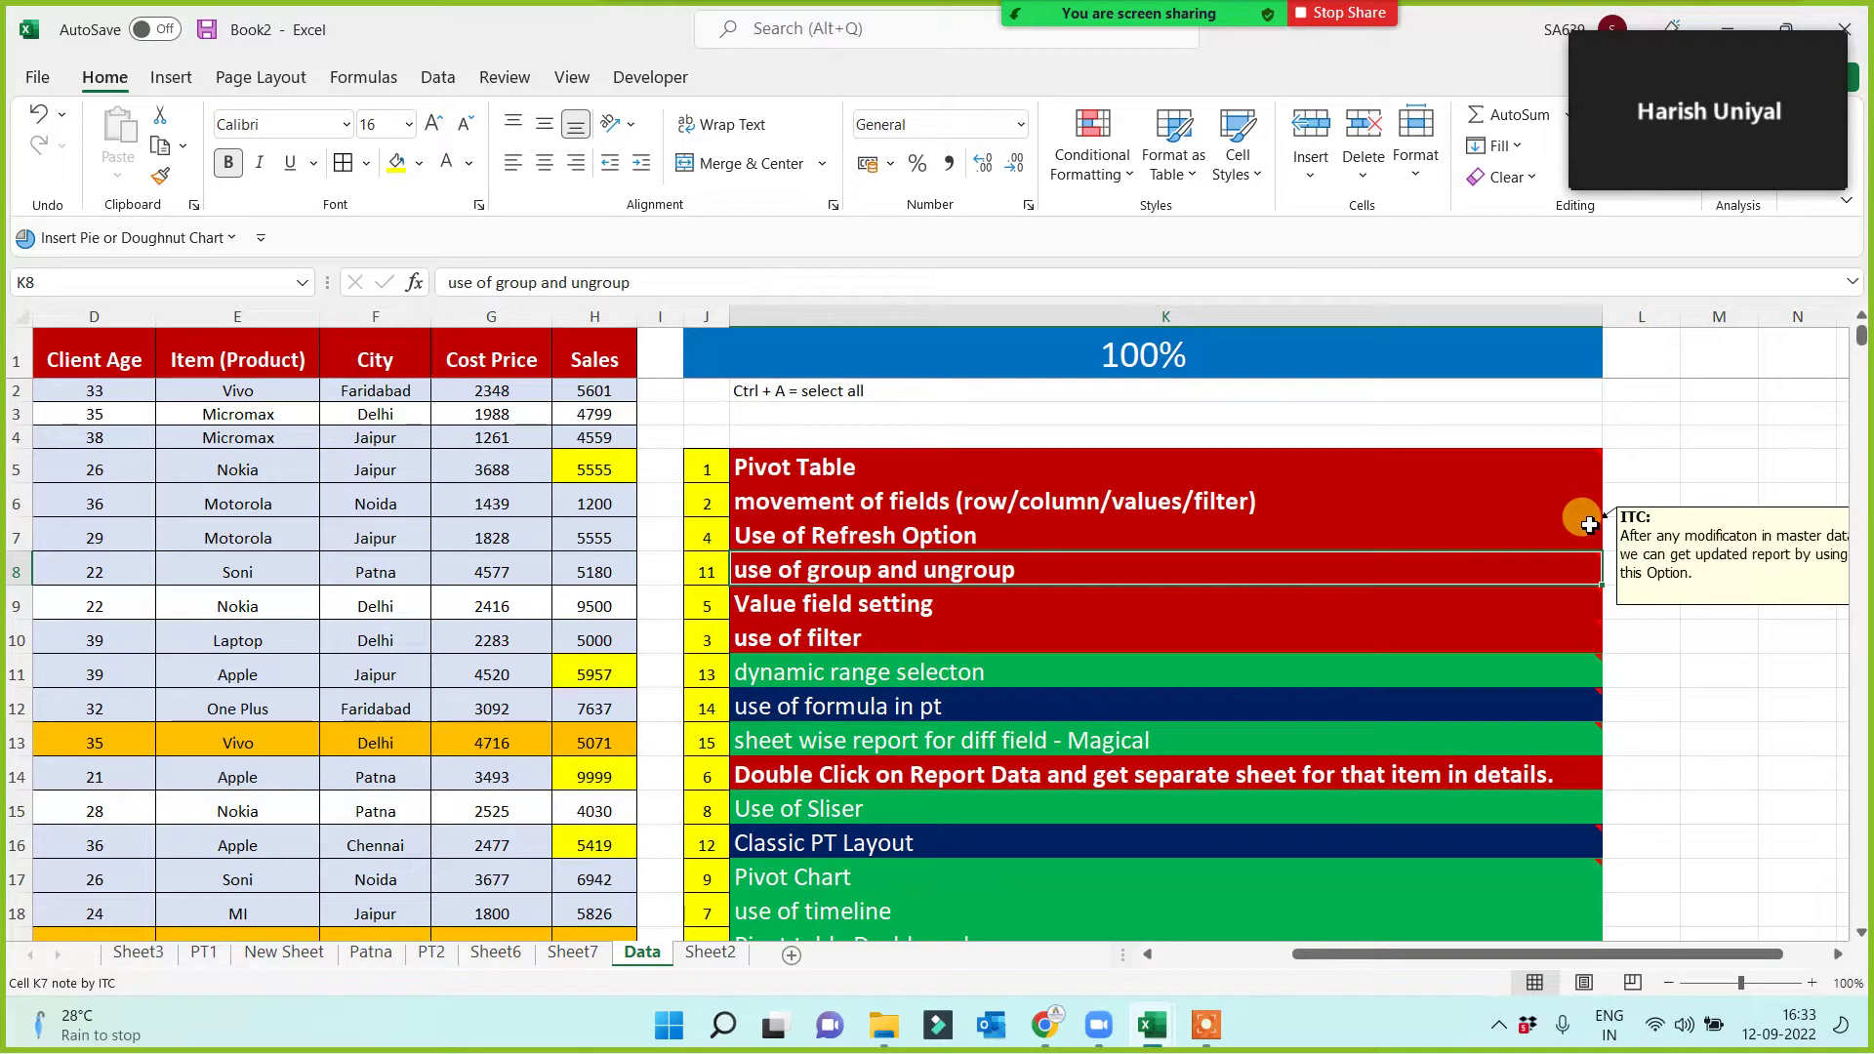
{"action": "mouse_move", "coordinate": [1571, 627]}
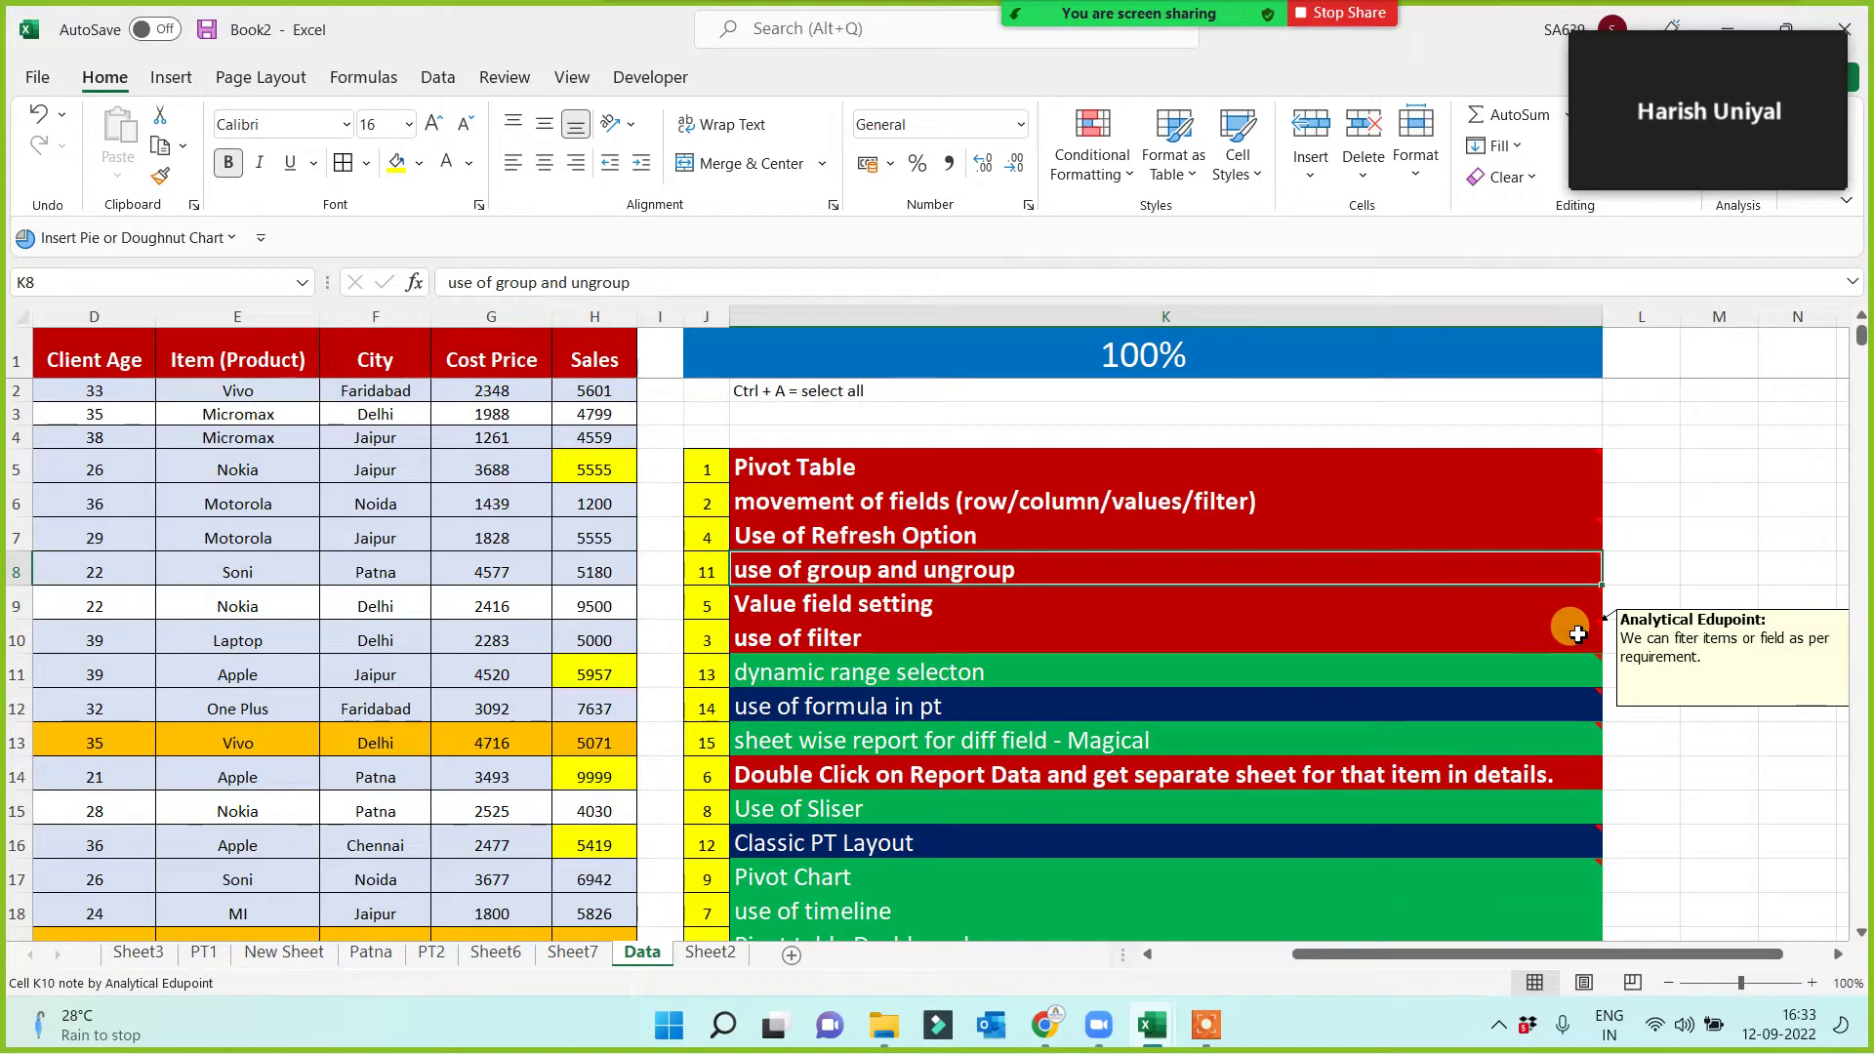
{"action": "mouse_move", "coordinate": [1574, 705]}
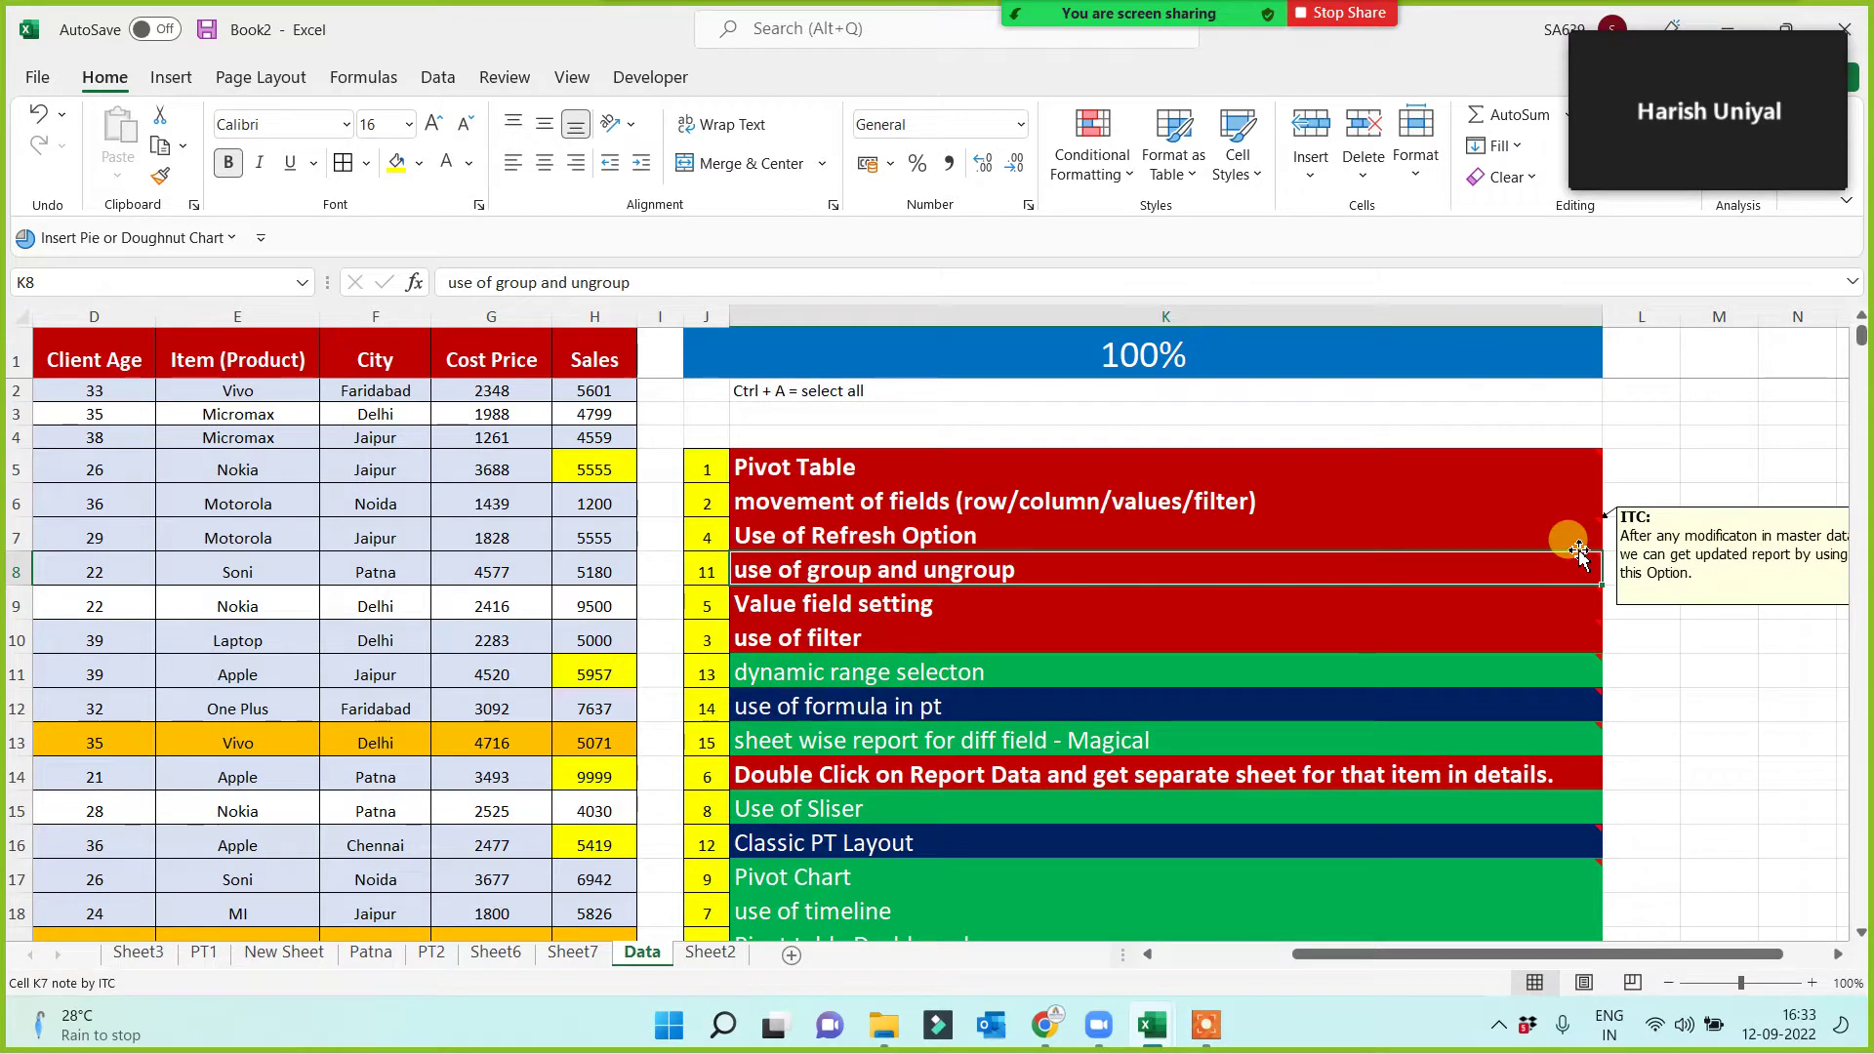
{"action": "mouse_move", "coordinate": [943, 579]}
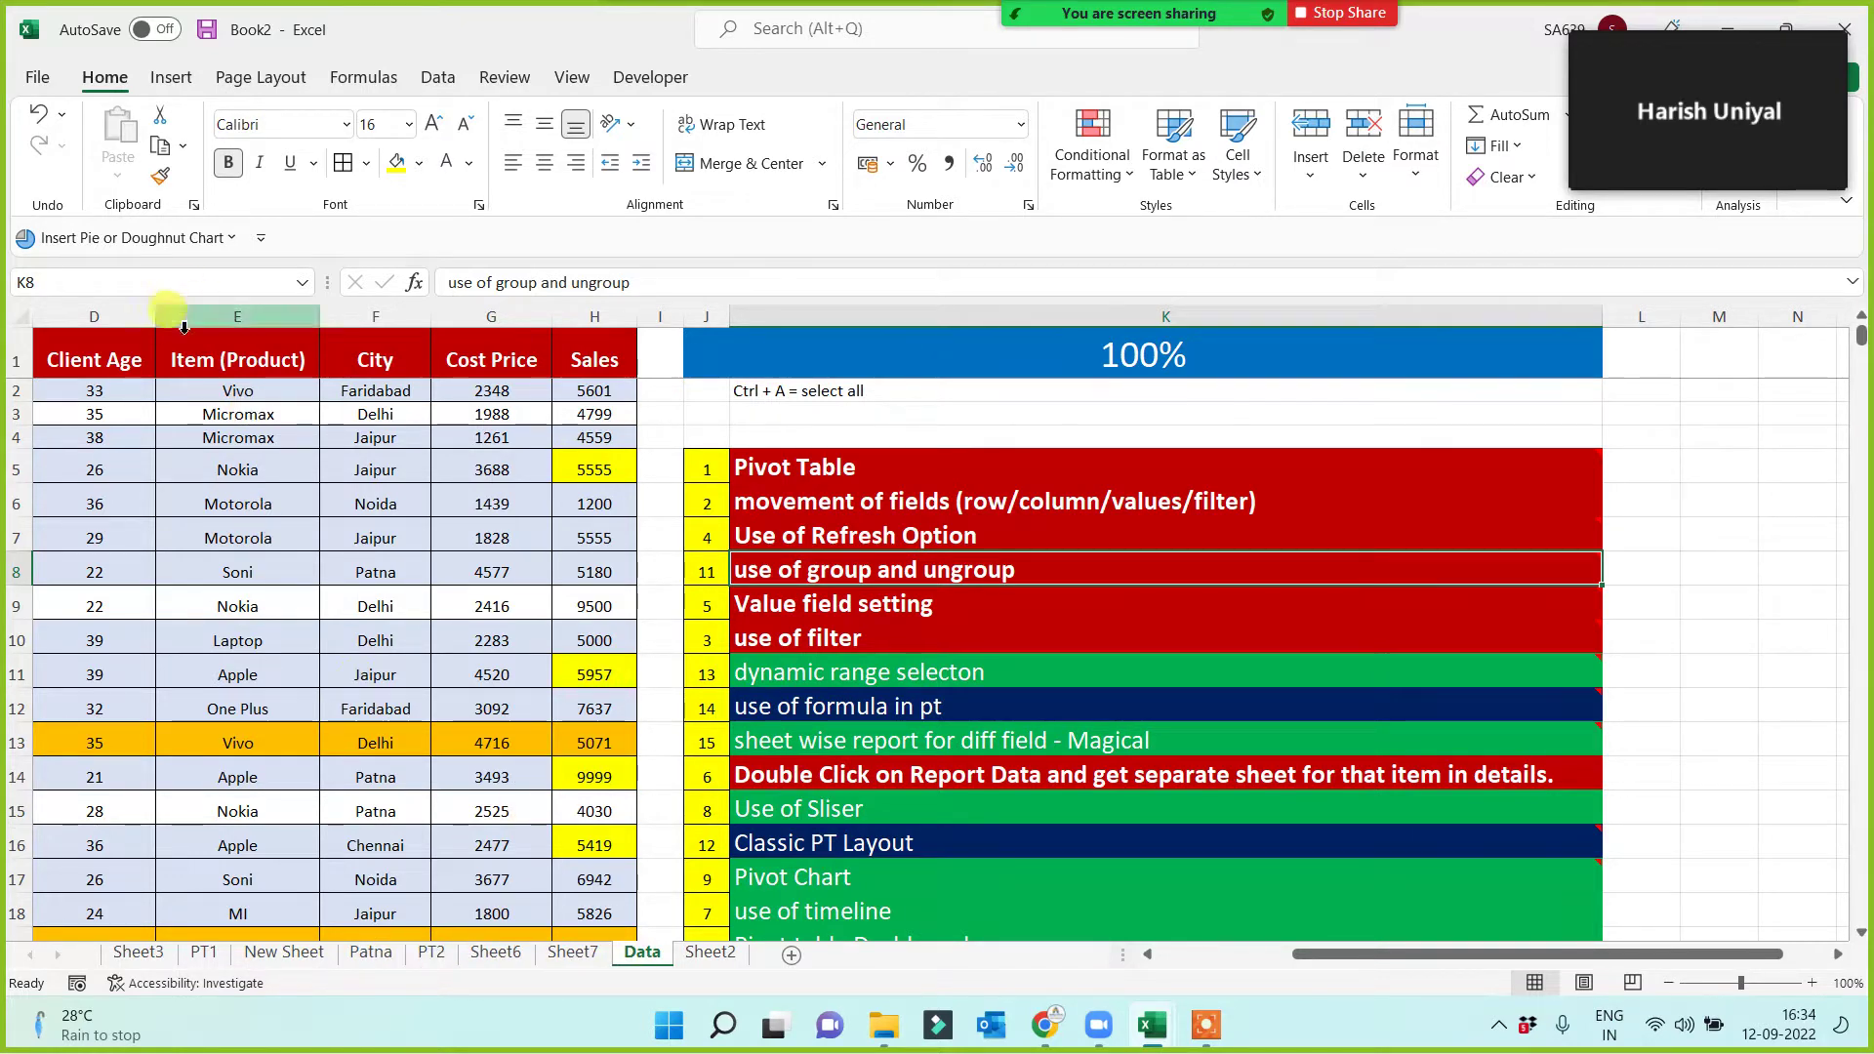
Create a PivotTable on a new worksheet from the entire table on the Data sheet.
{"action": "left_click", "coordinate": [234, 363]}
{"action": "key", "text": "ctrl+a"}
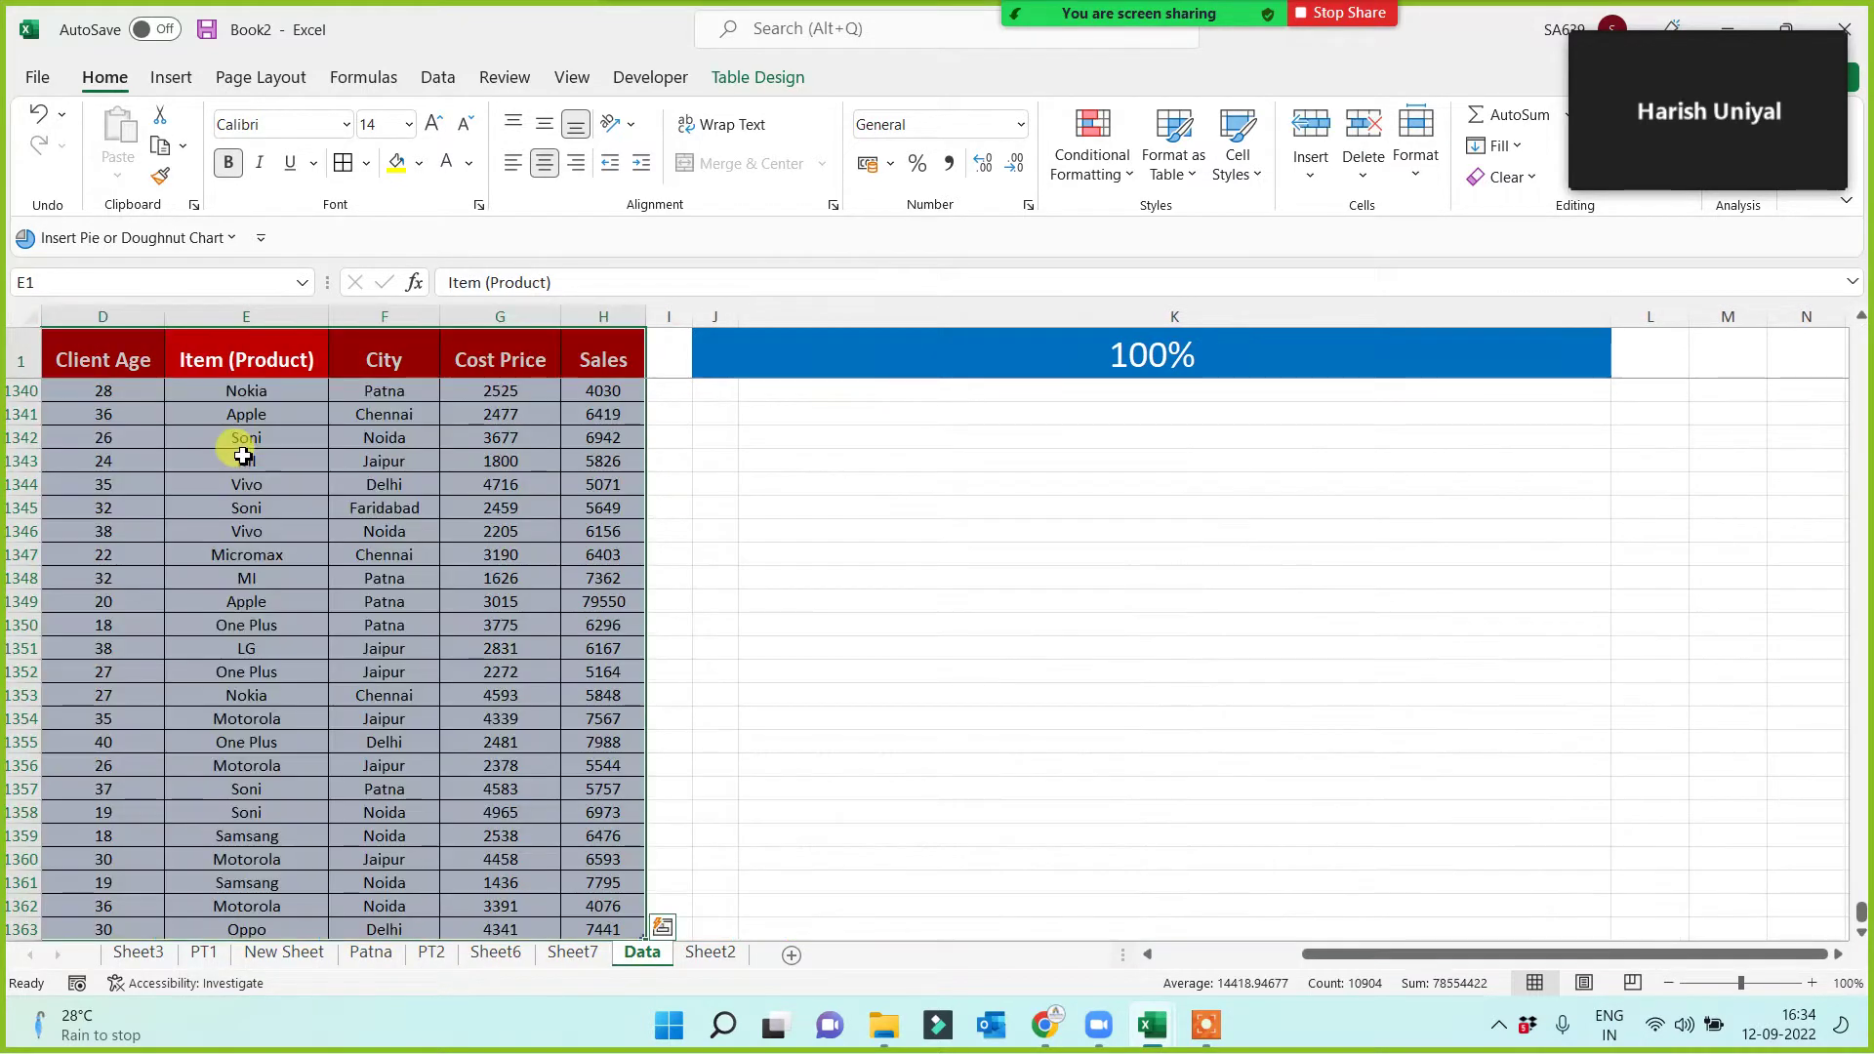
{"action": "left_click", "coordinate": [172, 77]}
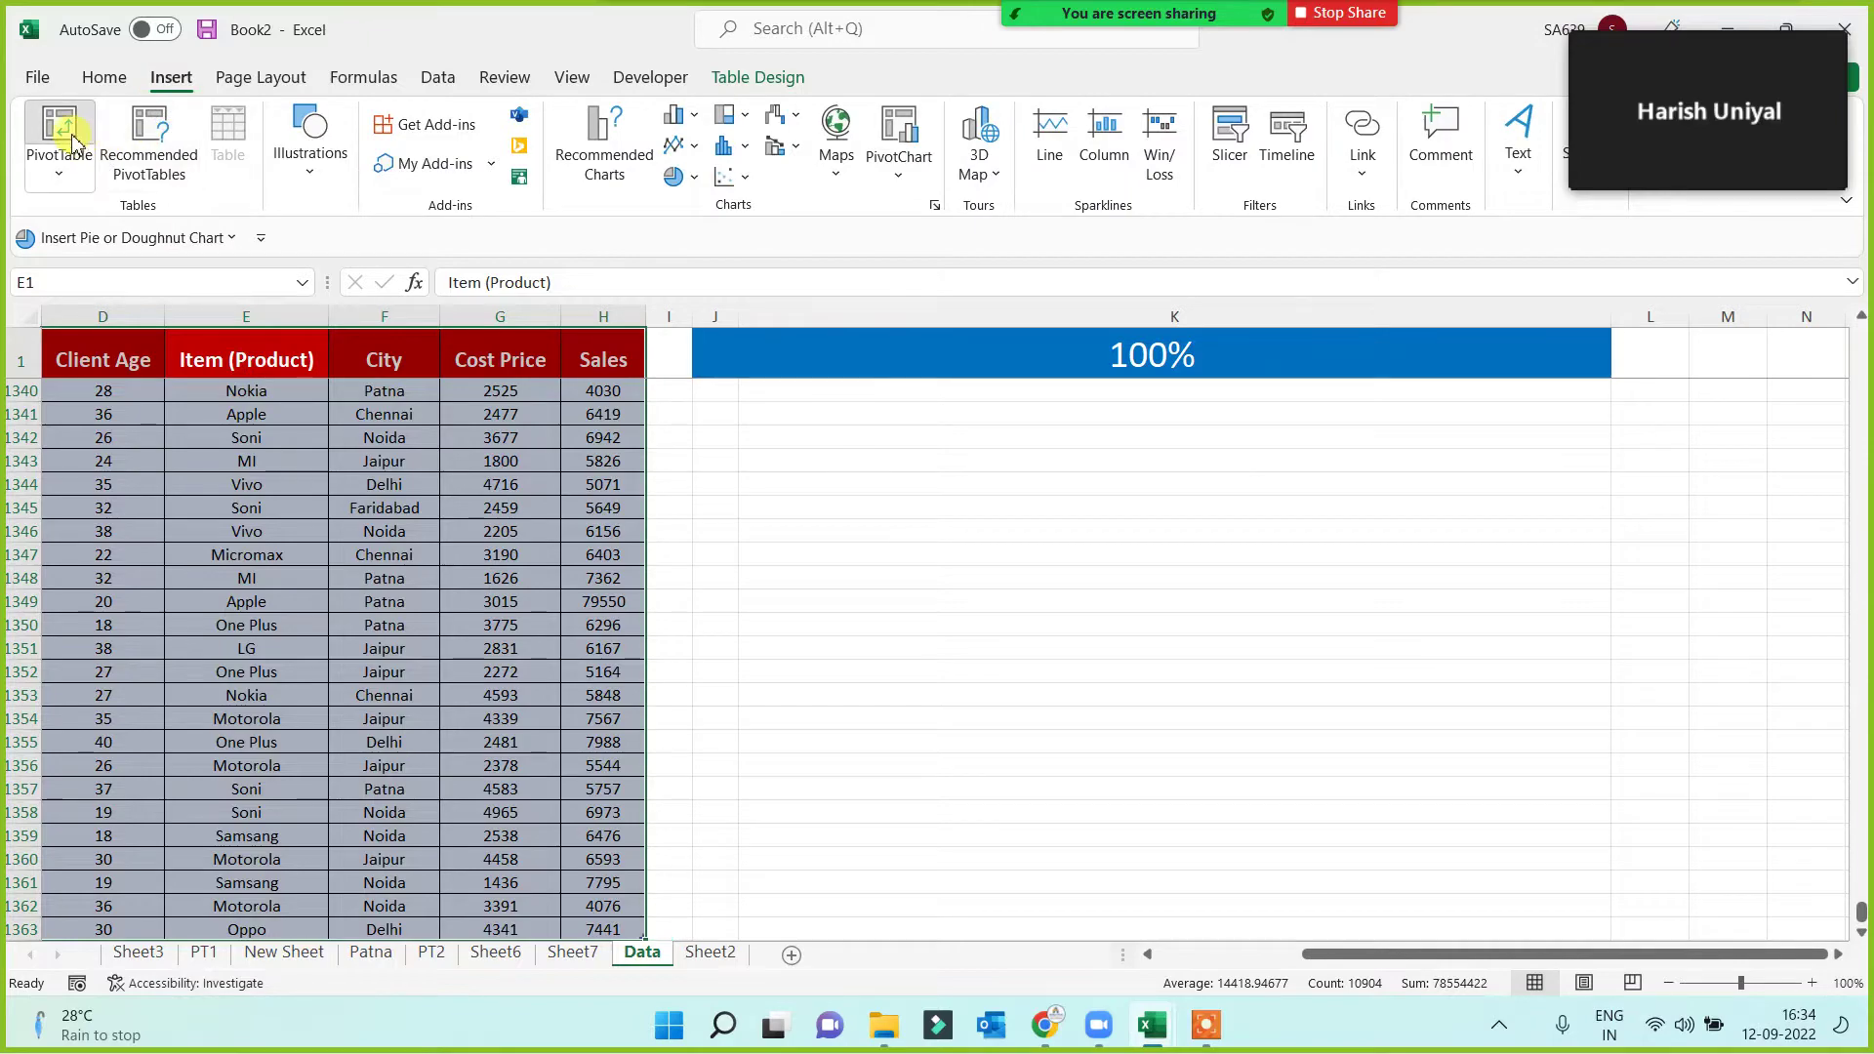
{"action": "left_click", "coordinate": [56, 127]}
{"action": "left_click", "coordinate": [1162, 919]}
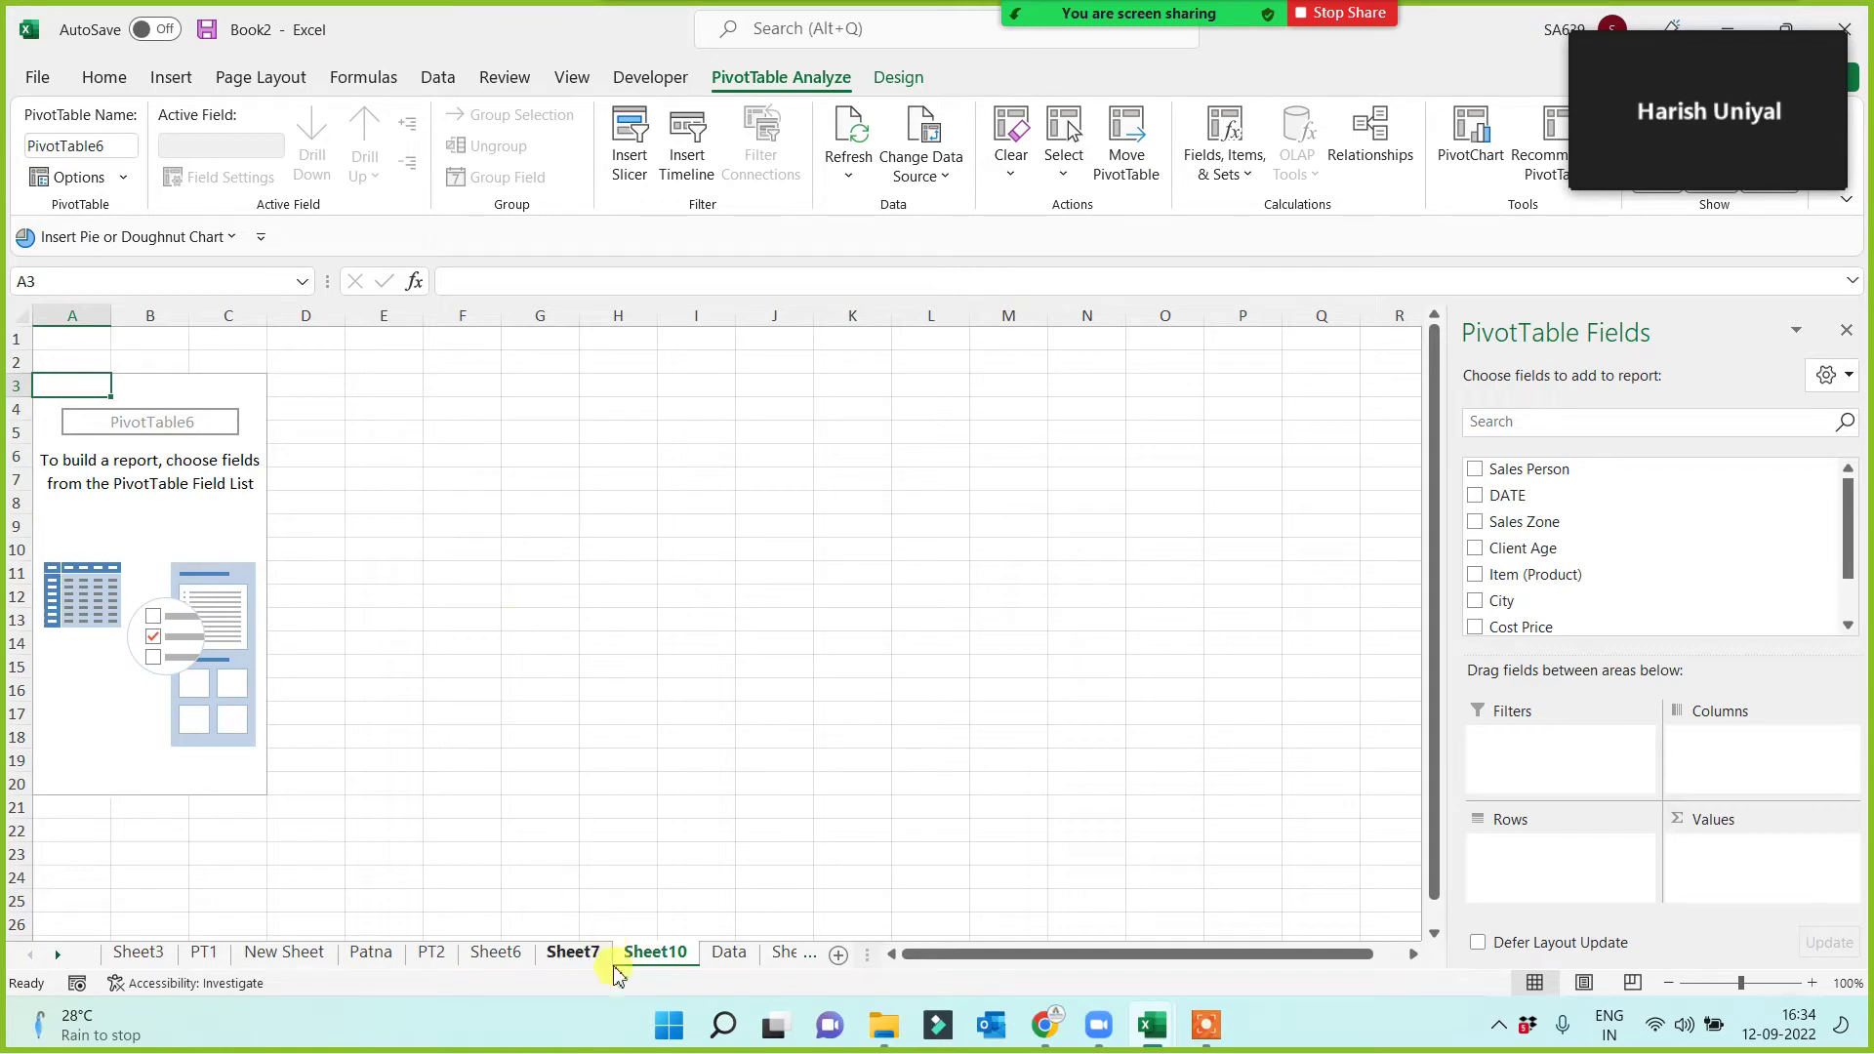
Rename the new PivotTable worksheet as GN1.
{"action": "double_click", "coordinate": [648, 952]}
{"action": "type", "text": "GN"}
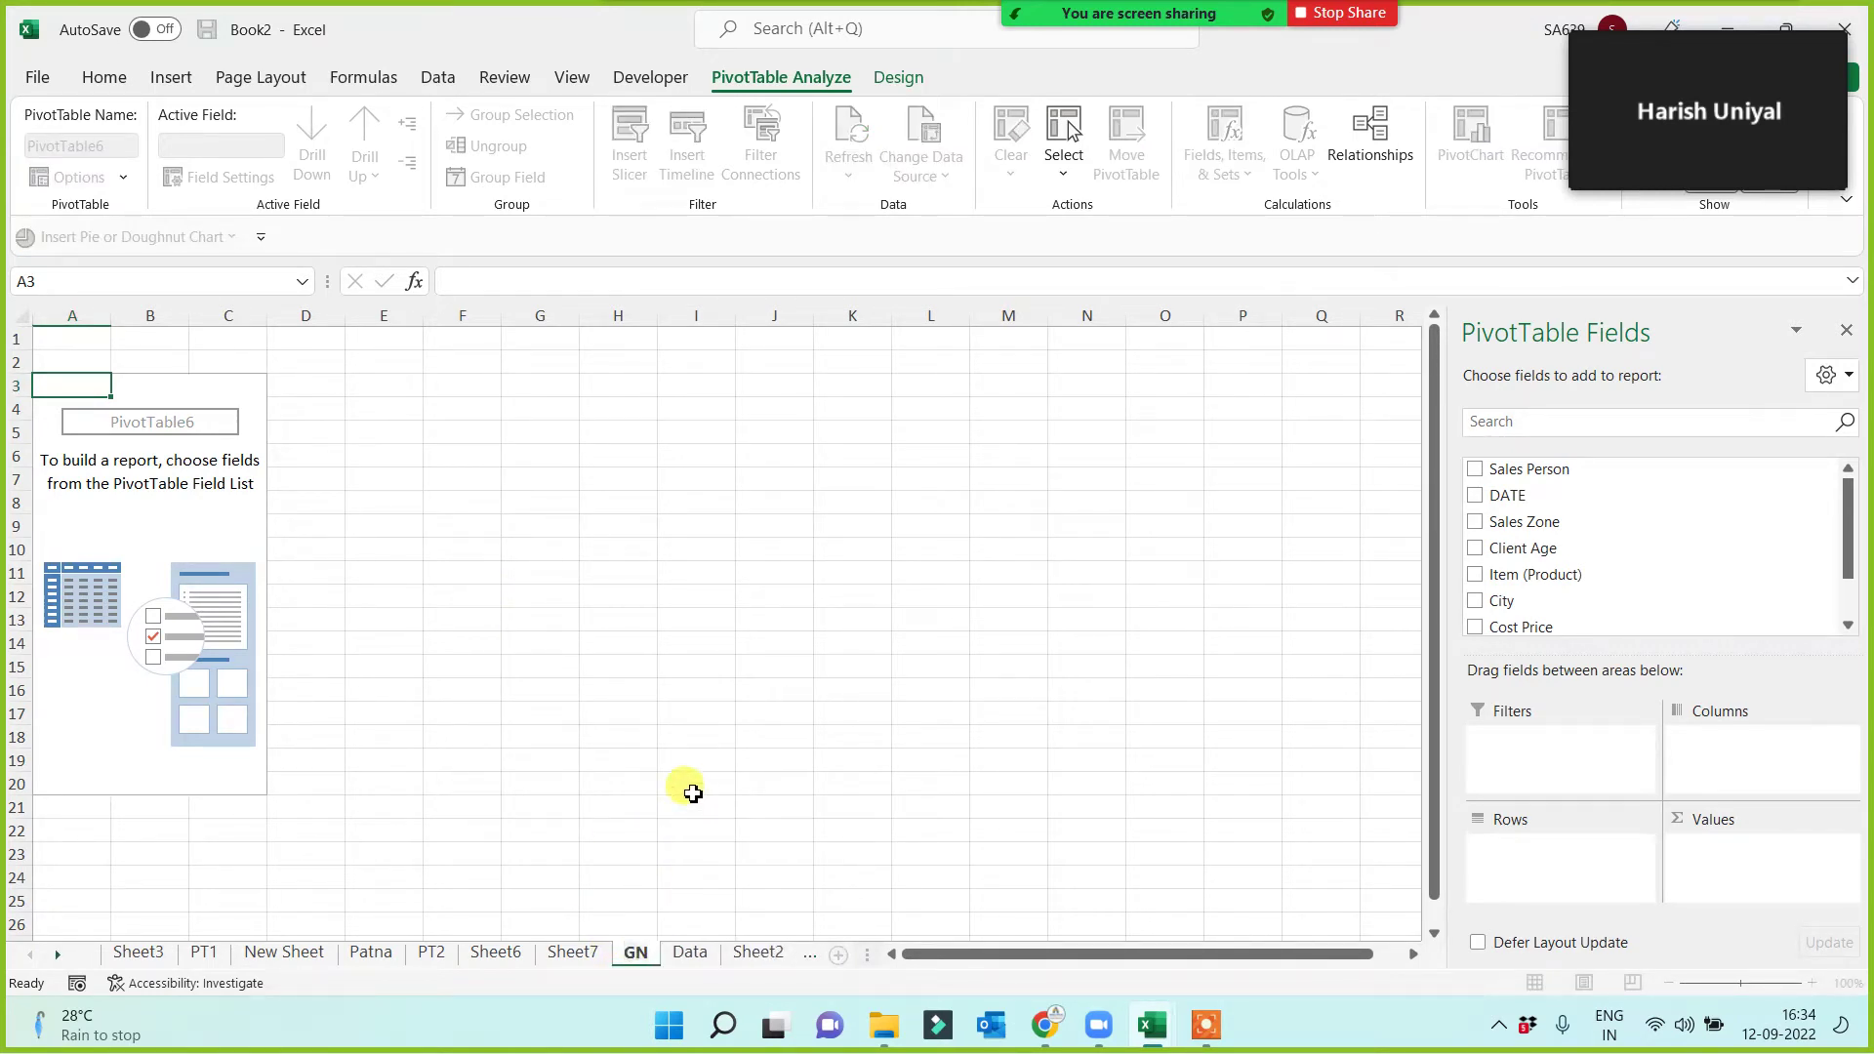
{"action": "type", "text": "1"}
{"action": "key", "text": "Return"}
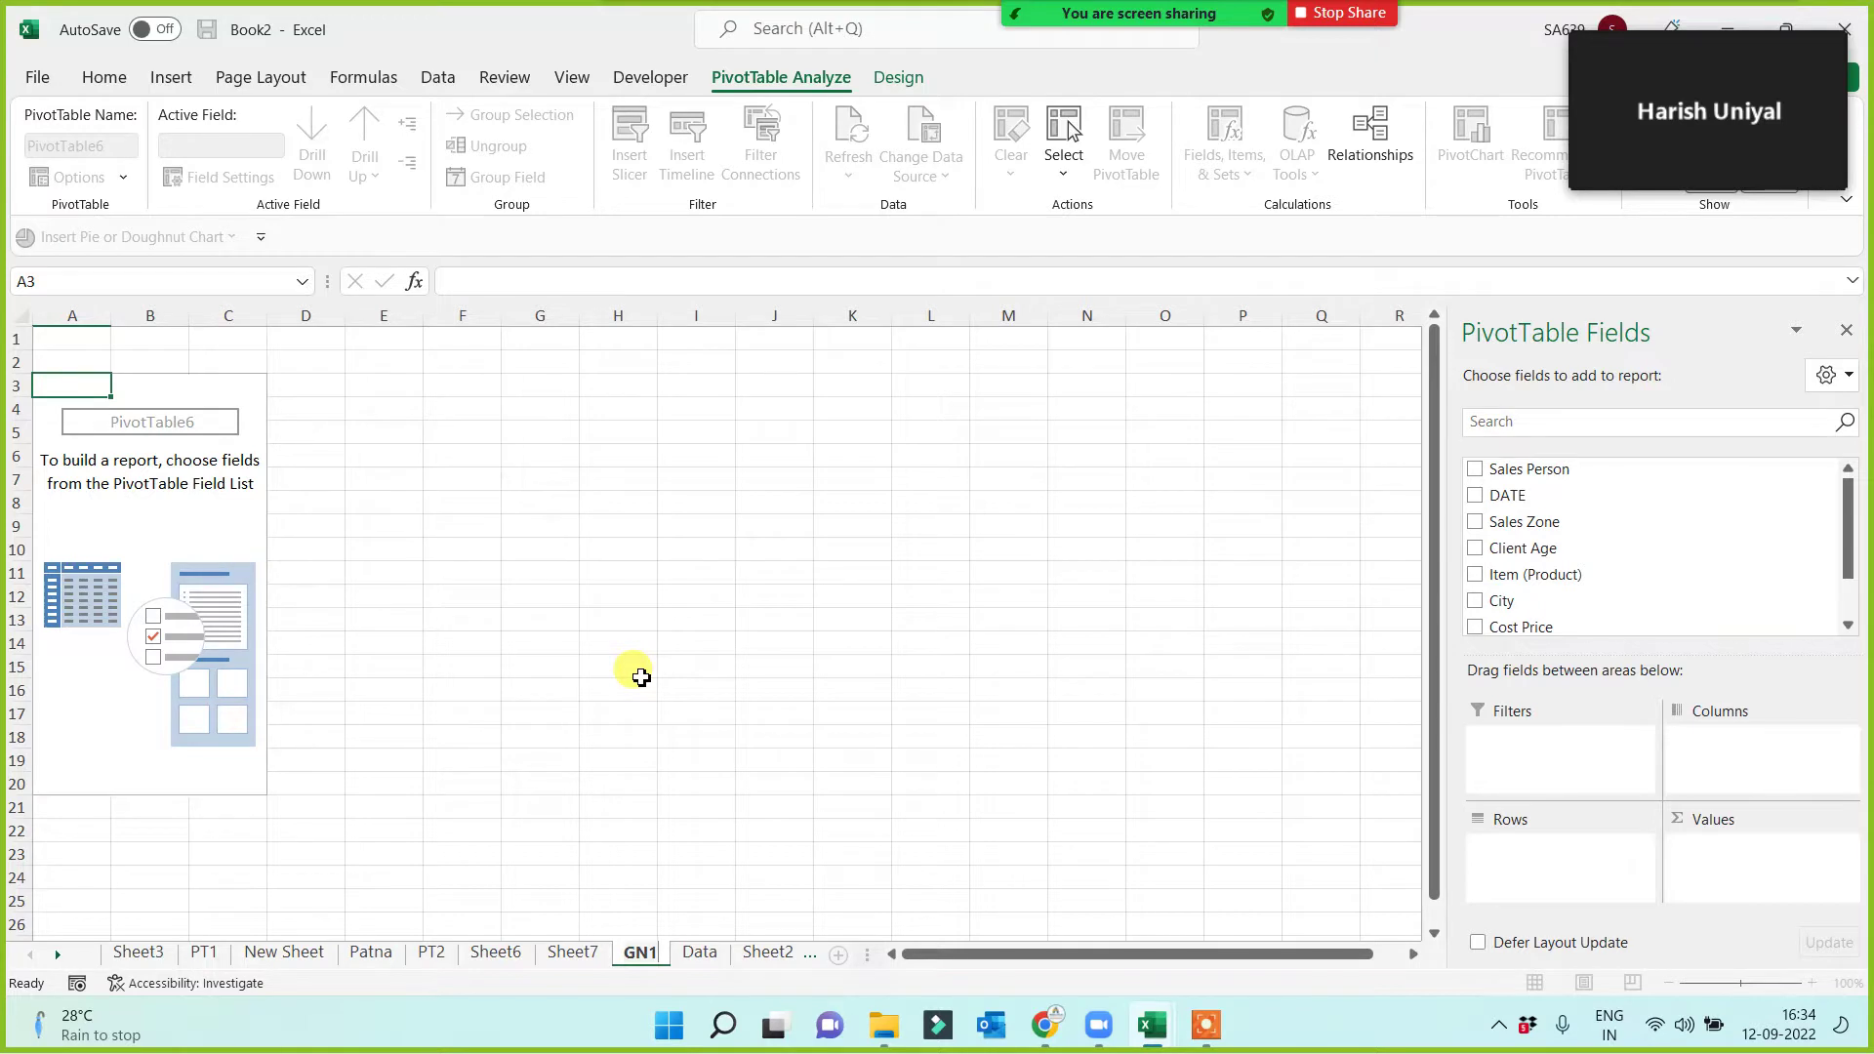
Build the PivotTable report with DATE as the row field and the sum of Sales as values.
{"action": "left_click_drag", "start_coordinate": [1503, 496], "coordinate": [1543, 877]}
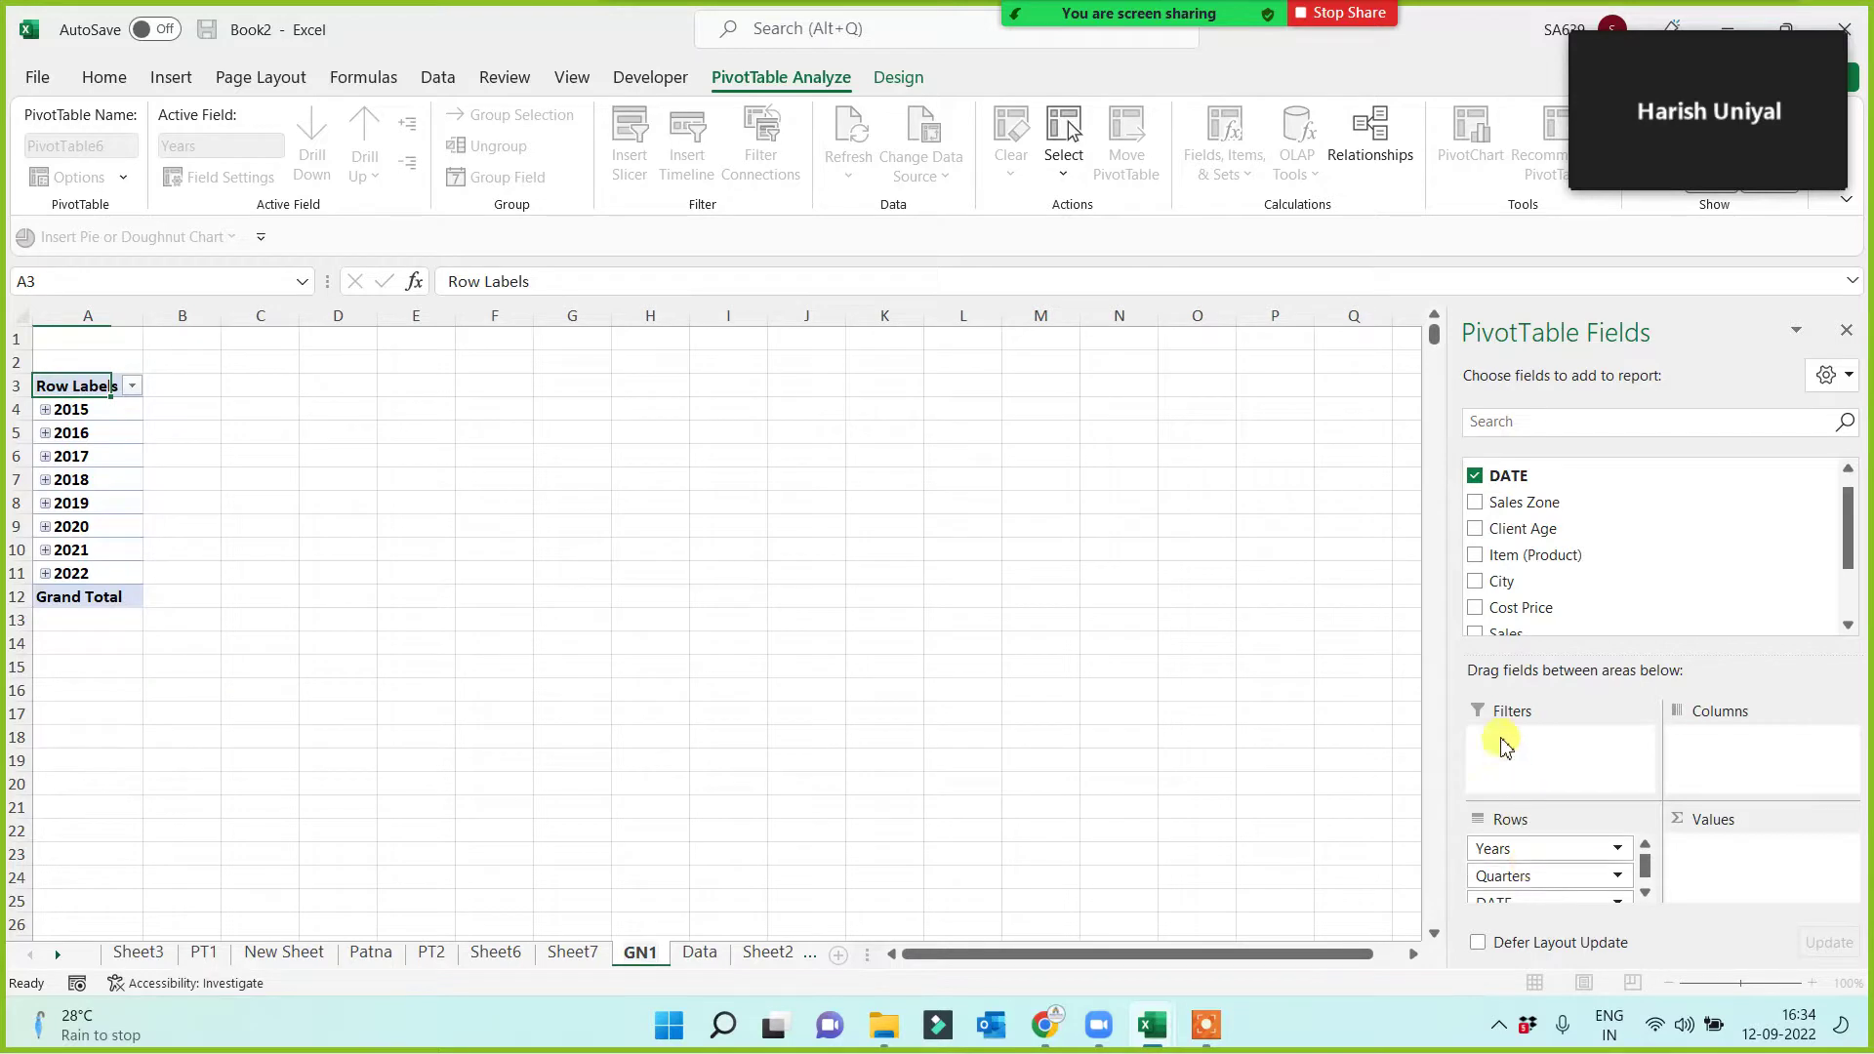
{"action": "left_click_drag", "start_coordinate": [1523, 635], "coordinate": [1734, 859]}
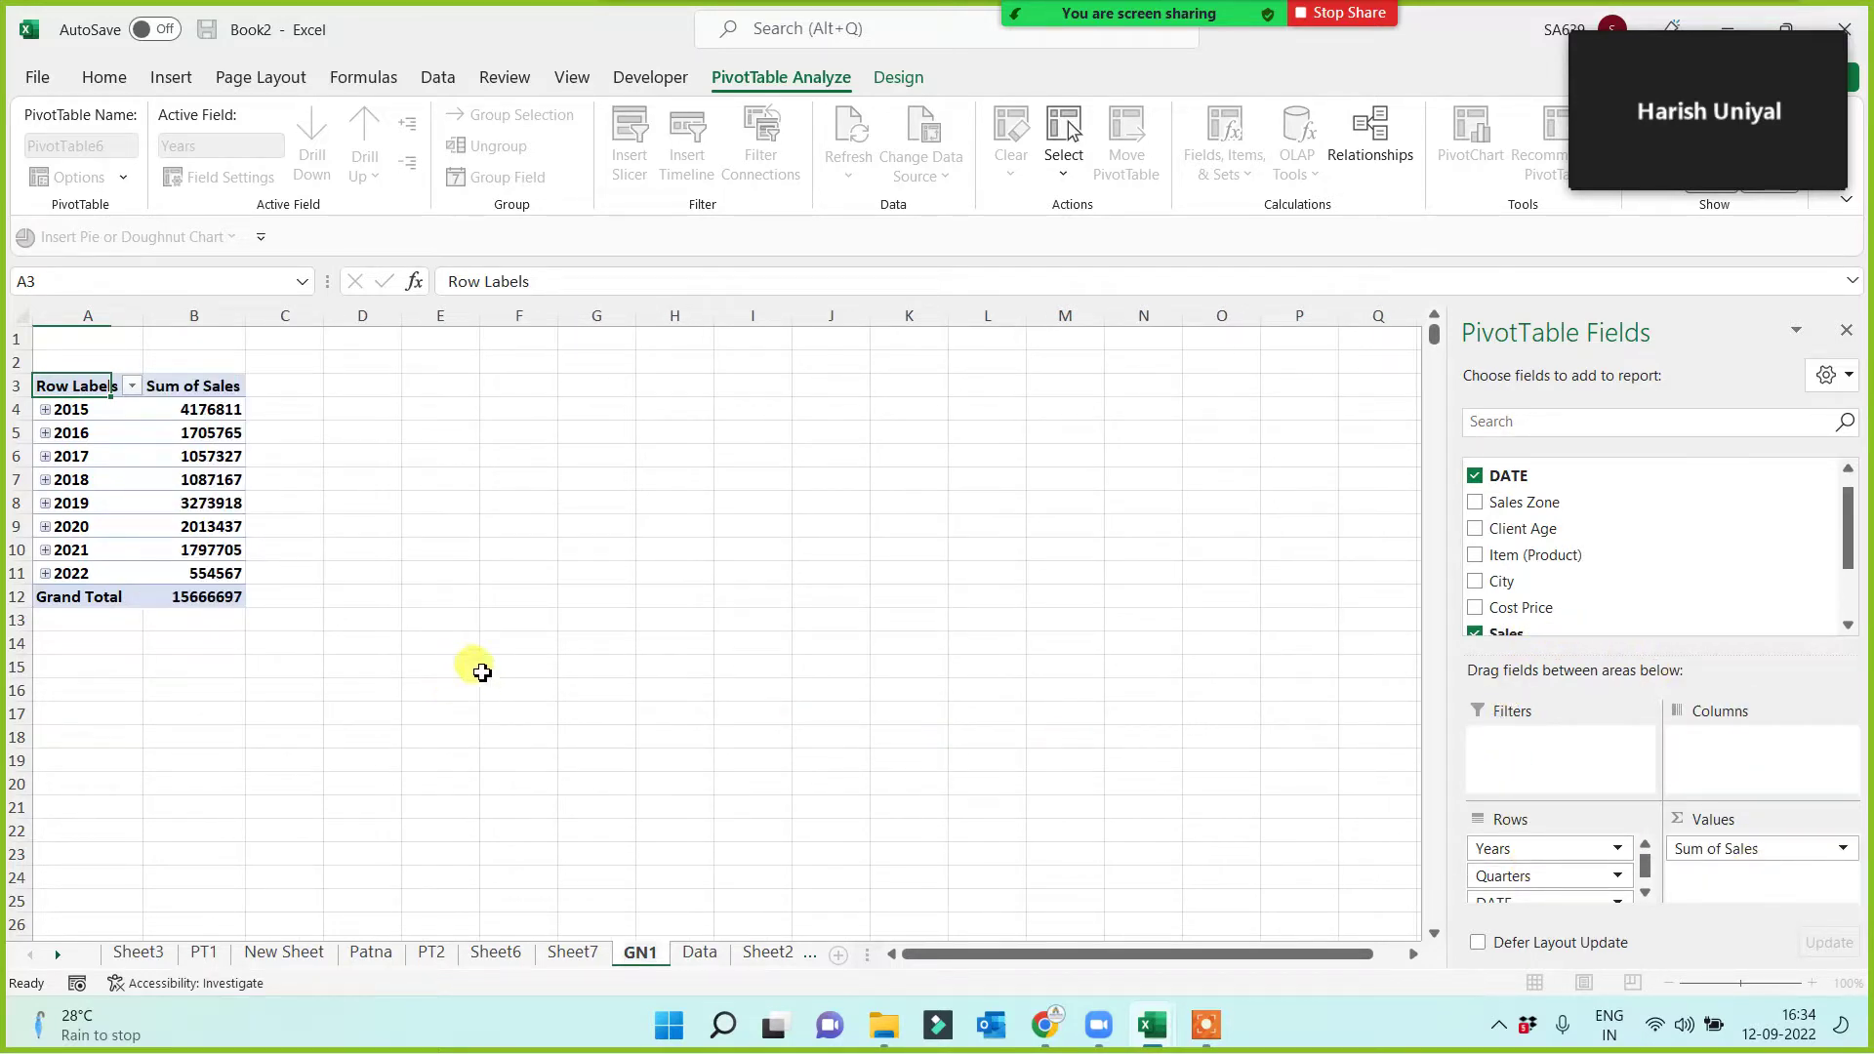
{"action": "left_click", "coordinate": [422, 594]}
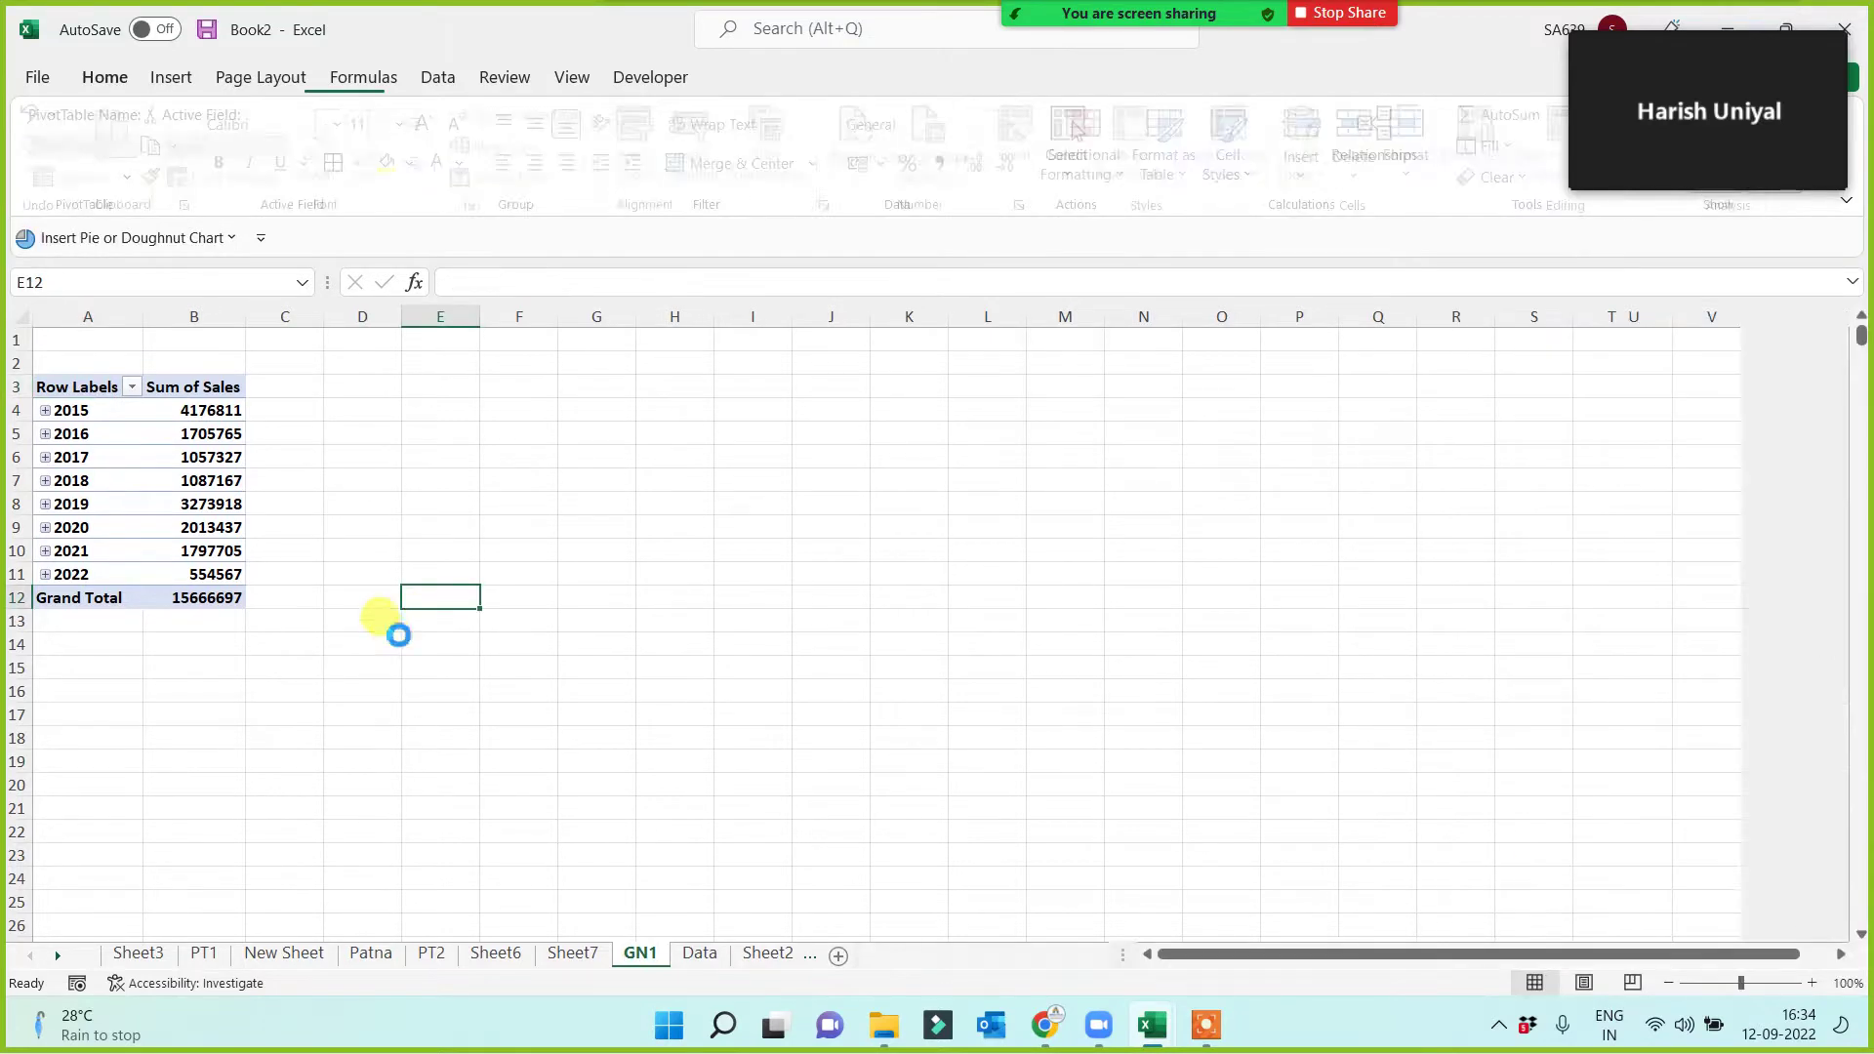
{"action": "scroll", "coordinate": [398, 627], "scroll_direction": "up", "scroll_amount": 4}
{"action": "scroll", "coordinate": [420, 605], "scroll_direction": "up", "scroll_amount": 2}
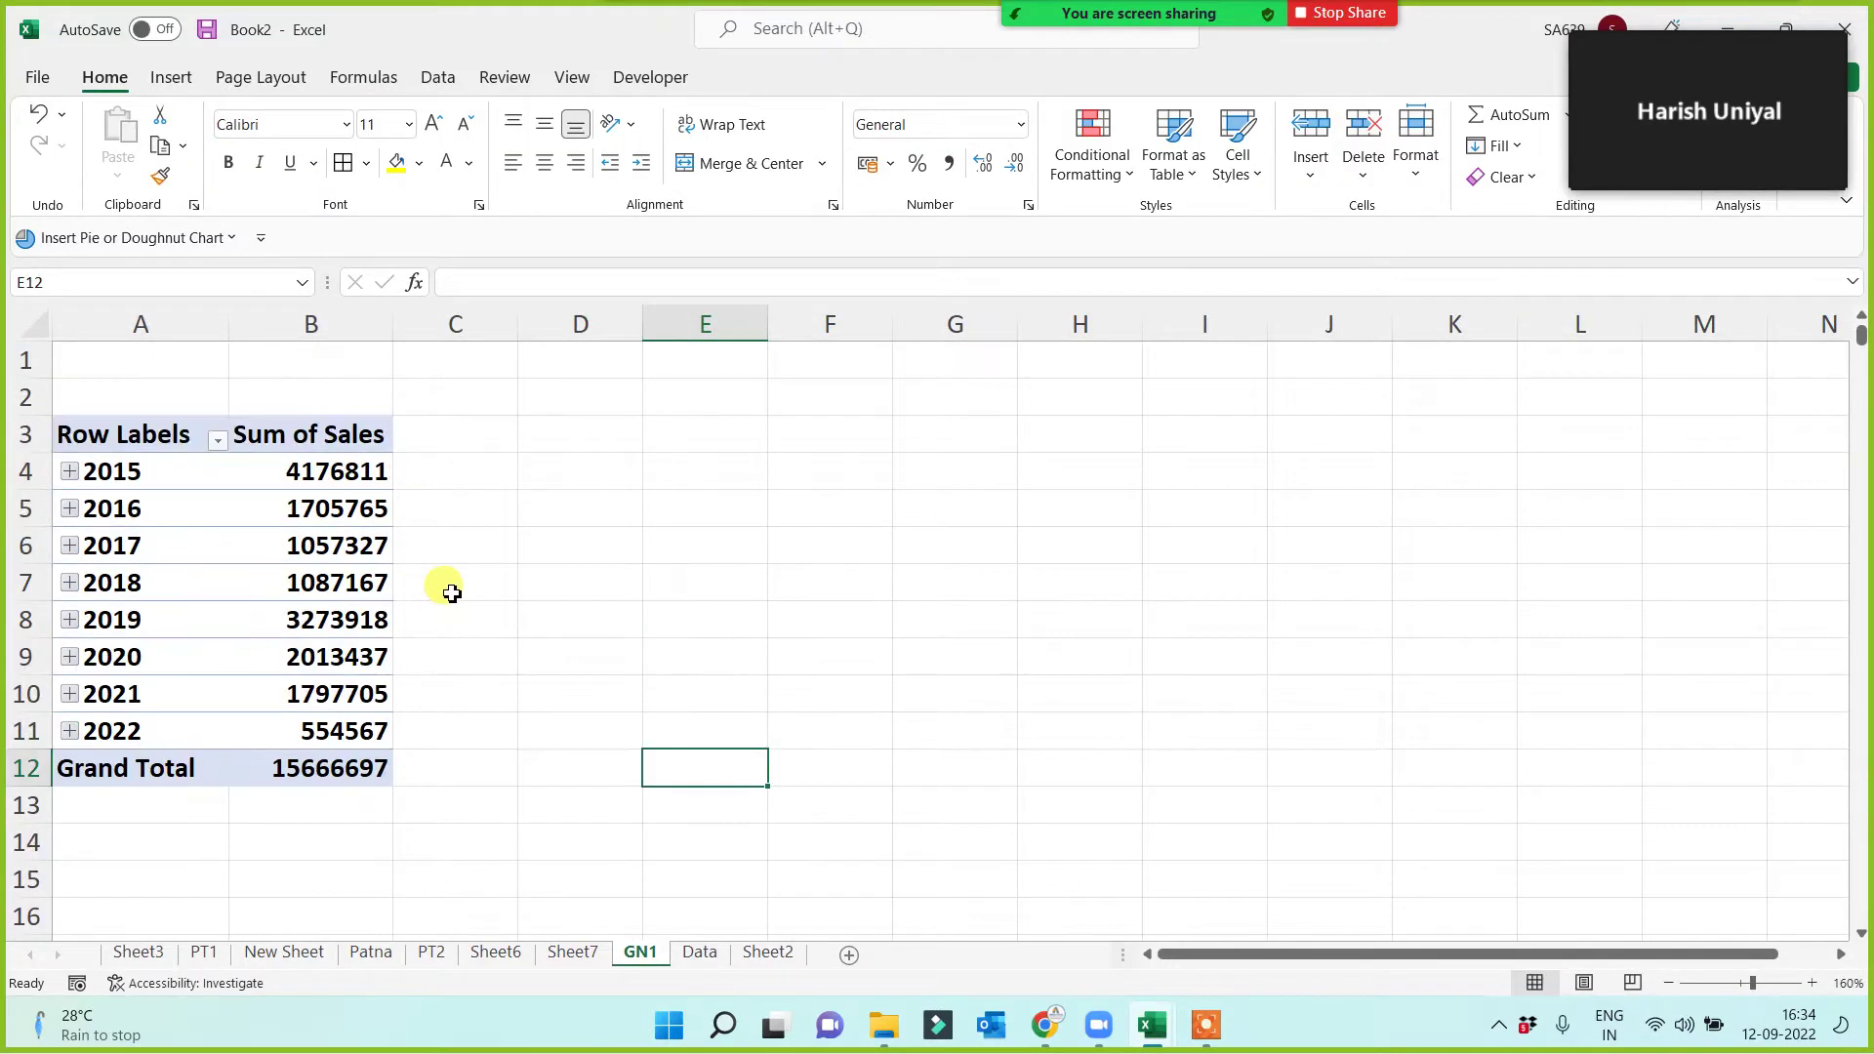
{"action": "left_click", "coordinate": [567, 563]}
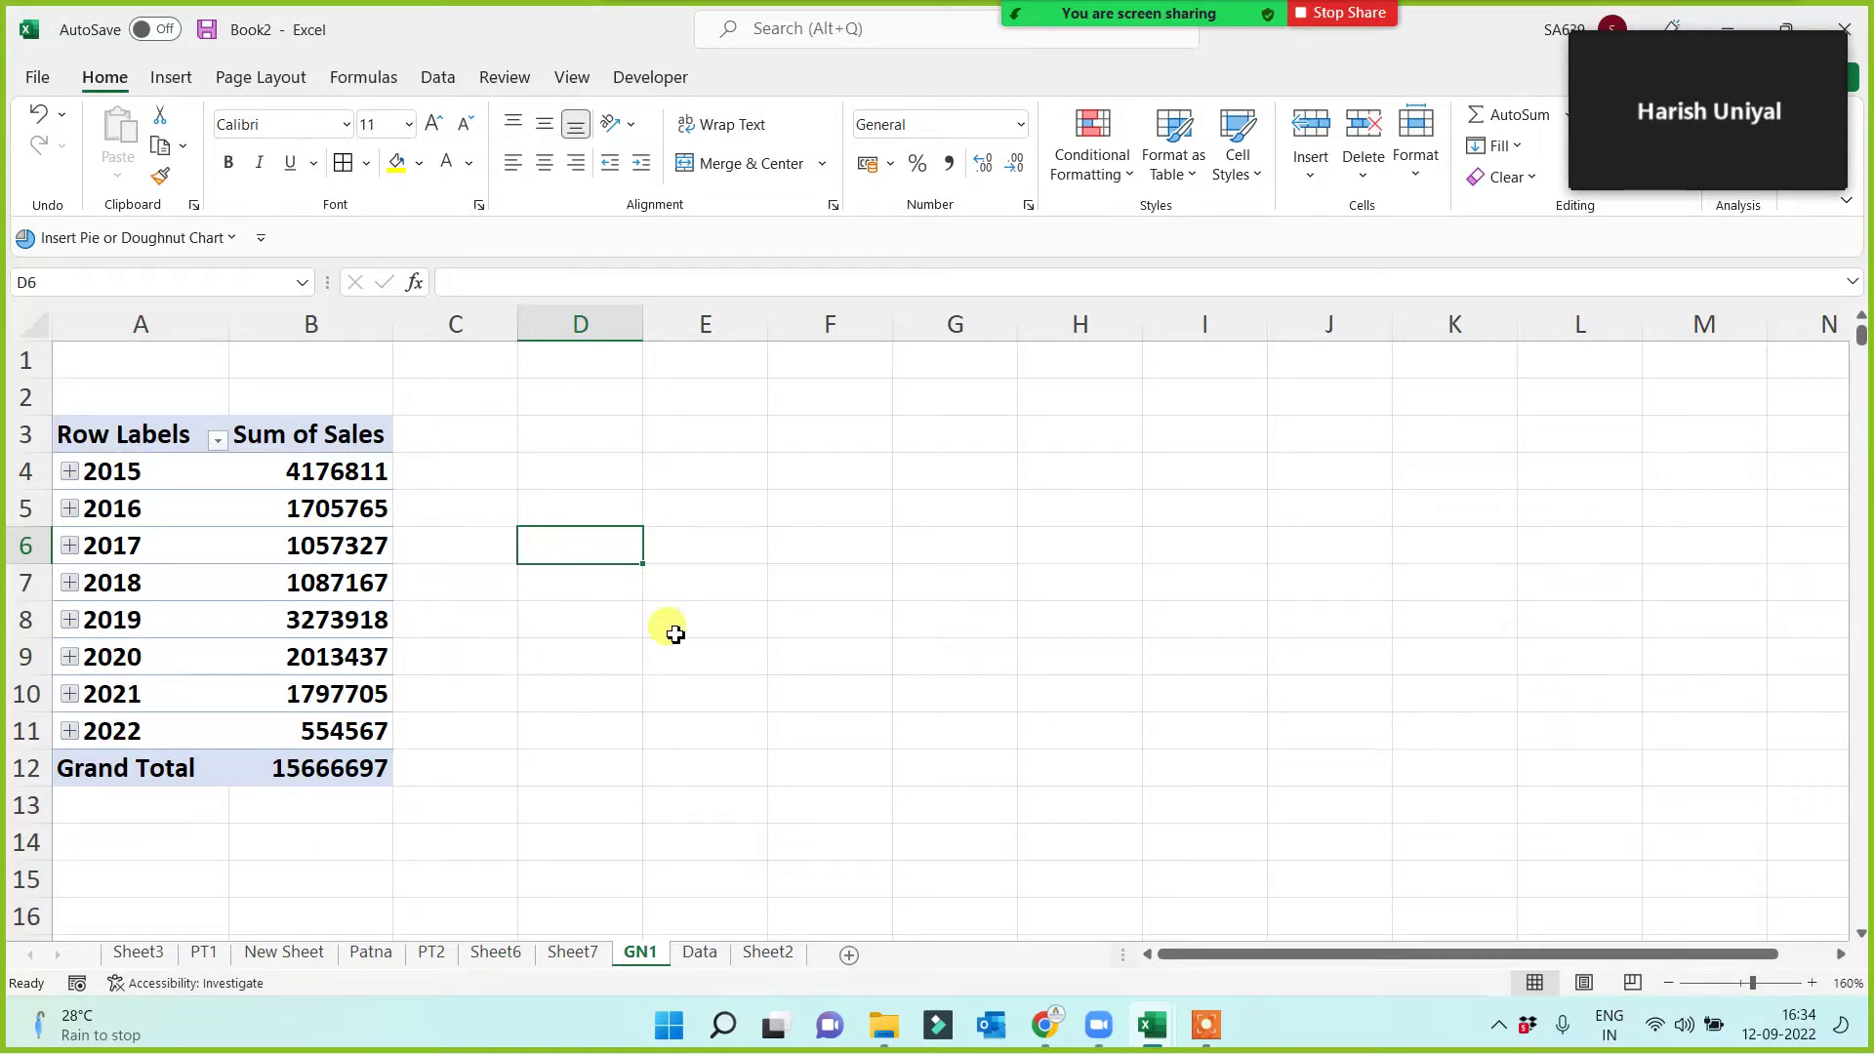
Group the PivotTable's date rows by Months only, leaving out Quarters and Years.
{"action": "left_click", "coordinate": [207, 590]}
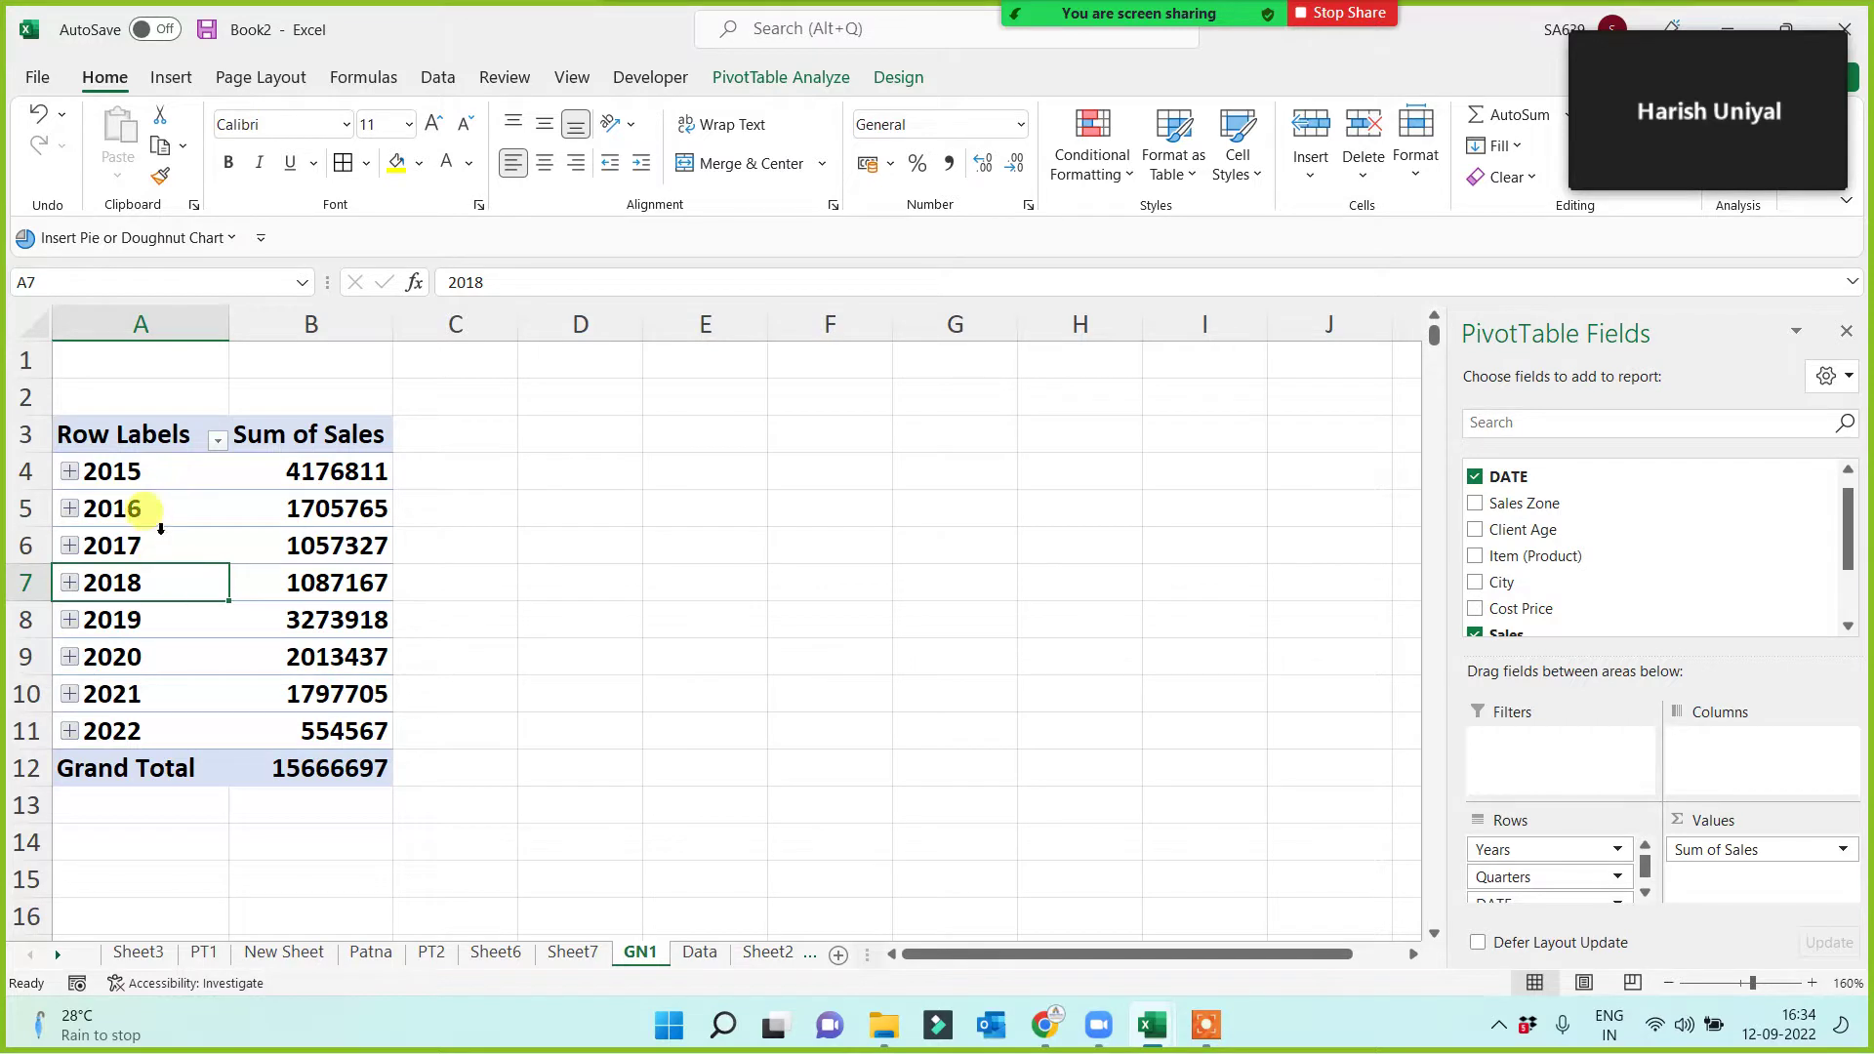
{"action": "right_click", "coordinate": [162, 519]}
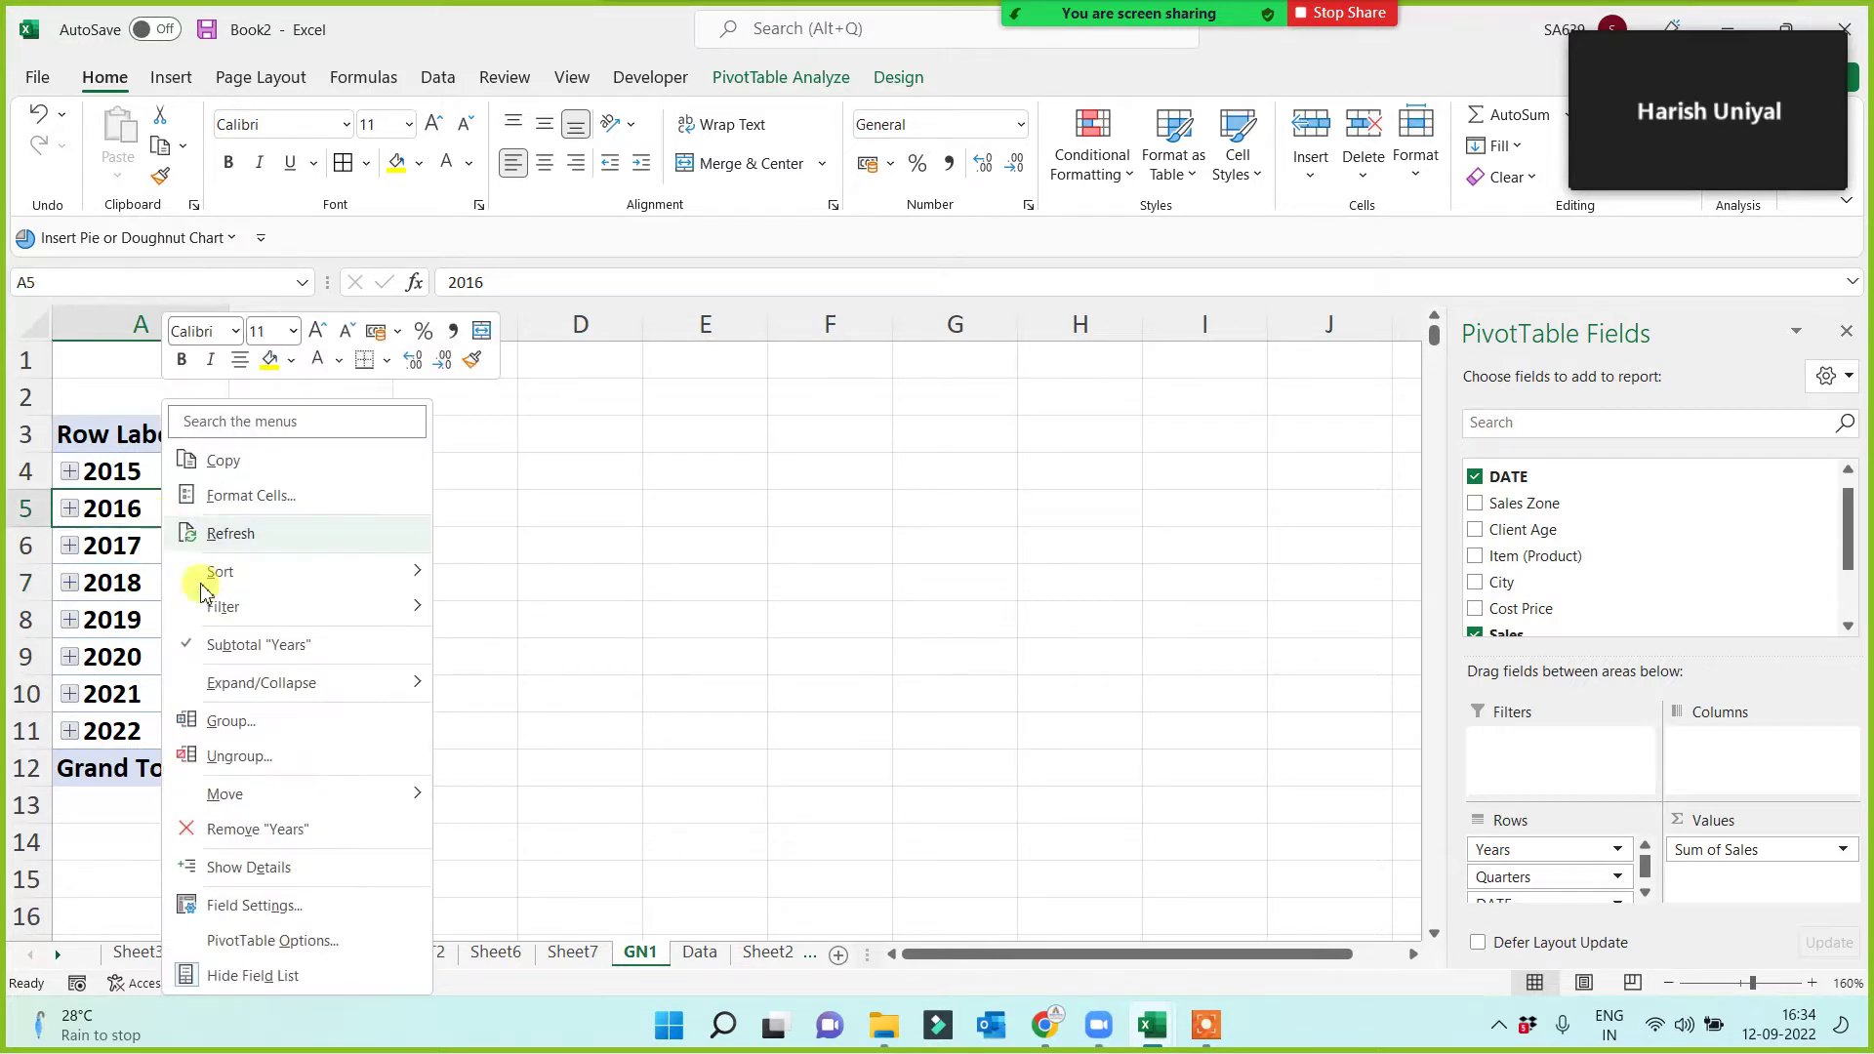
{"action": "left_click", "coordinate": [230, 723]}
{"action": "left_click", "coordinate": [121, 768]}
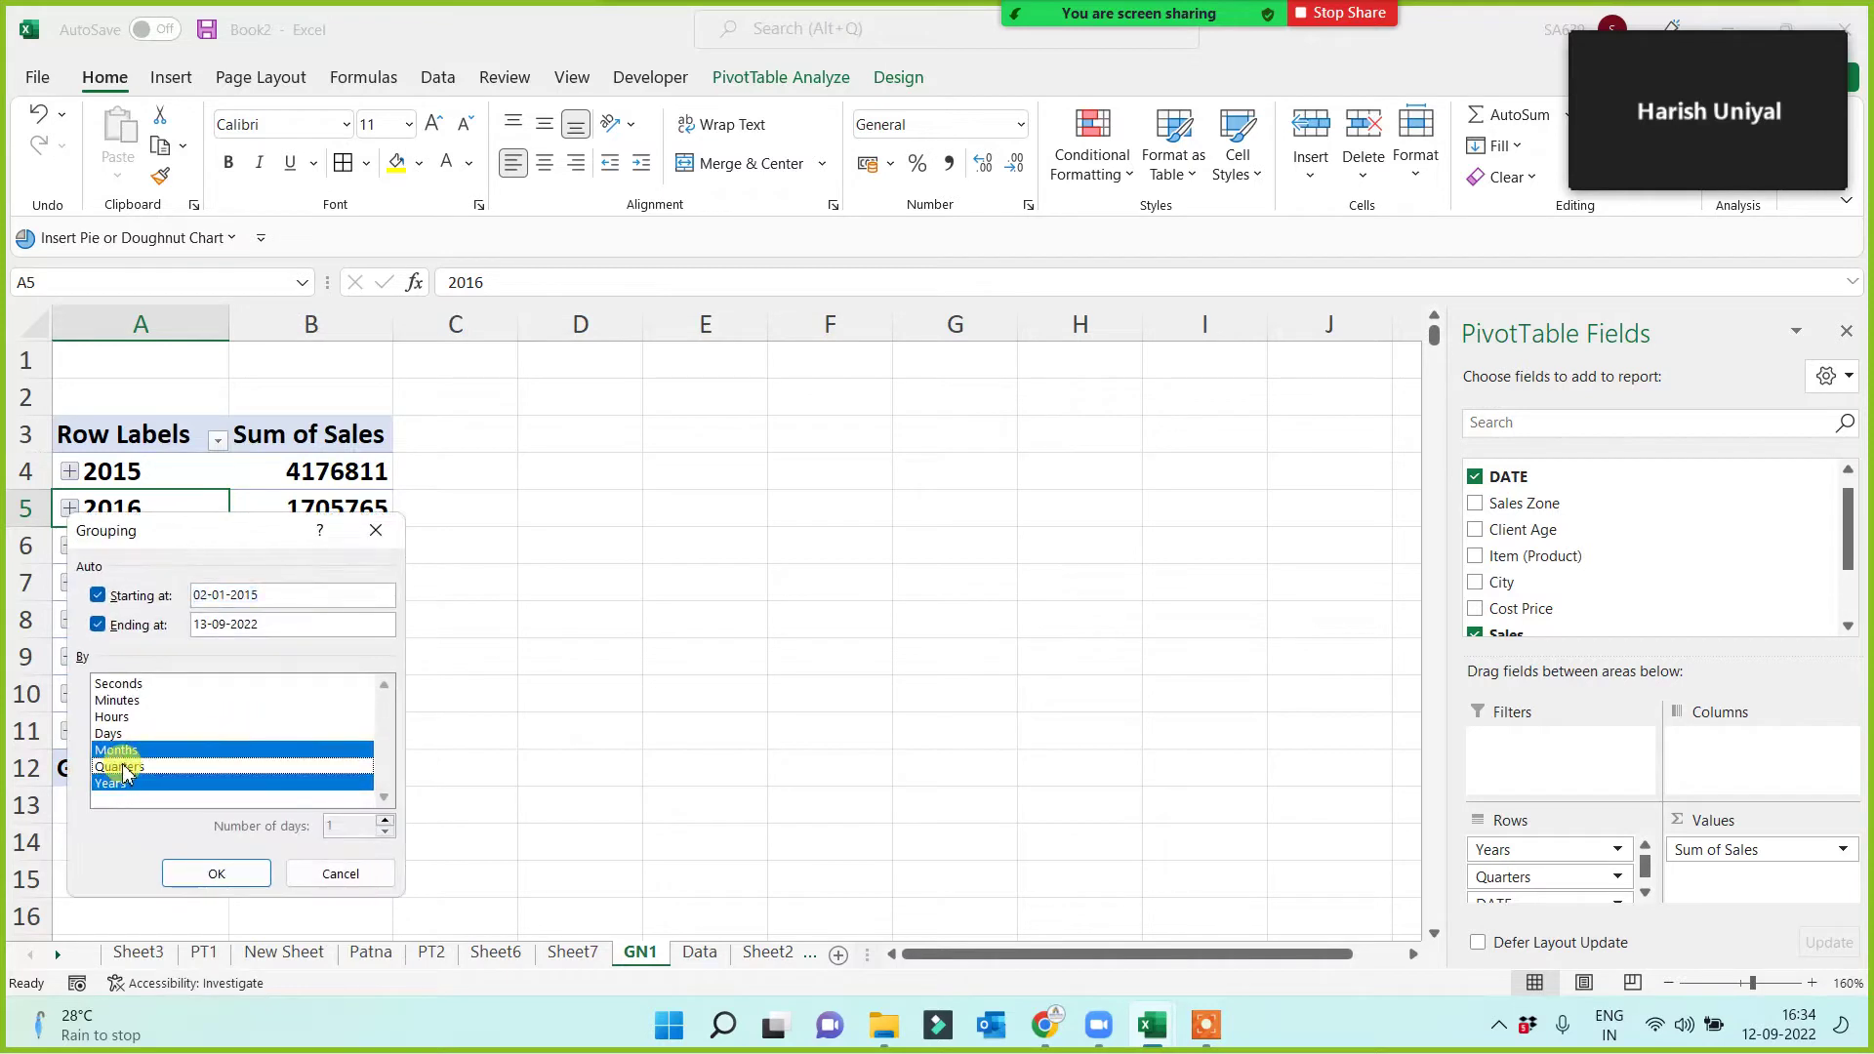
{"action": "left_click", "coordinate": [115, 783]}
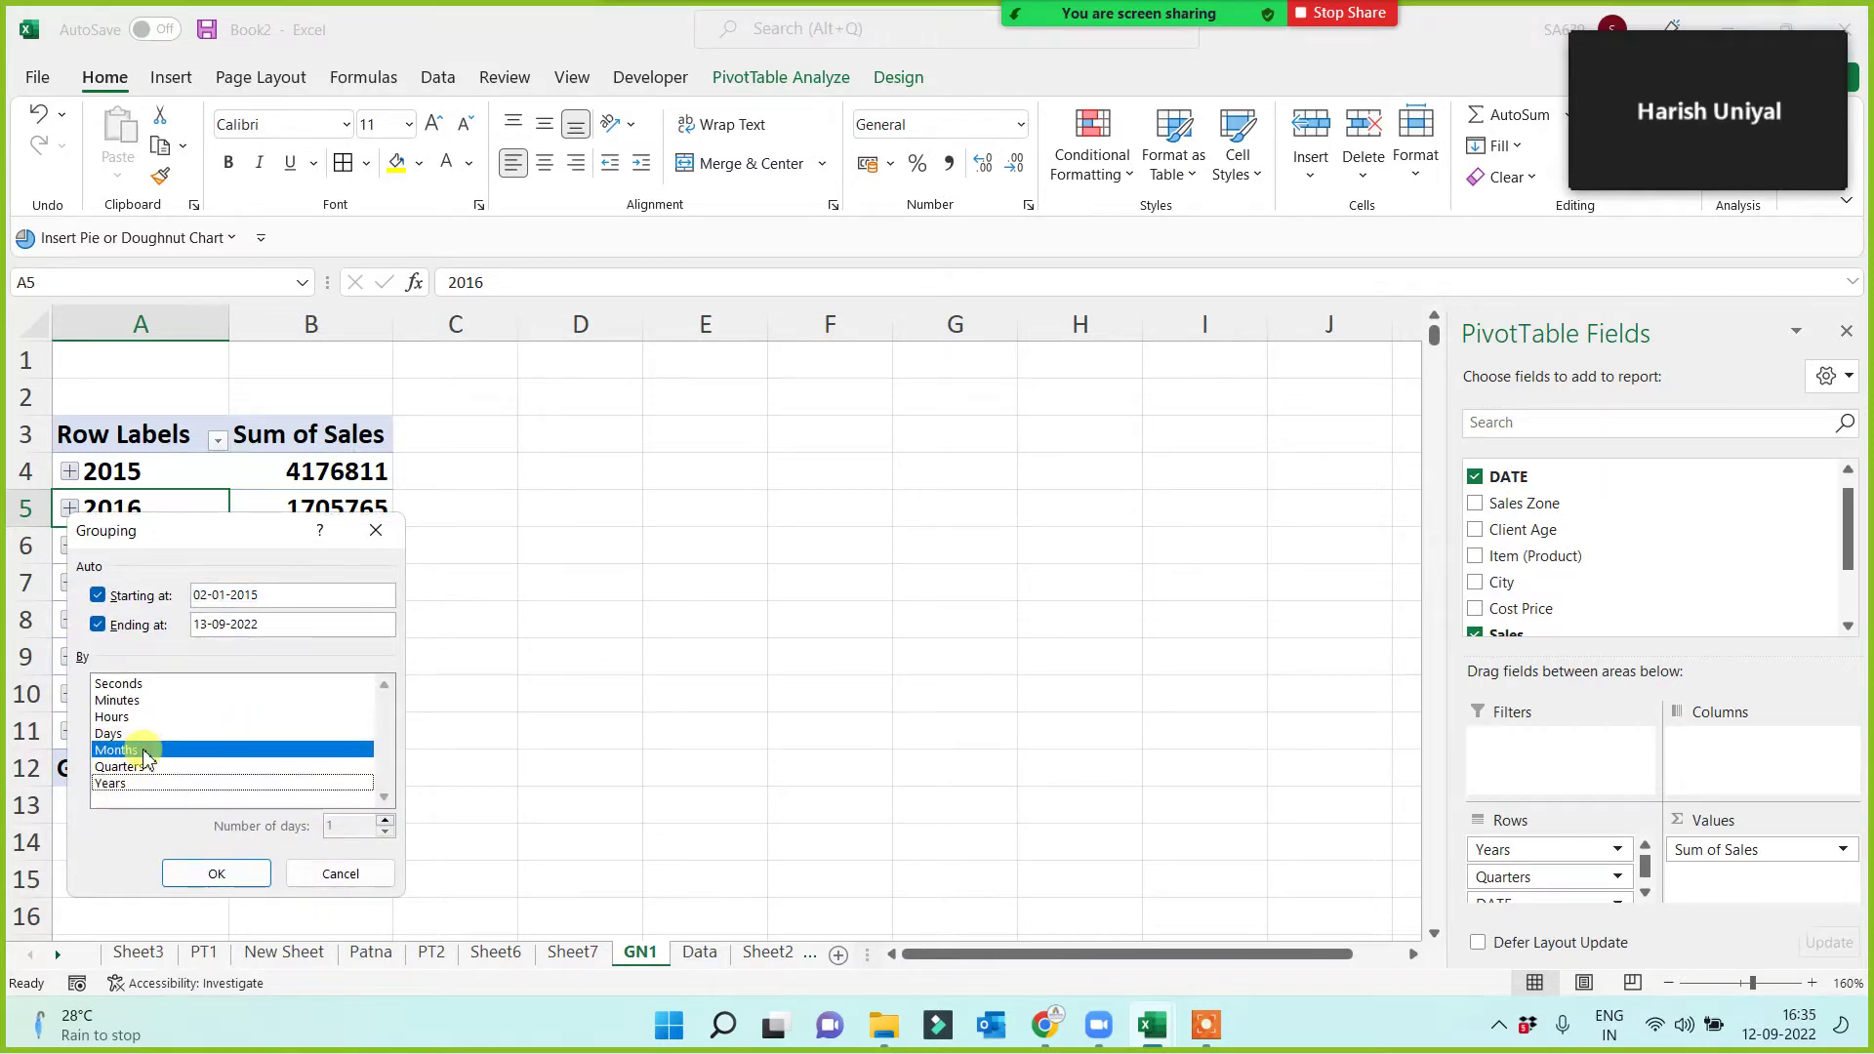
{"action": "left_click", "coordinate": [146, 770]}
{"action": "left_click", "coordinate": [145, 784]}
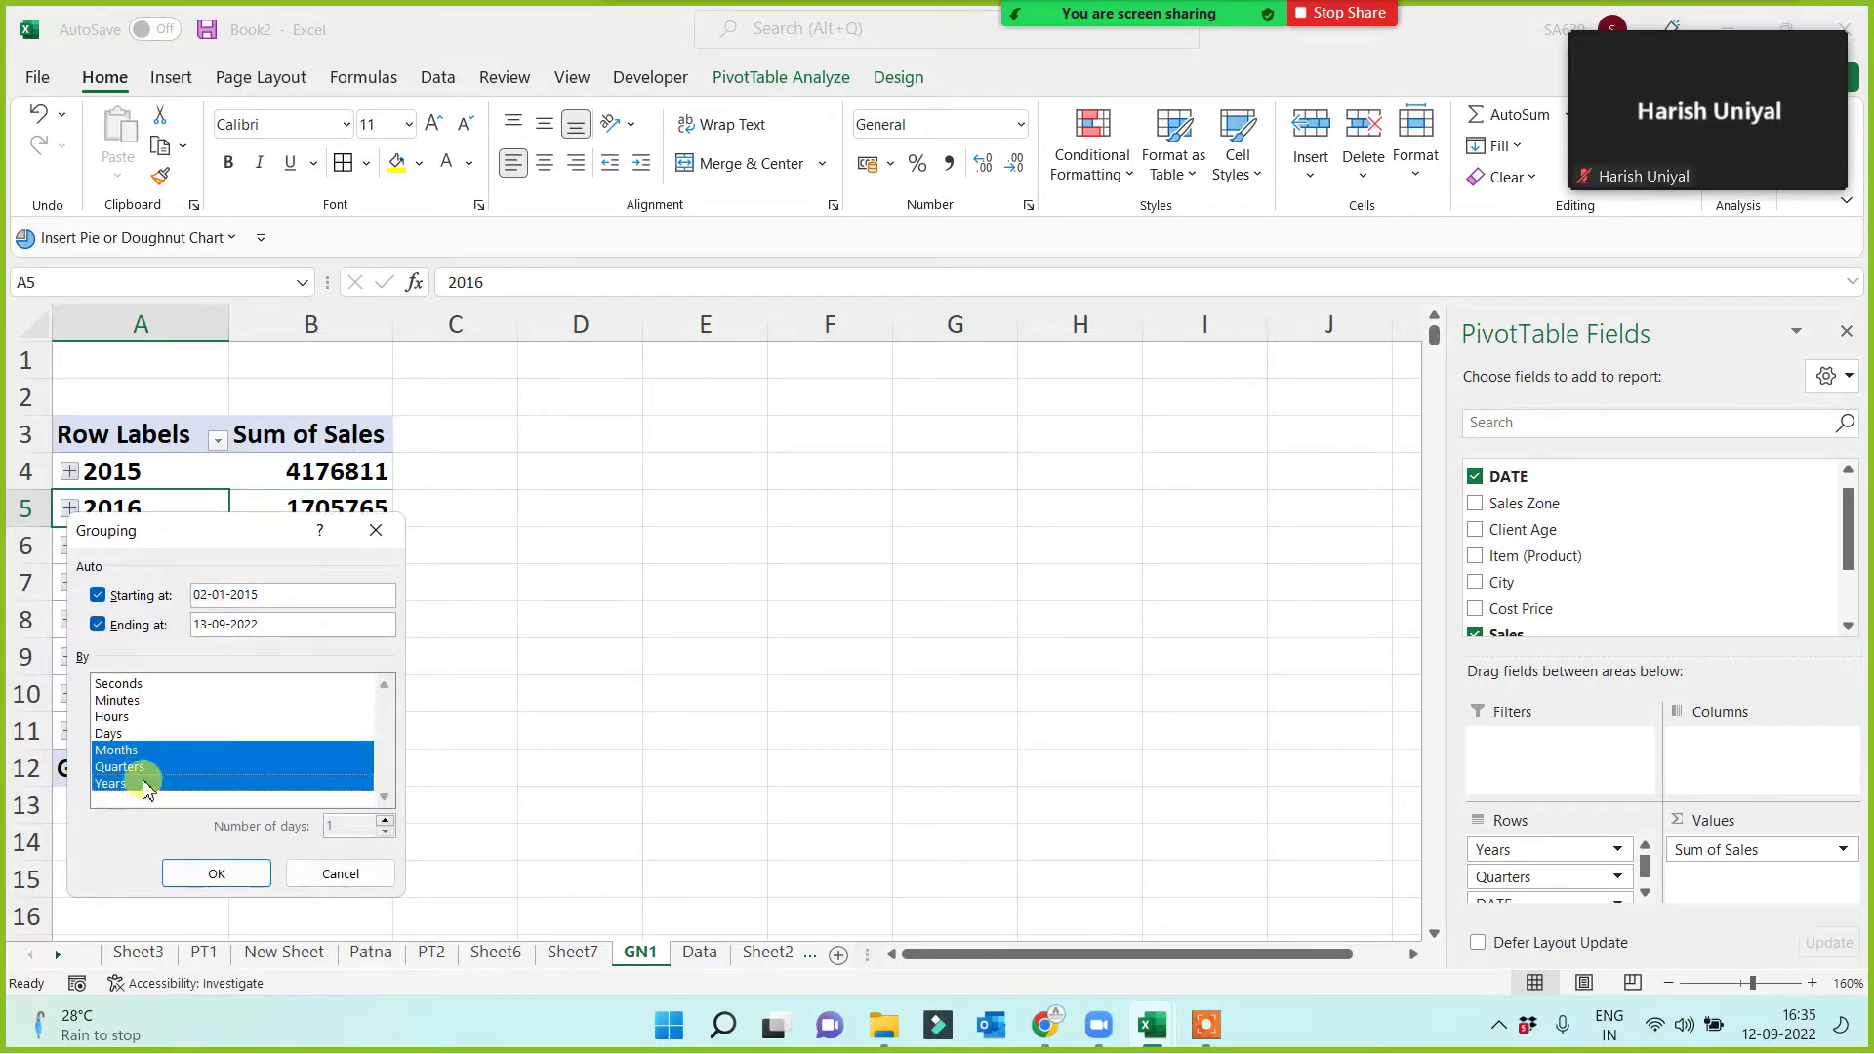
{"action": "left_click", "coordinate": [140, 779]}
{"action": "left_click", "coordinate": [142, 767]}
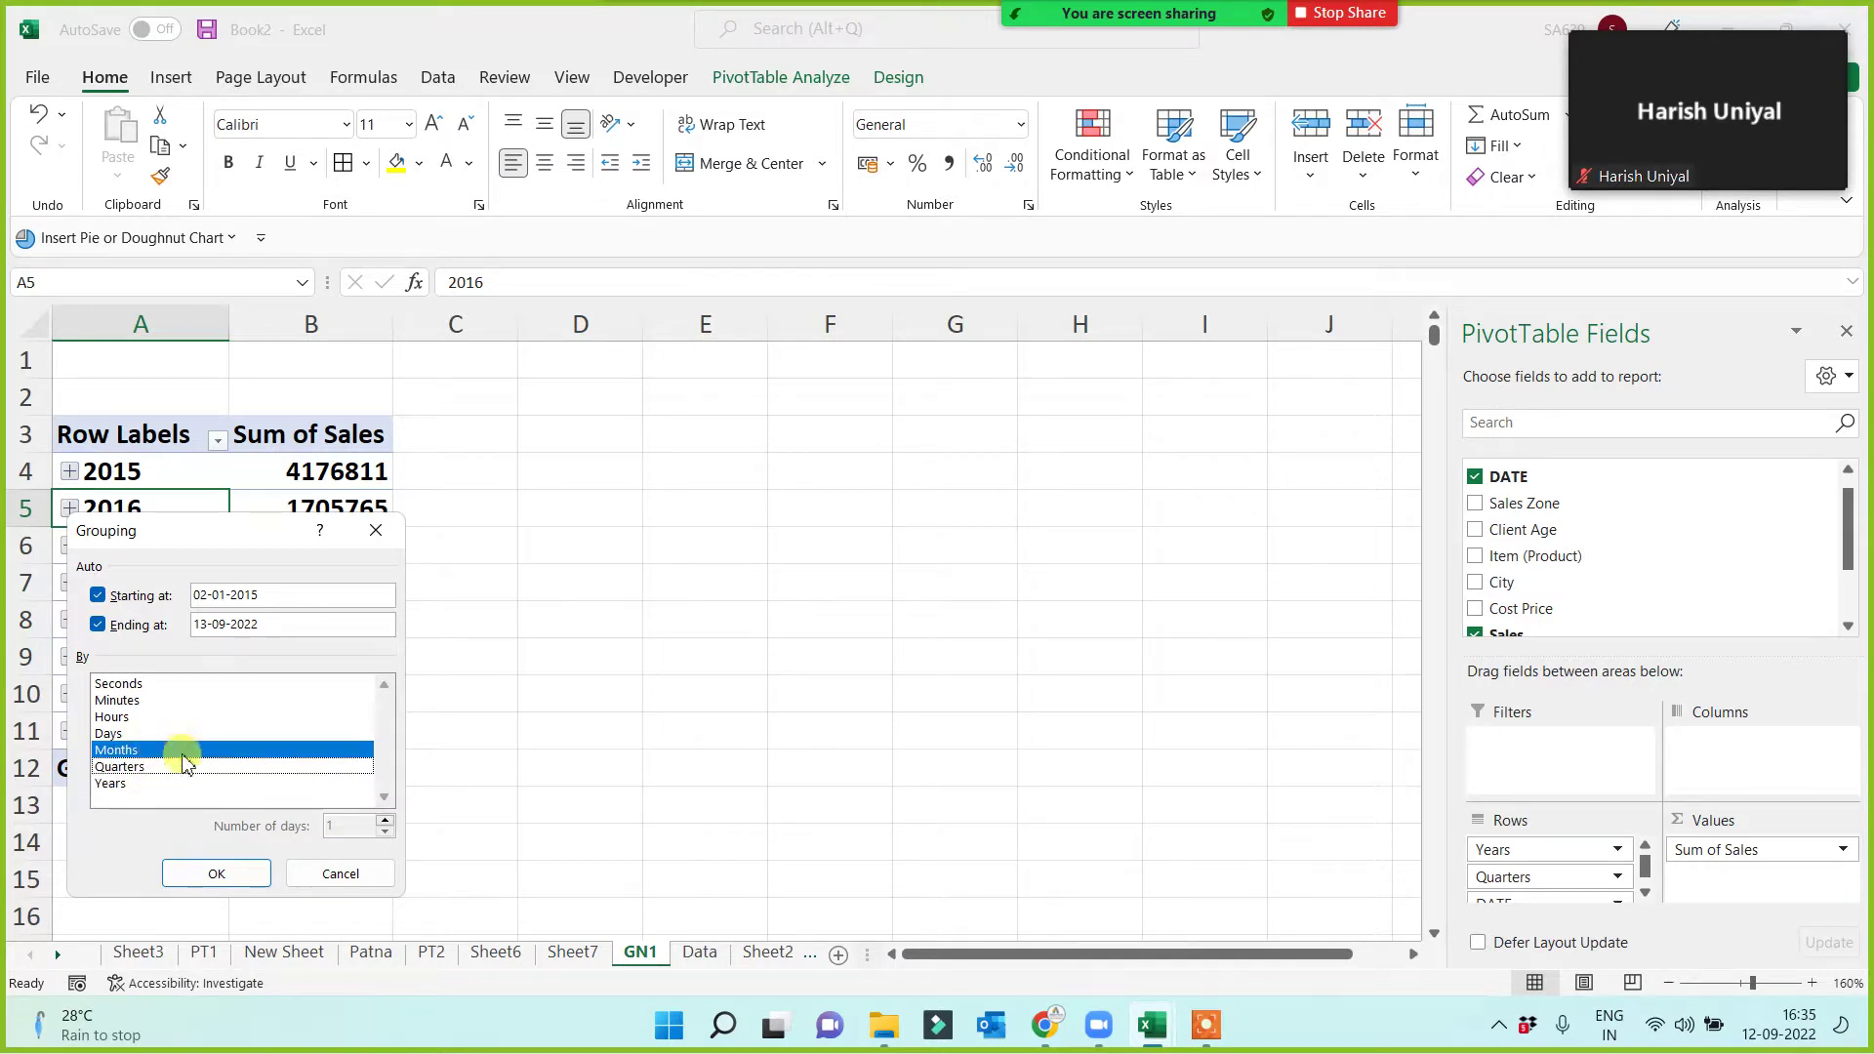
{"action": "left_click", "coordinate": [244, 870]}
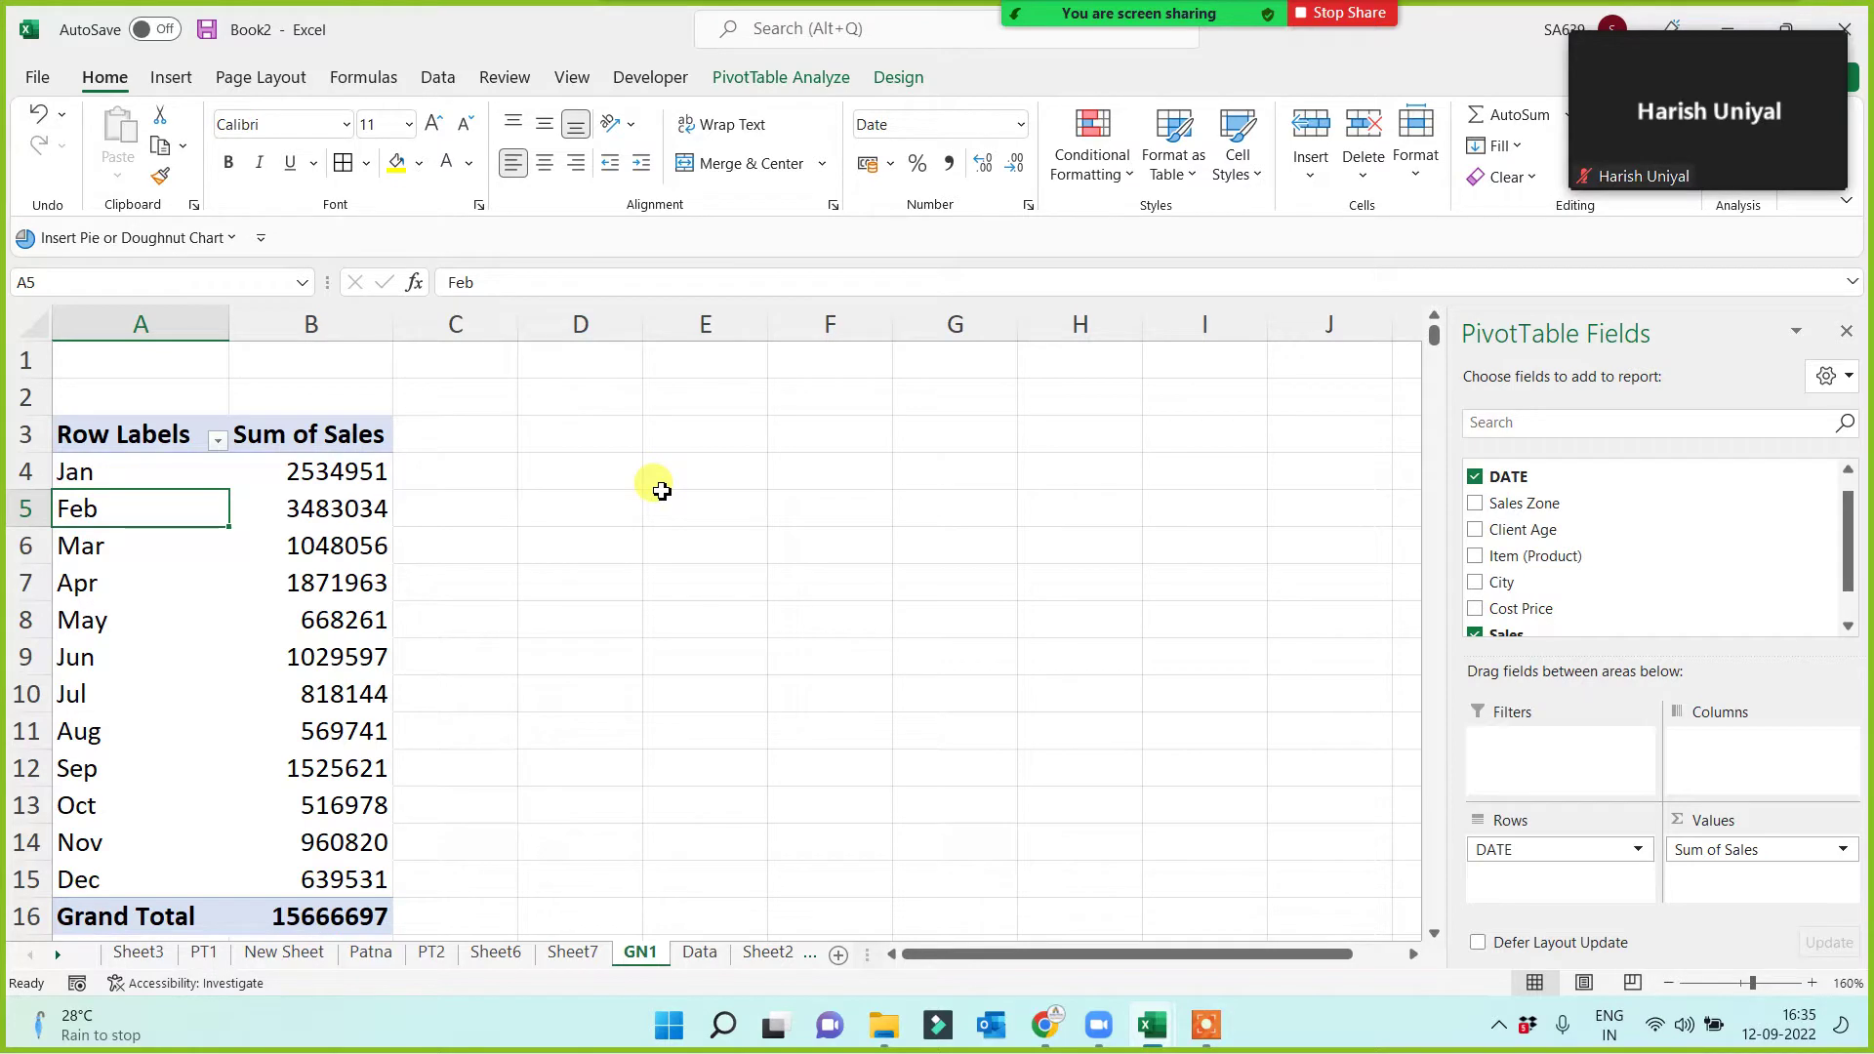
Regroup the PivotTable's month rows by Quarters only.
{"action": "right_click", "coordinate": [159, 512]}
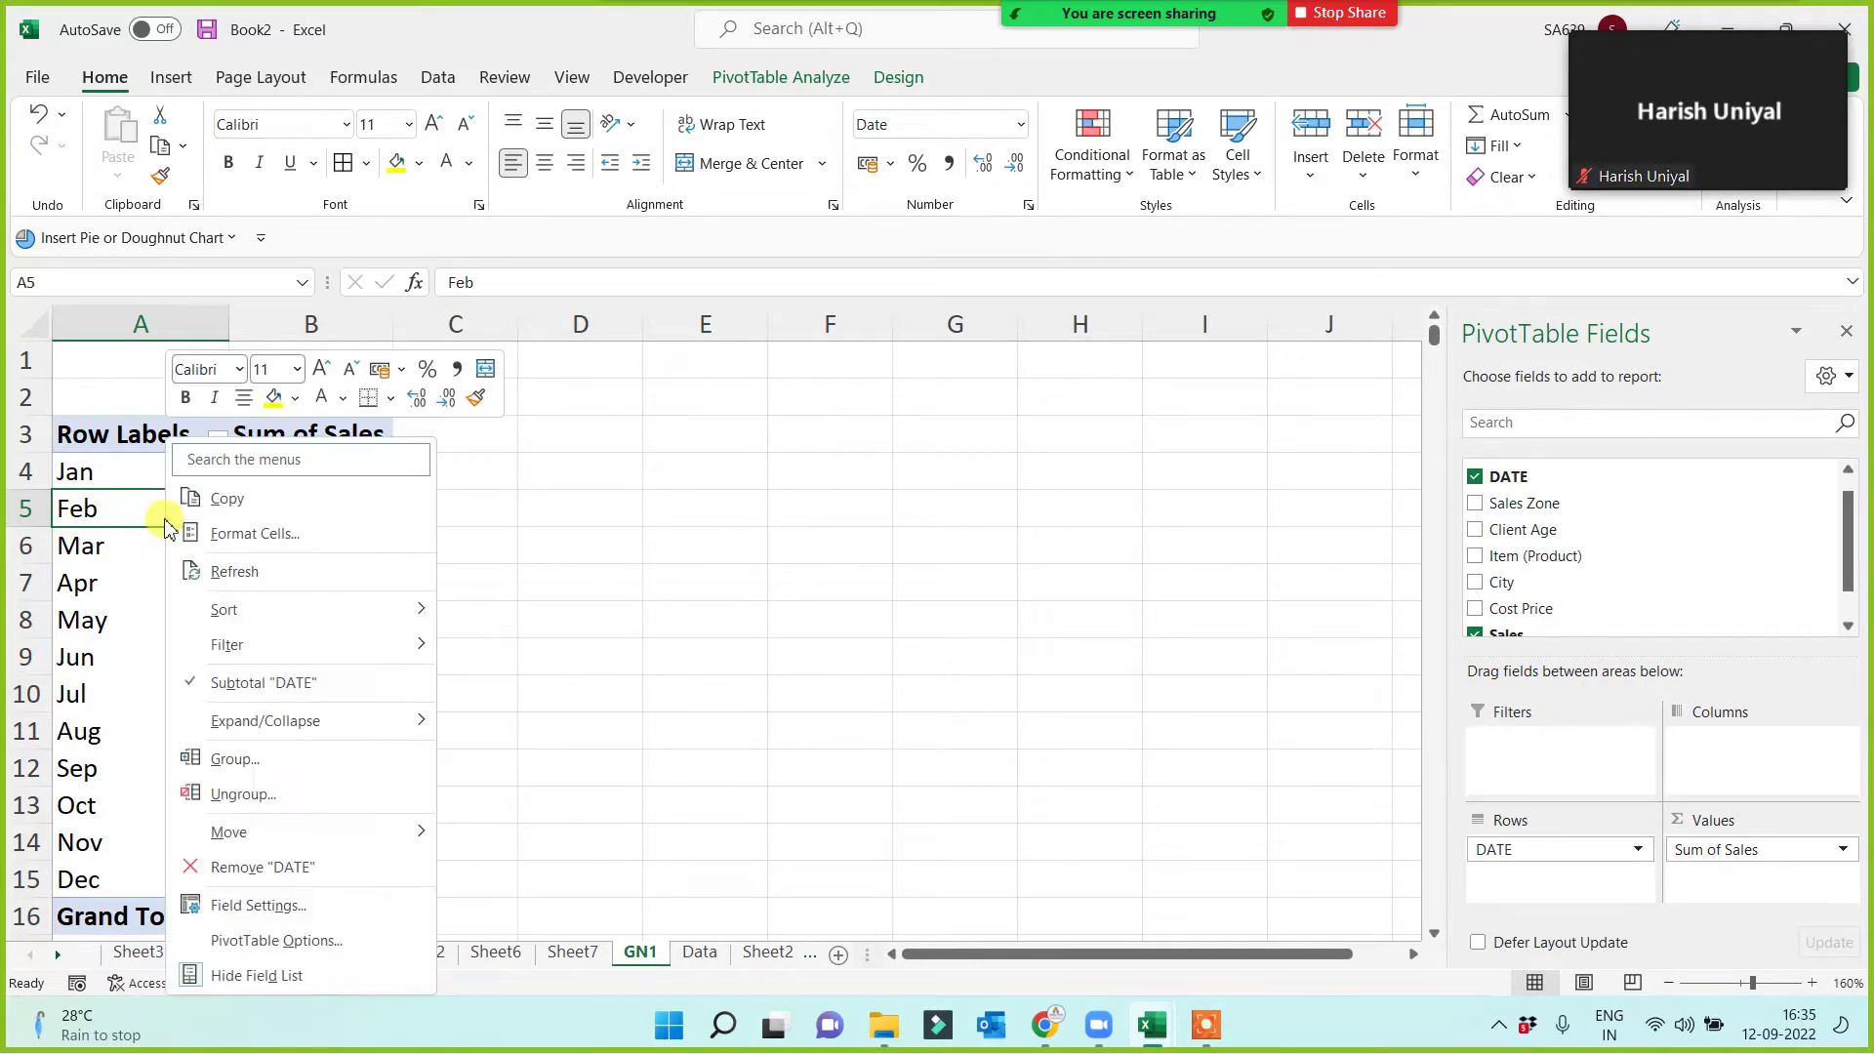
{"action": "left_click", "coordinate": [220, 762]}
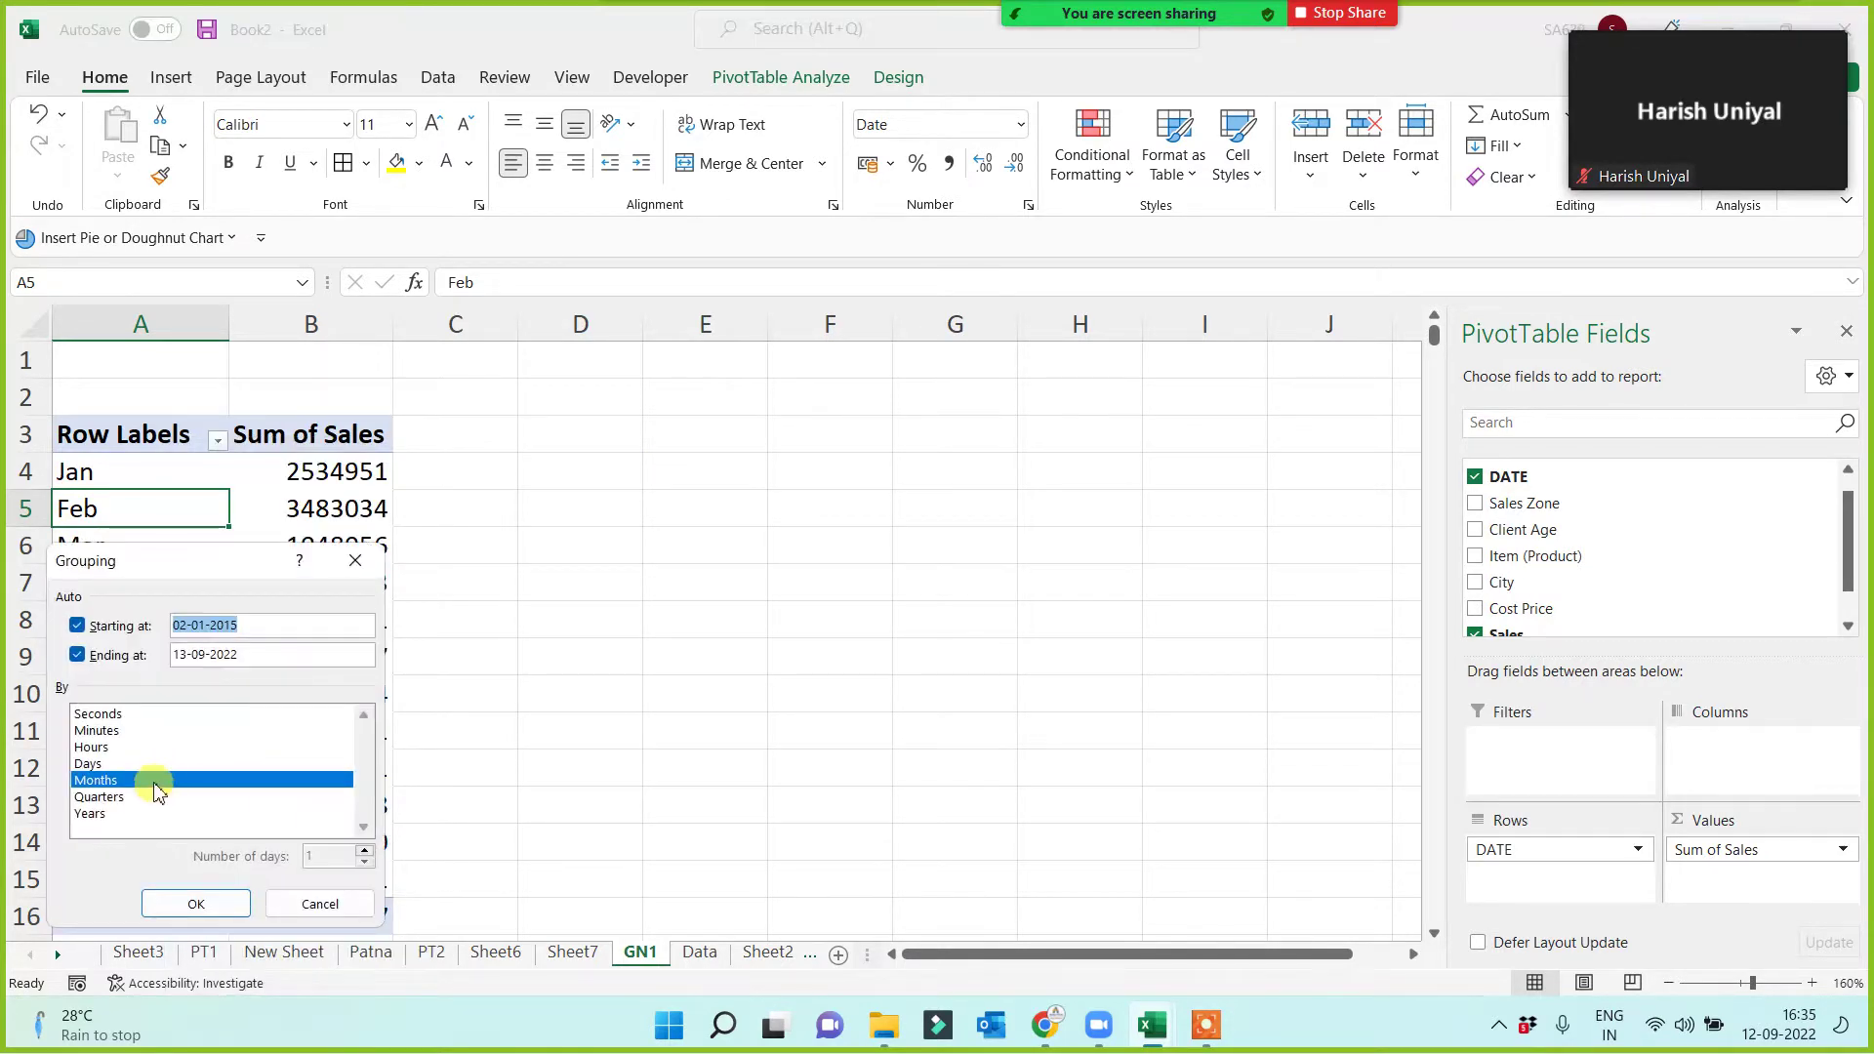
{"action": "left_click", "coordinate": [150, 780]}
{"action": "left_click", "coordinate": [115, 798]}
{"action": "left_click", "coordinate": [203, 902]}
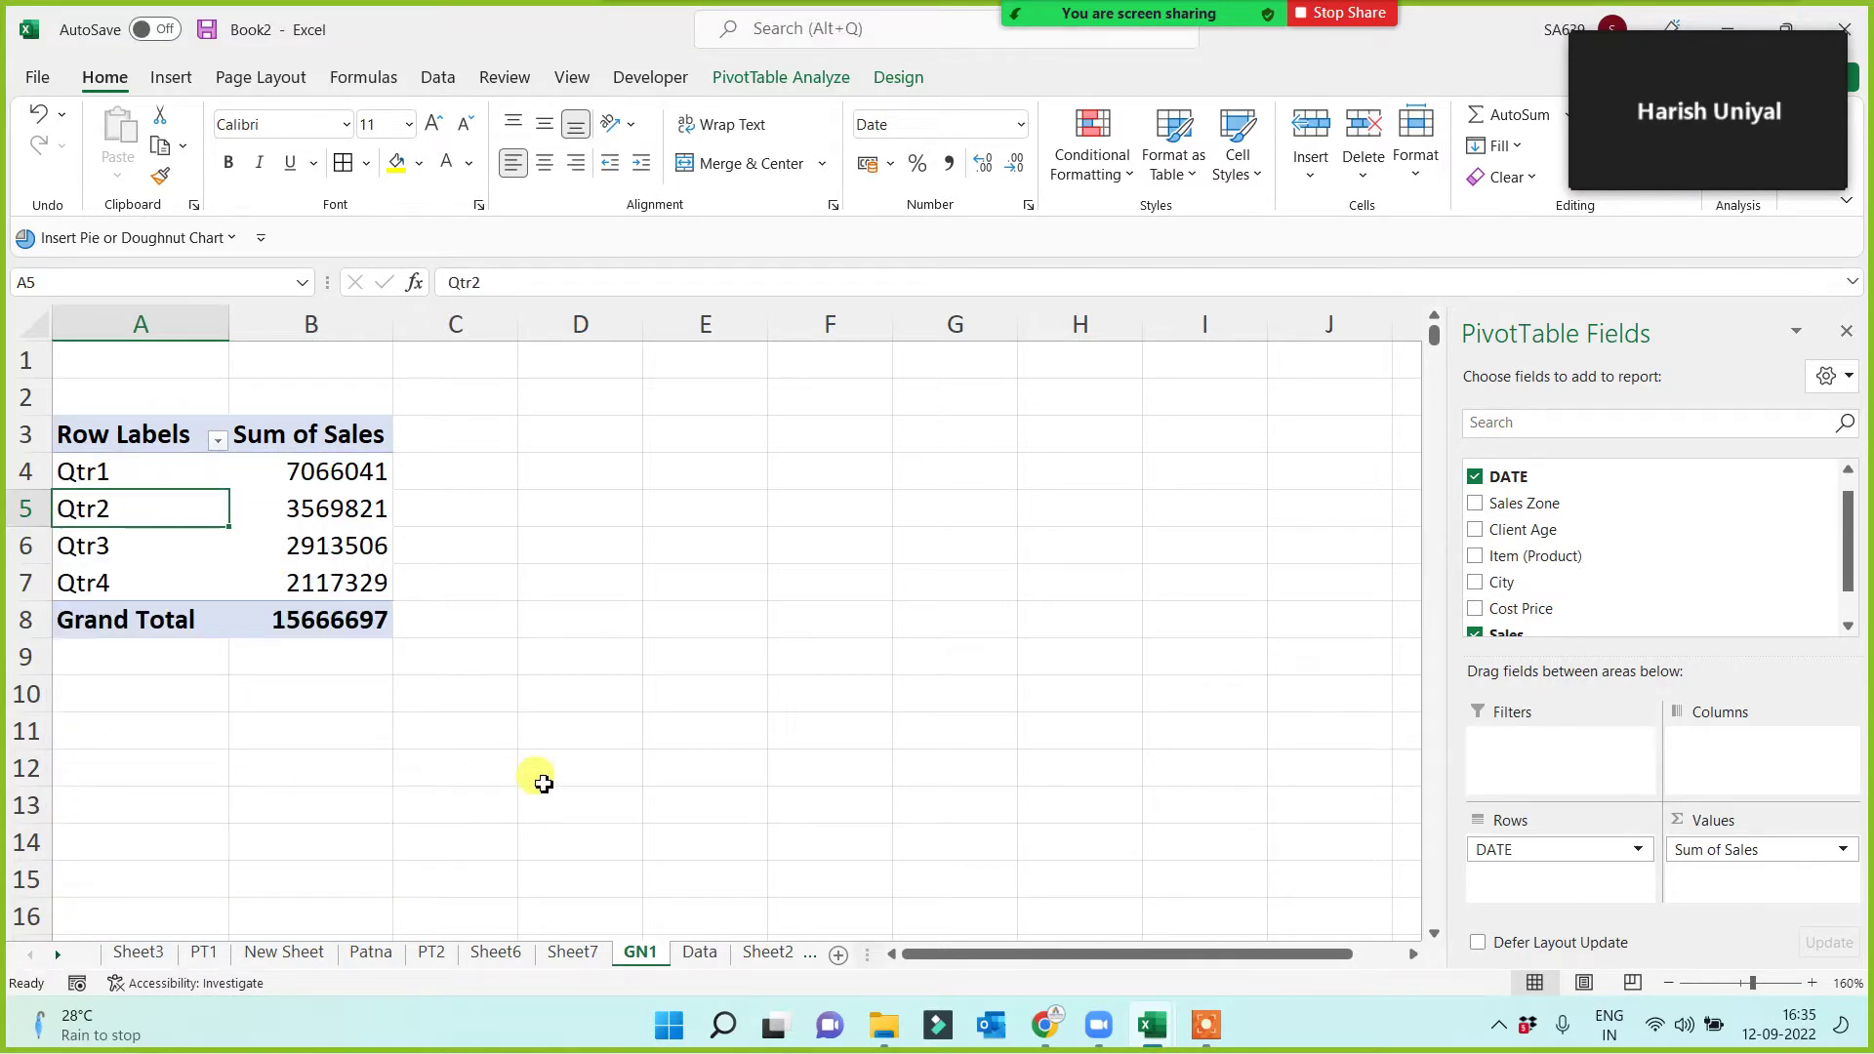
Regroup the PivotTable's quarter rows by Years only.
{"action": "right_click", "coordinate": [164, 515]}
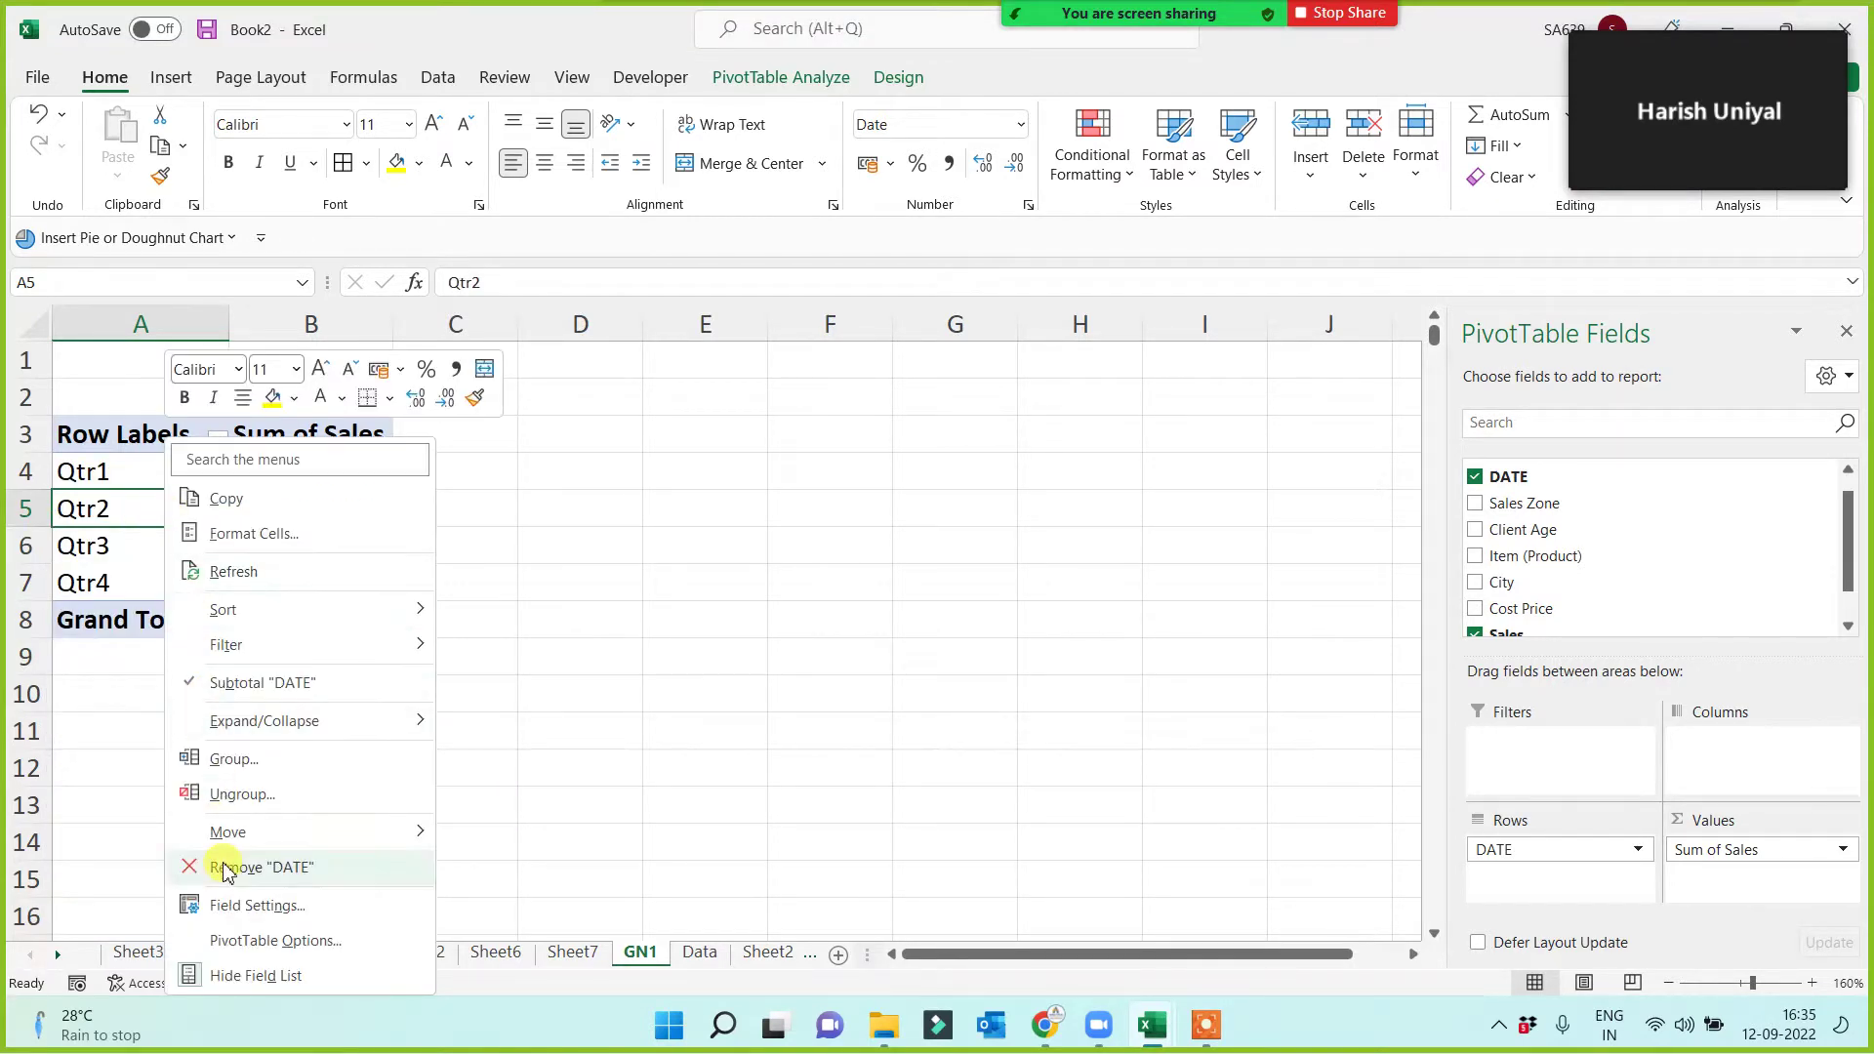
{"action": "left_click", "coordinate": [242, 761]}
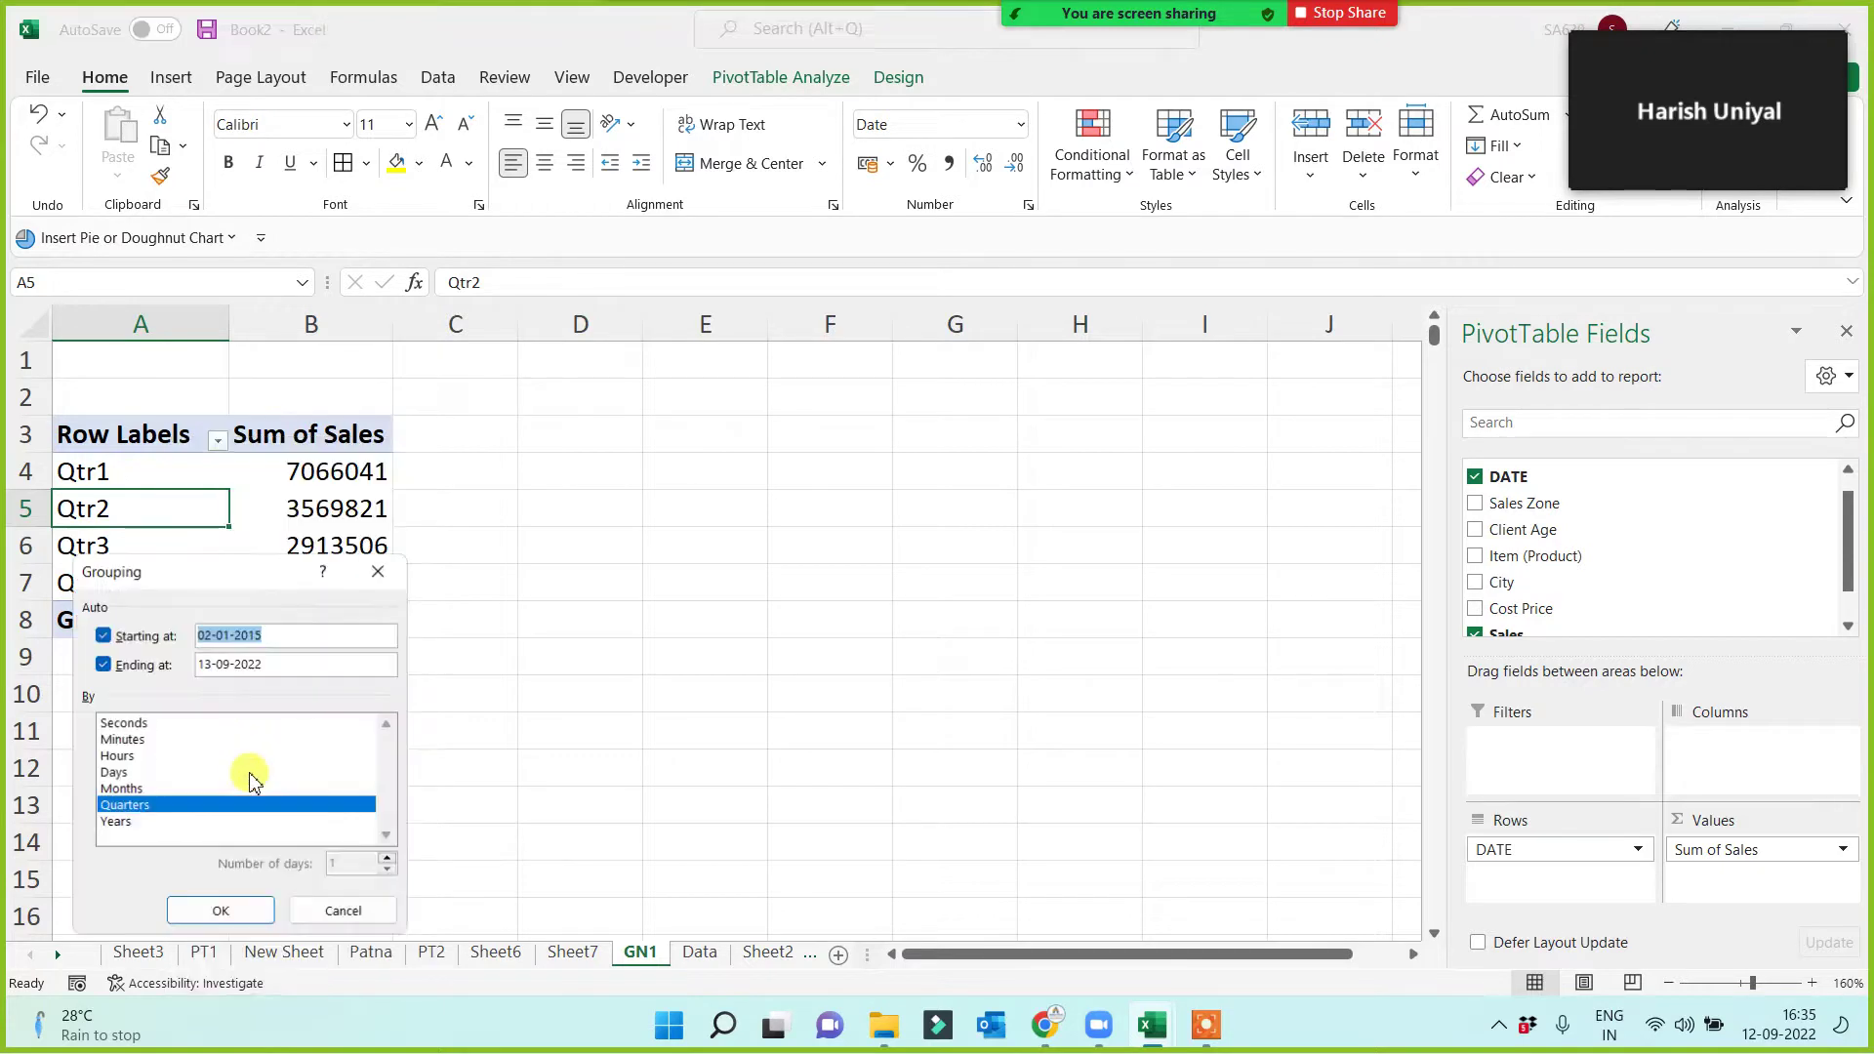
{"action": "left_click", "coordinate": [137, 806]}
{"action": "left_click", "coordinate": [126, 823]}
{"action": "left_click", "coordinate": [222, 910]}
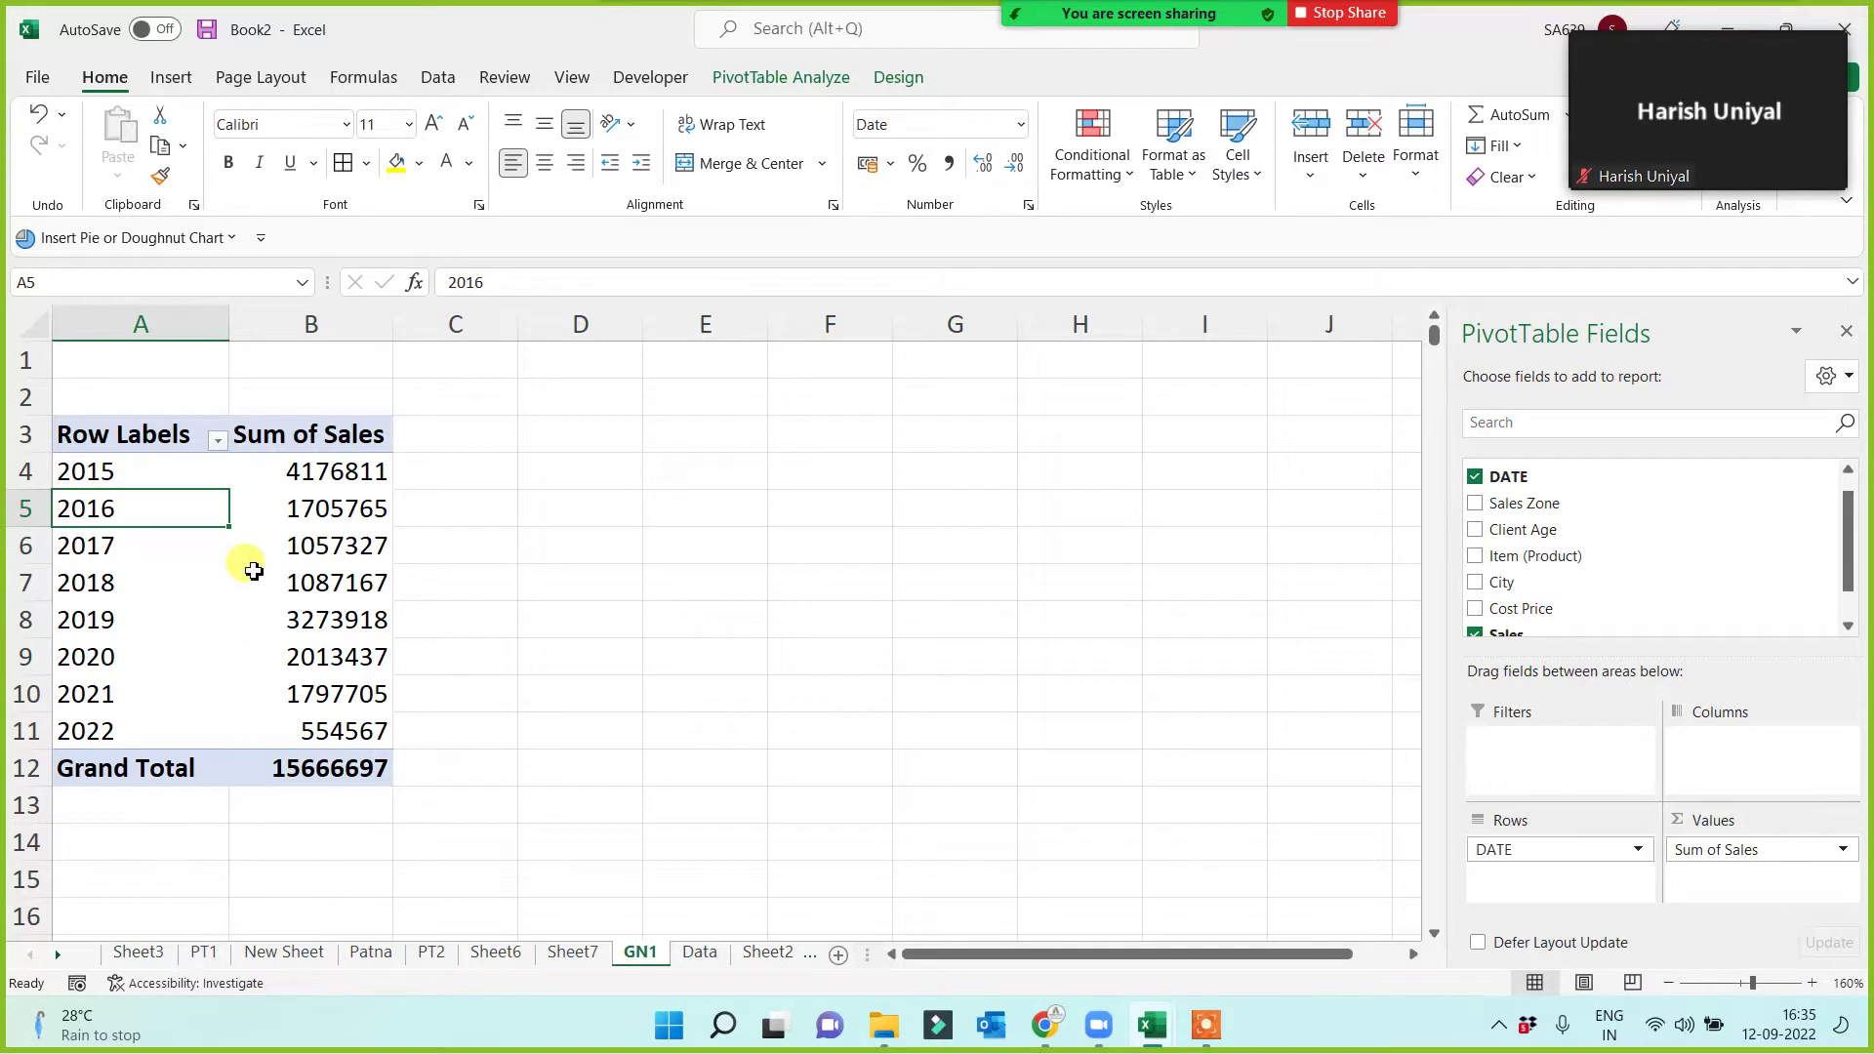
Regroup the PivotTable's year rows by Days only and look through the daily sales rows.
{"action": "right_click", "coordinate": [195, 493]}
{"action": "left_click", "coordinate": [274, 762]}
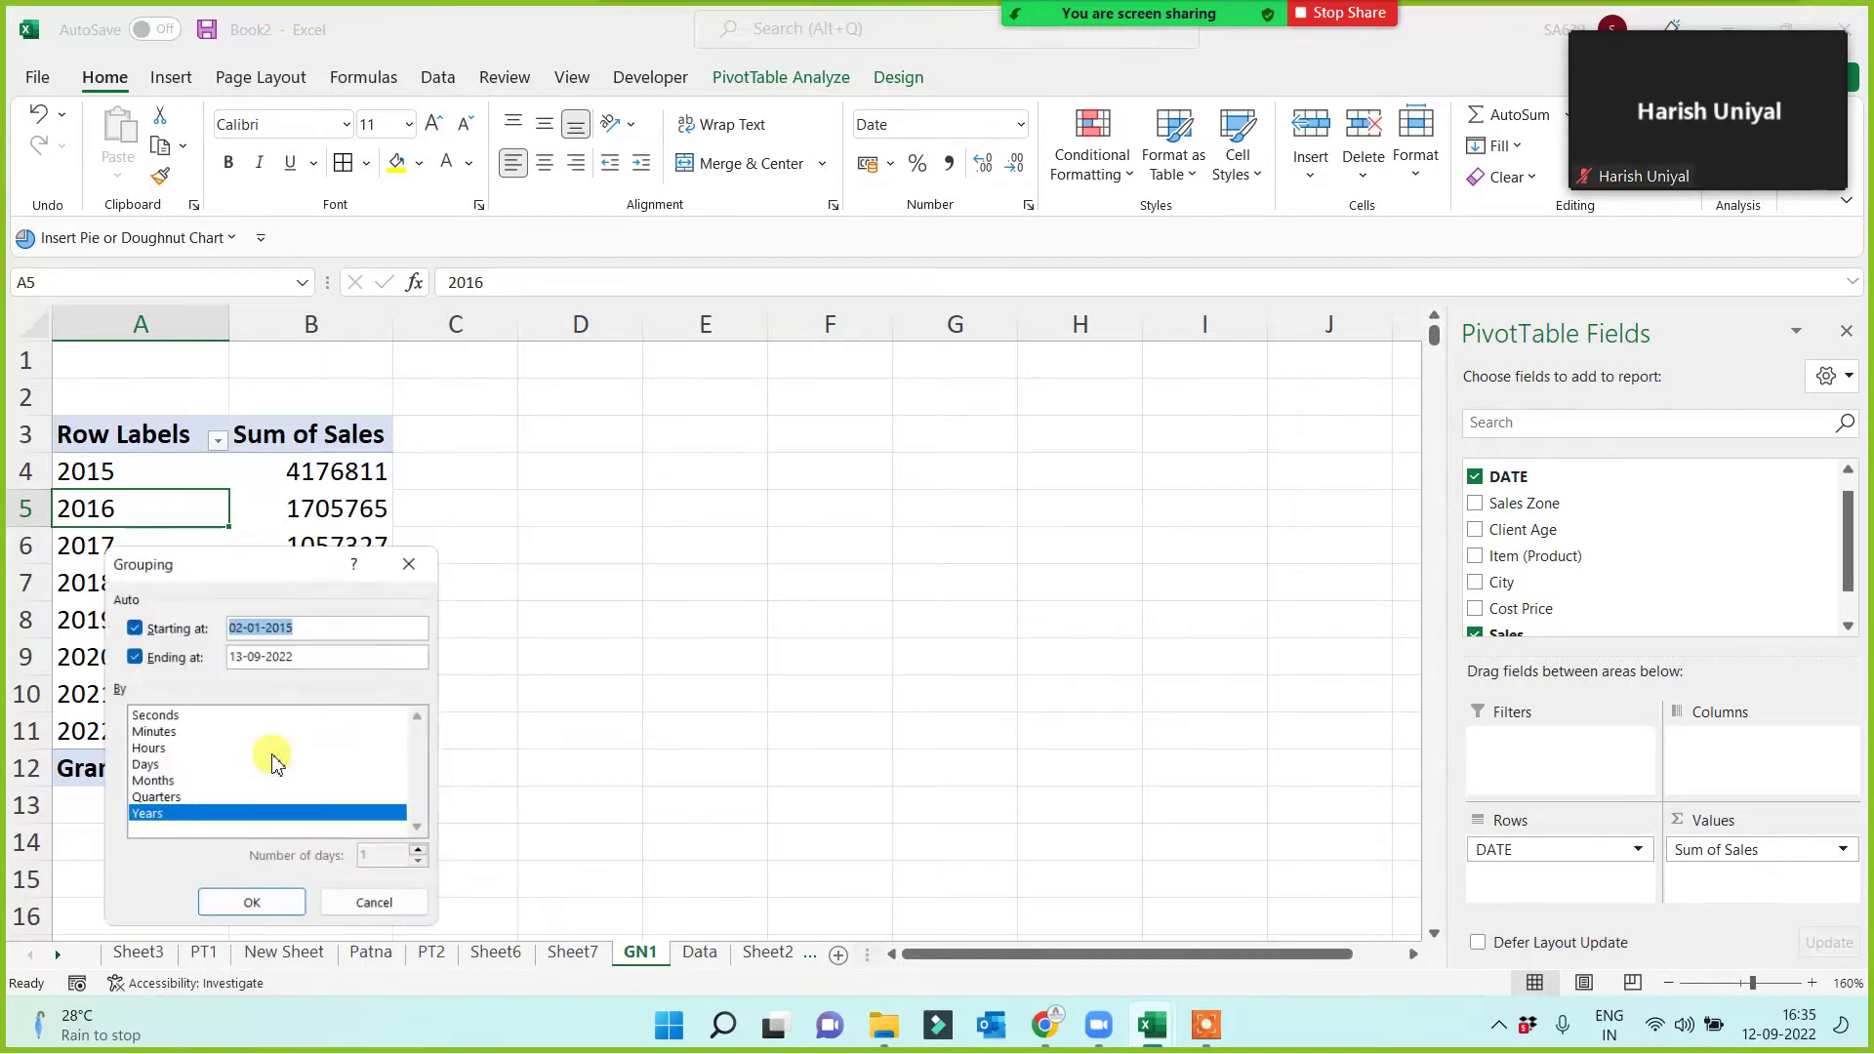
{"action": "left_click", "coordinate": [176, 800]}
{"action": "left_click", "coordinate": [167, 817]}
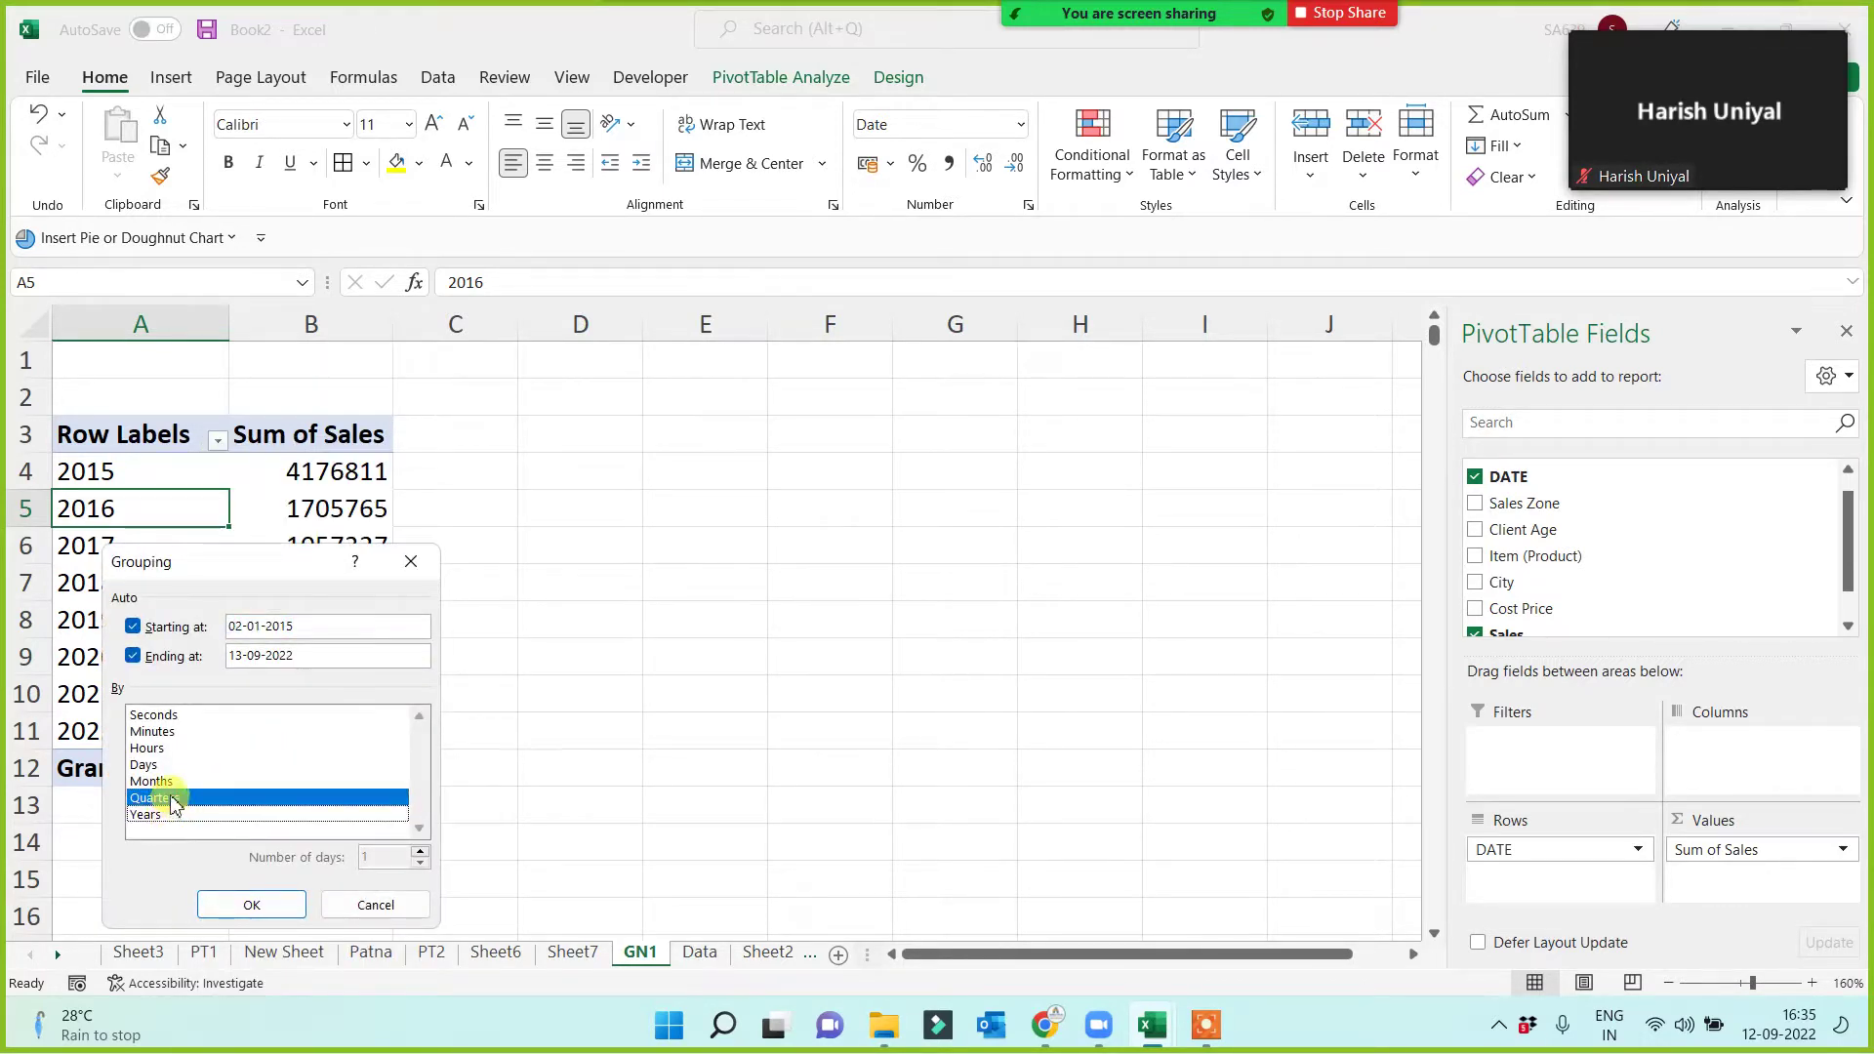
{"action": "left_click", "coordinate": [156, 799]}
{"action": "left_click", "coordinate": [159, 766]}
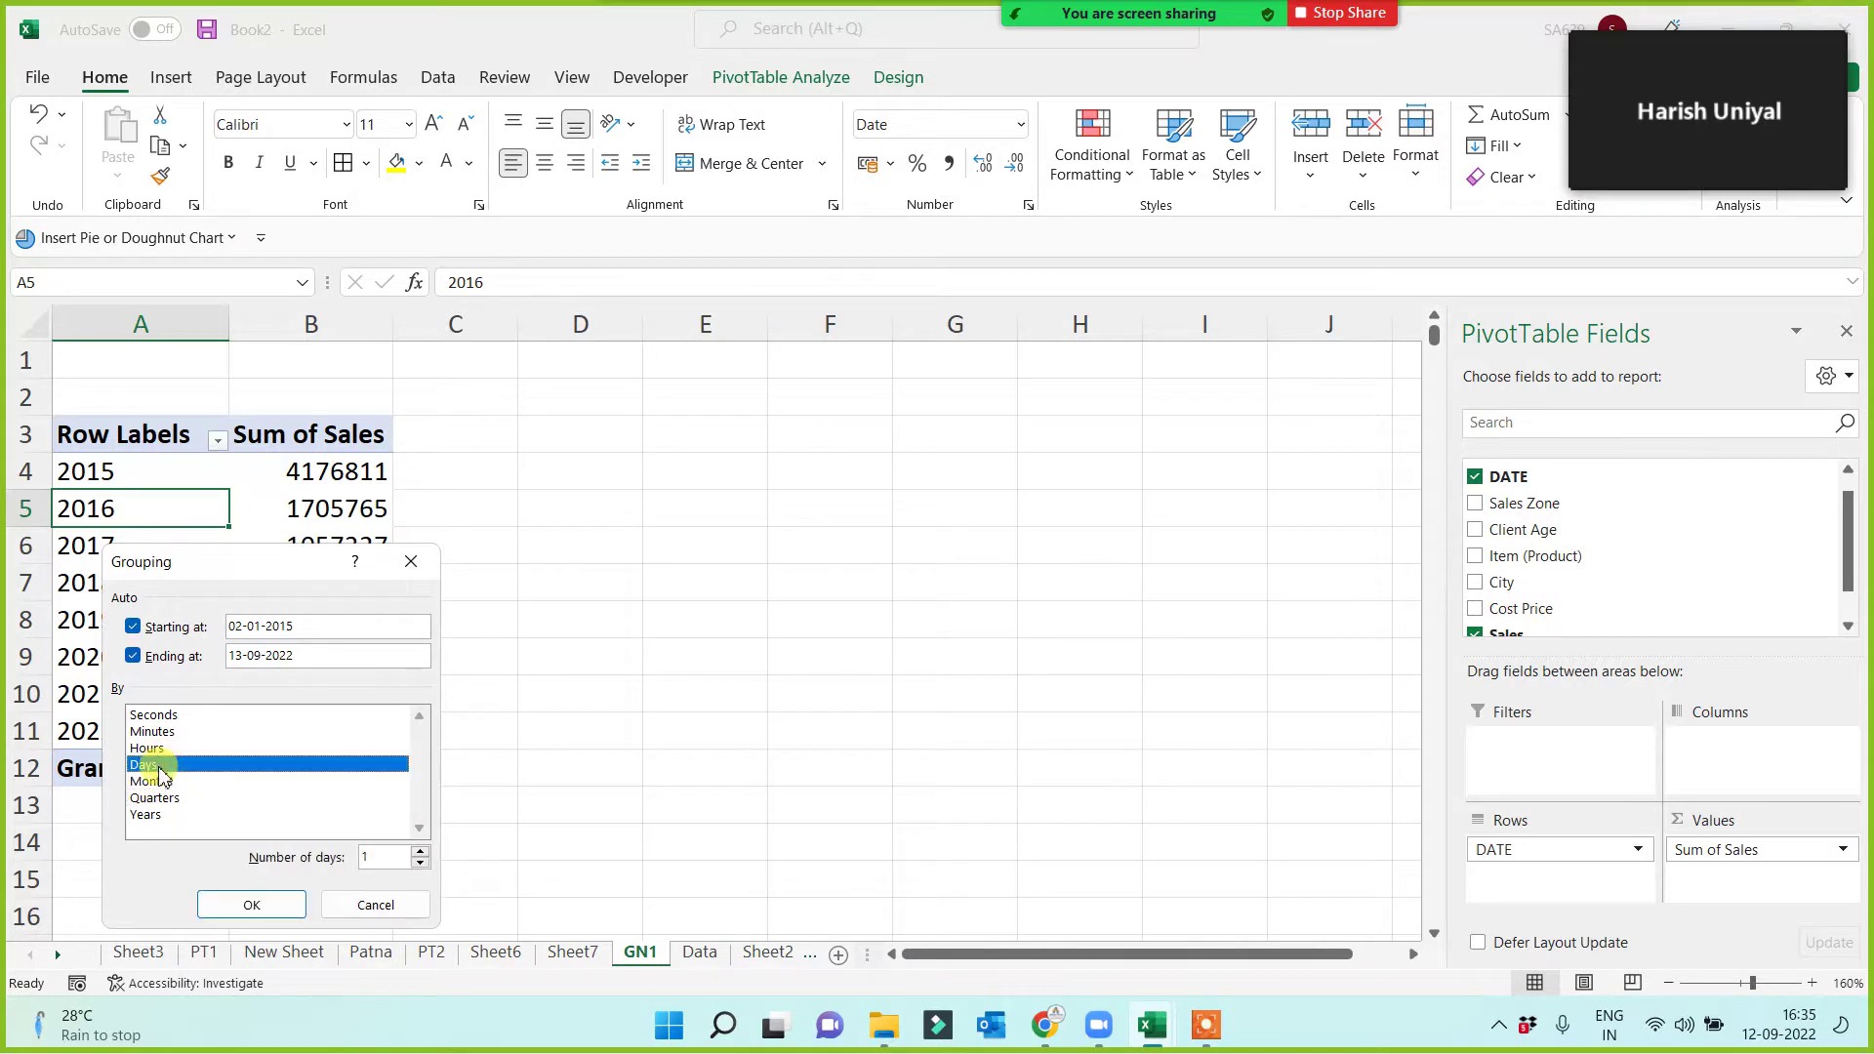
{"action": "left_click", "coordinate": [235, 903]}
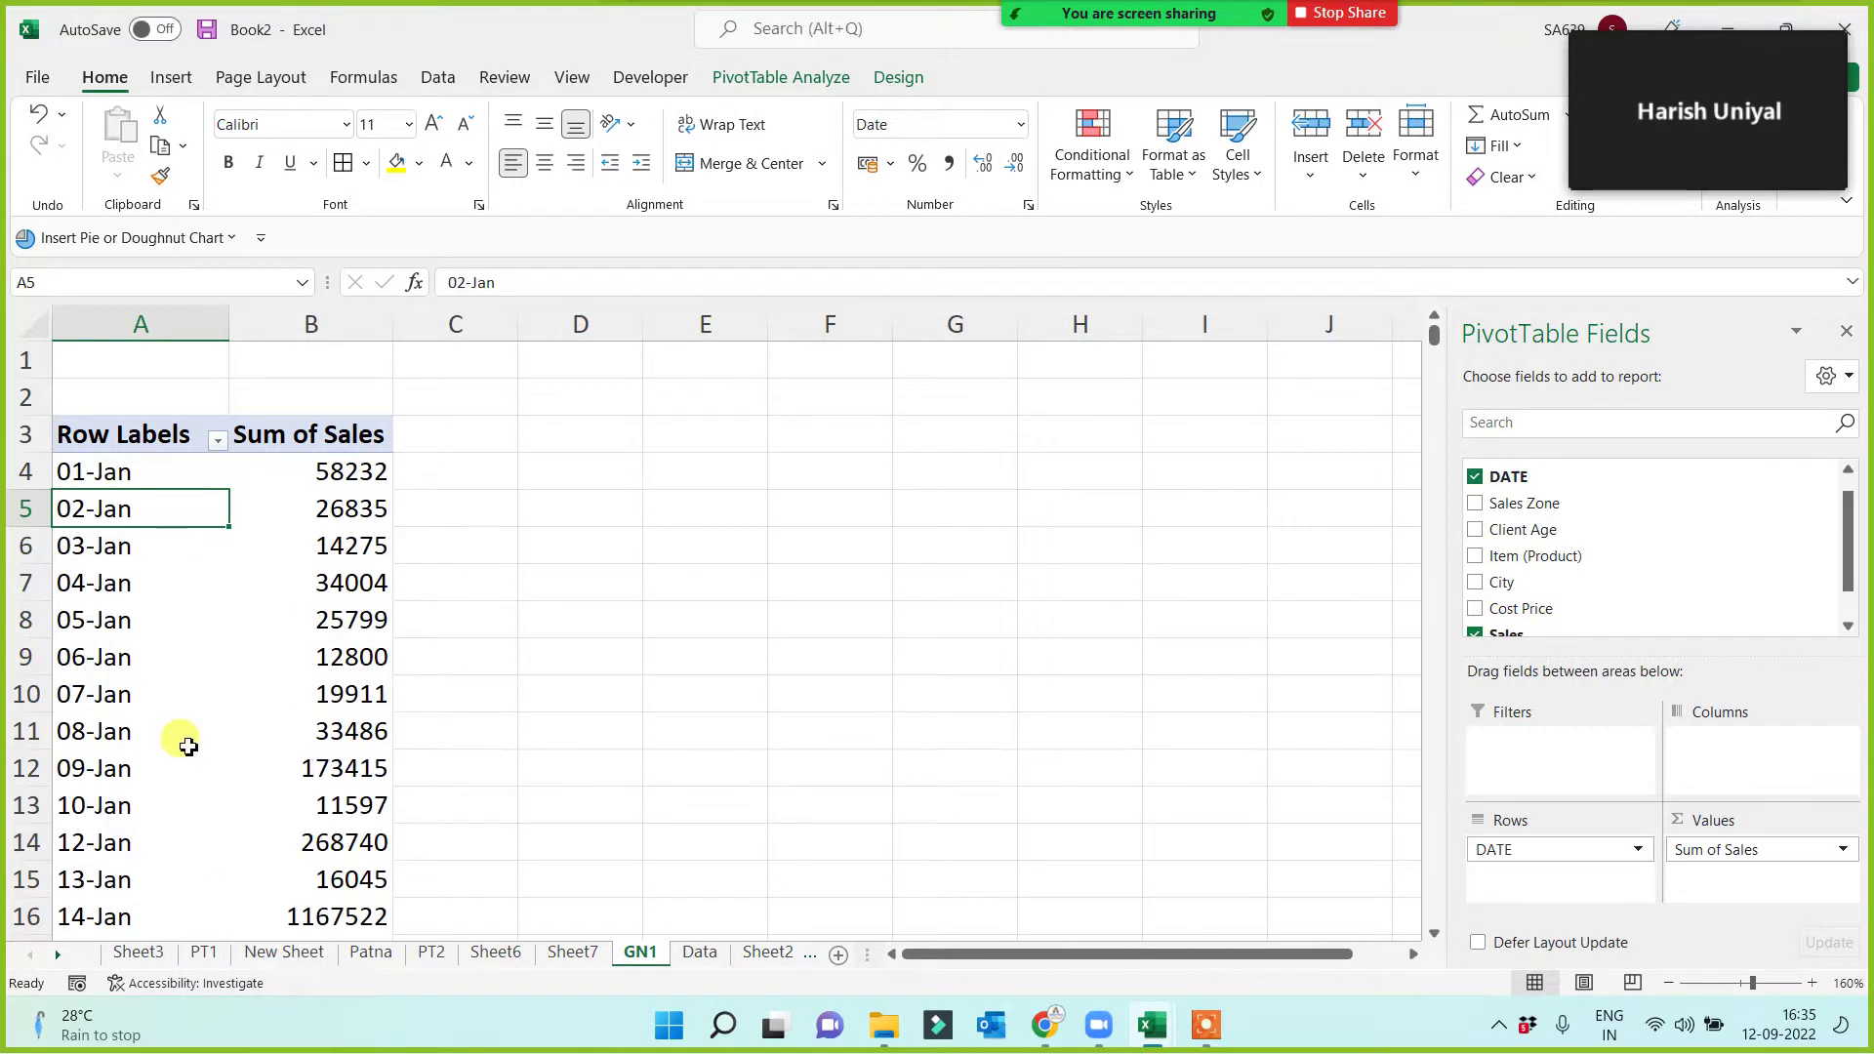
{"action": "scroll", "coordinate": [184, 737], "scroll_direction": "down", "scroll_amount": 8}
{"action": "scroll", "coordinate": [188, 746], "scroll_direction": "up", "scroll_amount": 8}
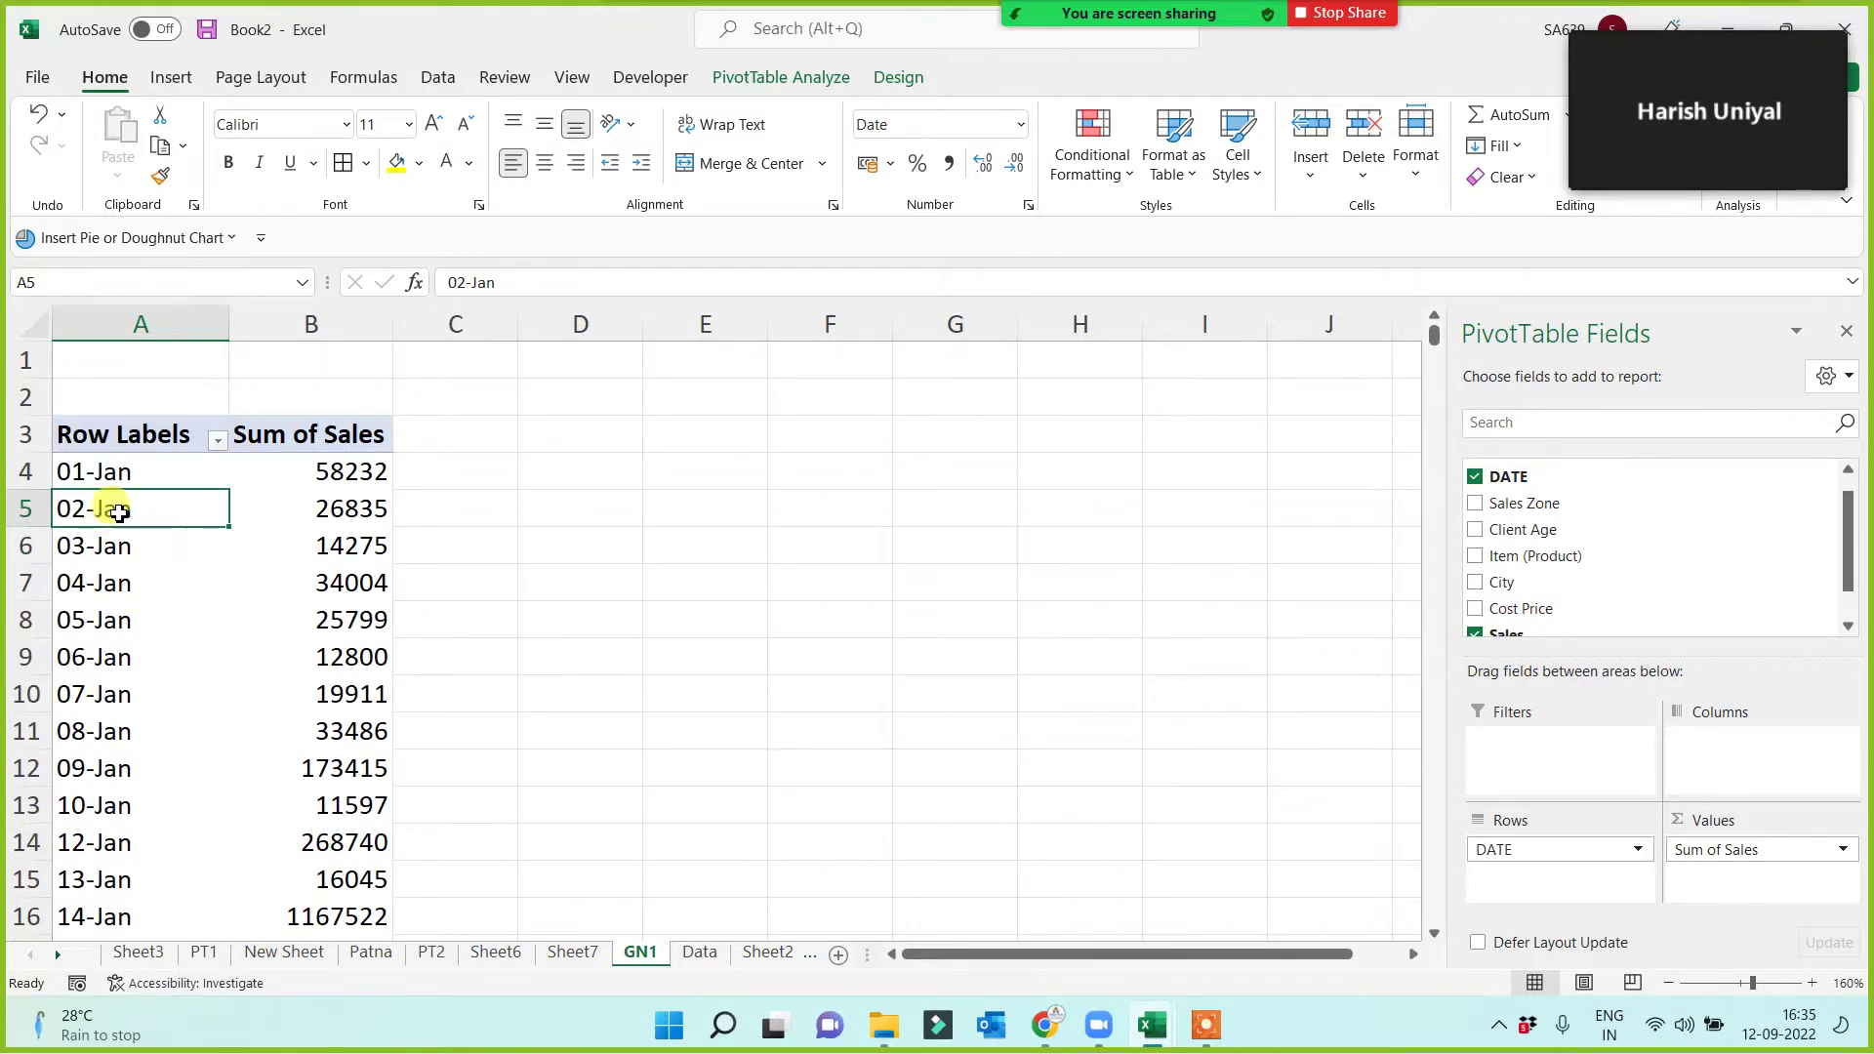
Set the PivotTable's day grouping to 7 days and look through the weekly date ranges.
{"action": "right_click", "coordinate": [132, 467]}
{"action": "left_click", "coordinate": [251, 759]}
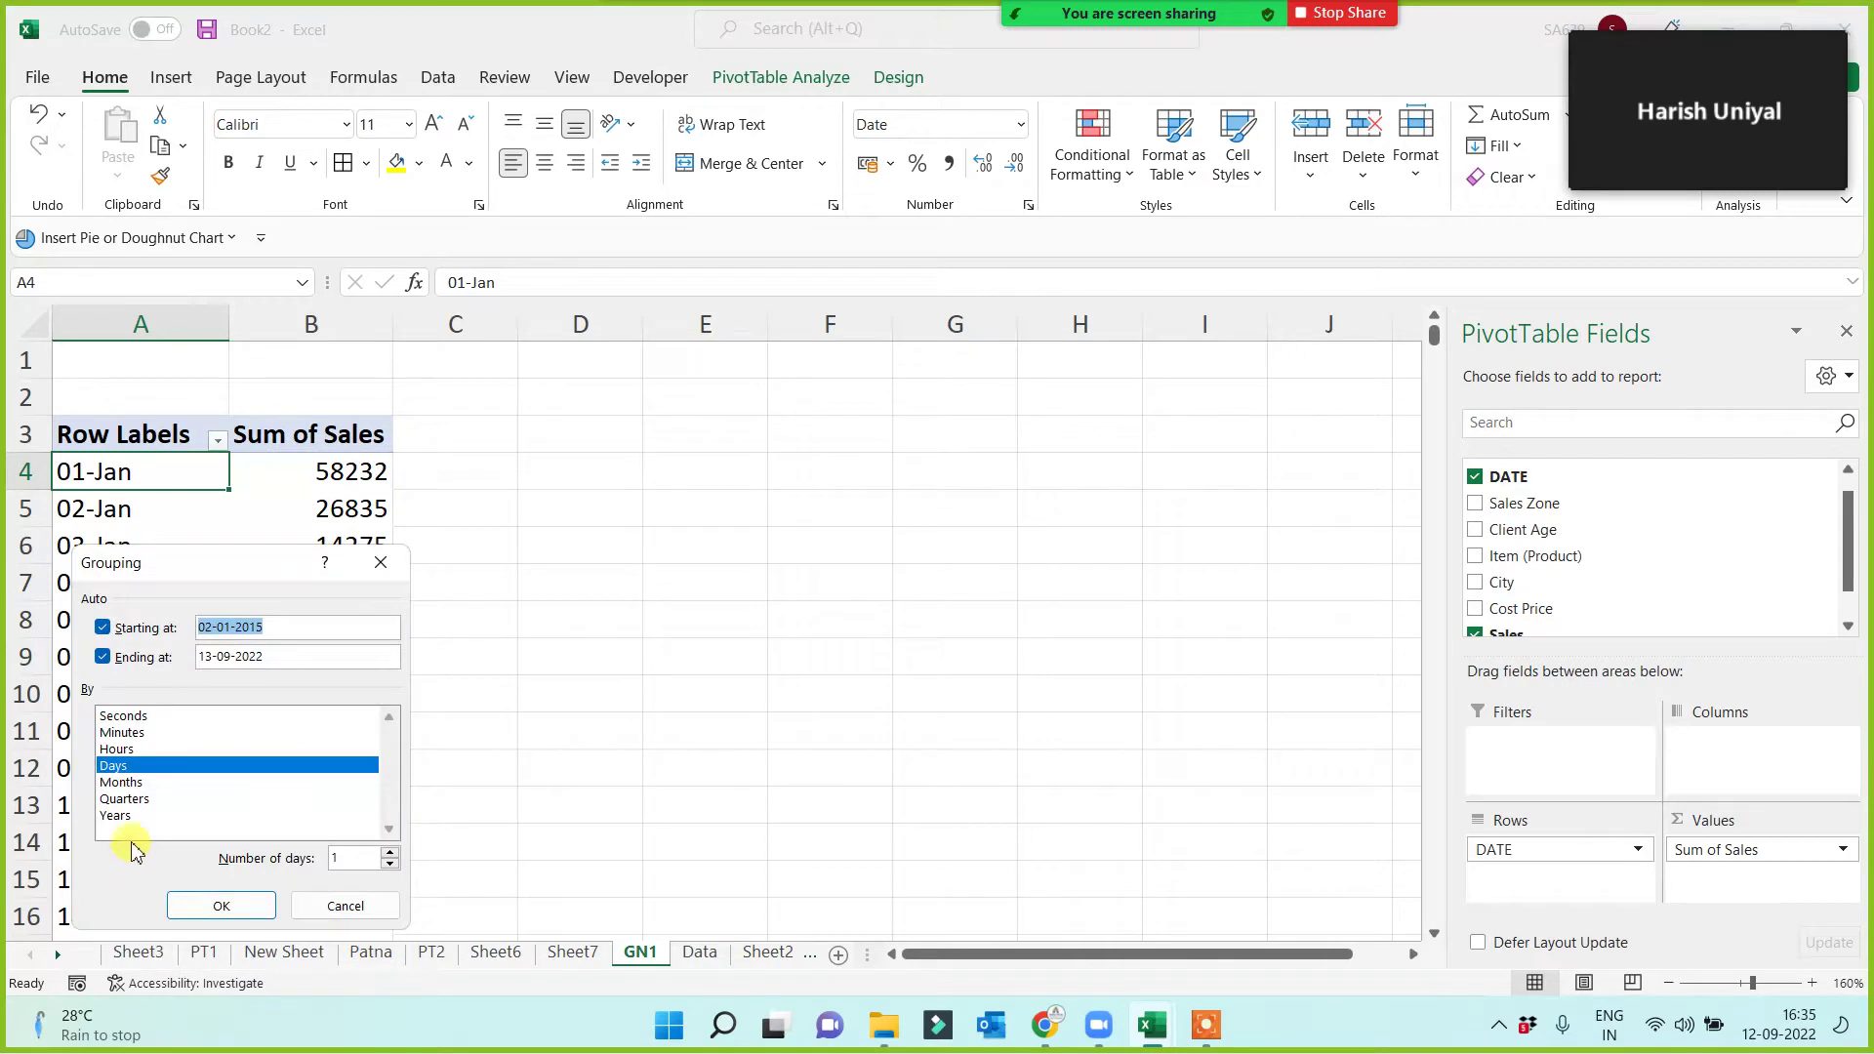
{"action": "left_click", "coordinate": [360, 864]}
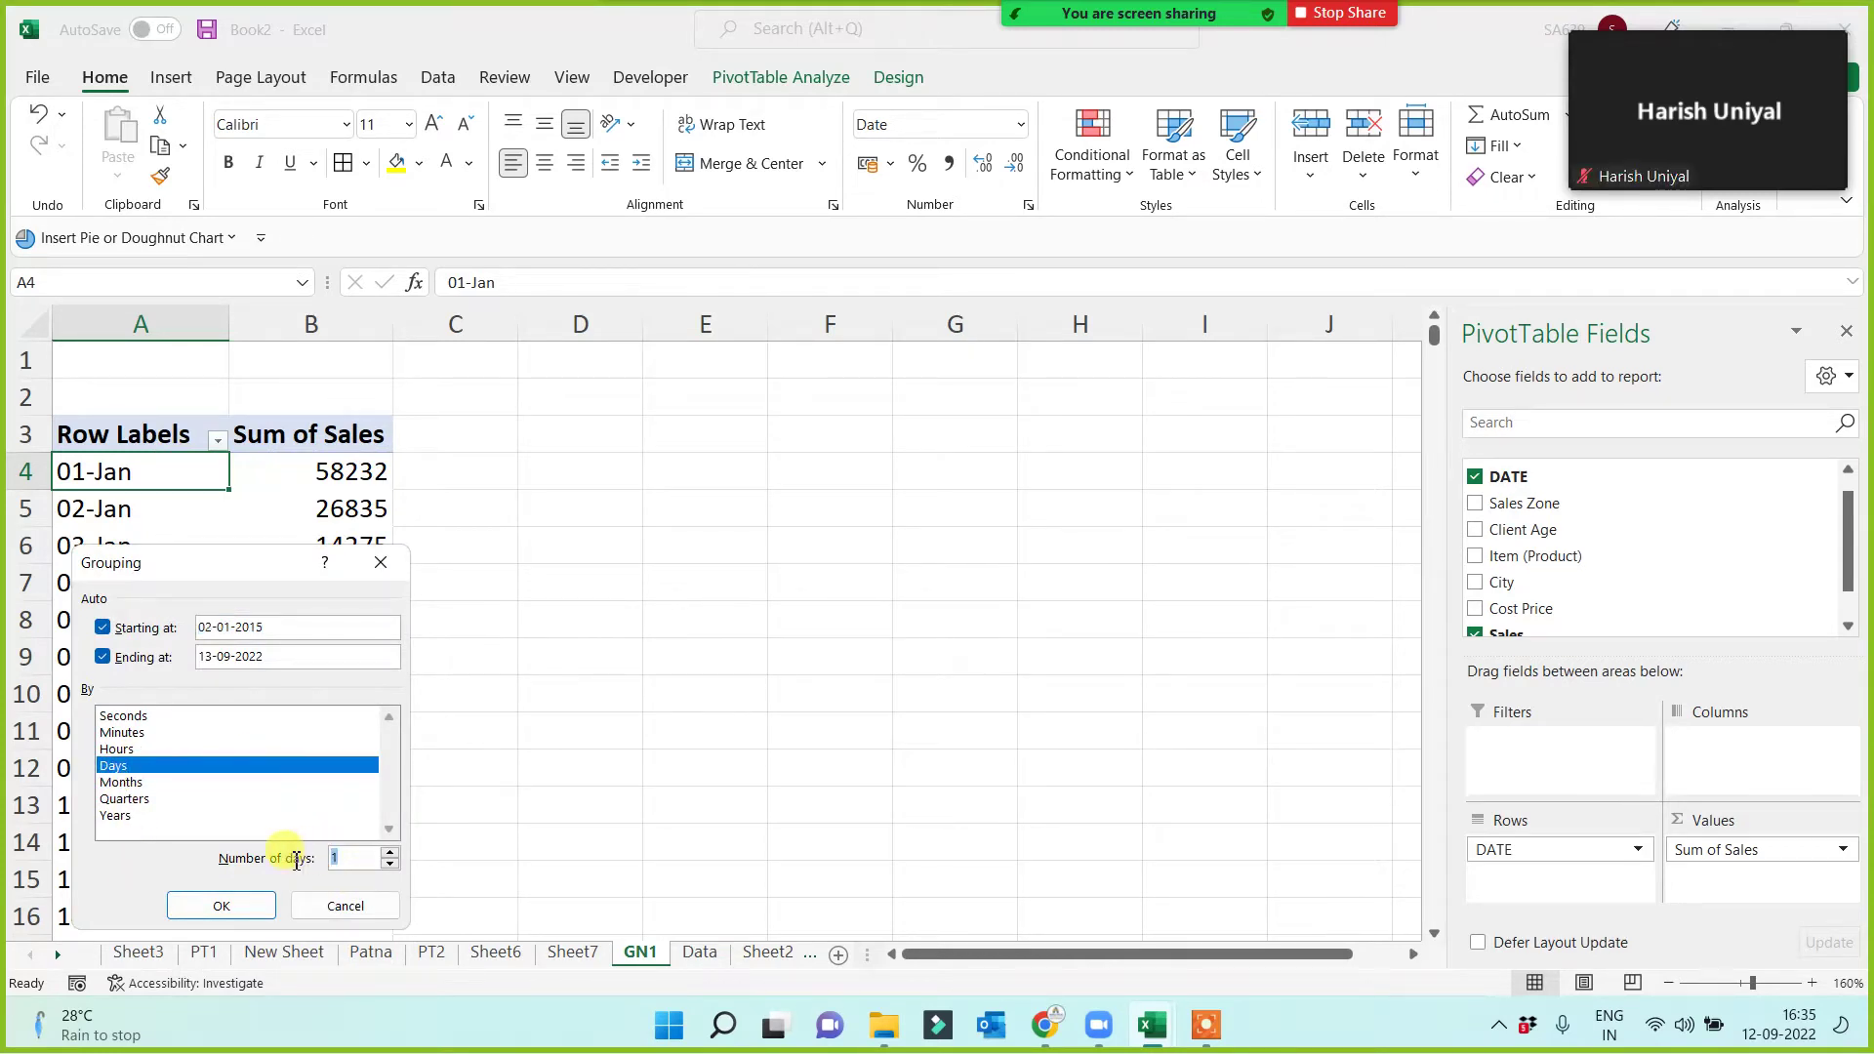
{"action": "type", "text": "7"}
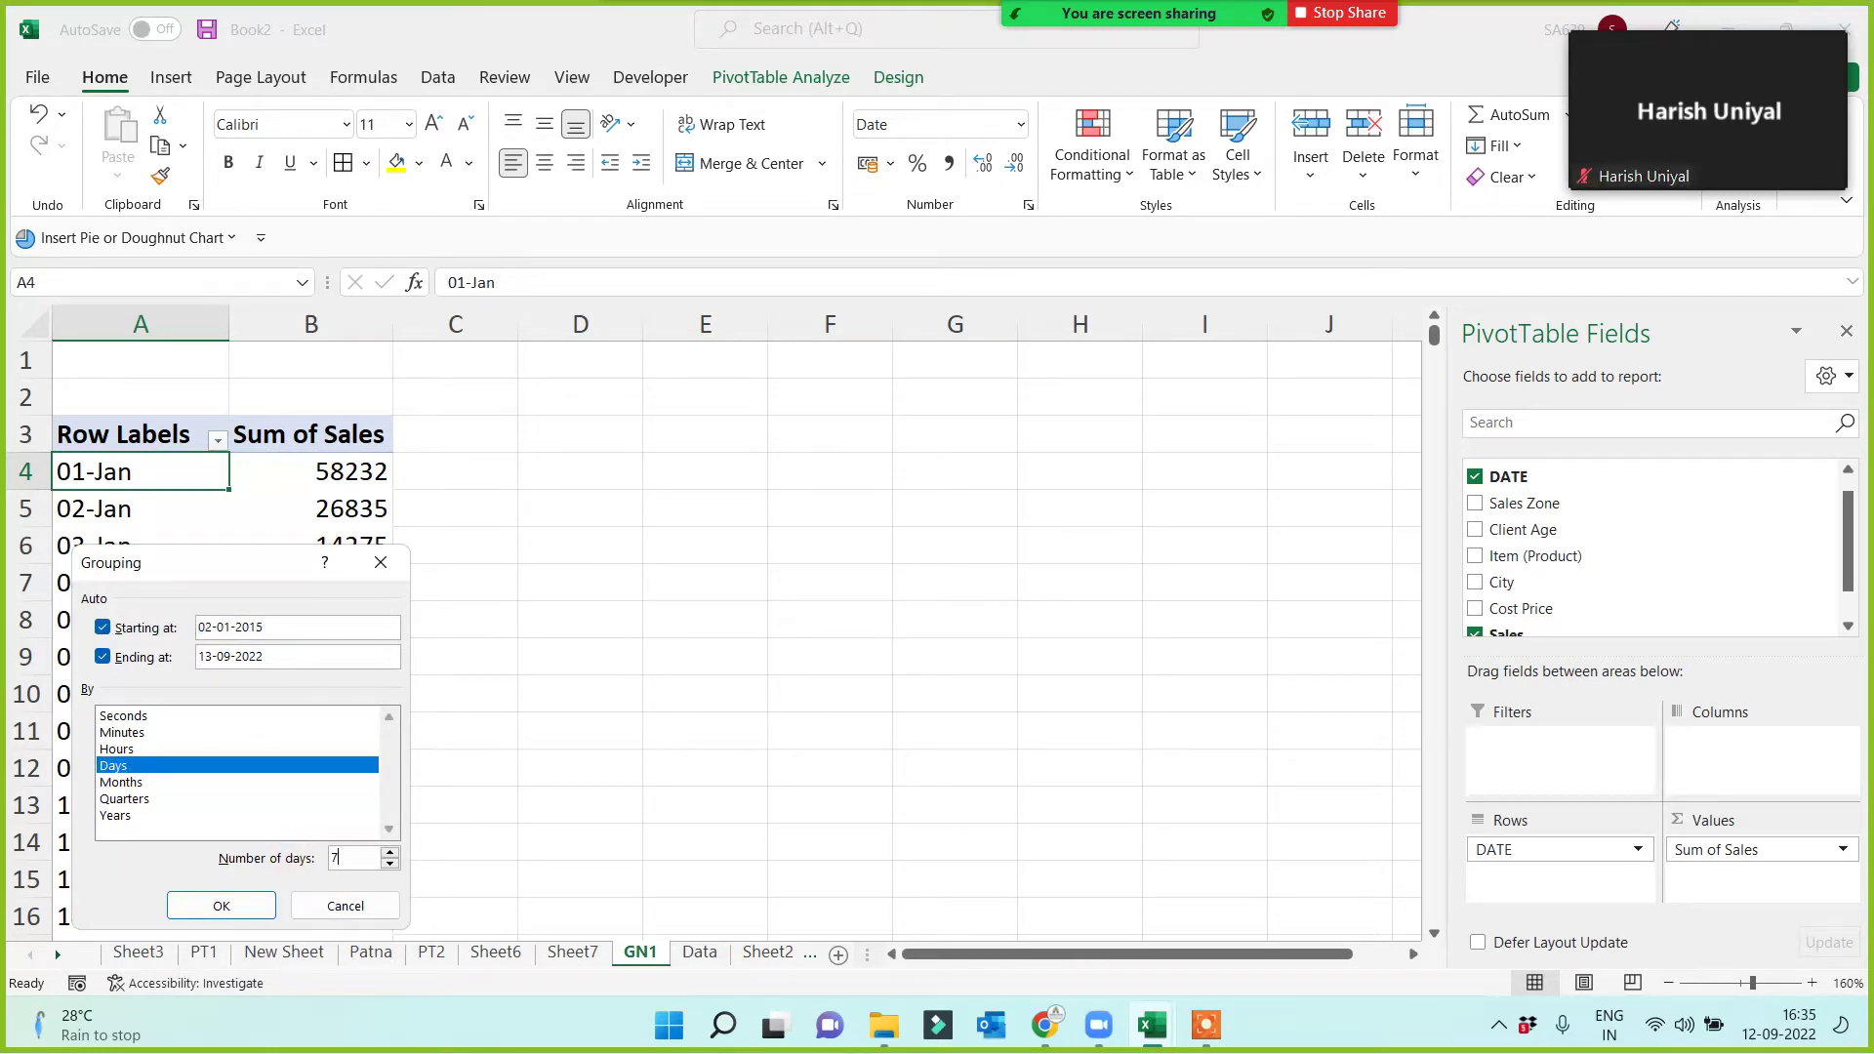
{"action": "left_click", "coordinate": [242, 906]}
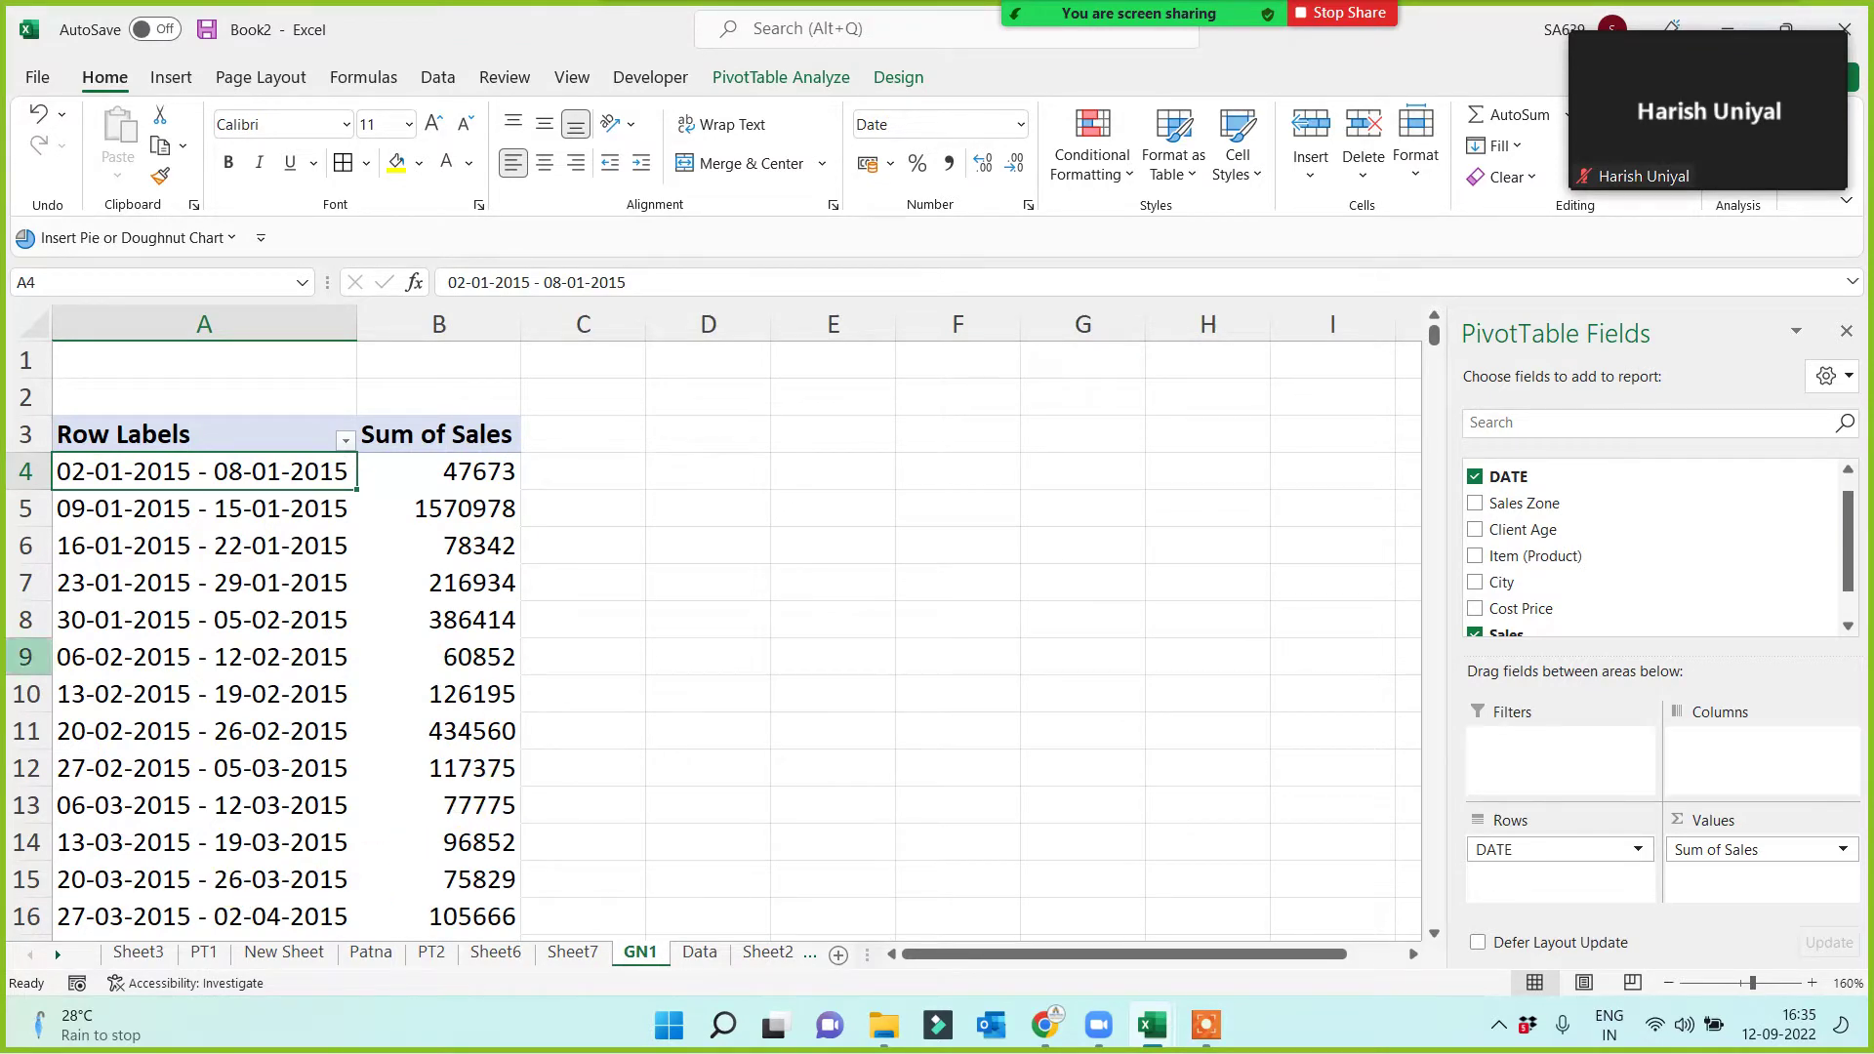
{"action": "scroll", "coordinate": [209, 765], "scroll_direction": "down", "scroll_amount": 6}
{"action": "scroll", "coordinate": [246, 710], "scroll_direction": "up", "scroll_amount": 6}
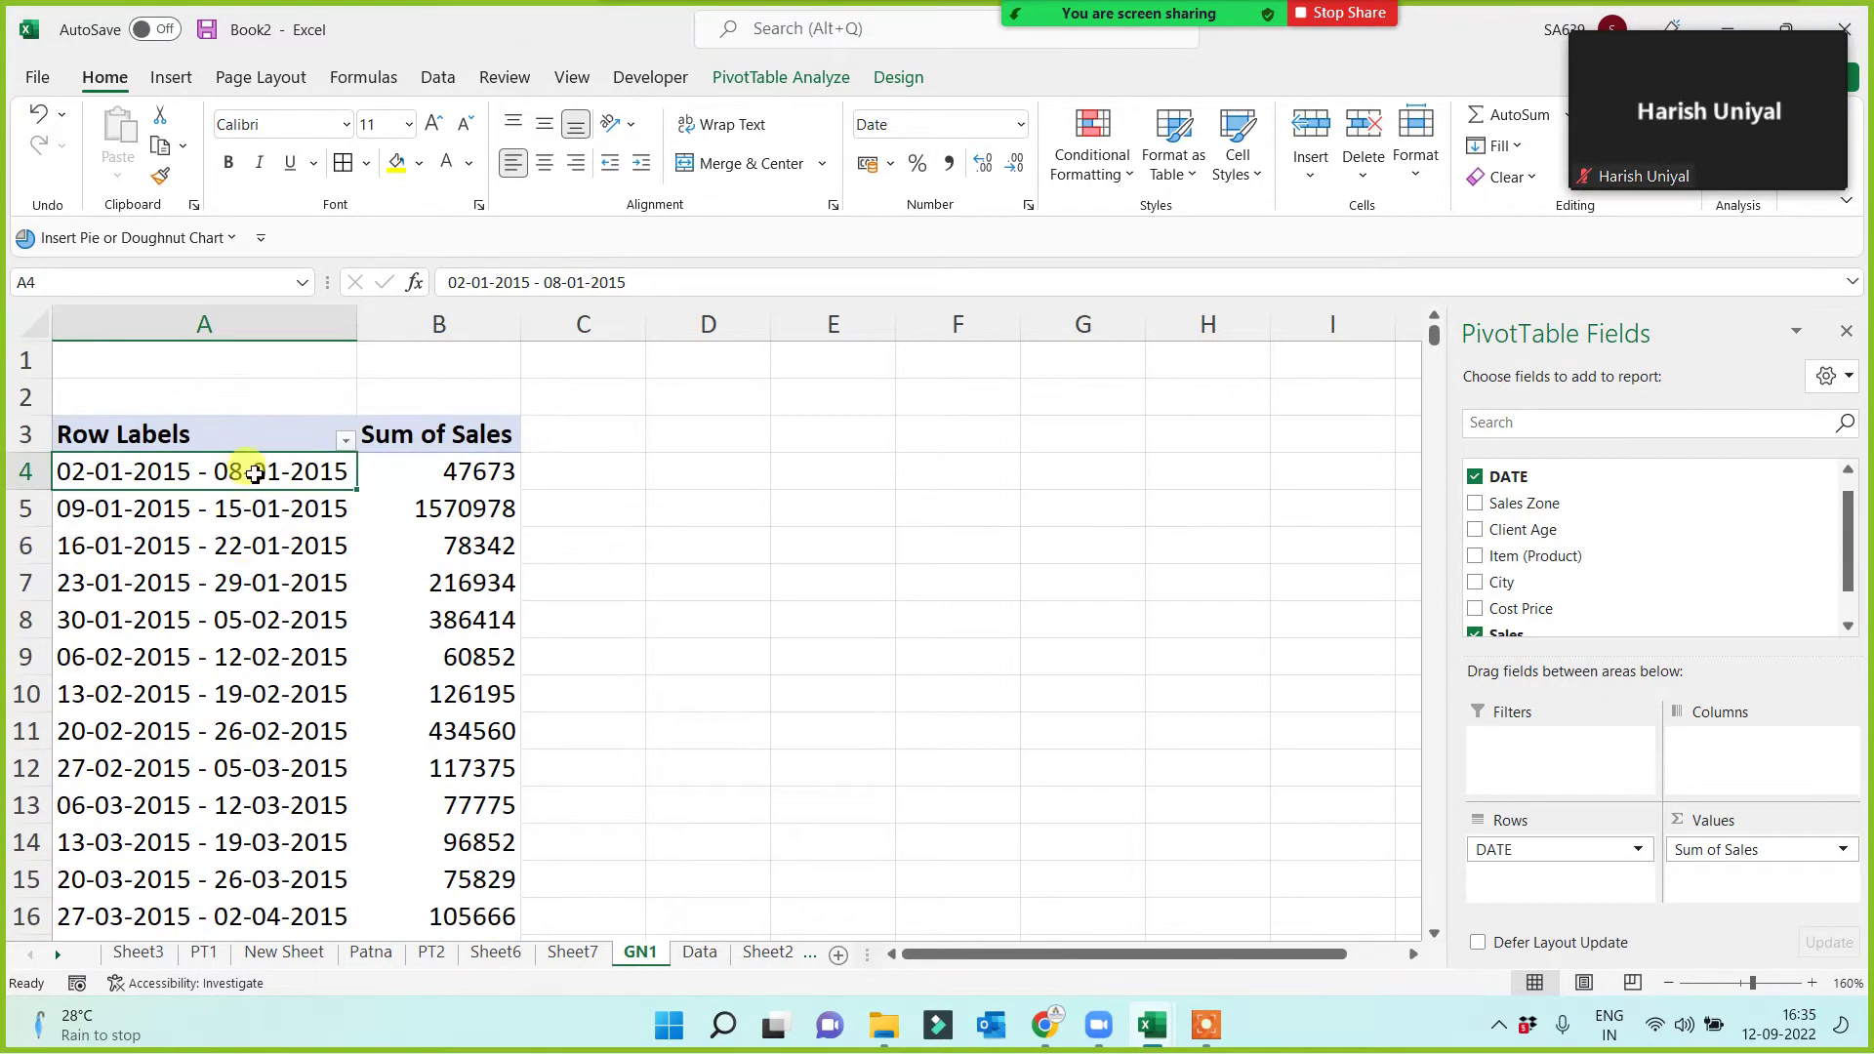
Regroup the PivotTable's weekly rows by Years, Quarters and Months together, without Days.
{"action": "right_click", "coordinate": [251, 466]}
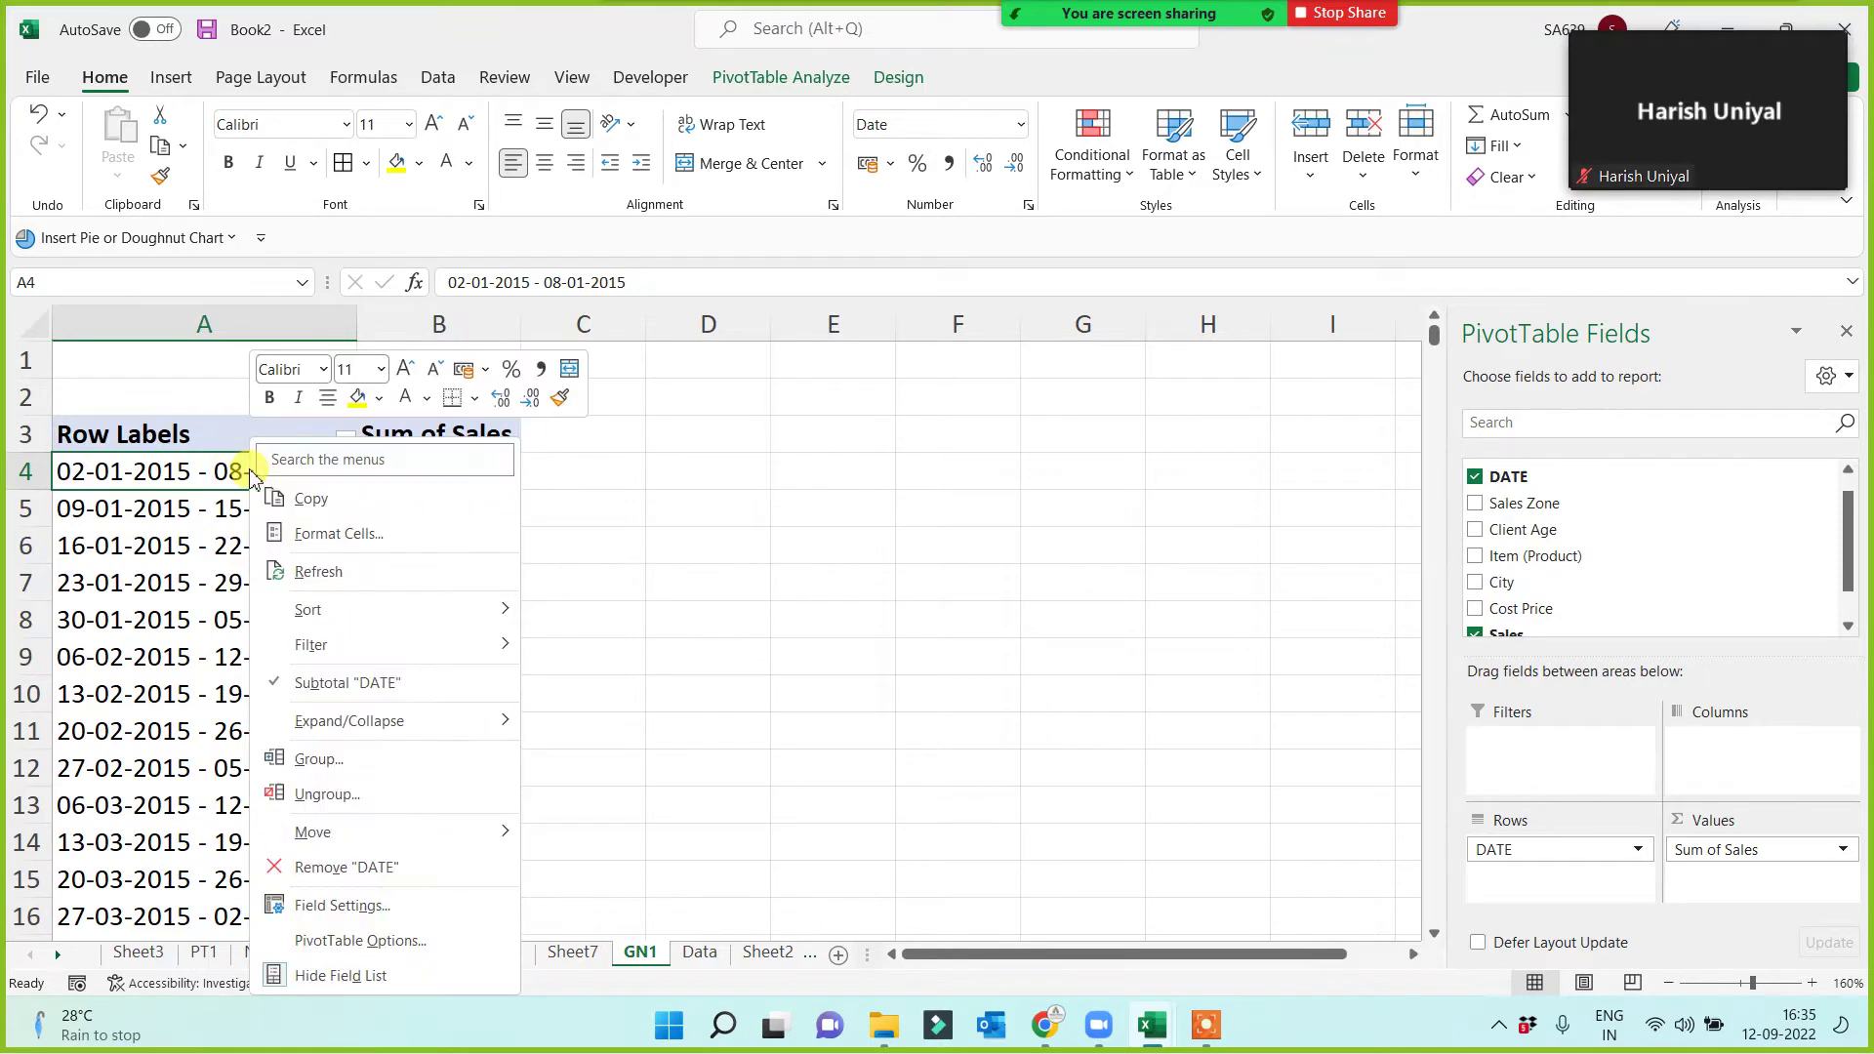
{"action": "left_click", "coordinate": [319, 760]}
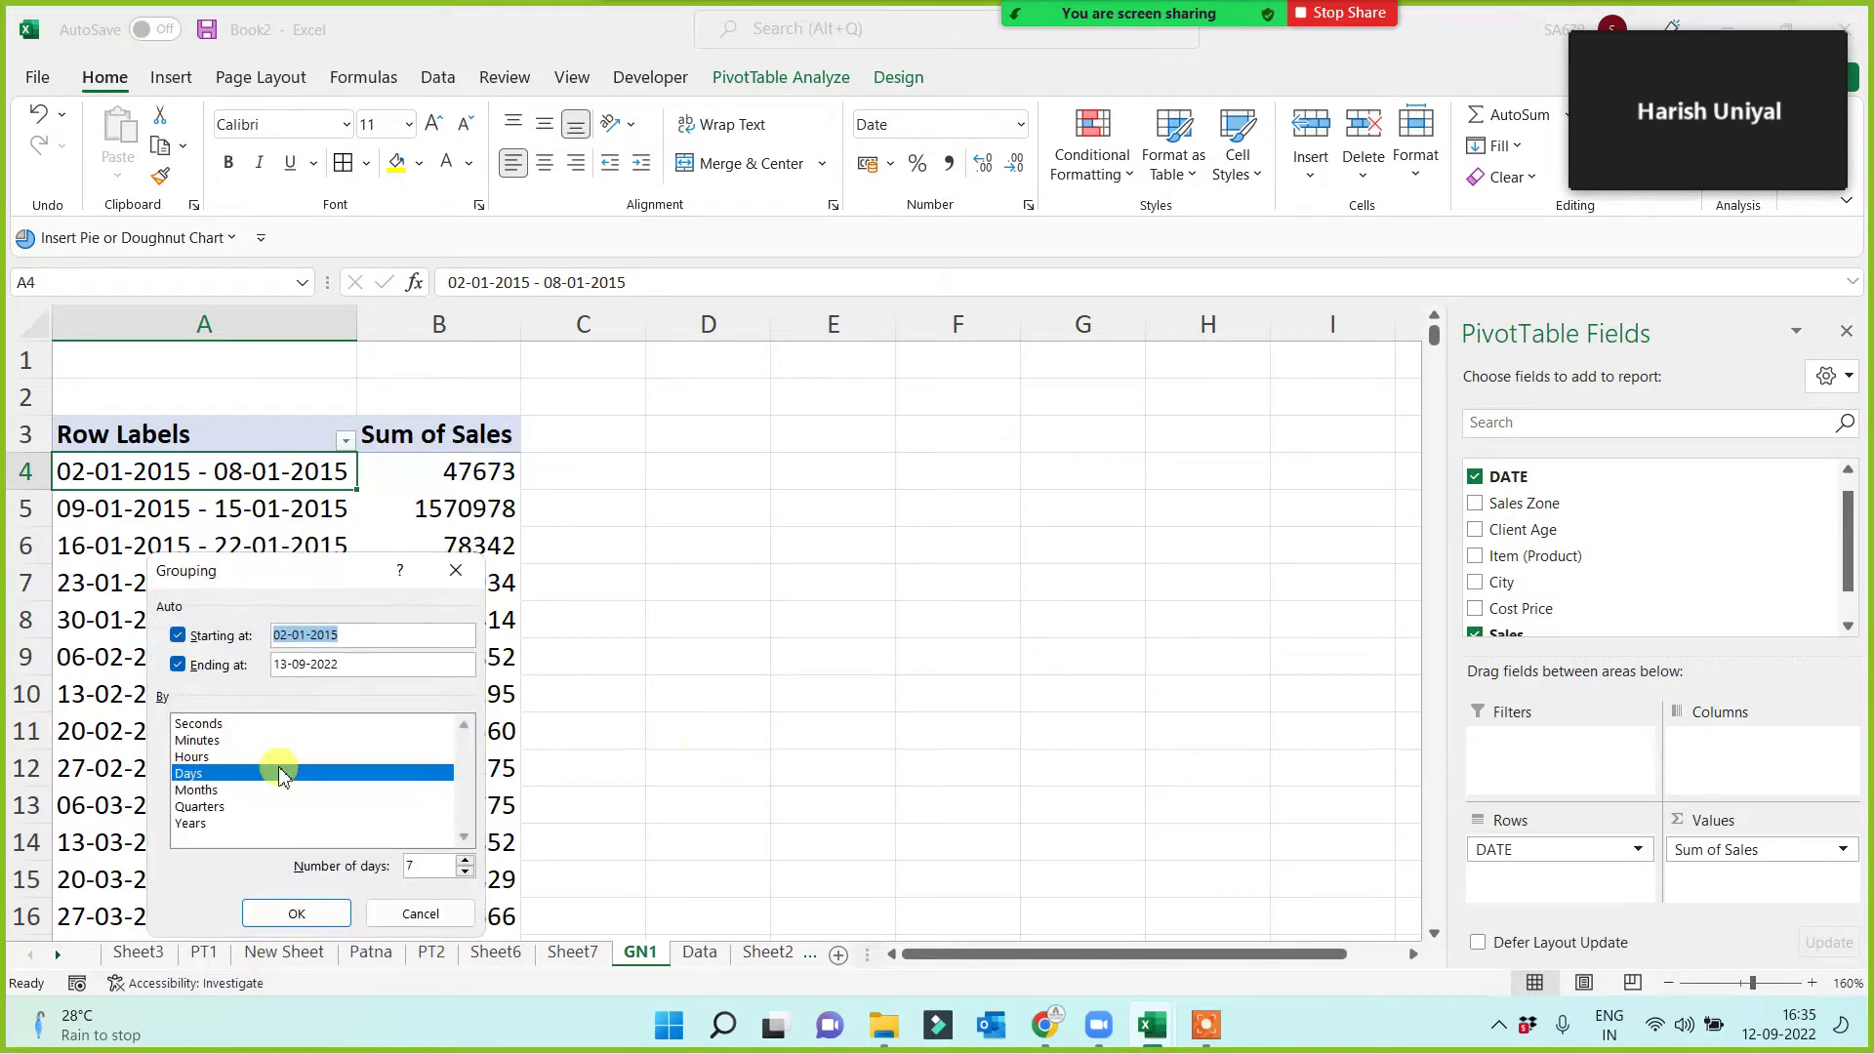
{"action": "left_click", "coordinate": [269, 778]}
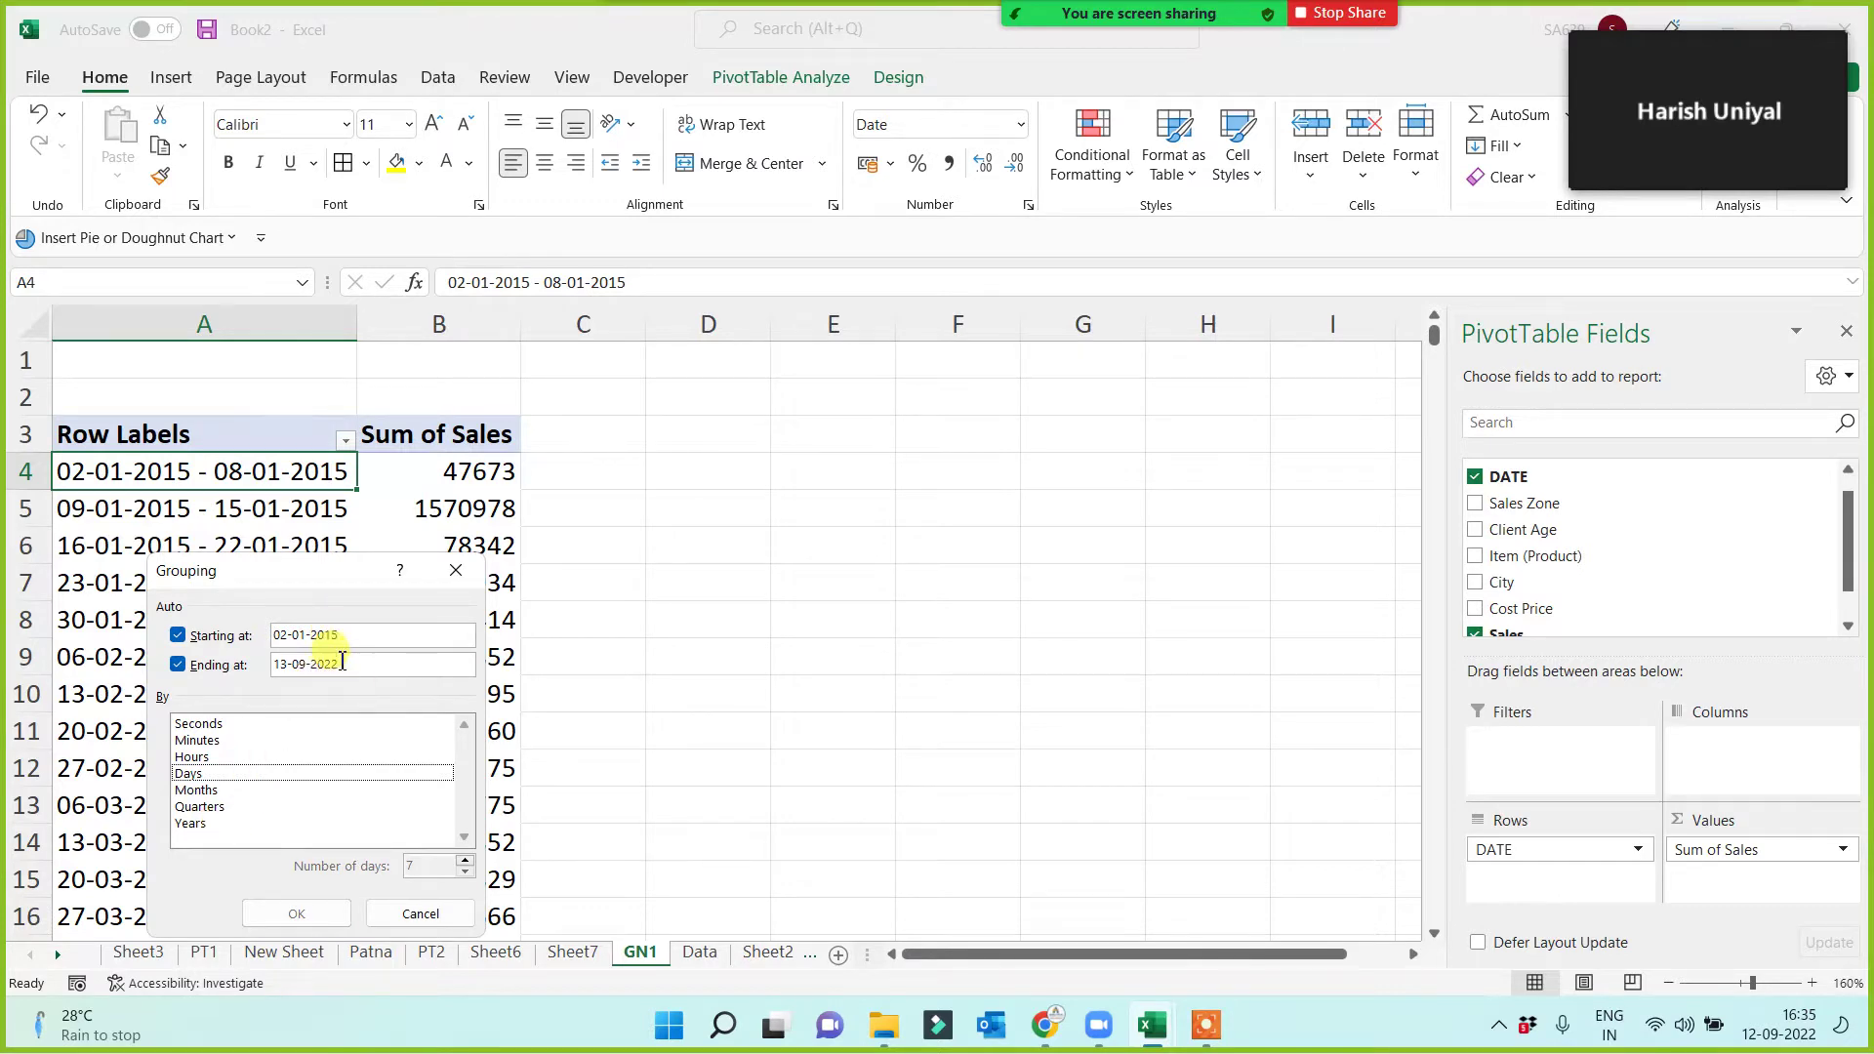
{"action": "left_click", "coordinate": [347, 637]}
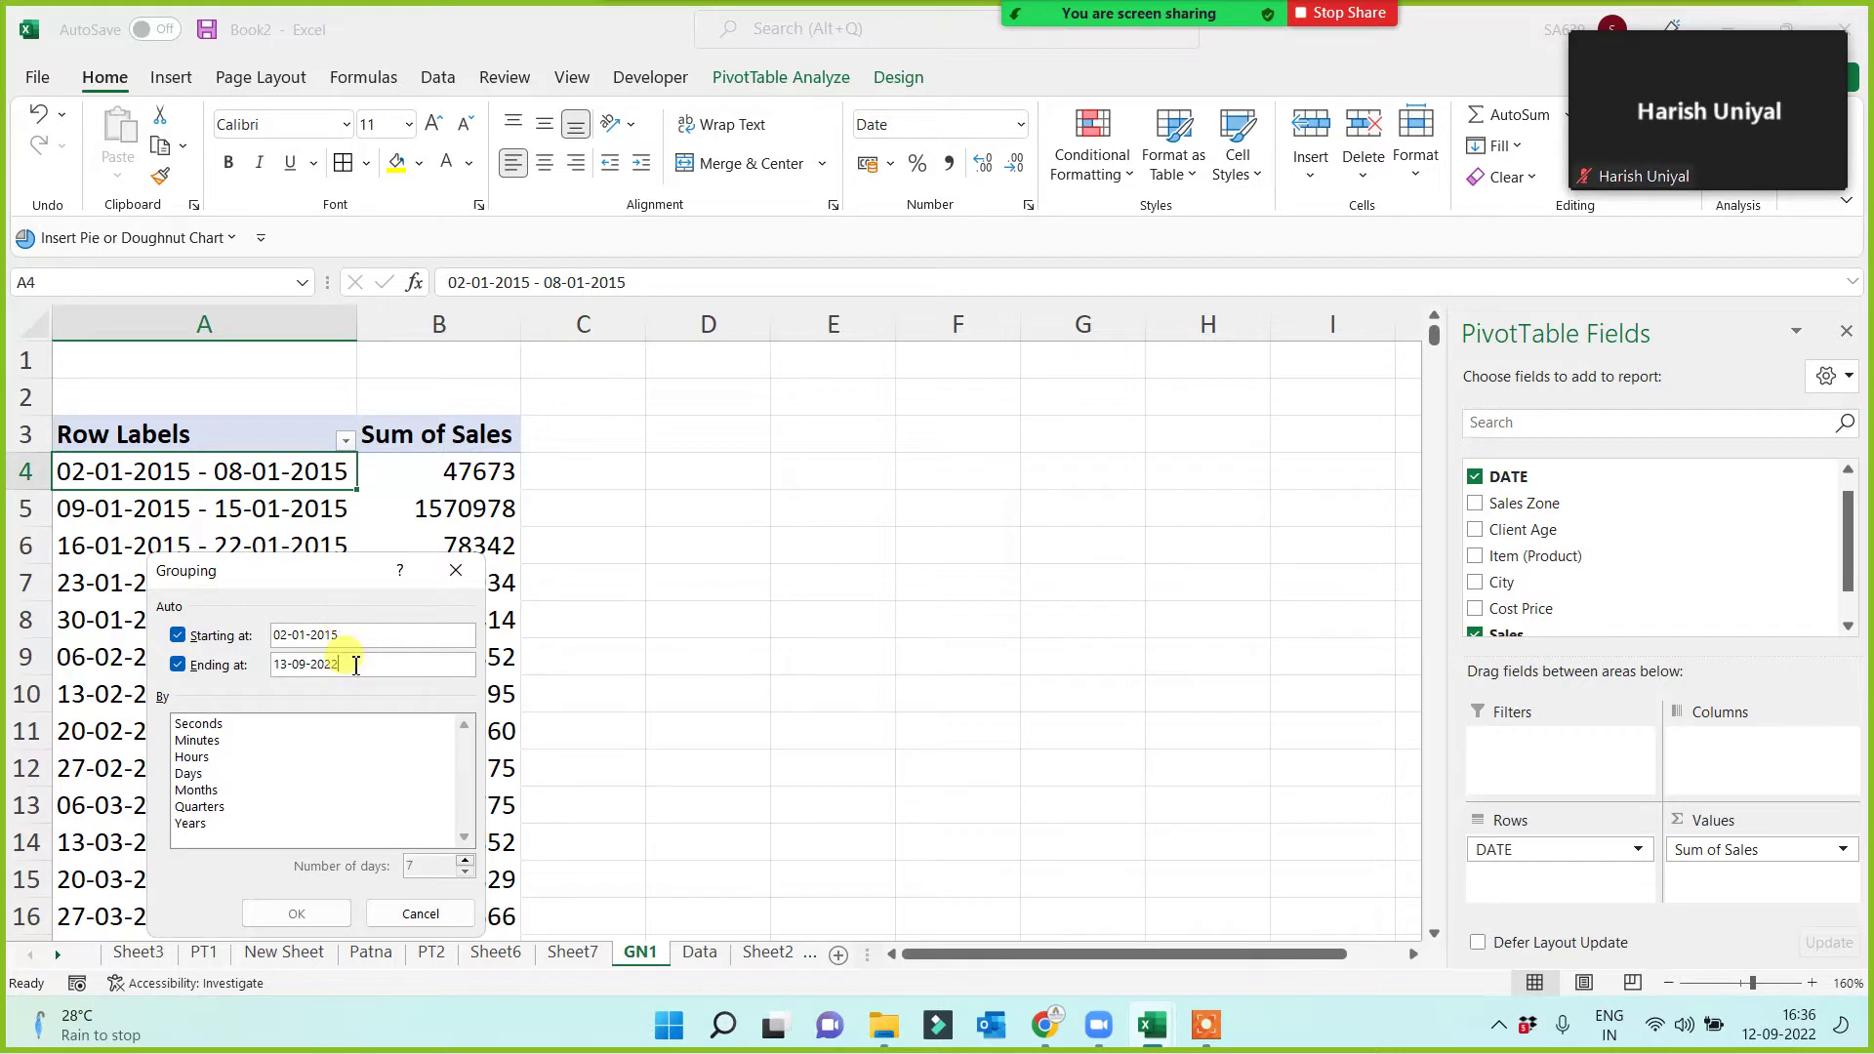
{"action": "left_click", "coordinate": [198, 825]}
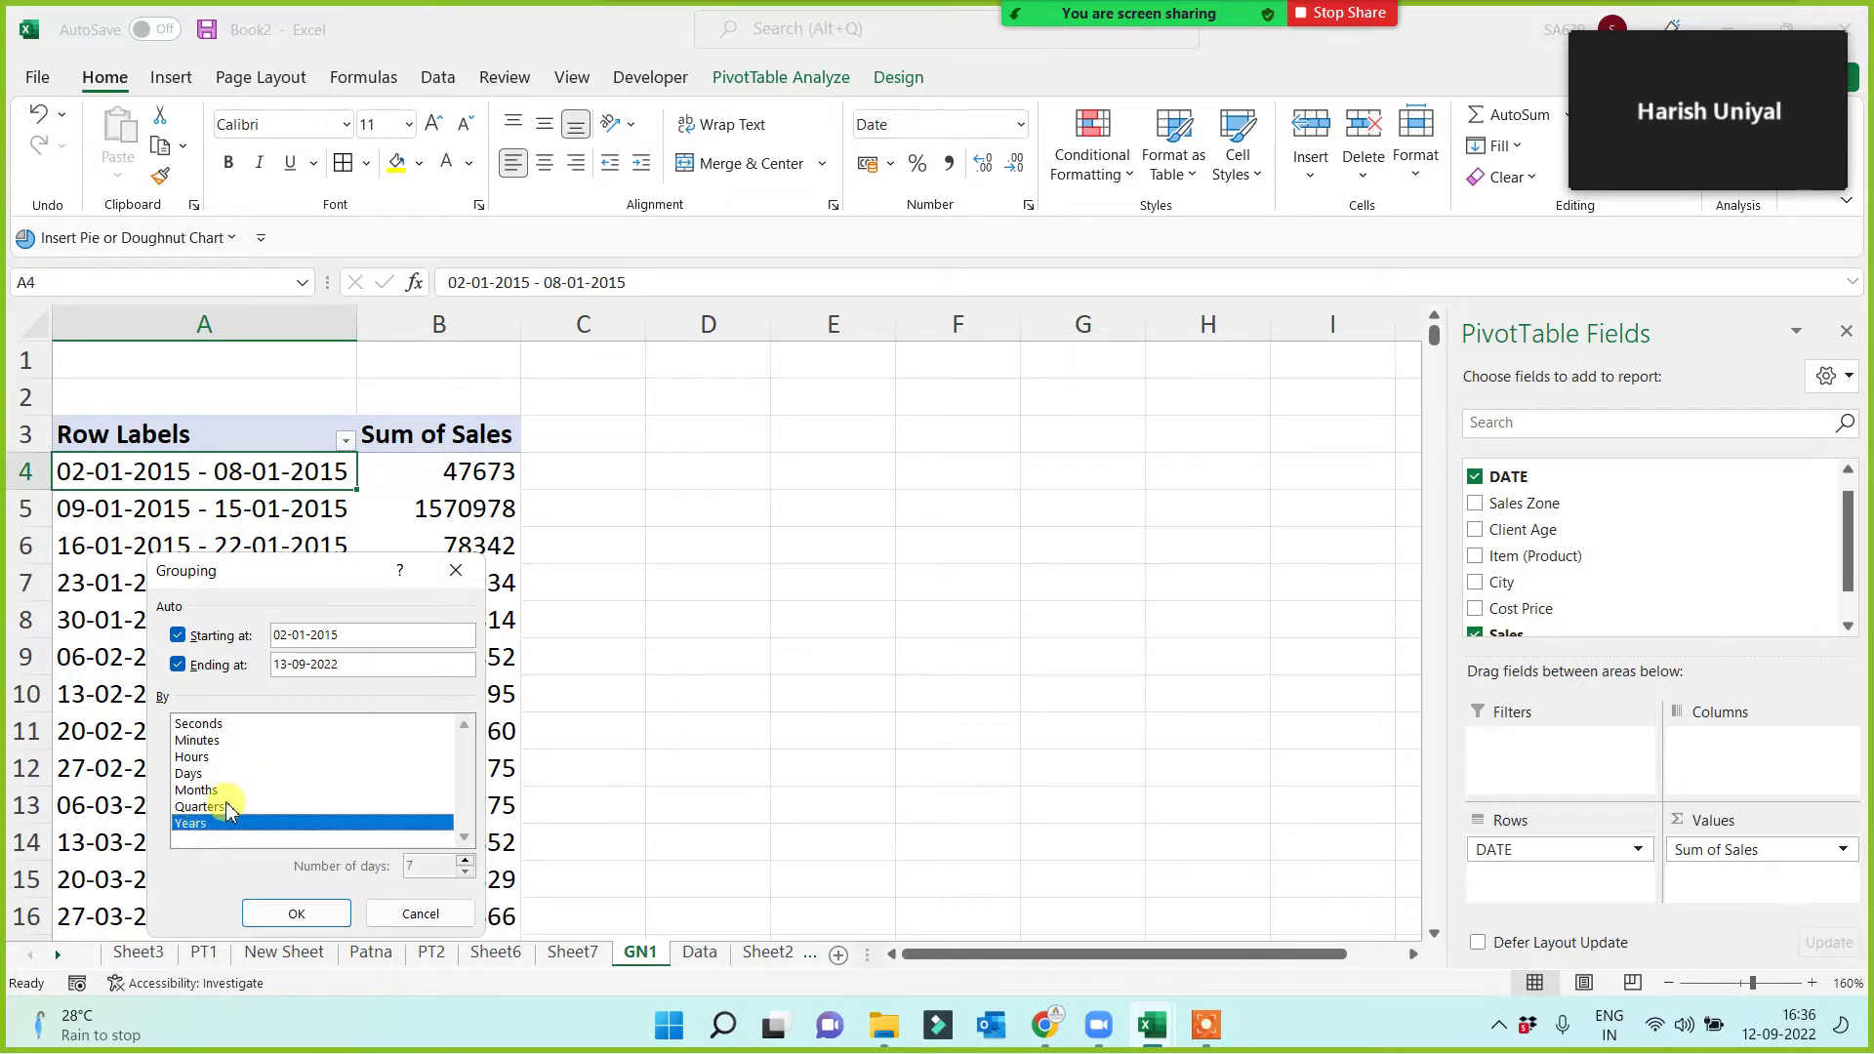
{"action": "left_click", "coordinate": [225, 808]}
{"action": "left_click", "coordinate": [230, 791]}
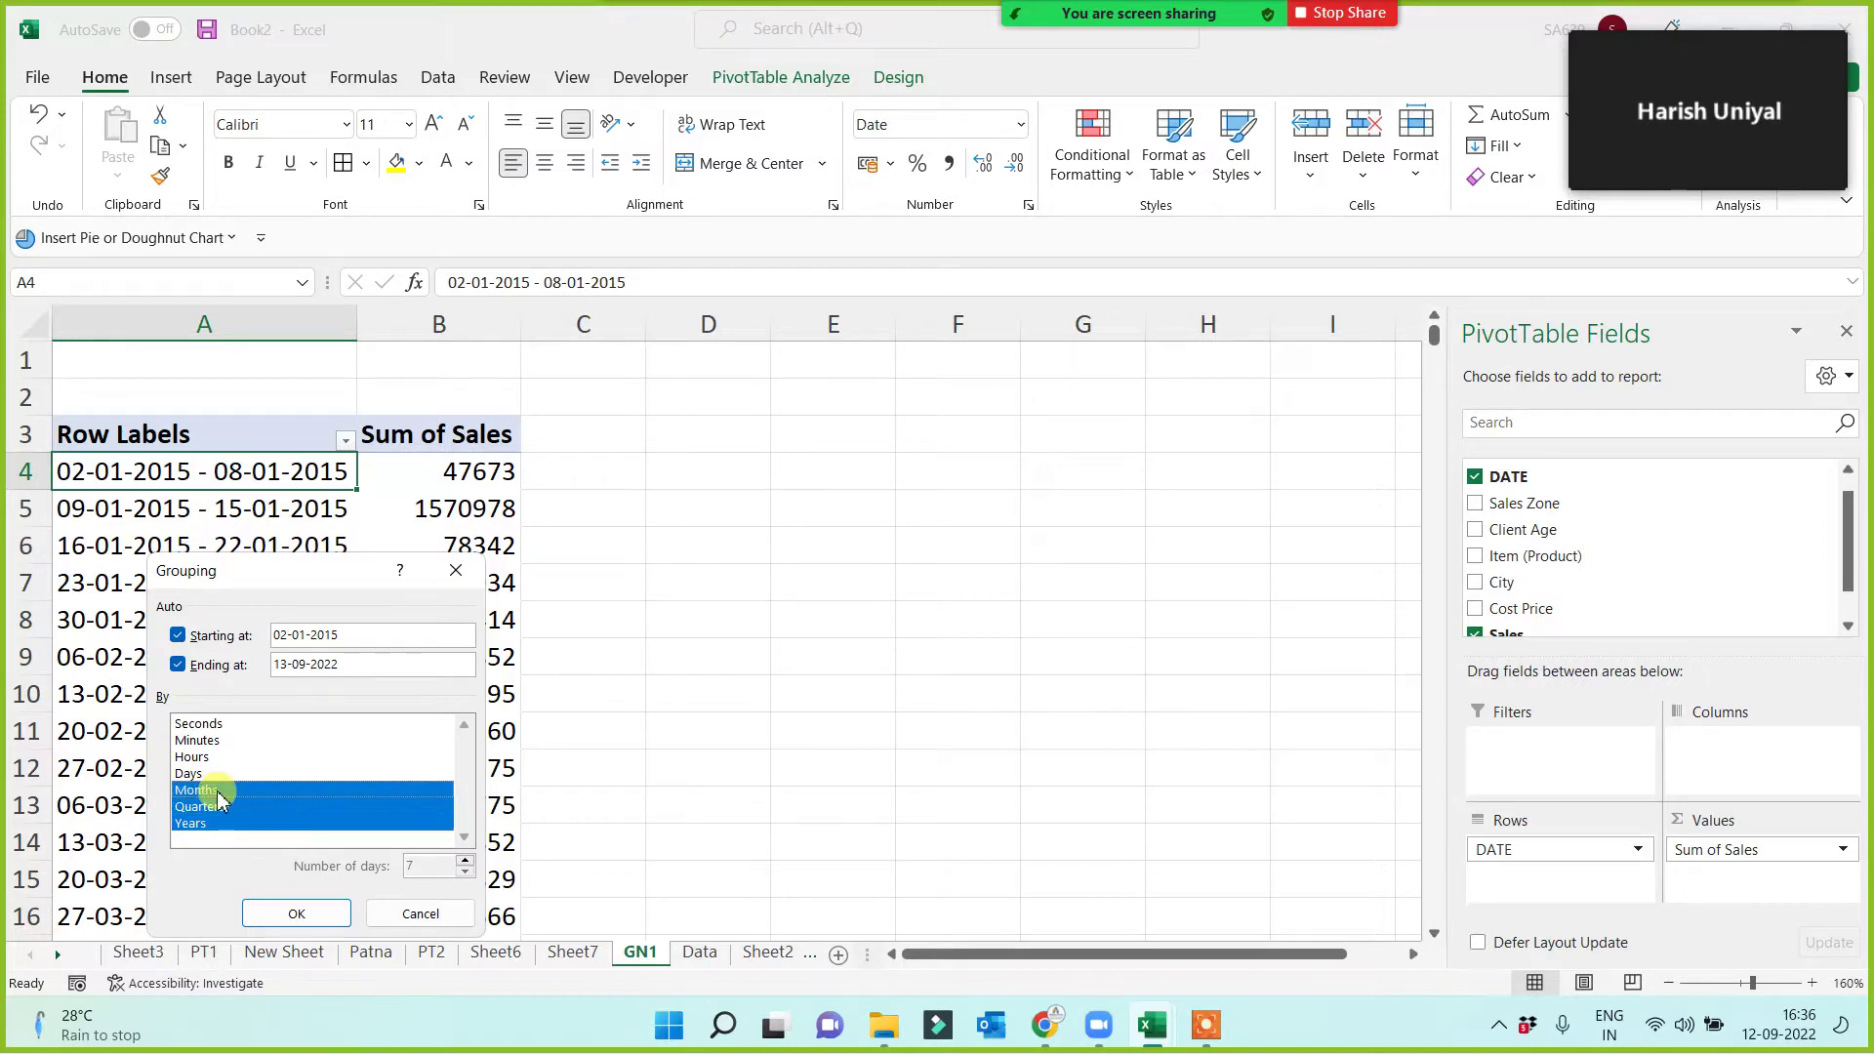
{"action": "left_click", "coordinate": [297, 914]}
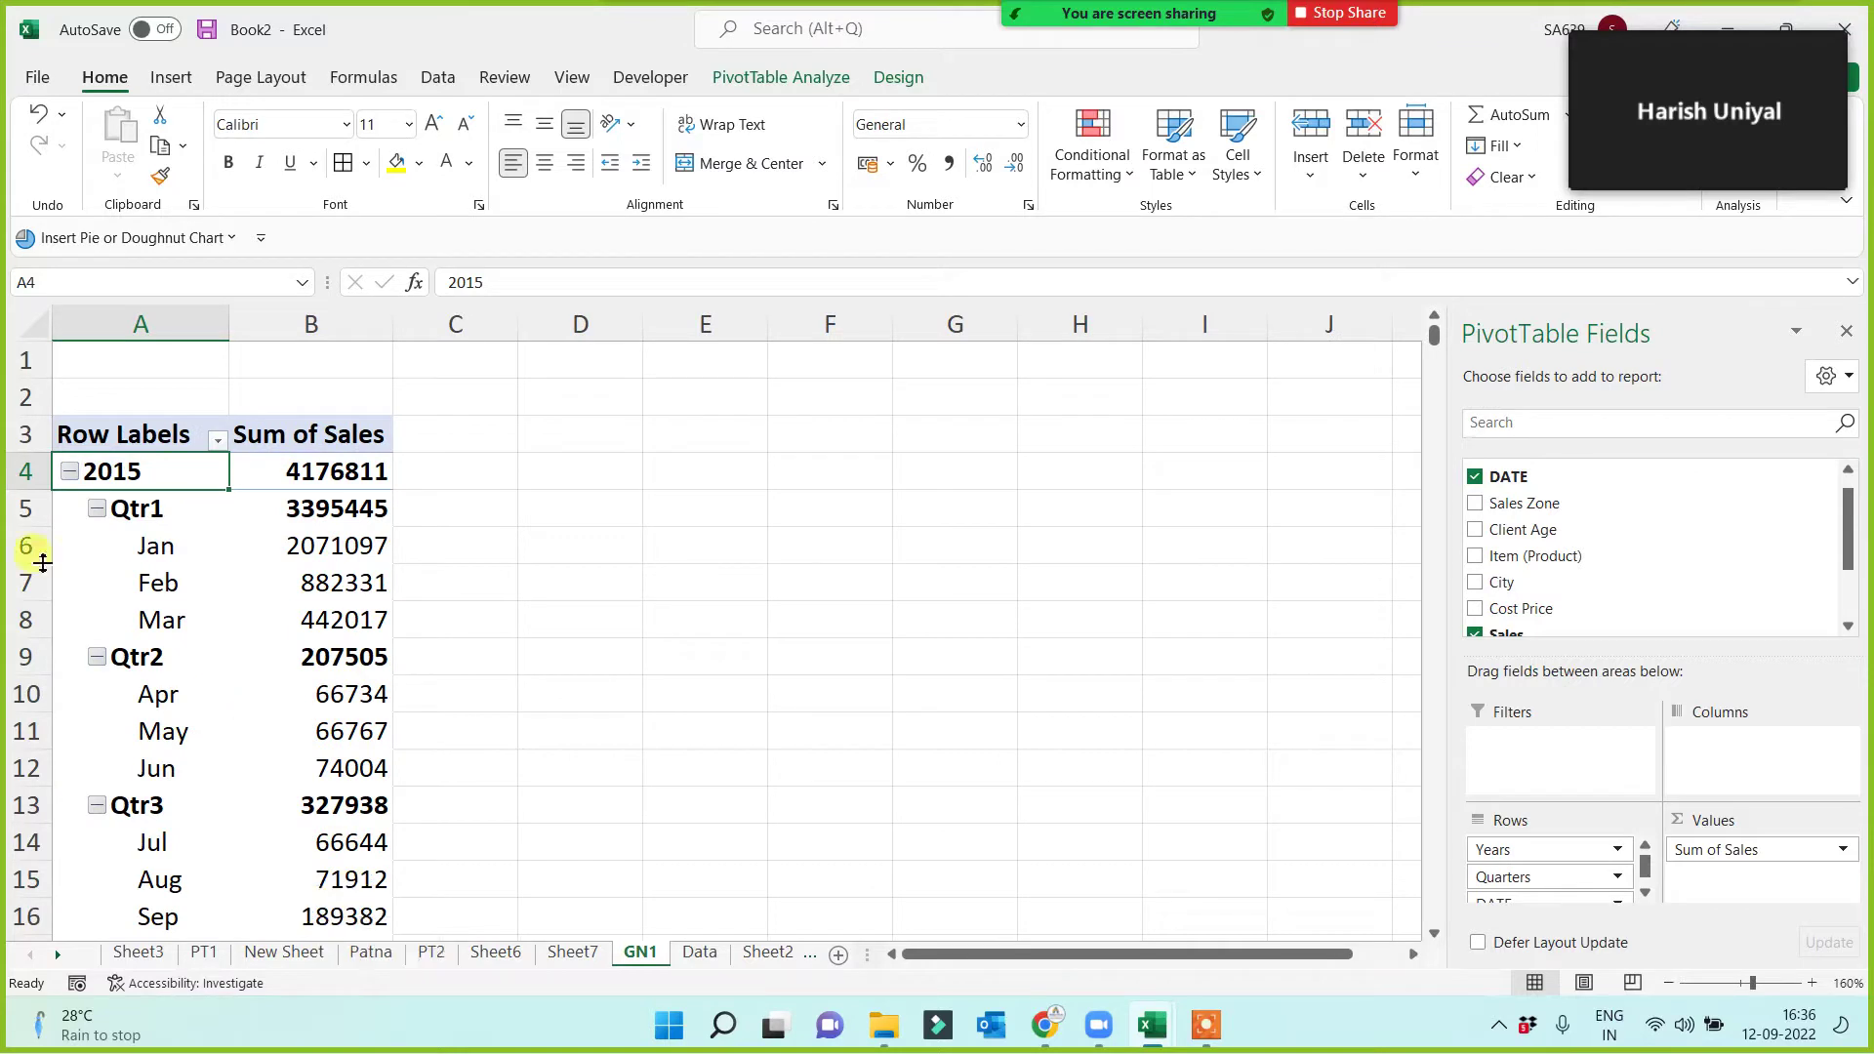
Check the total of the January to March 2015 sales and examine the quarterly and monthly breakdown of the following periods.
{"action": "mouse_move", "coordinate": [334, 473]}
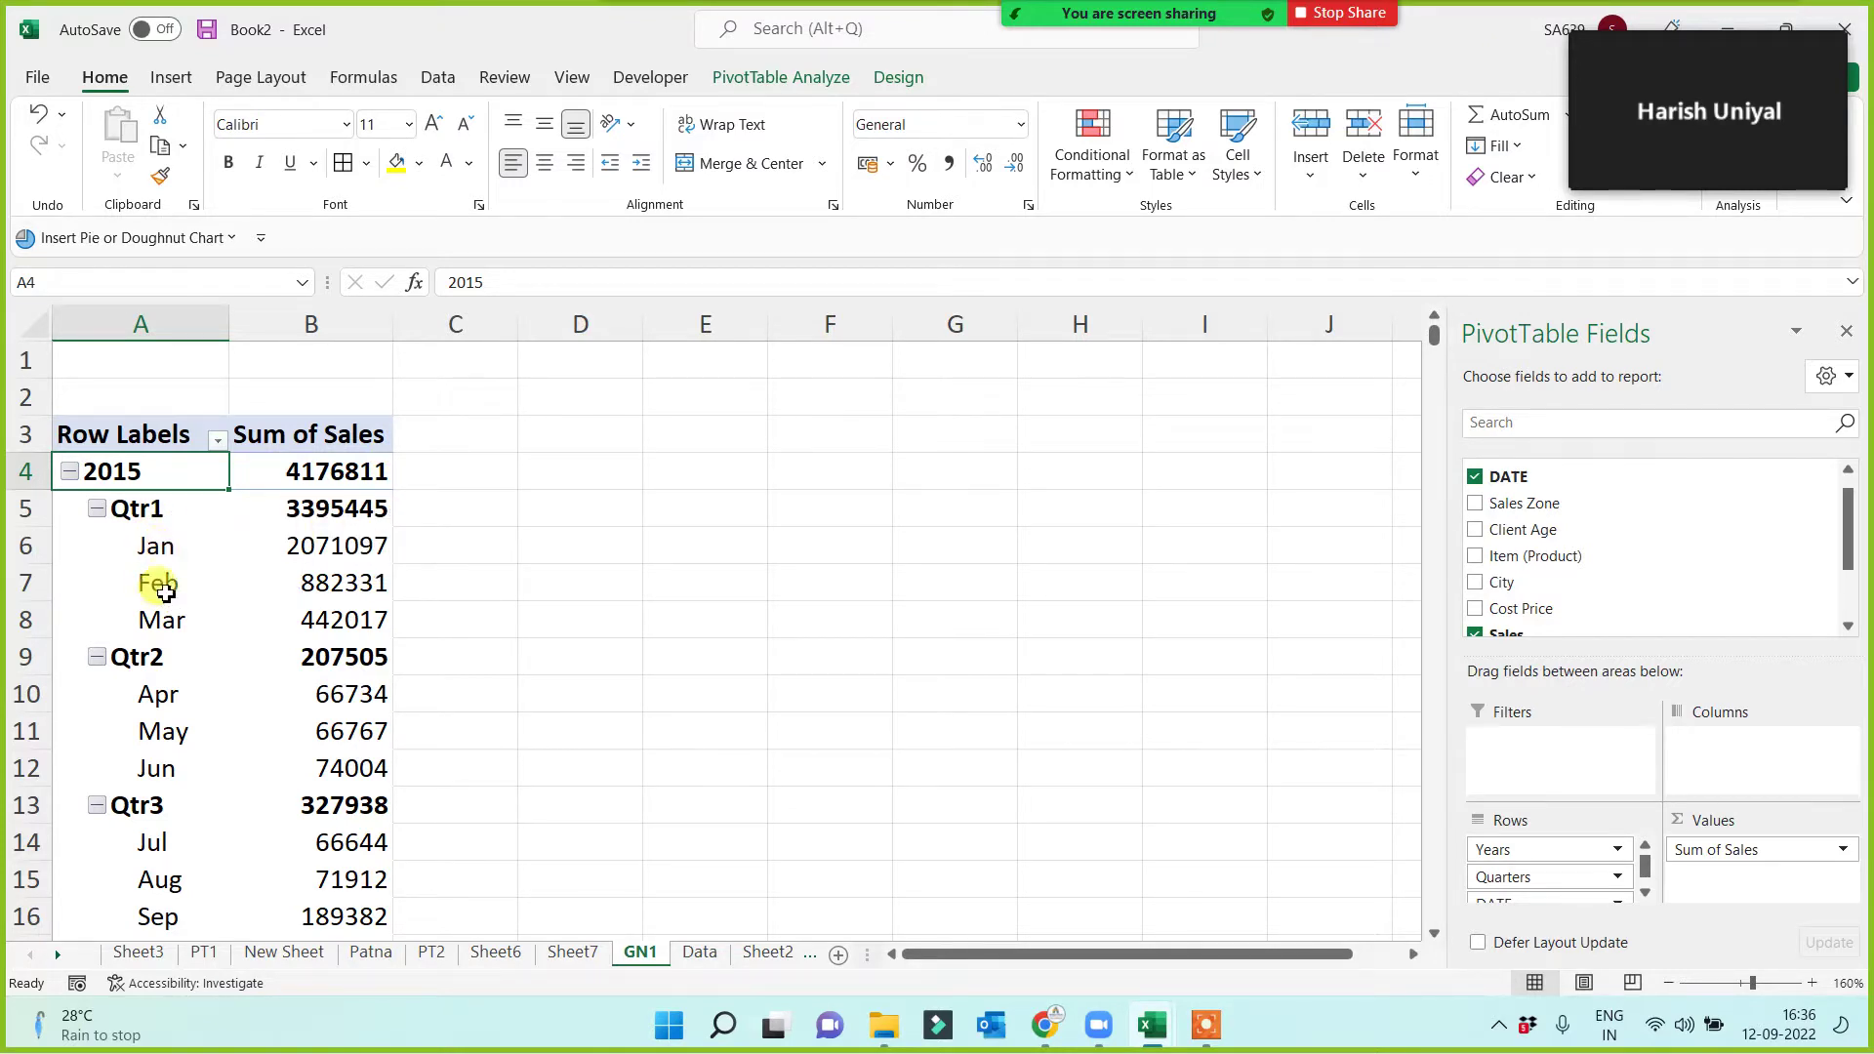
{"action": "left_click_drag", "start_coordinate": [303, 545], "coordinate": [313, 619]}
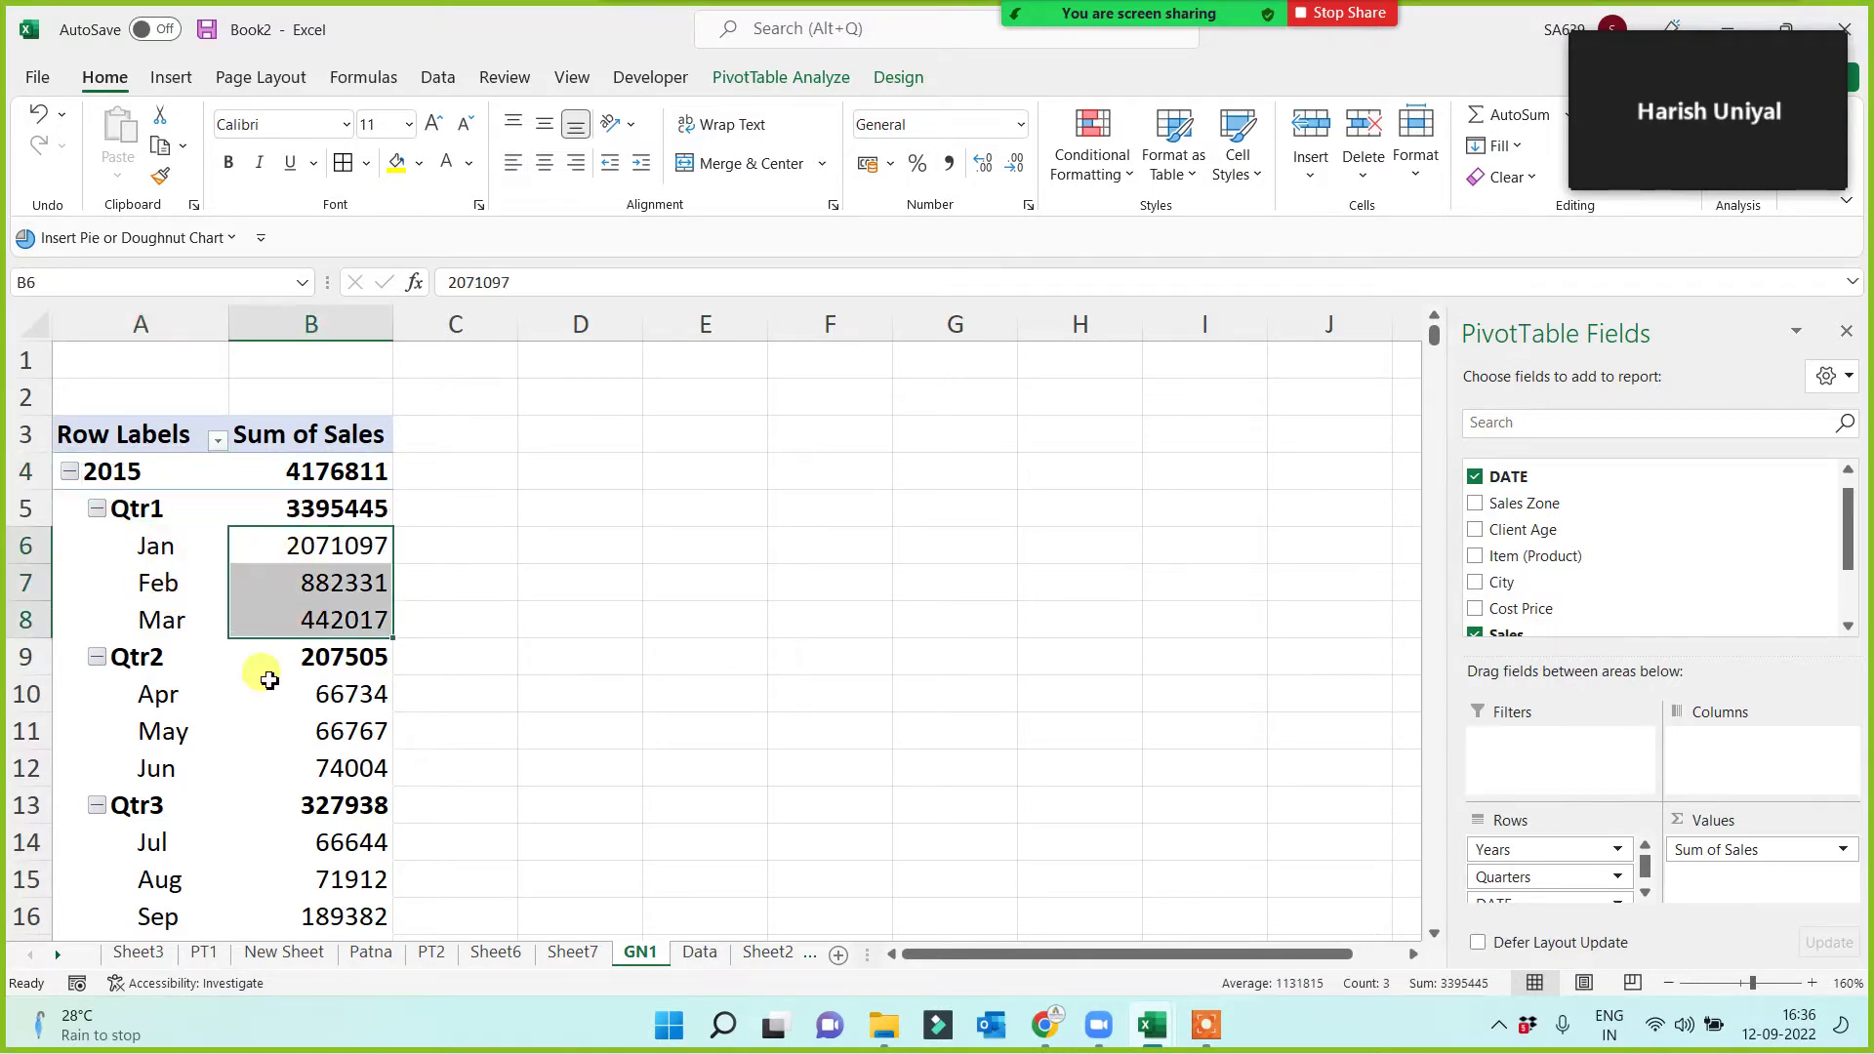
{"action": "left_click", "coordinate": [136, 660]}
{"action": "scroll", "coordinate": [444, 850], "scroll_direction": "down", "scroll_amount": 6}
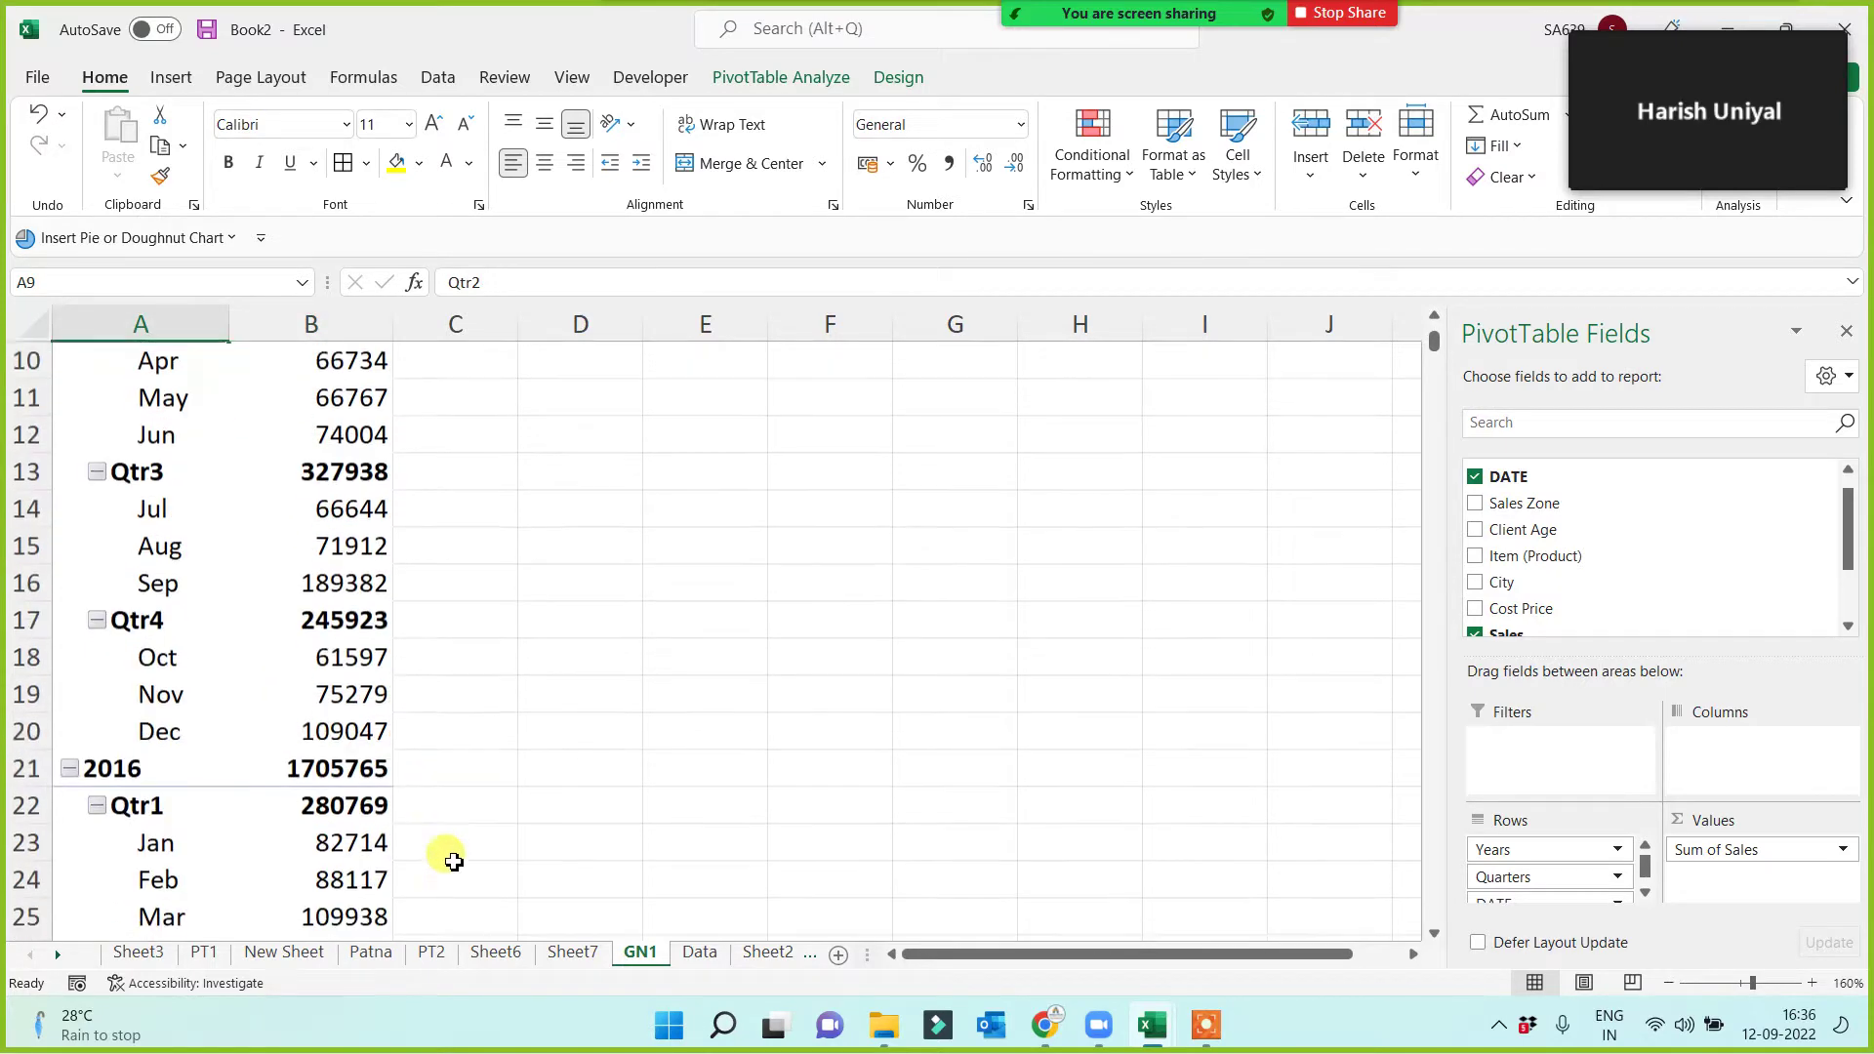
{"action": "scroll", "coordinate": [451, 838], "scroll_direction": "down", "scroll_amount": 3}
{"action": "scroll", "coordinate": [468, 800], "scroll_direction": "up", "scroll_amount": 9}
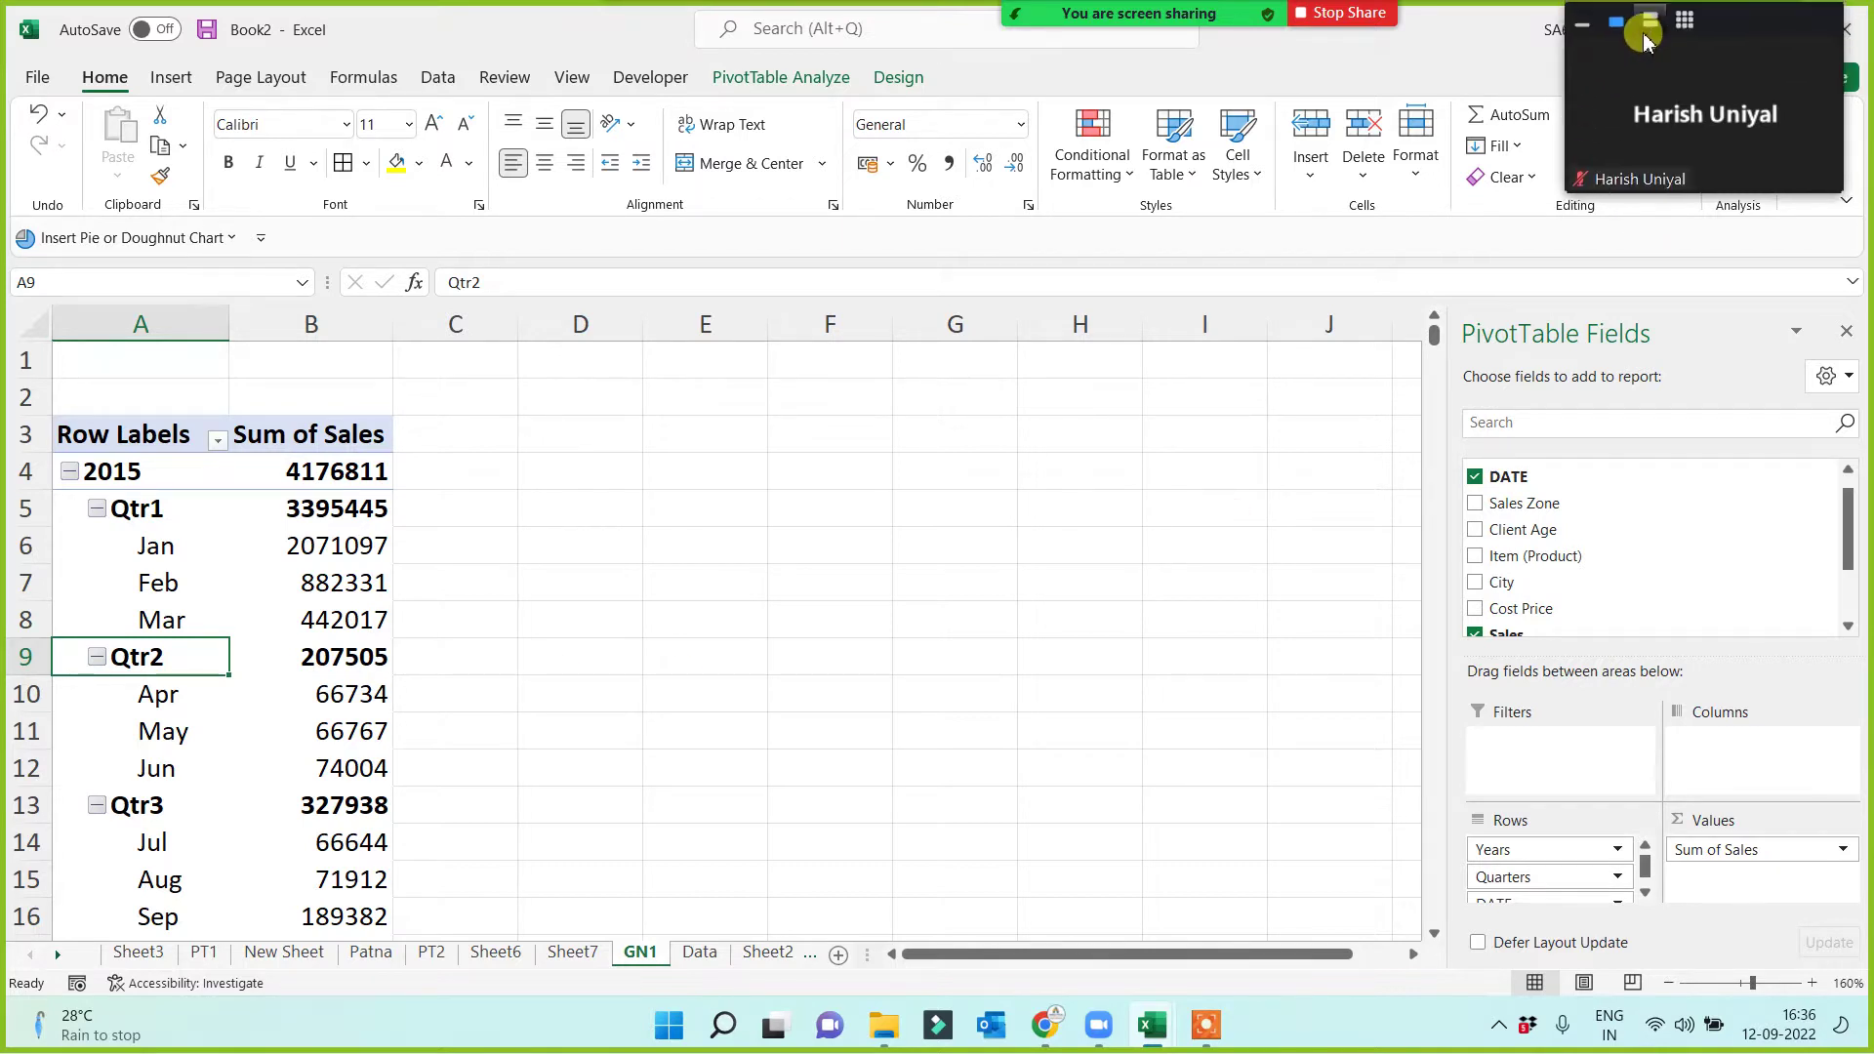
{"action": "left_click", "coordinate": [1650, 23]}
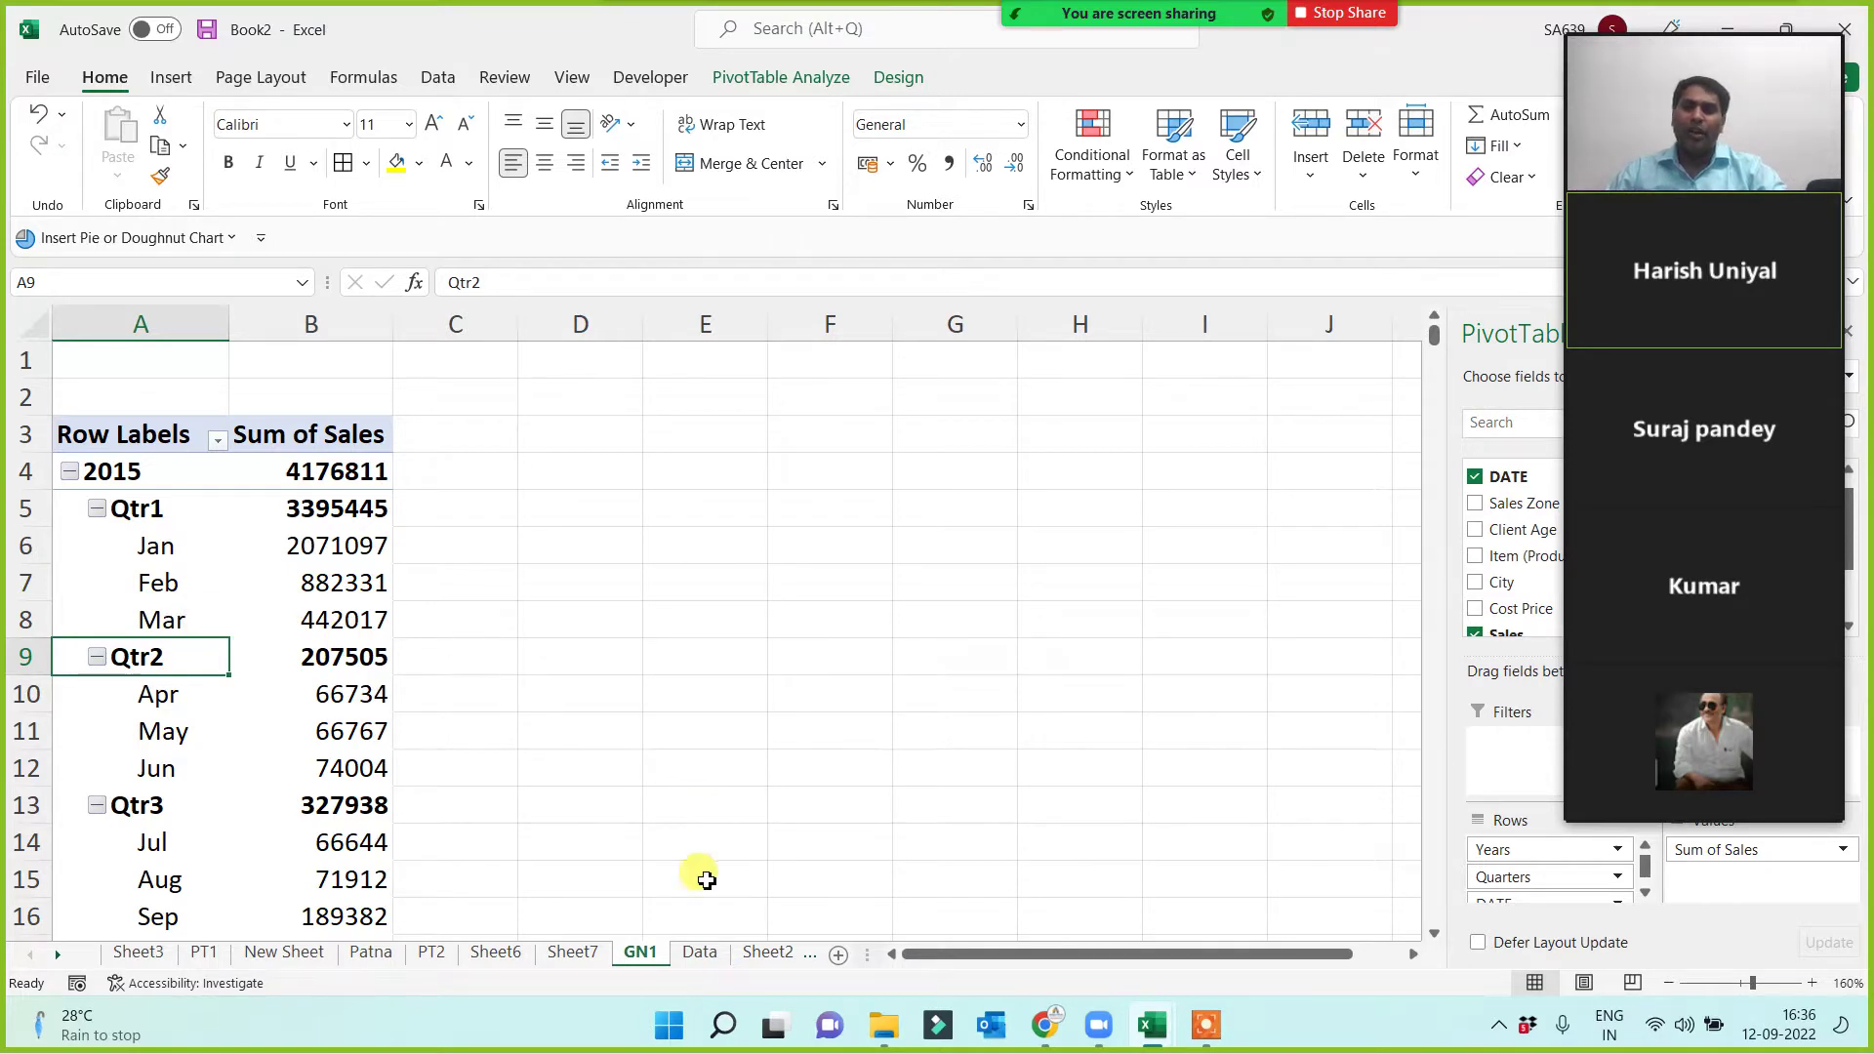
Copy the formatting of the "Value field setting" topic on the Data sheet to the "Classic PT Layout" topic with Format Painter.
{"action": "left_click", "coordinate": [700, 955]}
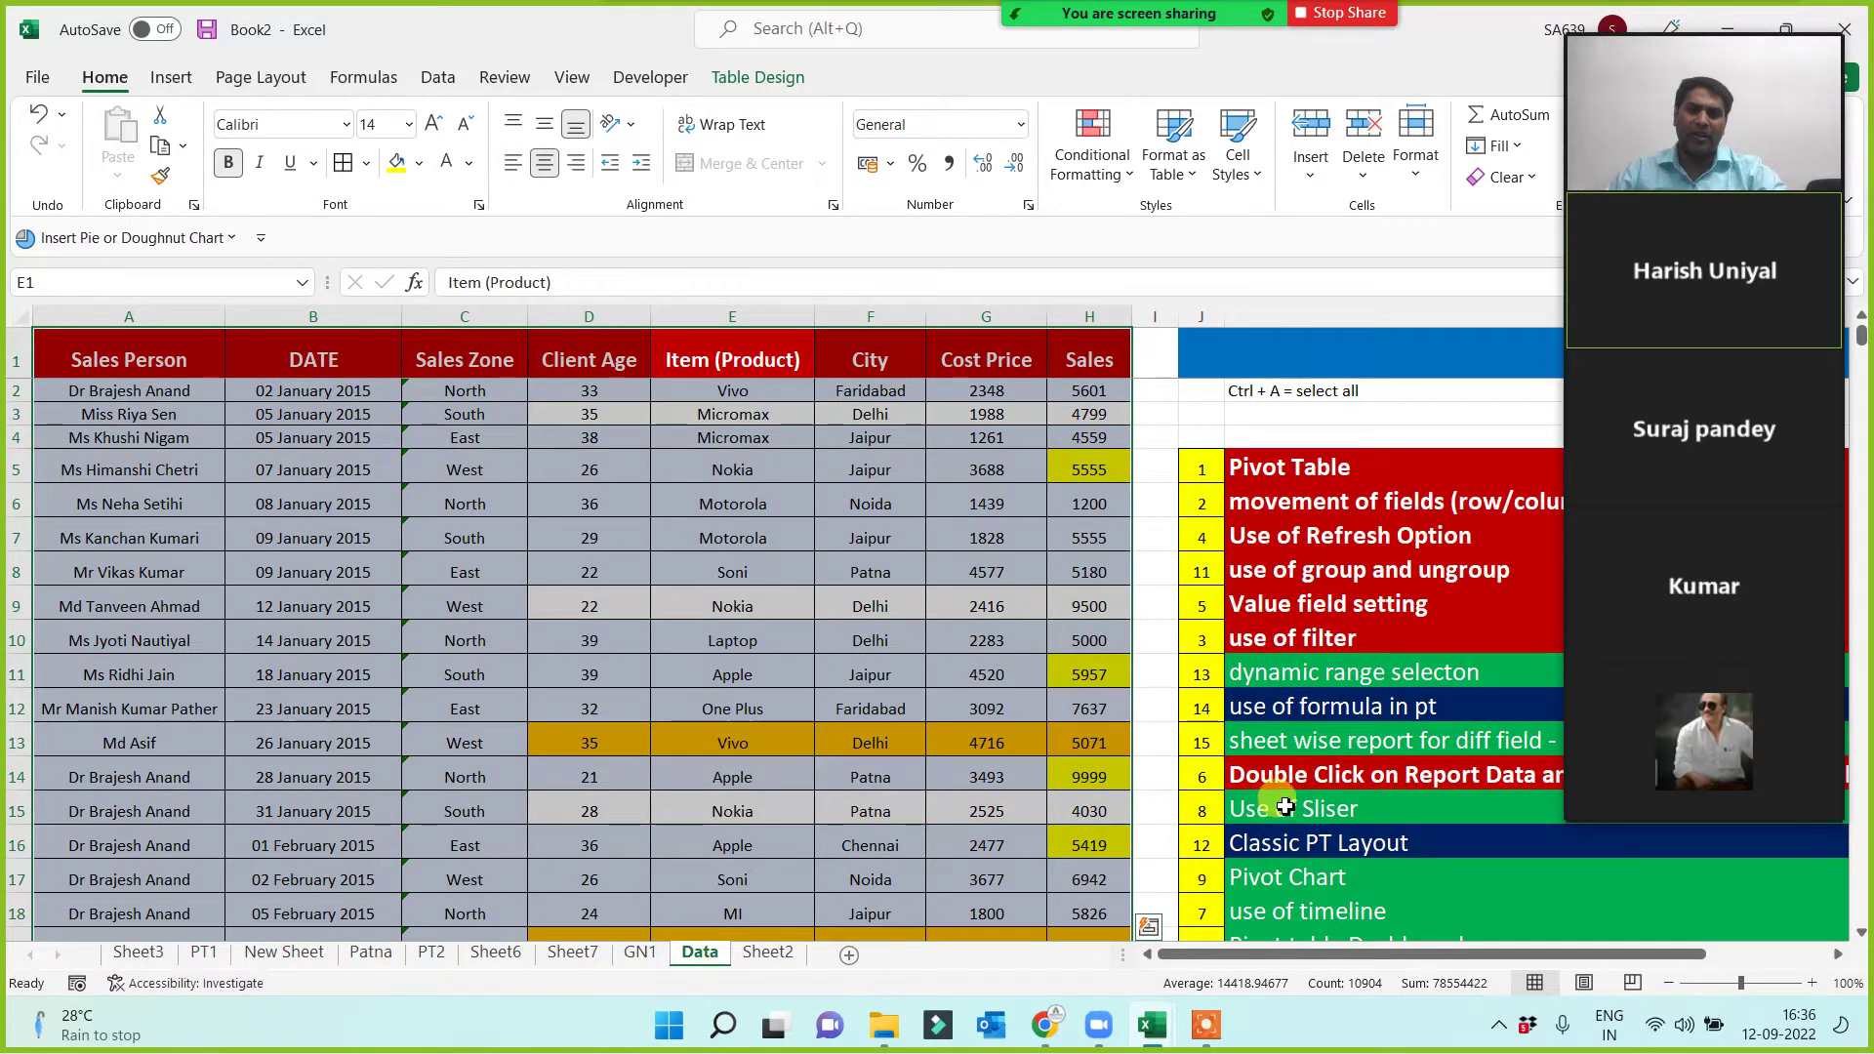
{"action": "left_click", "coordinate": [1275, 844]}
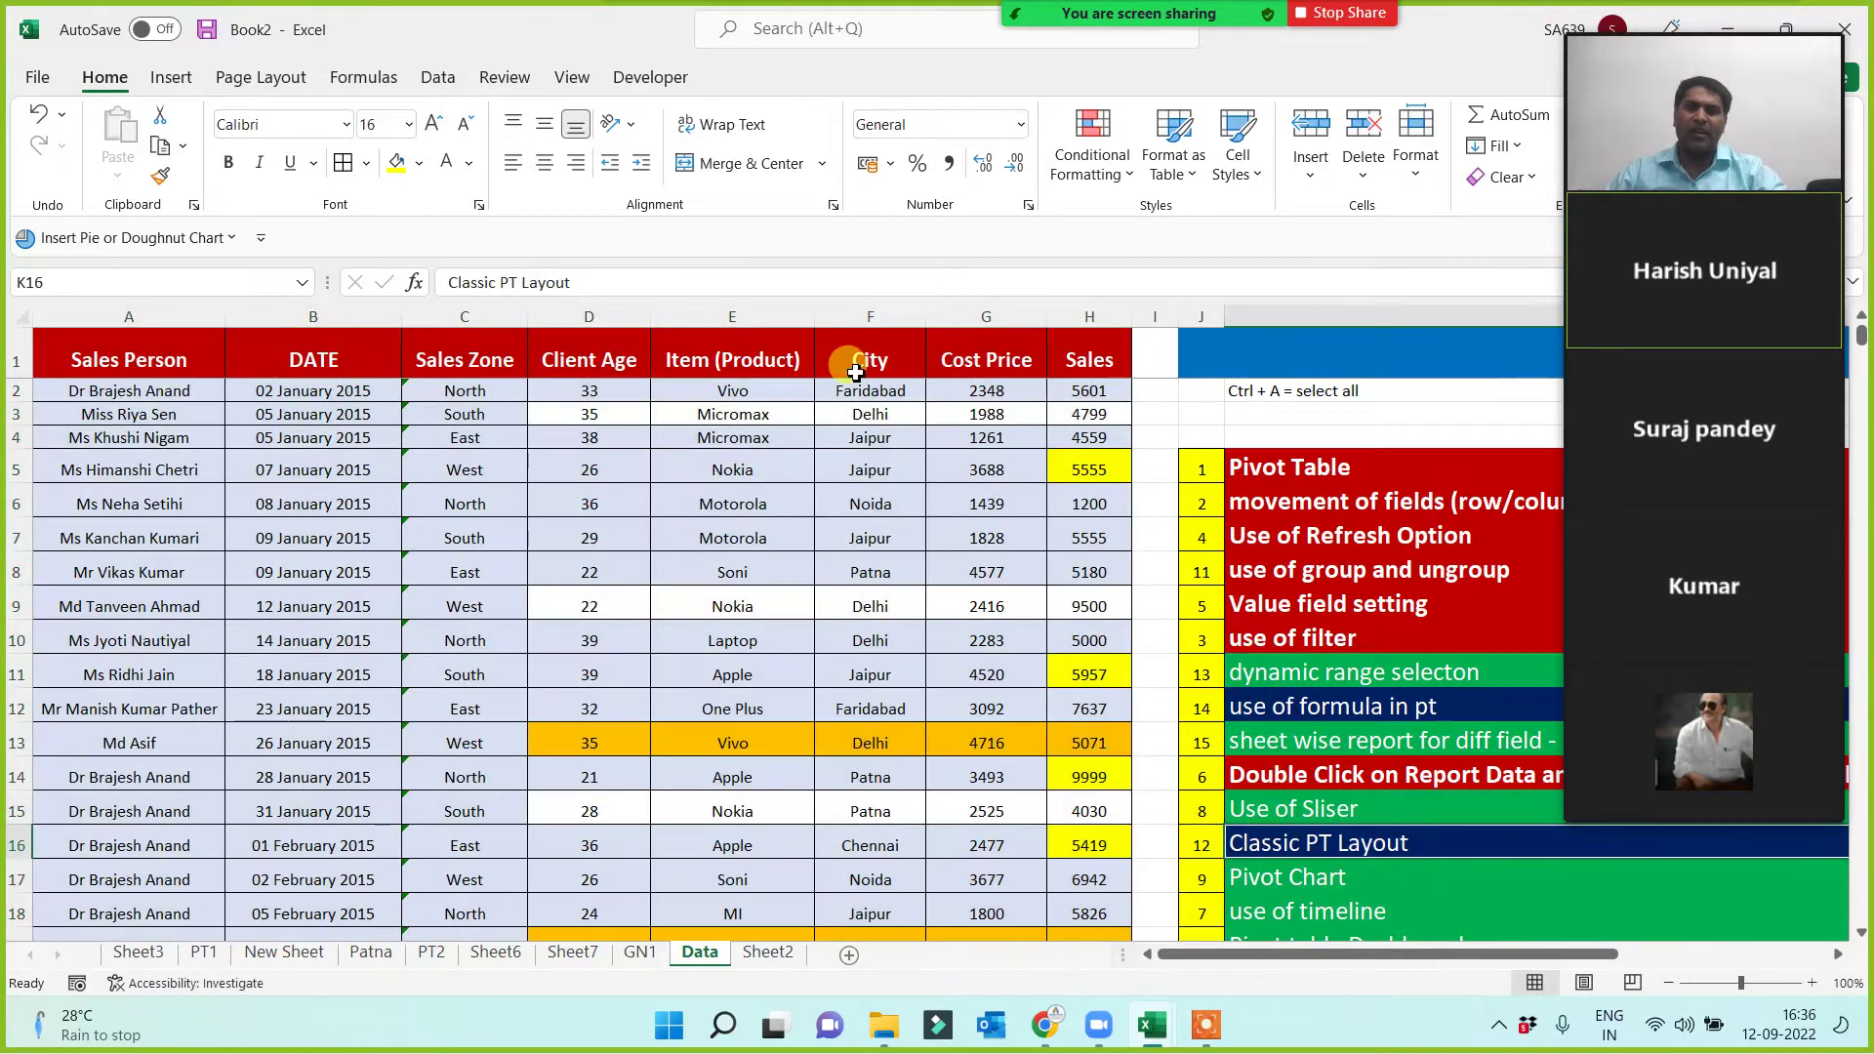
{"action": "left_click", "coordinate": [1318, 606]}
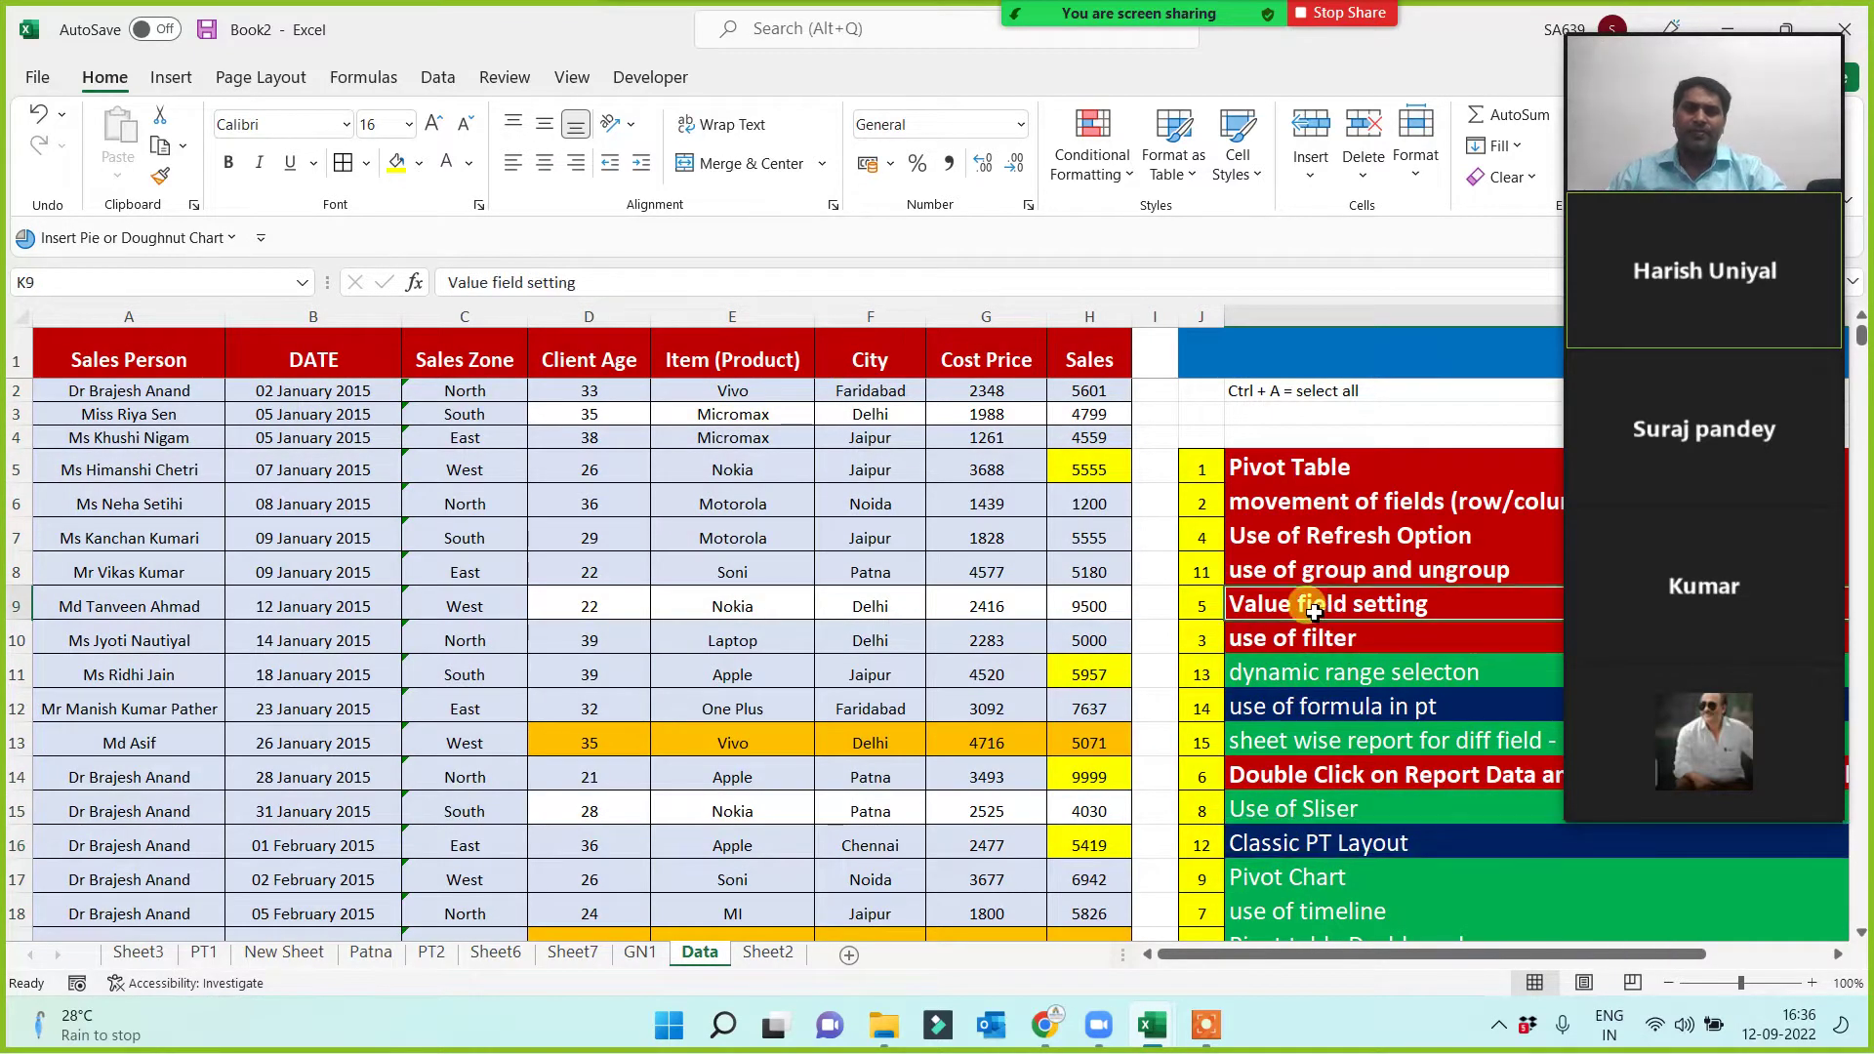
{"action": "left_click", "coordinate": [162, 175]}
{"action": "left_click", "coordinate": [1318, 846]}
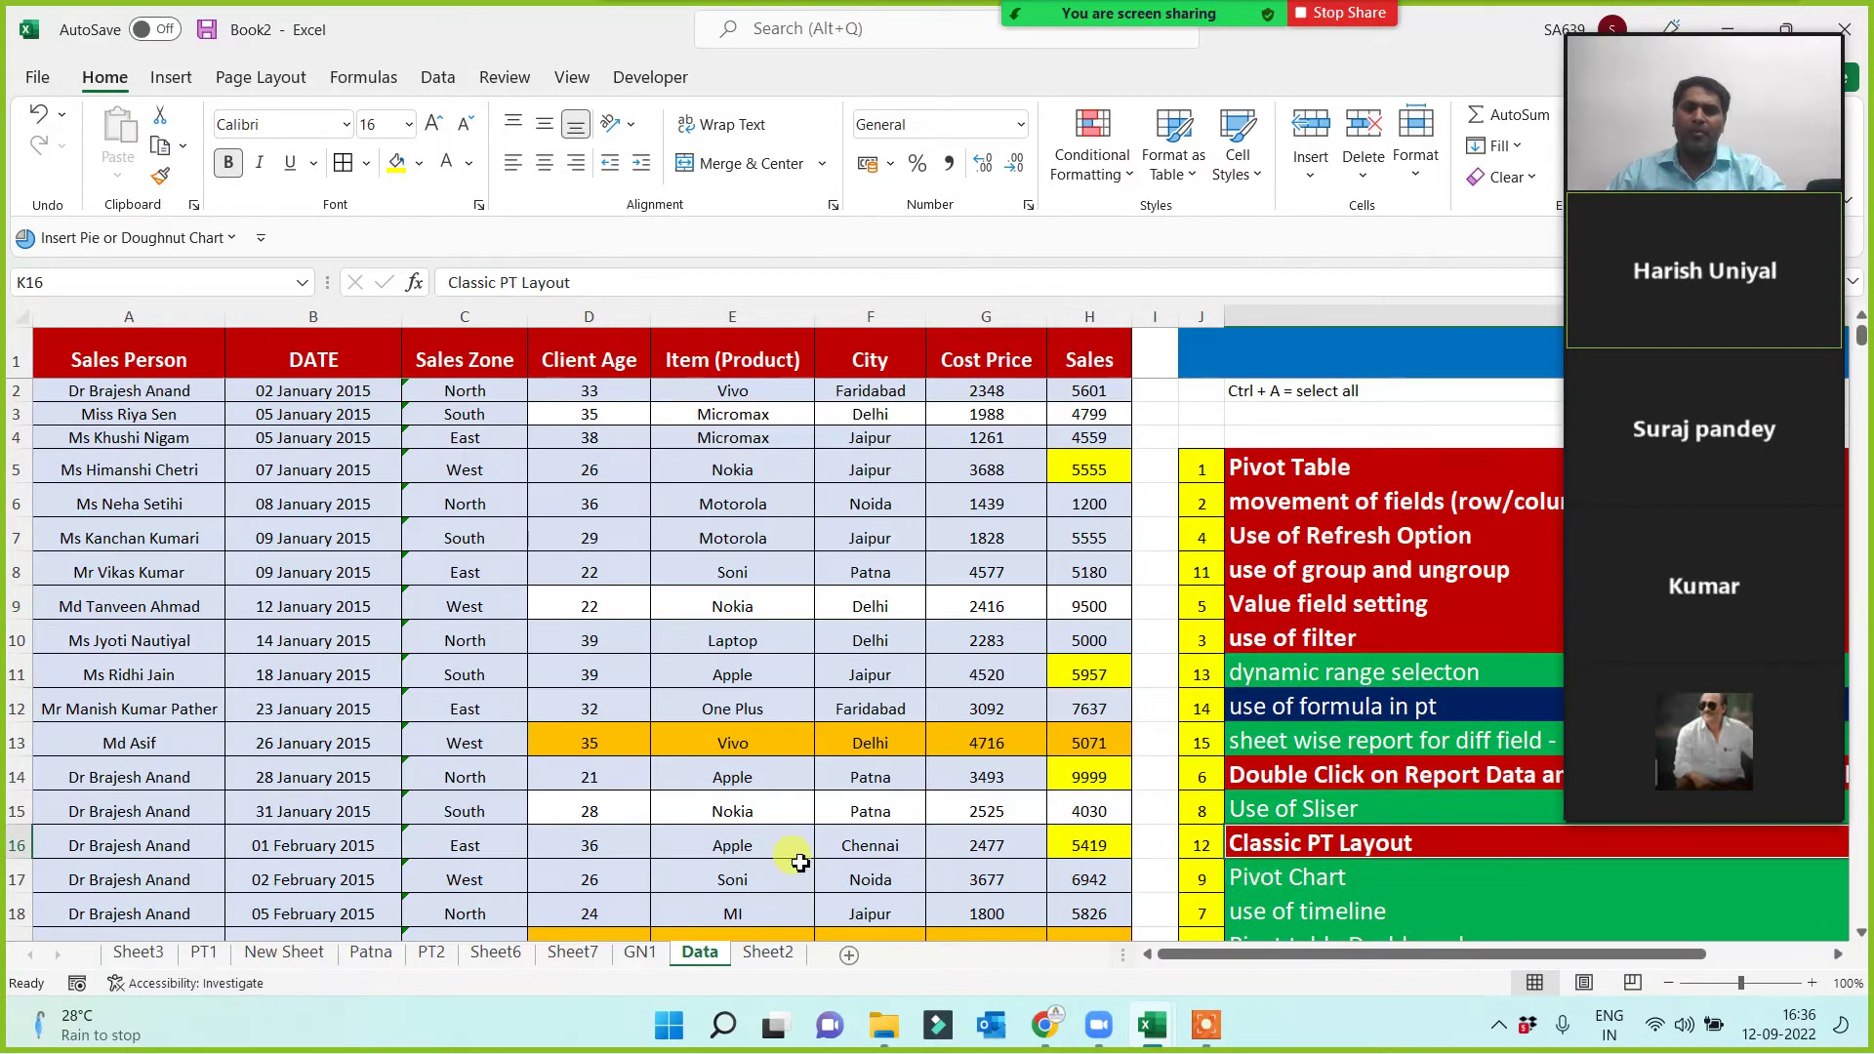
Review the reports on the GN1, PT2, Patna and Sheet6 sheets and select columns A and B of GN1.
{"action": "left_click", "coordinate": [632, 954]}
{"action": "scroll", "coordinate": [209, 548], "scroll_direction": "down", "scroll_amount": 6}
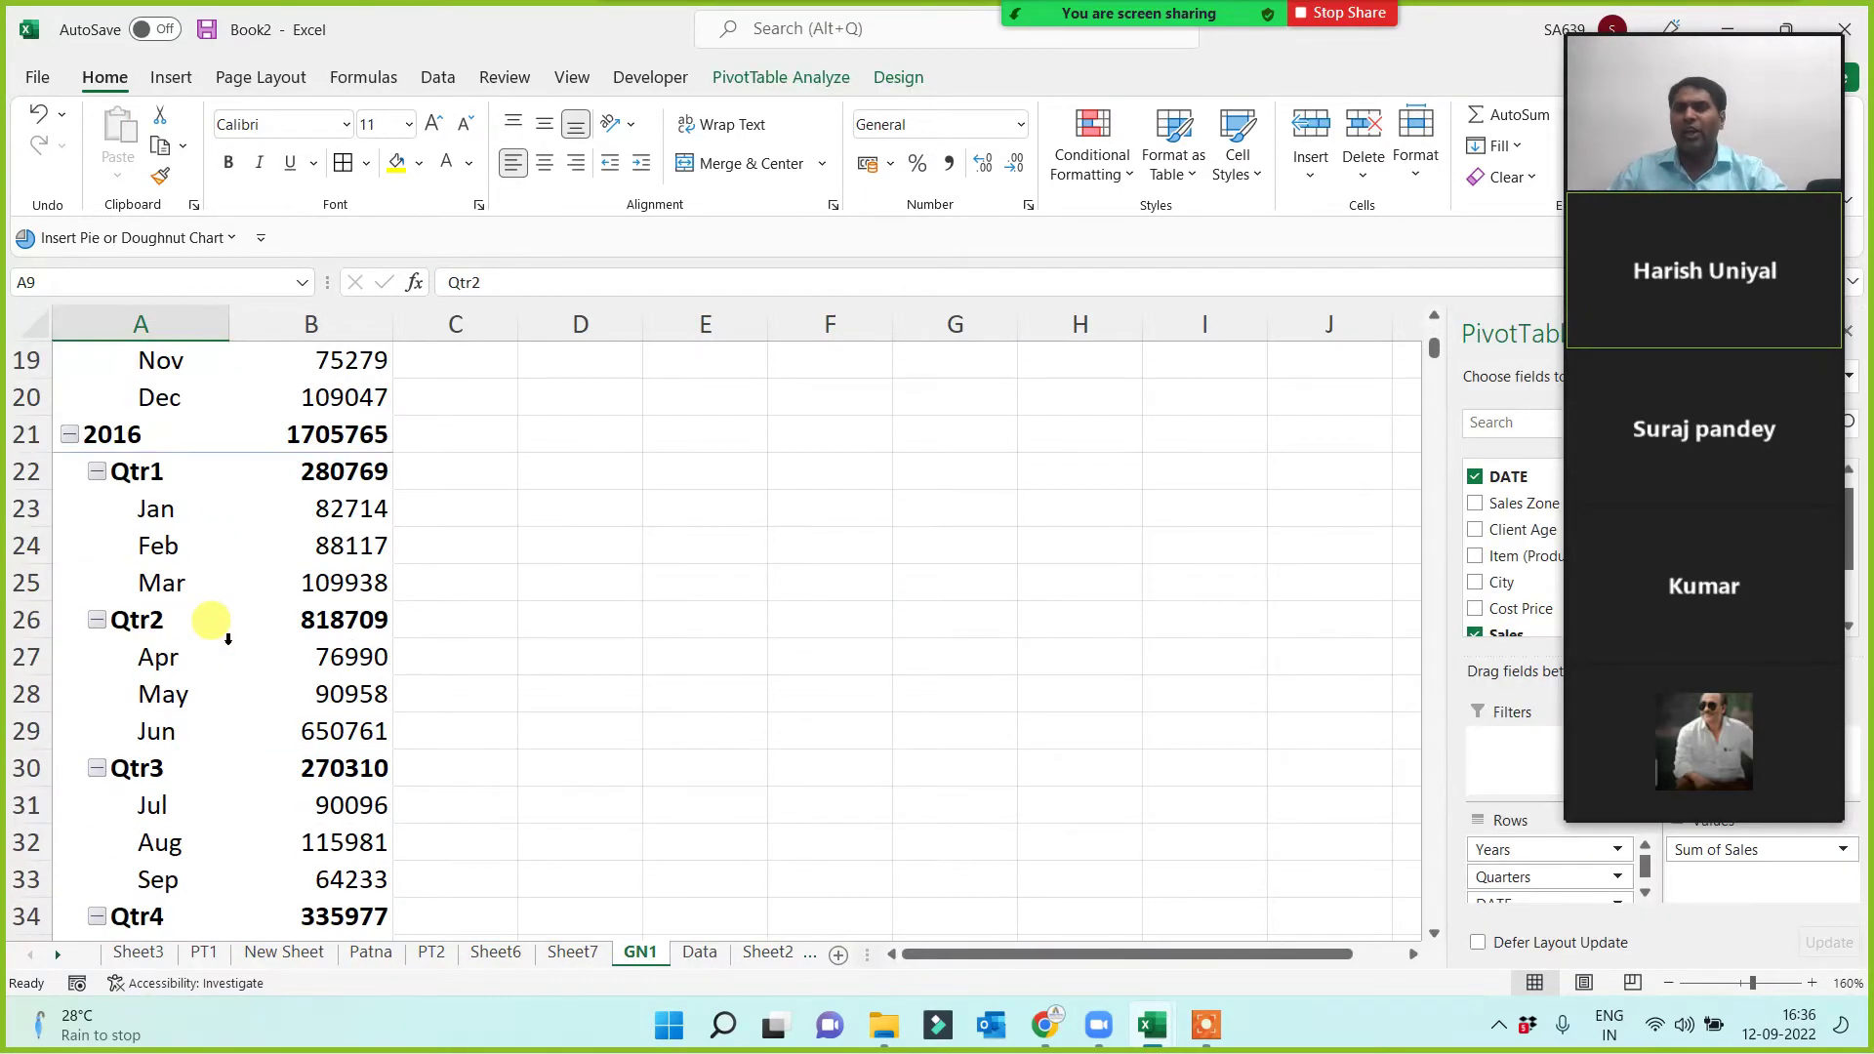
{"action": "scroll", "coordinate": [228, 640], "scroll_direction": "up", "scroll_amount": 6}
{"action": "left_click", "coordinate": [431, 954]}
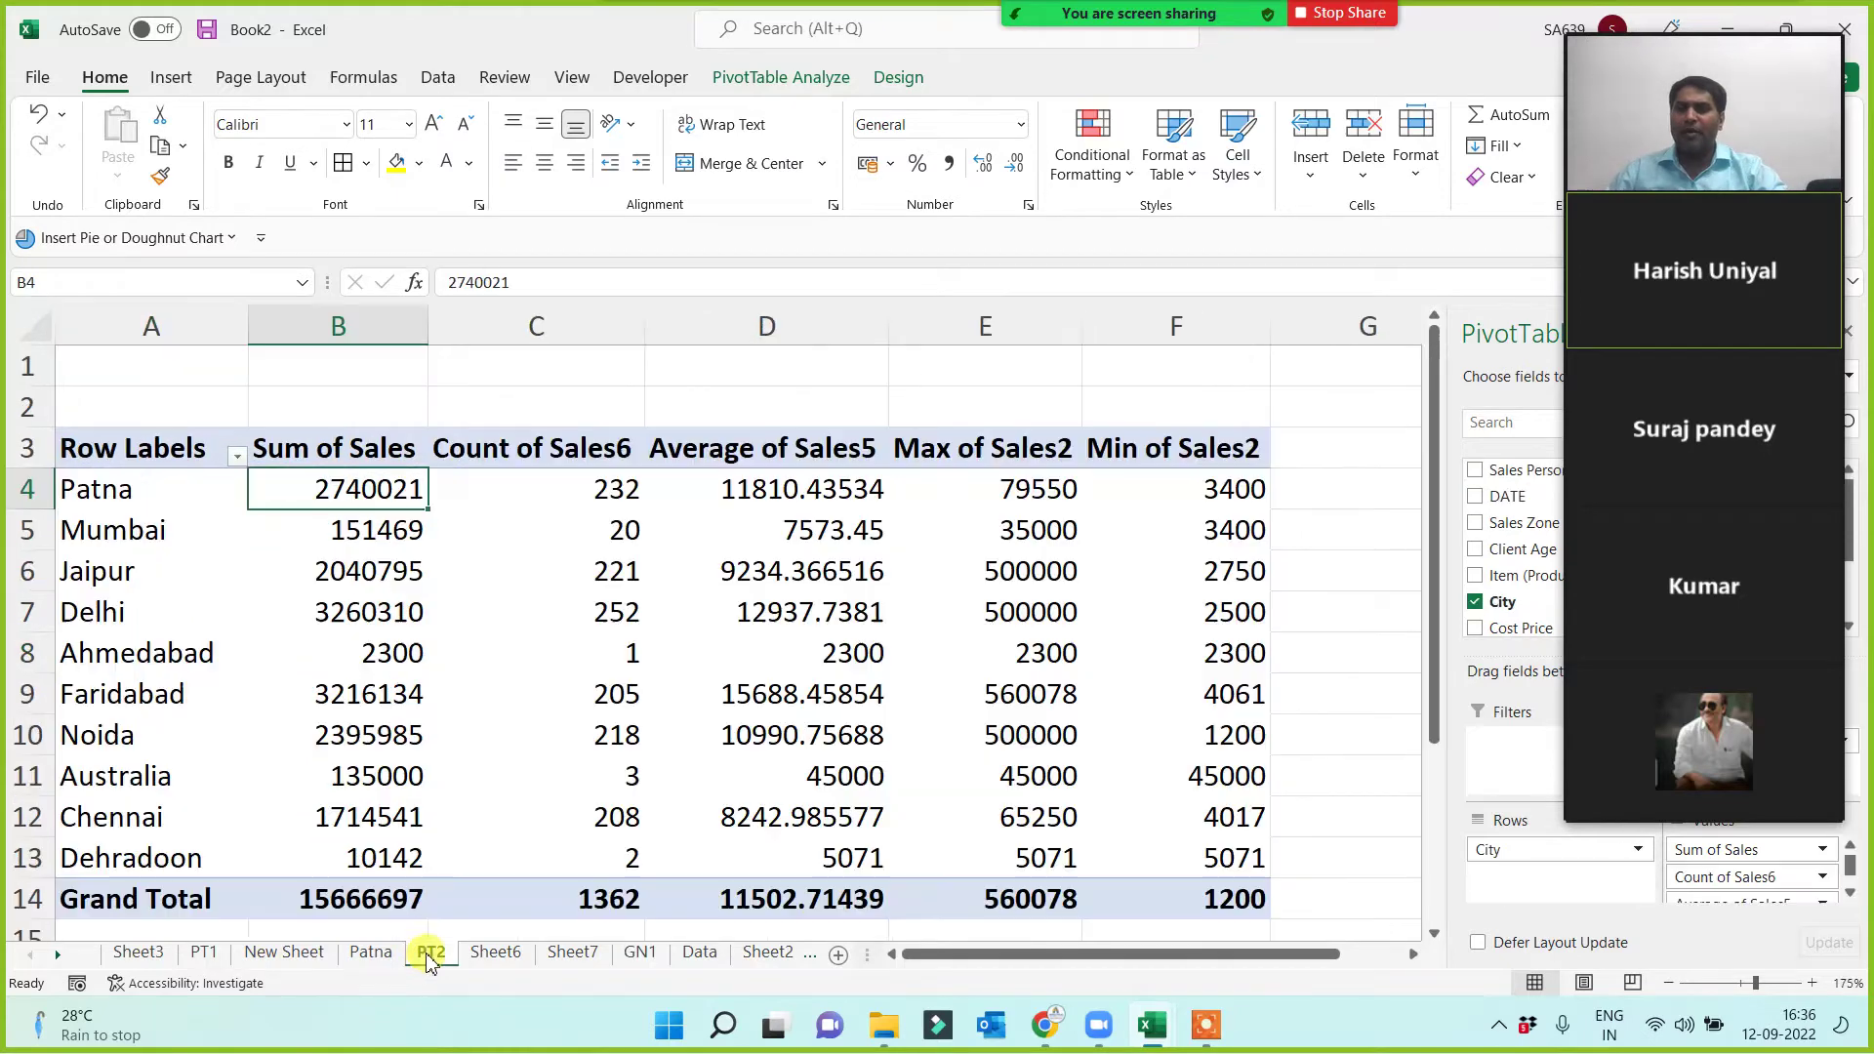
{"action": "left_click", "coordinate": [386, 957]}
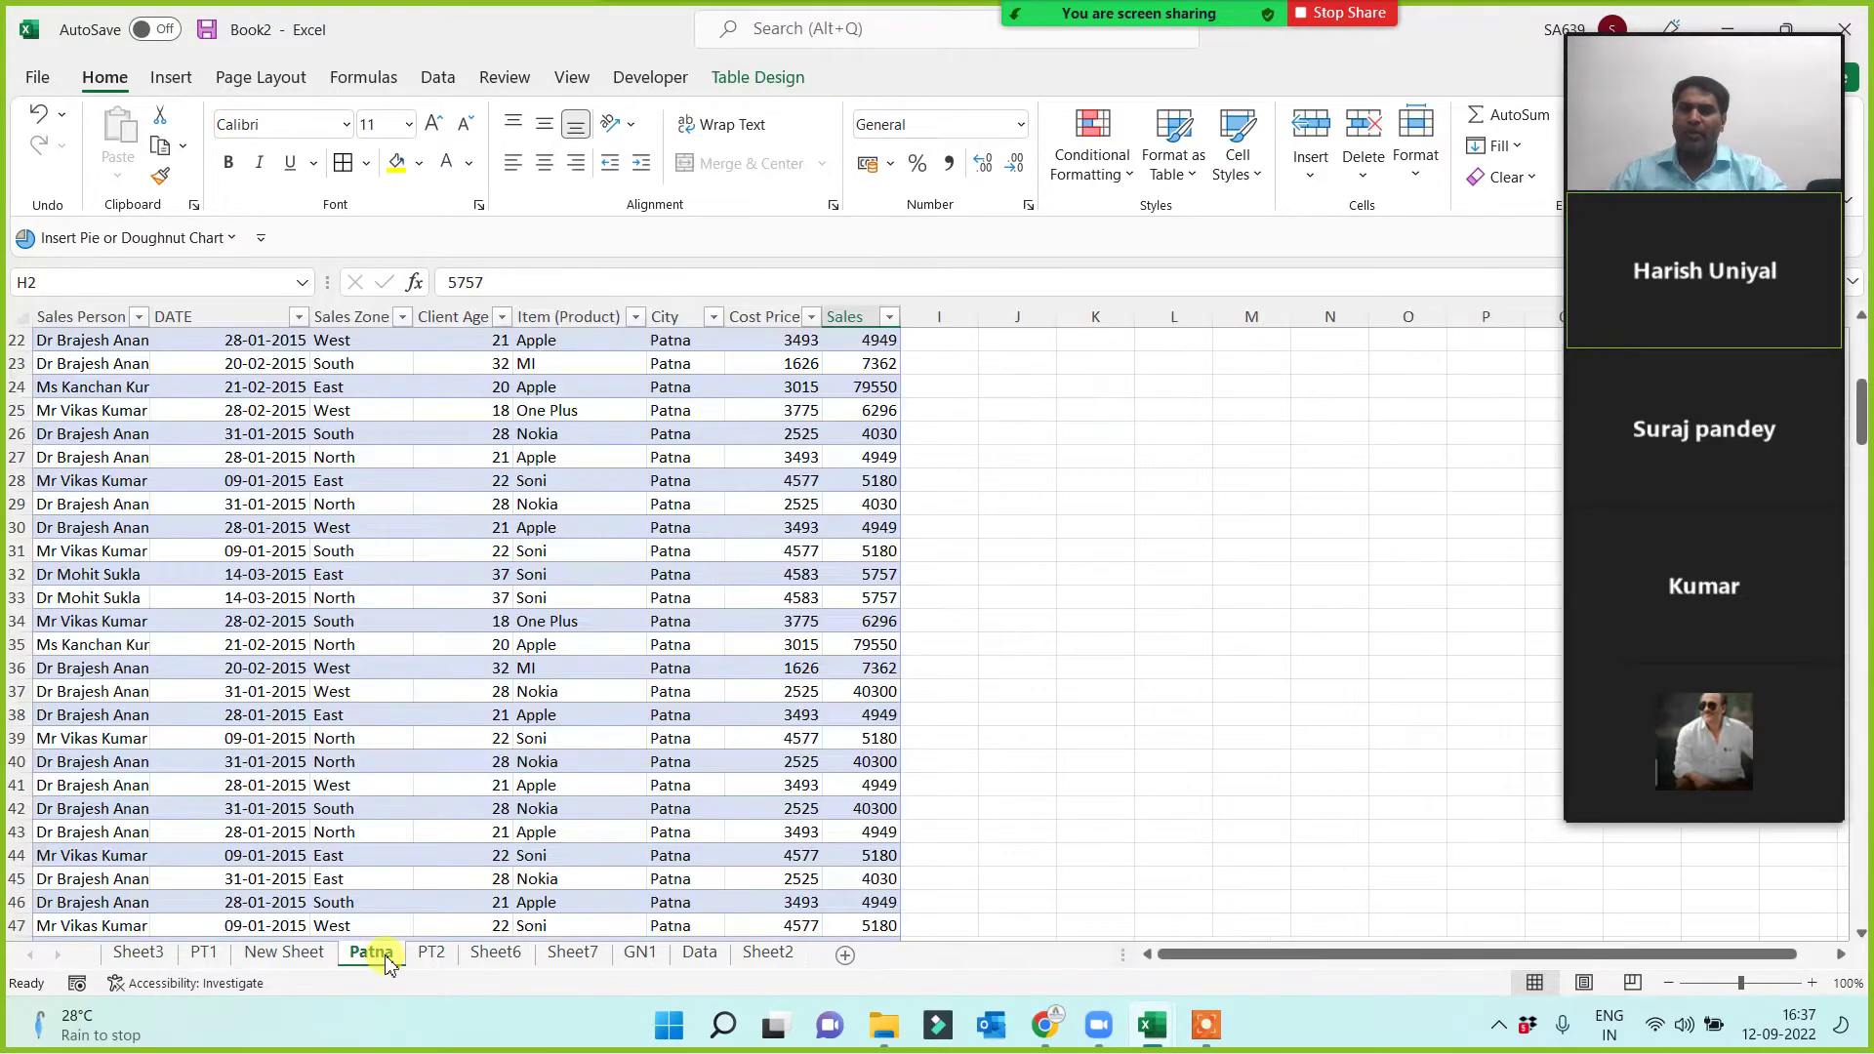
{"action": "left_click", "coordinate": [438, 962]}
{"action": "left_click", "coordinate": [495, 955]}
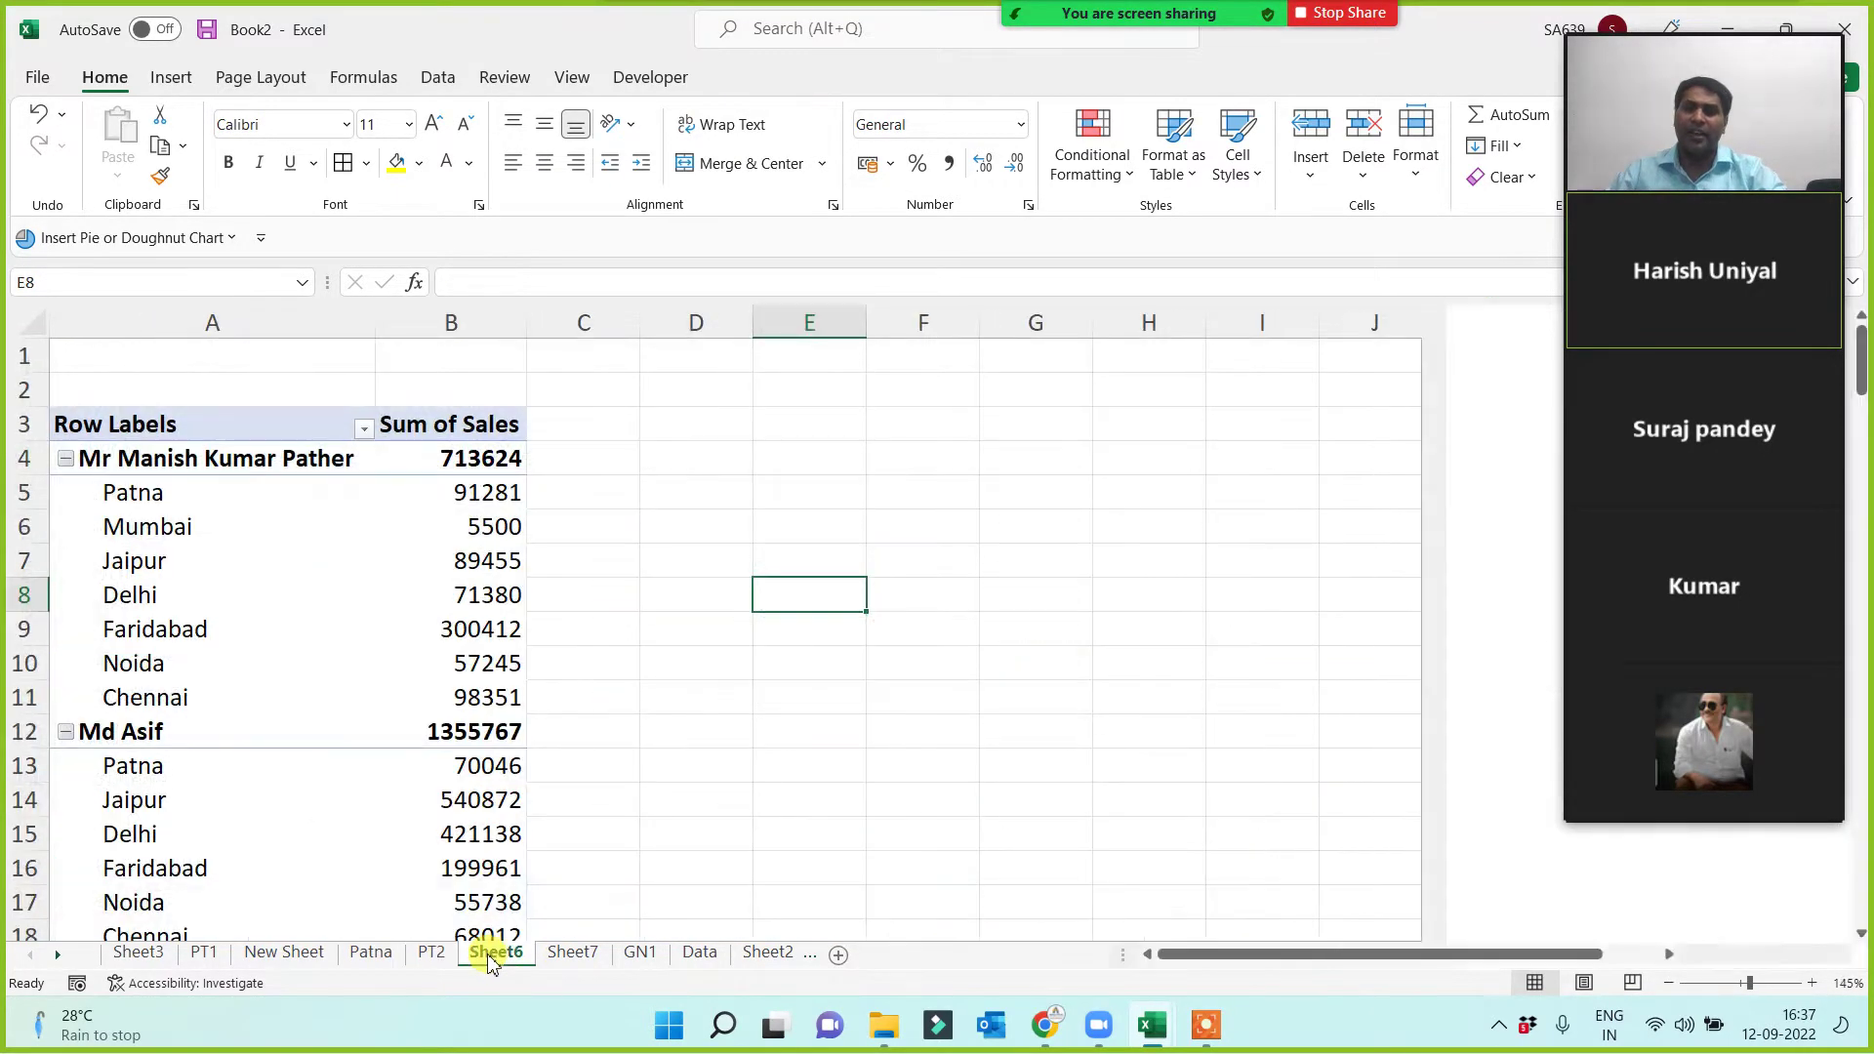
{"action": "left_click", "coordinate": [639, 954]}
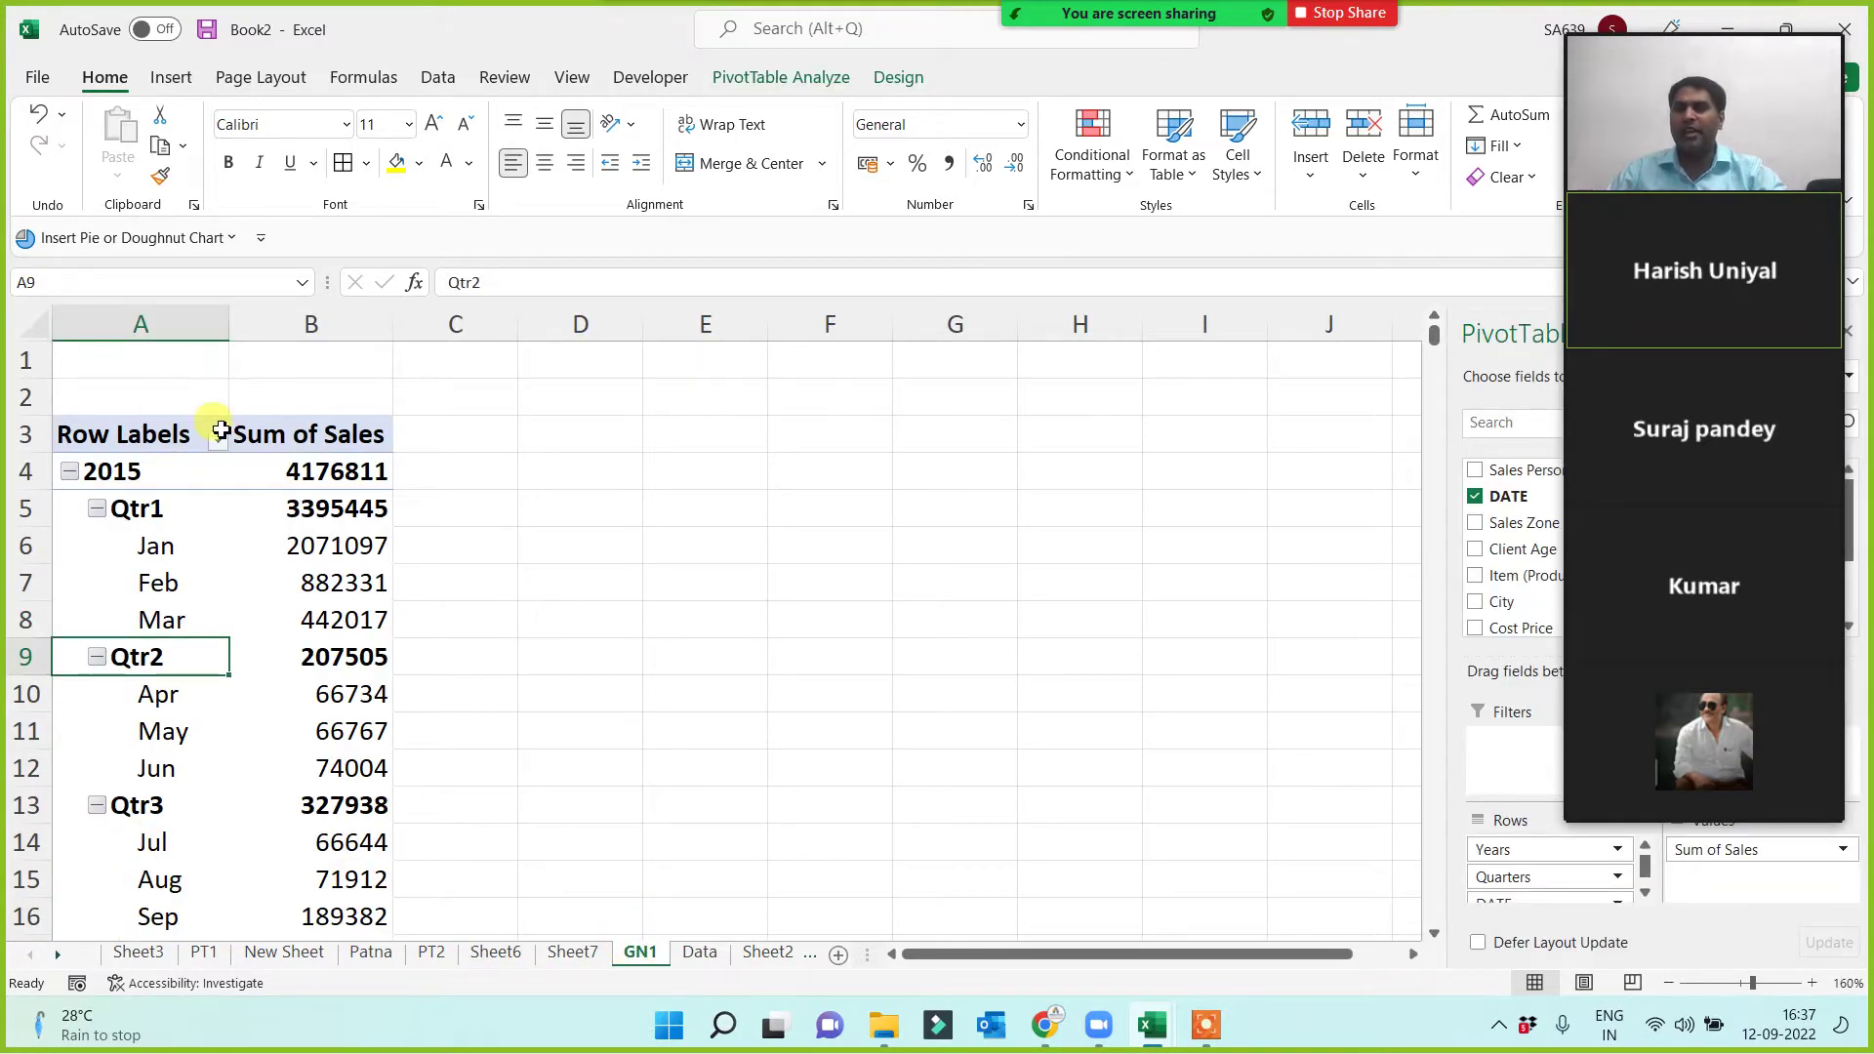
{"action": "left_click_drag", "start_coordinate": [119, 324], "coordinate": [313, 324]}
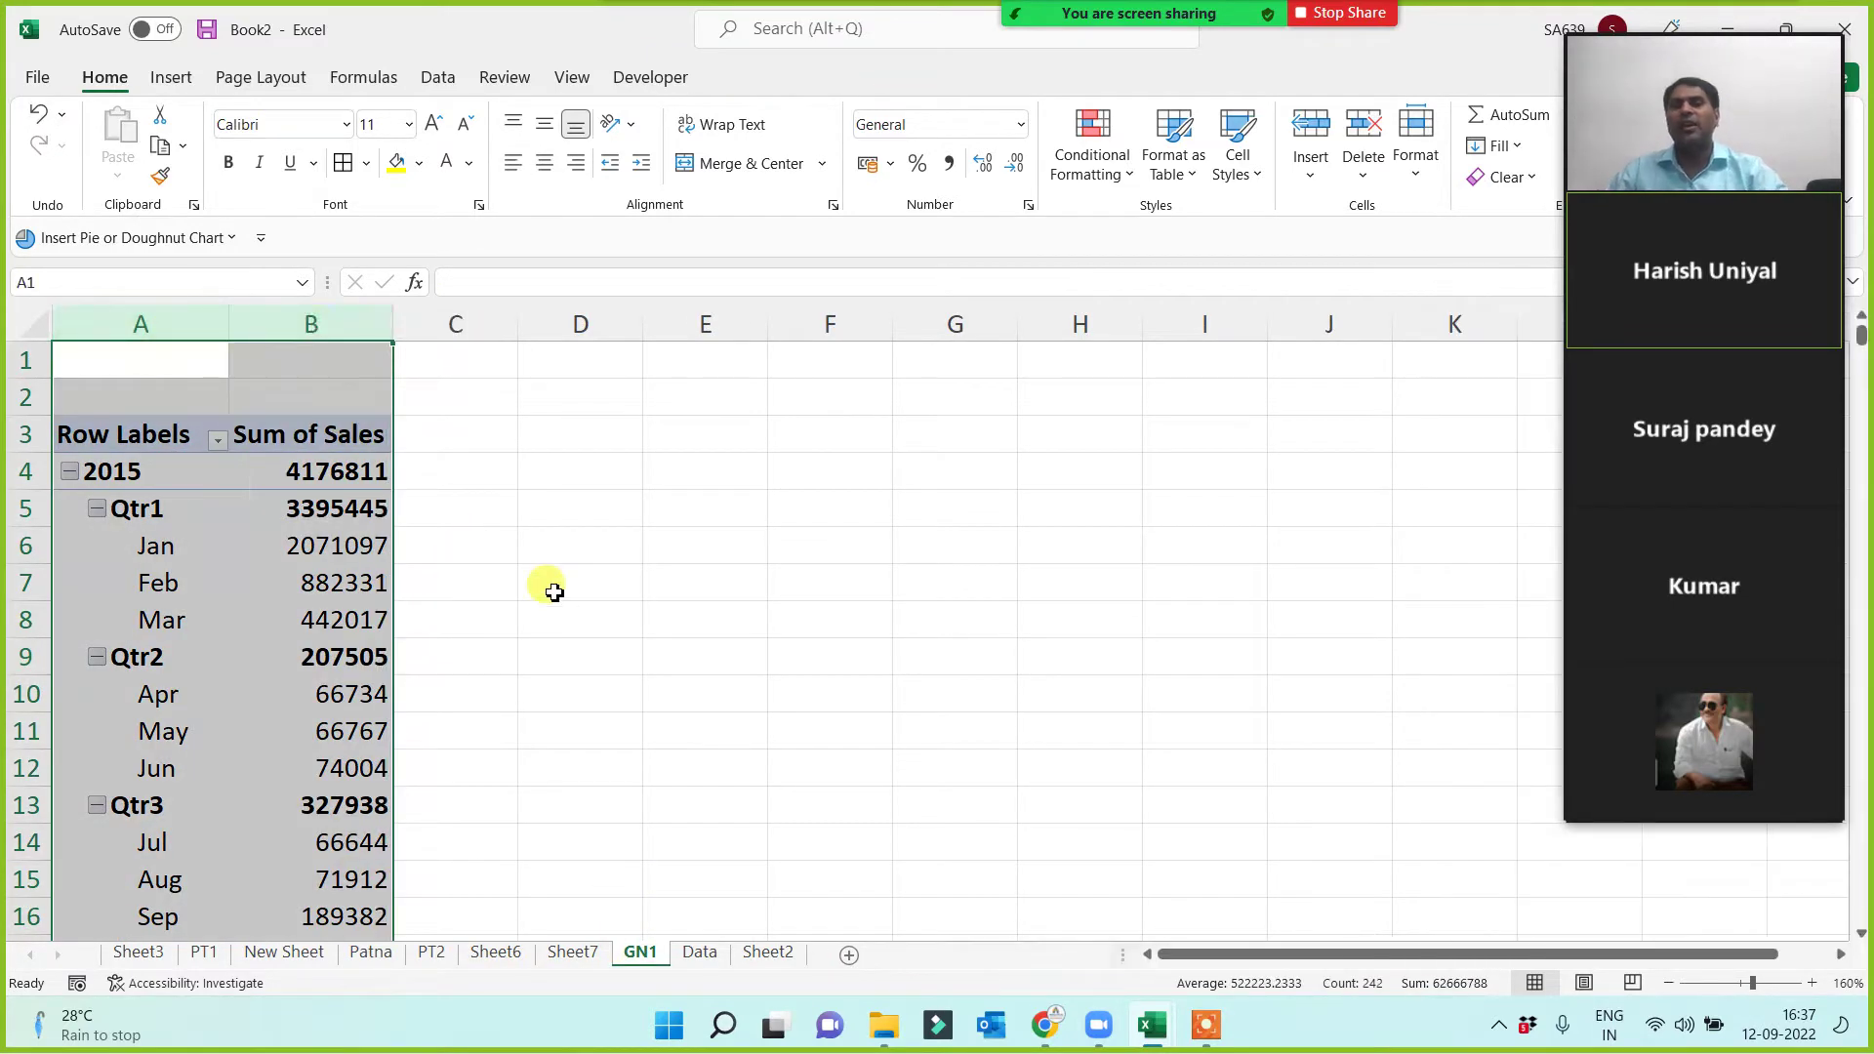
Examine how the years, quarters and months are stacked together in column A of the GN1 report.
{"action": "left_click", "coordinate": [195, 324]}
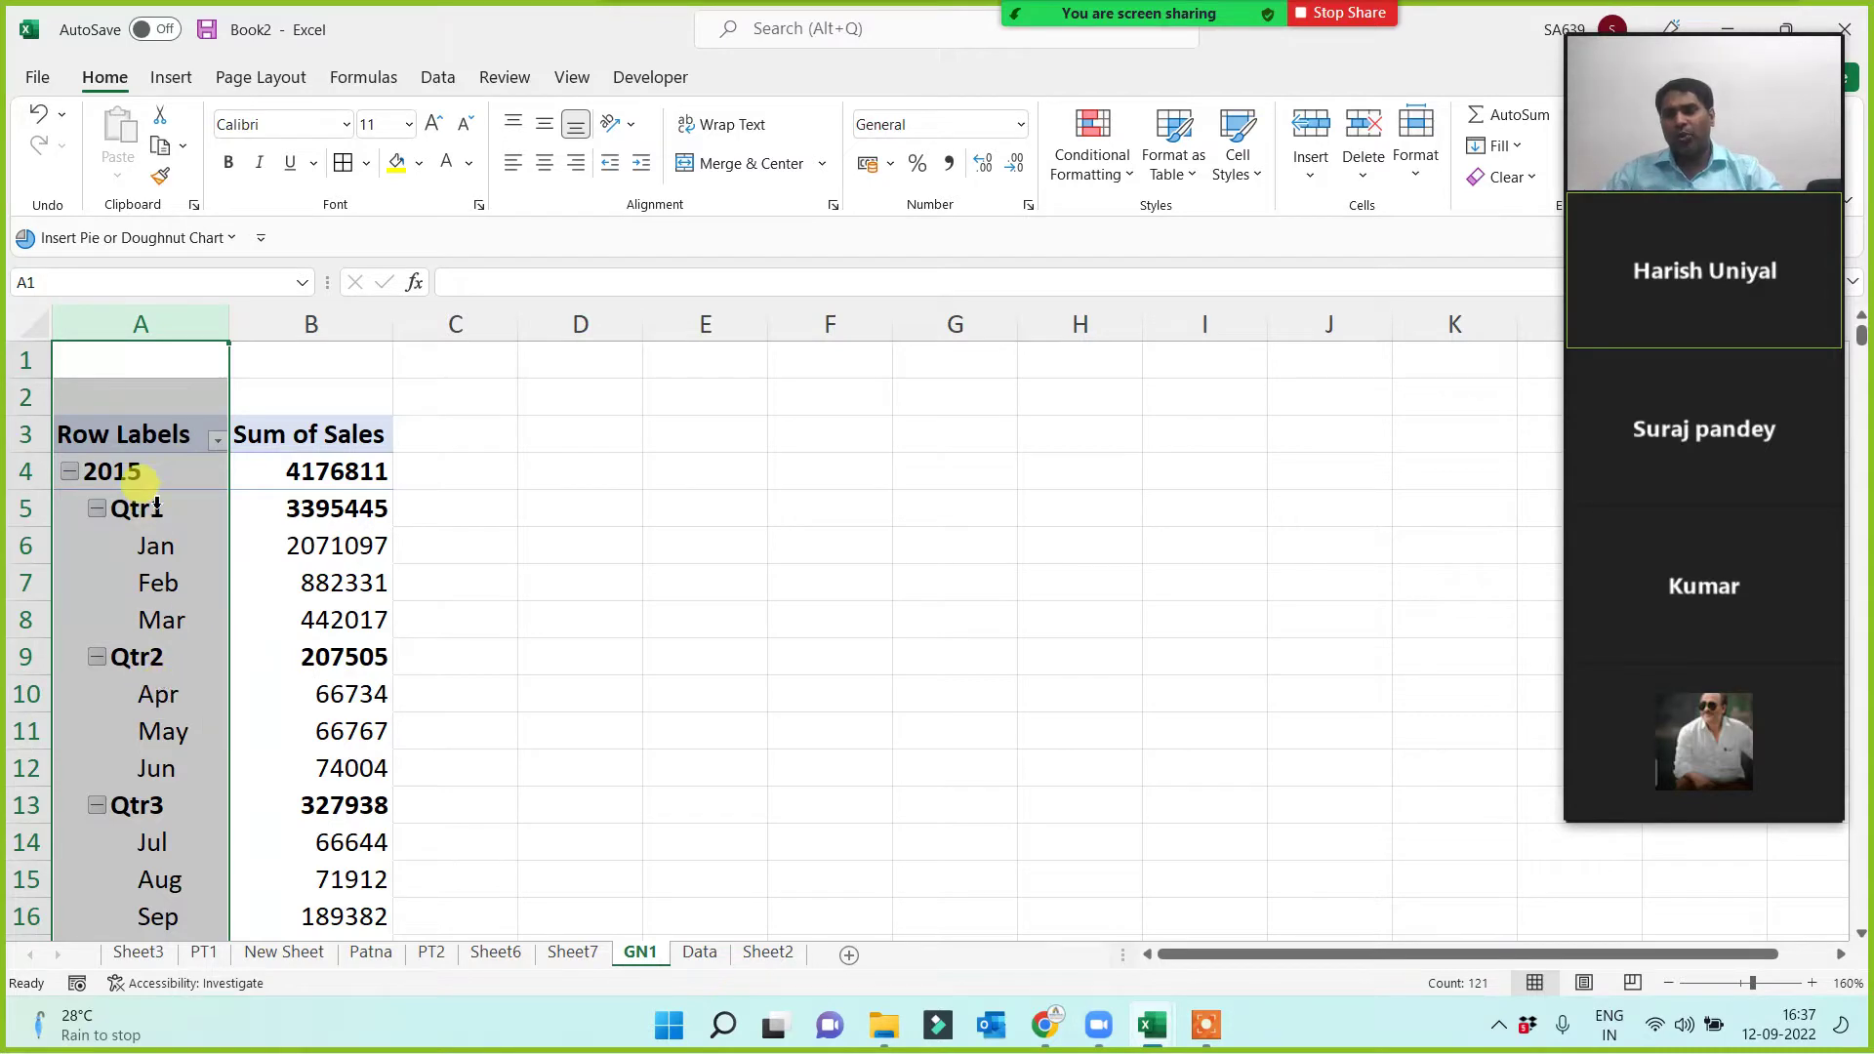
{"action": "scroll", "coordinate": [154, 781], "scroll_direction": "down", "scroll_amount": 3}
{"action": "scroll", "coordinate": [150, 783], "scroll_direction": "down", "scroll_amount": 7}
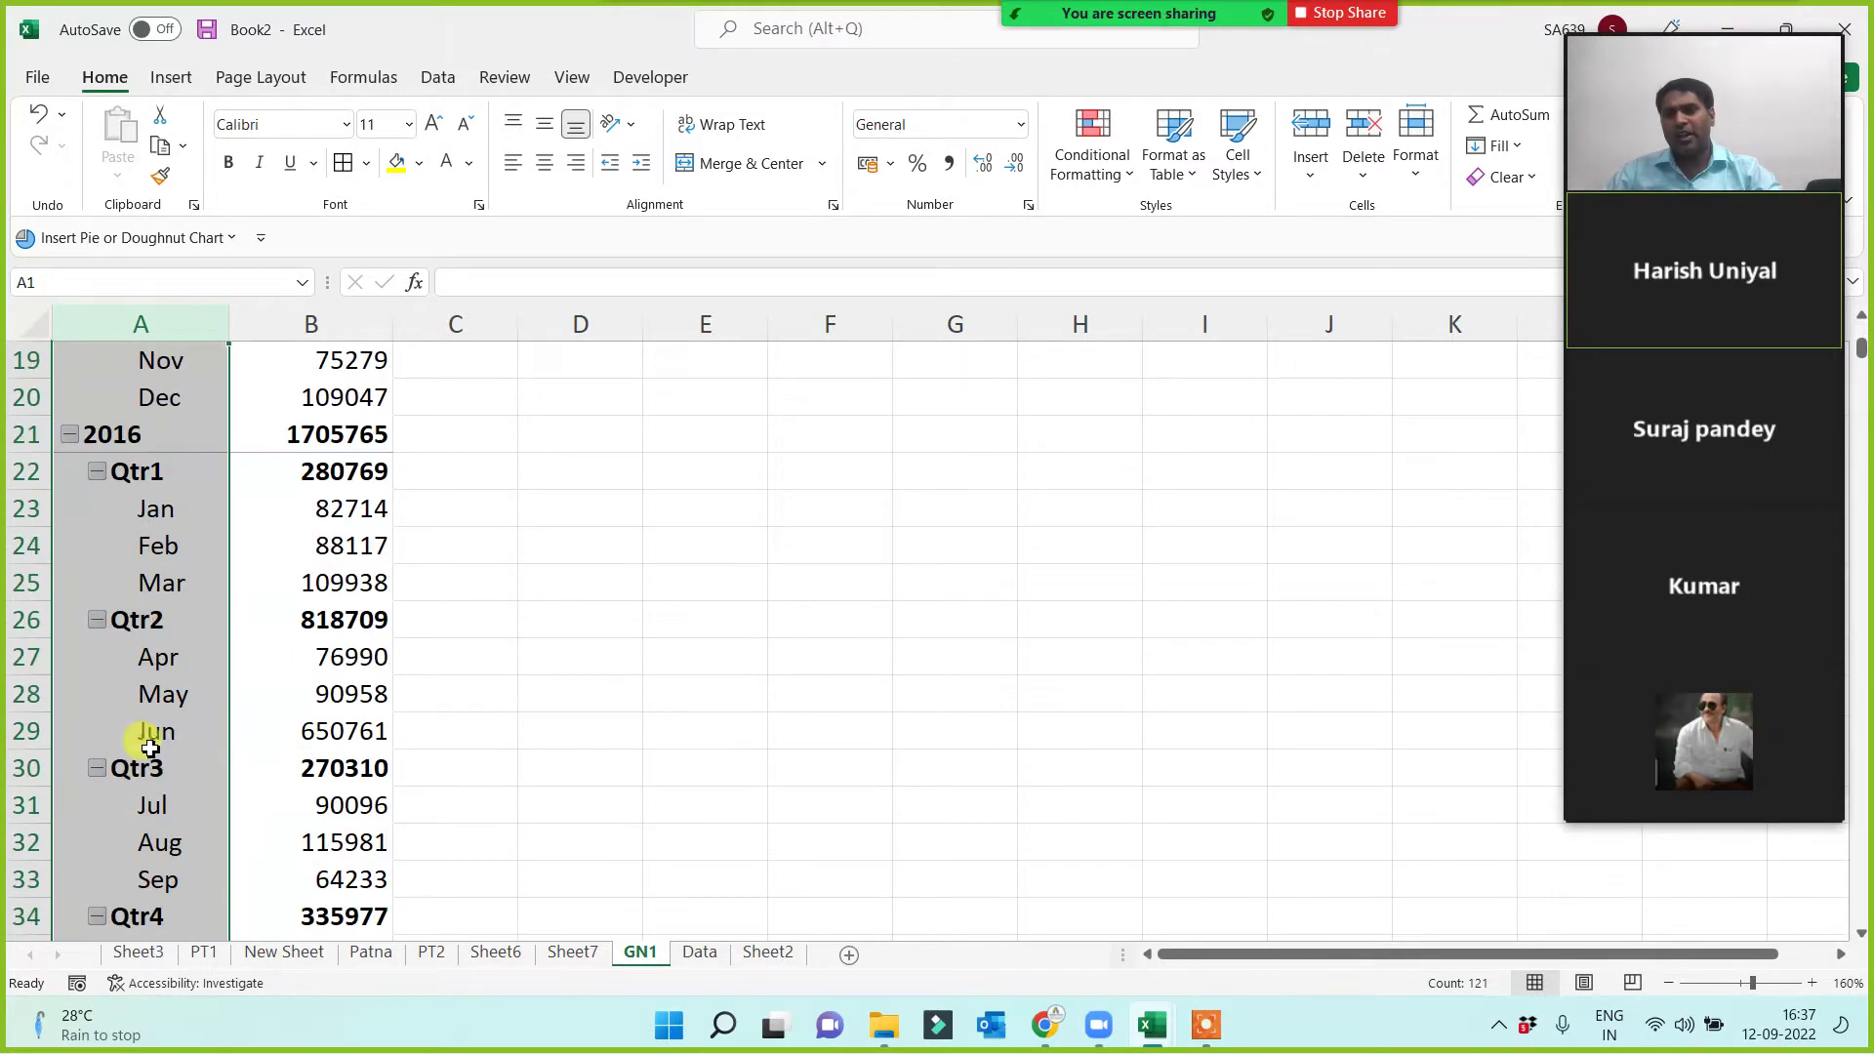
{"action": "scroll", "coordinate": [146, 783], "scroll_direction": "up", "scroll_amount": 4}
{"action": "scroll", "coordinate": [134, 408], "scroll_direction": "up", "scroll_amount": 6}
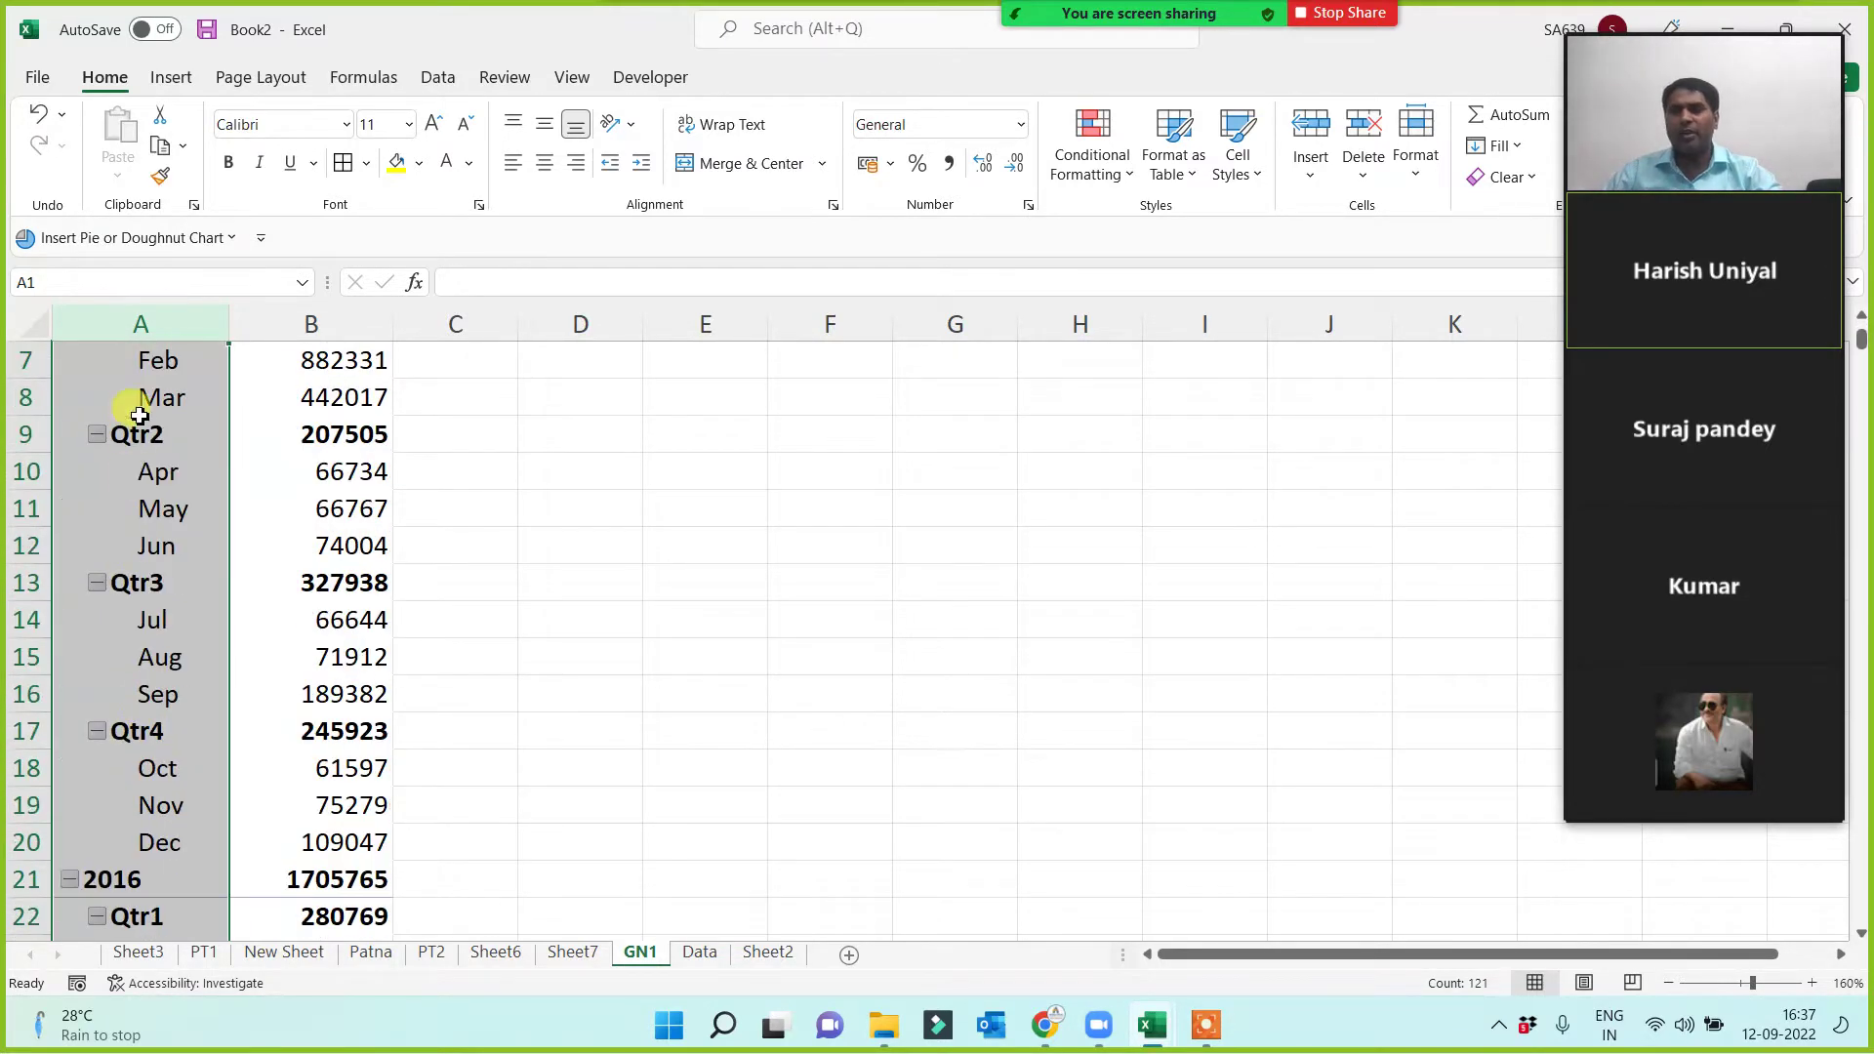
{"action": "left_click", "coordinate": [147, 324]}
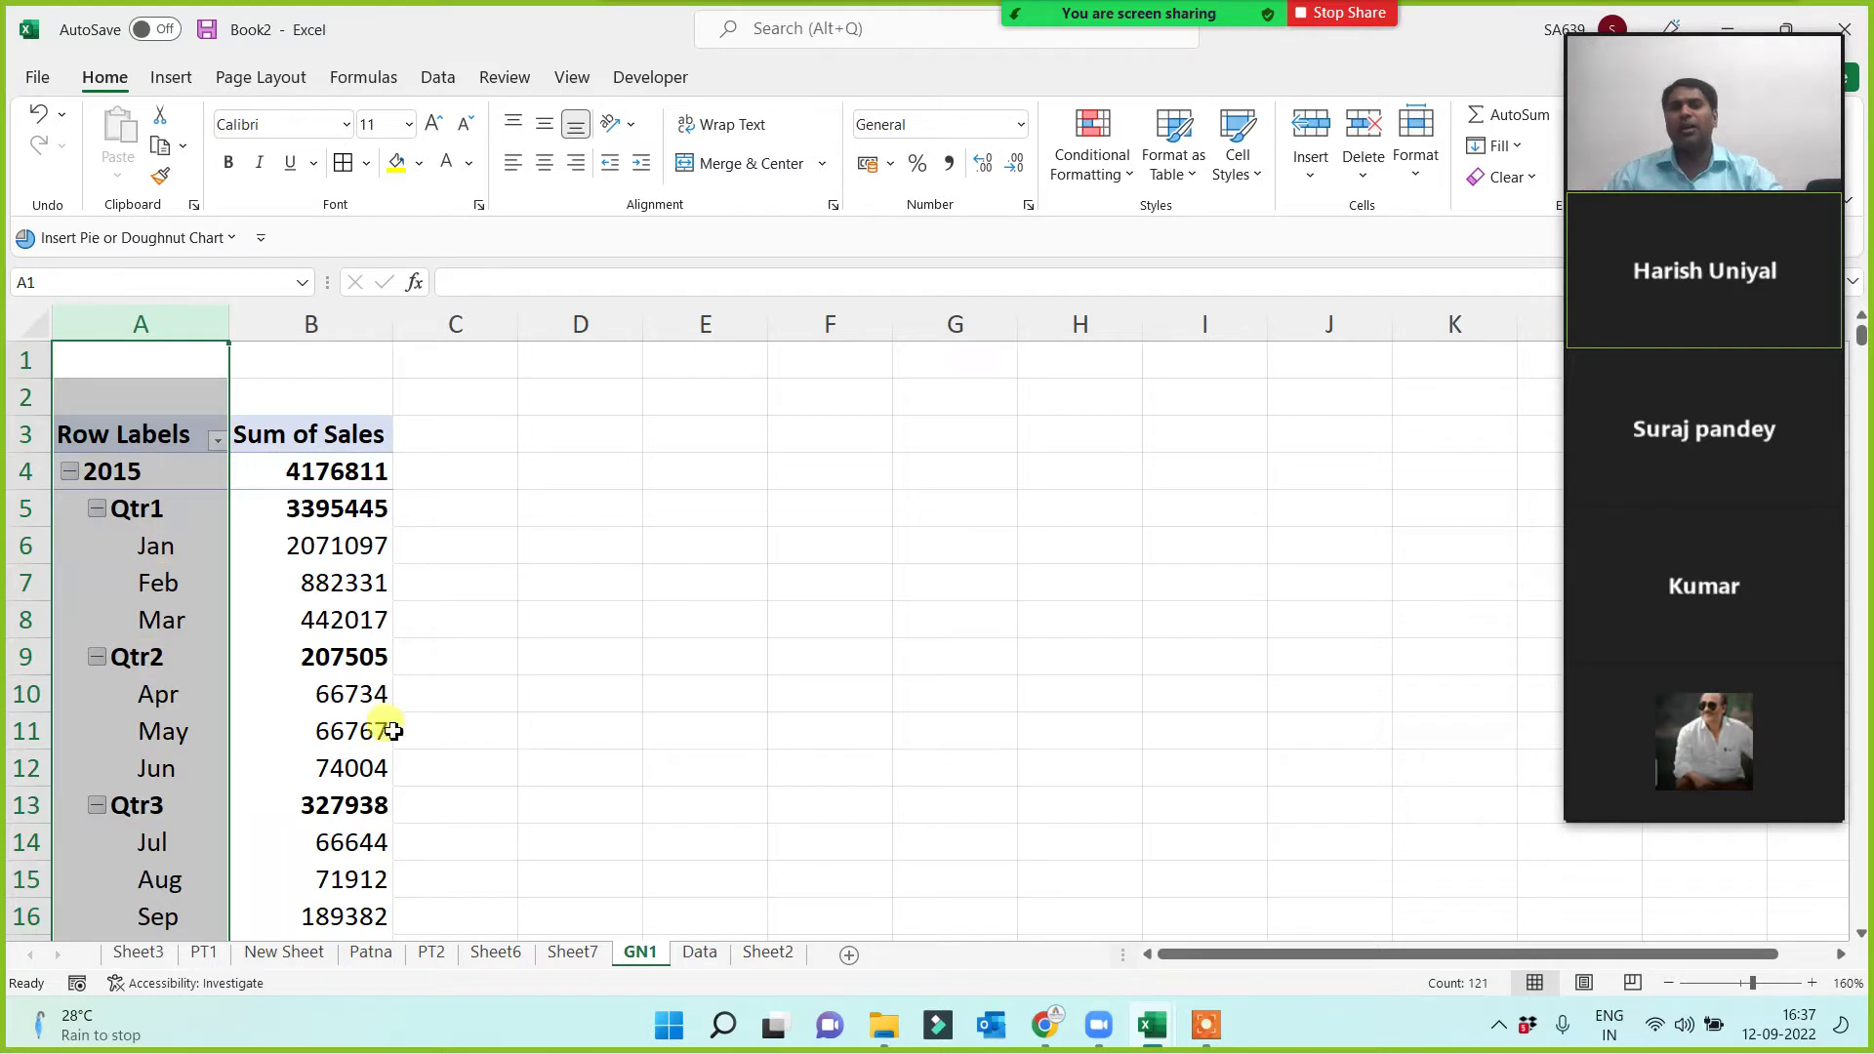
Enable the Classic PivotTable layout in the display options of the GN1 PivotTable.
{"action": "left_click", "coordinate": [174, 510]}
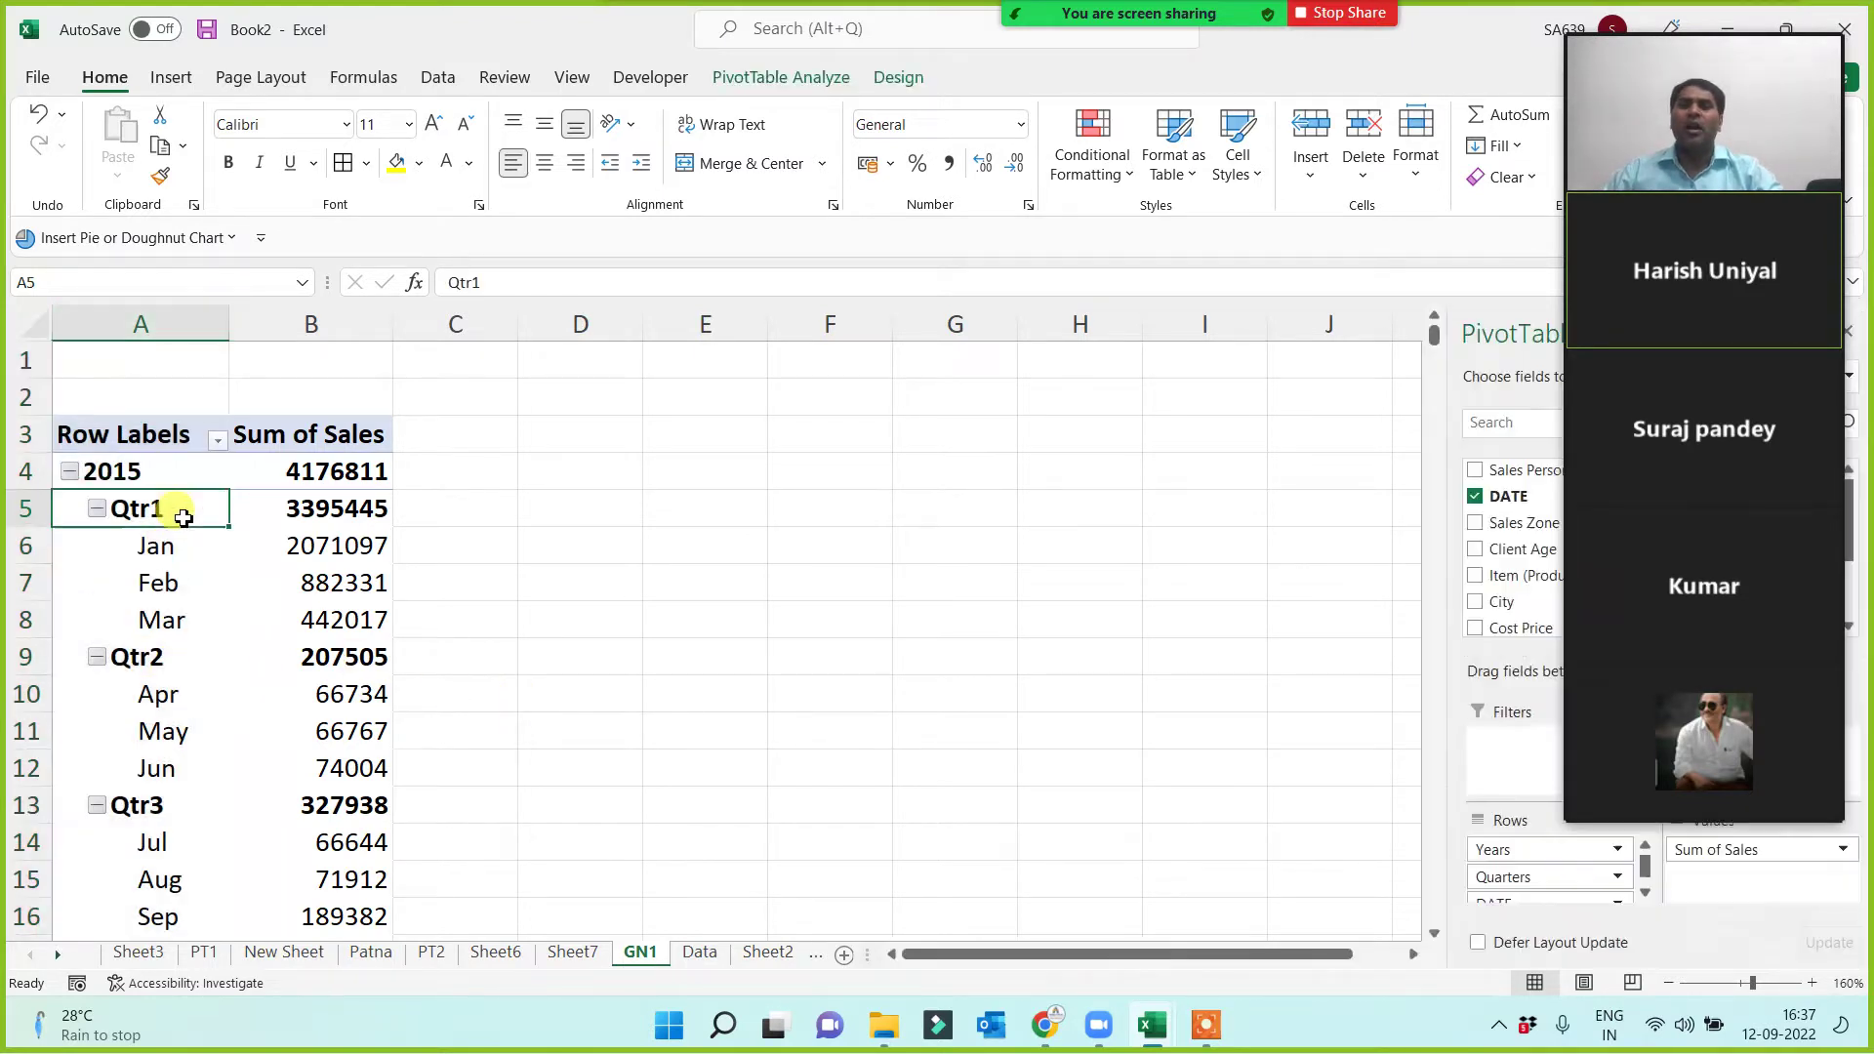
{"action": "right_click", "coordinate": [215, 514]}
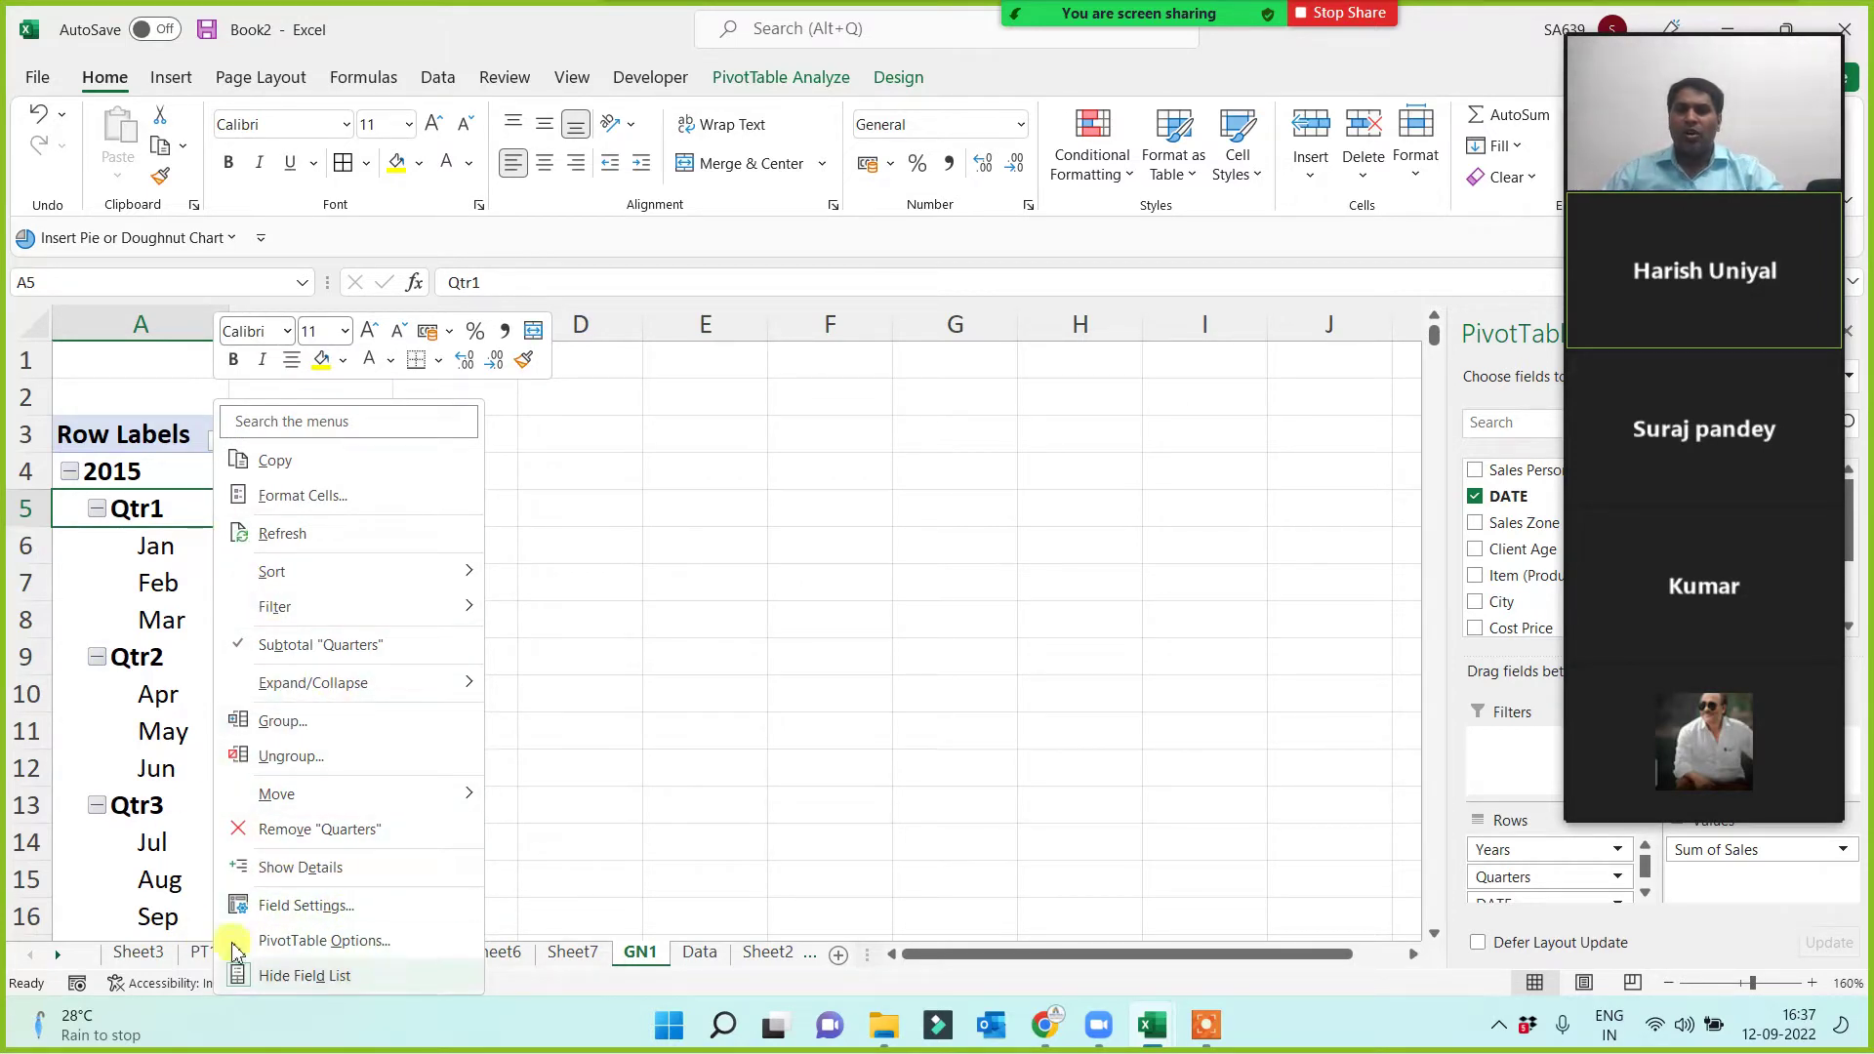
{"action": "left_click", "coordinate": [314, 942]}
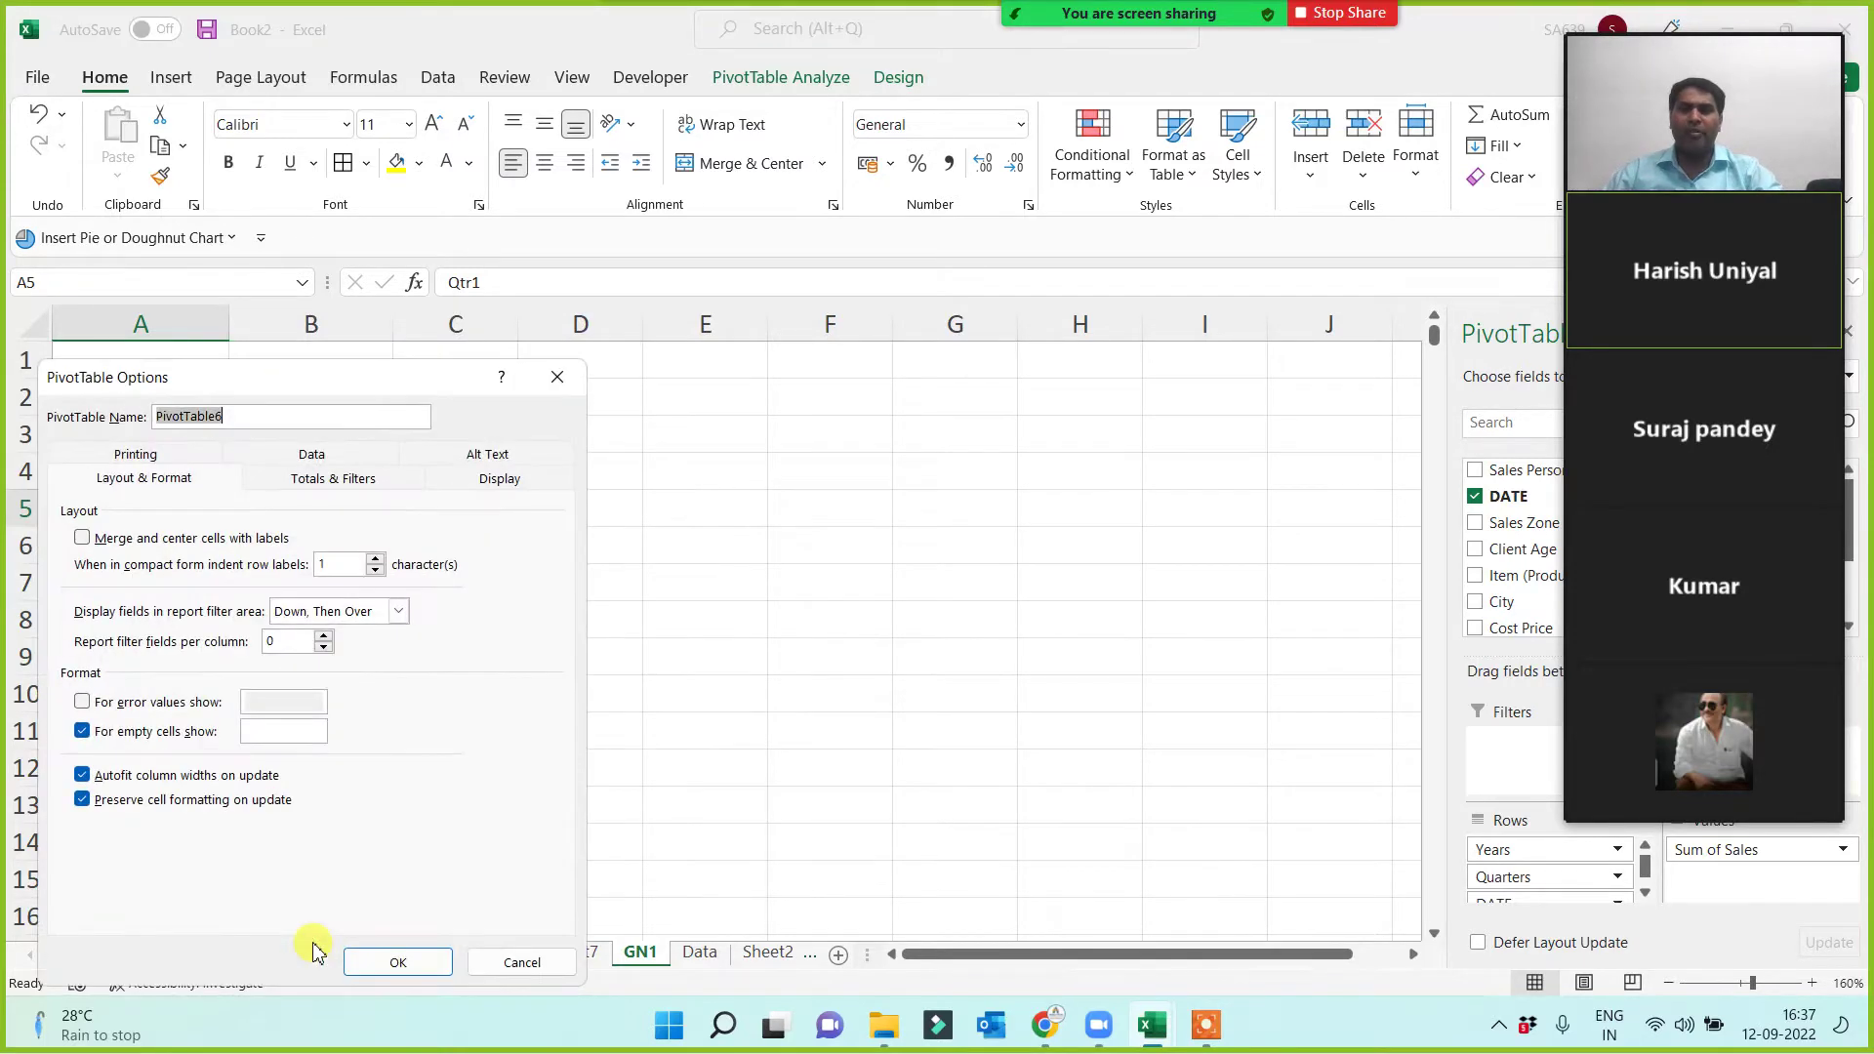
{"action": "left_click", "coordinate": [502, 481]}
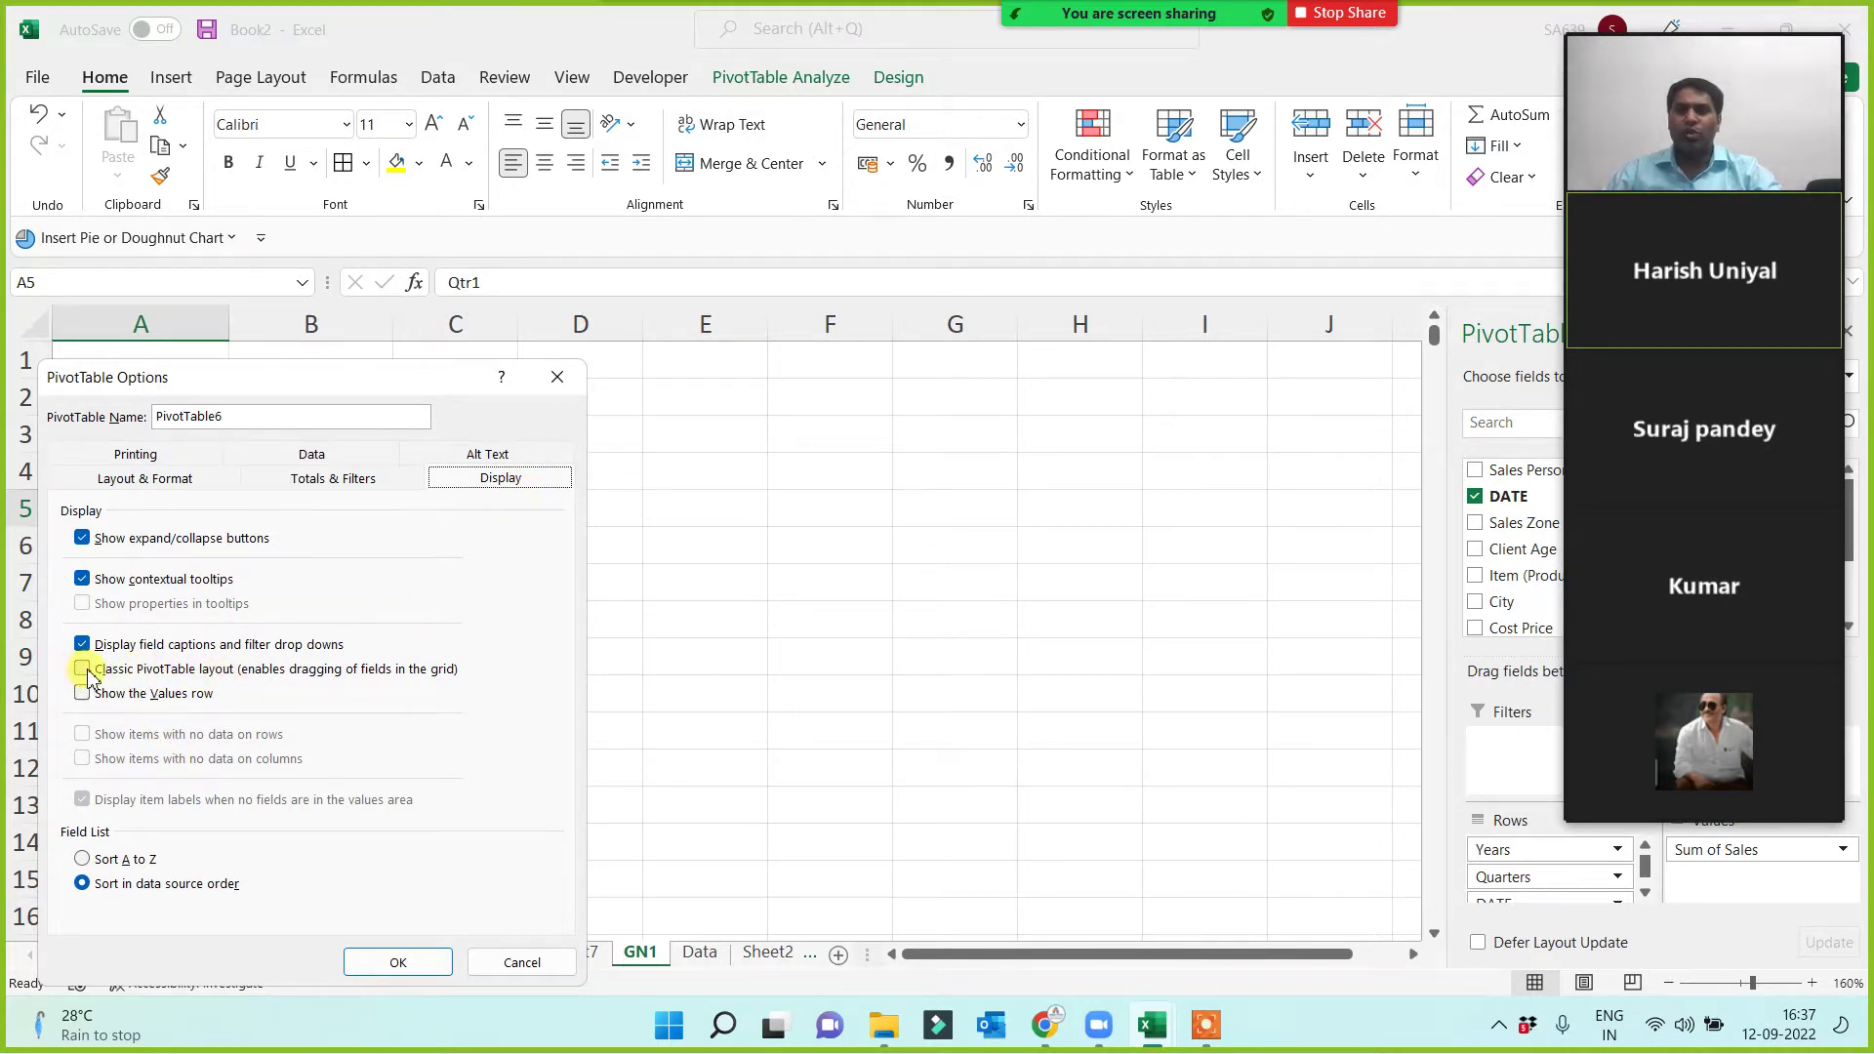
{"action": "left_click", "coordinate": [83, 671]}
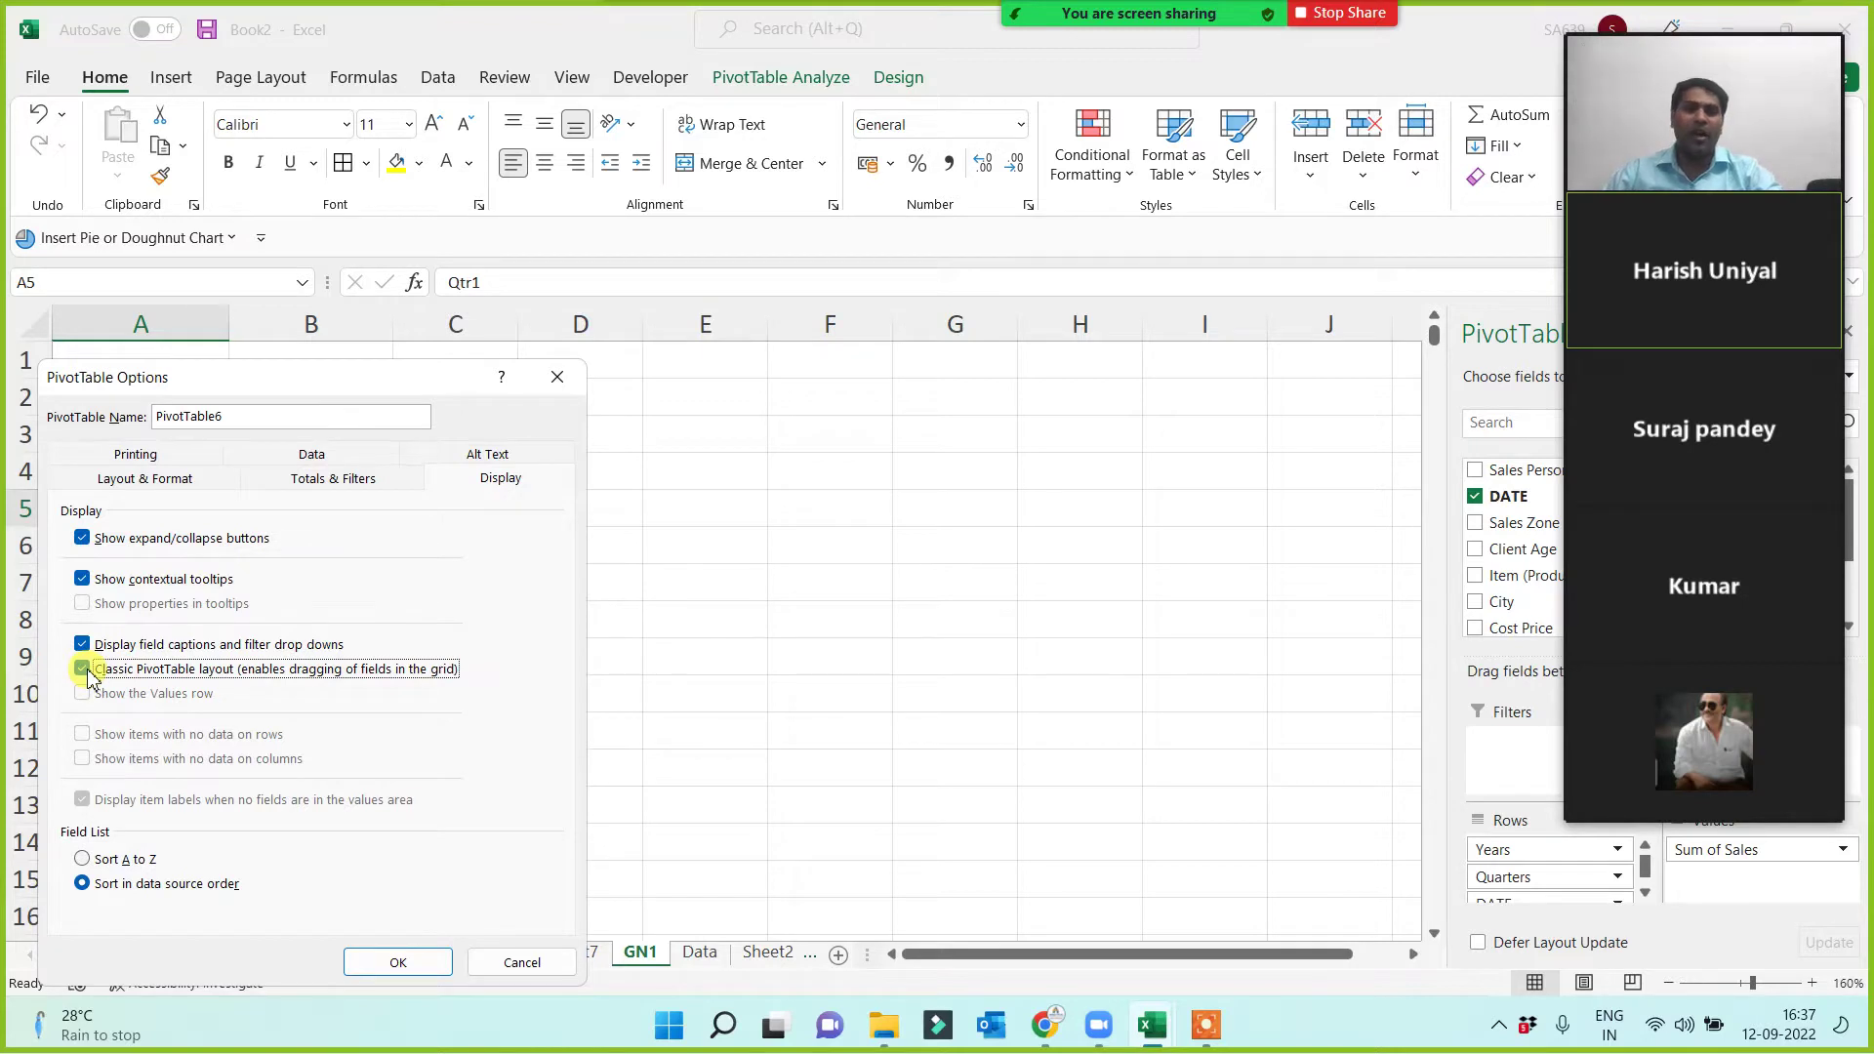
{"action": "left_click", "coordinate": [395, 964]}
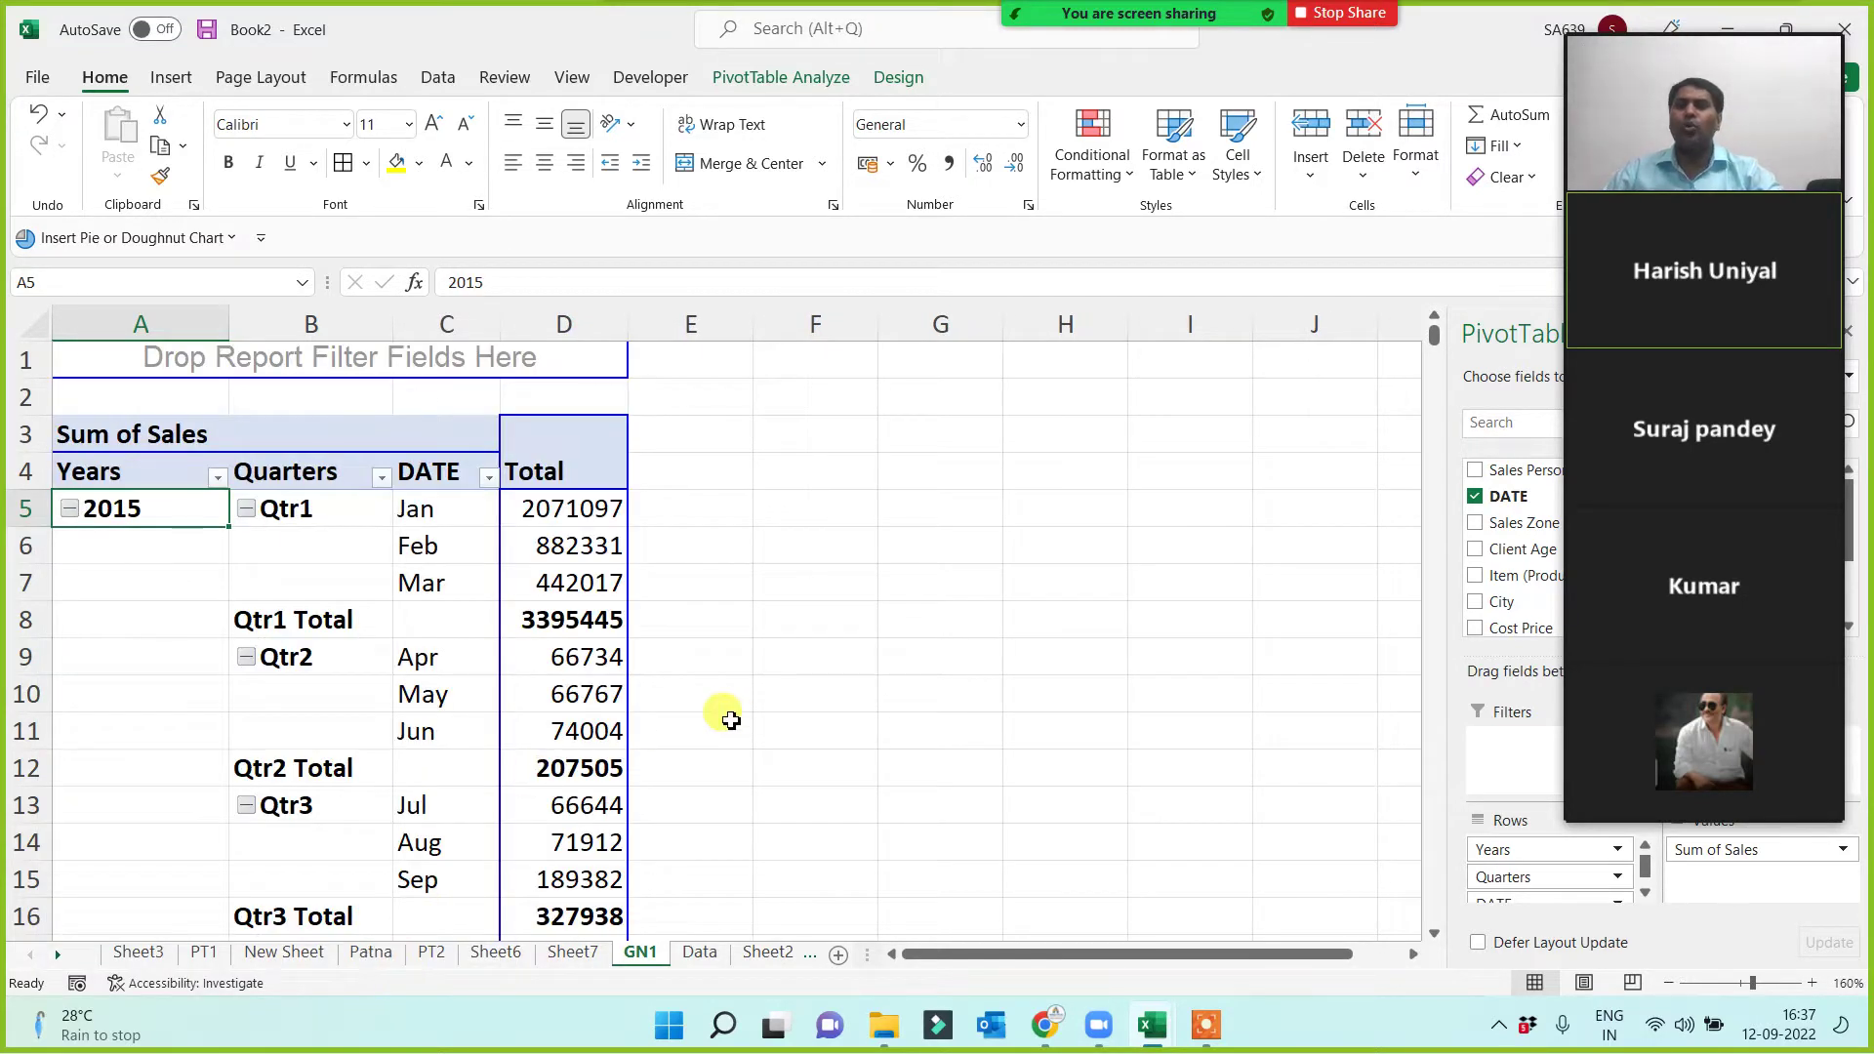
Examine the Years, Quarters, DATE and Total columns of the GN1 report in the classic layout.
{"action": "scroll", "coordinate": [722, 717], "scroll_direction": "down", "scroll_amount": 4}
{"action": "scroll", "coordinate": [747, 728], "scroll_direction": "up", "scroll_amount": 4}
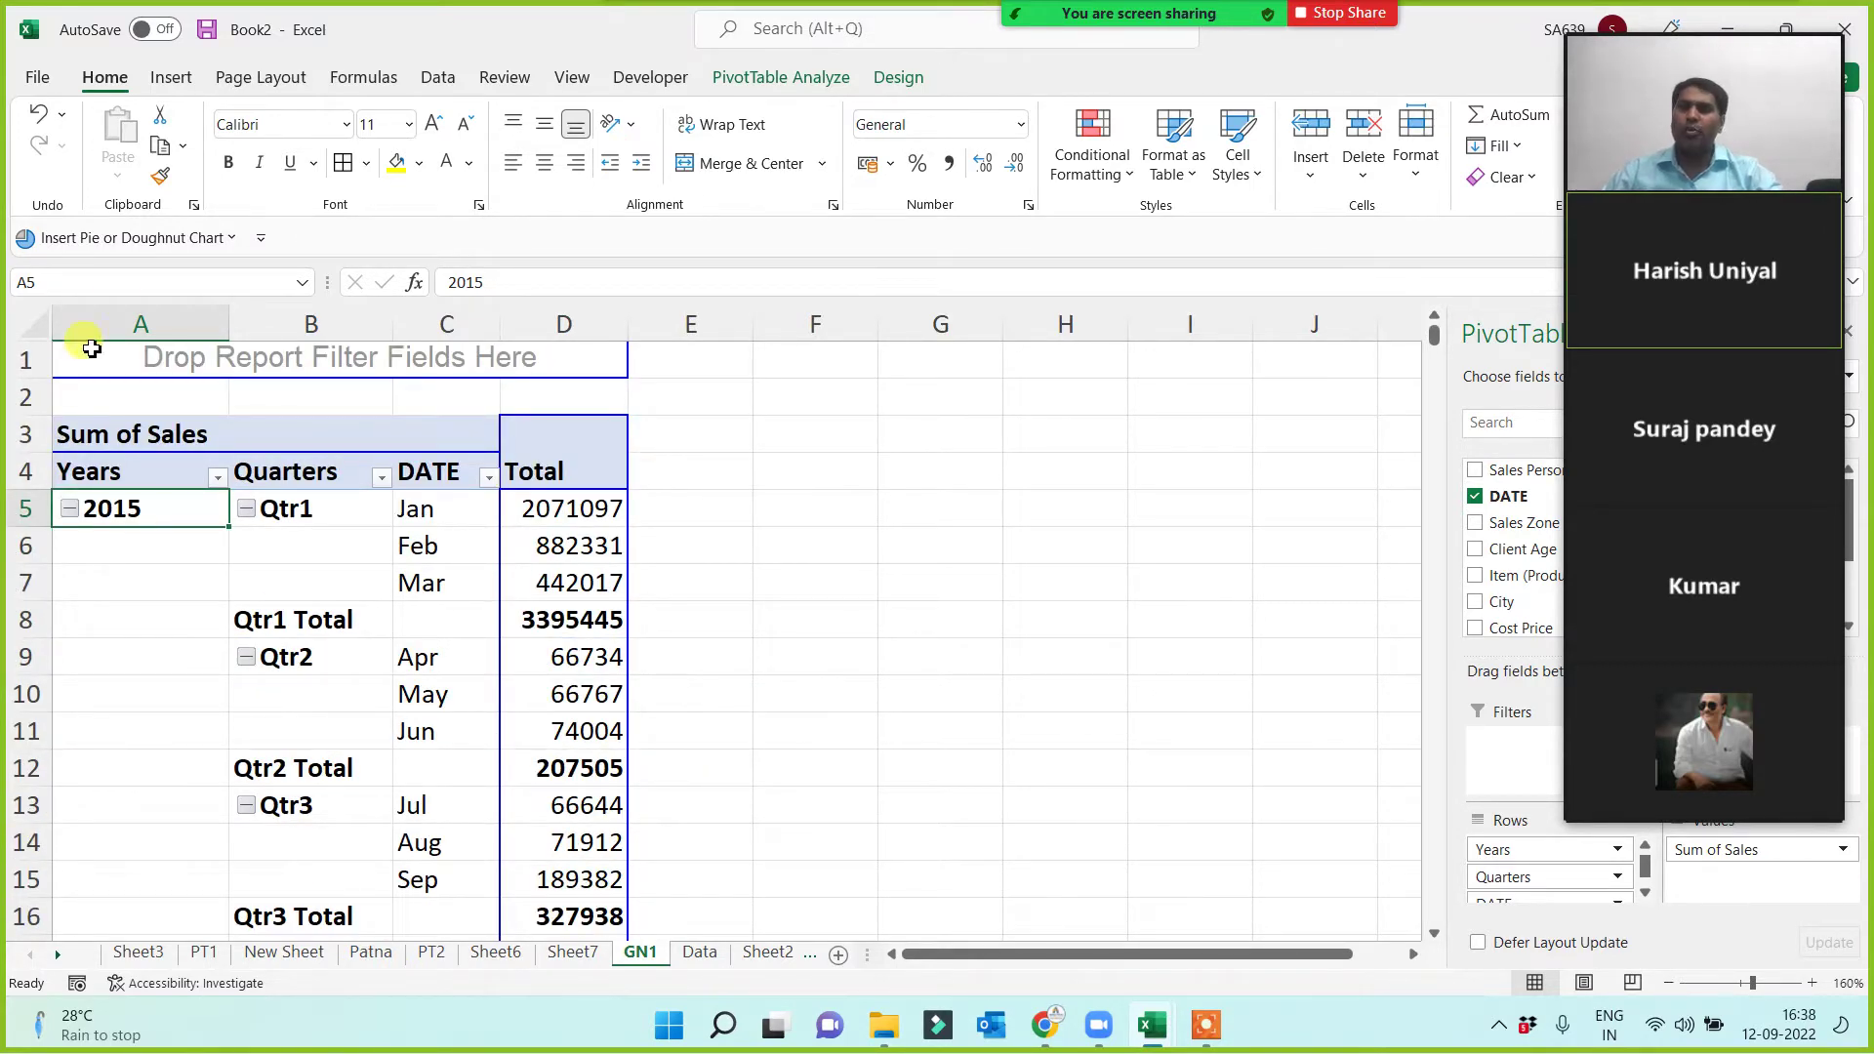
{"action": "left_click", "coordinate": [141, 324]}
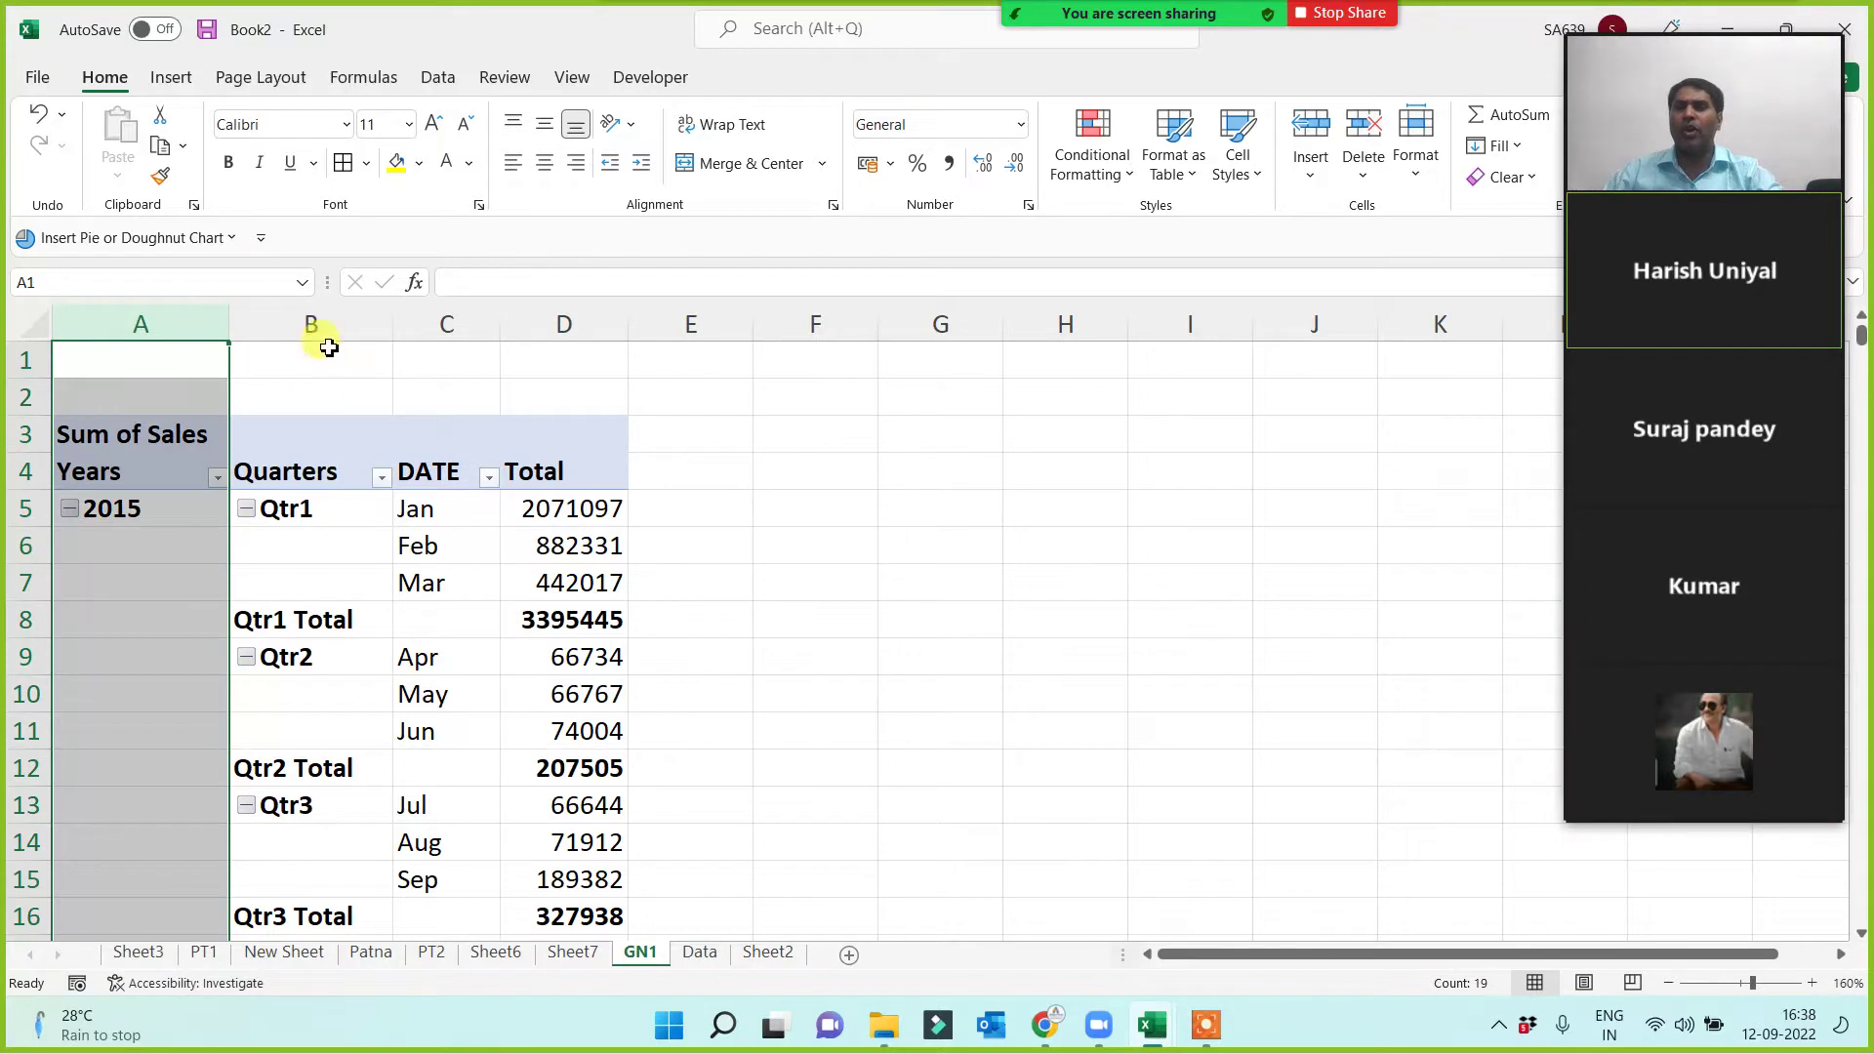
{"action": "left_click", "coordinate": [314, 325]}
{"action": "left_click", "coordinate": [452, 322]}
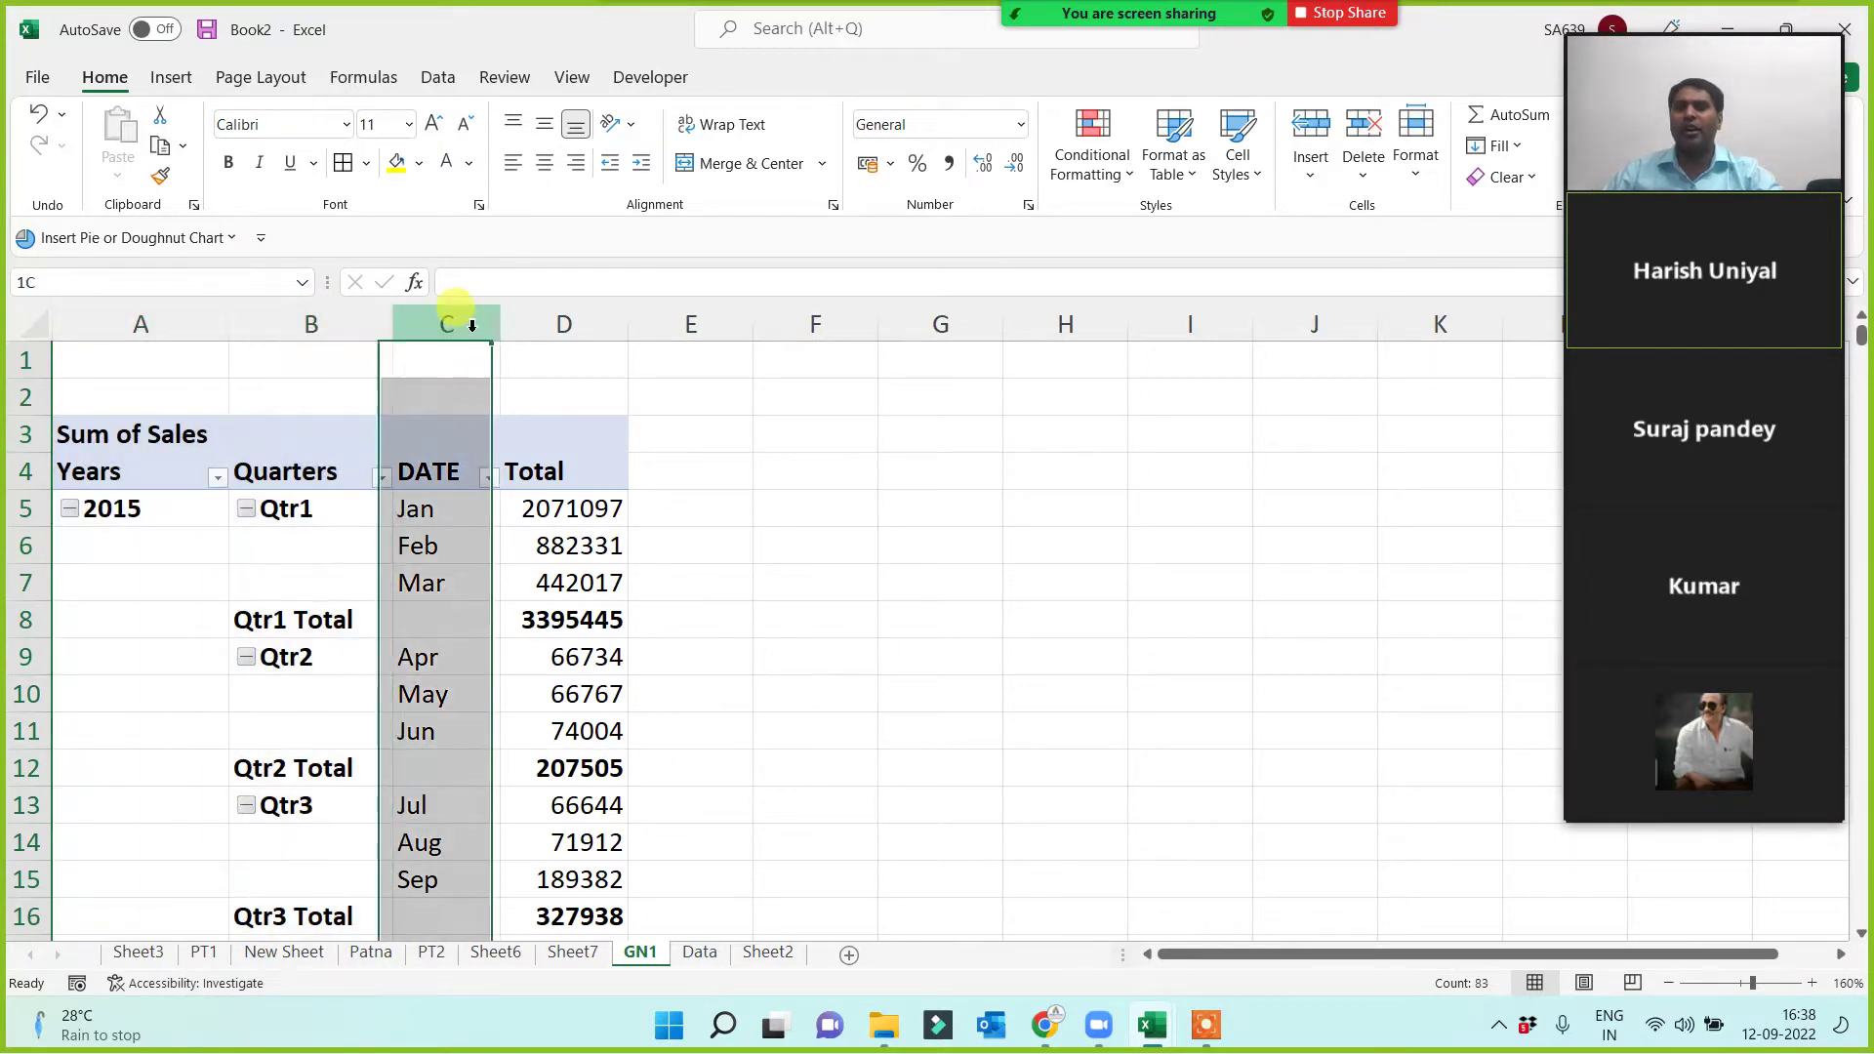
{"action": "left_click", "coordinate": [594, 326]}
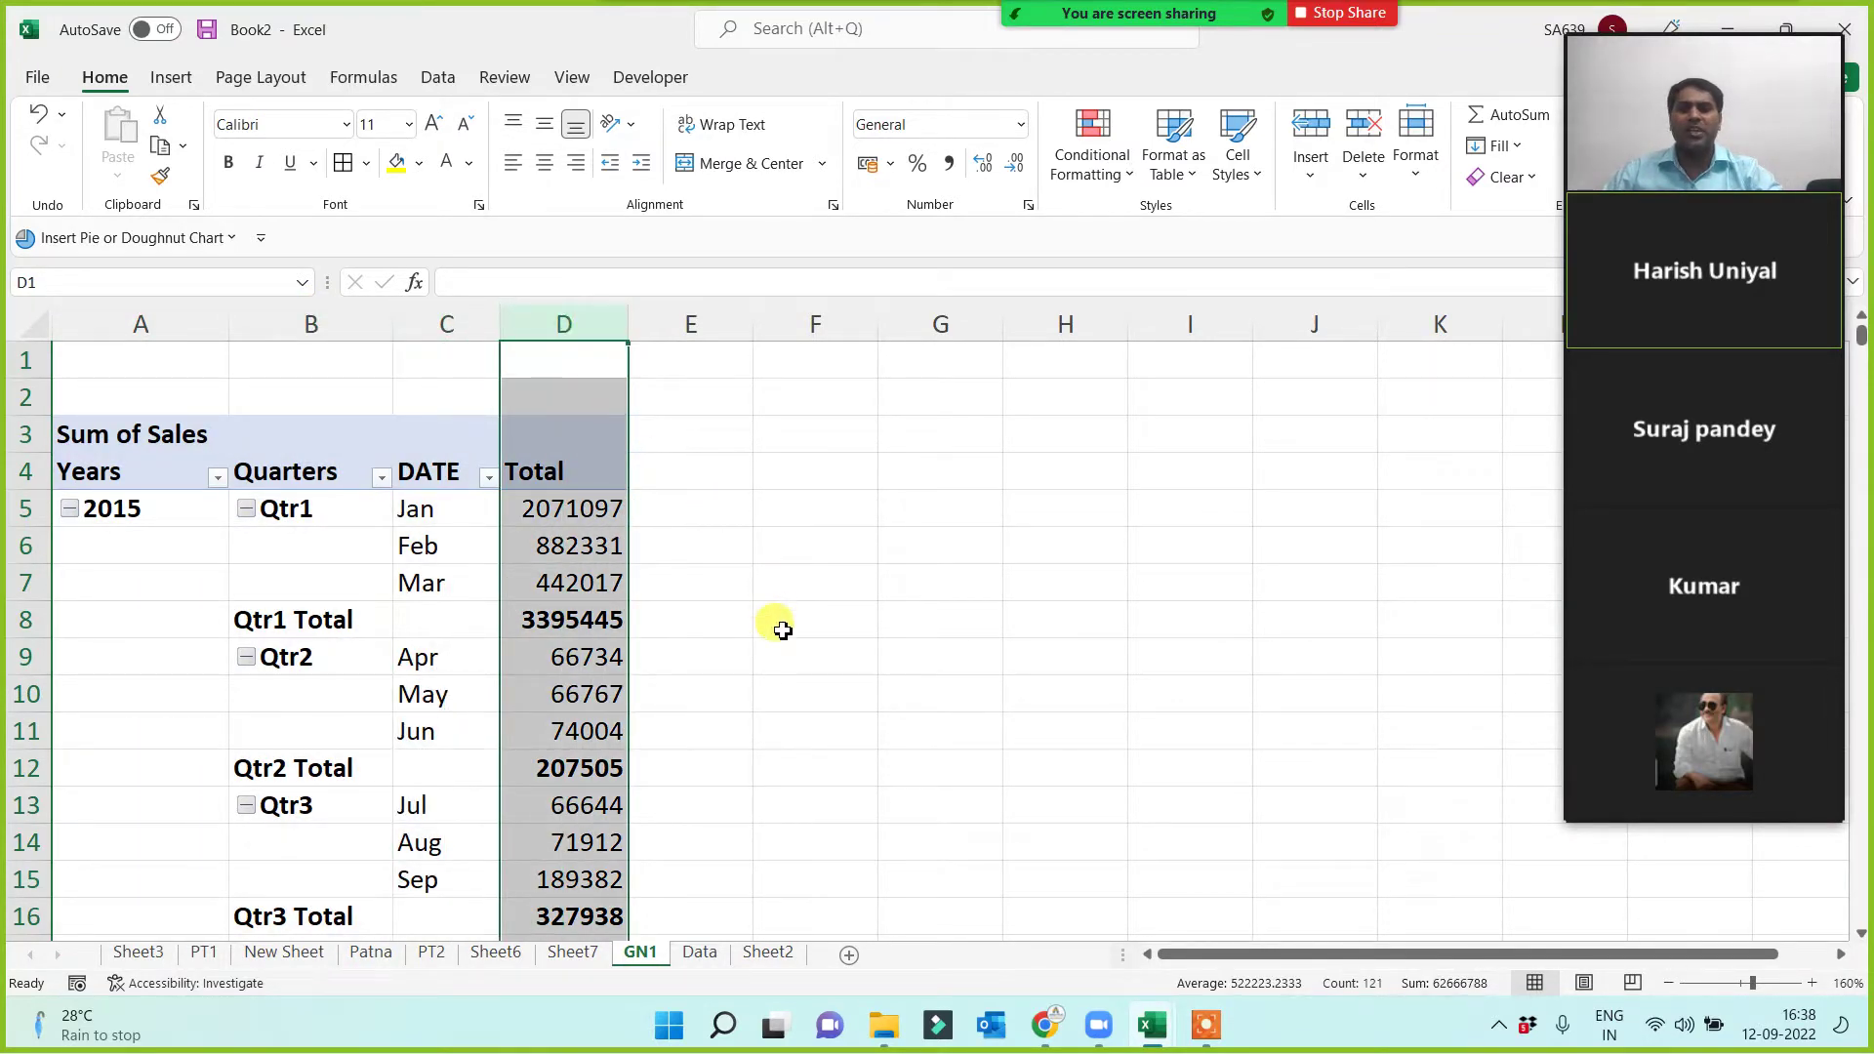
{"action": "scroll", "coordinate": [757, 657], "scroll_direction": "down", "scroll_amount": 5}
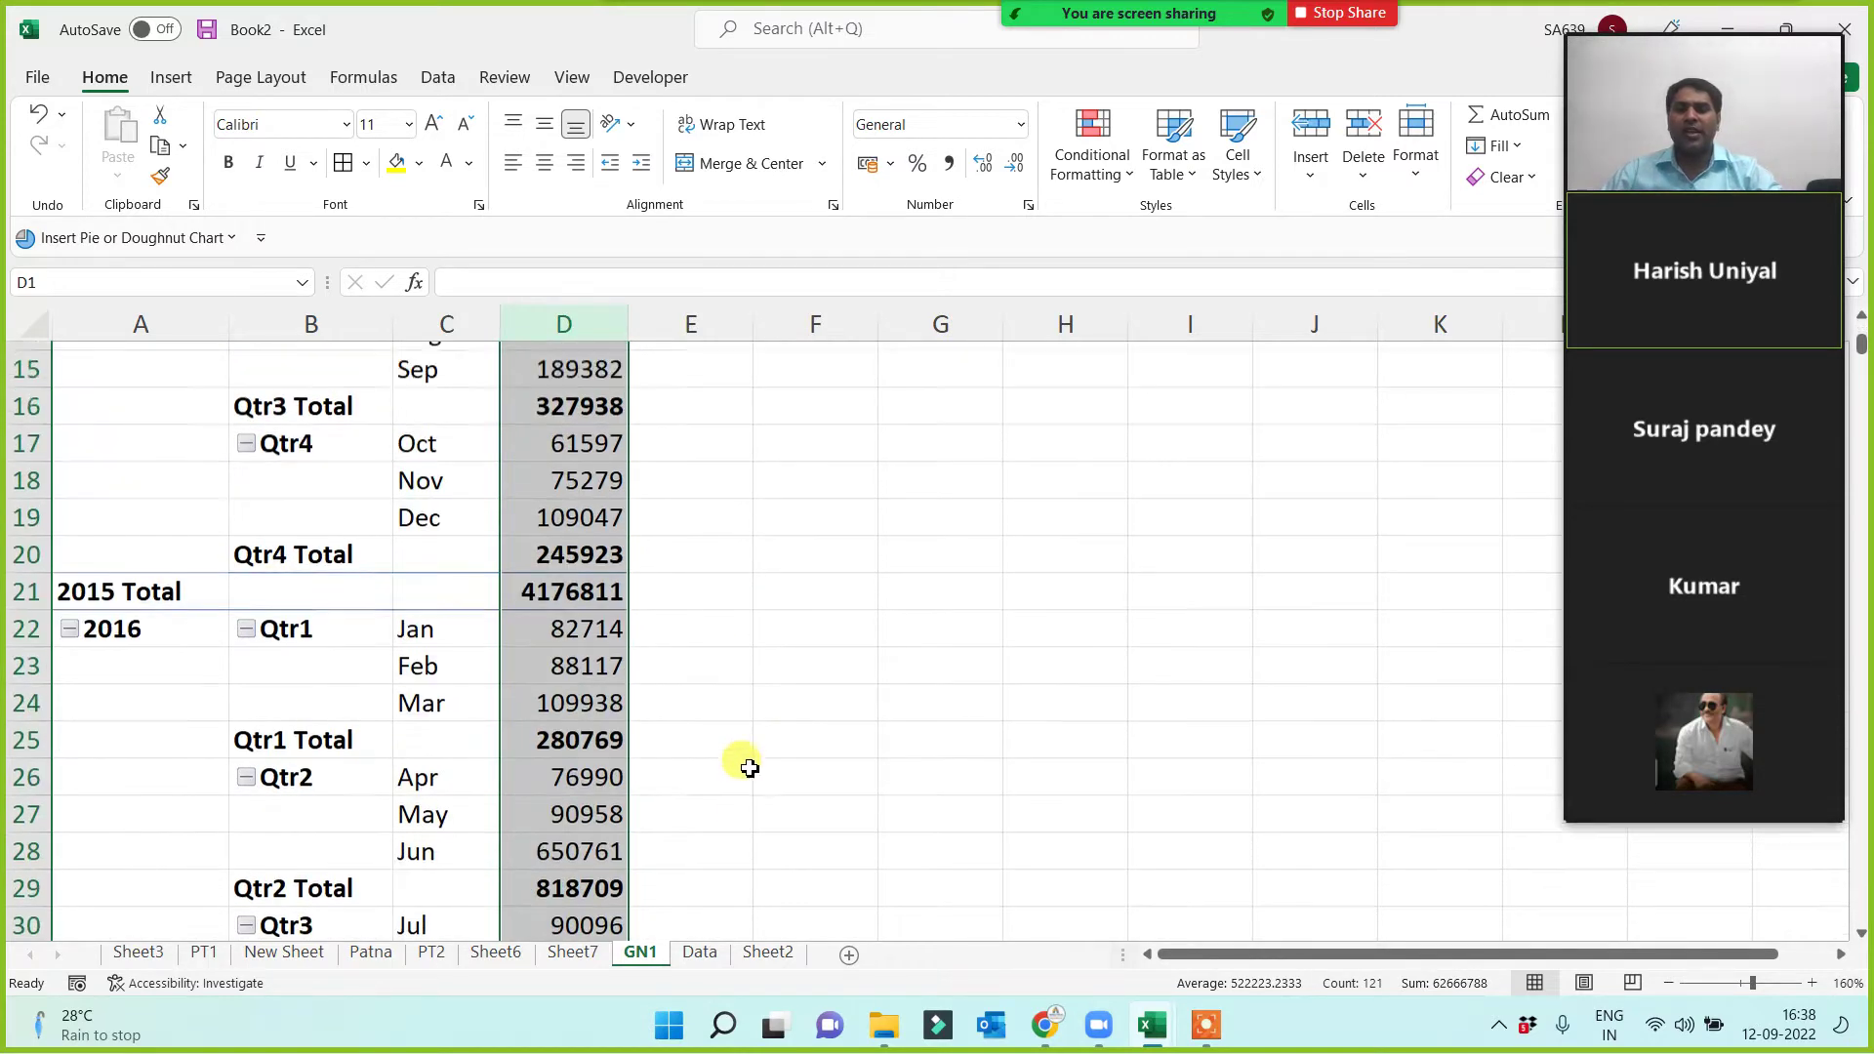
{"action": "scroll", "coordinate": [747, 762], "scroll_direction": "up", "scroll_amount": 5}
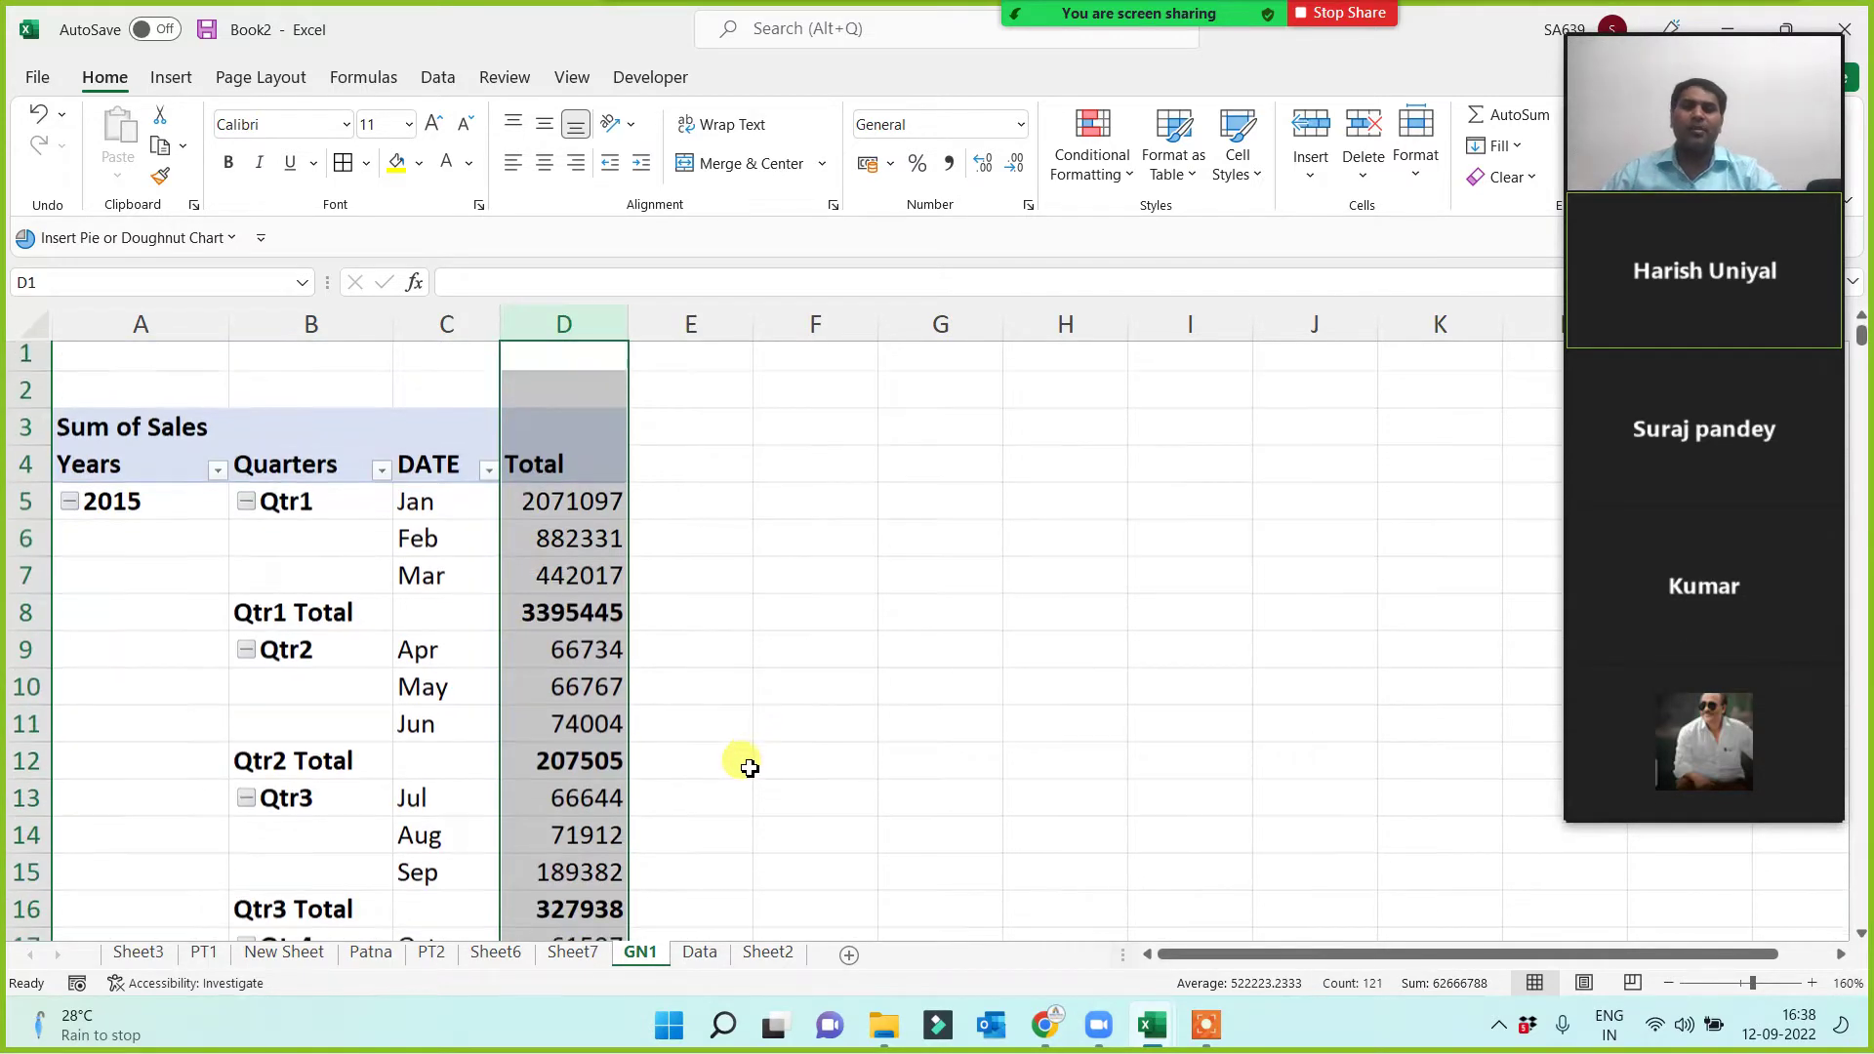
Create a PivotTable on a new worksheet from the entire Table1 sales table on the Data sheet.
{"action": "left_click", "coordinate": [700, 953]}
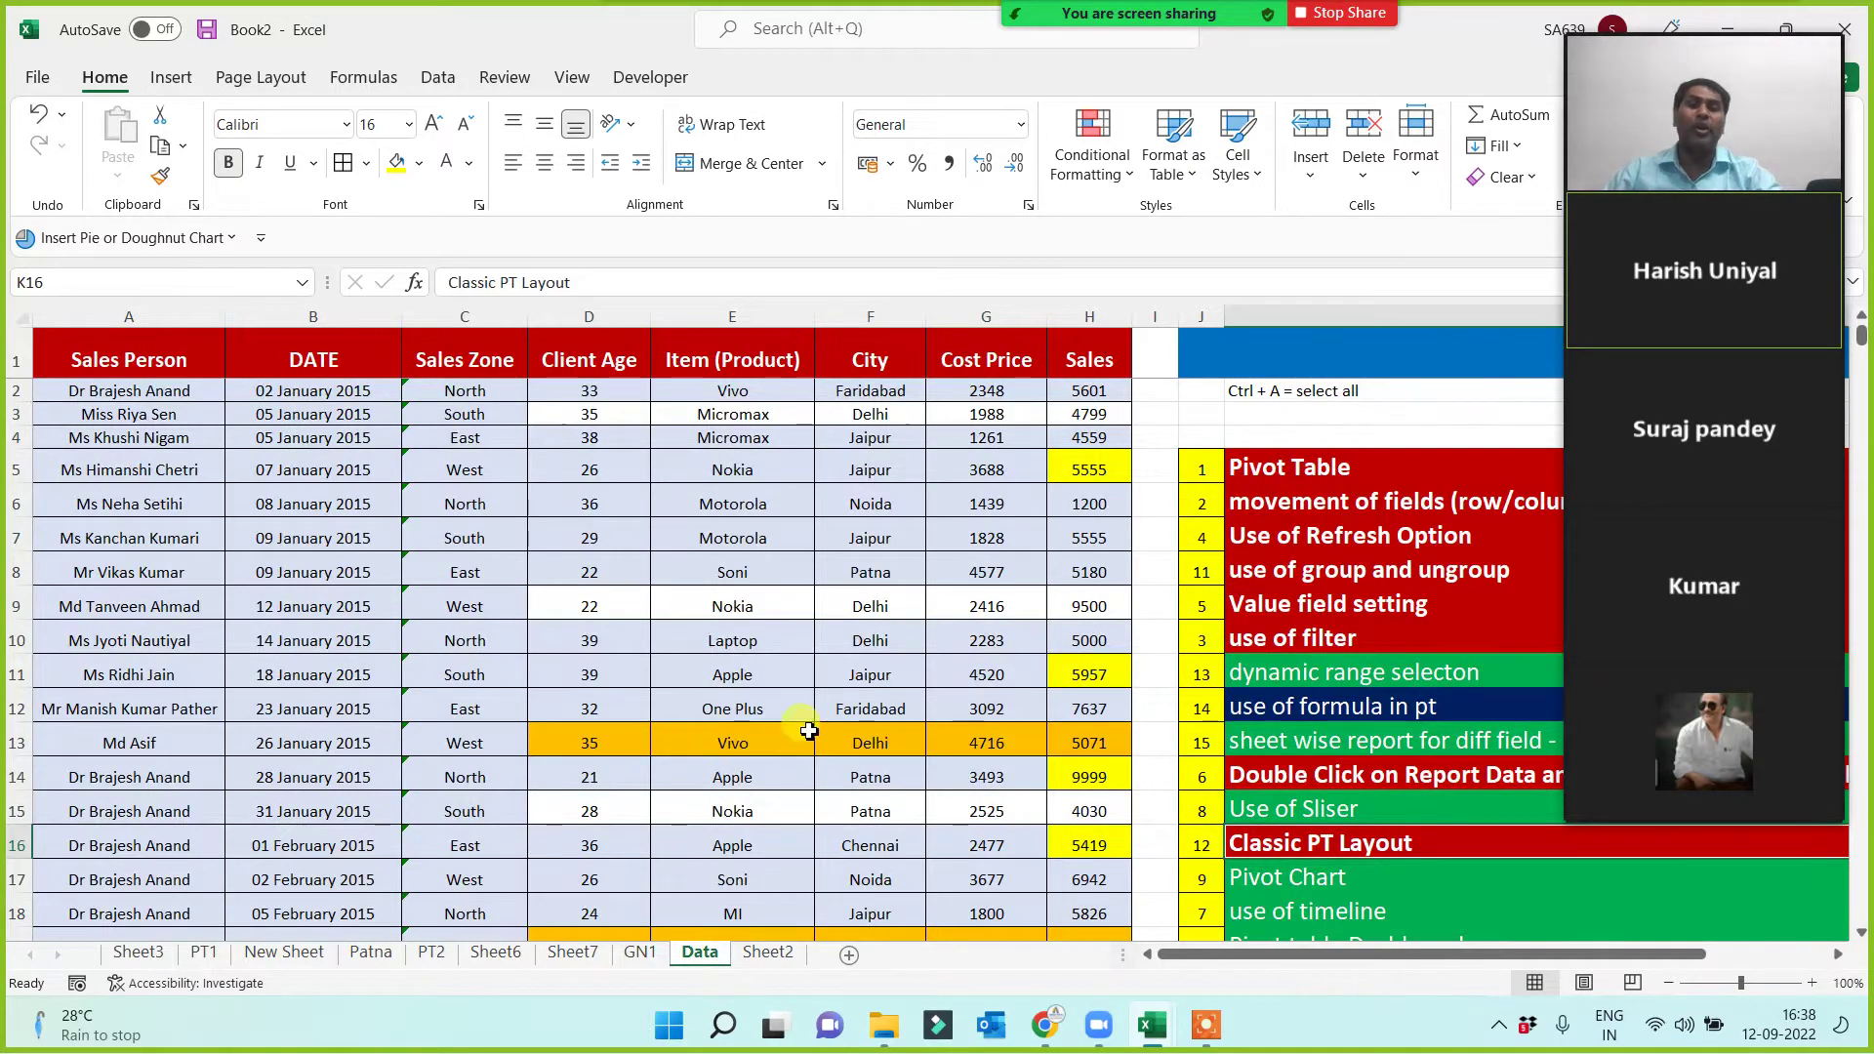
{"action": "left_click", "coordinate": [620, 711]}
{"action": "left_click", "coordinate": [113, 353]}
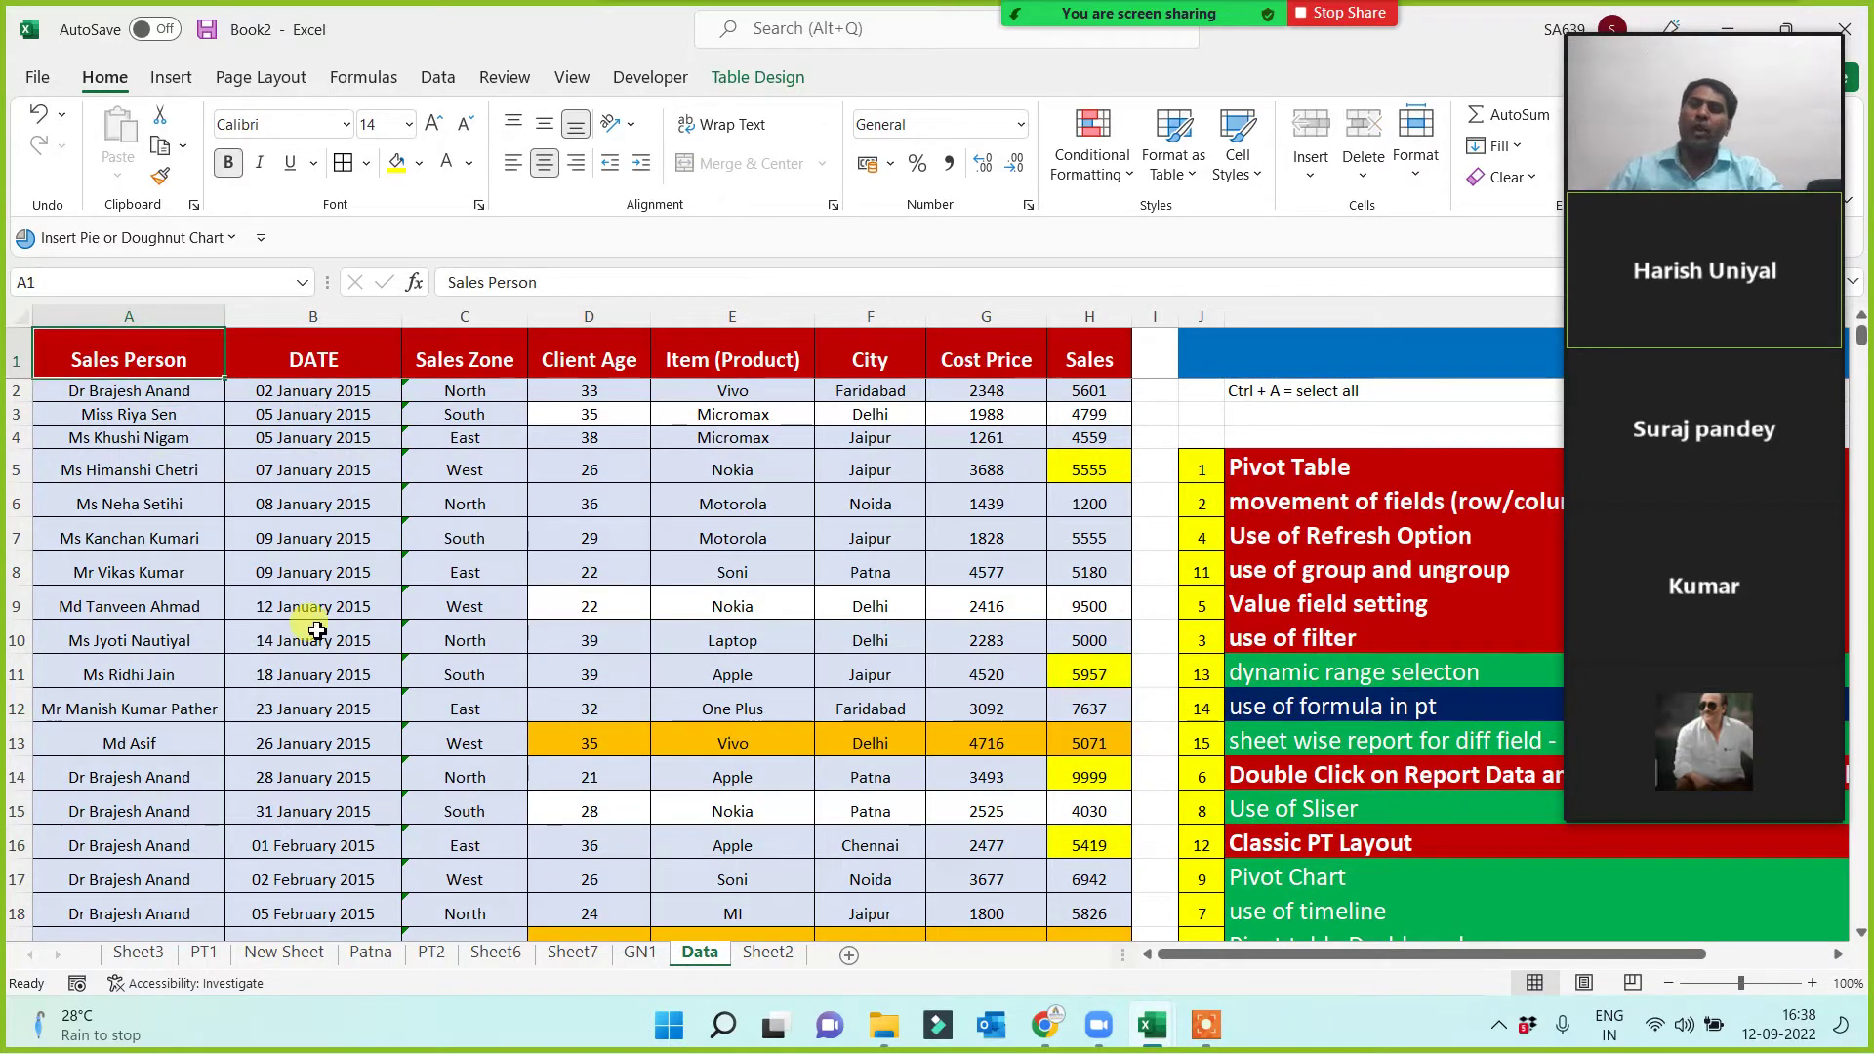
{"action": "key", "text": "ctrl+shift+End"}
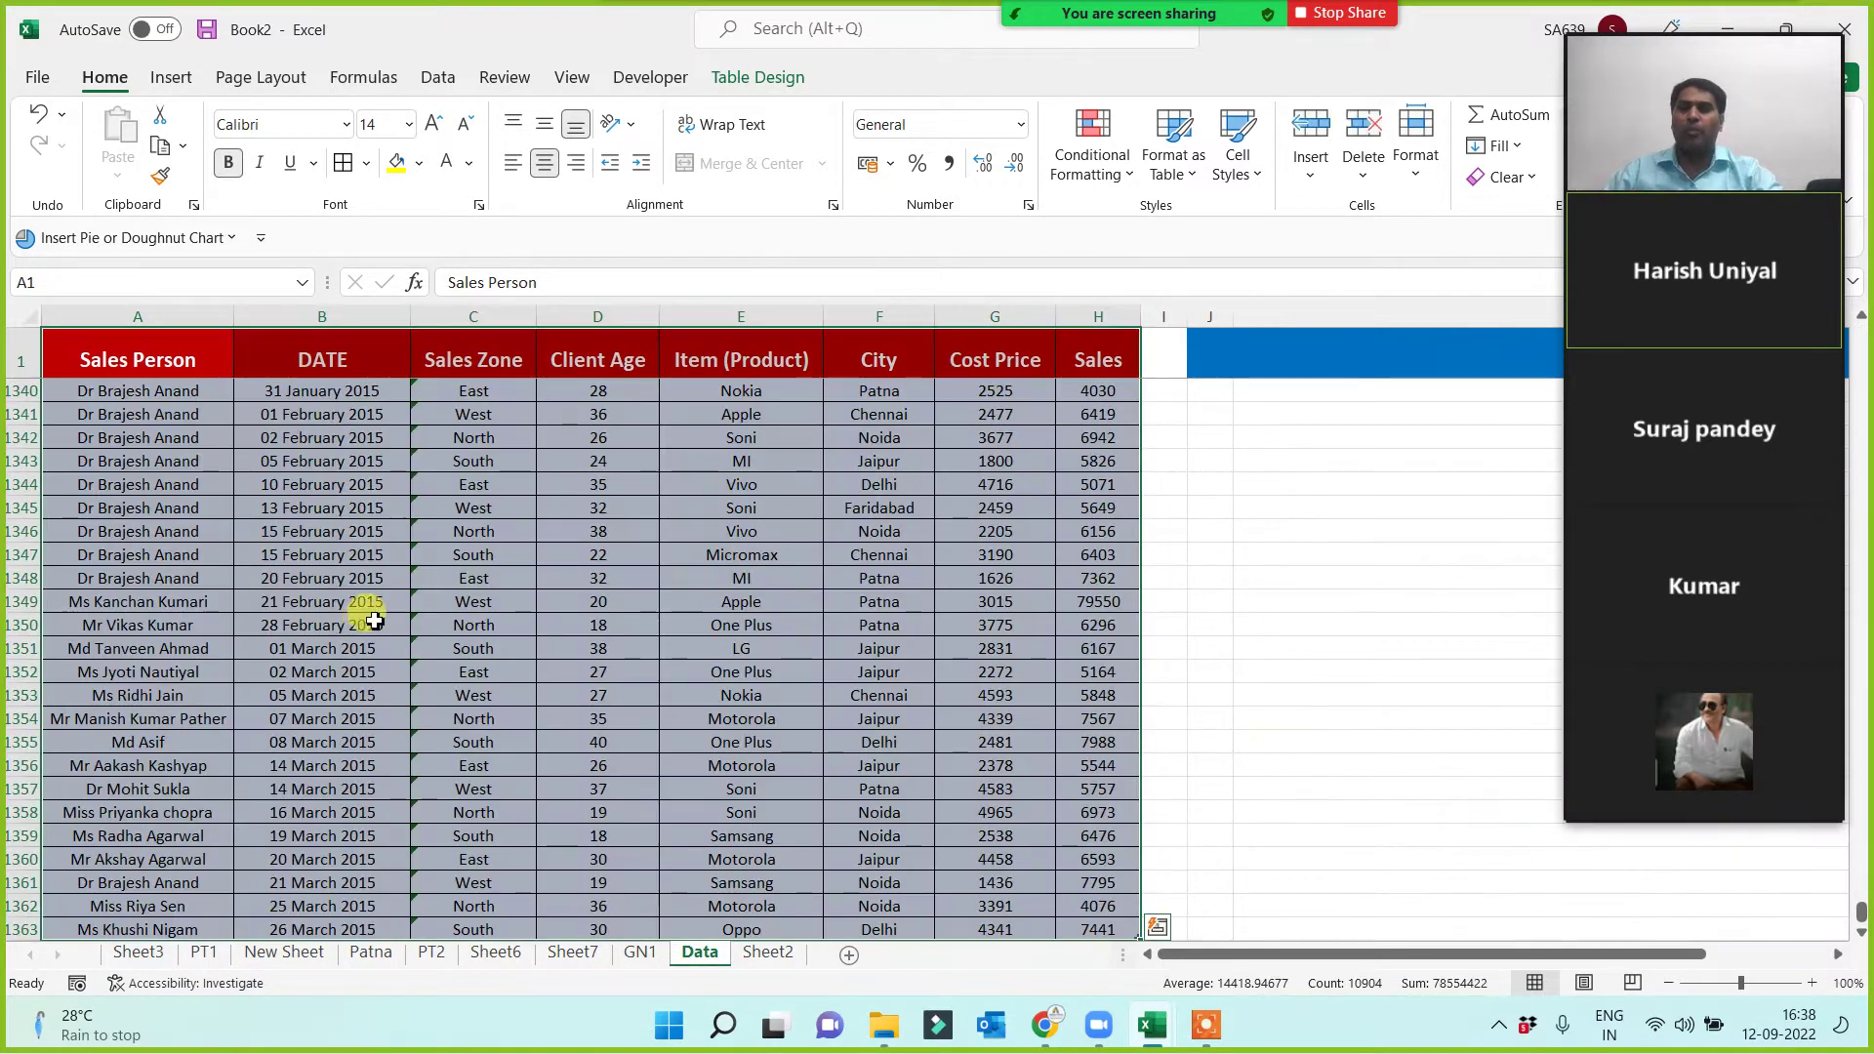
{"action": "left_click", "coordinate": [171, 77]}
{"action": "left_click", "coordinate": [60, 137]}
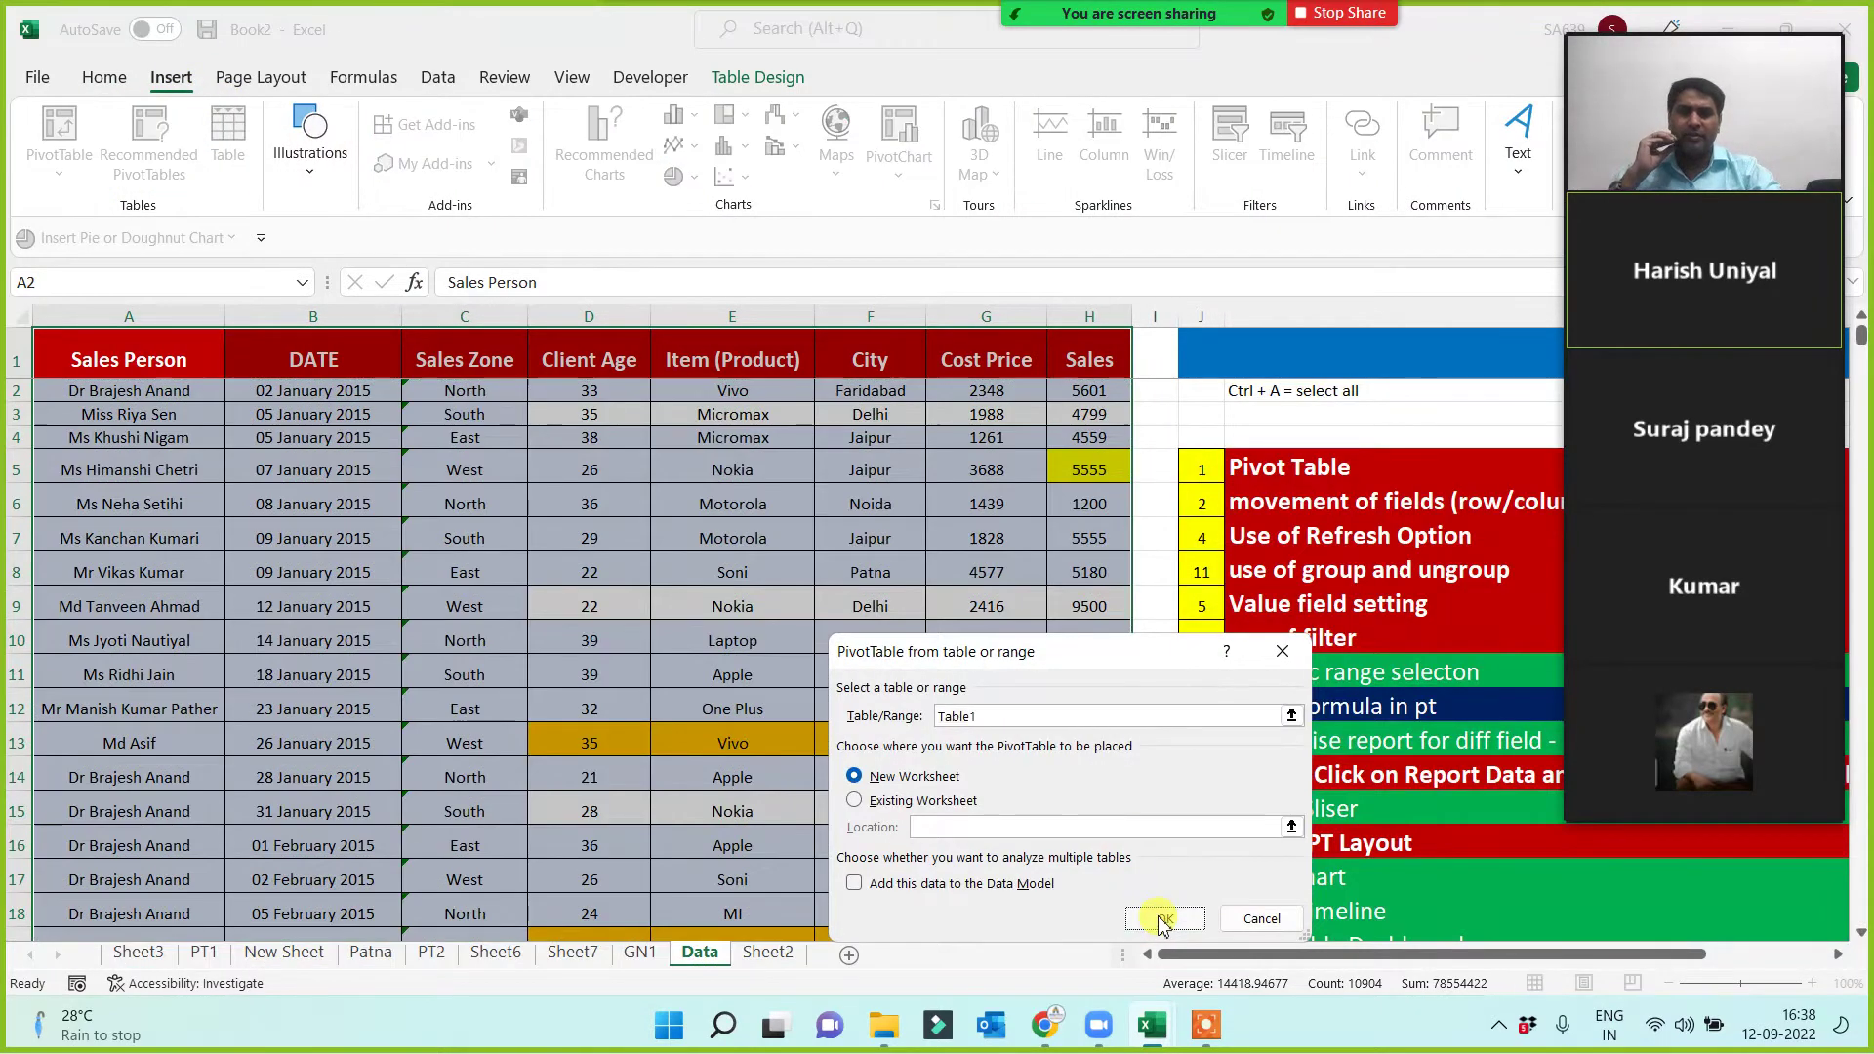
{"action": "left_click", "coordinate": [1164, 920]}
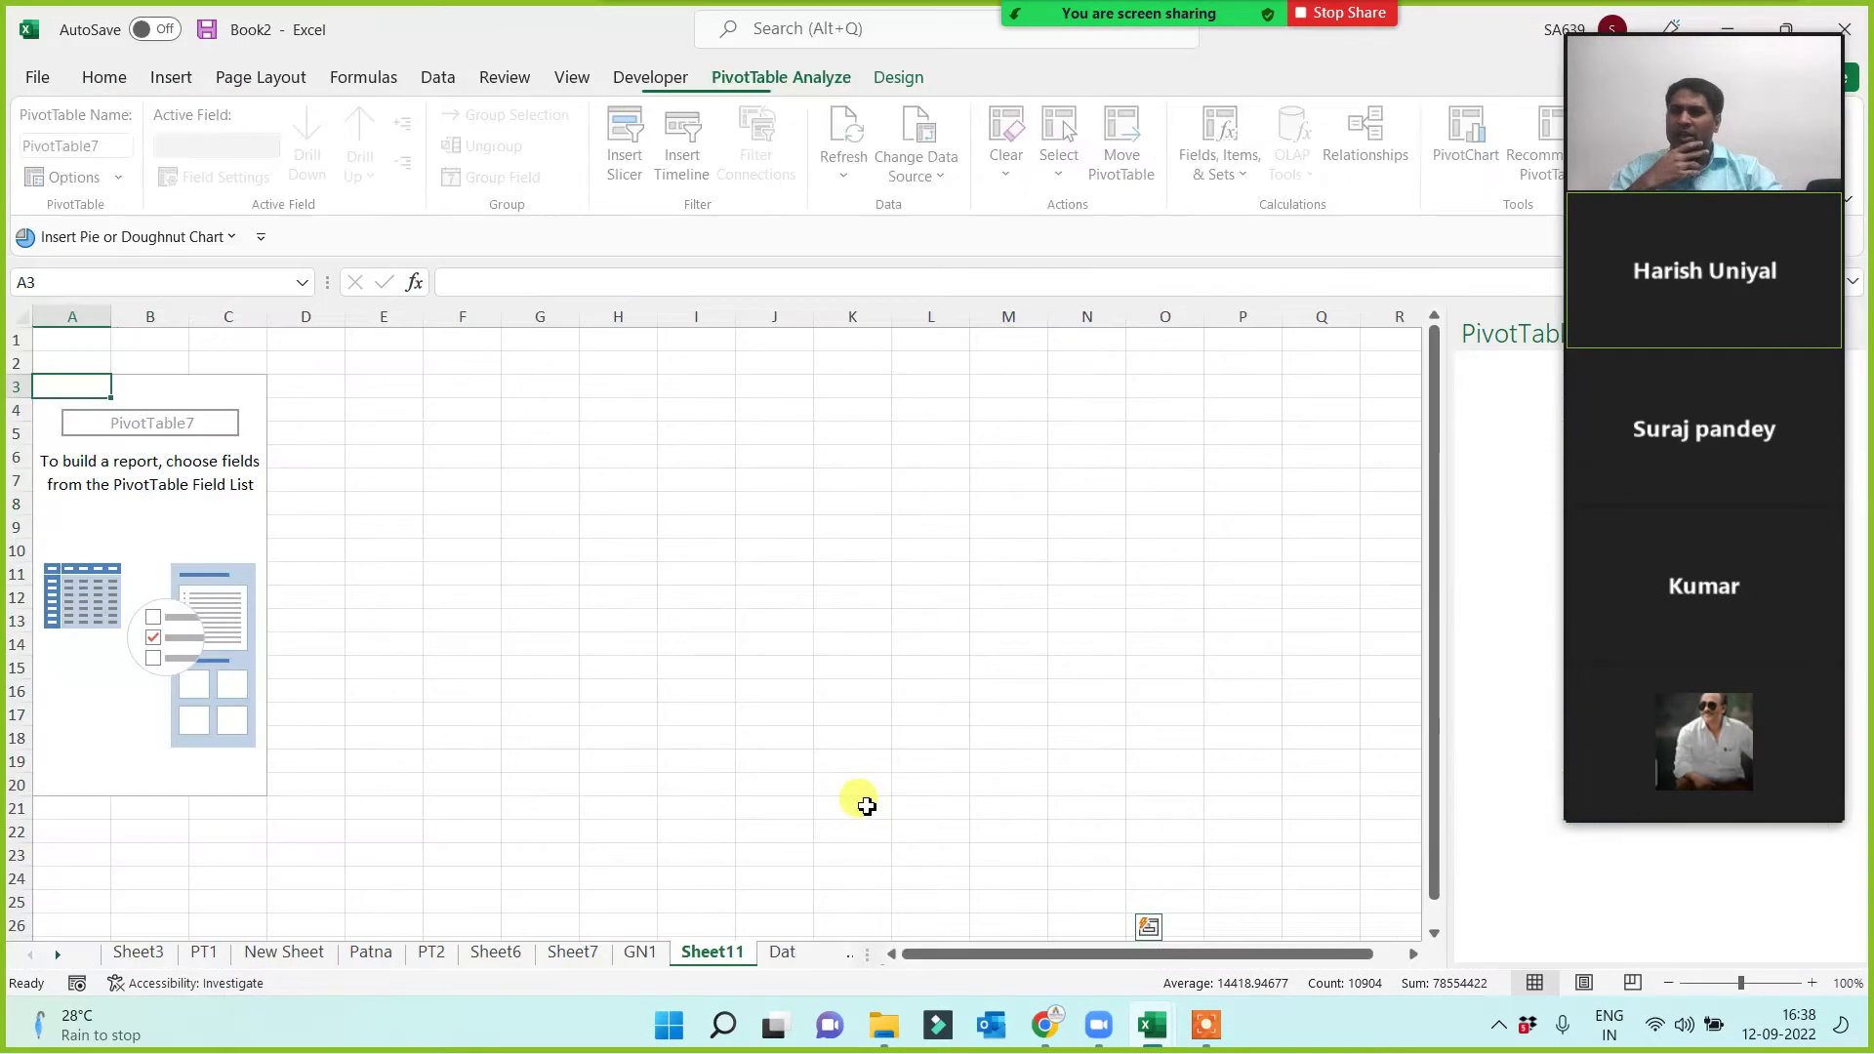
{"action": "left_click", "coordinate": [1616, 20]}
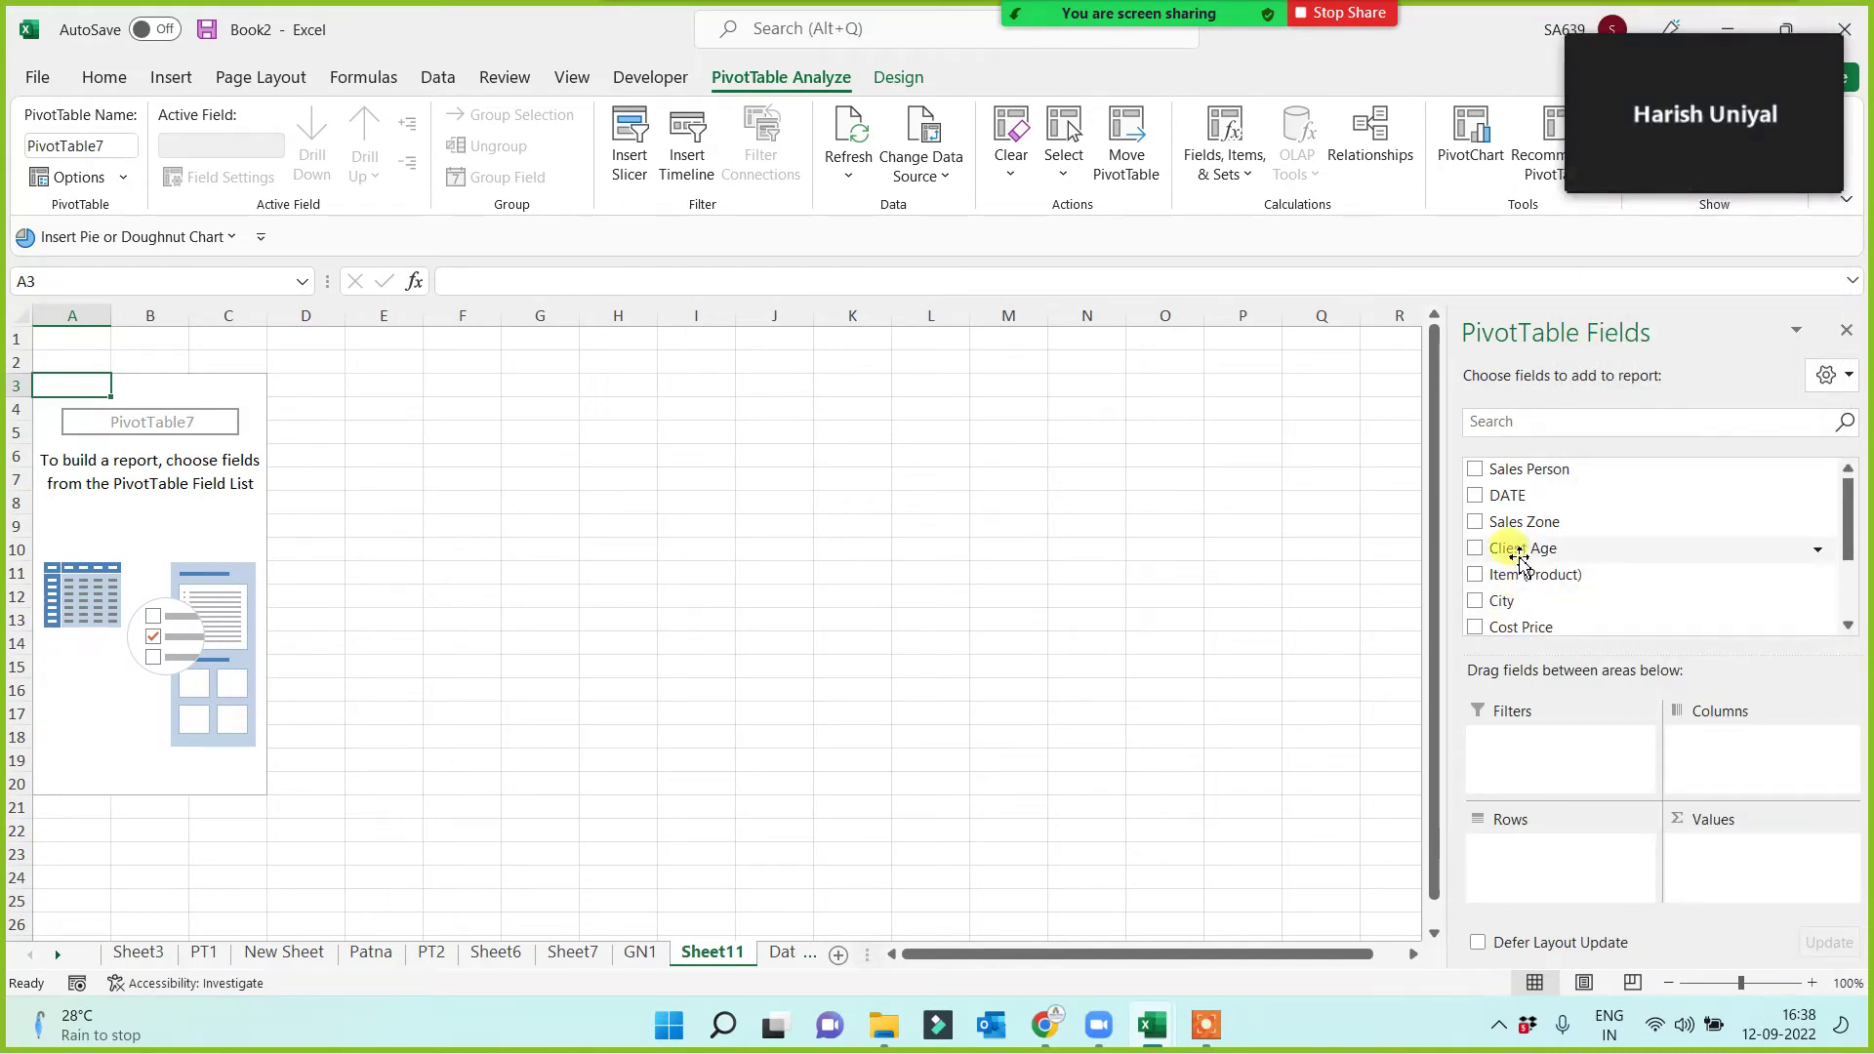
Add Client Age to both the rows and the values of the new PivotTable and check the sums for ages 18 and 19.
{"action": "left_click_drag", "start_coordinate": [1523, 549], "coordinate": [1519, 861]}
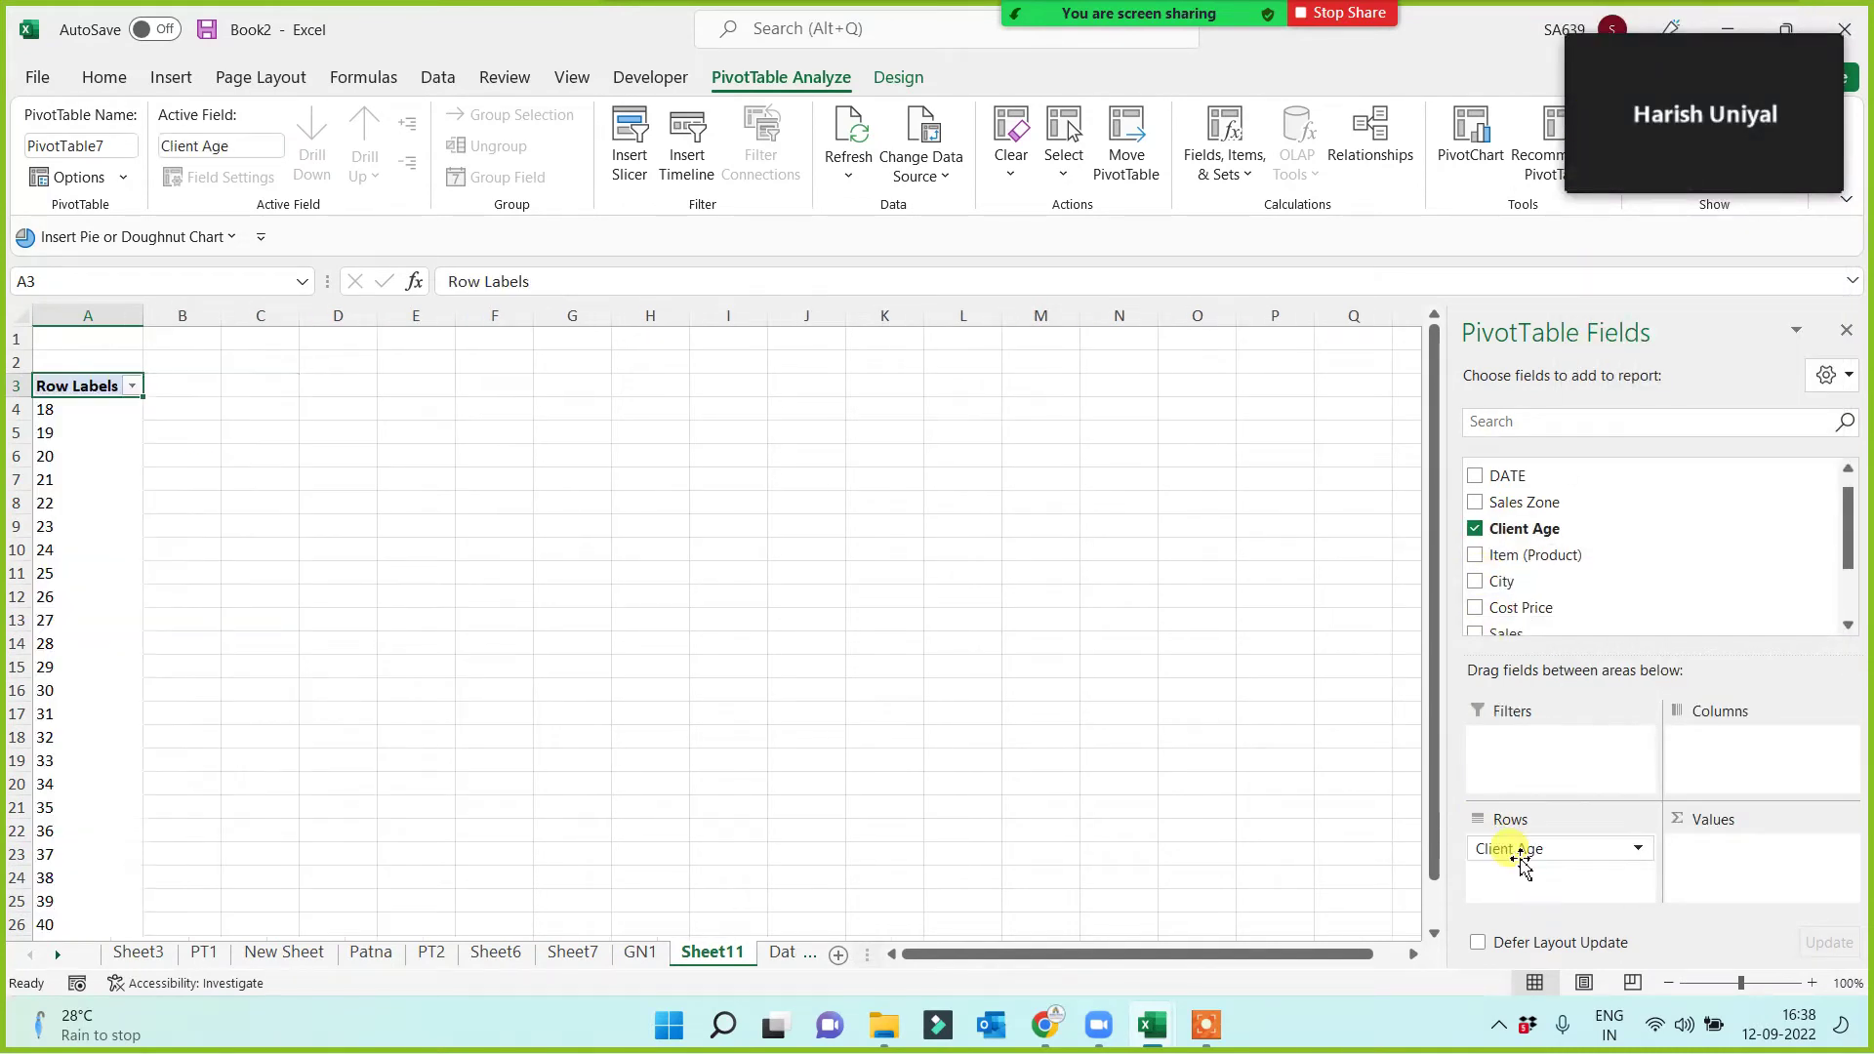
{"action": "left_click_drag", "start_coordinate": [1549, 531], "coordinate": [1732, 865]}
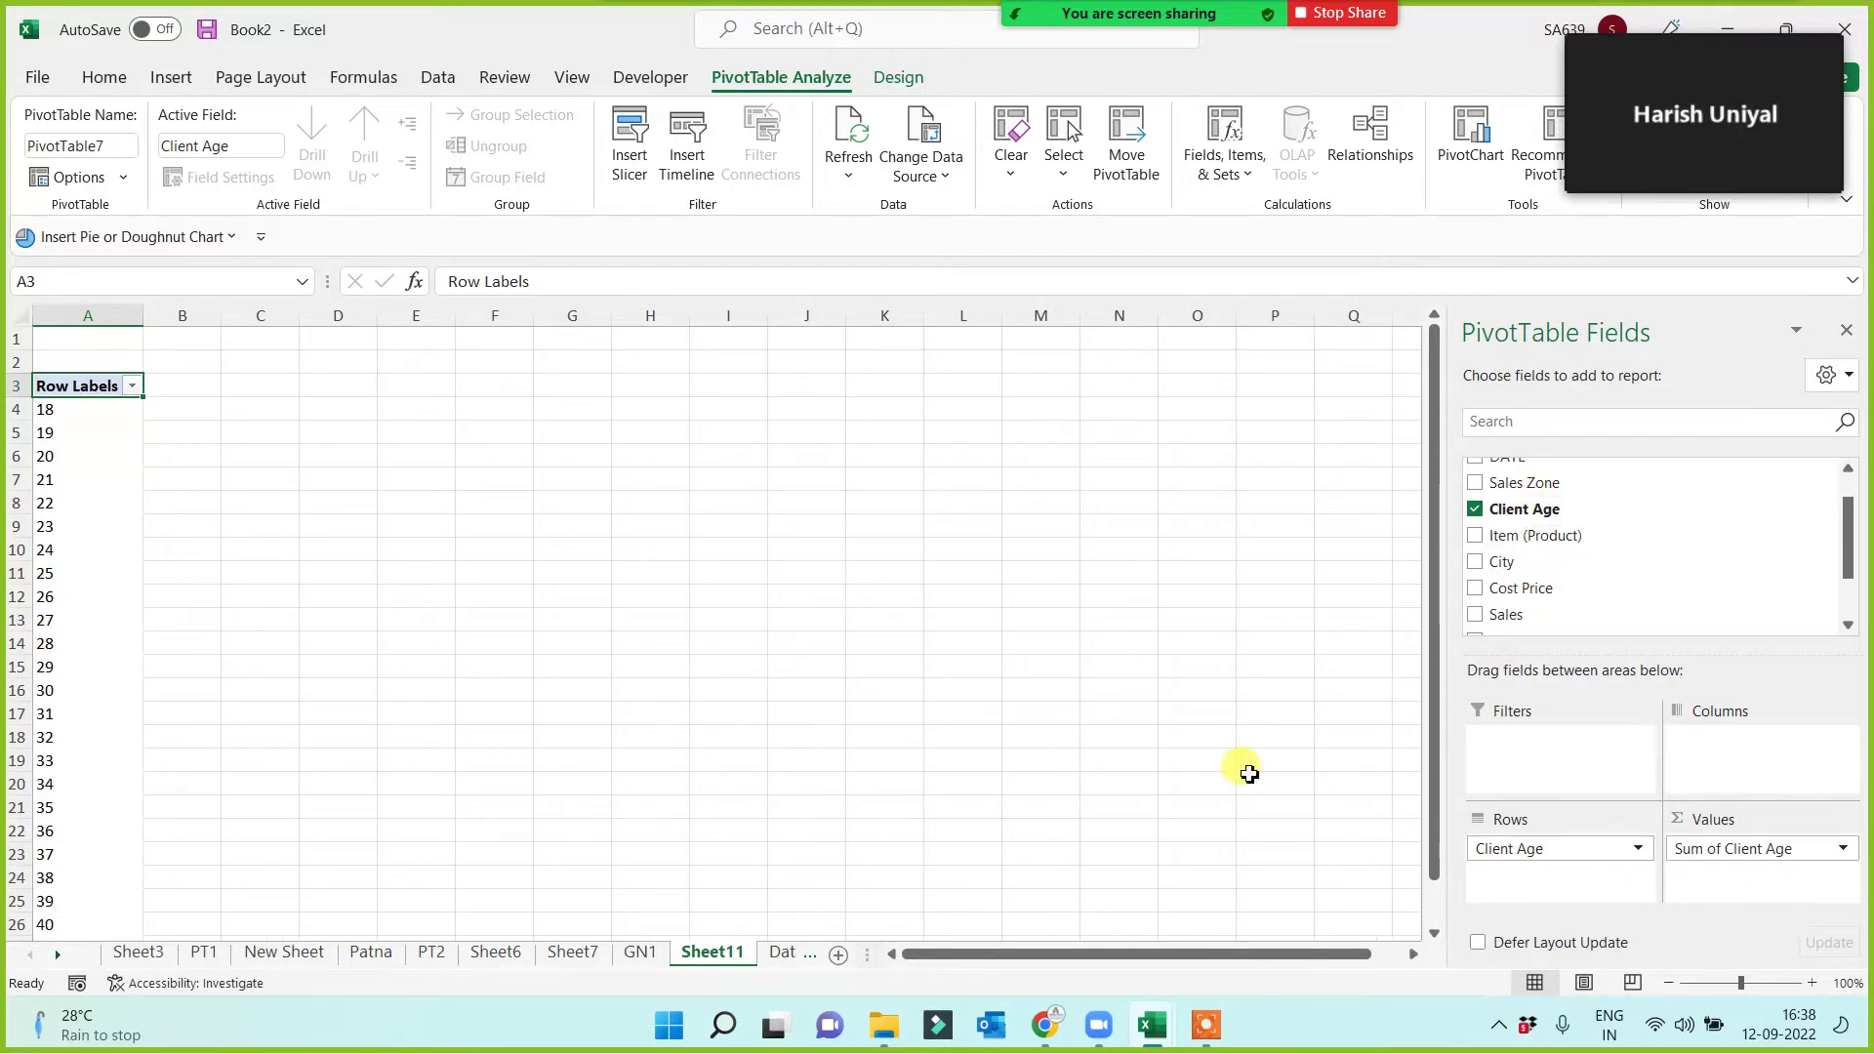
{"action": "scroll", "coordinate": [489, 628], "scroll_direction": "up", "scroll_amount": 5, "text": "ctrl"}
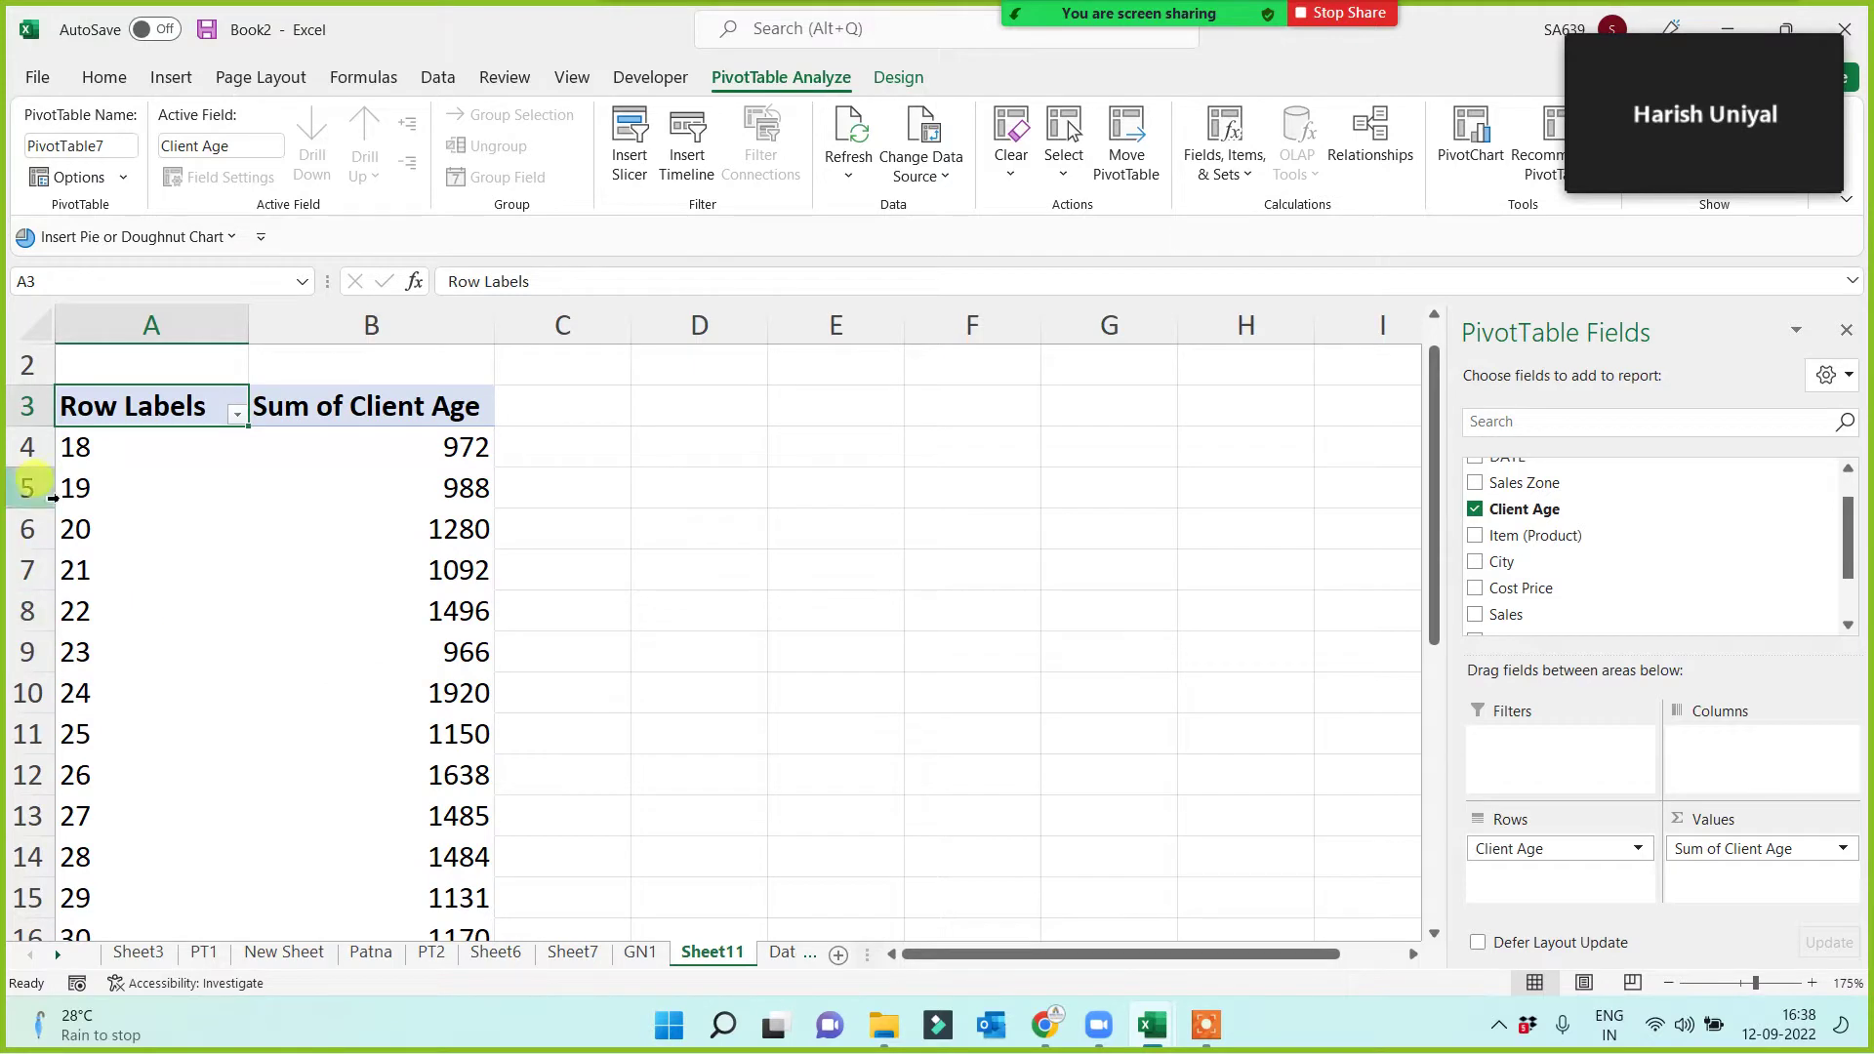
{"action": "left_click", "coordinate": [93, 452]}
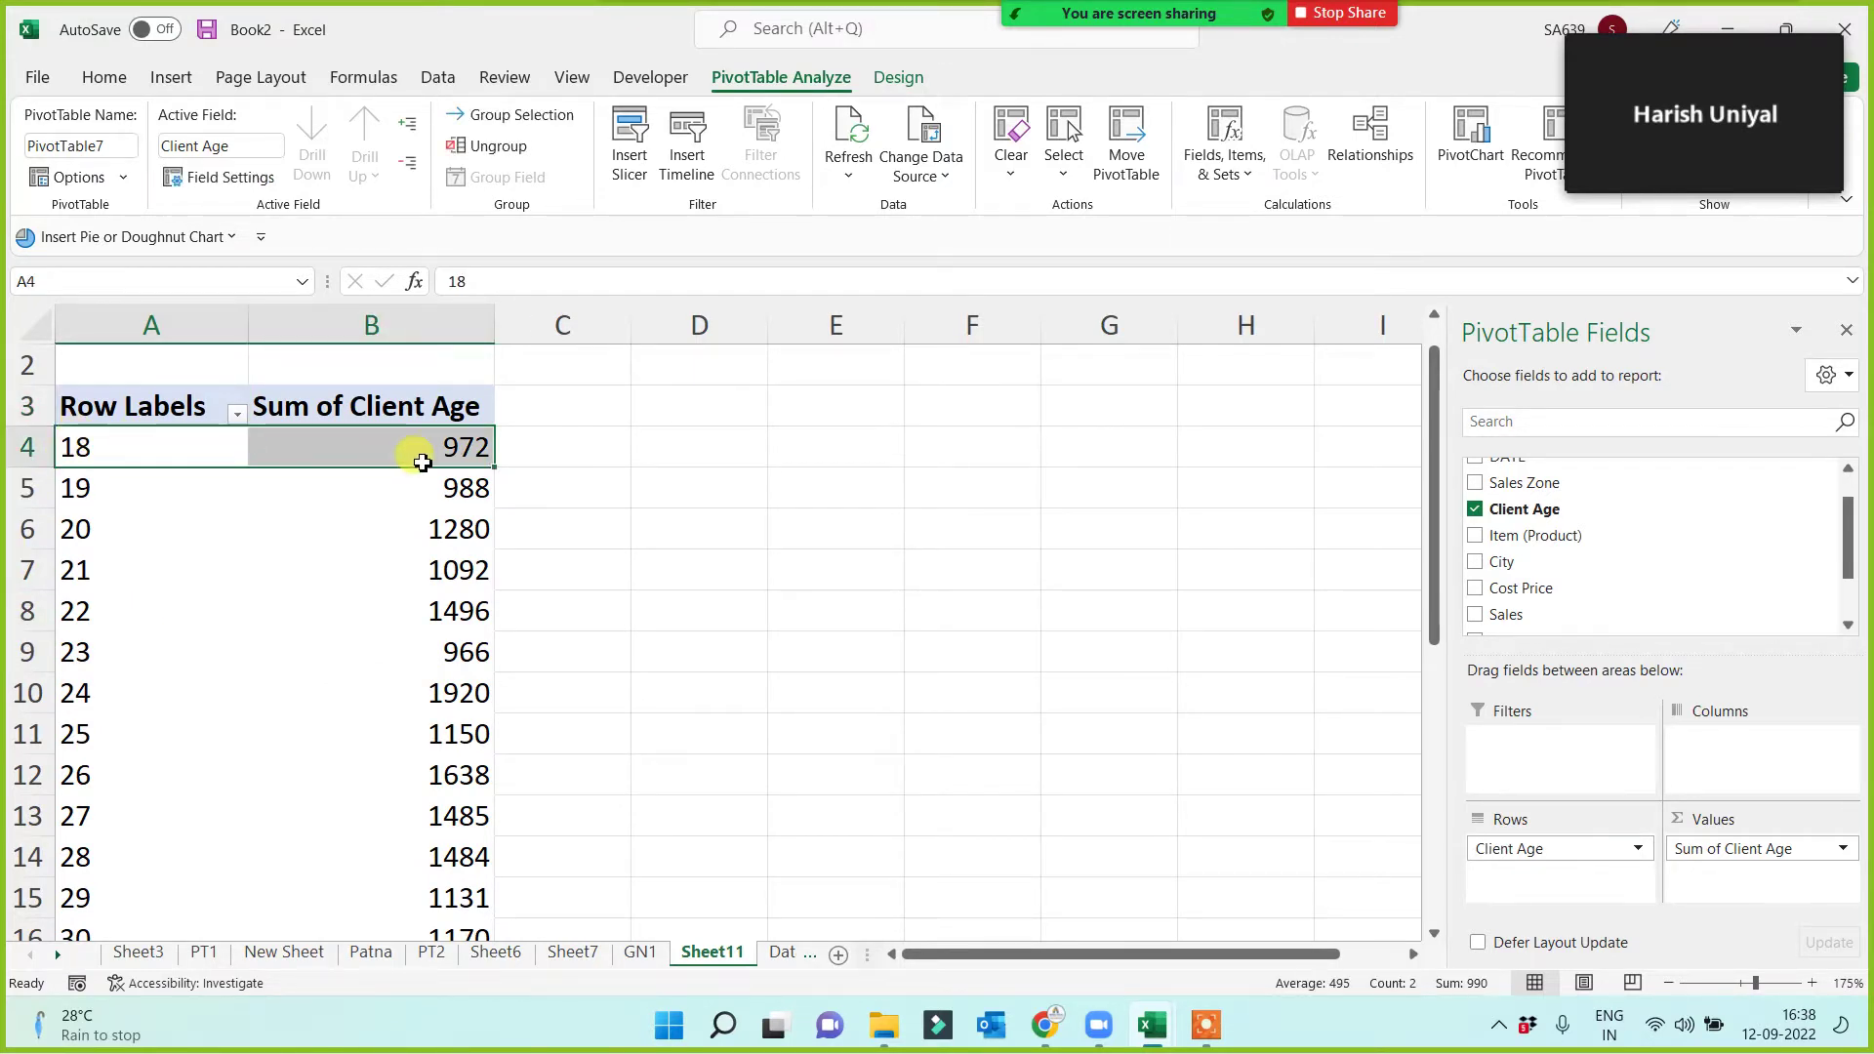
{"action": "mouse_move", "coordinate": [446, 461]}
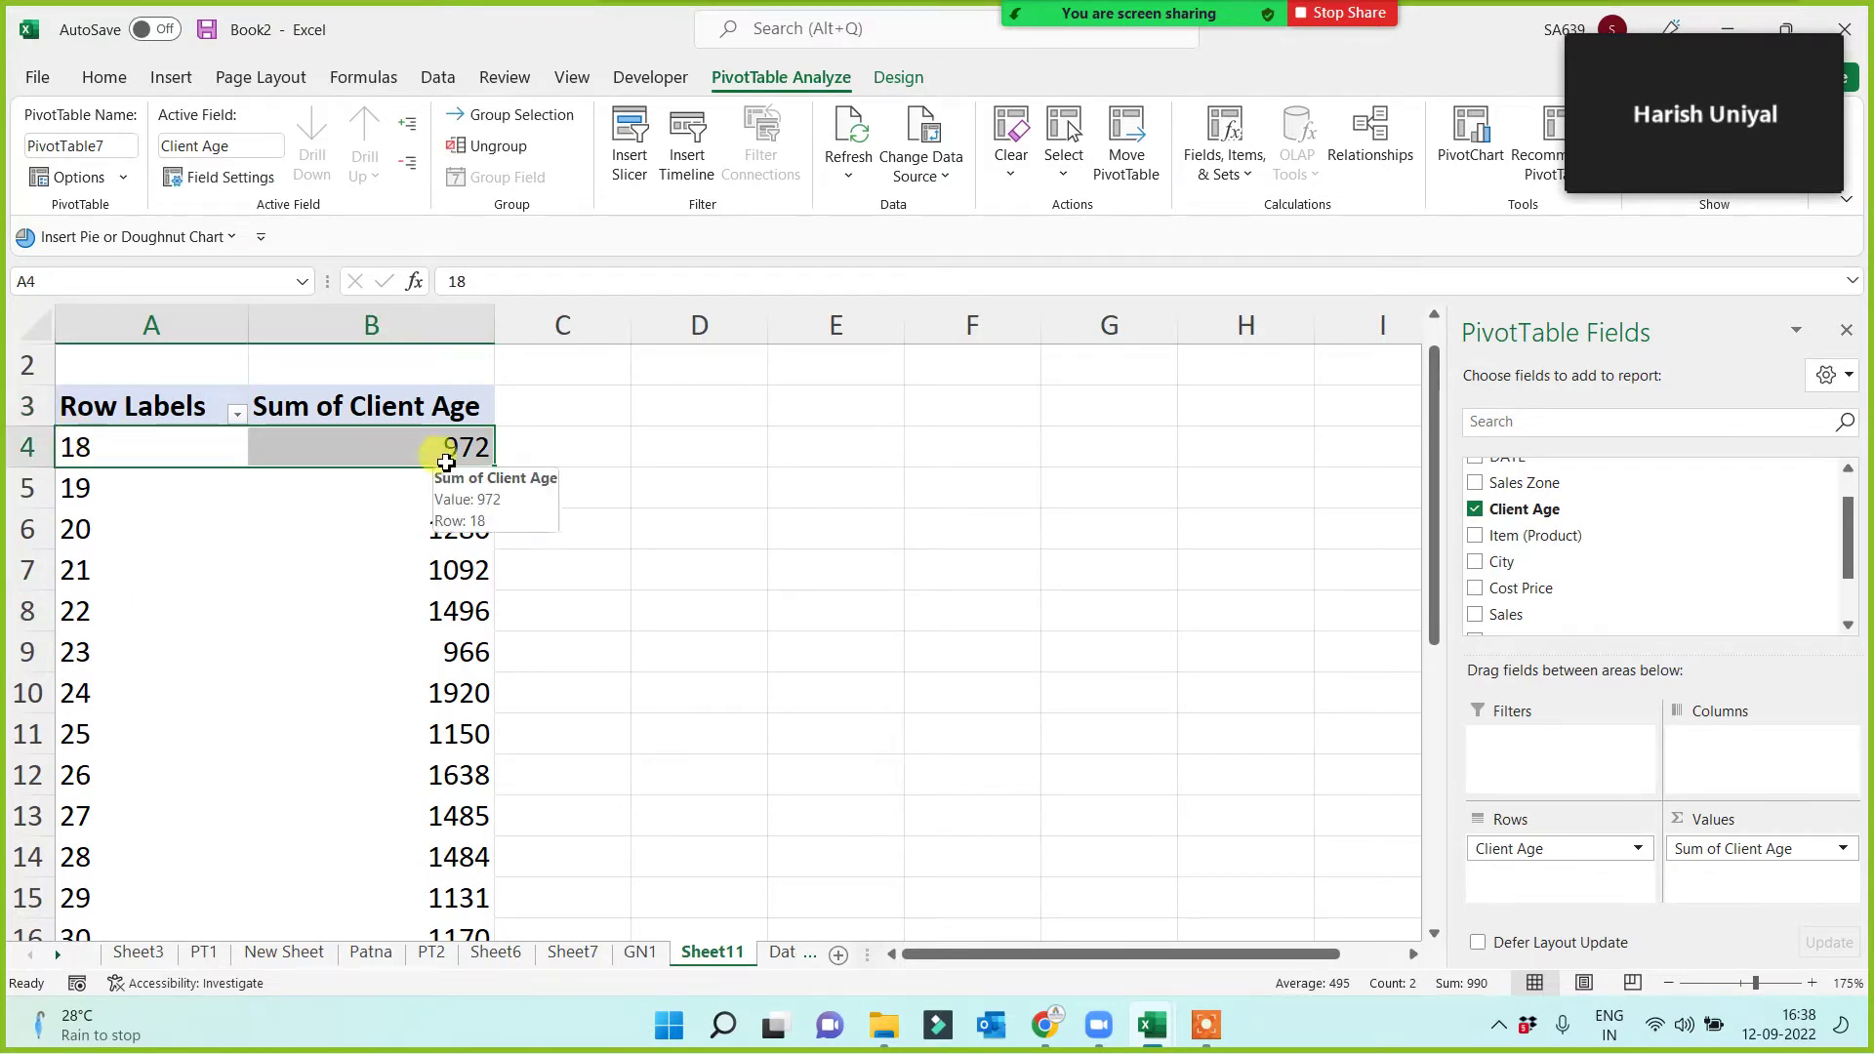
{"action": "left_click", "coordinate": [117, 487]}
{"action": "left_click", "coordinate": [446, 489]}
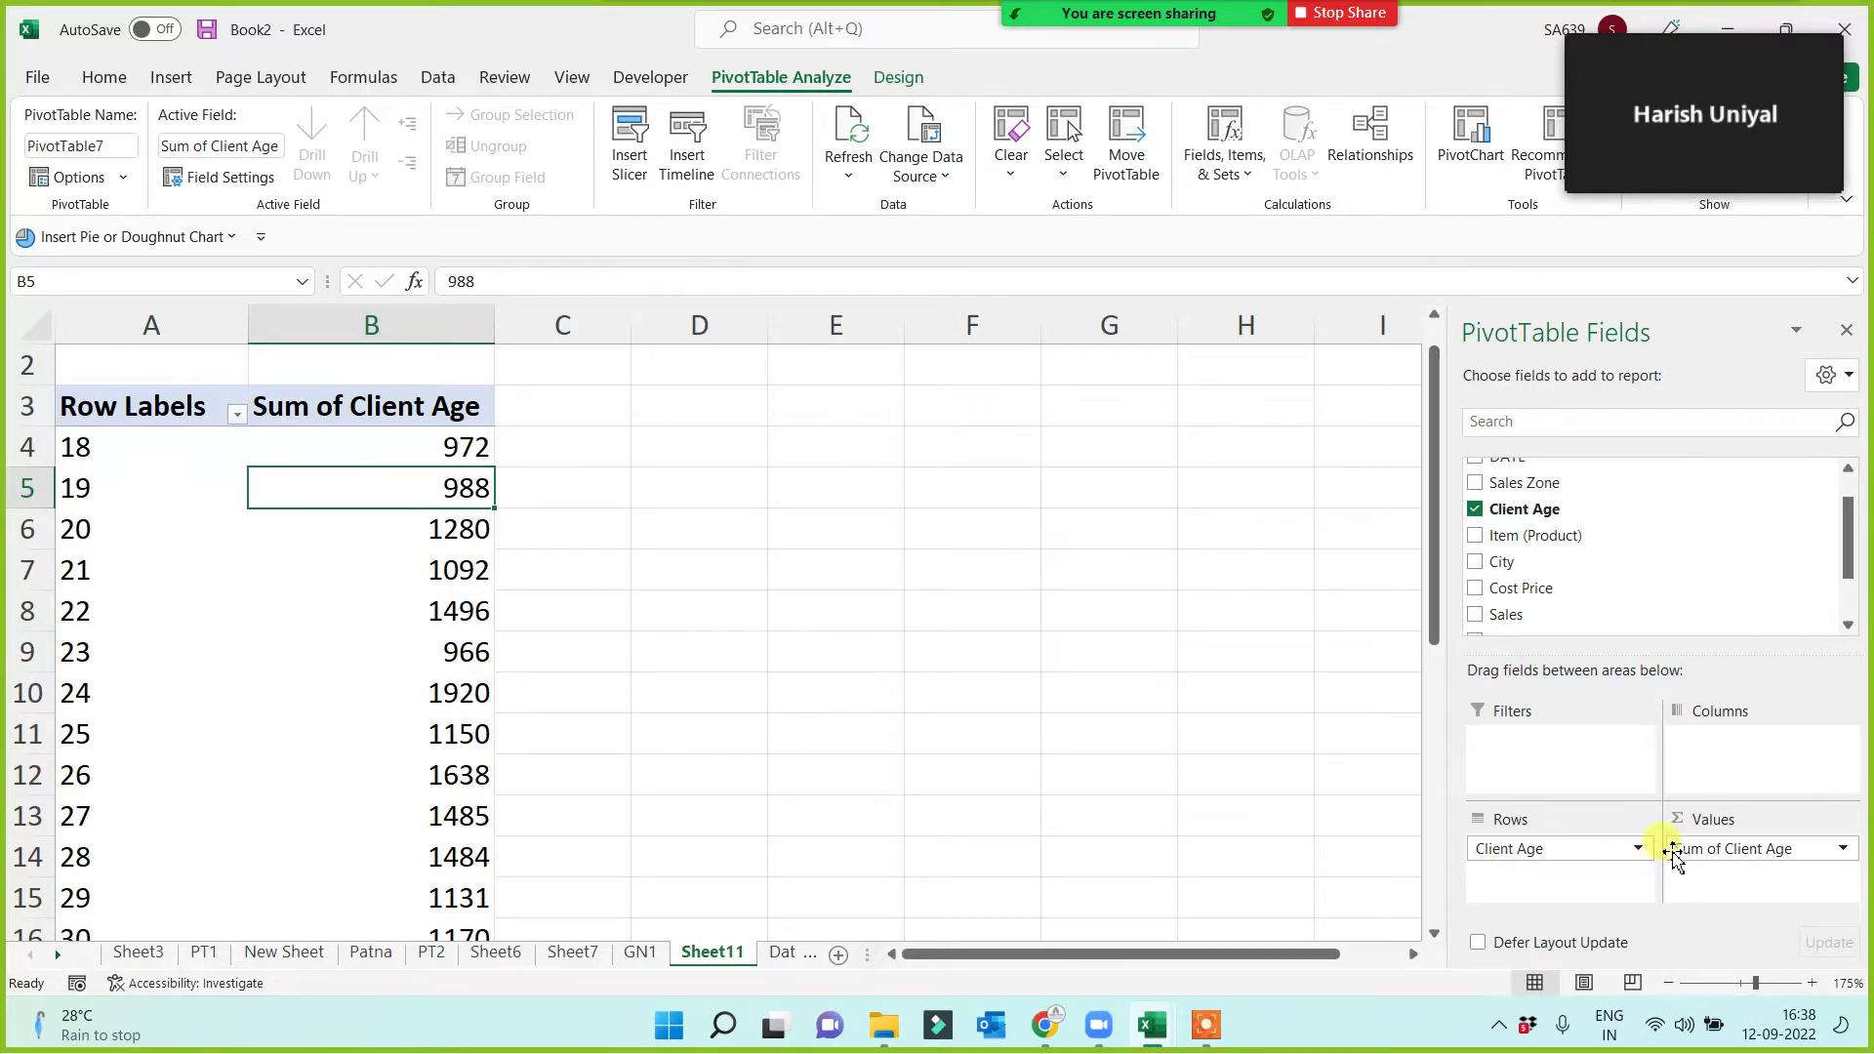
Summarize the Client Age value field by Count.
{"action": "right_click", "coordinate": [401, 452]}
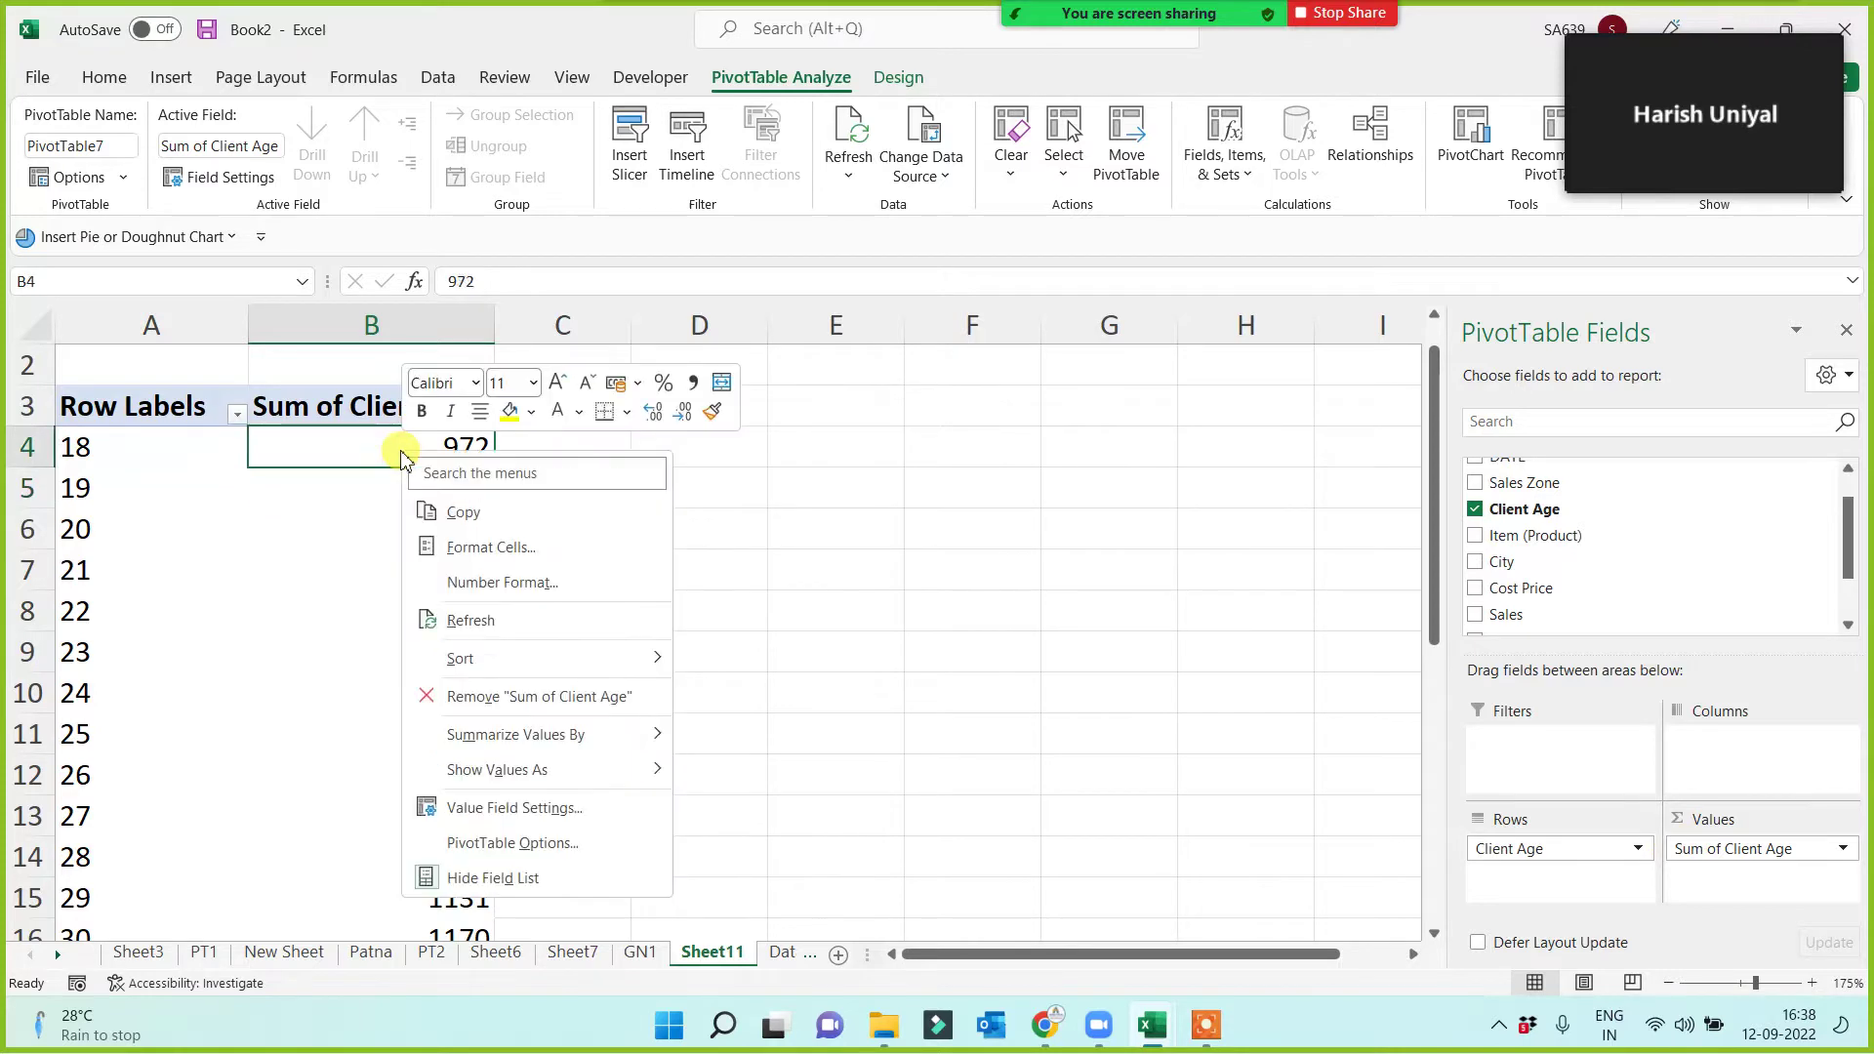
{"action": "left_click", "coordinate": [483, 808]}
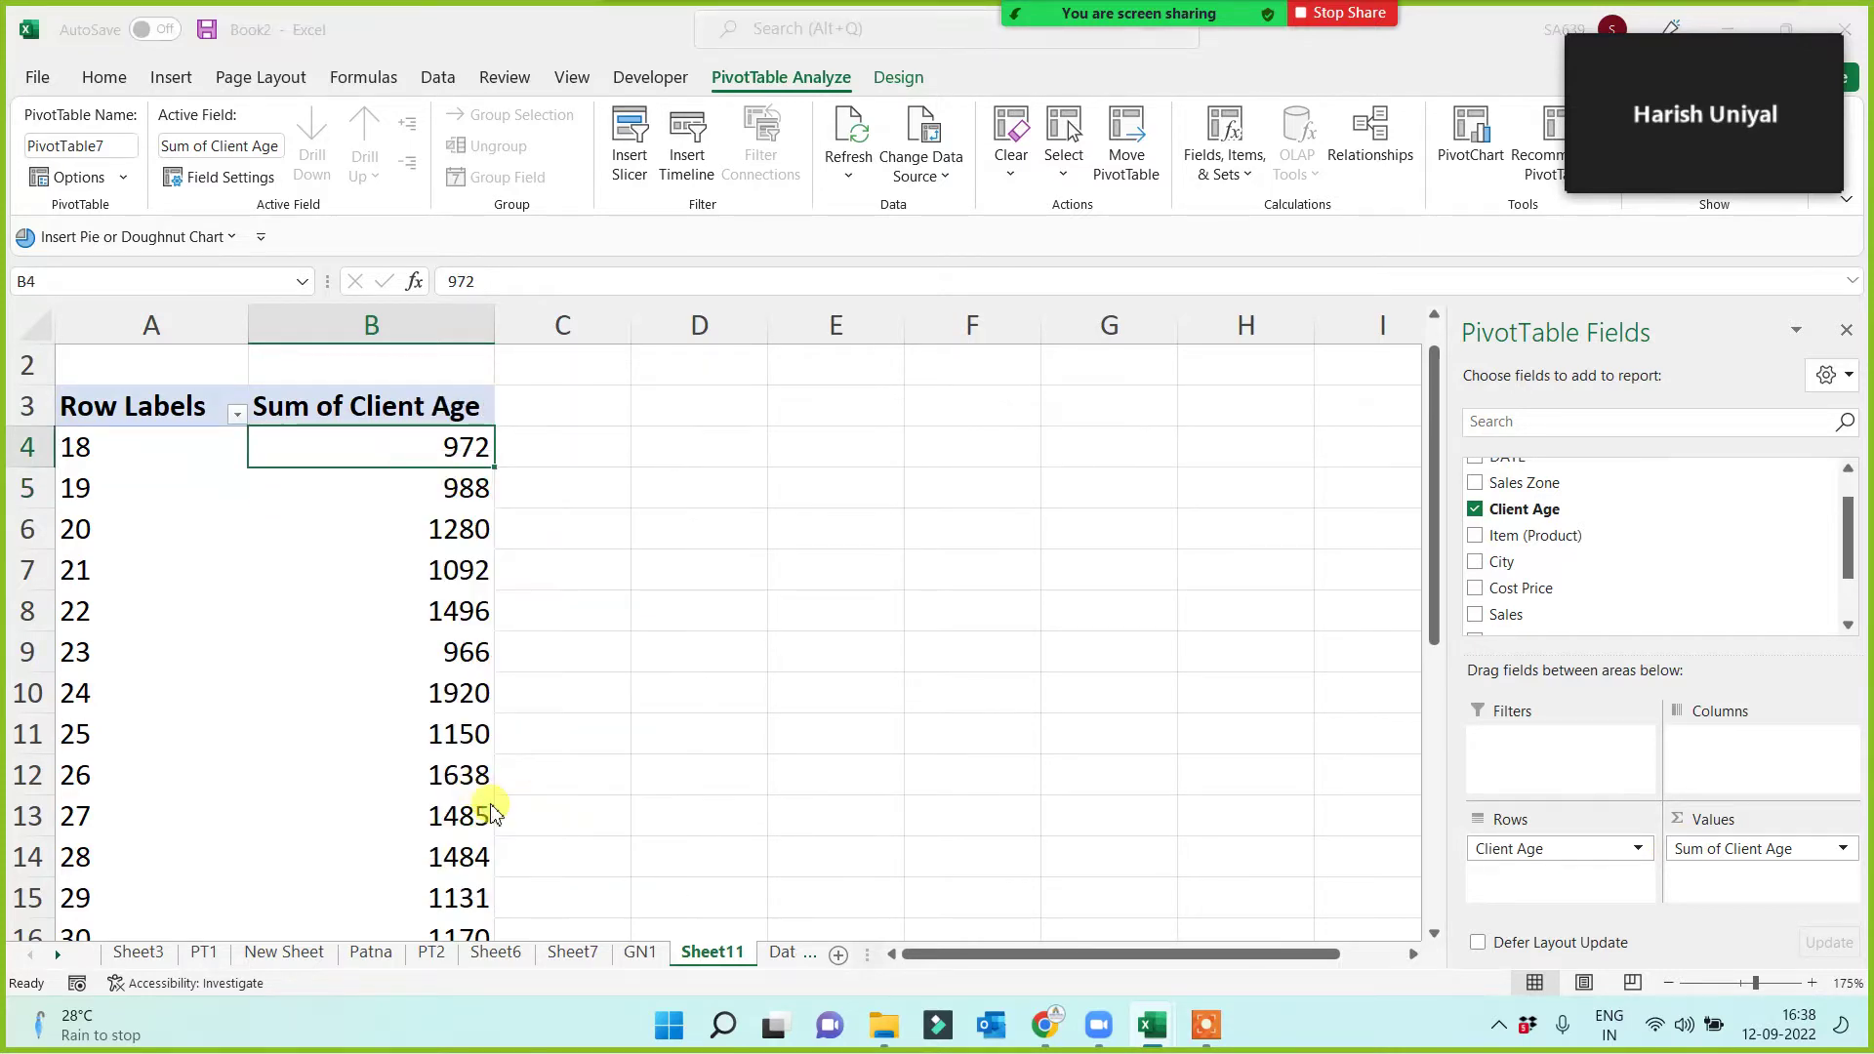
{"action": "left_click", "coordinate": [293, 827]}
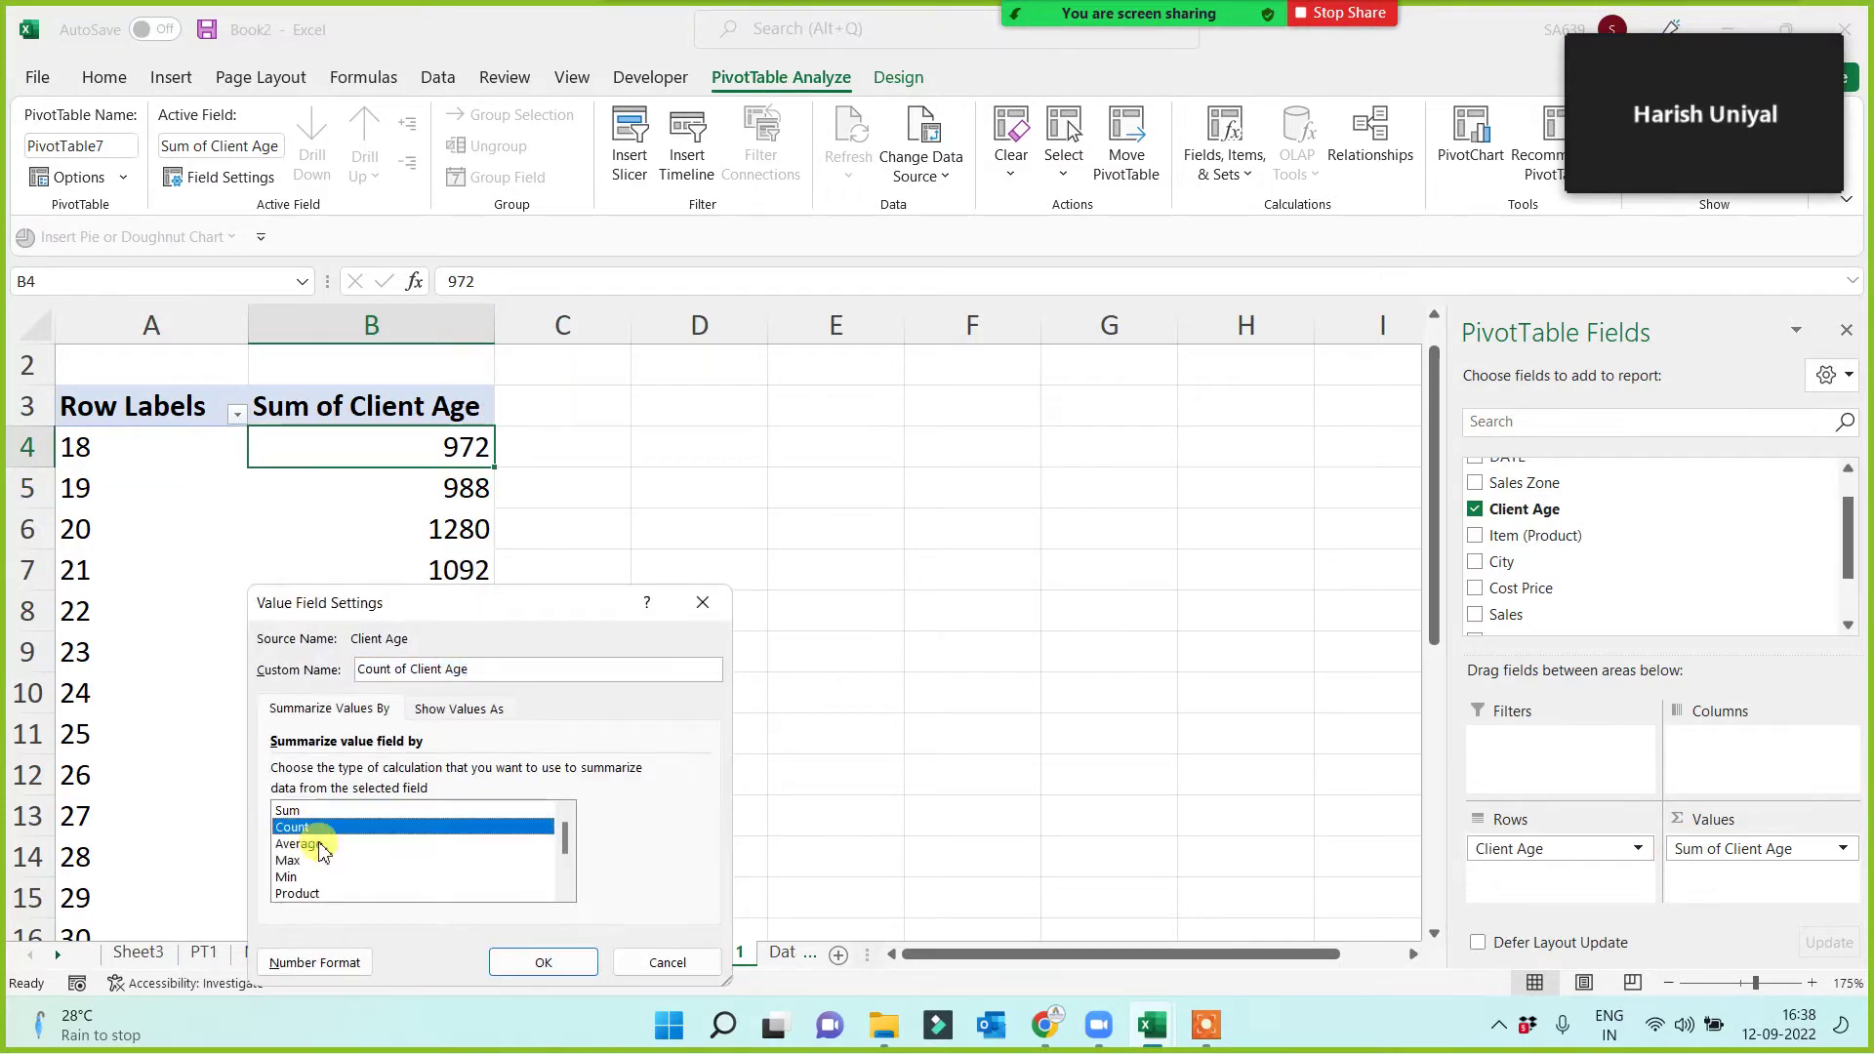
{"action": "left_click", "coordinate": [508, 961]}
{"action": "left_click", "coordinate": [668, 628]}
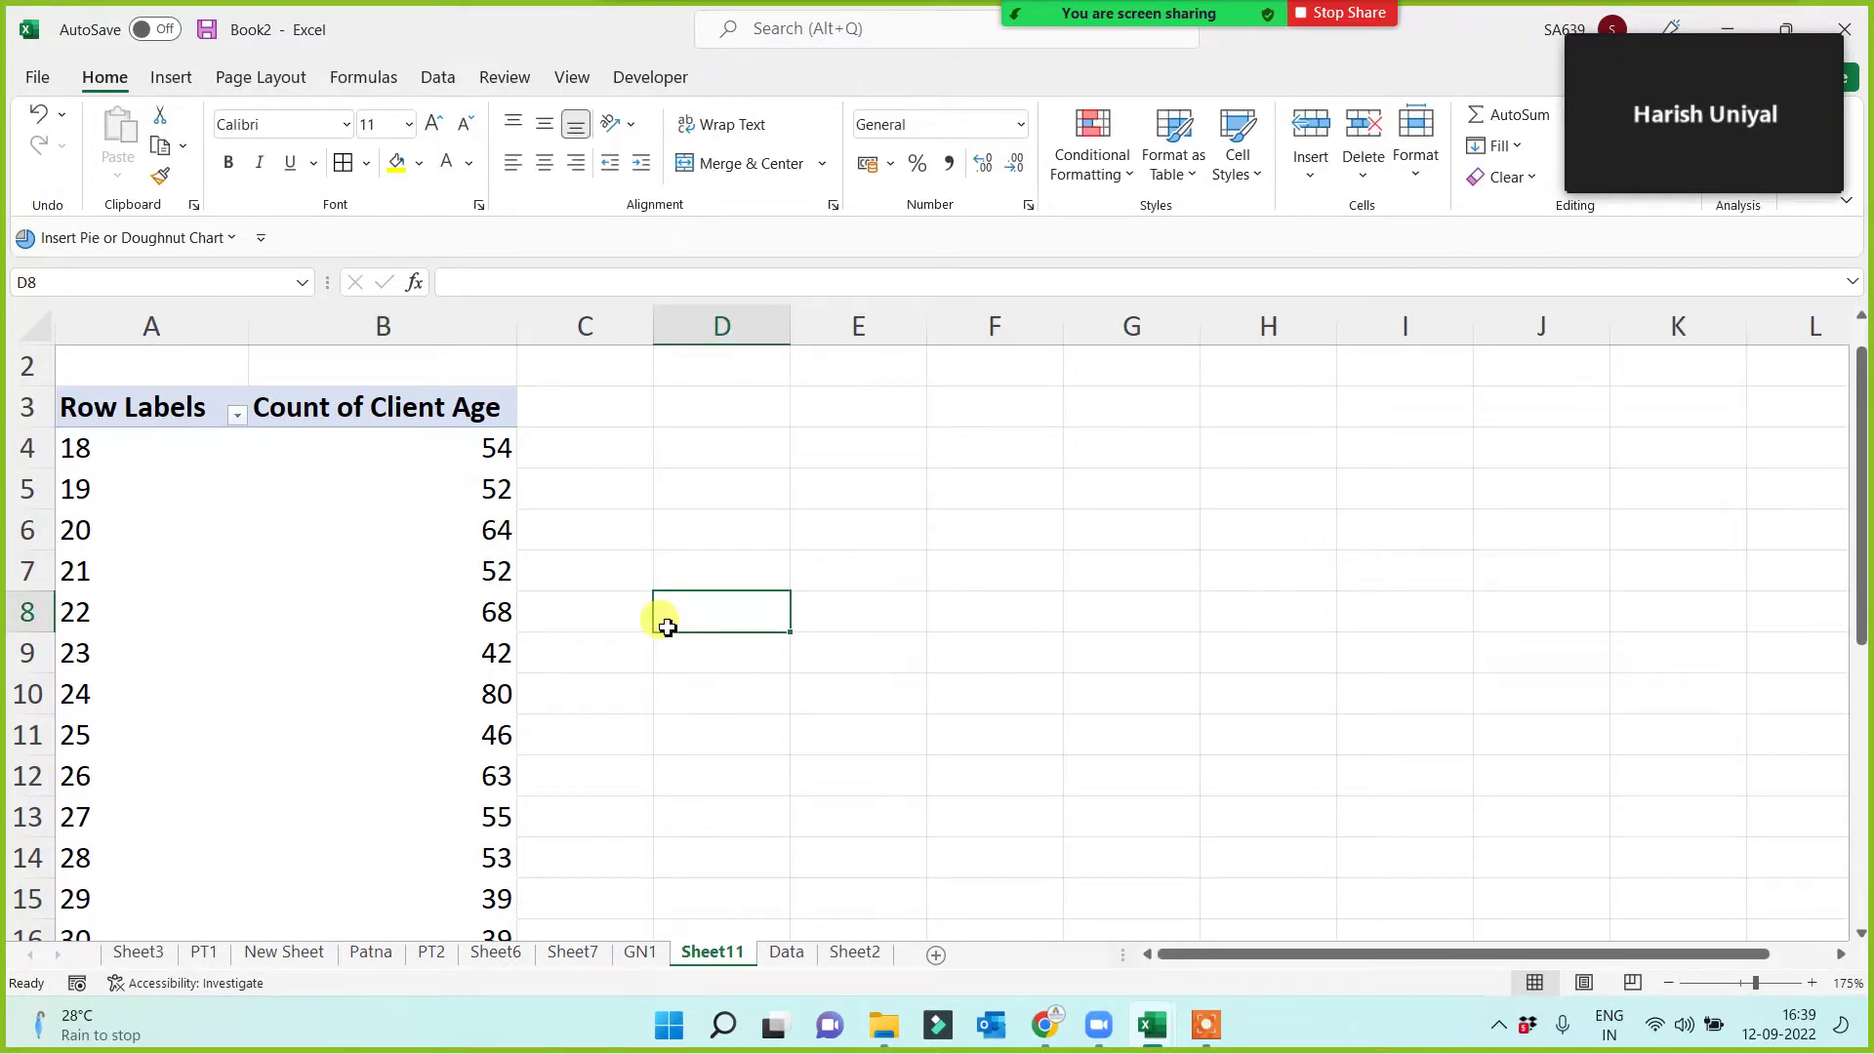
Check the client counts for ages 18, 19 and 20 row by row.
{"action": "left_click", "coordinate": [49, 455]}
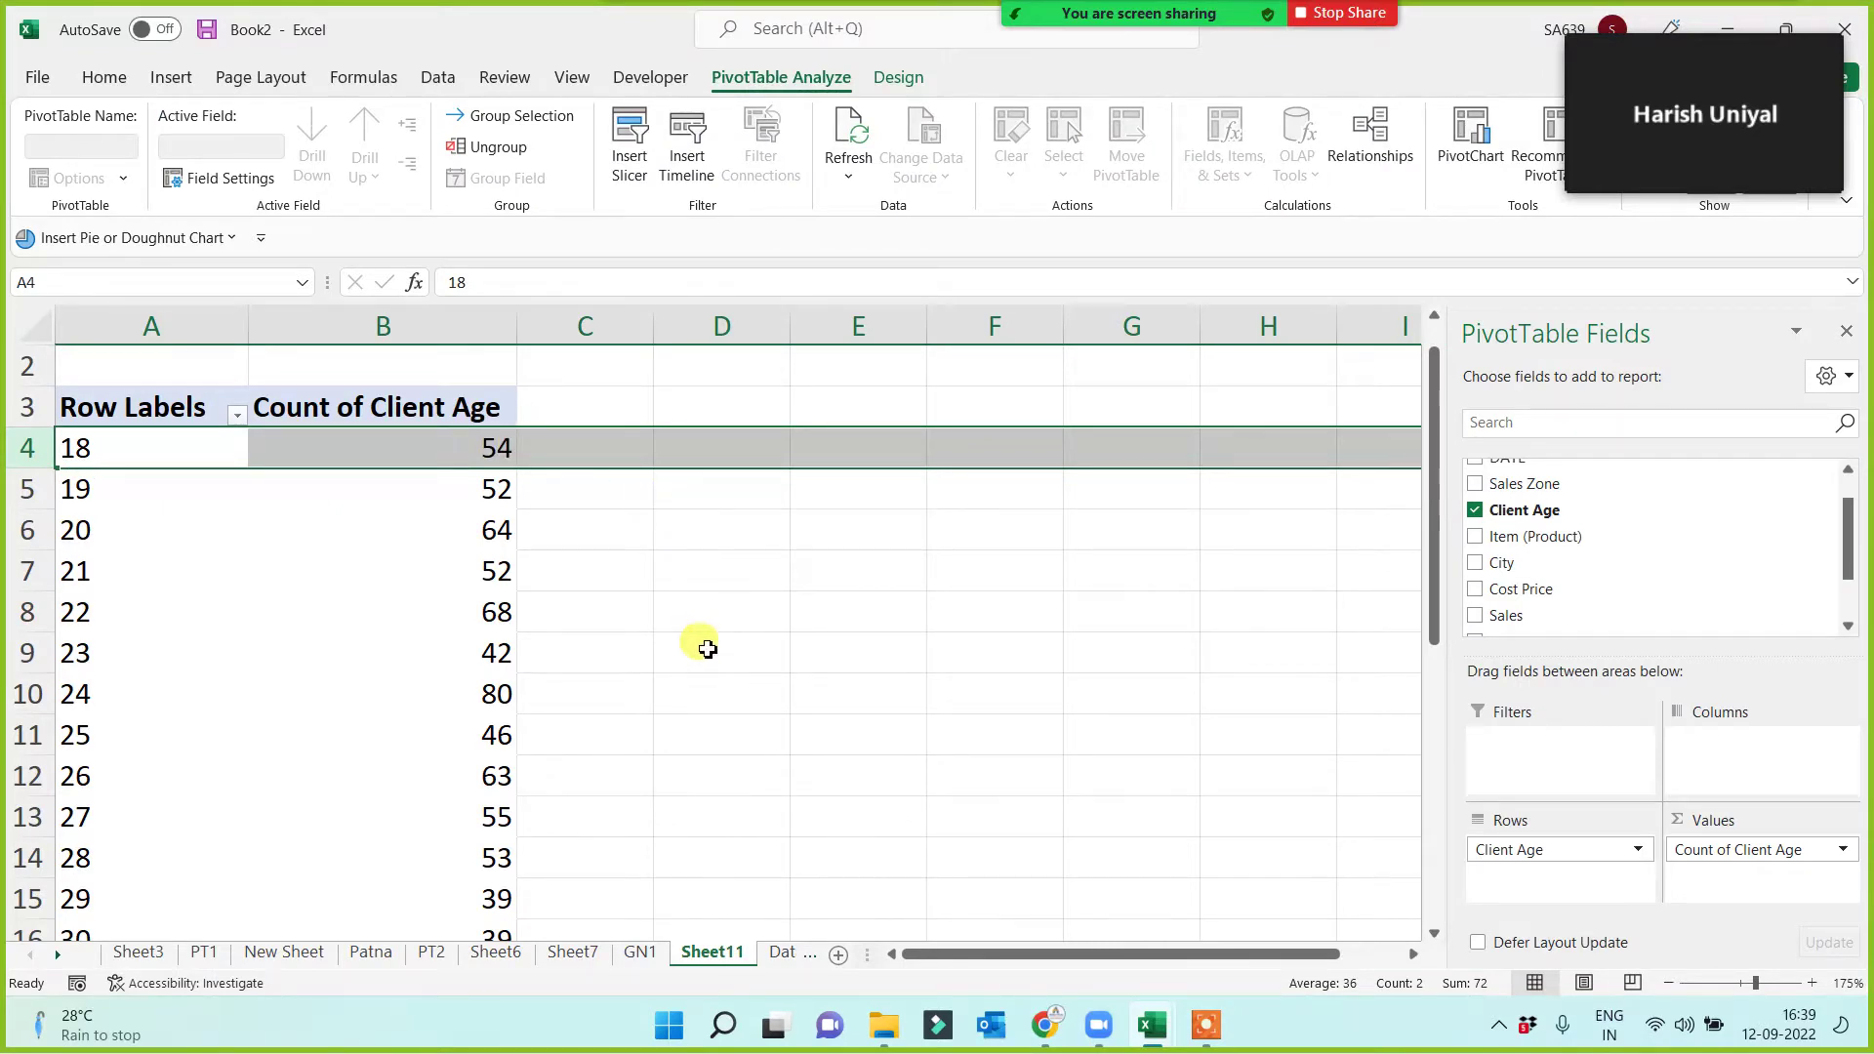
{"action": "left_click_drag", "start_coordinate": [75, 485], "coordinate": [503, 498]}
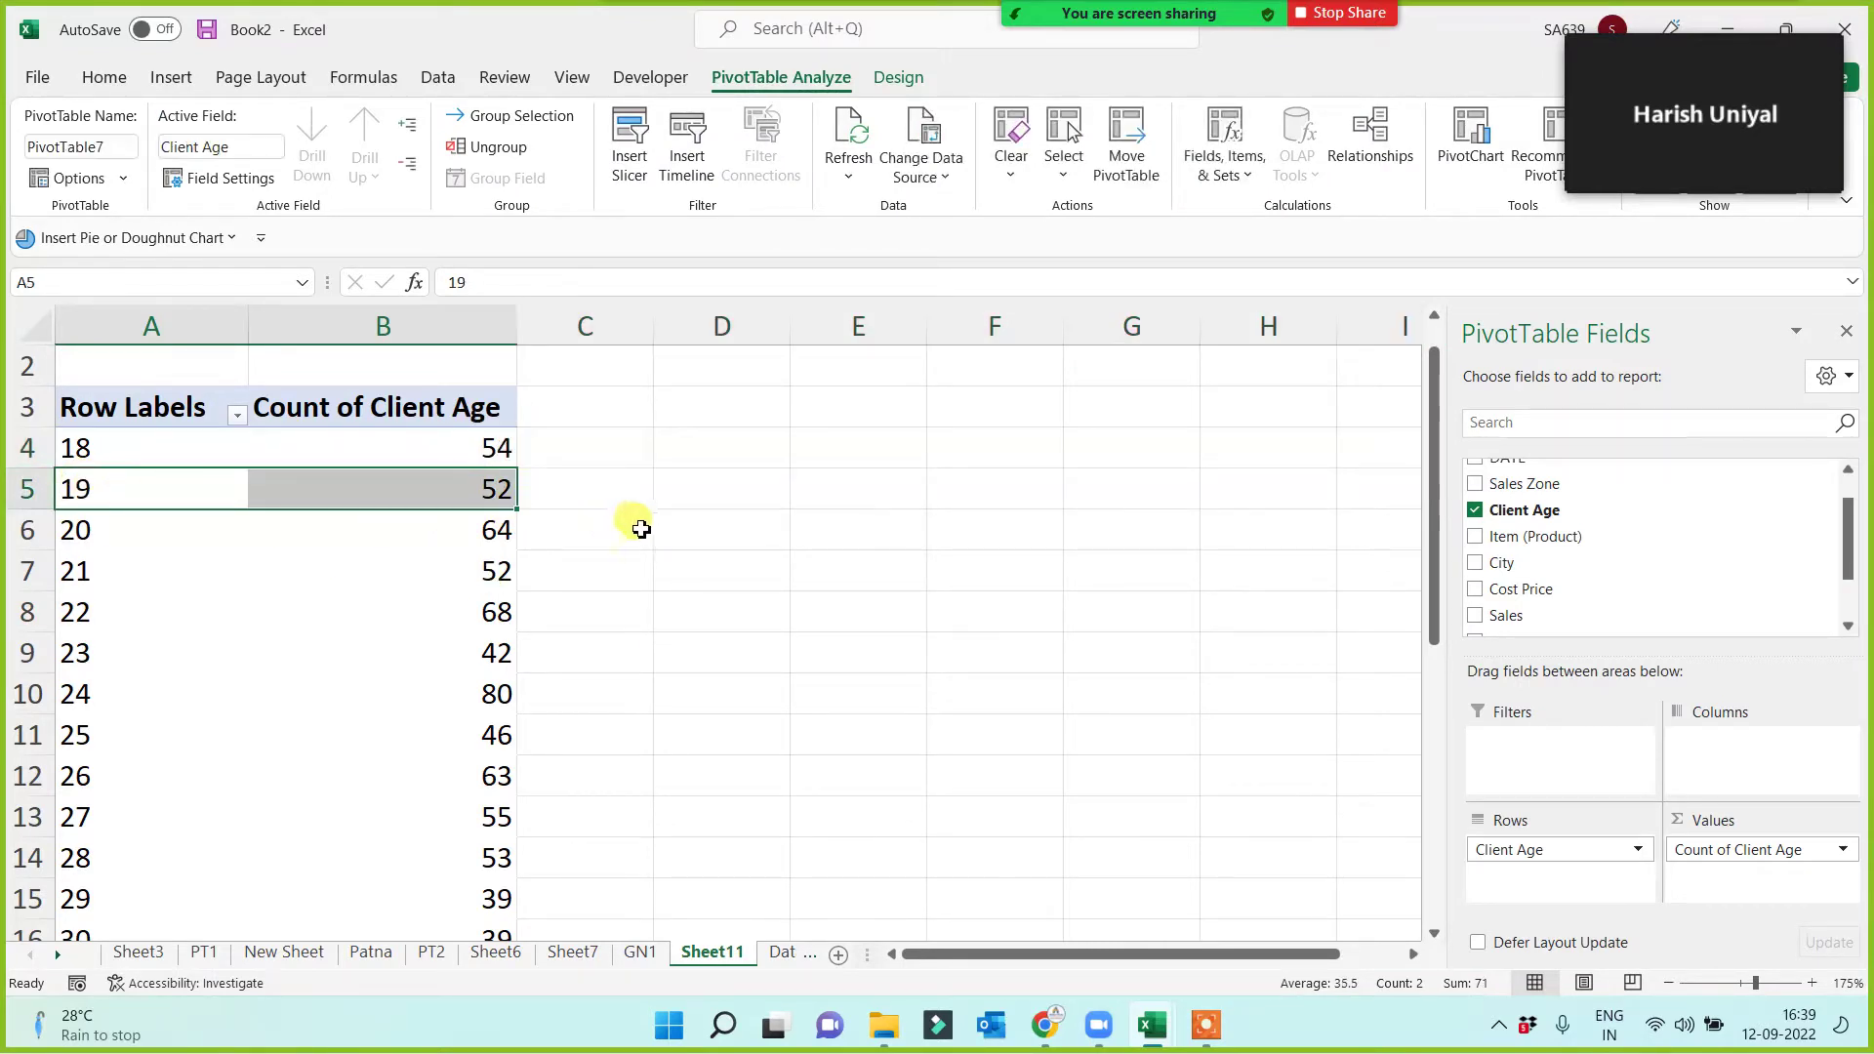
{"action": "left_click_drag", "start_coordinate": [75, 530], "coordinate": [494, 532]}
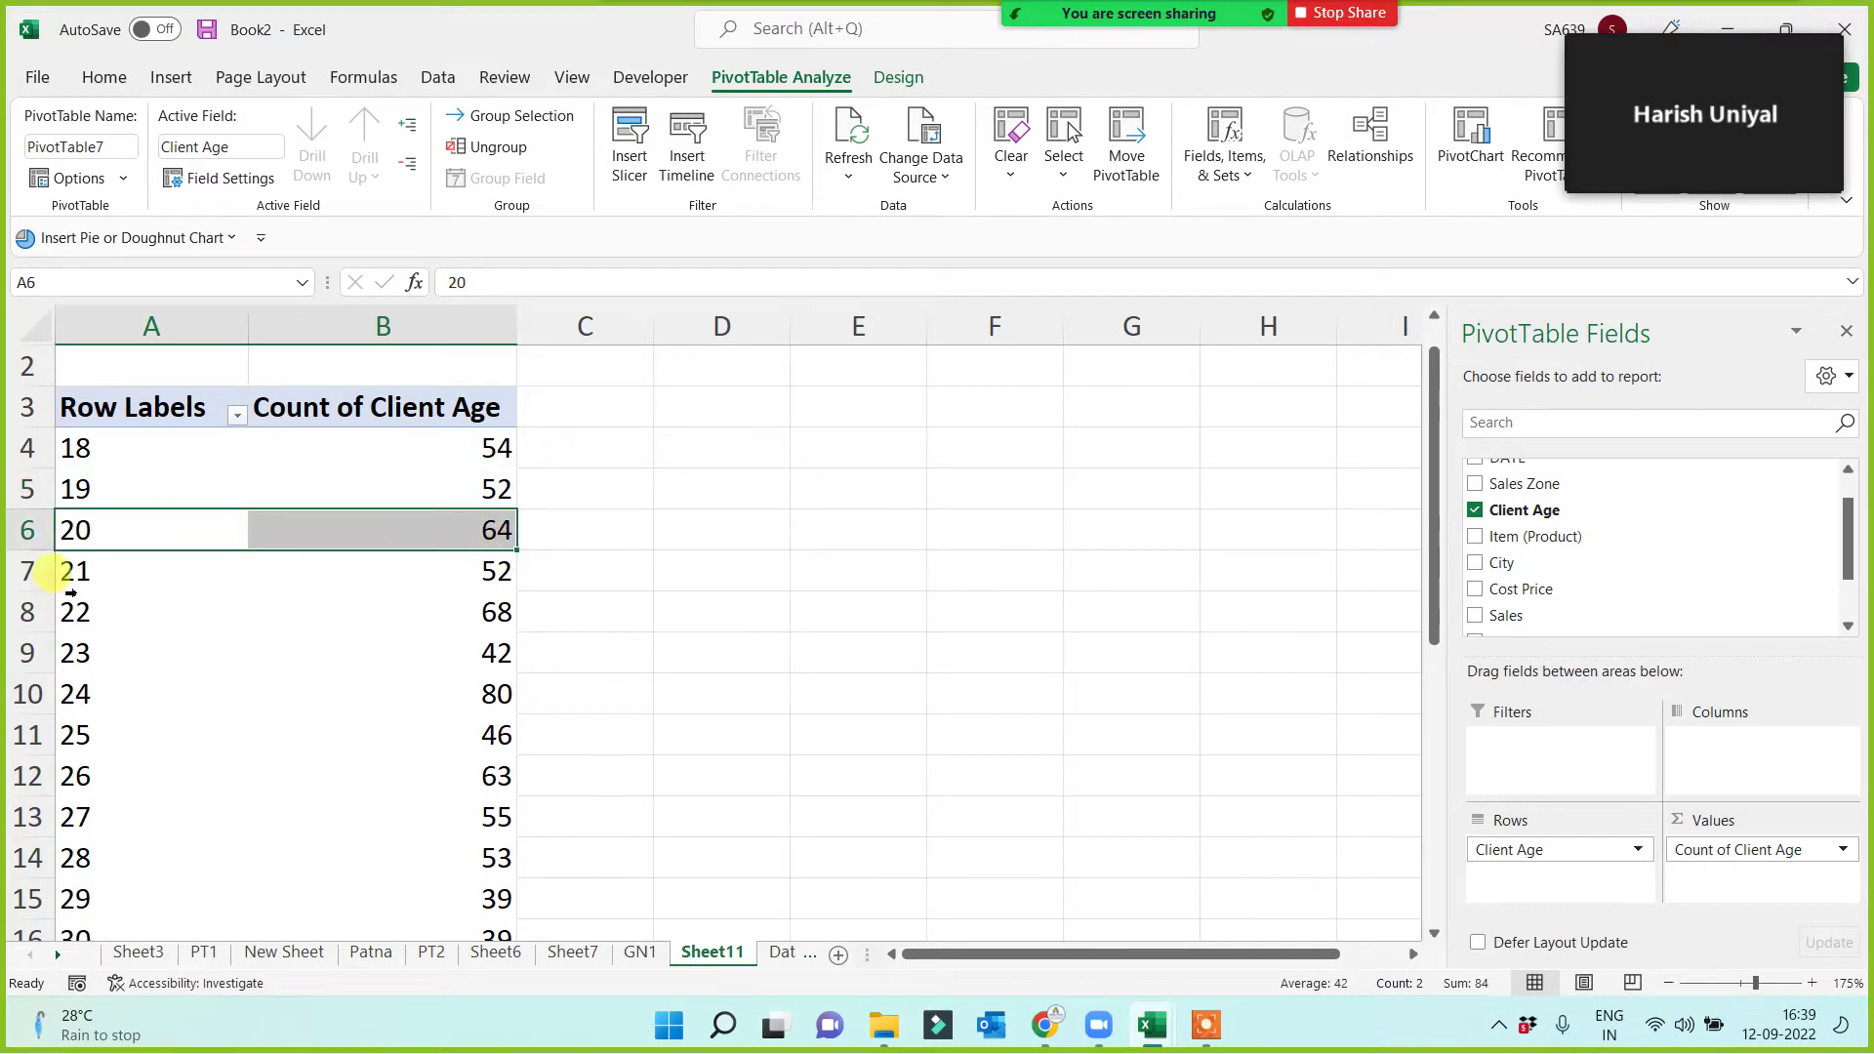
Check the client counts for age 21 and for the oldest ages down to the grand total.
{"action": "left_click_drag", "start_coordinate": [73, 571], "coordinate": [468, 573]}
{"action": "left_click", "coordinate": [679, 639]}
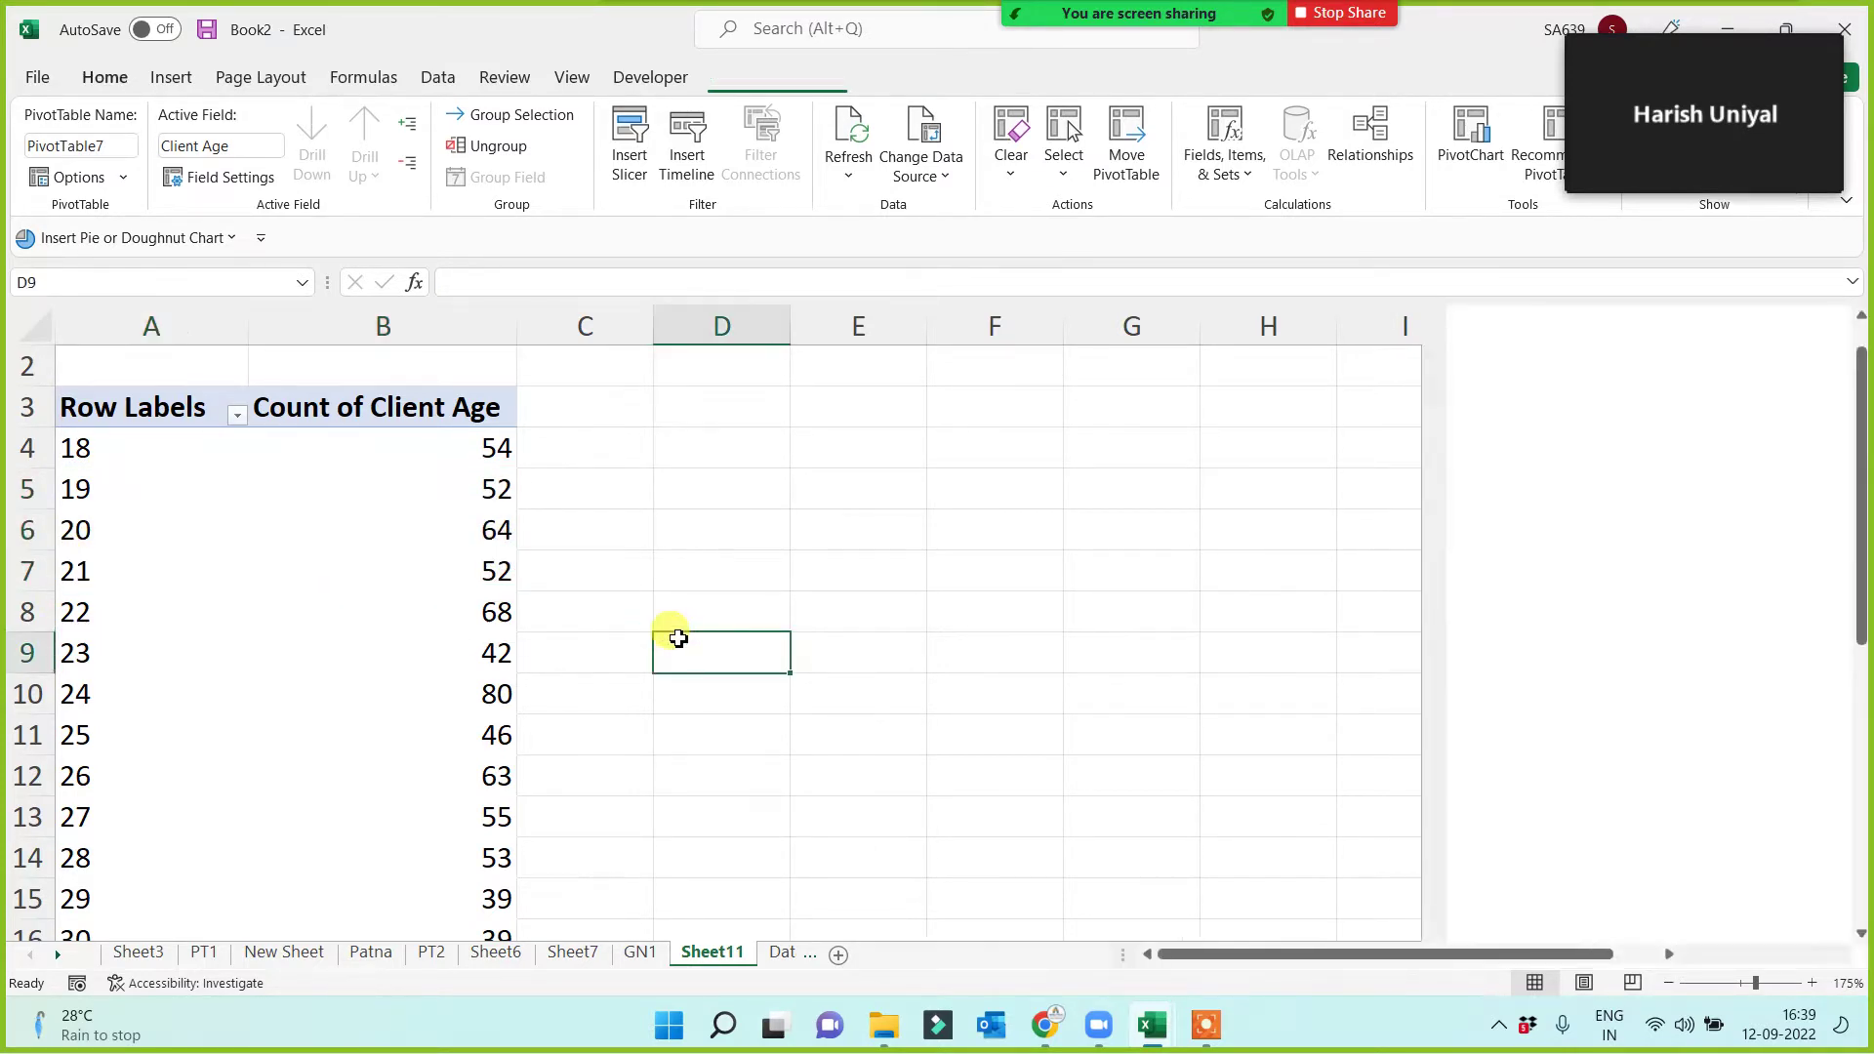
{"action": "scroll", "coordinate": [144, 727], "scroll_direction": "down", "scroll_amount": 5}
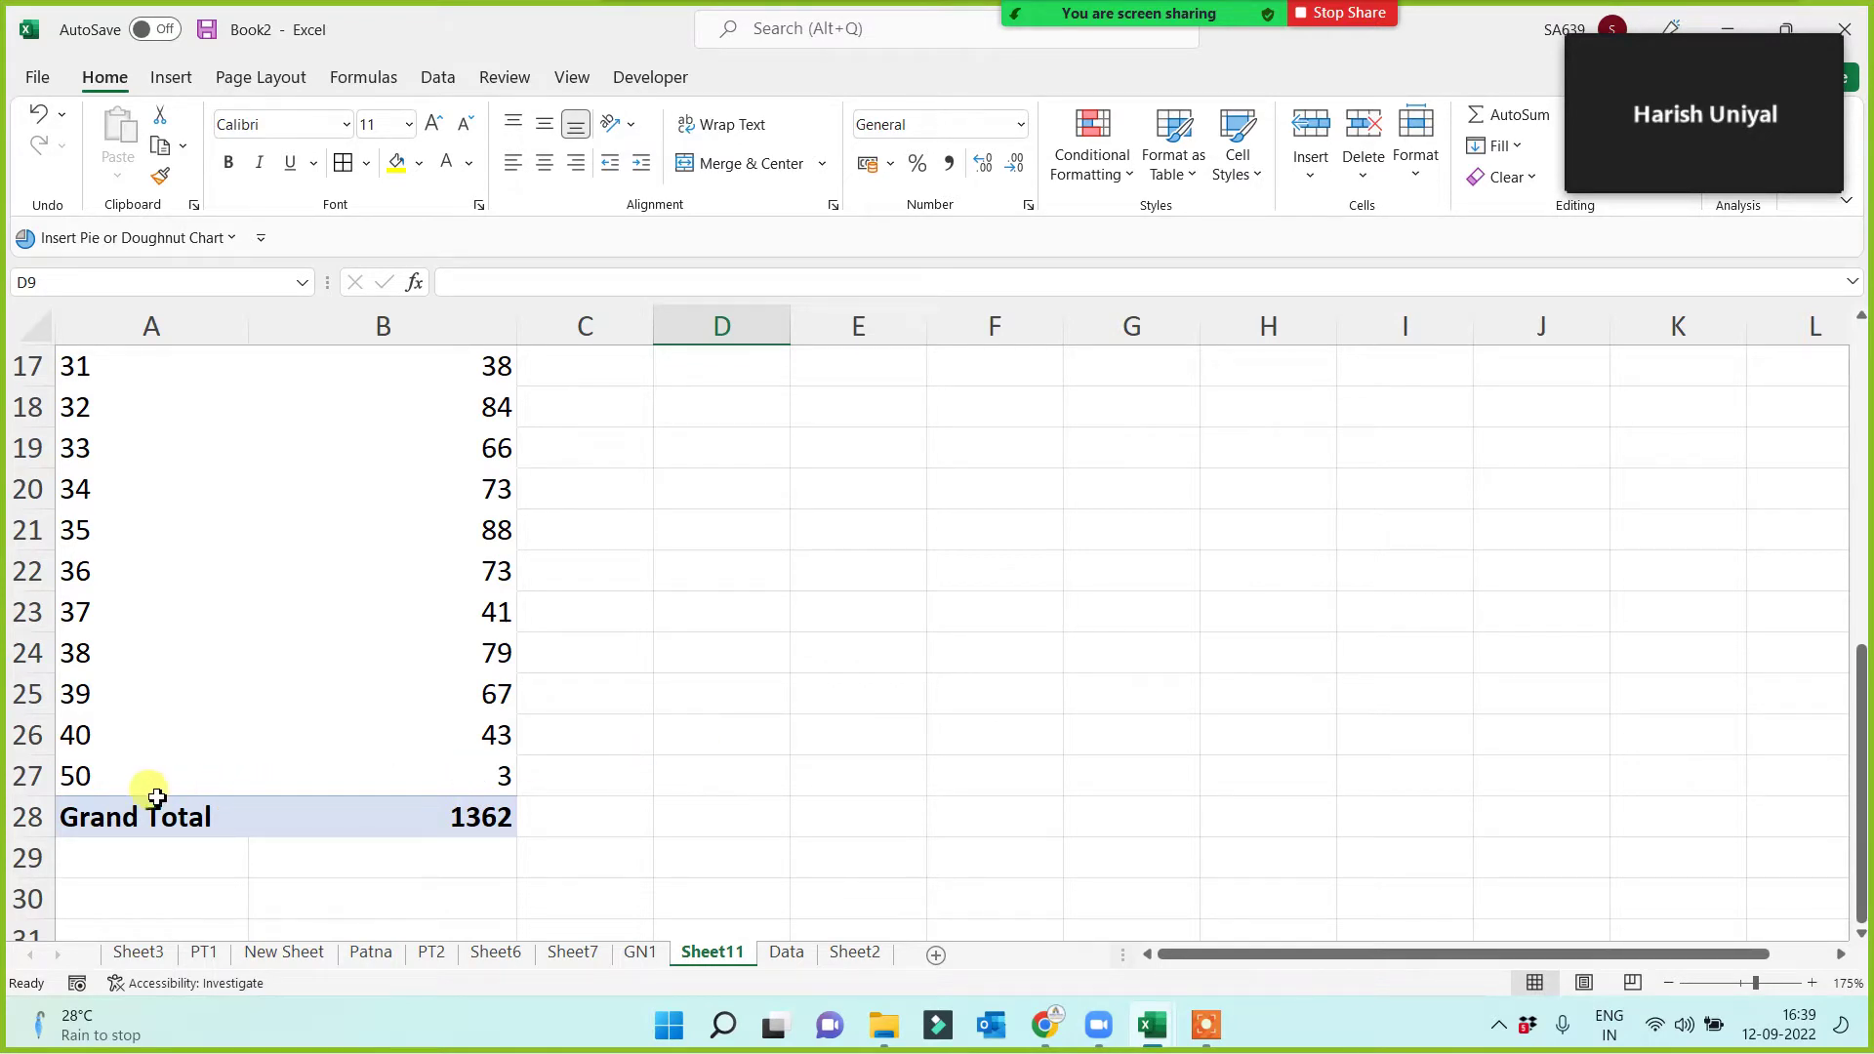
{"action": "left_click", "coordinate": [93, 734]}
{"action": "left_click", "coordinate": [93, 689]}
{"action": "left_click", "coordinate": [84, 613]}
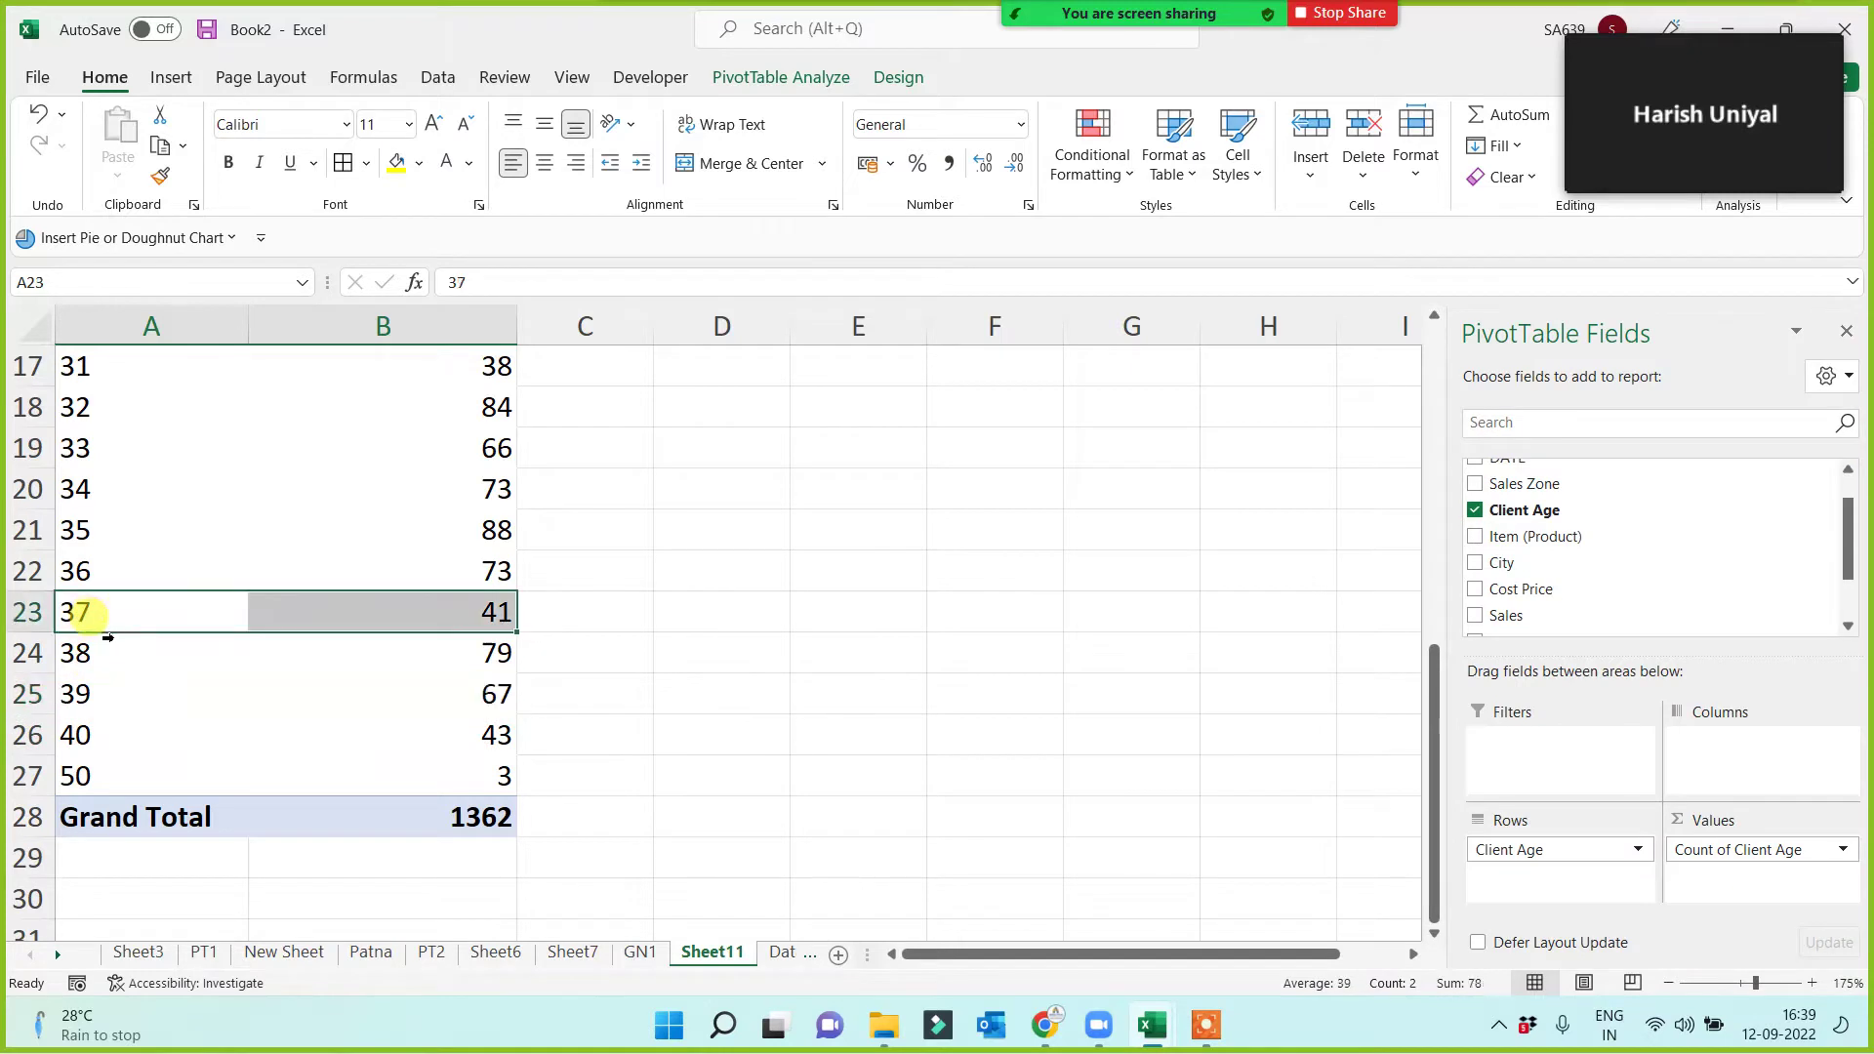
{"action": "left_click", "coordinate": [673, 624]}
{"action": "scroll", "coordinate": [664, 634], "scroll_direction": "up", "scroll_amount": 5}
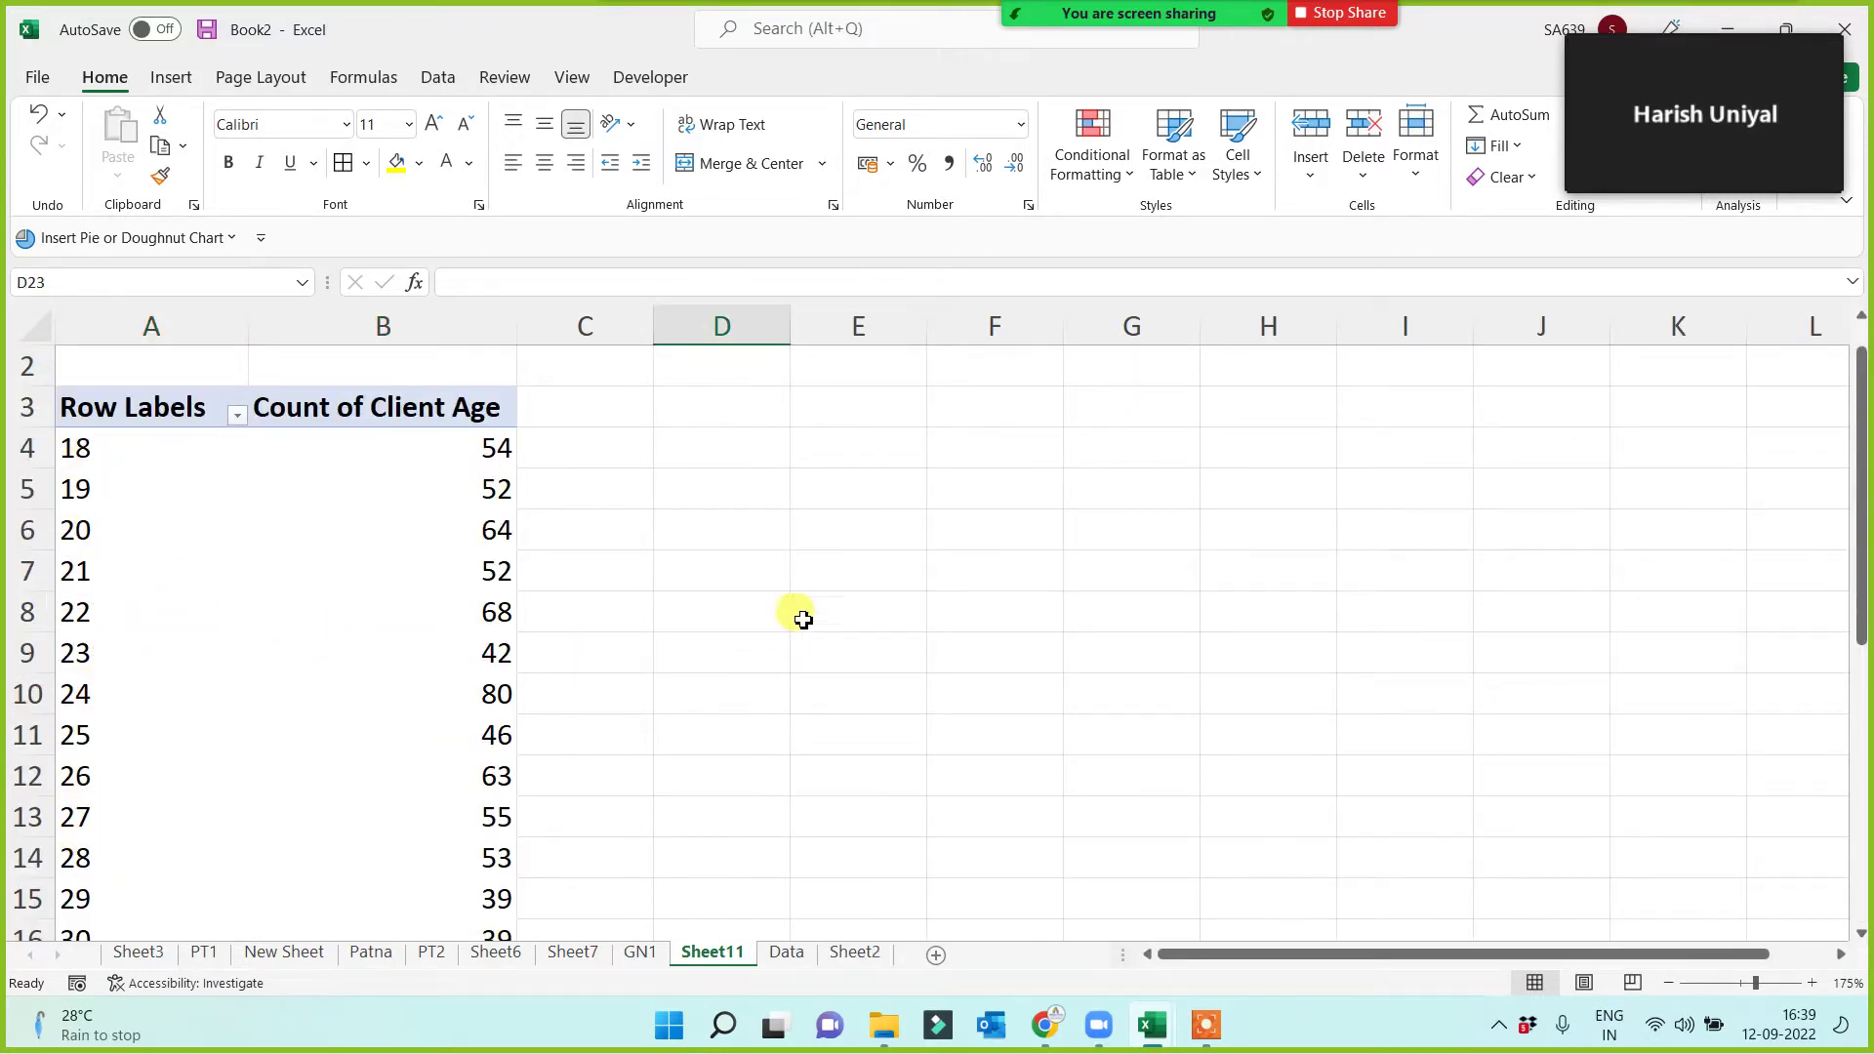
{"action": "mouse_move", "coordinate": [1681, 34]}
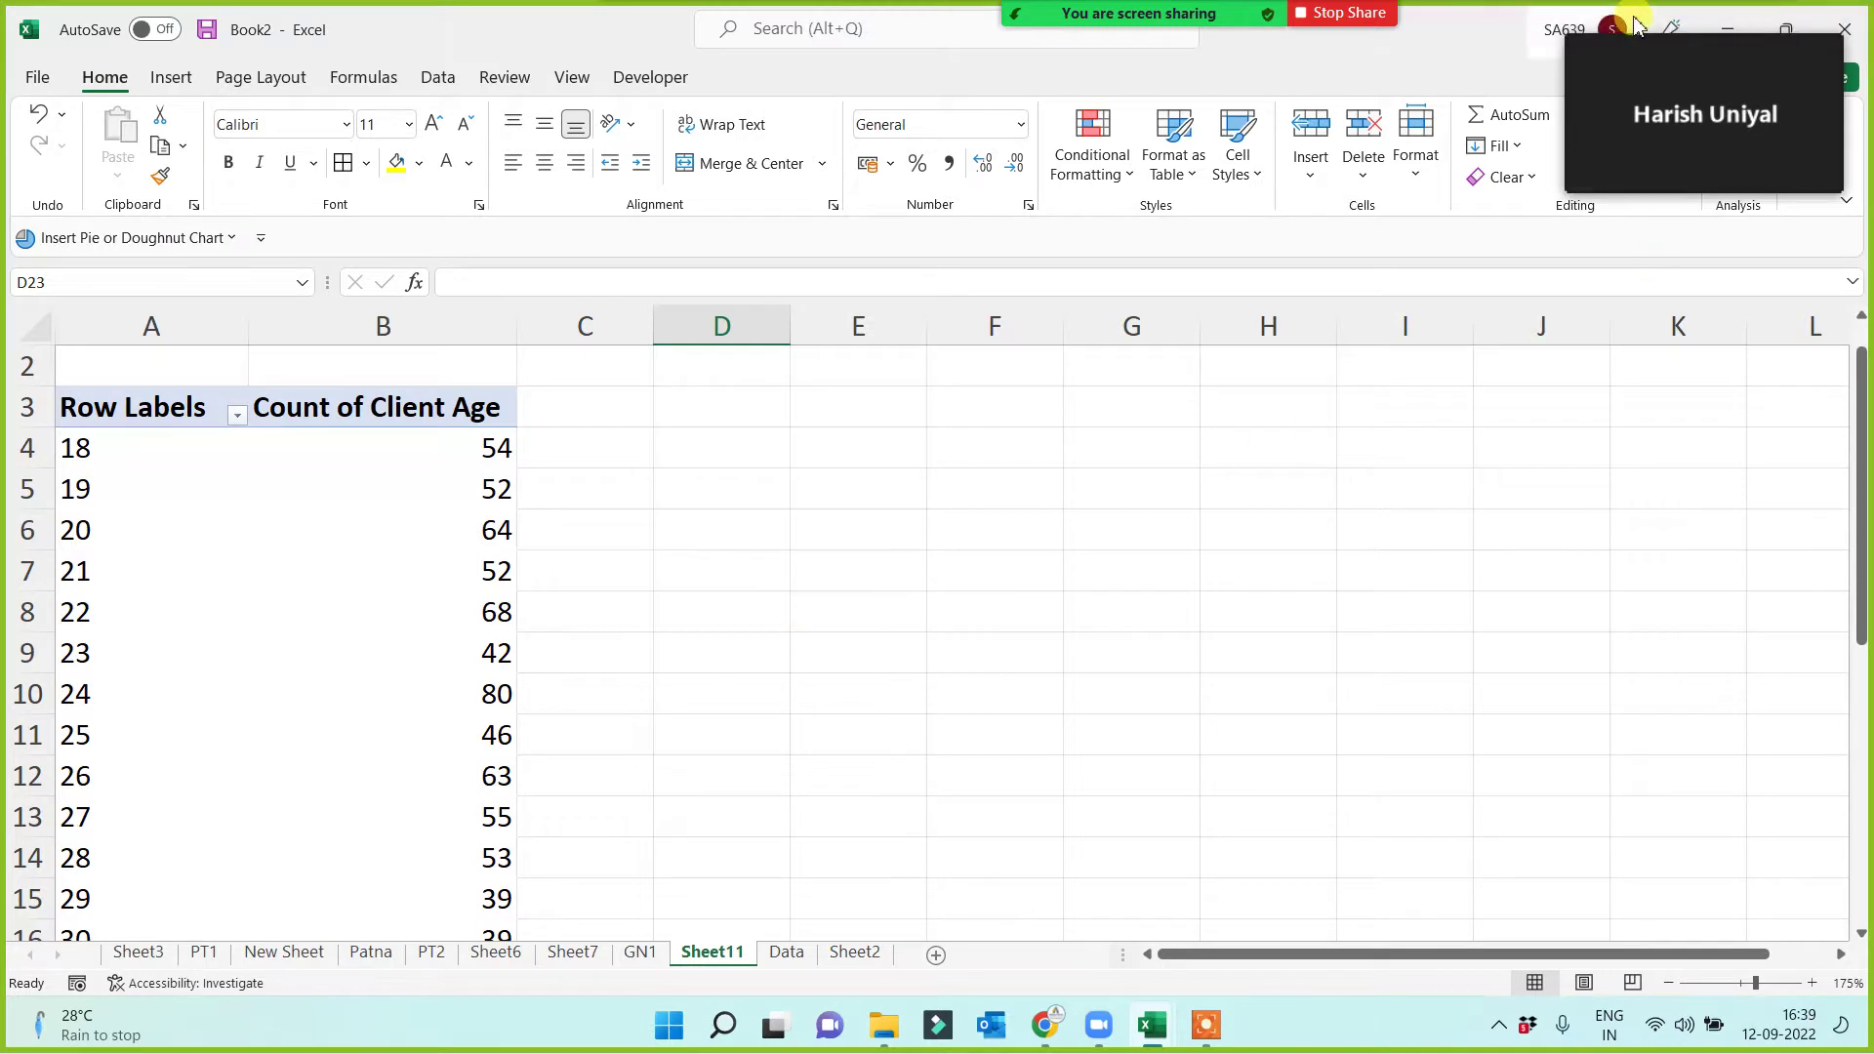
{"action": "left_click", "coordinate": [1652, 20]}
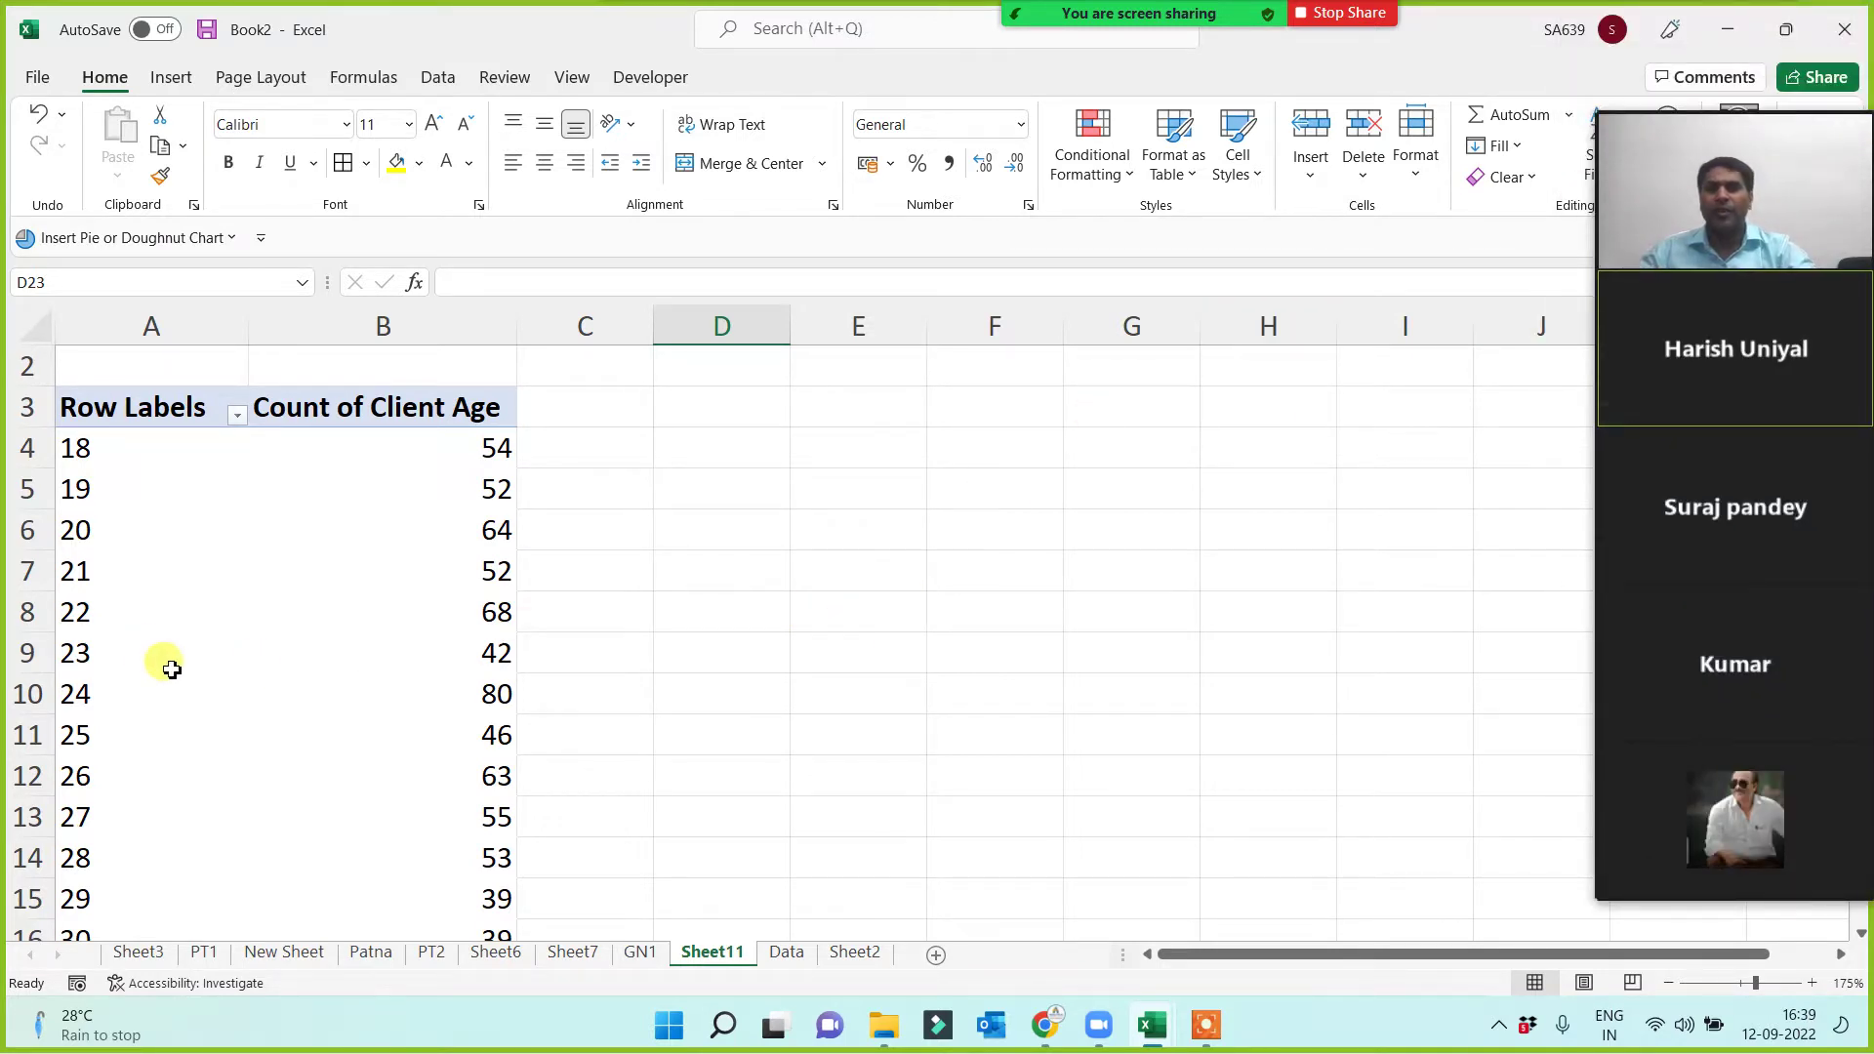
Group the Client Age row labels starting at 18 and ending at 50, in intervals of 10.
{"action": "right_click", "coordinate": [154, 539]}
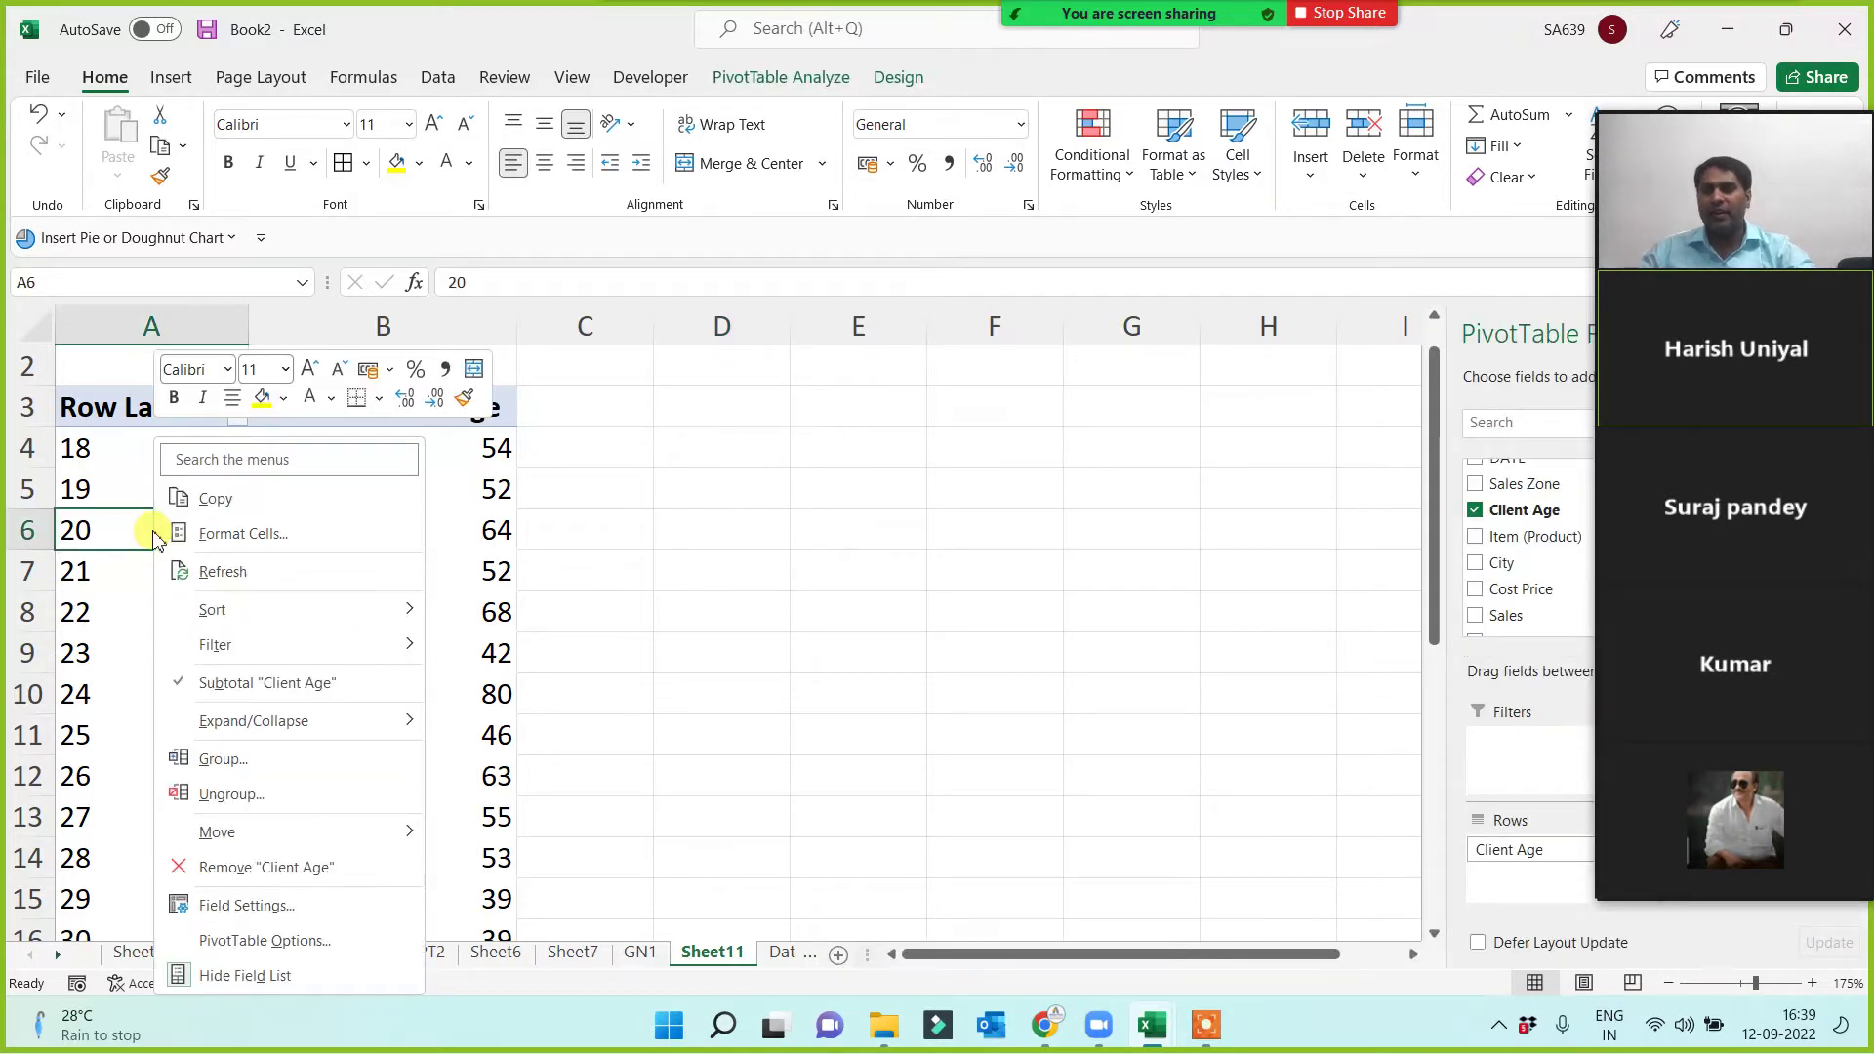
{"action": "left_click", "coordinate": [223, 761]}
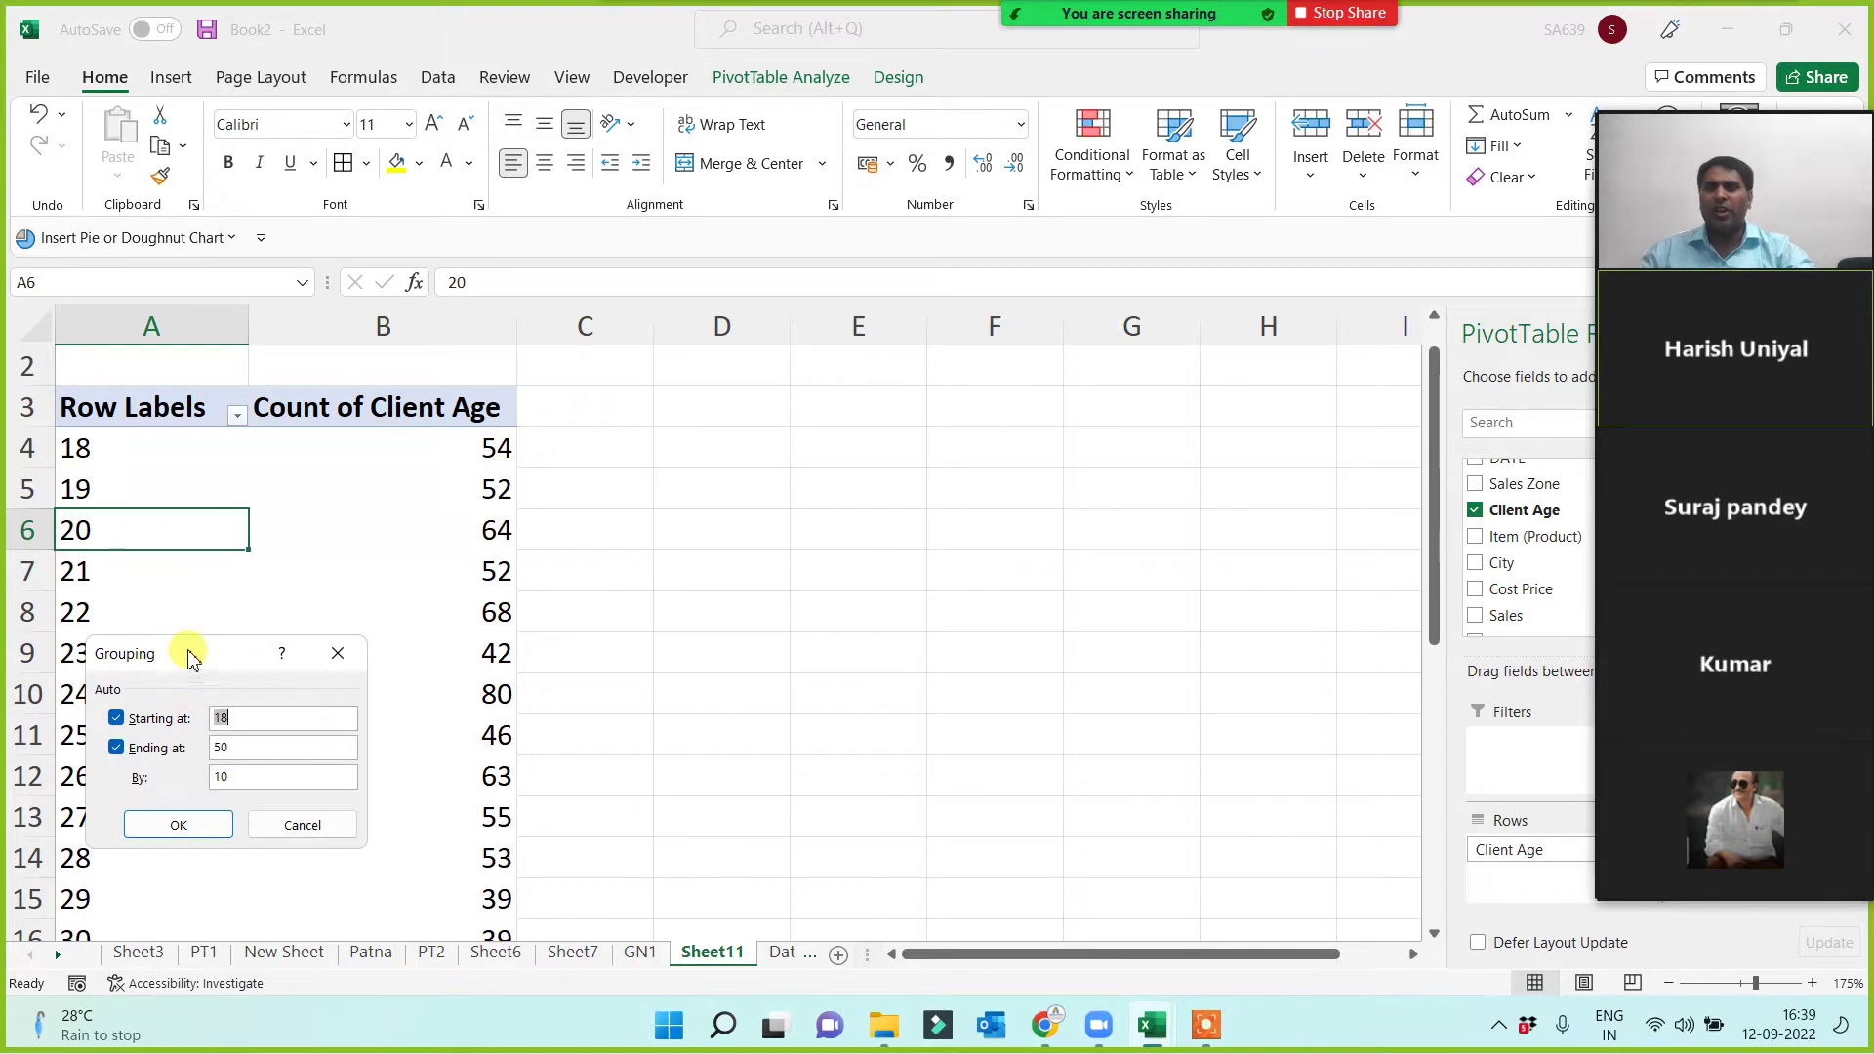
{"action": "left_click_drag", "start_coordinate": [189, 657], "coordinate": [753, 359]}
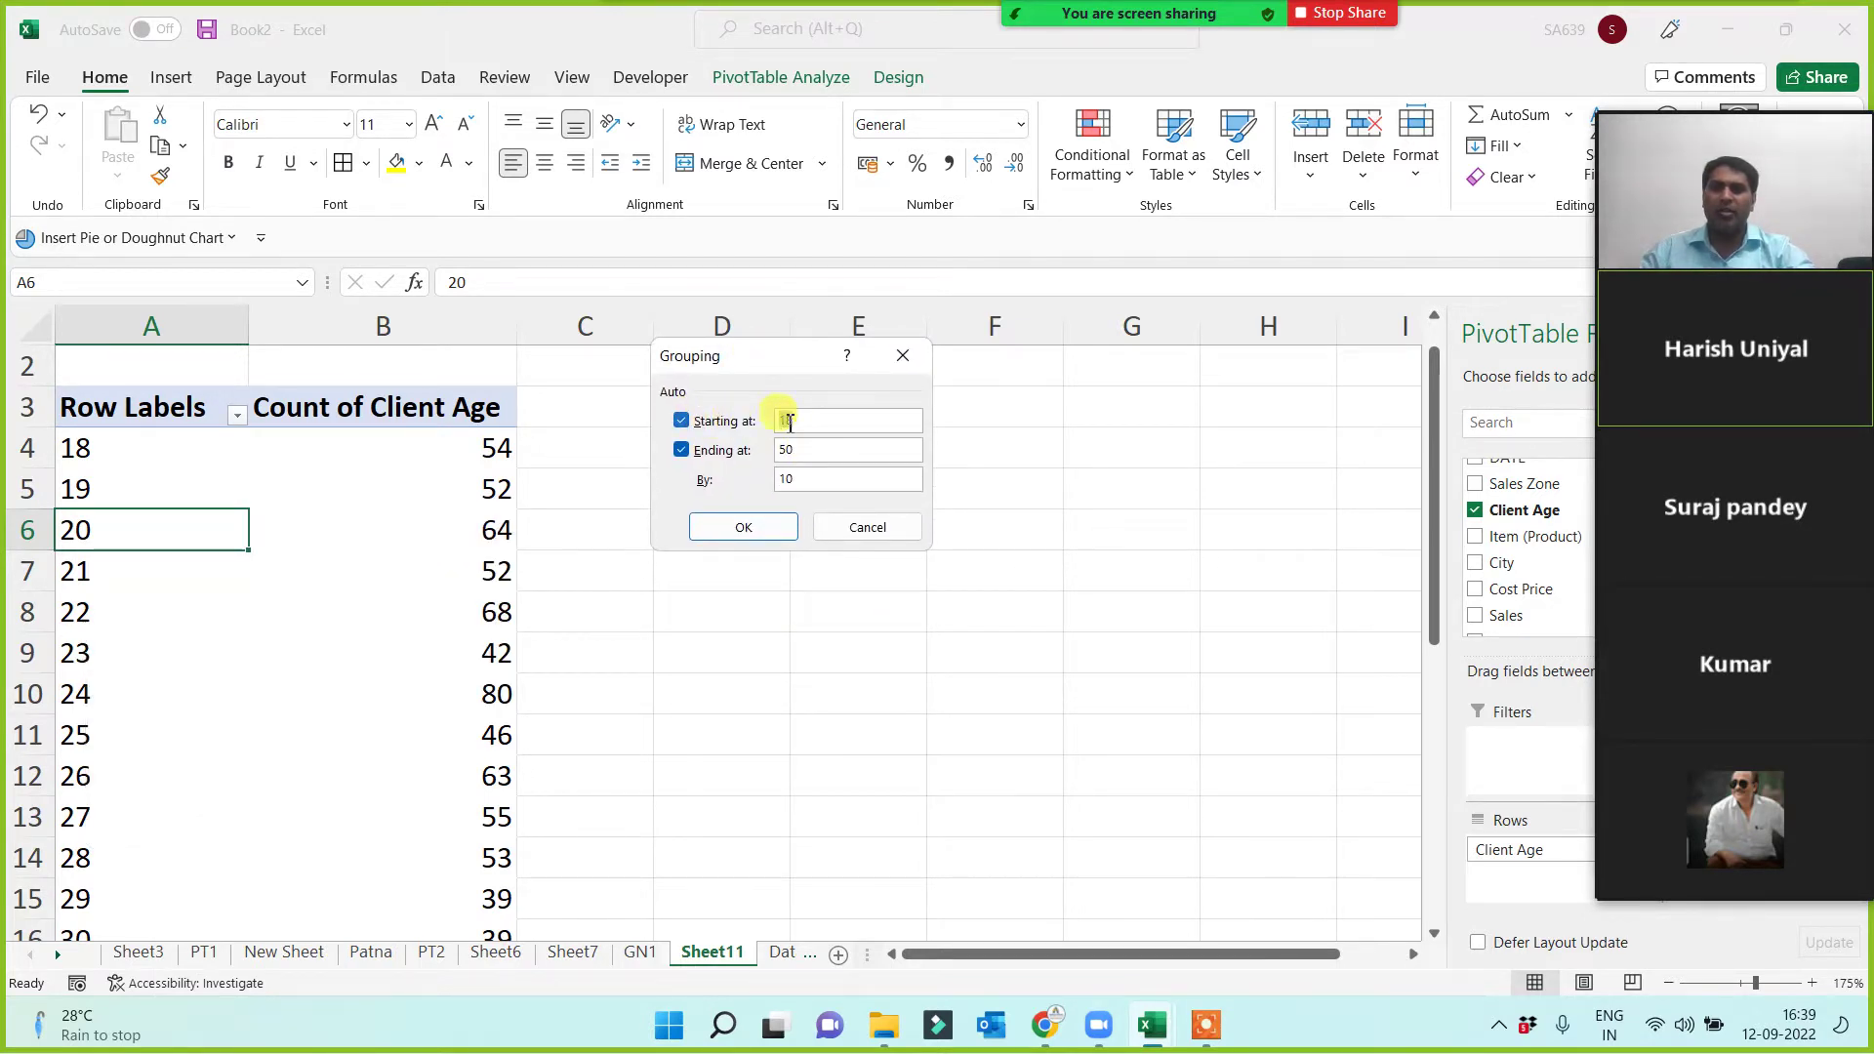
{"action": "double_click", "coordinate": [810, 449]}
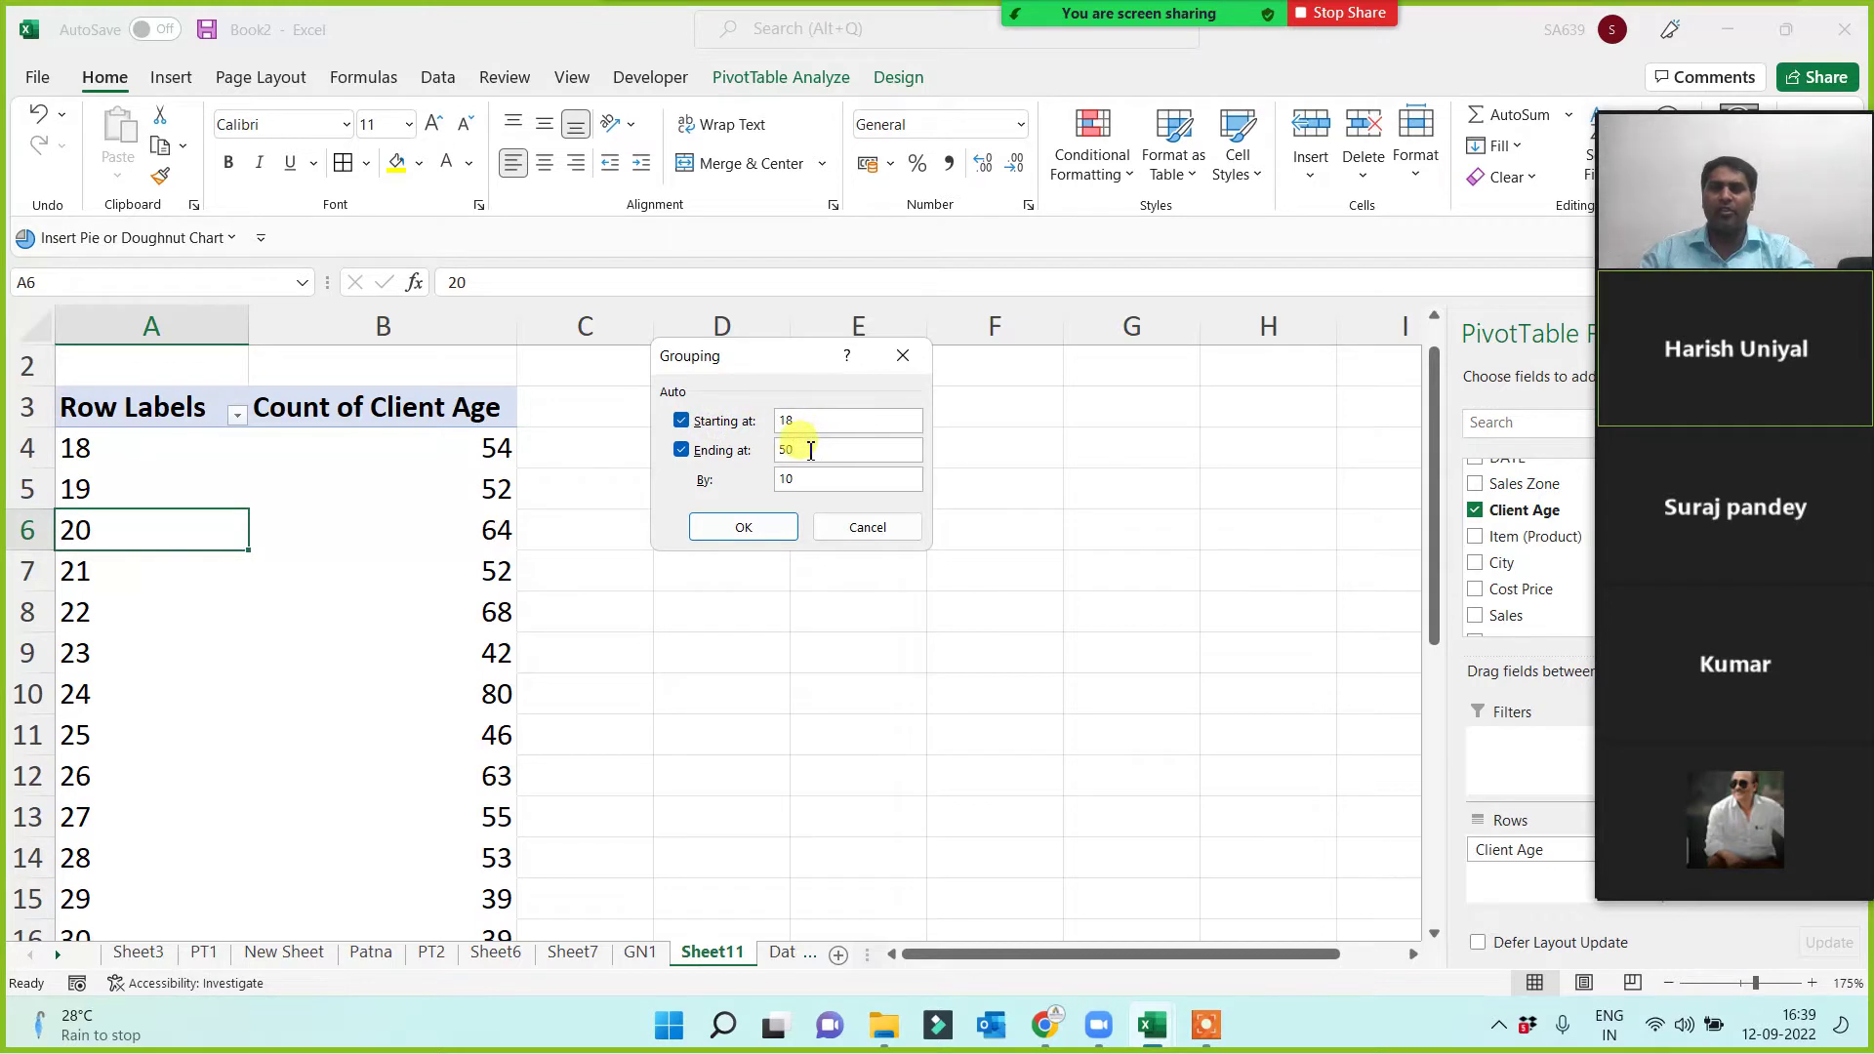
{"action": "double_click", "coordinate": [809, 481]}
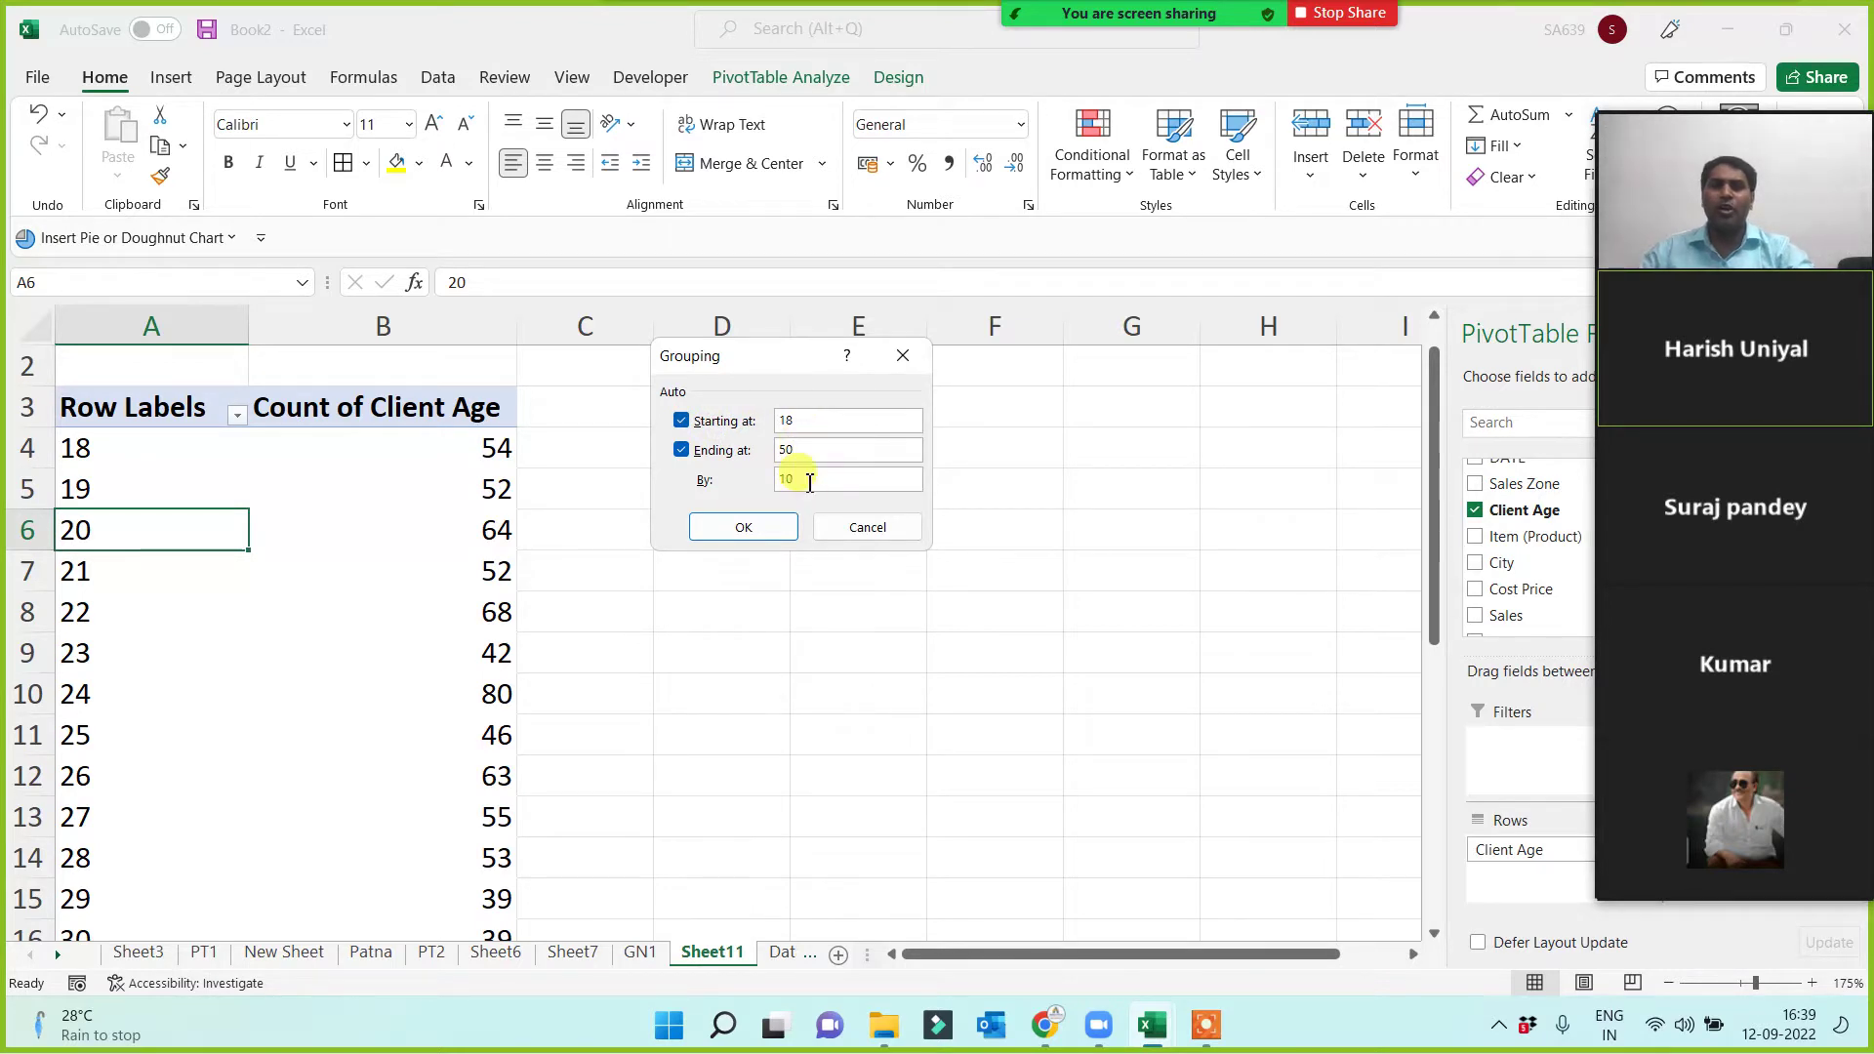
{"action": "left_click", "coordinate": [765, 527]}
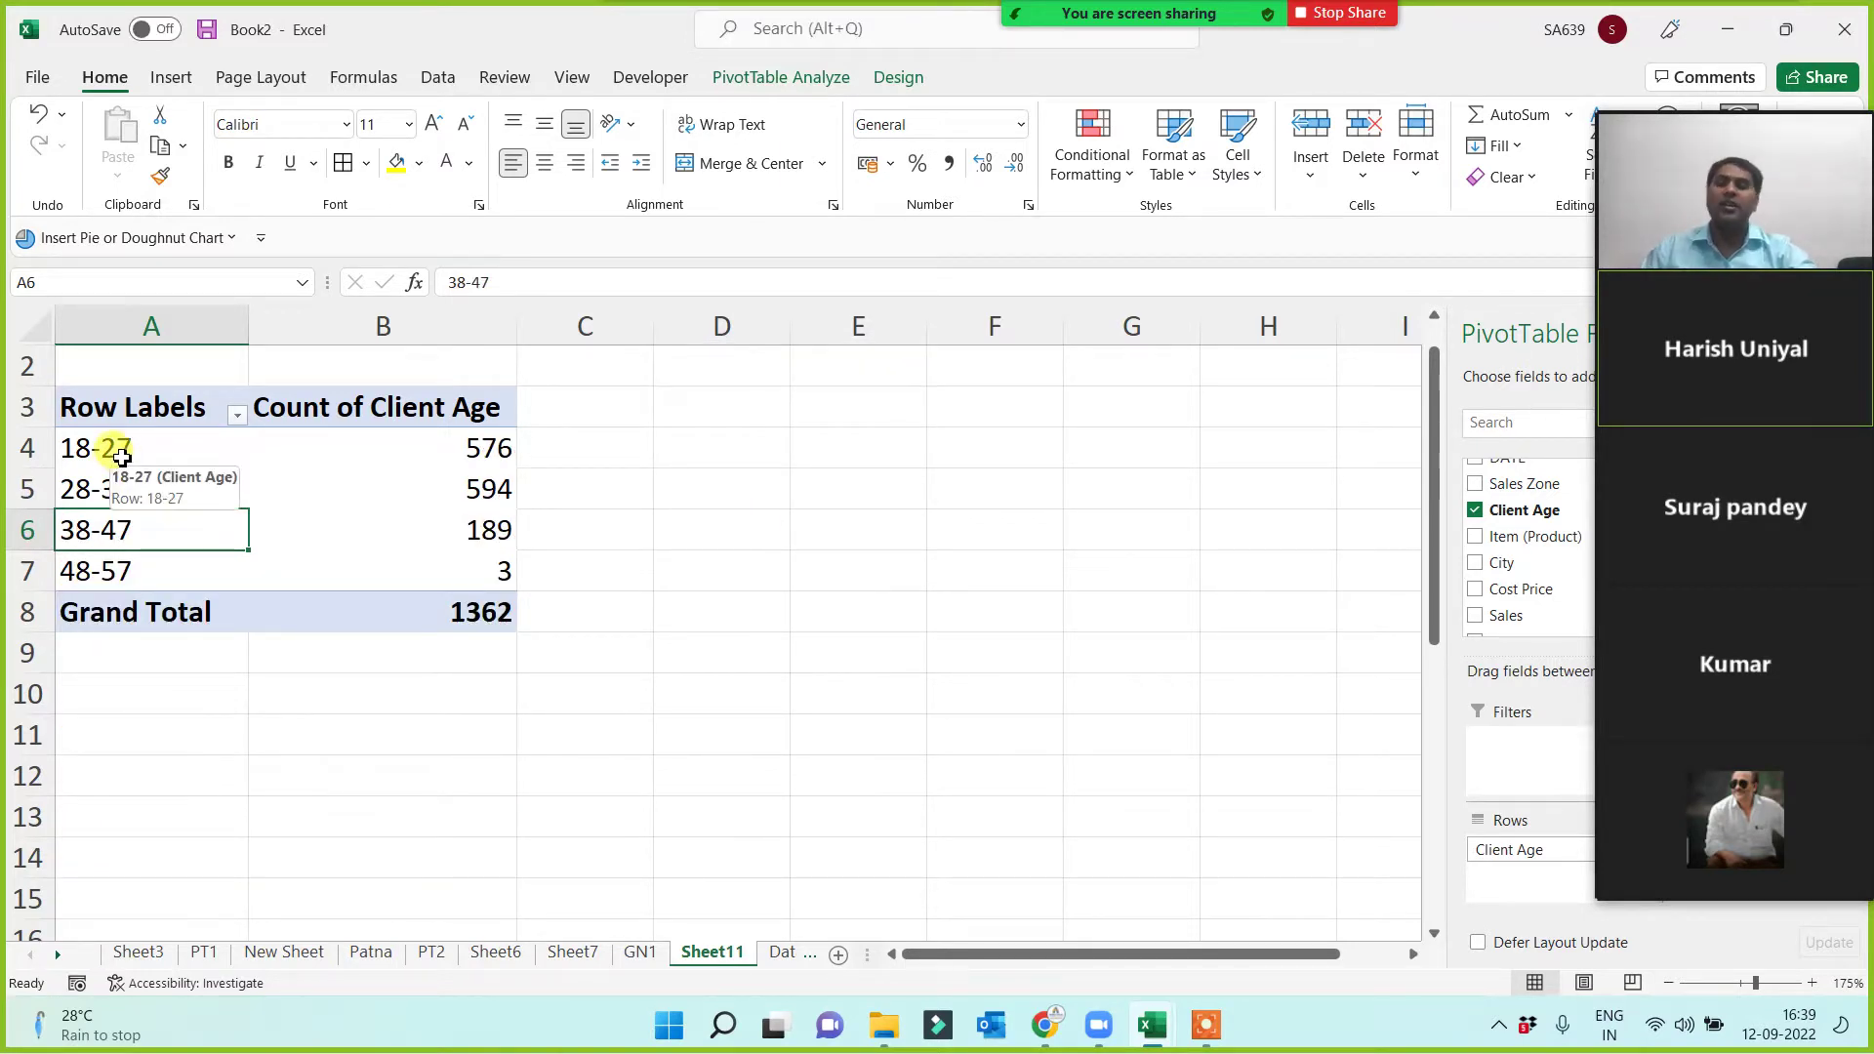
Check the client count of each age band, from 18-27 through 48-57.
{"action": "left_click", "coordinate": [119, 459]}
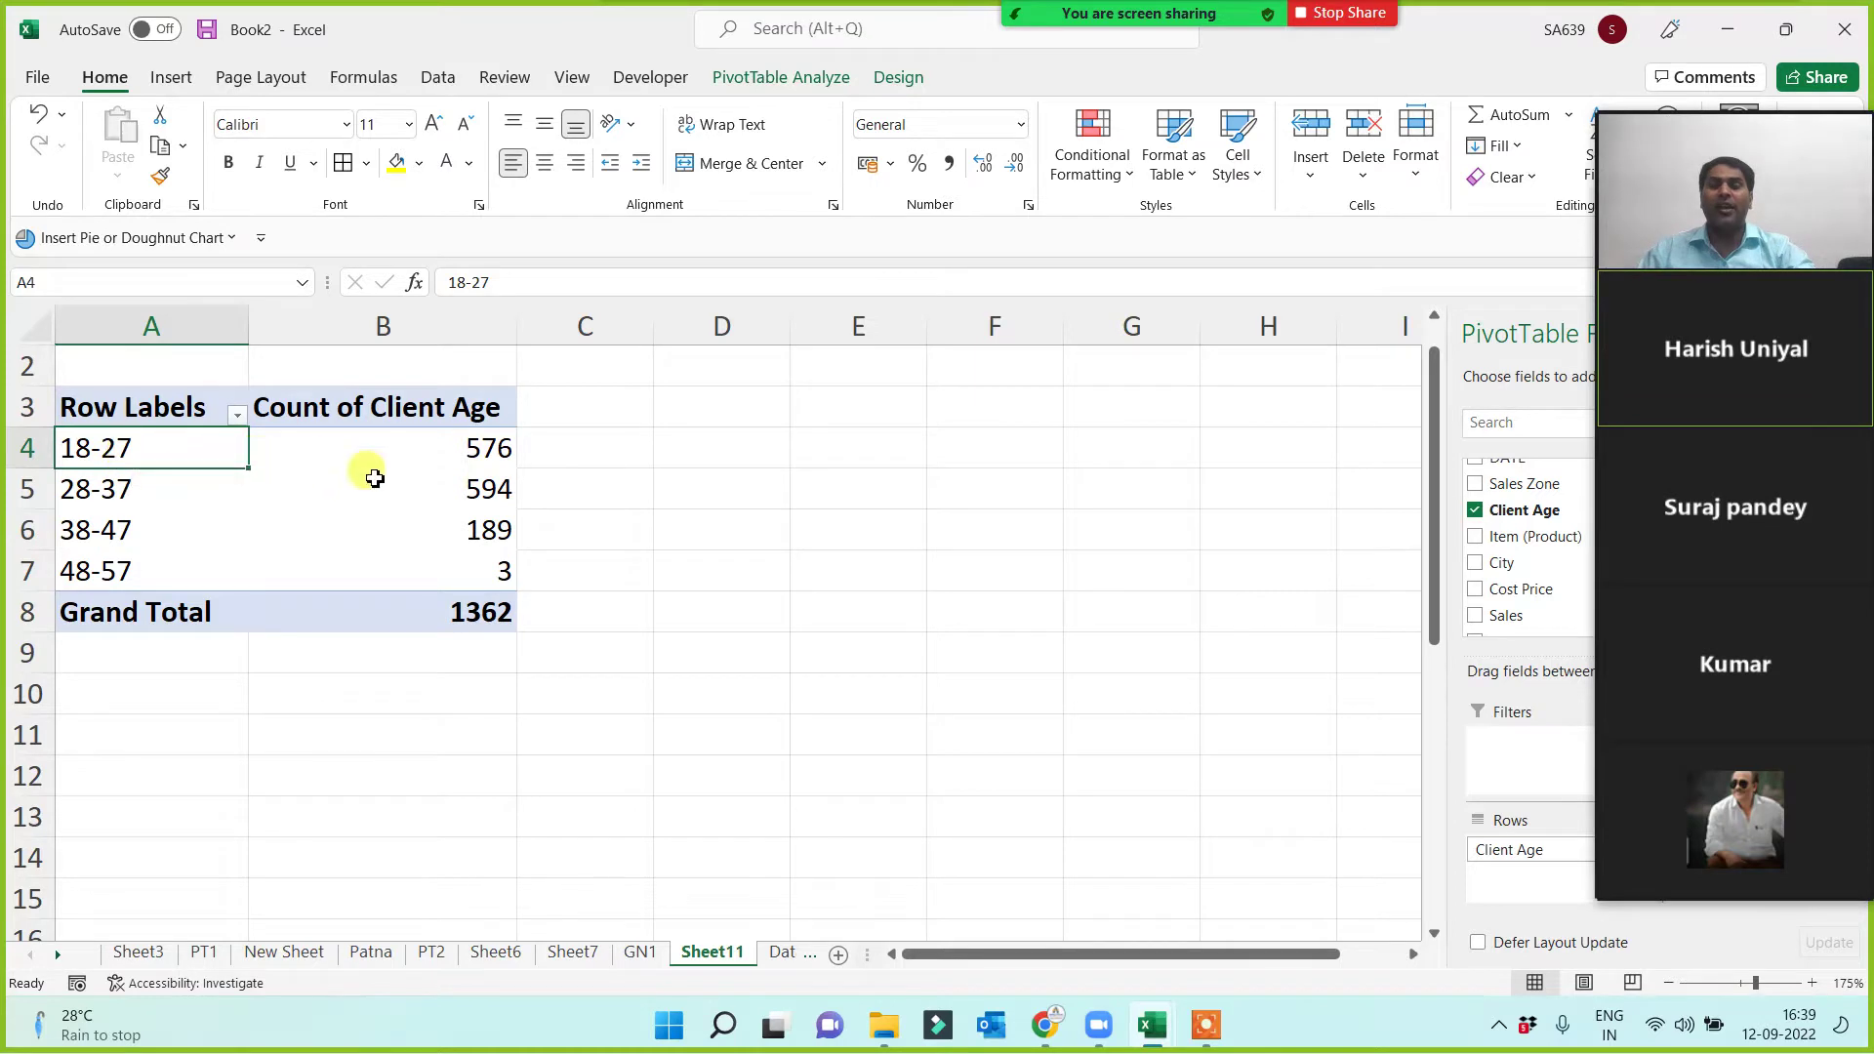
{"action": "left_click", "coordinate": [449, 444]}
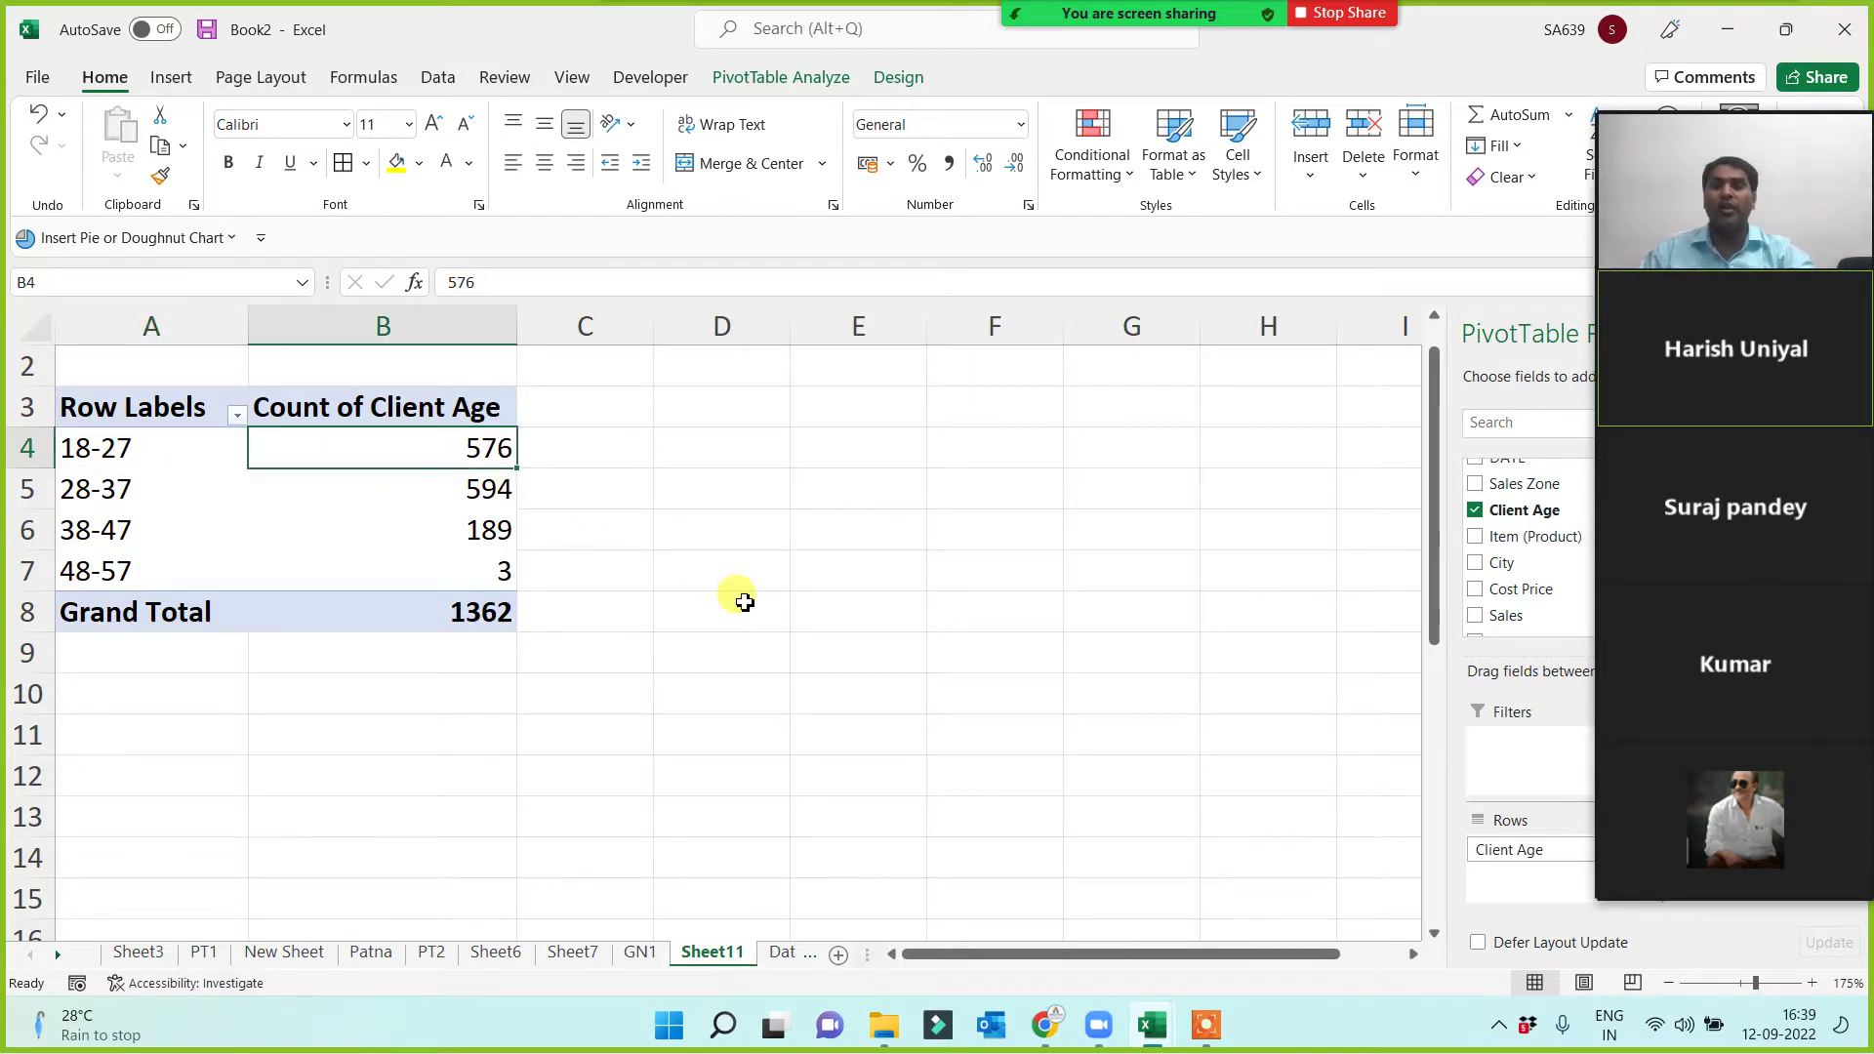
{"action": "left_click", "coordinate": [136, 486]}
{"action": "left_click", "coordinate": [454, 488]}
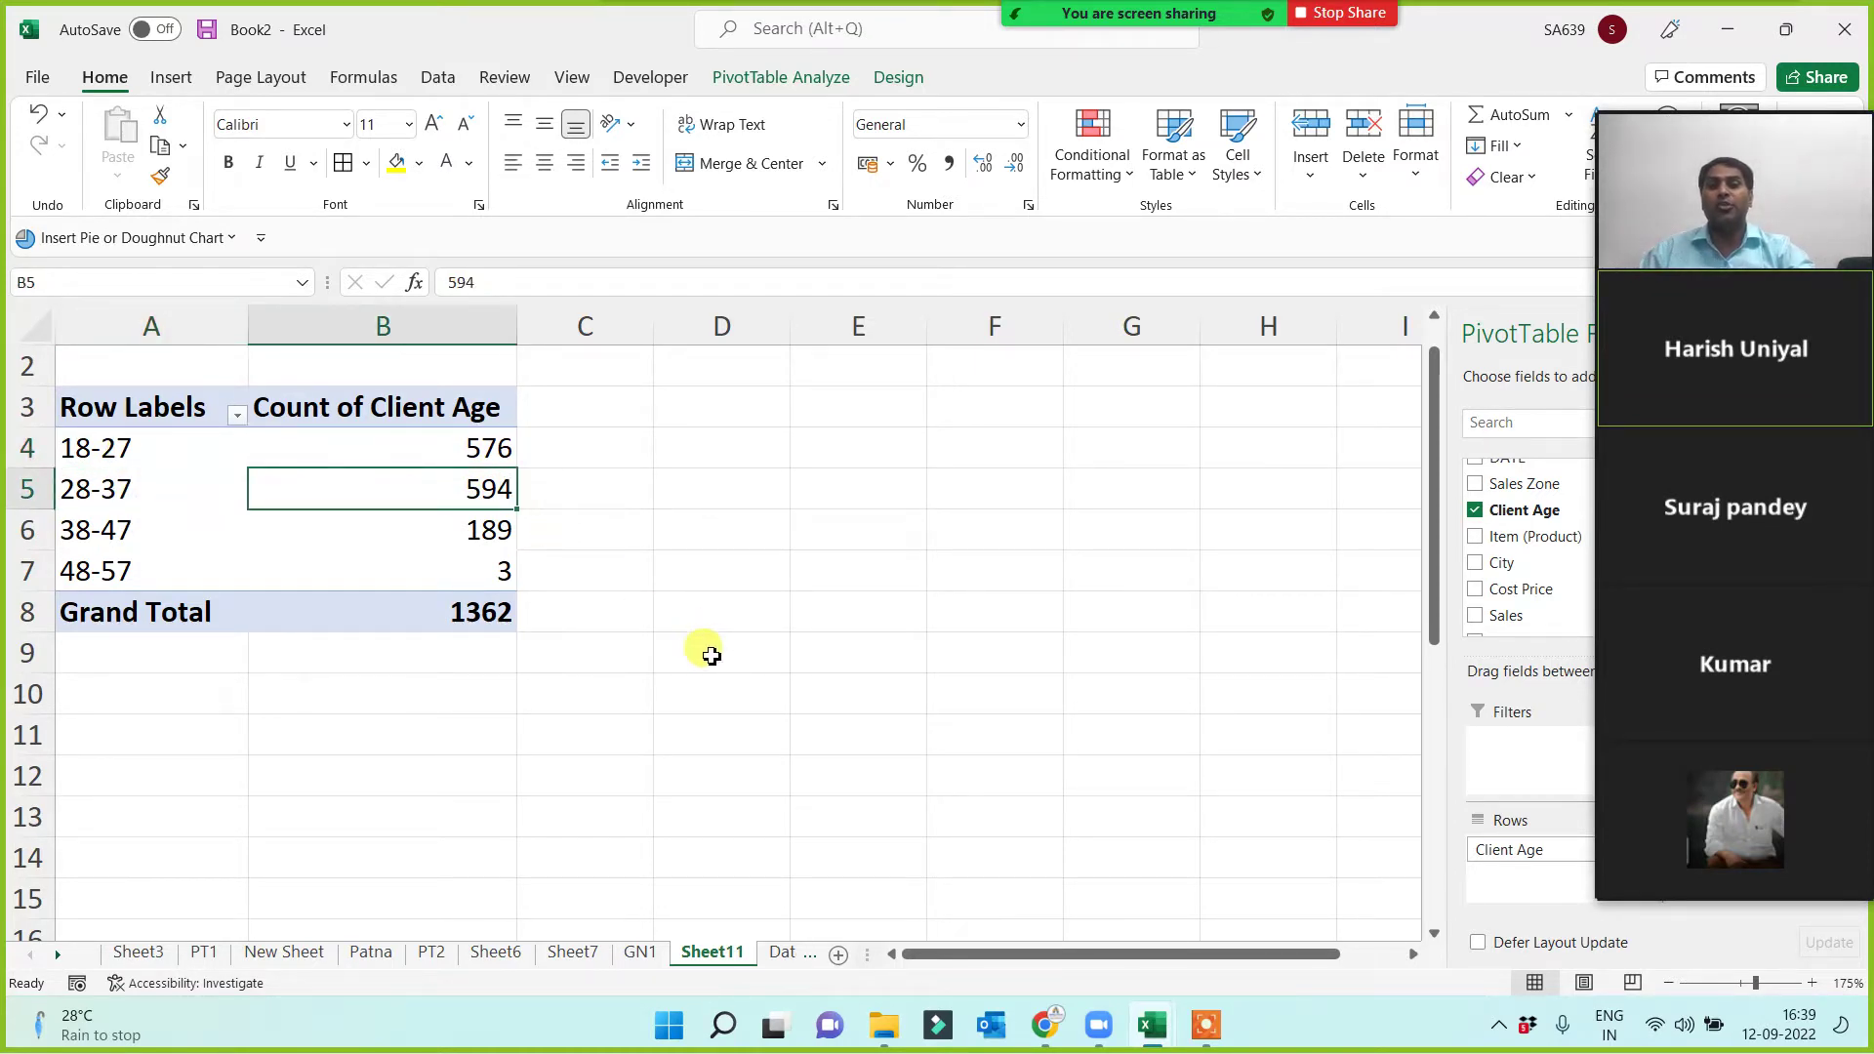
{"action": "left_click", "coordinate": [93, 542]}
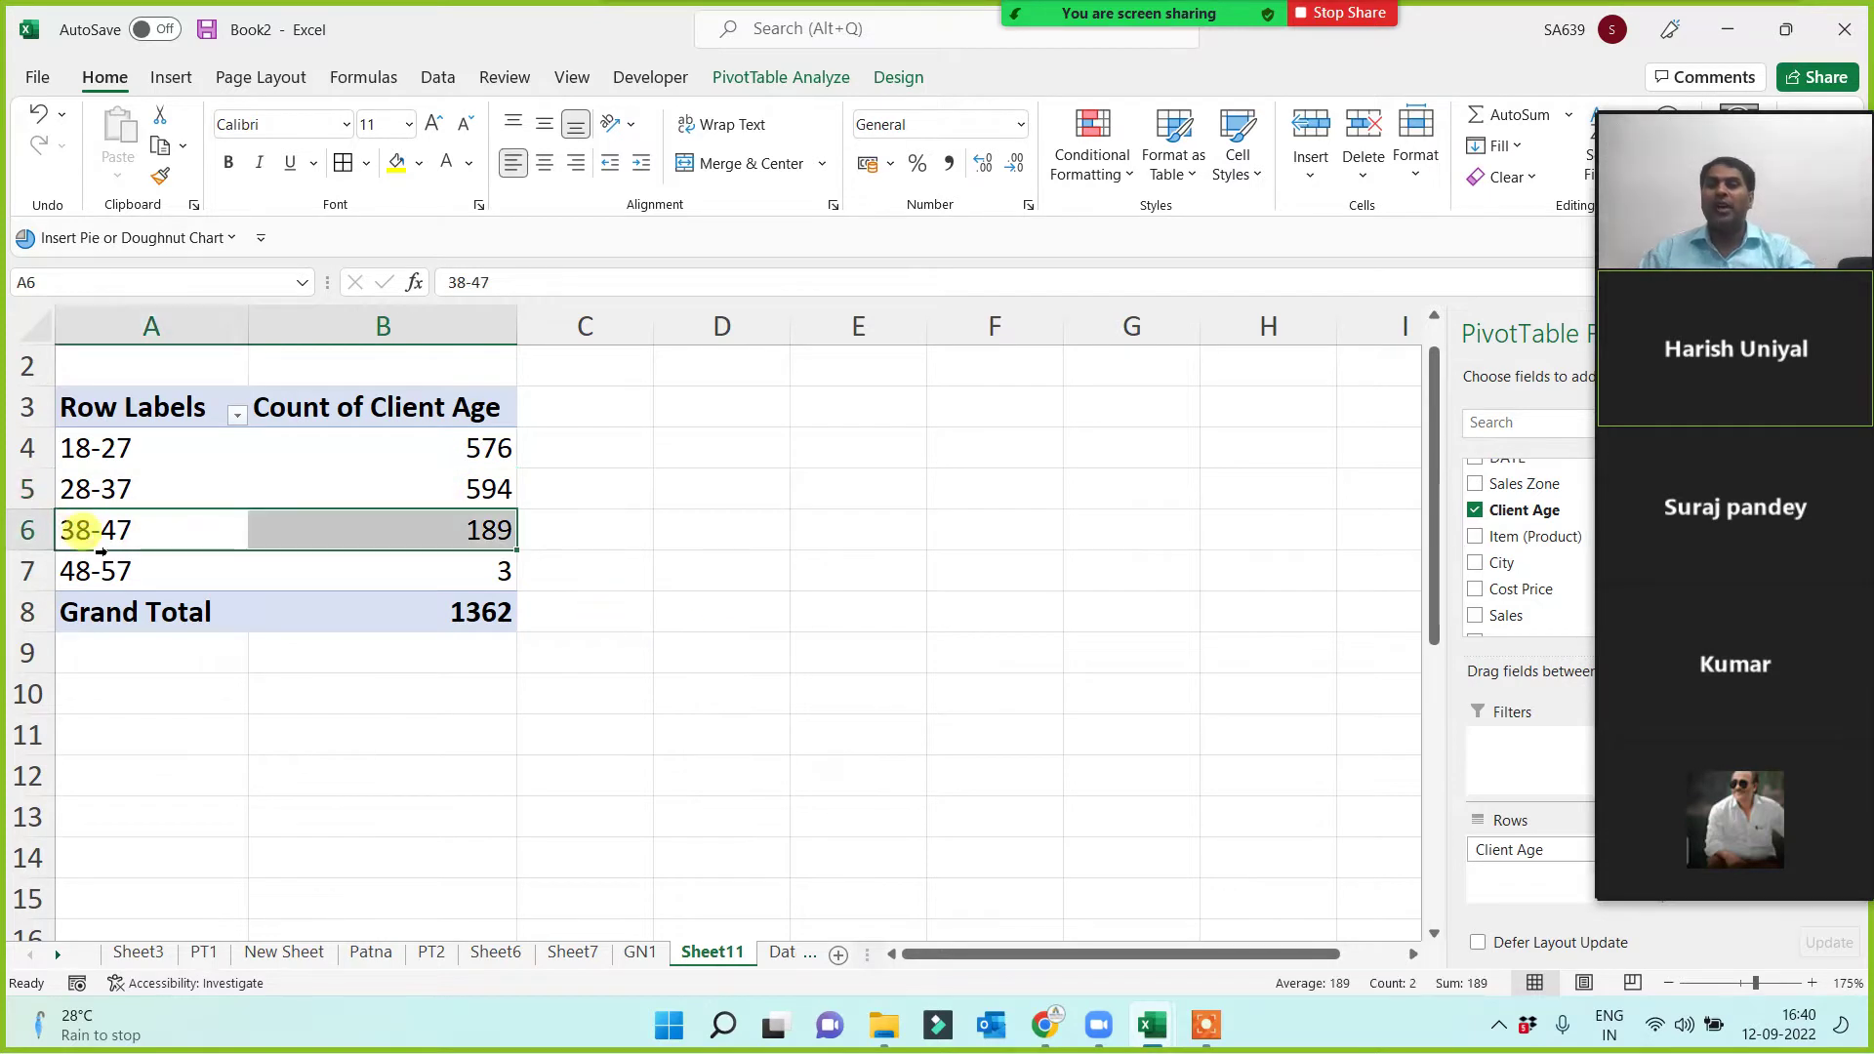
{"action": "left_click", "coordinate": [488, 529]}
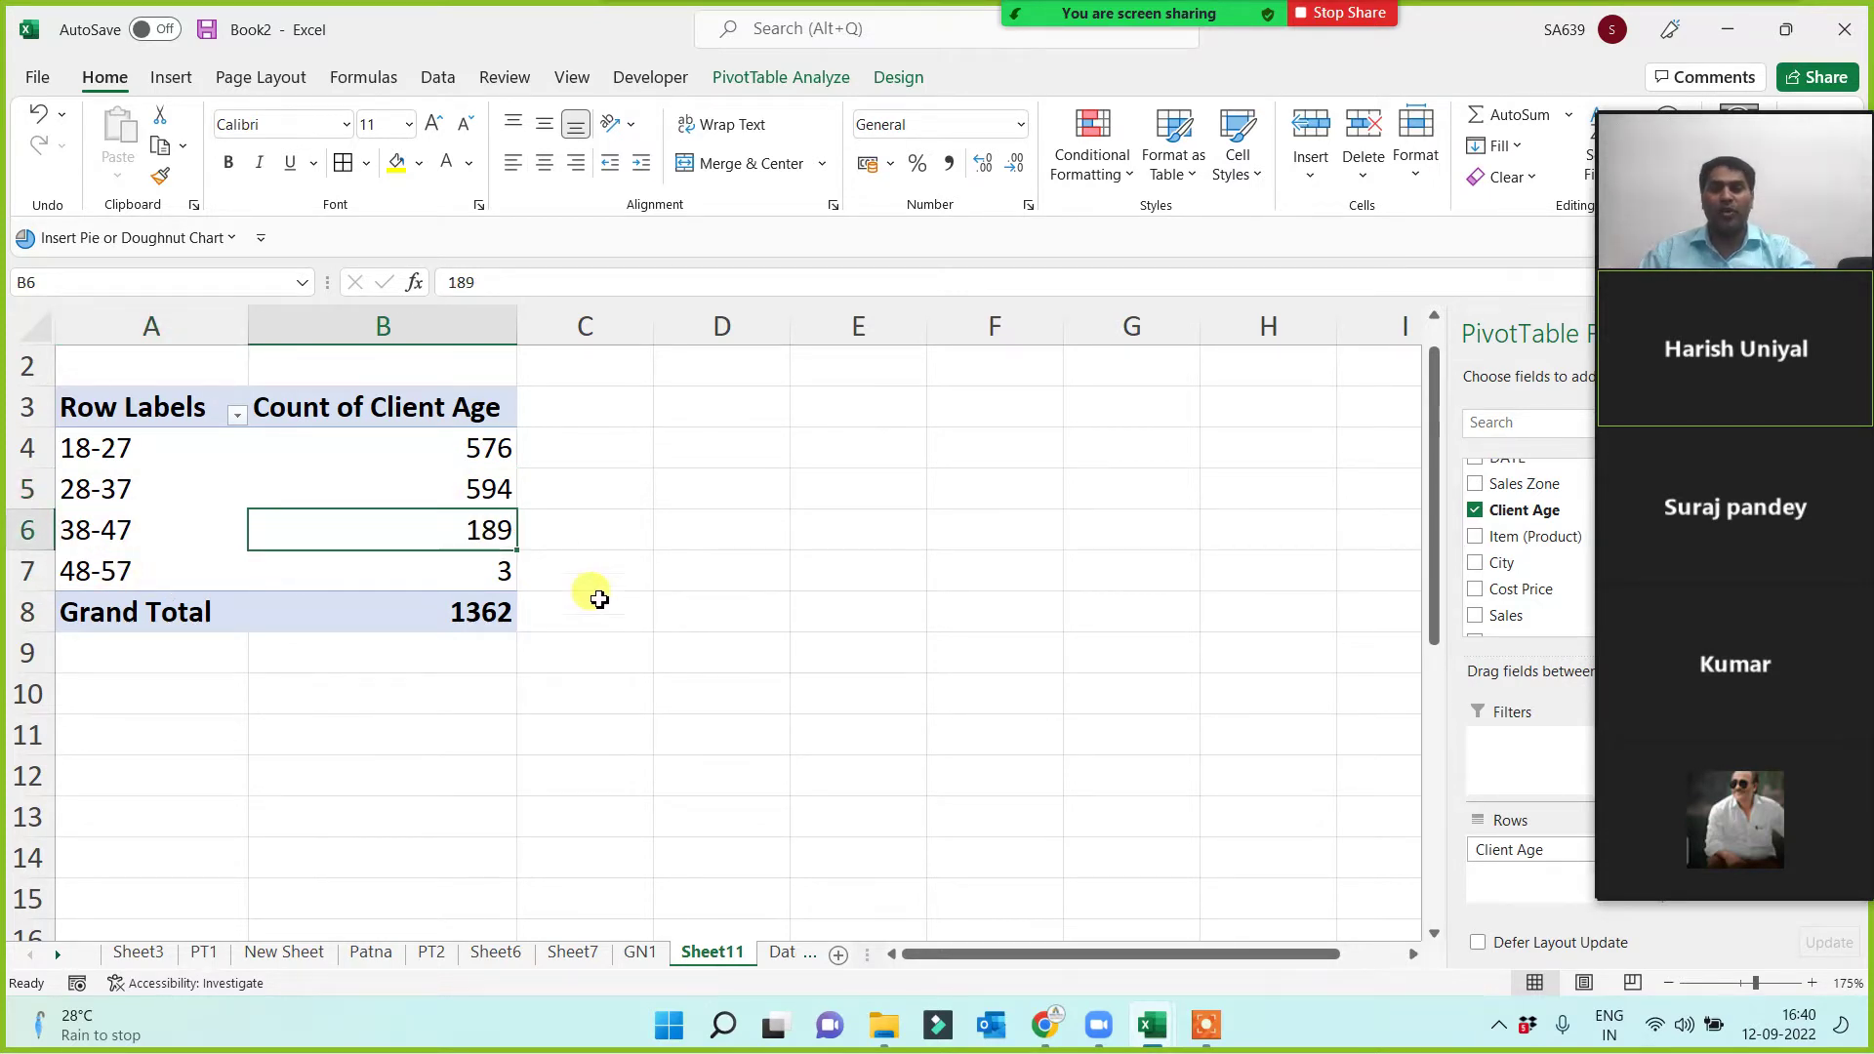
{"action": "left_click", "coordinate": [126, 569]}
{"action": "left_click", "coordinate": [234, 571]}
{"action": "left_click", "coordinate": [401, 572]}
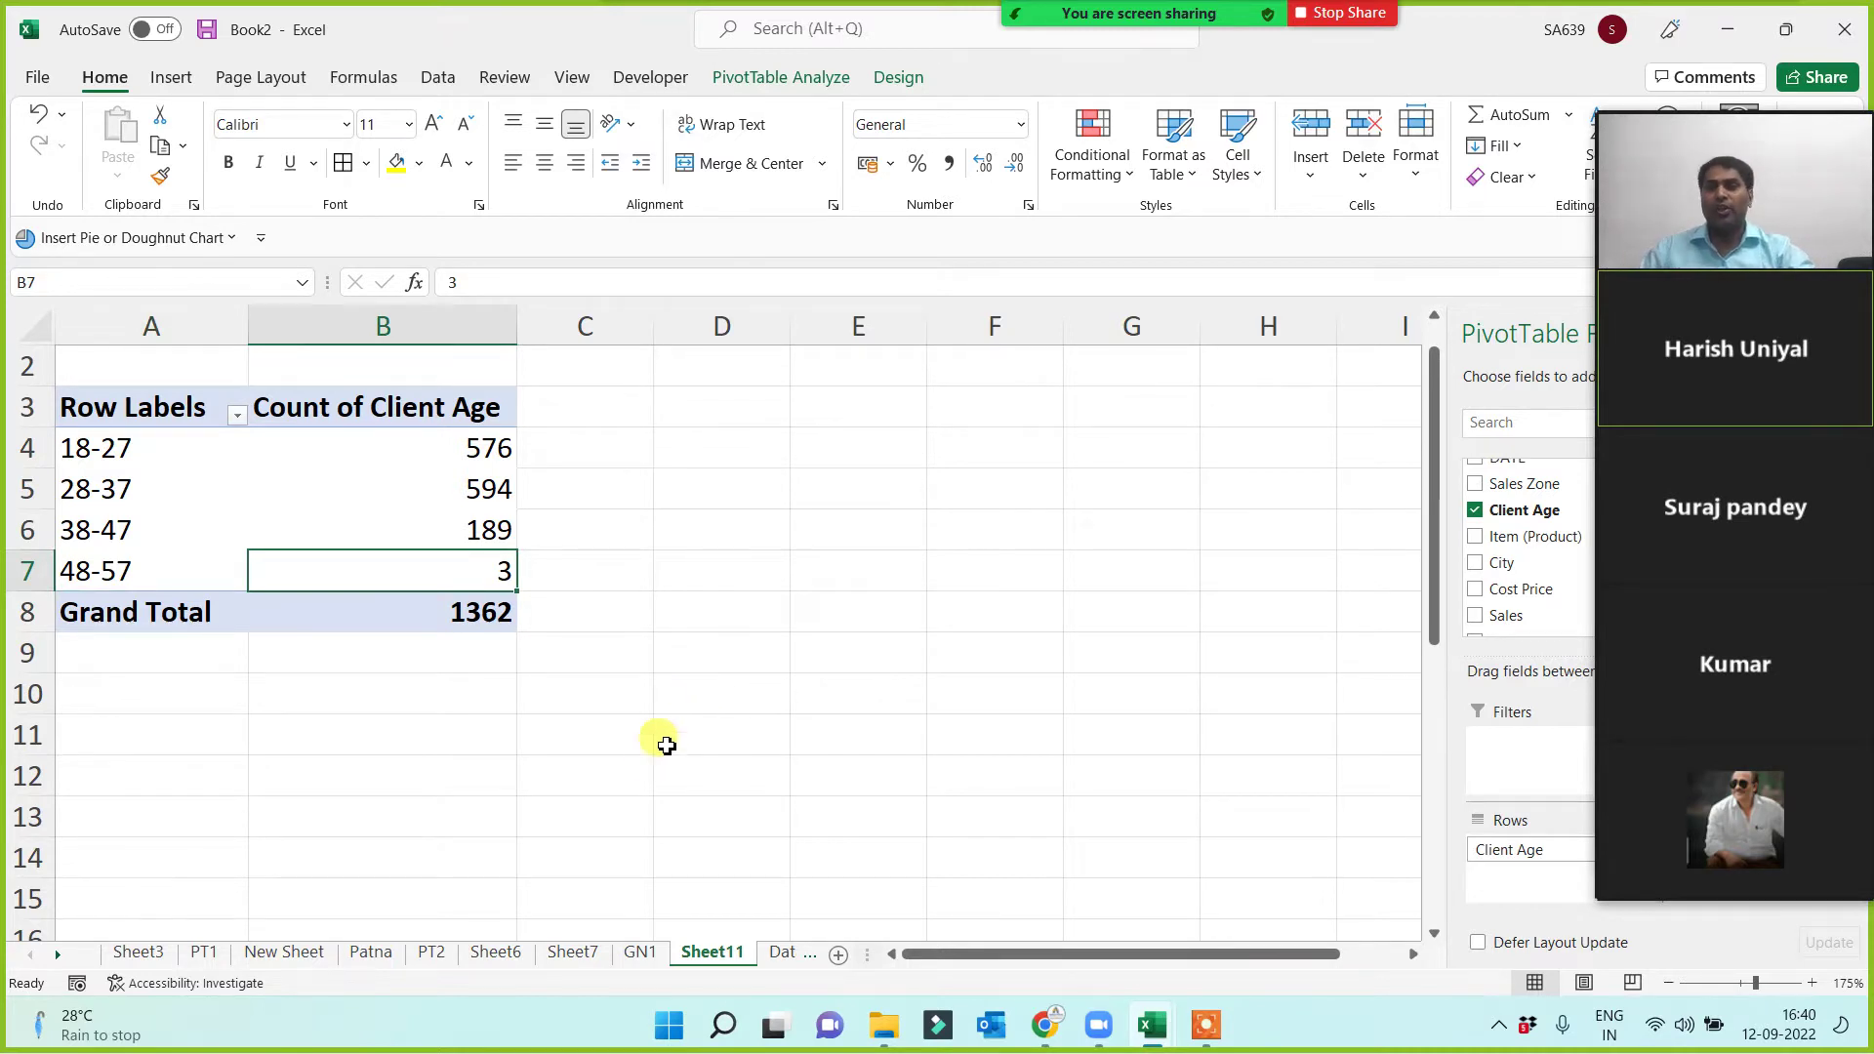
Rename the worksheet holding the grouped client age PivotTable as GN2.
{"action": "scroll", "coordinate": [670, 763], "scroll_direction": "up", "scroll_amount": 2, "text": "ctrl"}
{"action": "double_click", "coordinate": [732, 955]}
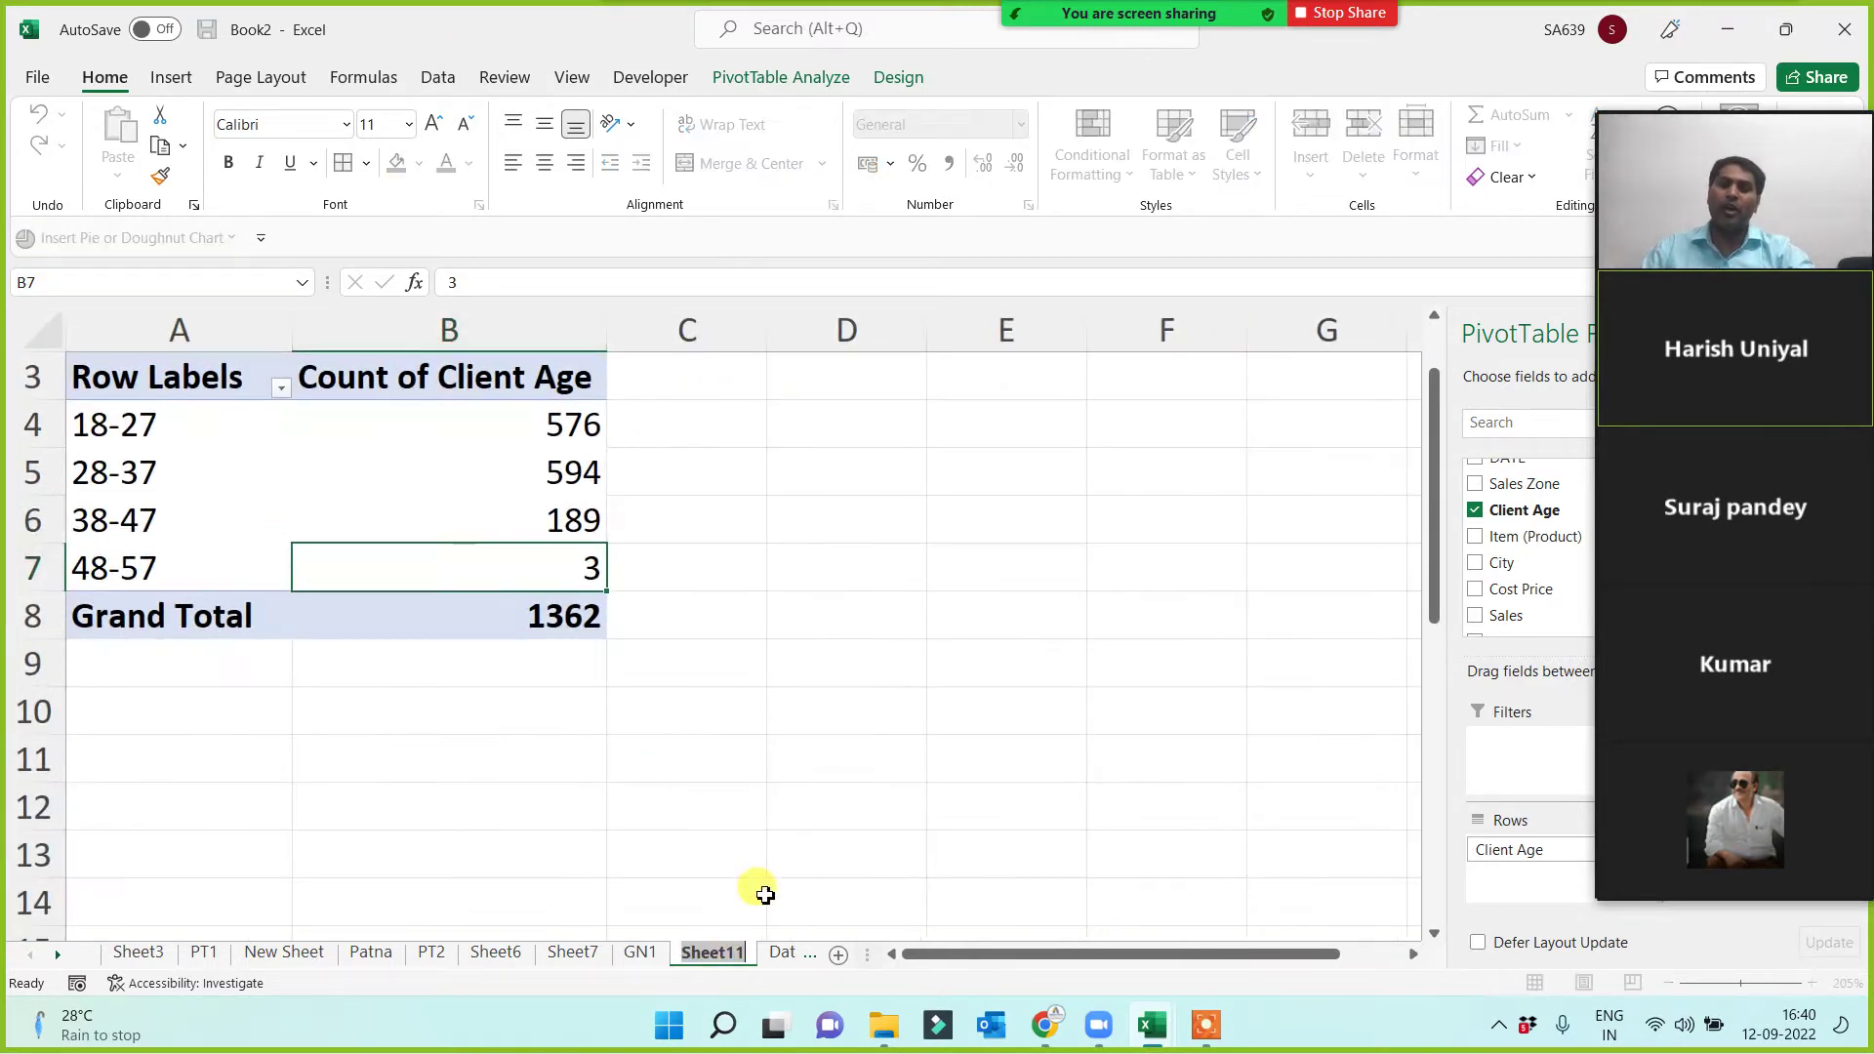
{"action": "type", "text": "GN"}
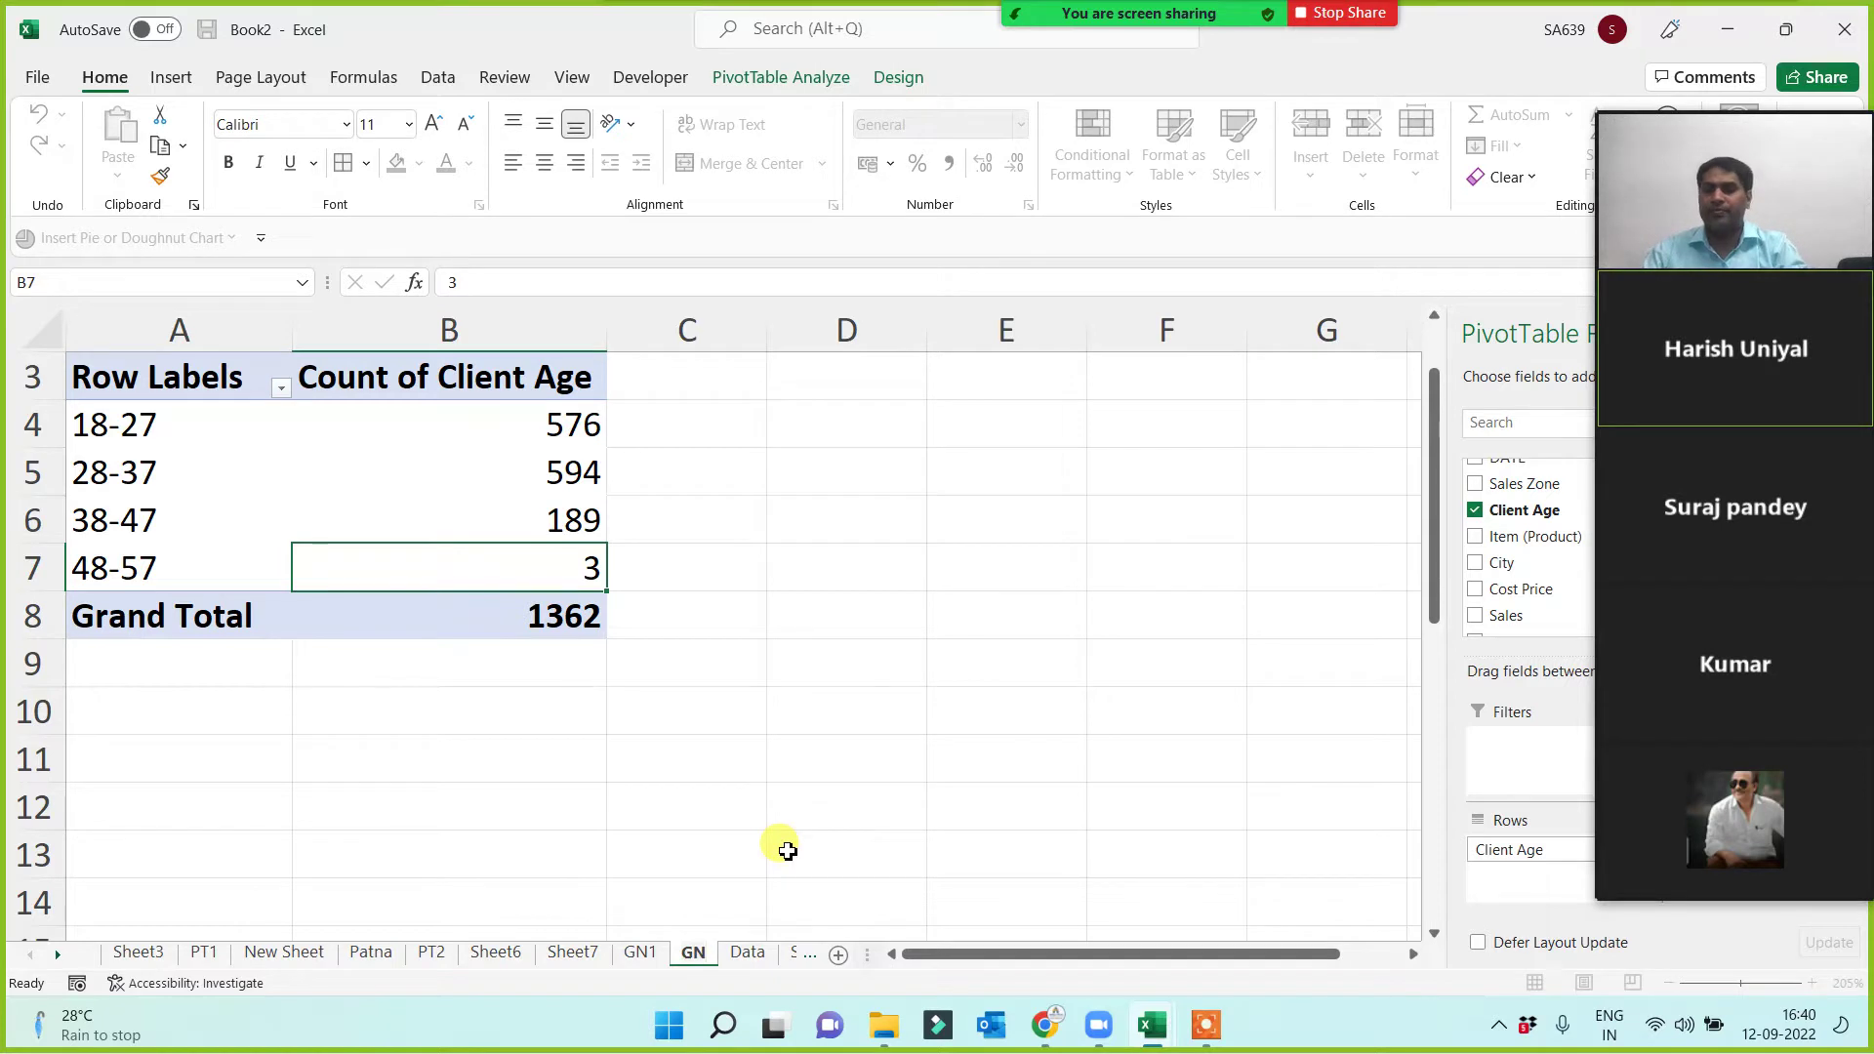
{"action": "type", "text": "2"}
{"action": "left_click", "coordinate": [789, 625]}
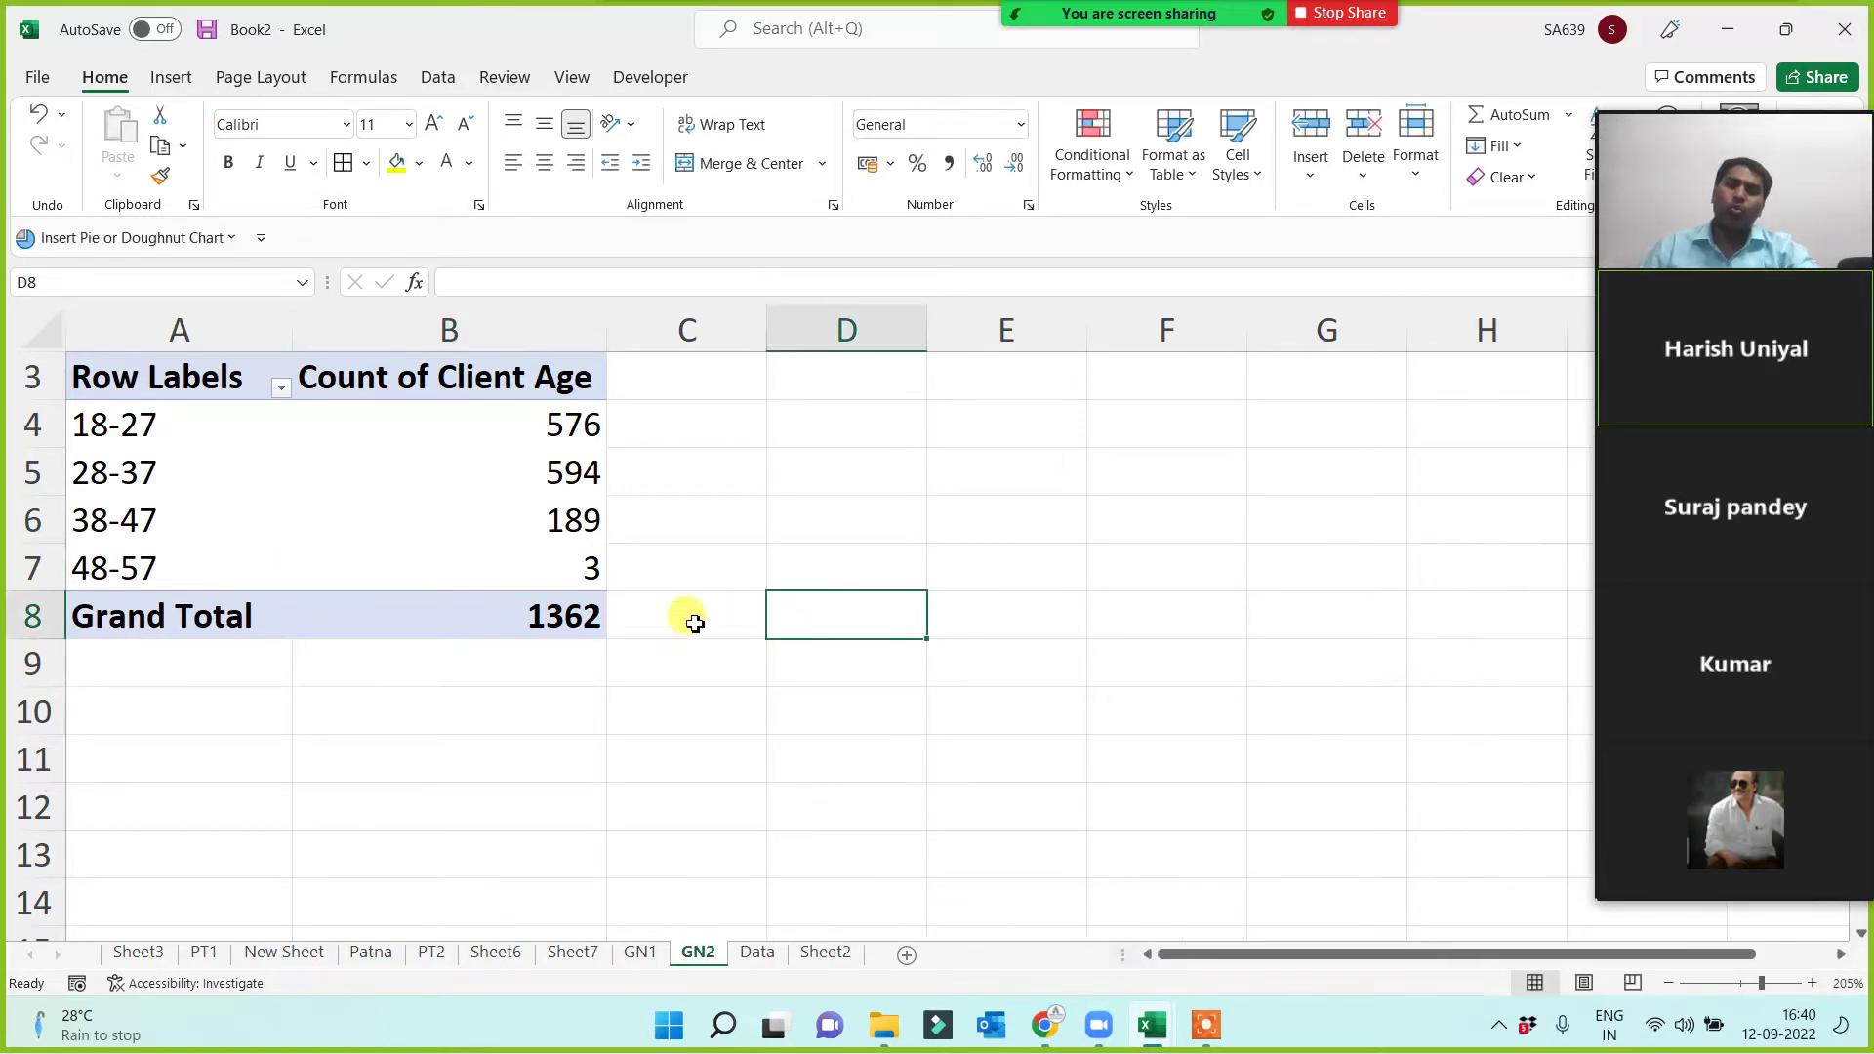
{"action": "mouse_move", "coordinate": [1816, 389]}
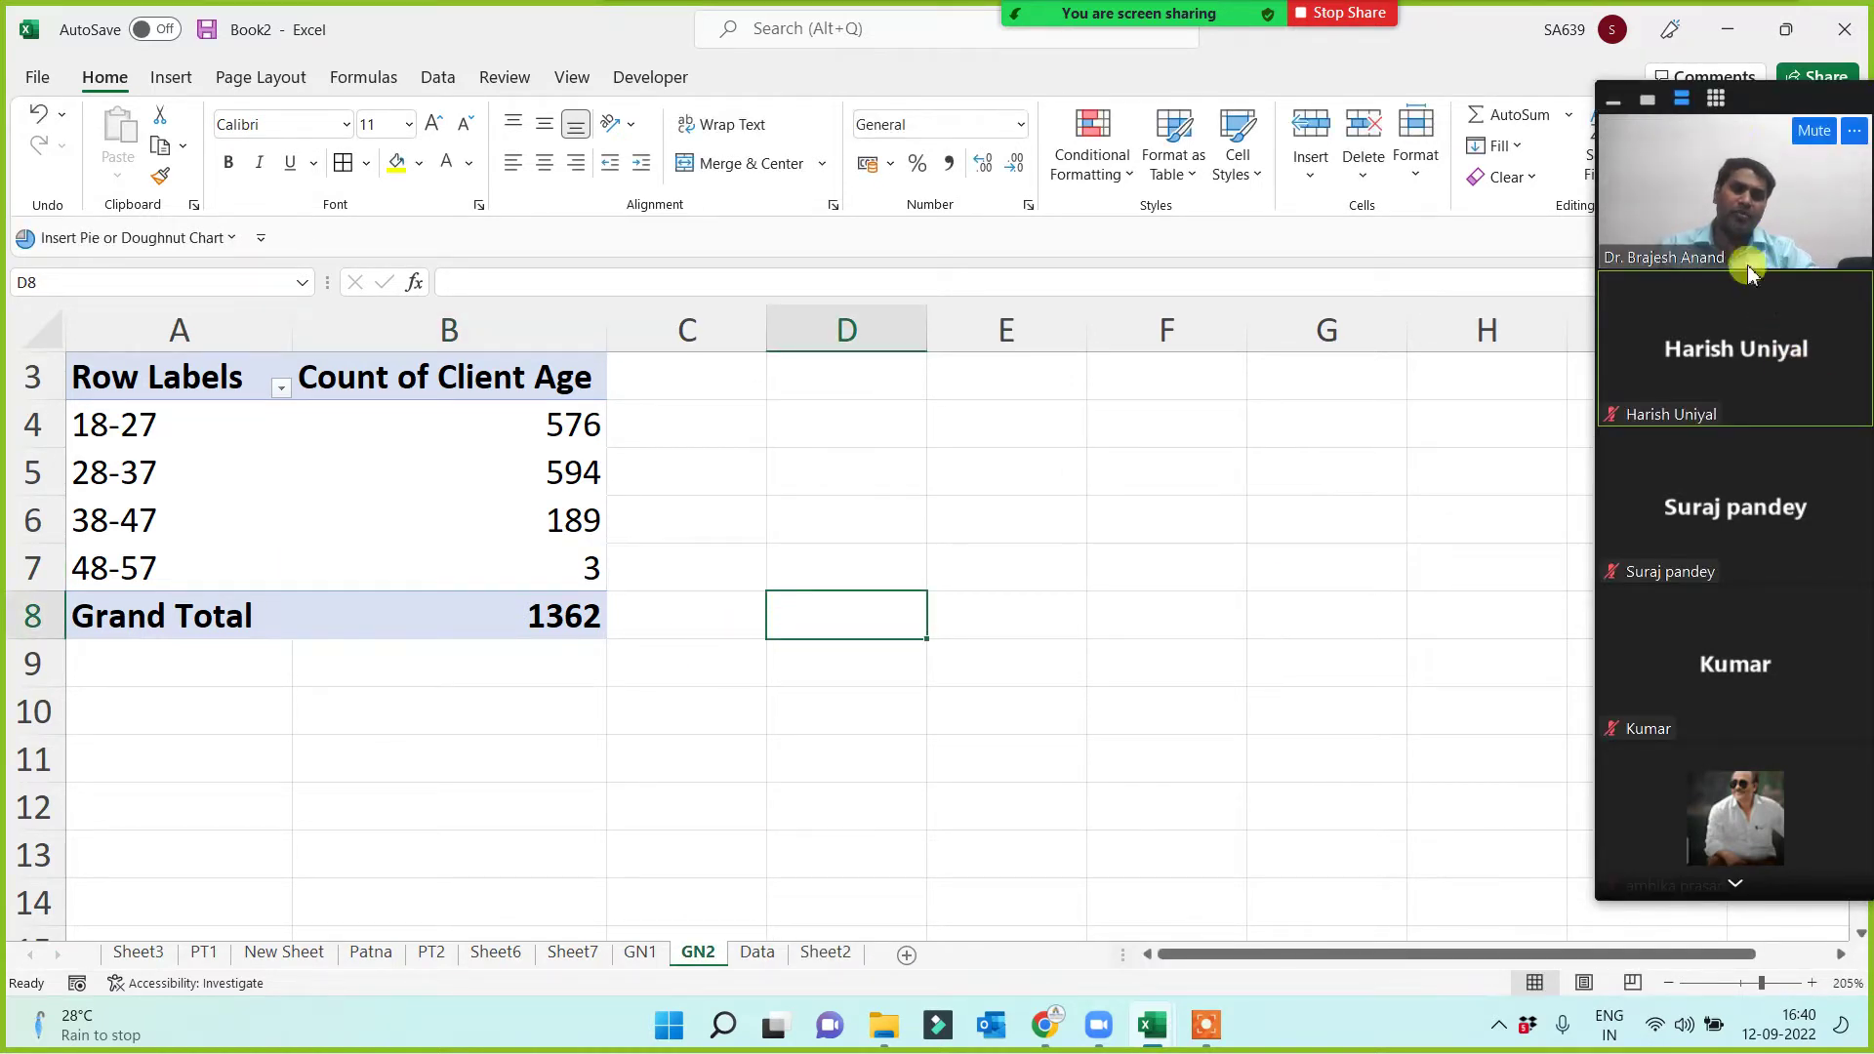
{"action": "mouse_move", "coordinate": [1762, 769]}
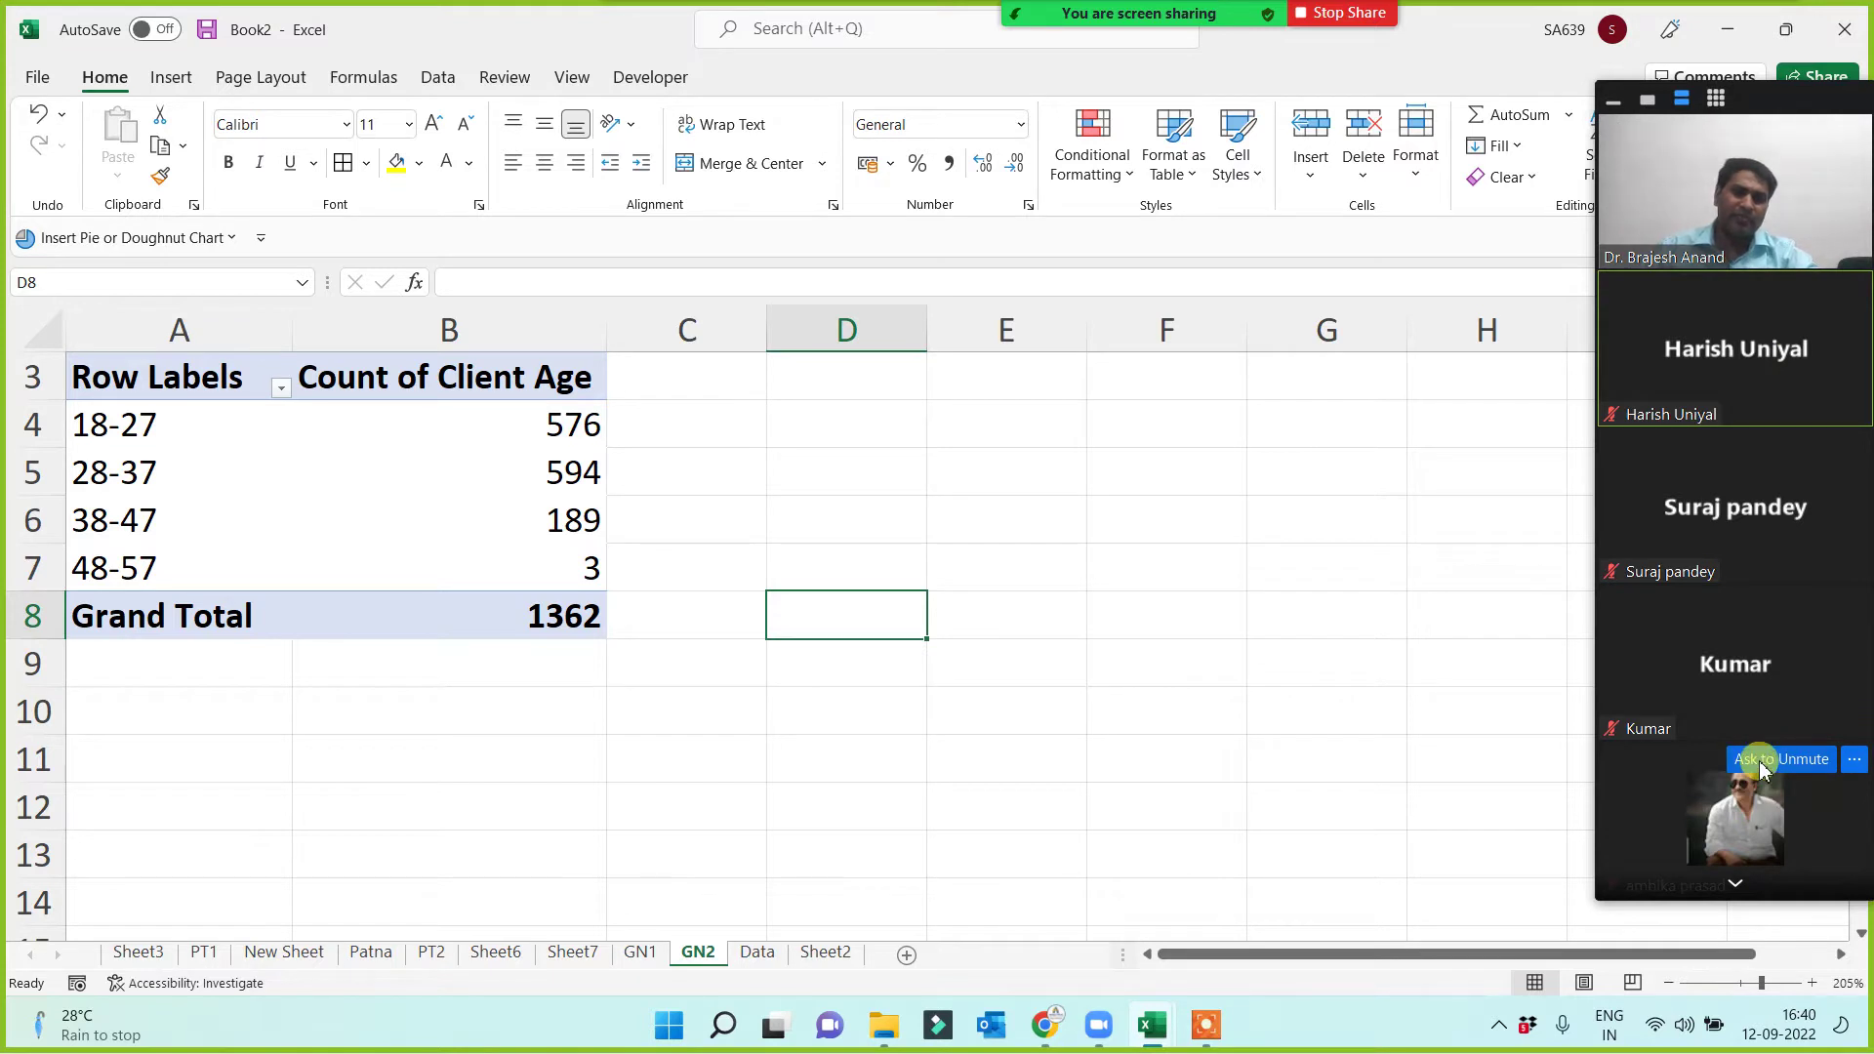
{"action": "mouse_move", "coordinate": [1718, 371]}
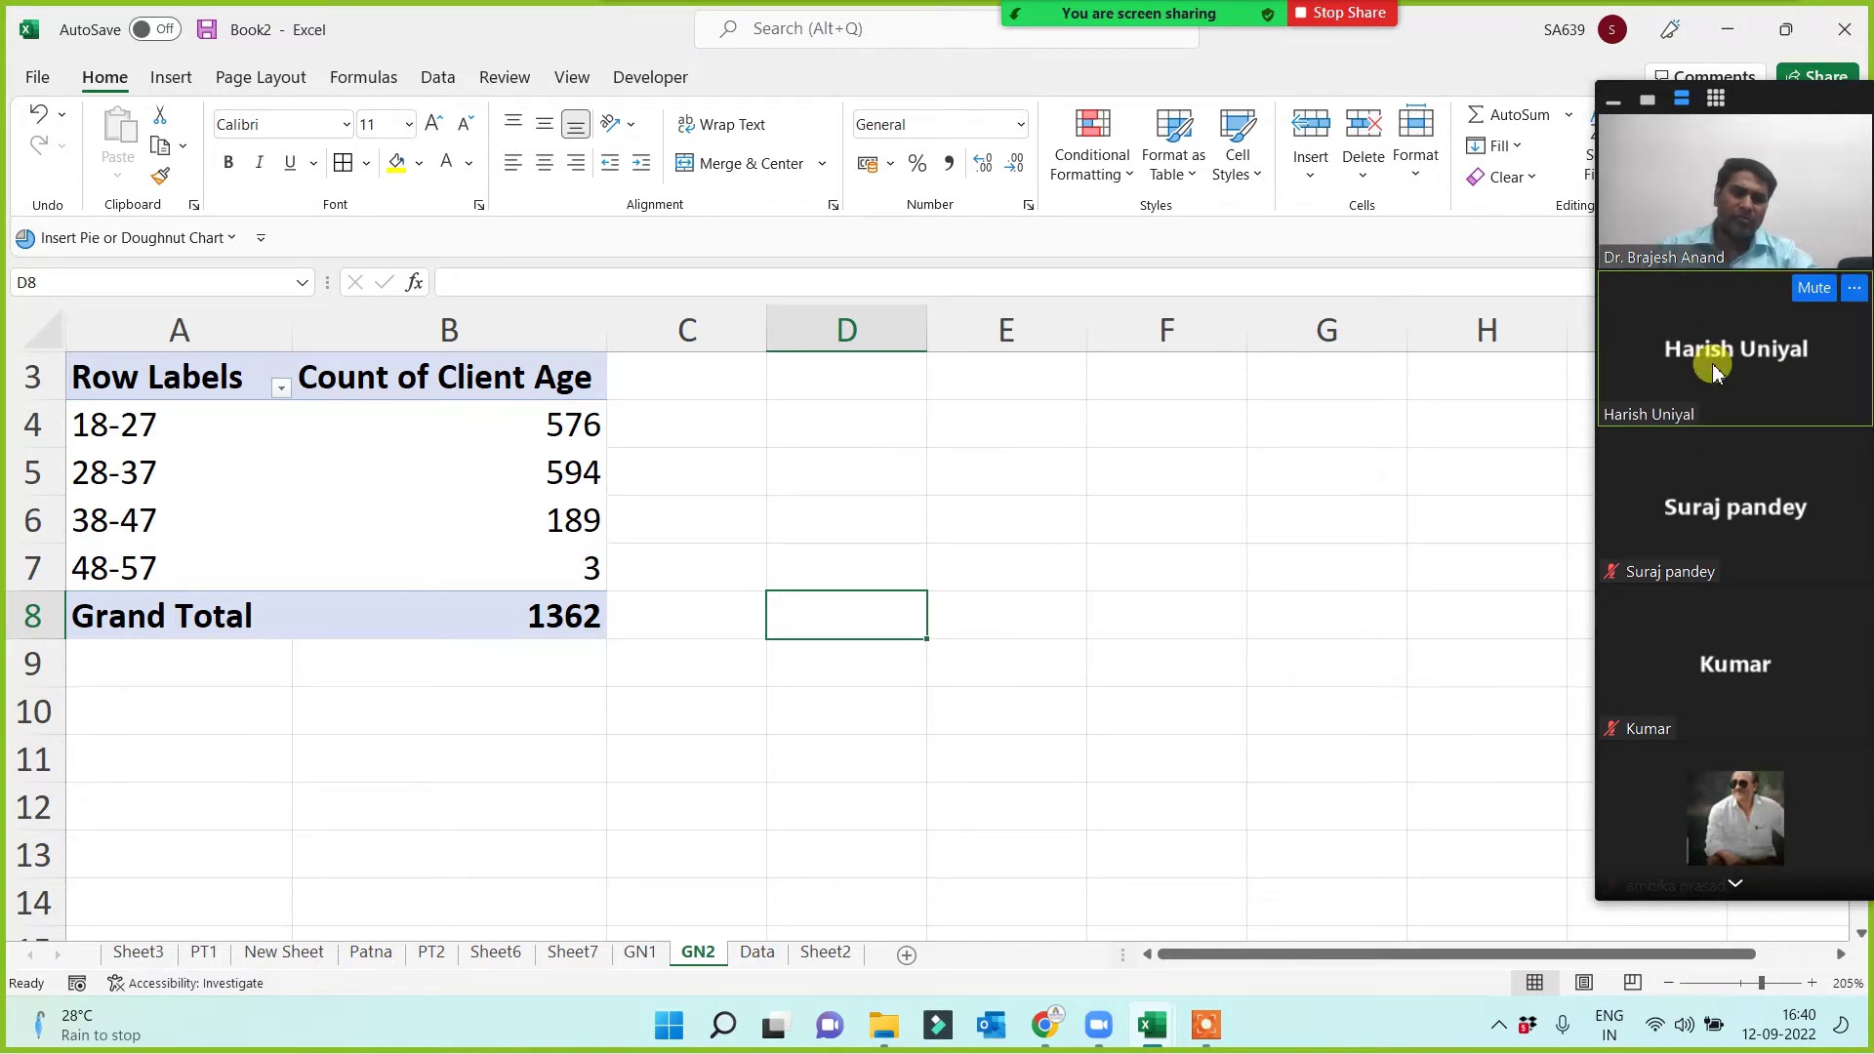
{"action": "left_click", "coordinate": [1736, 885]}
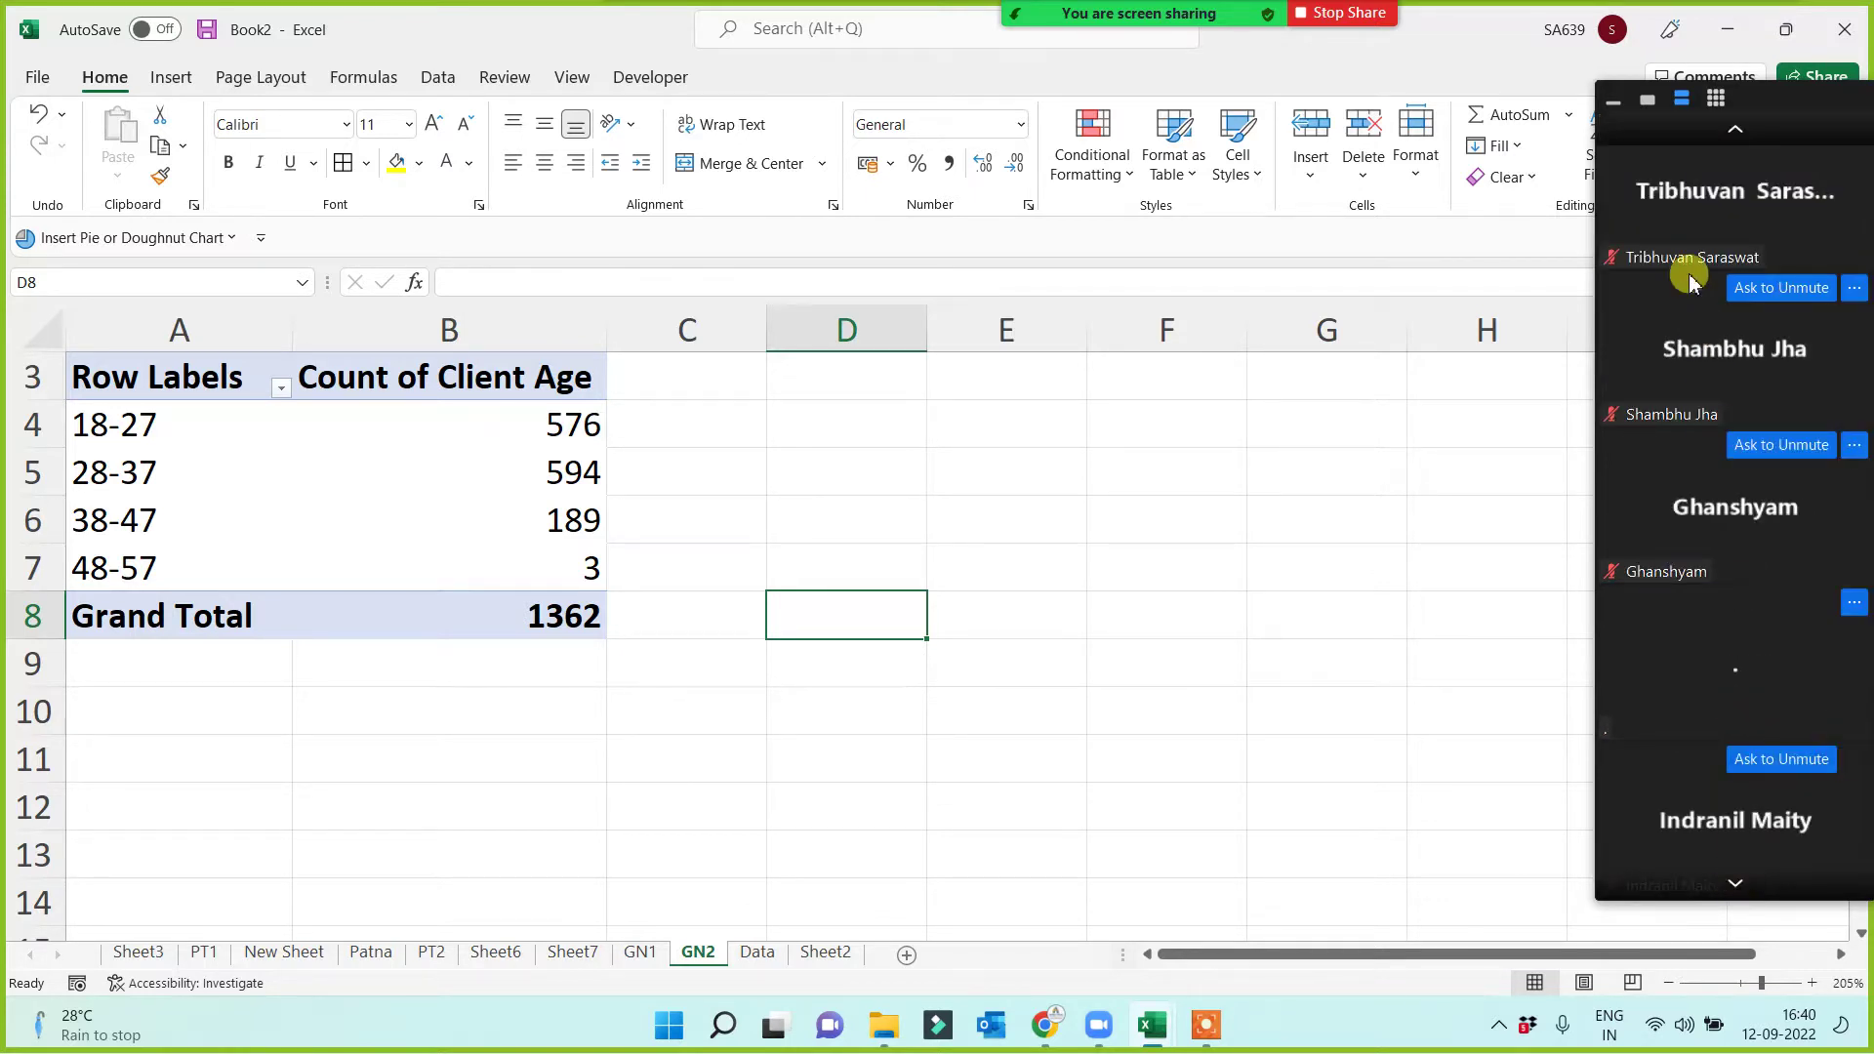
{"action": "mouse_move", "coordinate": [1699, 200]}
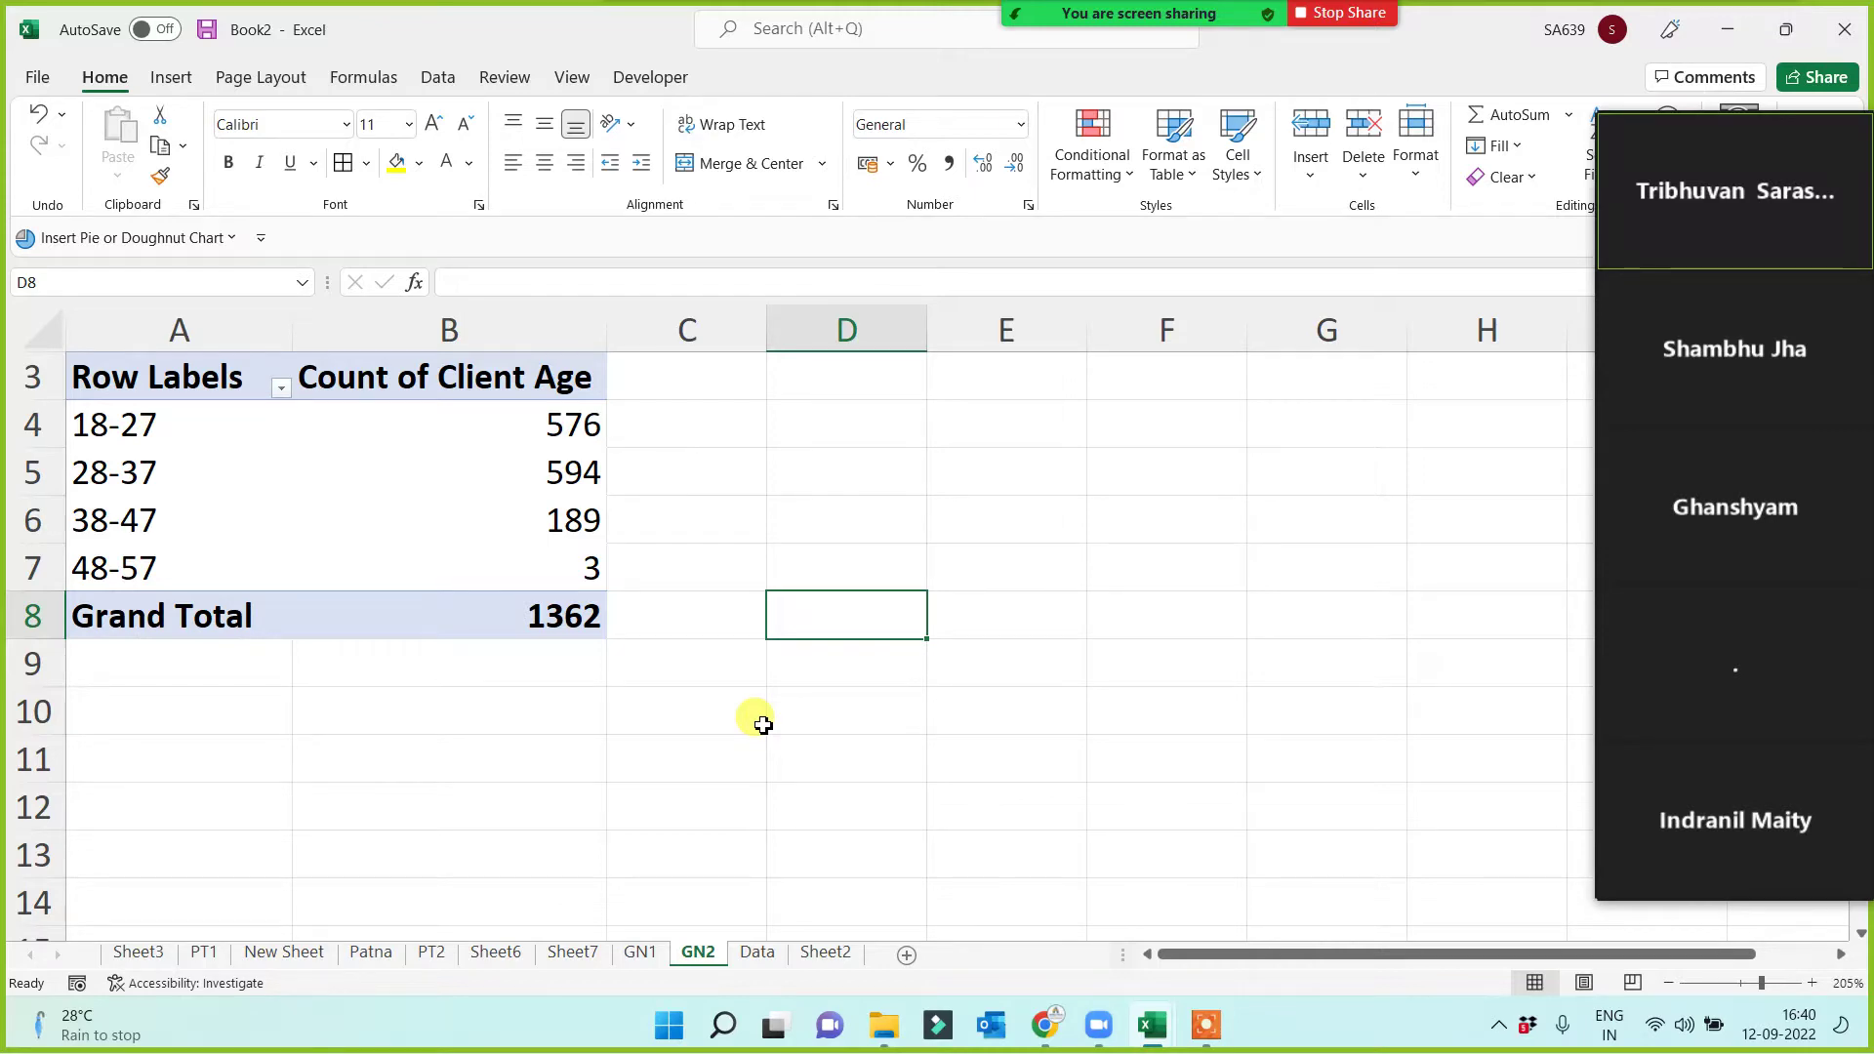
Return to the Data sheet and look at the Client Age column of the sales table.
{"action": "left_click", "coordinate": [758, 952]}
{"action": "left_click", "coordinate": [617, 602]}
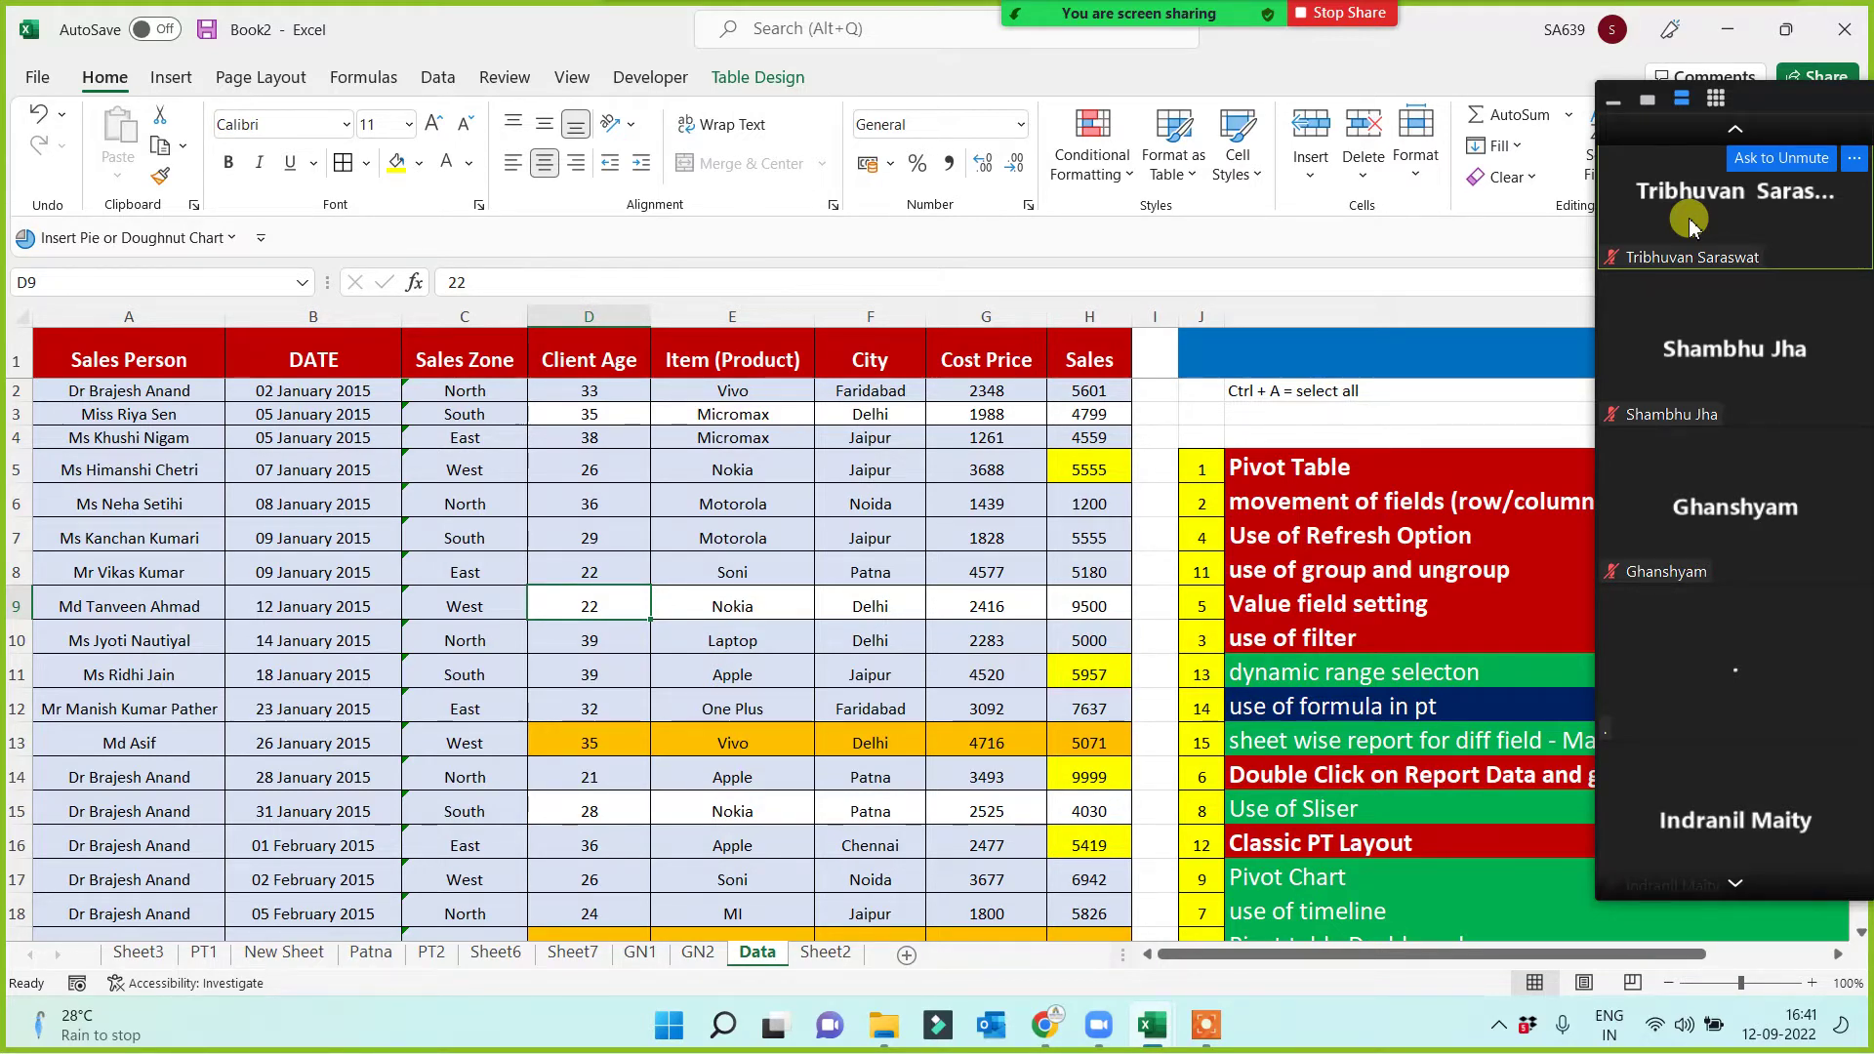
{"action": "left_click", "coordinate": [1735, 129]}
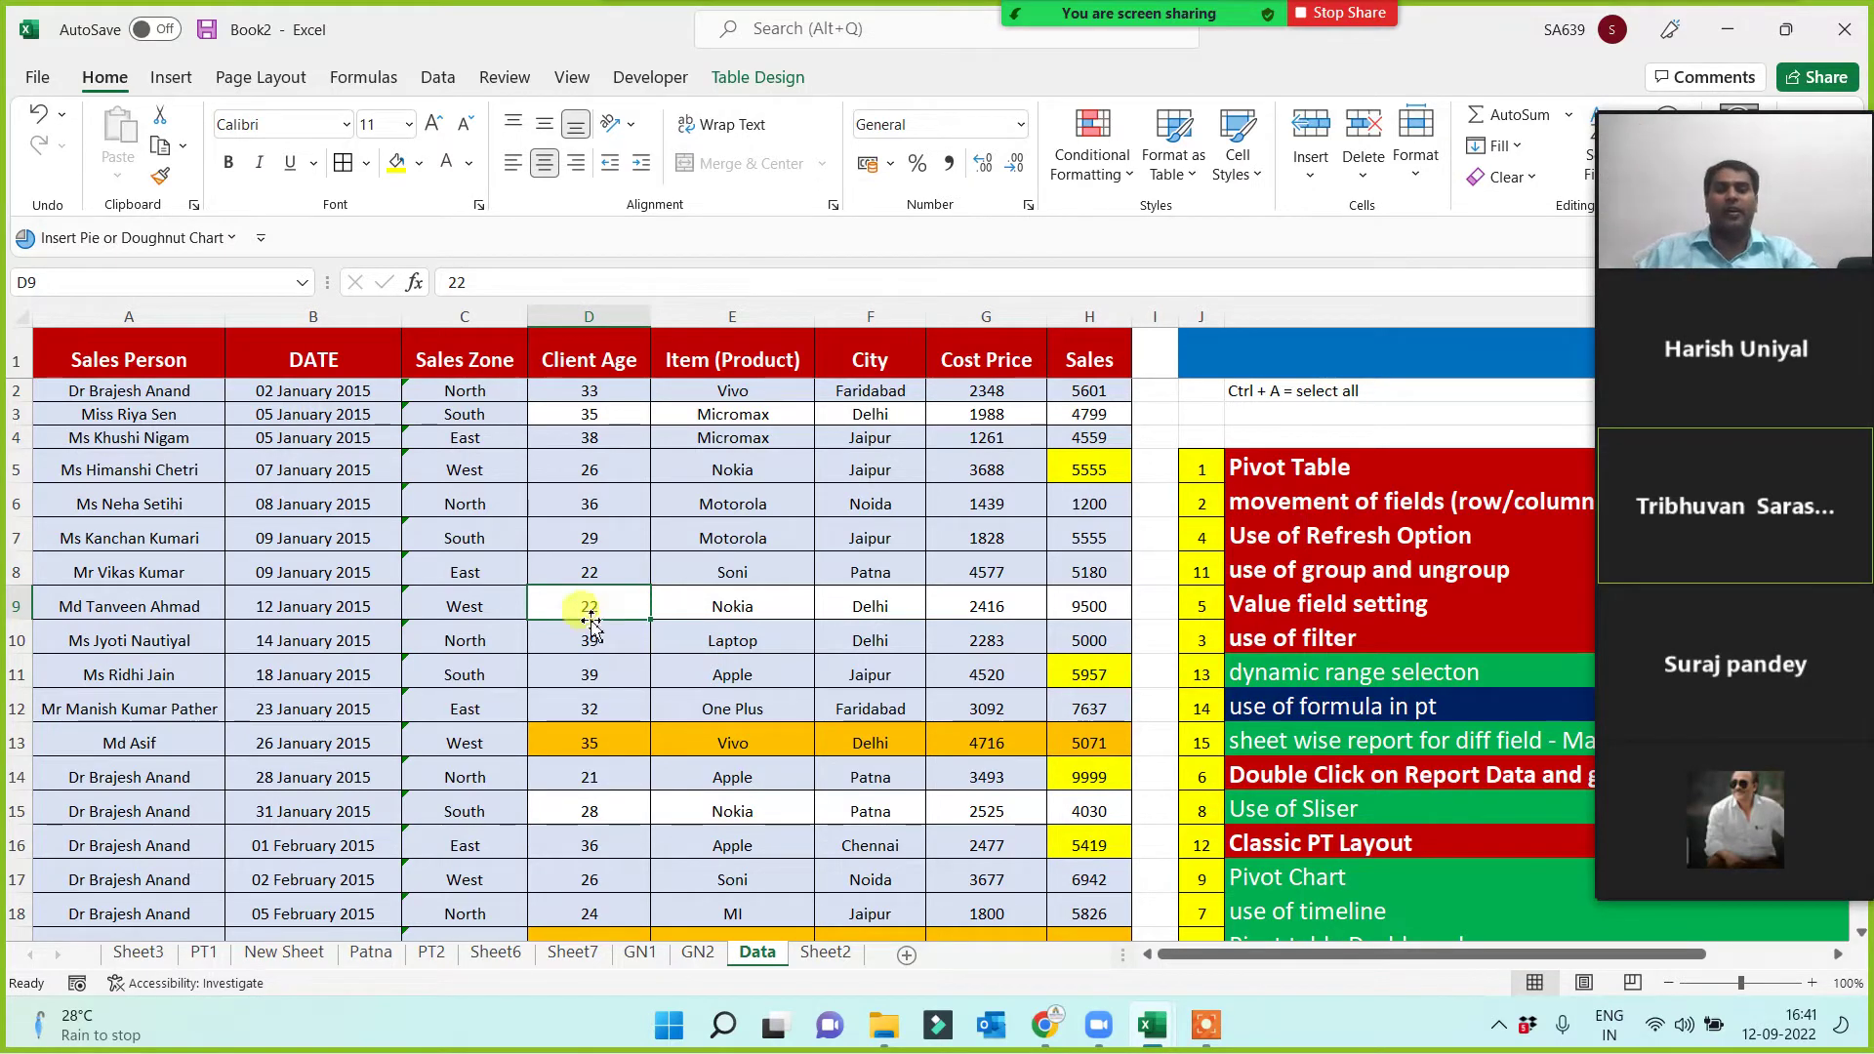
Review the 2015 quarter and month groups of the date-grouped sales PivotTable on GN1.
{"action": "left_click", "coordinate": [697, 952]}
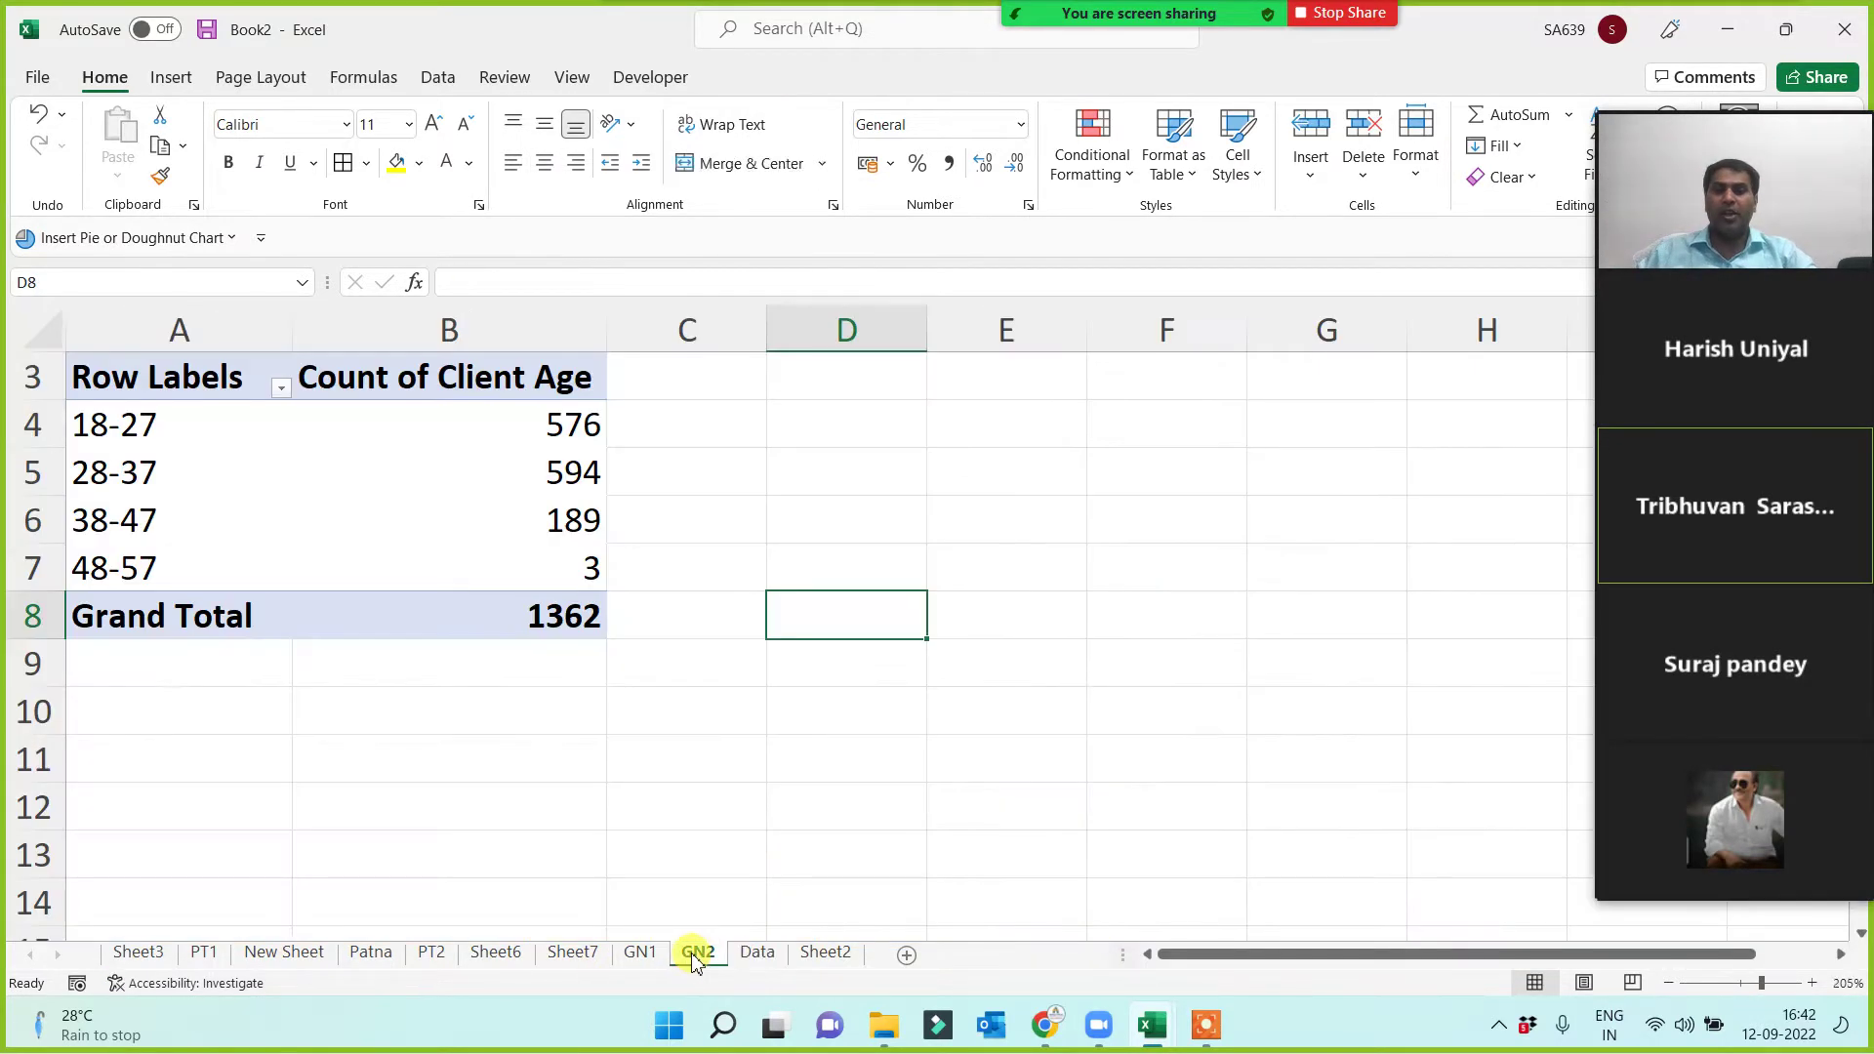
{"action": "left_click", "coordinate": [639, 952]}
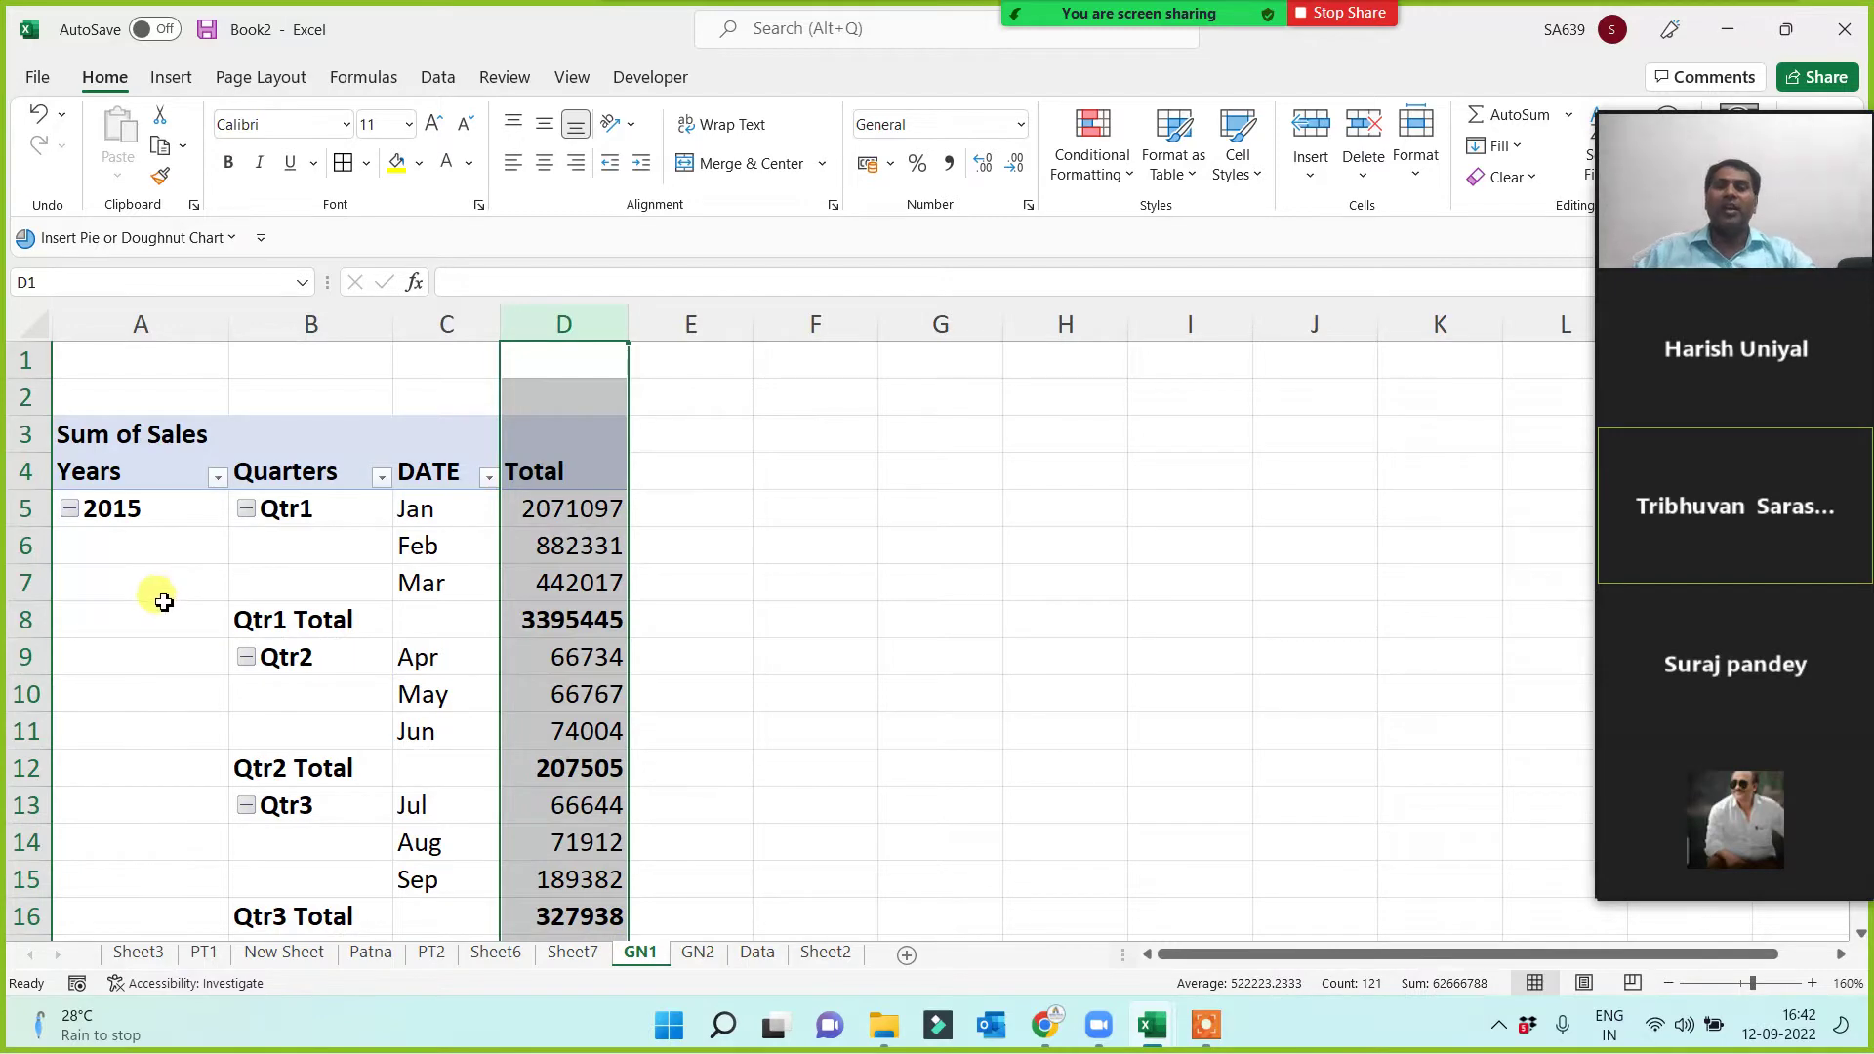
{"action": "scroll", "coordinate": [142, 562], "scroll_direction": "down", "scroll_amount": 3}
{"action": "scroll", "coordinate": [136, 586], "scroll_direction": "up", "scroll_amount": 2}
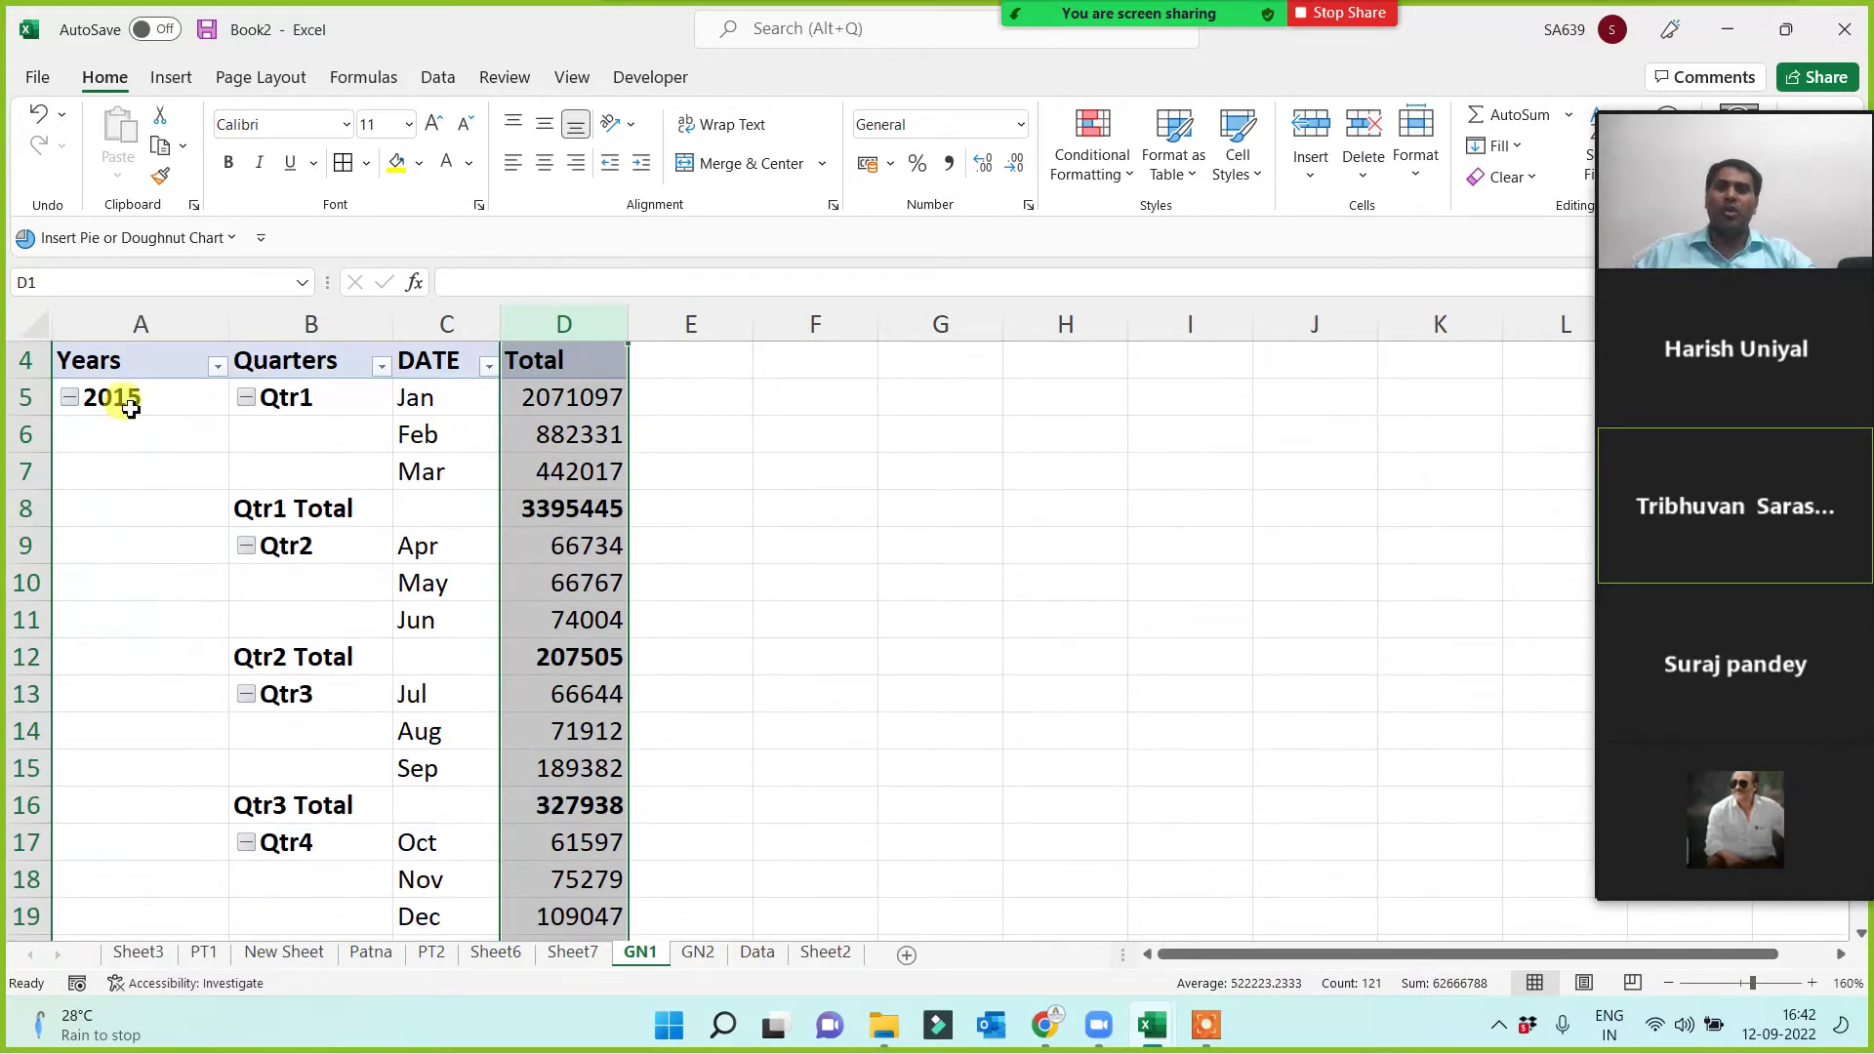
{"action": "left_click", "coordinate": [132, 402]}
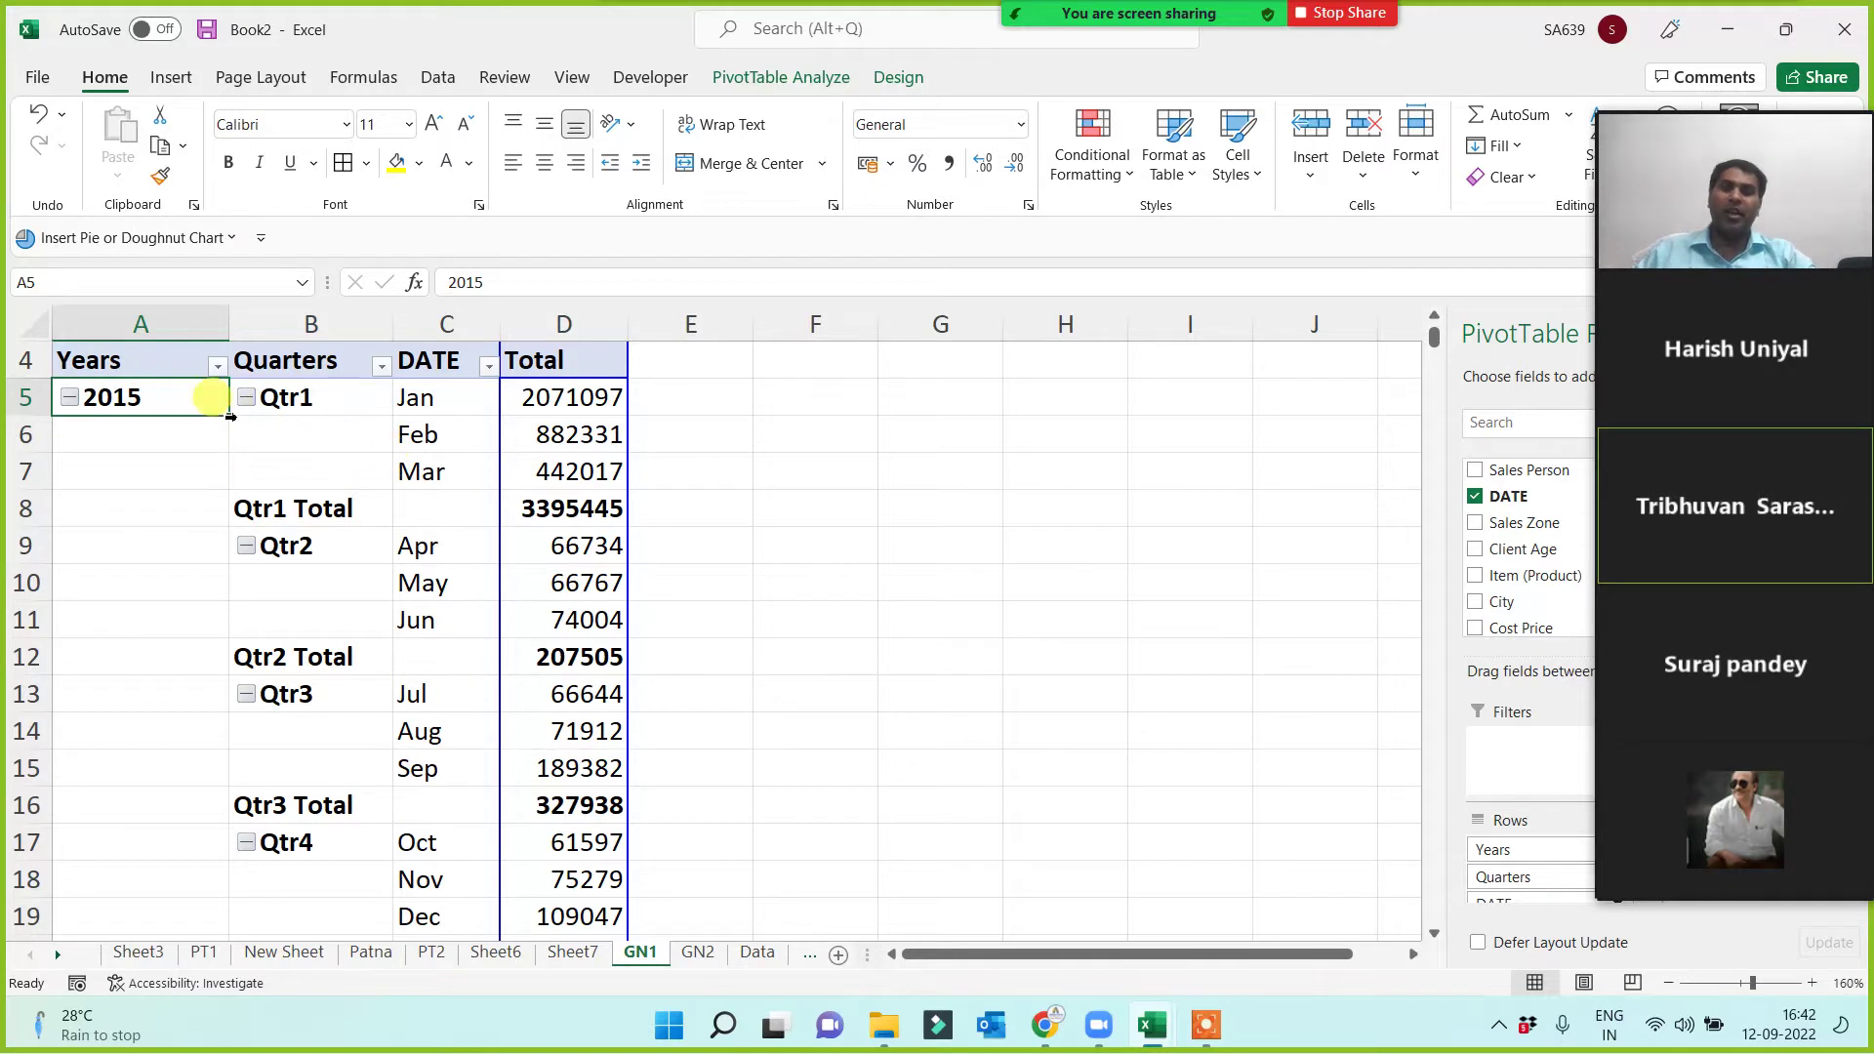
{"action": "left_click_drag", "start_coordinate": [311, 401], "coordinate": [598, 432]}
{"action": "left_click_drag", "start_coordinate": [301, 544], "coordinate": [536, 644]}
{"action": "scroll", "coordinate": [322, 657], "scroll_direction": "down", "scroll_amount": 2}
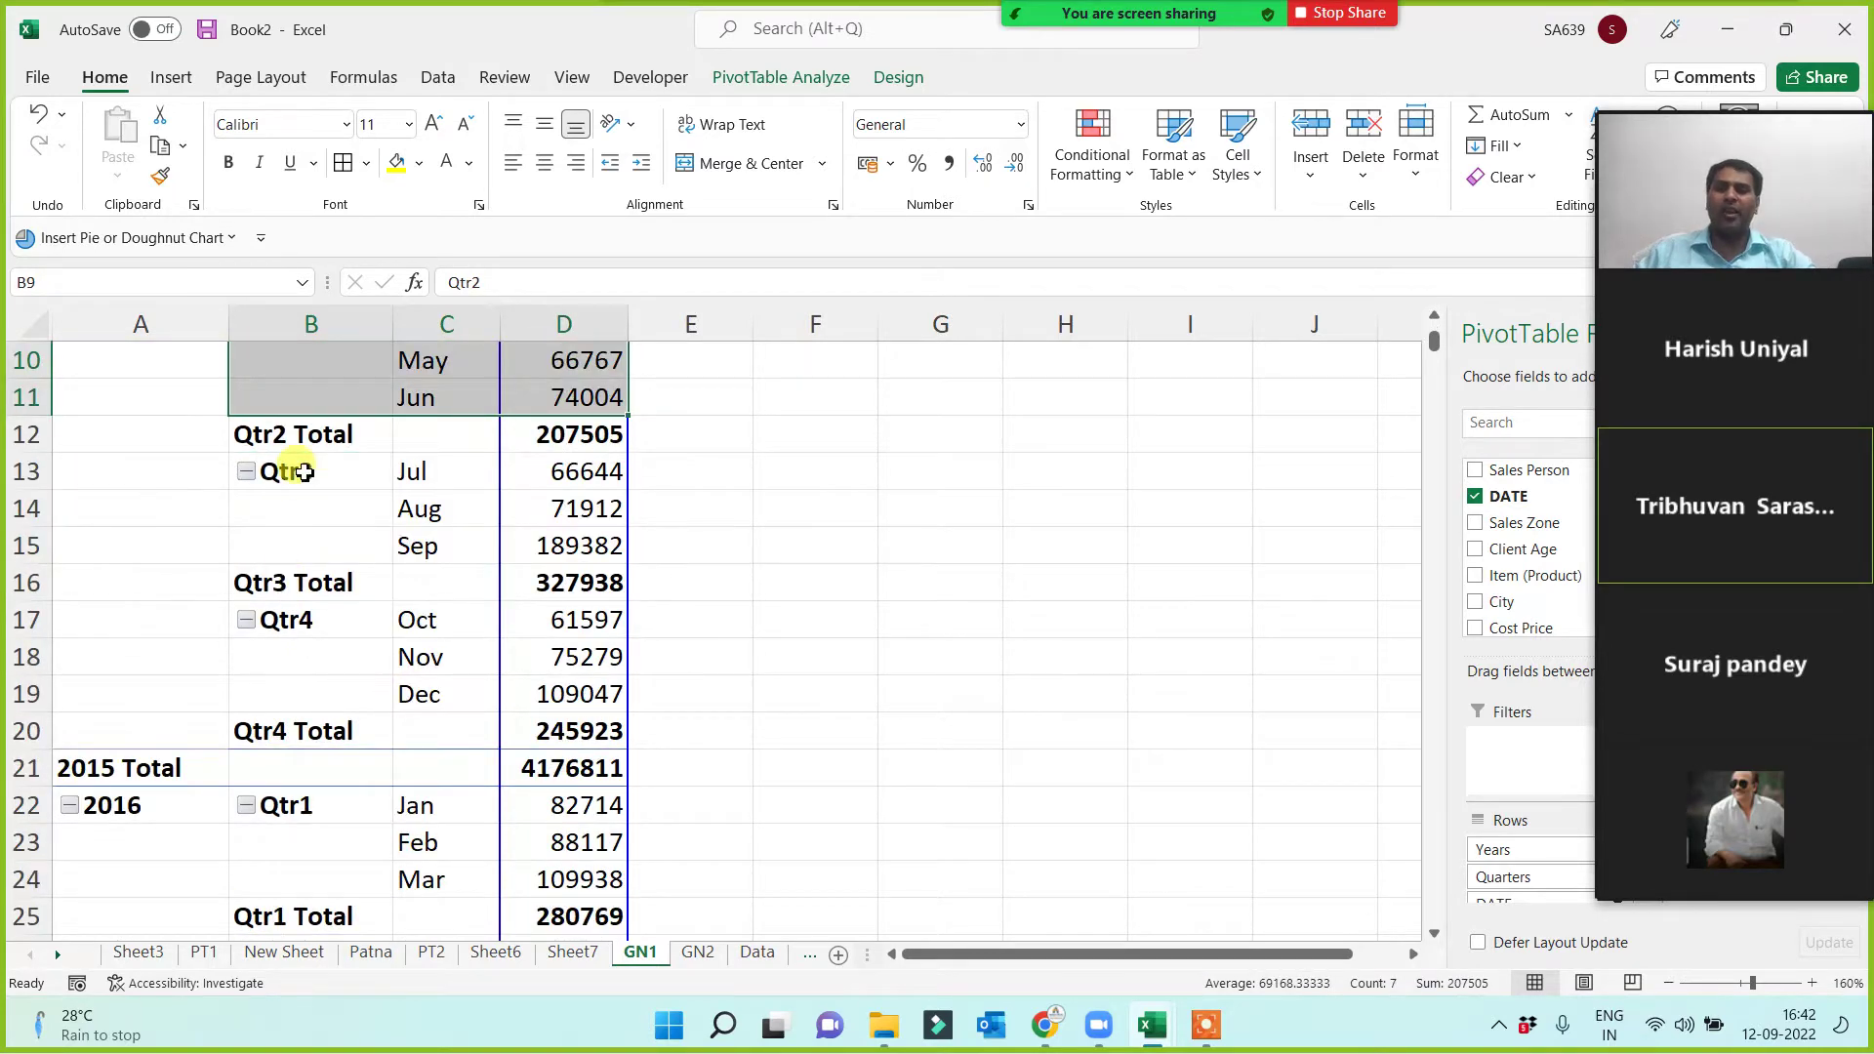
{"action": "left_click_drag", "start_coordinate": [303, 472], "coordinate": [544, 547]}
{"action": "left_click", "coordinate": [853, 606]}
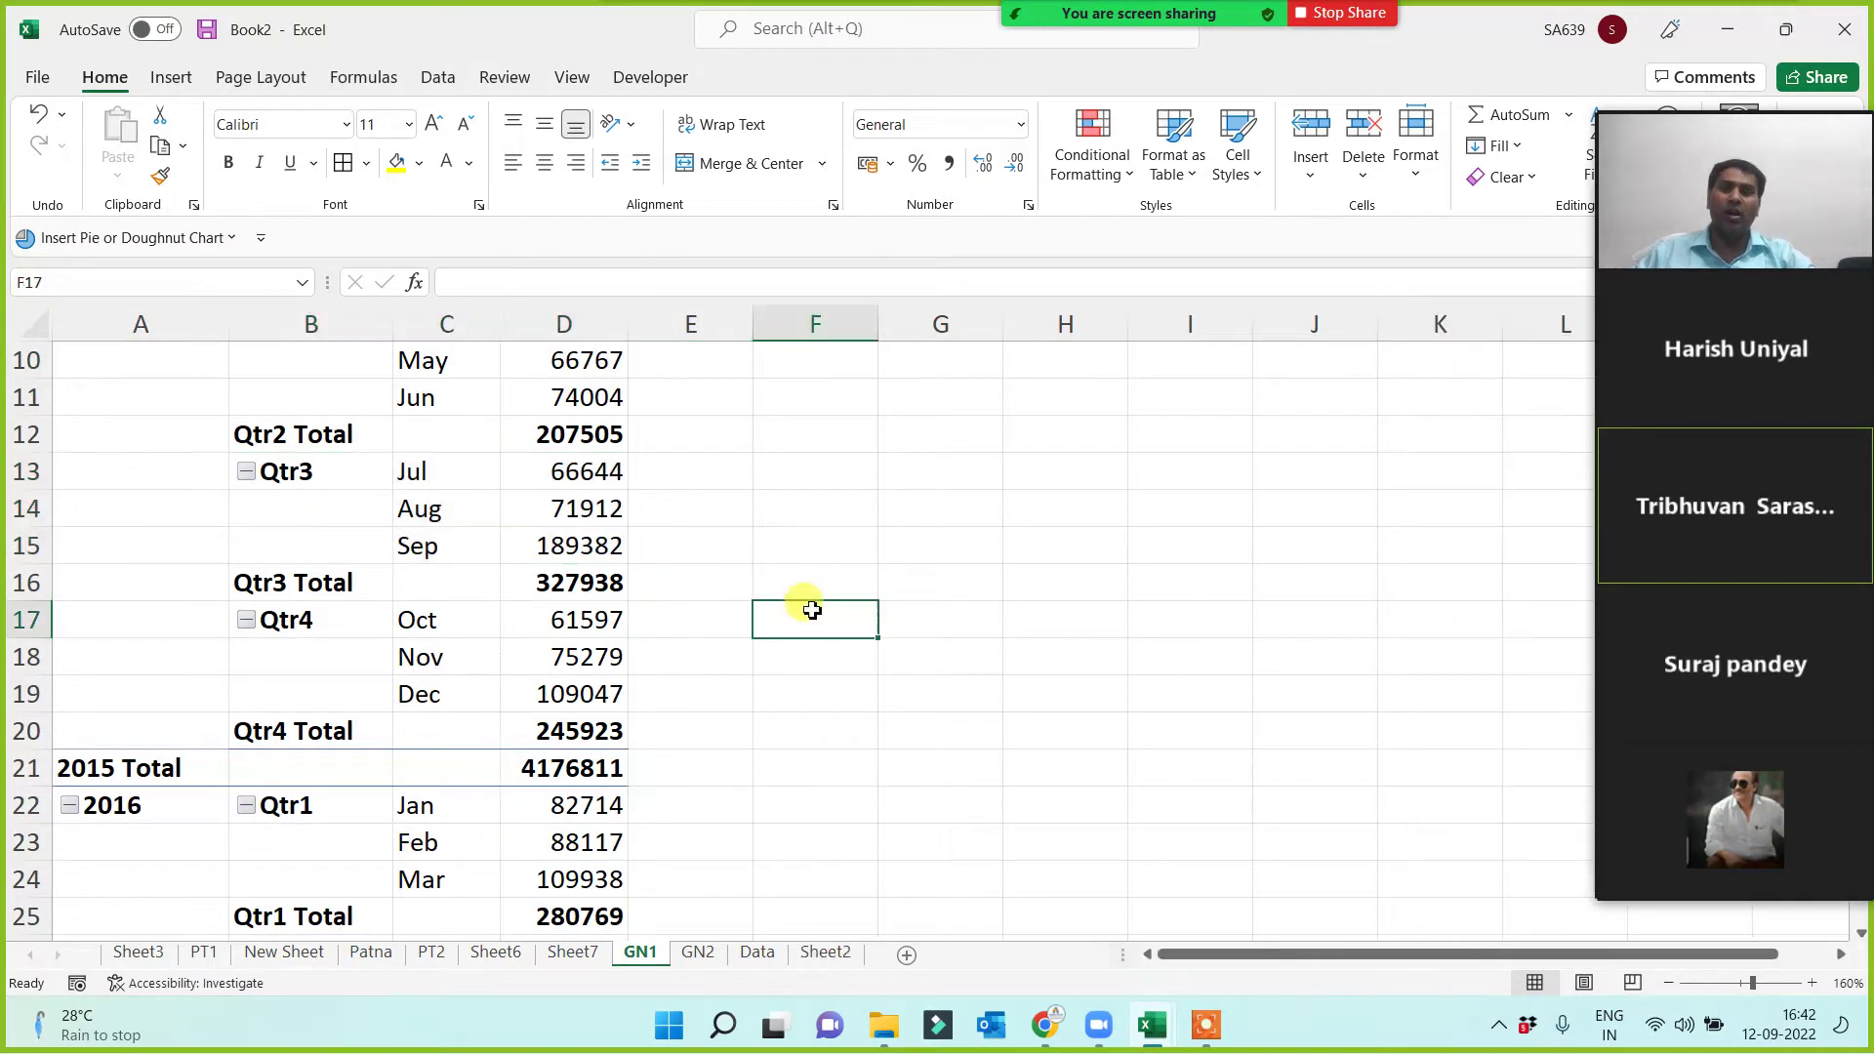
Examine the 2016 and 2017 quarter and month groups in the GN1 PivotTable.
{"action": "scroll", "coordinate": [218, 595], "scroll_direction": "up", "scroll_amount": 3}
{"action": "scroll", "coordinate": [150, 556], "scroll_direction": "down", "scroll_amount": 5}
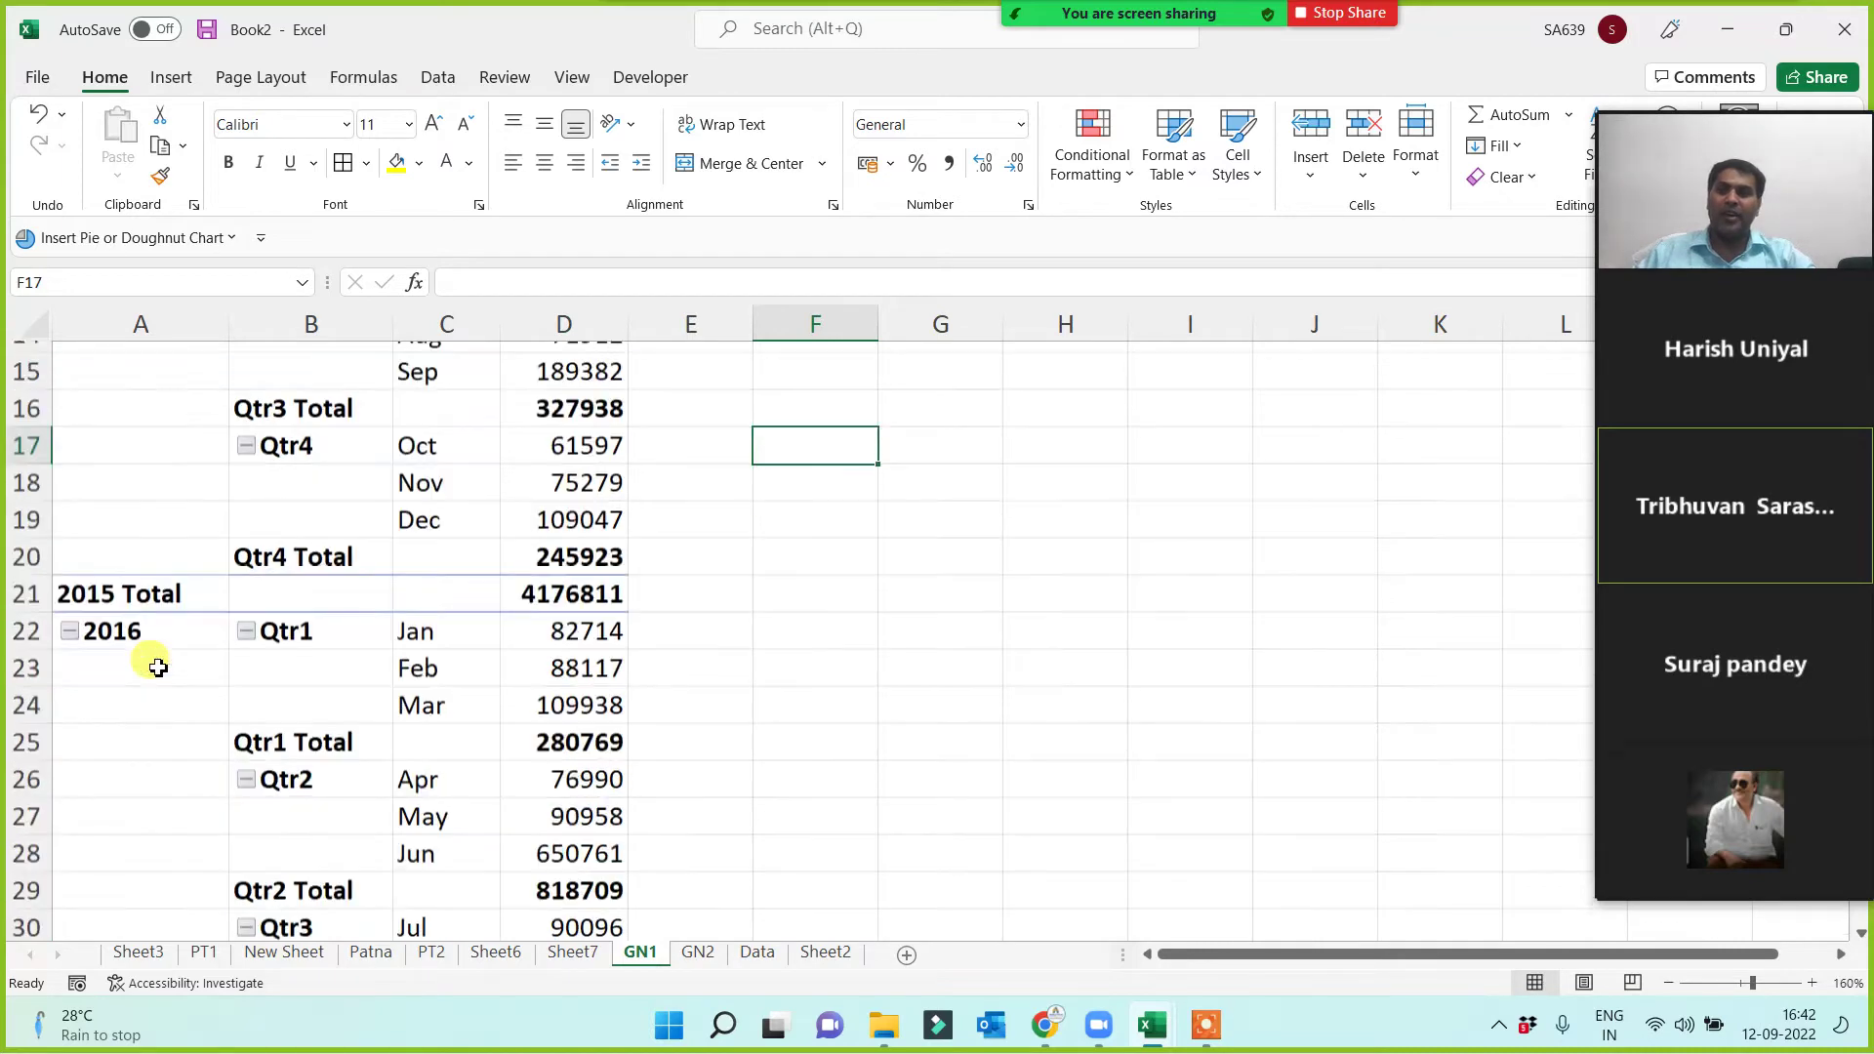
{"action": "scroll", "coordinate": [158, 667], "scroll_direction": "down", "scroll_amount": 1}
{"action": "left_click", "coordinate": [125, 472]}
{"action": "scroll", "coordinate": [172, 582], "scroll_direction": "down", "scroll_amount": 4}
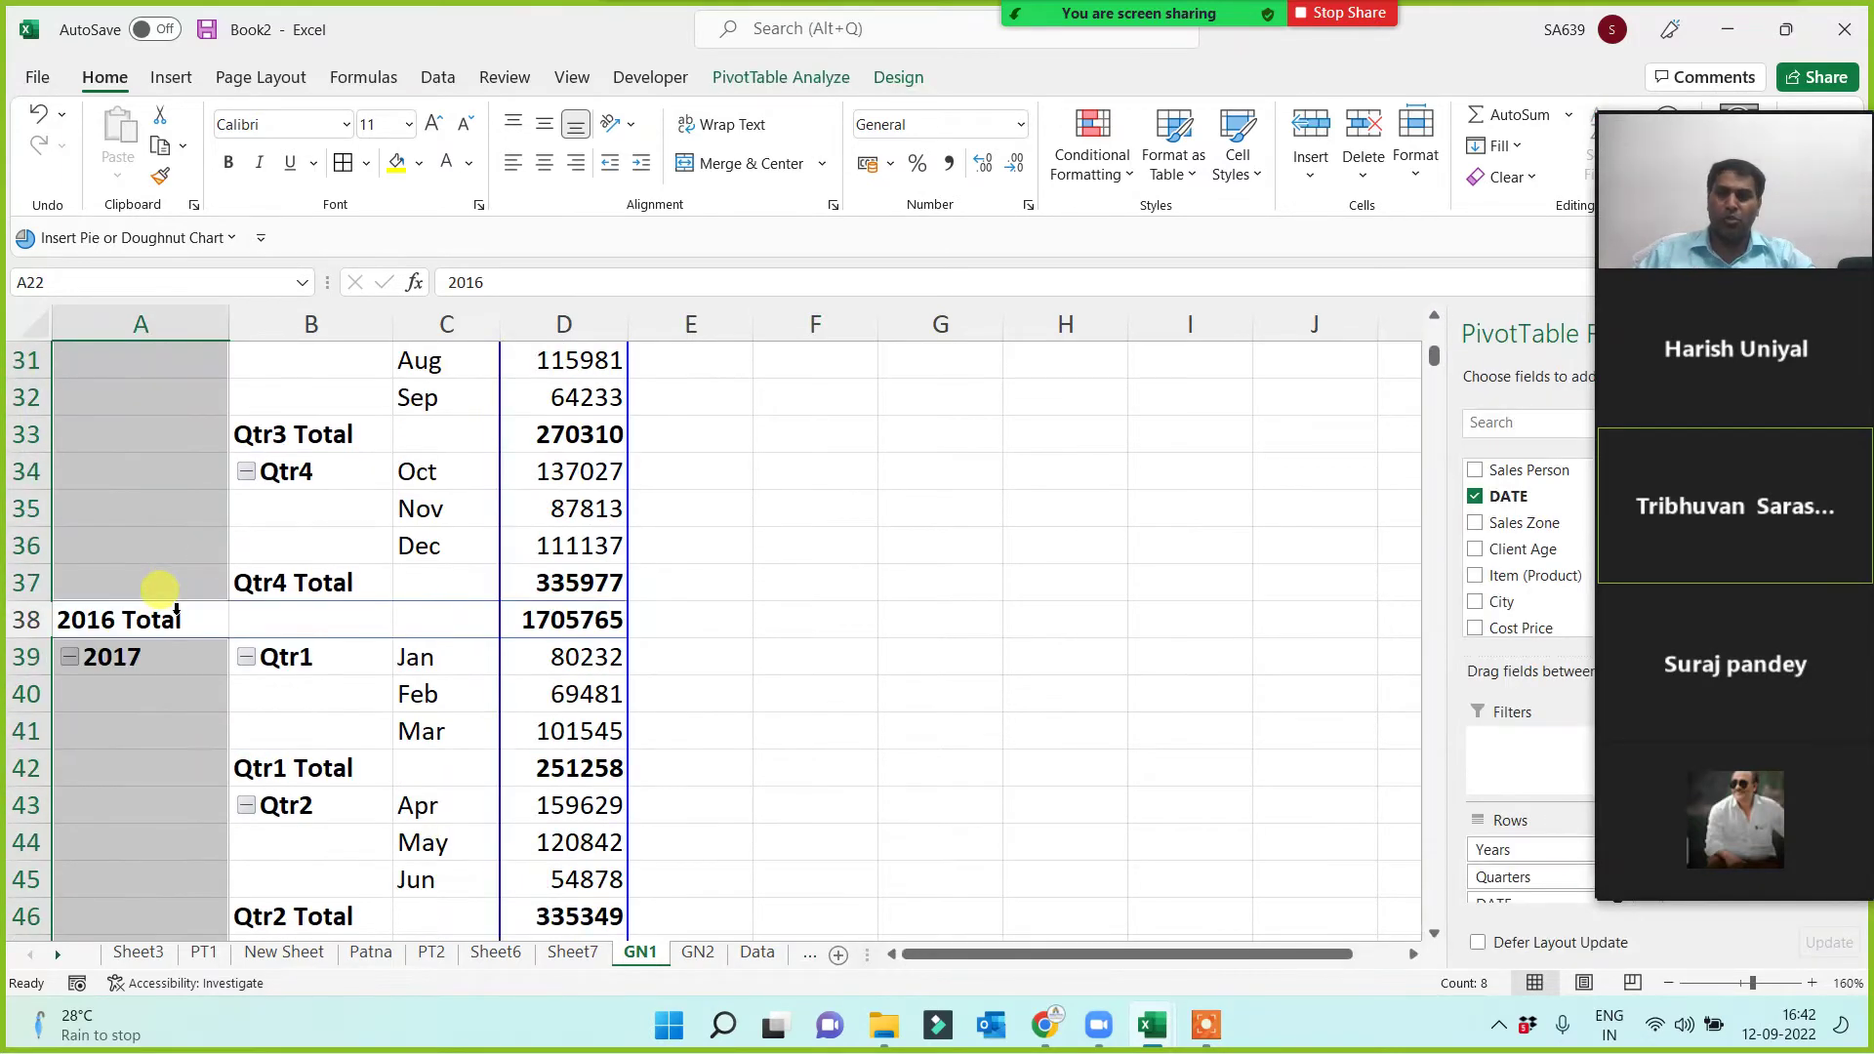
{"action": "scroll", "coordinate": [159, 587], "scroll_direction": "down", "scroll_amount": 3}
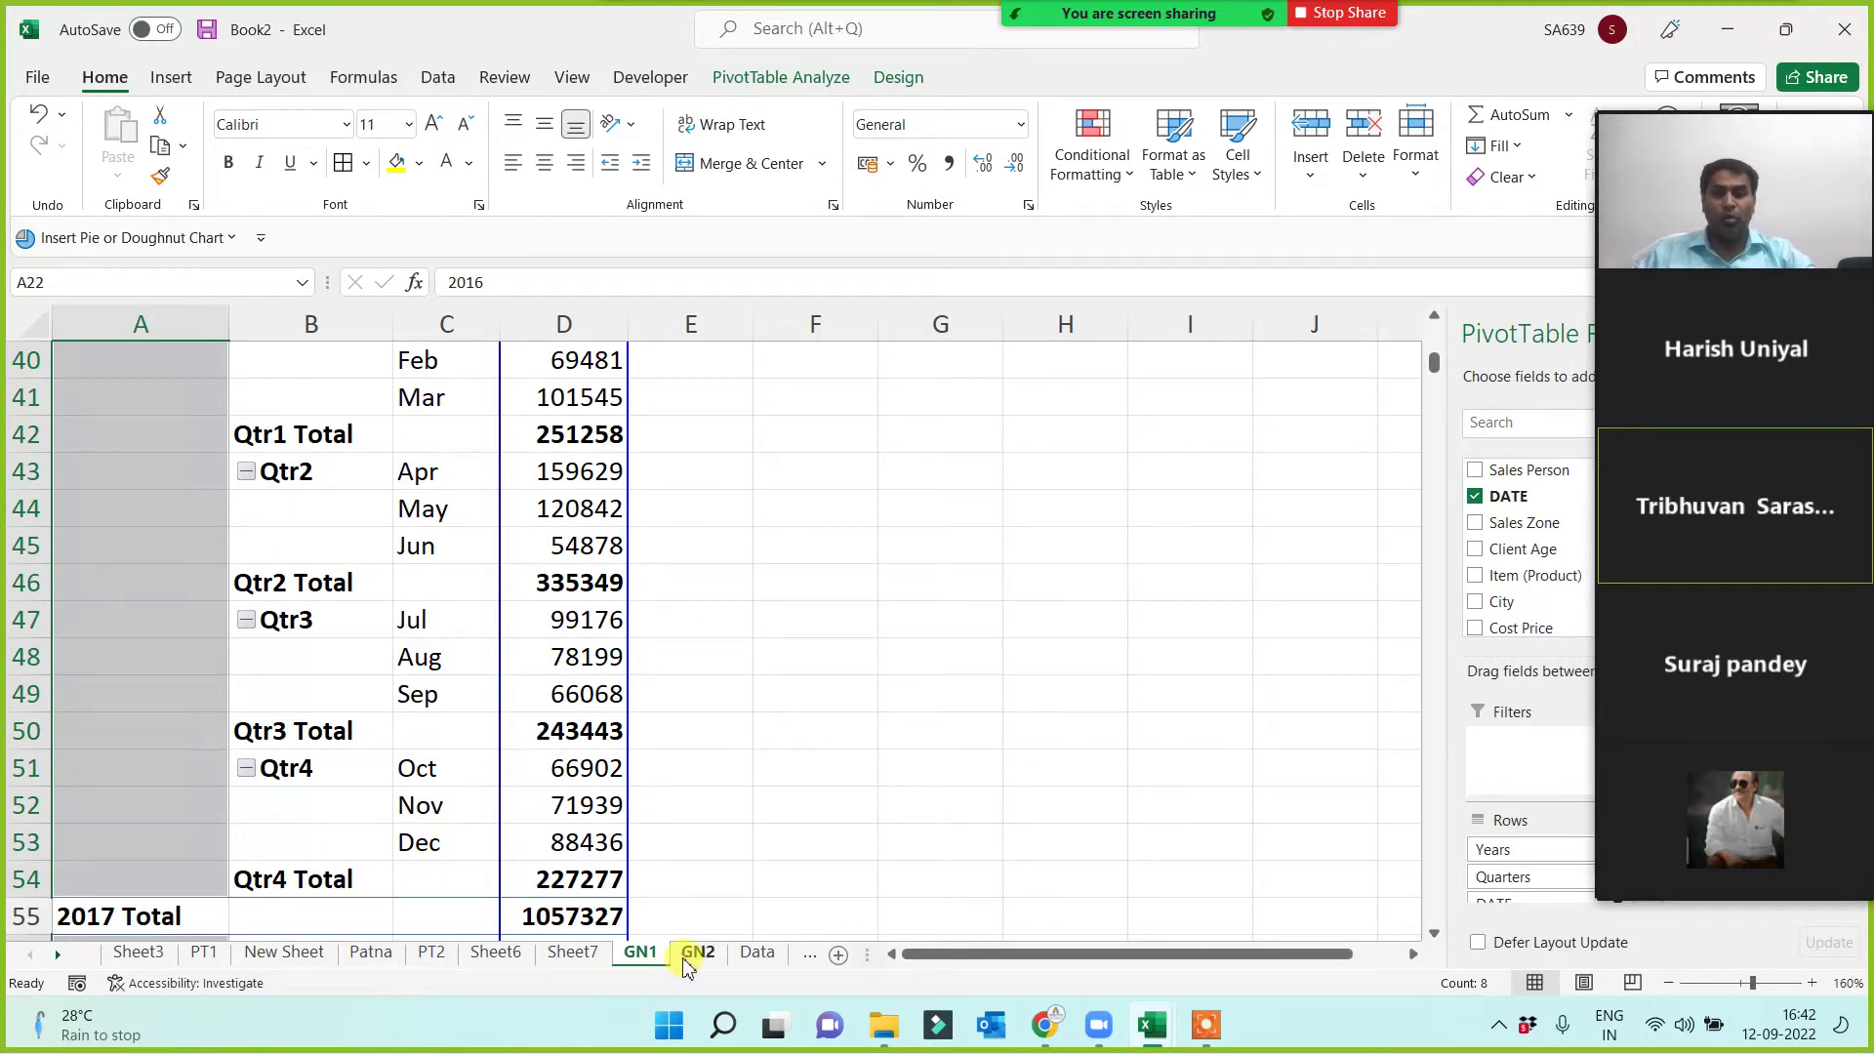
Go through the client count of each age band, from 18-27 to 48-57, in the GN2 PivotTable.
{"action": "left_click", "coordinate": [691, 959]}
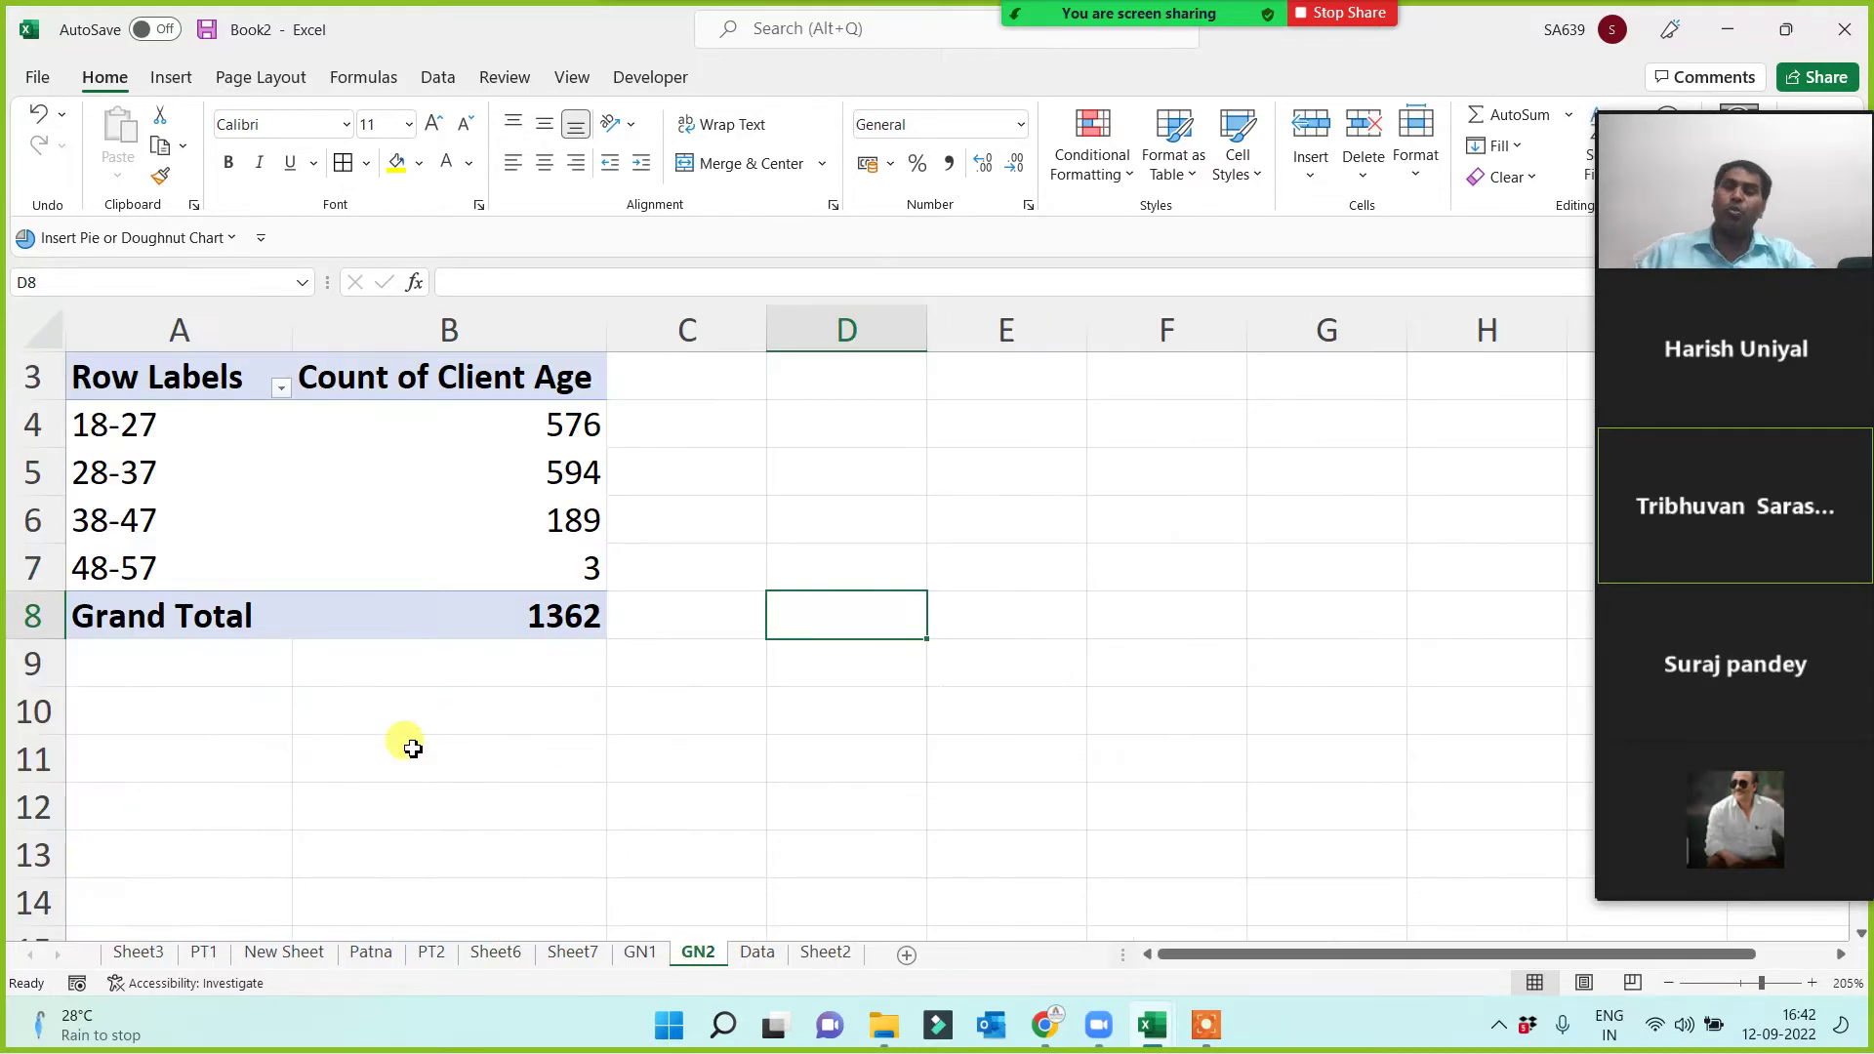
{"action": "scroll", "coordinate": [748, 653], "scroll_direction": "up", "scroll_amount": 2}
{"action": "scroll", "coordinate": [811, 595], "scroll_direction": "up", "scroll_amount": 1}
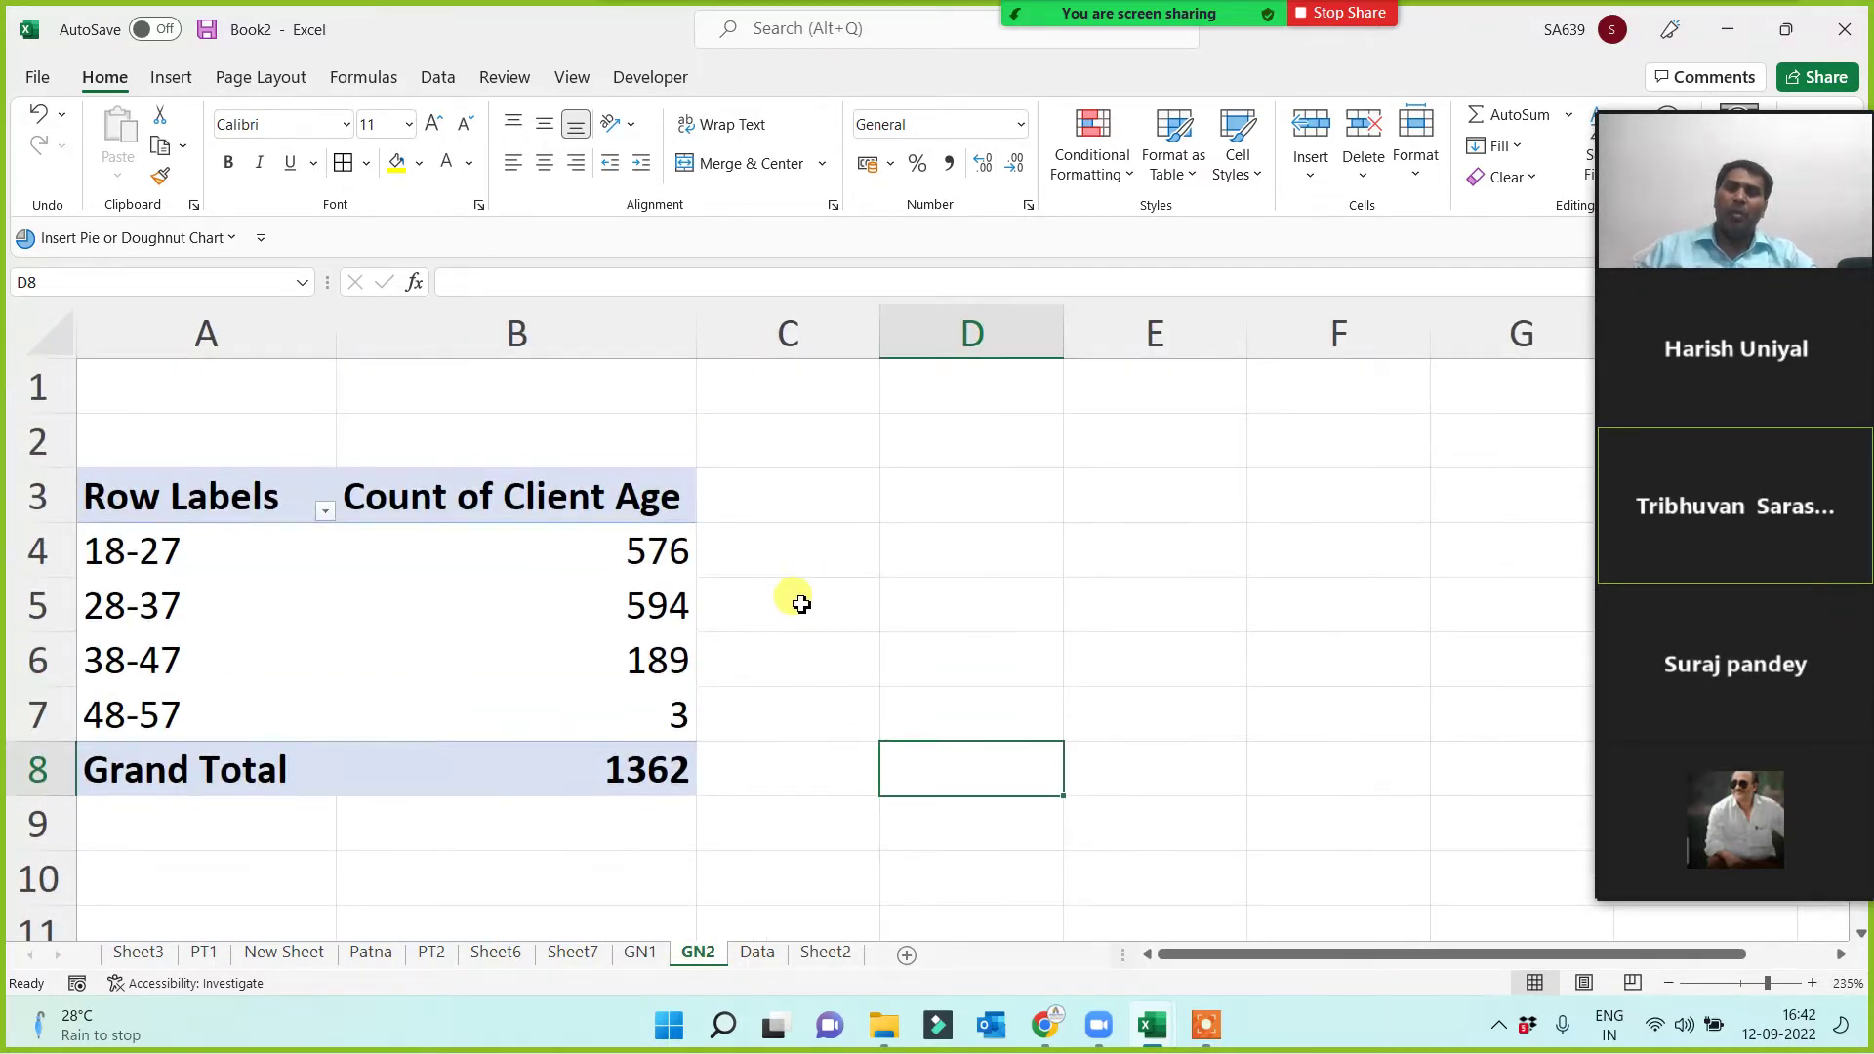
{"action": "scroll", "coordinate": [796, 586], "scroll_direction": "down", "scroll_amount": 1}
{"action": "left_click", "coordinate": [894, 507]}
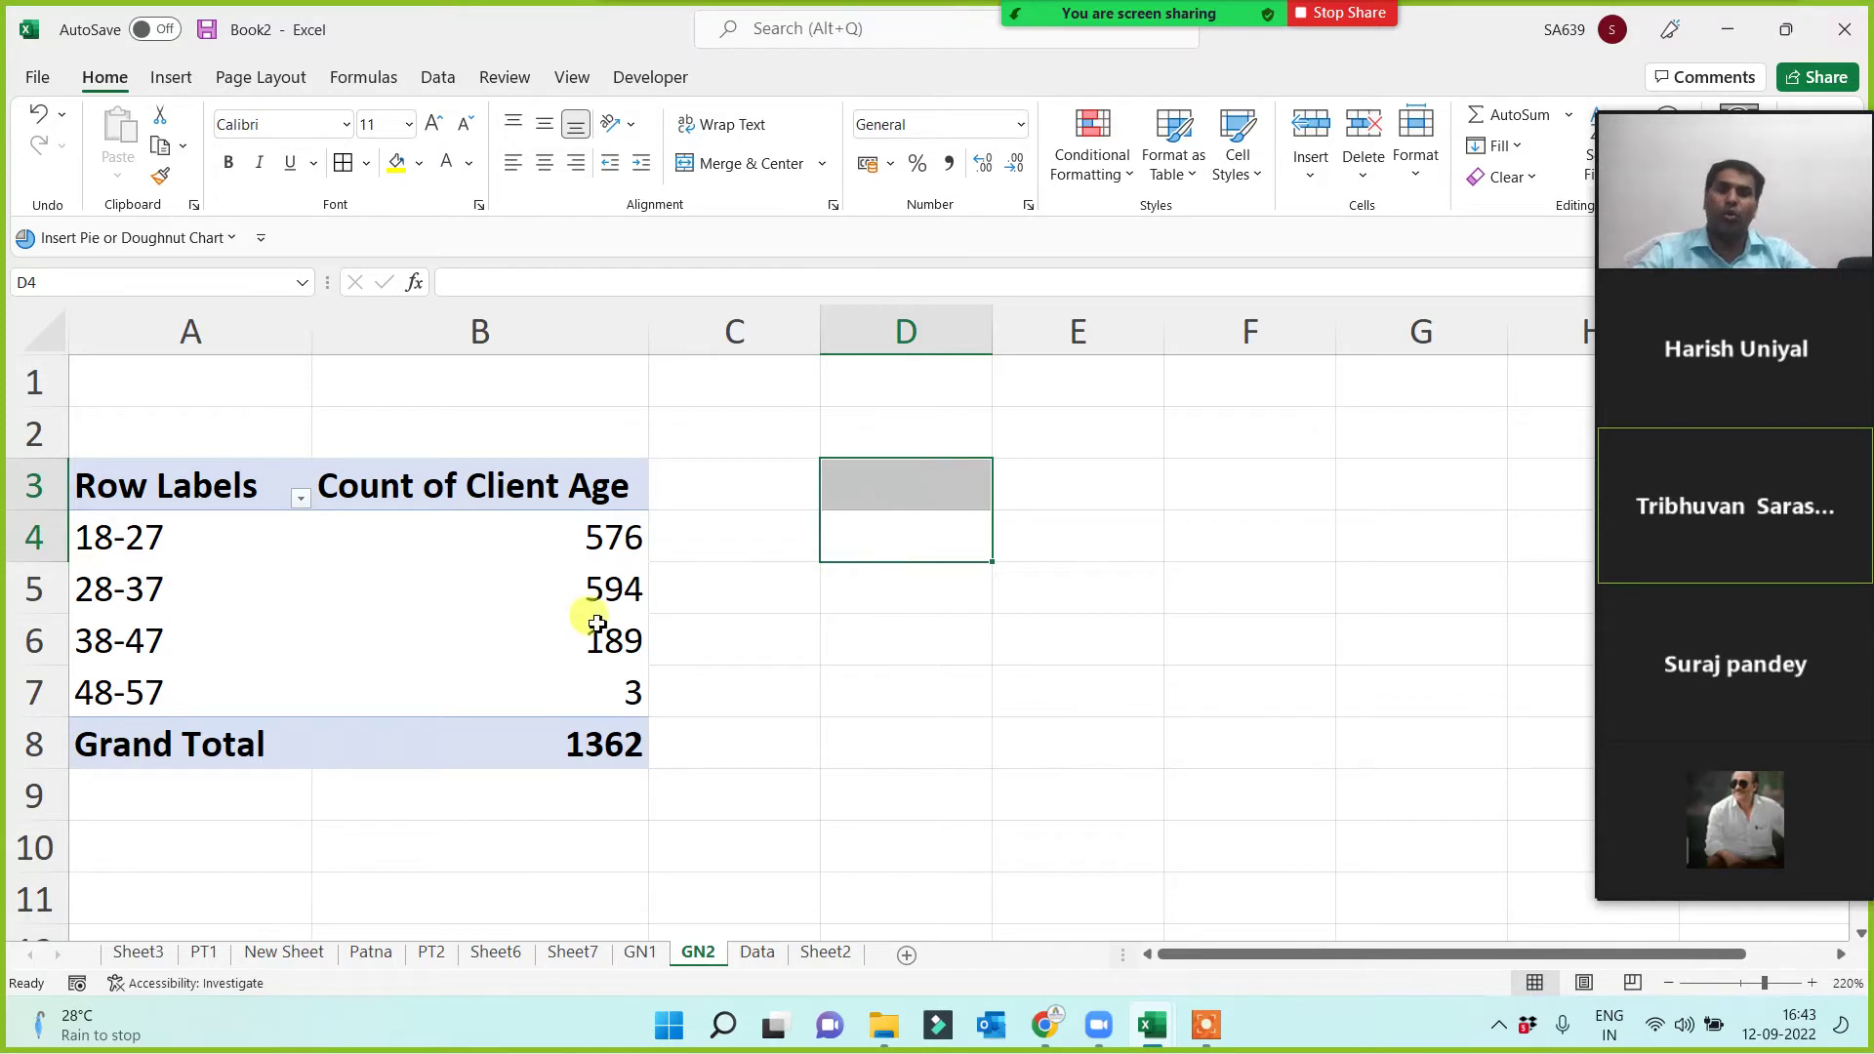
{"action": "left_click", "coordinate": [163, 542]}
{"action": "left_click_drag", "start_coordinate": [163, 542], "coordinate": [494, 535]}
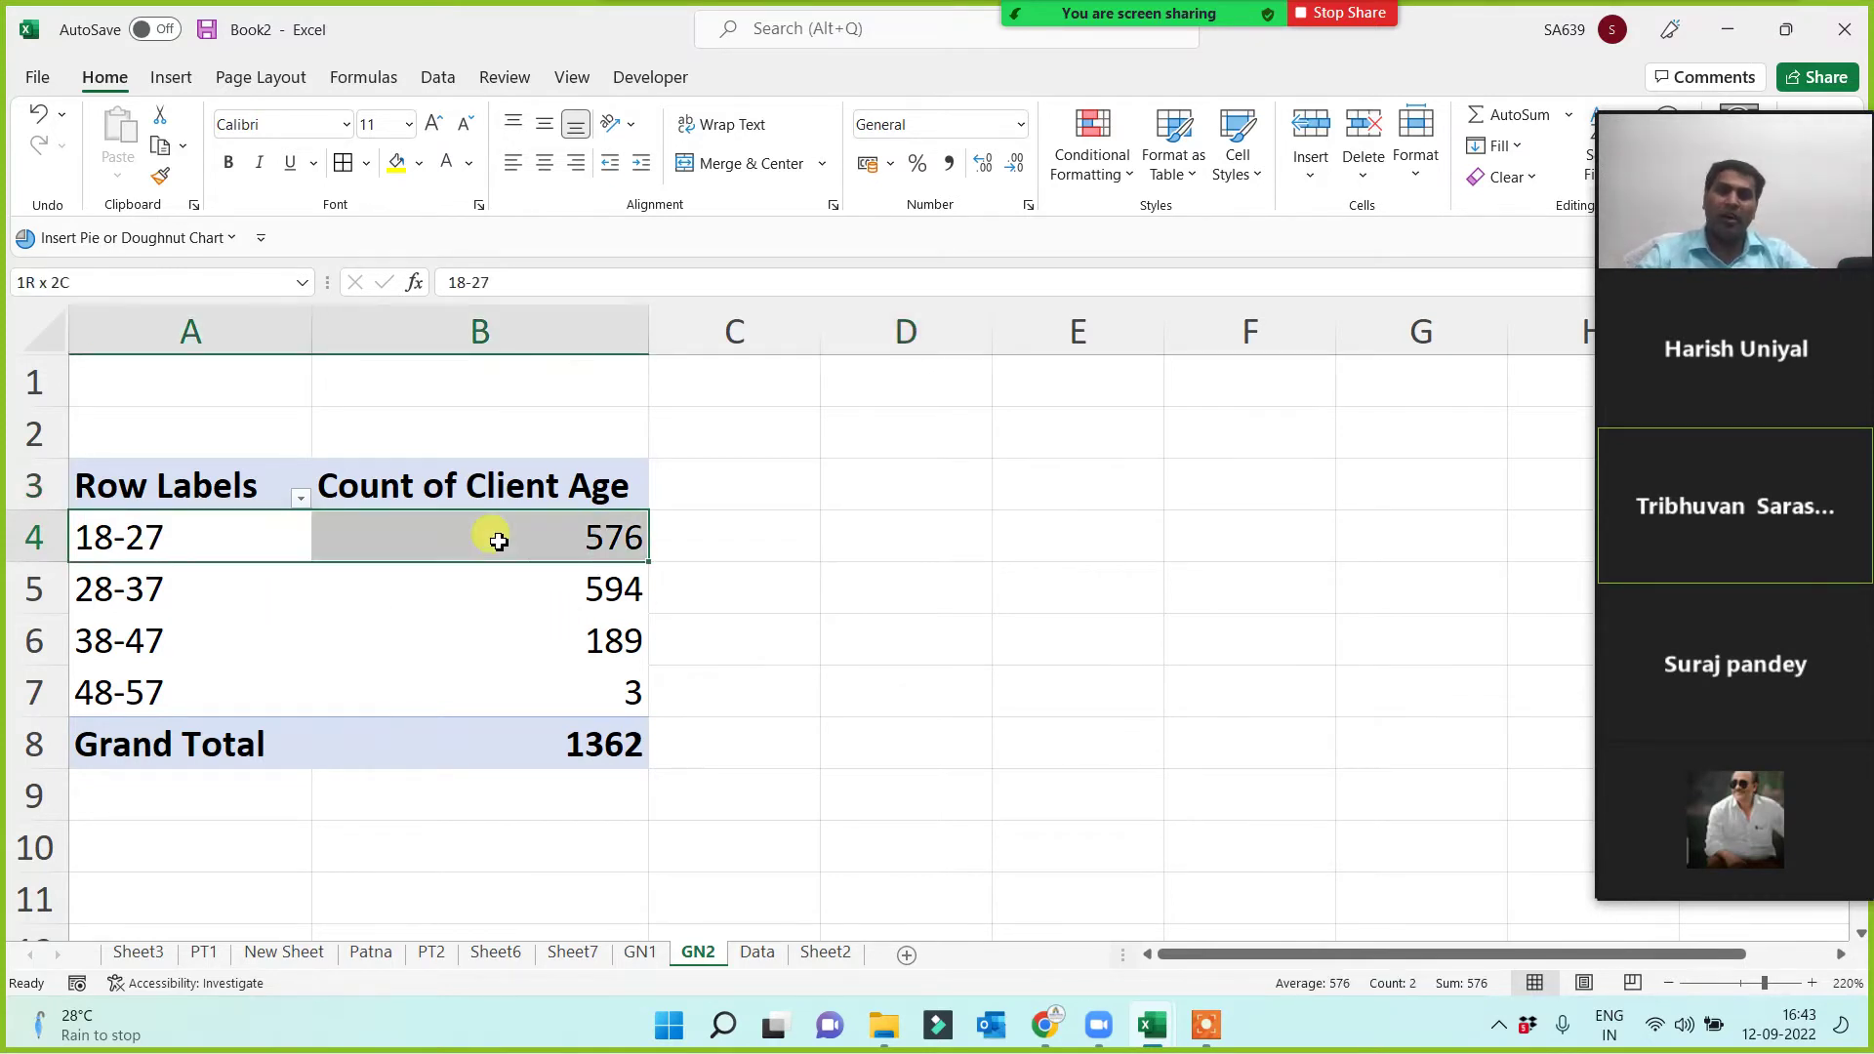
{"action": "left_click_drag", "start_coordinate": [180, 598], "coordinate": [551, 593]}
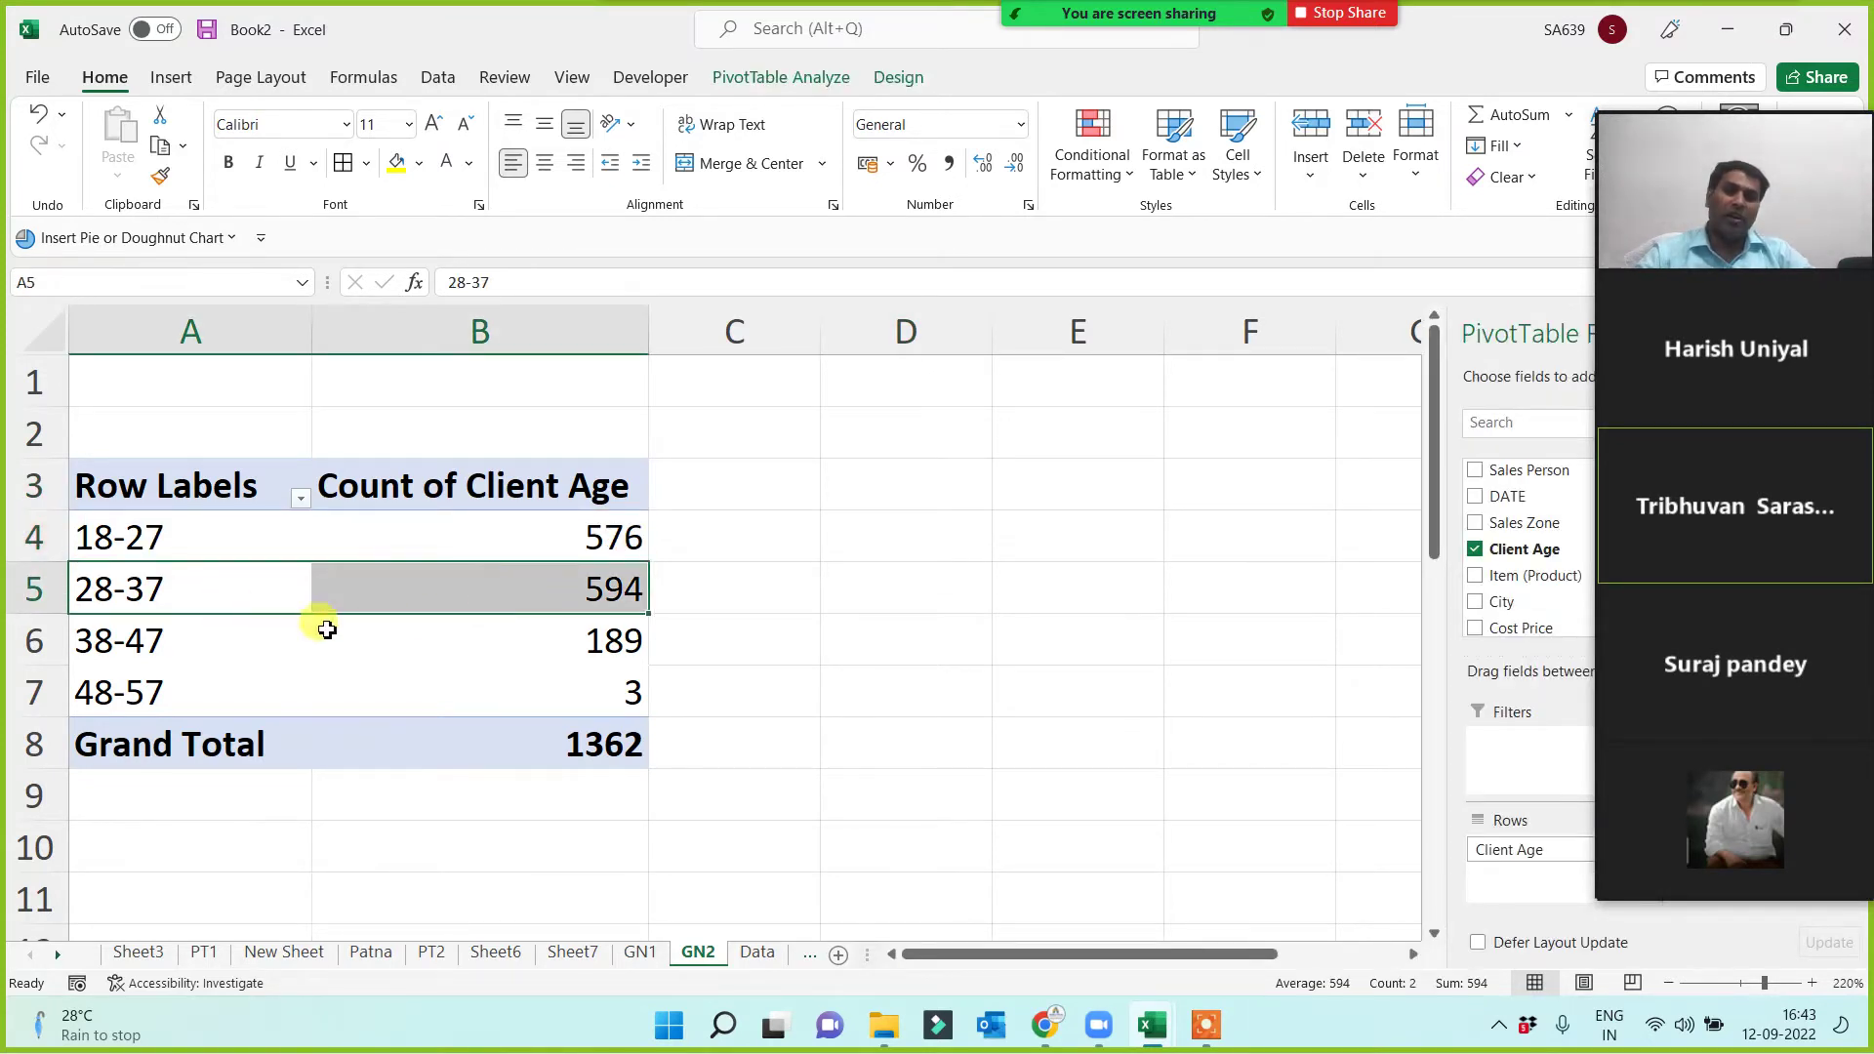
{"action": "left_click_drag", "start_coordinate": [218, 641], "coordinate": [365, 669]}
{"action": "left_click_drag", "start_coordinate": [192, 684], "coordinate": [619, 683]}
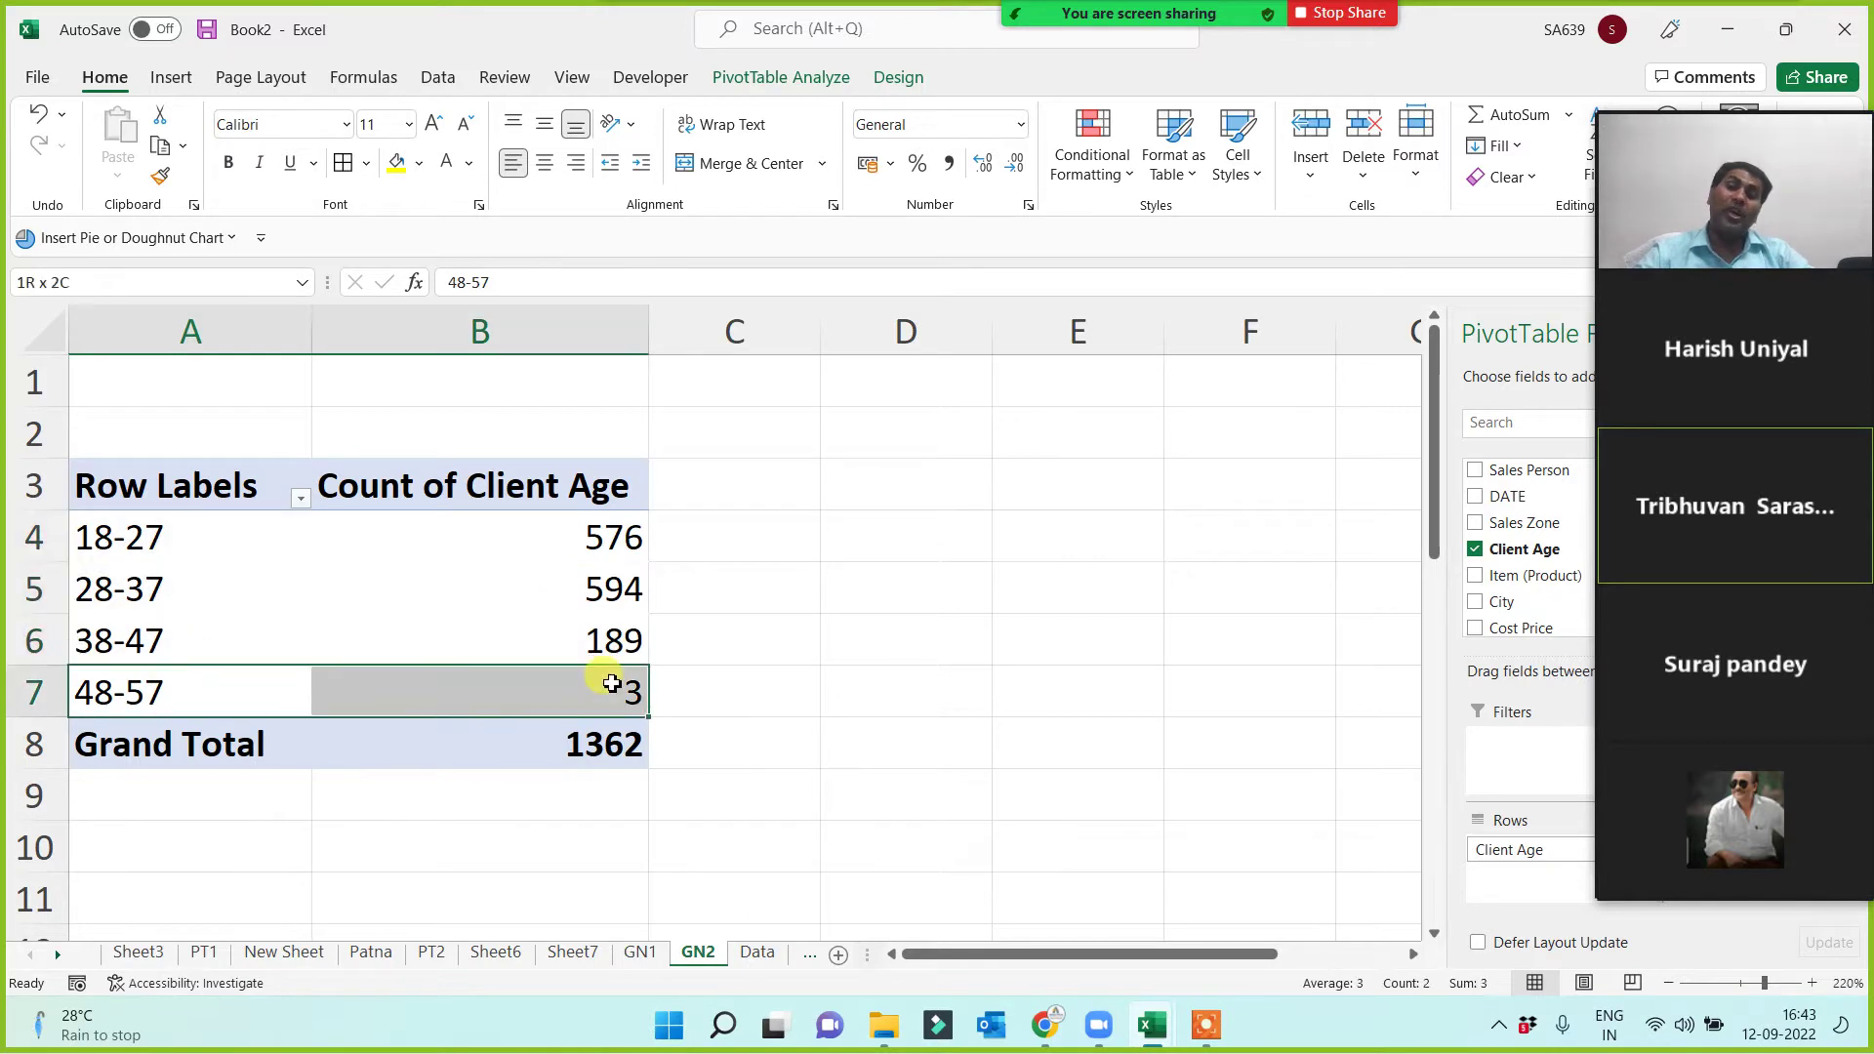
{"action": "left_click", "coordinate": [1046, 692]}
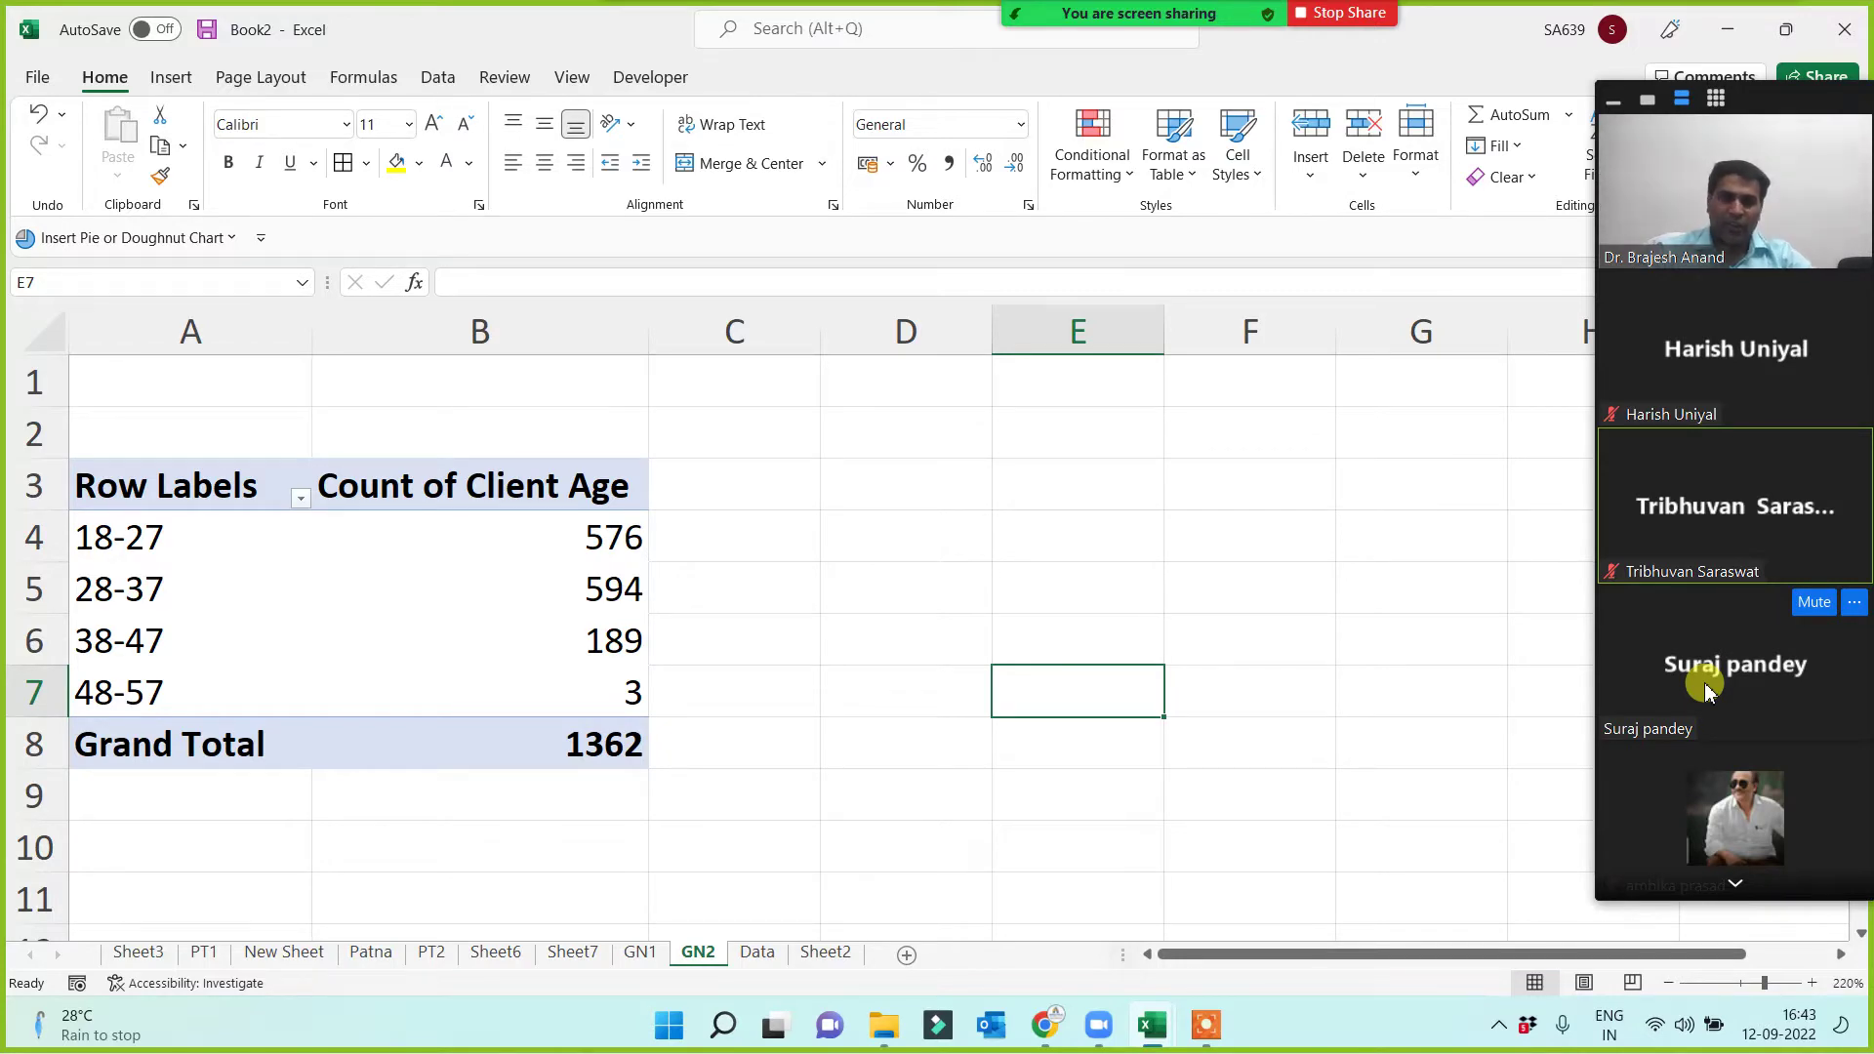
Return to the Data sheet, with the meeting video reduced to one speaker, and look over the sales table from Sales Person to Sales.
{"action": "left_click", "coordinate": [757, 955]}
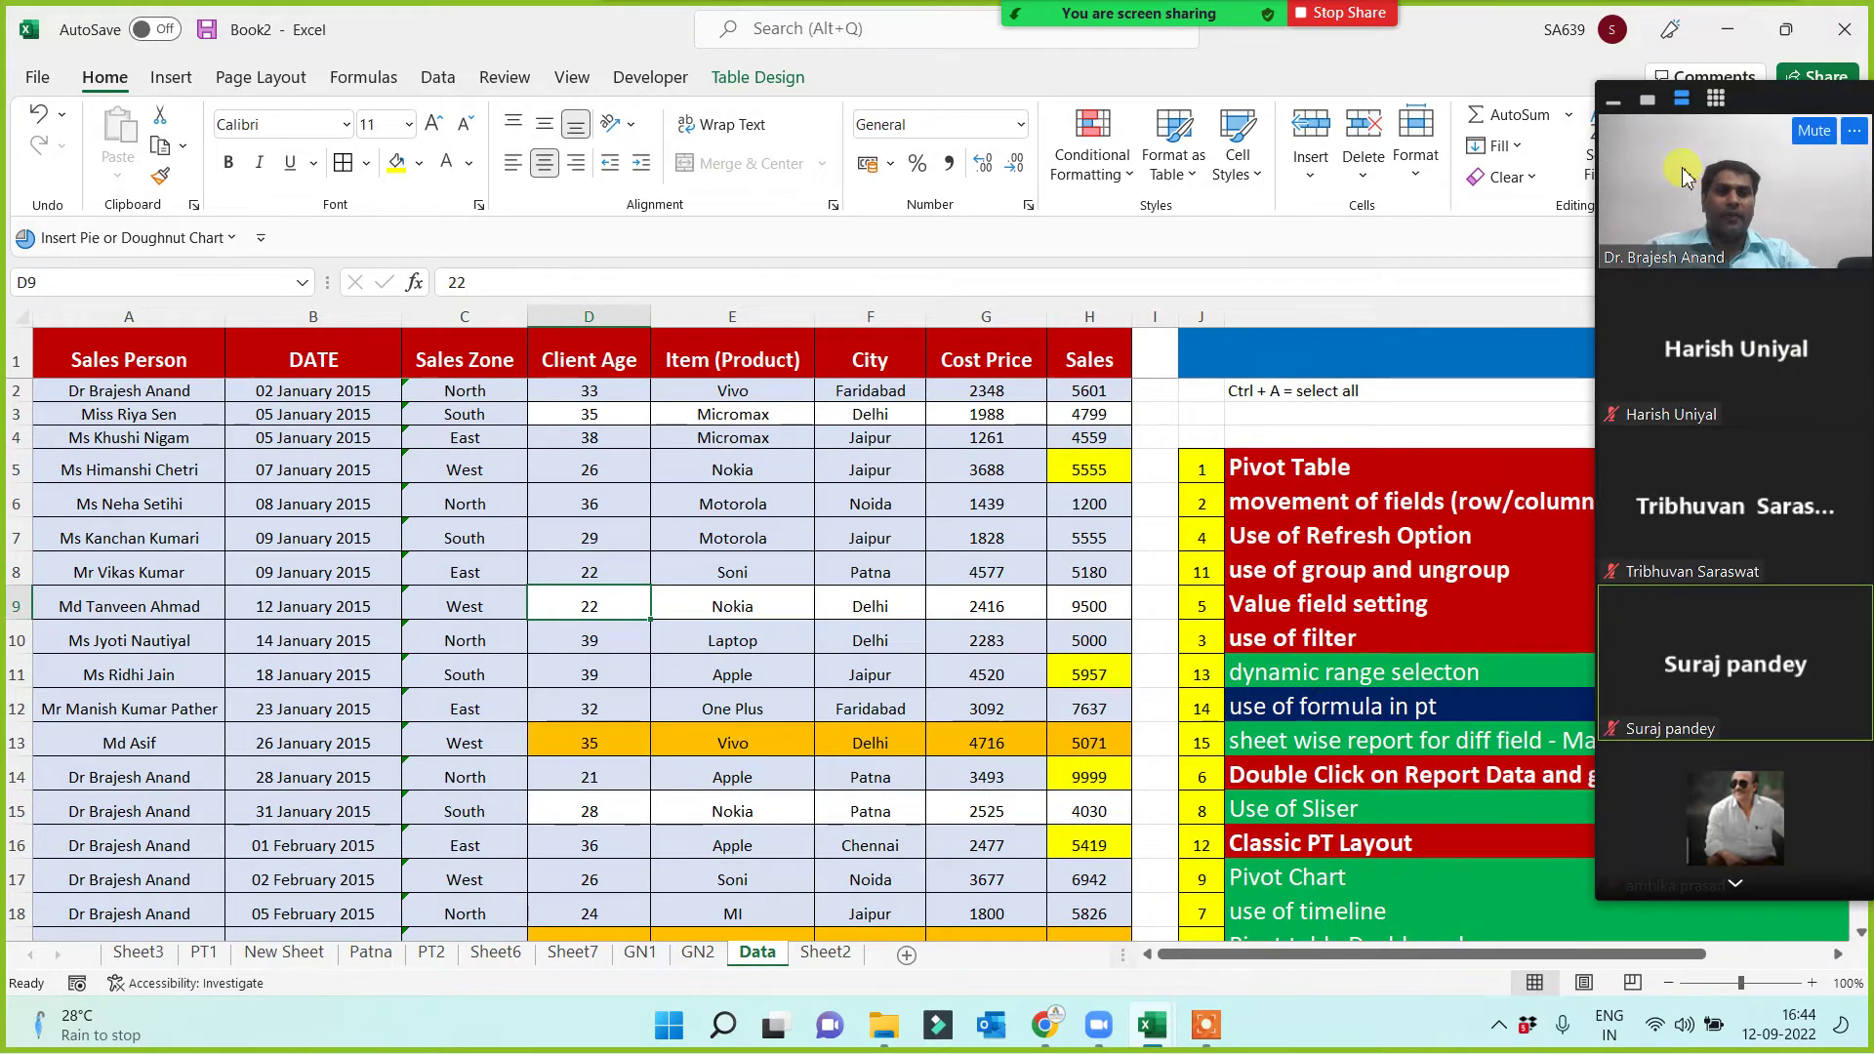
{"action": "left_click", "coordinate": [1648, 101]}
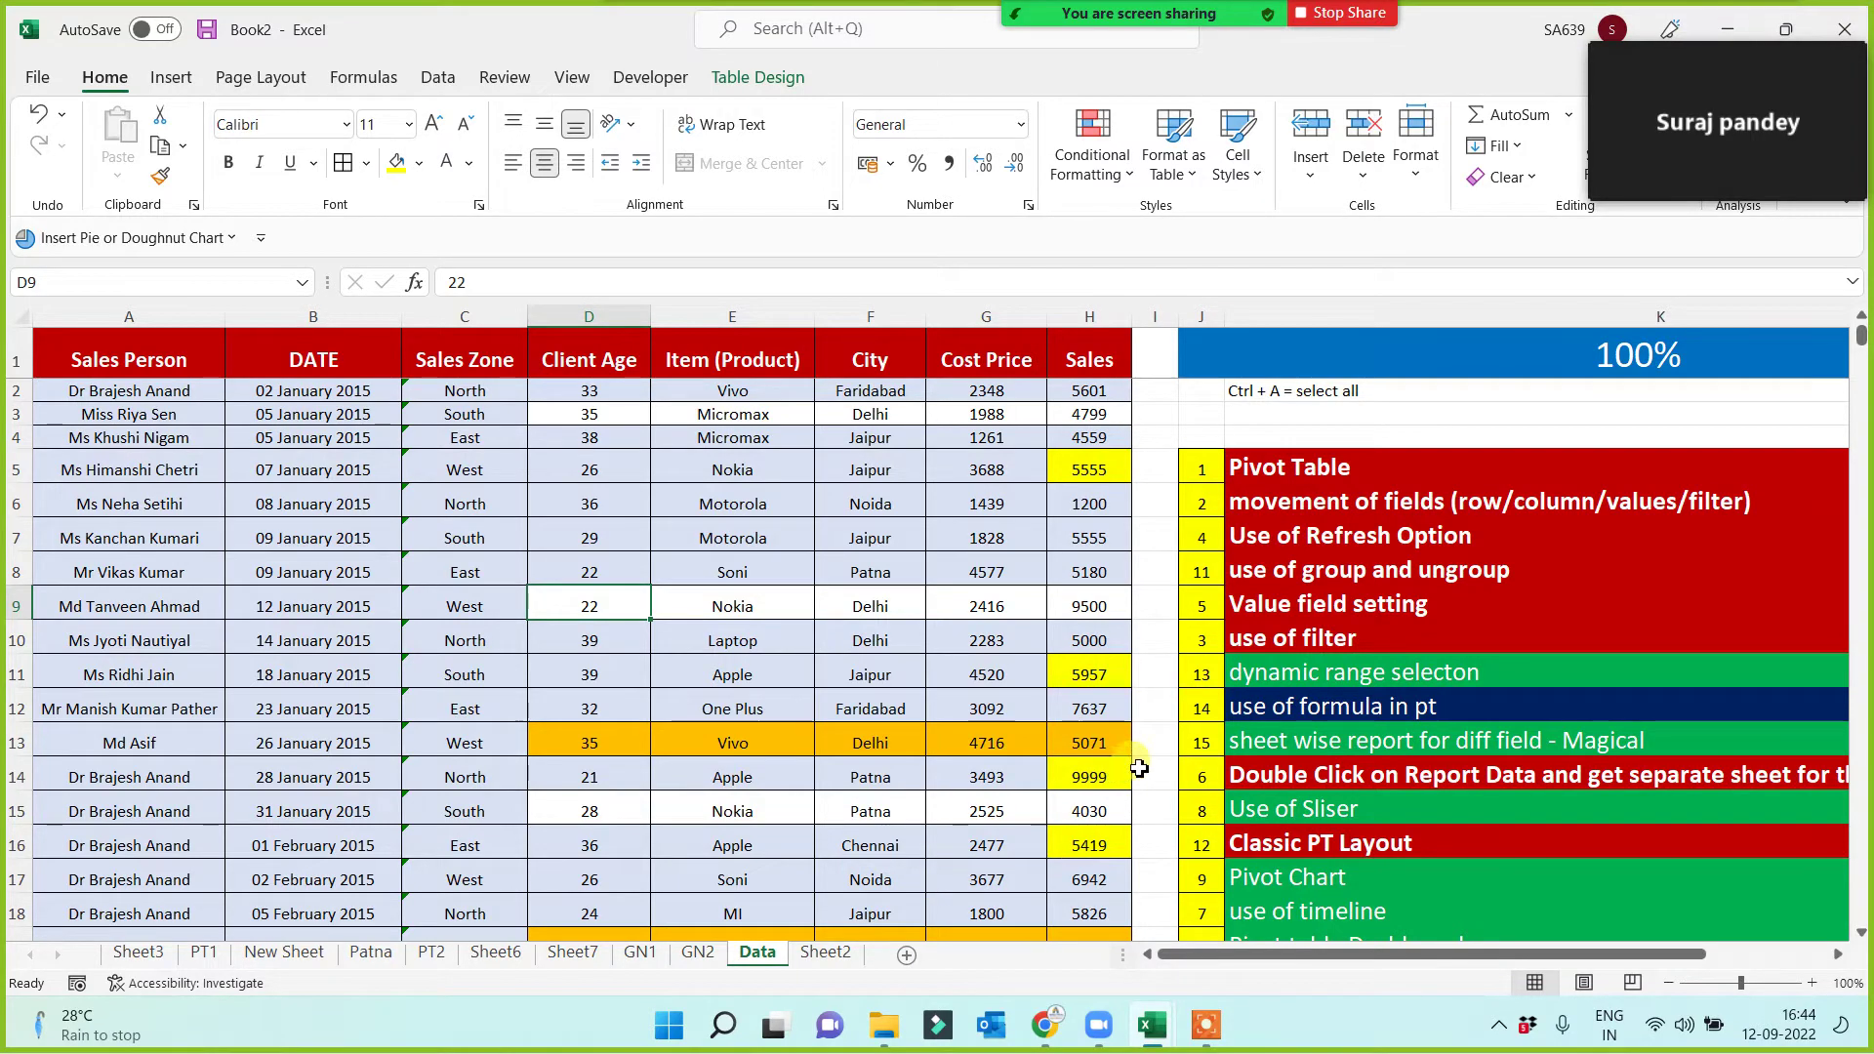
{"action": "left_click", "coordinate": [1011, 363]}
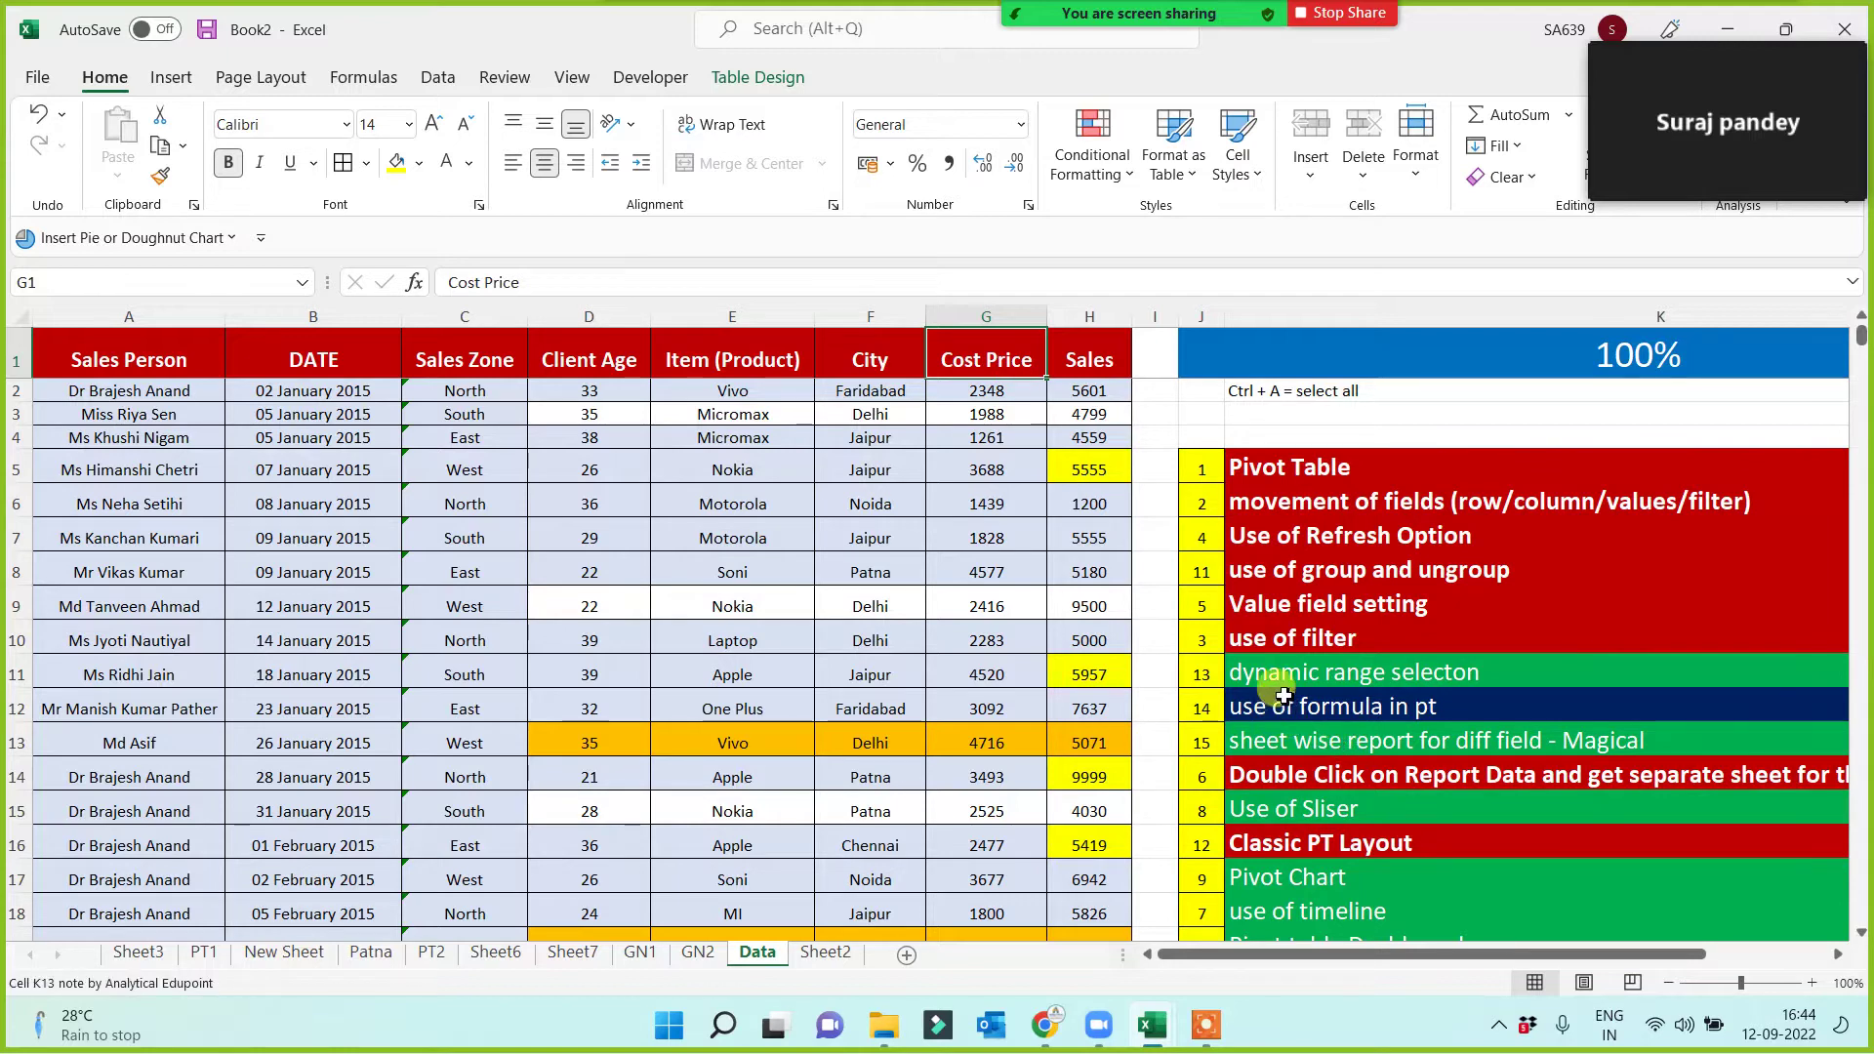
{"action": "left_click", "coordinate": [116, 337]}
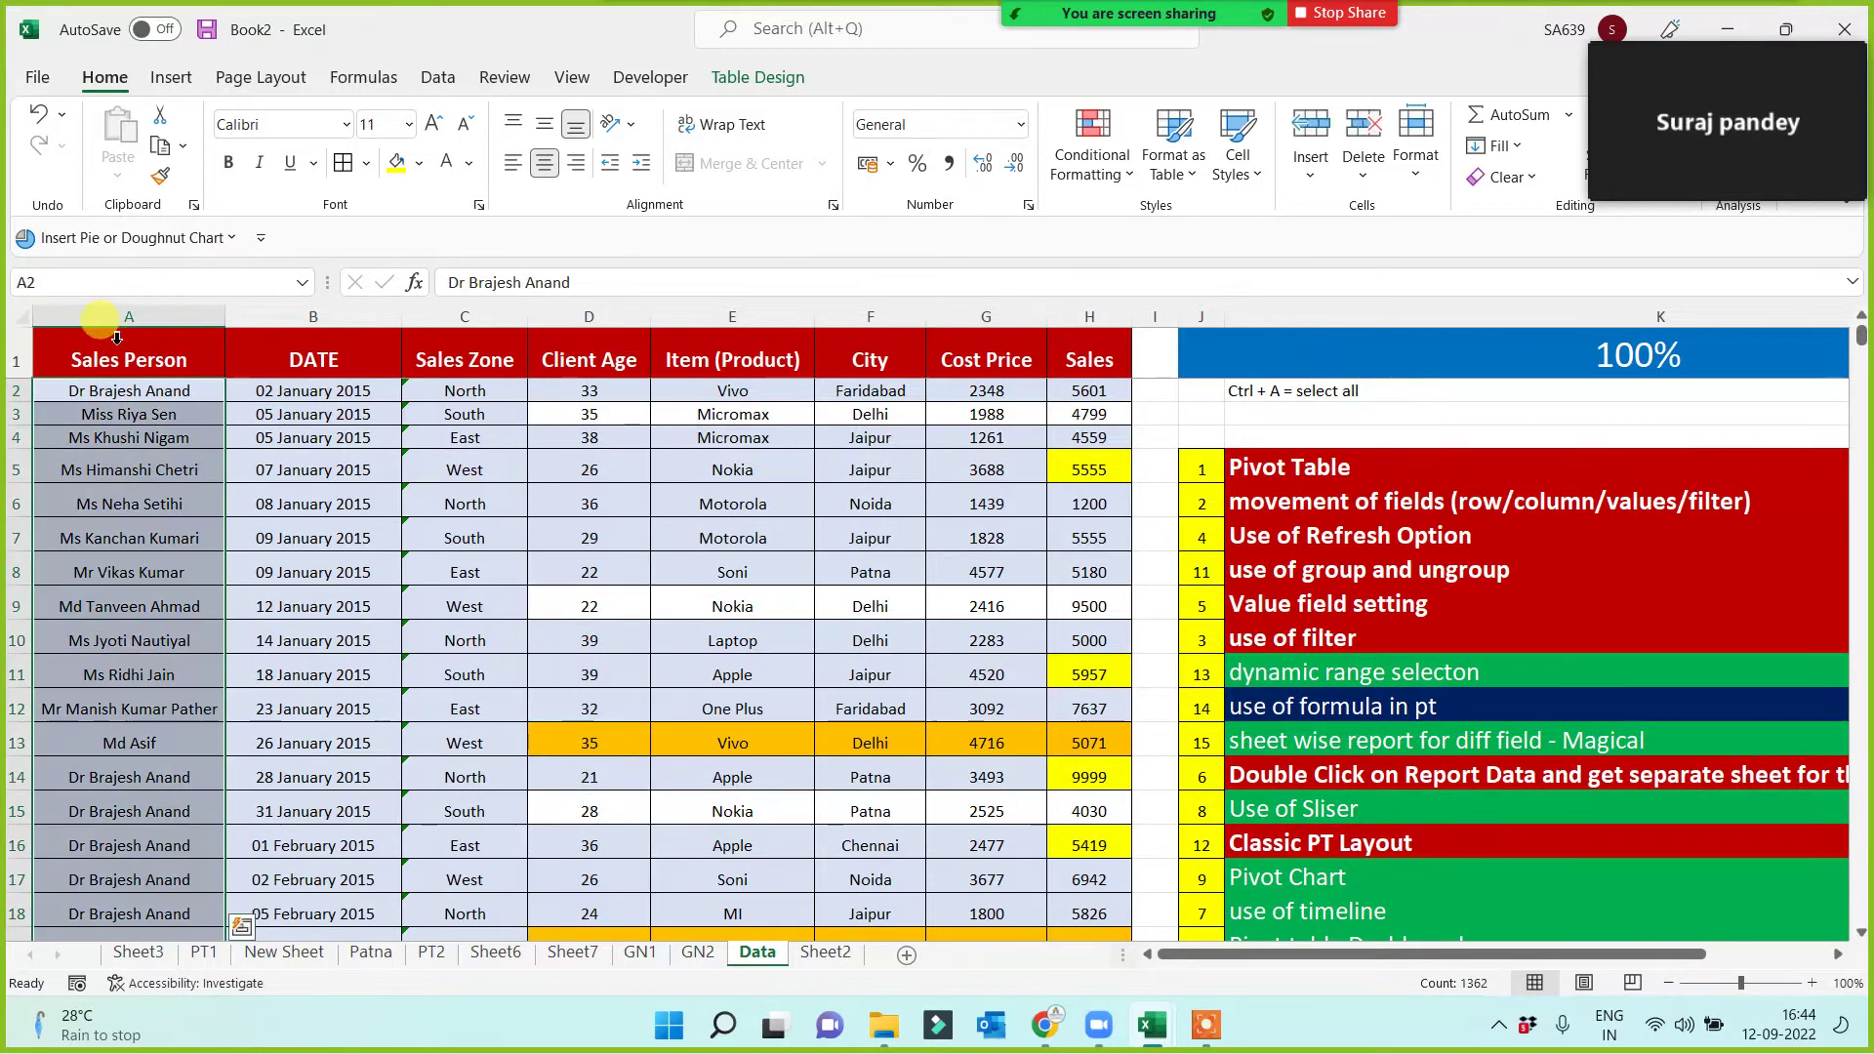
{"action": "left_click_drag", "start_coordinate": [125, 344], "coordinate": [1038, 865]}
{"action": "left_click", "coordinate": [269, 495]}
{"action": "left_click_drag", "start_coordinate": [137, 357], "coordinate": [1058, 790]}
{"action": "left_click", "coordinate": [732, 672]}
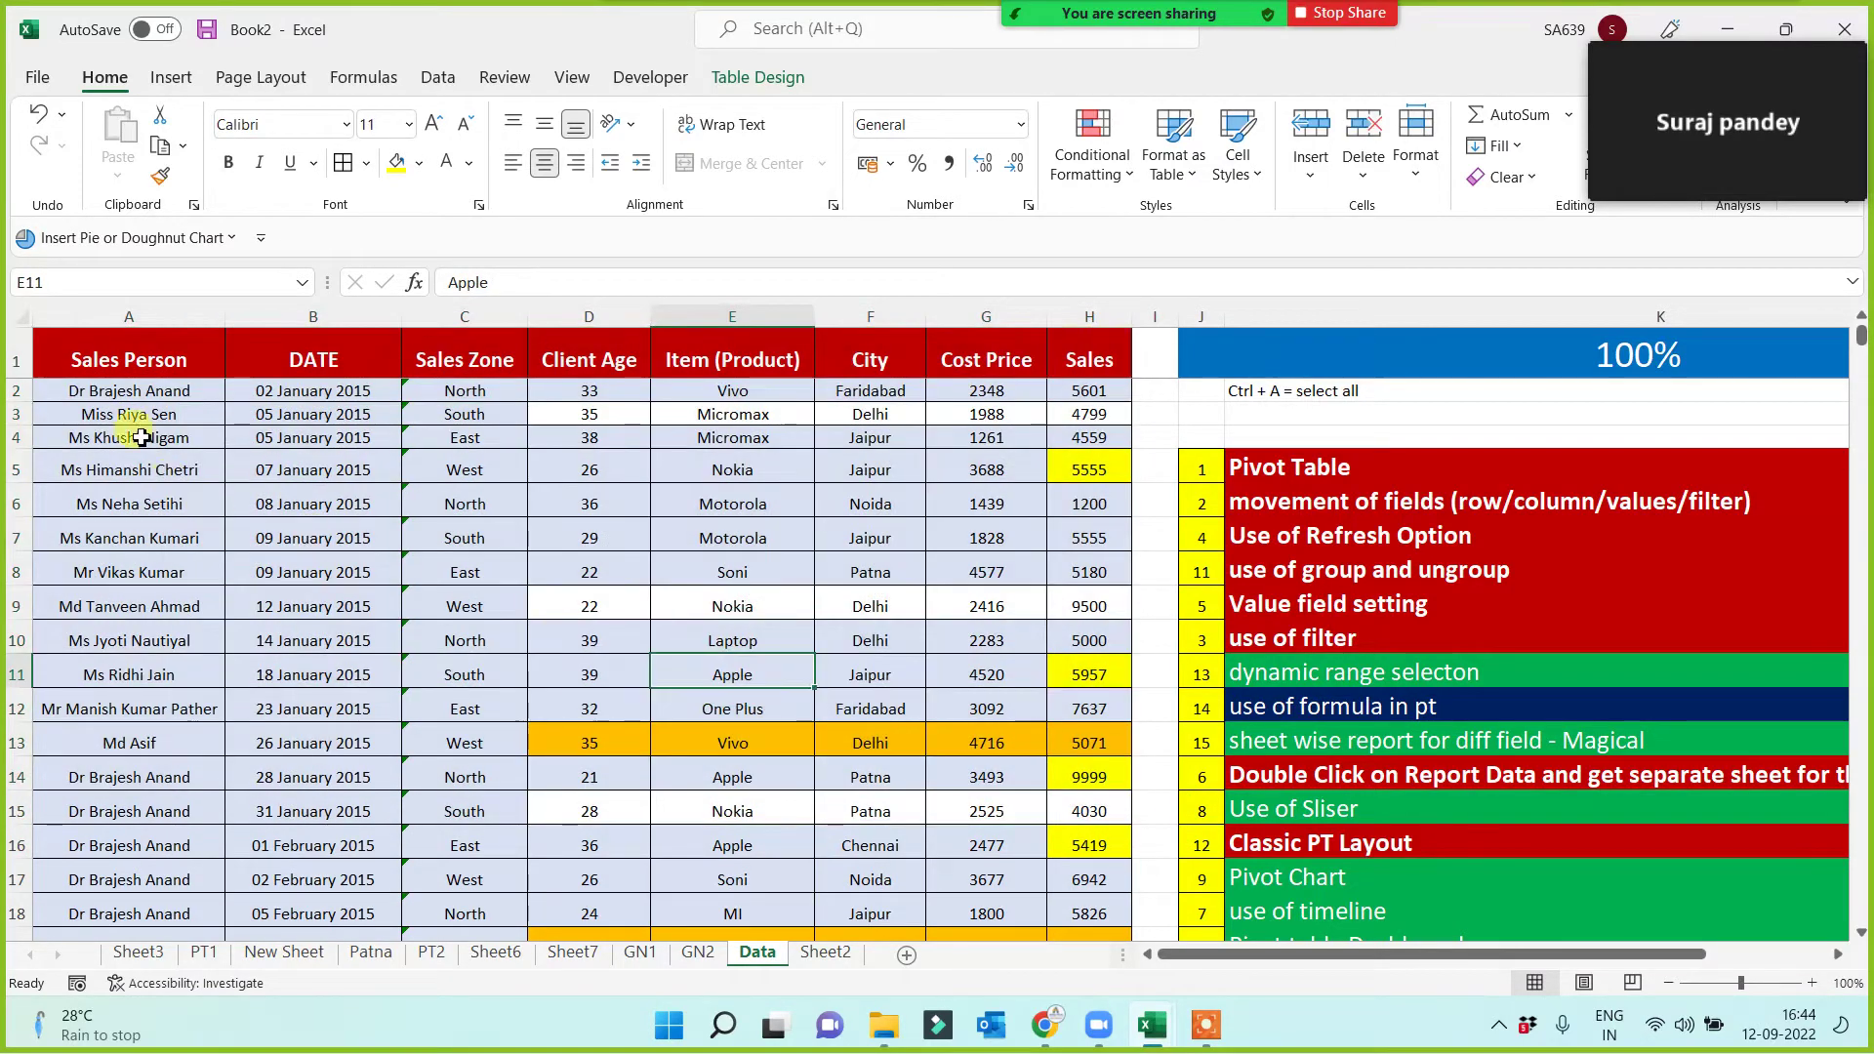
Select the whole sales table including its headers and look at the blank rows beneath it, down to row 1383.
{"action": "left_click", "coordinate": [140, 361]}
{"action": "key", "text": "ctrl+shift+Down"}
{"action": "key", "text": "ctrl+shift+Right"}
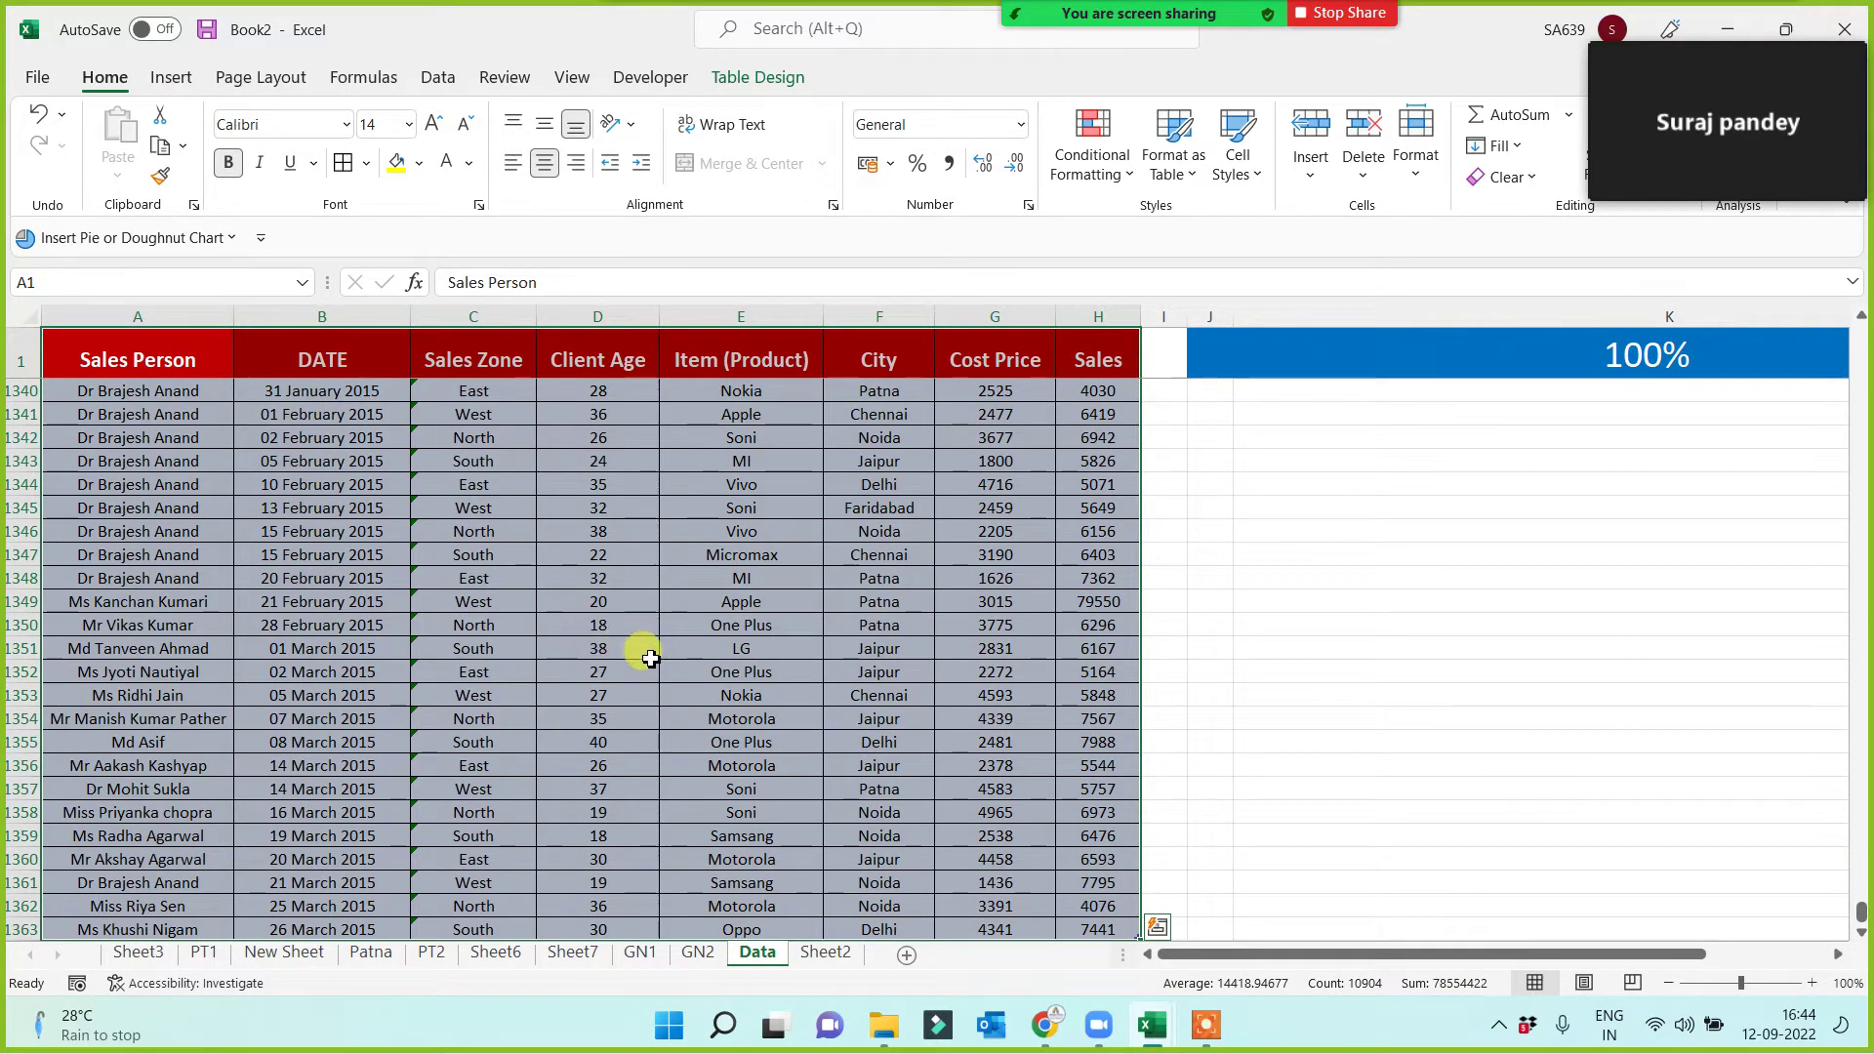
{"action": "scroll", "coordinate": [629, 652], "scroll_direction": "down", "scroll_amount": 5}
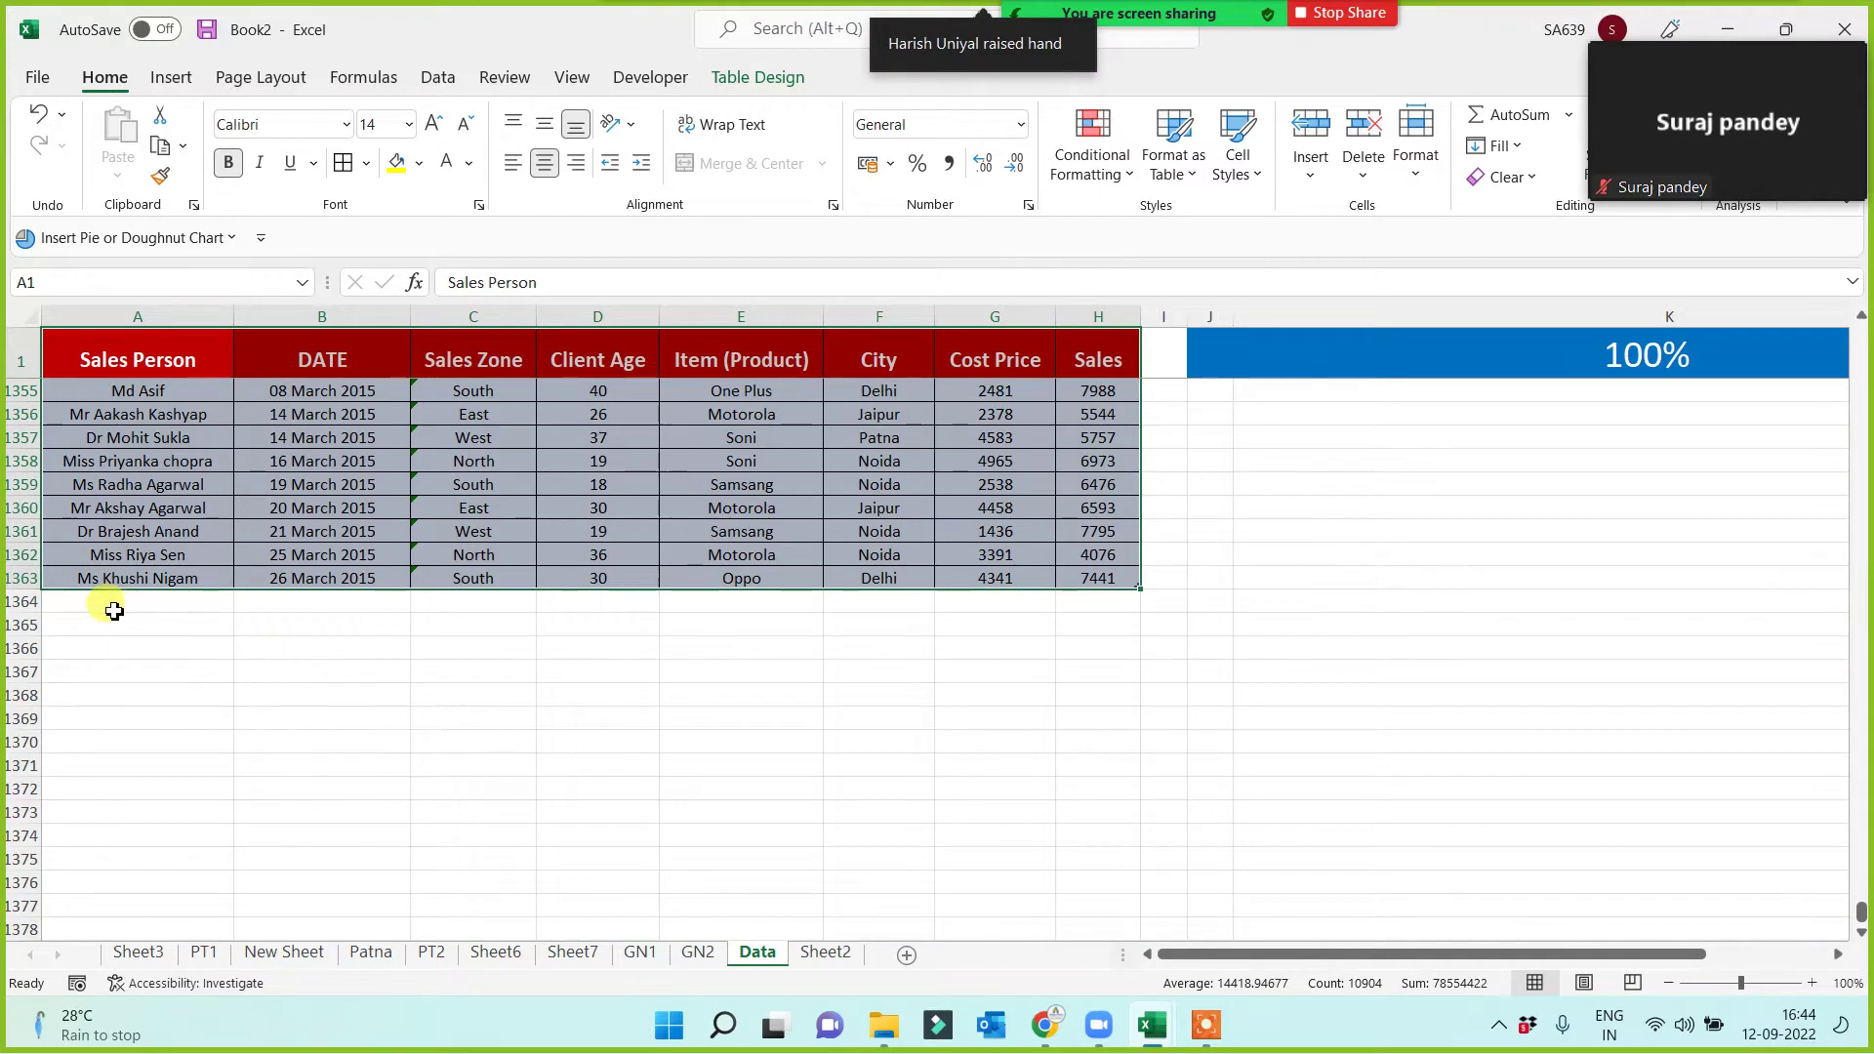
{"action": "left_click_drag", "start_coordinate": [107, 602], "coordinate": [1067, 788]}
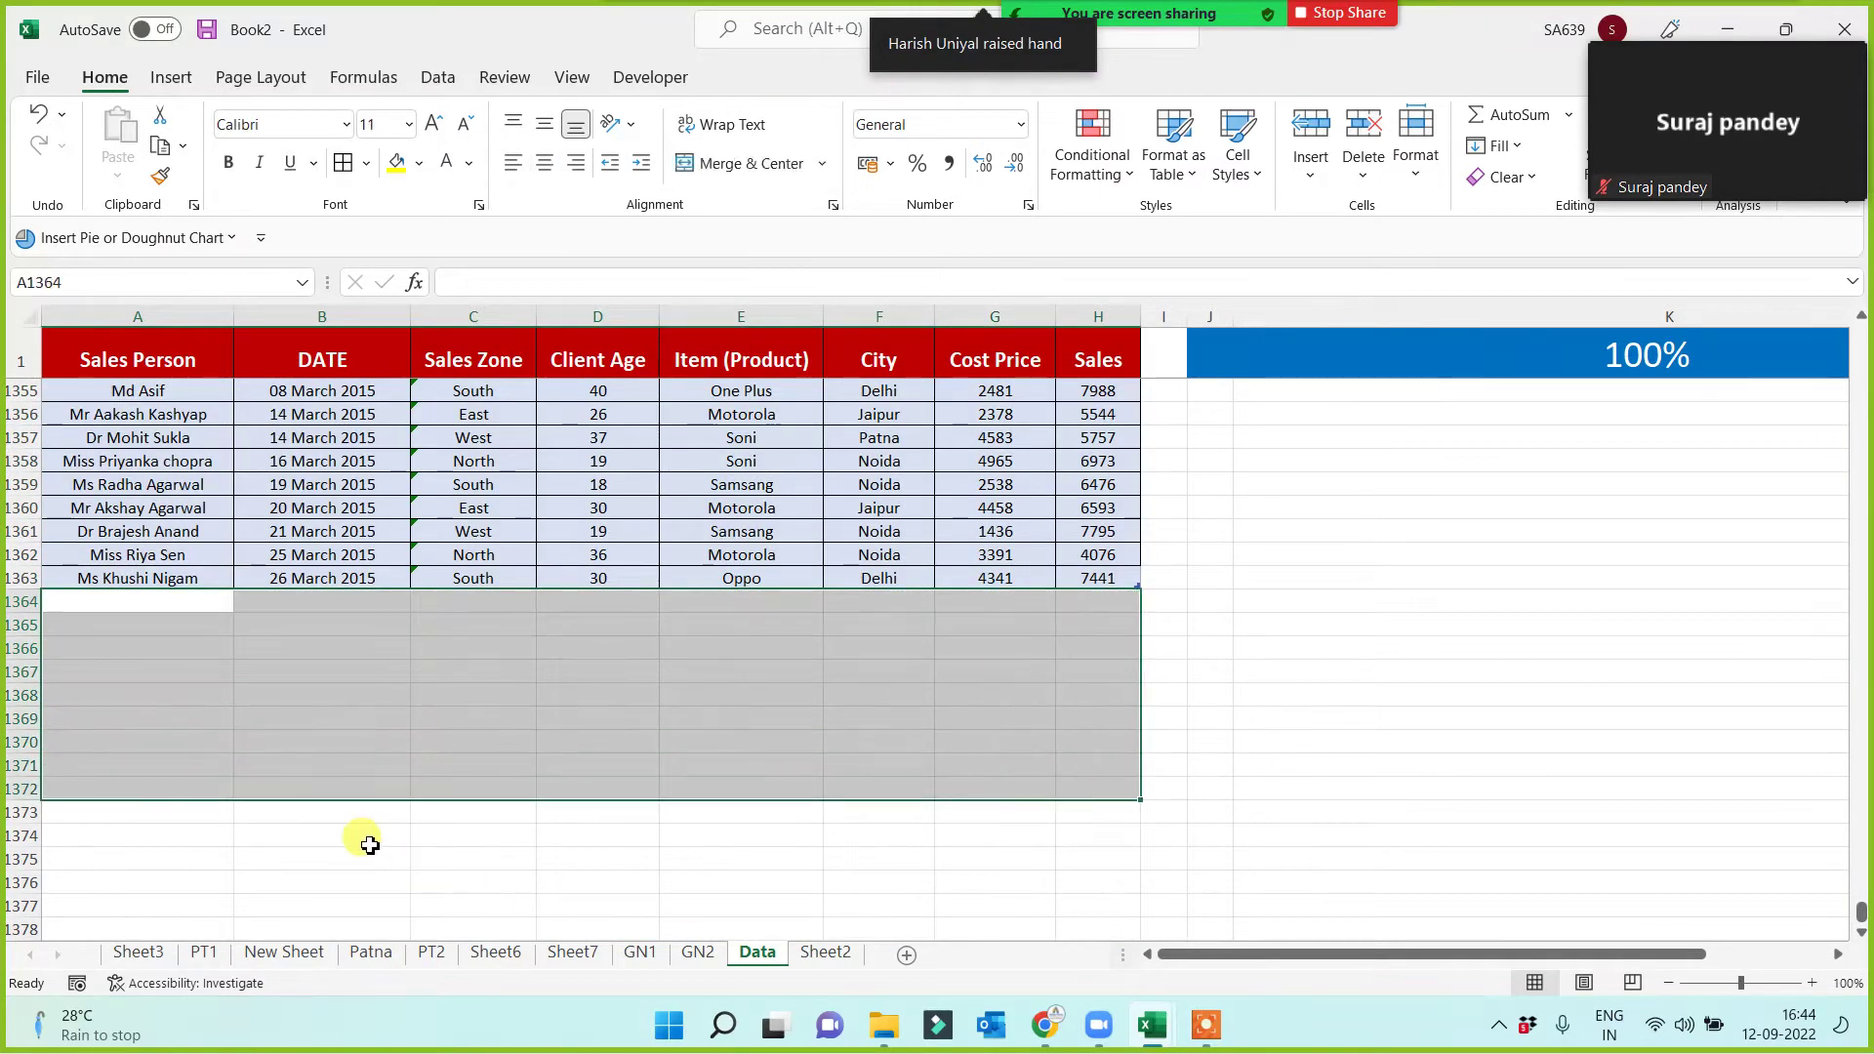
{"action": "scroll", "coordinate": [126, 661], "scroll_direction": "down", "scroll_amount": 2}
{"action": "left_click_drag", "start_coordinate": [123, 672], "coordinate": [1064, 909]}
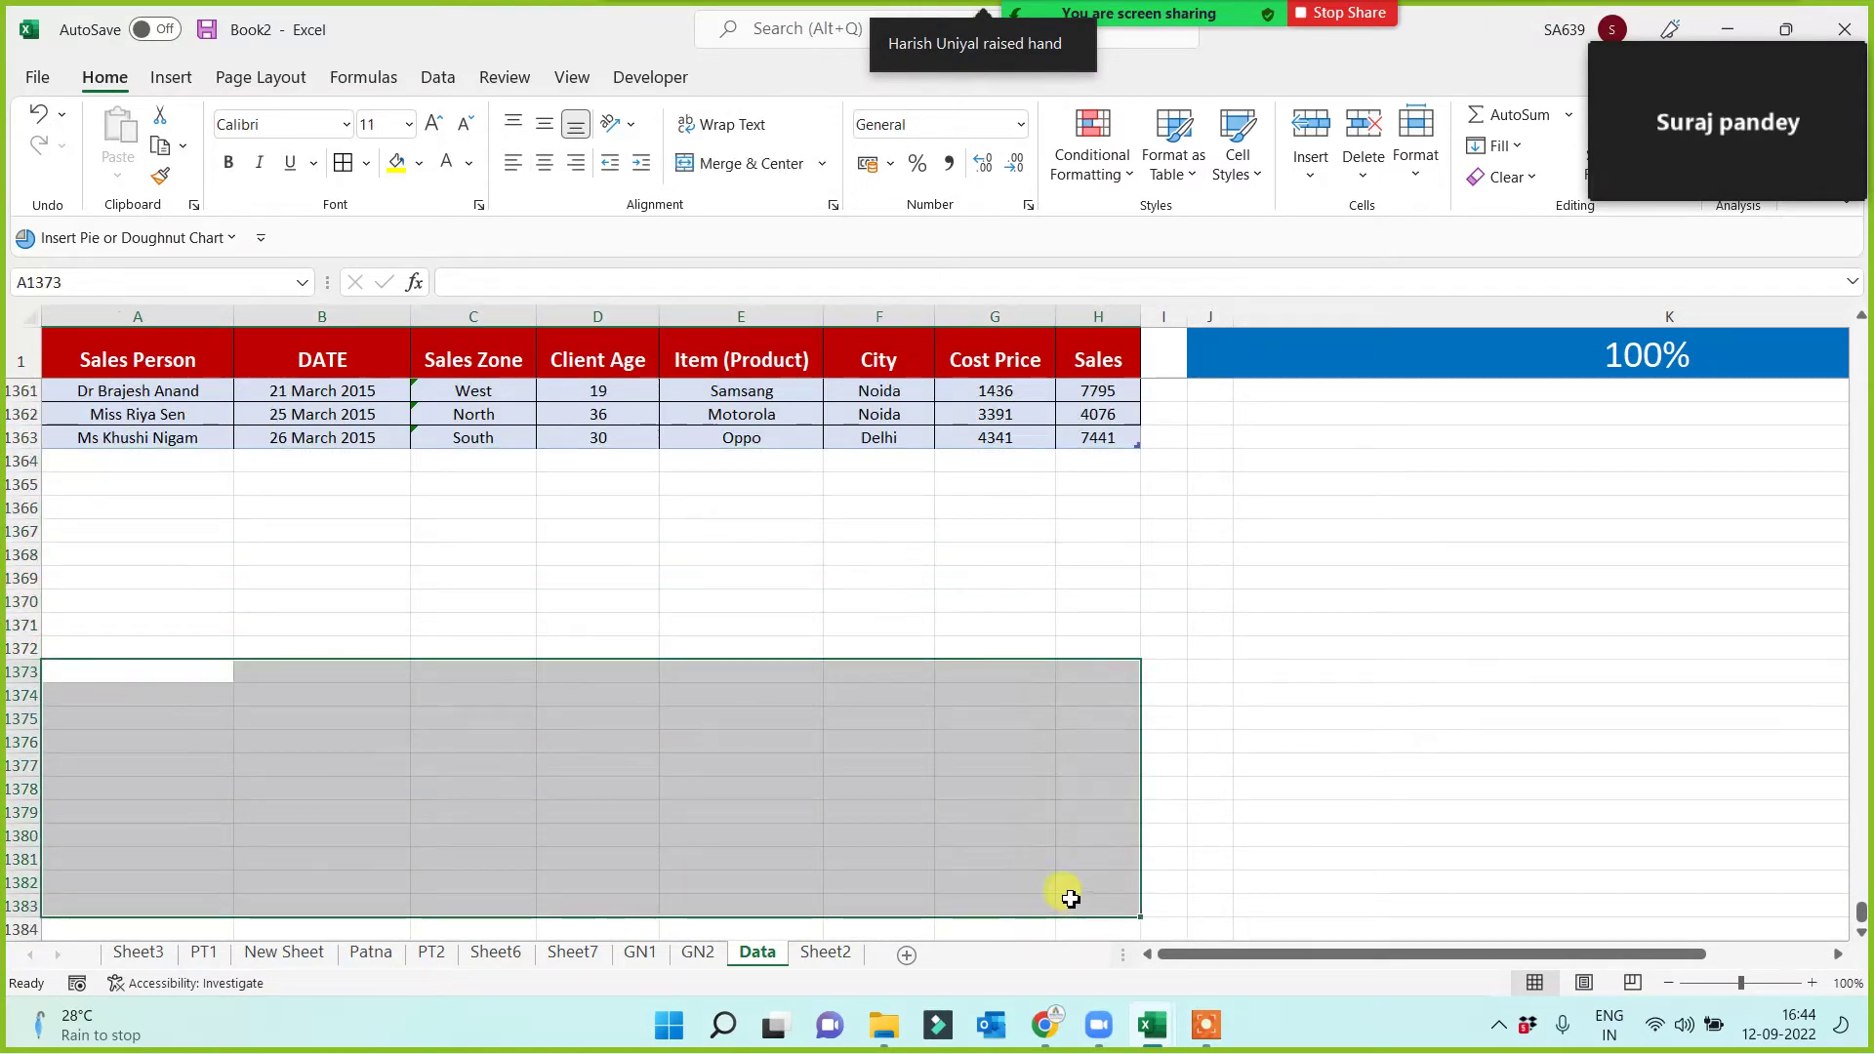
{"action": "left_click", "coordinate": [957, 767]}
Examine the sales table's last record in row 1363 and the empty rows 1364 to 1377 where new data would go.
{"action": "scroll", "coordinate": [961, 781], "scroll_direction": "up", "scroll_amount": 5}
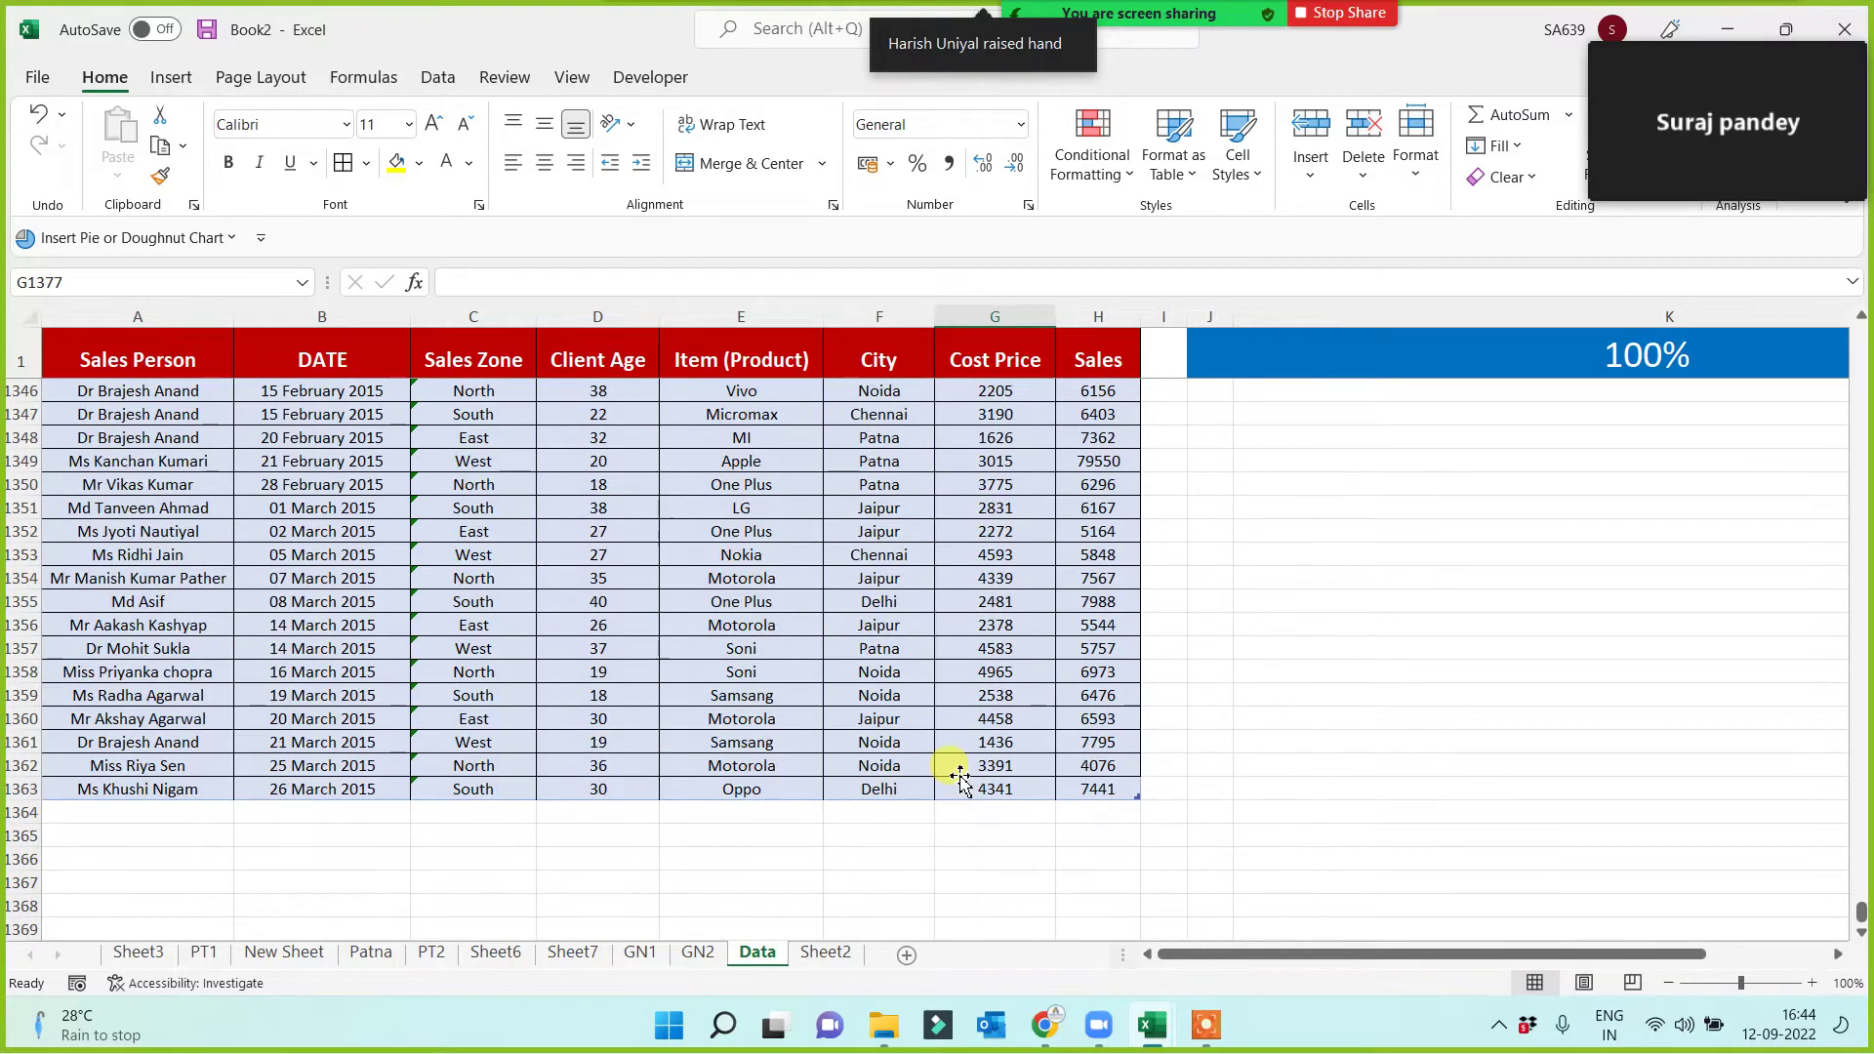
{"action": "left_click", "coordinate": [1122, 790]}
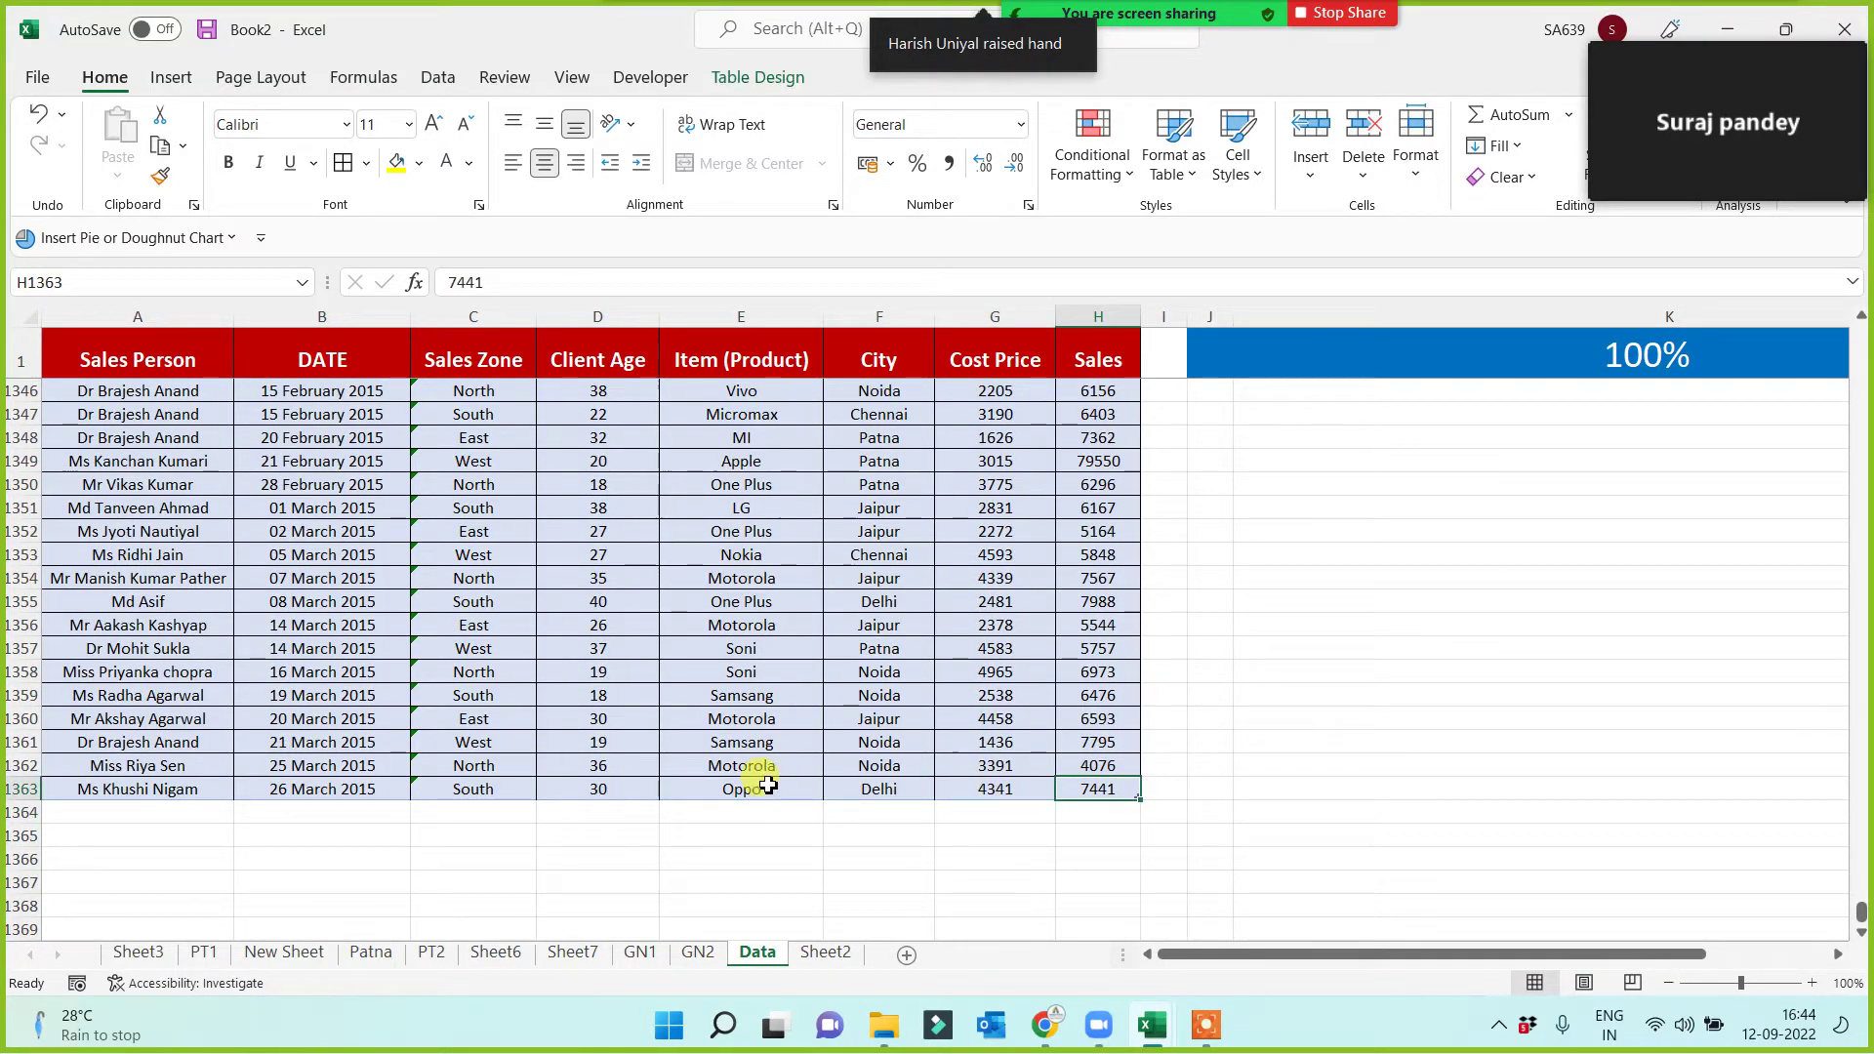
{"action": "left_click_drag", "start_coordinate": [86, 818], "coordinate": [1067, 912]}
{"action": "scroll", "coordinate": [706, 890], "scroll_direction": "down", "scroll_amount": 3}
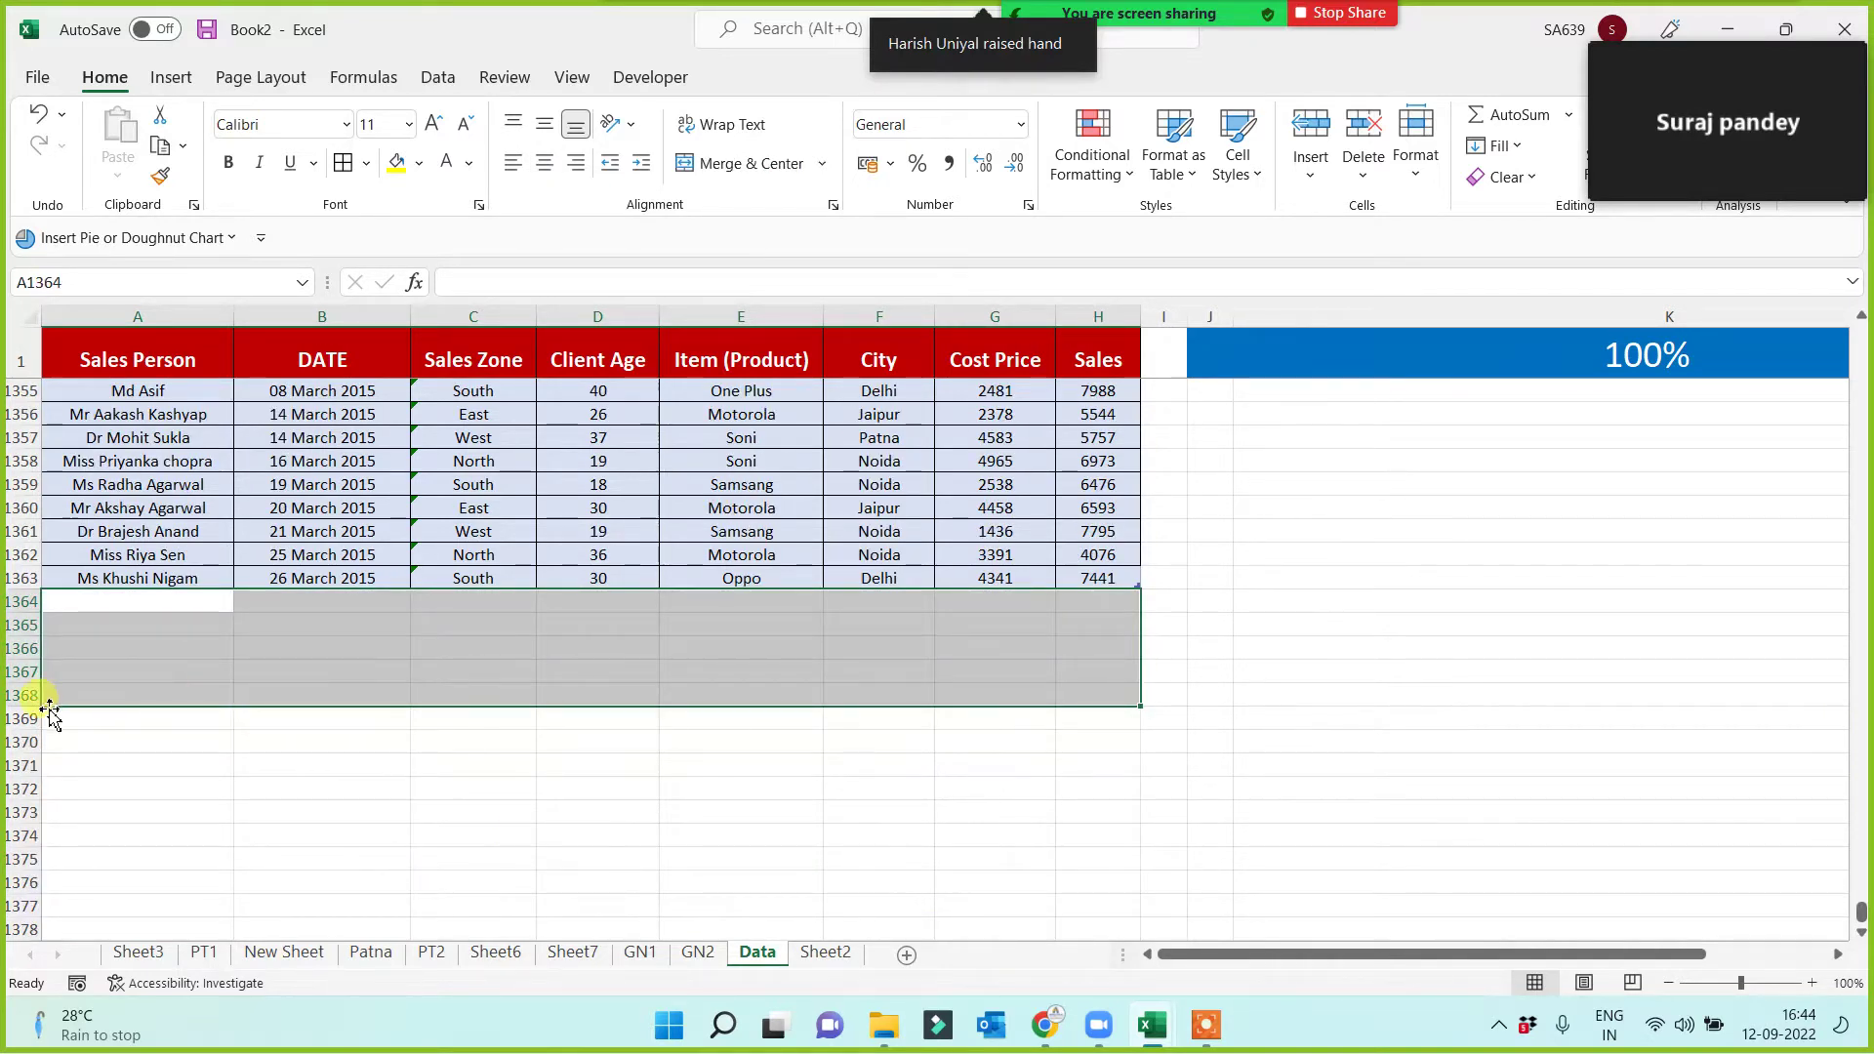
{"action": "left_click_drag", "start_coordinate": [44, 719], "coordinate": [1060, 912]}
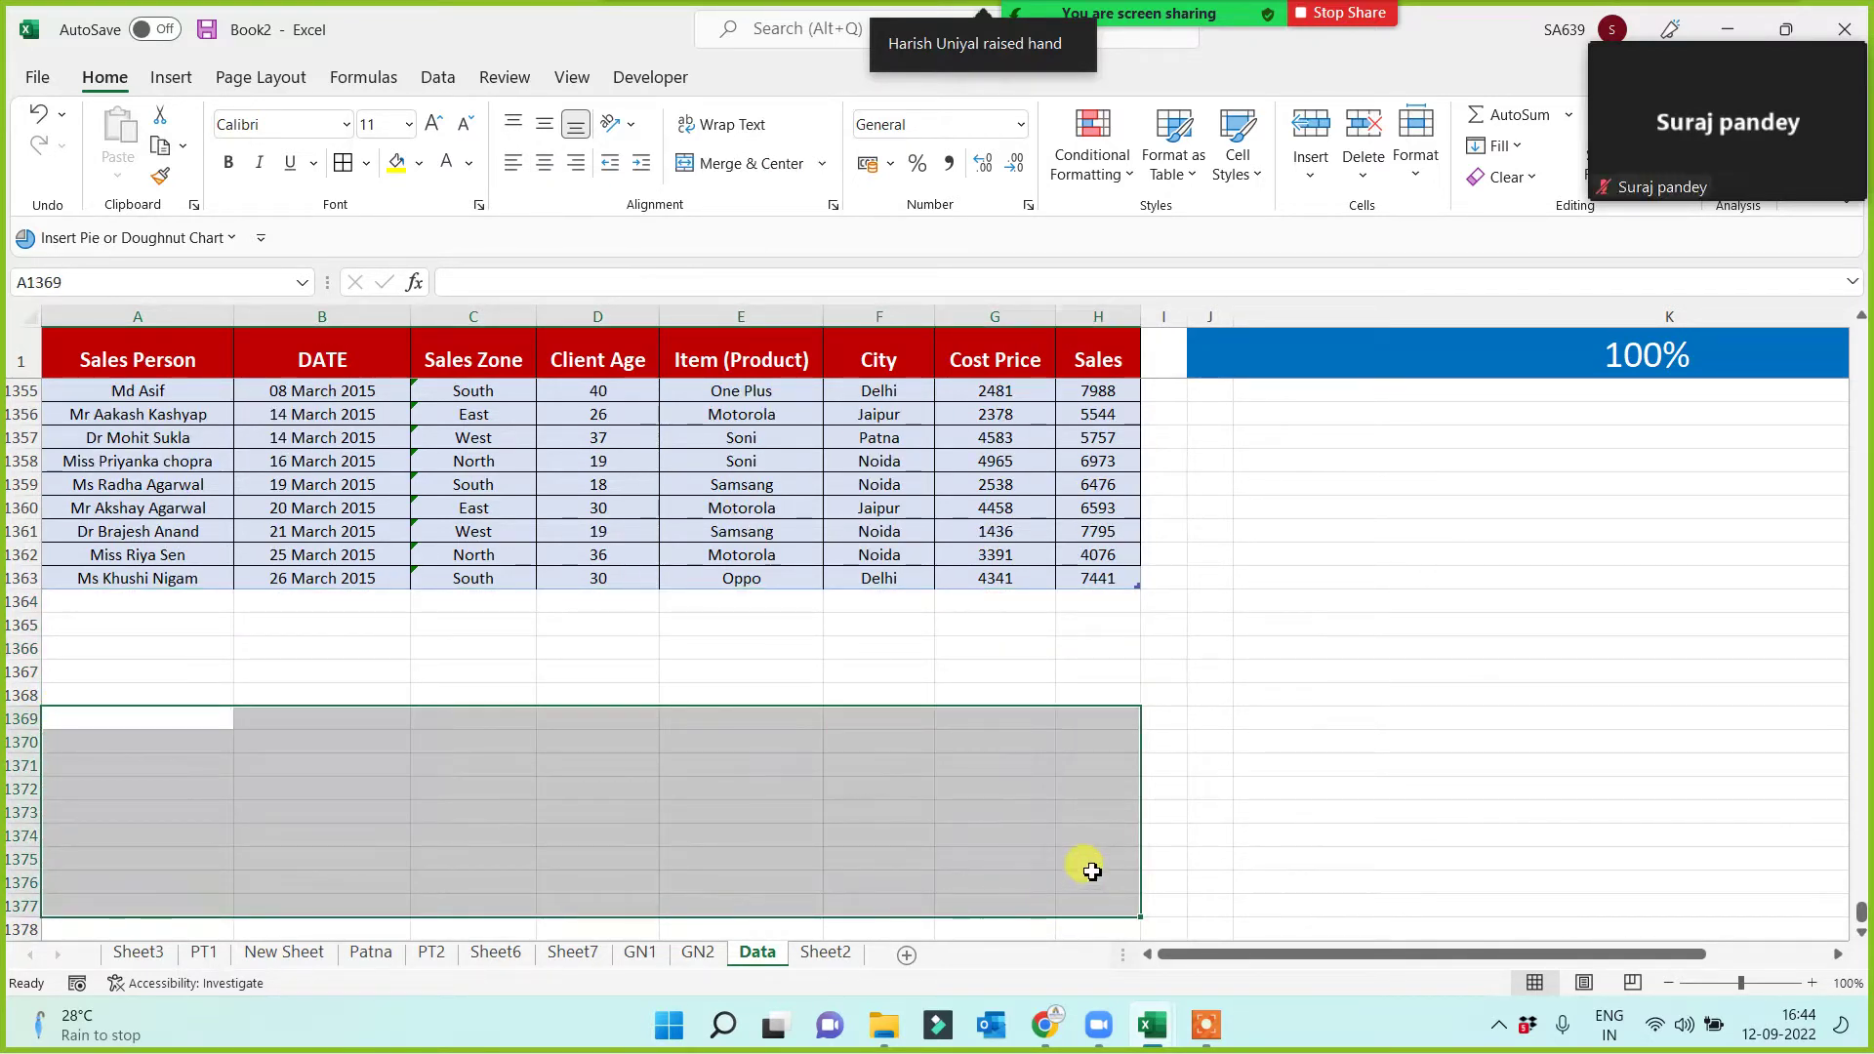
{"action": "scroll", "coordinate": [649, 781], "scroll_direction": "down", "scroll_amount": 3}
{"action": "scroll", "coordinate": [674, 771], "scroll_direction": "up", "scroll_amount": 4}
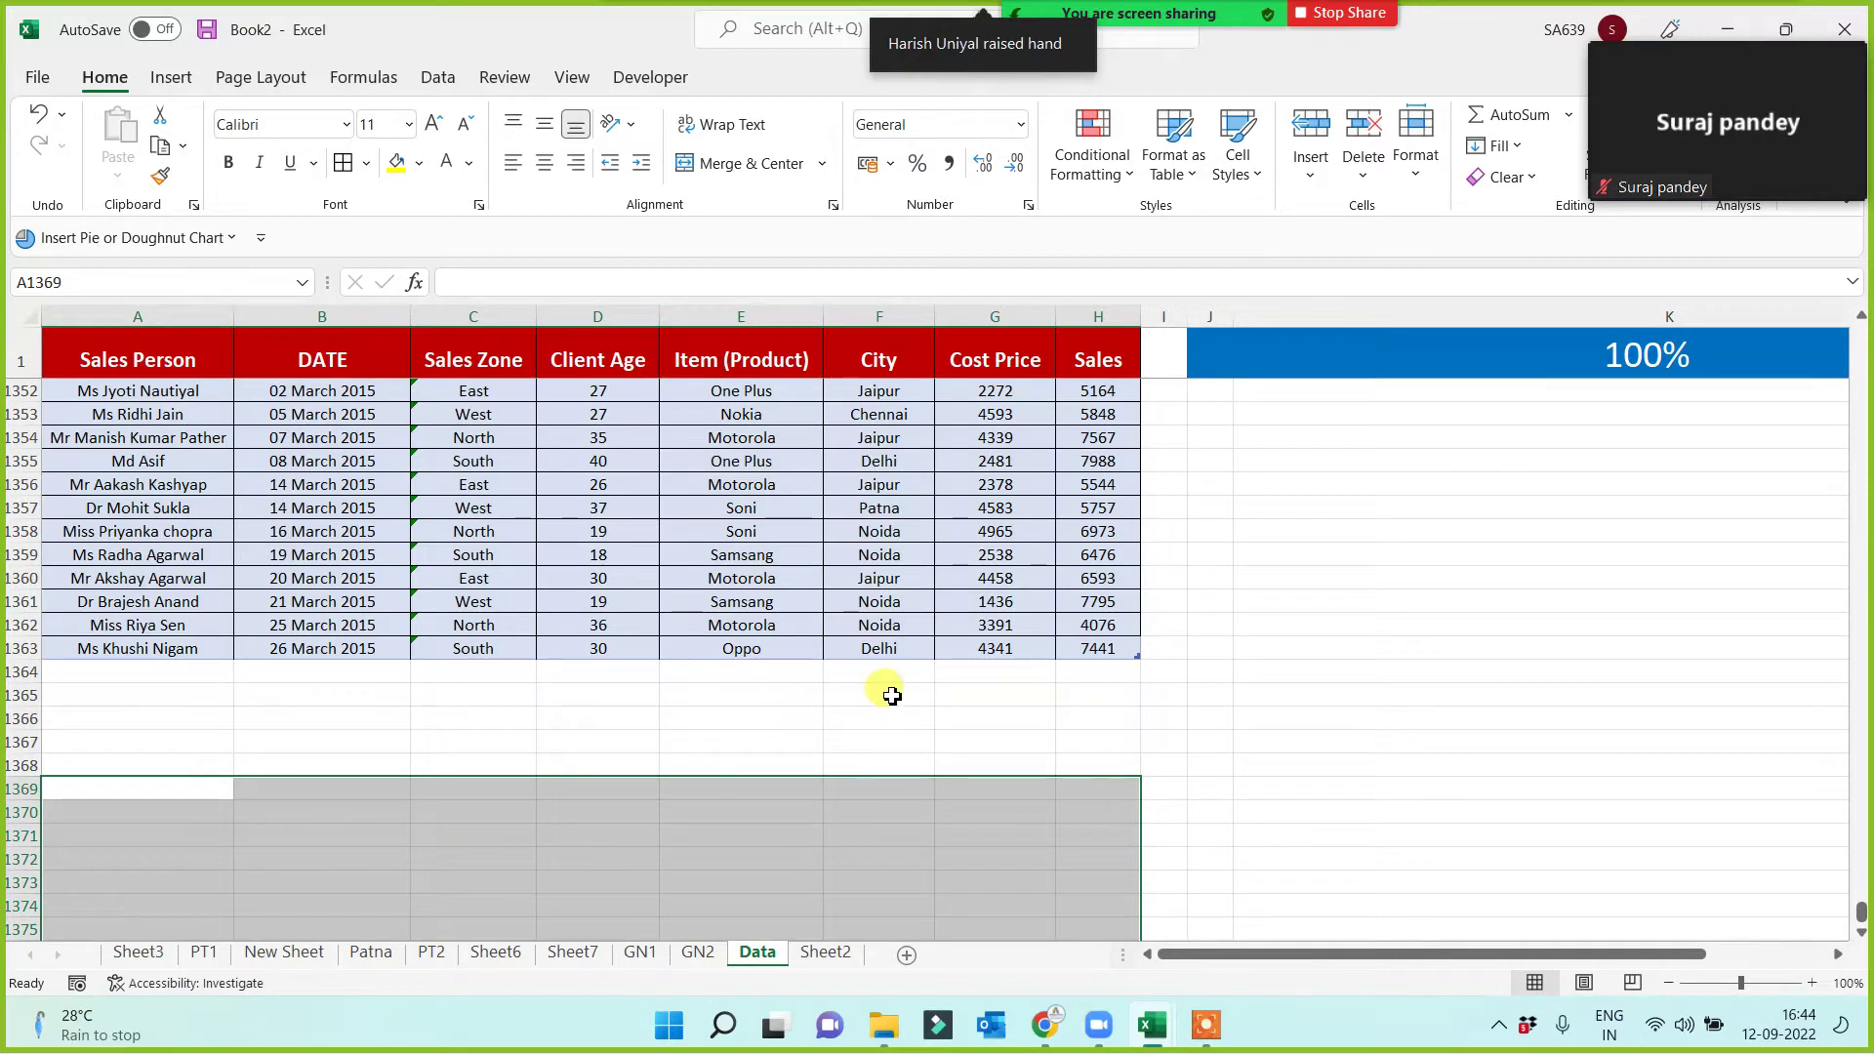
{"action": "scroll", "coordinate": [792, 725], "scroll_direction": "up", "scroll_amount": 3}
{"action": "scroll", "coordinate": [439, 591], "scroll_direction": "up", "scroll_amount": 7}
{"action": "left_click", "coordinate": [420, 601]}
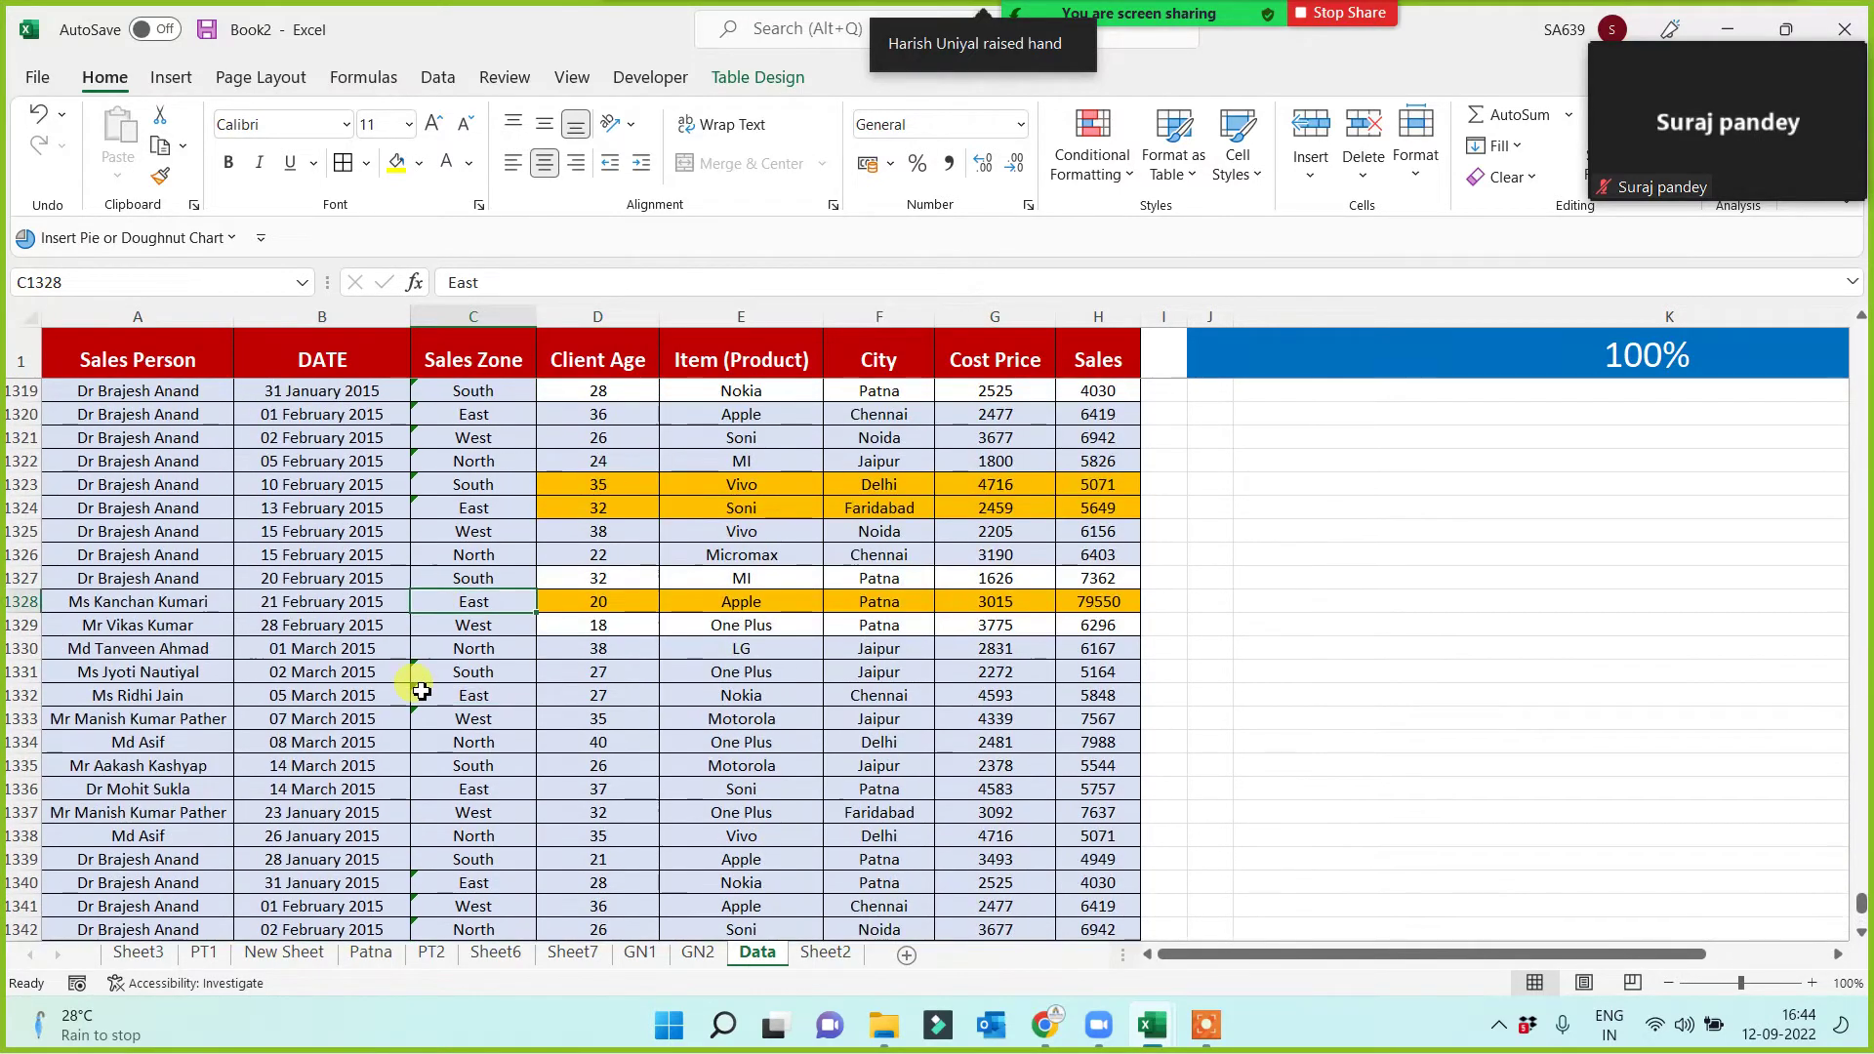
Select the entire sales table with its headers and convert it to a normal range.
{"action": "left_click", "coordinate": [170, 344]}
{"action": "key", "text": "ctrl+a"}
{"action": "scroll", "coordinate": [272, 525], "scroll_direction": "down", "scroll_amount": 7}
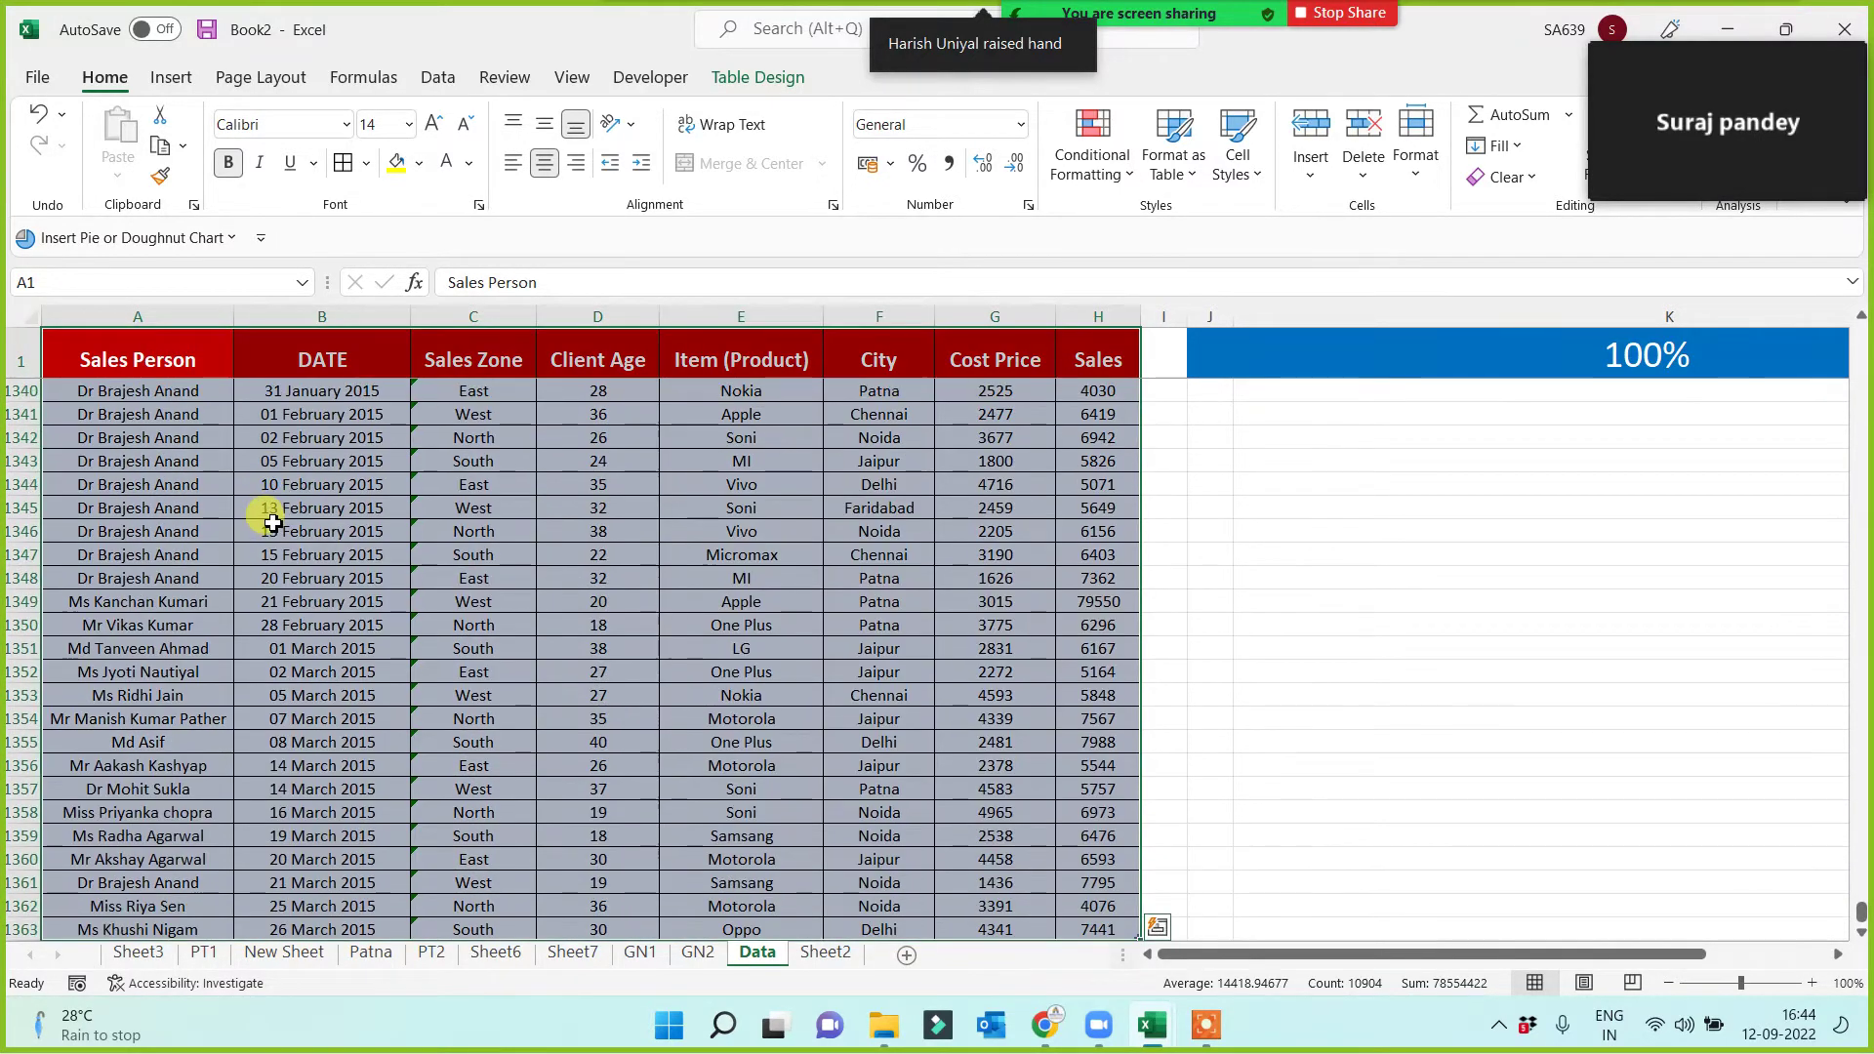
{"action": "left_click", "coordinate": [735, 78]}
{"action": "left_click", "coordinate": [258, 177]}
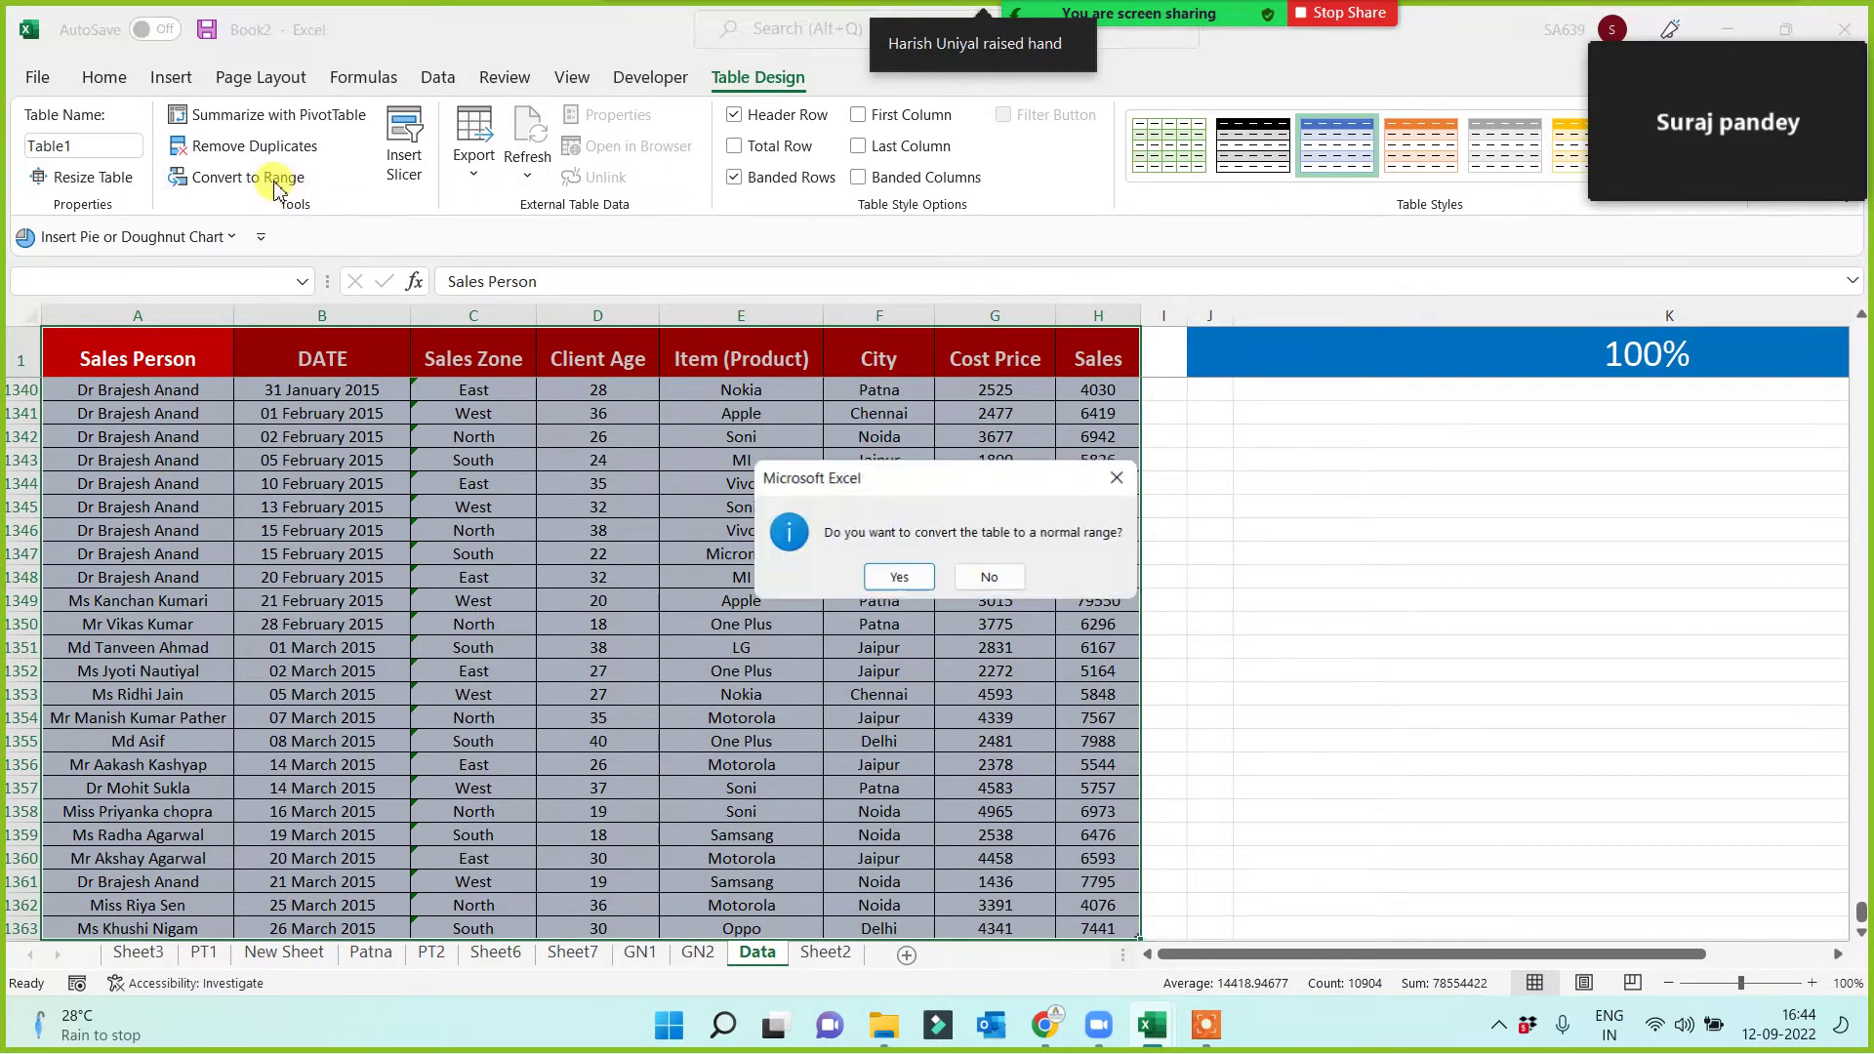
{"action": "left_click", "coordinate": [898, 580]}
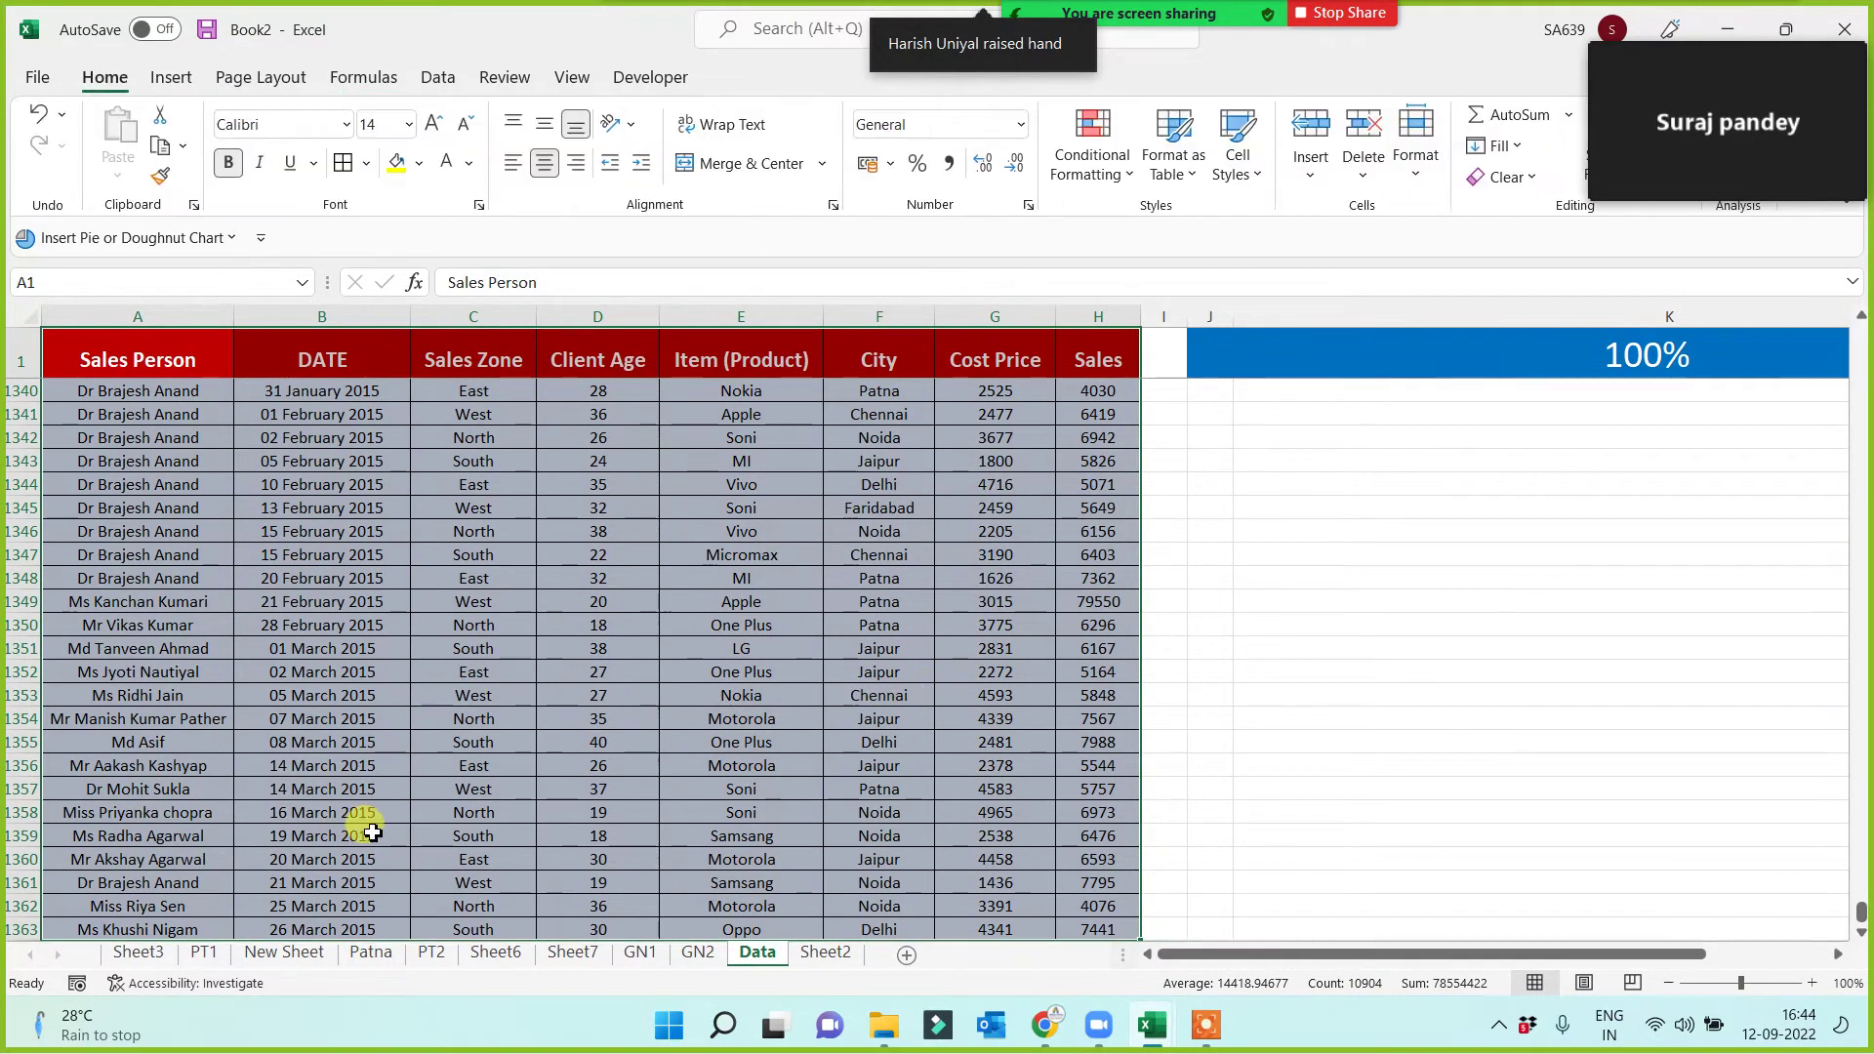
Convert the selected sales range A1:H1363 into a table, keeping the first row as headers.
{"action": "left_click", "coordinate": [173, 78]}
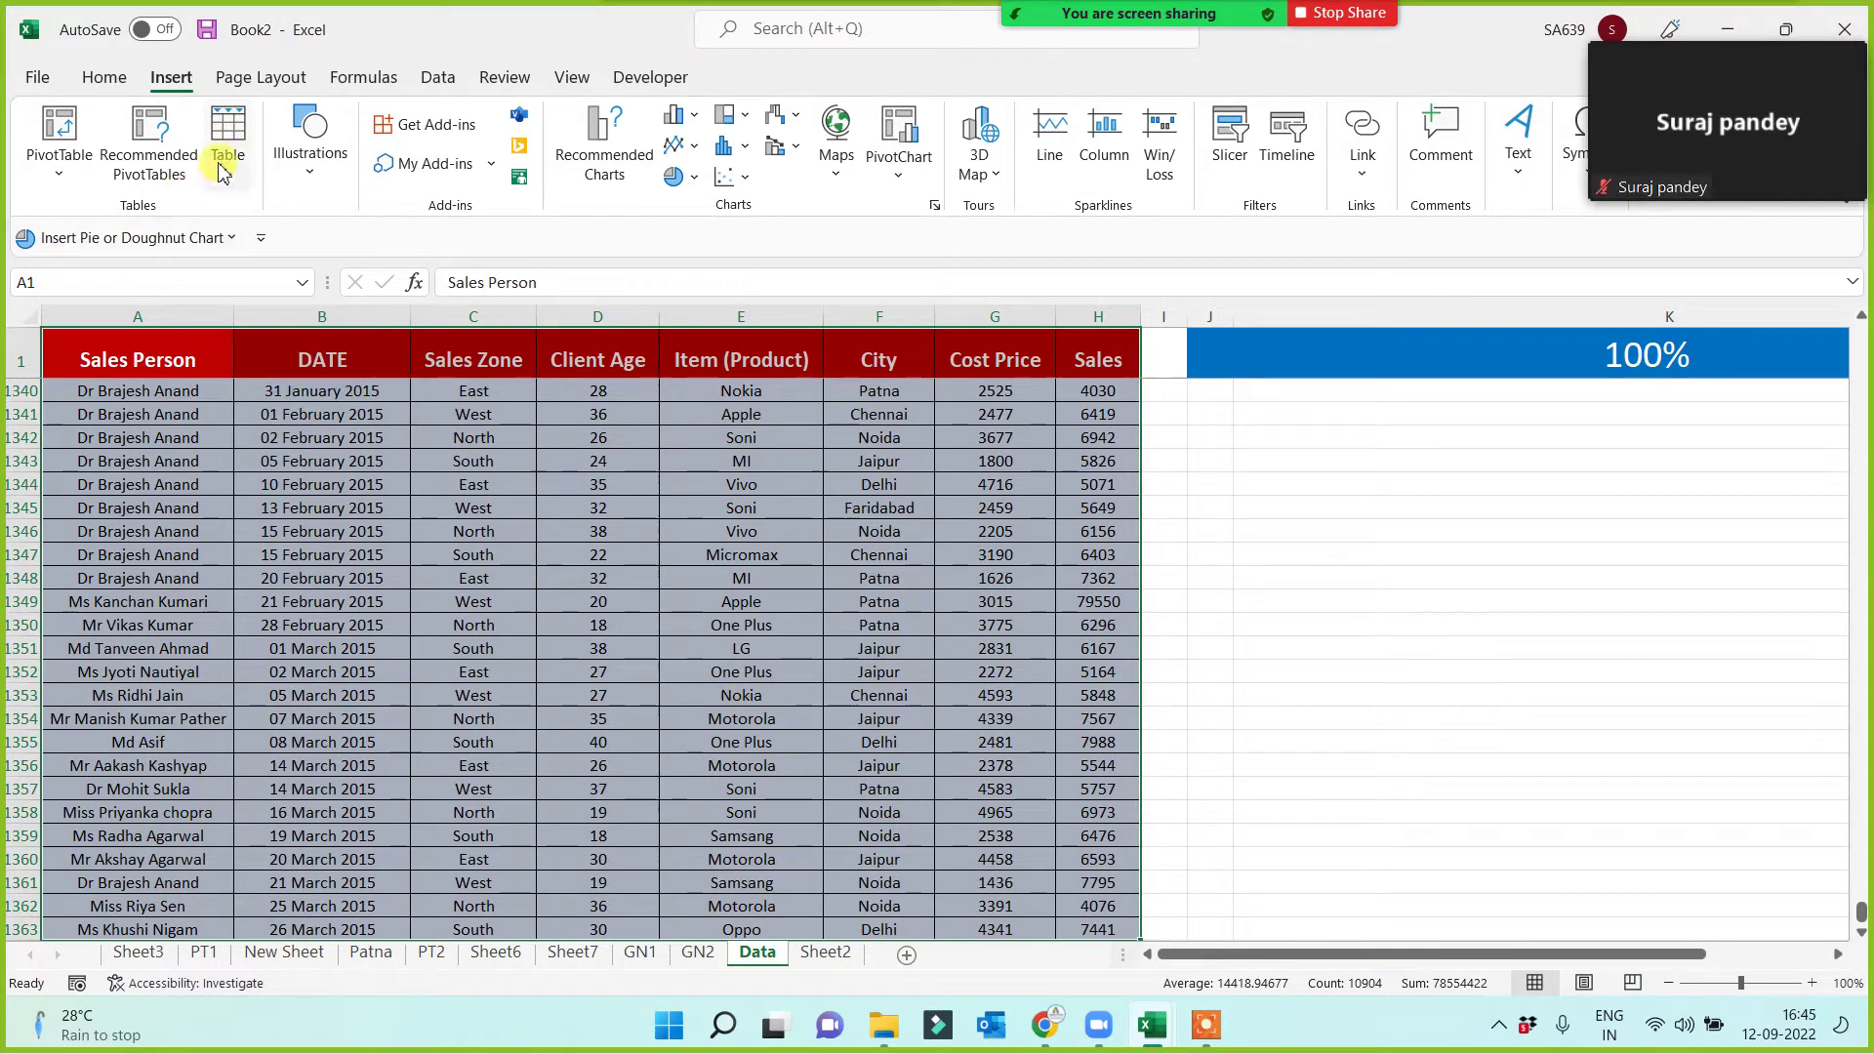
{"action": "left_click", "coordinate": [225, 127]}
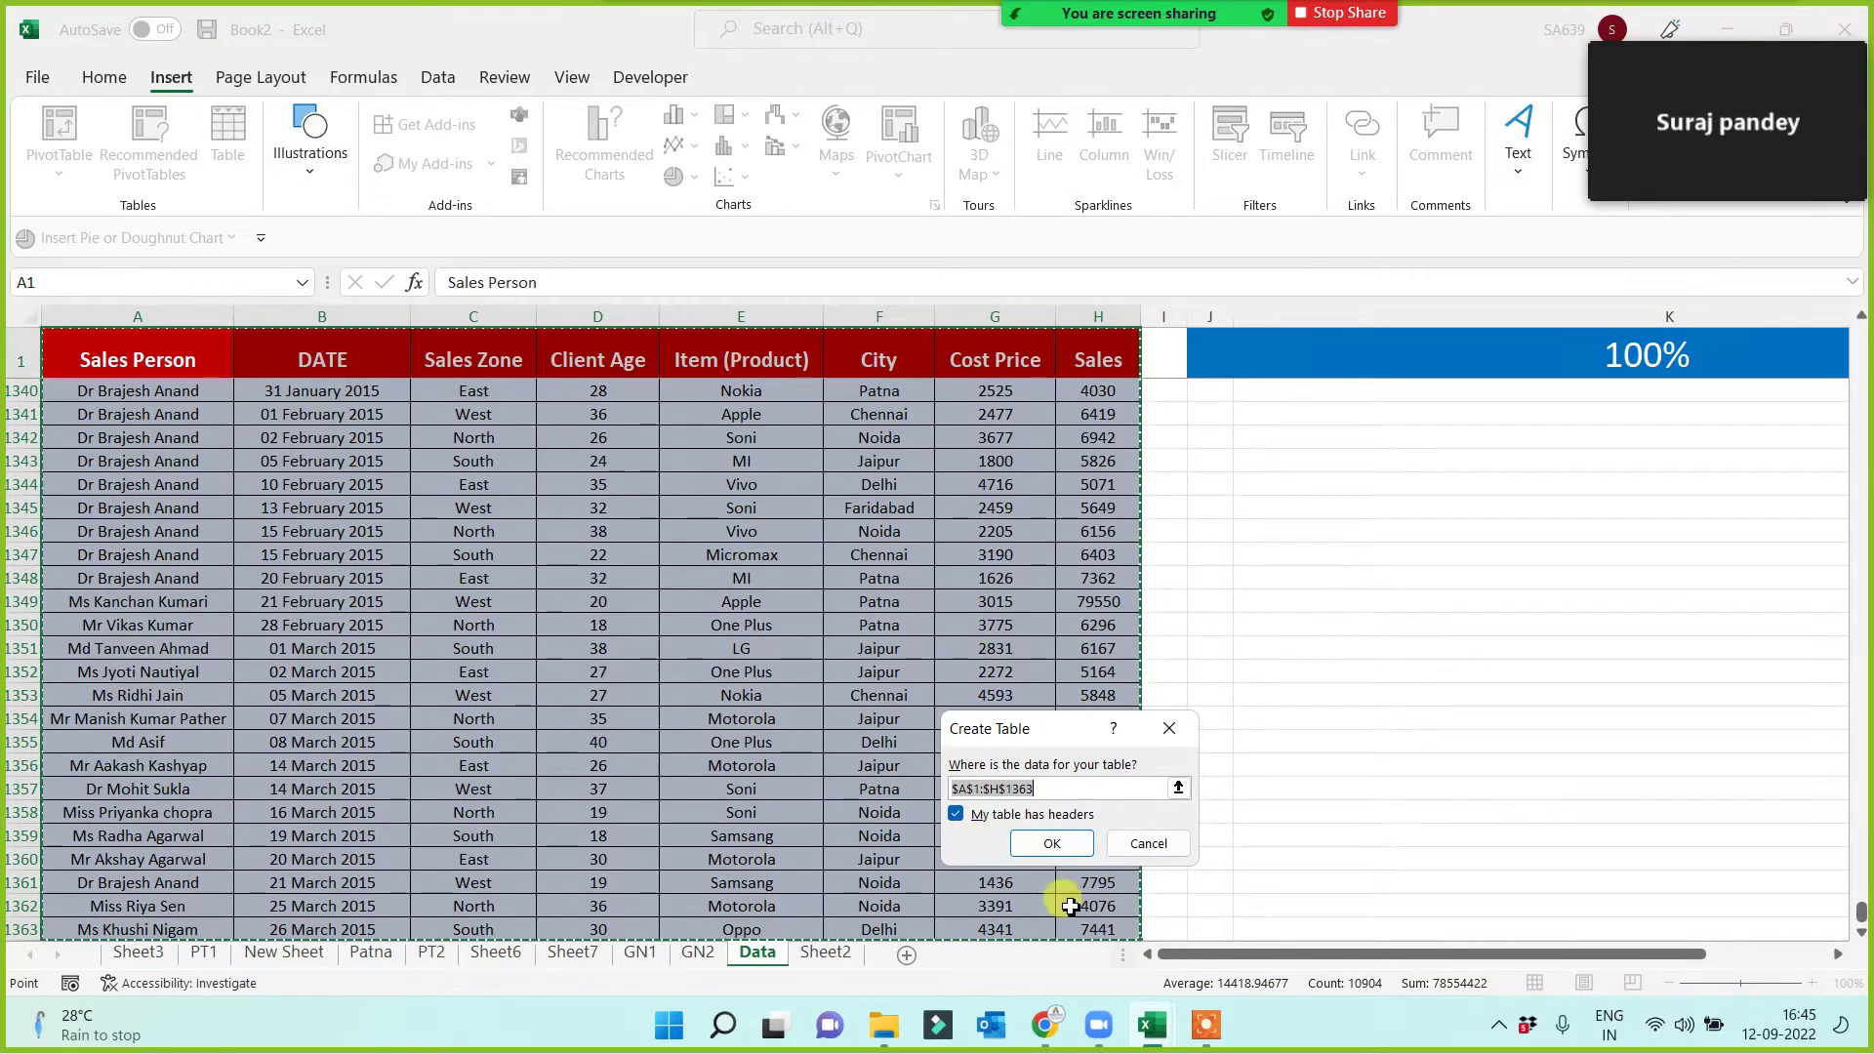
{"action": "left_click", "coordinate": [1062, 843]}
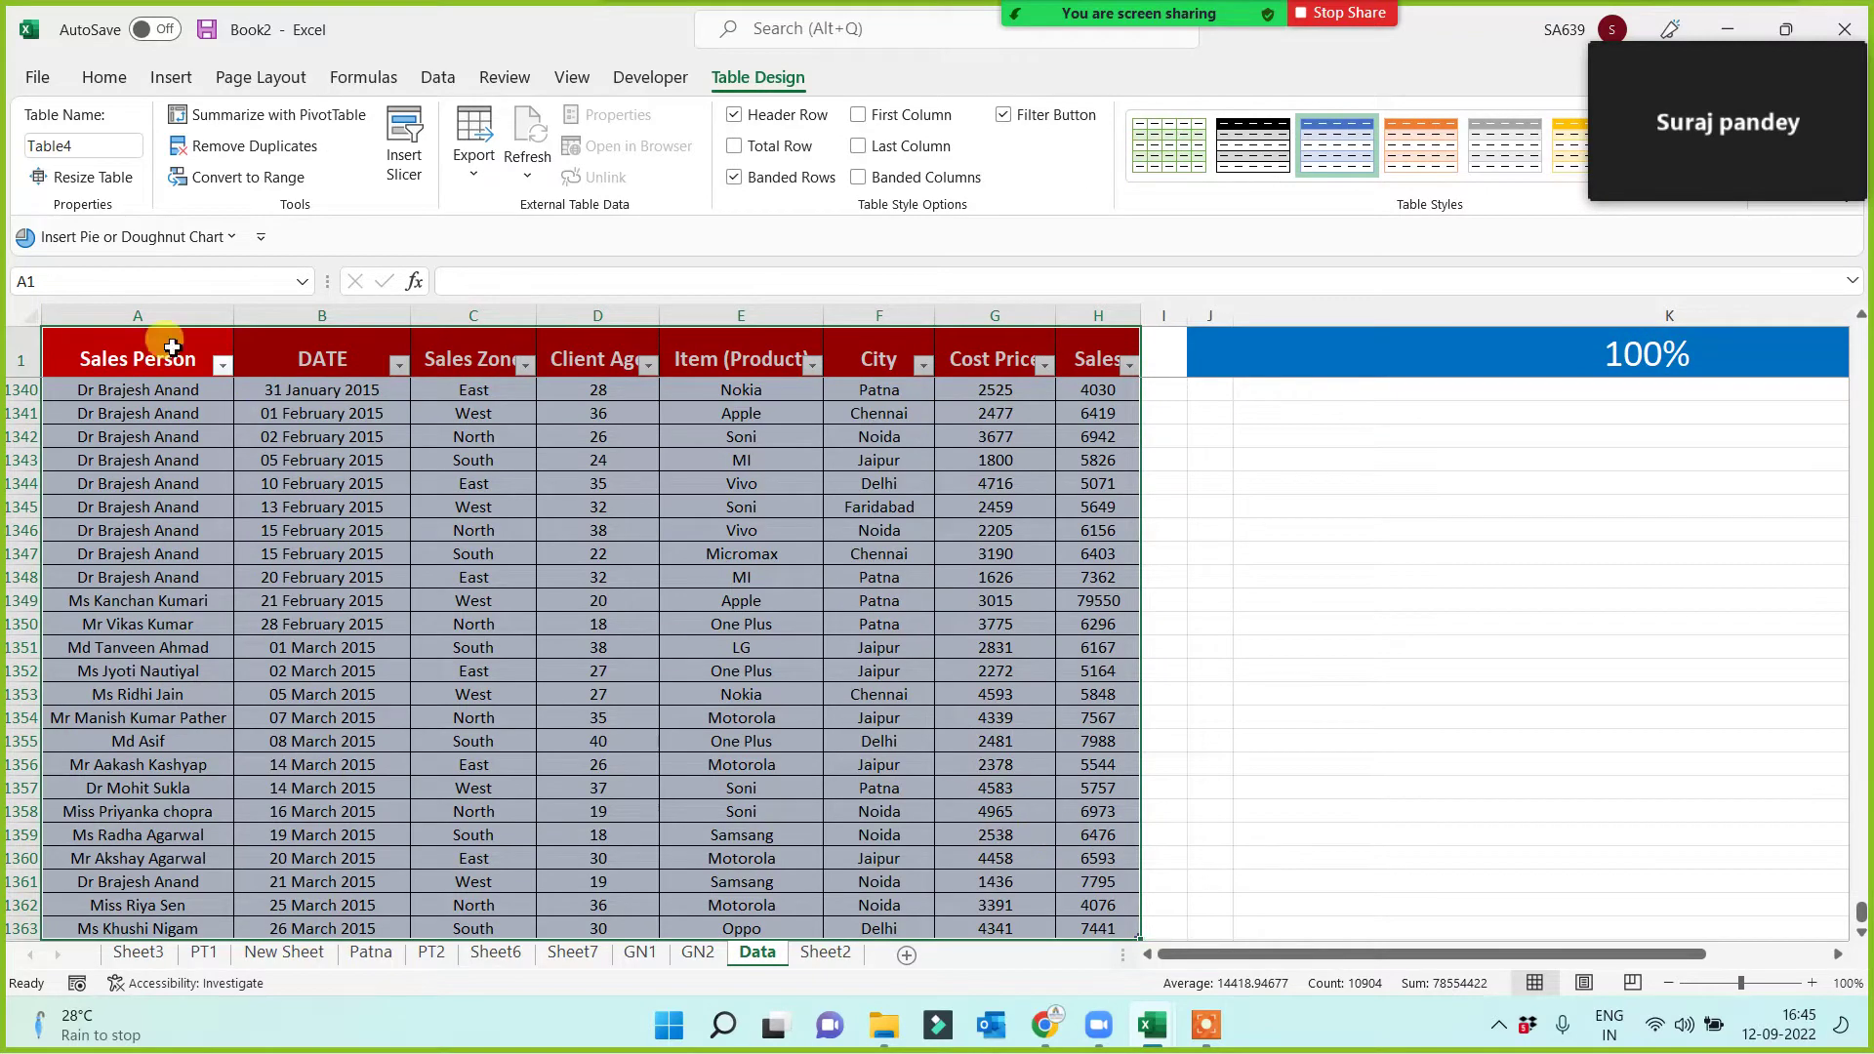
Create a PivotTable from the sales table on a new worksheet, with Sales Person as rows and Sum of Cost Price as values.
{"action": "left_click", "coordinate": [167, 78]}
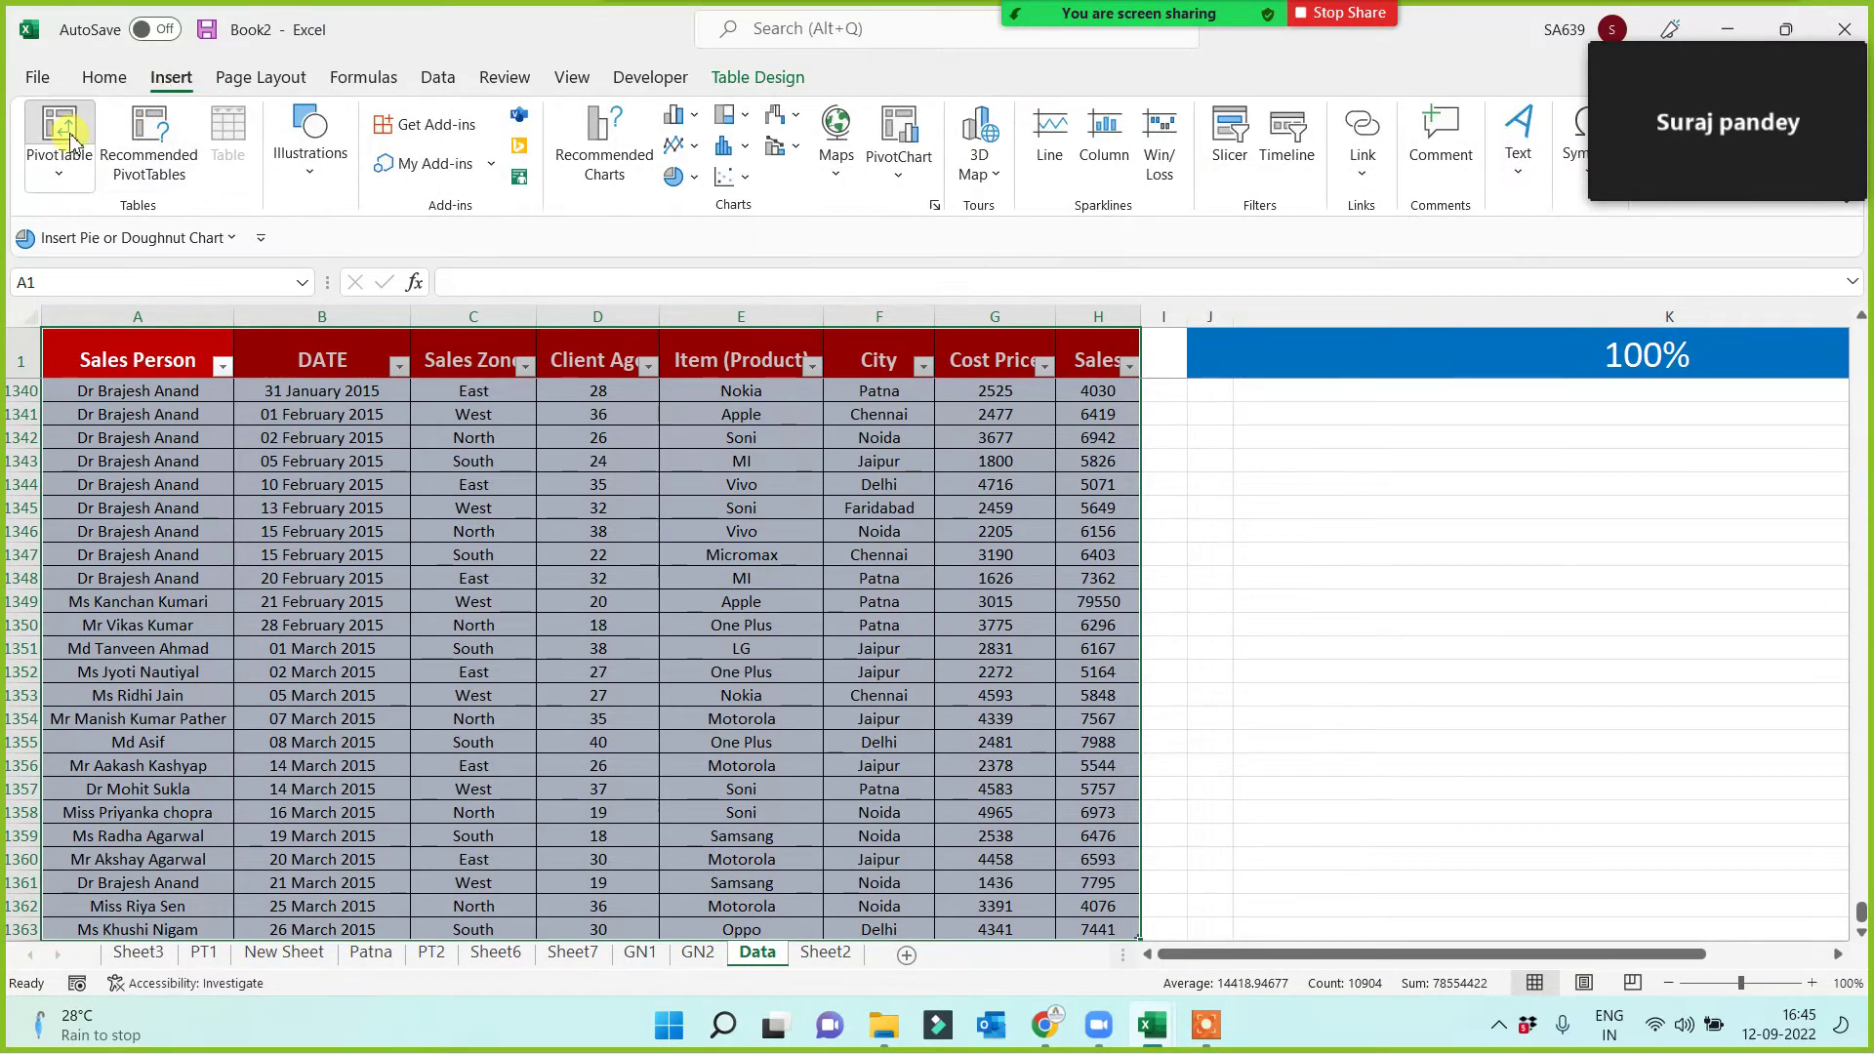
{"action": "left_click", "coordinate": [61, 125]}
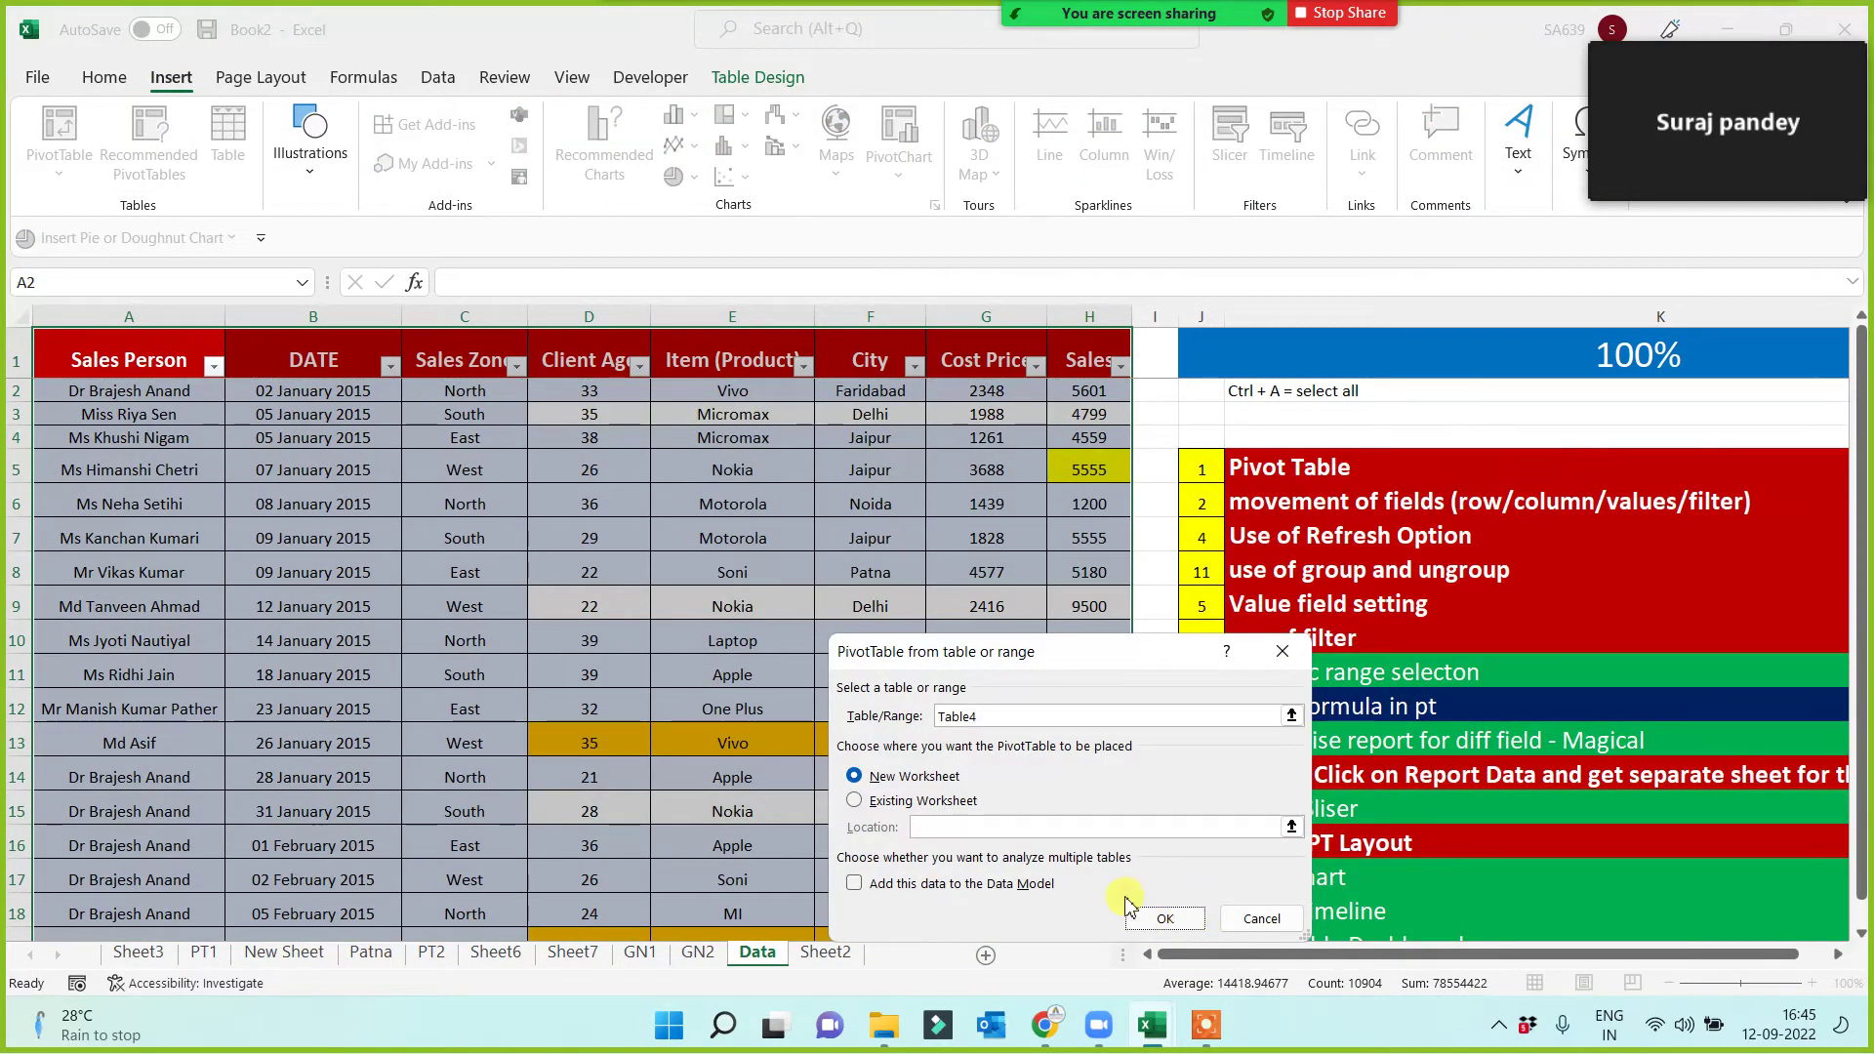
{"action": "left_click", "coordinate": [1193, 927]}
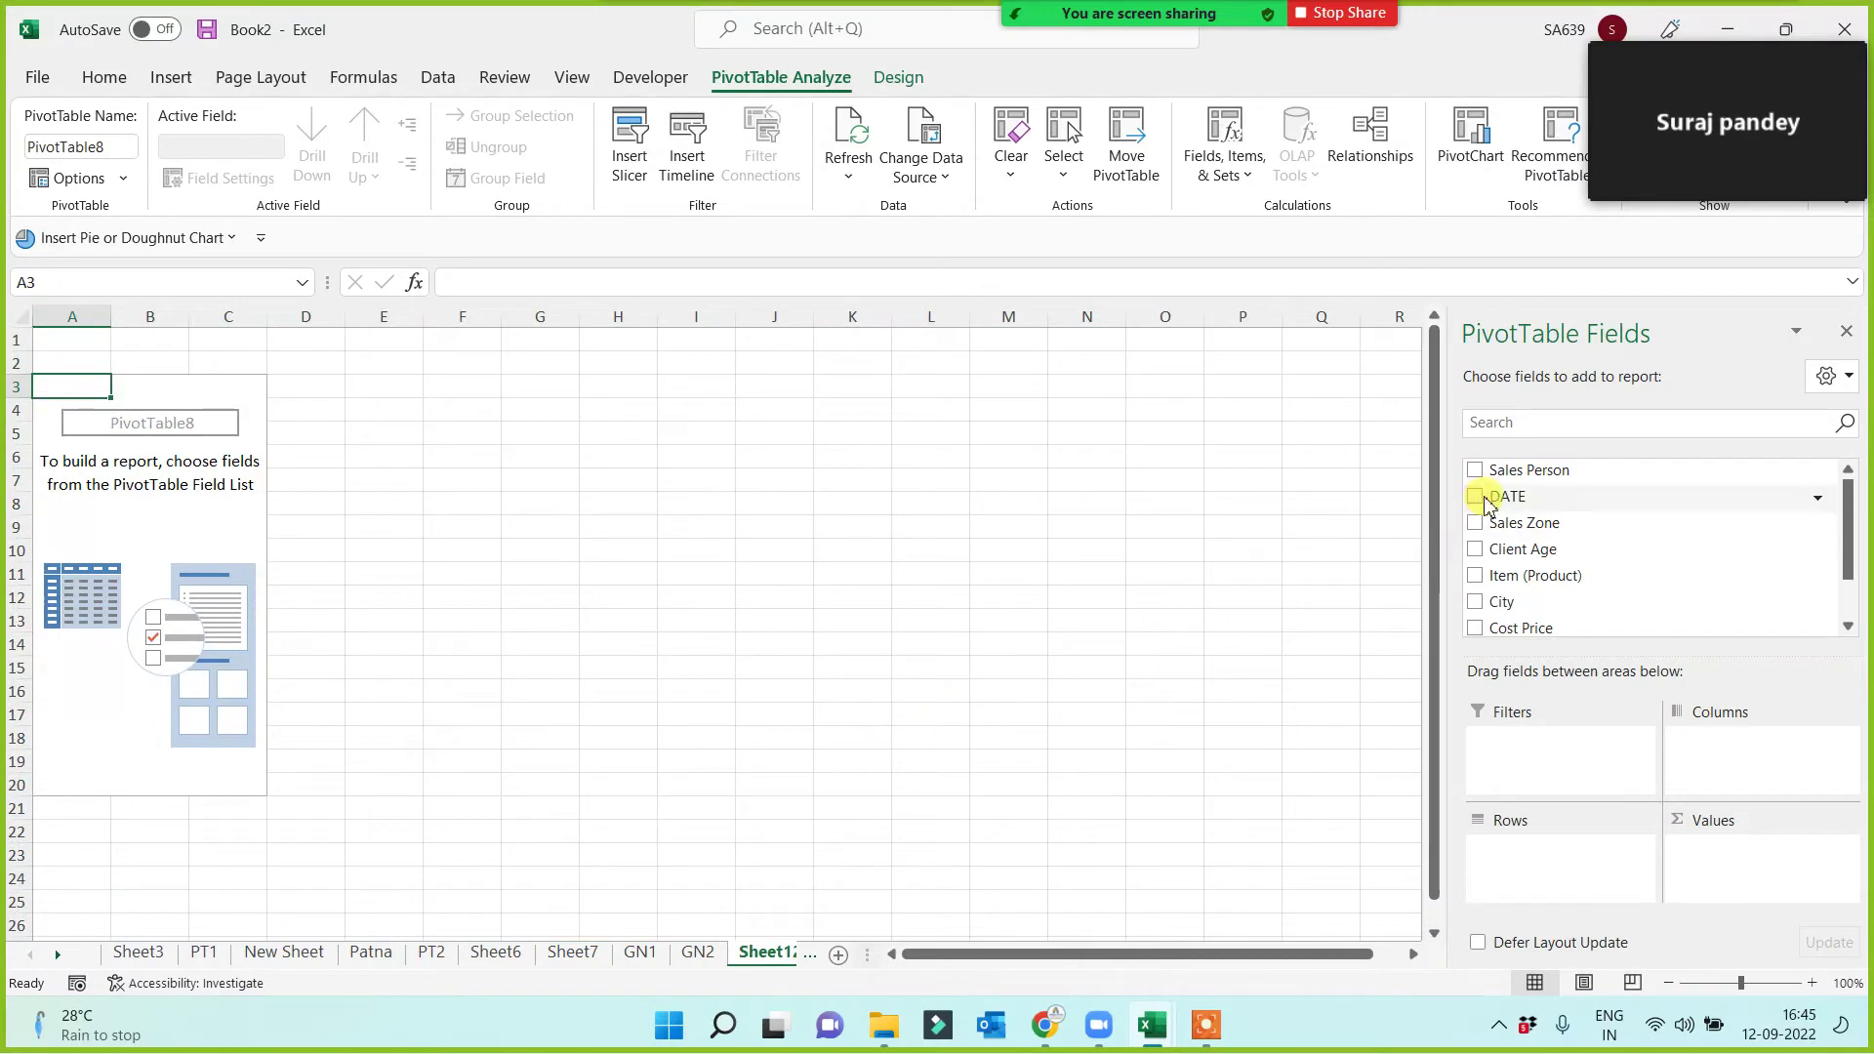
{"action": "left_click", "coordinate": [1478, 469]}
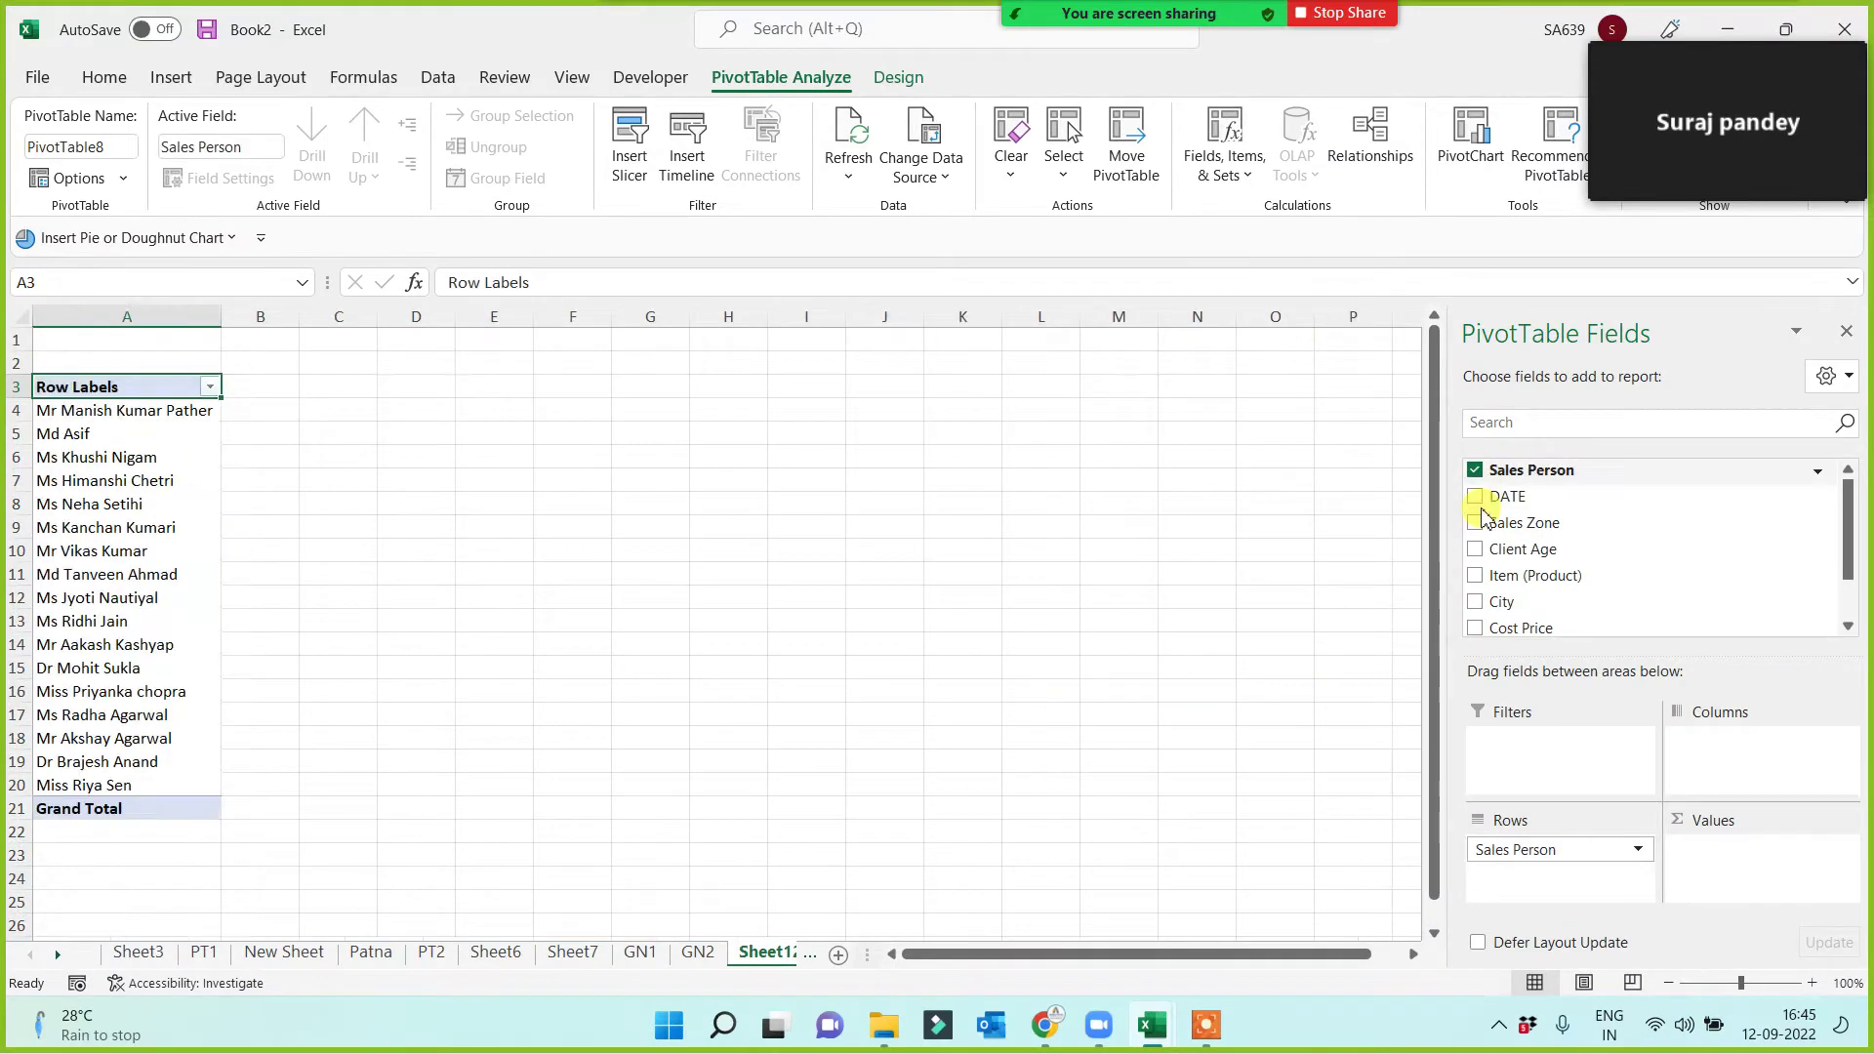
{"action": "left_click", "coordinate": [1476, 629]}
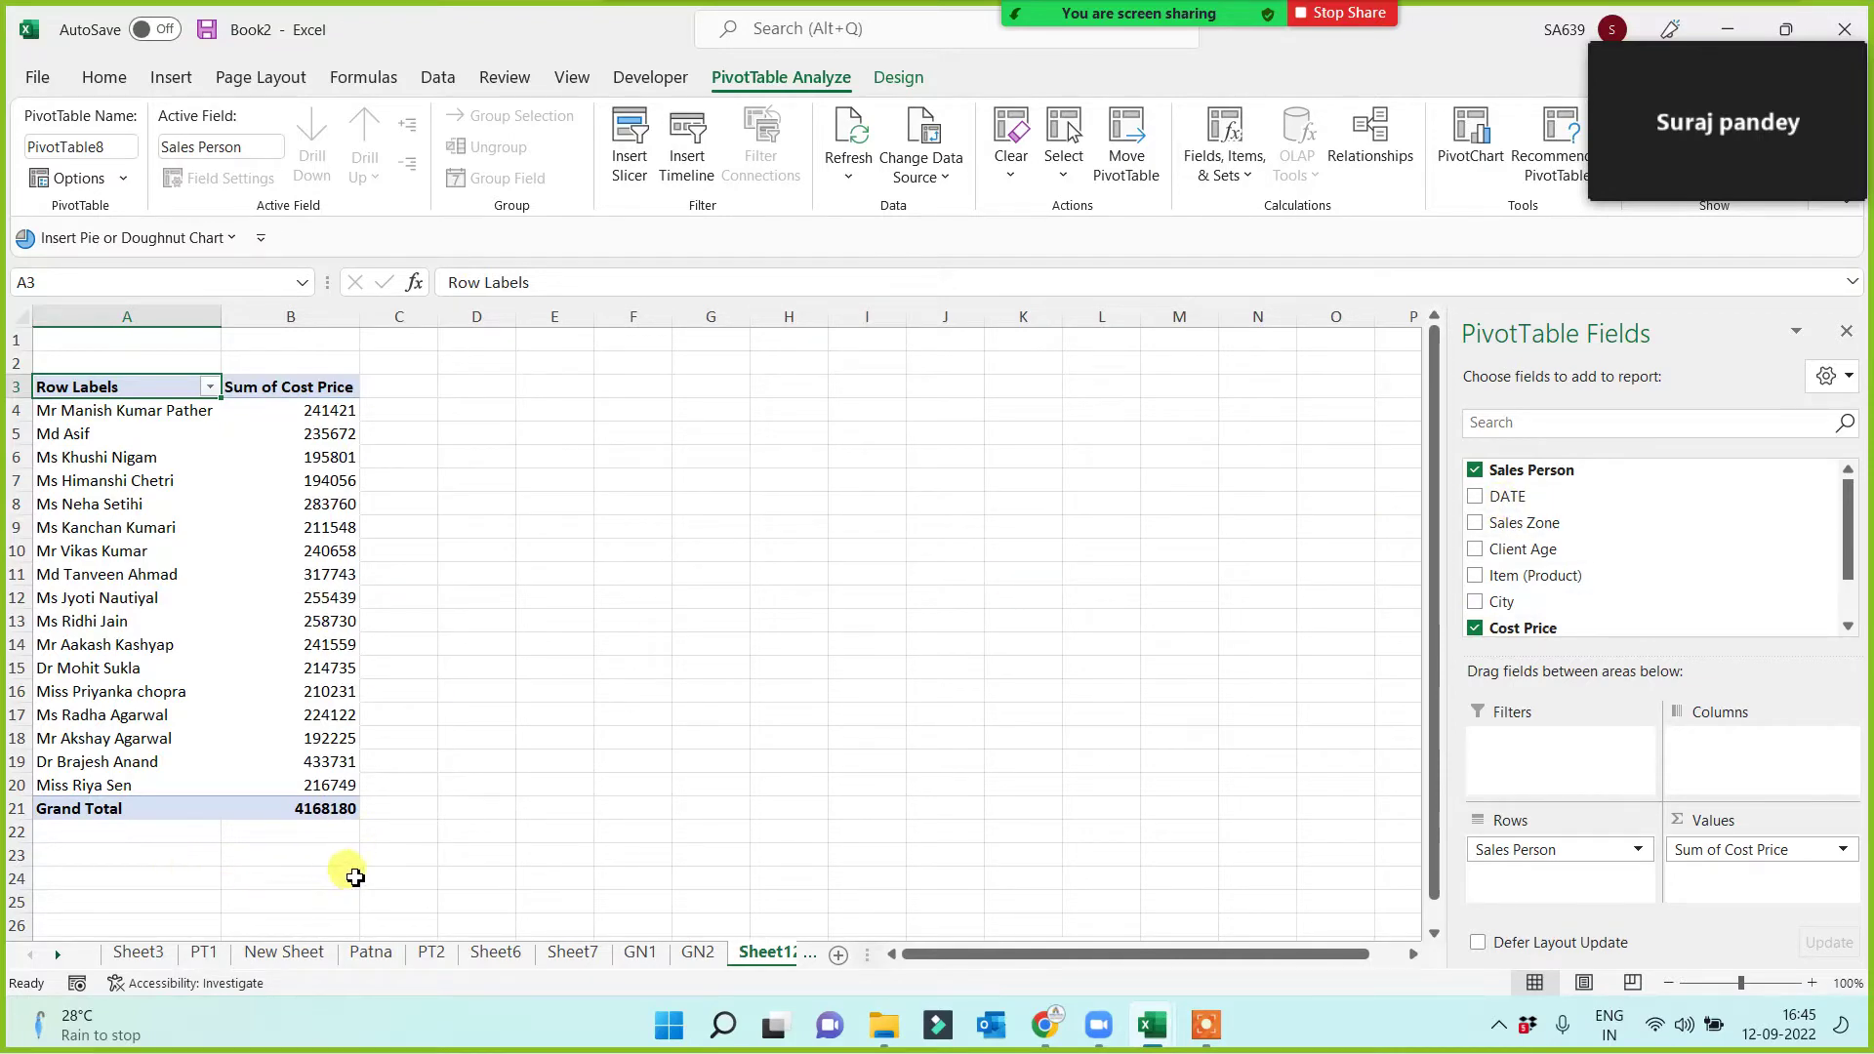
{"action": "scroll", "coordinate": [425, 861], "scroll_direction": "up", "scroll_amount": 1}
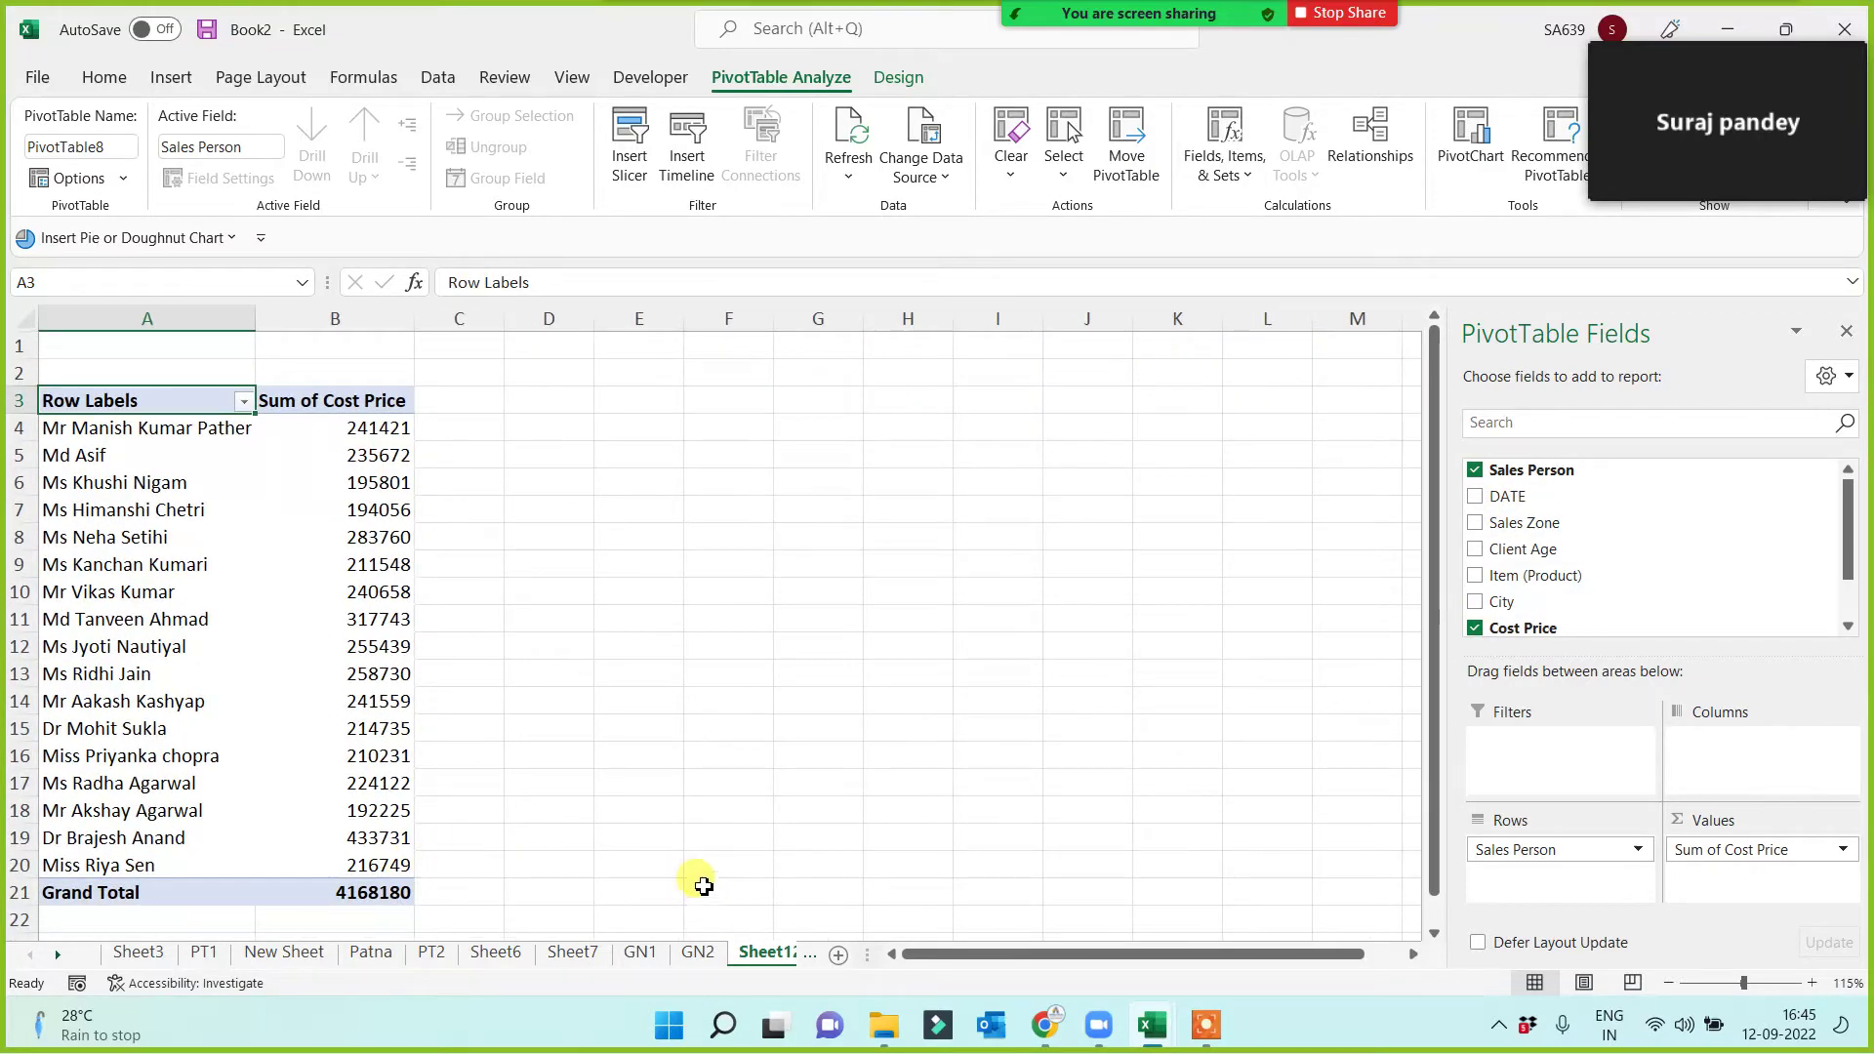
Copy the sales records in rows 6 to 54 of the Data sheet.
{"action": "left_click", "coordinate": [60, 954]}
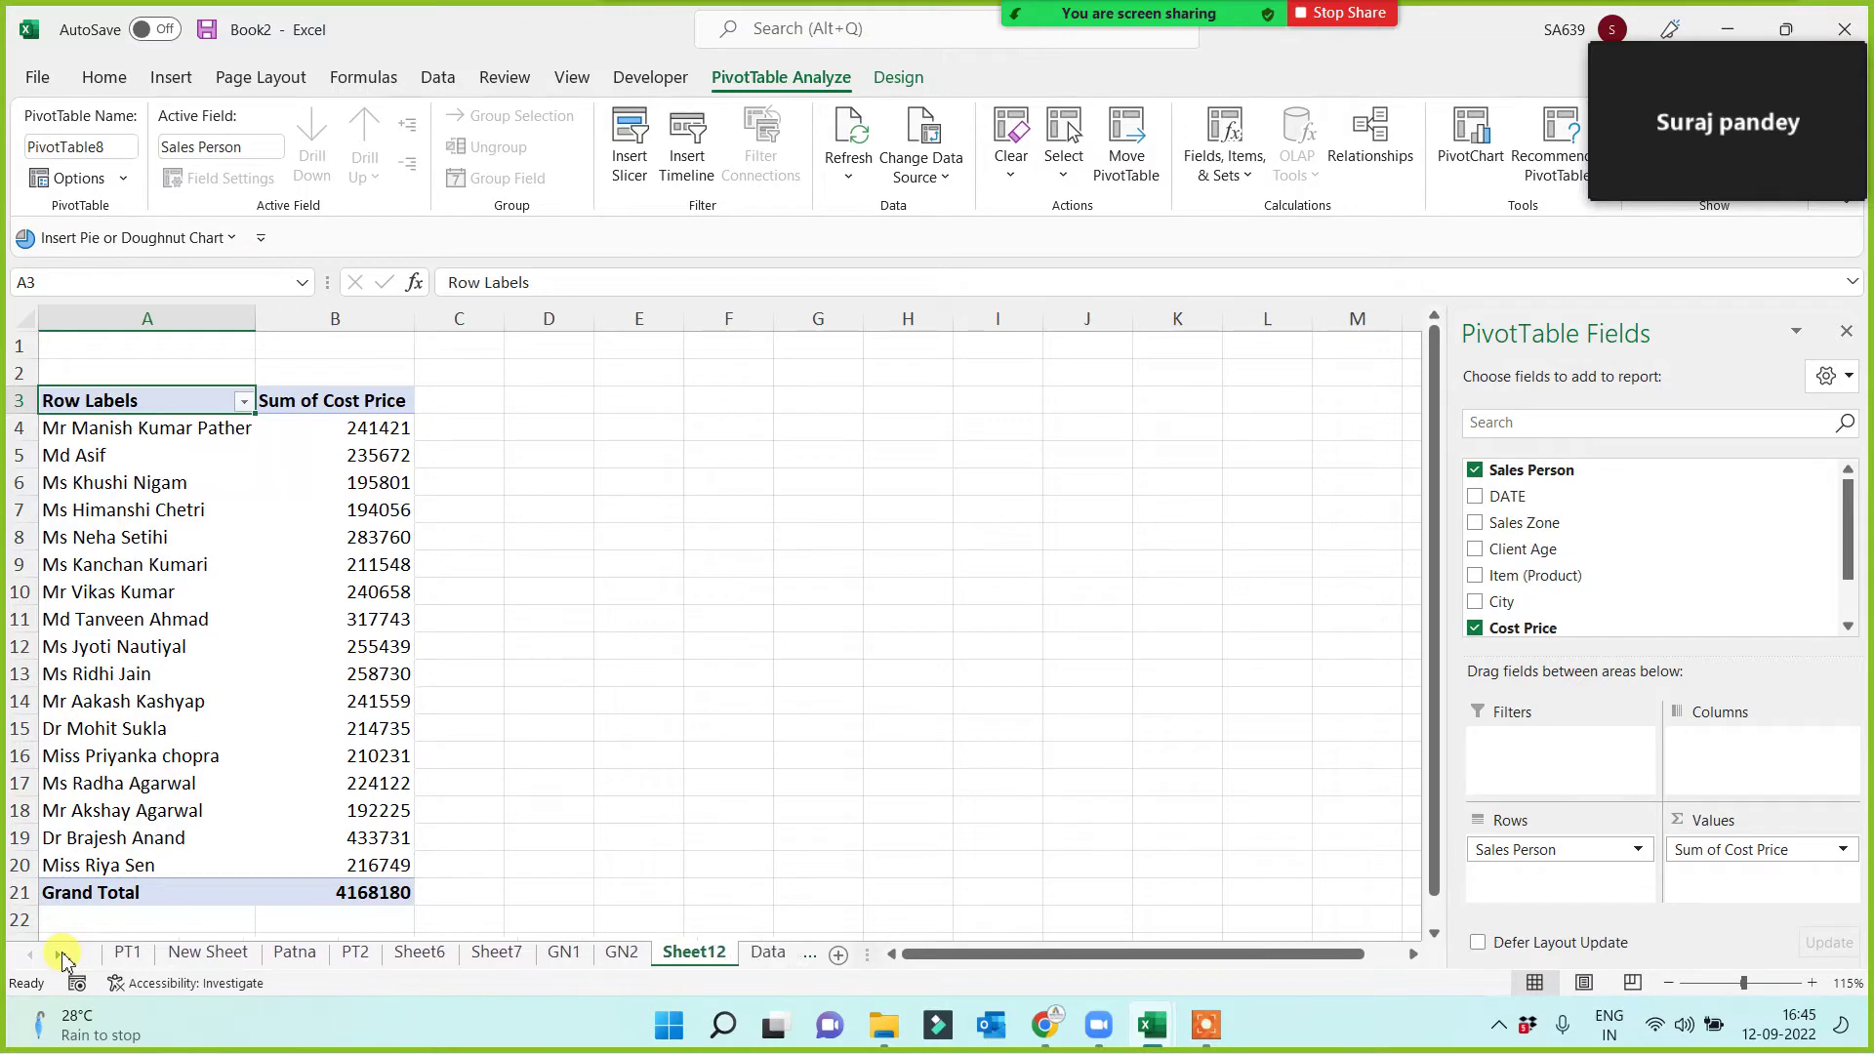
{"action": "left_click", "coordinate": [60, 954]}
{"action": "left_click", "coordinate": [623, 953]}
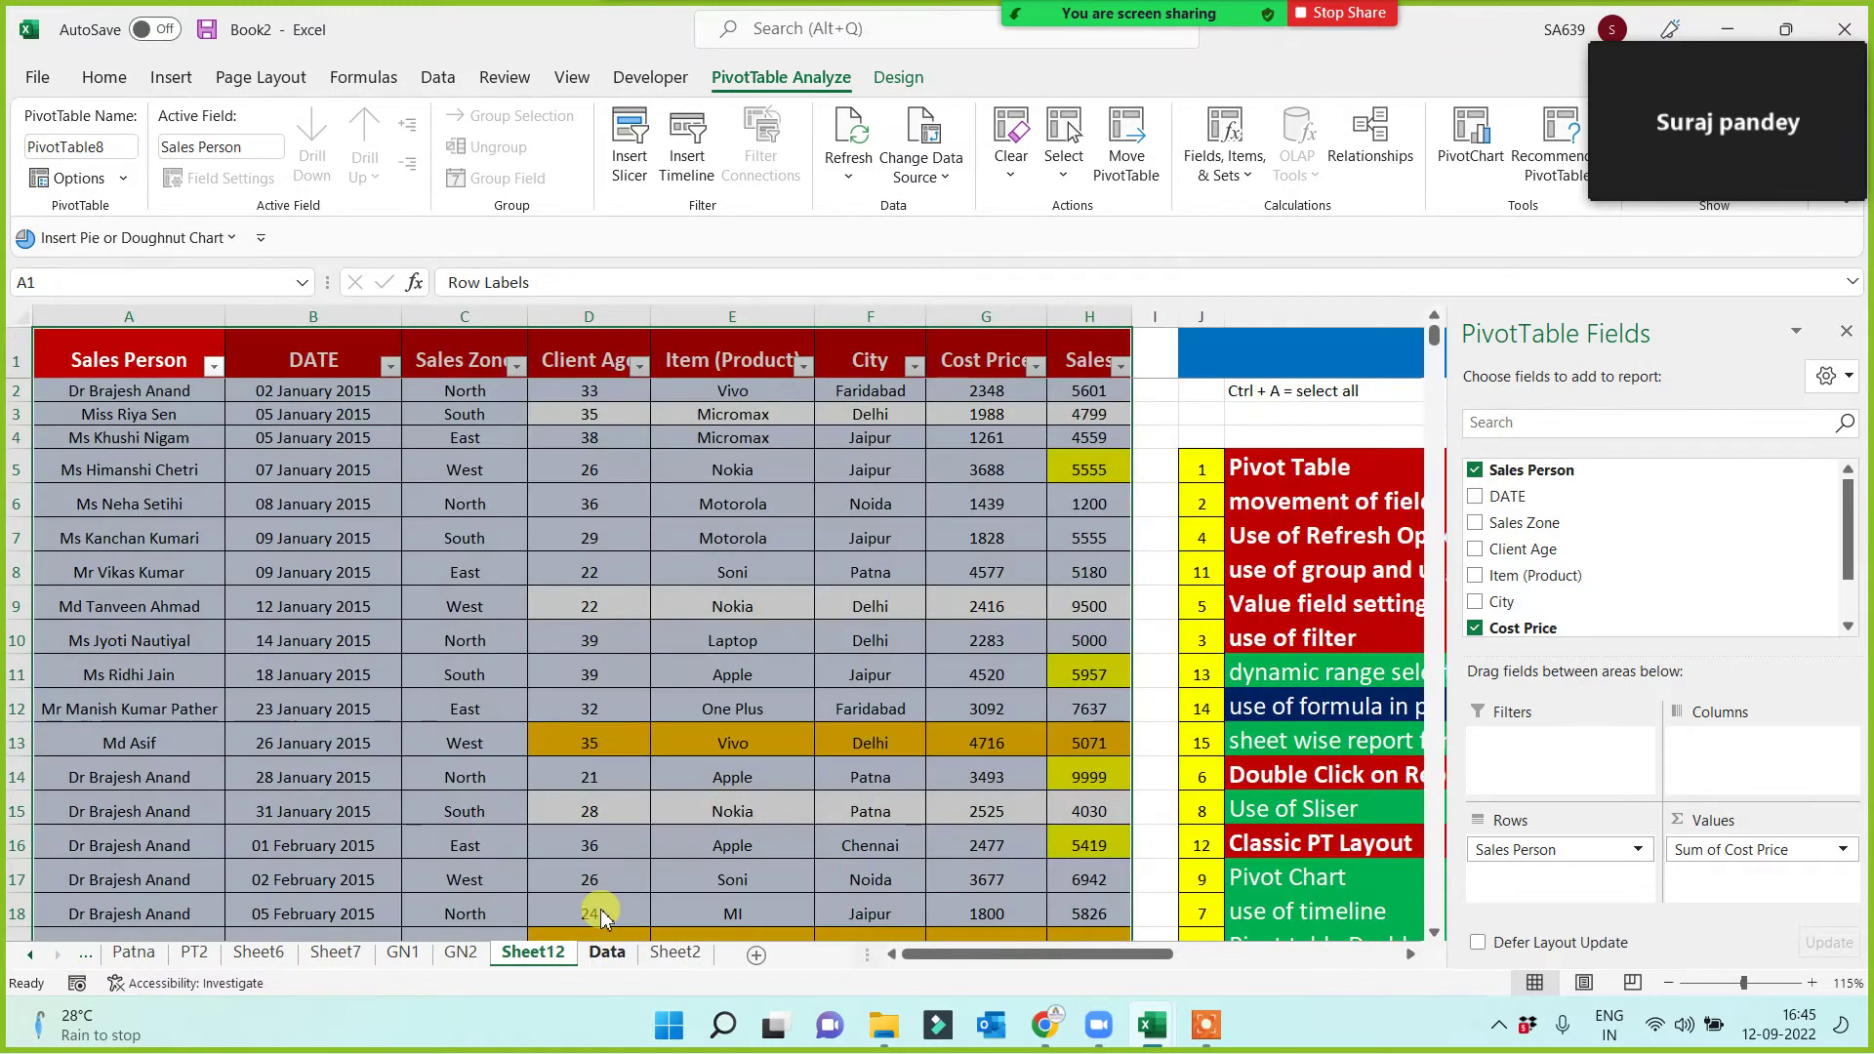
{"action": "left_click_drag", "start_coordinate": [130, 504], "coordinate": [1055, 952]}
{"action": "key", "text": "ctrl+c"}
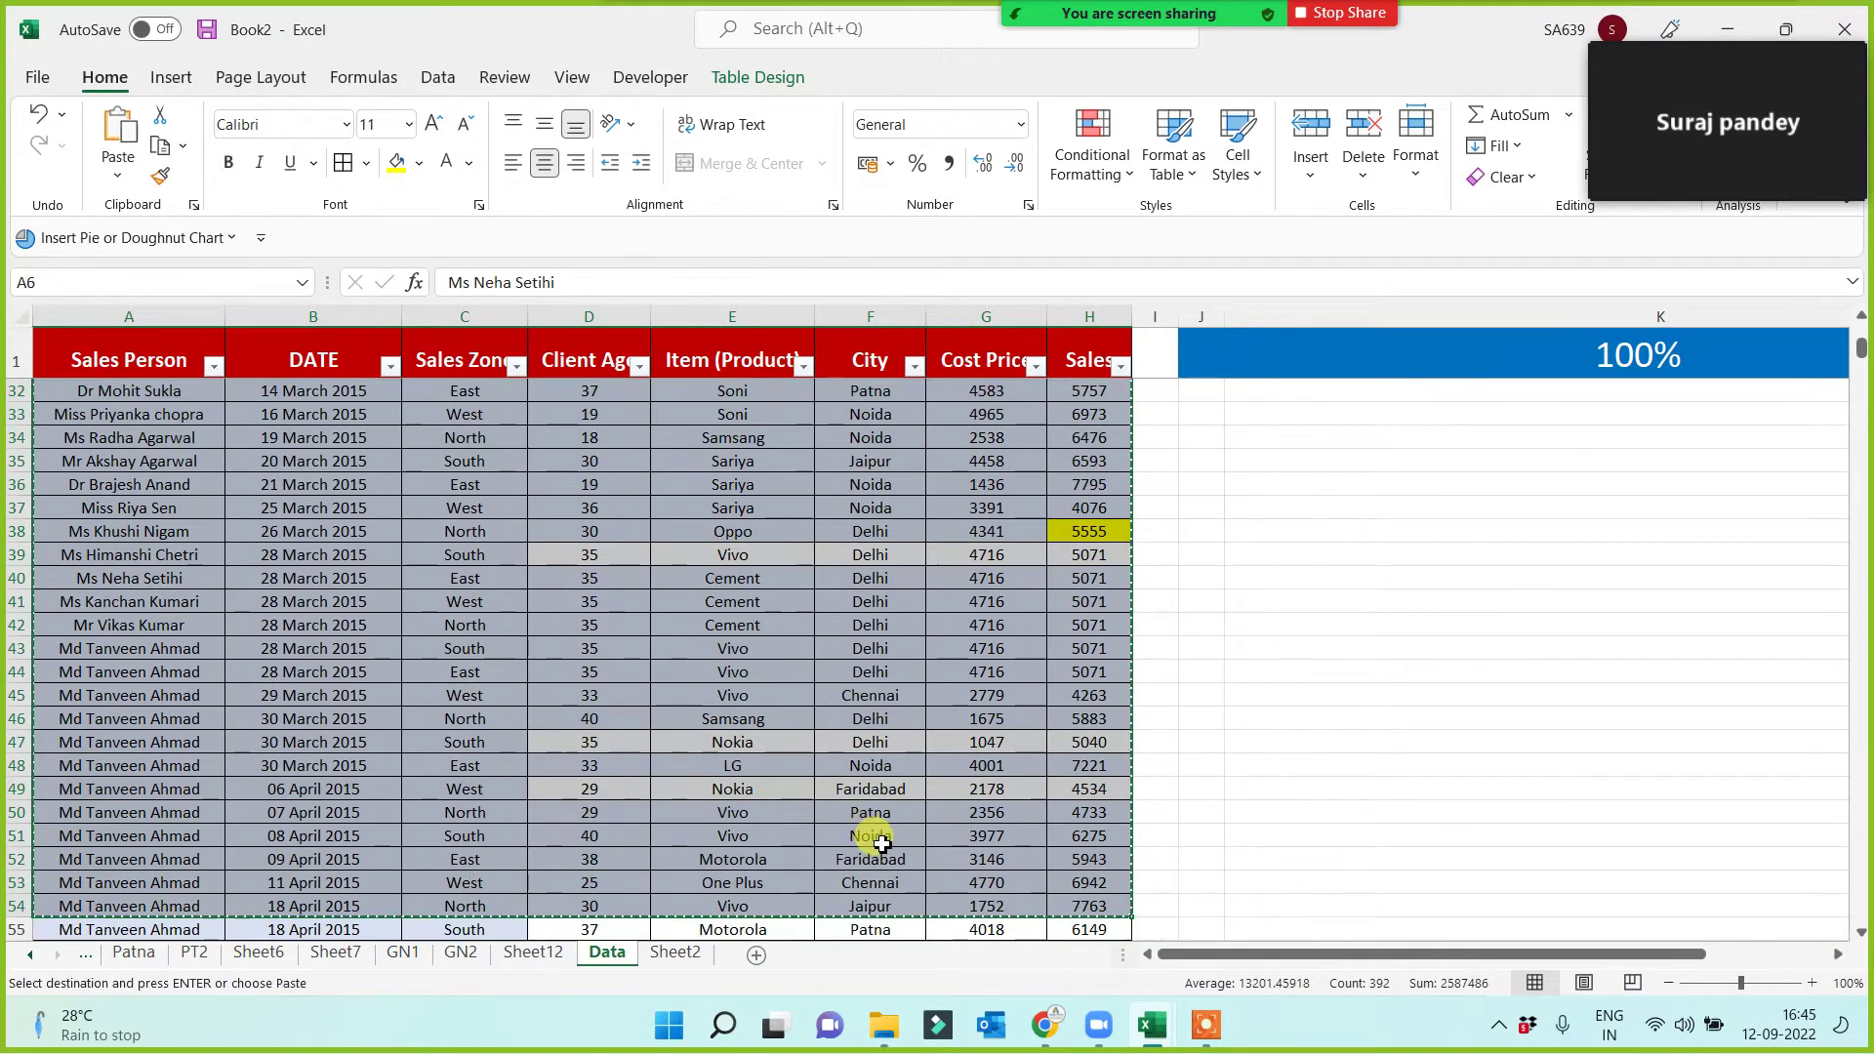
Paste the copied records directly below the sales table's last record, starting at A1364, and check the added rows to the end.
{"action": "key", "text": "Down"}
{"action": "key", "text": "ctrl+Down"}
{"action": "key", "text": "Down"}
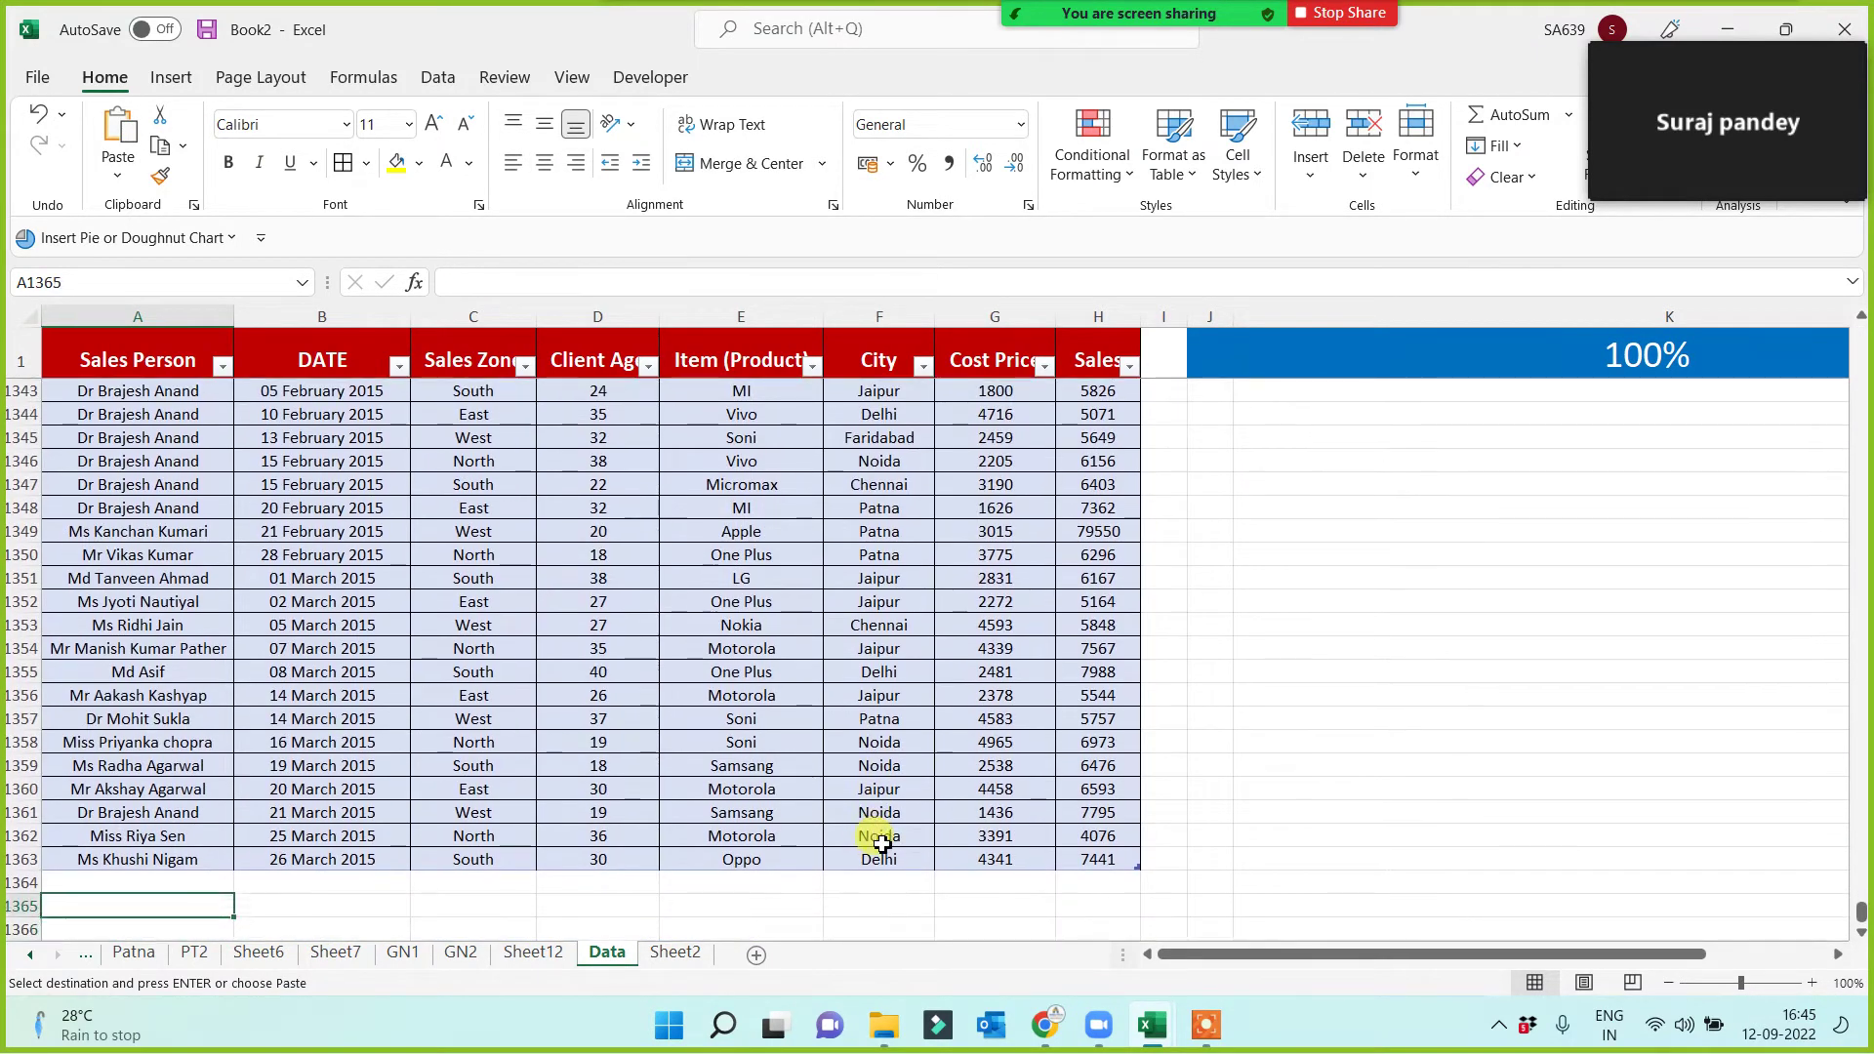
{"action": "key", "text": "ctrl+v"}
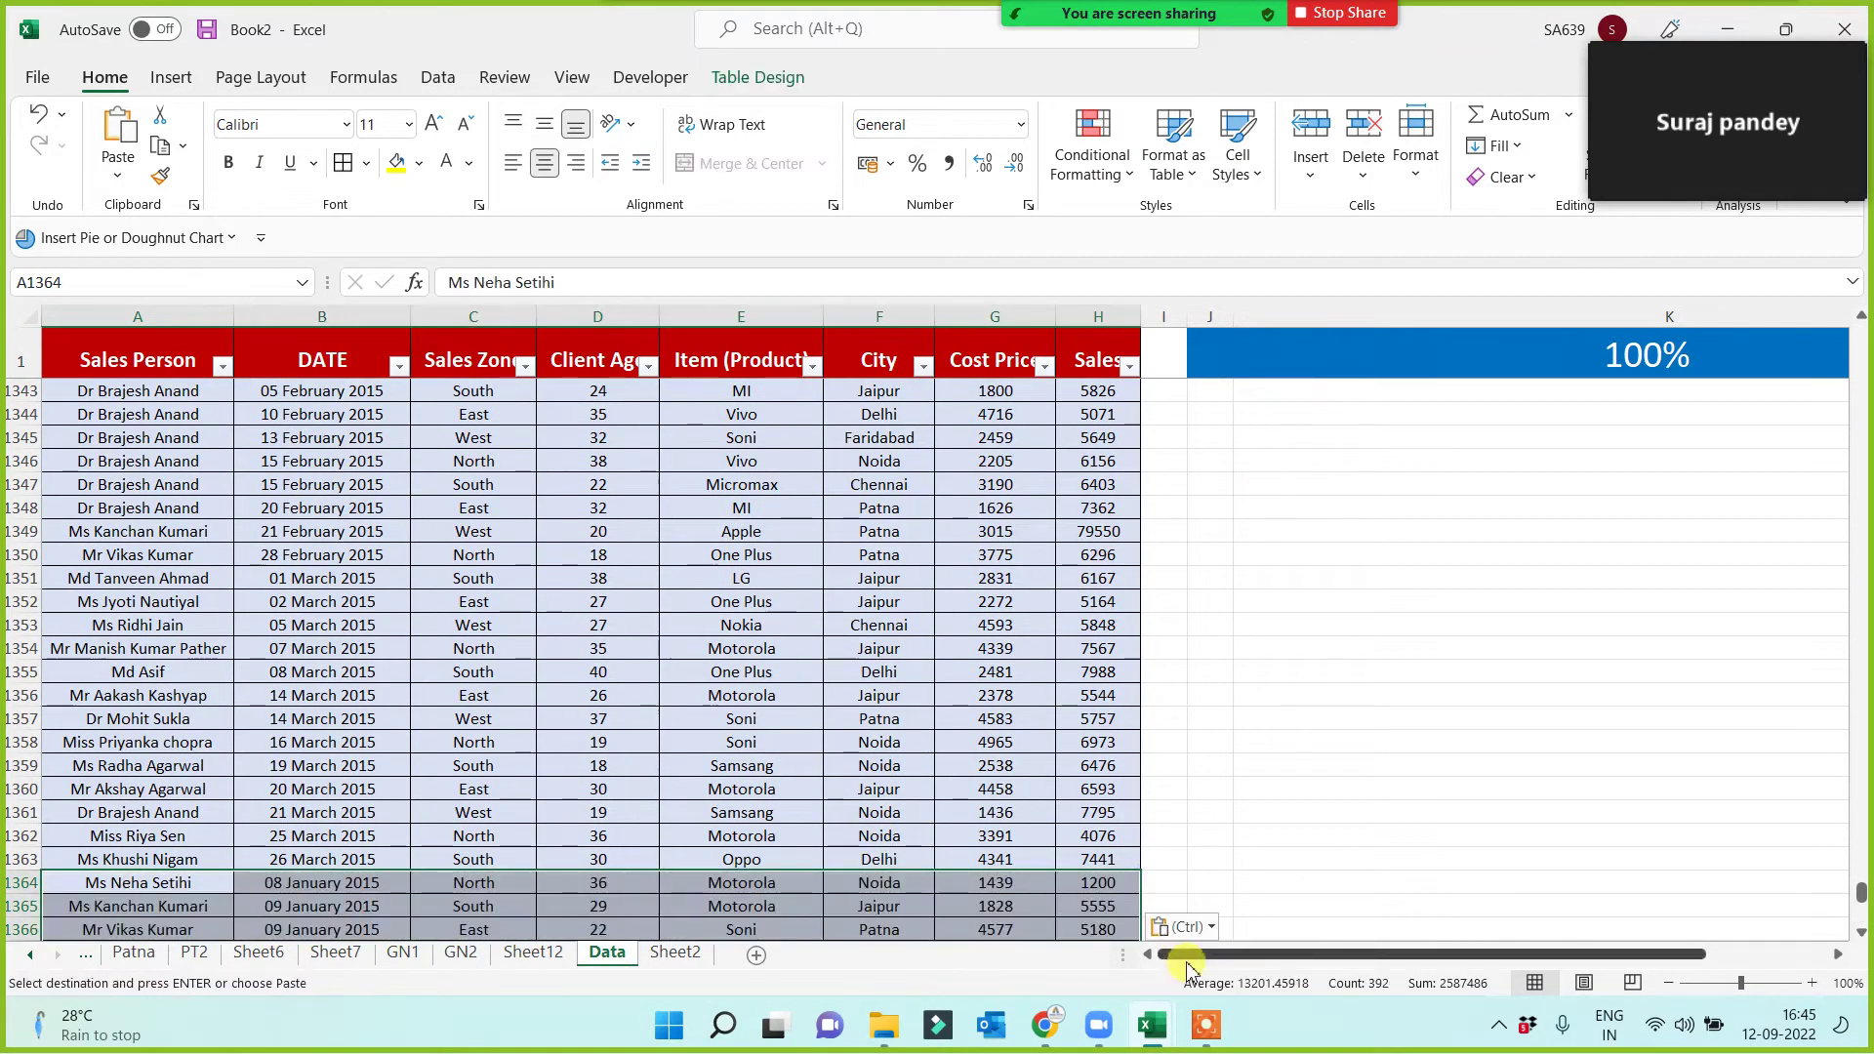
{"action": "scroll", "coordinate": [1005, 801], "scroll_direction": "down", "scroll_amount": 3}
{"action": "scroll", "coordinate": [1006, 801], "scroll_direction": "down", "scroll_amount": 4}
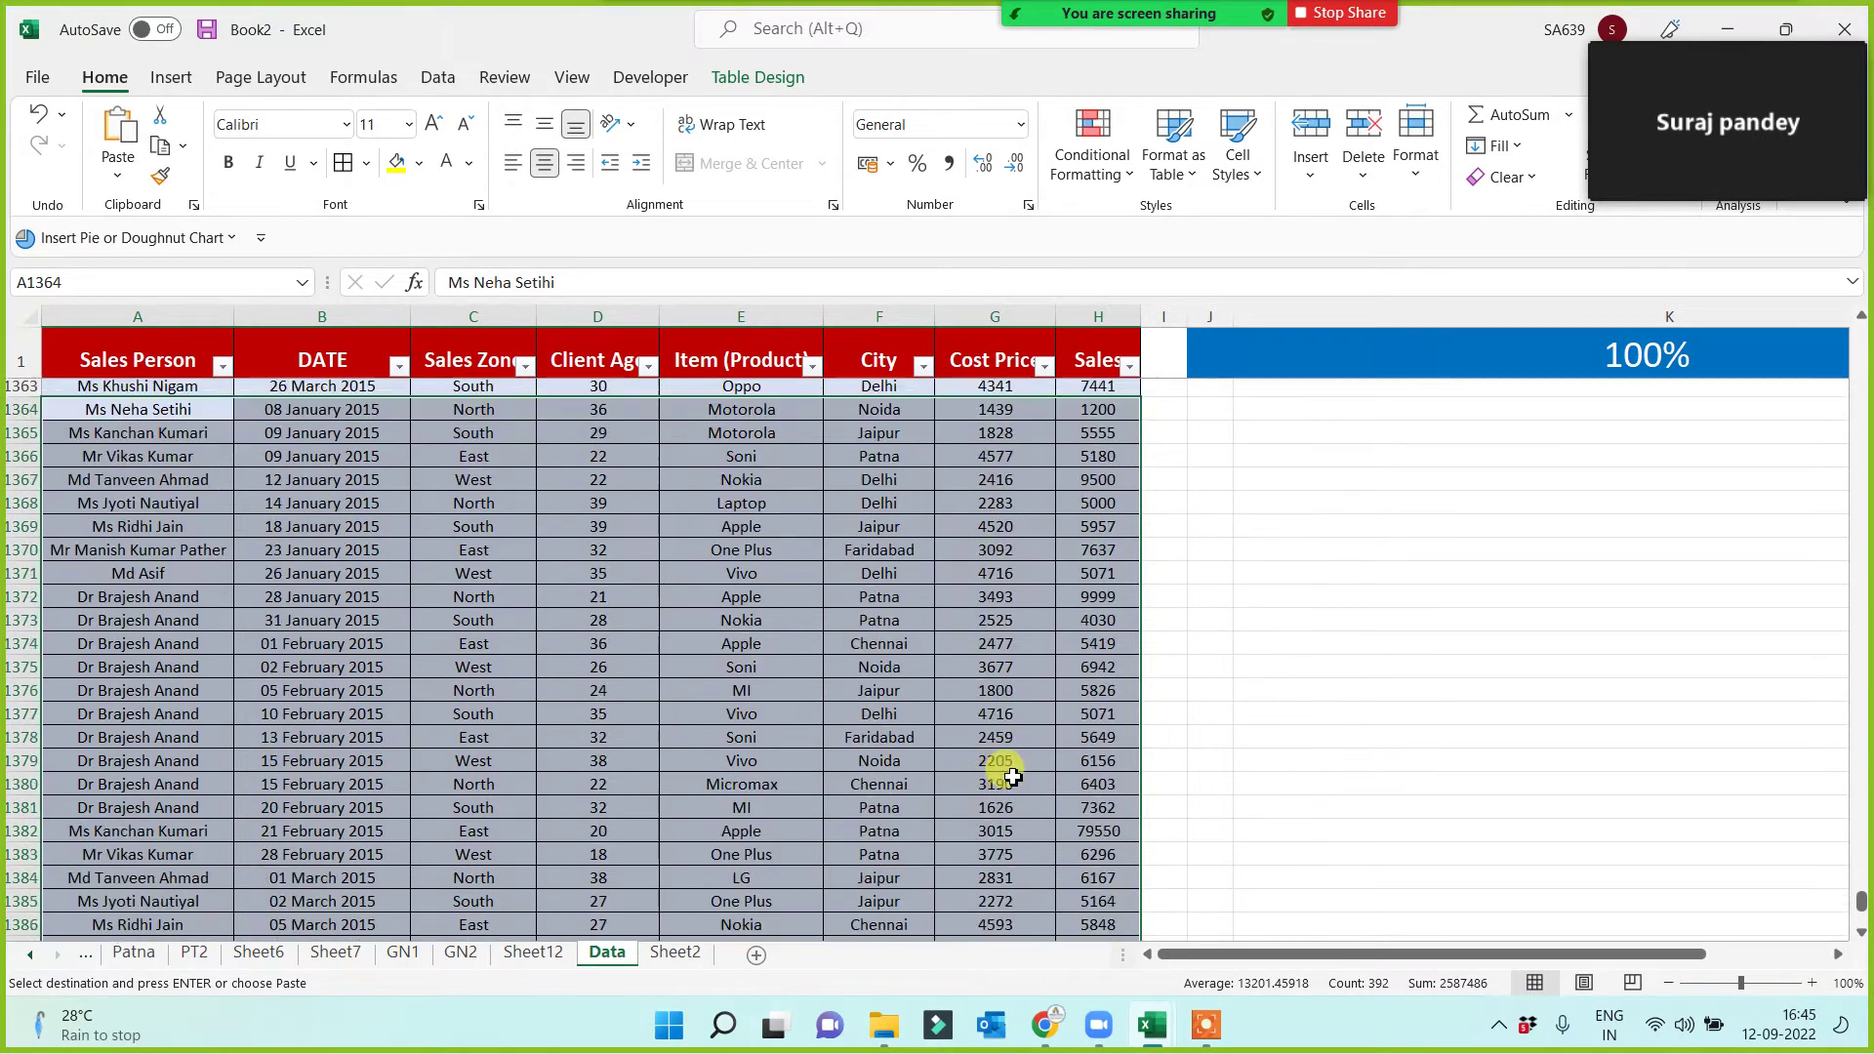
{"action": "scroll", "coordinate": [1049, 684], "scroll_direction": "down", "scroll_amount": 4}
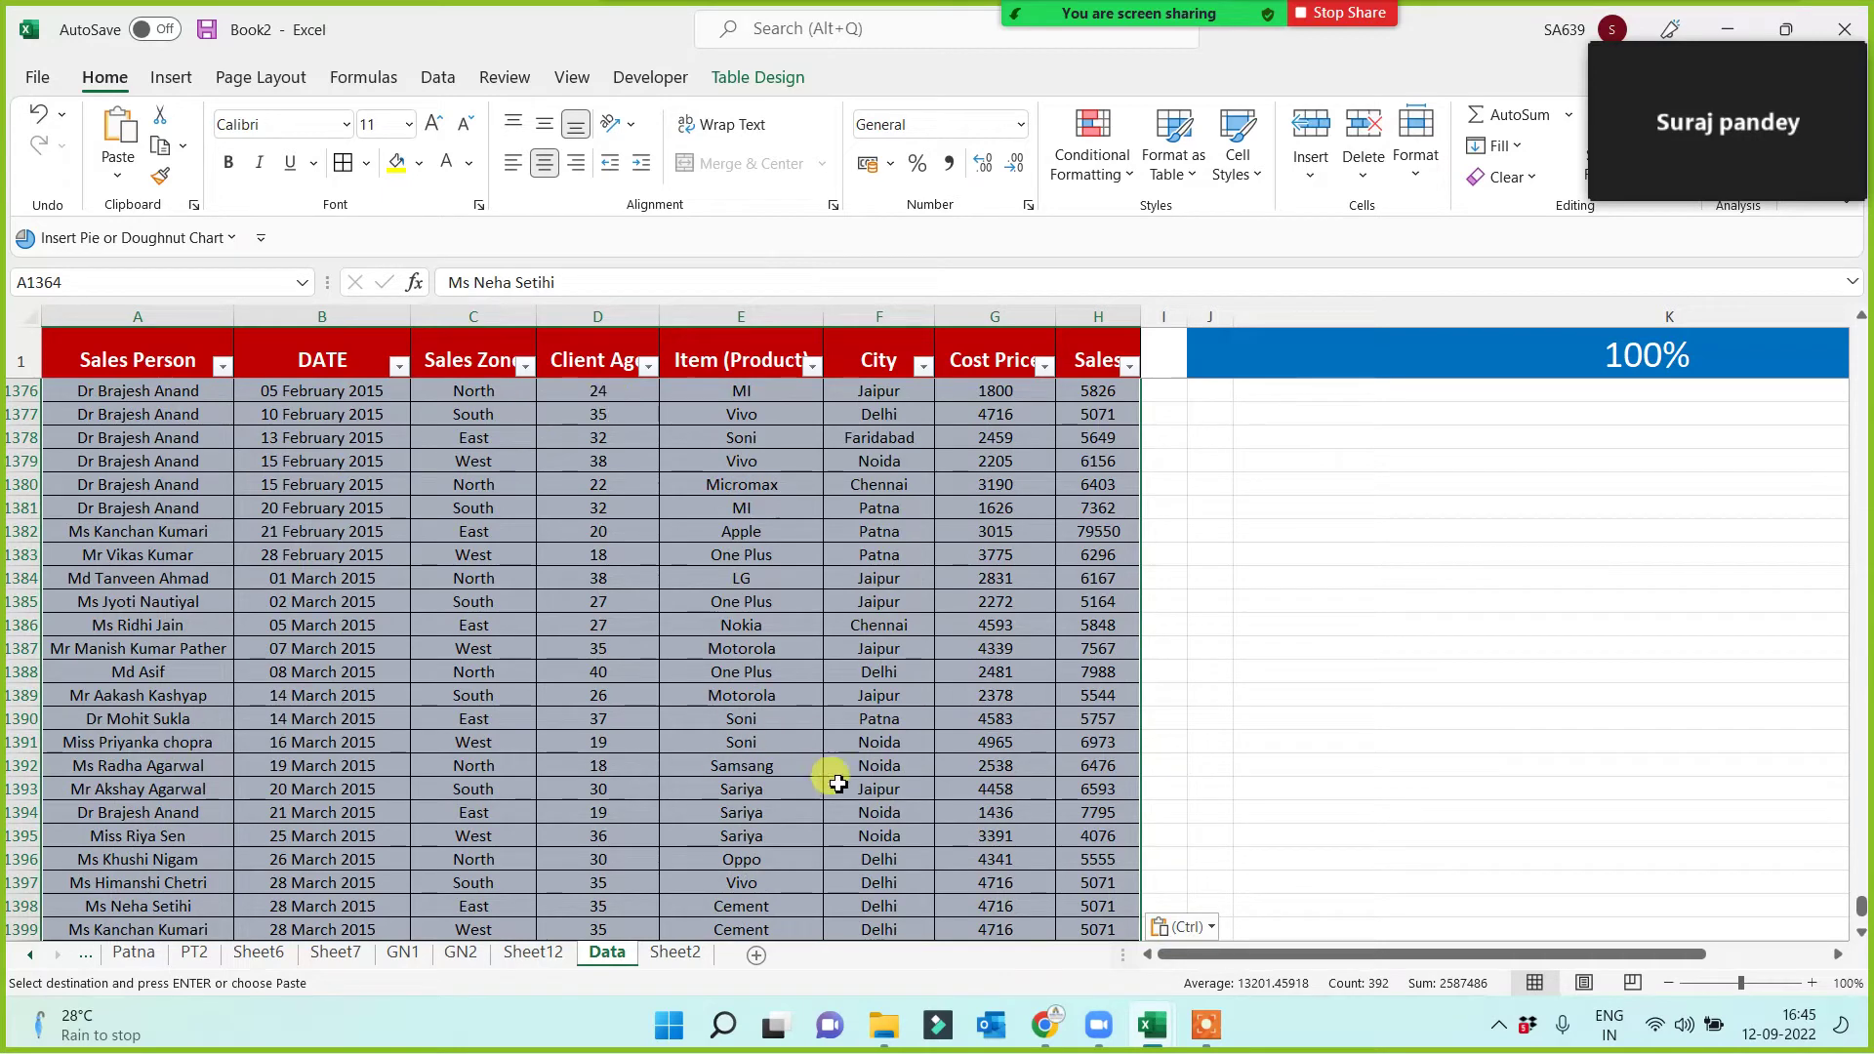
{"action": "scroll", "coordinate": [854, 830], "scroll_direction": "down", "scroll_amount": 6}
{"action": "scroll", "coordinate": [854, 857], "scroll_direction": "down", "scroll_amount": 4}
{"action": "scroll", "coordinate": [850, 857], "scroll_direction": "up", "scroll_amount": 2}
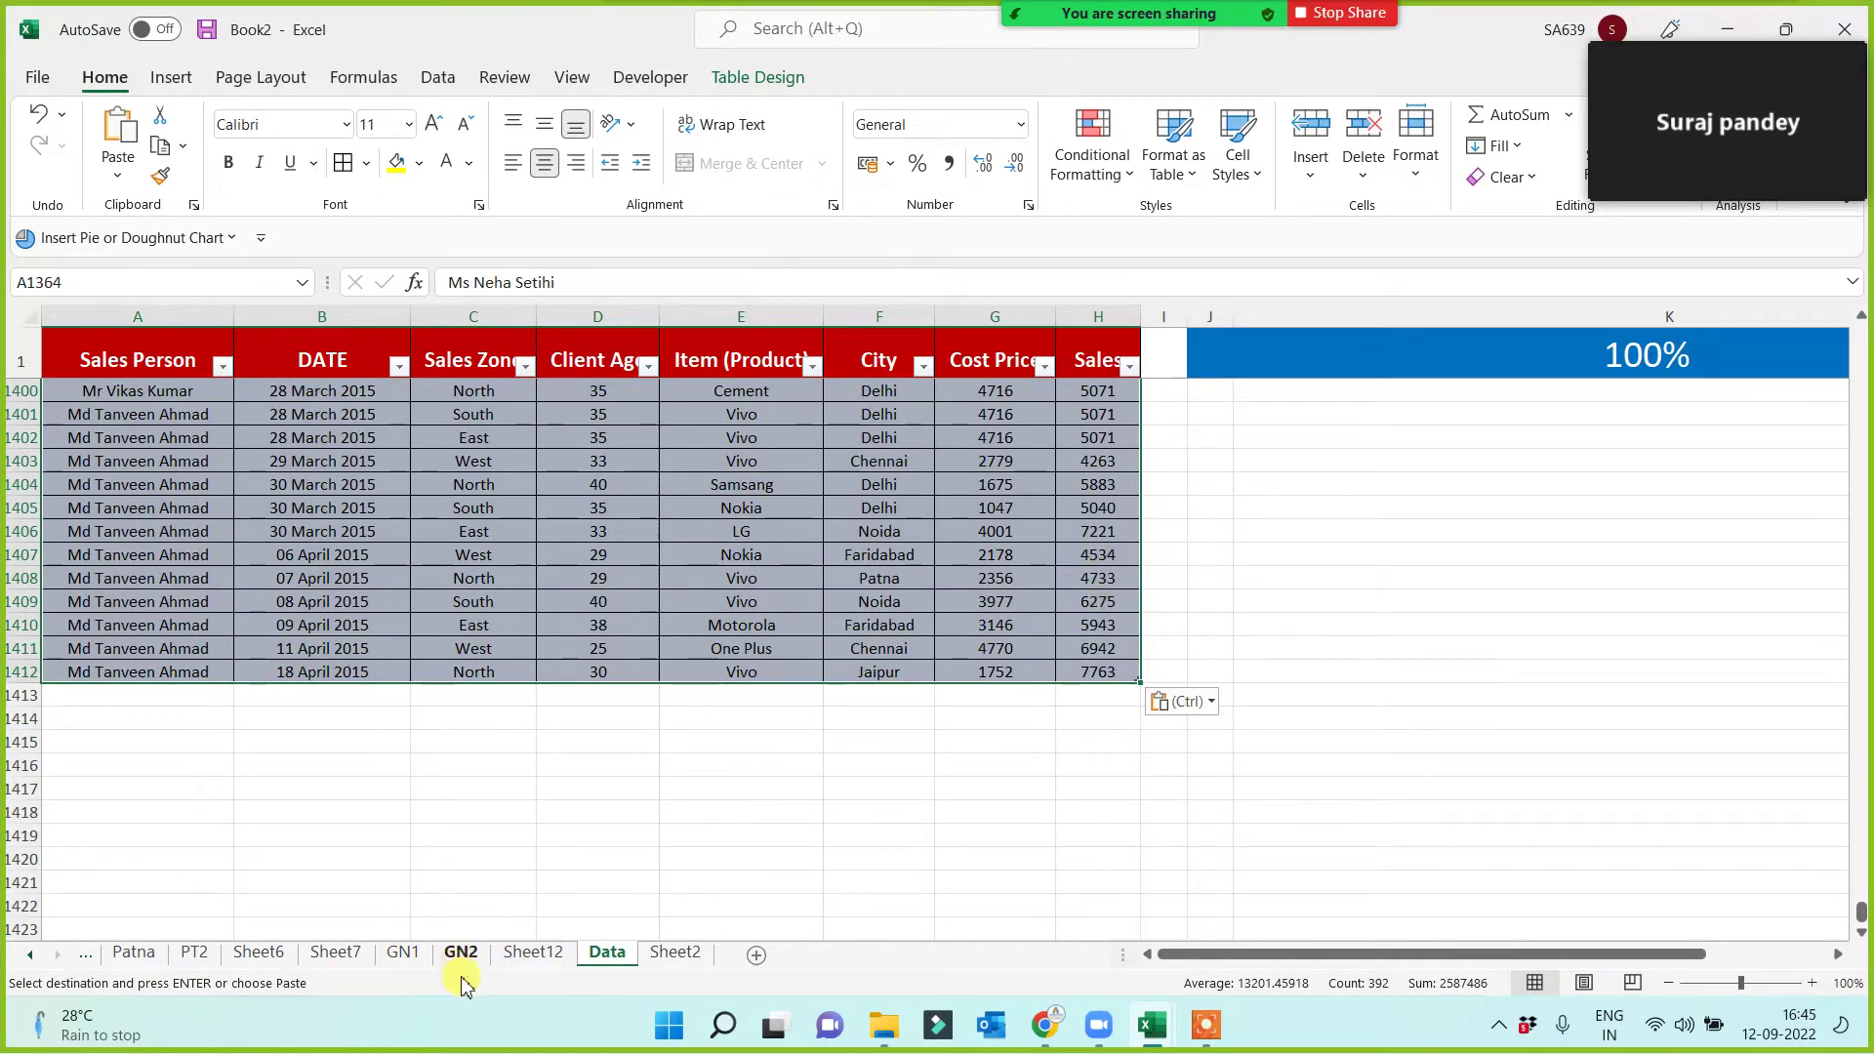
Refresh the PivotTable on Sheet12 and check the grand total of Sum of Cost Price.
{"action": "left_click", "coordinate": [532, 953]}
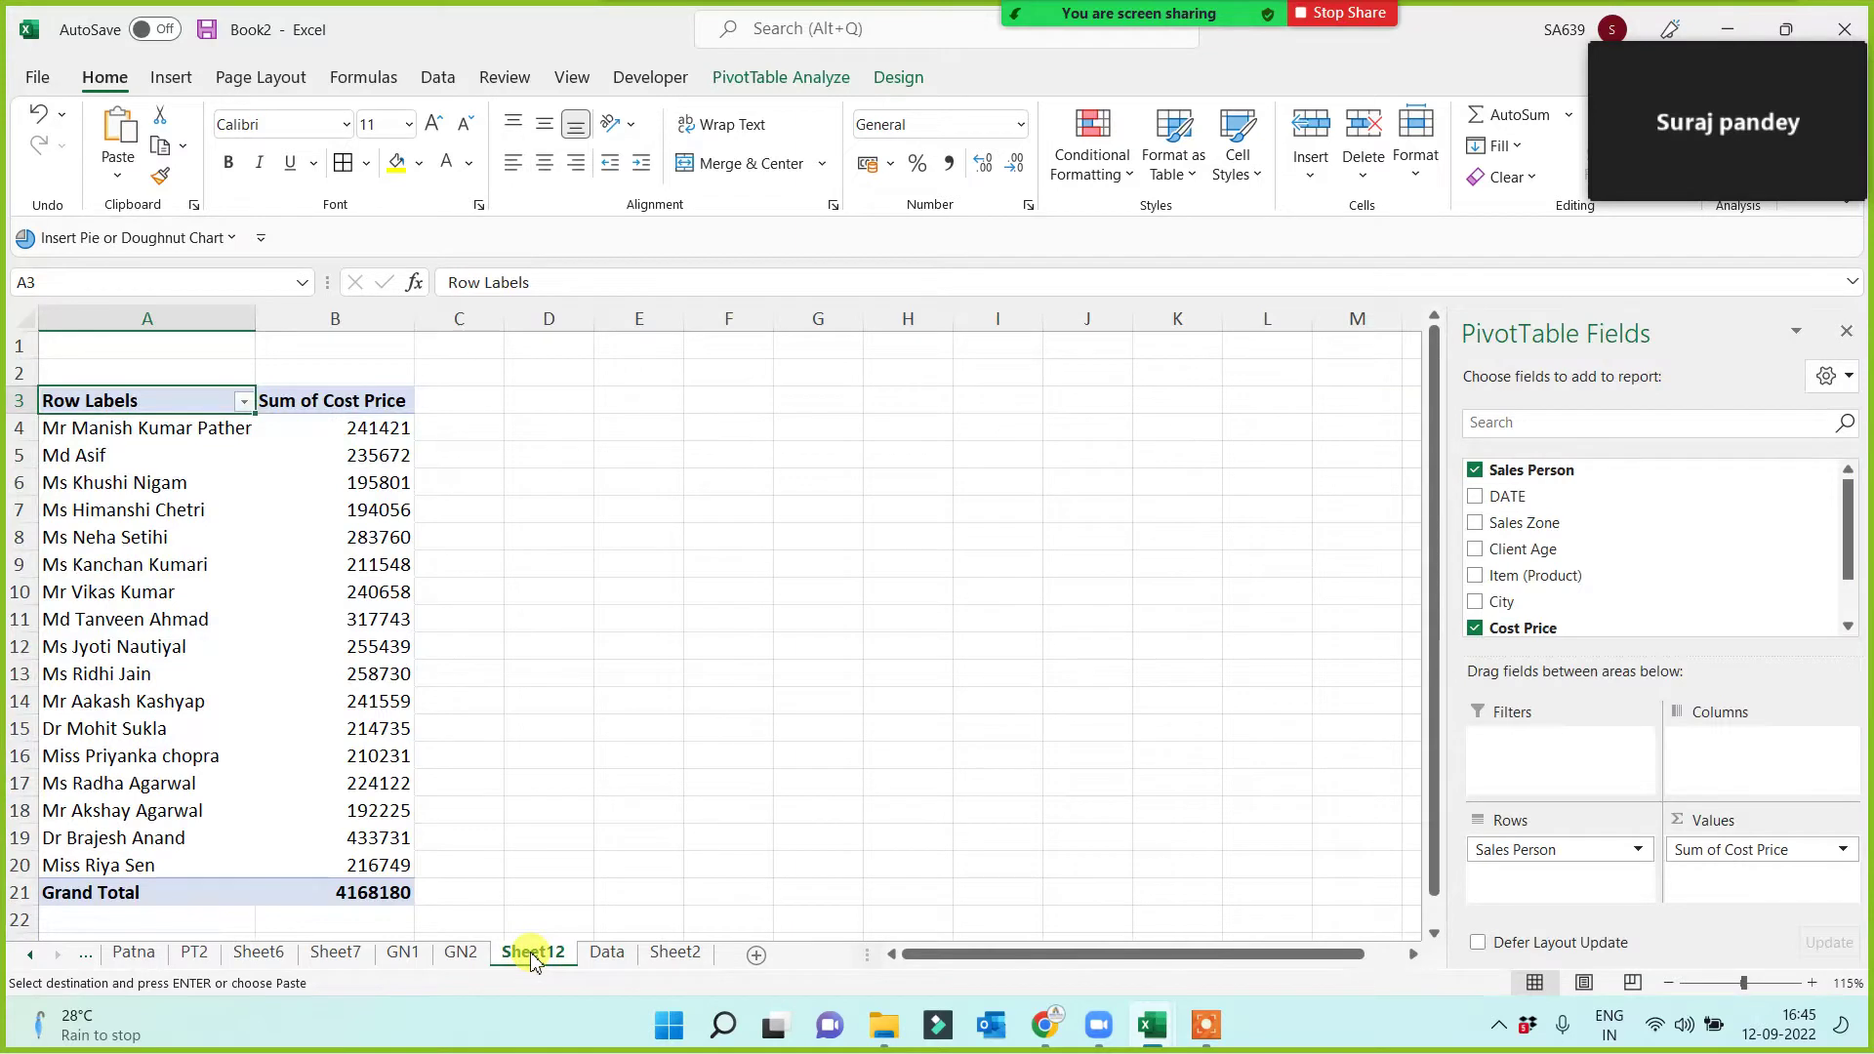
{"action": "right_click", "coordinate": [219, 591]}
{"action": "left_click", "coordinate": [289, 170]}
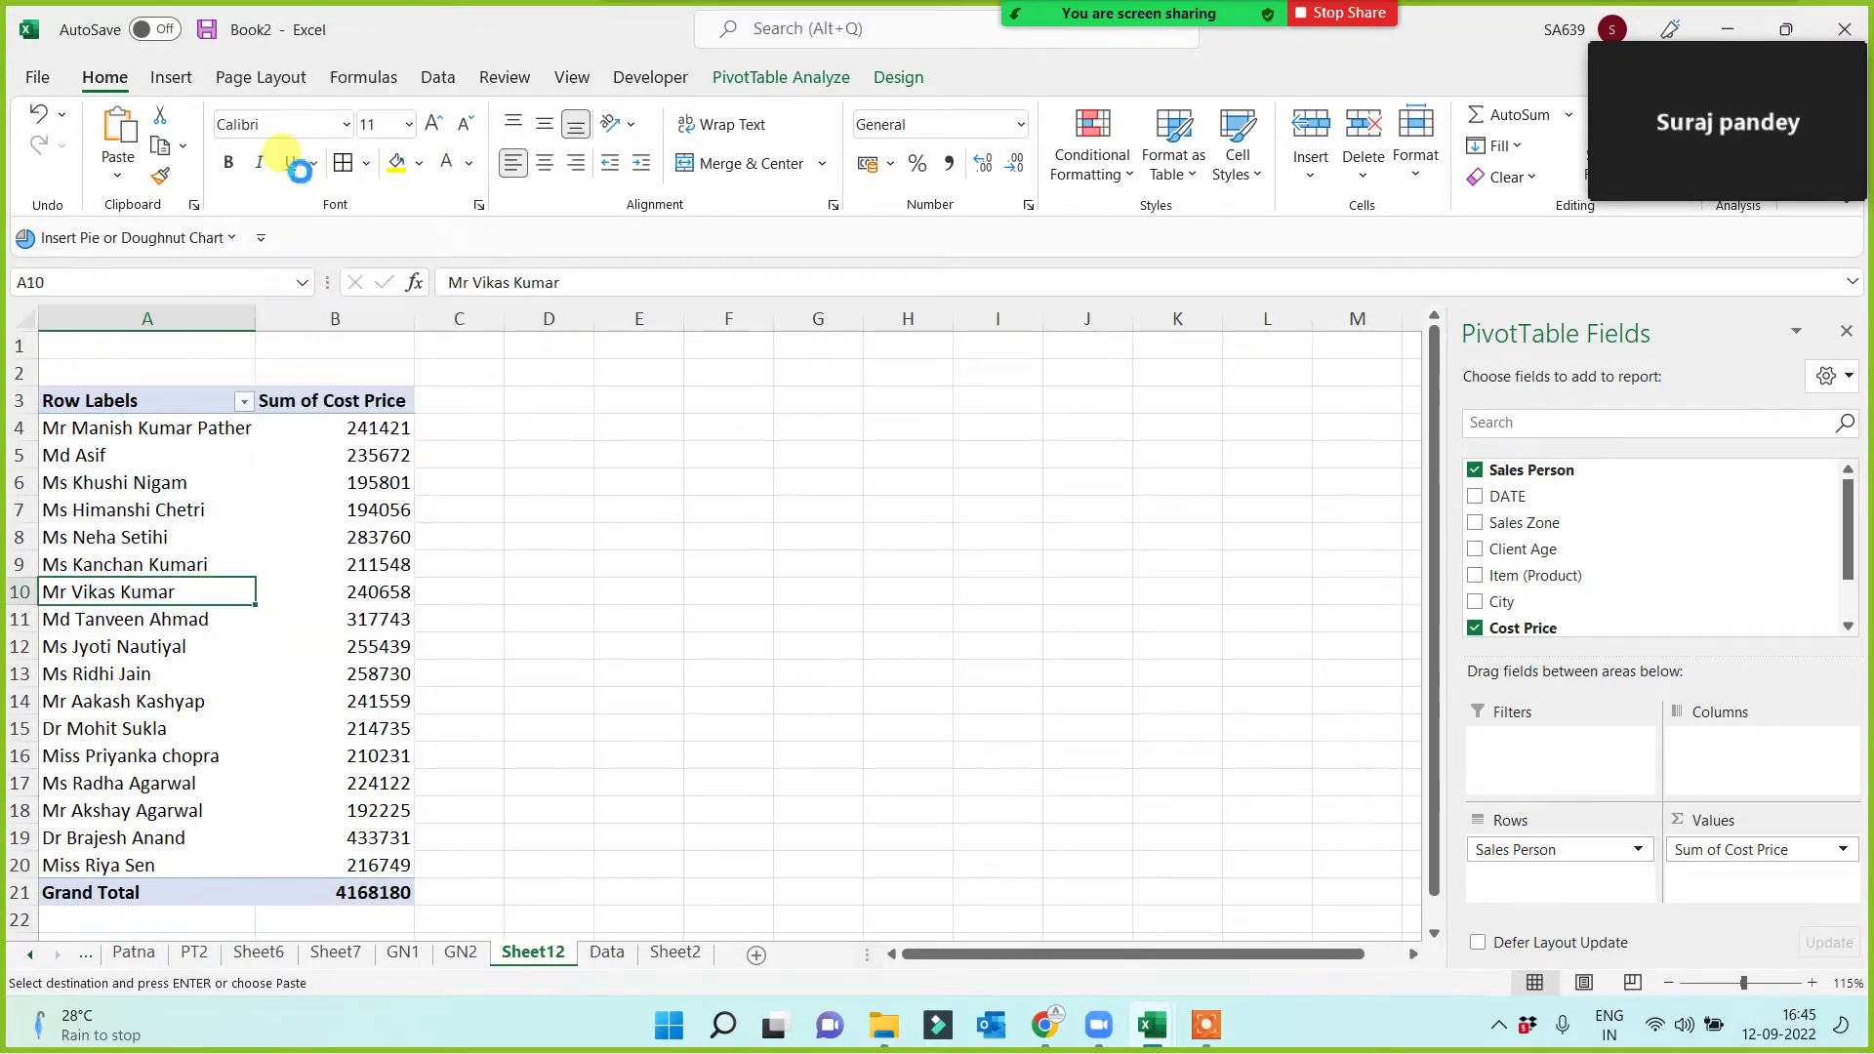
{"action": "left_click", "coordinate": [351, 892]}
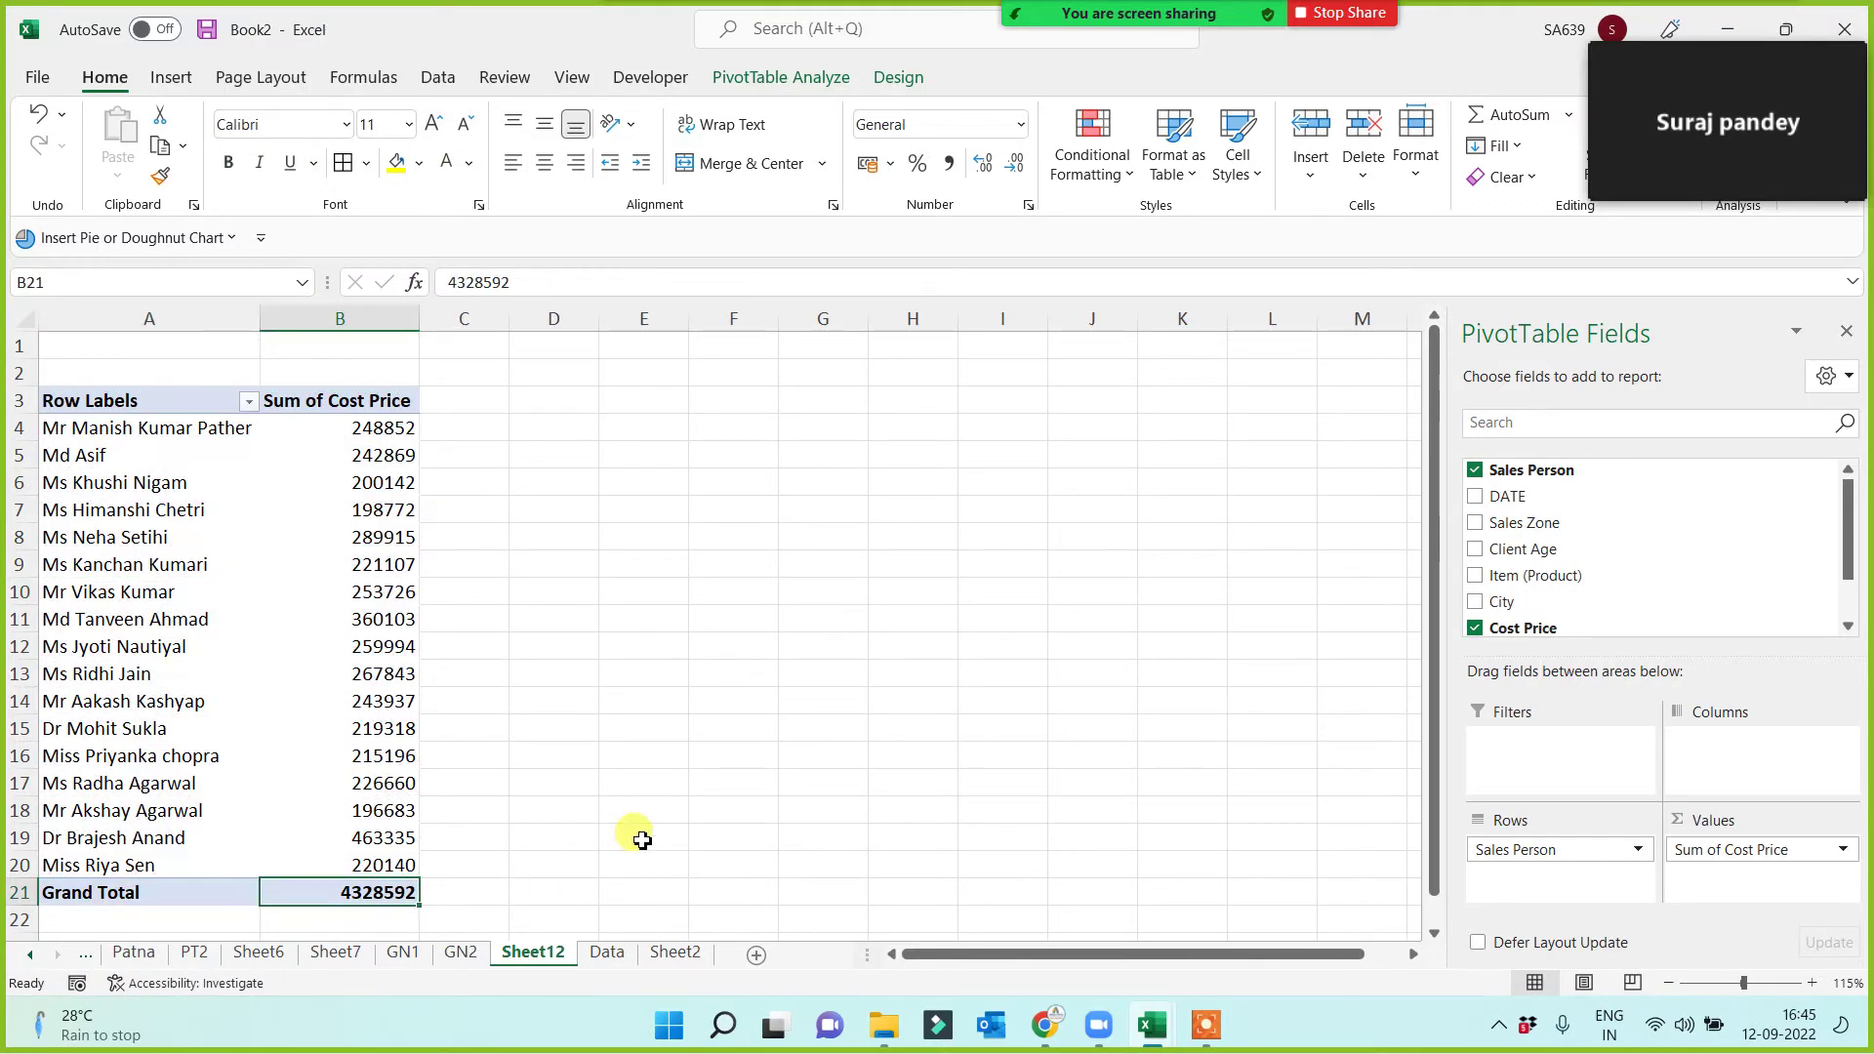
Rename Sheet12 as "PT - Table".
{"action": "double_click", "coordinate": [533, 952]}
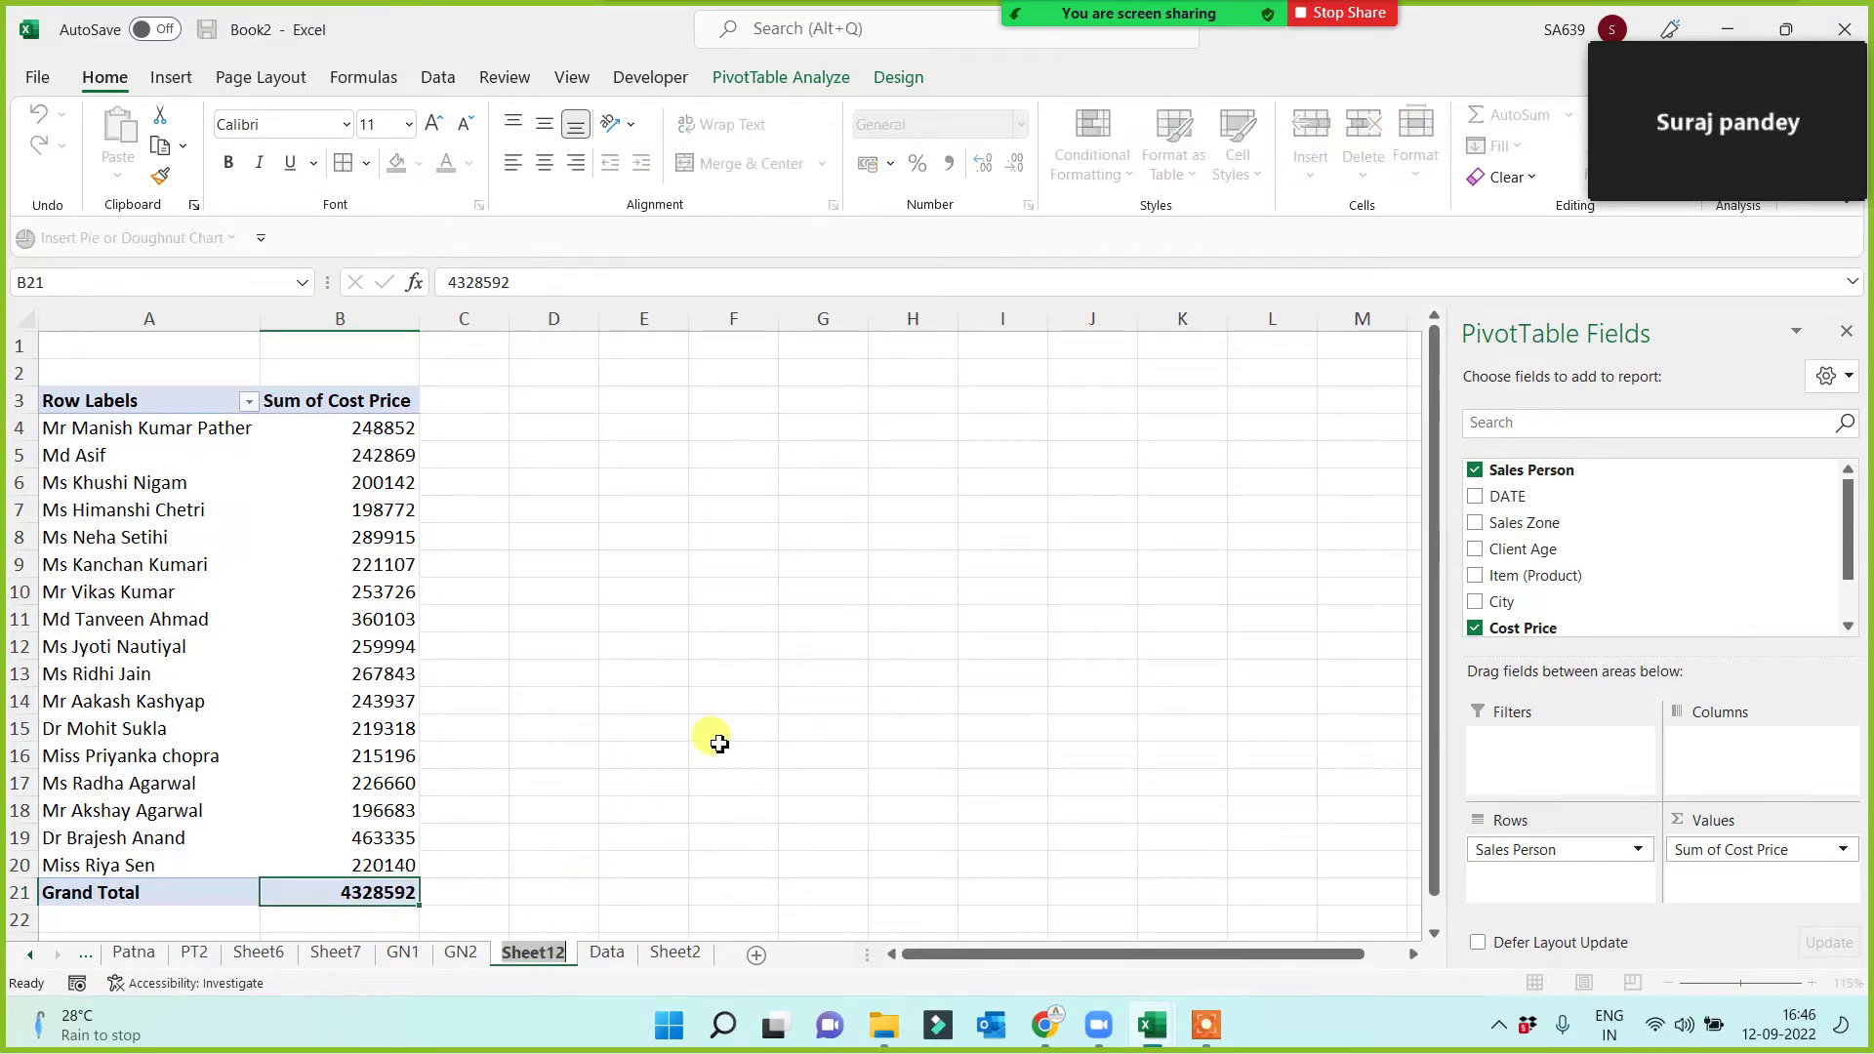
{"action": "type", "text": "P"}
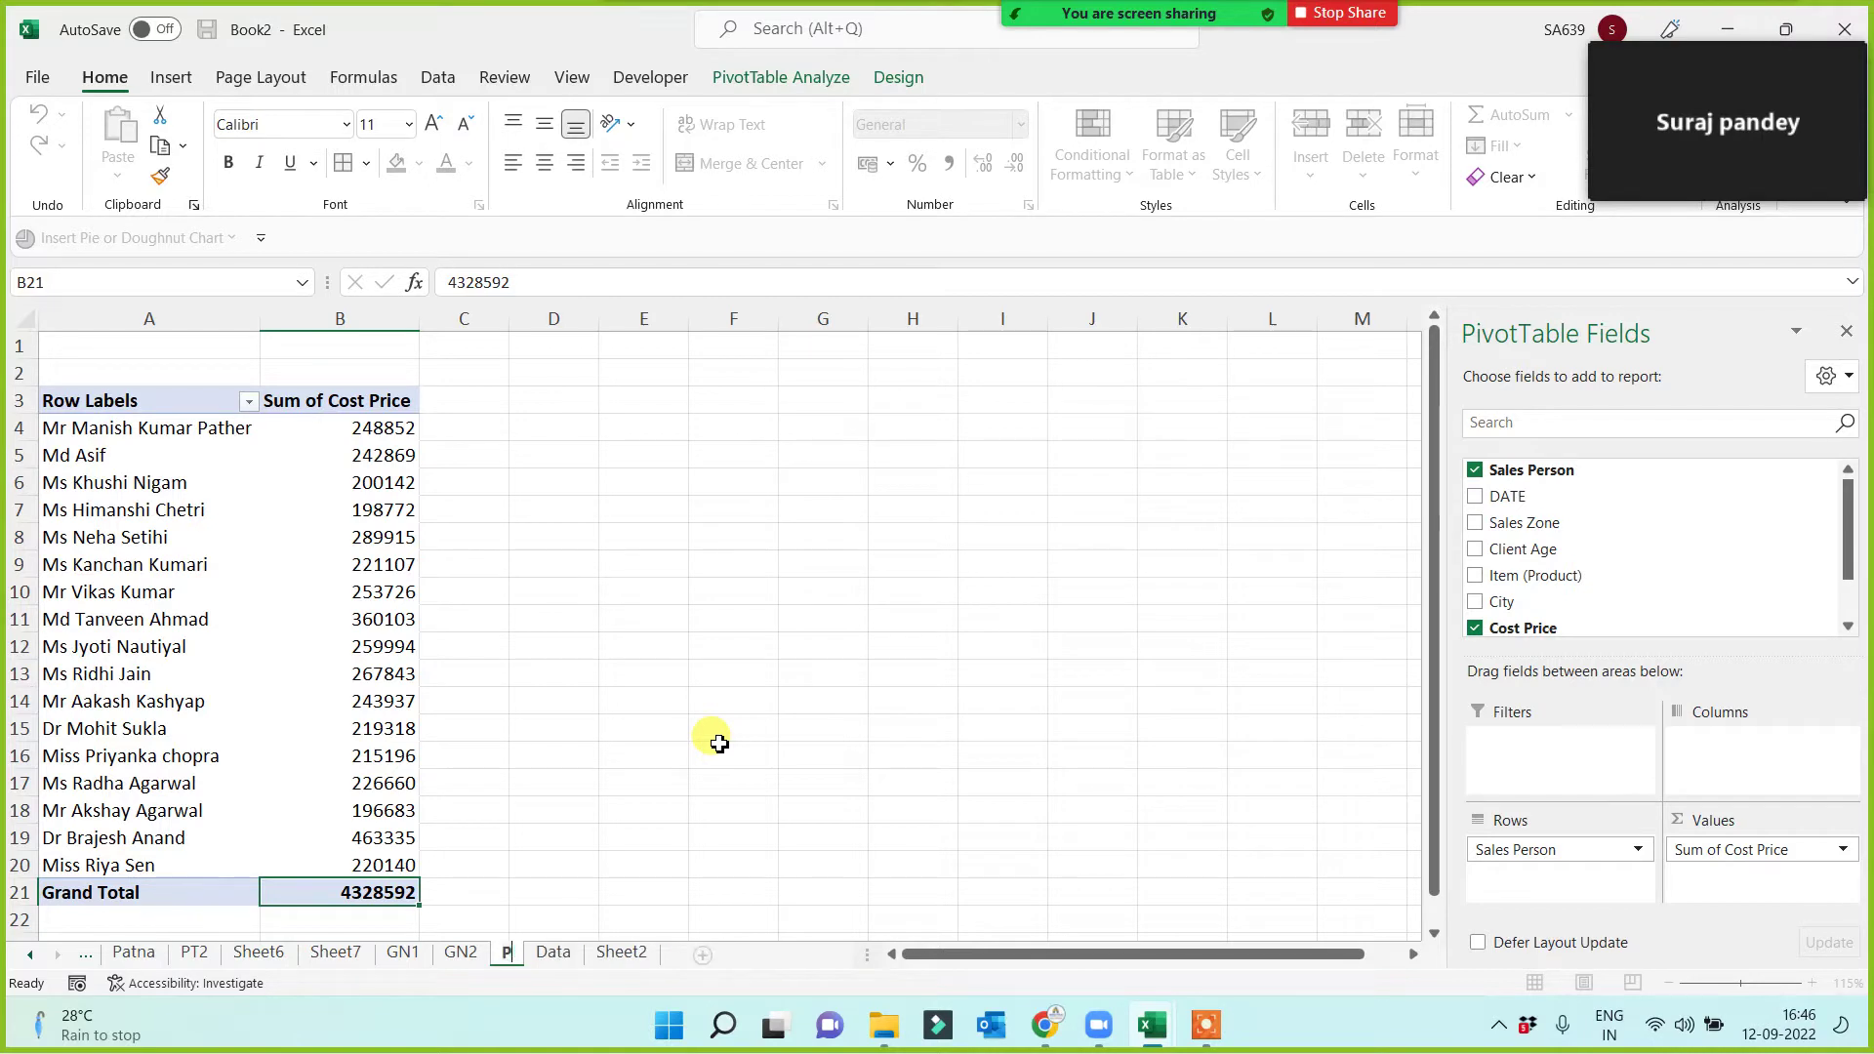
{"action": "type", "text": "T - Table"}
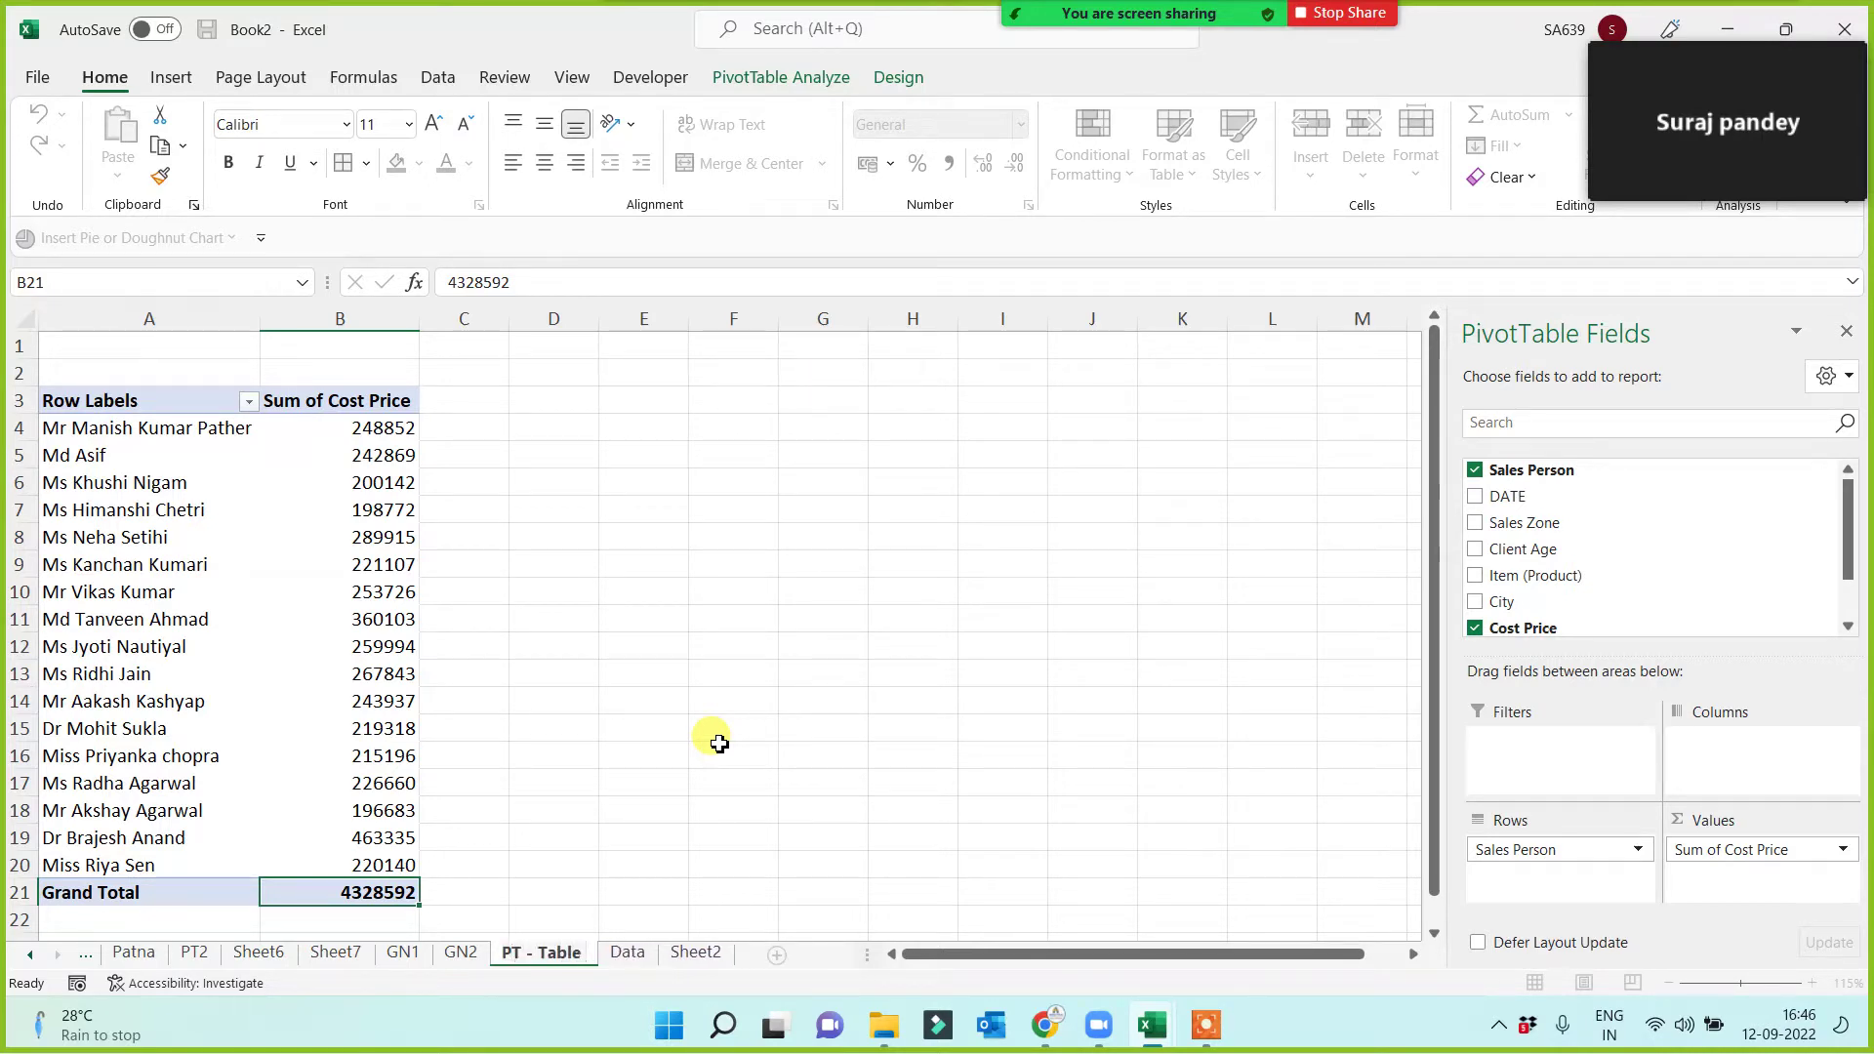
{"action": "left_click", "coordinate": [719, 744]}
Mark "dynamic range selecton" as covered in the Data sheet's topic list by copying the formatting of "use of filter" onto it.
{"action": "left_click", "coordinate": [628, 953]}
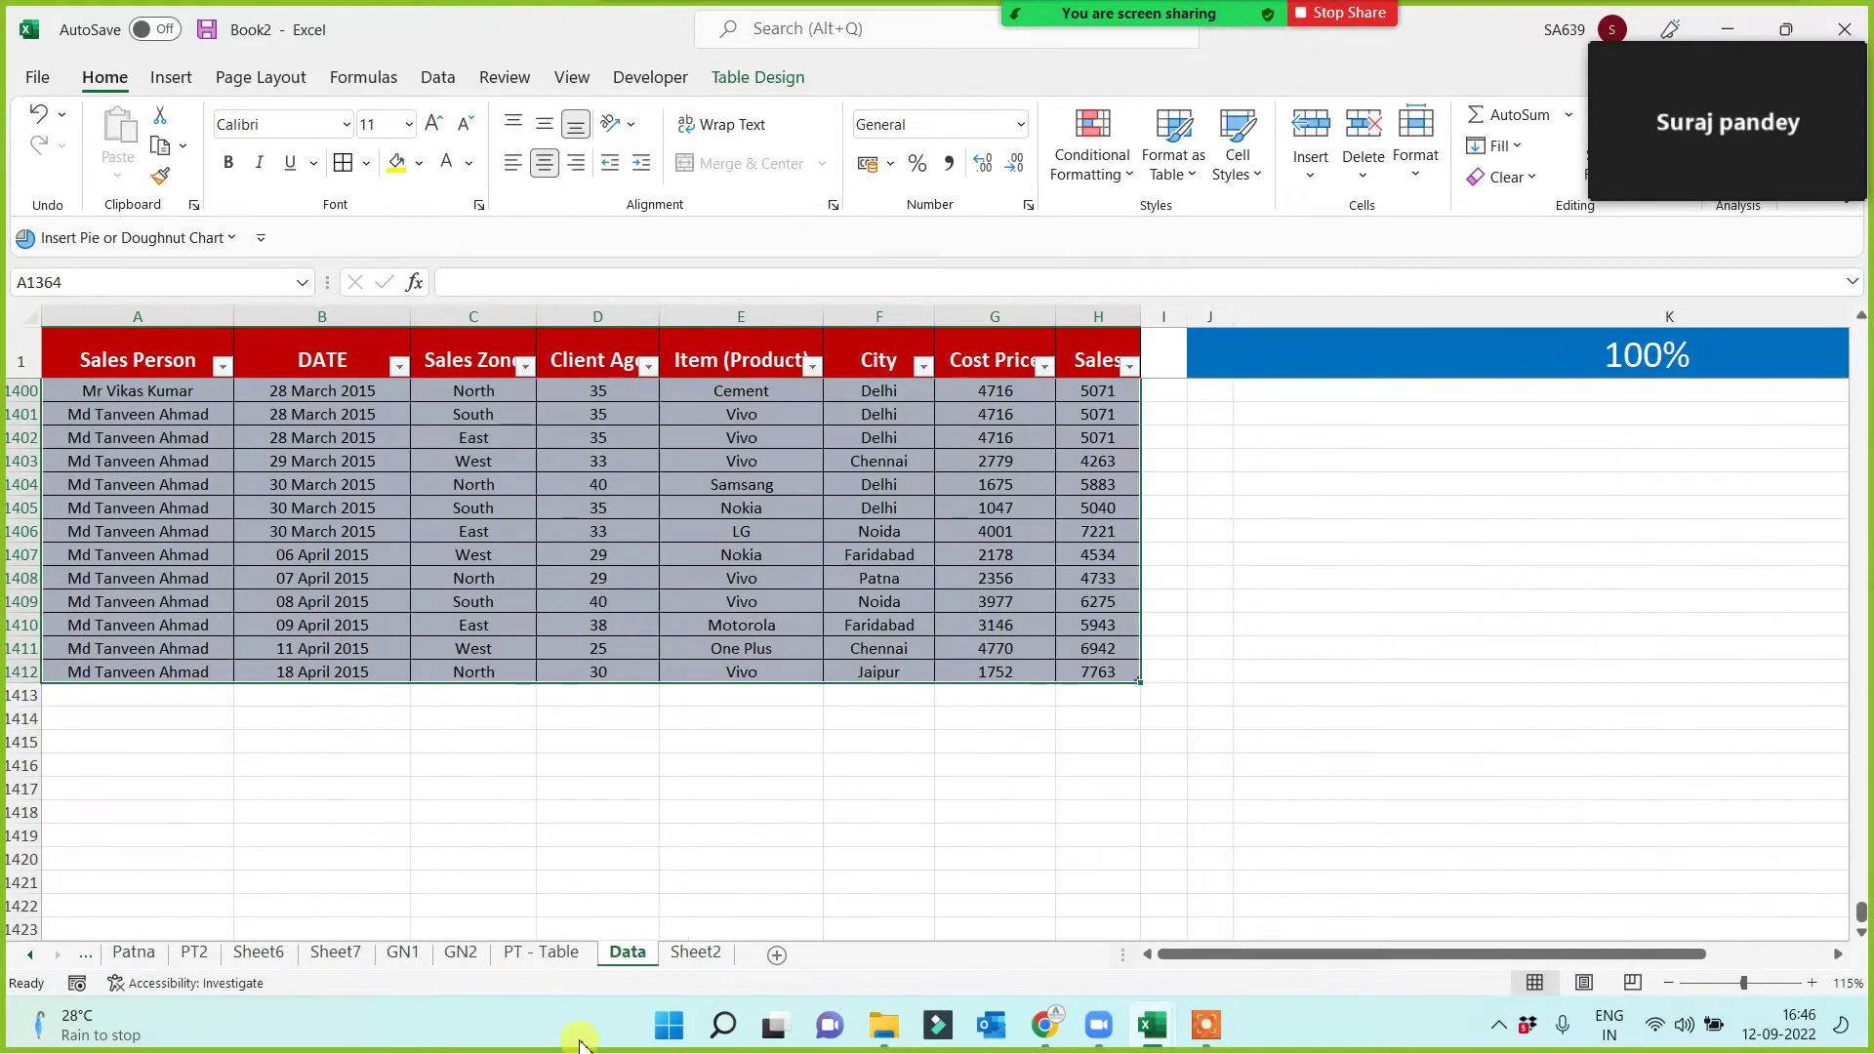
{"action": "left_click", "coordinate": [716, 625]}
{"action": "key", "text": "ctrl+Up"}
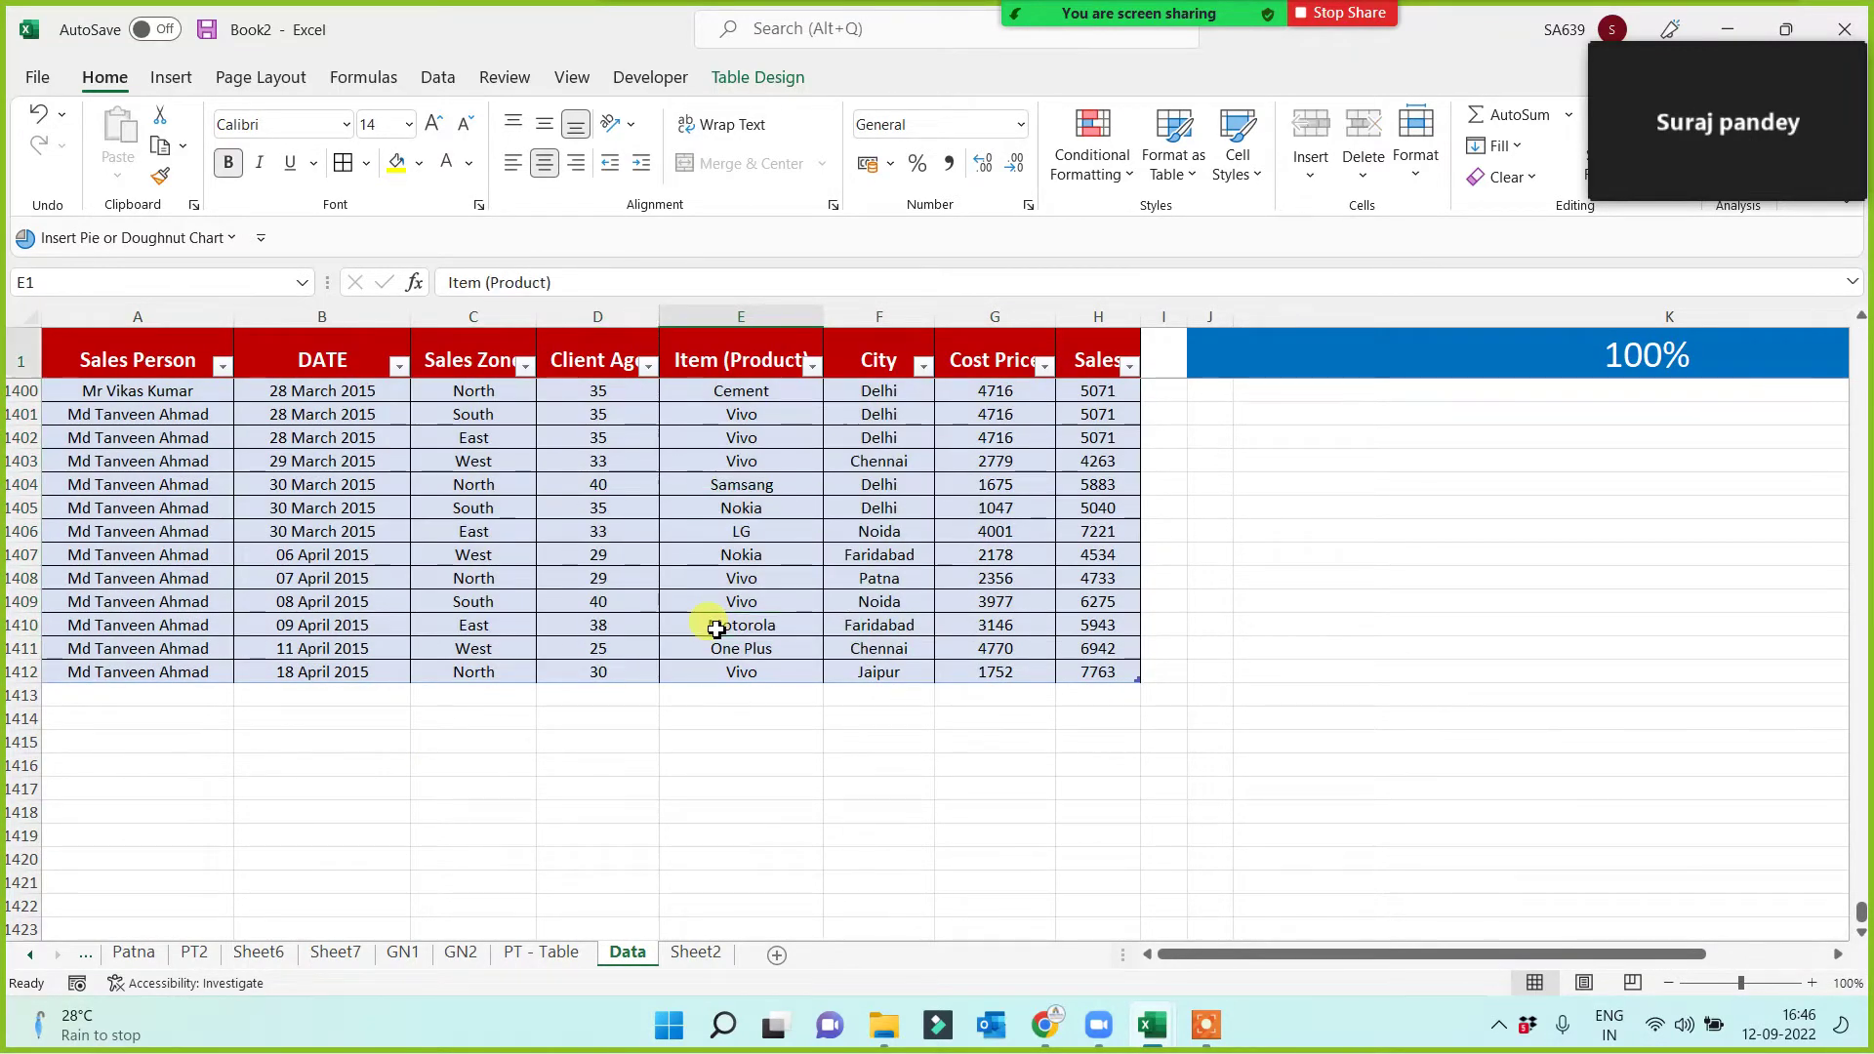
{"action": "key", "text": "Down"}
{"action": "key", "text": "Down"}
{"action": "key", "text": "Down"}
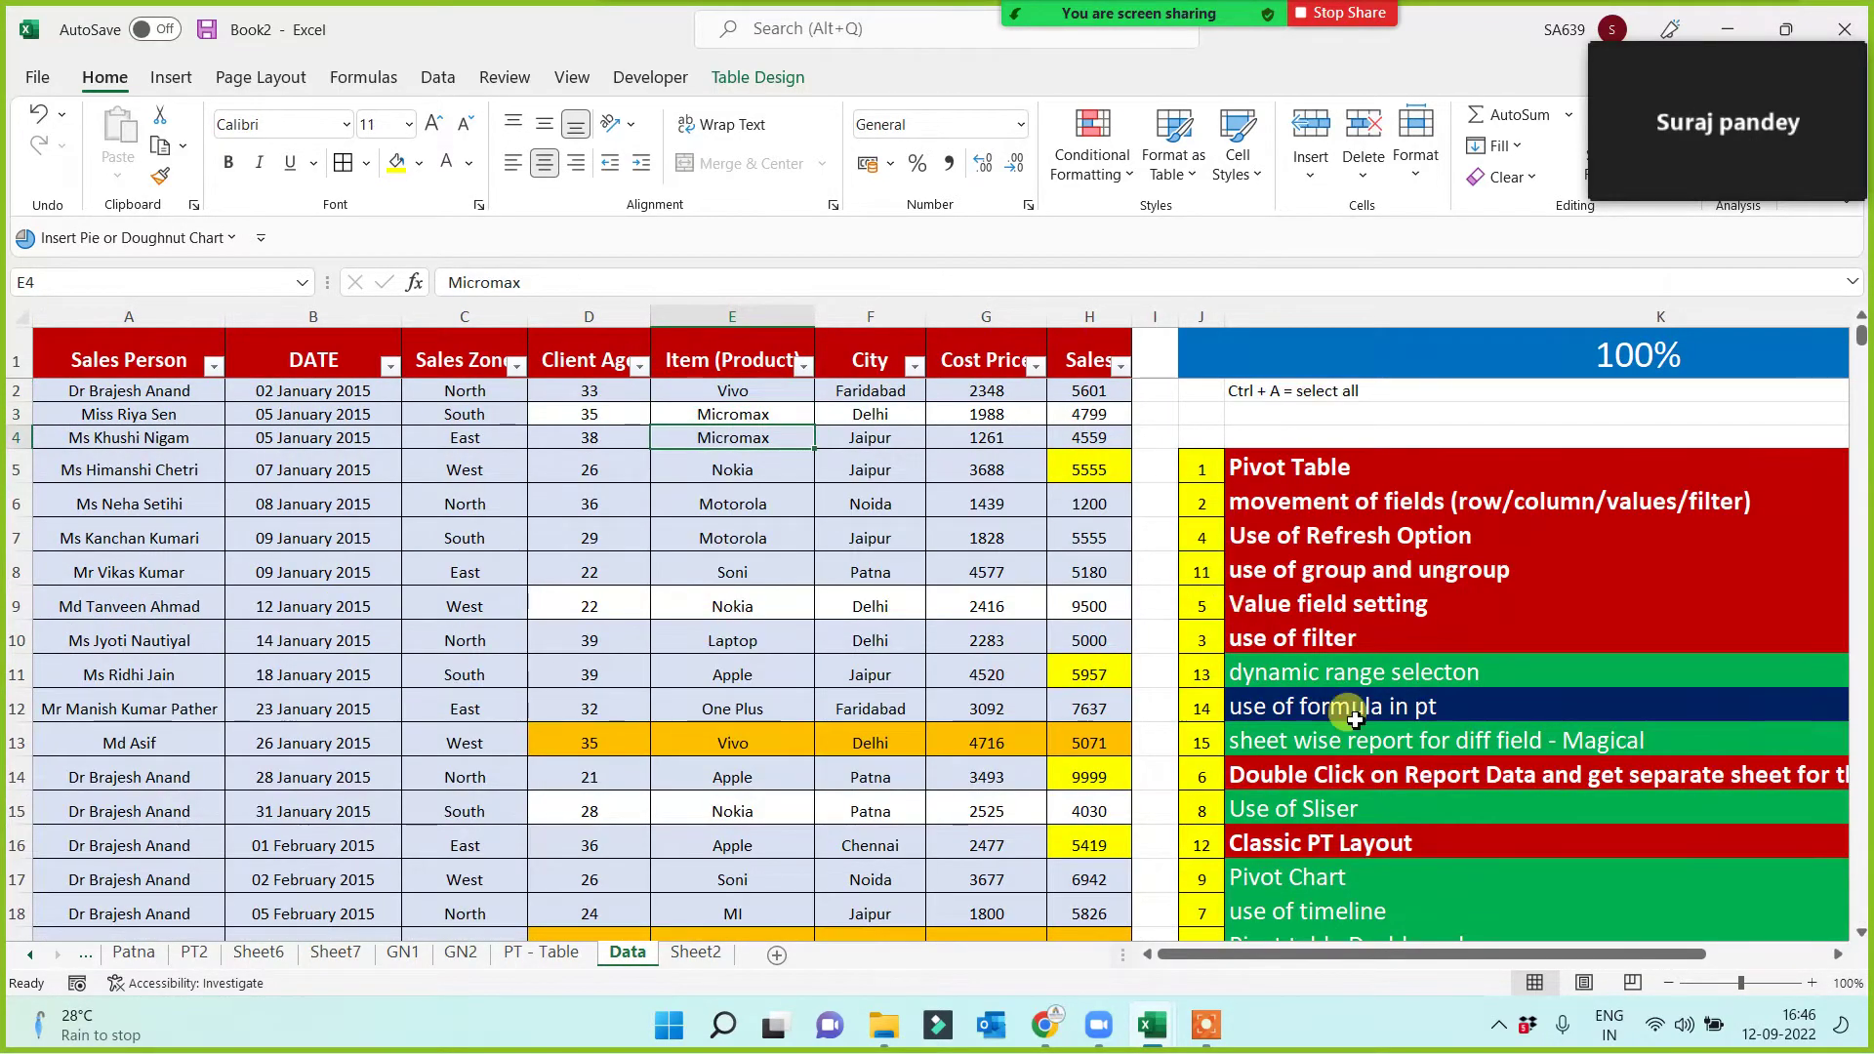
{"action": "left_click", "coordinate": [1324, 636]}
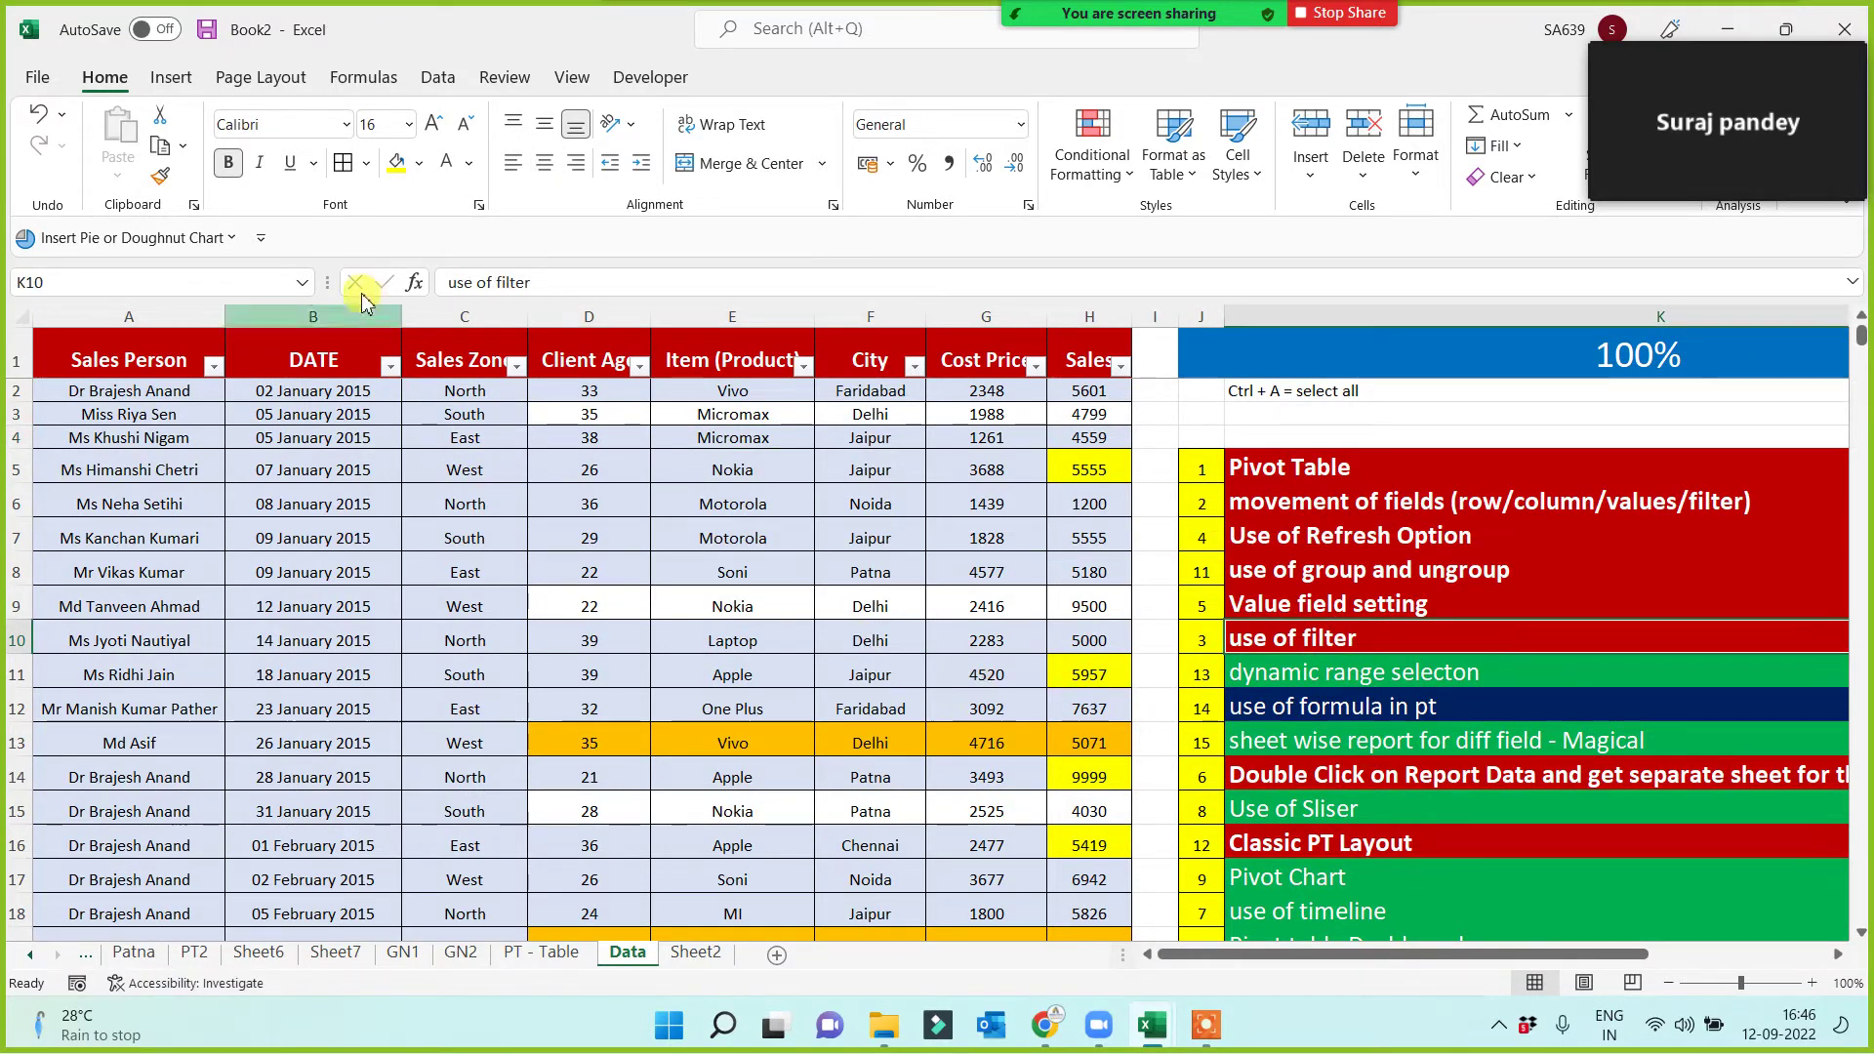
{"action": "left_click", "coordinate": [160, 176]}
{"action": "left_click", "coordinate": [1338, 674]}
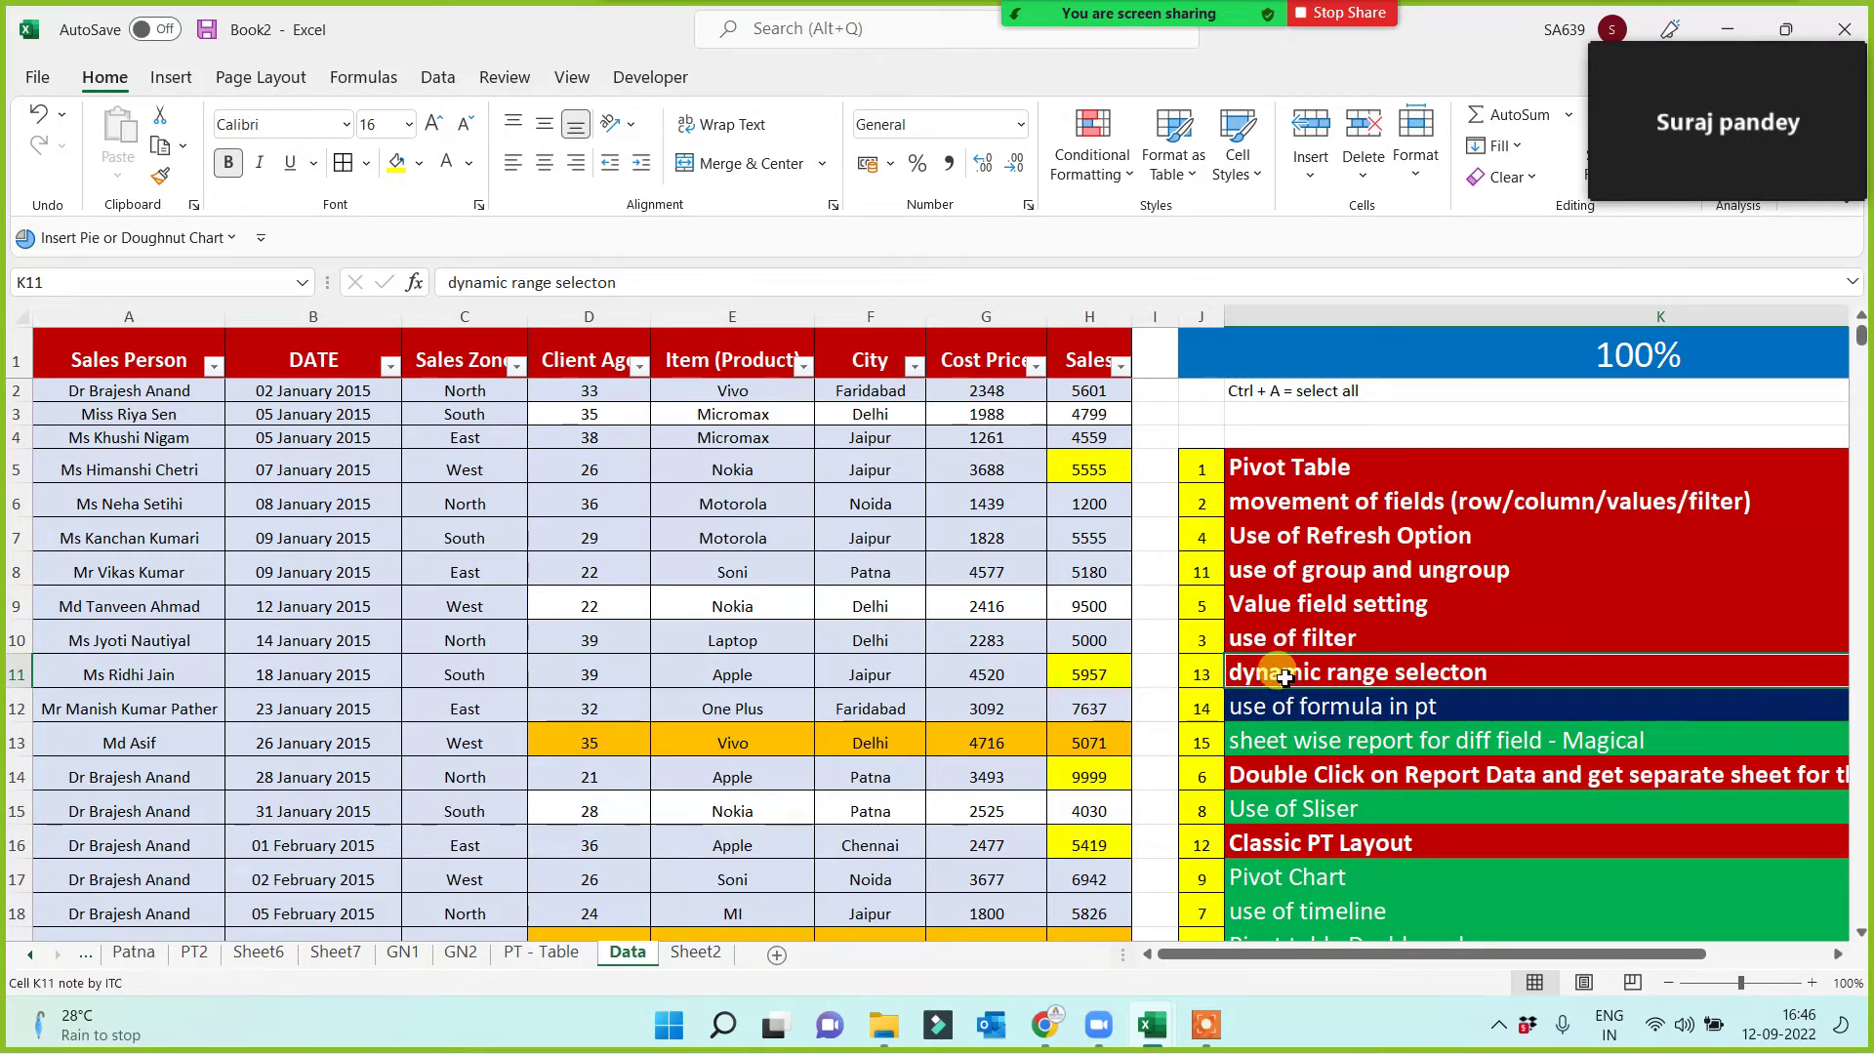
Read the note attached to the "dynamic range selecton" topic and return to the sales table.
{"action": "left_click", "coordinate": [1840, 956]}
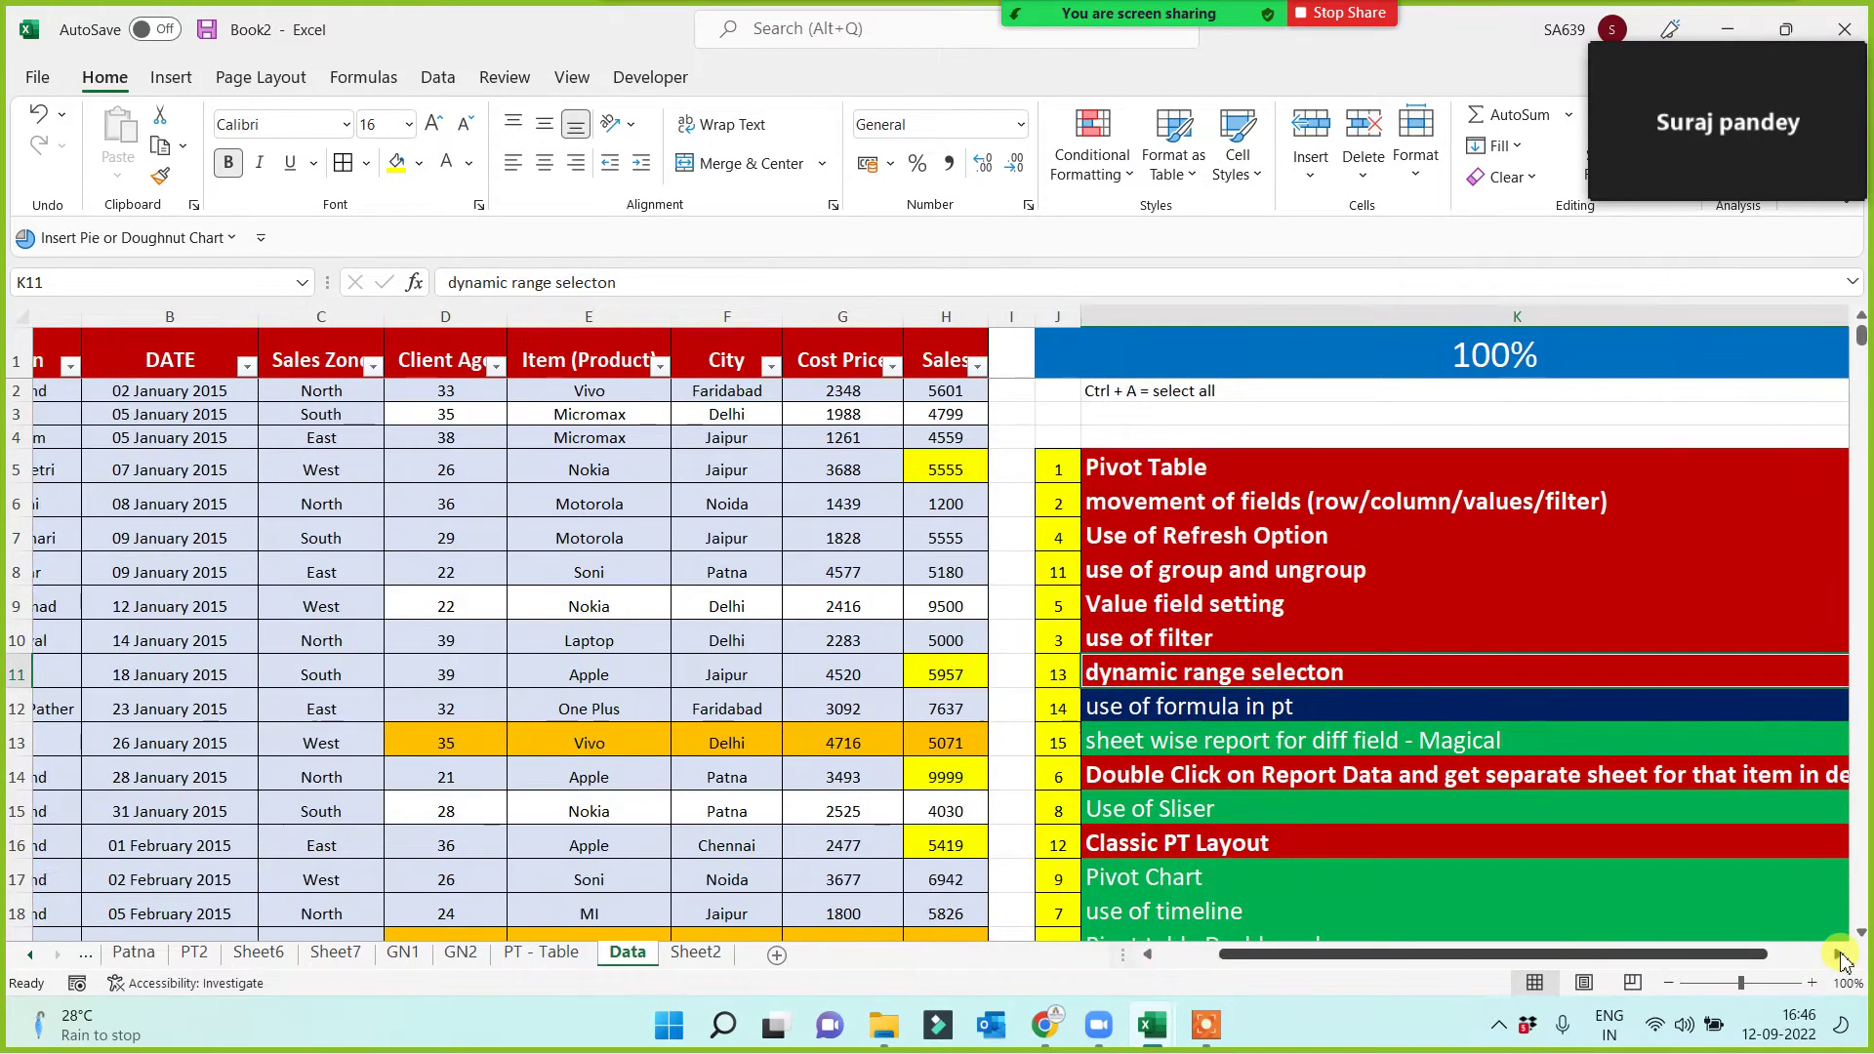
{"action": "left_click", "coordinate": [1839, 955]}
{"action": "left_click", "coordinate": [1839, 955]}
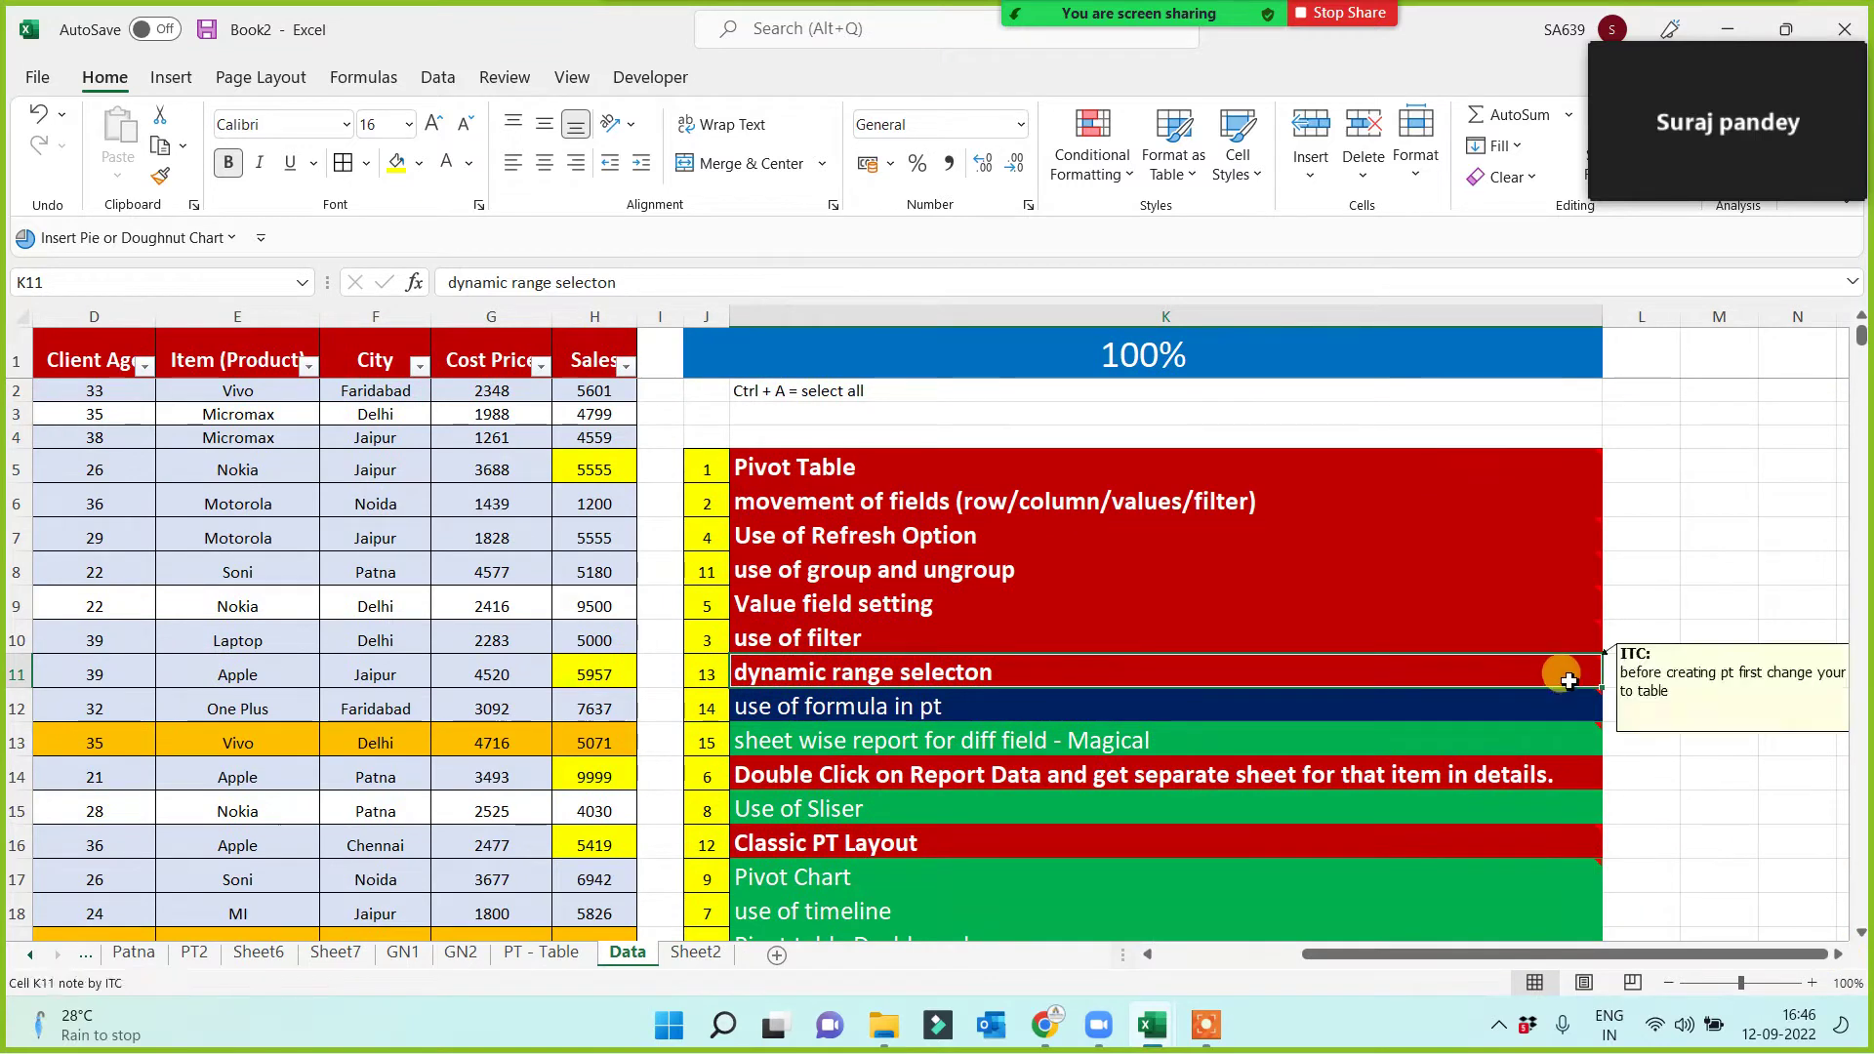
{"action": "left_click", "coordinate": [1840, 956]}
{"action": "left_click", "coordinate": [1839, 956]}
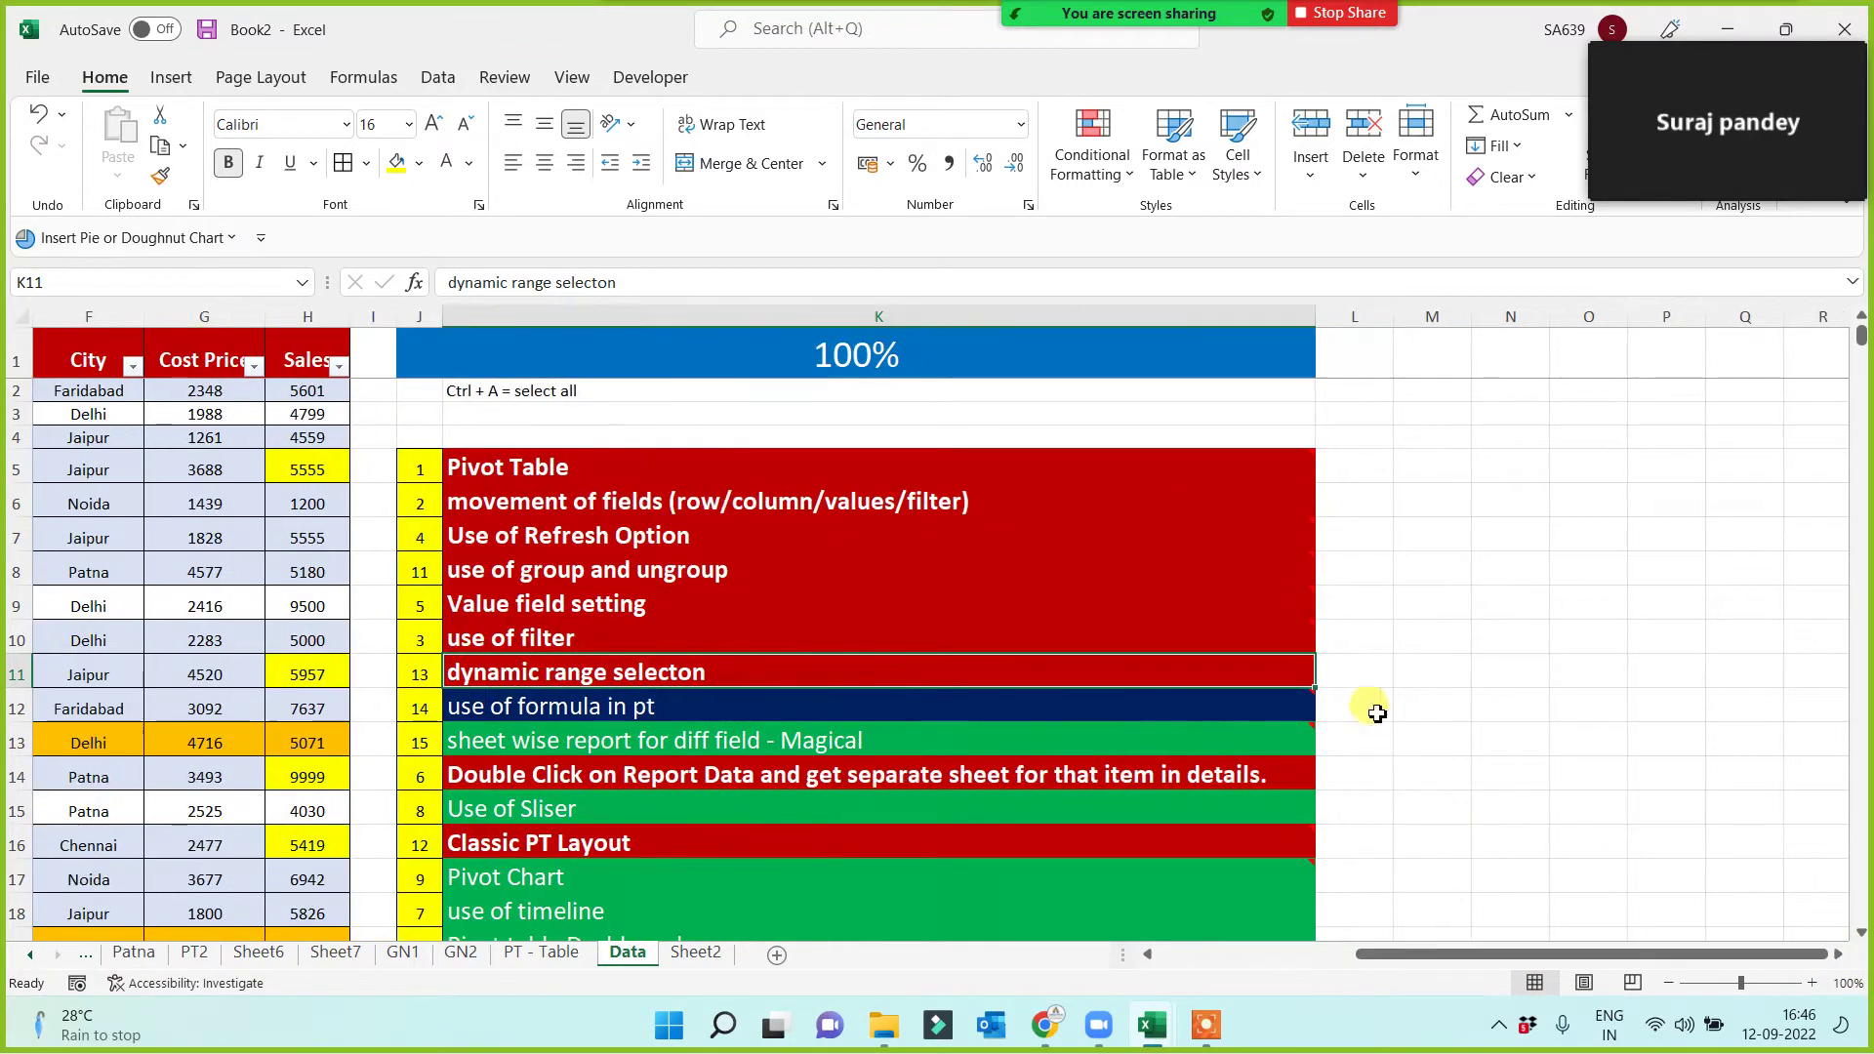
{"action": "mouse_move", "coordinate": [1287, 668]}
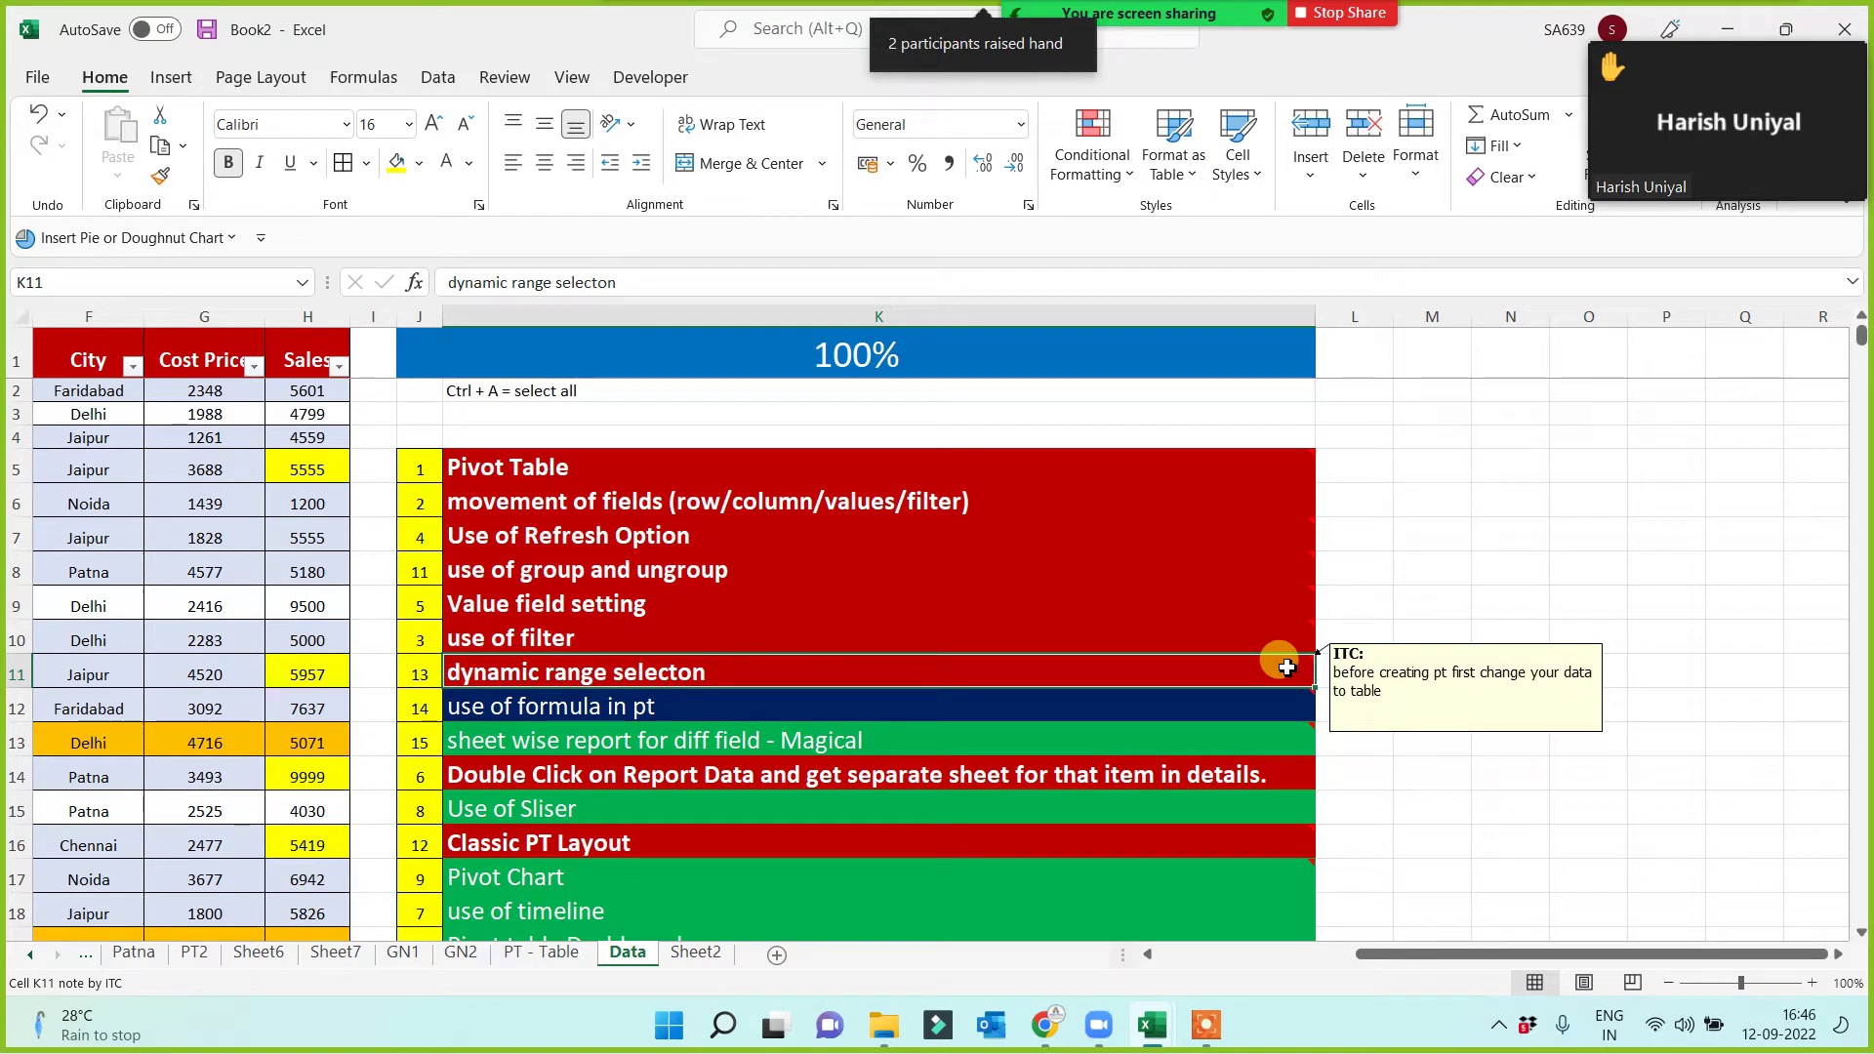
{"action": "mouse_move", "coordinate": [1690, 82]}
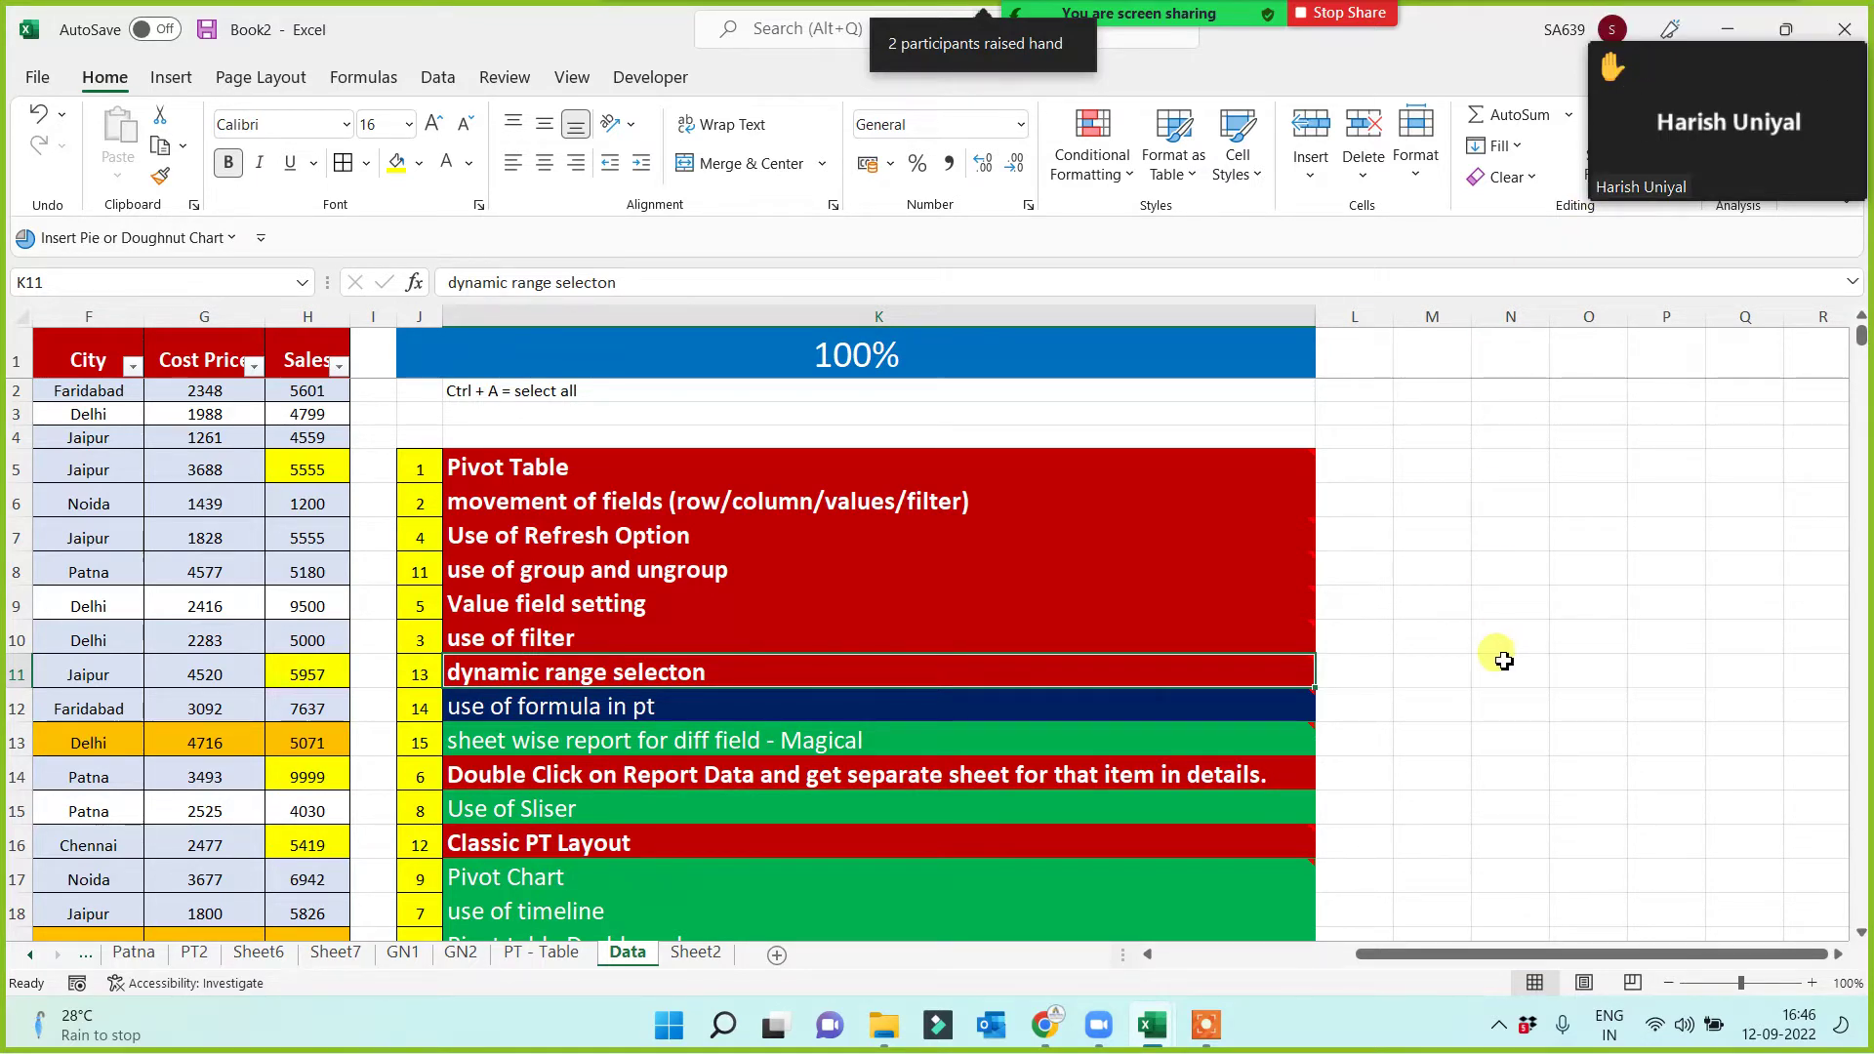
{"action": "left_click_drag", "start_coordinate": [1413, 969], "coordinate": [1222, 971]}
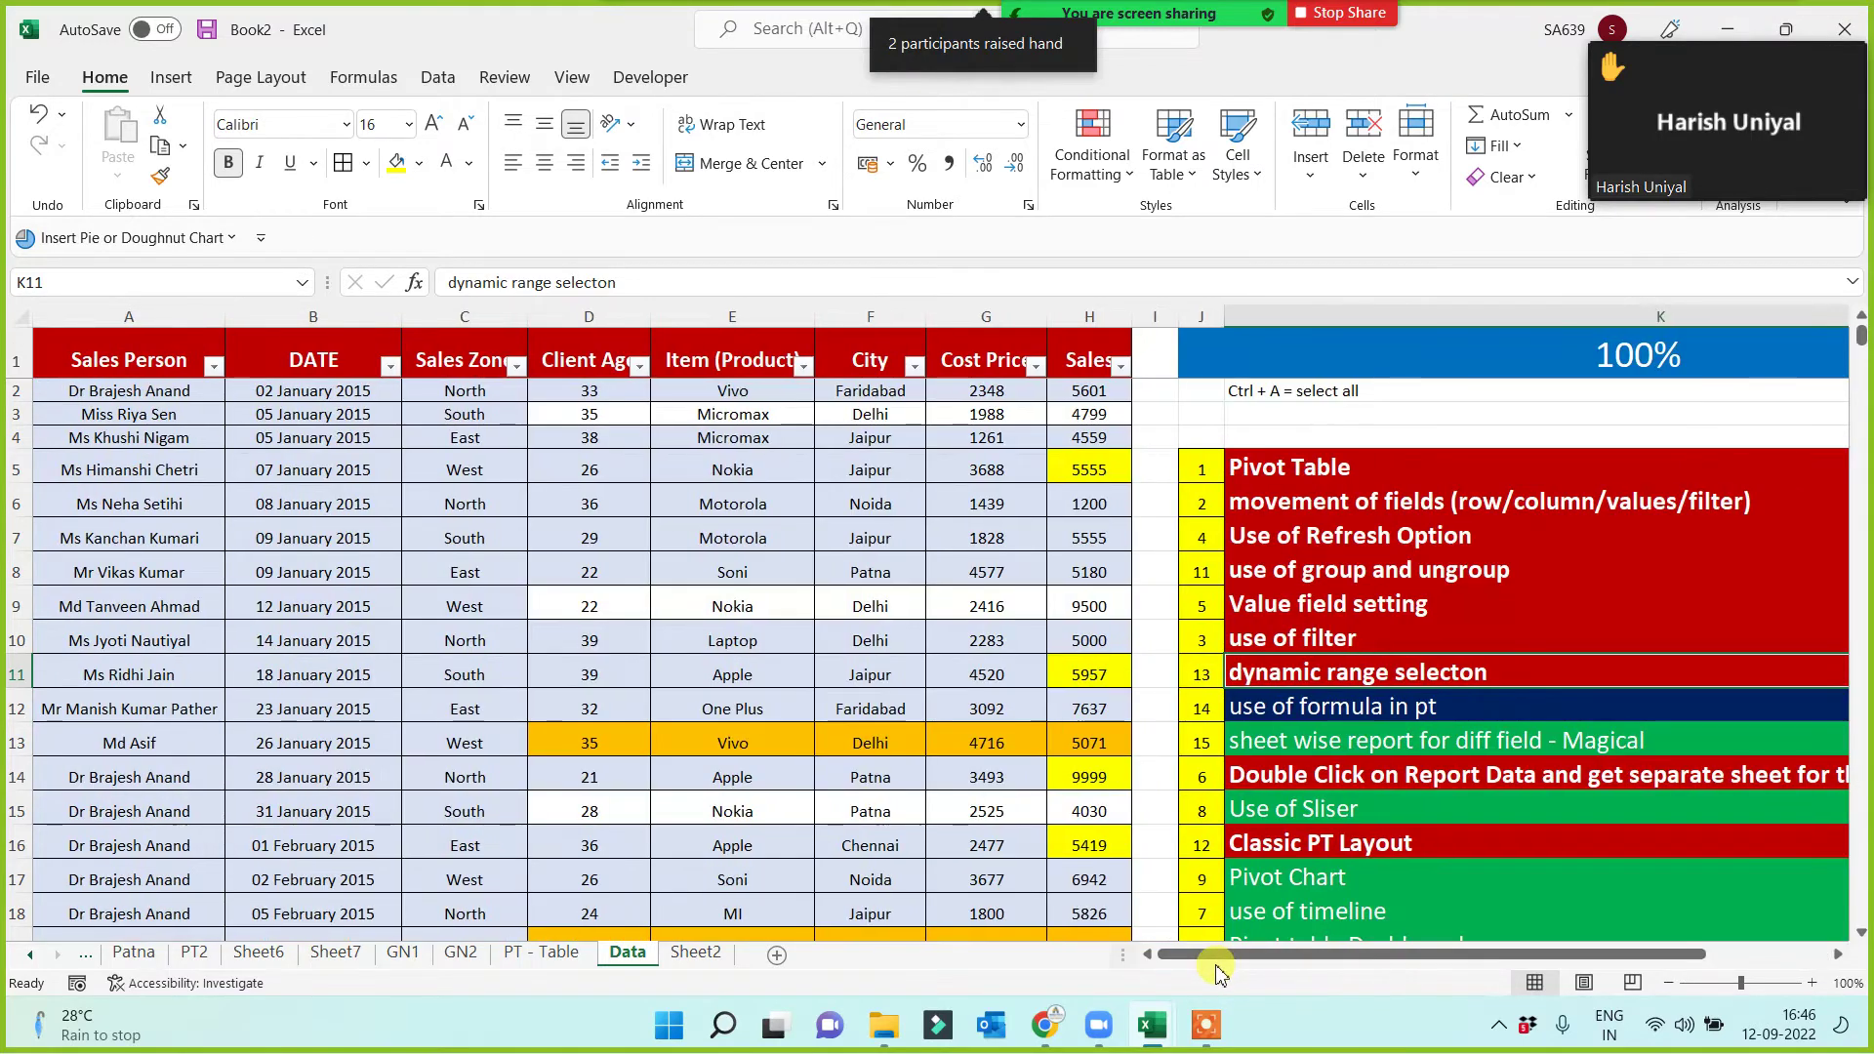
{"action": "left_click", "coordinate": [1156, 636]}
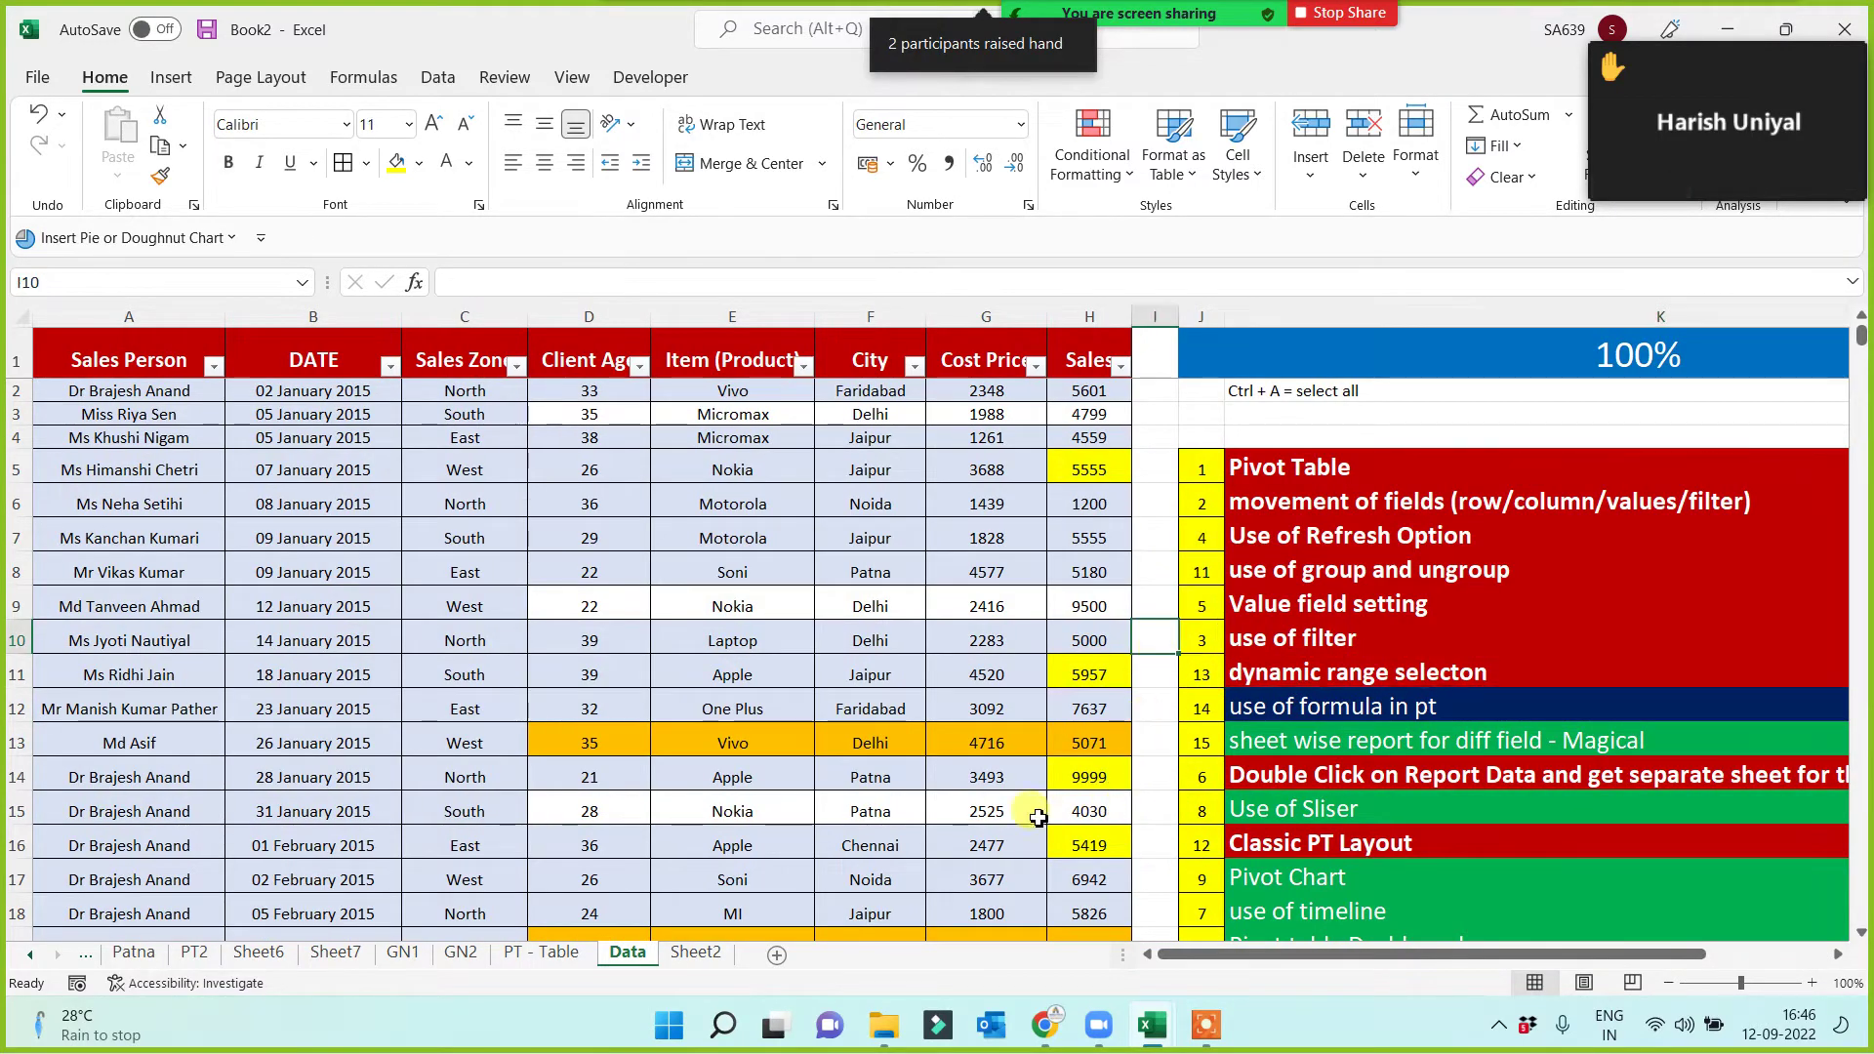
Extract the records behind the 18-27 Count of Client Age on the GN2 sheet into a separate sheet.
{"action": "left_click", "coordinate": [460, 954]}
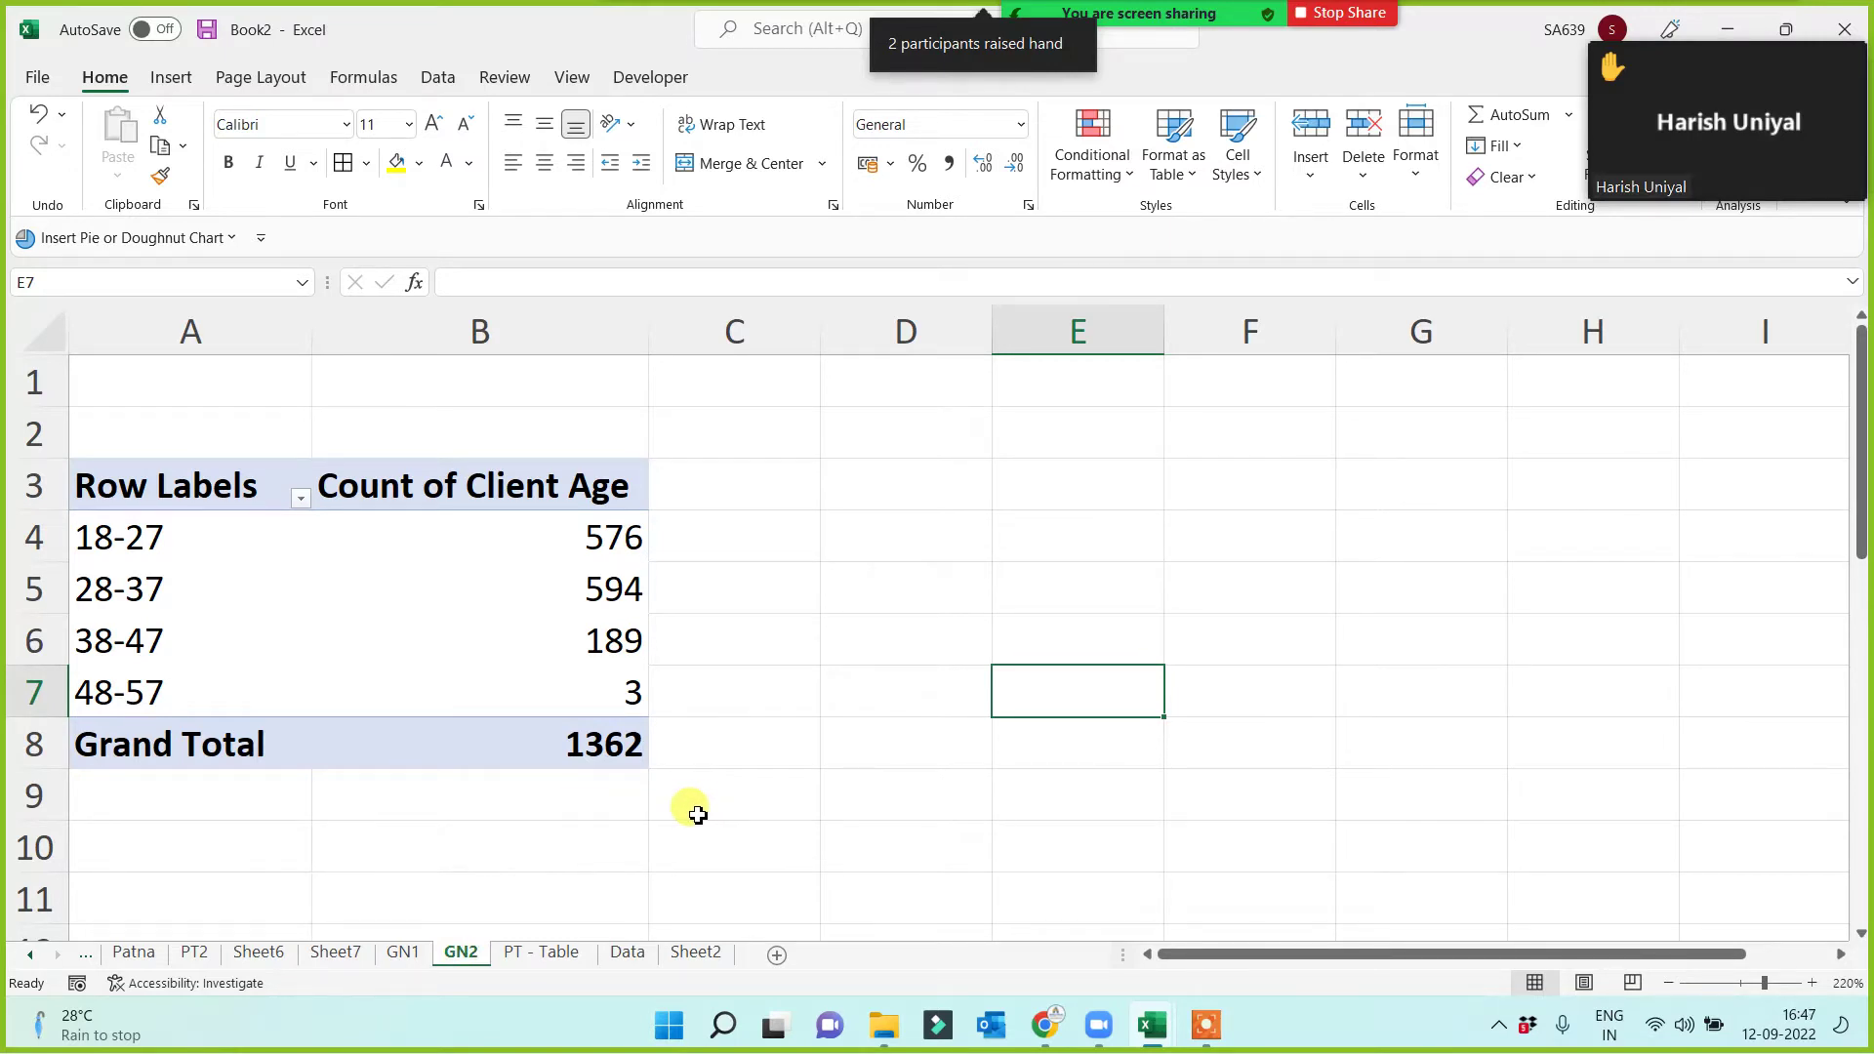
{"action": "left_click", "coordinate": [135, 539]}
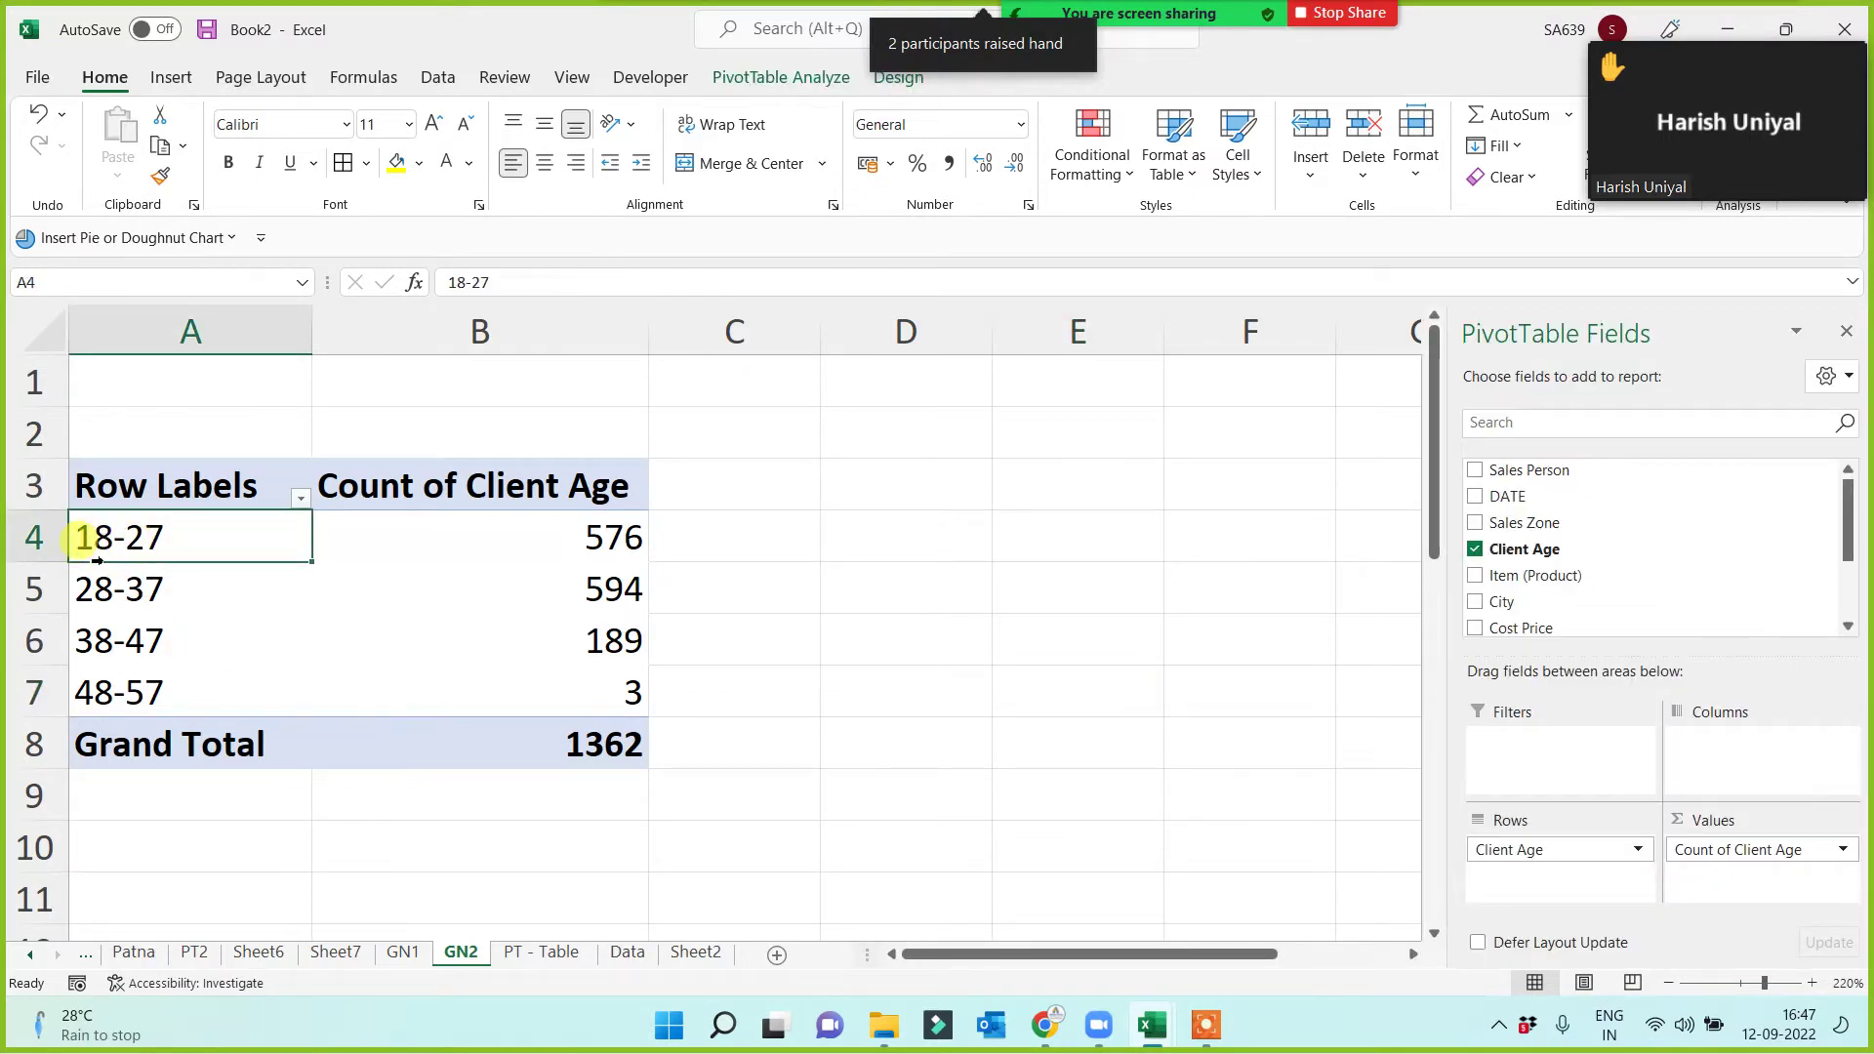
{"action": "double_click", "coordinate": [543, 544]}
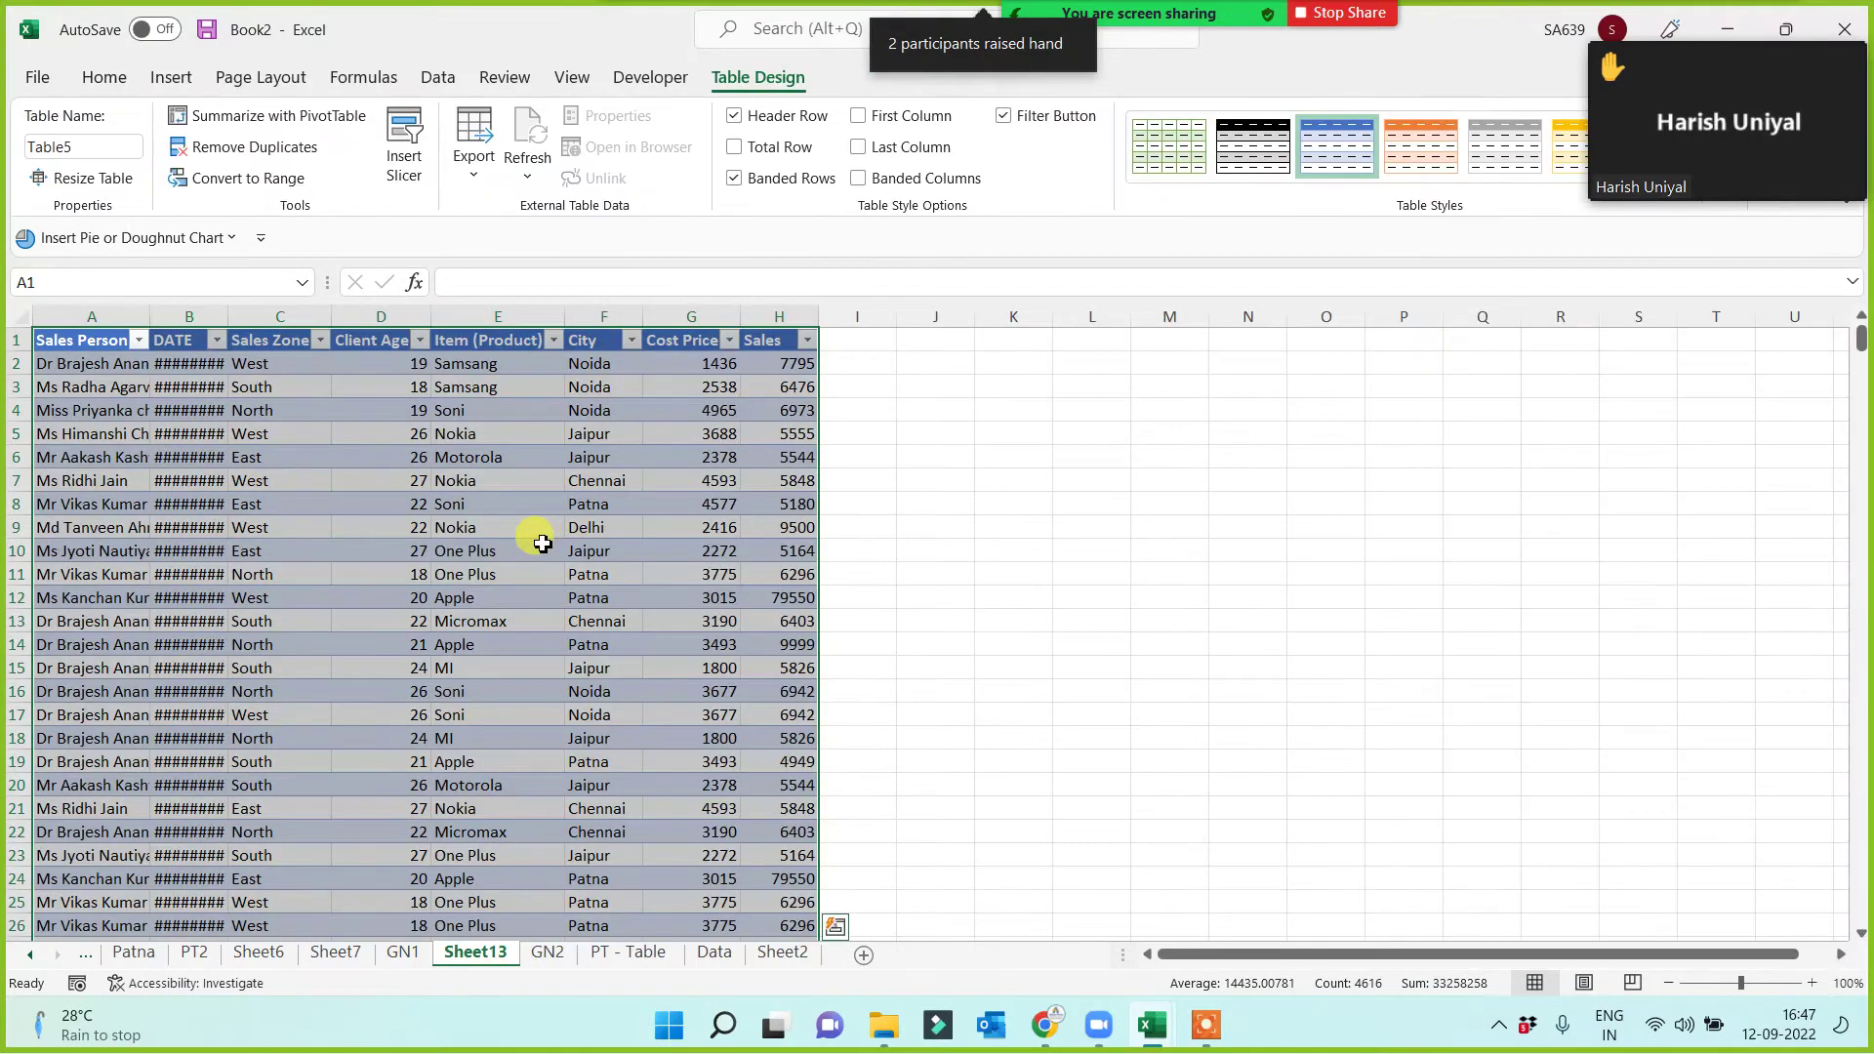
Examine the Client Age column of the extracted records from the first row to the last.
{"action": "left_click", "coordinate": [381, 316]}
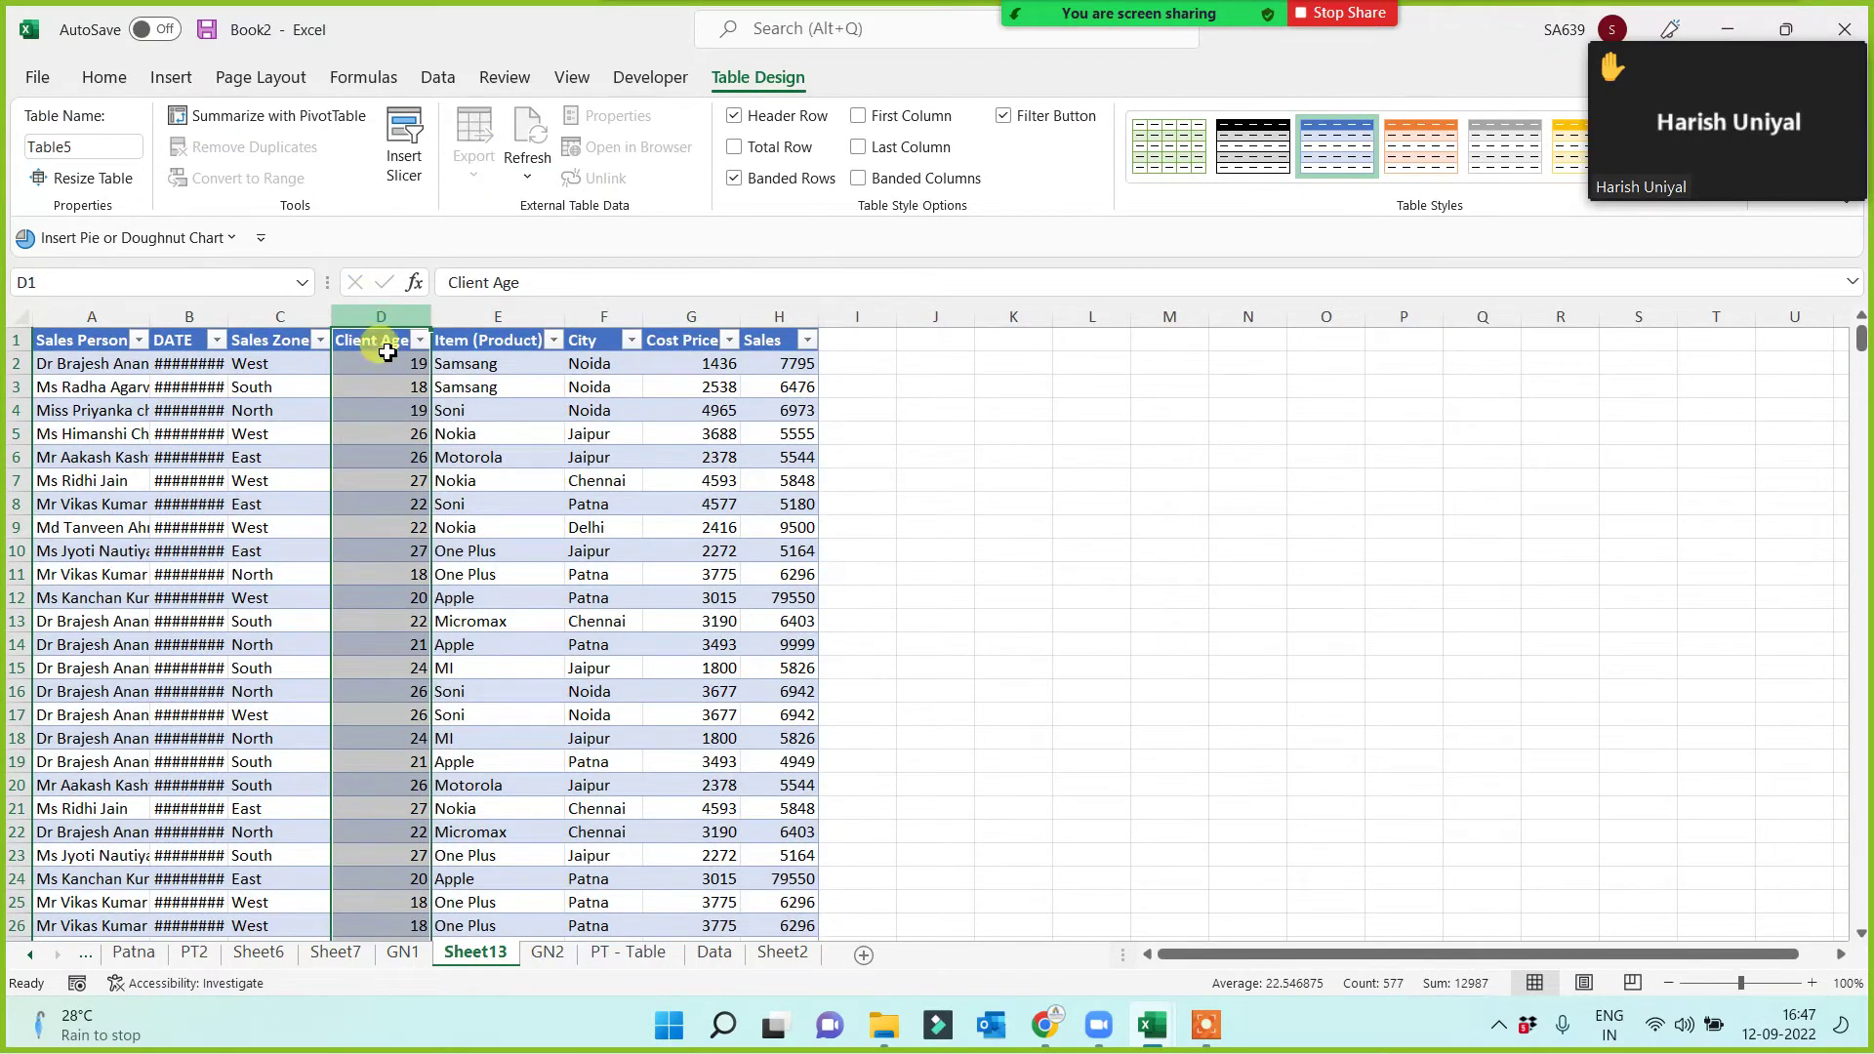
{"action": "left_click_drag", "start_coordinate": [391, 382], "coordinate": [365, 925]}
{"action": "left_click", "coordinate": [359, 811]}
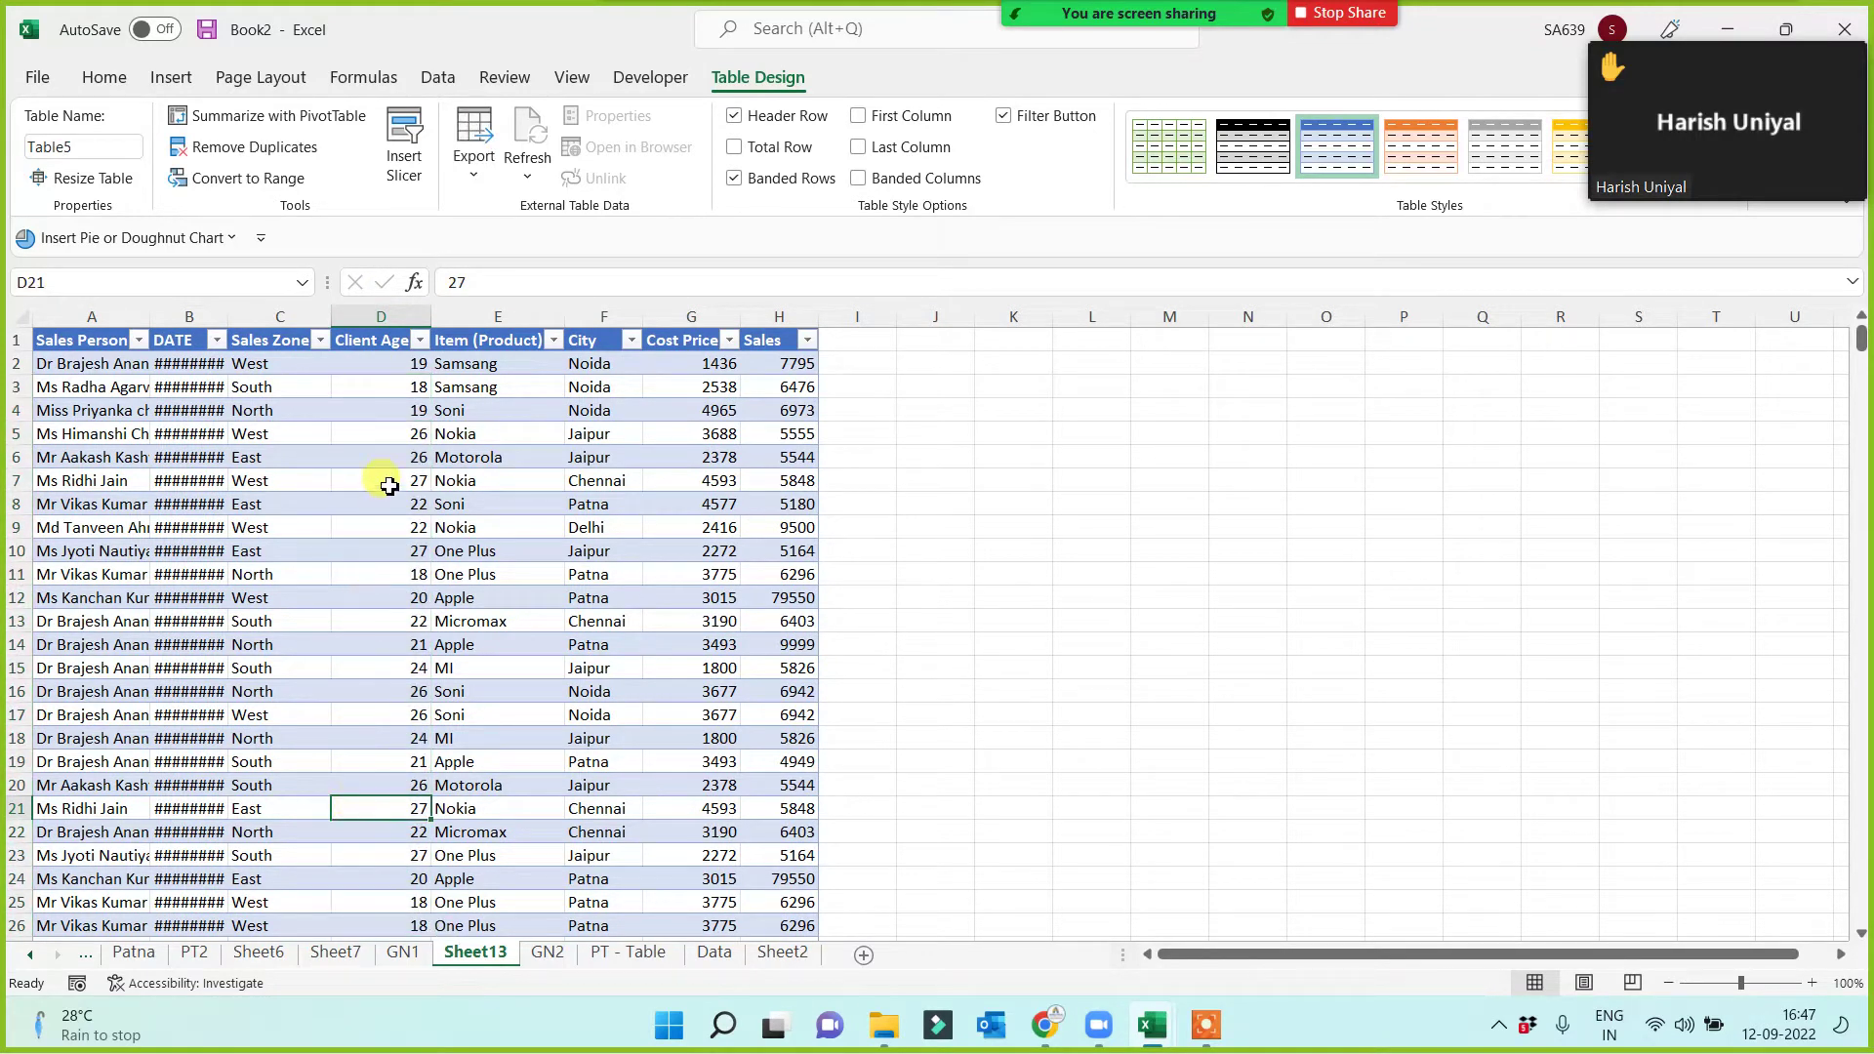
{"action": "left_click", "coordinate": [381, 434]}
{"action": "left_click", "coordinate": [379, 386]}
{"action": "left_click", "coordinate": [379, 502]}
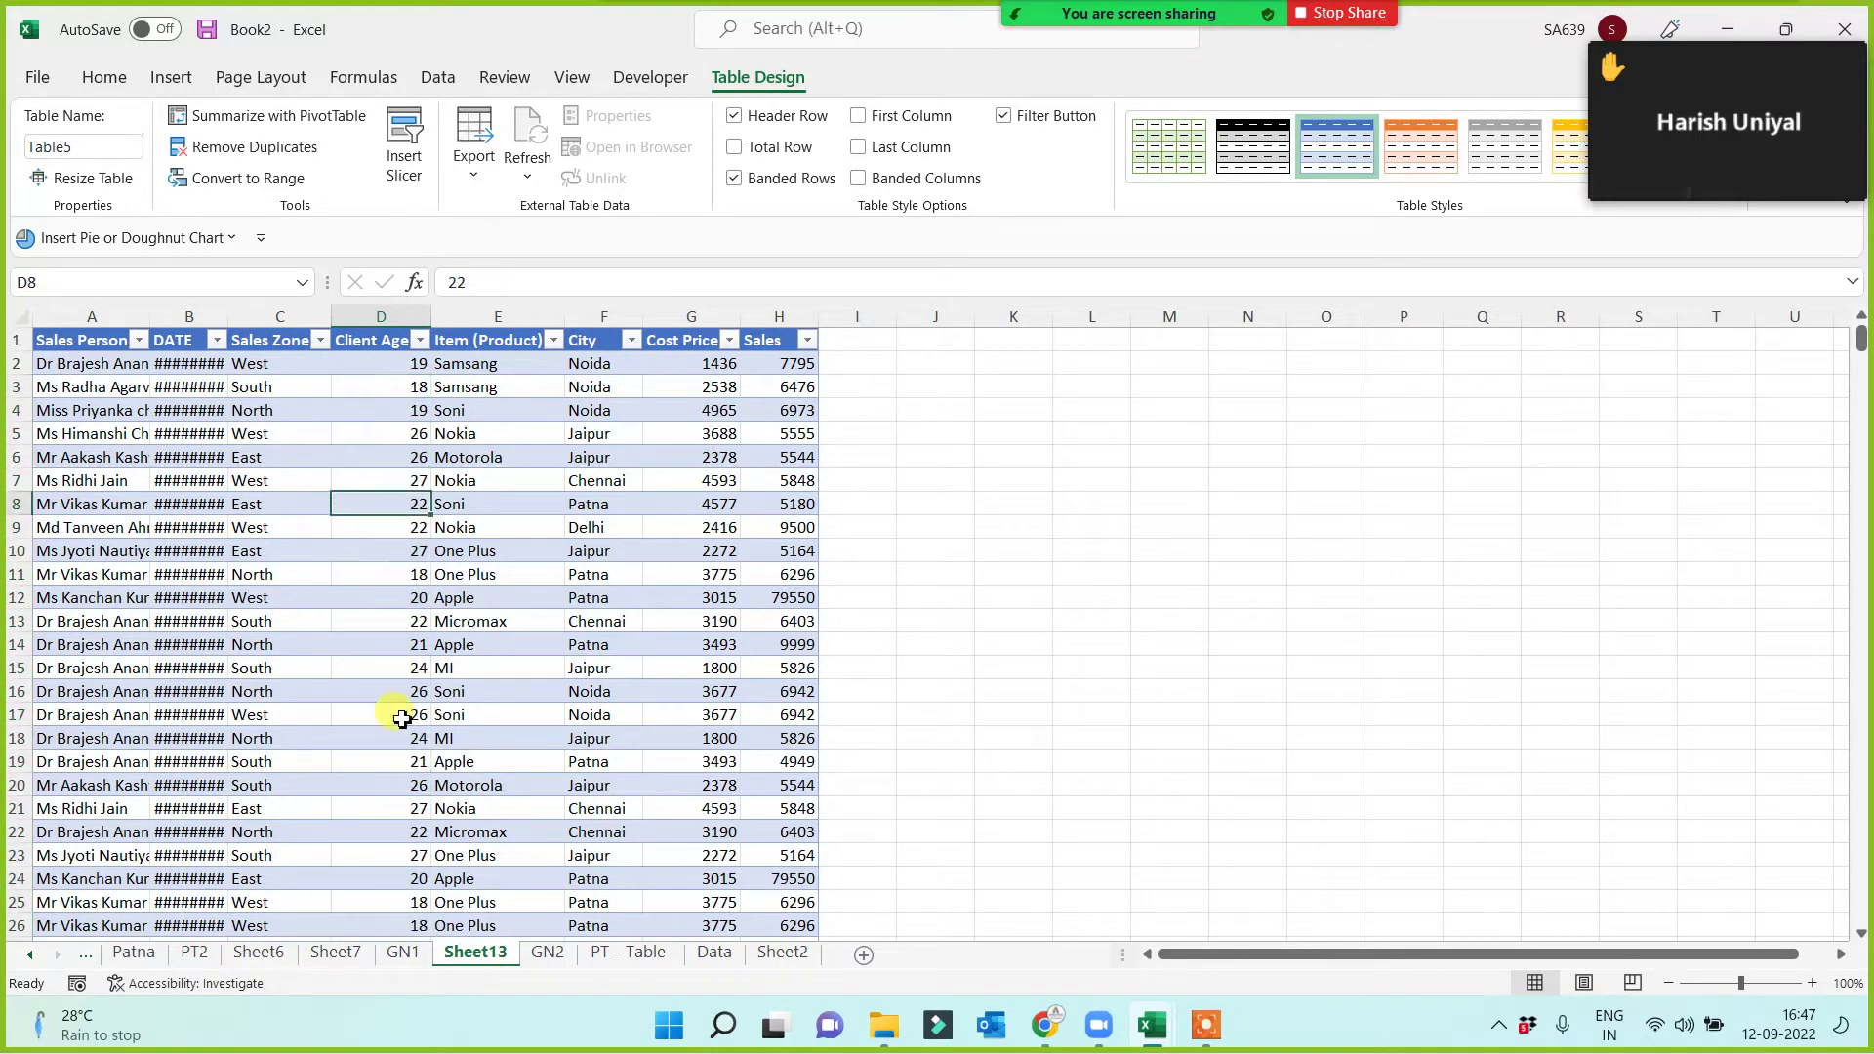
{"action": "left_click", "coordinate": [394, 792]}
{"action": "key", "text": "ctrl+Down"}
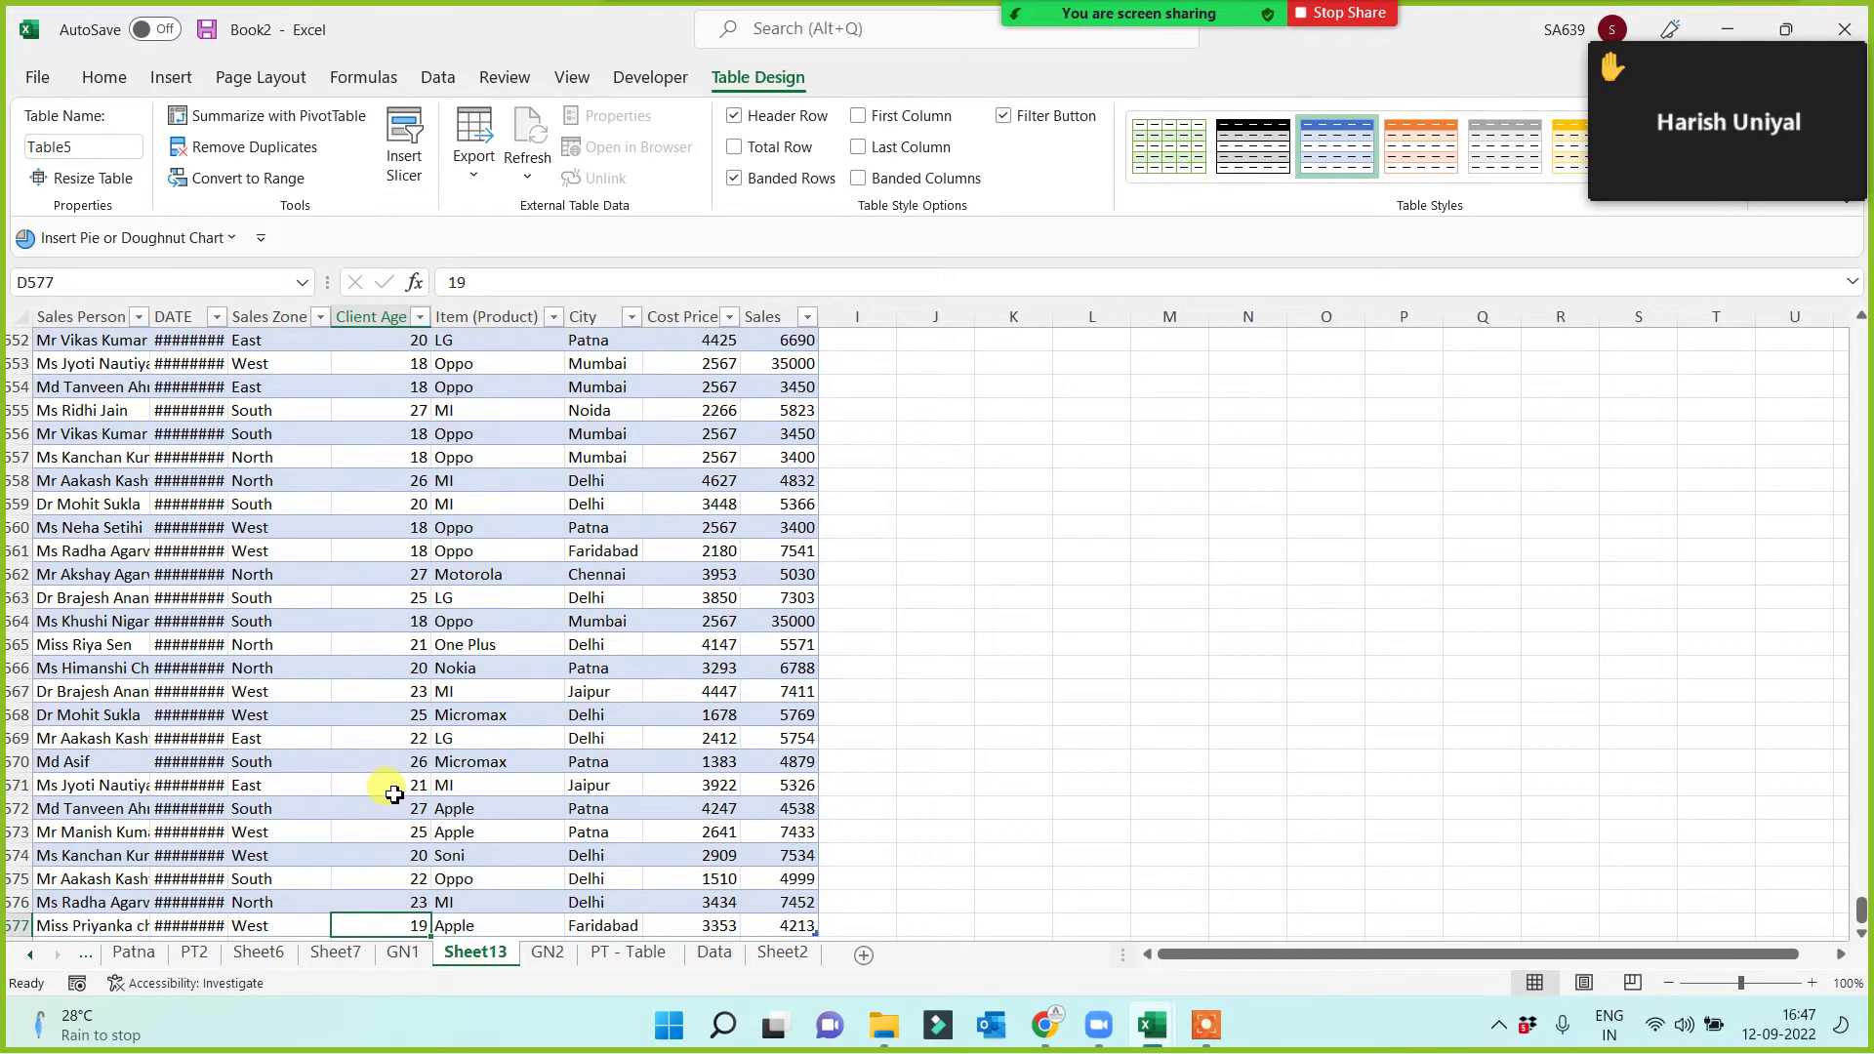
{"action": "key", "text": "ctrl+Up"}
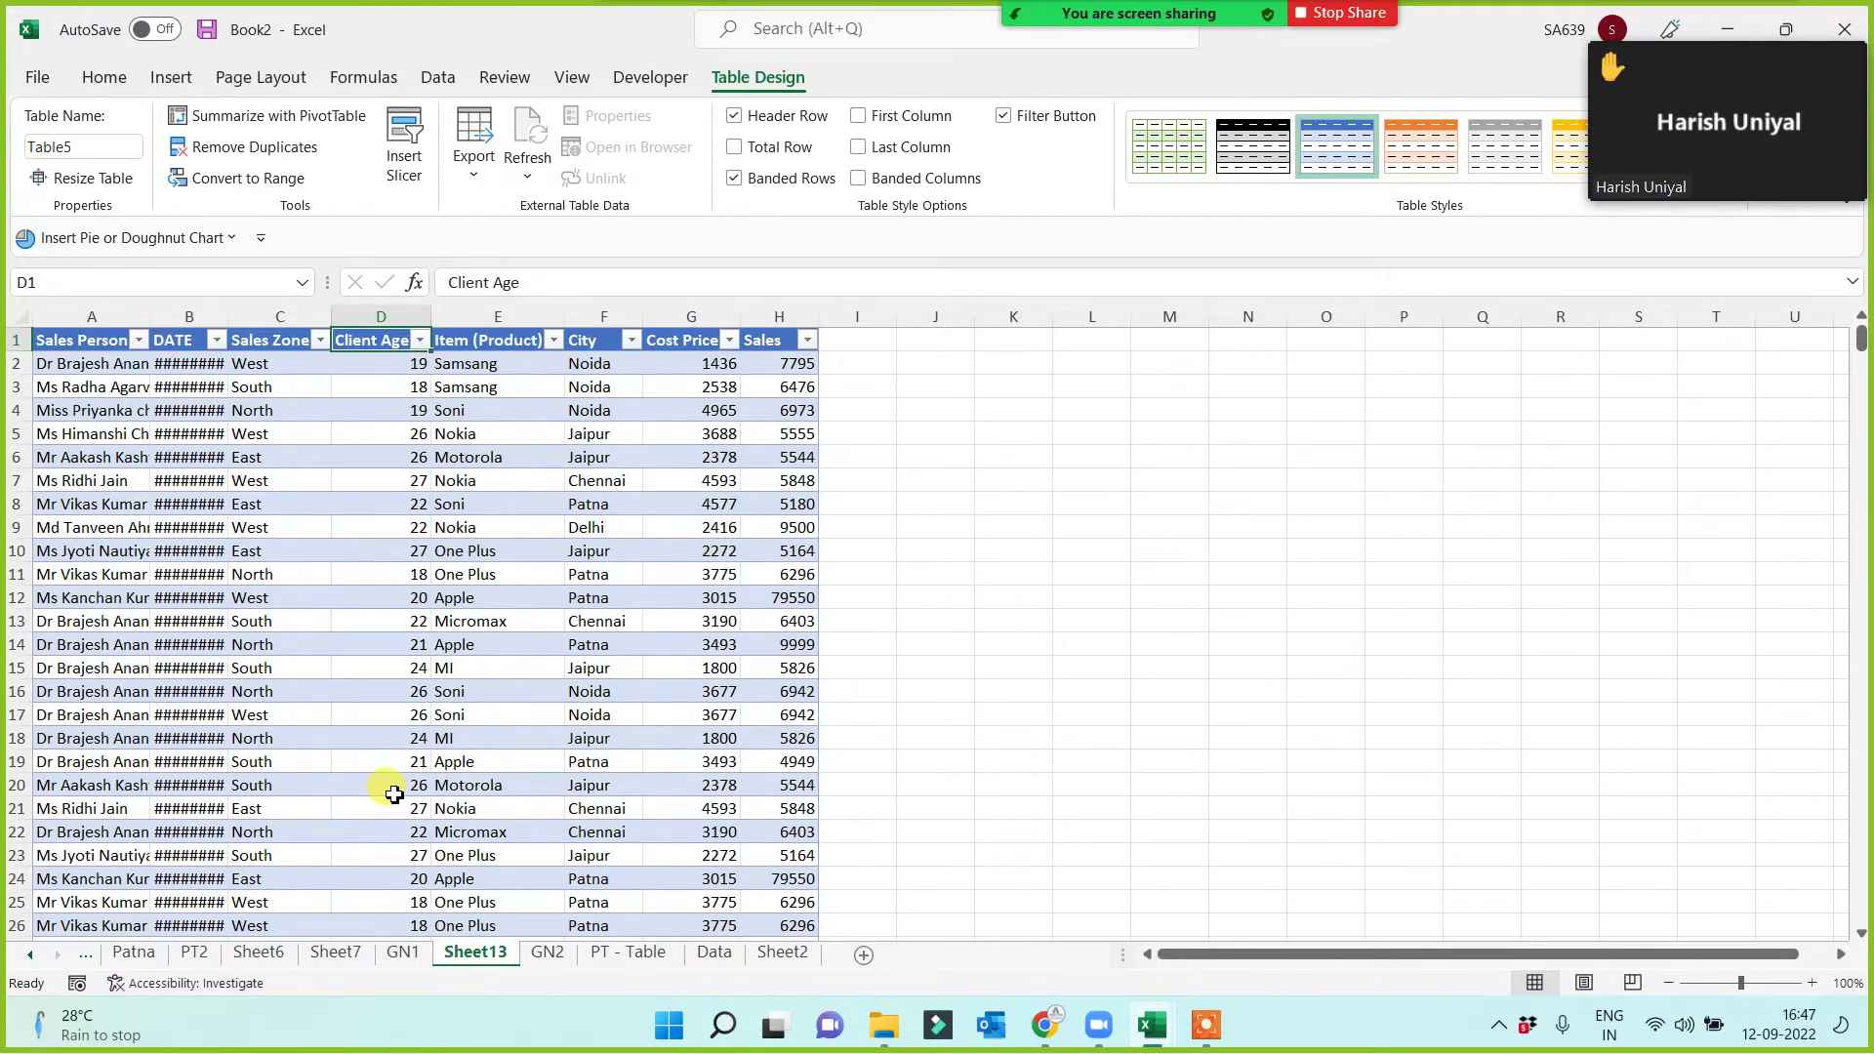
Rename the extracted records sheet as "Age gop" and return to the Data sheet.
{"action": "double_click", "coordinate": [477, 954]}
{"action": "type", "text": "Age grp"}
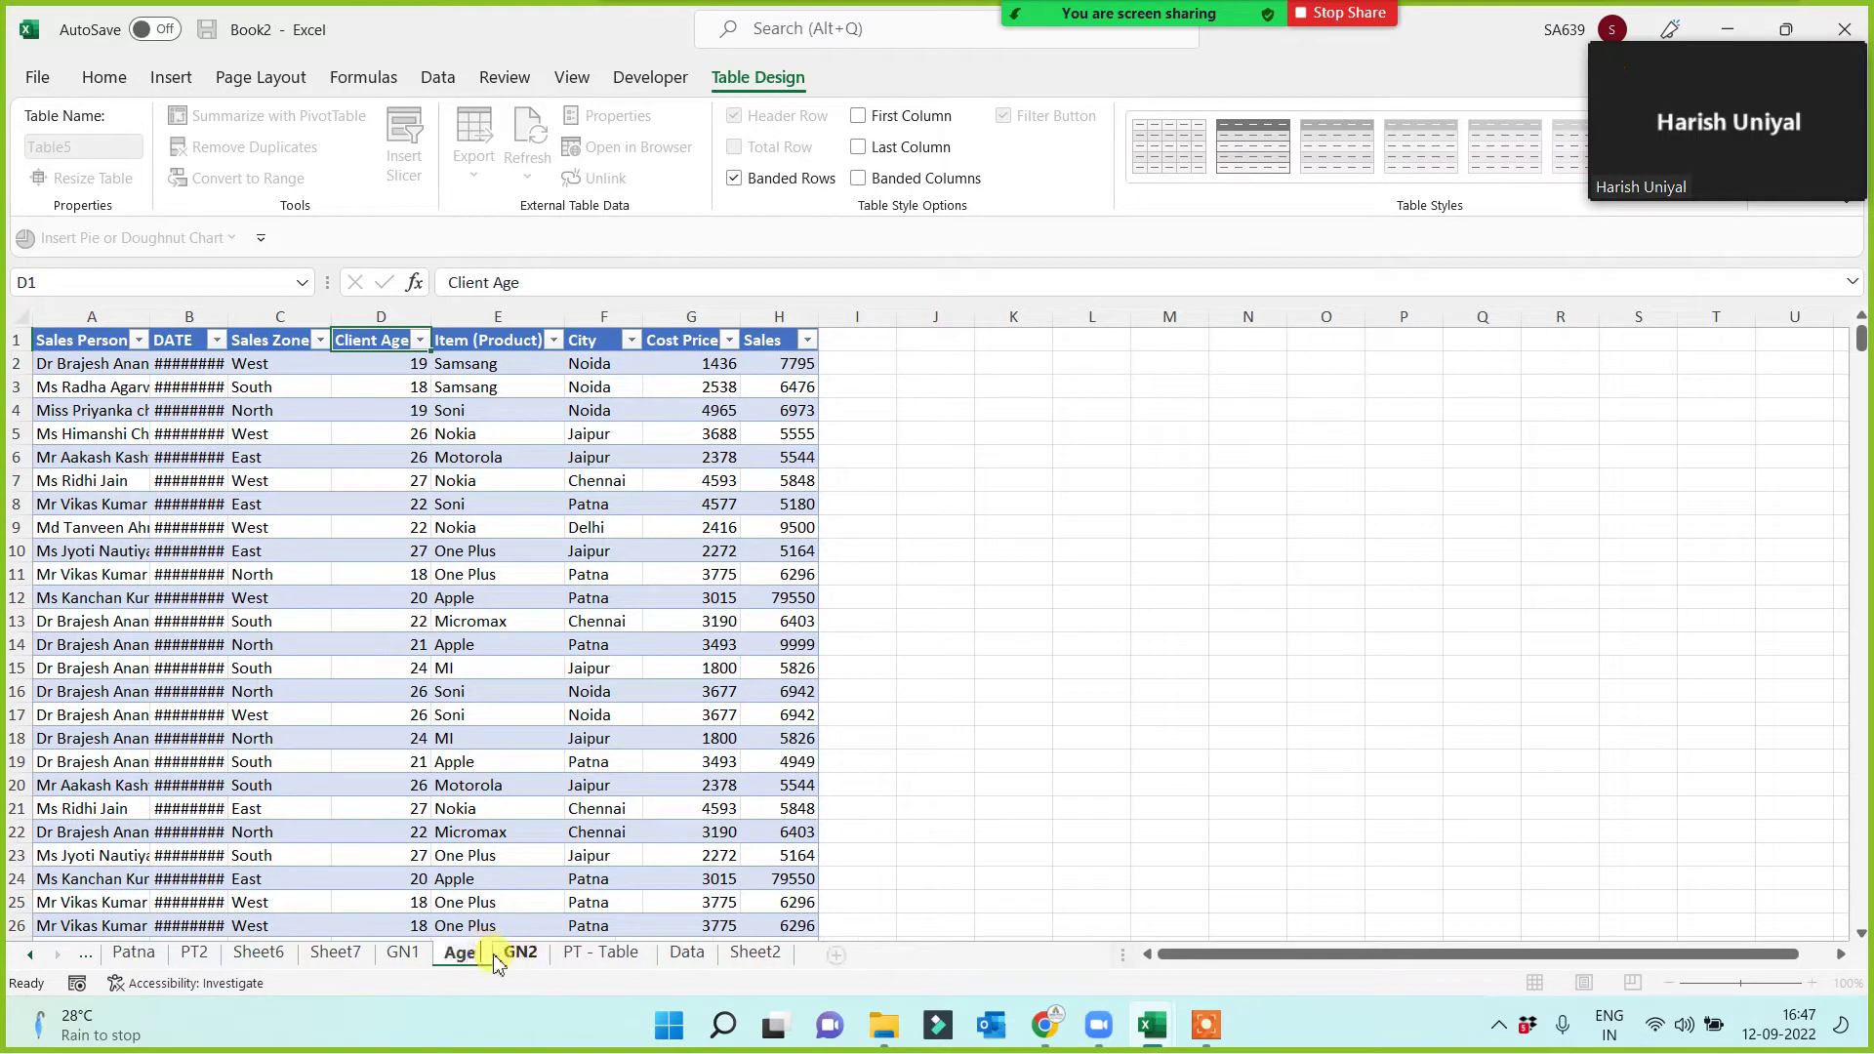
{"action": "left_click", "coordinate": [1093, 714]}
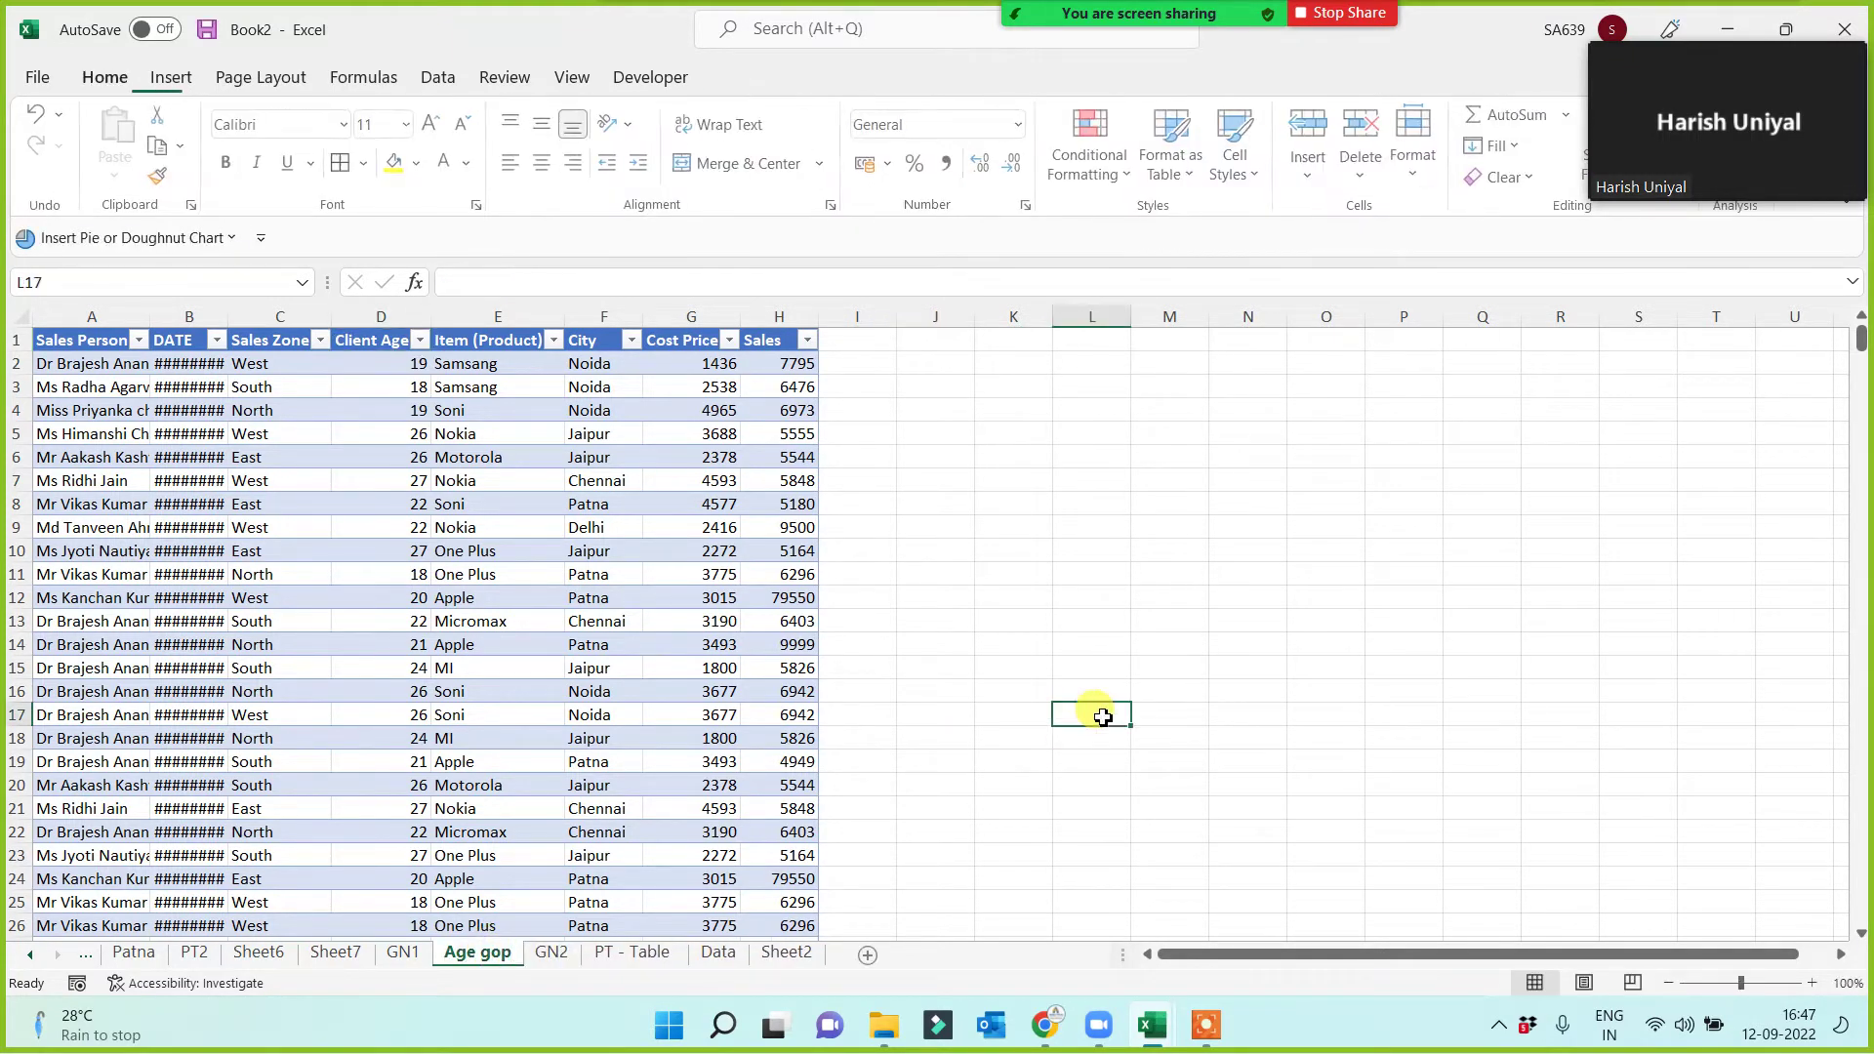
{"action": "left_click", "coordinate": [719, 953]}
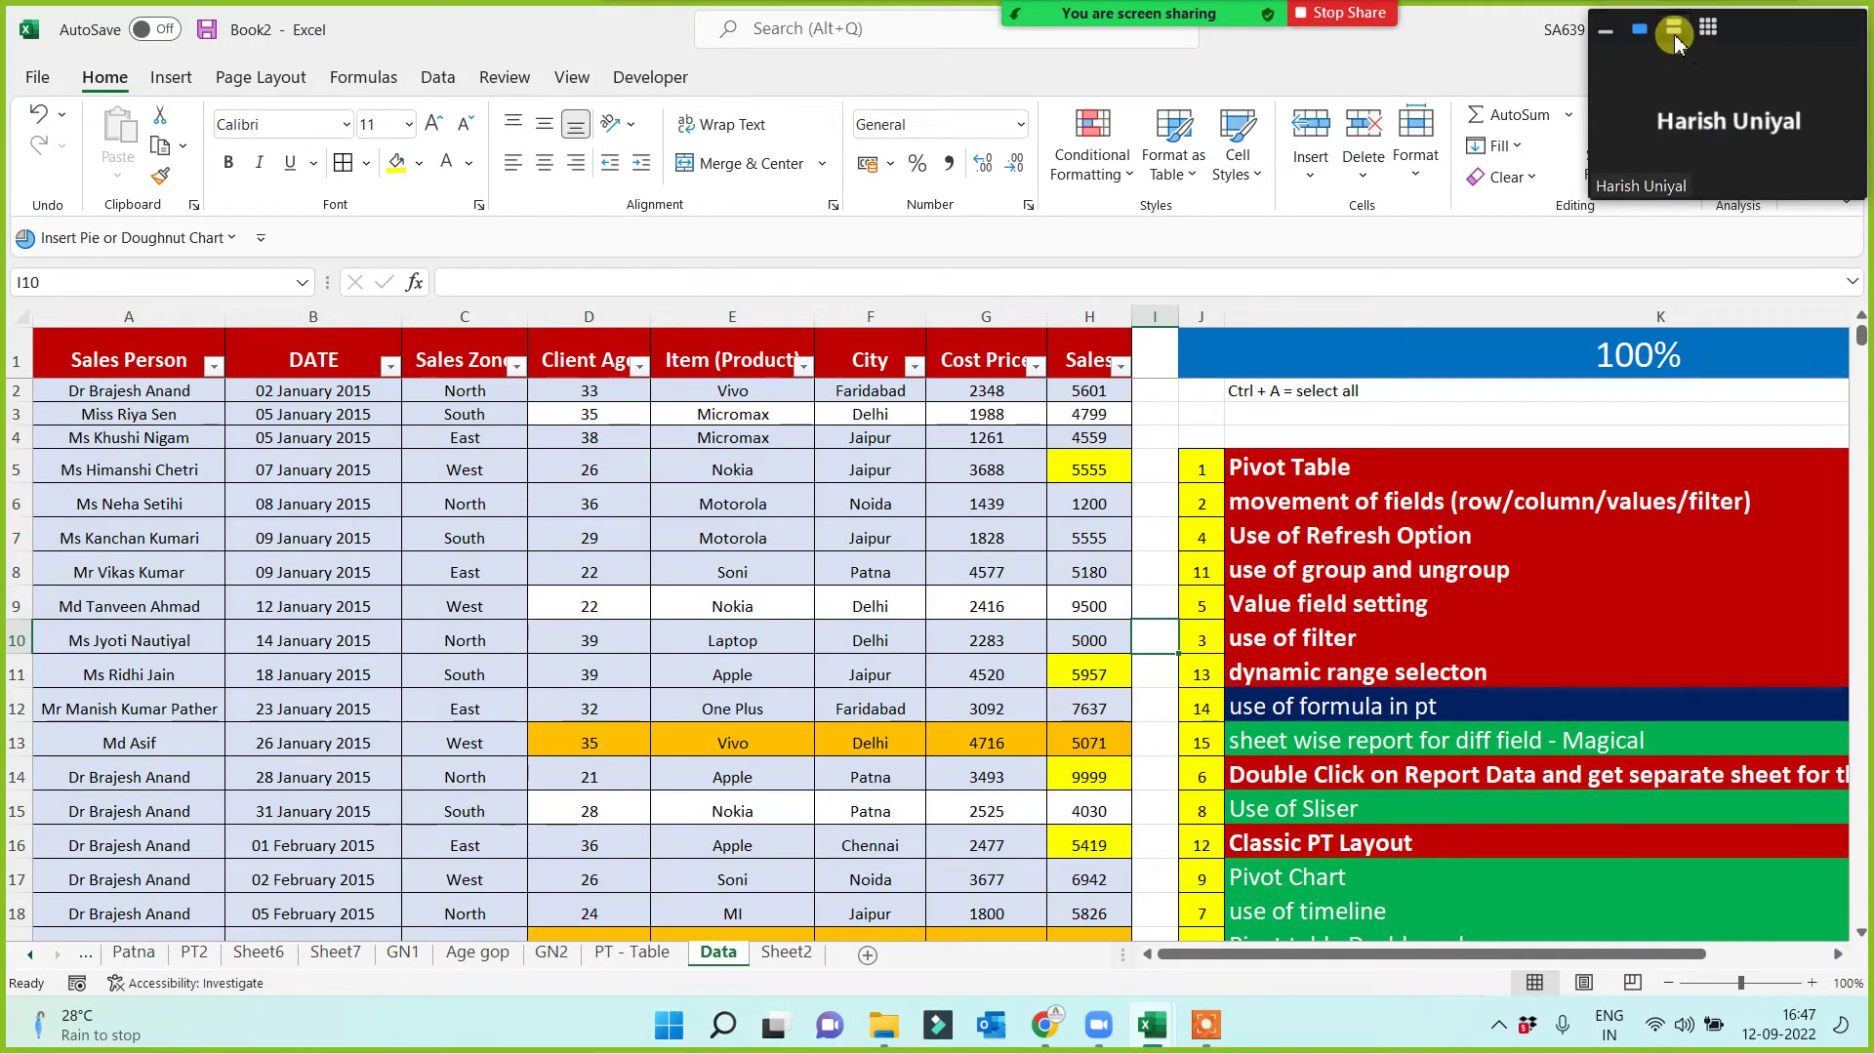
{"action": "left_click", "coordinate": [1675, 30]}
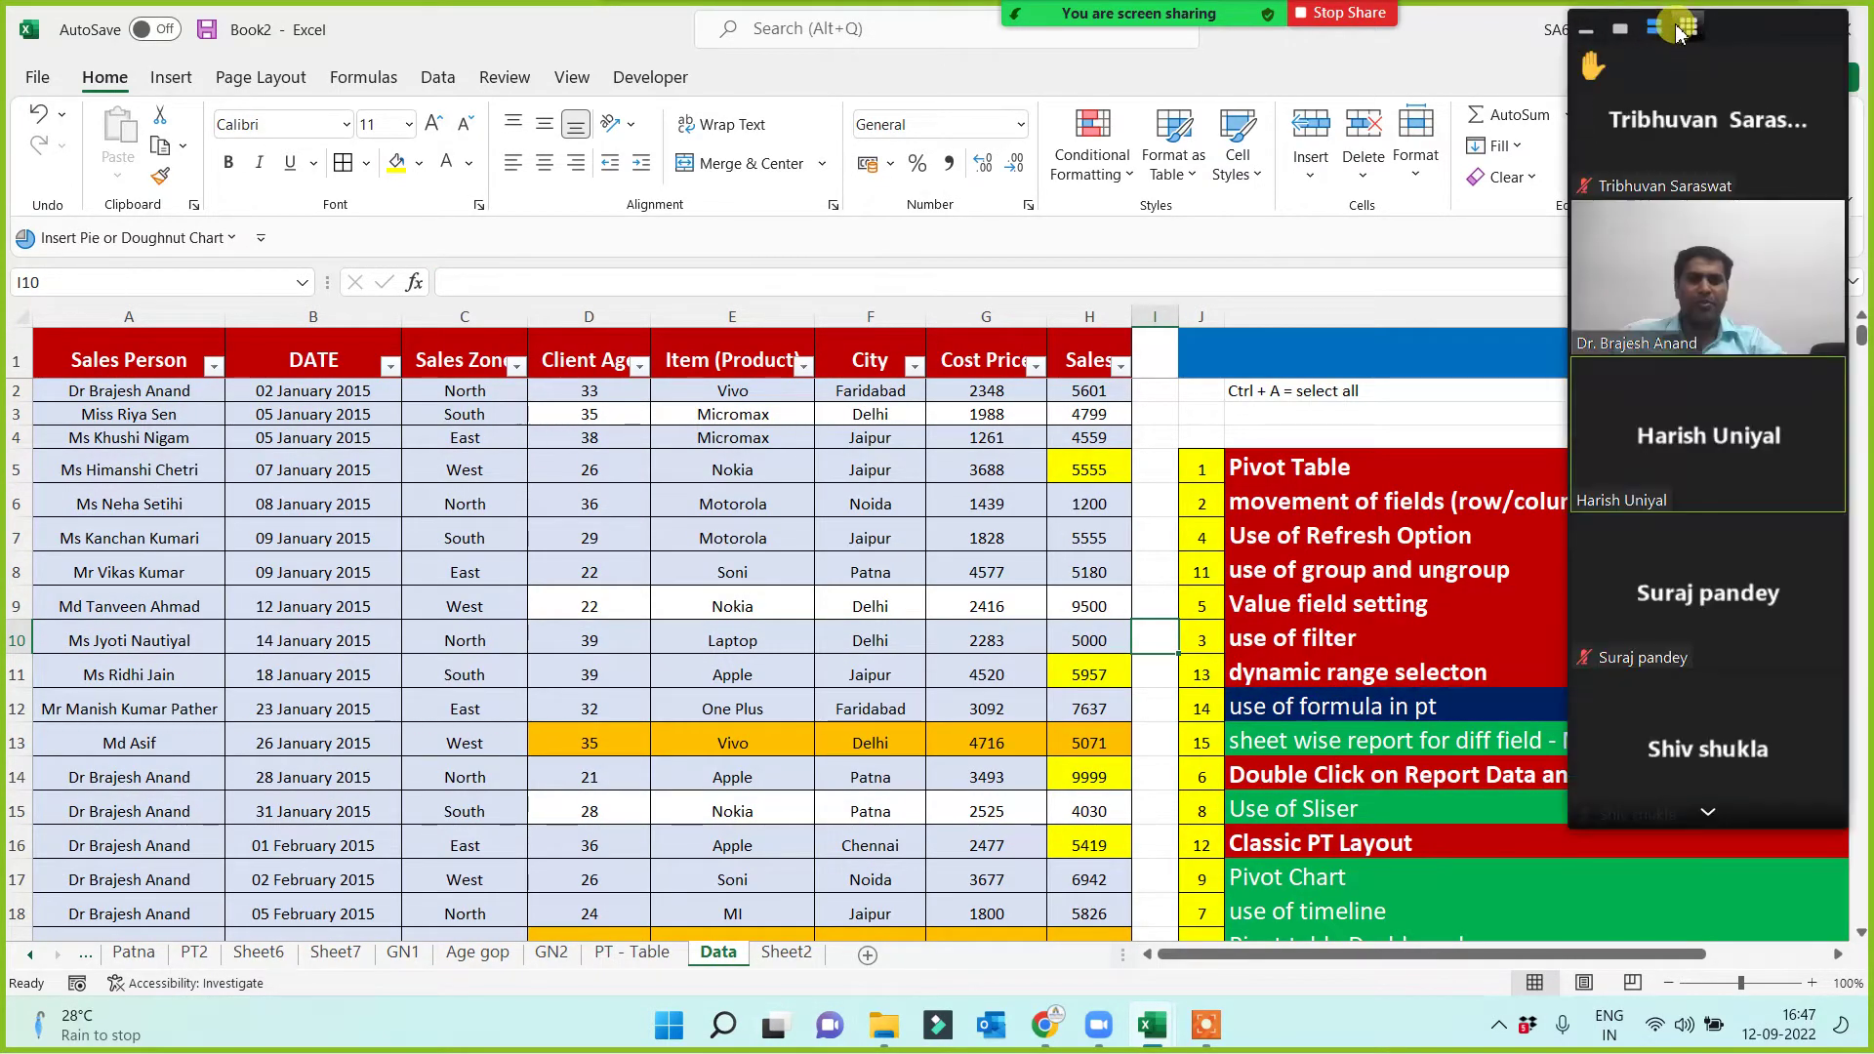
{"action": "mouse_move", "coordinate": [1662, 141]}
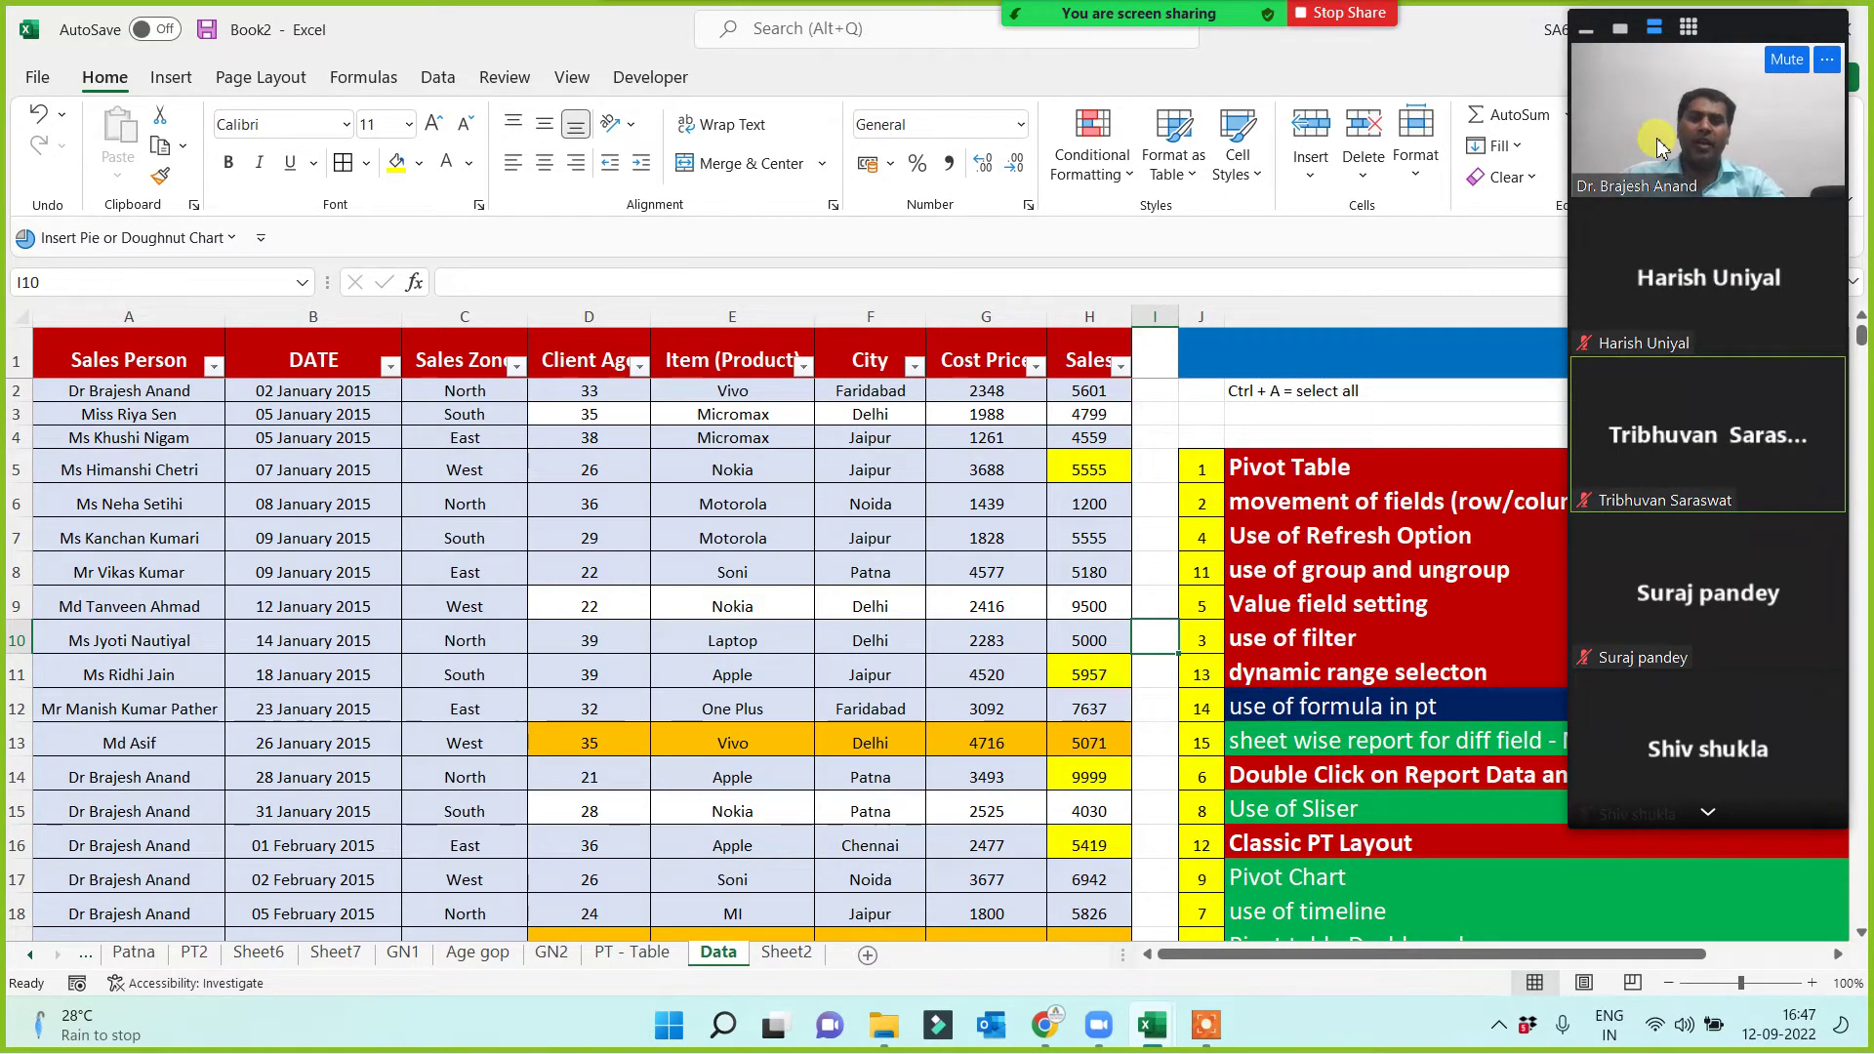
{"action": "left_click", "coordinate": [1347, 673]}
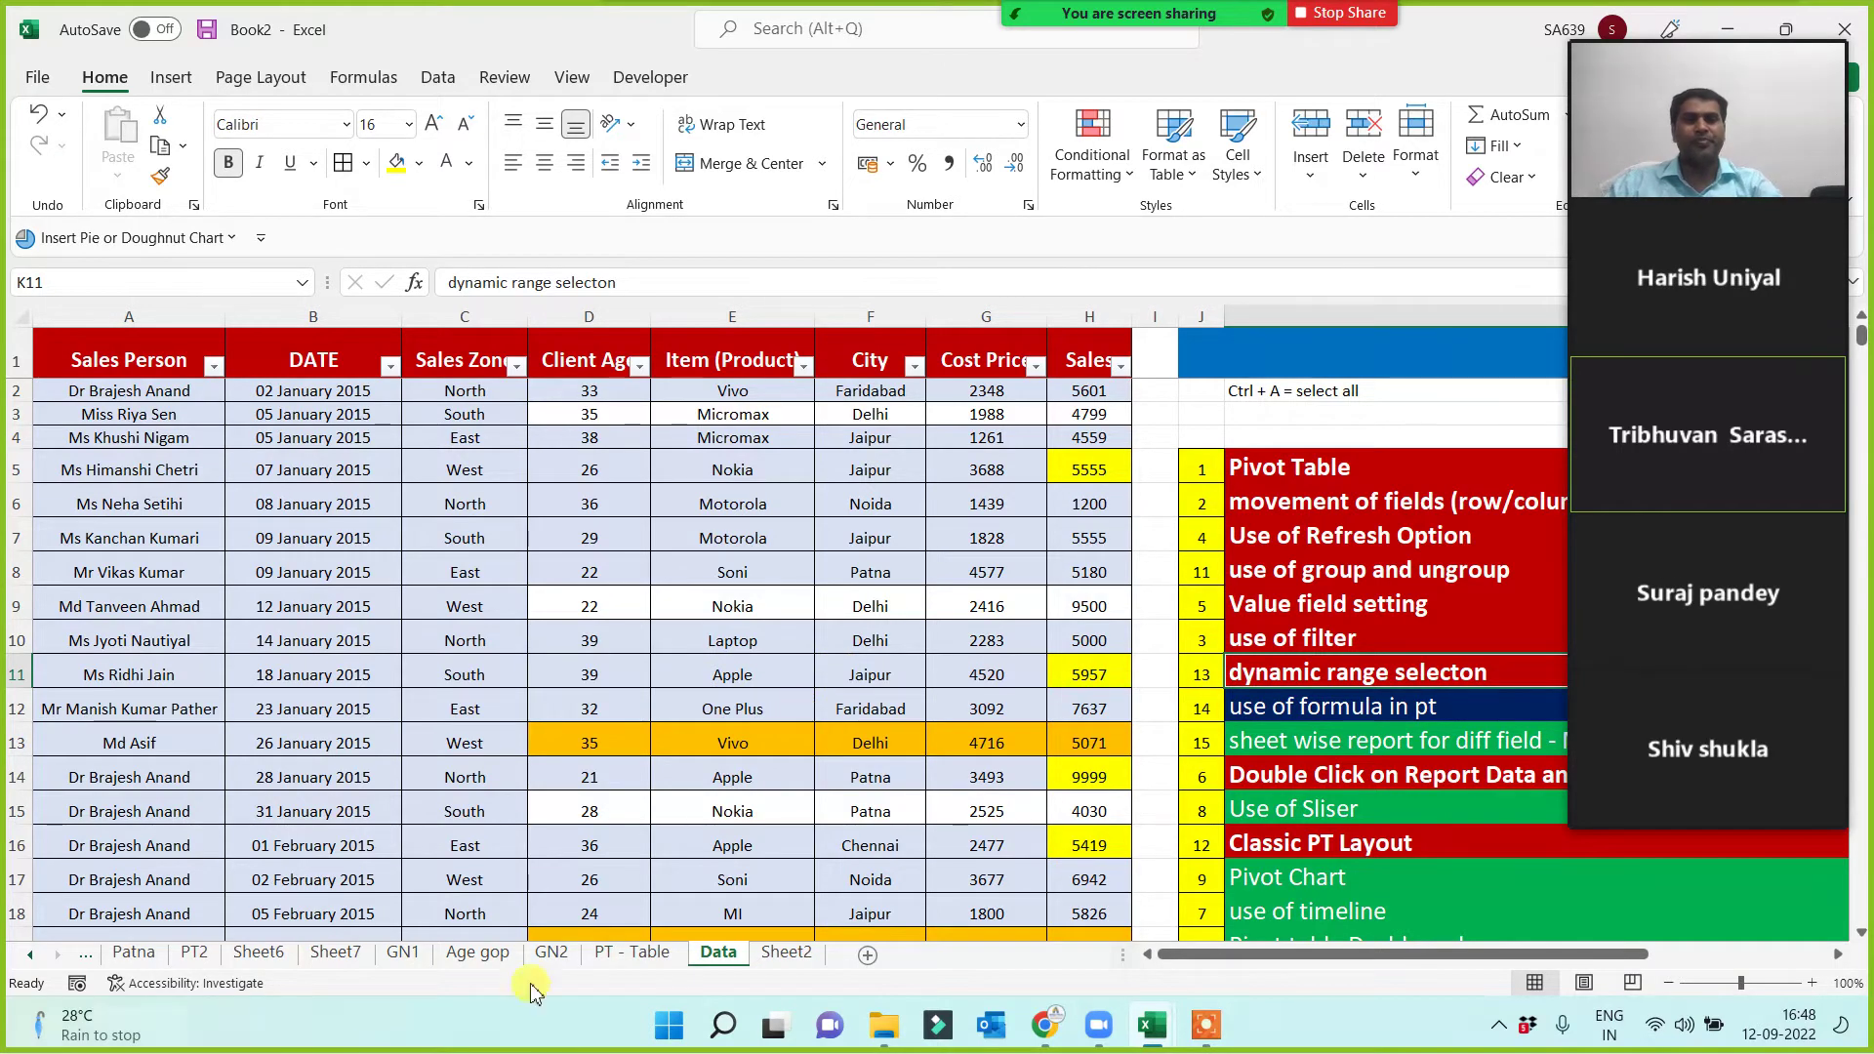
{"action": "left_click", "coordinate": [1628, 31]}
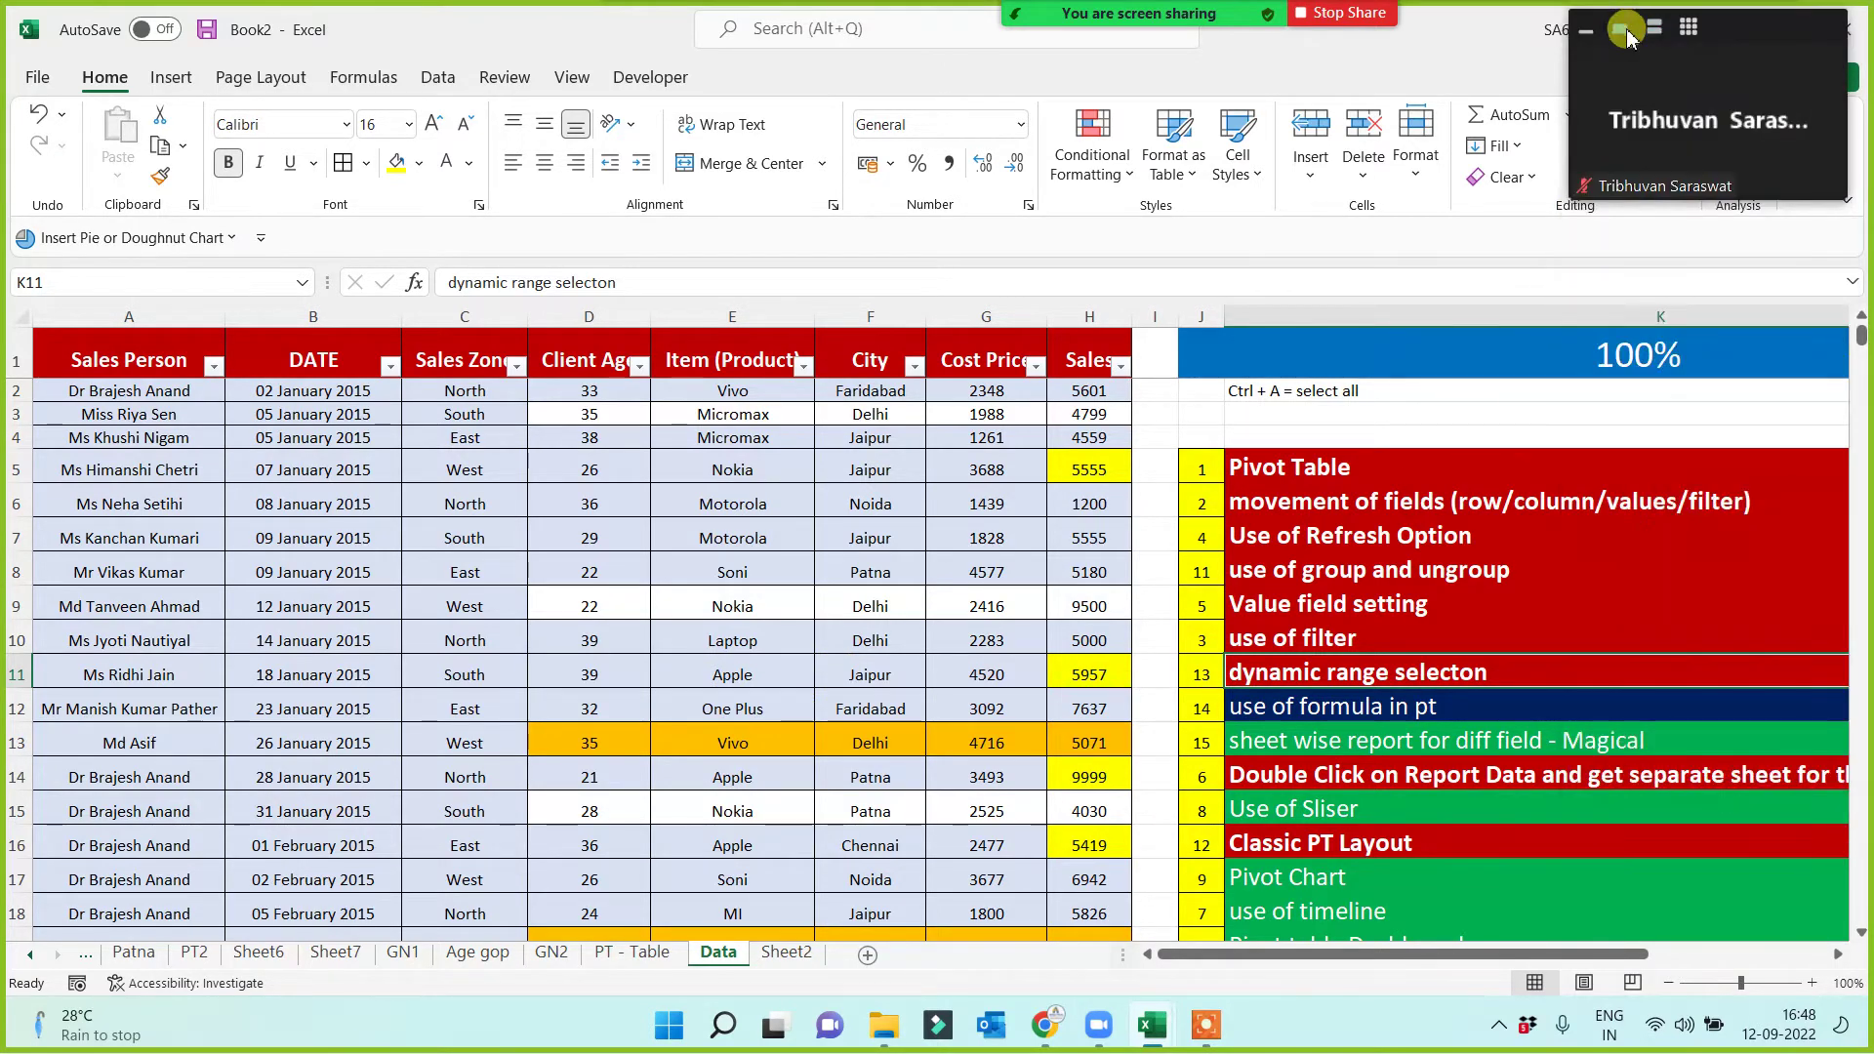
Mark "use of formula in pt" as covered in the topic list by copying the formatting of "Value field setting" onto it.
{"action": "left_click", "coordinate": [1320, 710]}
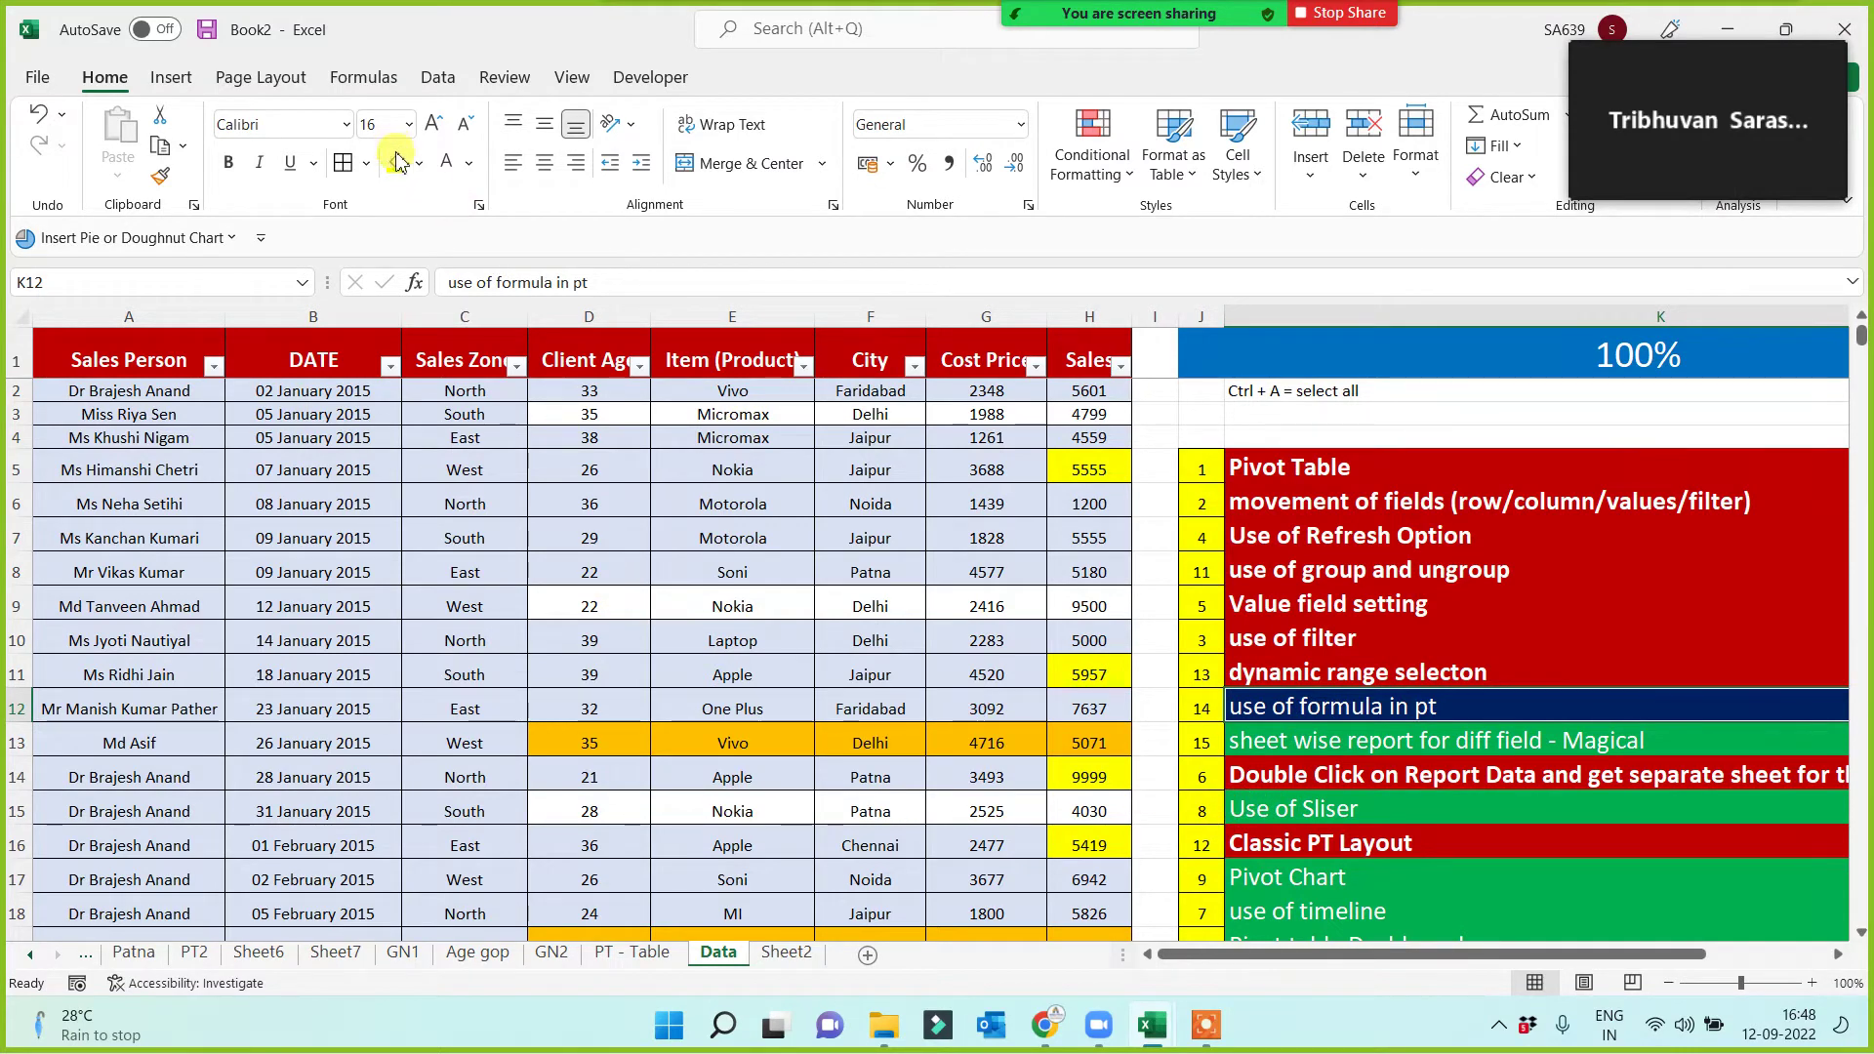
{"action": "left_click", "coordinate": [1274, 620]}
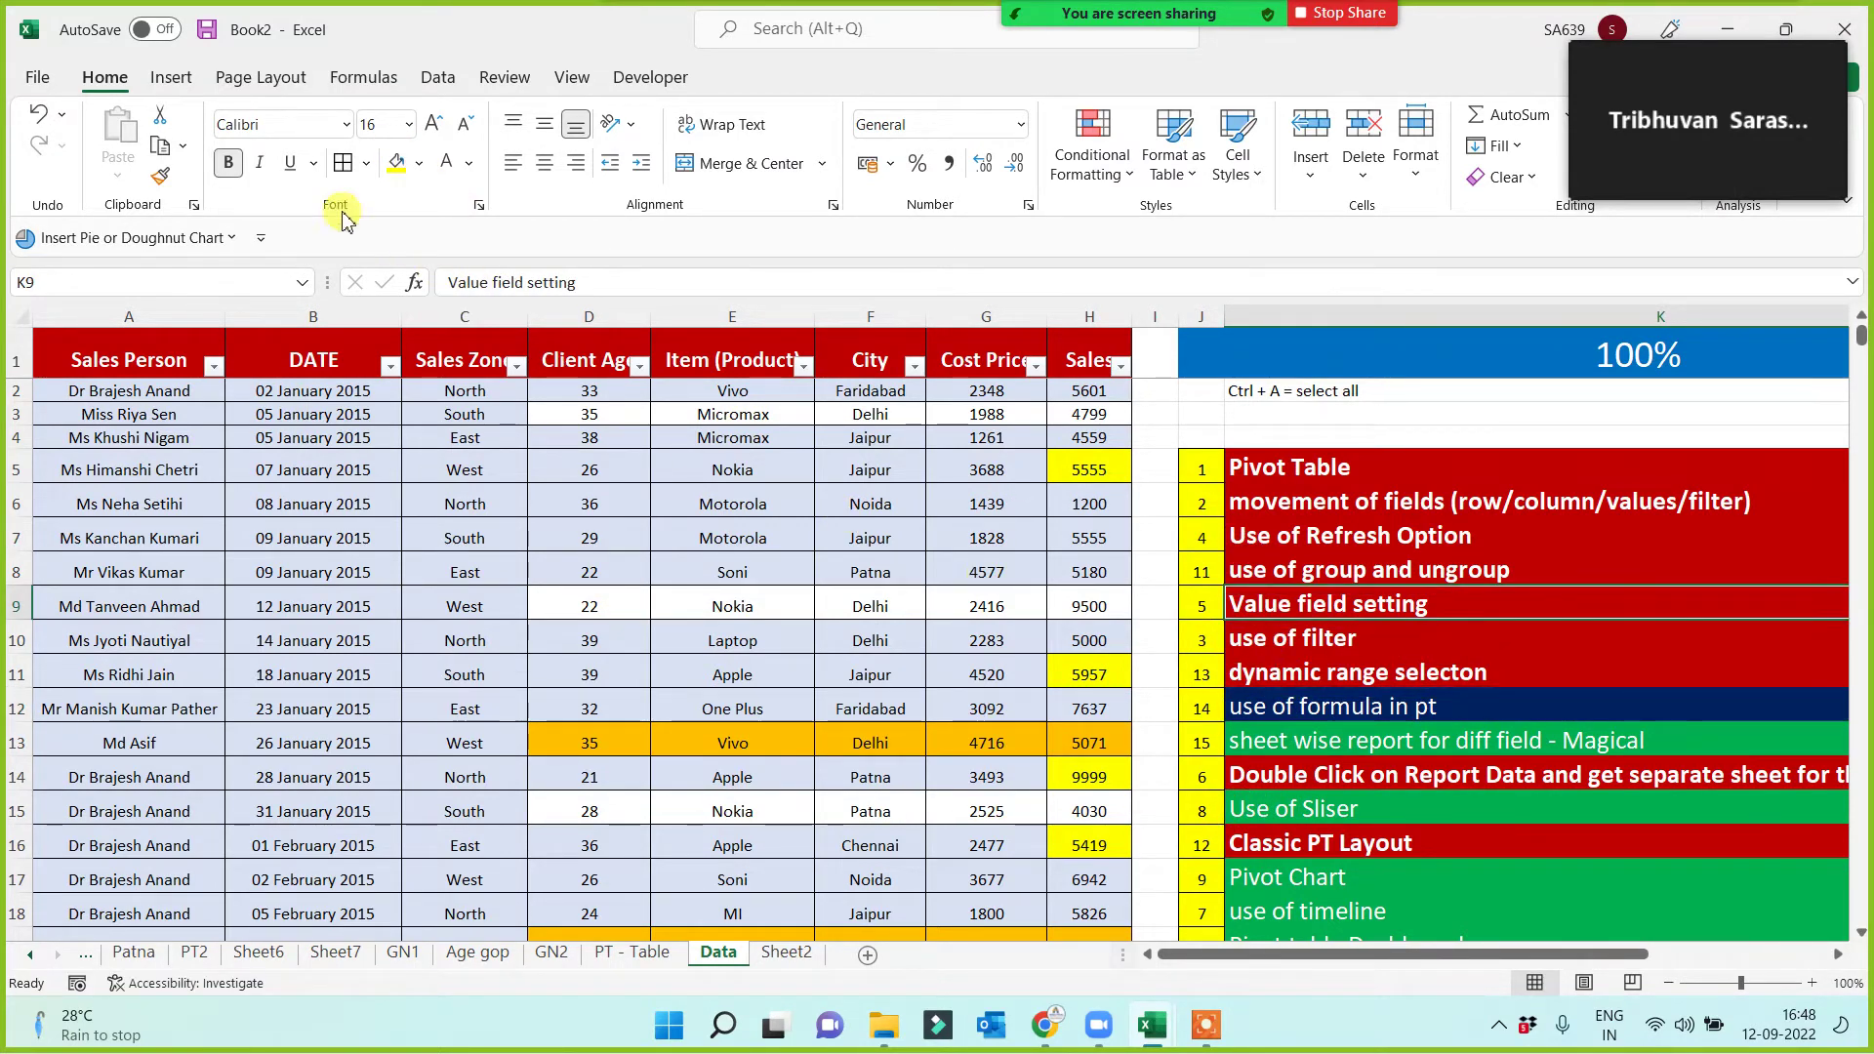
{"action": "left_click", "coordinate": [163, 179]}
{"action": "left_click", "coordinate": [1279, 705]}
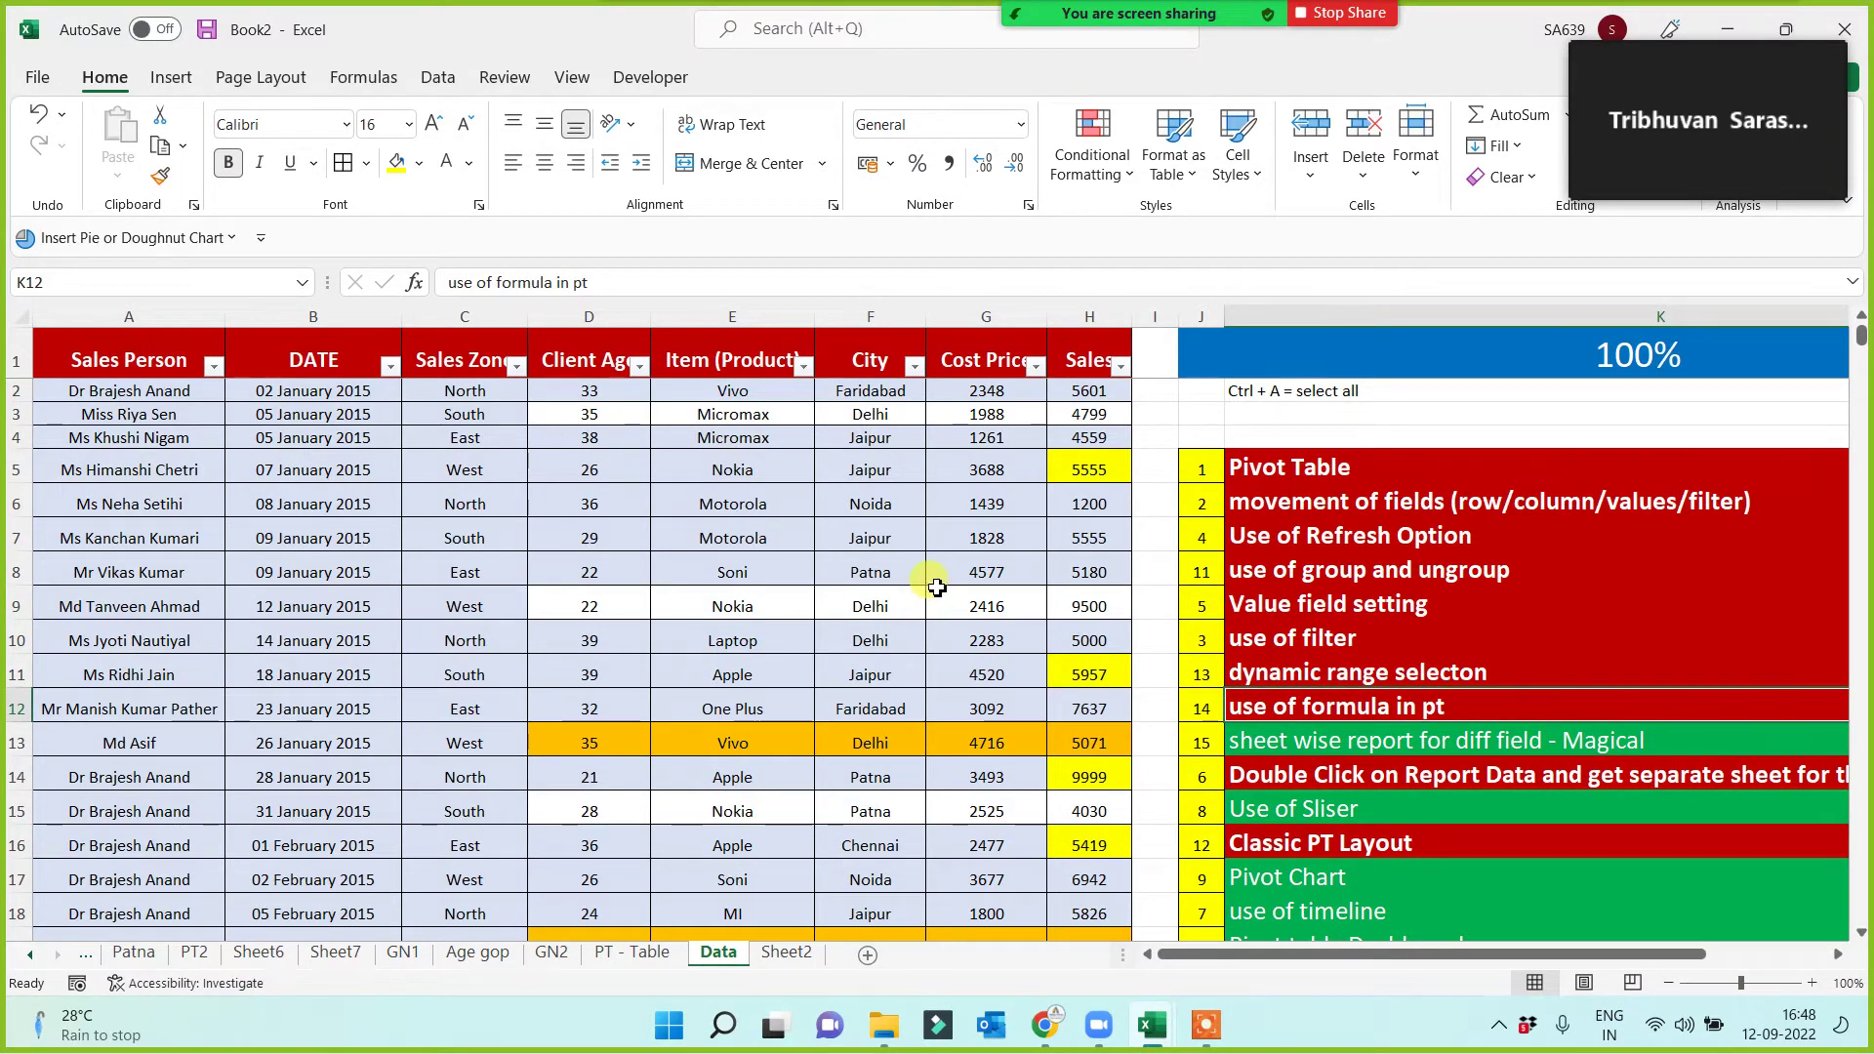
Examine the Cost Price and Sales columns of the sales table, singly and together.
{"action": "left_click_drag", "start_coordinate": [984, 316], "coordinate": [1162, 315]}
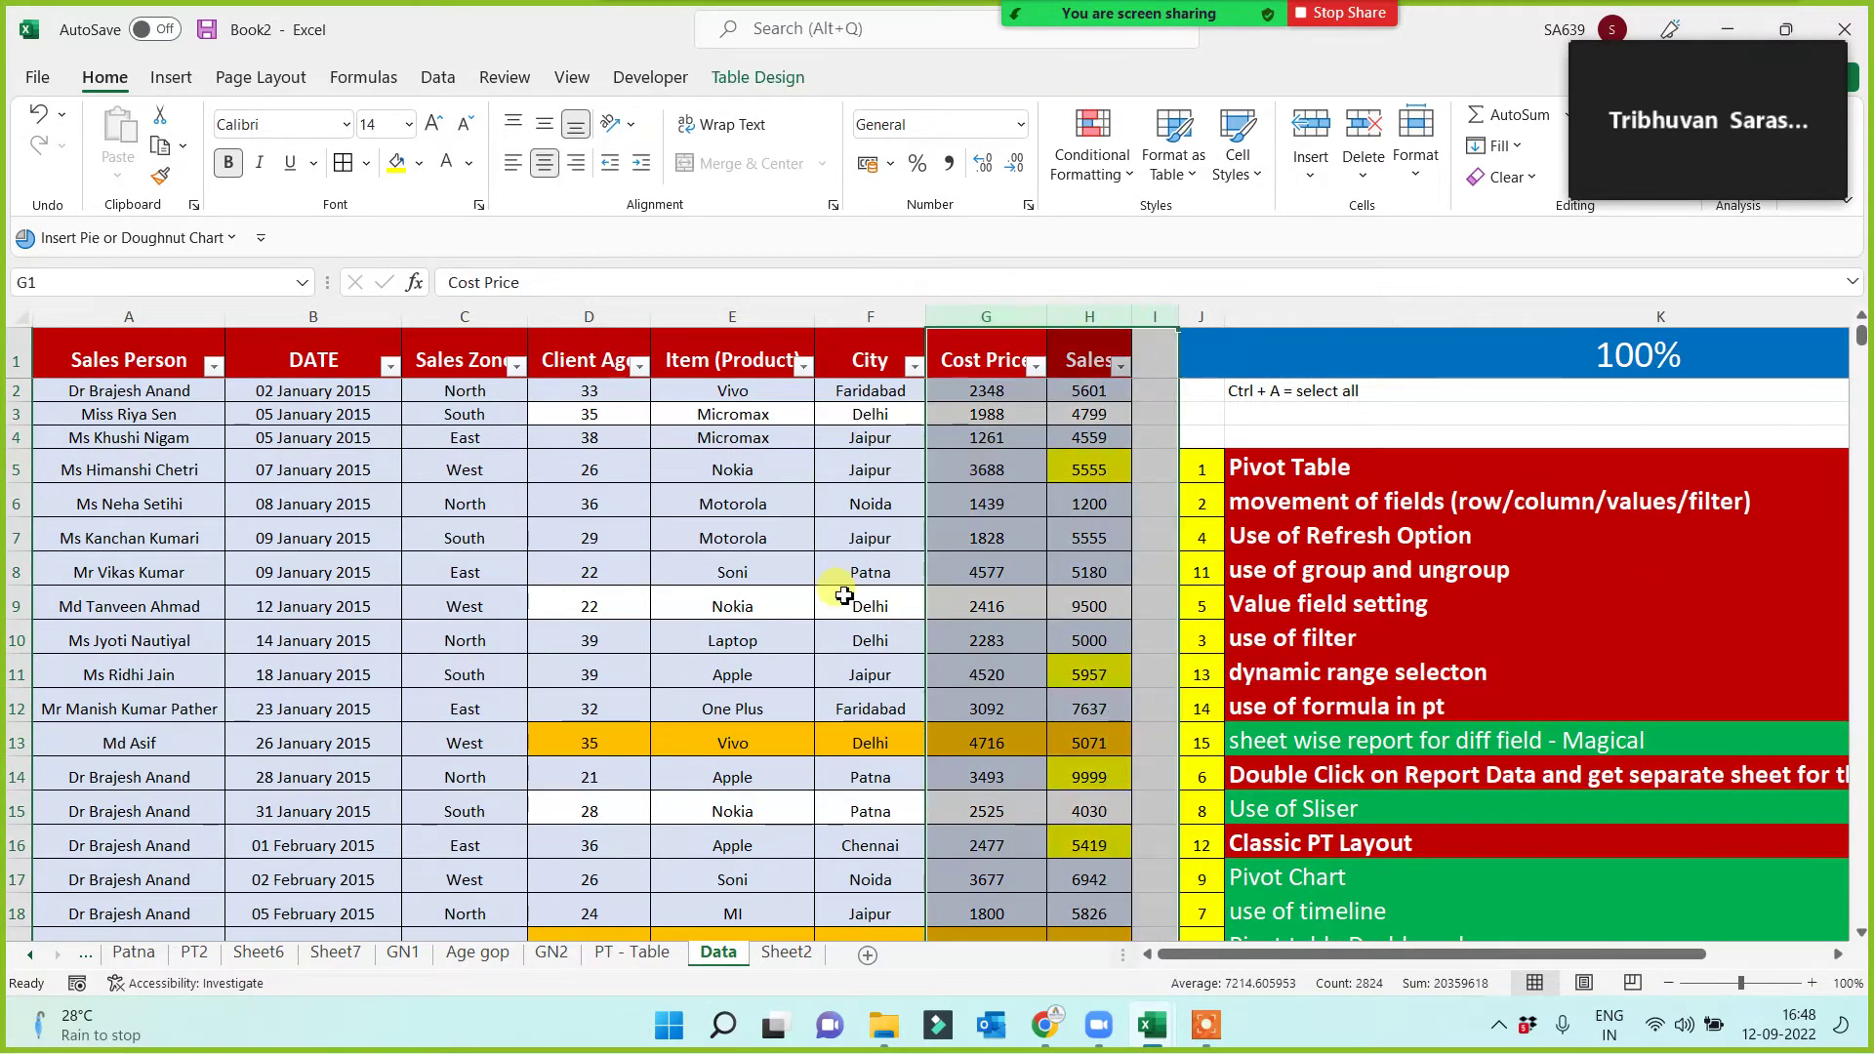
{"action": "left_click", "coordinate": [796, 603]}
{"action": "left_click", "coordinate": [1003, 316]}
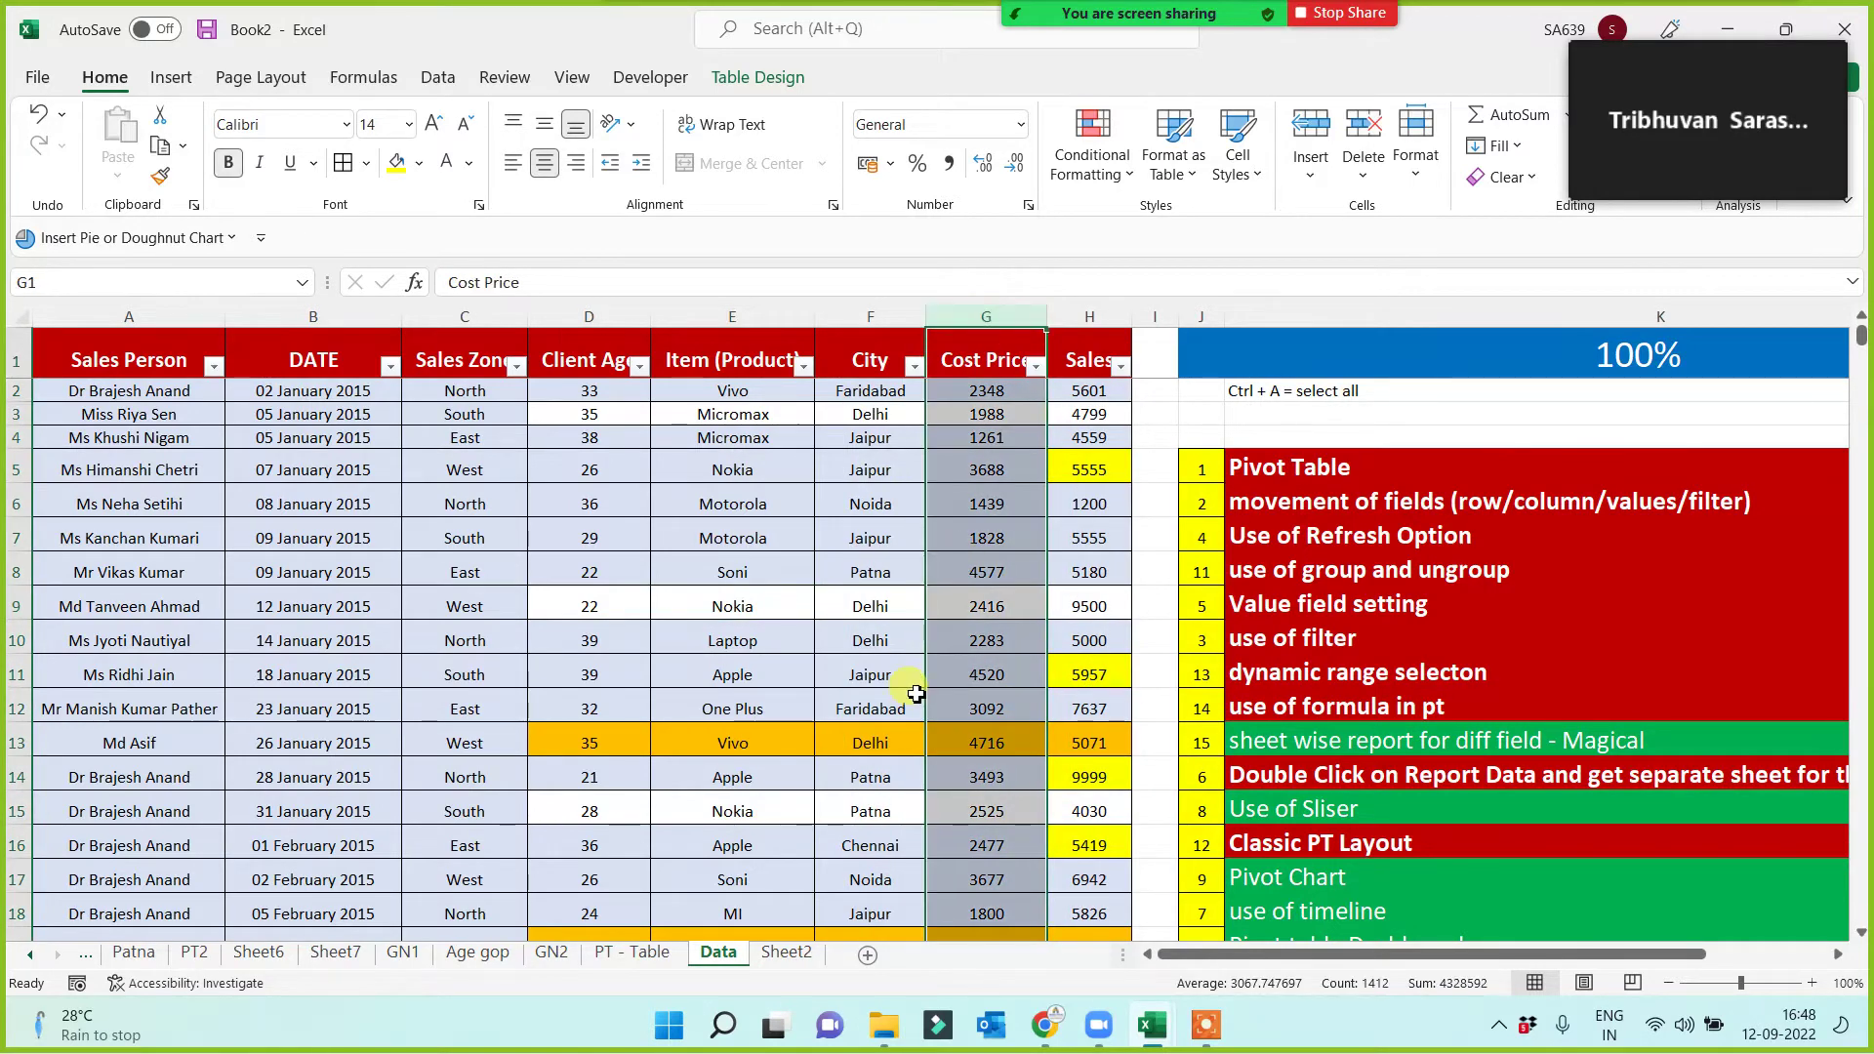
{"action": "left_click", "coordinate": [1084, 315]}
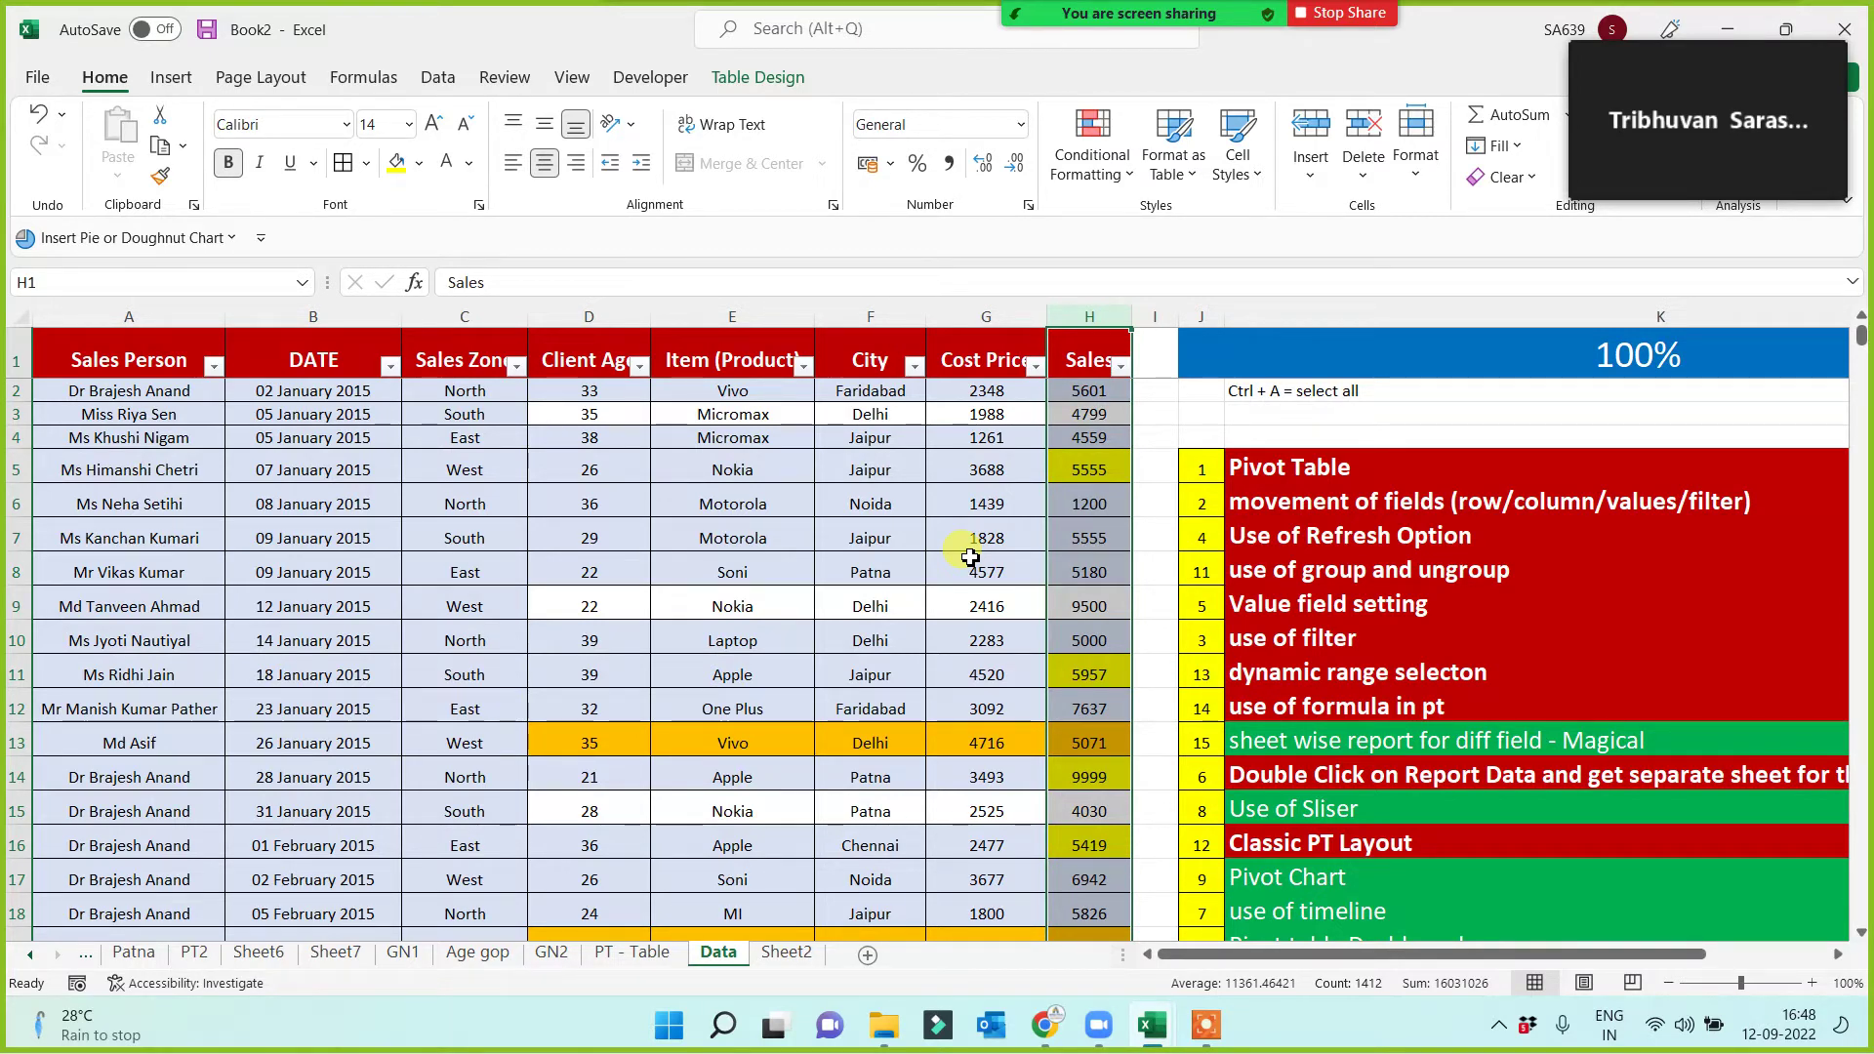
{"action": "left_click_drag", "start_coordinate": [983, 317], "coordinate": [1074, 317]}
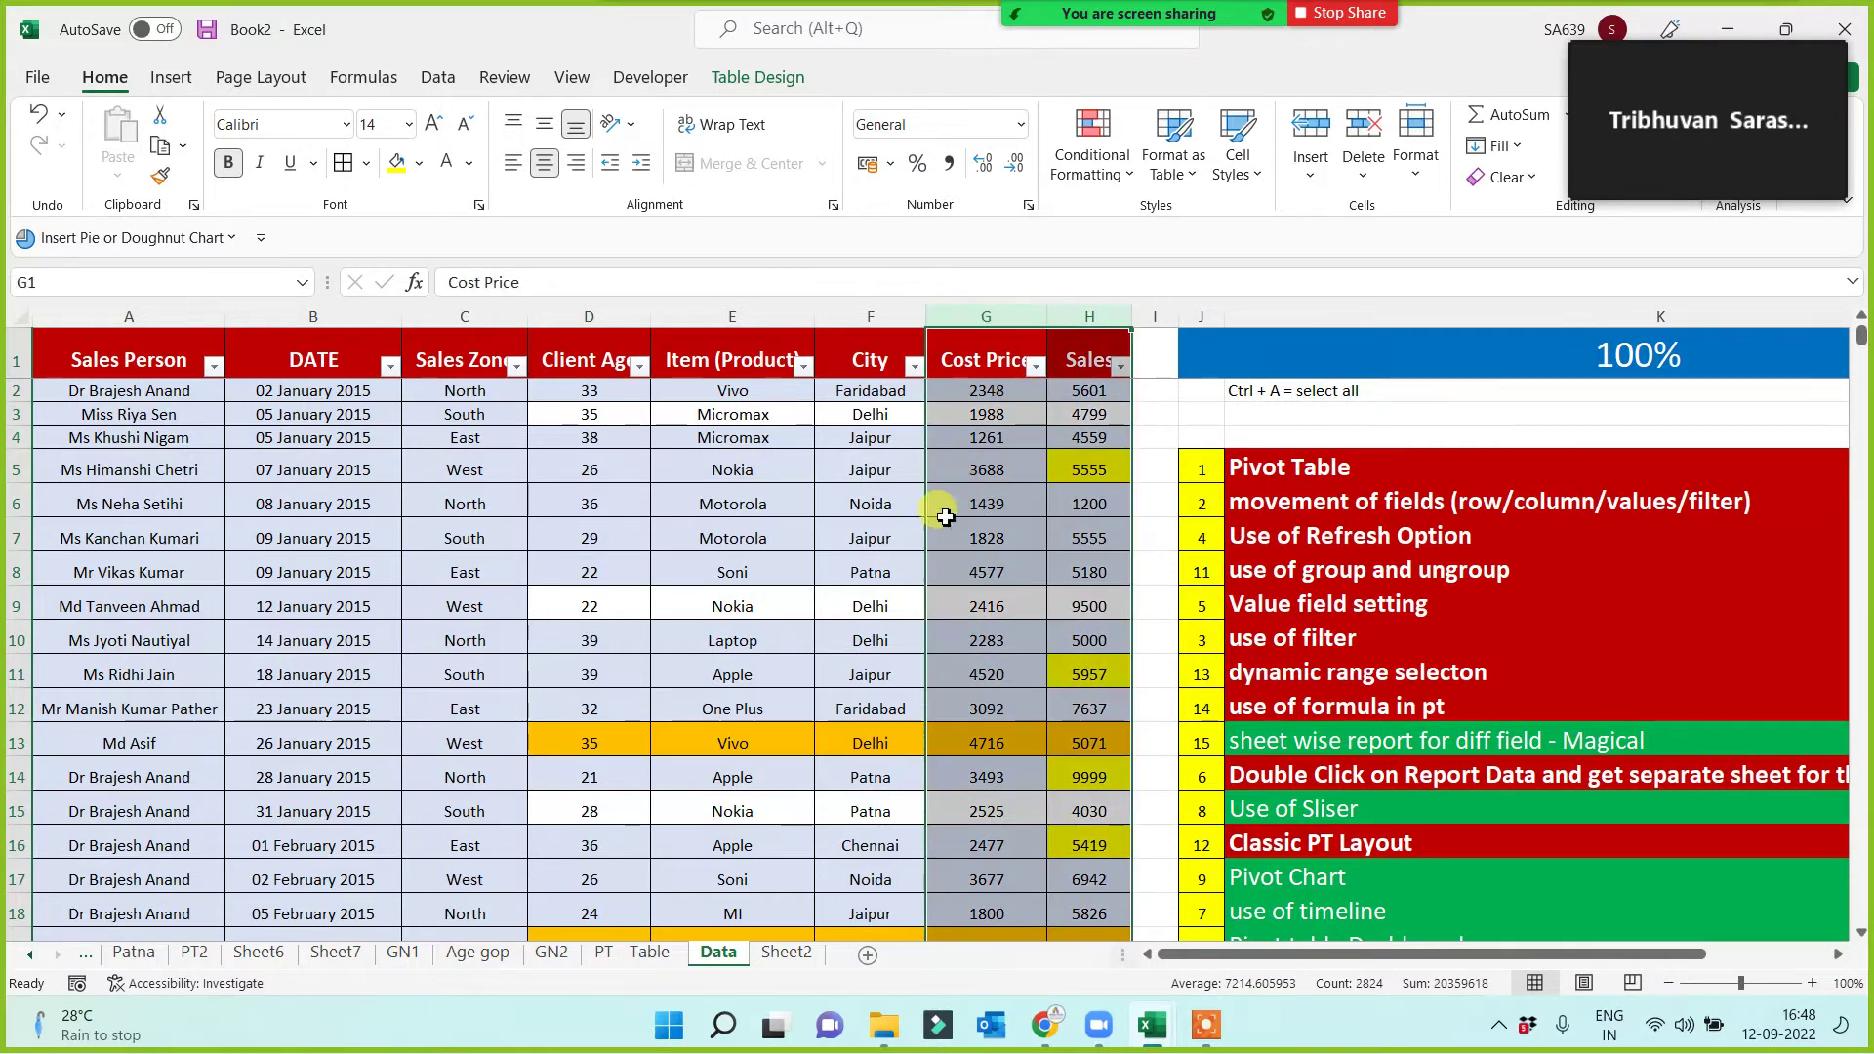
{"action": "left_click", "coordinate": [894, 594]}
Create a PivotTable on a new worksheet from the entire sales table in the Data sheet.
{"action": "left_click", "coordinate": [584, 640]}
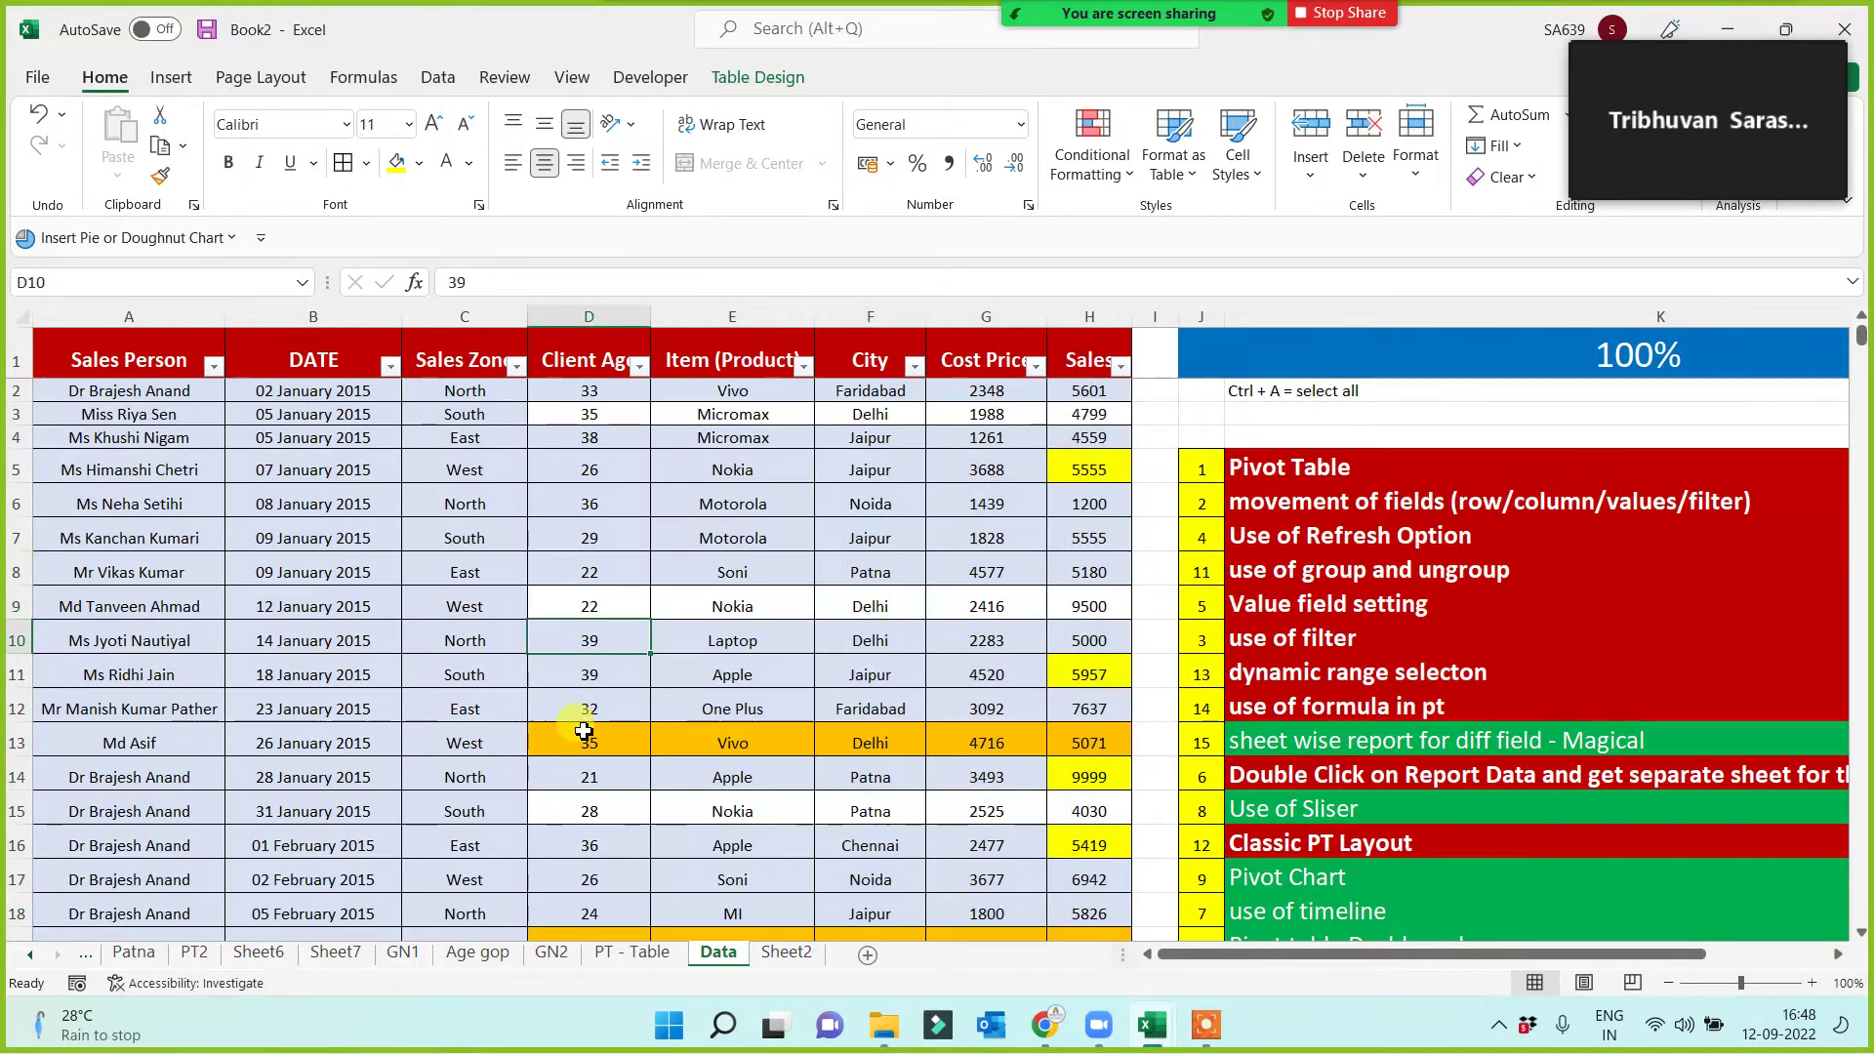
{"action": "key", "text": "ctrl+a"}
{"action": "key", "text": "ctrl+a"}
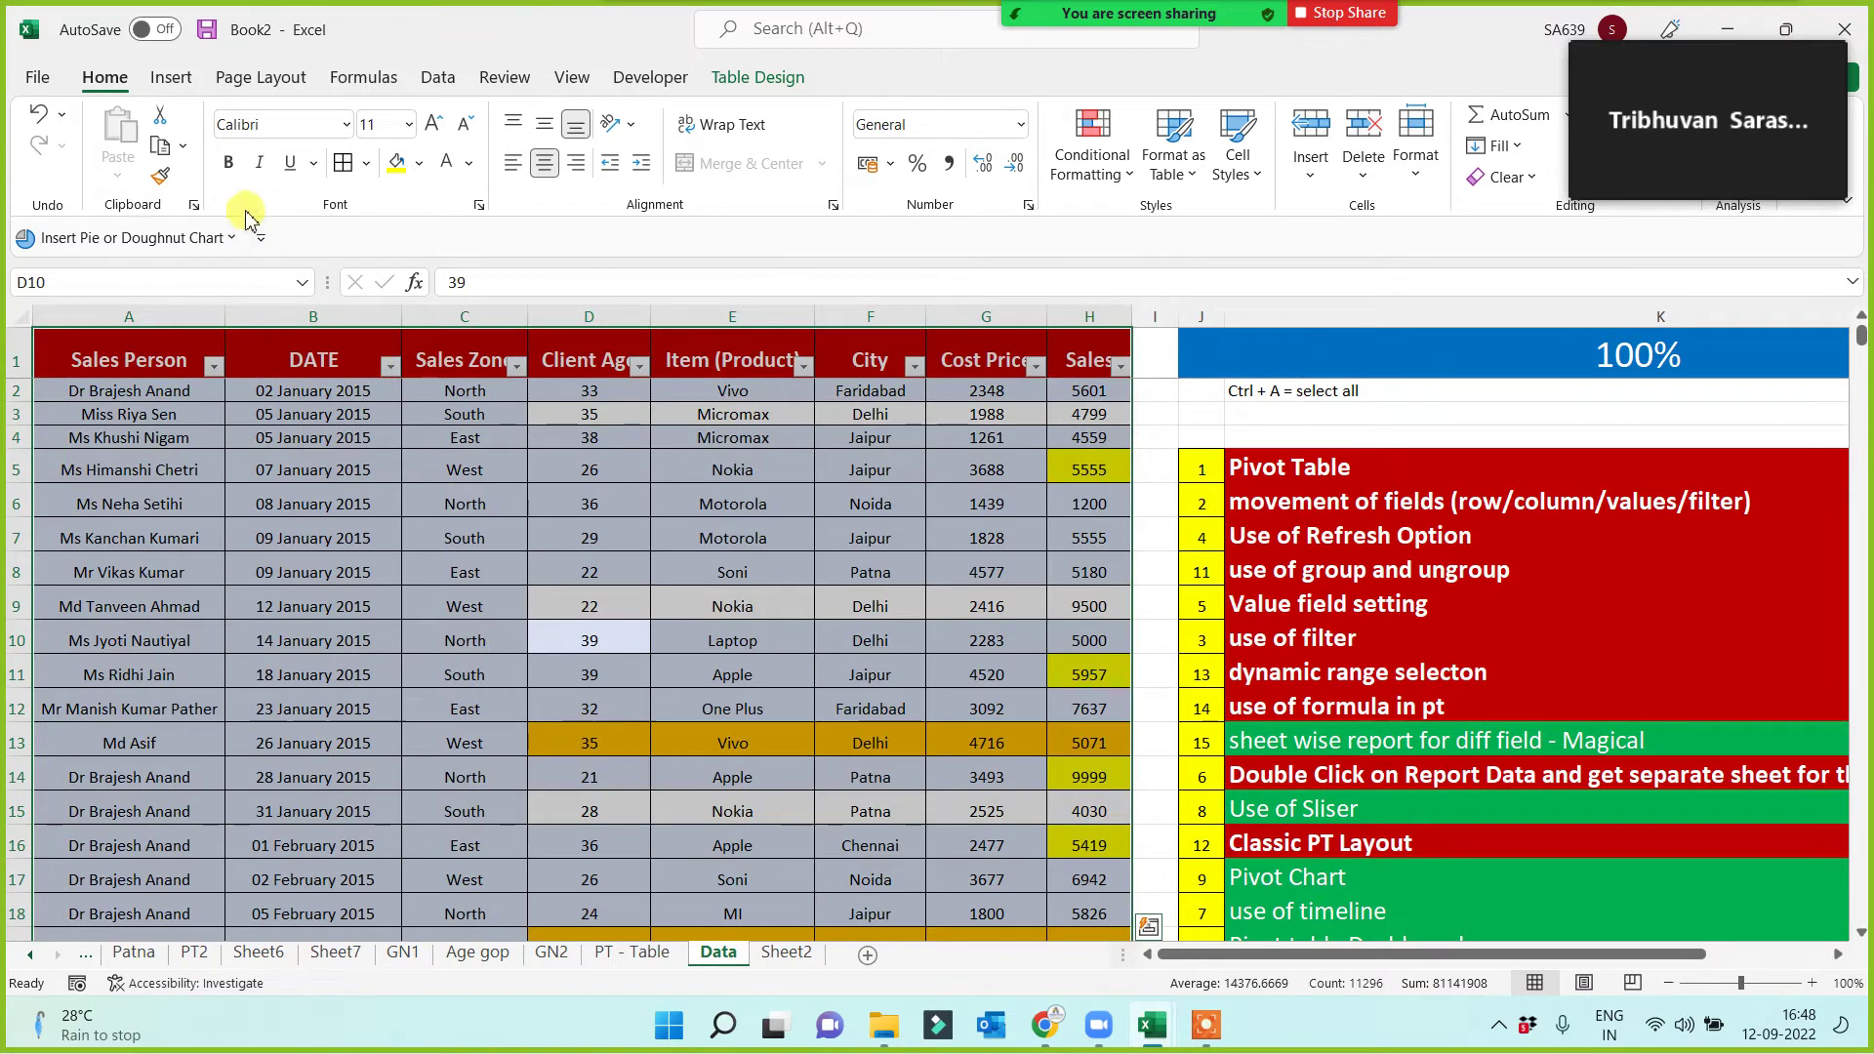
{"action": "left_click", "coordinate": [171, 77]}
{"action": "left_click", "coordinate": [59, 132]}
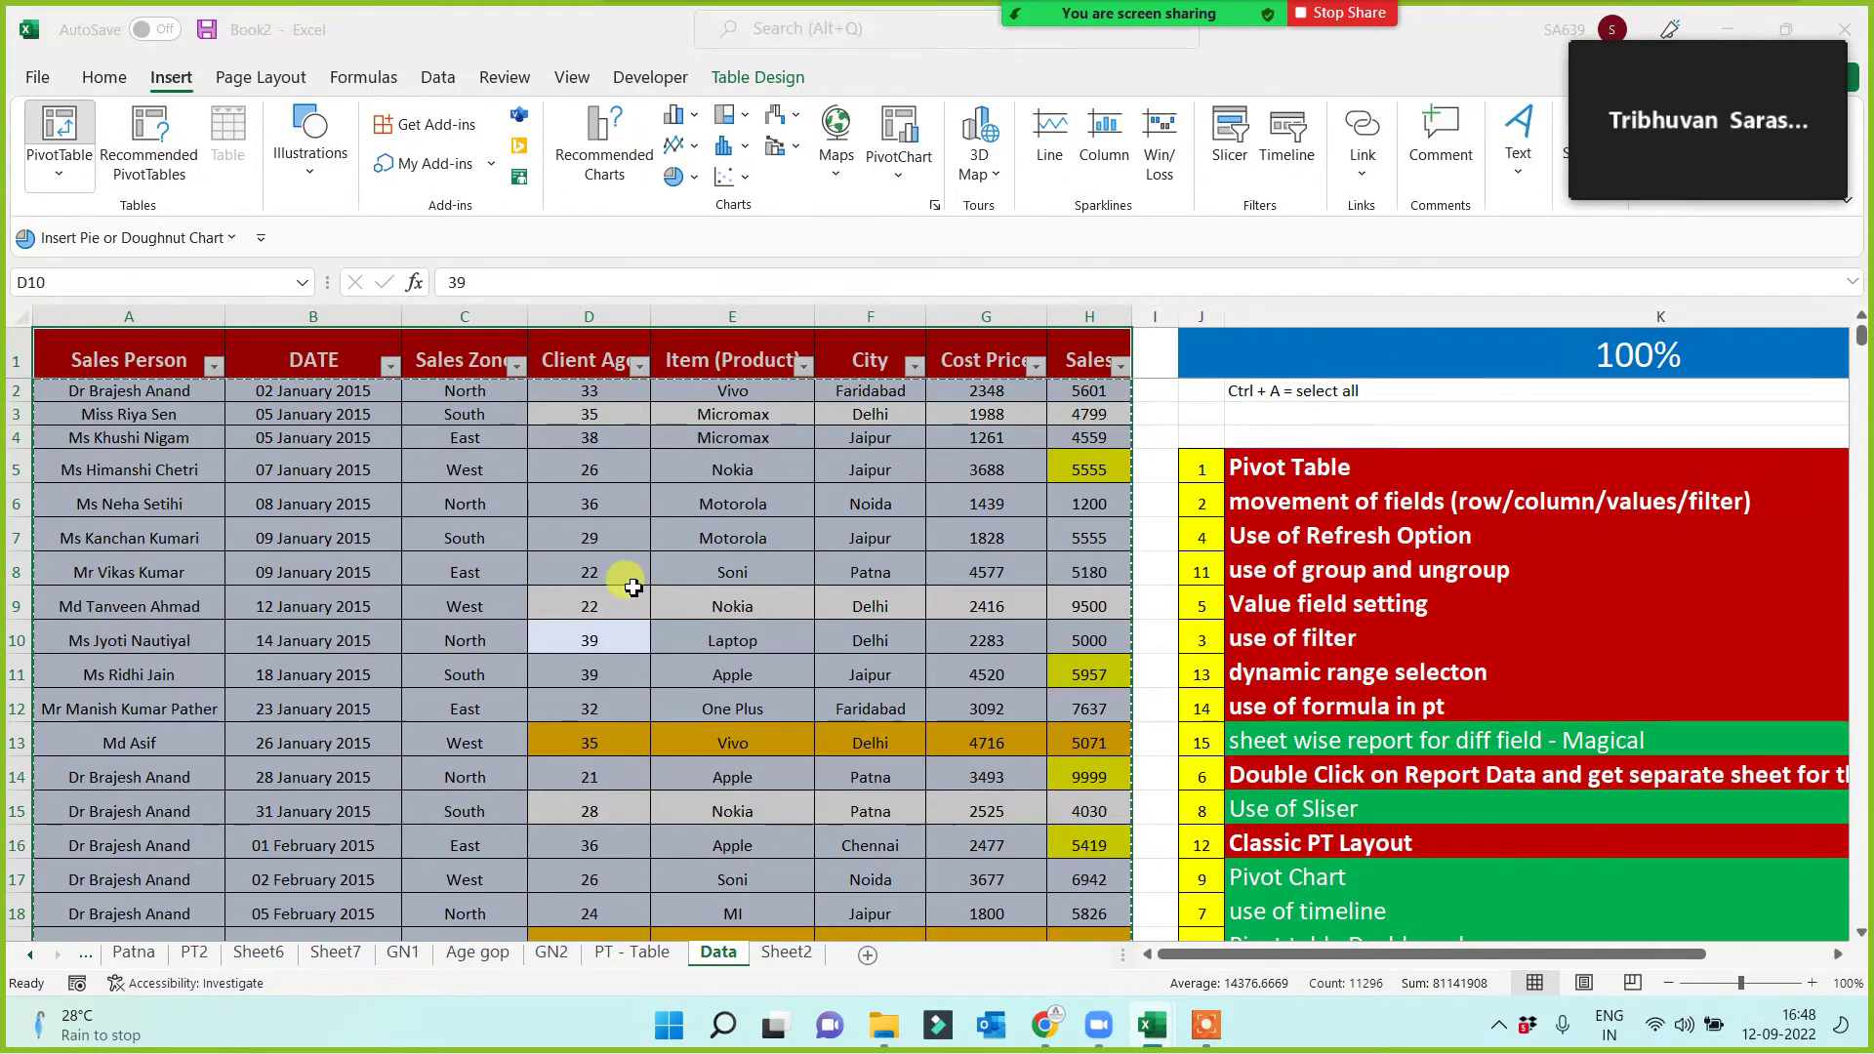
{"action": "left_click", "coordinate": [1177, 916]}
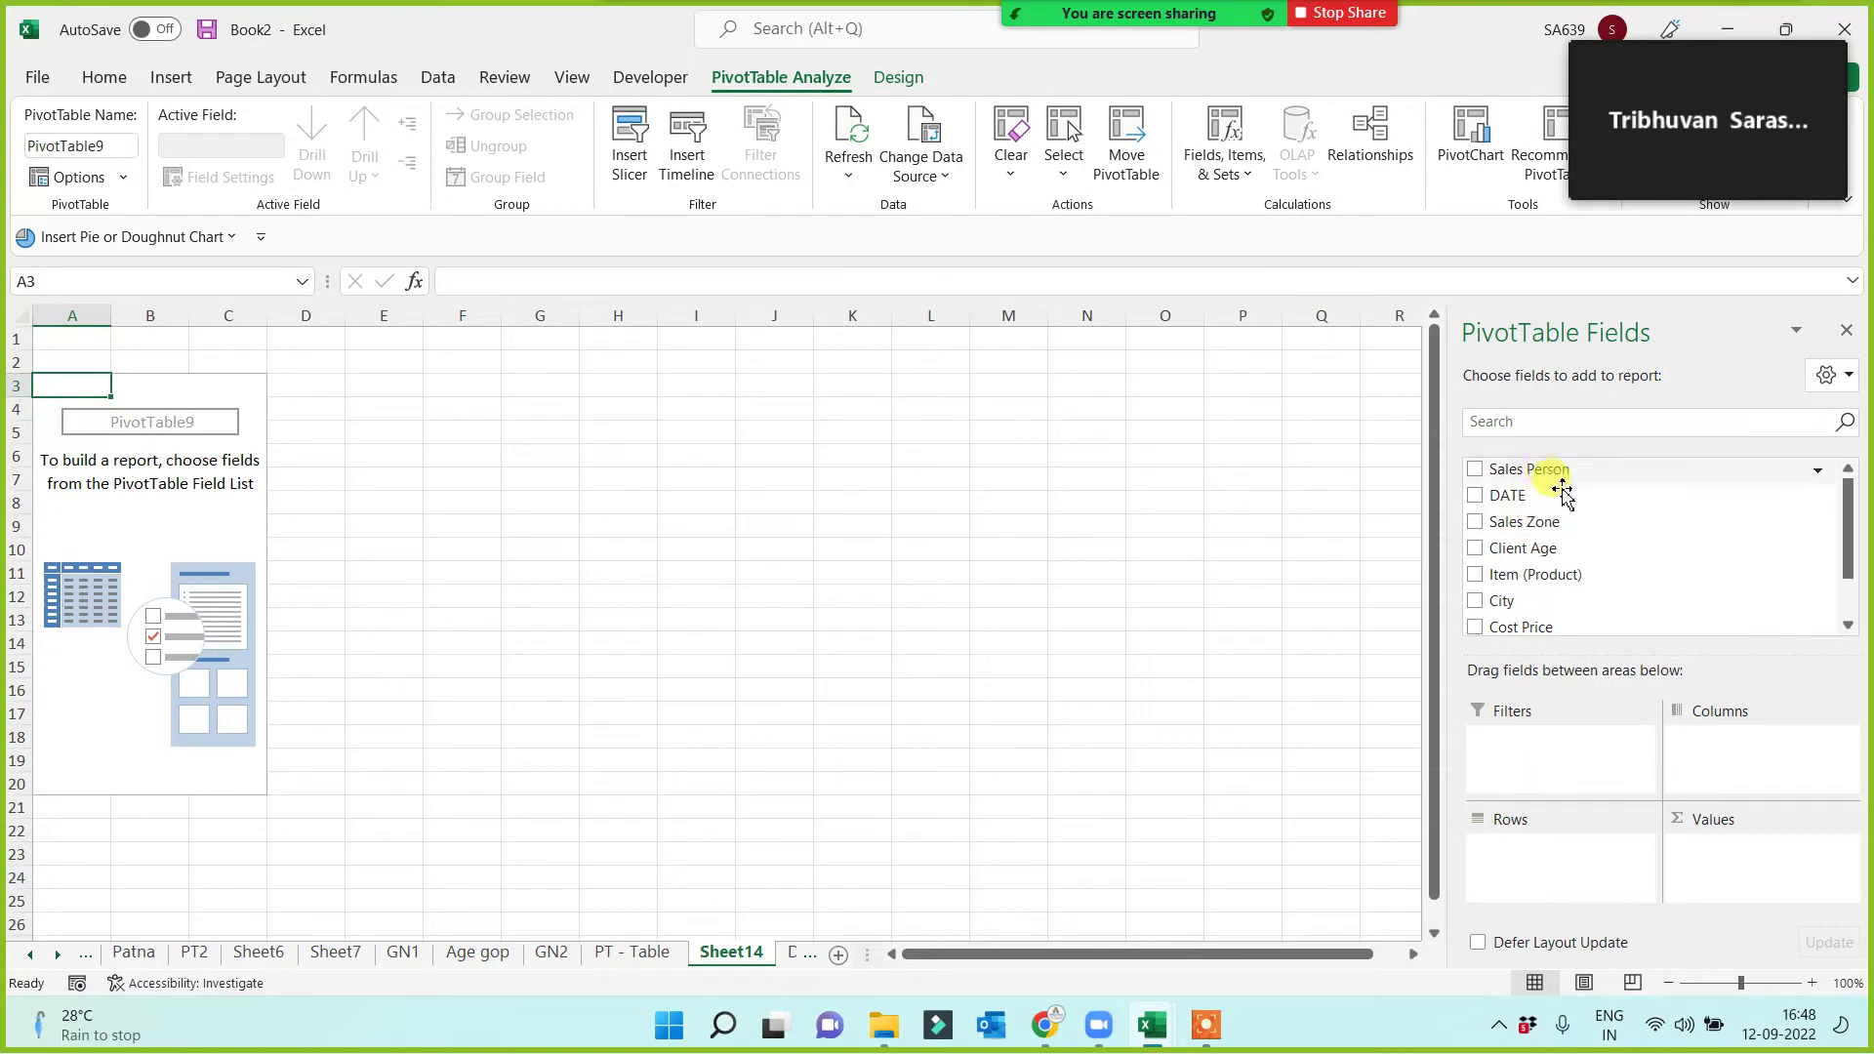
Lay out the PivotTable with Item (Product) as rows and the sums of Sales and Cost Price as values.
{"action": "left_click_drag", "start_coordinate": [1562, 576], "coordinate": [1531, 871]}
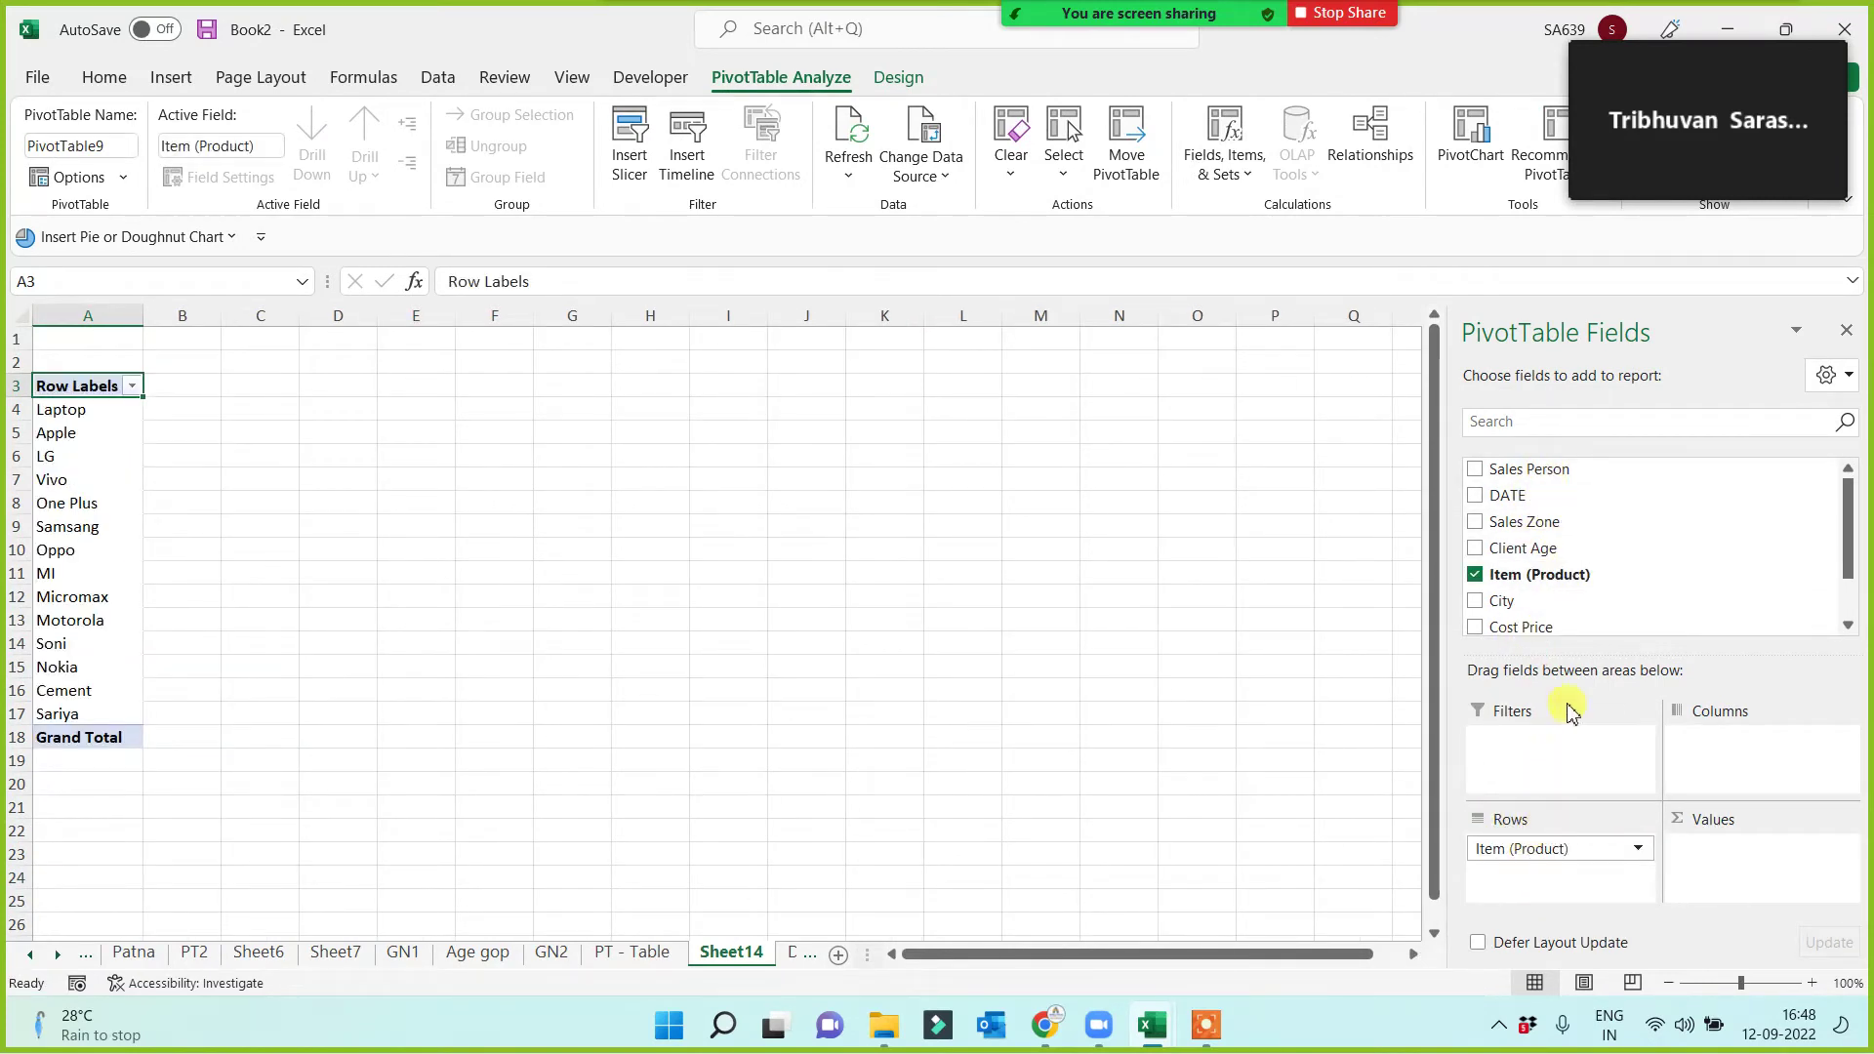
{"action": "left_click_drag", "start_coordinate": [1848, 561], "coordinate": [1852, 601]}
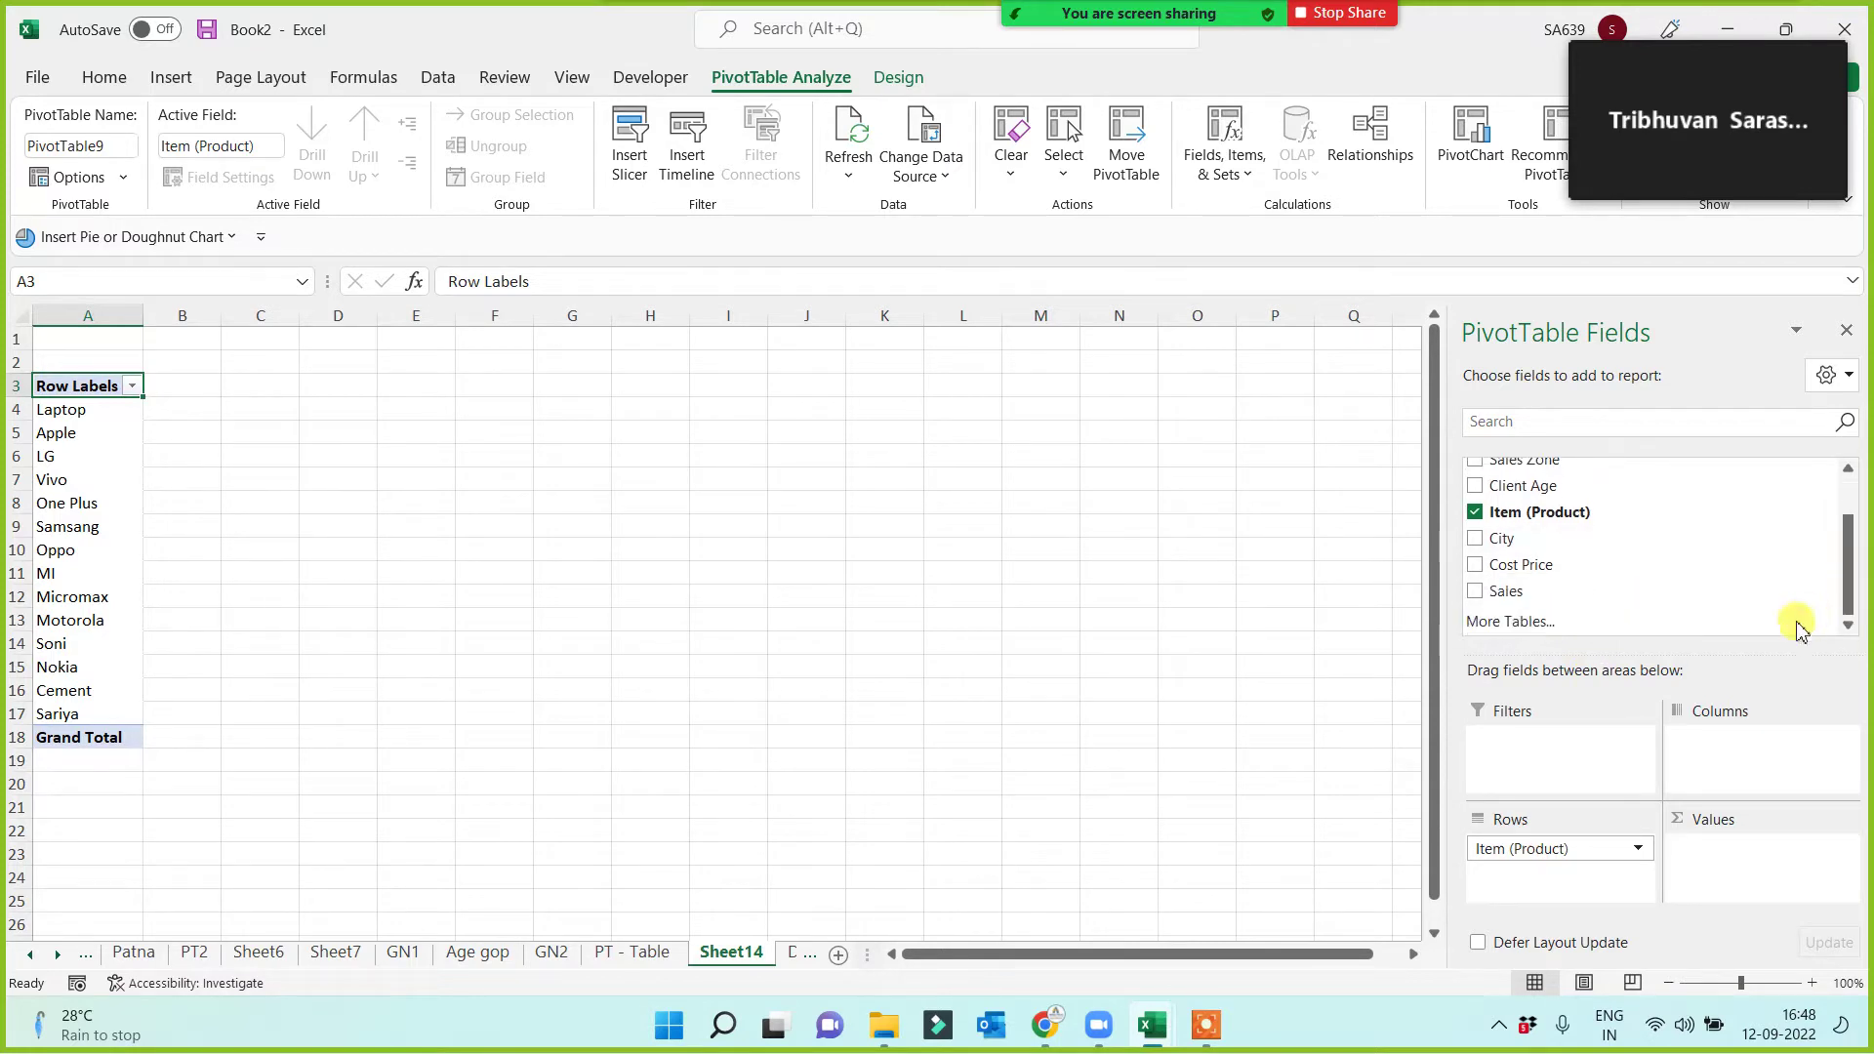
{"action": "left_click_drag", "start_coordinate": [1528, 588], "coordinate": [1702, 854]}
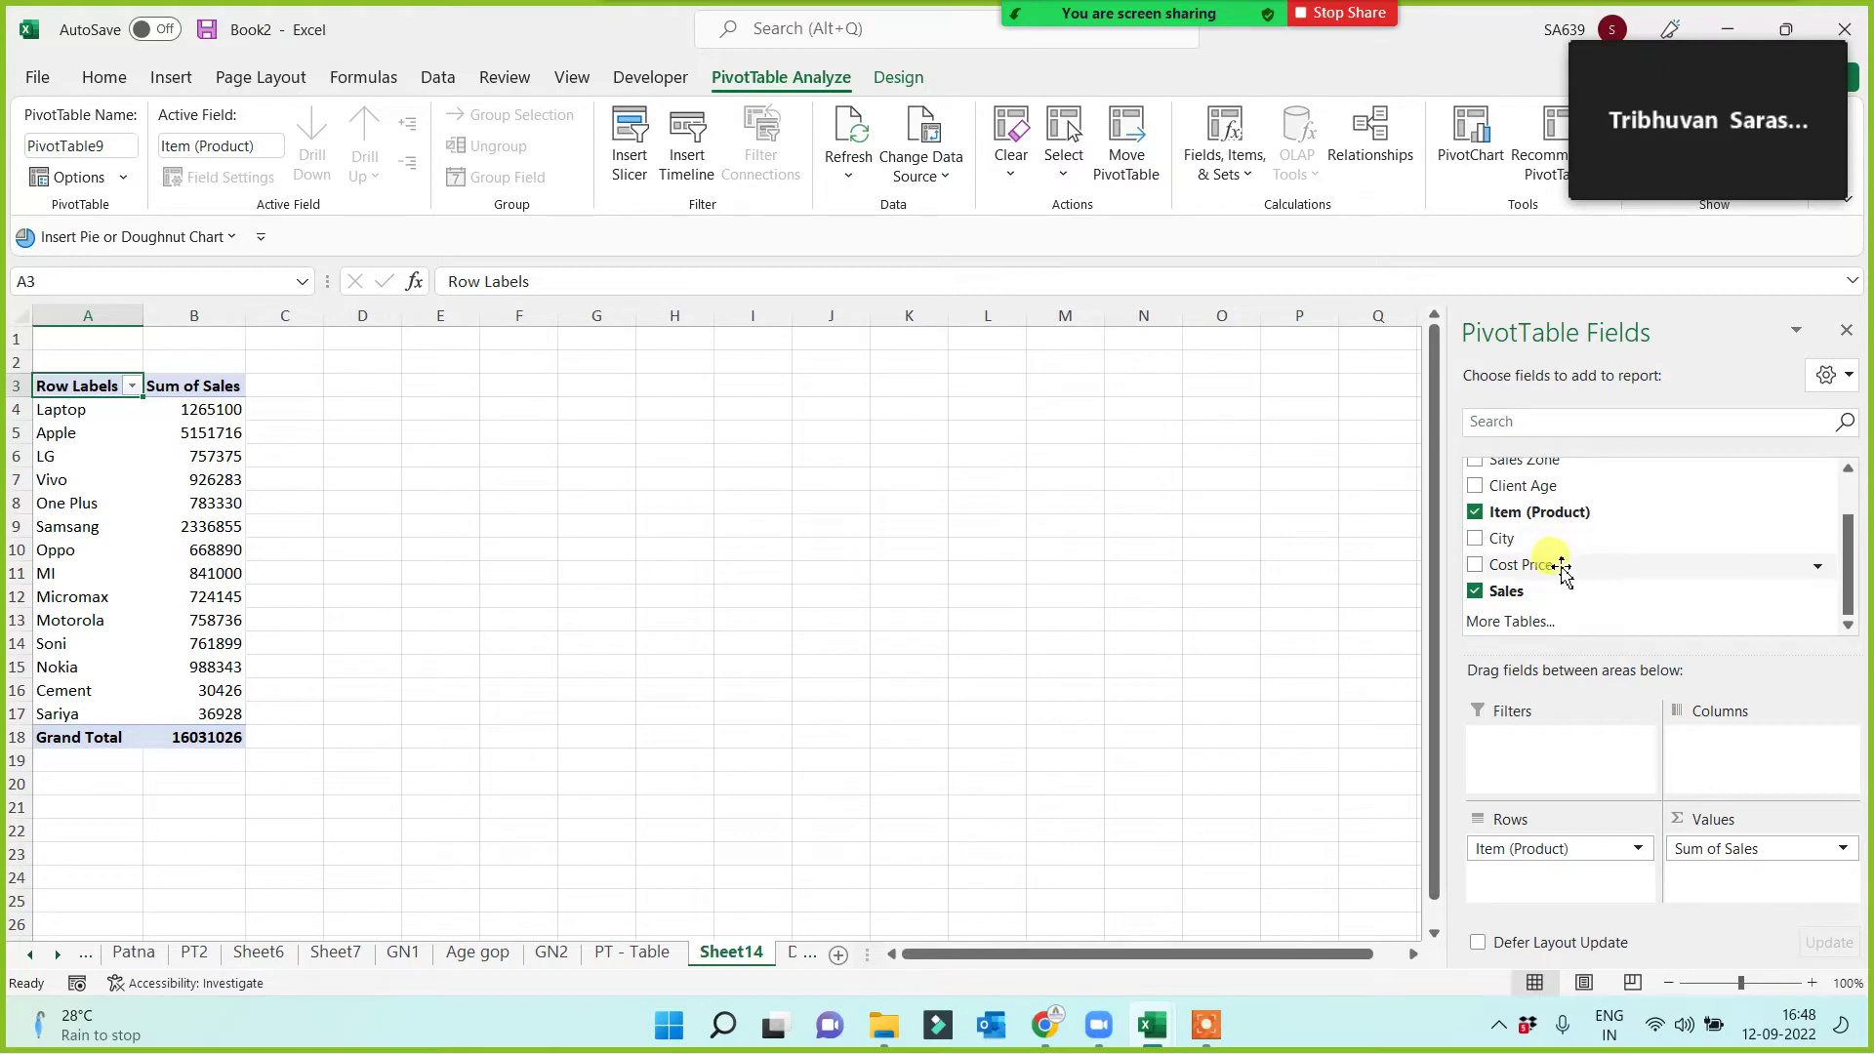
{"action": "left_click_drag", "start_coordinate": [1548, 564], "coordinate": [1719, 882]}
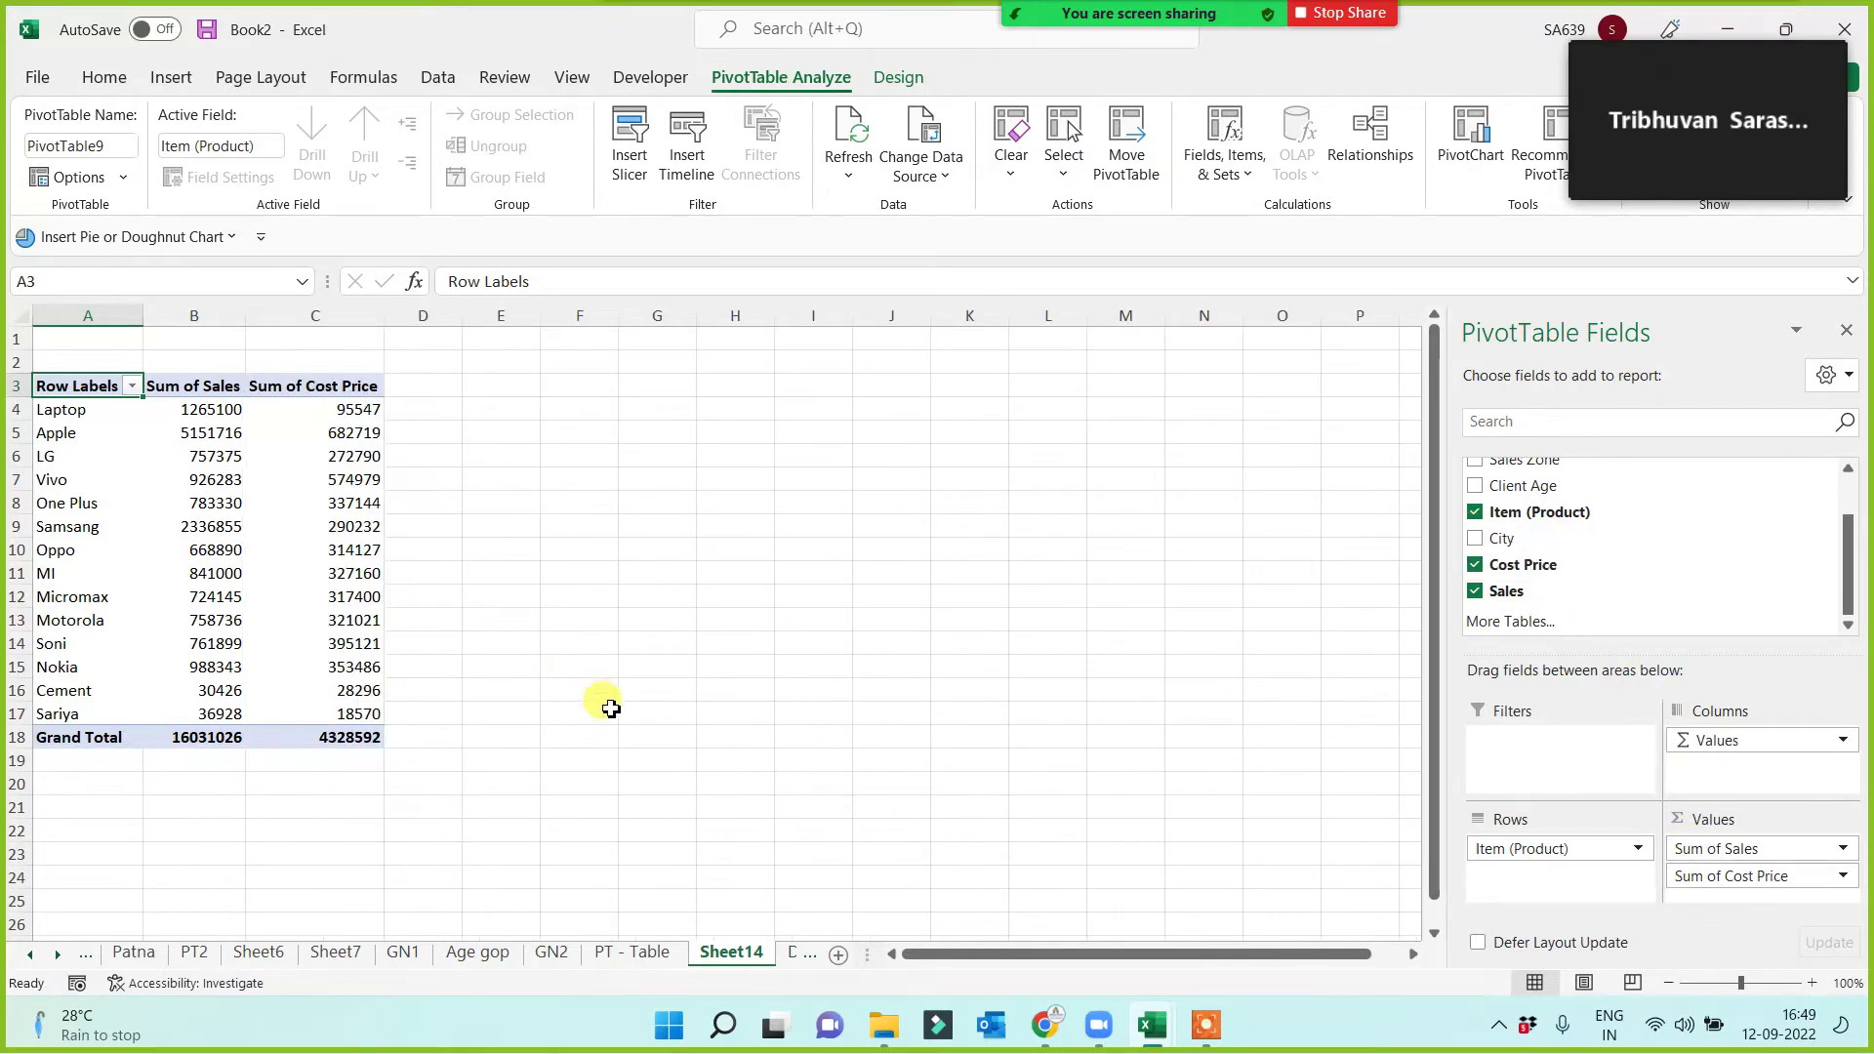
Enter a column heading beginning "Pro" in cell D3, beside the Sum of Cost Price heading.
{"action": "scroll", "coordinate": [608, 703], "scroll_direction": "up", "scroll_amount": 3}
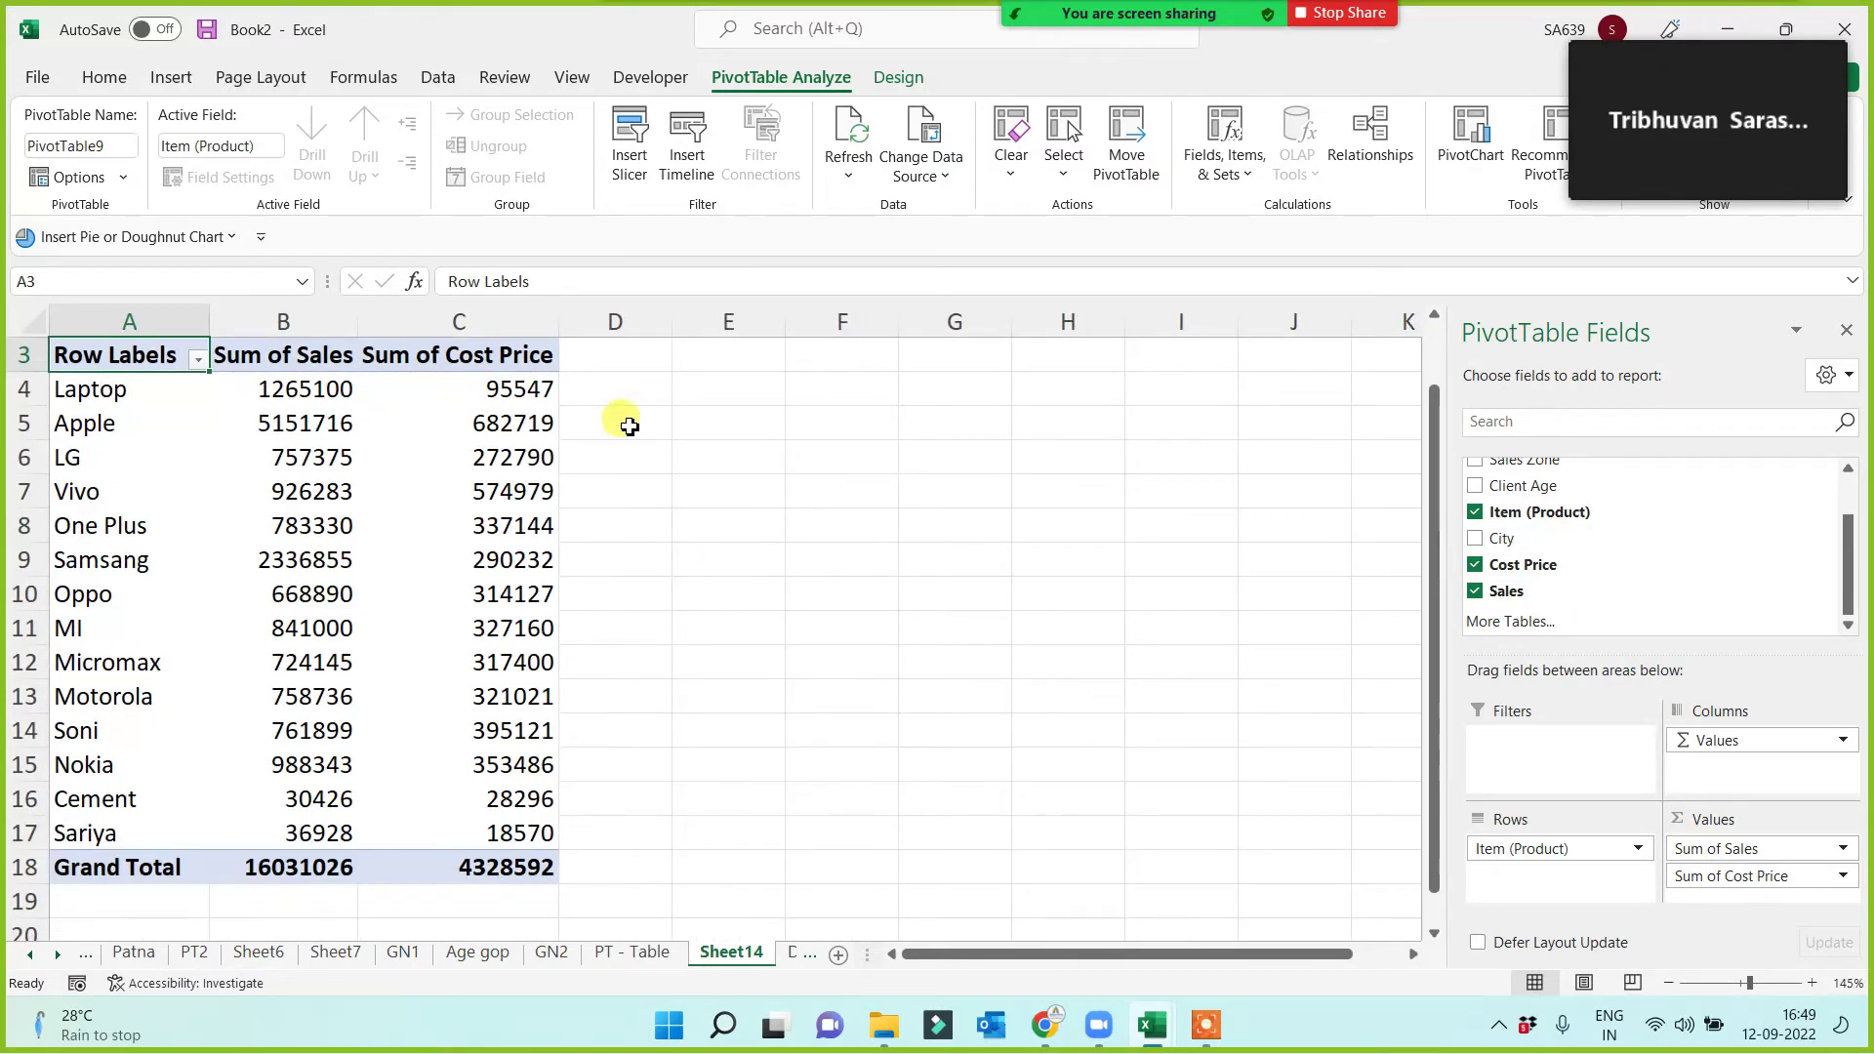
{"action": "left_click", "coordinate": [621, 357]}
{"action": "type", "text": "Pro"}
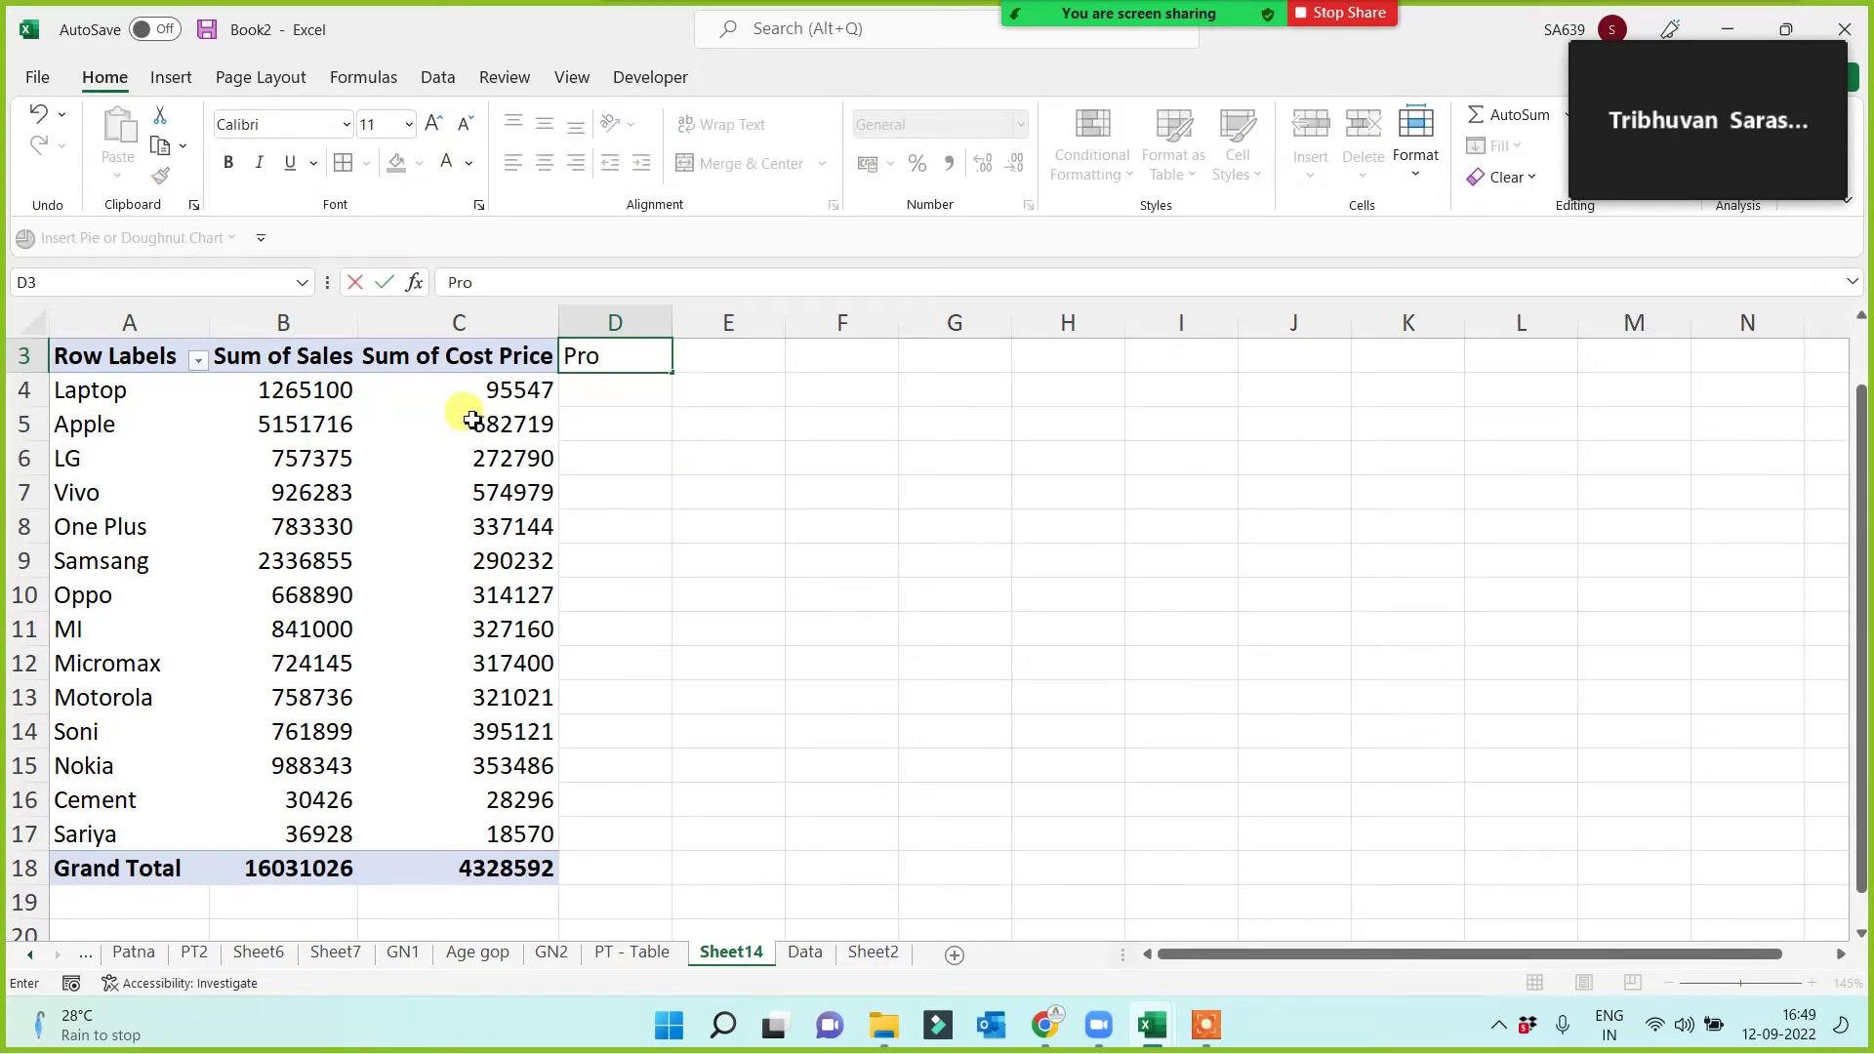
Calculate profit in D4 with =B4-C4 and fill the formula down through the Grand Total row.
{"action": "left_click", "coordinate": [604, 391]}
{"action": "type", "text": "="}
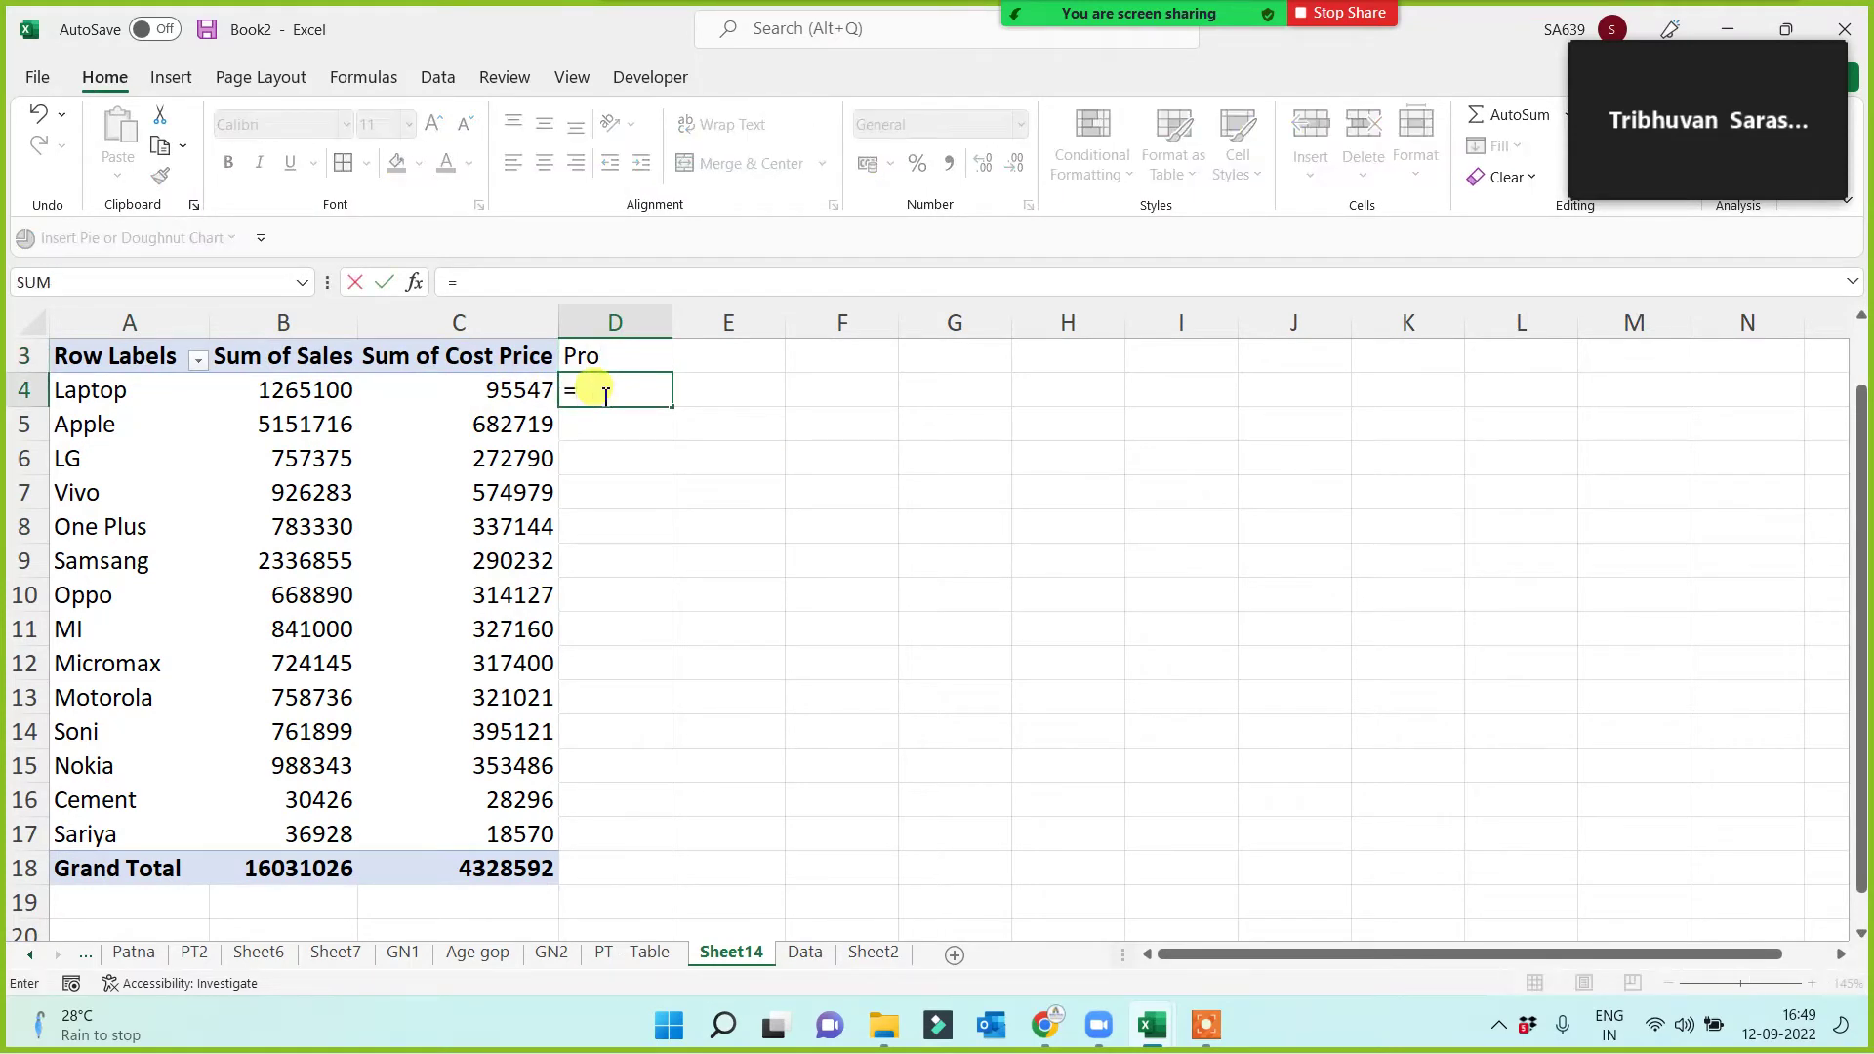
{"action": "left_click", "coordinate": [280, 393]}
{"action": "type", "text": "-"}
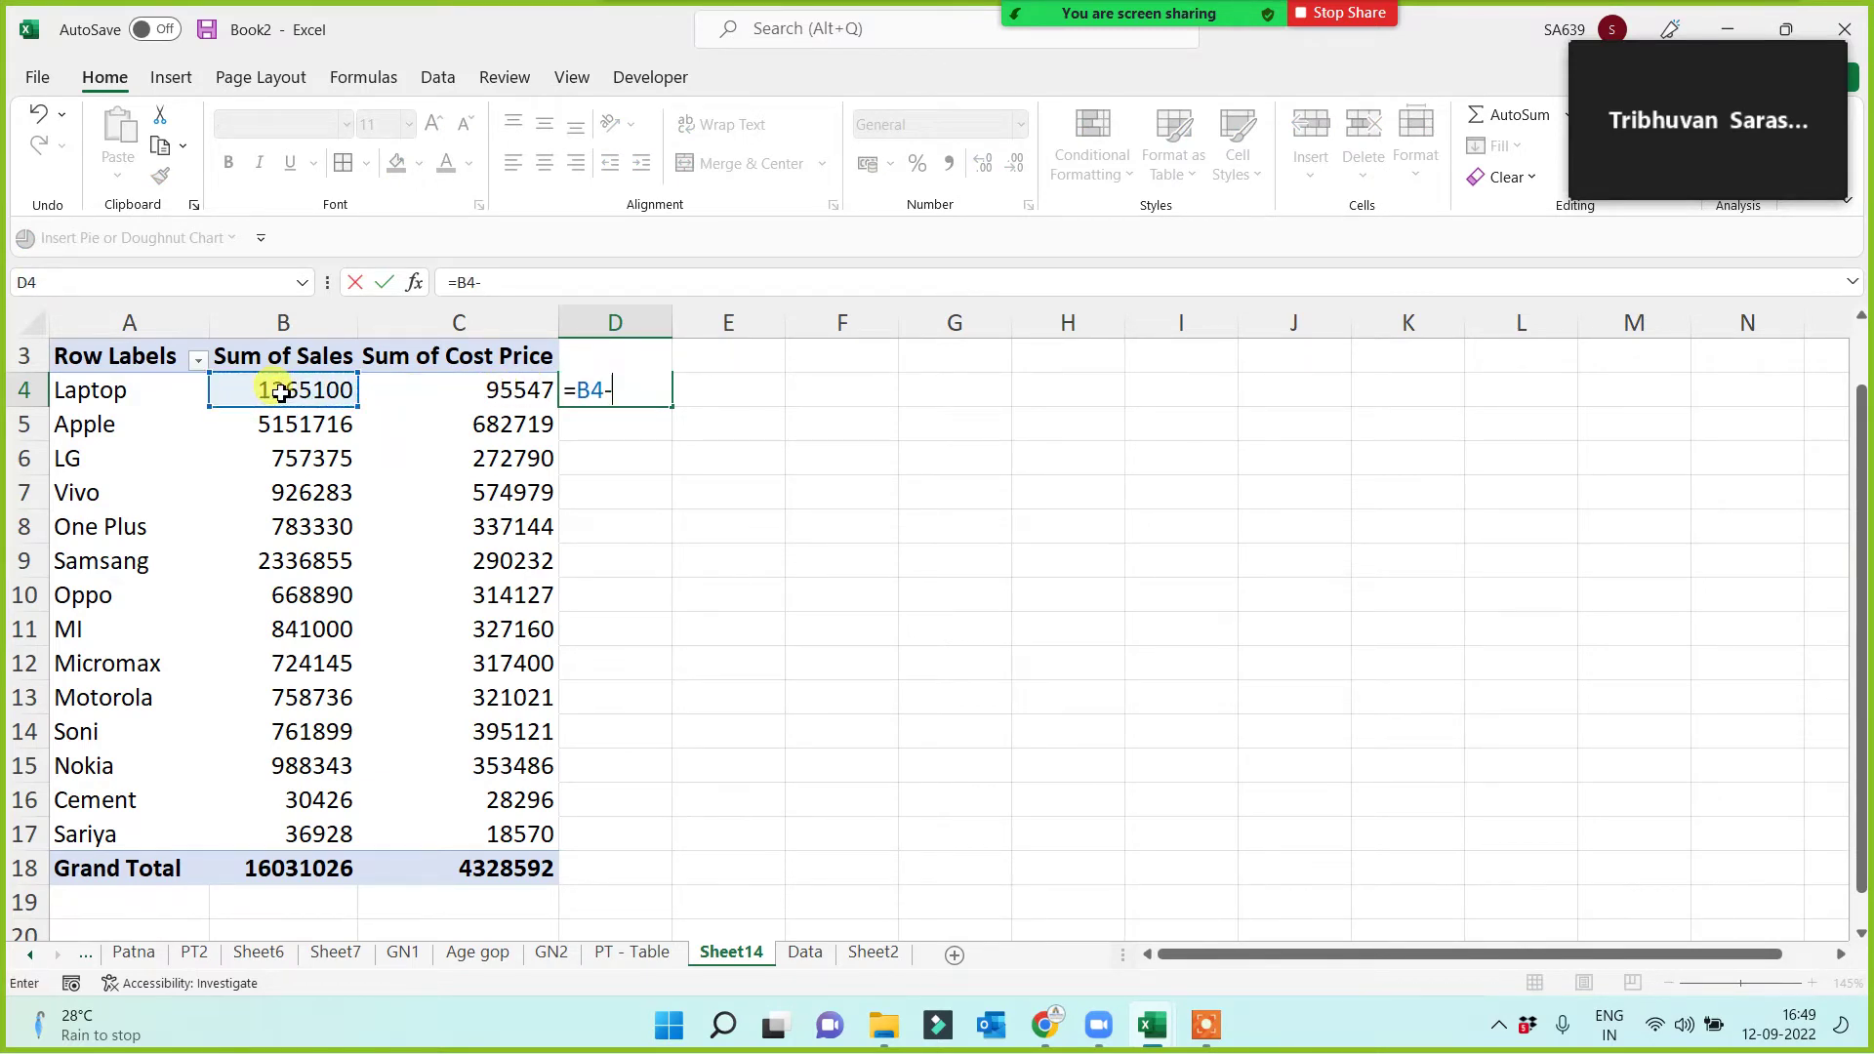
{"action": "left_click", "coordinate": [498, 392]}
{"action": "key", "text": "Return"}
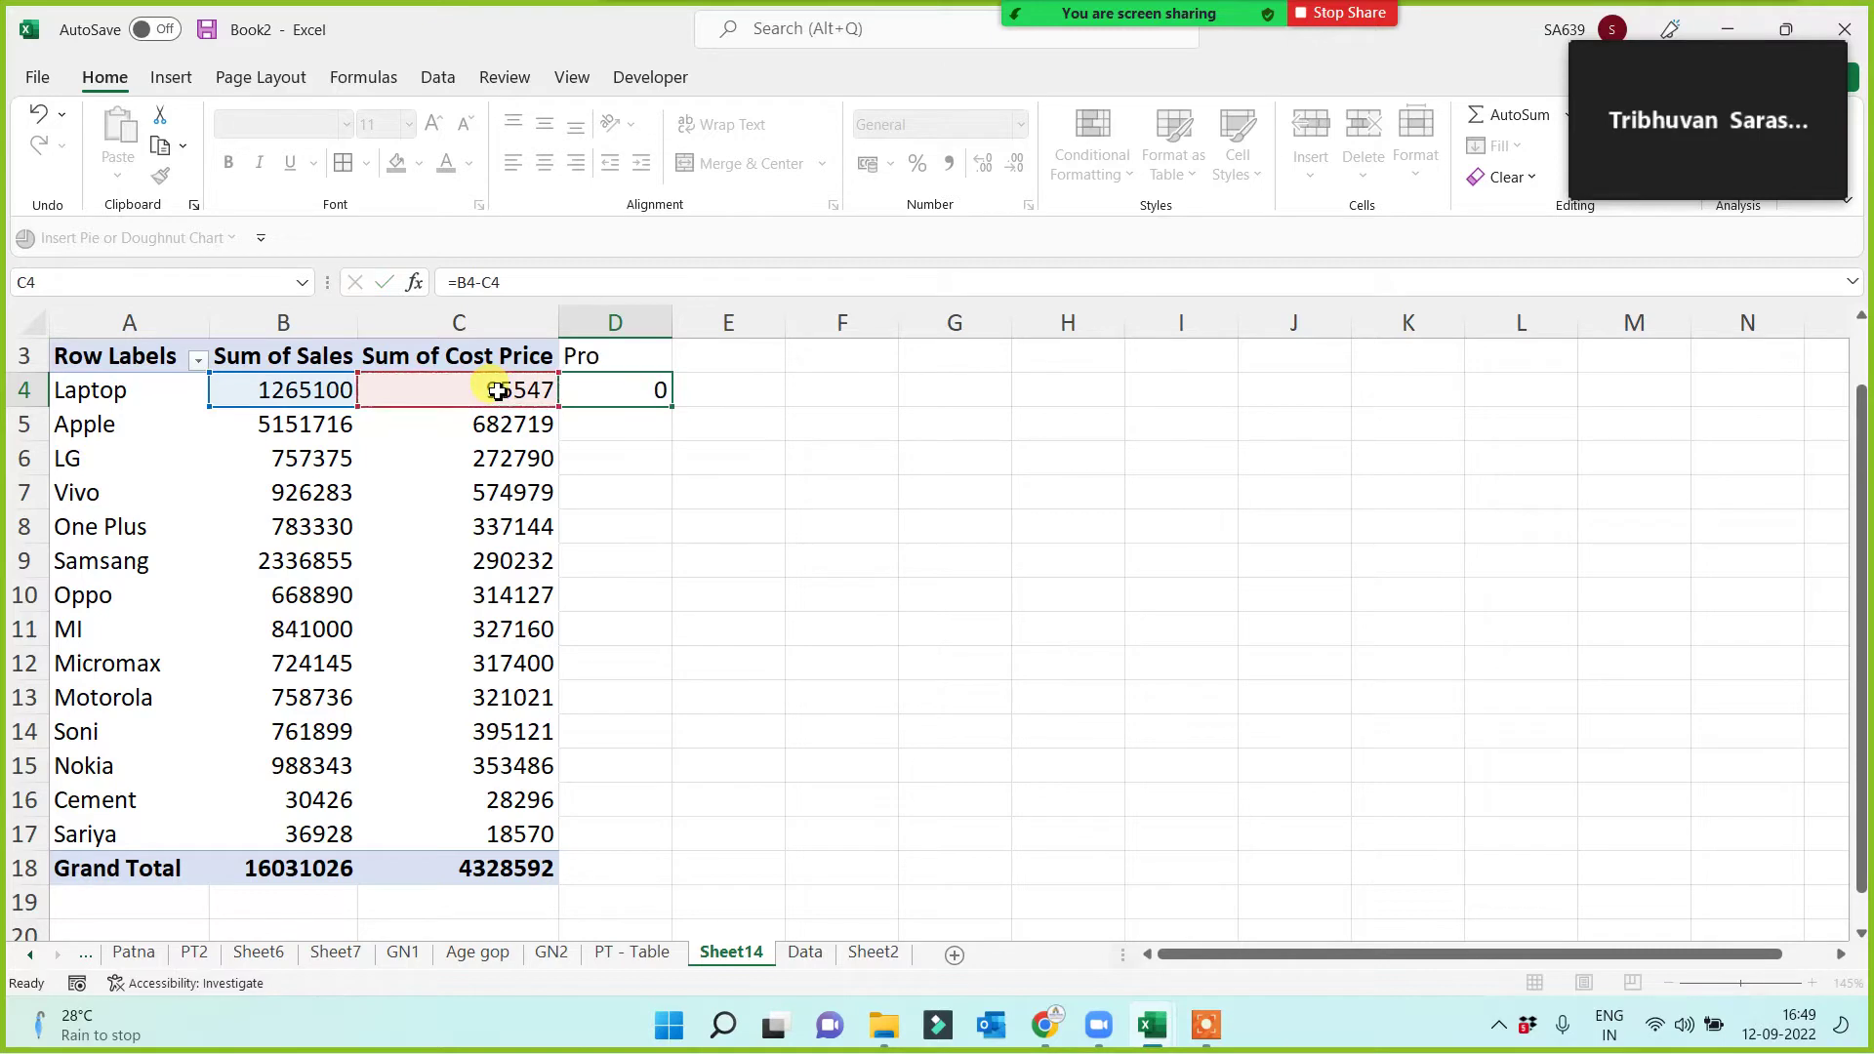
{"action": "left_click", "coordinate": [621, 388]}
{"action": "left_click_drag", "start_coordinate": [672, 413], "coordinate": [640, 879]}
Enter the note "365 - office" in cell G10 and fit column G to its contents.
{"action": "left_click", "coordinate": [908, 595]}
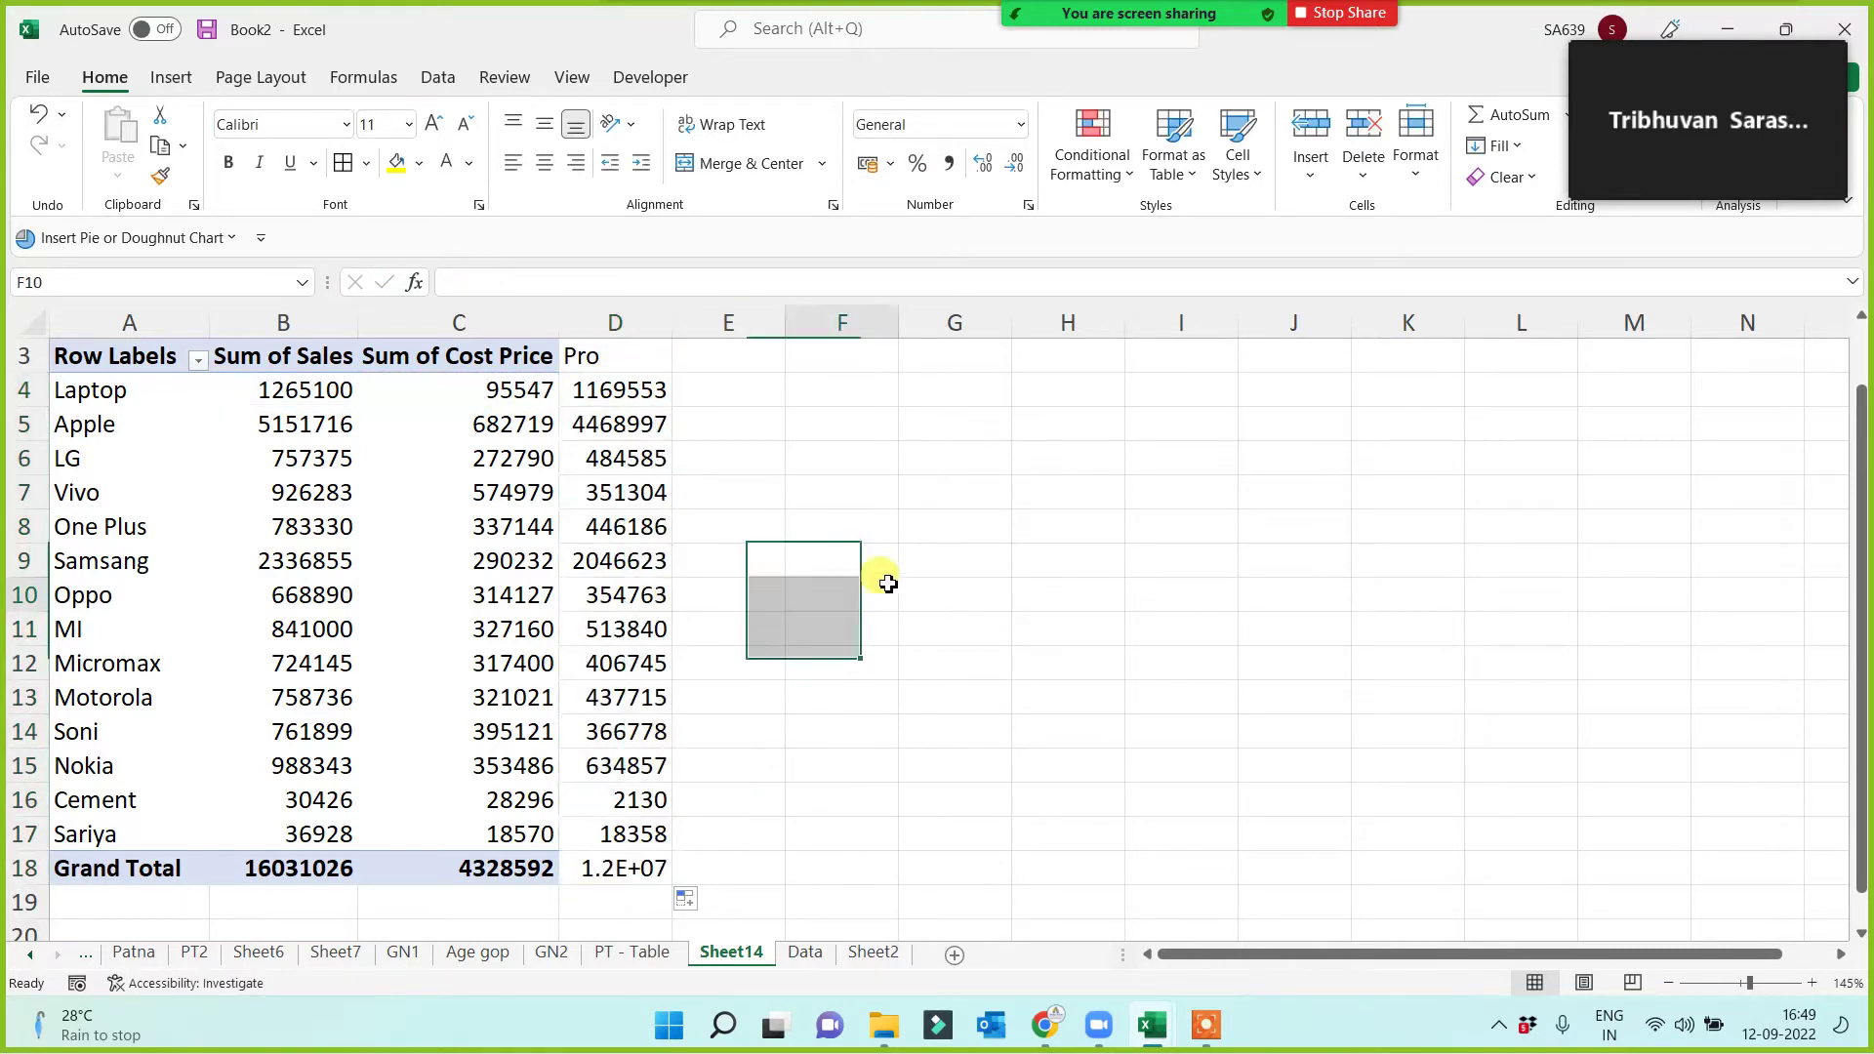
{"action": "type", "text": "3"}
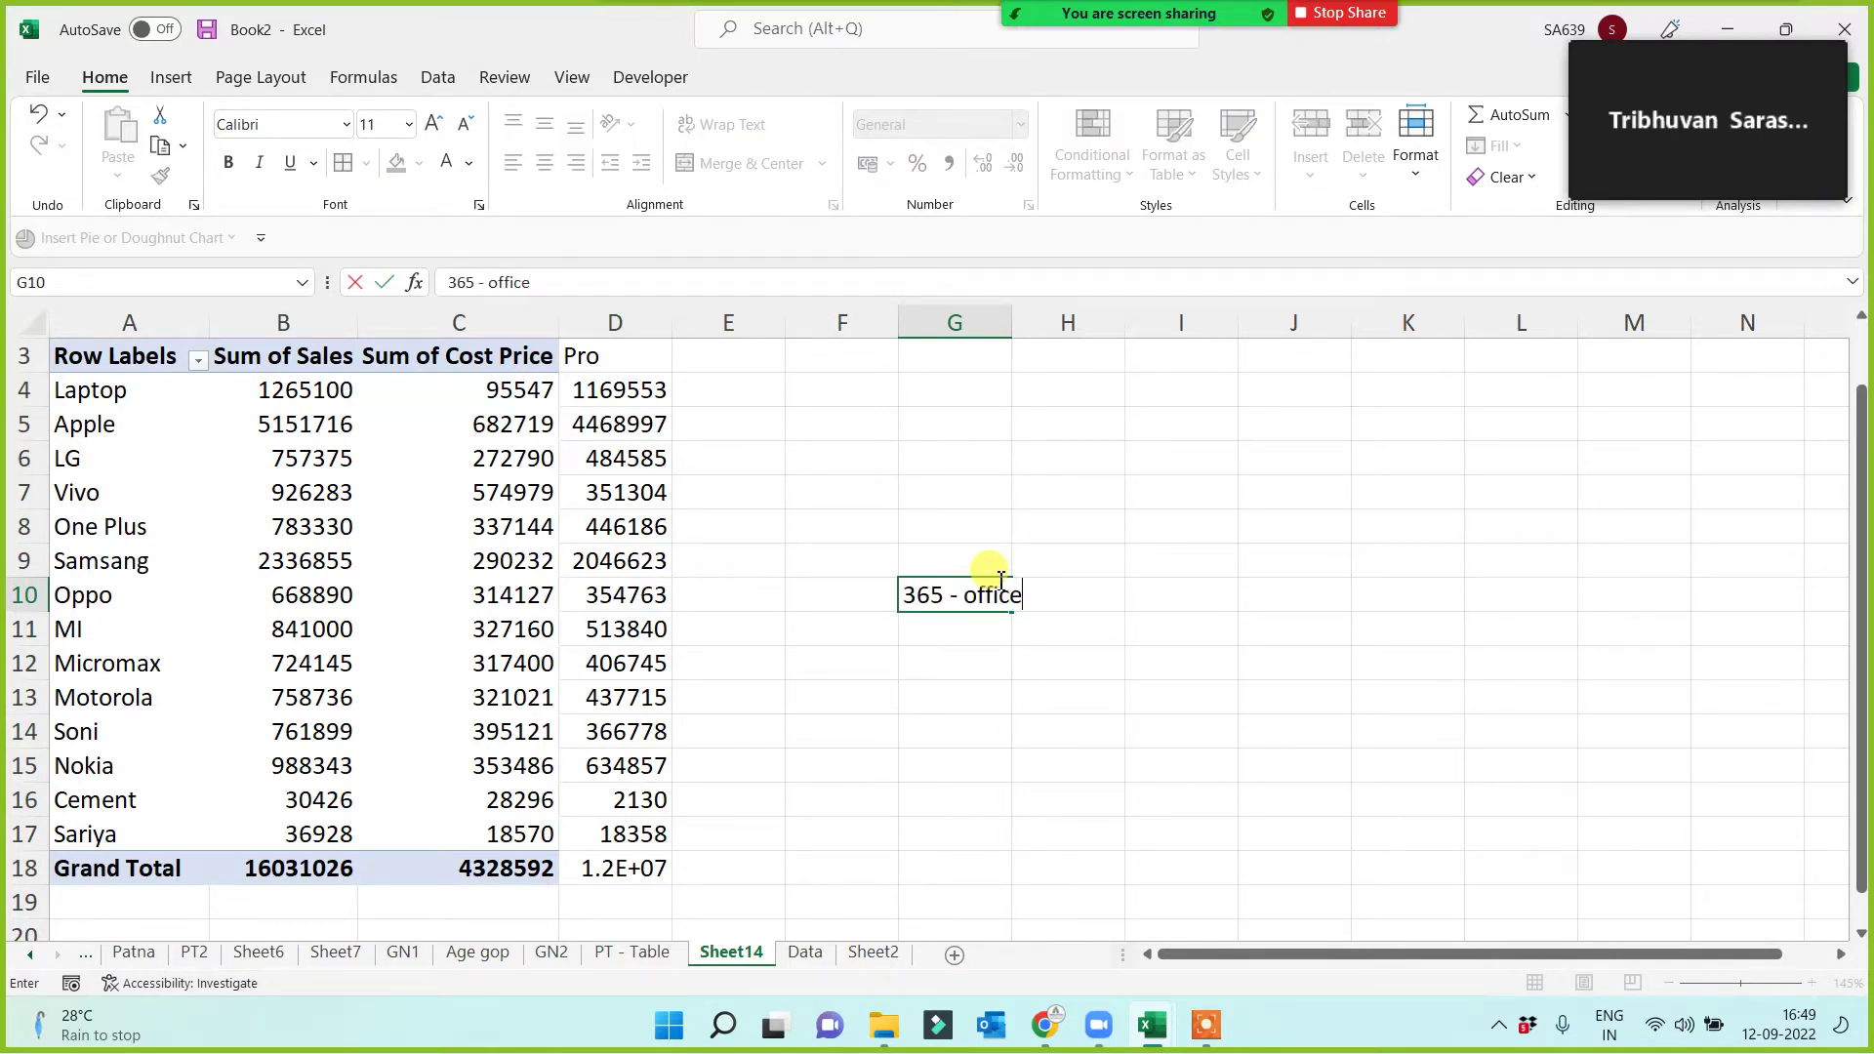
{"action": "type", "text": "65 - office"}
{"action": "left_click", "coordinate": [974, 724]}
{"action": "left_click", "coordinate": [904, 590]}
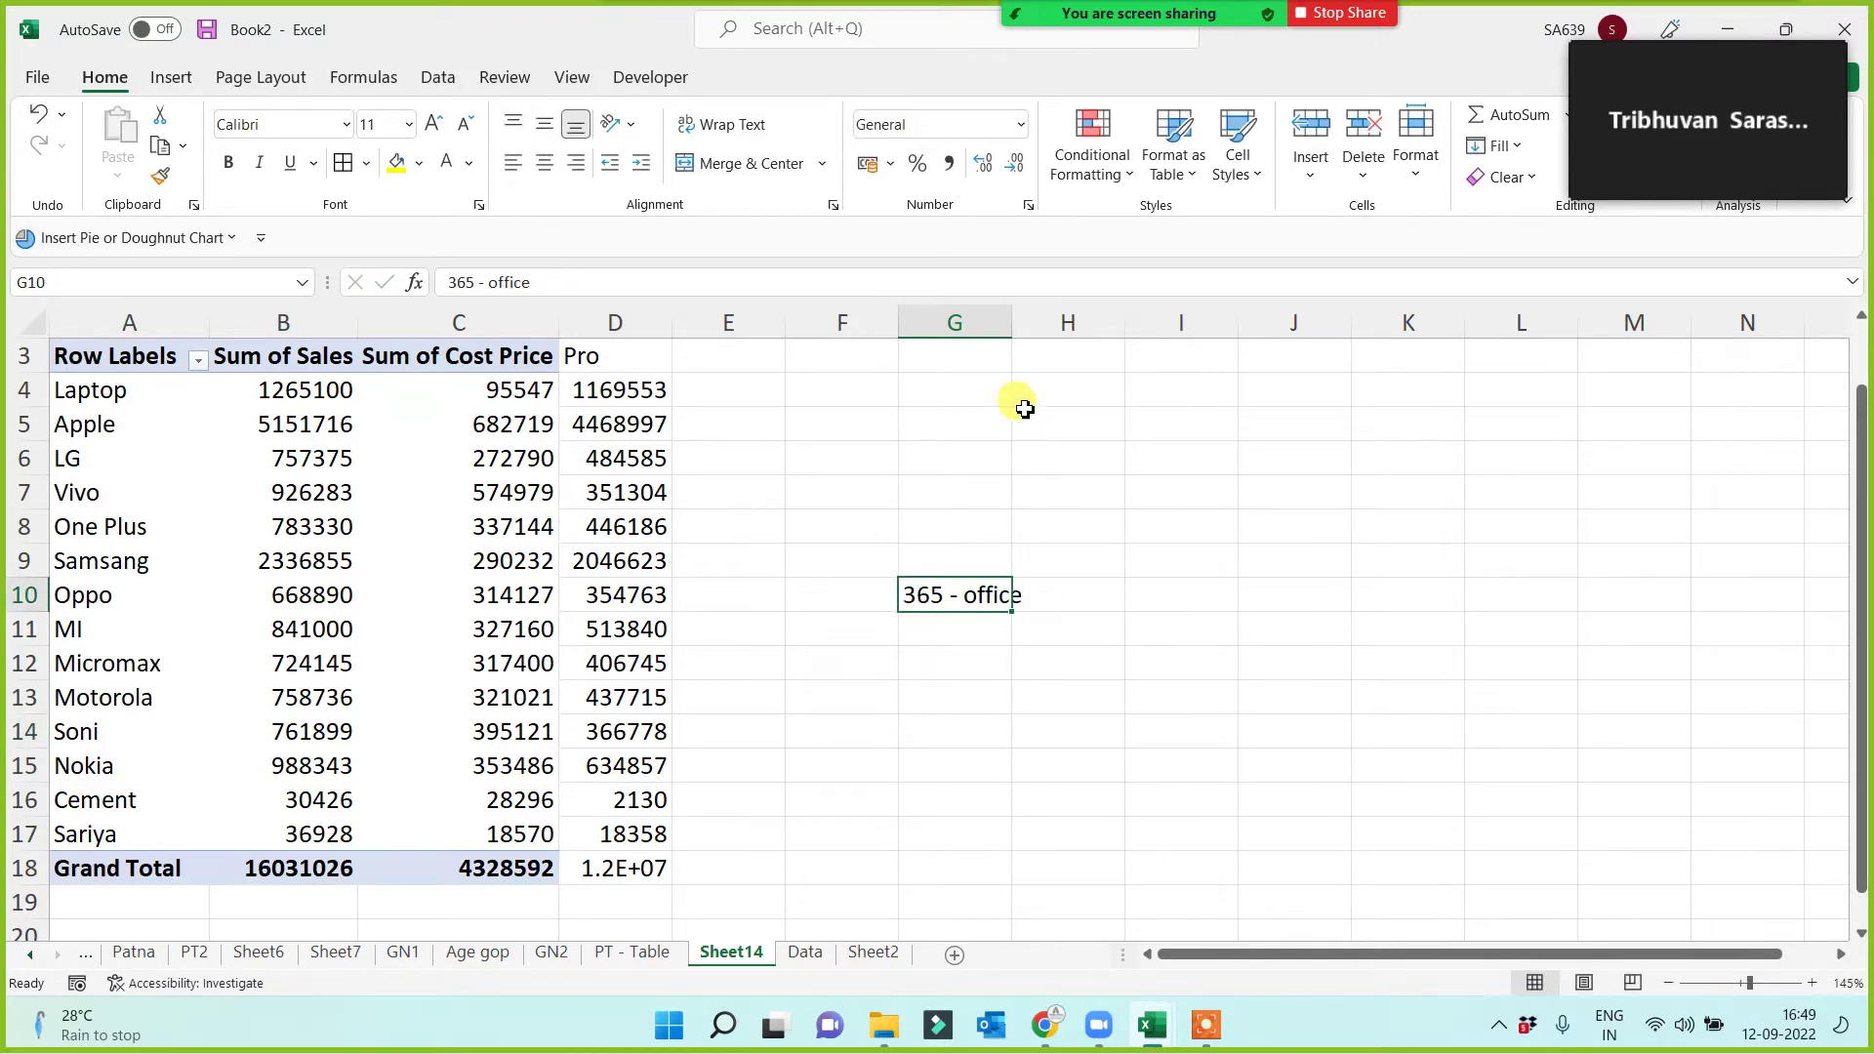
{"action": "double_click", "coordinate": [1012, 322]}
Clear the profit formulas from D4:D18.
{"action": "left_click_drag", "start_coordinate": [611, 386], "coordinate": [609, 876]}
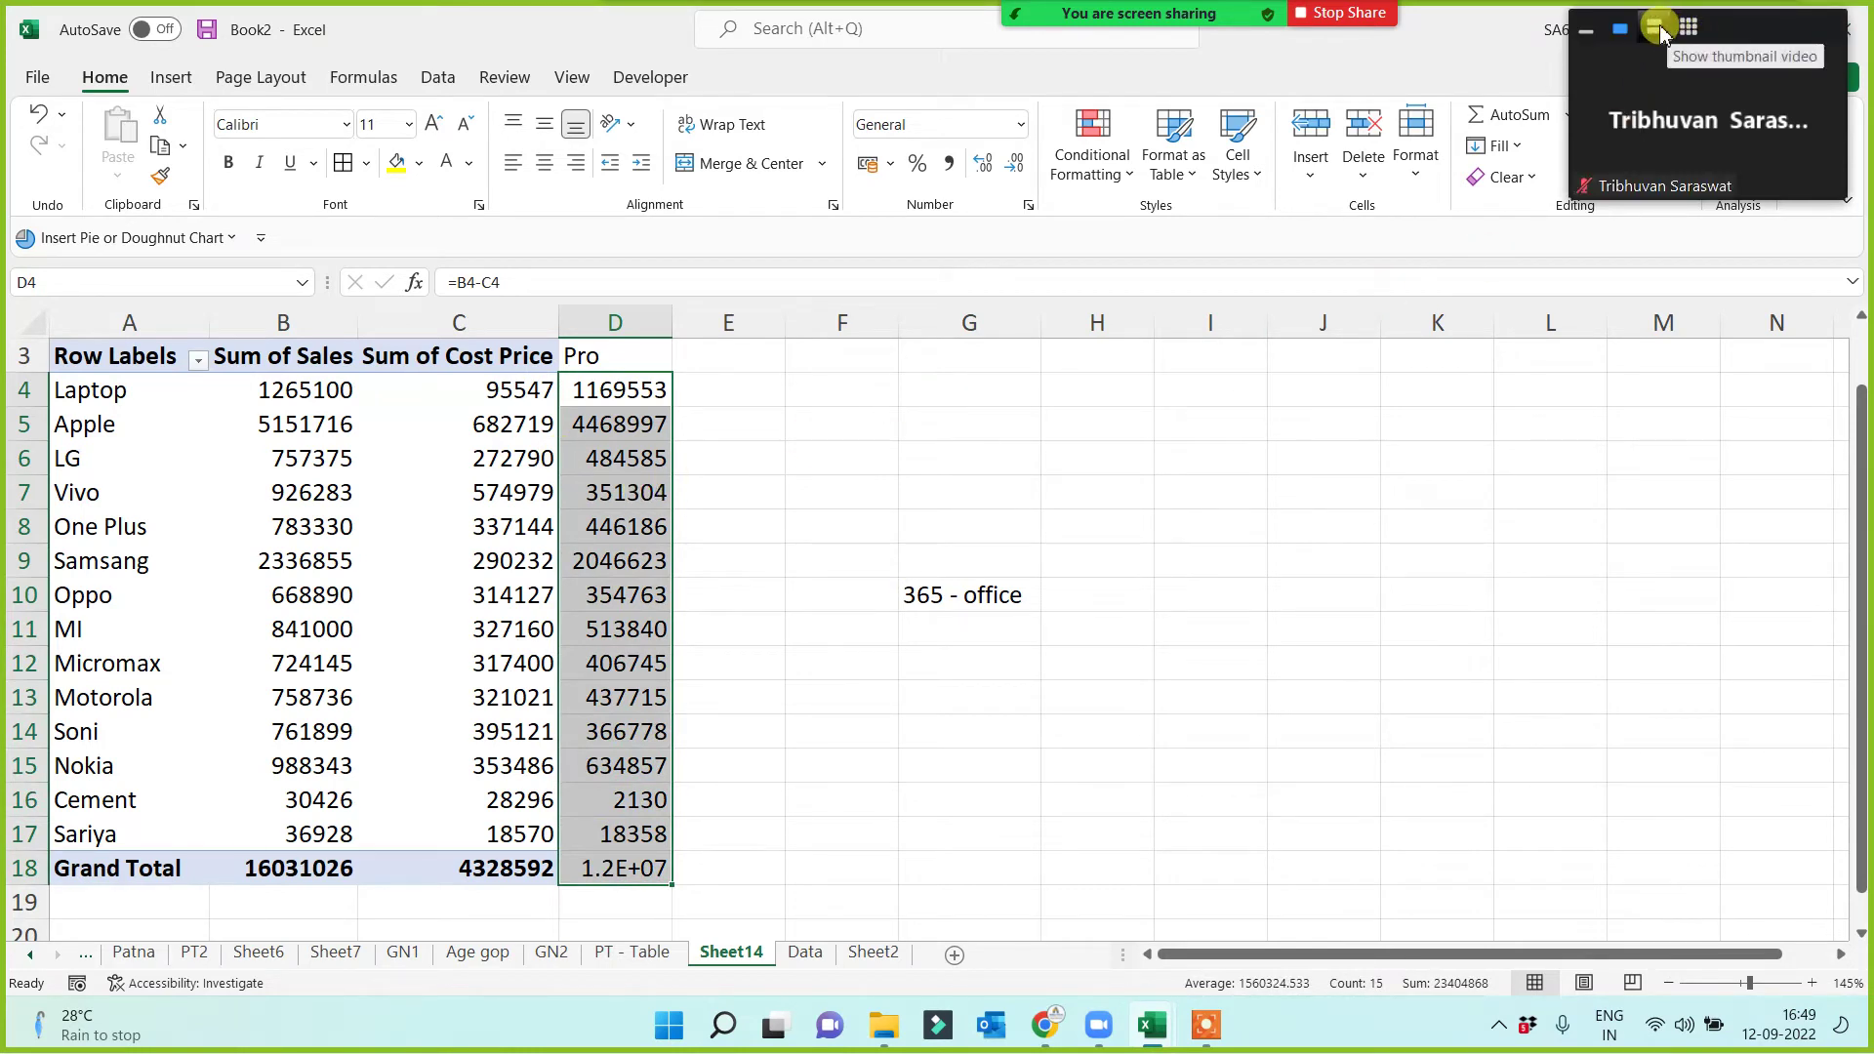
{"action": "left_click", "coordinate": [1655, 27]}
{"action": "key", "text": "Delete"}
Enter the formula =b4-c4 in D4 using hand-written cell references and fill it down to row 18.
{"action": "left_click", "coordinate": [600, 391]}
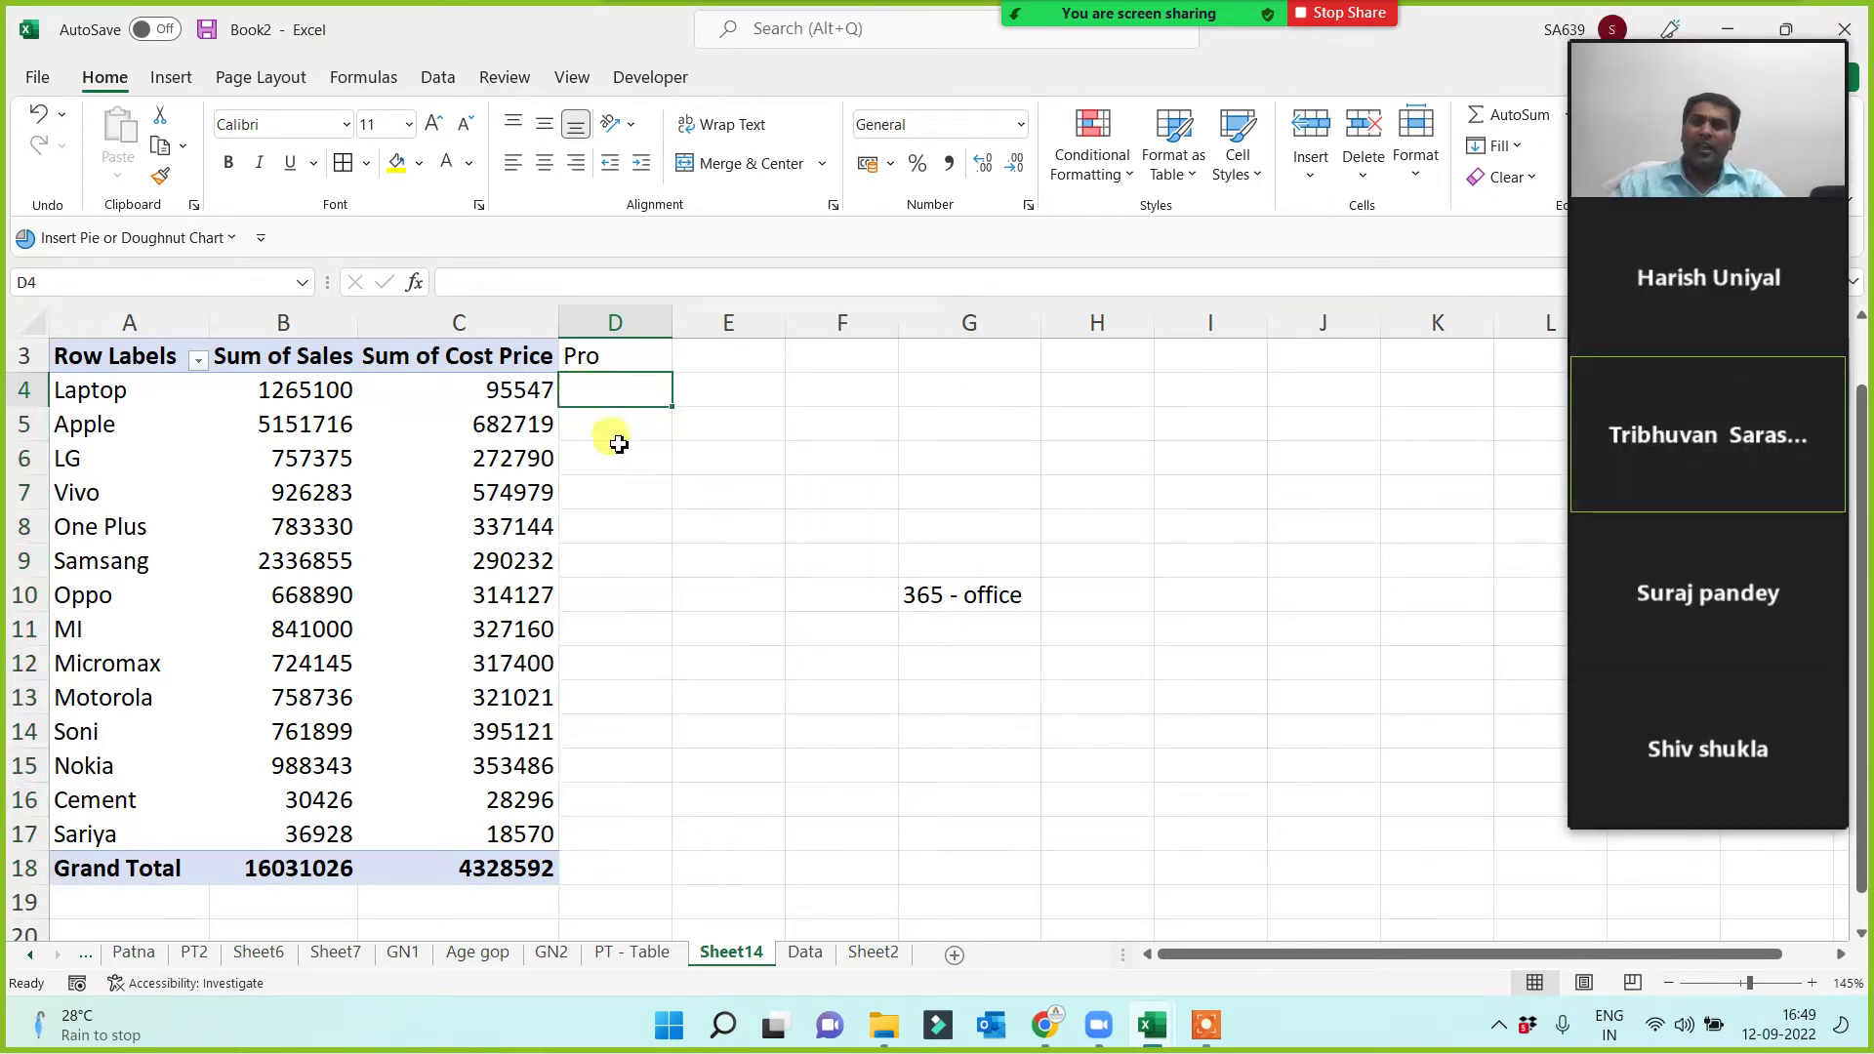
{"action": "left_click", "coordinate": [284, 391]}
{"action": "left_click", "coordinate": [533, 394]}
{"action": "left_click", "coordinate": [647, 393]}
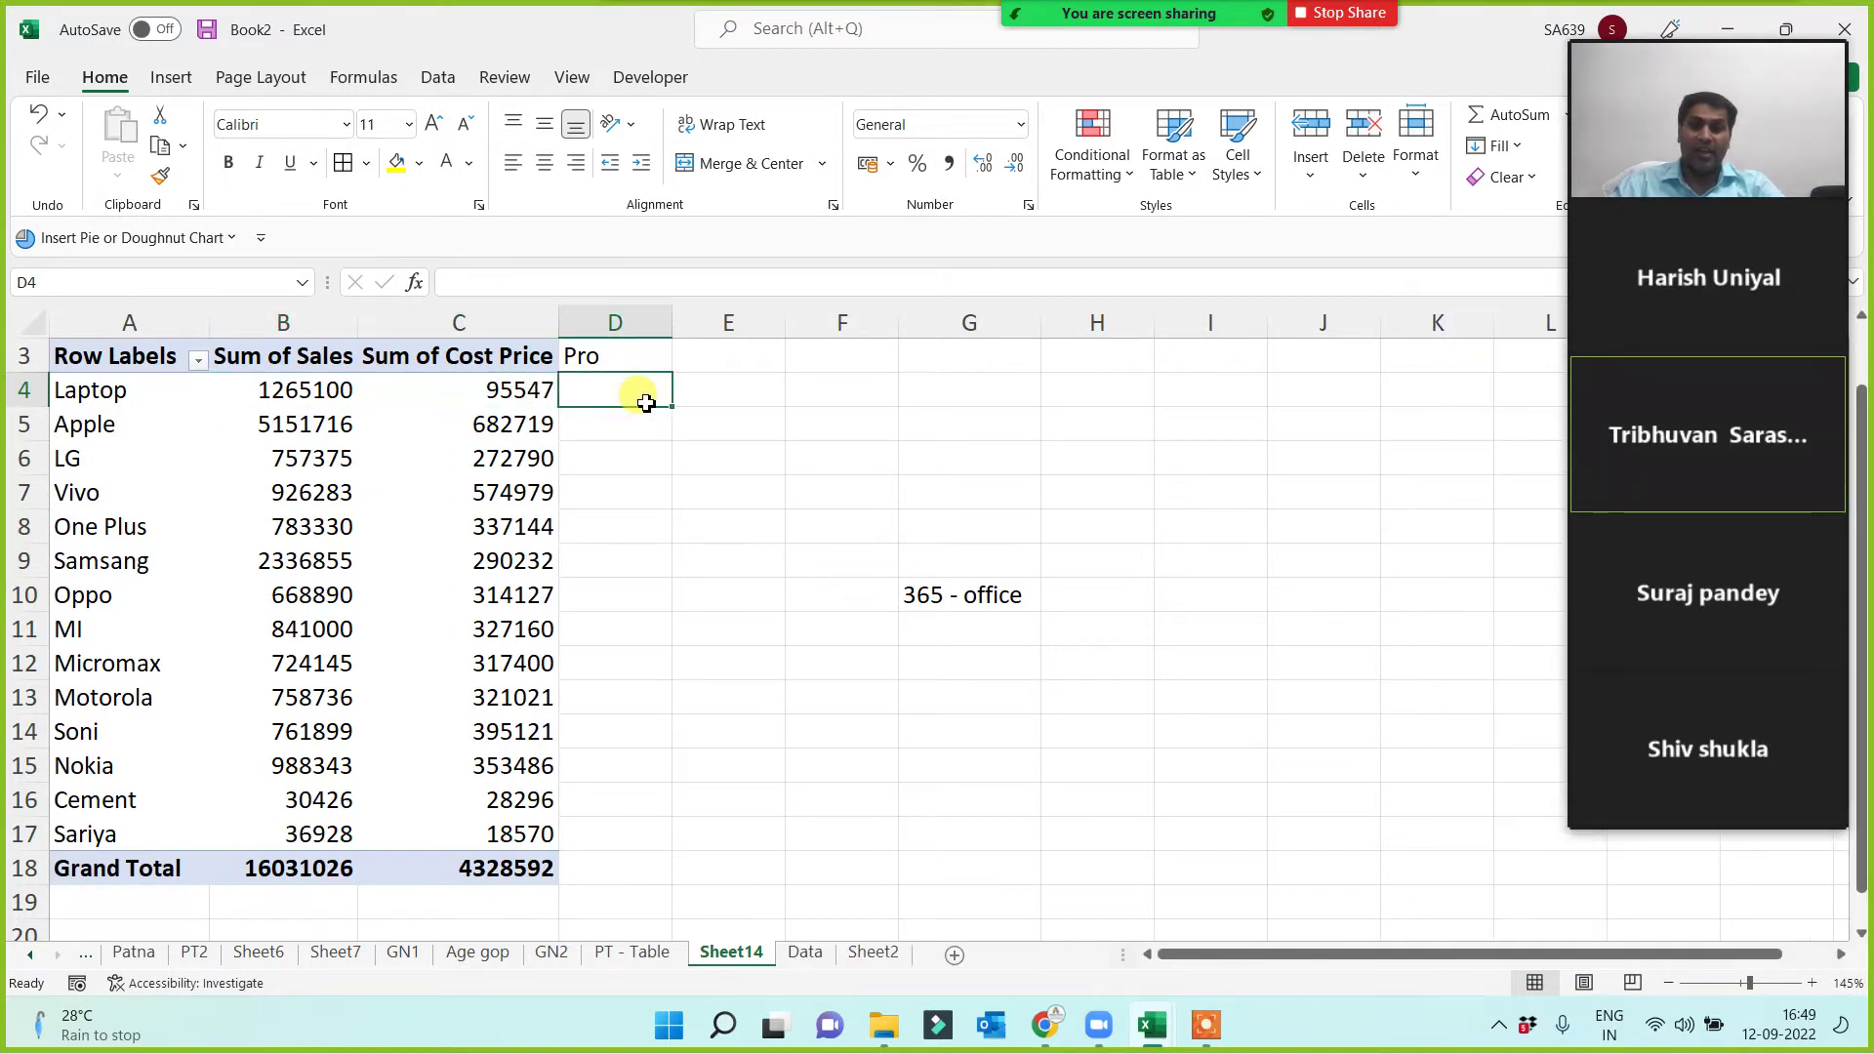
{"action": "type", "text": "="}
{"action": "left_click", "coordinate": [271, 400]}
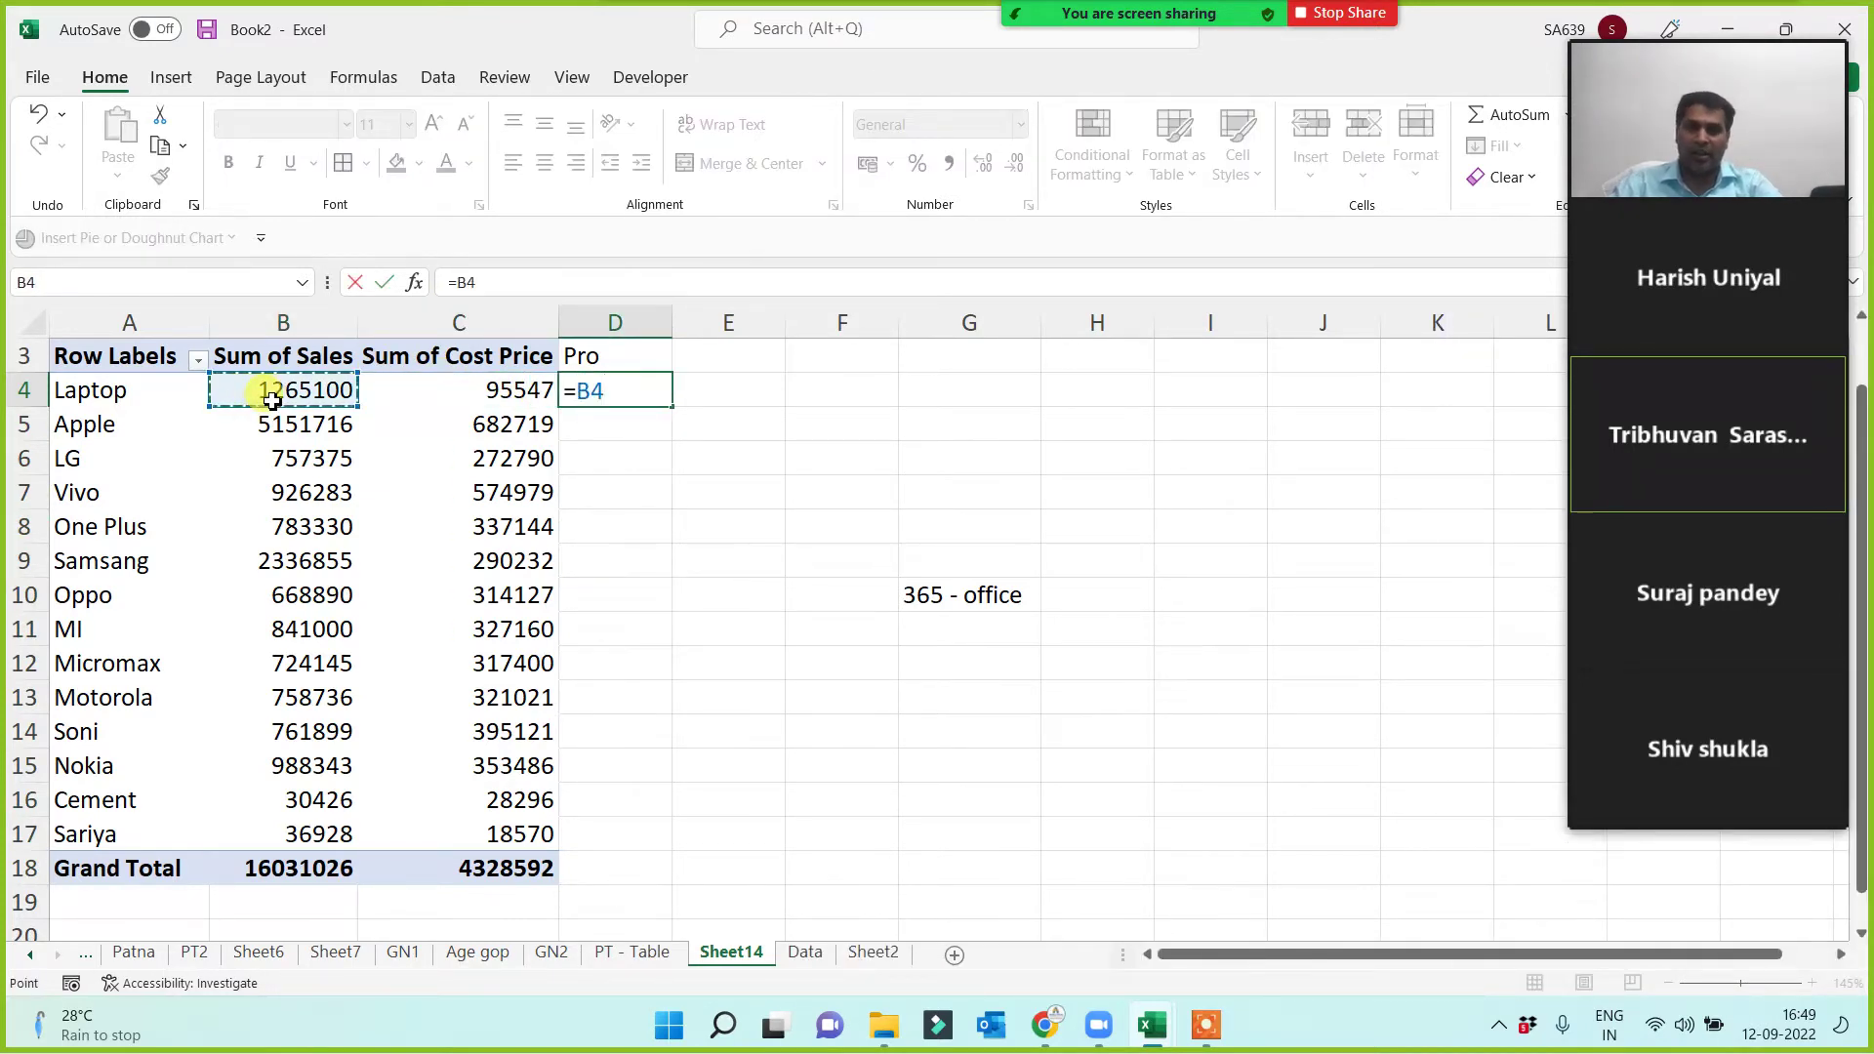
{"action": "key", "text": "BackSpace"}
{"action": "key", "text": "BackSpace"}
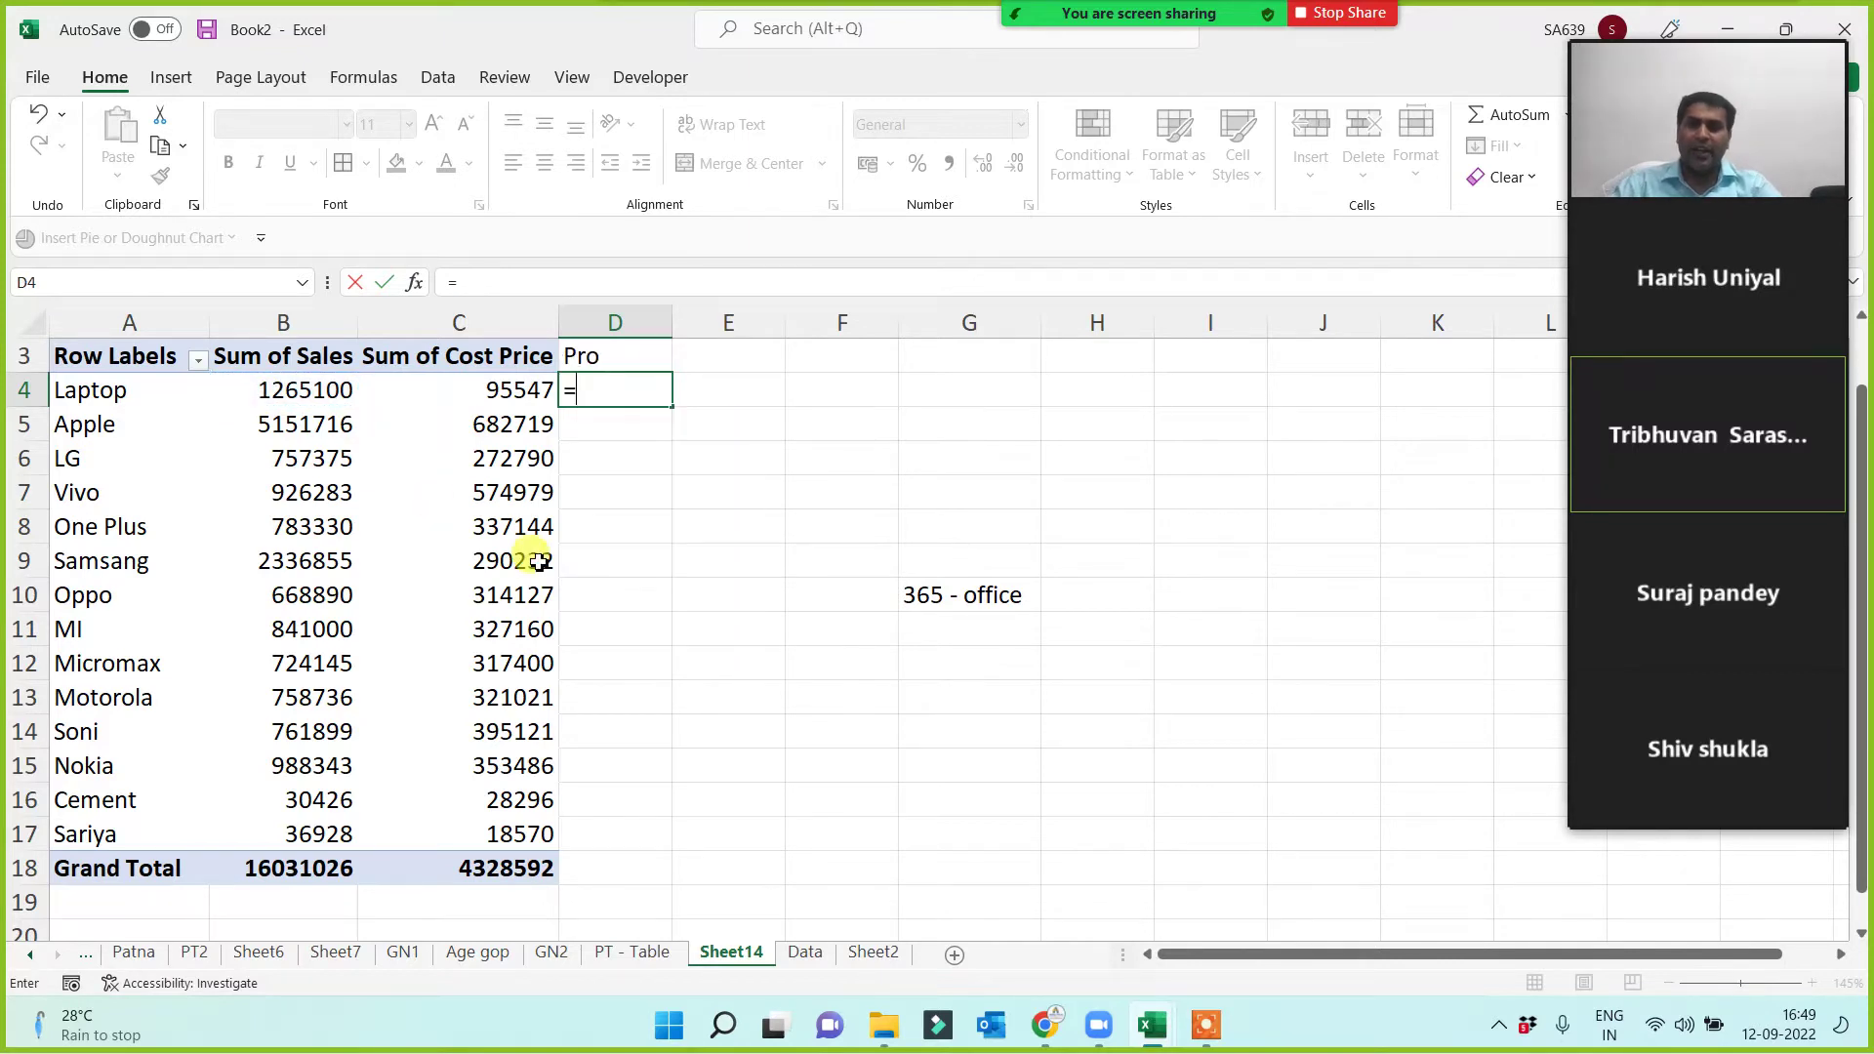
{"action": "type", "text": "b"}
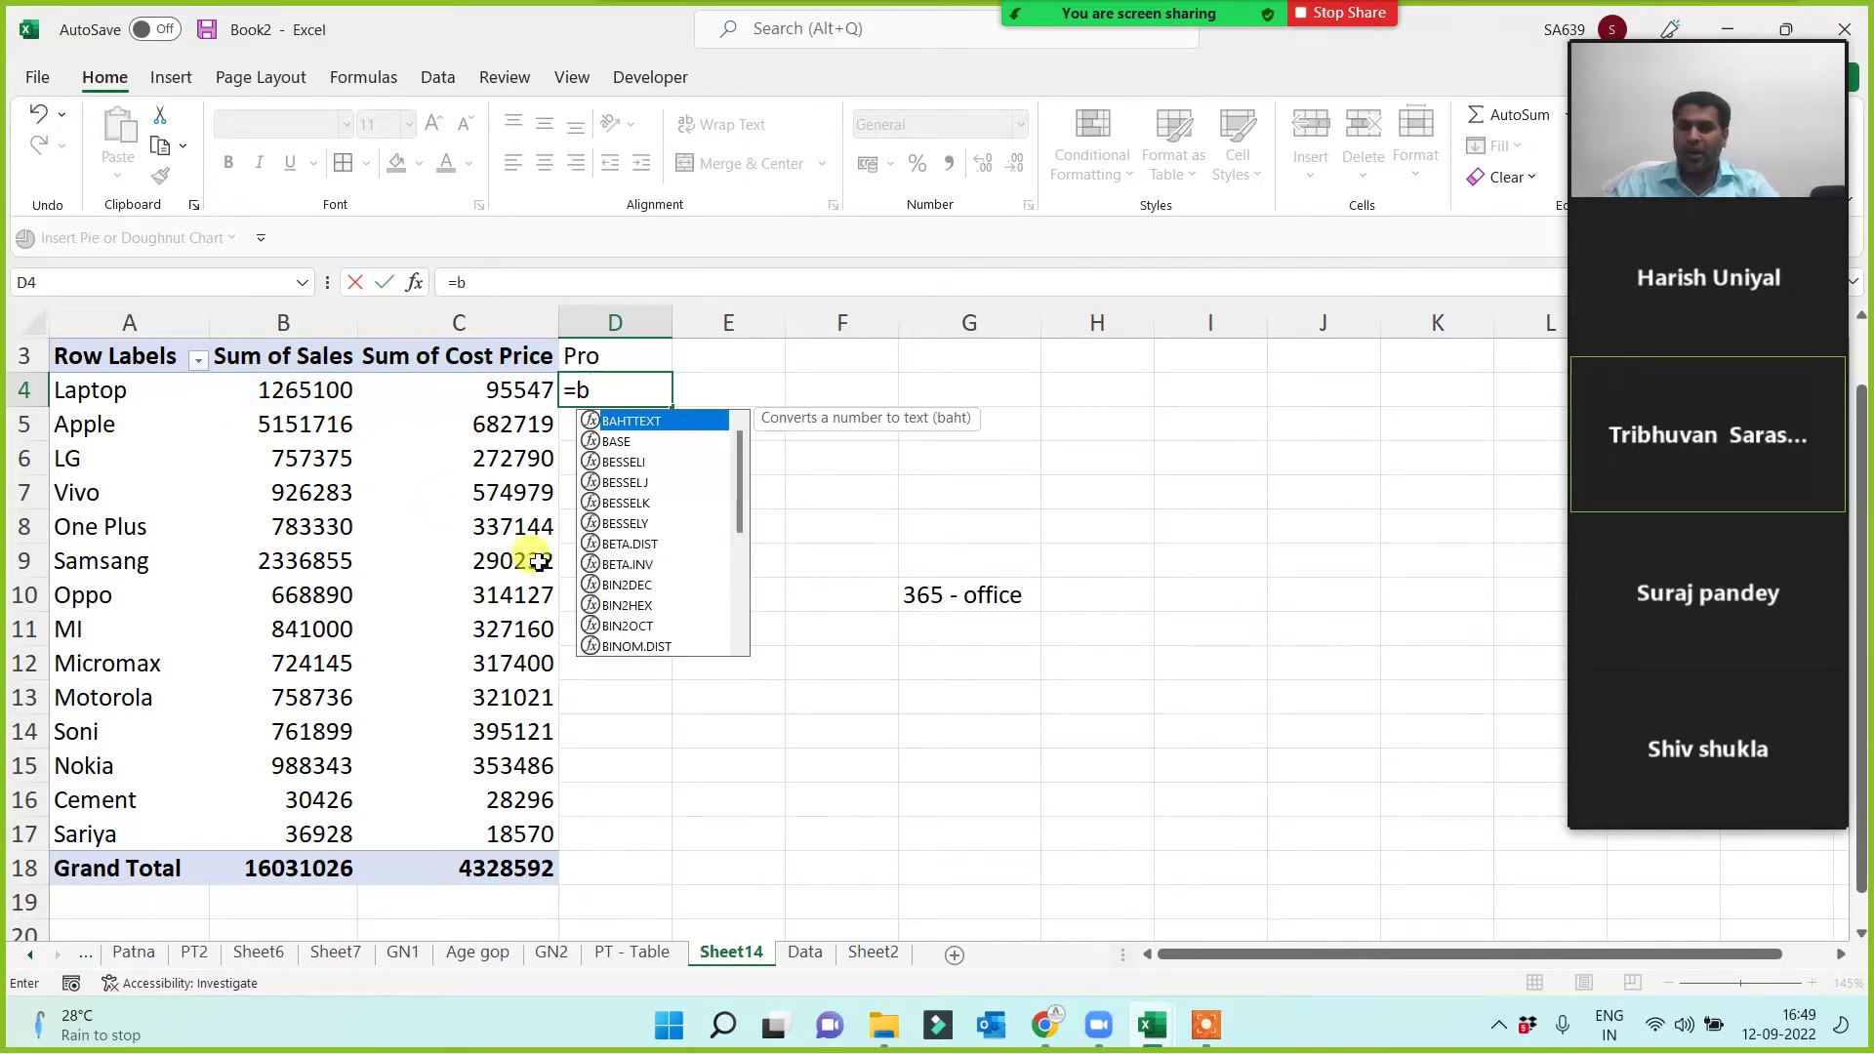
{"action": "type", "text": "4-"}
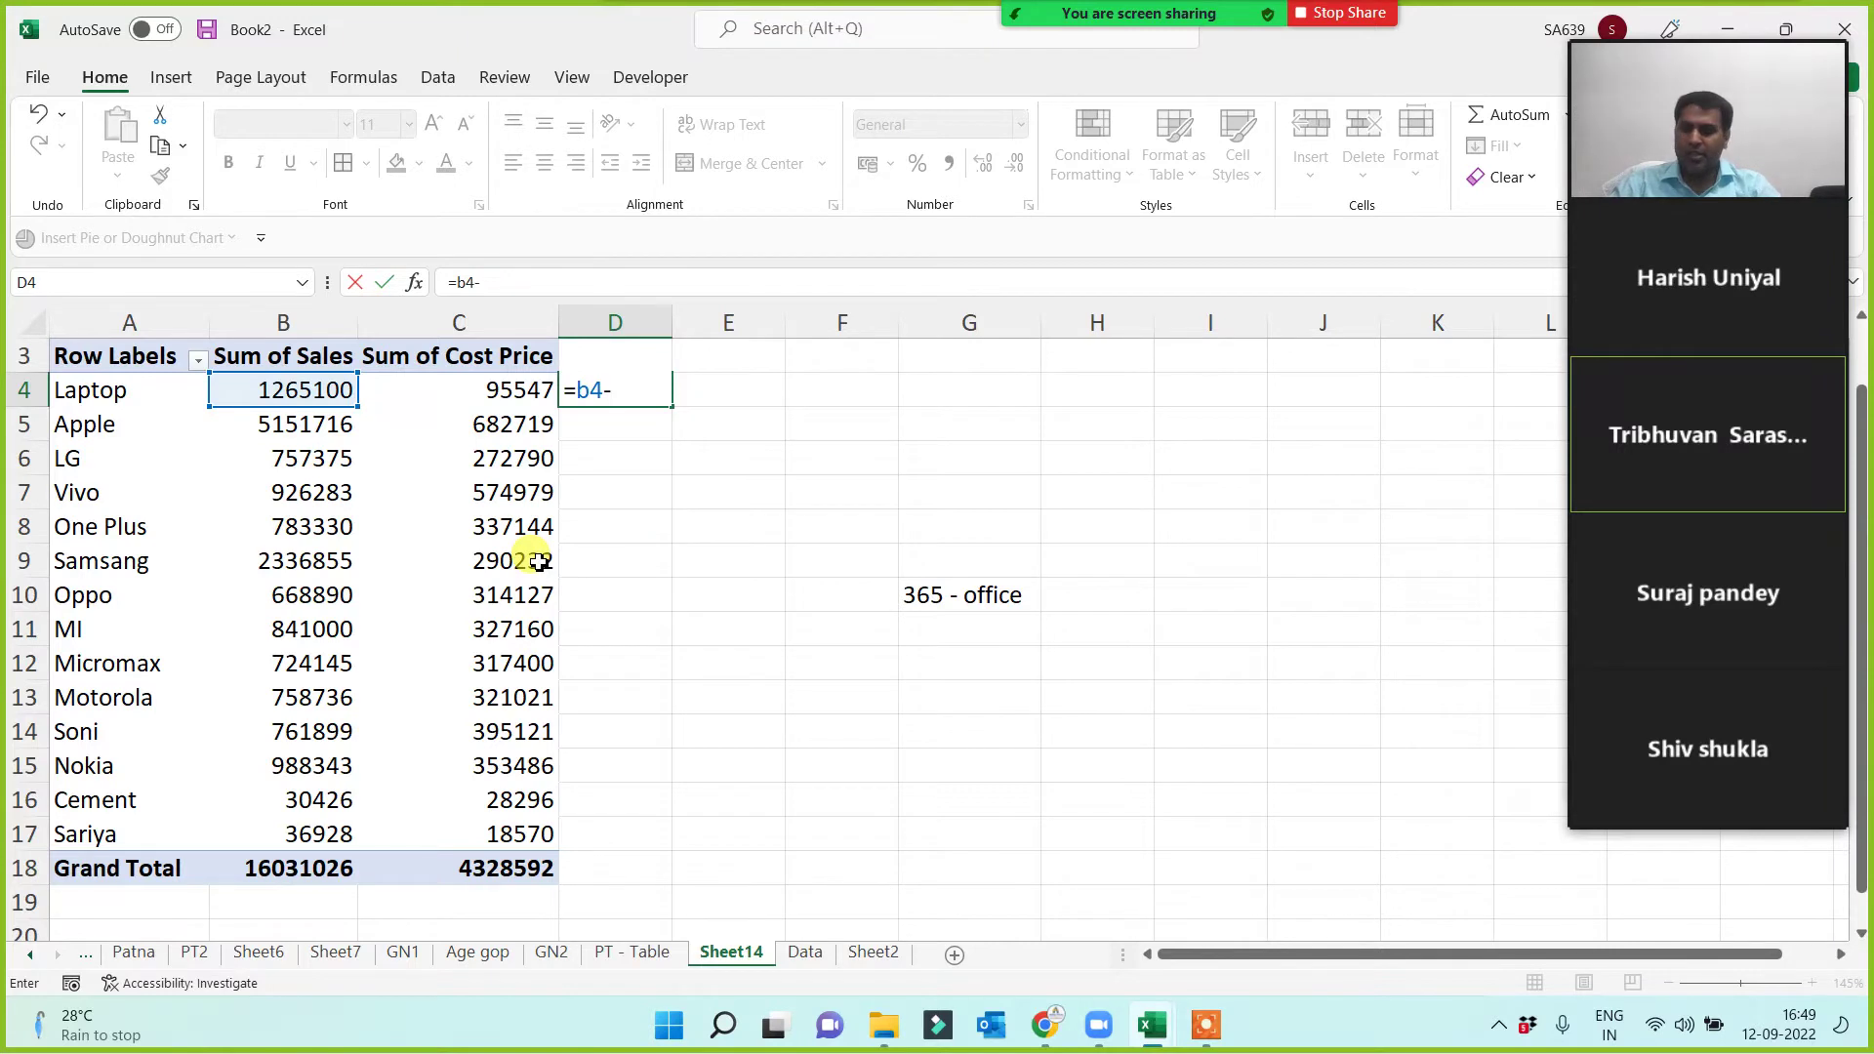
{"action": "type", "text": "c4"}
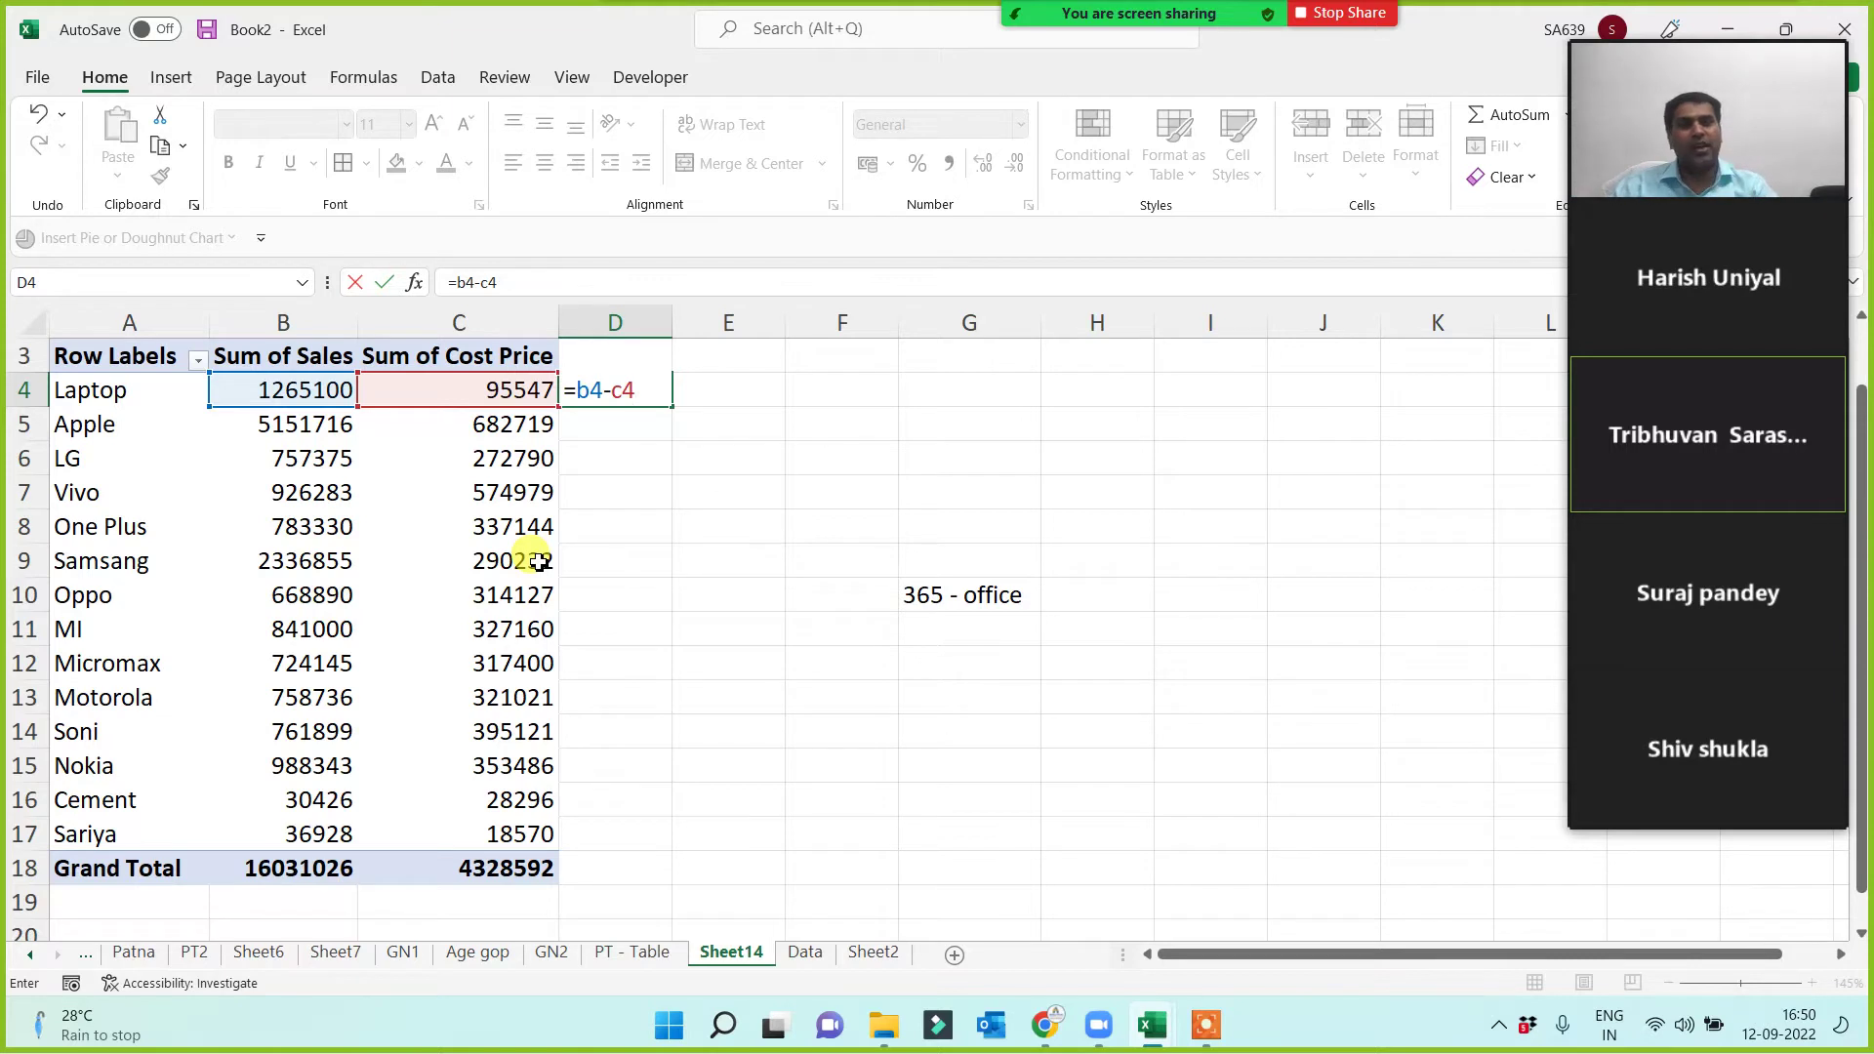
{"action": "key", "text": "Return"}
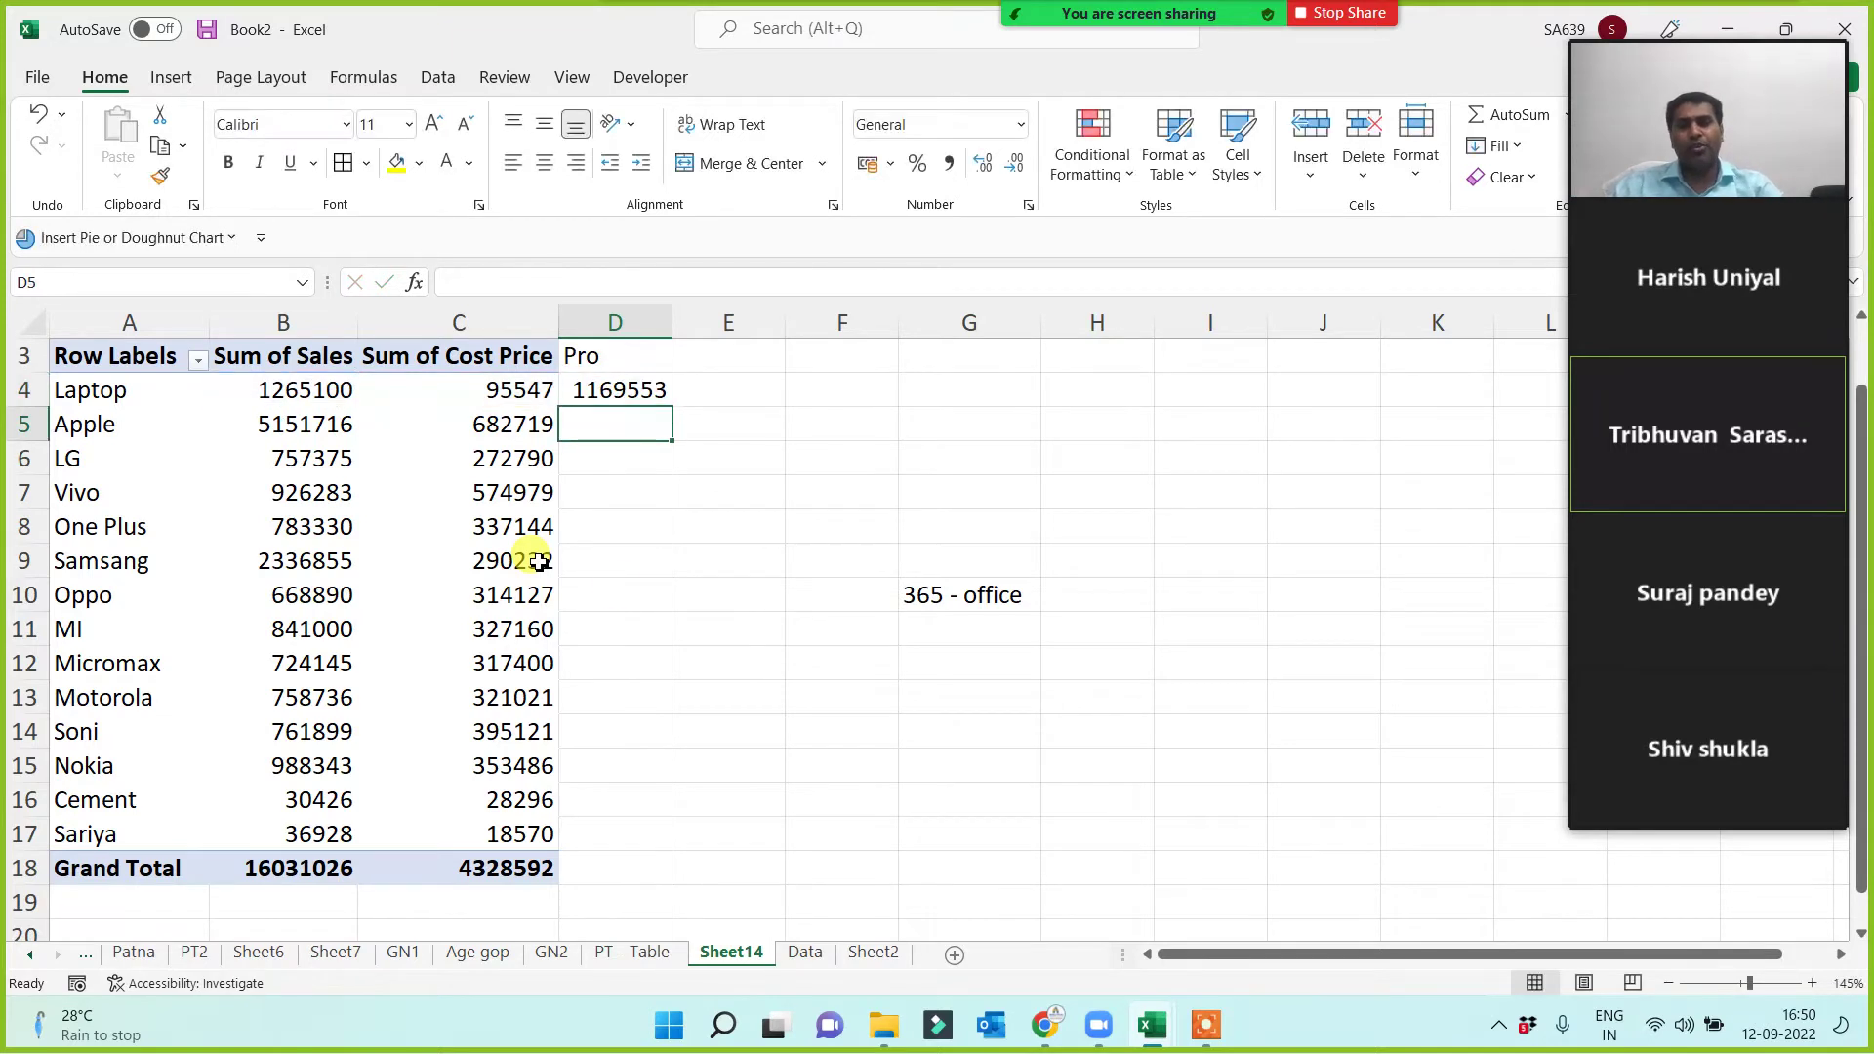
{"action": "left_click", "coordinate": [645, 391]}
{"action": "double_click", "coordinate": [674, 405]}
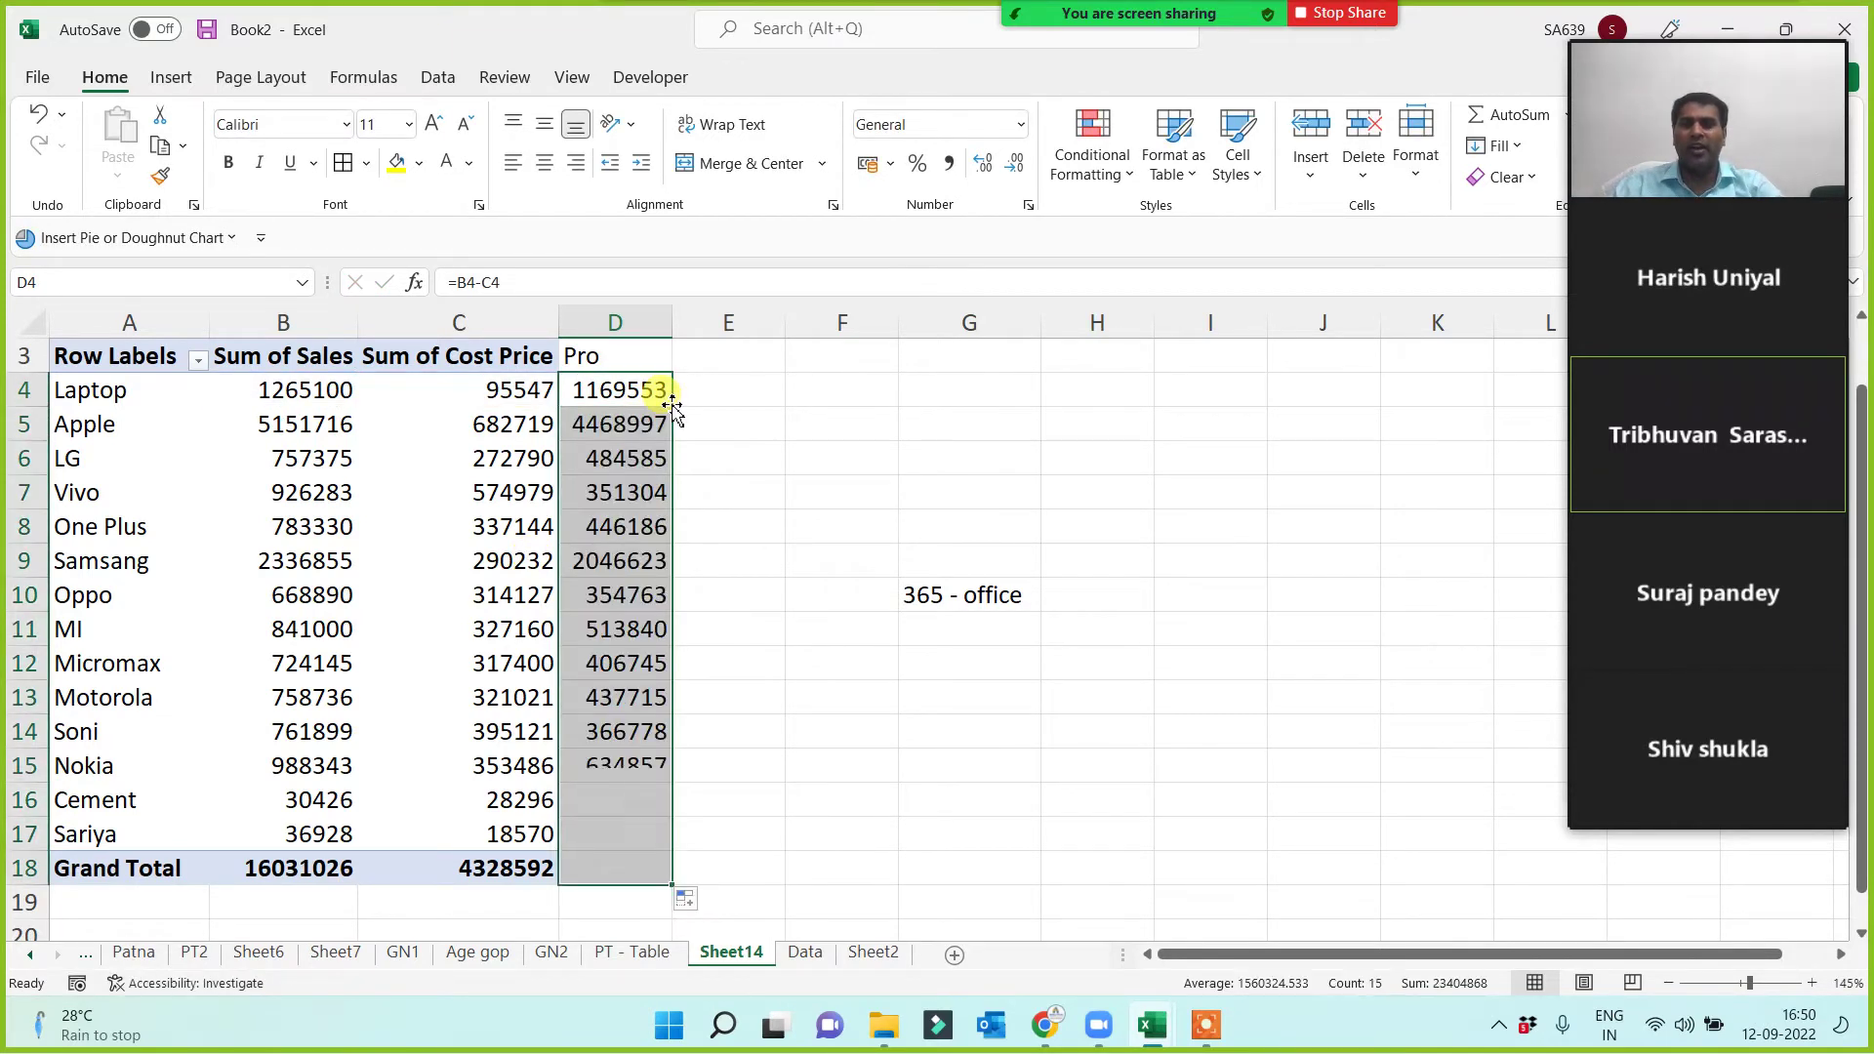
Highlight the Pro header in D3 with yellow fill and fit column D to its contents.
{"action": "left_click", "coordinate": [615, 365]}
{"action": "left_click", "coordinate": [398, 164]}
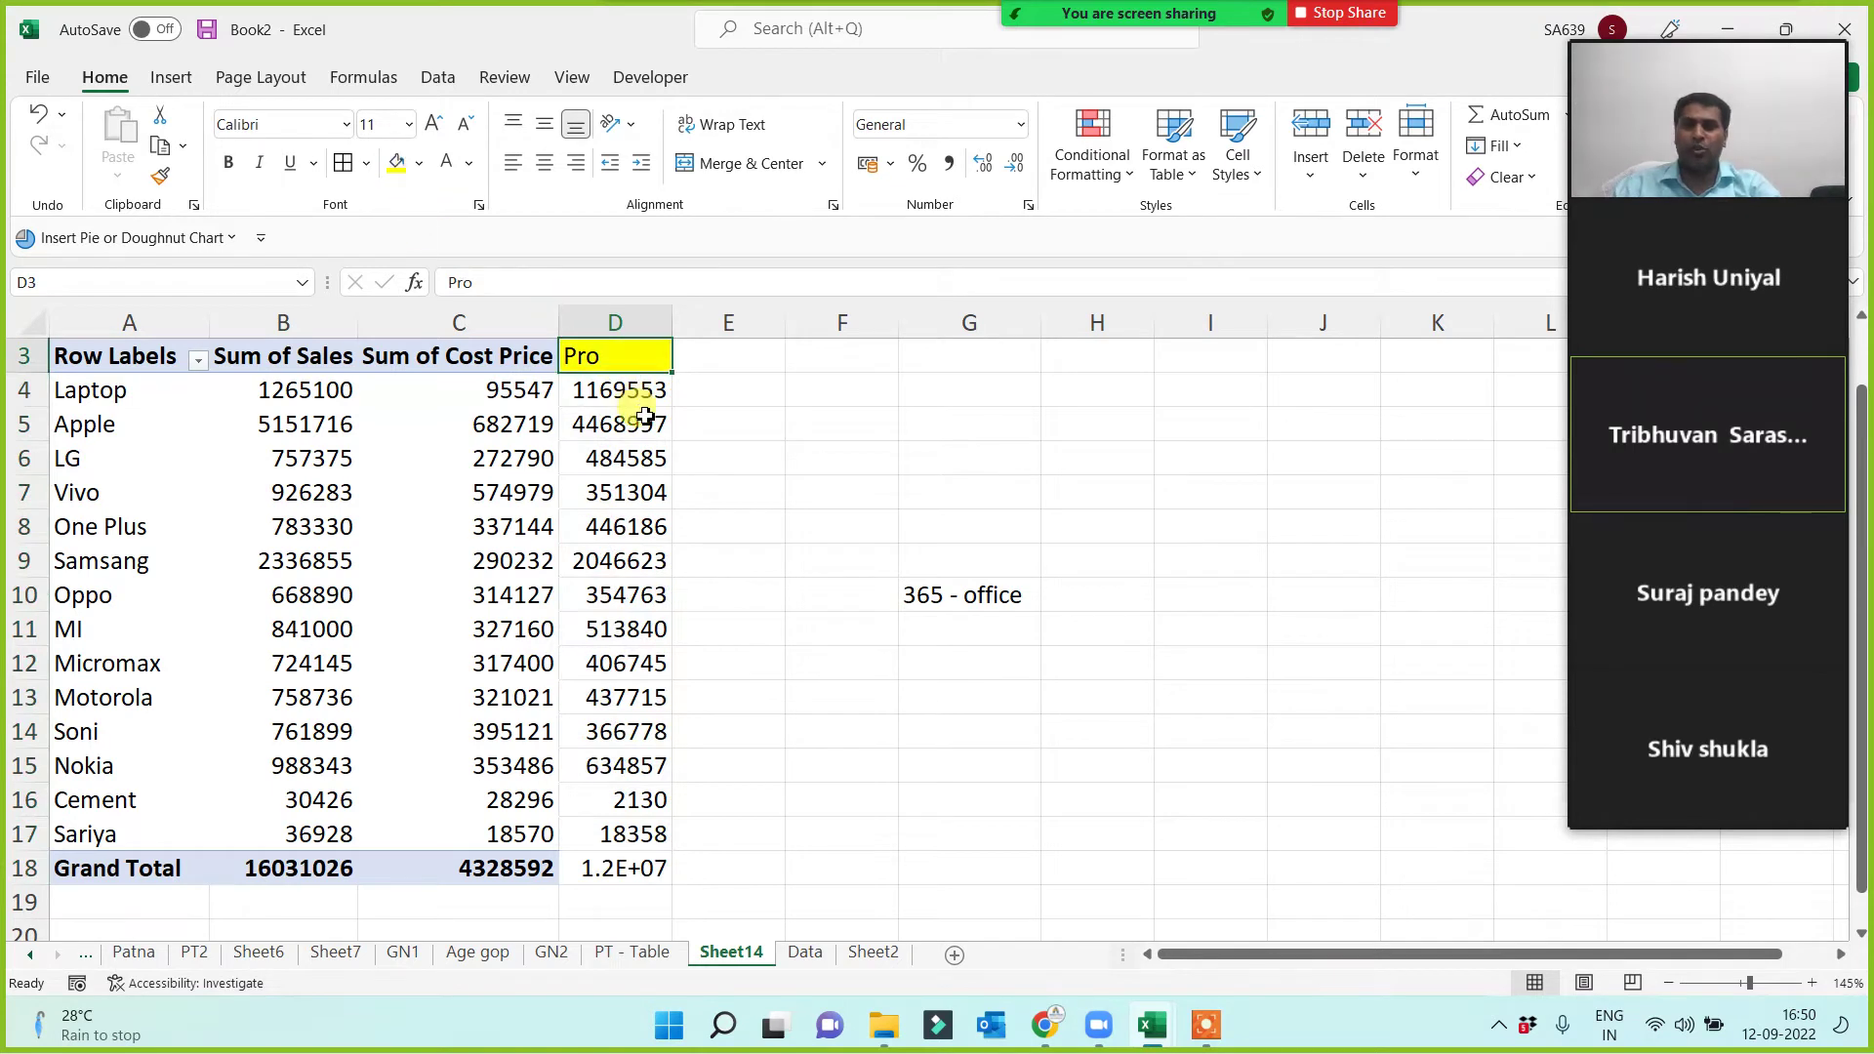
{"action": "double_click", "coordinate": [673, 323]}
{"action": "left_click", "coordinate": [791, 663]}
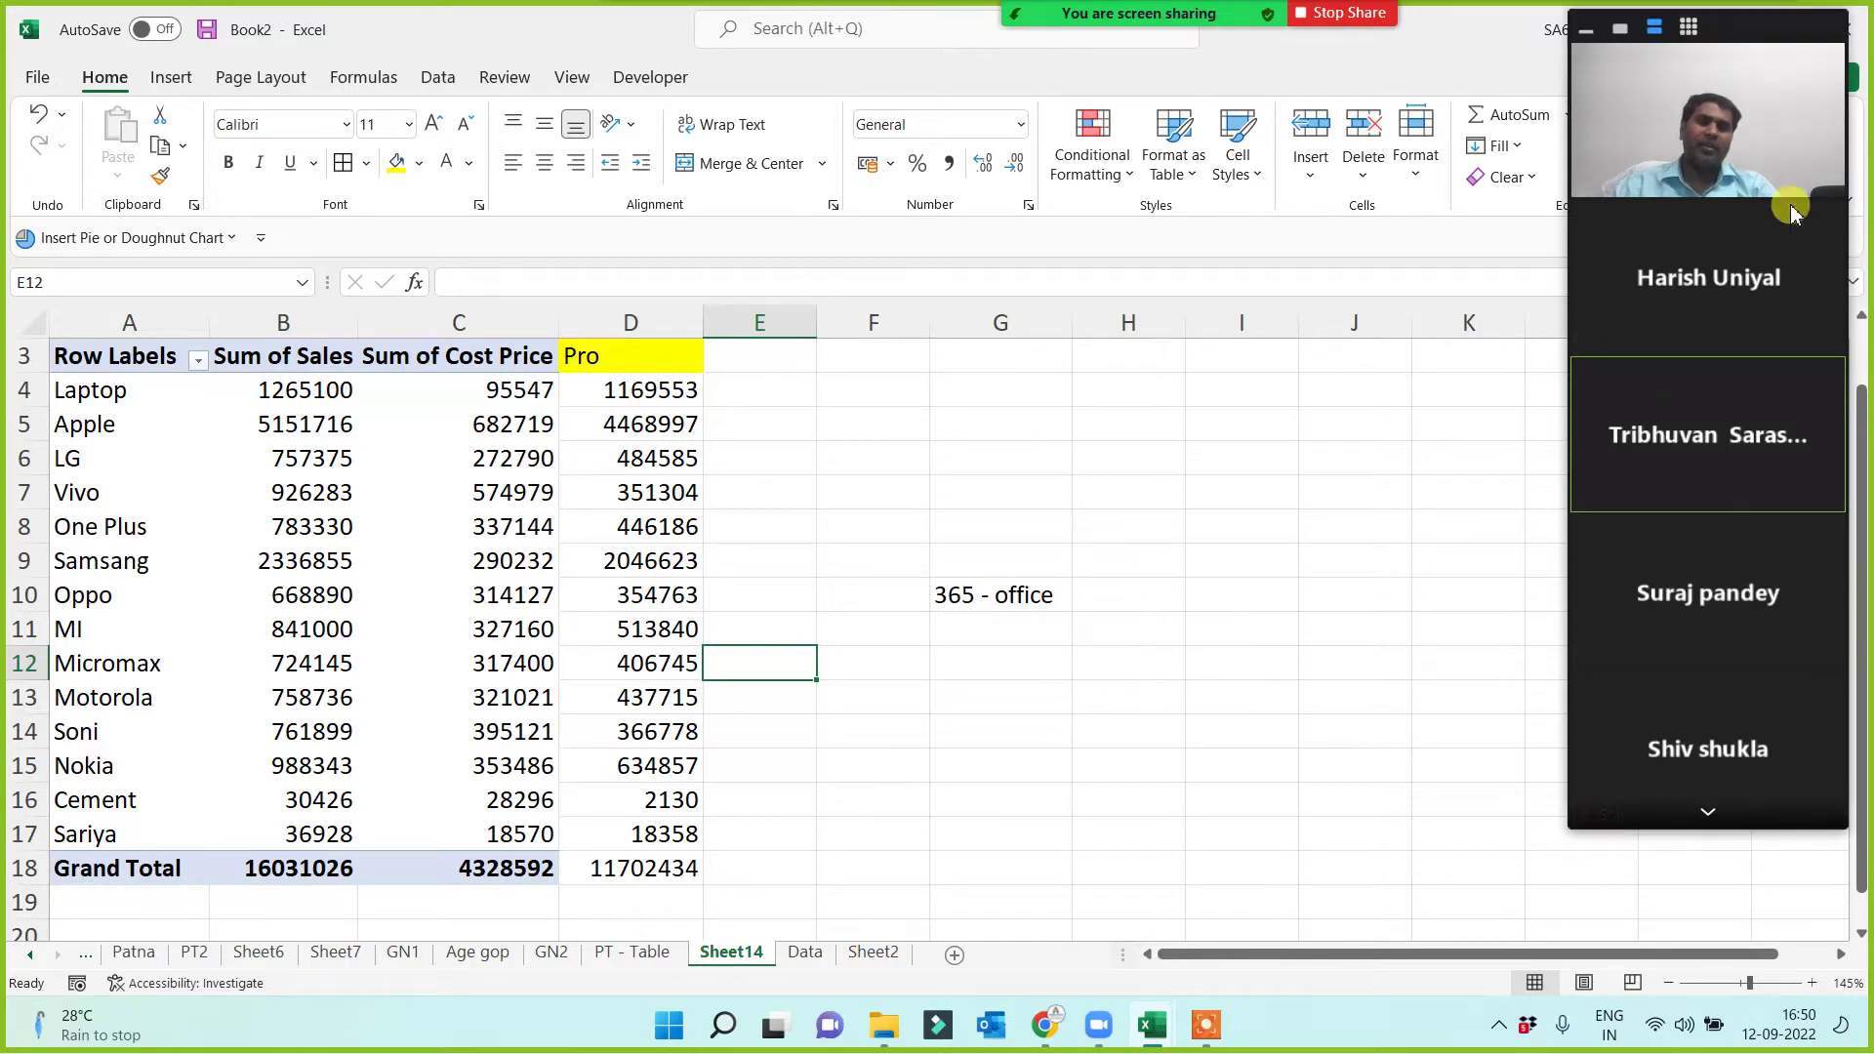
Reduce the meeting video panel to a single participant, restore the multi-participant view, and reposition the panel over the sheet.
{"action": "left_click", "coordinate": [1648, 37]}
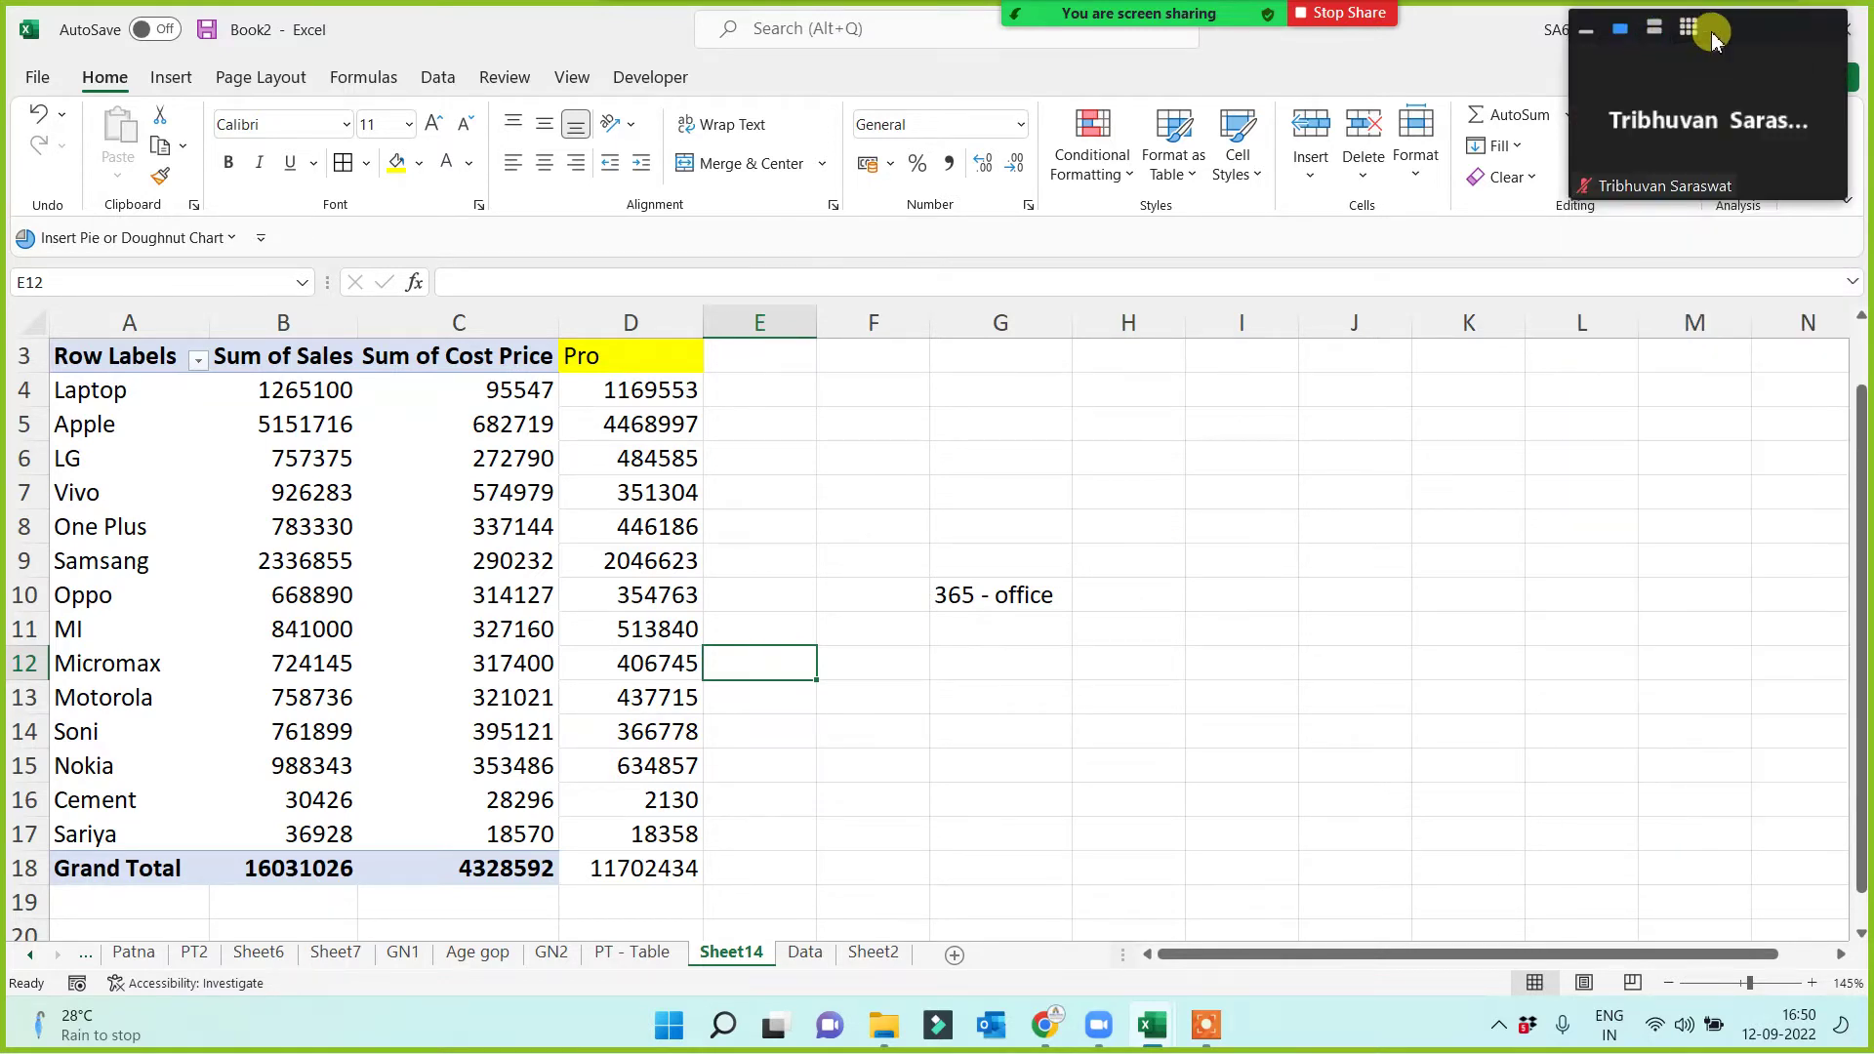
{"action": "left_click_drag", "start_coordinate": [1724, 39], "coordinate": [1544, 496]}
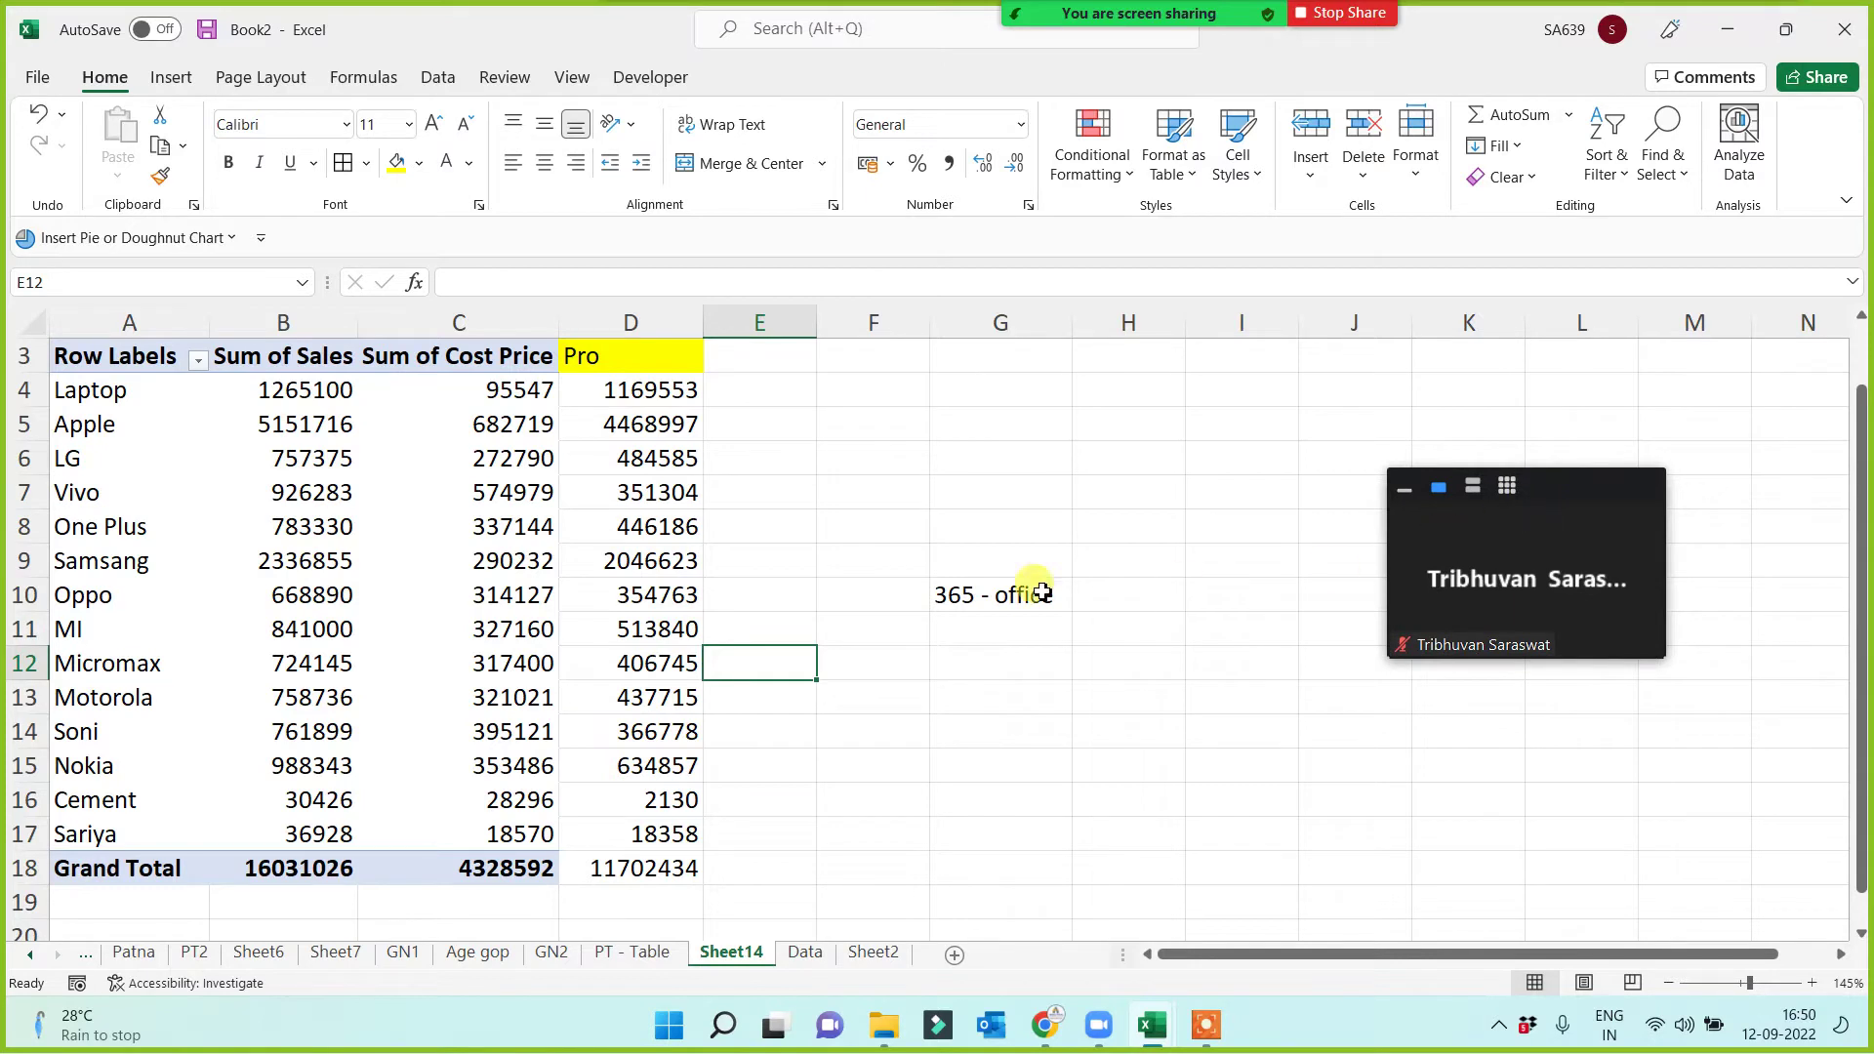
{"action": "left_click", "coordinate": [781, 357]}
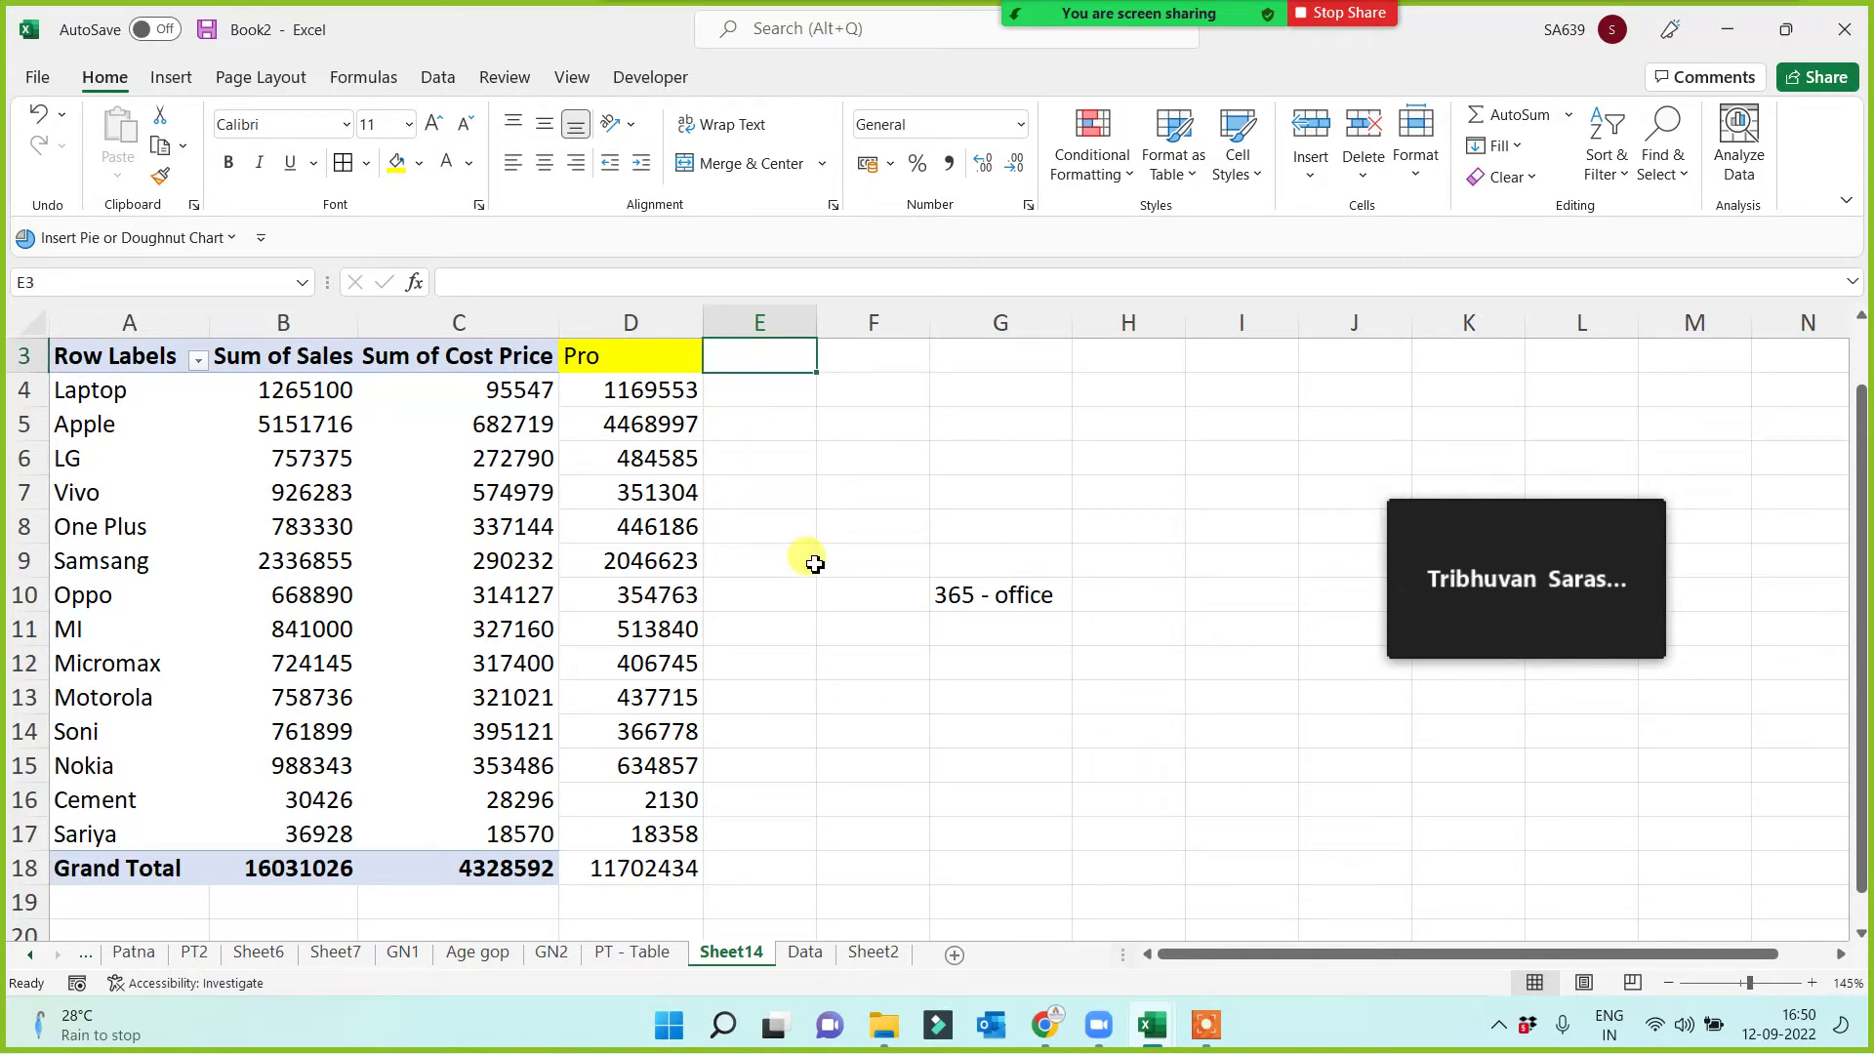
{"action": "mouse_move", "coordinate": [1416, 572]}
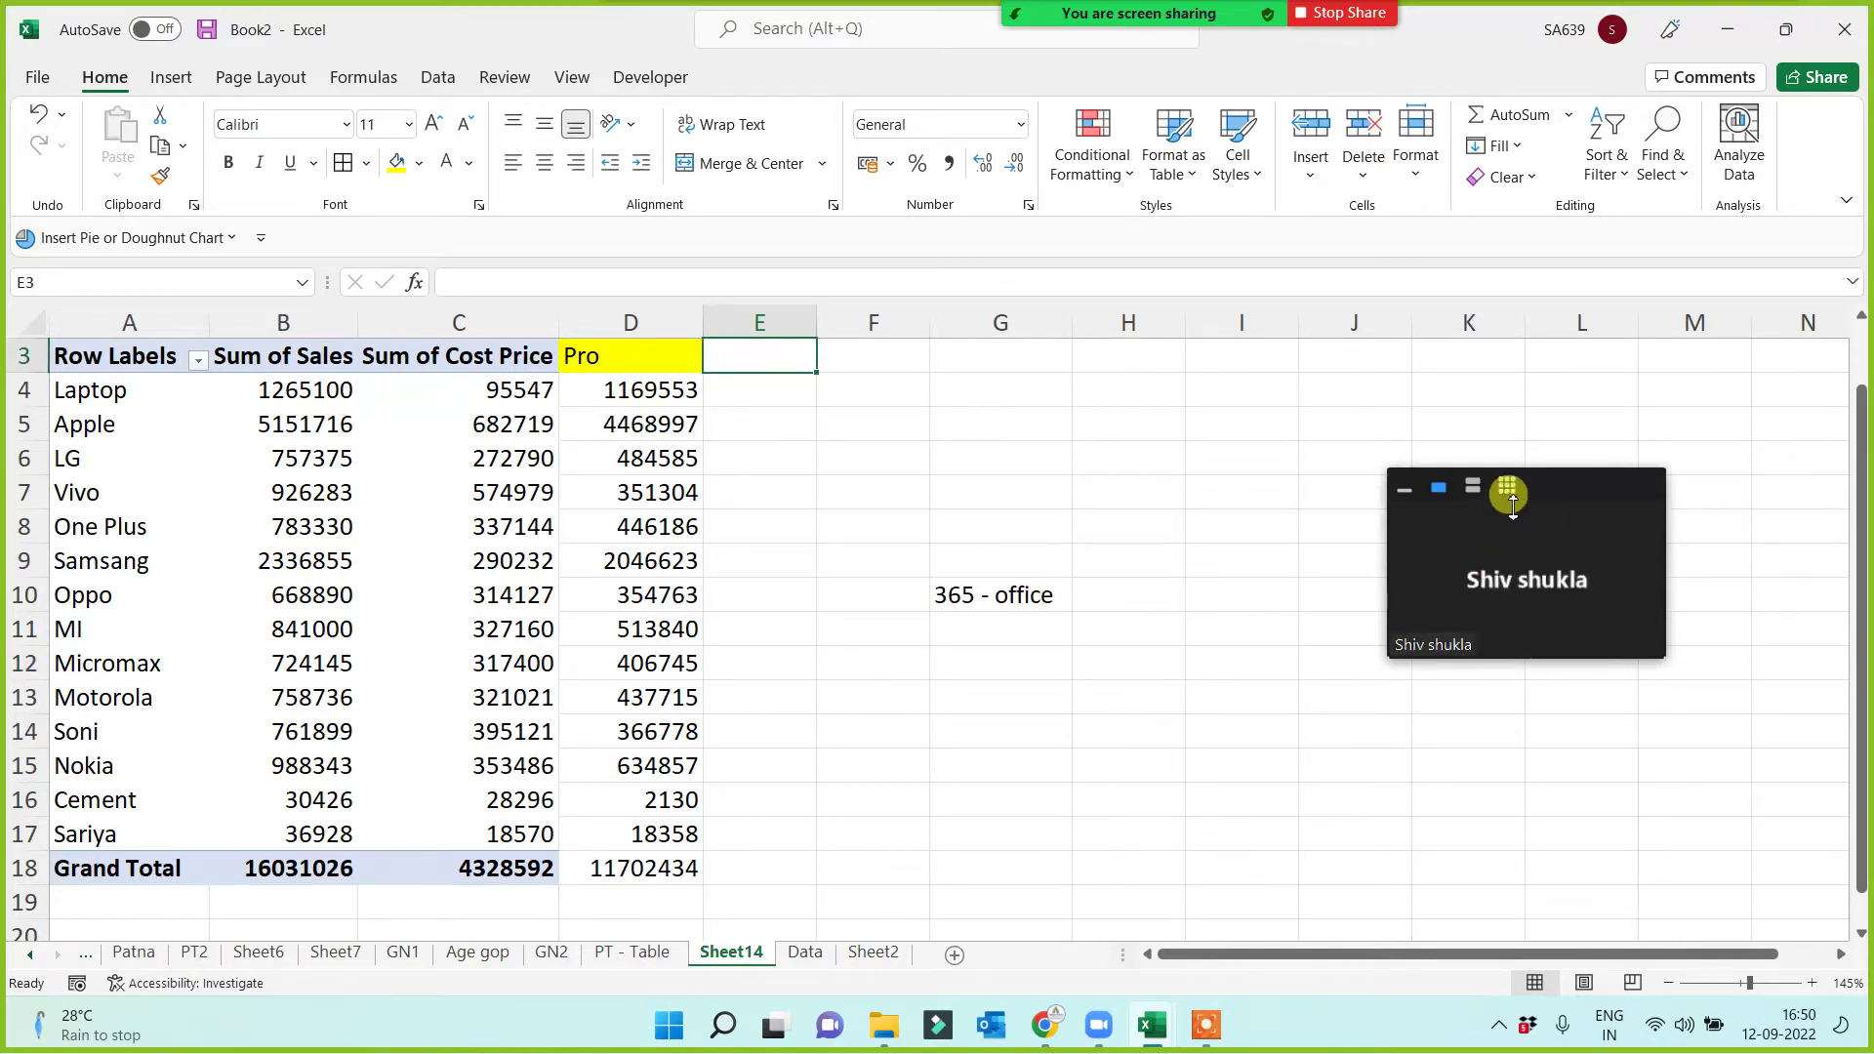
{"action": "left_click", "coordinate": [1476, 487]}
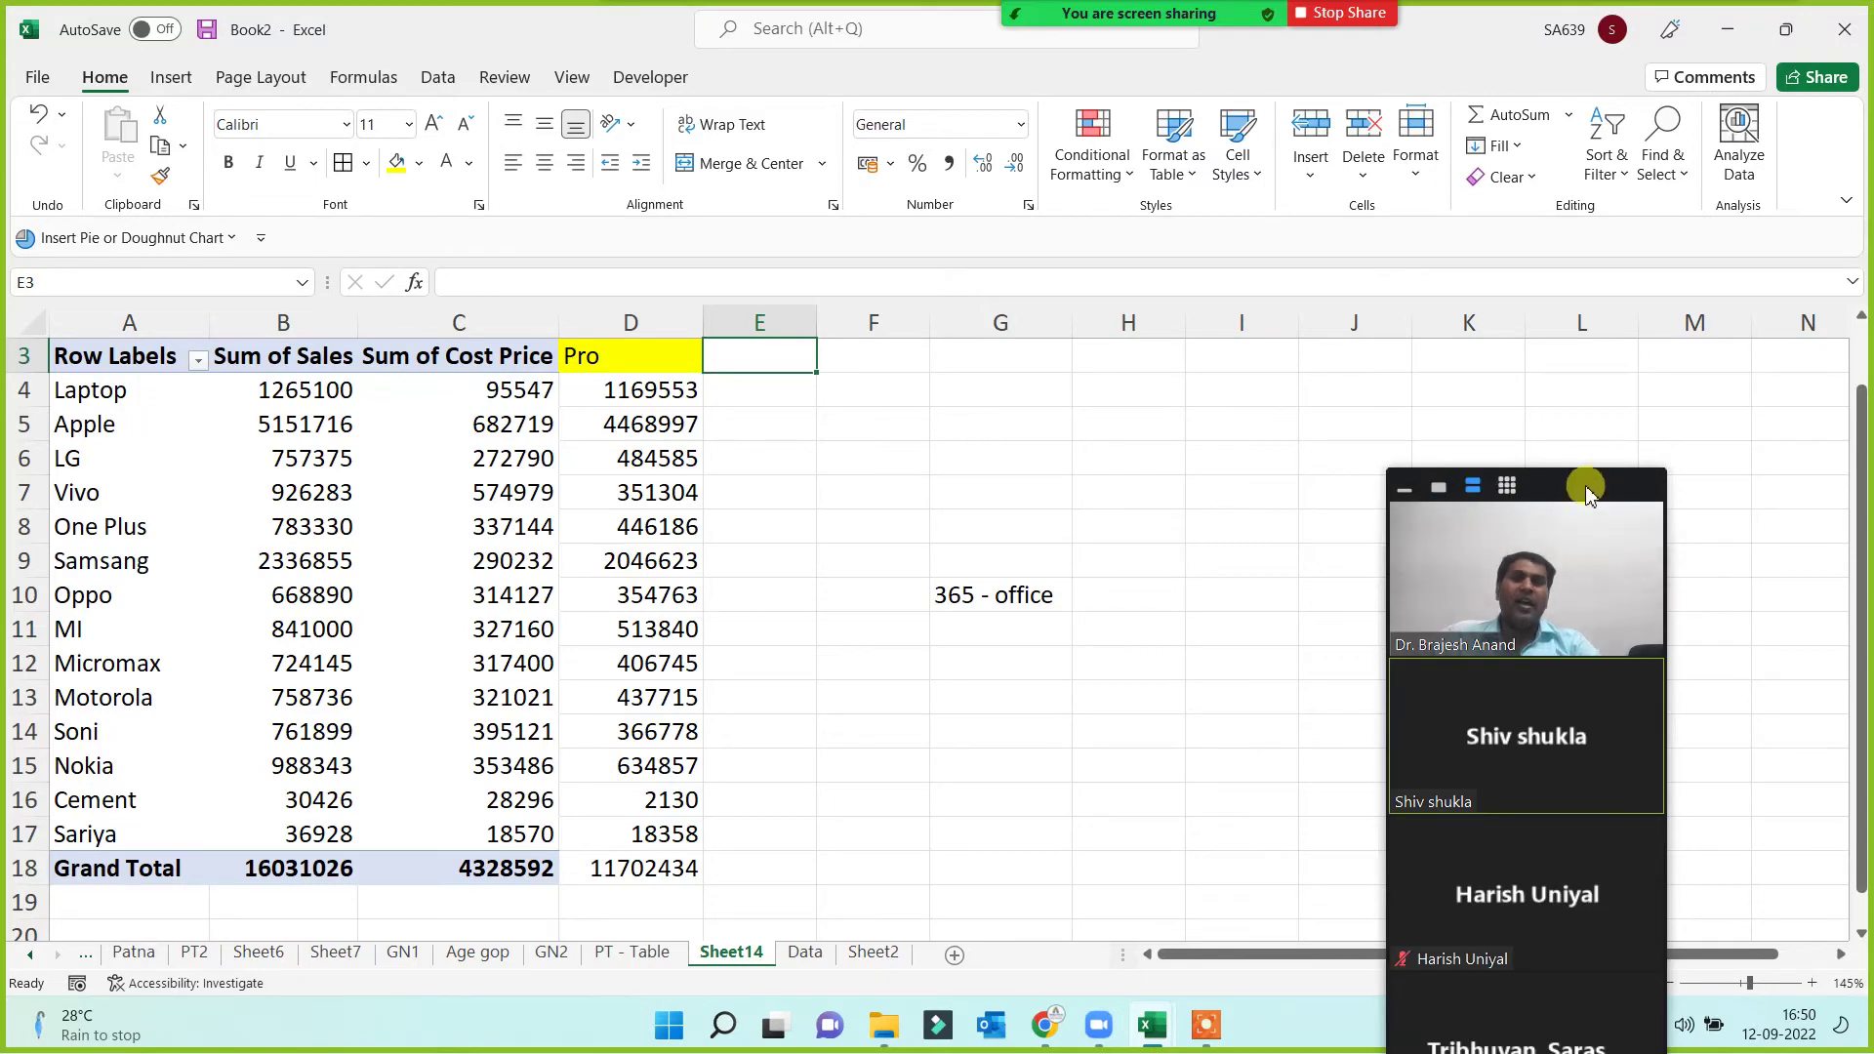
{"action": "left_click_drag", "start_coordinate": [1587, 493], "coordinate": [1655, 110]}
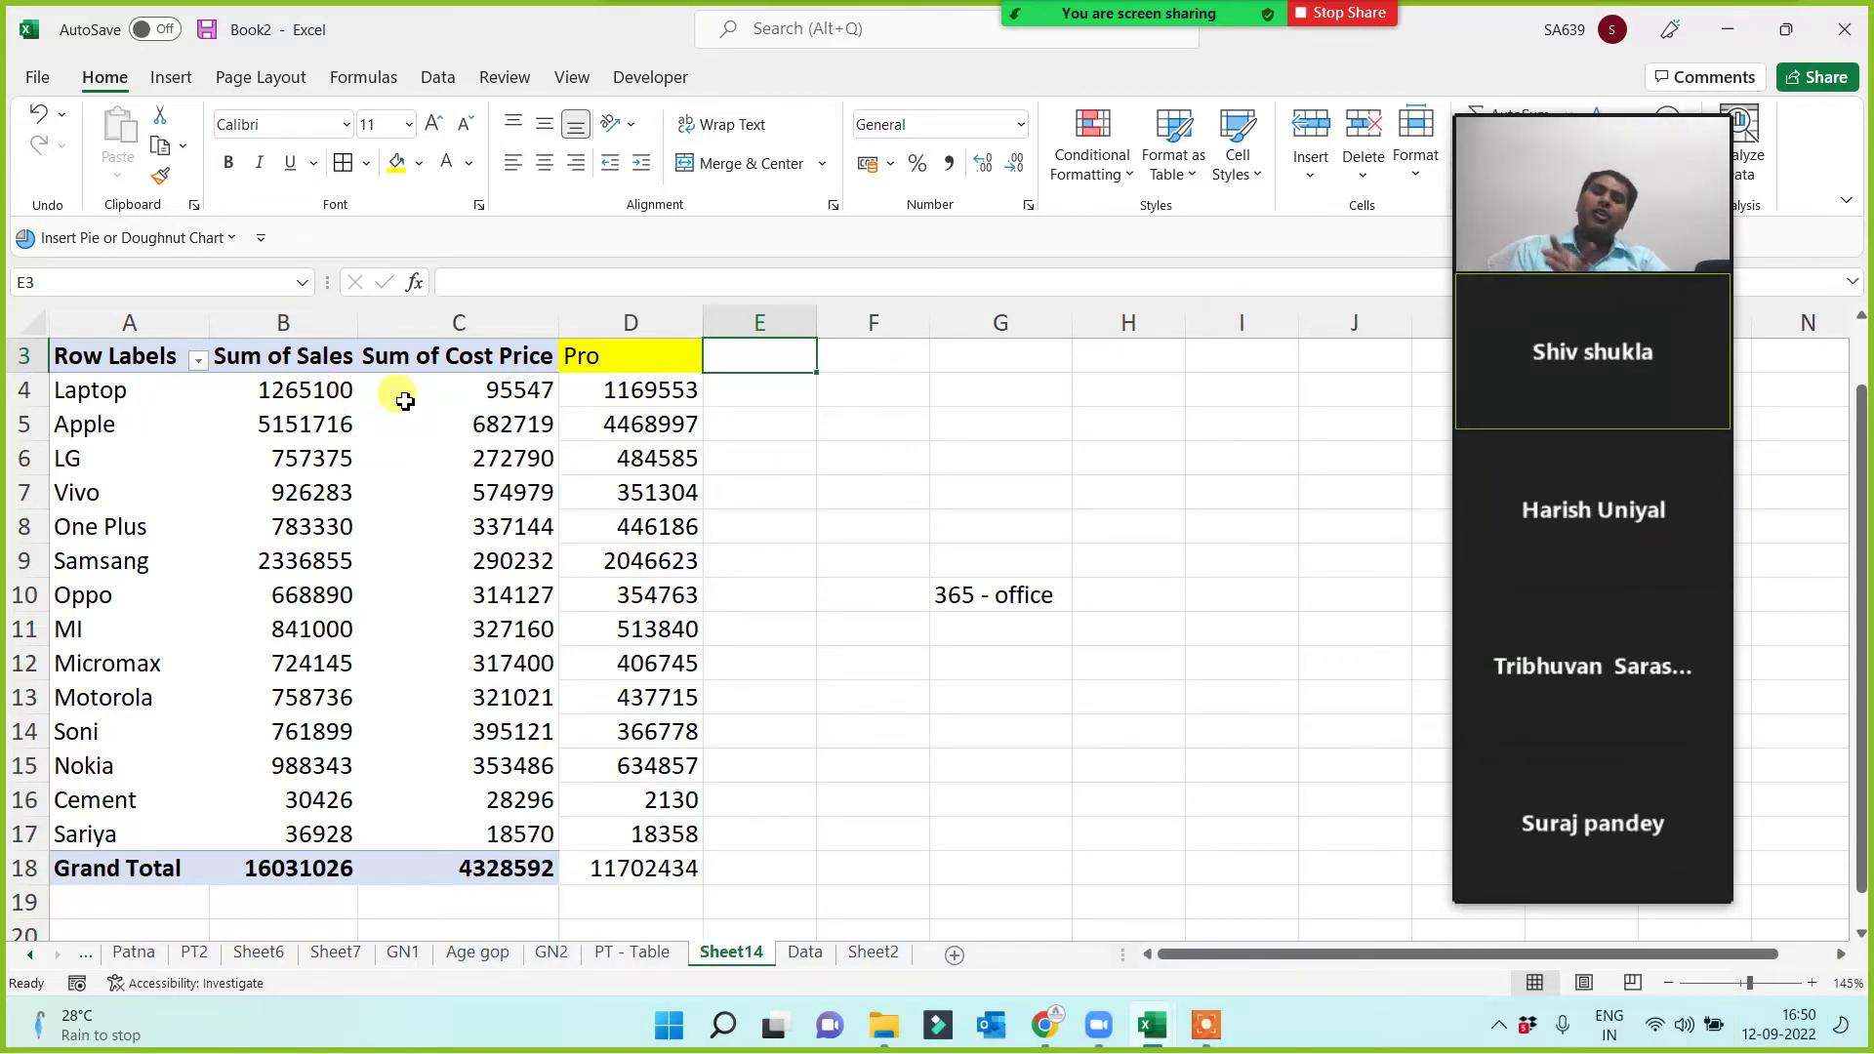
Compare the source table on the Data sheet with the Pro column beside the pivot table on Sheet14.
{"action": "left_click", "coordinate": [805, 953]}
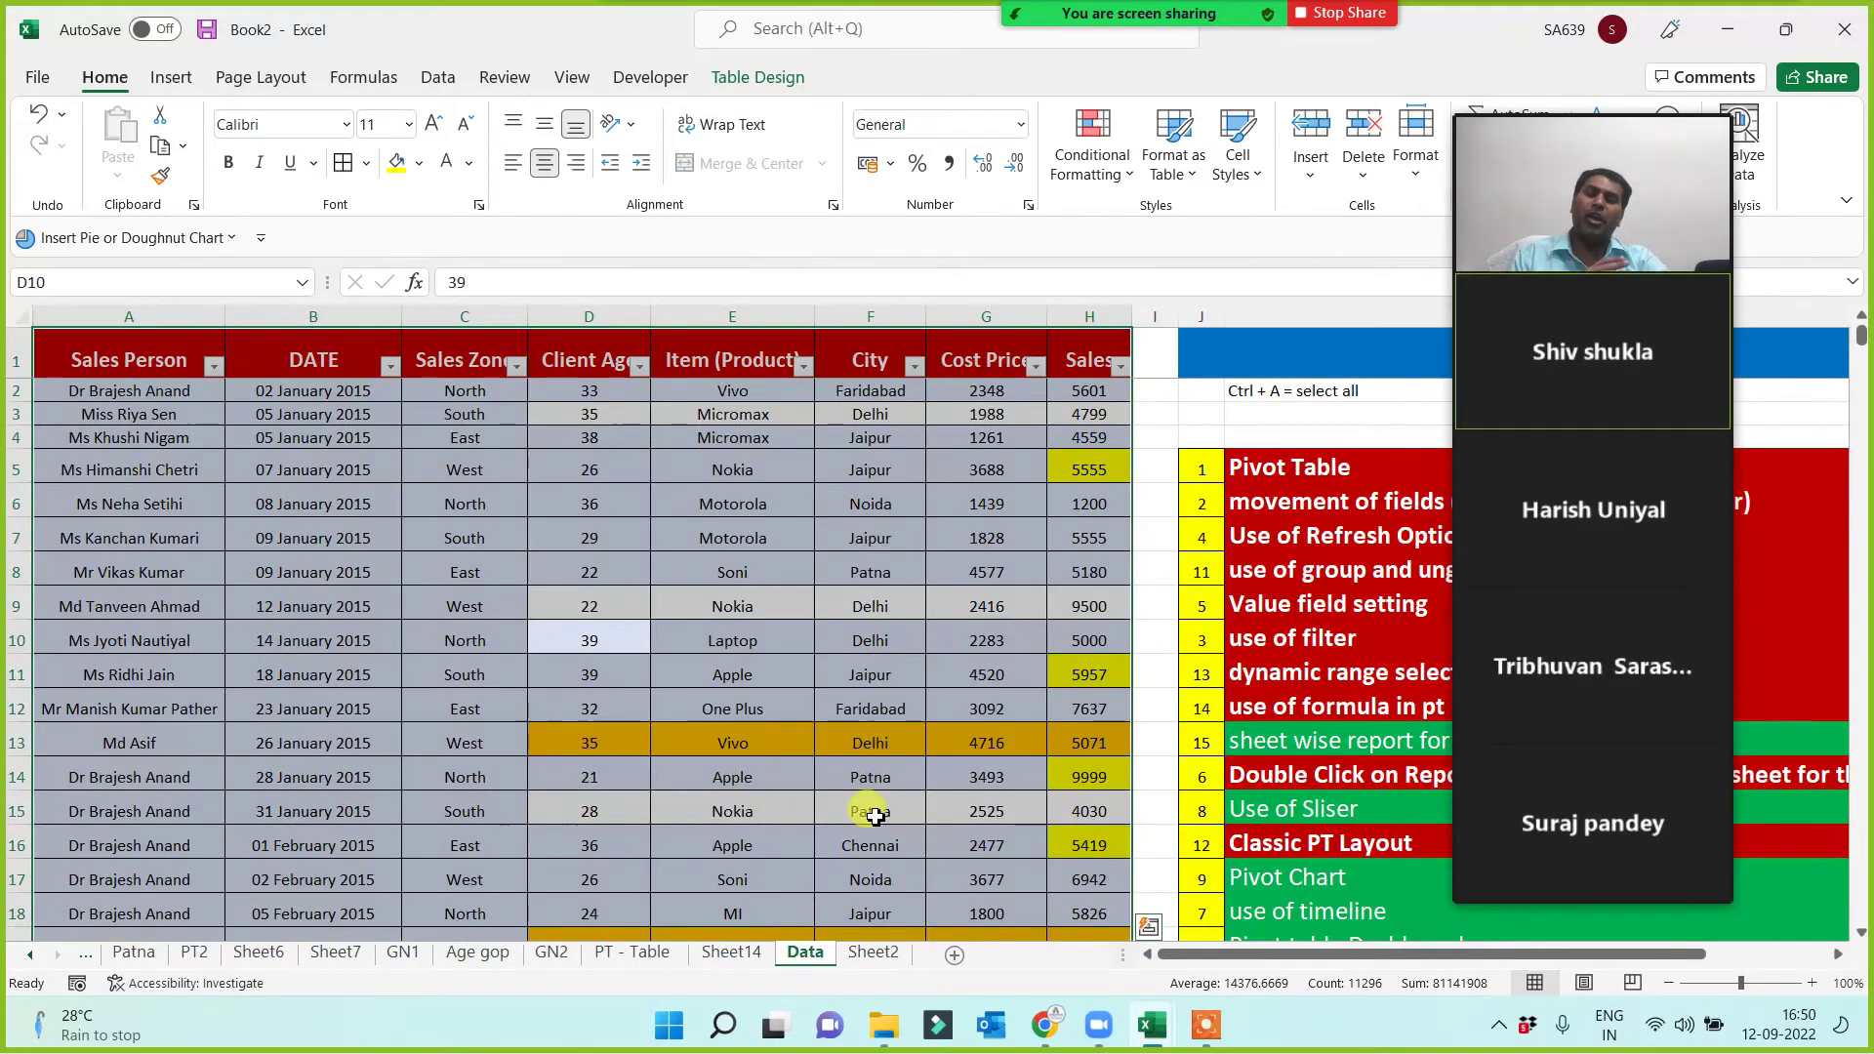
{"action": "left_click", "coordinate": [733, 955]}
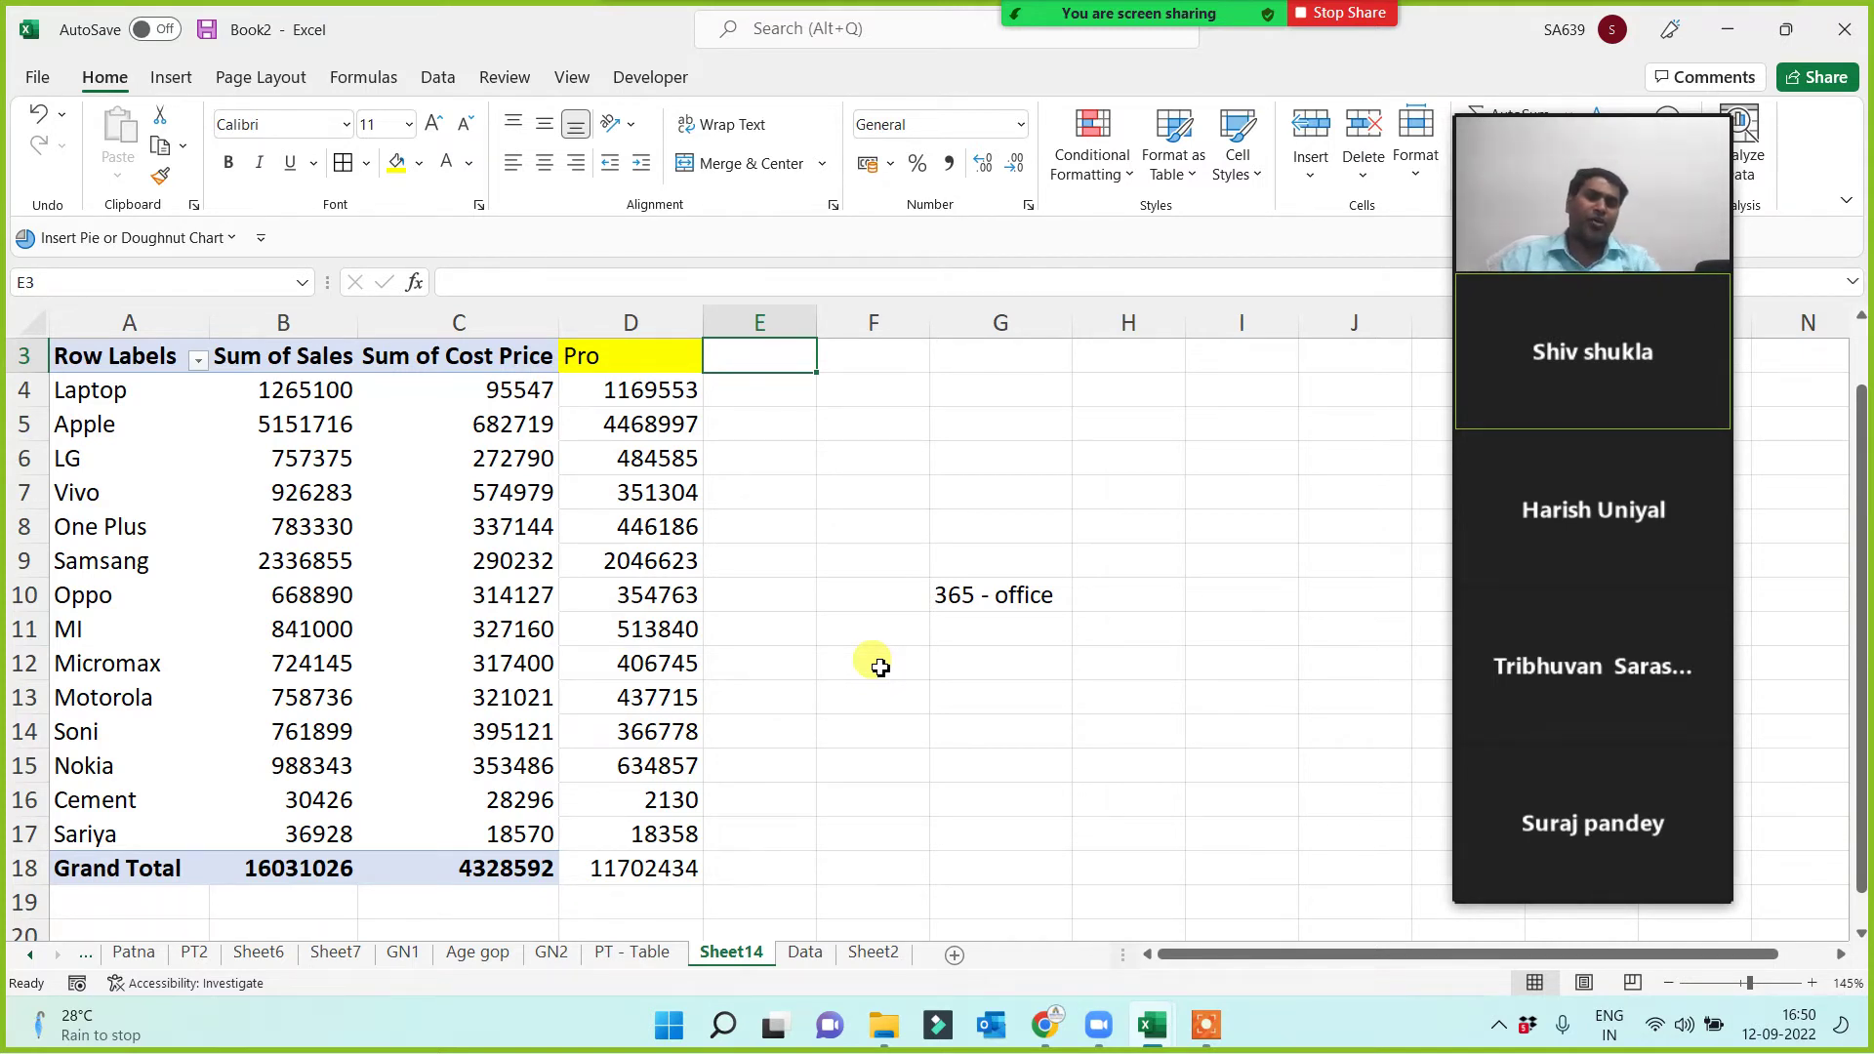
{"action": "left_click", "coordinate": [625, 364]}
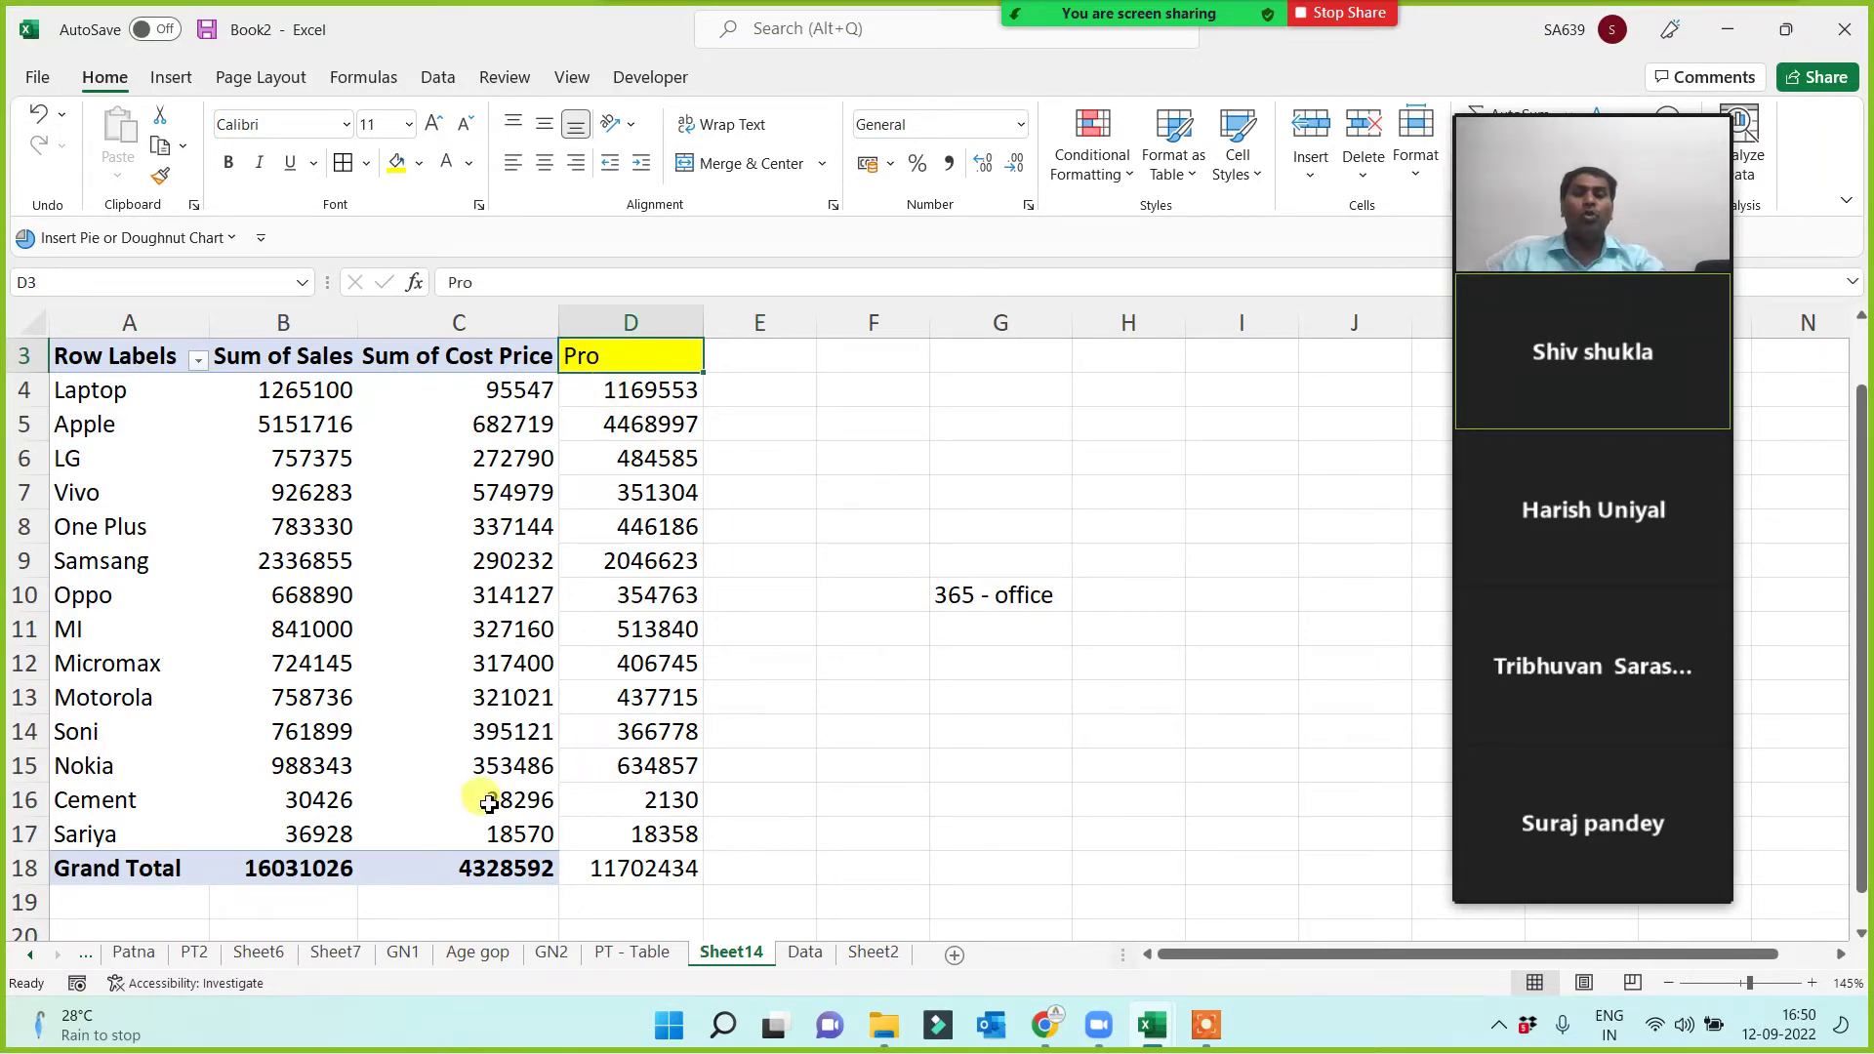
Examine the sum, count, average, max and min of sales on PT2, and return to the Sheet14 profit table.
{"action": "left_click", "coordinate": [205, 961]}
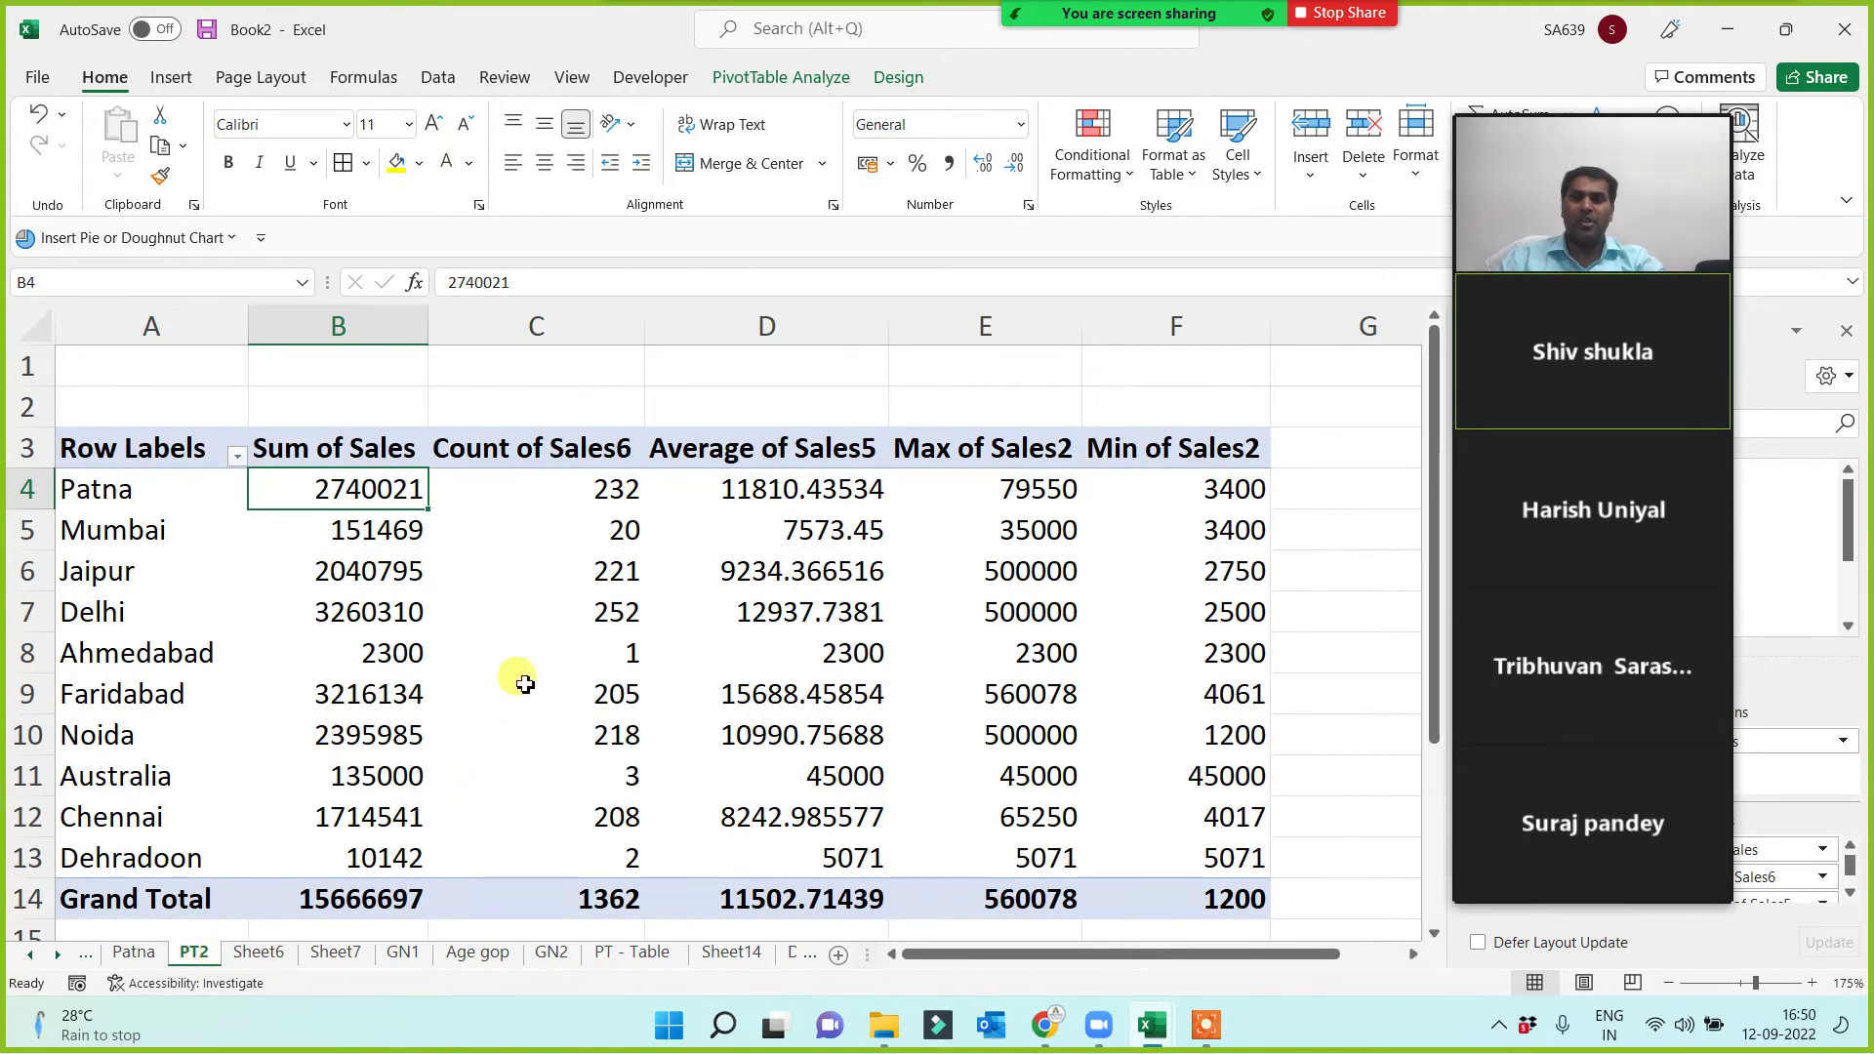
{"action": "left_click", "coordinate": [544, 499]}
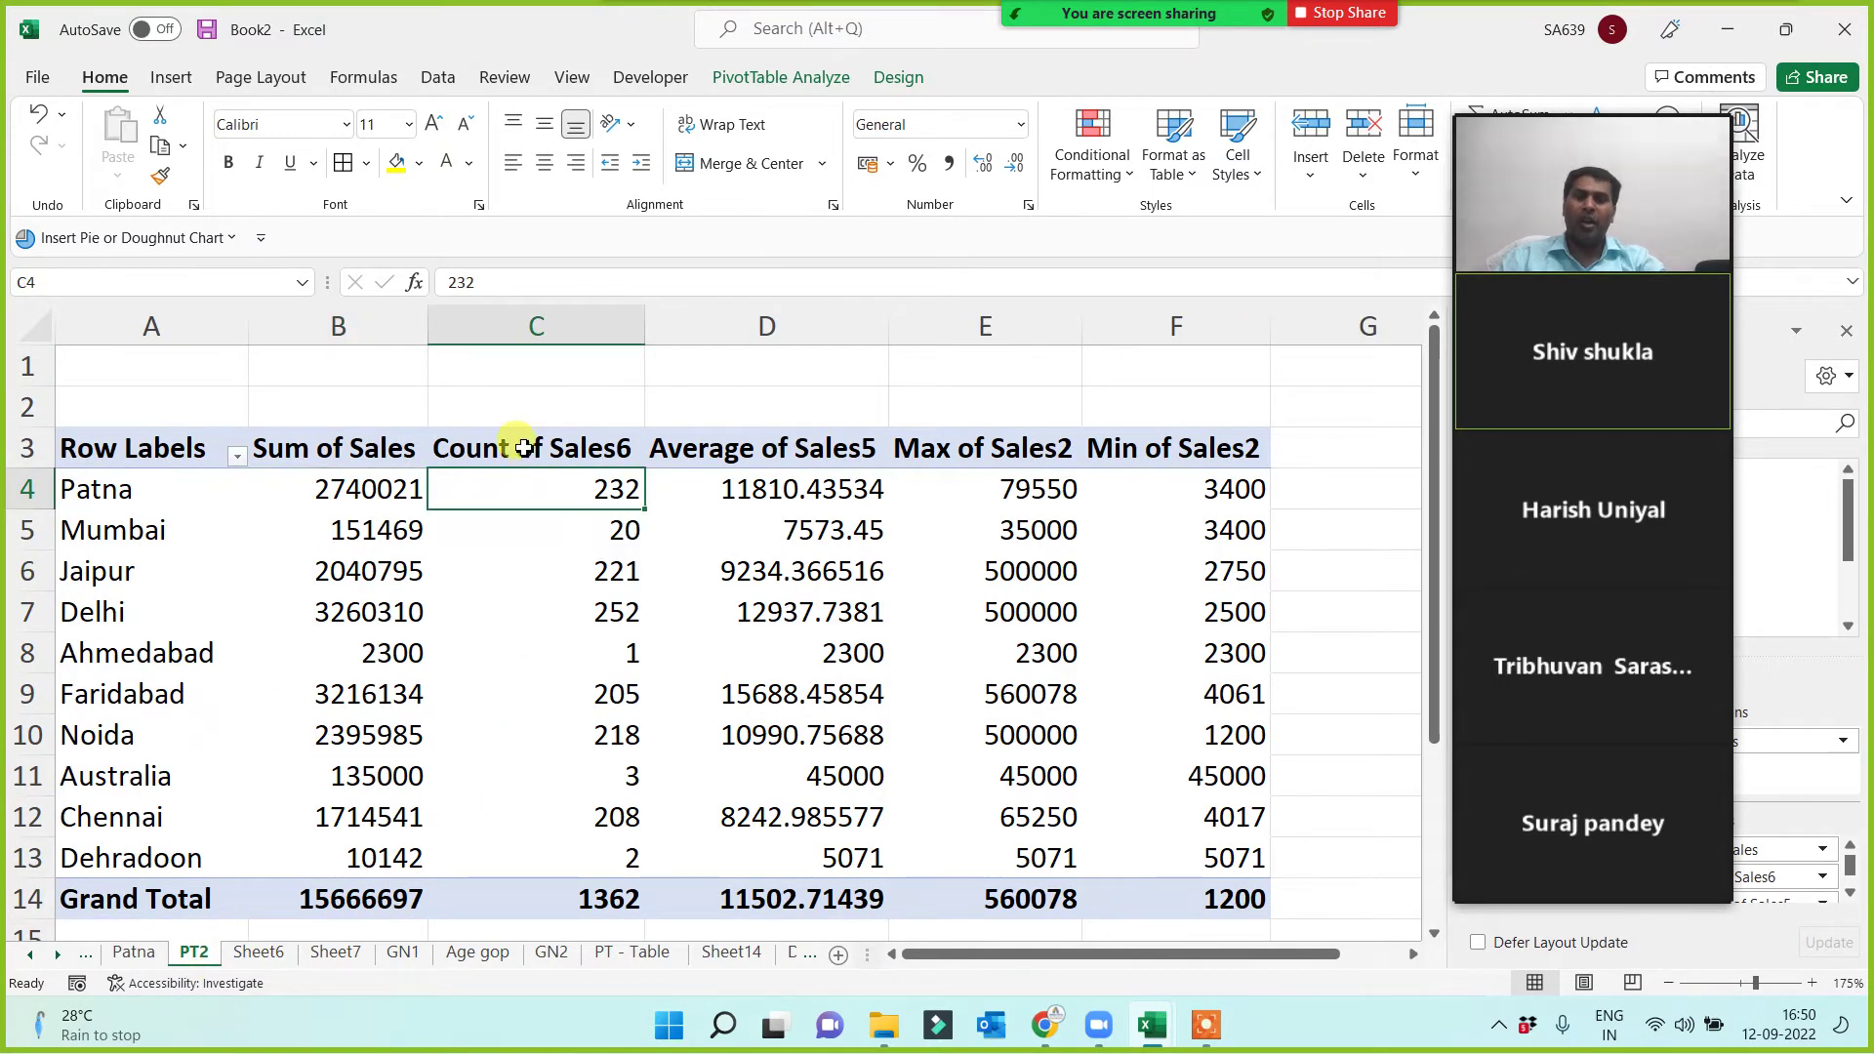
{"action": "left_click", "coordinate": [778, 489]}
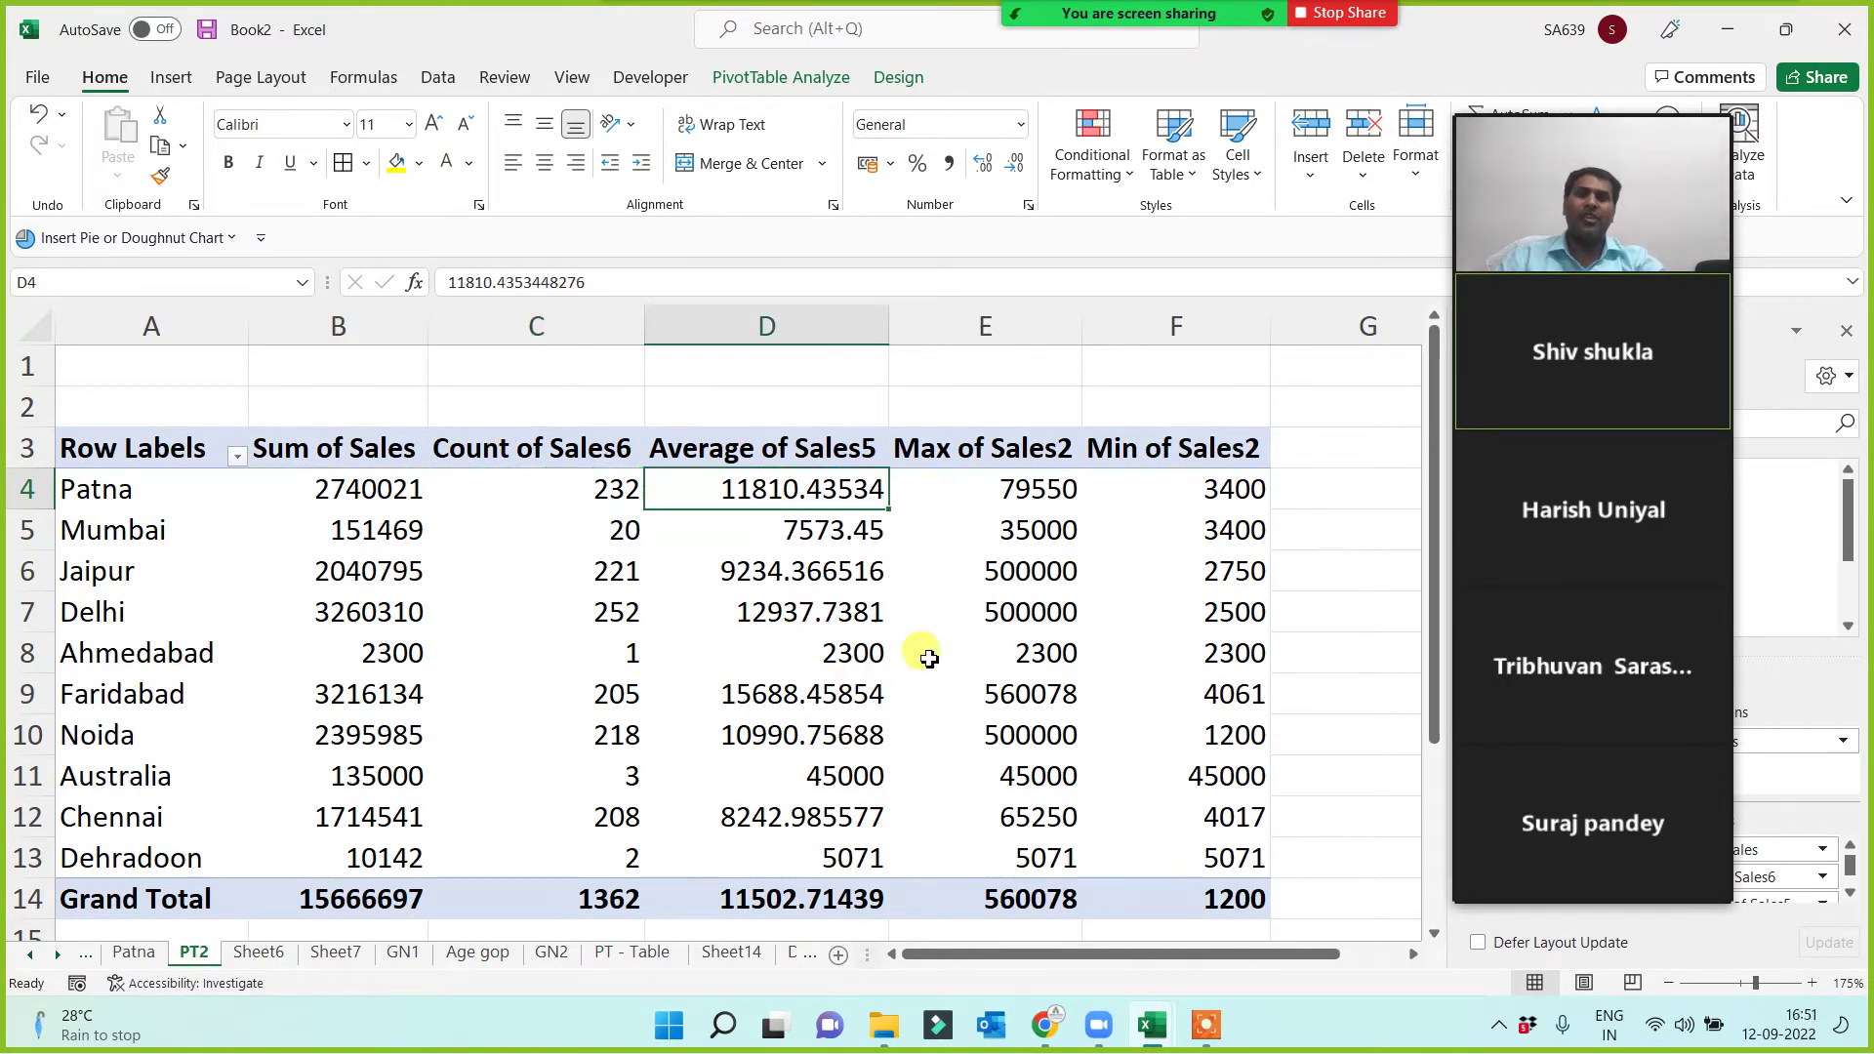
{"action": "left_click", "coordinate": [981, 488]}
{"action": "left_click", "coordinate": [1186, 489]}
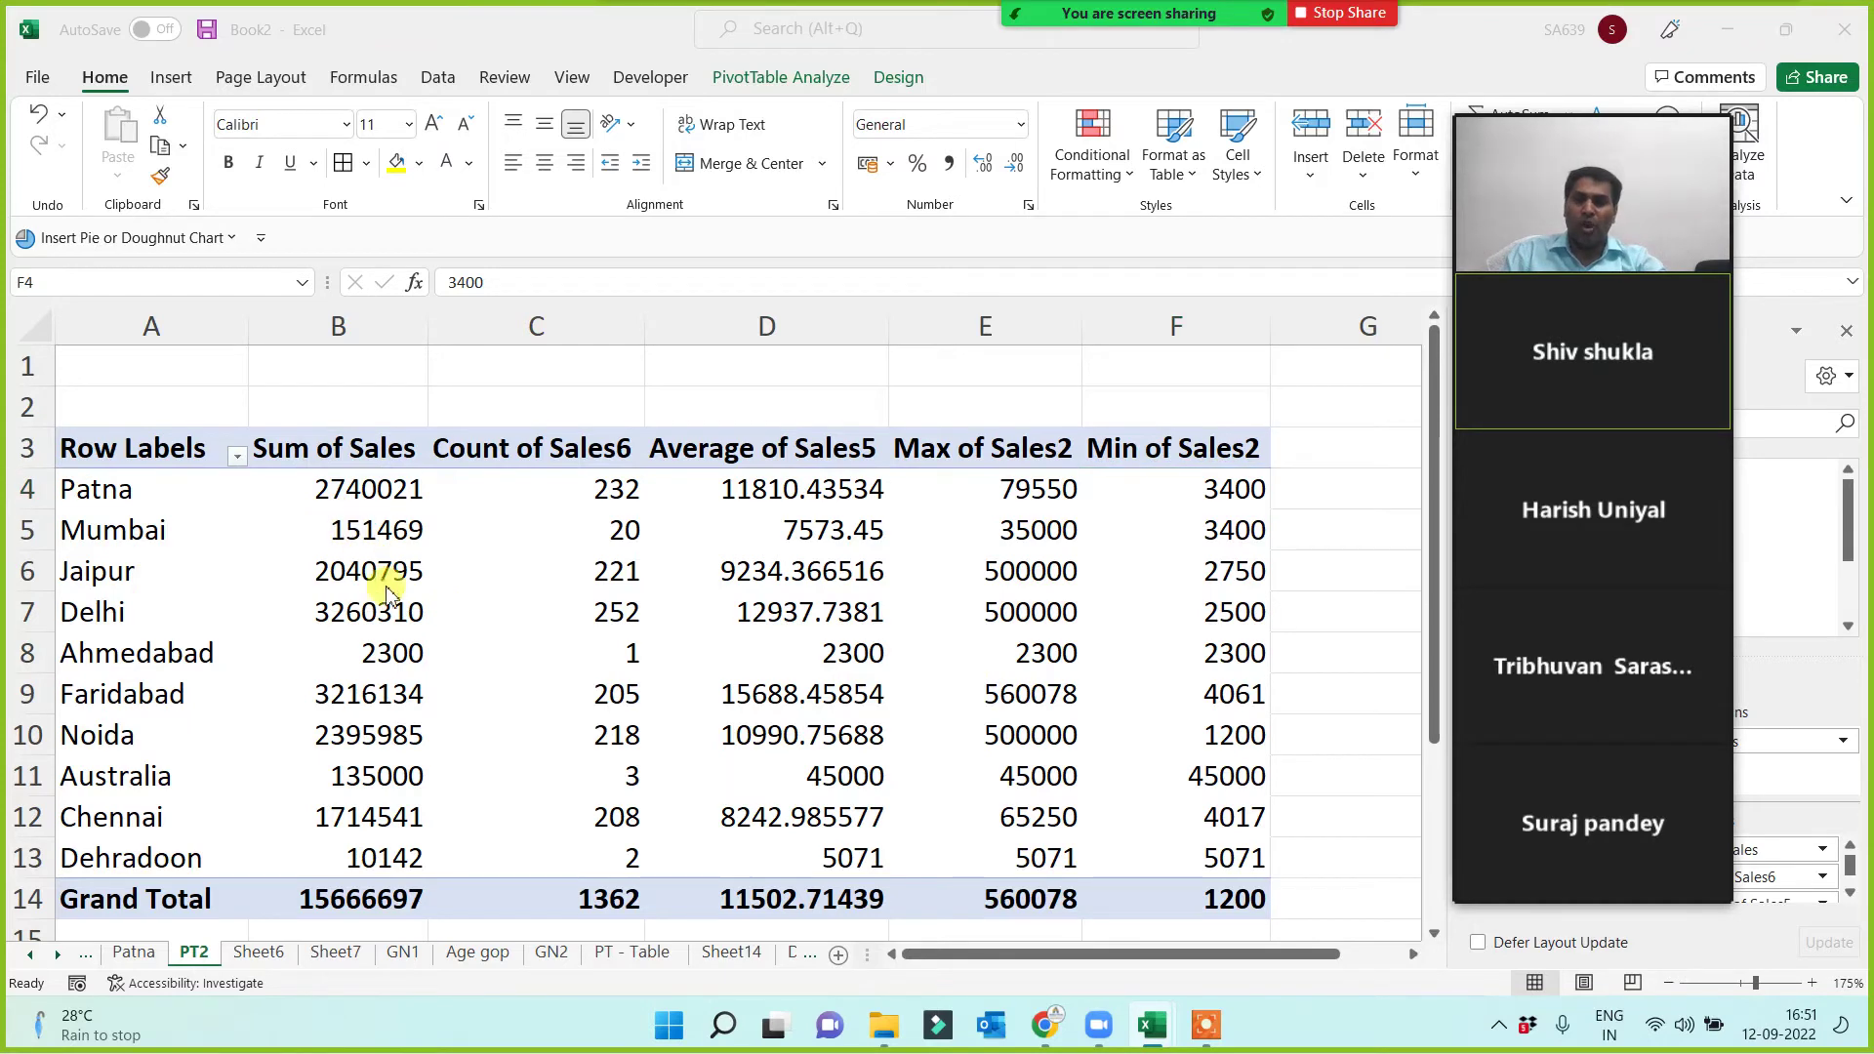
{"action": "left_click", "coordinate": [727, 954]}
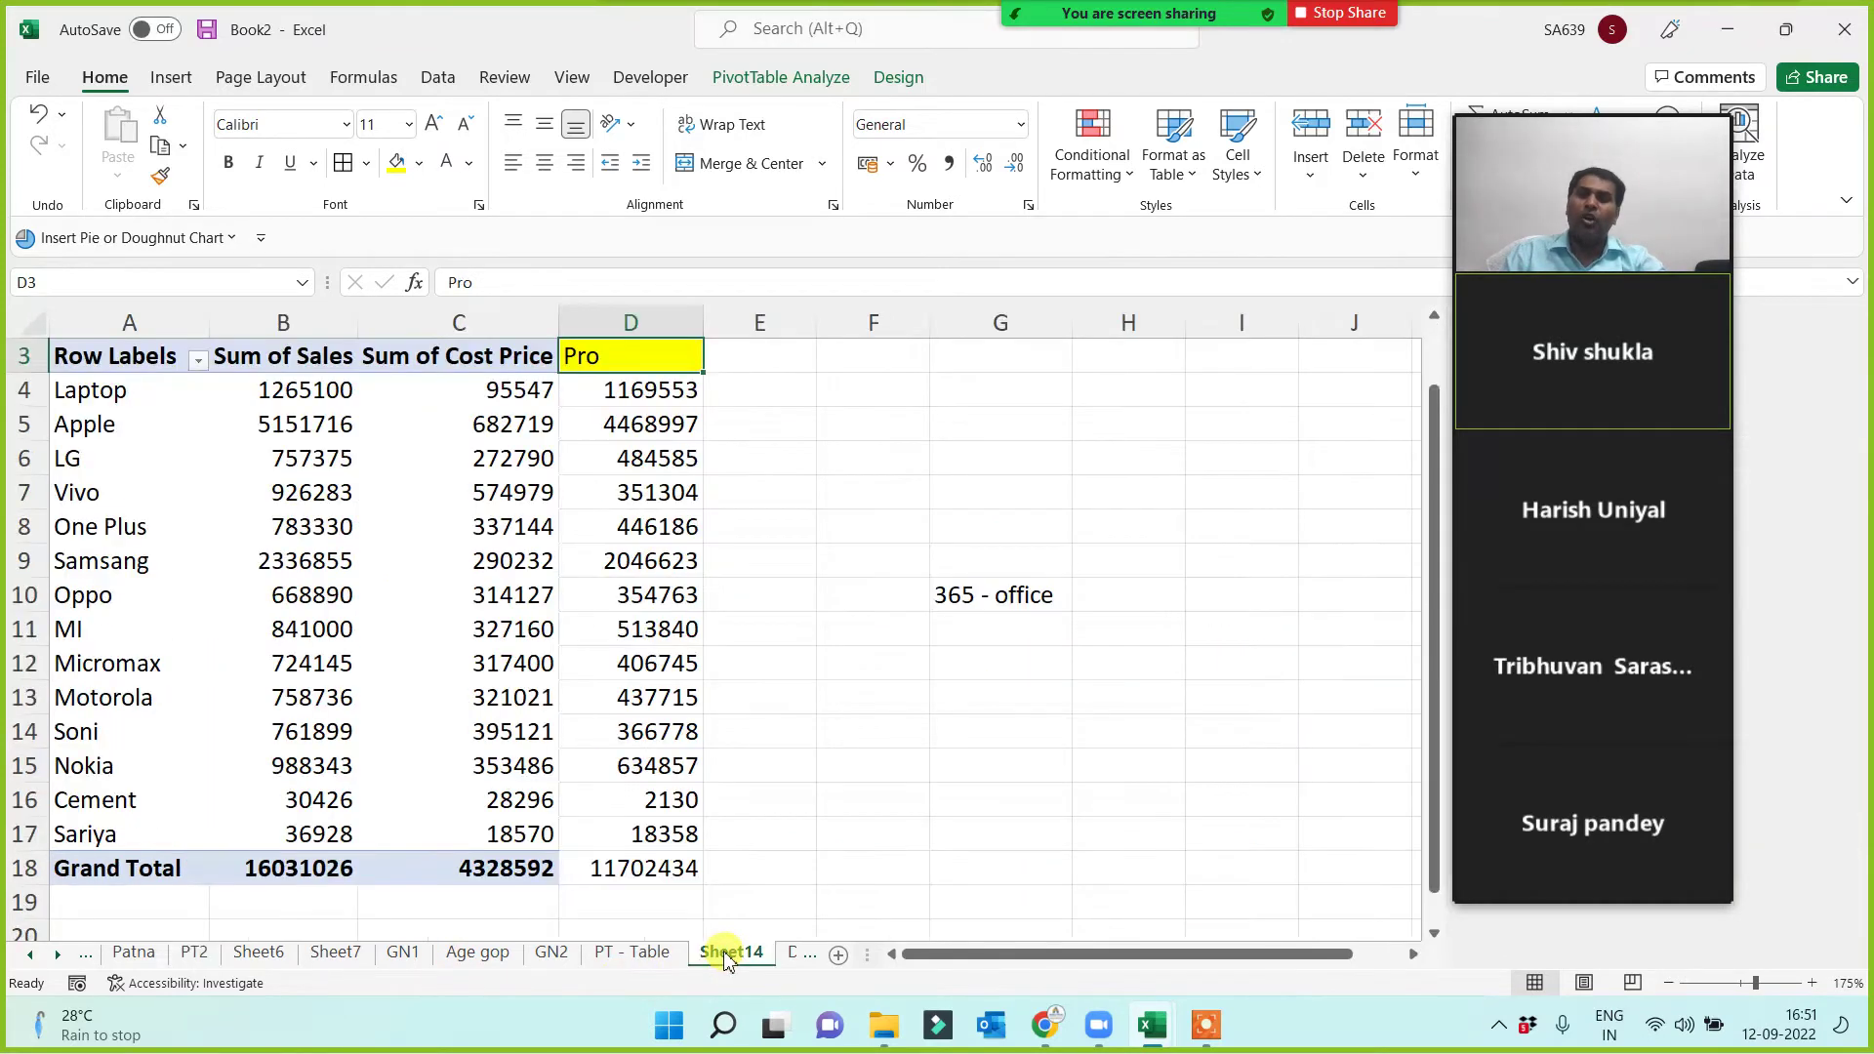
{"action": "left_click", "coordinate": [854, 759]}
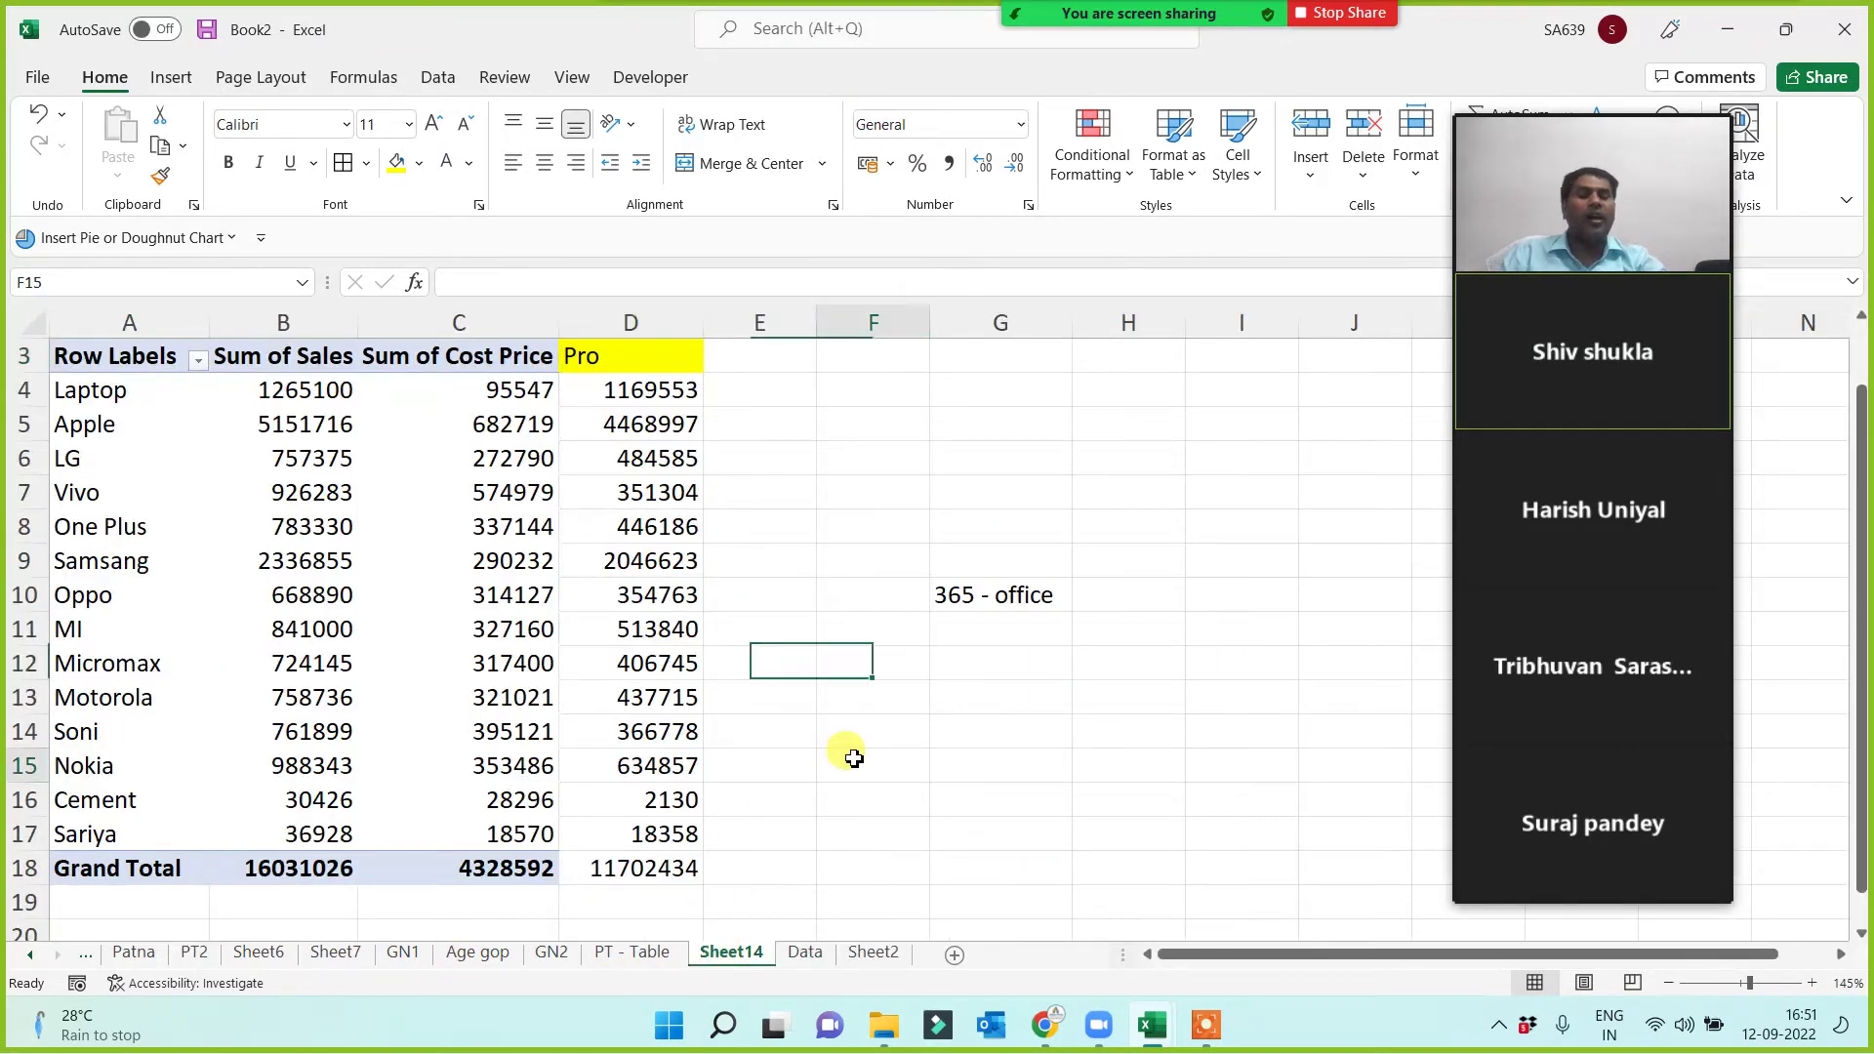
Display the Data sheet and shrink the meeting video panel to one participant to uncover the pivot topic list.
{"action": "left_click", "coordinate": [805, 954]}
{"action": "mouse_move", "coordinate": [1460, 736]}
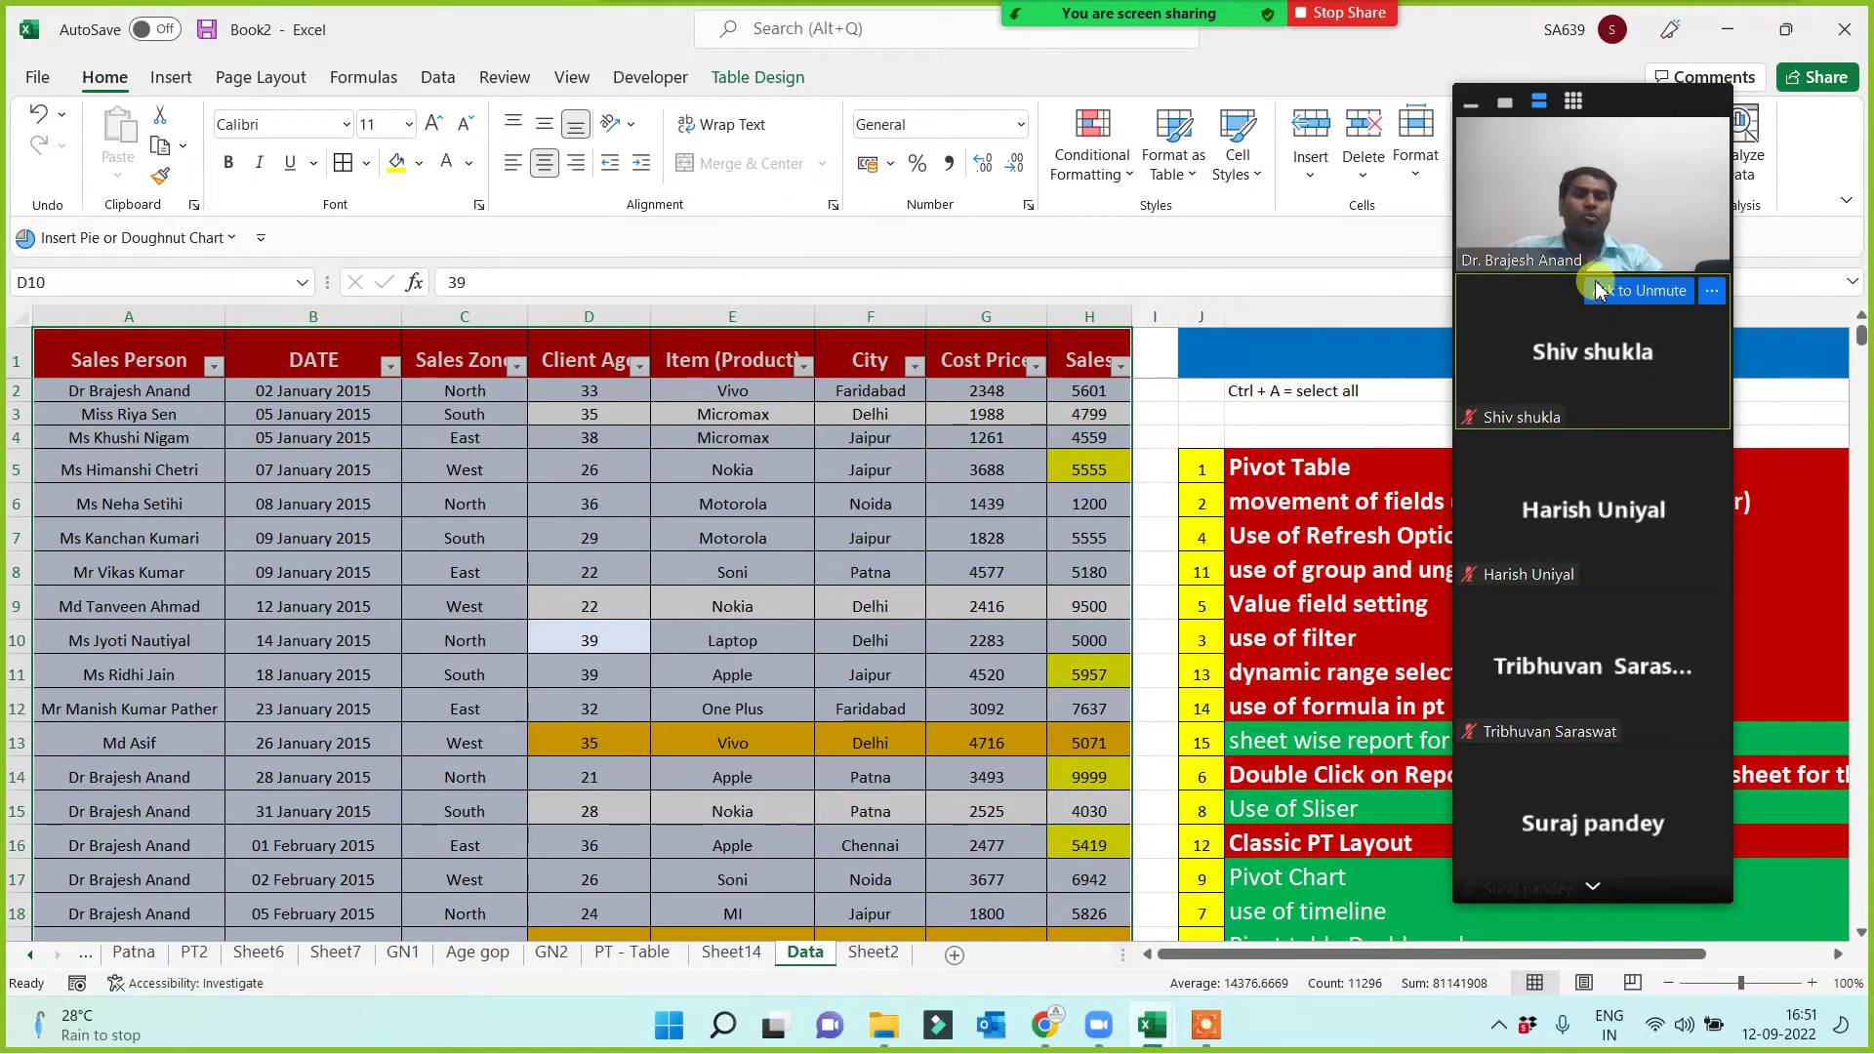
{"action": "left_click", "coordinate": [1504, 103]}
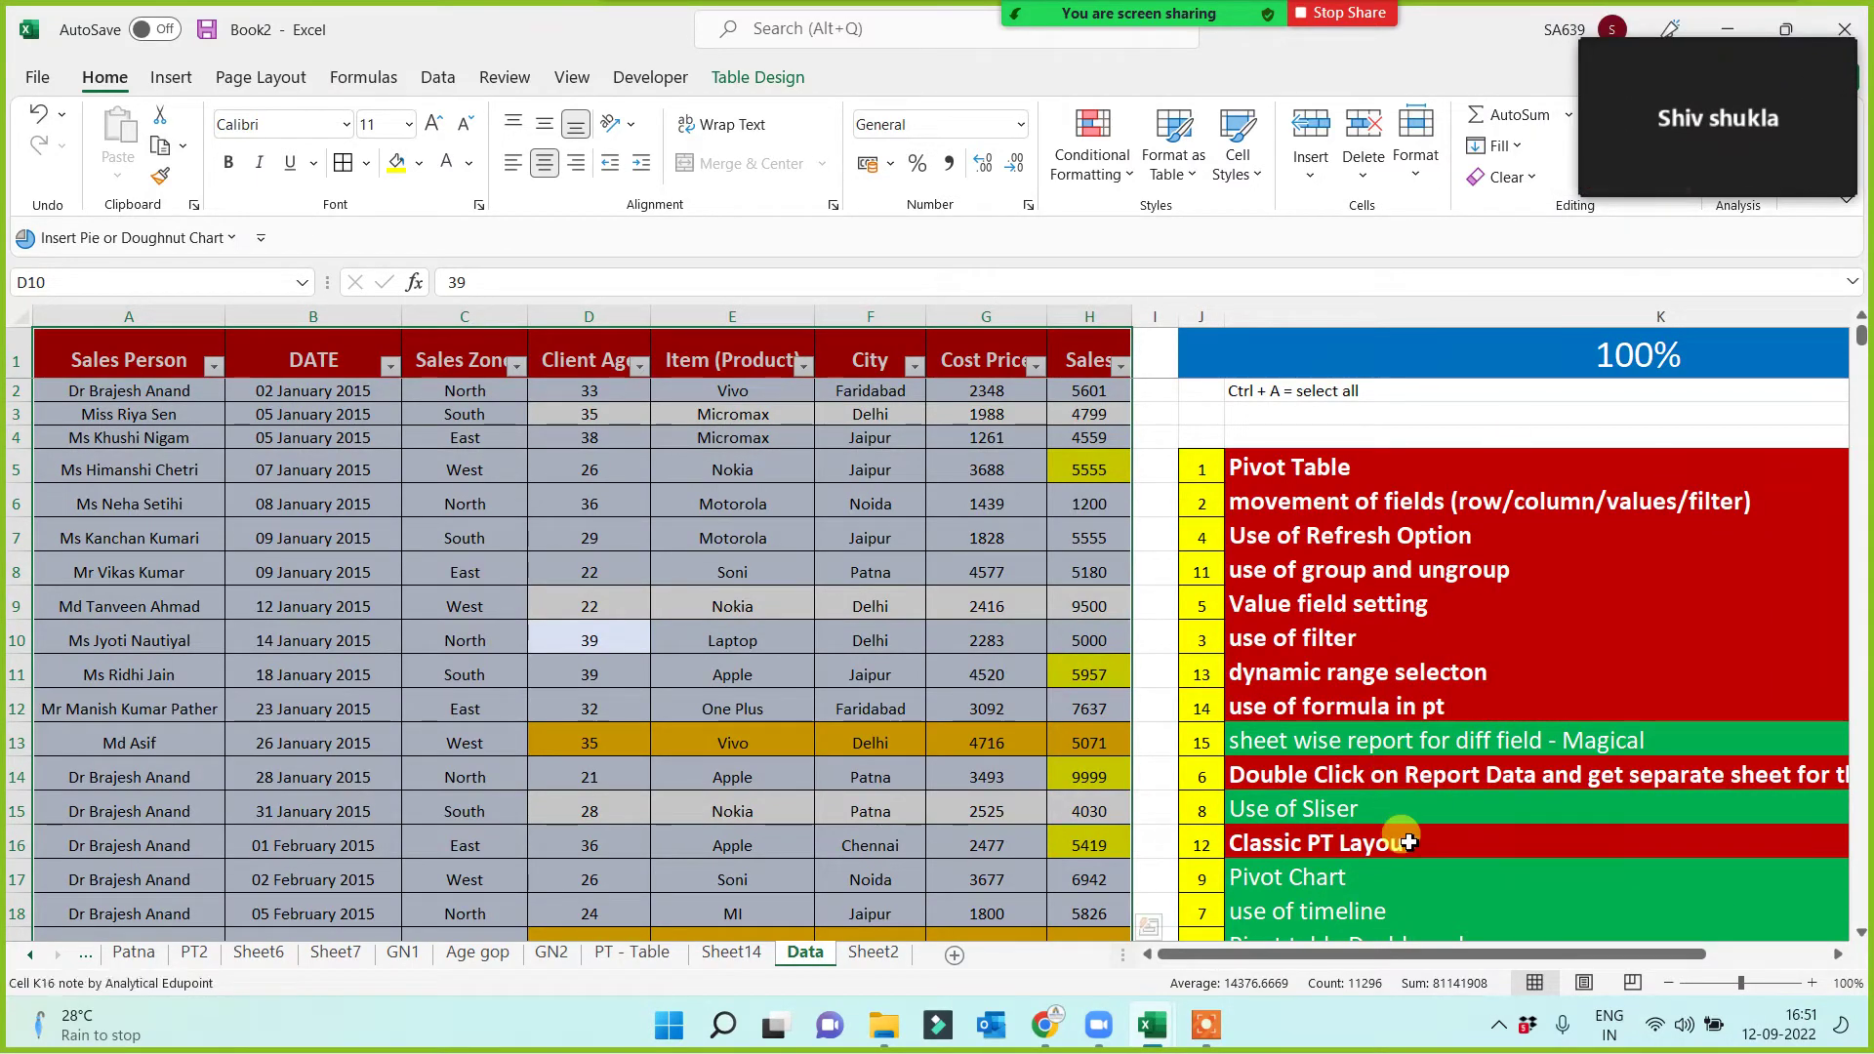
Highlight the Pivot Chart topic in the topic list with a yellow fill and black text.
{"action": "scroll", "coordinate": [1401, 830], "scroll_direction": "down", "scroll_amount": 2}
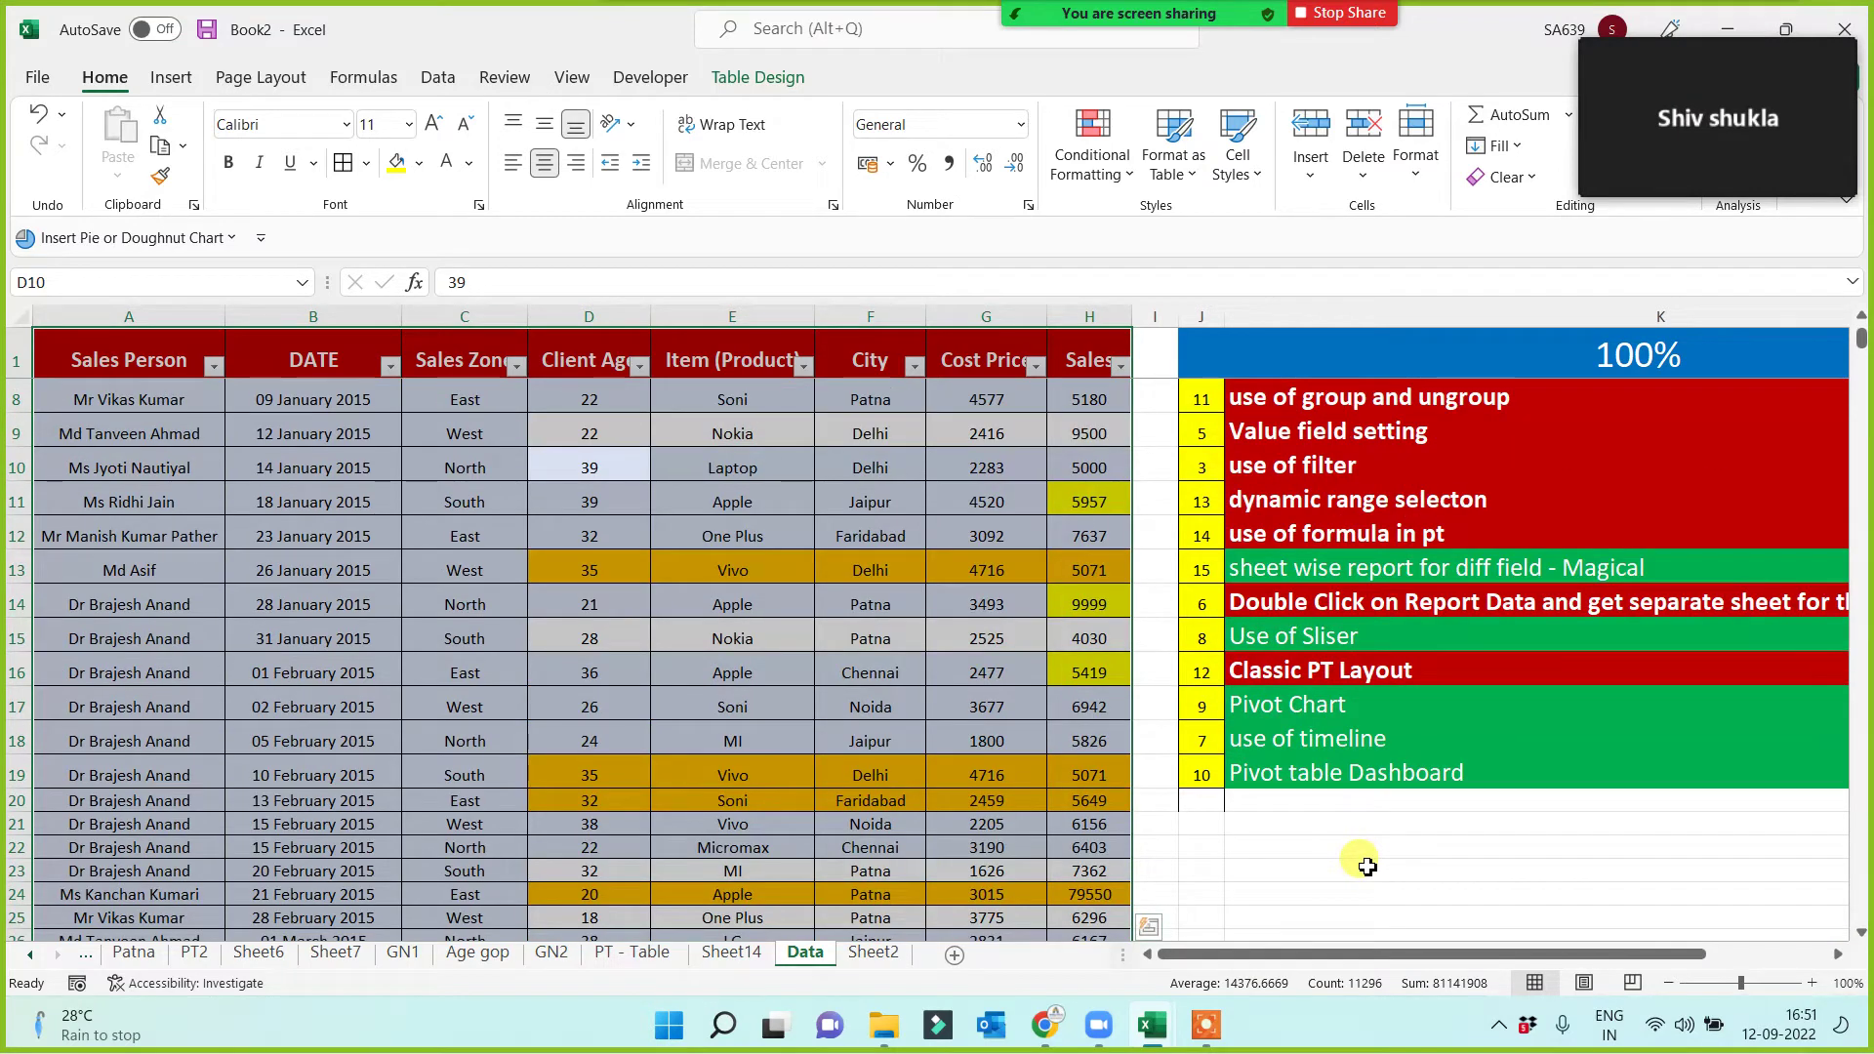
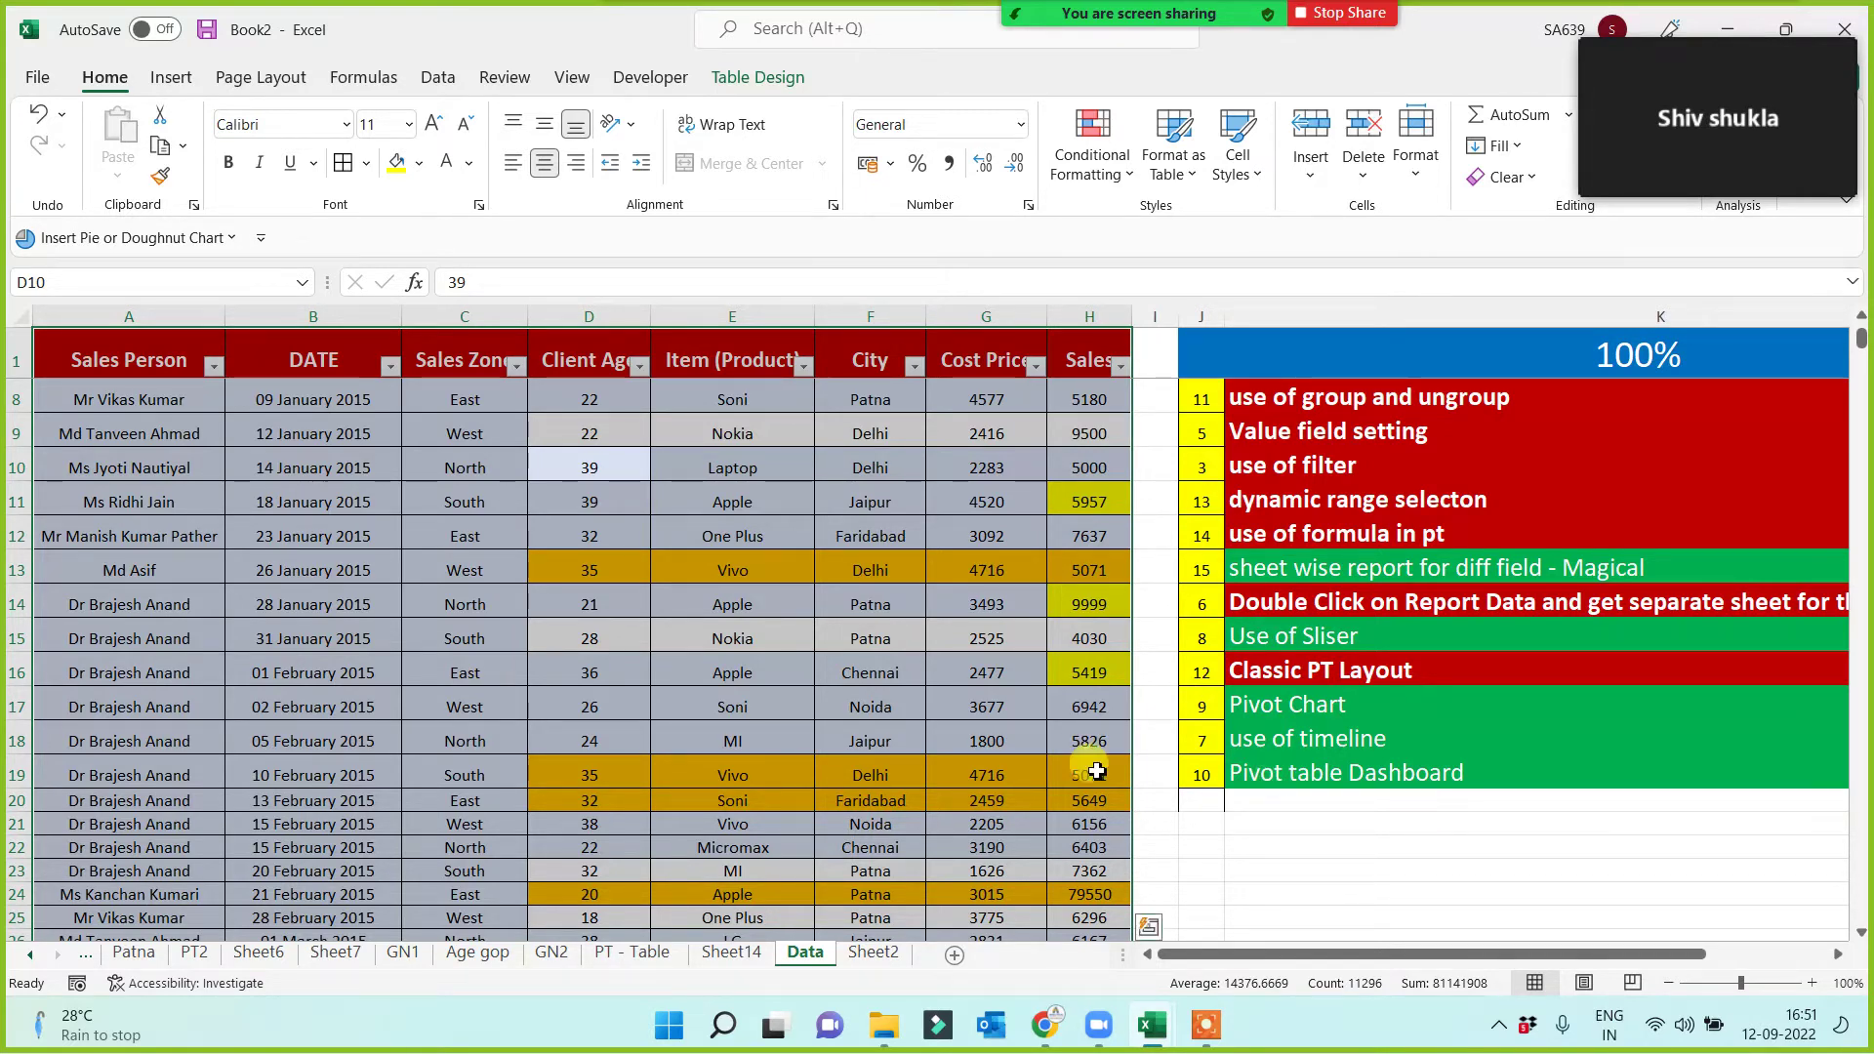
{"action": "left_click", "coordinate": [741, 675]}
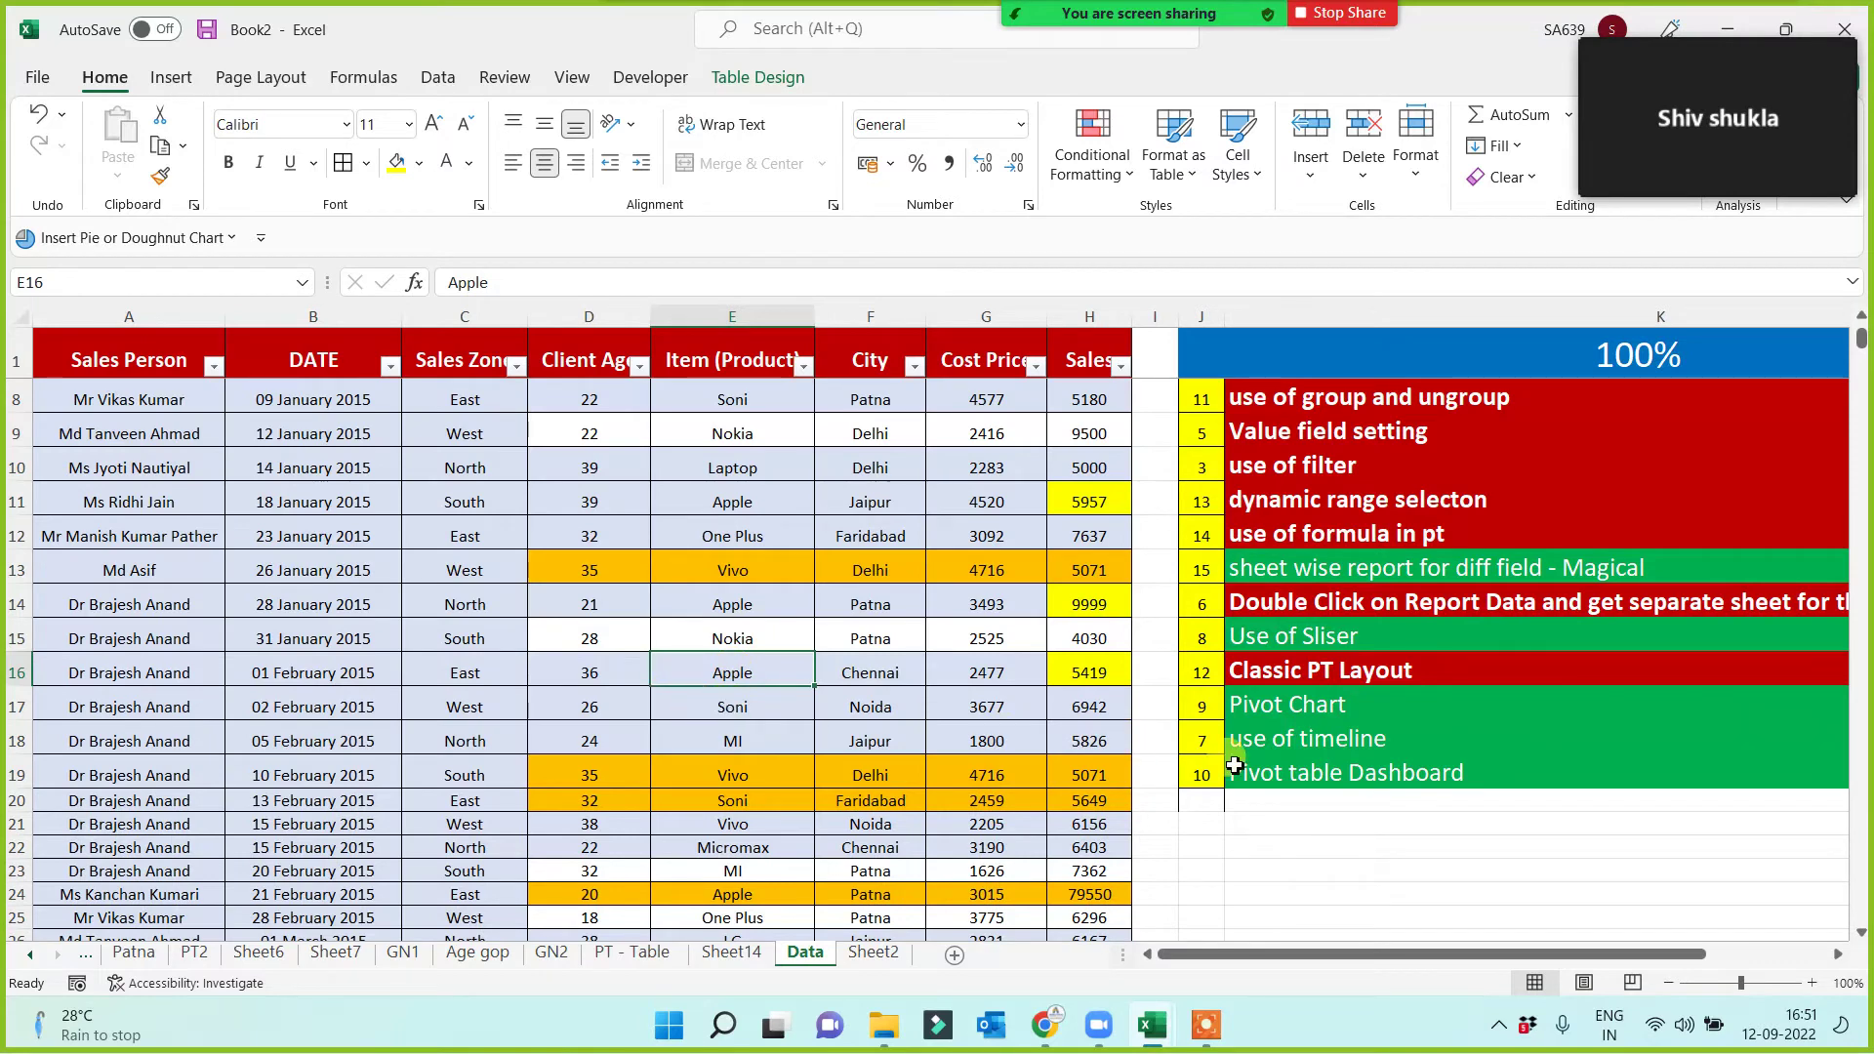
{"action": "left_click", "coordinate": [1271, 713]}
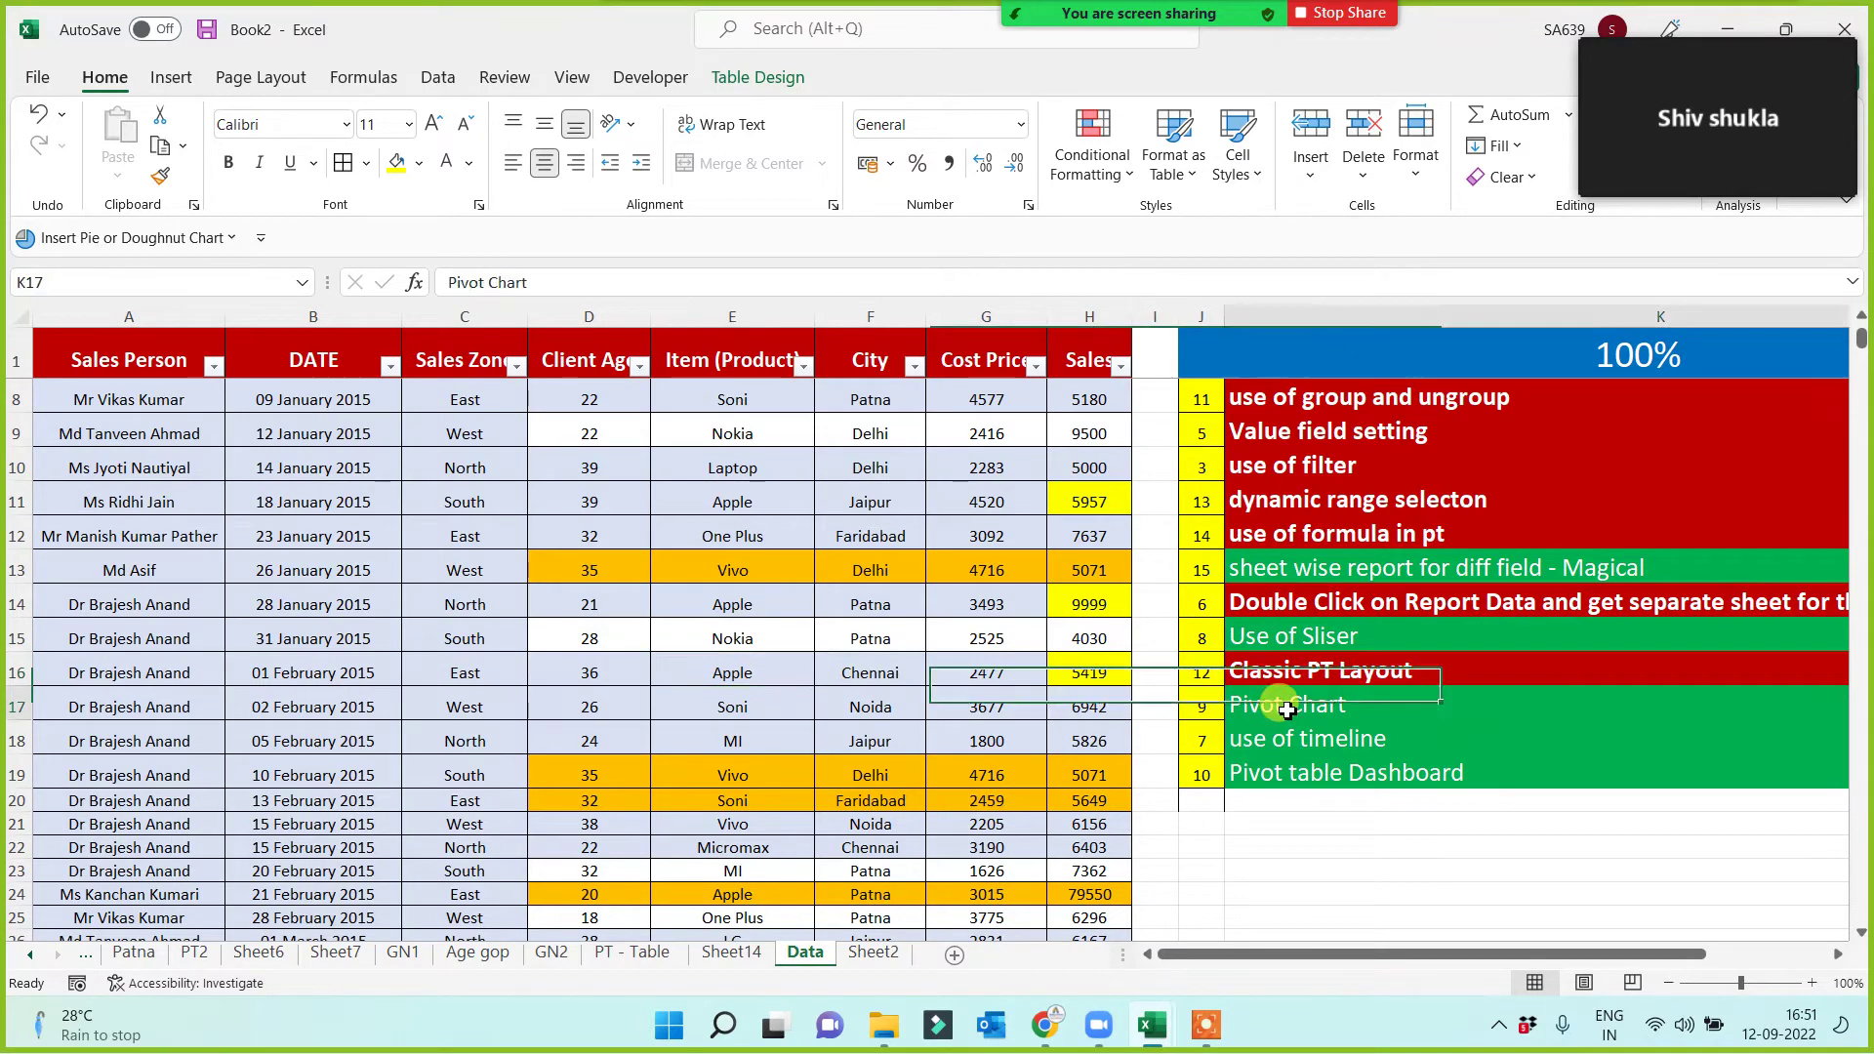
{"action": "left_click", "coordinate": [400, 164]}
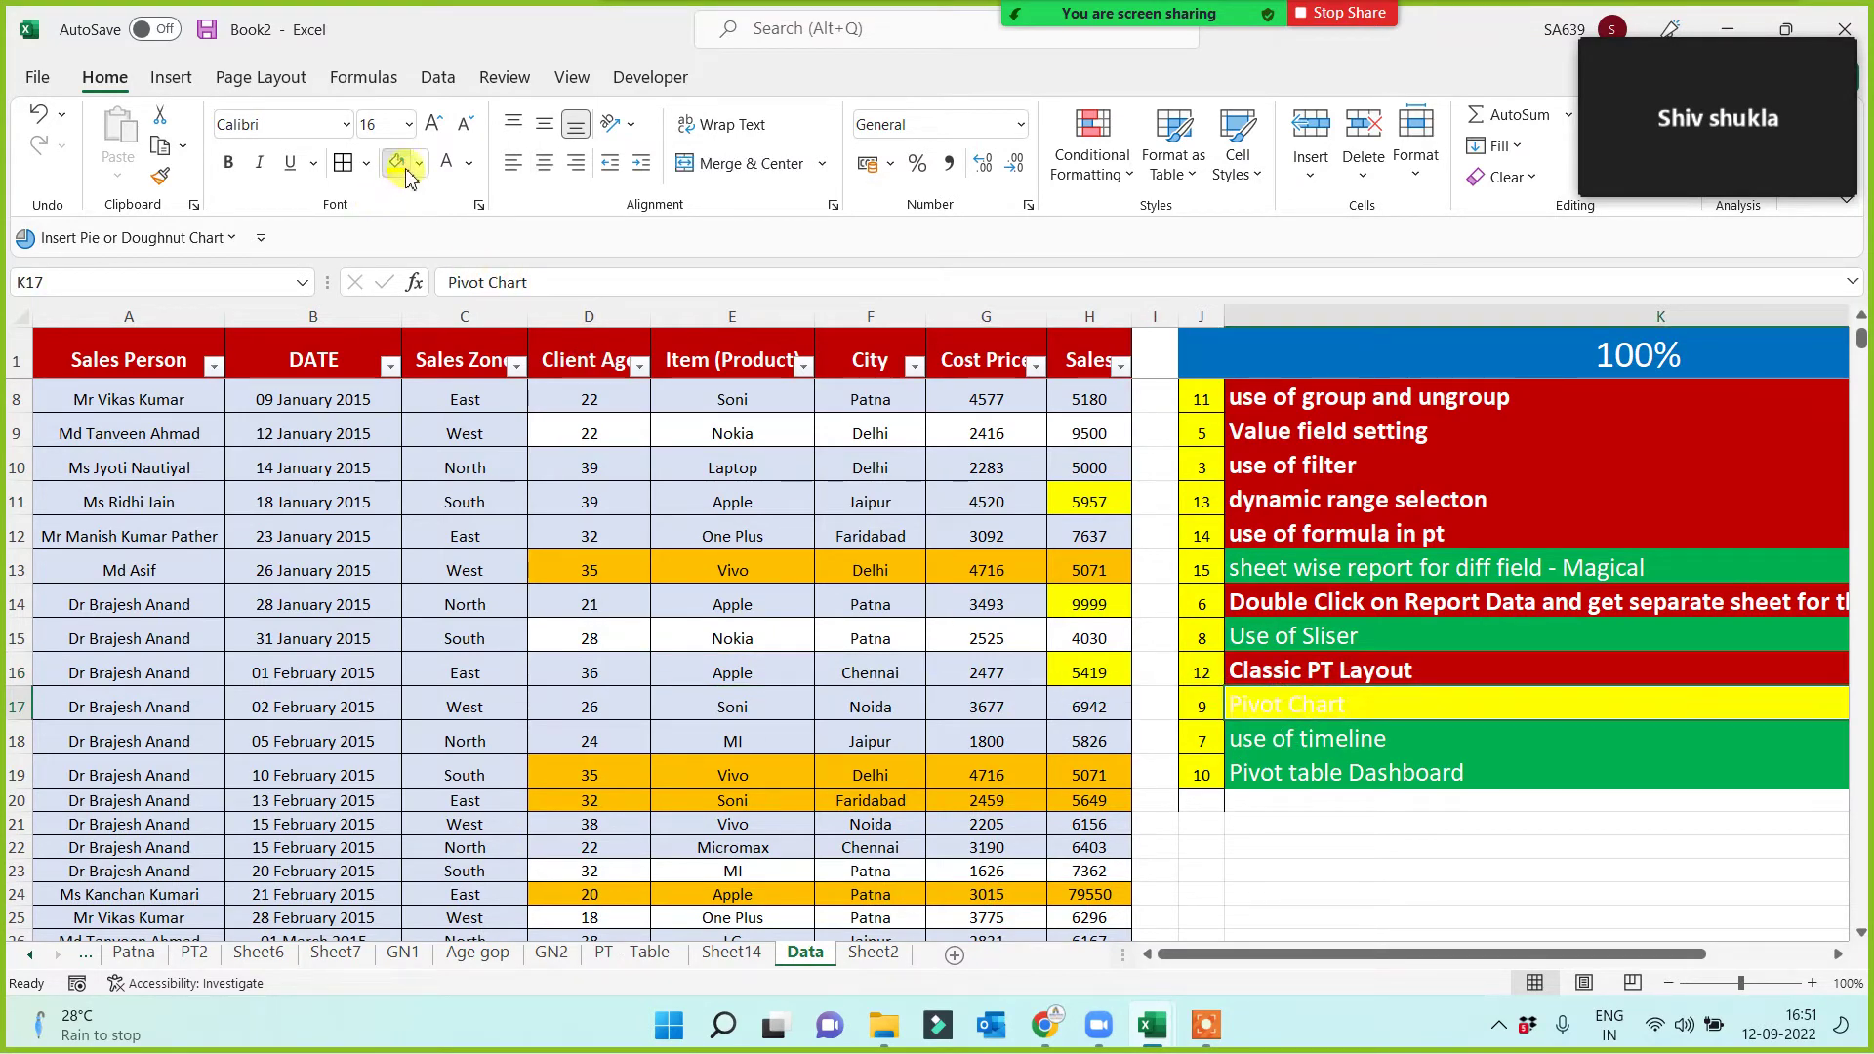
{"action": "left_click", "coordinate": [469, 163]}
{"action": "left_click", "coordinate": [465, 357]}
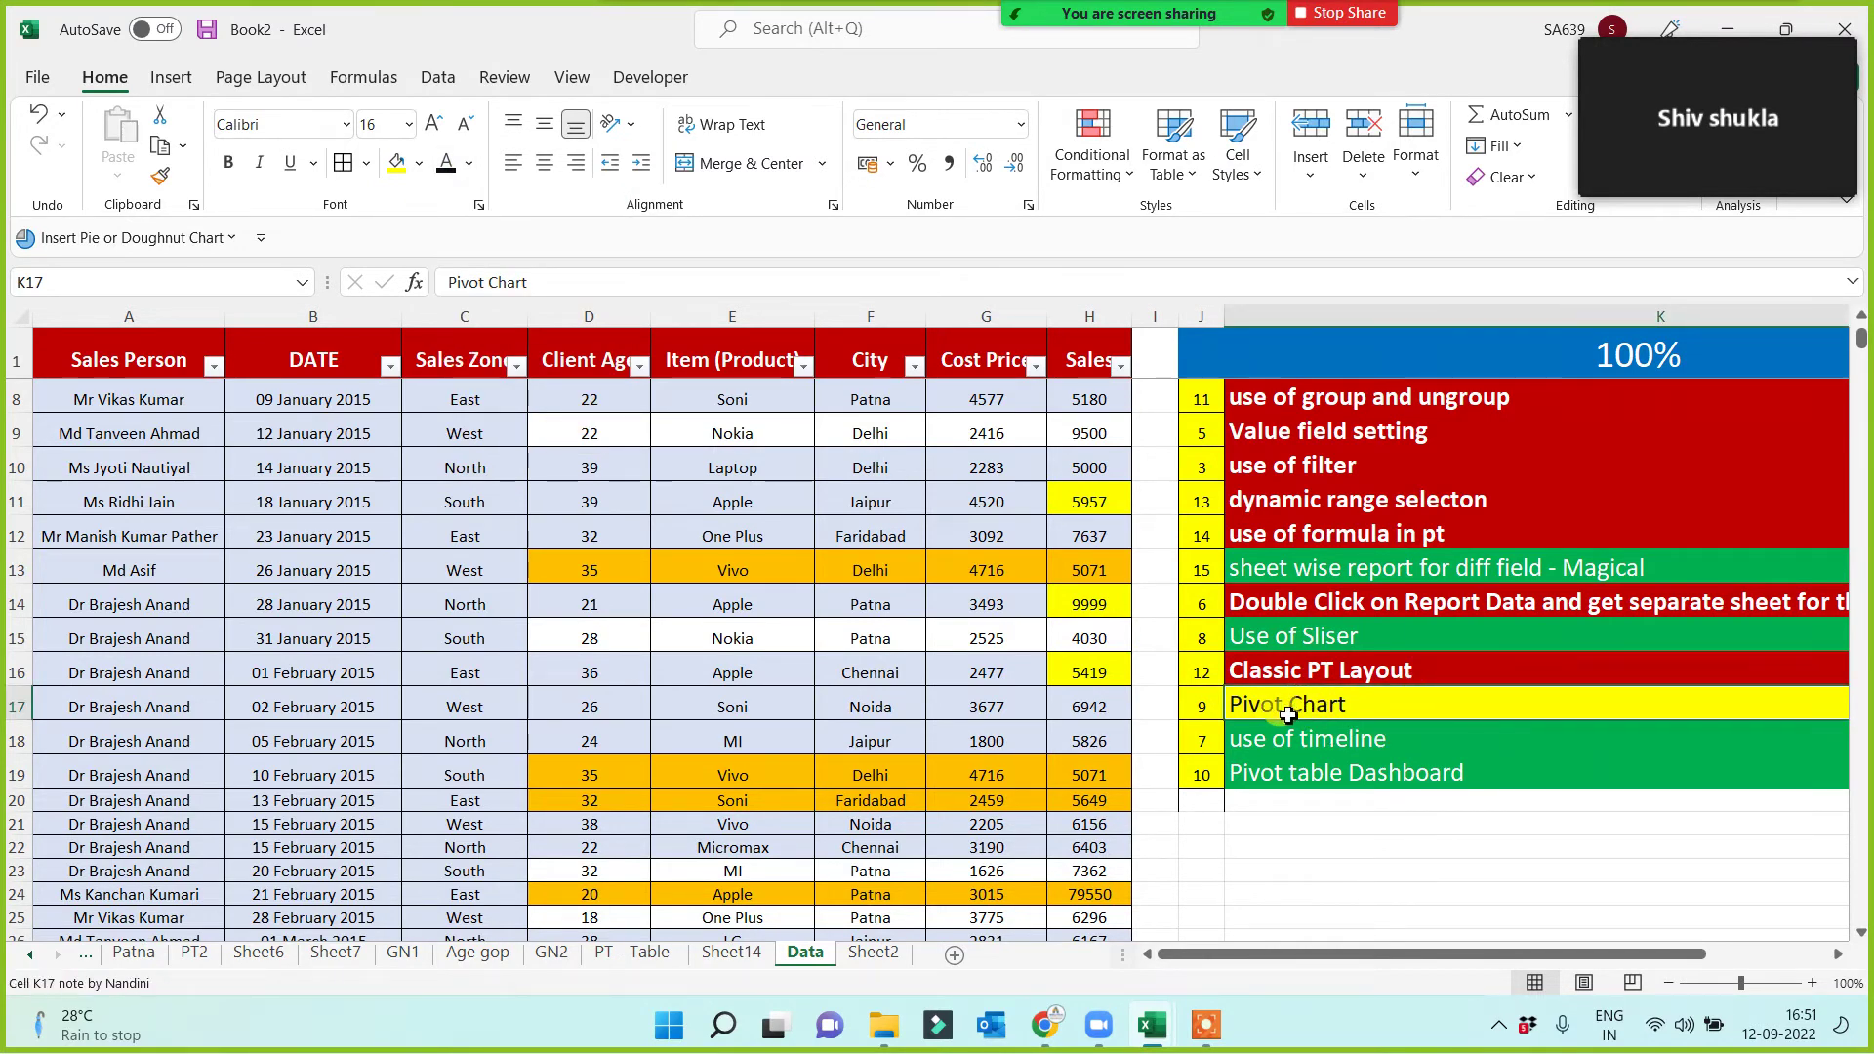
Select the whole source table on the Data sheet and insert a PivotChart from it on a new worksheet.
{"action": "left_click", "coordinate": [259, 671]}
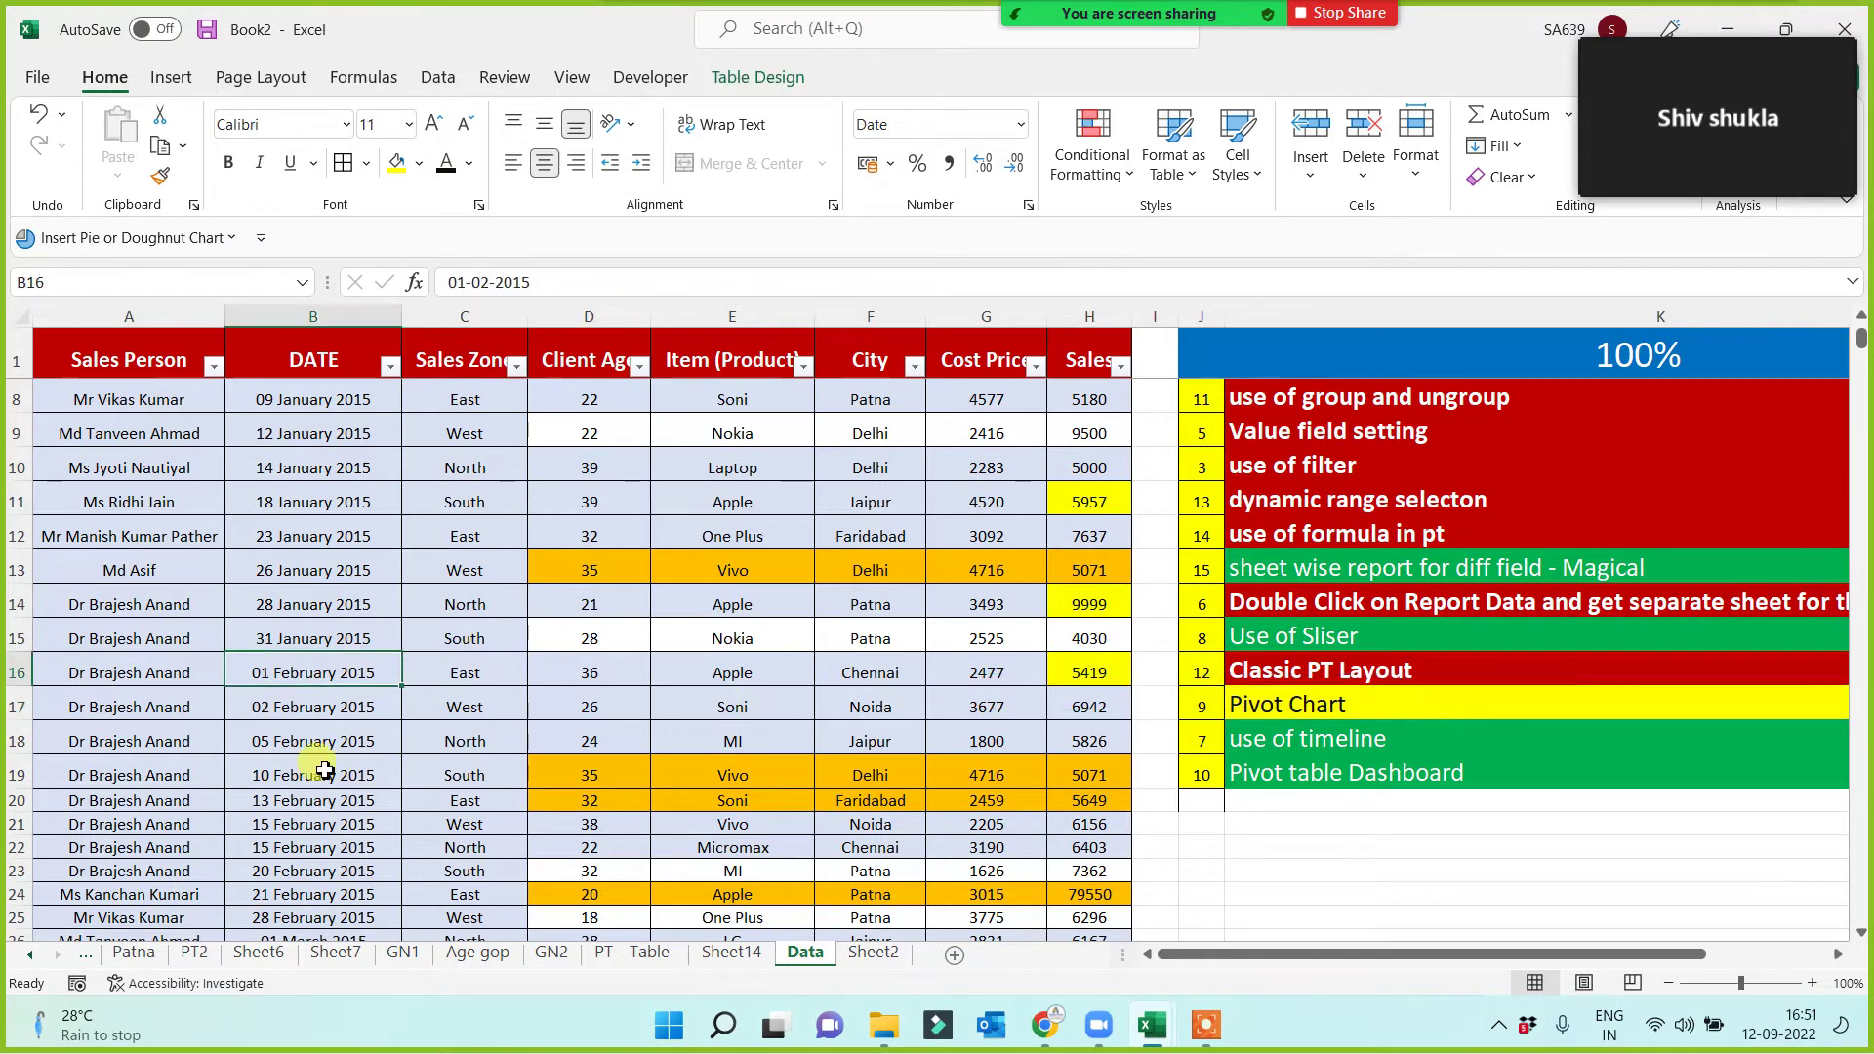
{"action": "key", "text": "ctrl+a"}
{"action": "key", "text": "ctrl+a"}
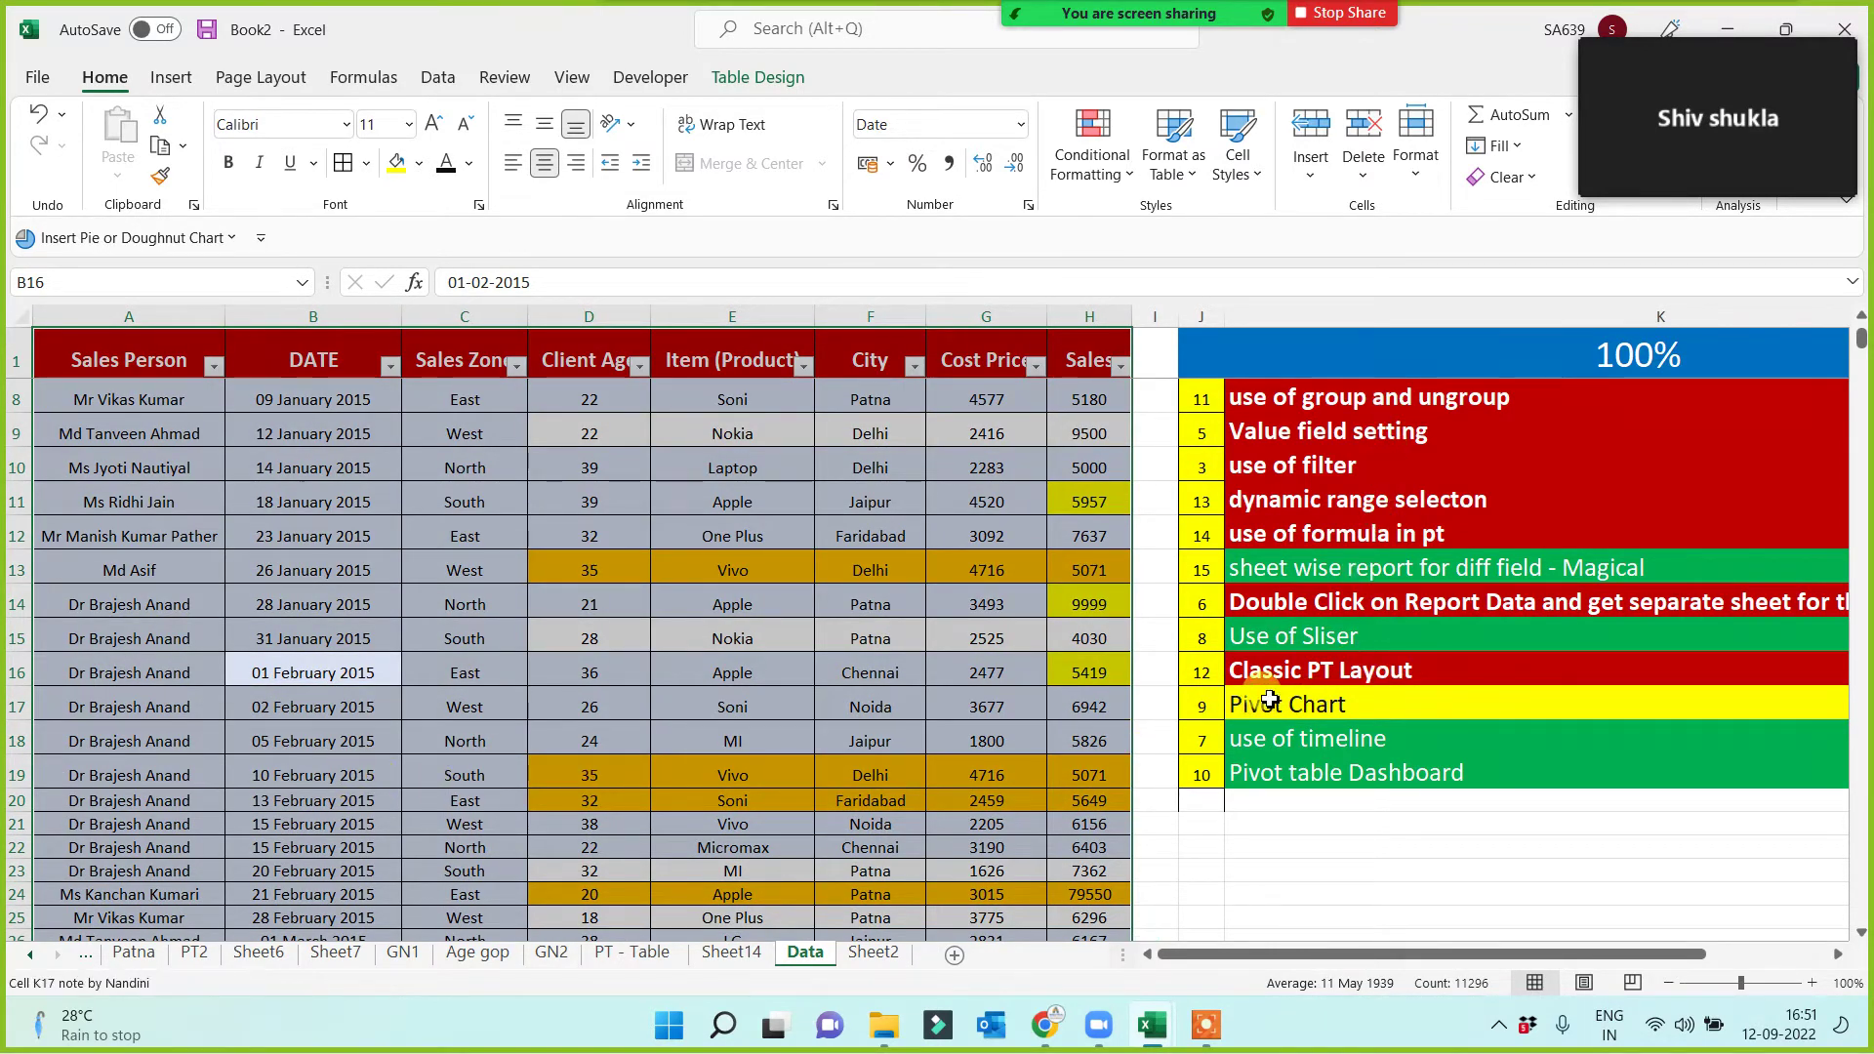
{"action": "scroll", "coordinate": [1269, 710], "scroll_direction": "up", "scroll_amount": 1}
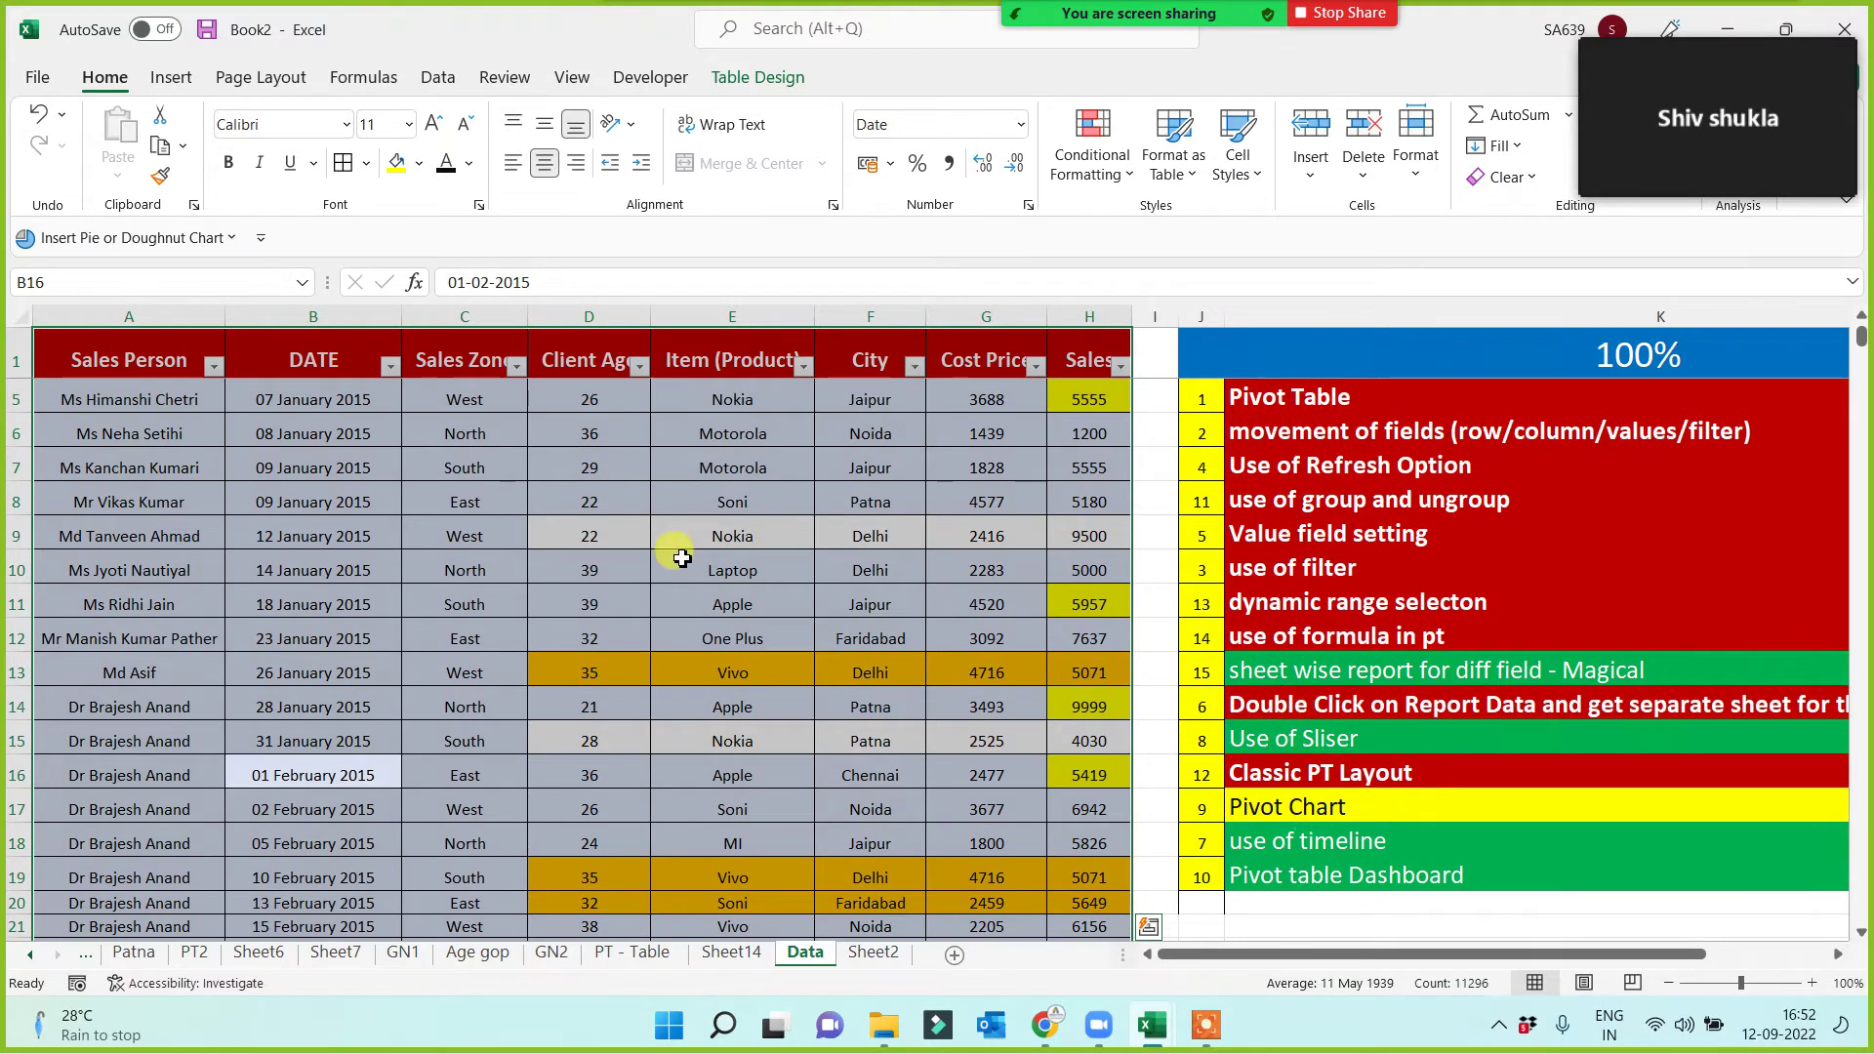
{"action": "left_click", "coordinate": [170, 82]}
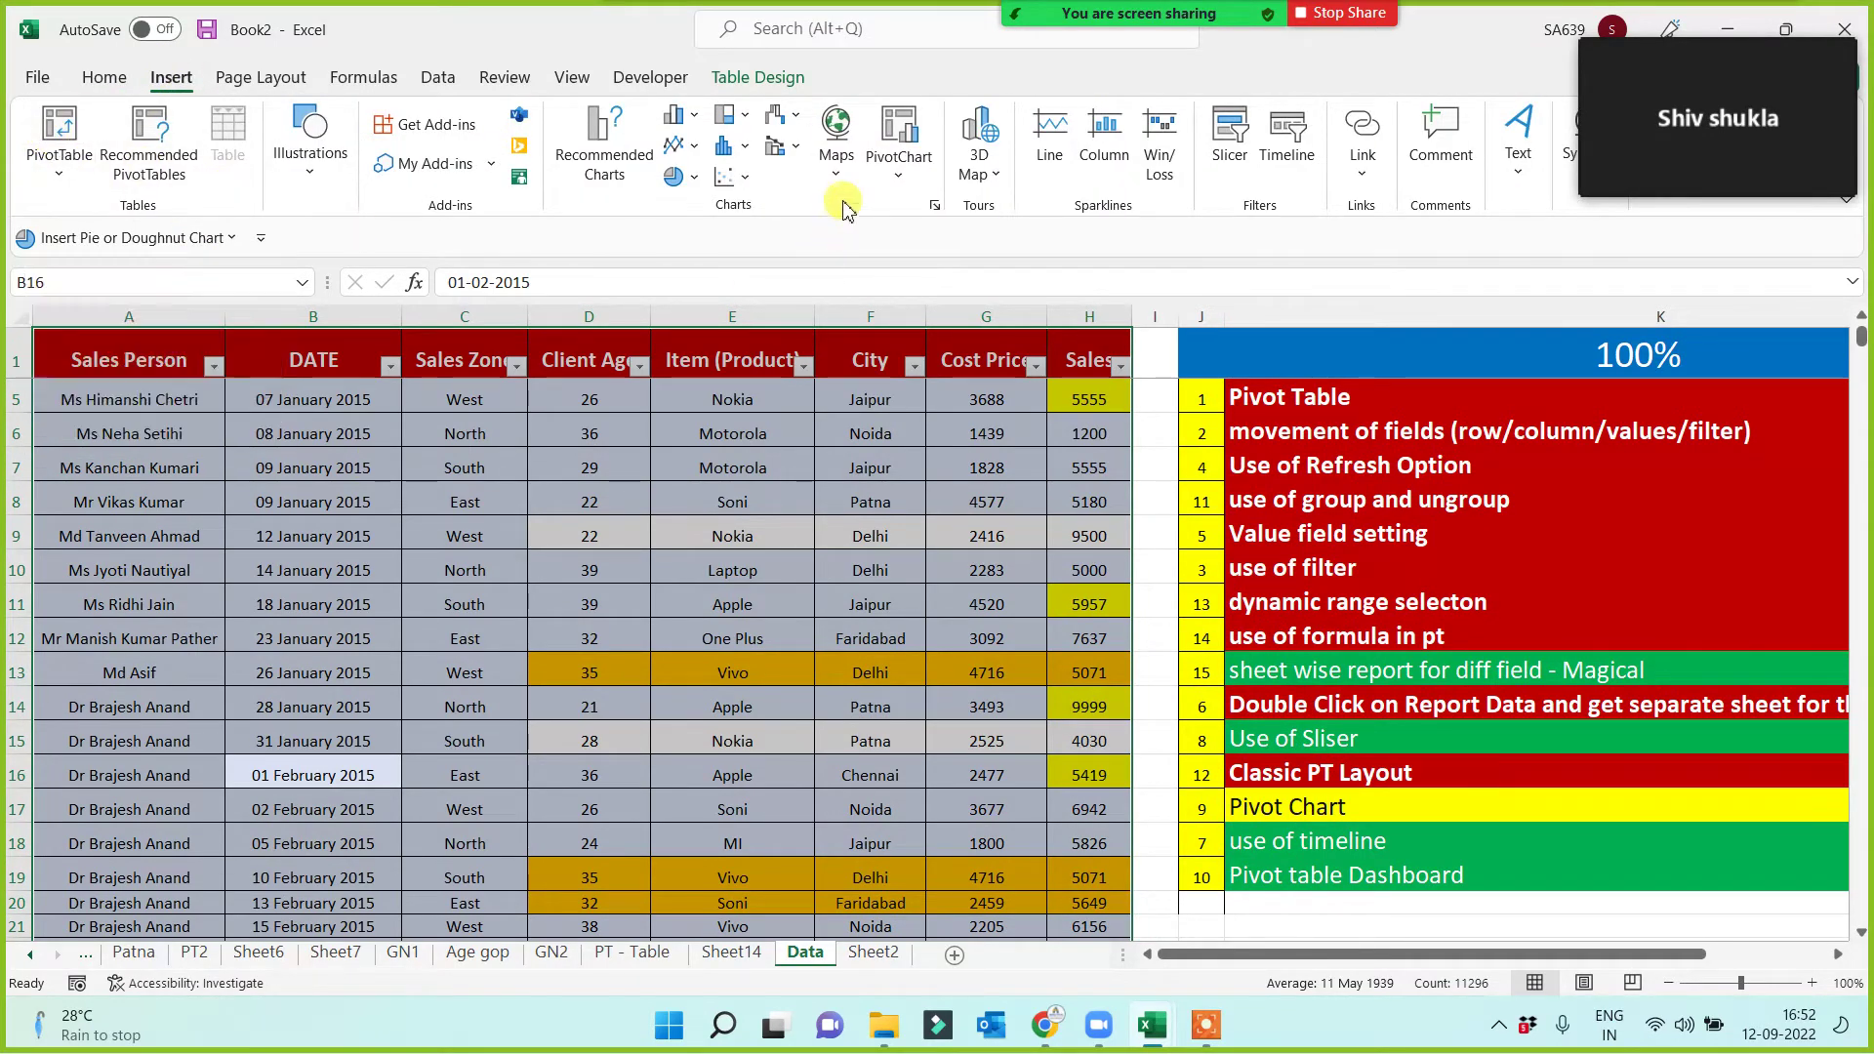
{"action": "left_click", "coordinate": [908, 134]}
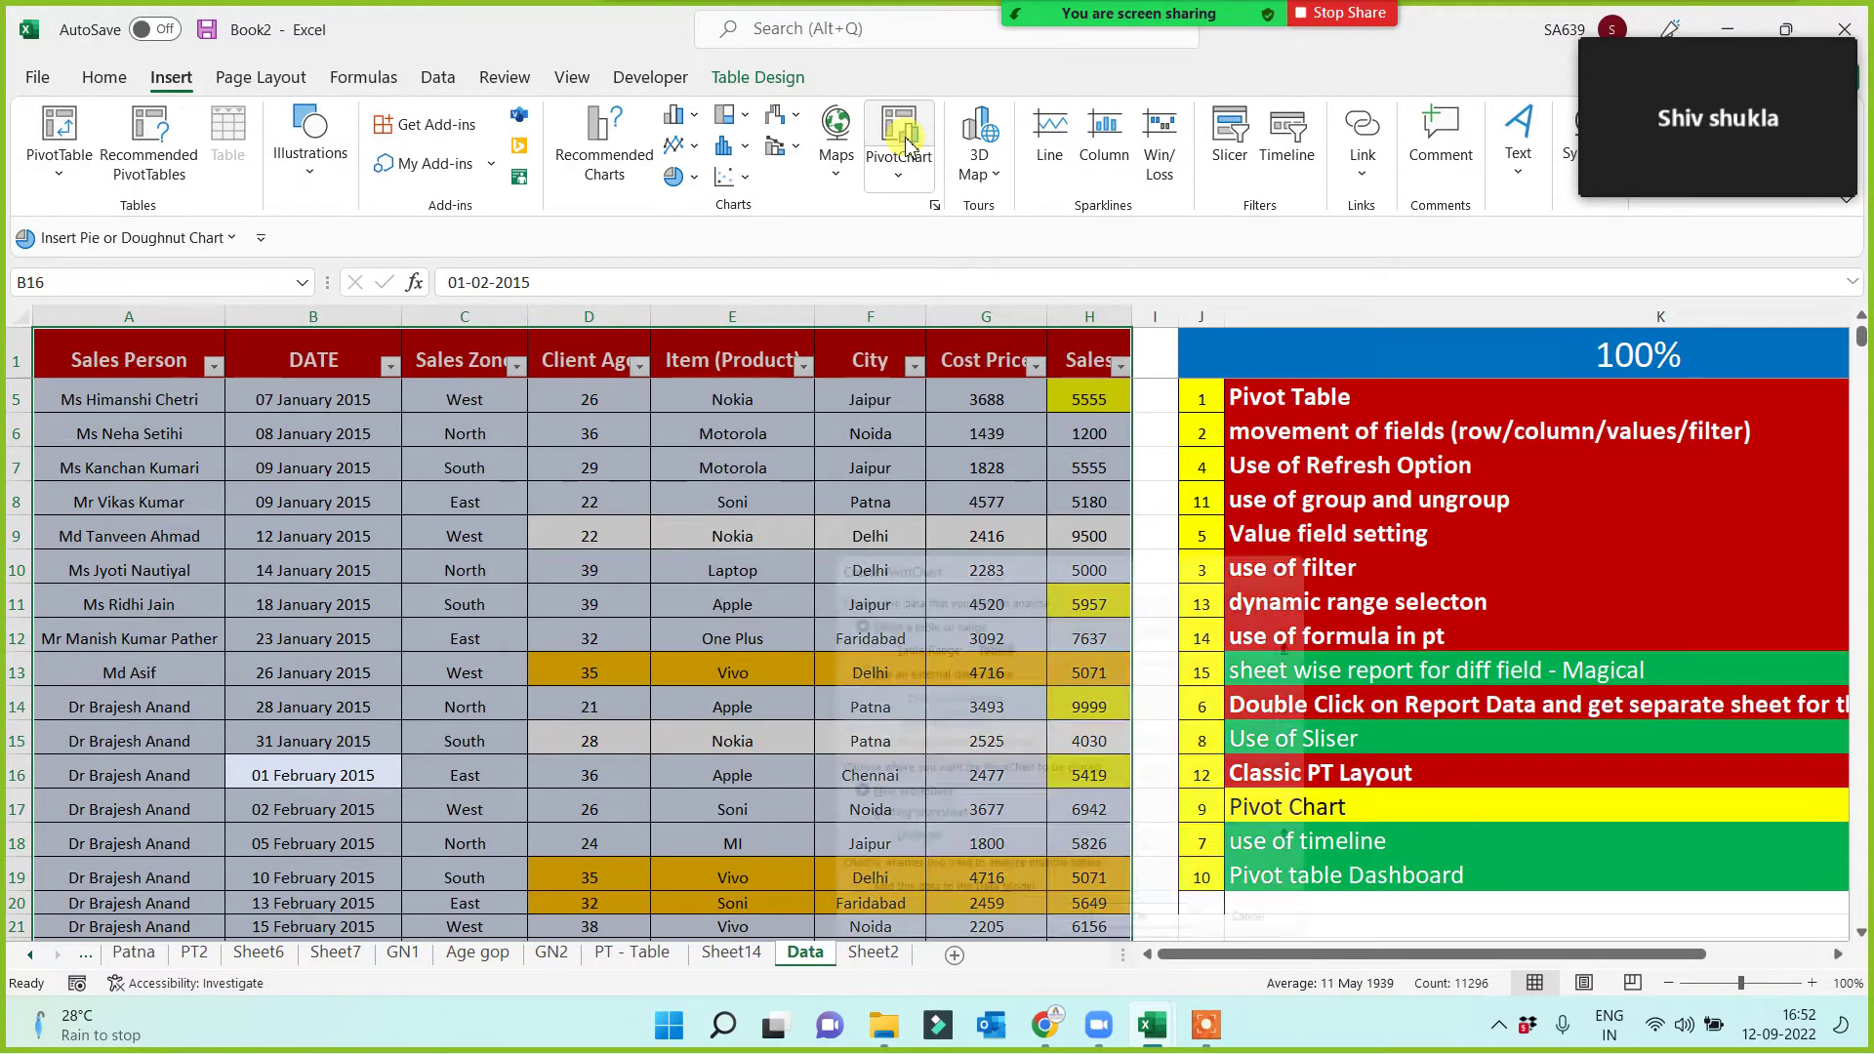
{"action": "left_click", "coordinate": [1133, 943]}
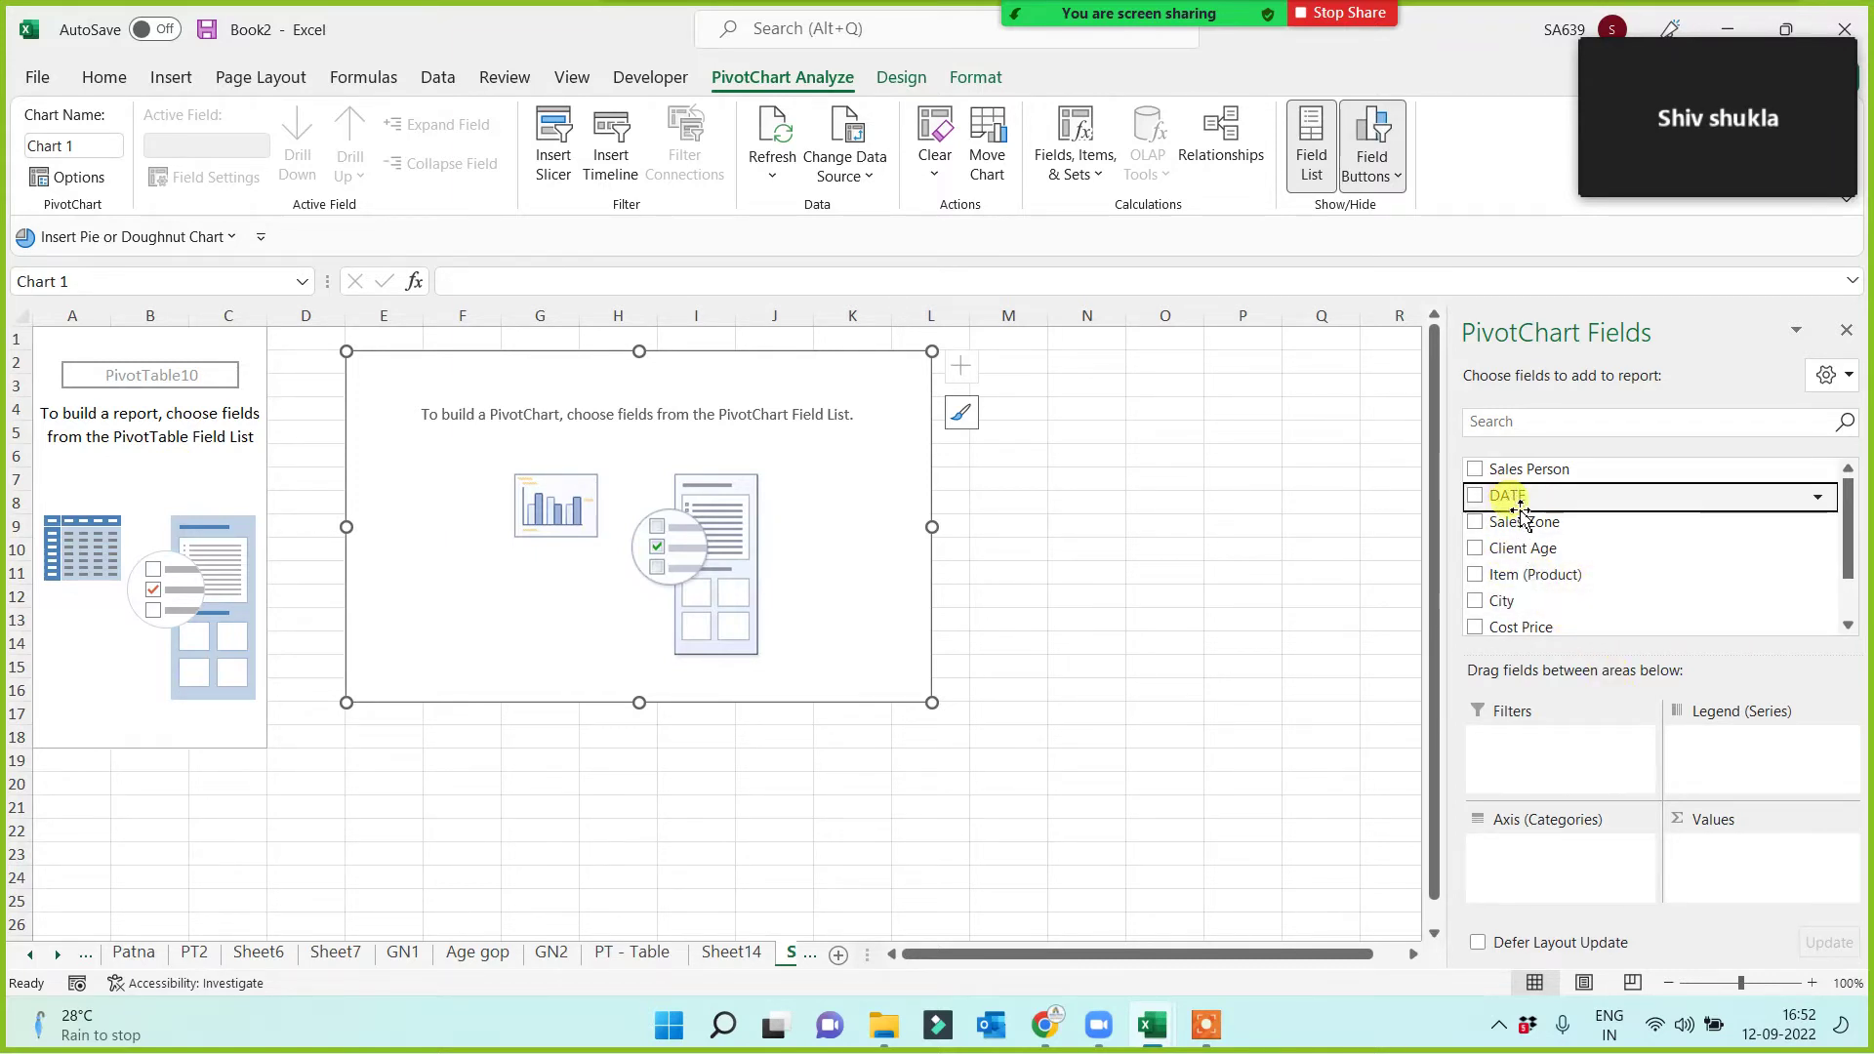
Chart Cost Price and Sales as values with Sales Zone as the axis, and move the chart right beside the pivot table.
{"action": "left_click_drag", "start_coordinate": [1514, 520], "coordinate": [1519, 857]}
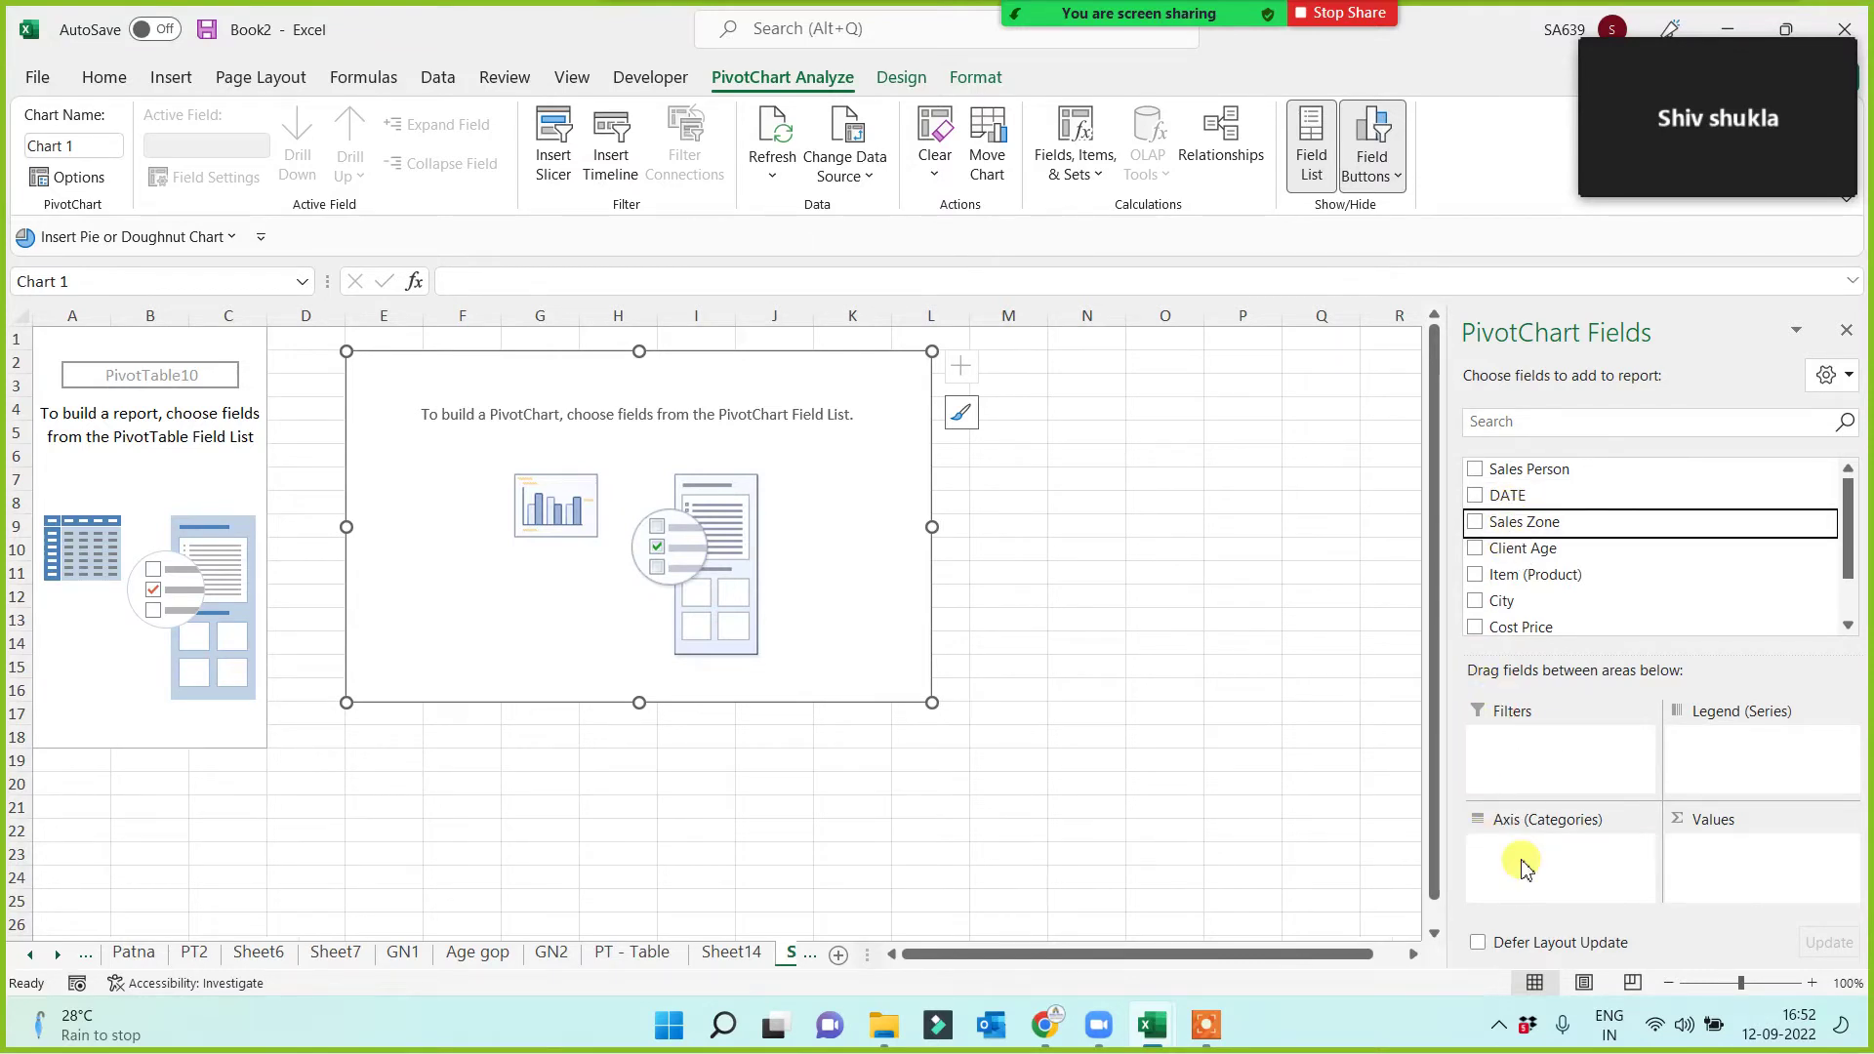
{"action": "left_click_drag", "start_coordinate": [1542, 625], "coordinate": [1684, 861]}
{"action": "scroll", "coordinate": [1588, 602], "scroll_direction": "down", "scroll_amount": 1}
{"action": "left_click_drag", "start_coordinate": [1589, 602], "coordinate": [1720, 880]}
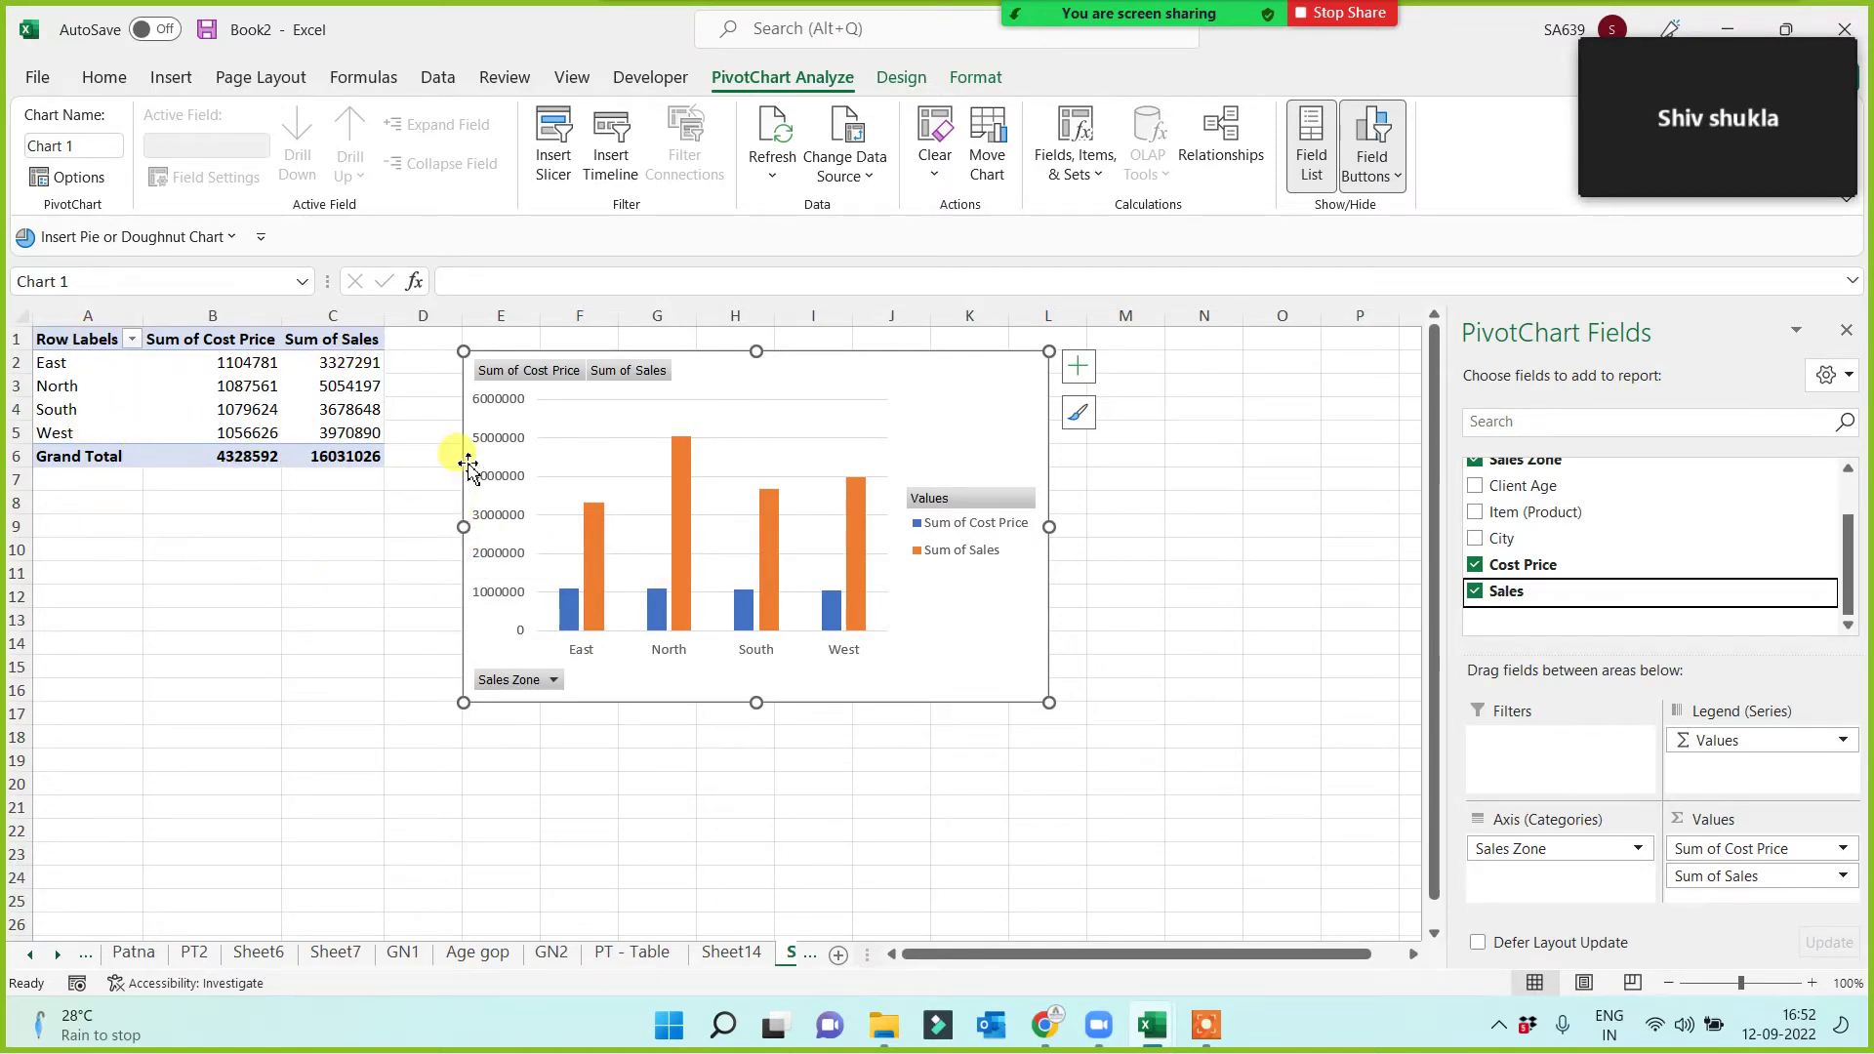
{"action": "left_click_drag", "start_coordinate": [467, 470], "coordinate": [382, 430]}
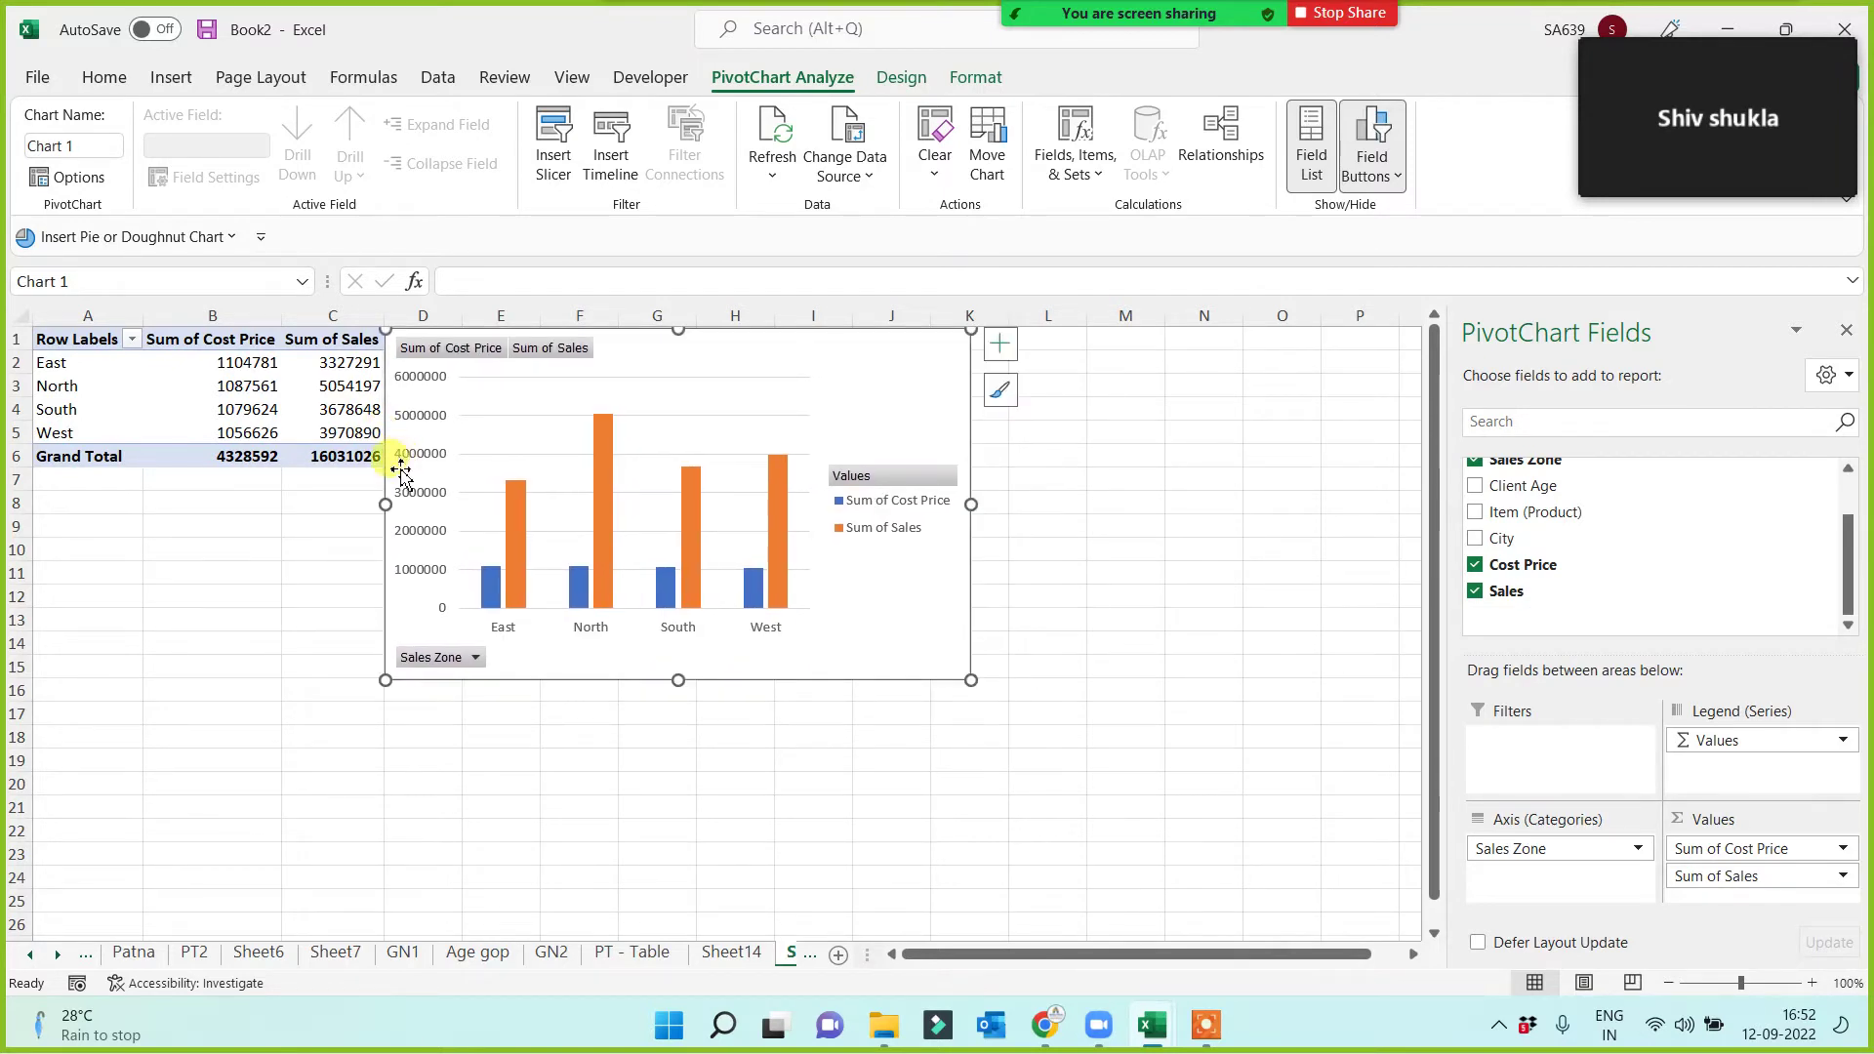
{"action": "left_click_drag", "start_coordinate": [385, 563], "coordinate": [385, 562]}
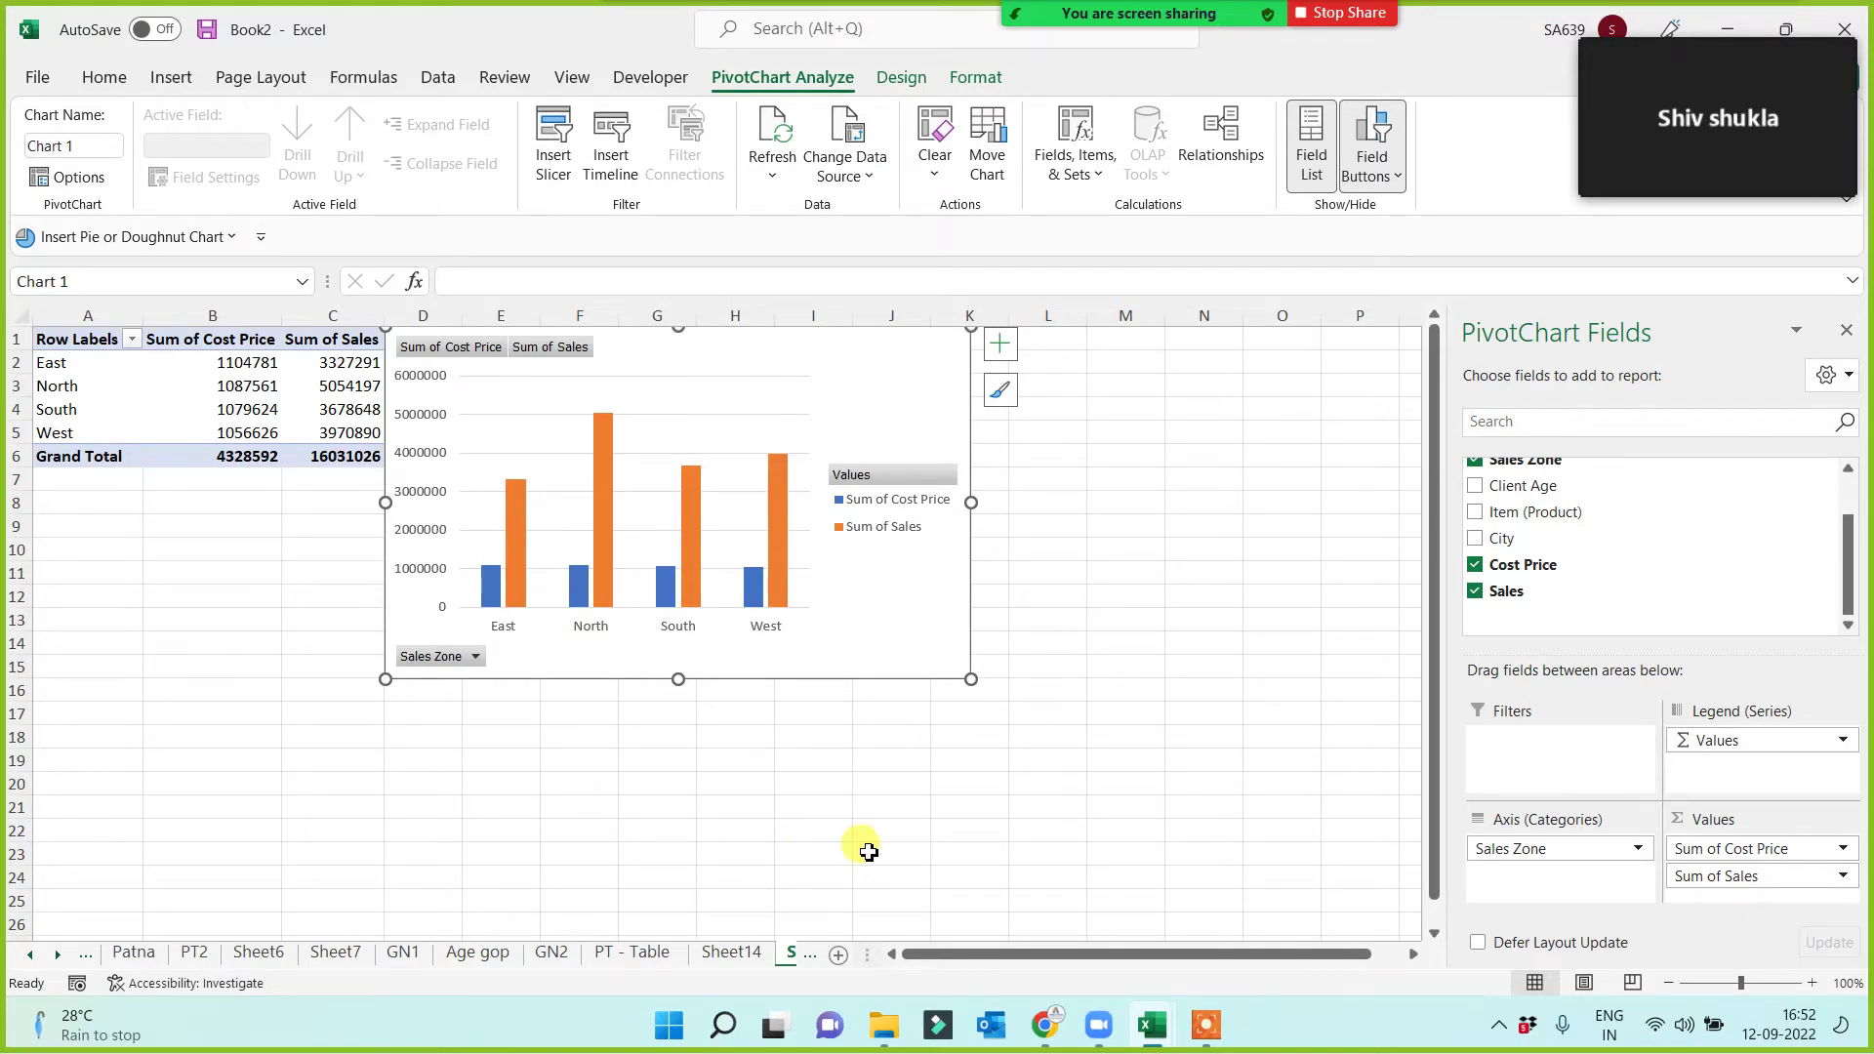
Expand the meeting video panel to several participants and shrink it back to a single one.
{"action": "mouse_move", "coordinate": [1737, 36]}
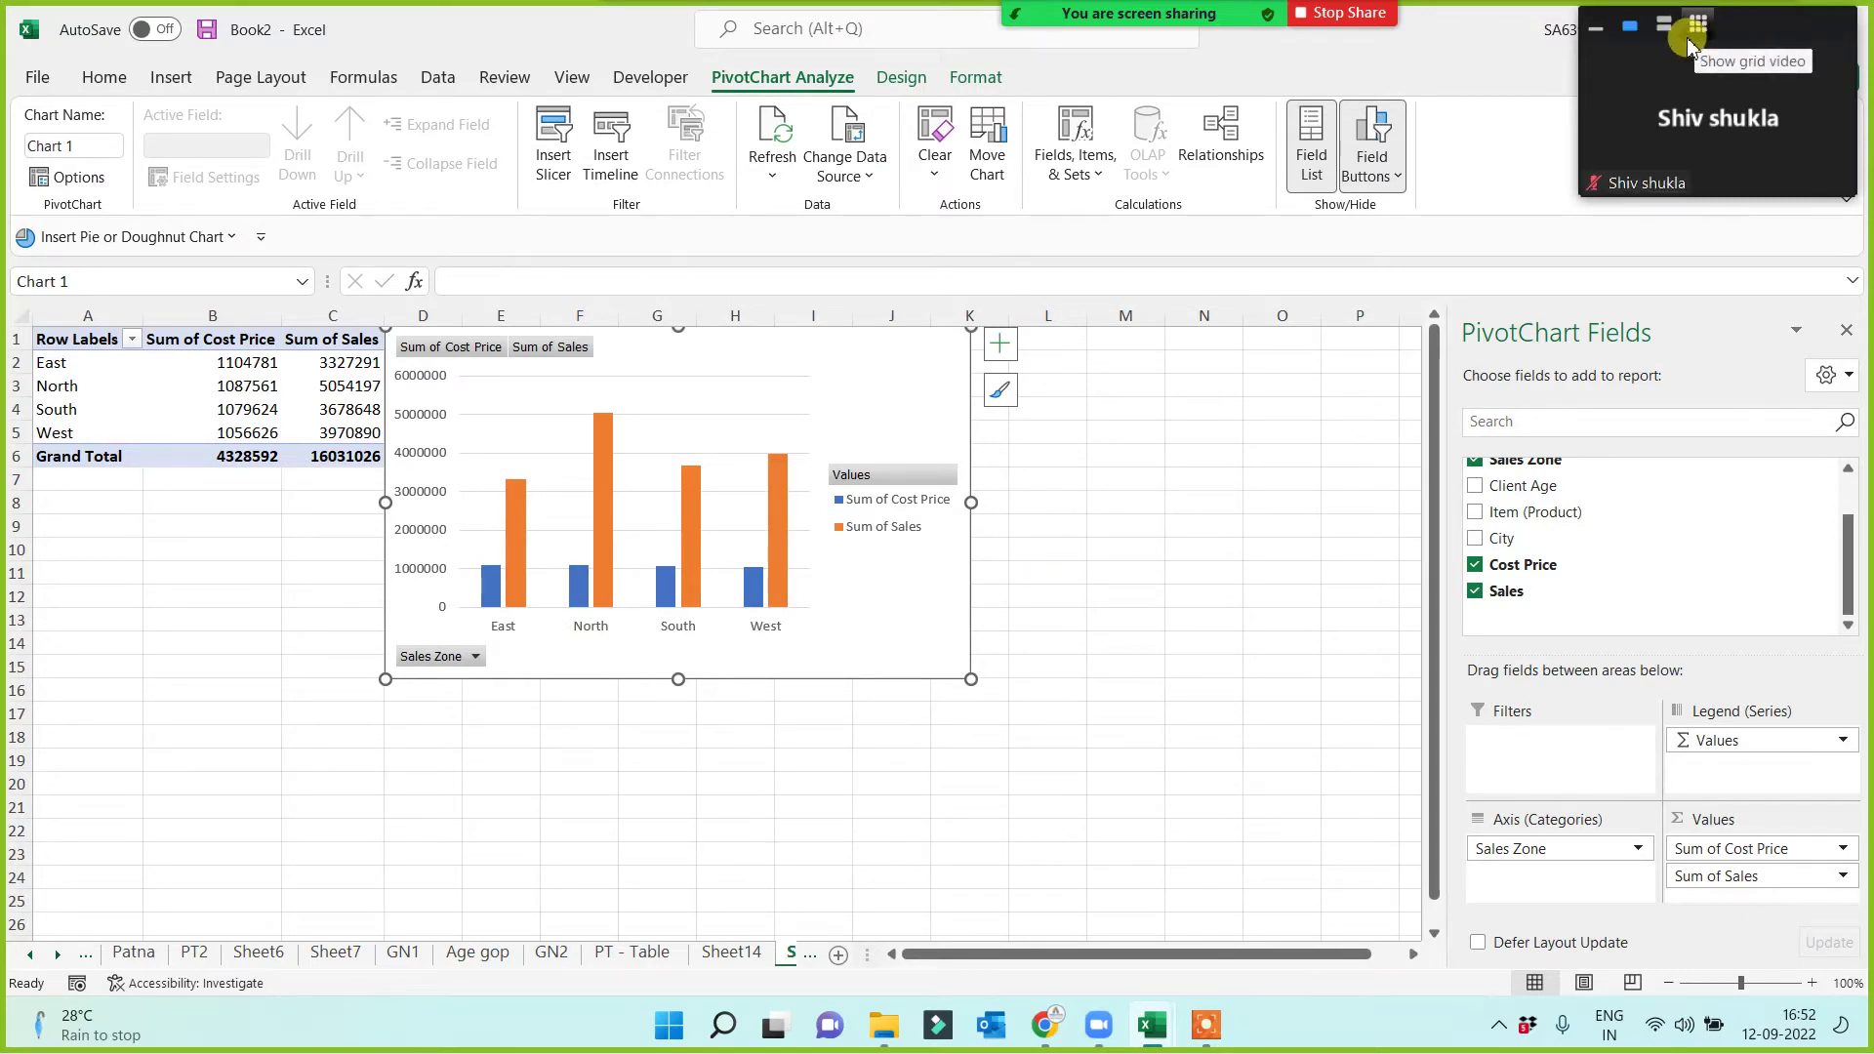
{"action": "left_click", "coordinate": [1665, 27]}
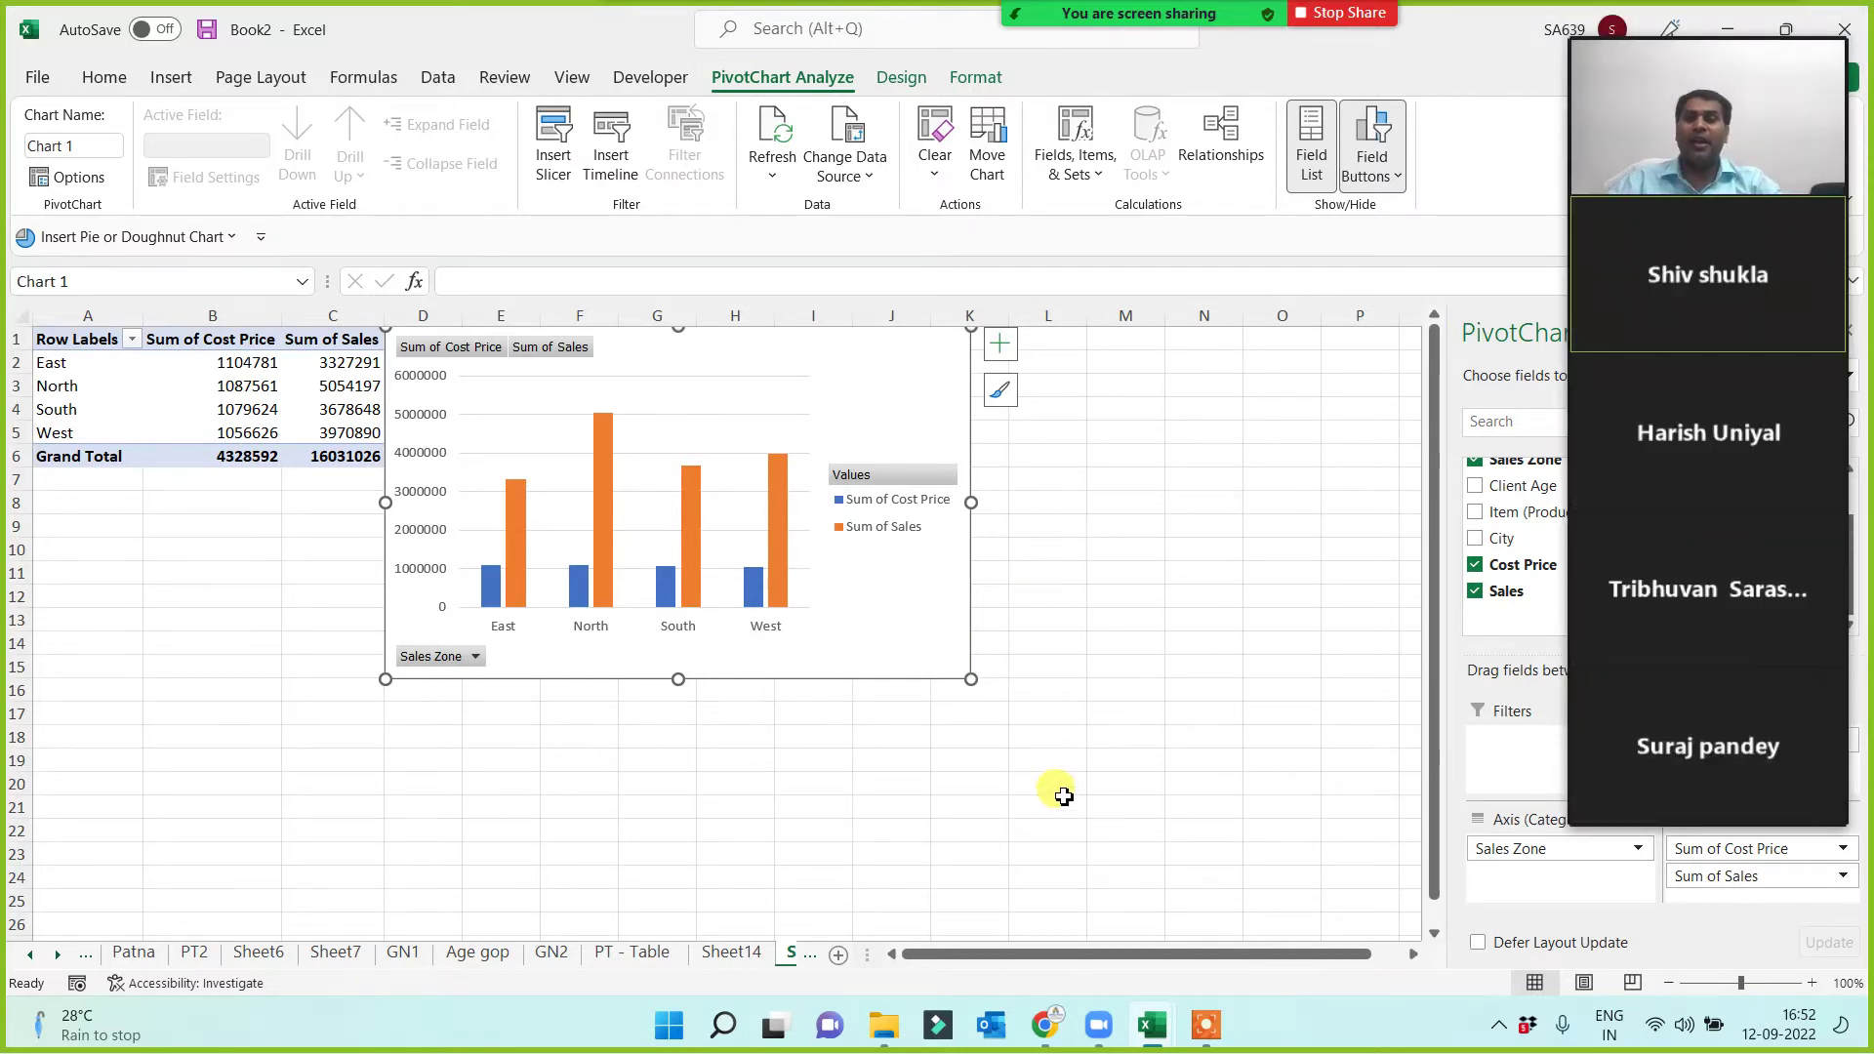
{"action": "mouse_move", "coordinate": [1641, 60]}
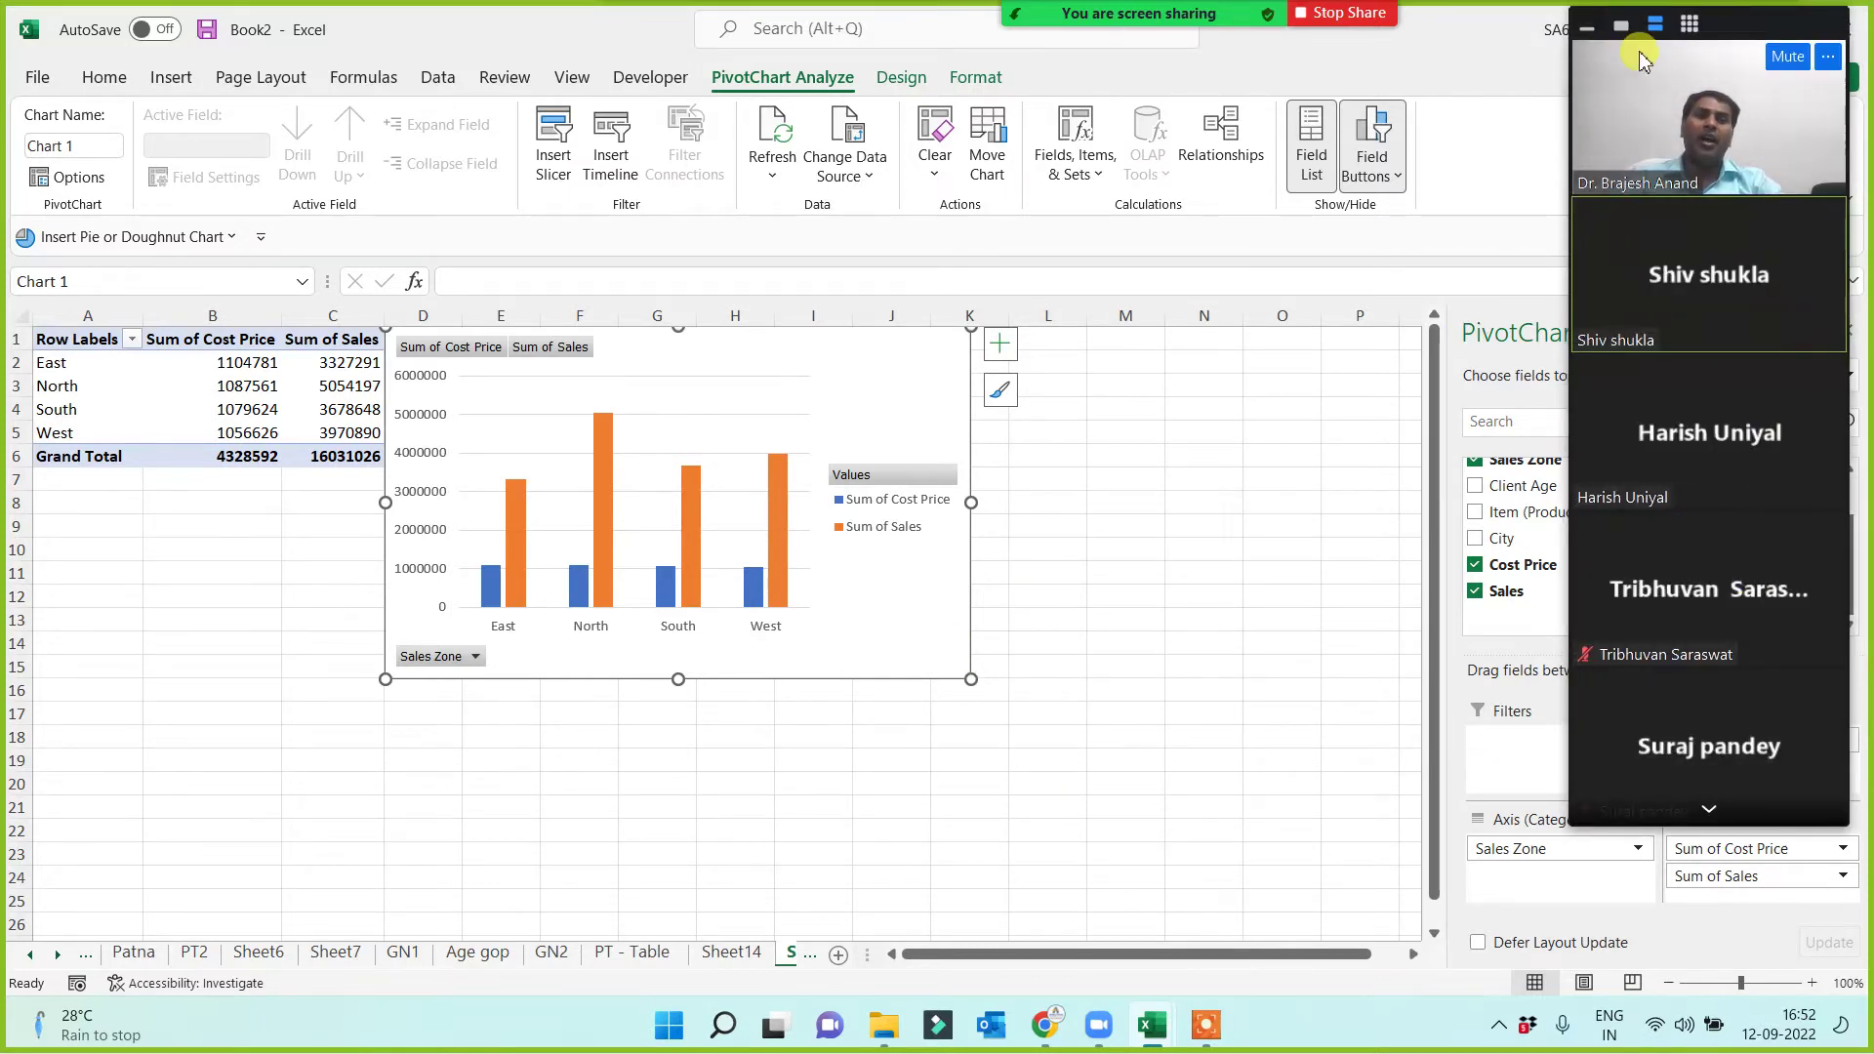
{"action": "left_click", "coordinate": [1621, 23]}
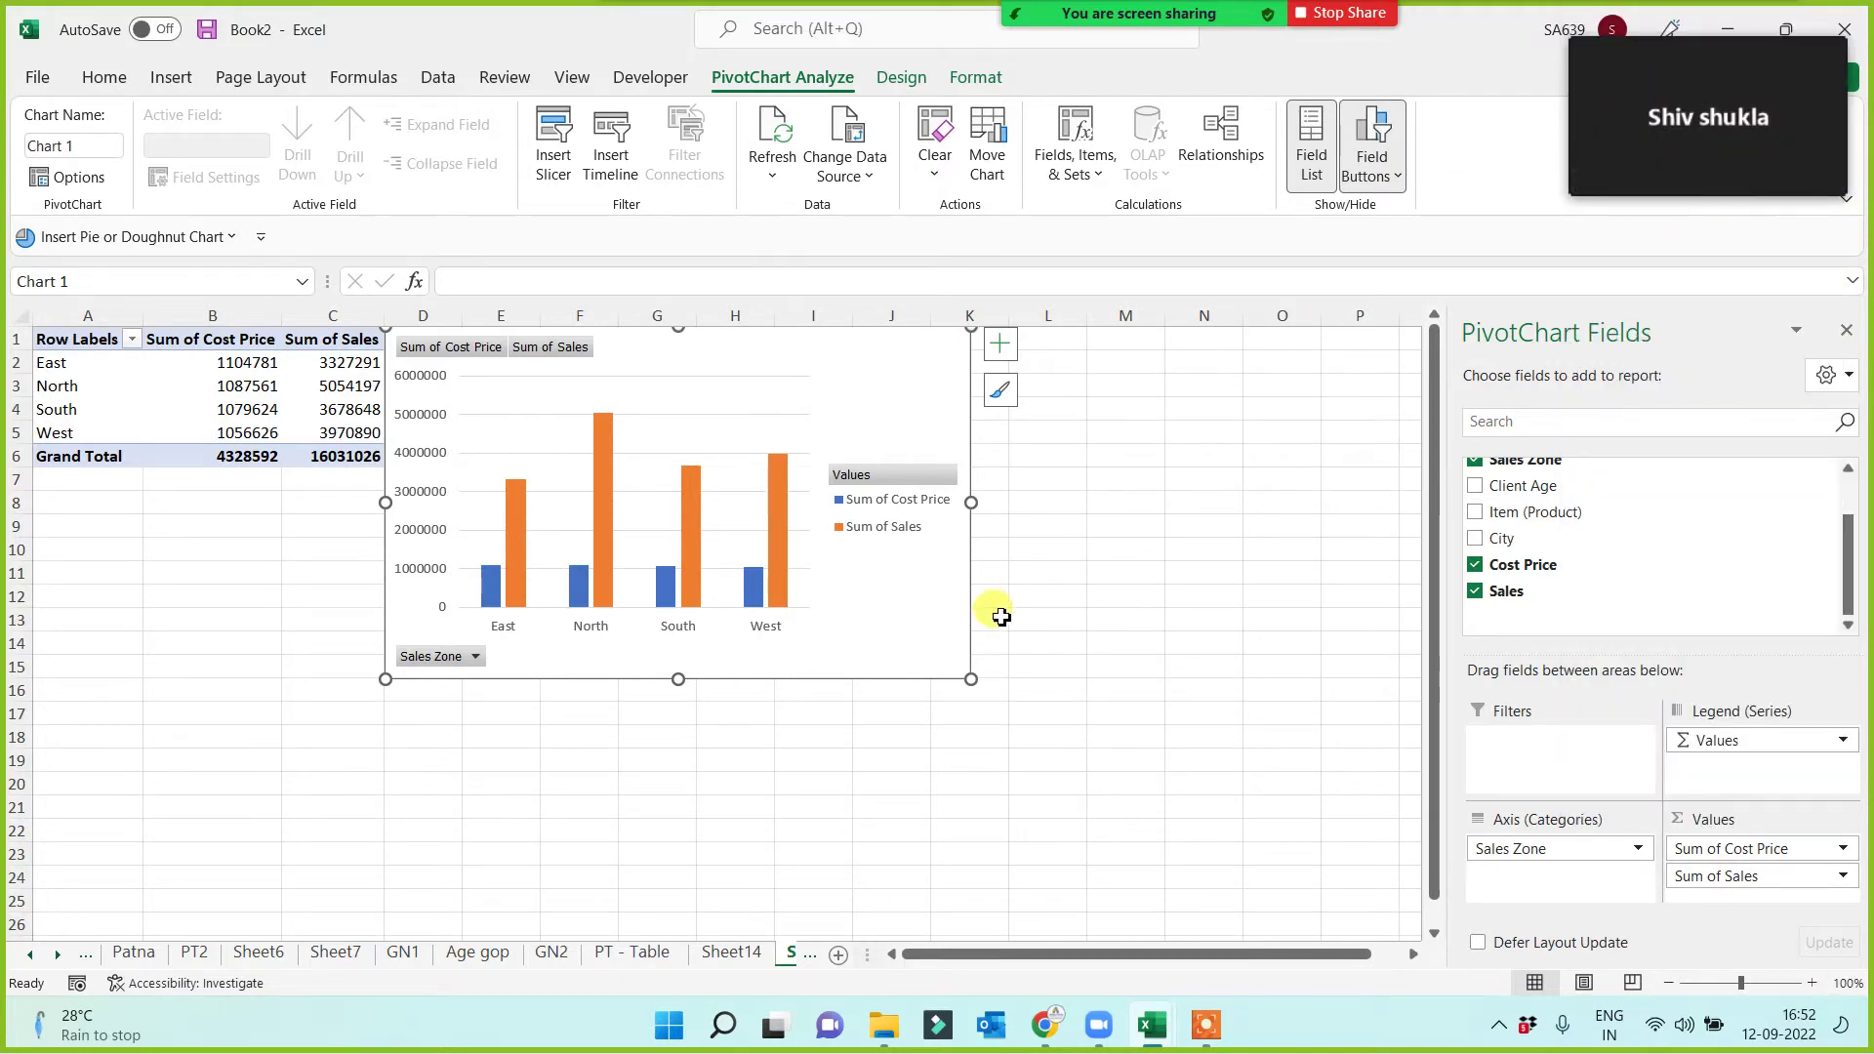
Apply the dark-background chart style to the pivot chart and deselect the chart.
{"action": "left_click", "coordinate": [900, 77]}
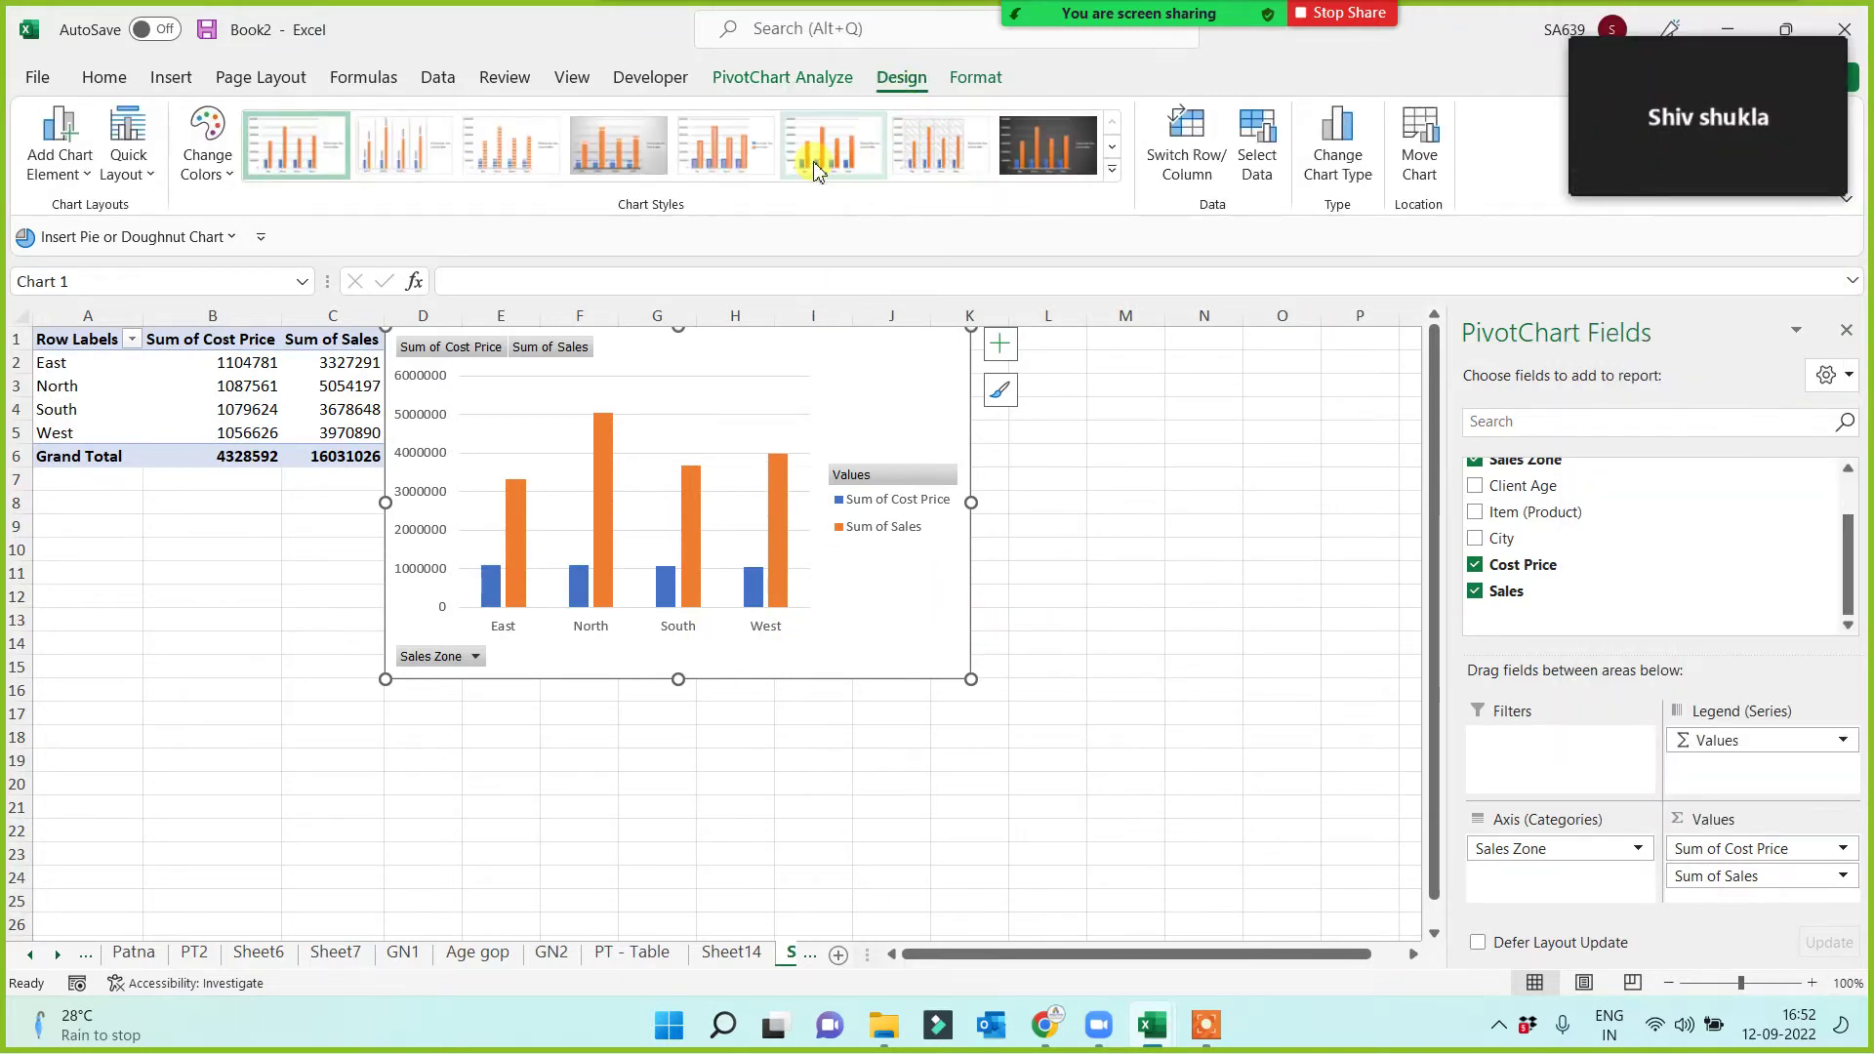
{"action": "left_click", "coordinate": [1053, 148]}
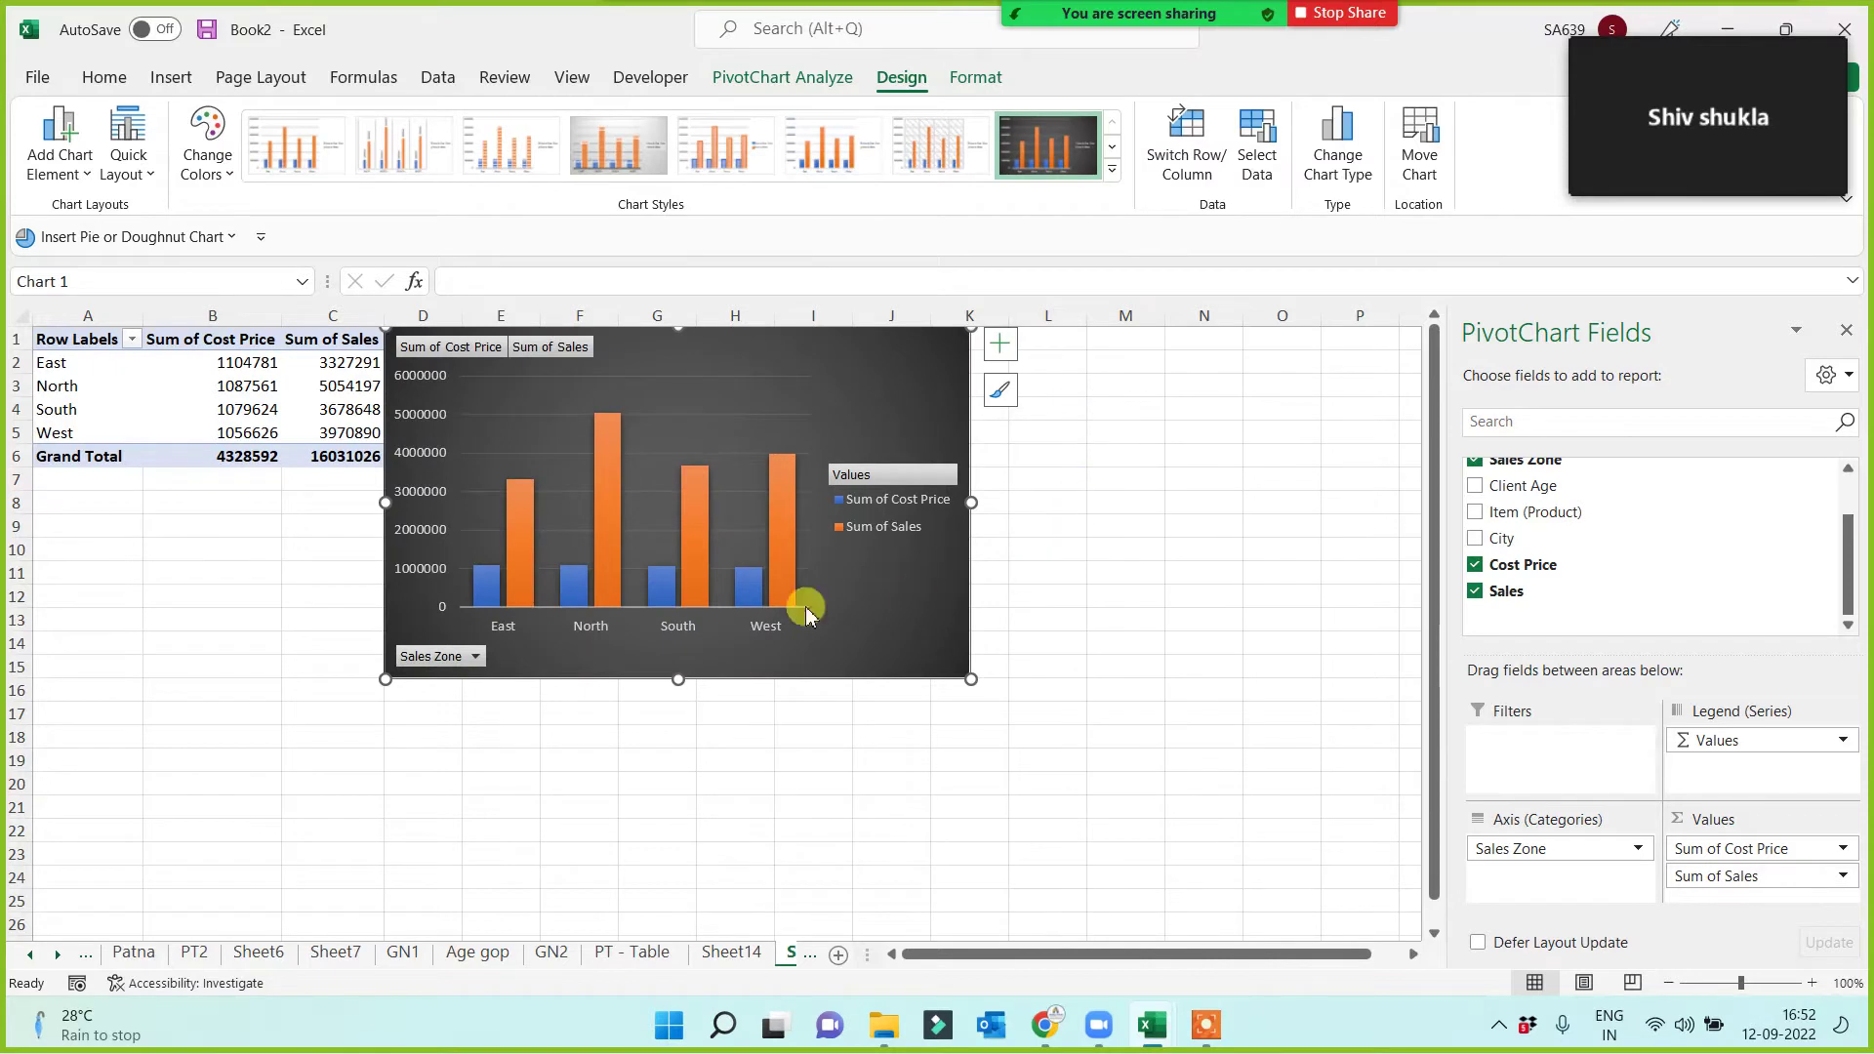
{"action": "left_click", "coordinate": [584, 808]}
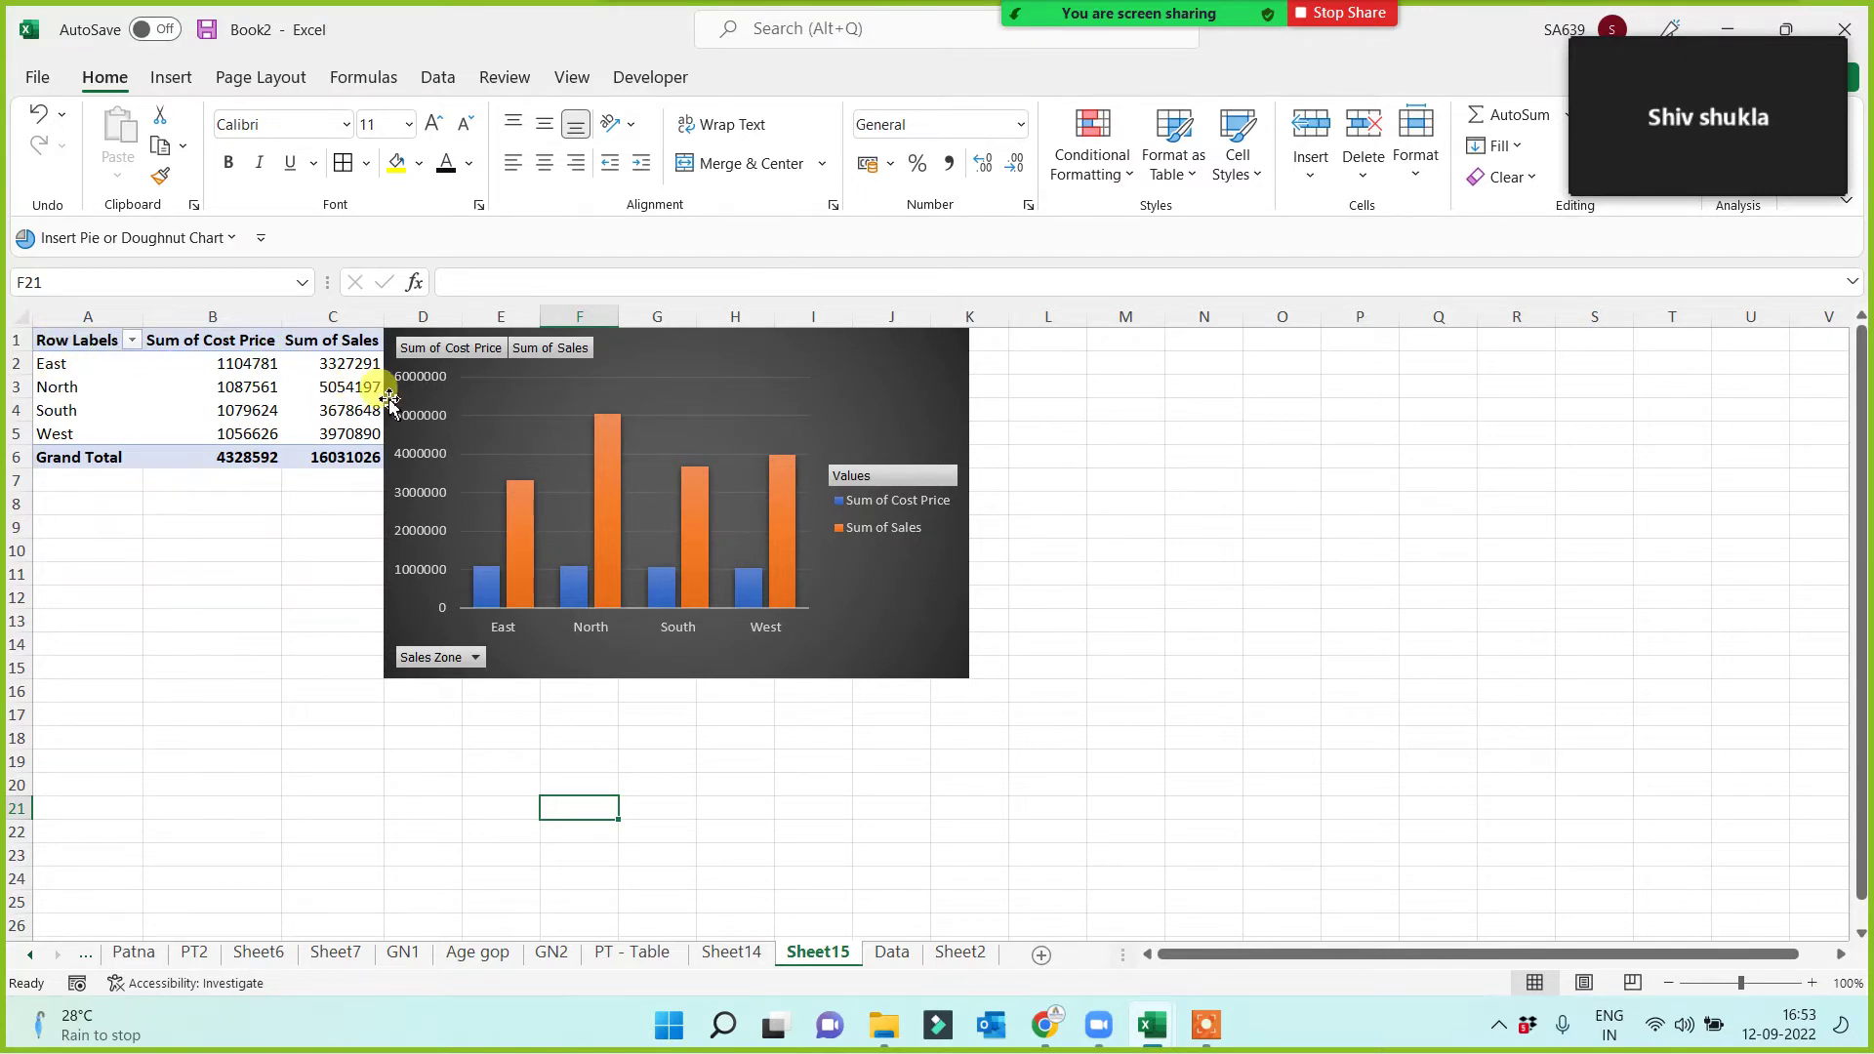
Replace Sales Zone with City in the pivot table's rows so the chart is broken down by city.
{"action": "left_click", "coordinate": [161, 408]}
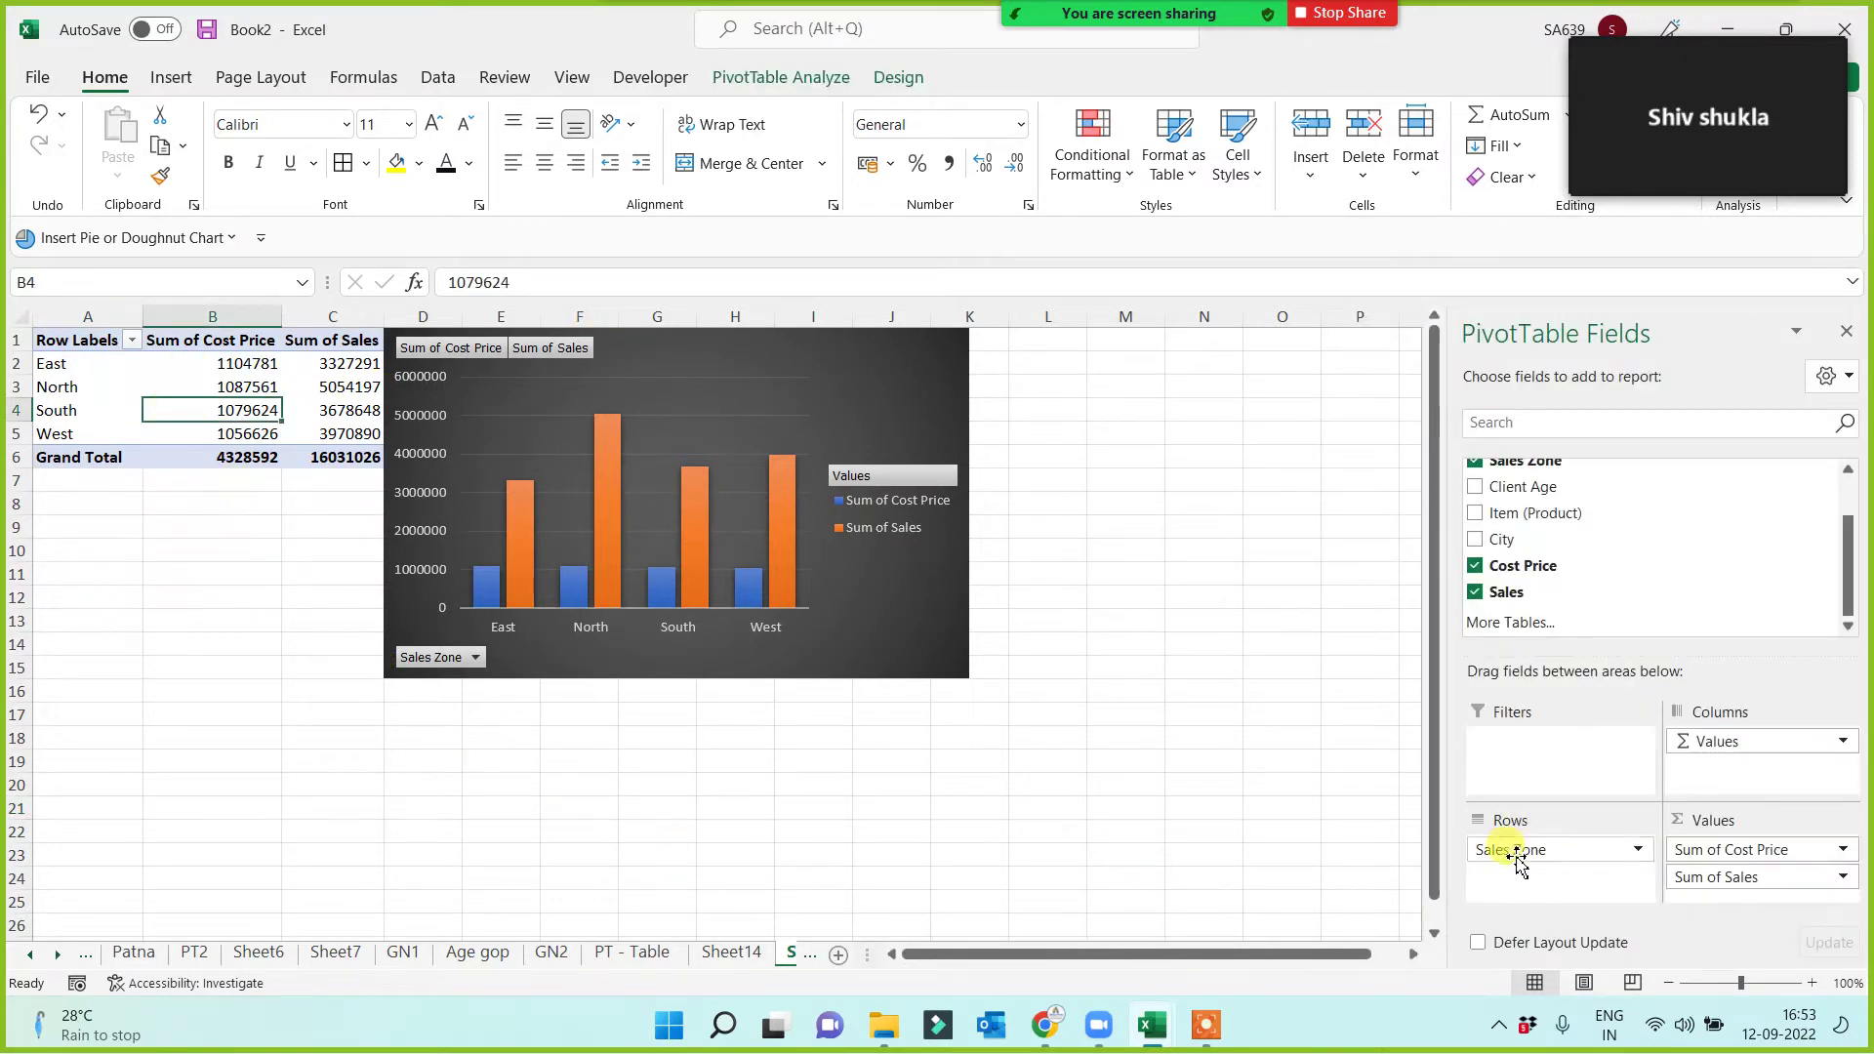
{"action": "left_click_drag", "start_coordinate": [1518, 859], "coordinate": [1301, 782]}
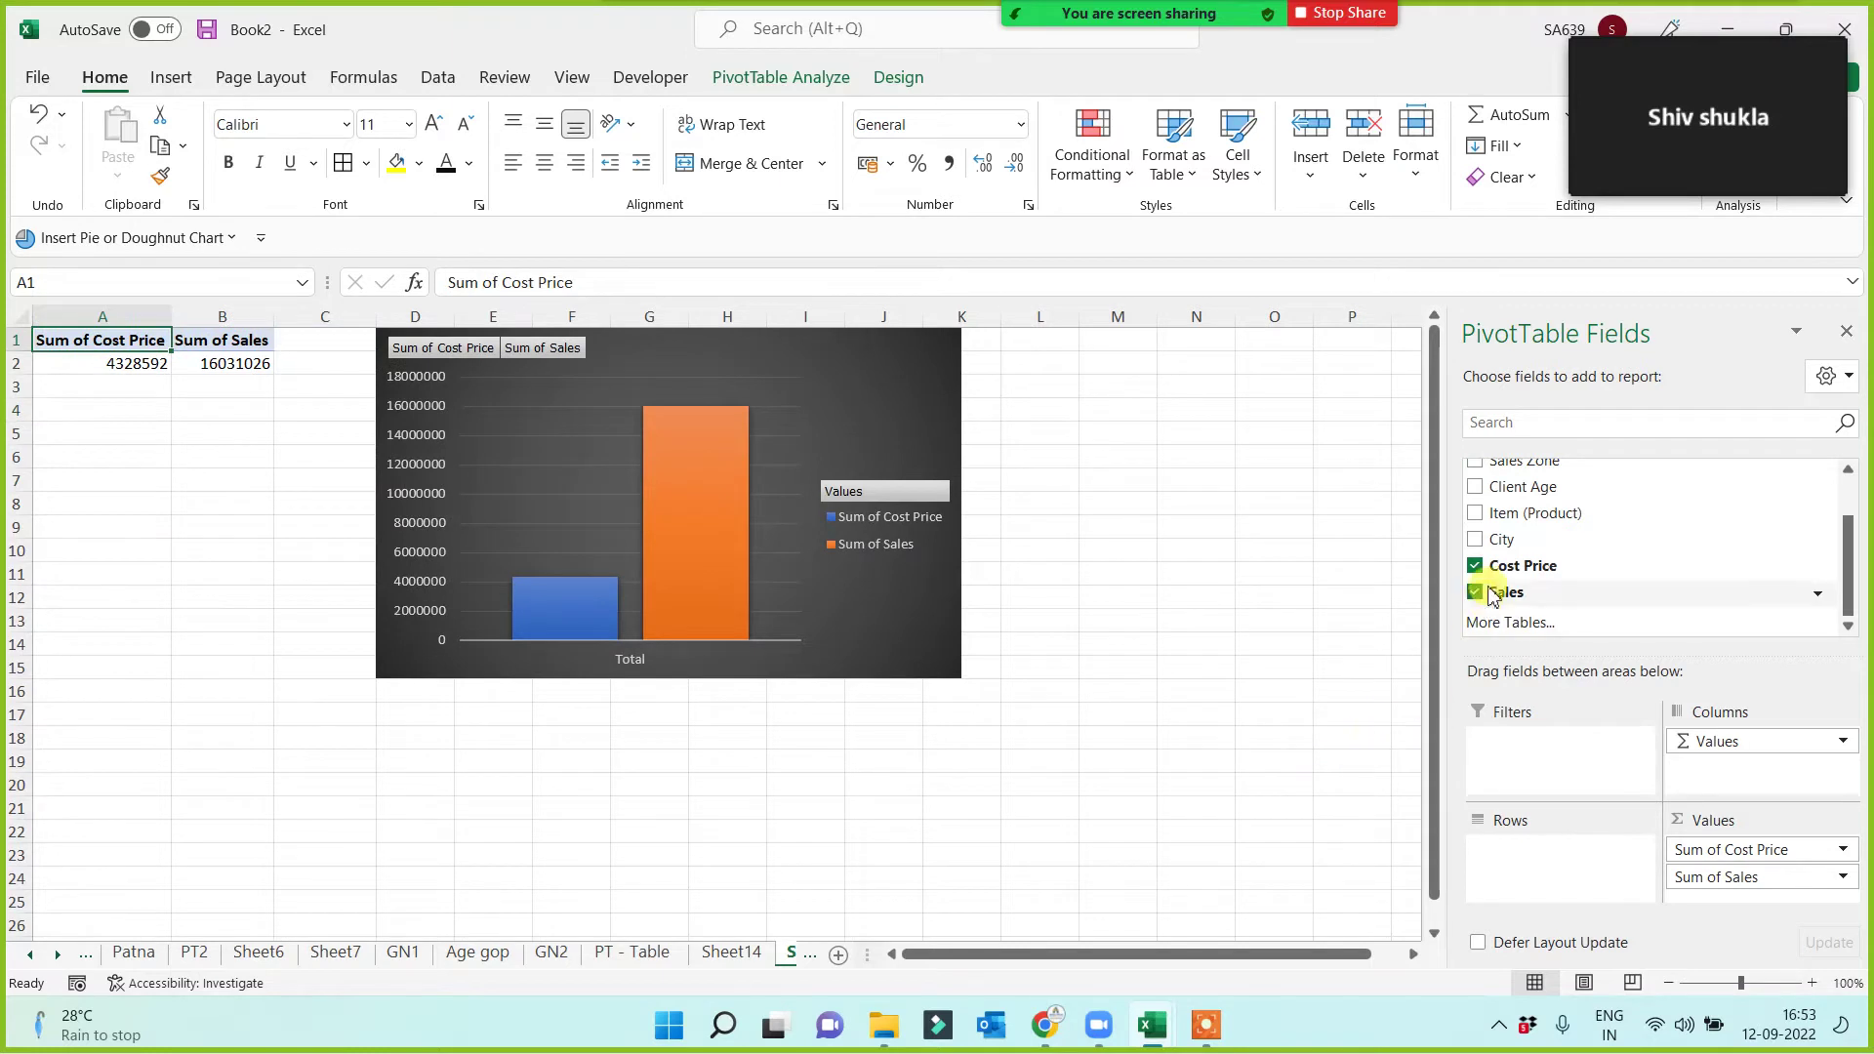
{"action": "left_click_drag", "start_coordinate": [1501, 539], "coordinate": [1549, 858]}
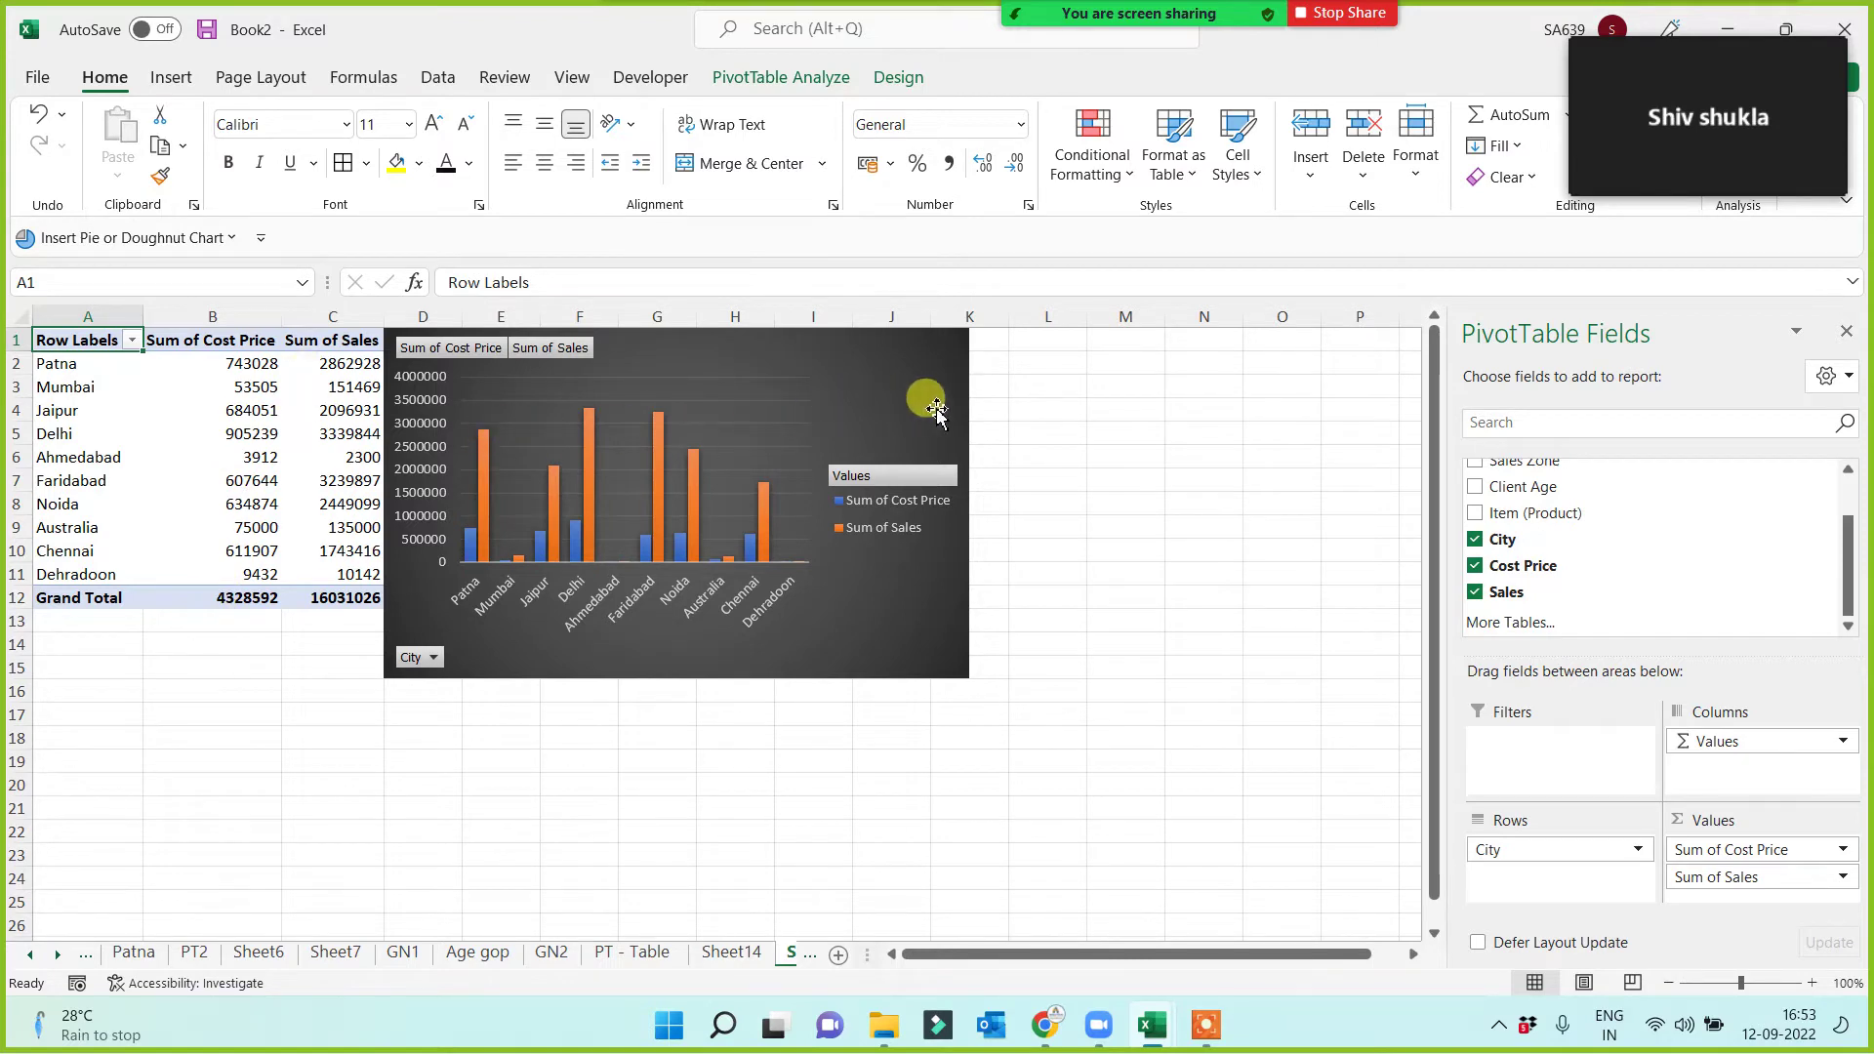
{"action": "left_click", "coordinate": [1124, 617]}
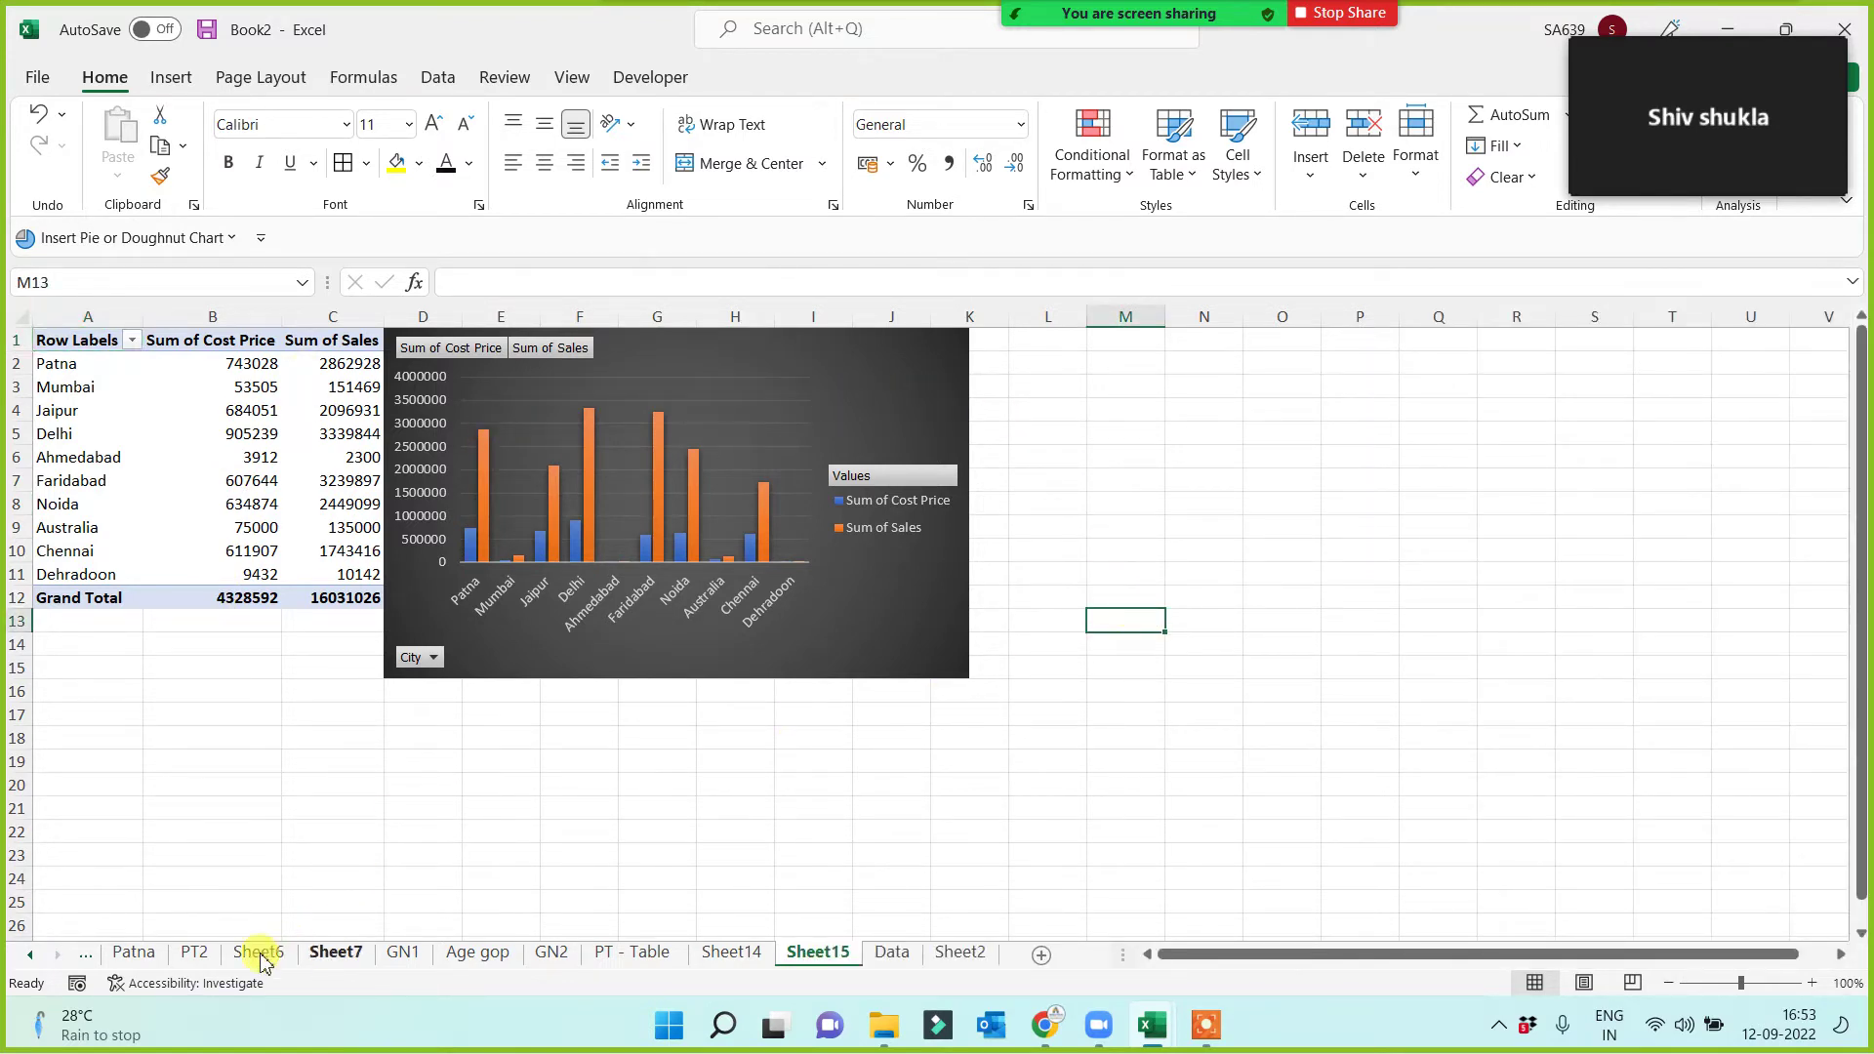
Examine the two blank rows above the pivot table on PT2 and return to the pivot chart on Sheet15.
{"action": "left_click", "coordinate": [194, 952]}
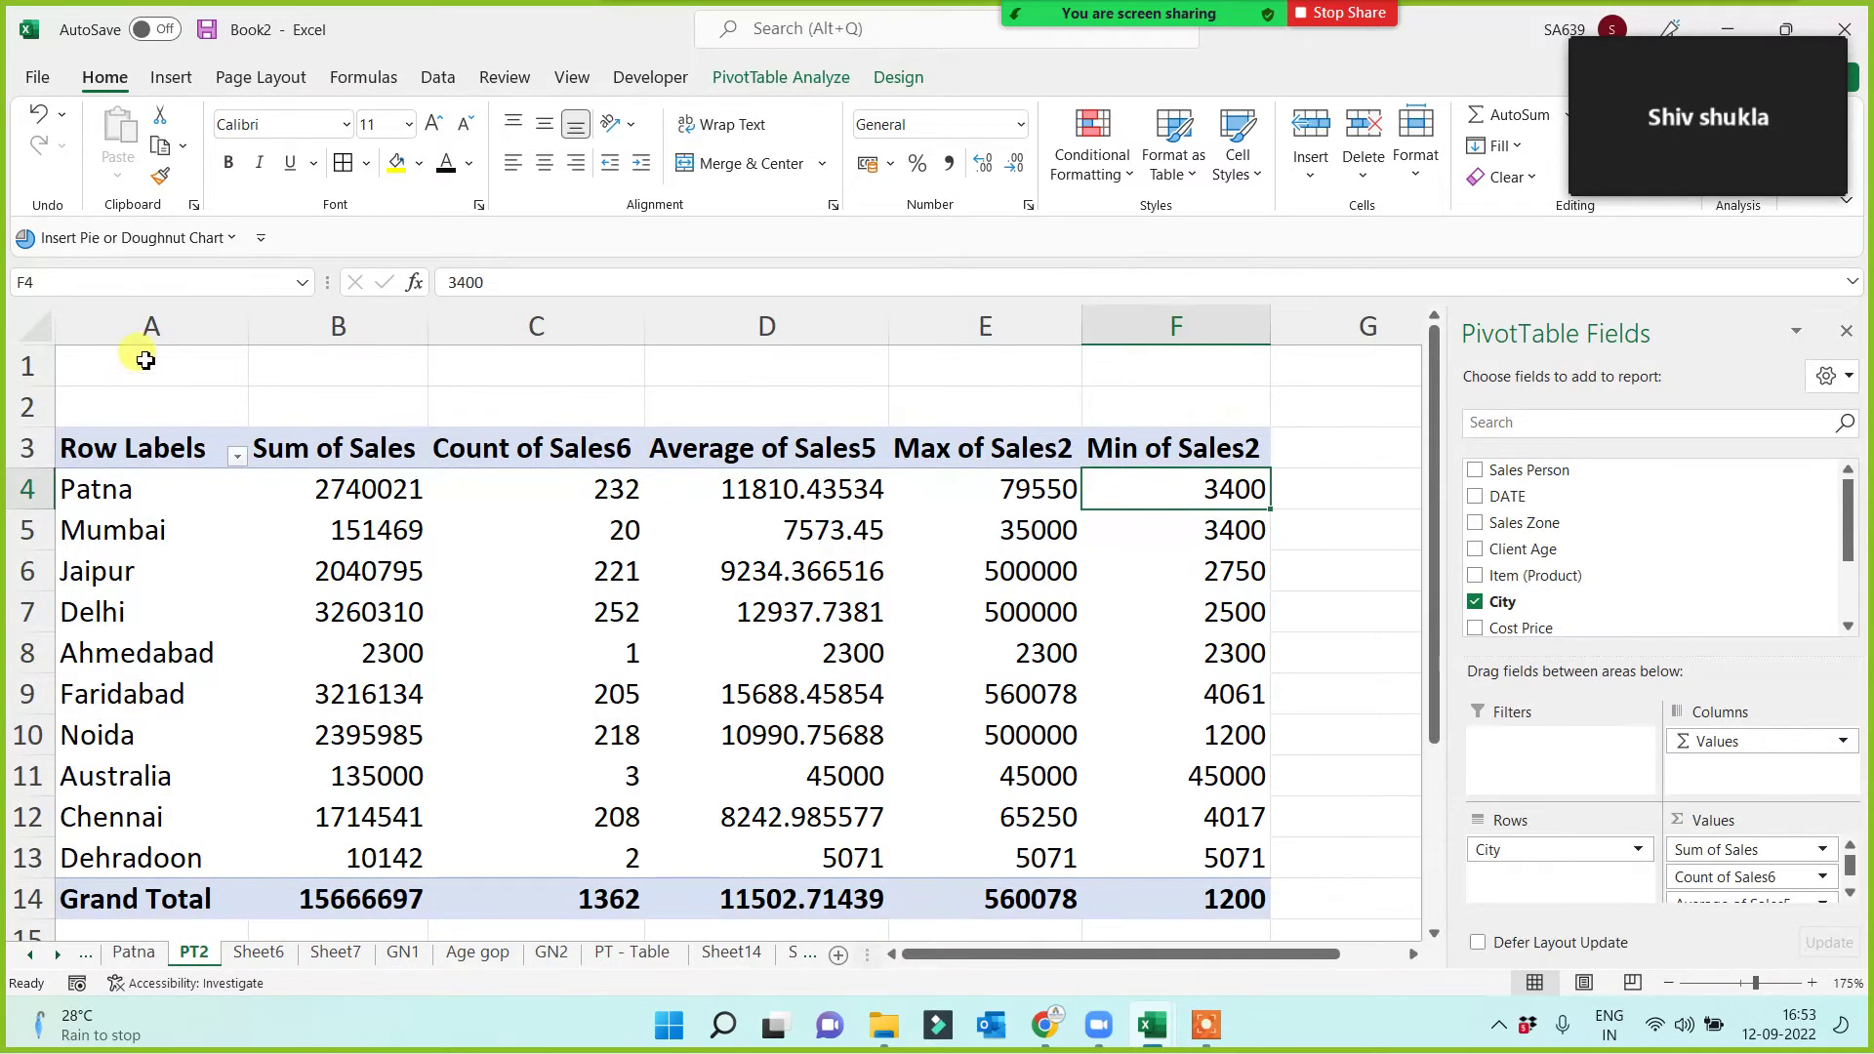
{"action": "left_click_drag", "start_coordinate": [50, 365], "coordinate": [33, 408]}
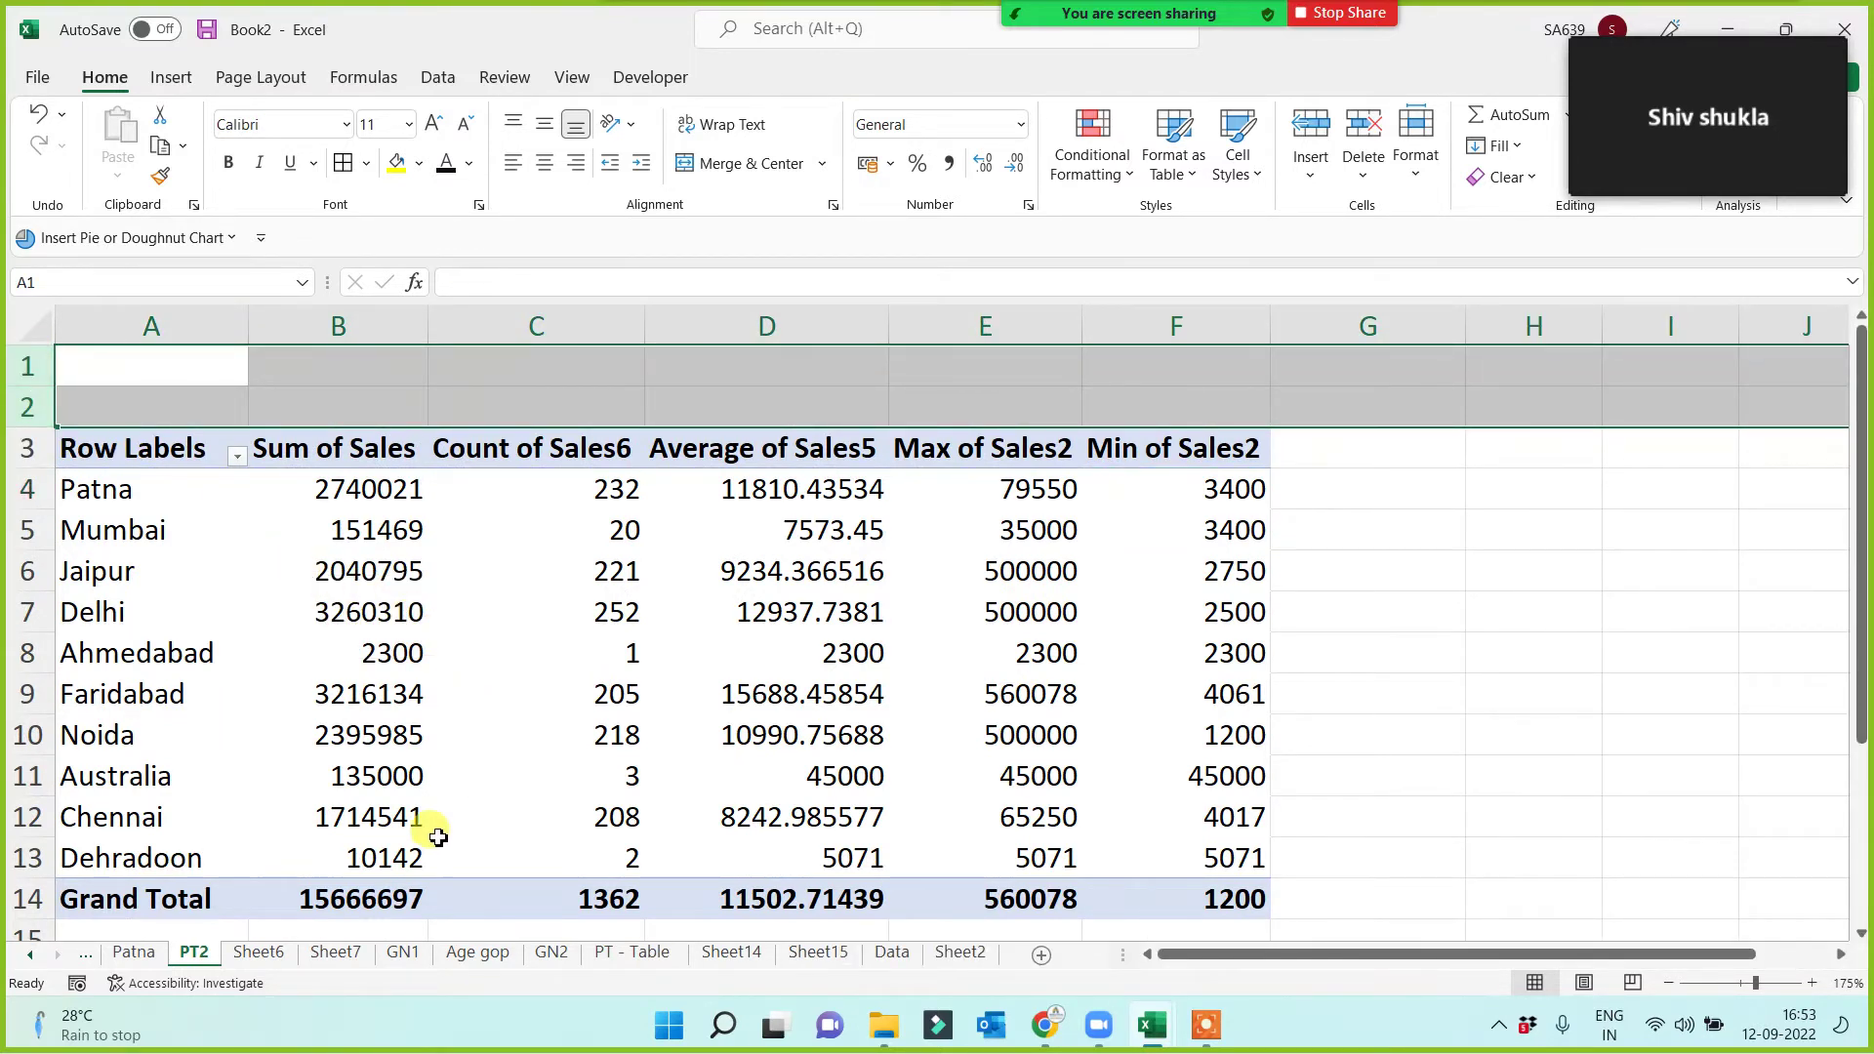
{"action": "left_click", "coordinate": [898, 957]}
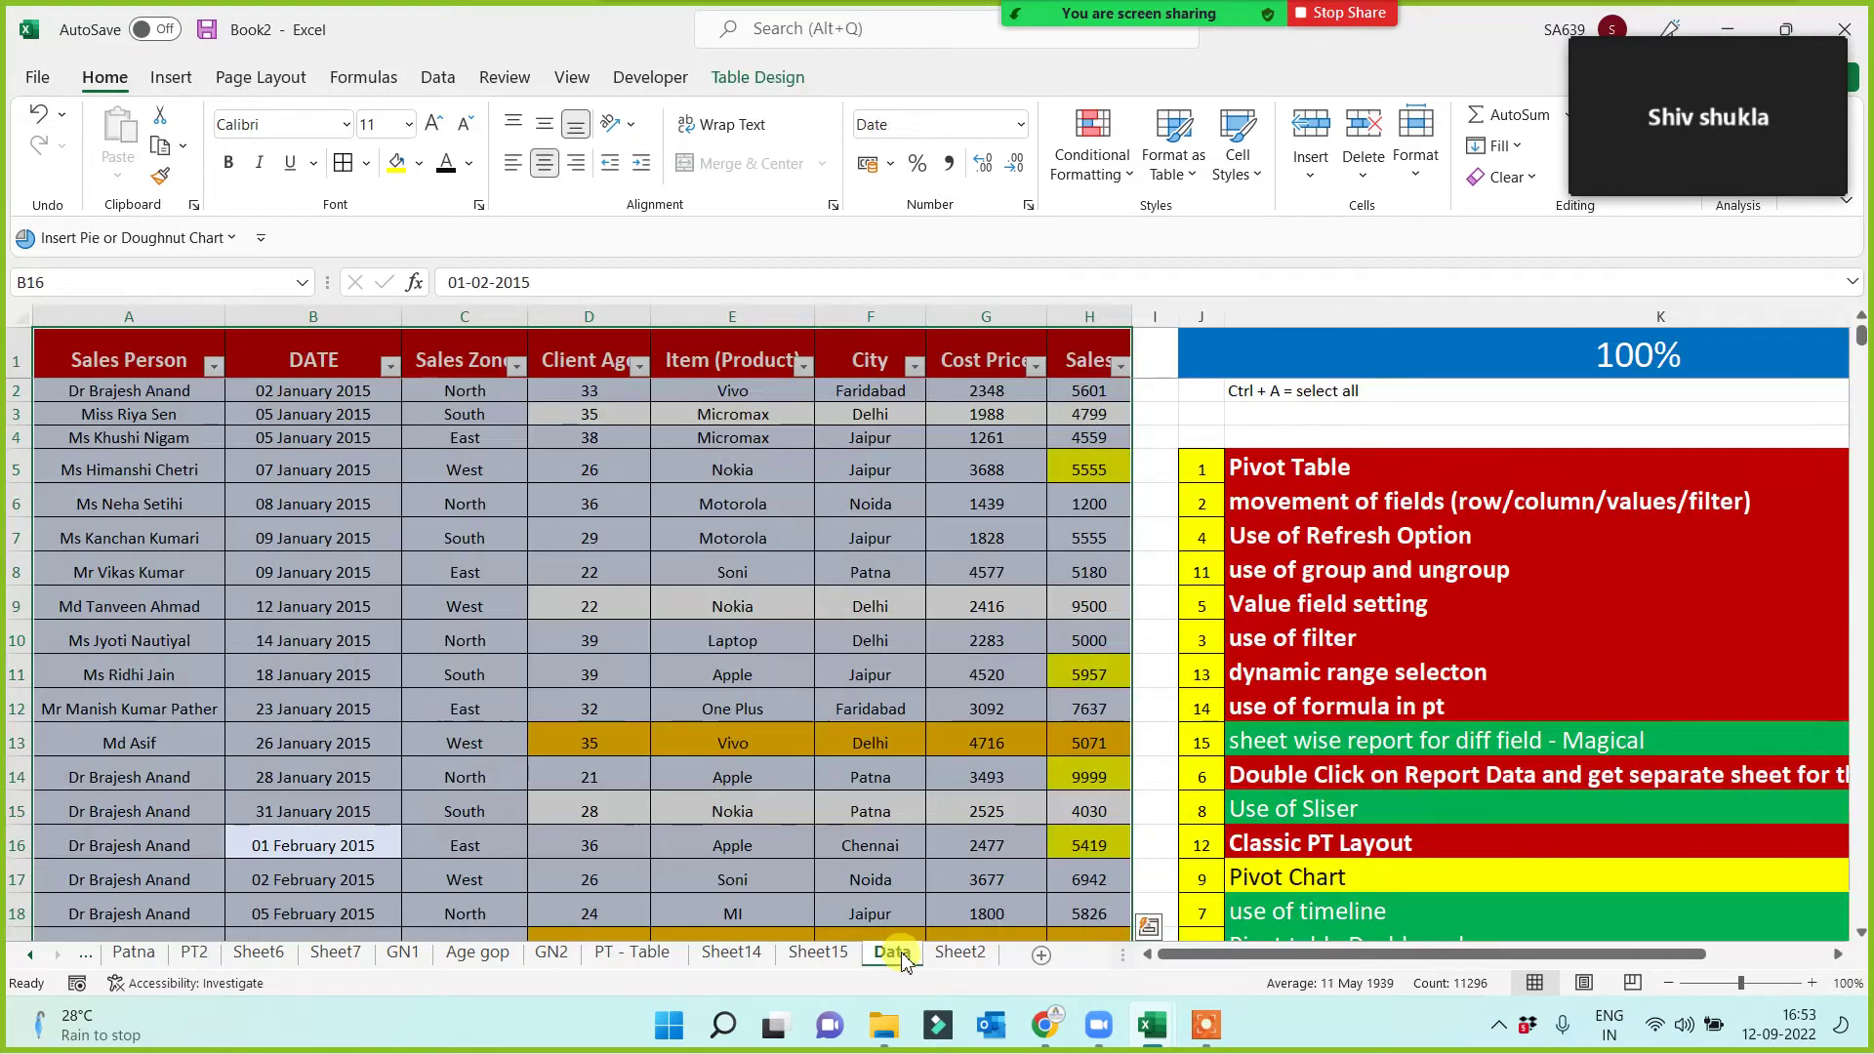
{"action": "left_click", "coordinate": [959, 955]}
{"action": "left_click", "coordinate": [818, 954]}
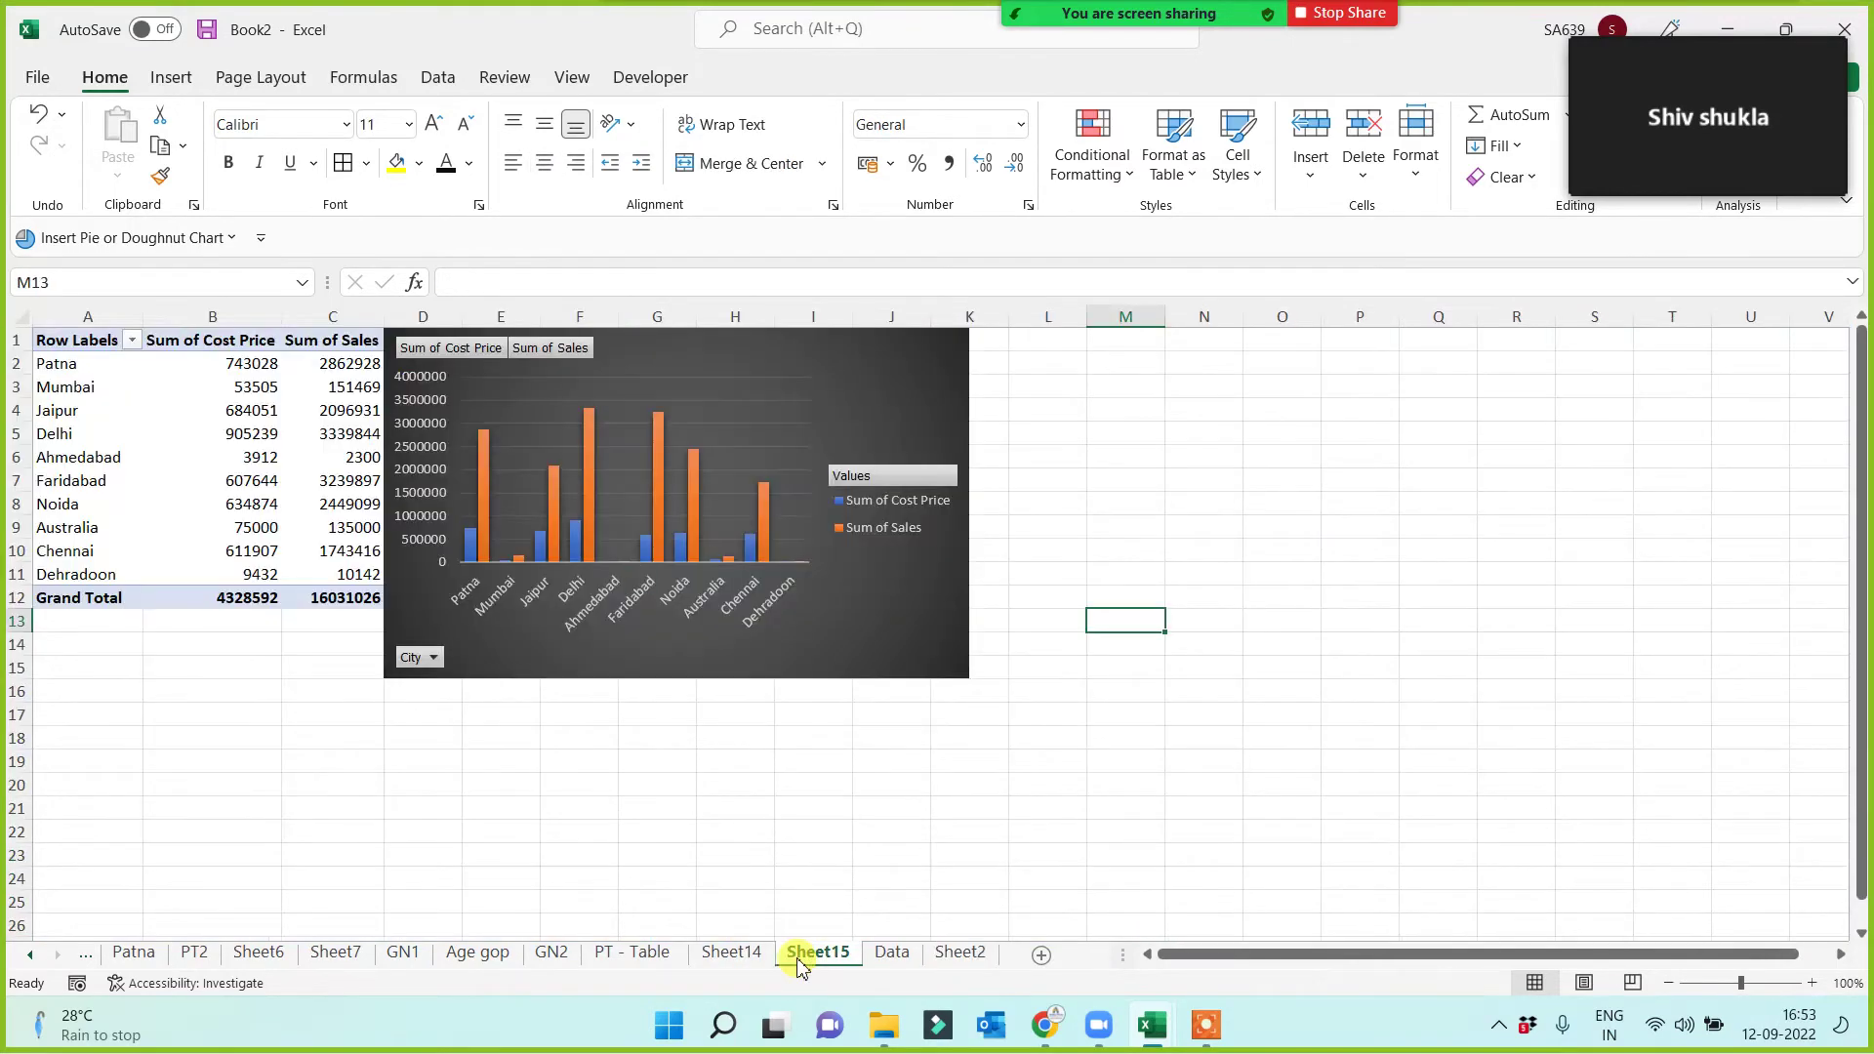
Insert a blank row above the pivot table on Sheet15 and make that row taller.
{"action": "left_click", "coordinate": [19, 340]}
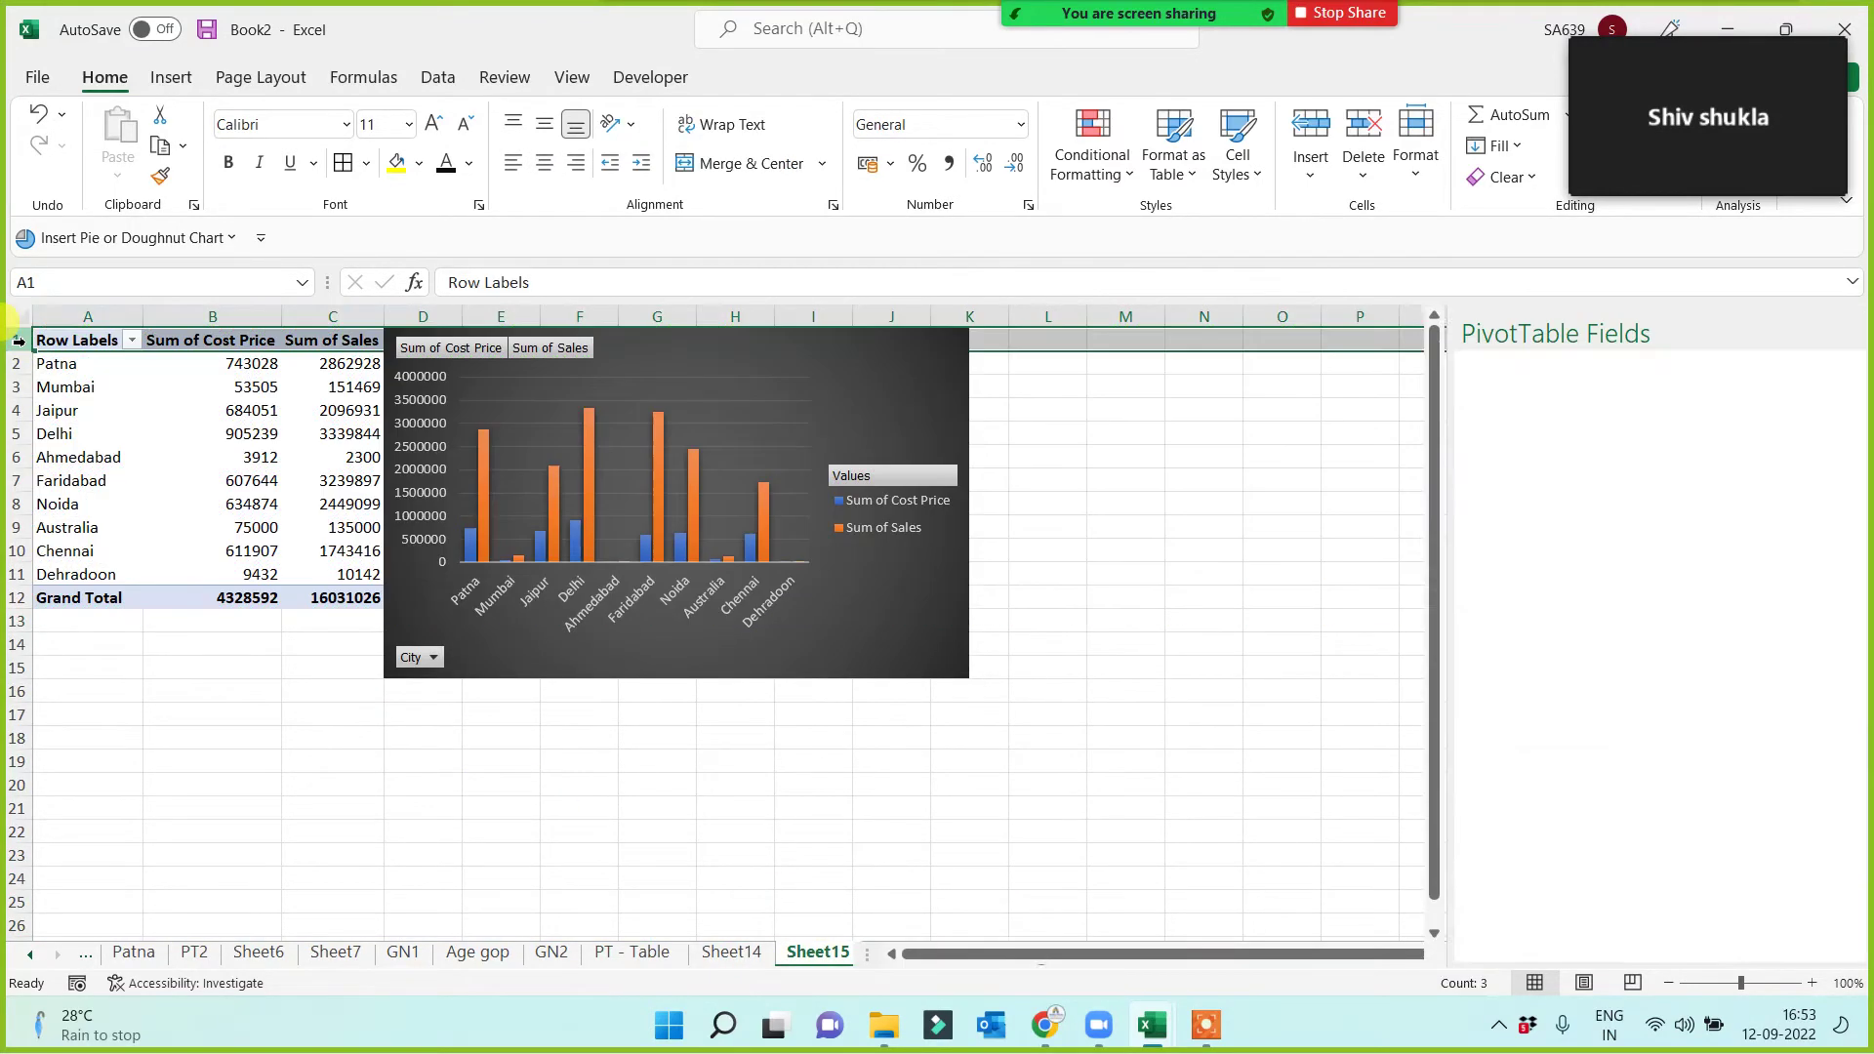
{"action": "right_click", "coordinate": [18, 341]}
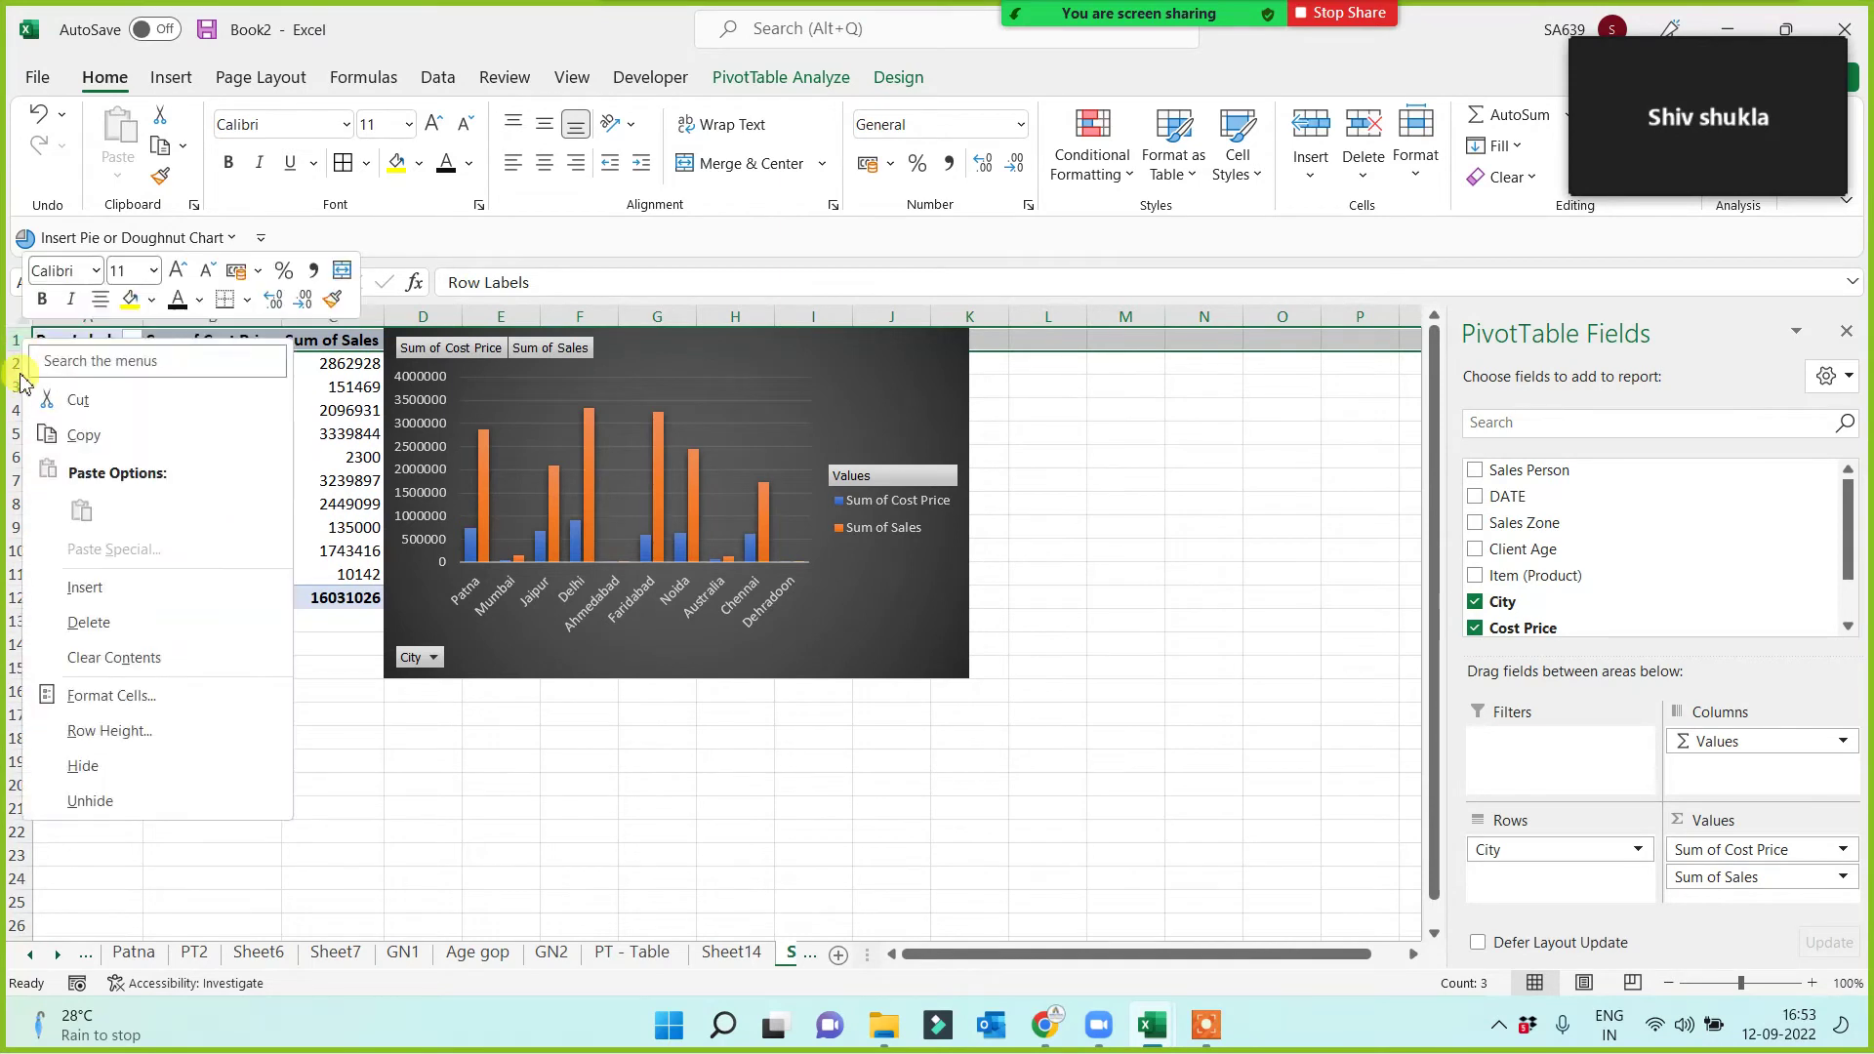
{"action": "left_click", "coordinate": [59, 586]}
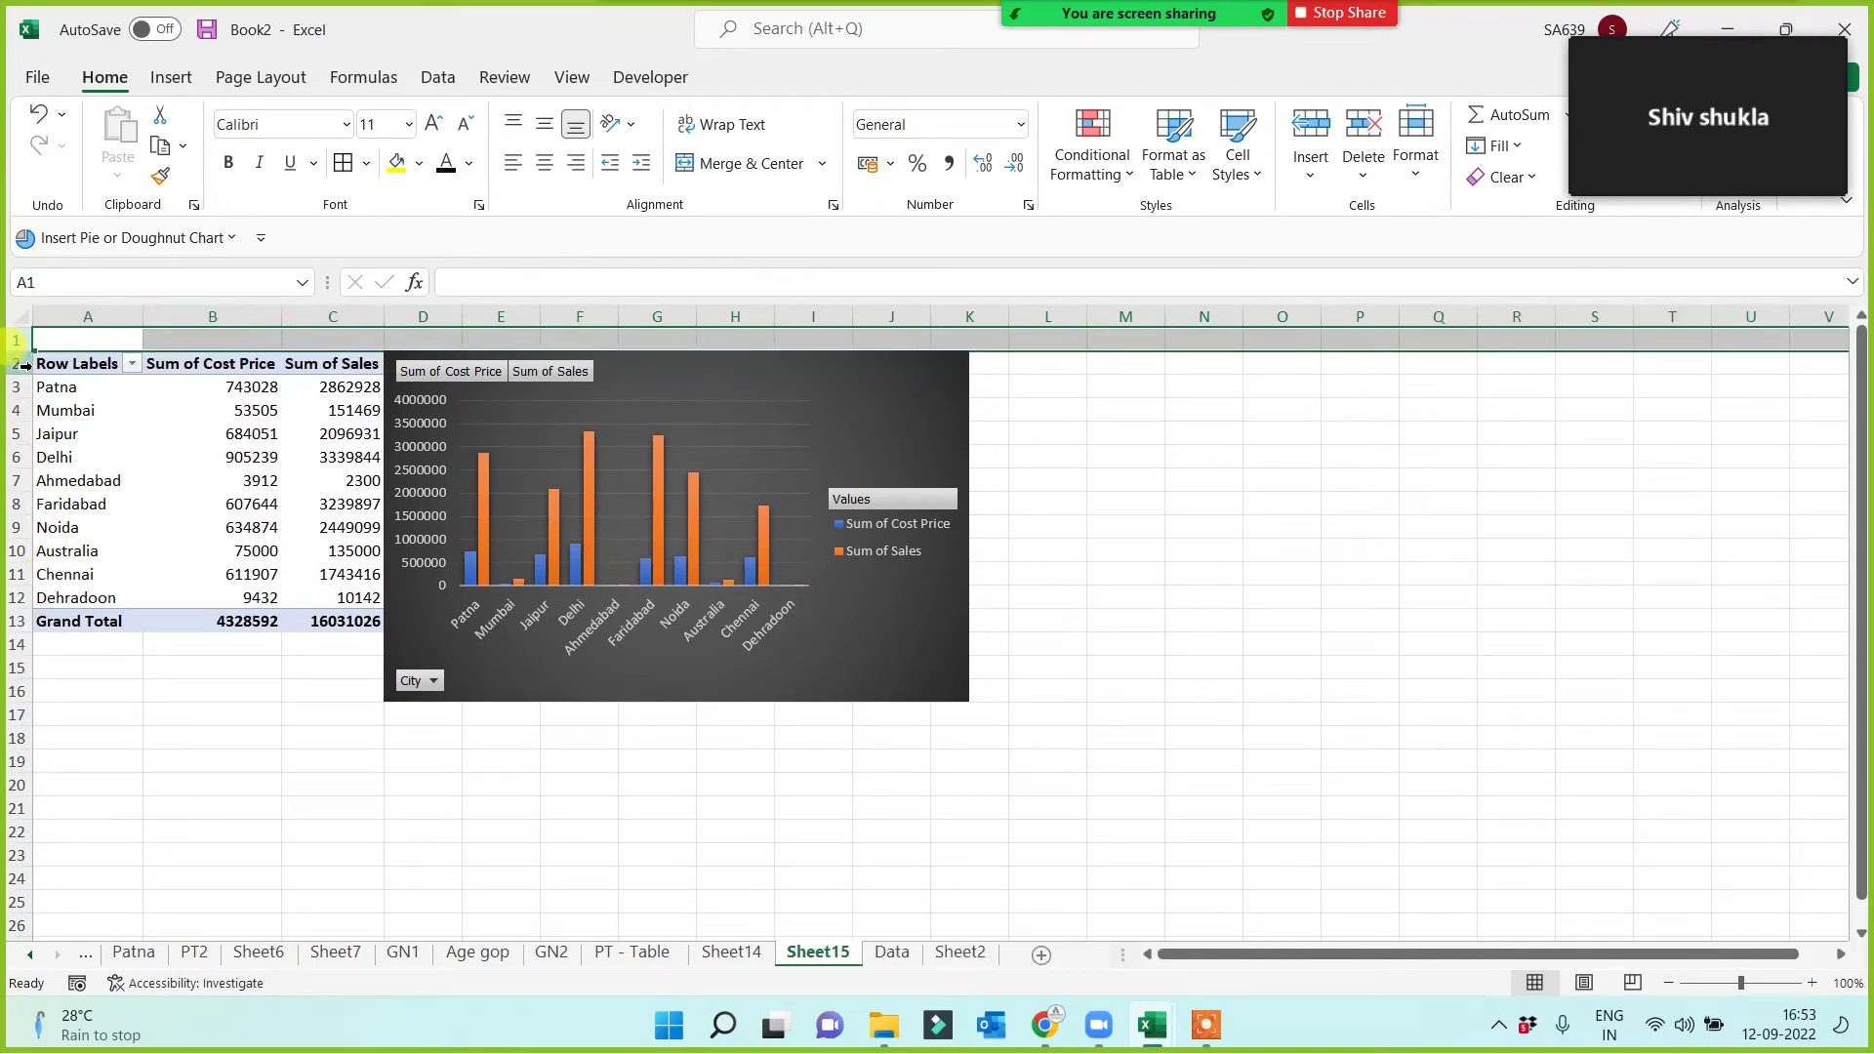
{"action": "left_click_drag", "start_coordinate": [29, 351], "coordinate": [29, 388]}
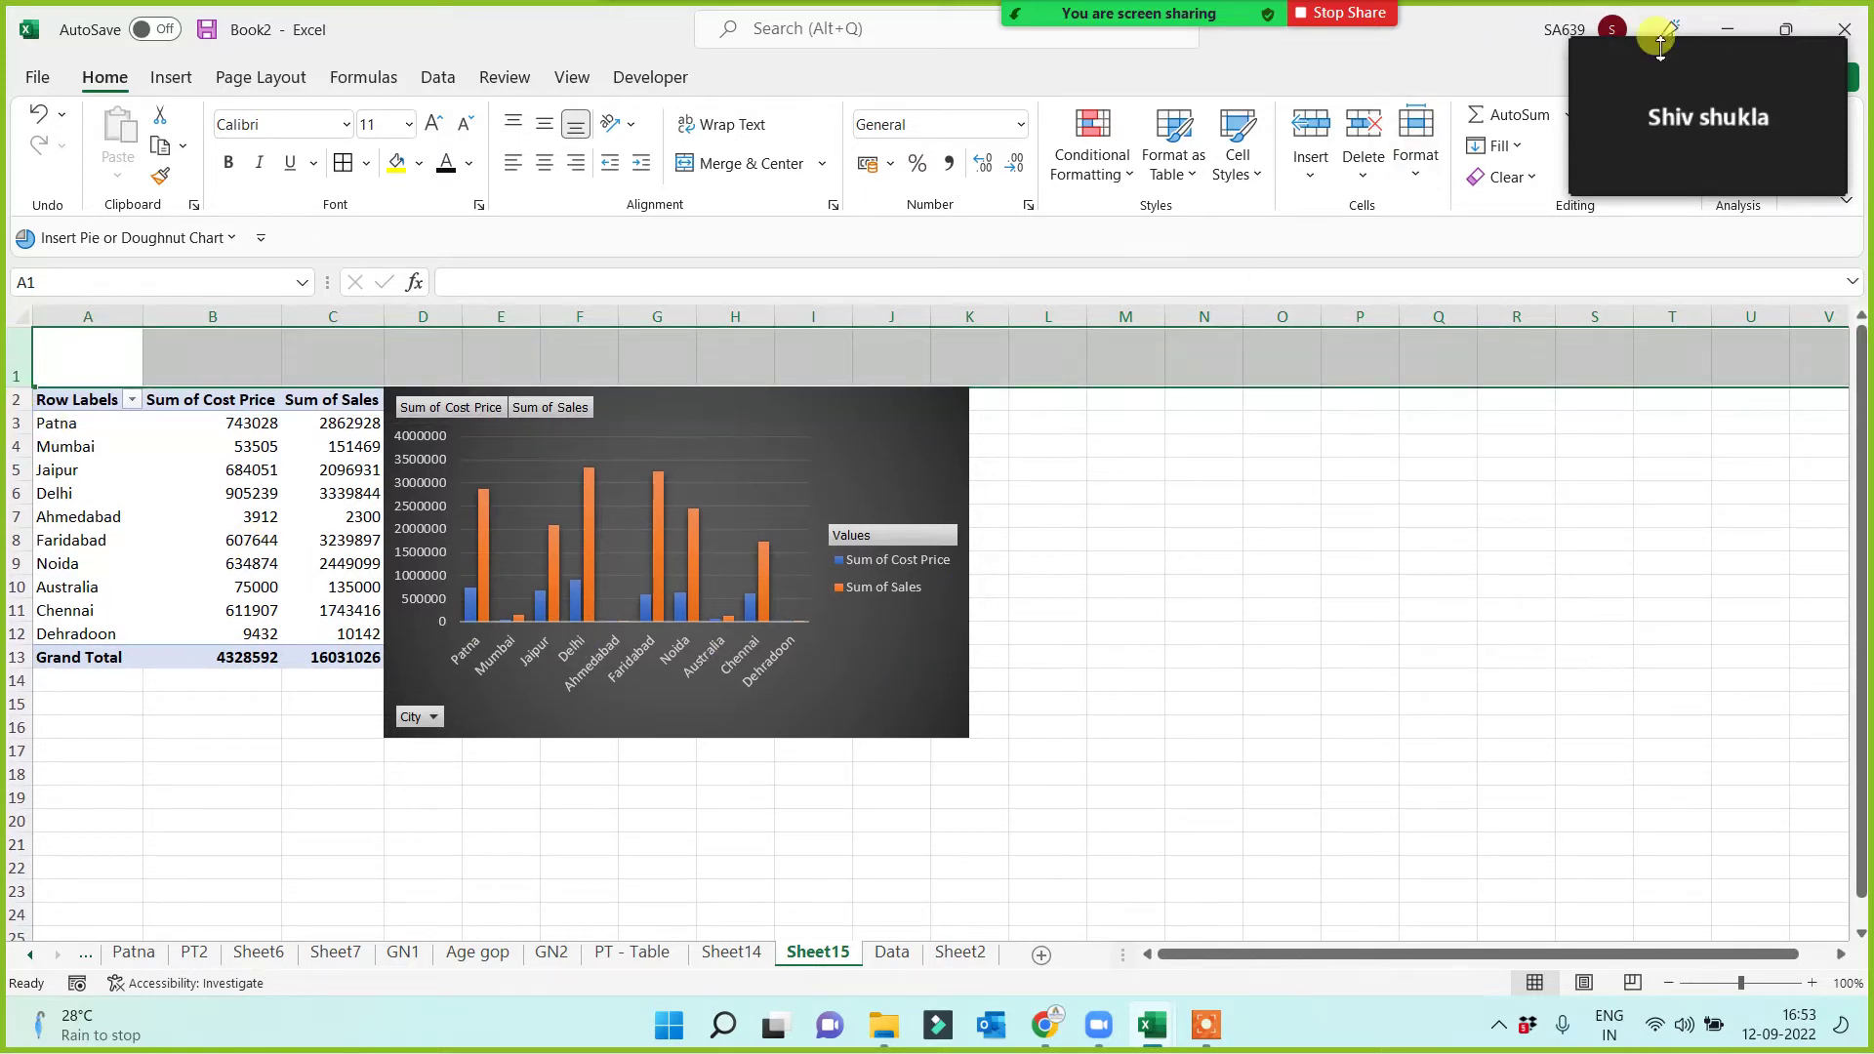
Turn off the camera and unmute the microphone in the Zoom meeting.
{"action": "mouse_move", "coordinate": [1123, 14]}
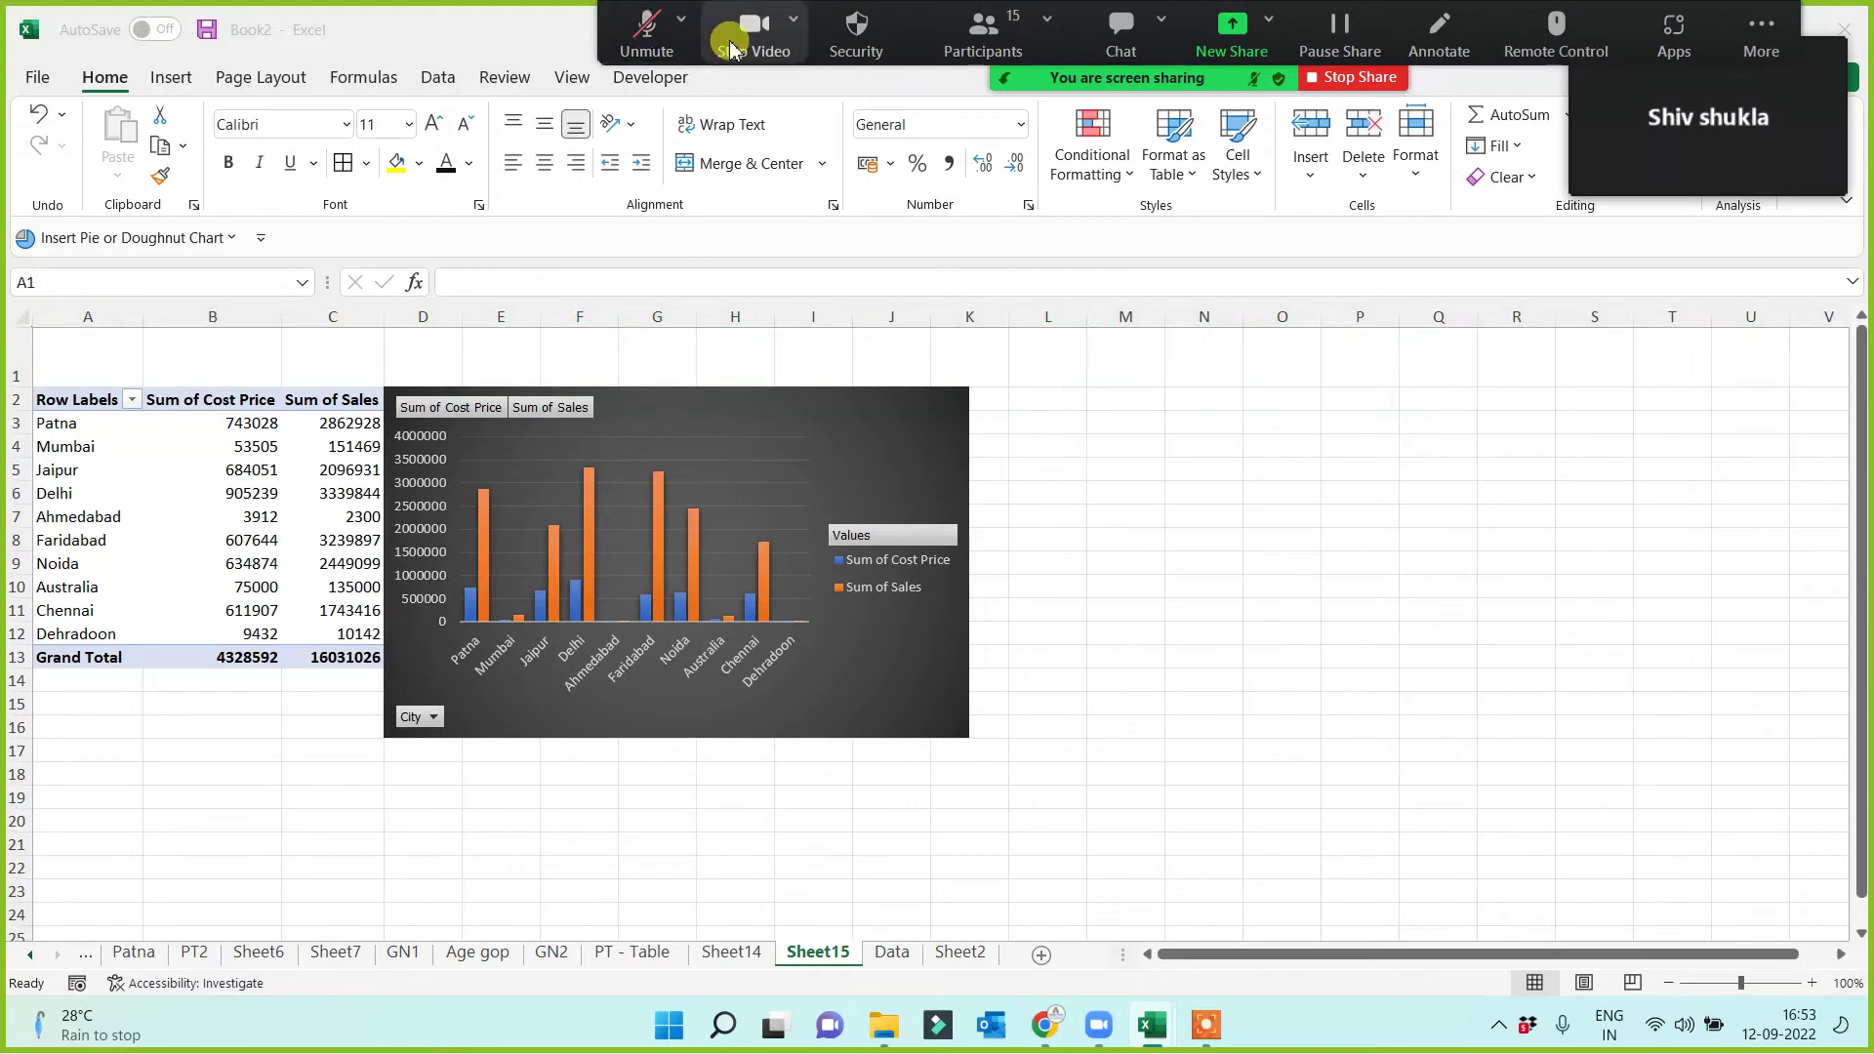
{"action": "left_click", "coordinate": [733, 45]}
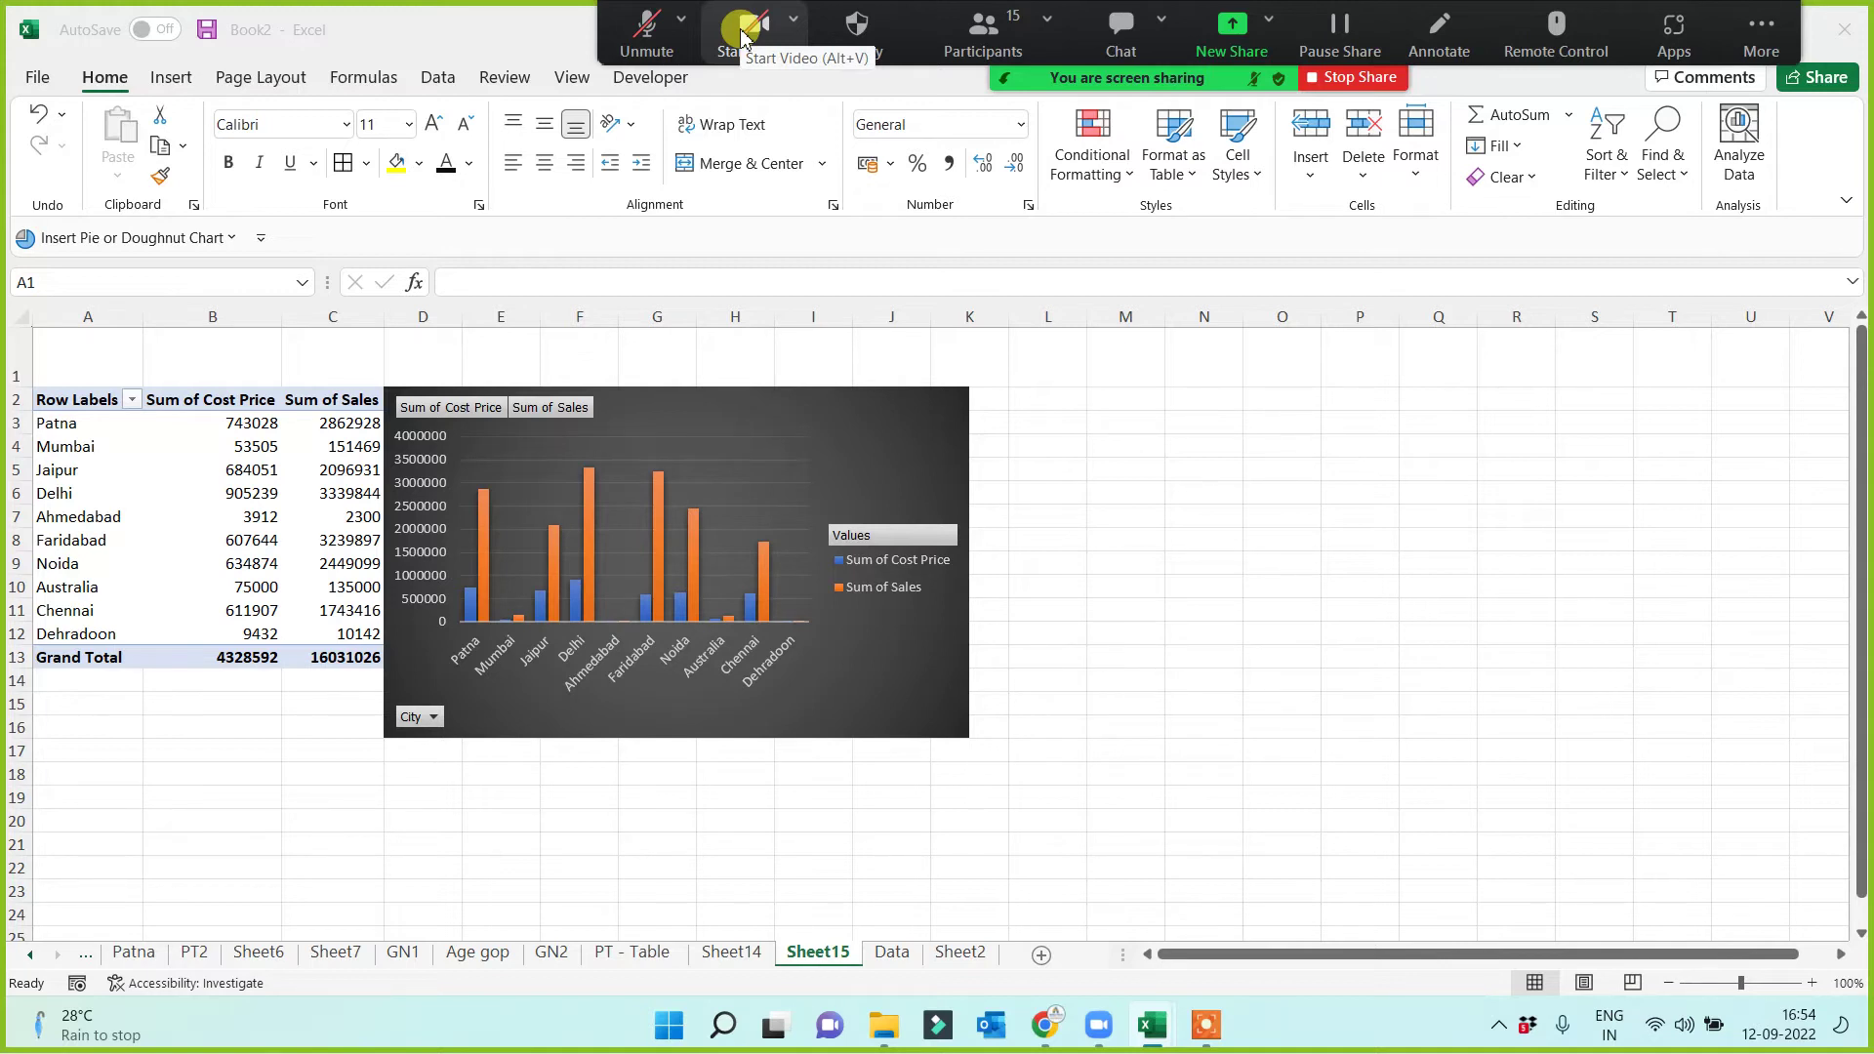
{"action": "left_click", "coordinate": [742, 36]}
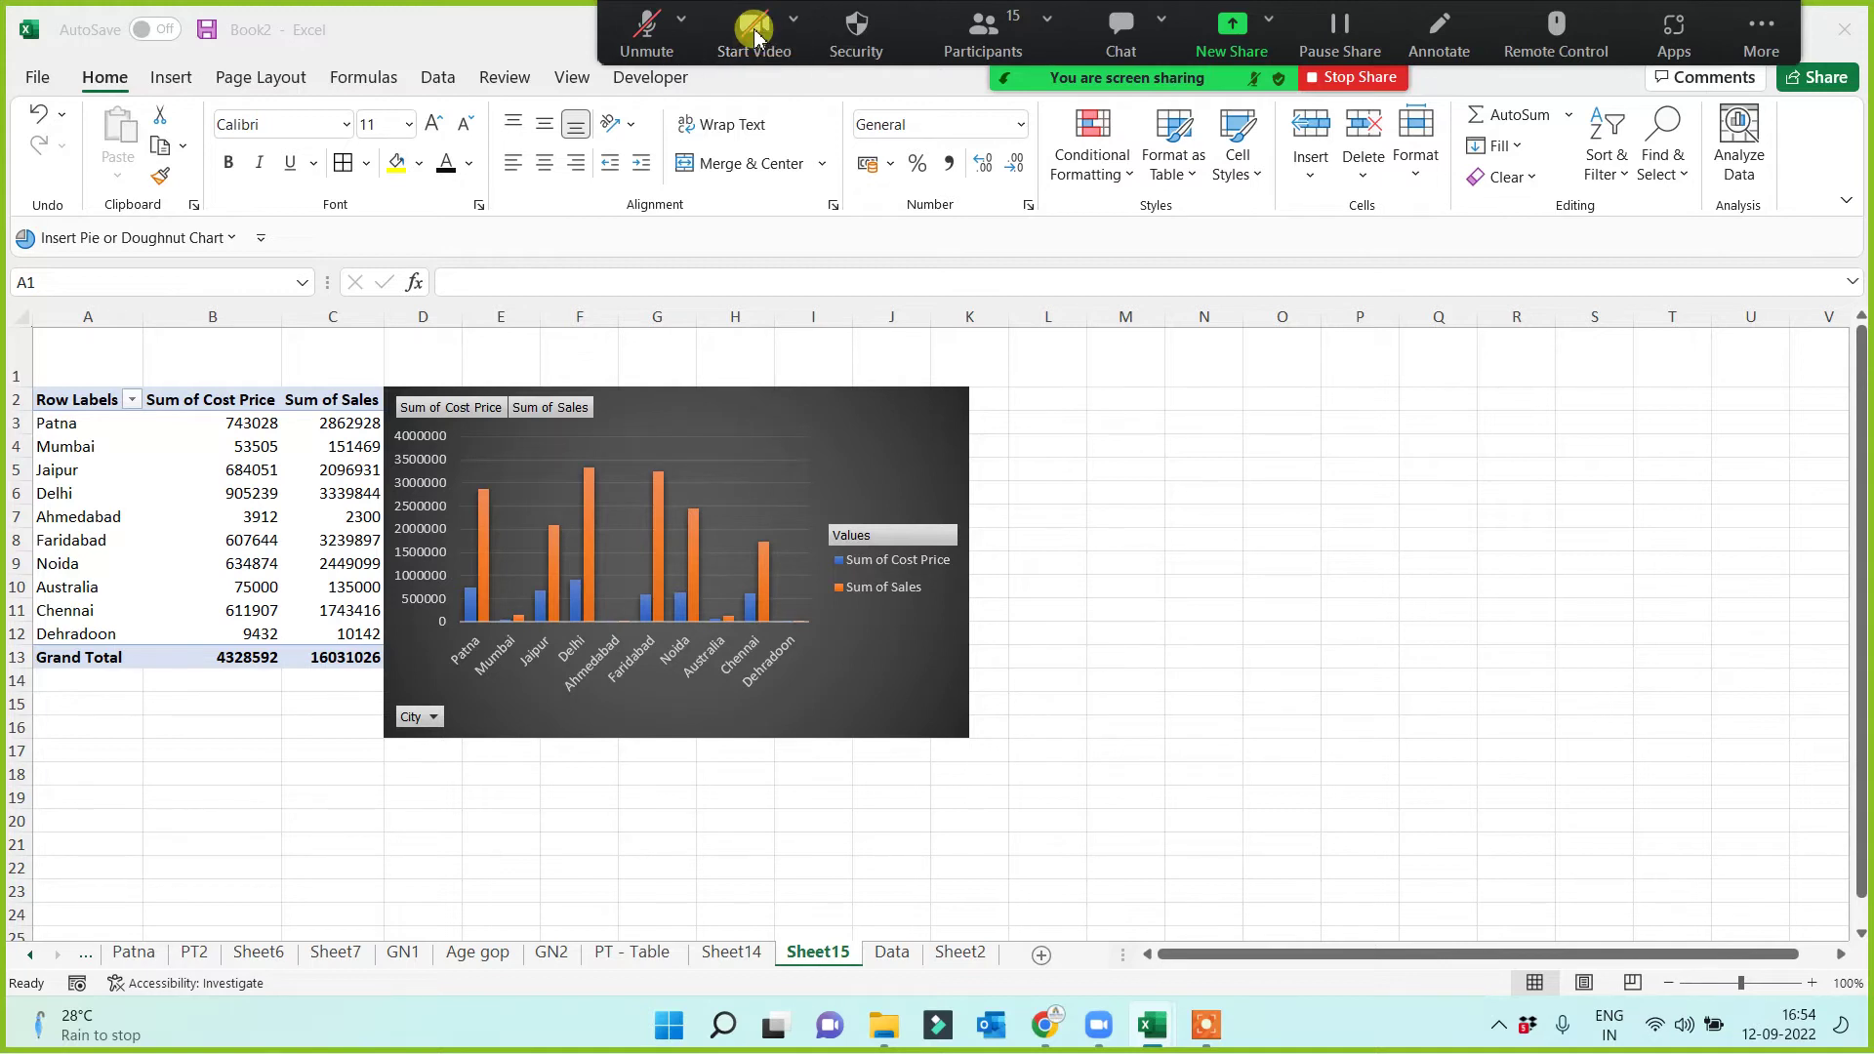
{"action": "left_click", "coordinate": [654, 37]}
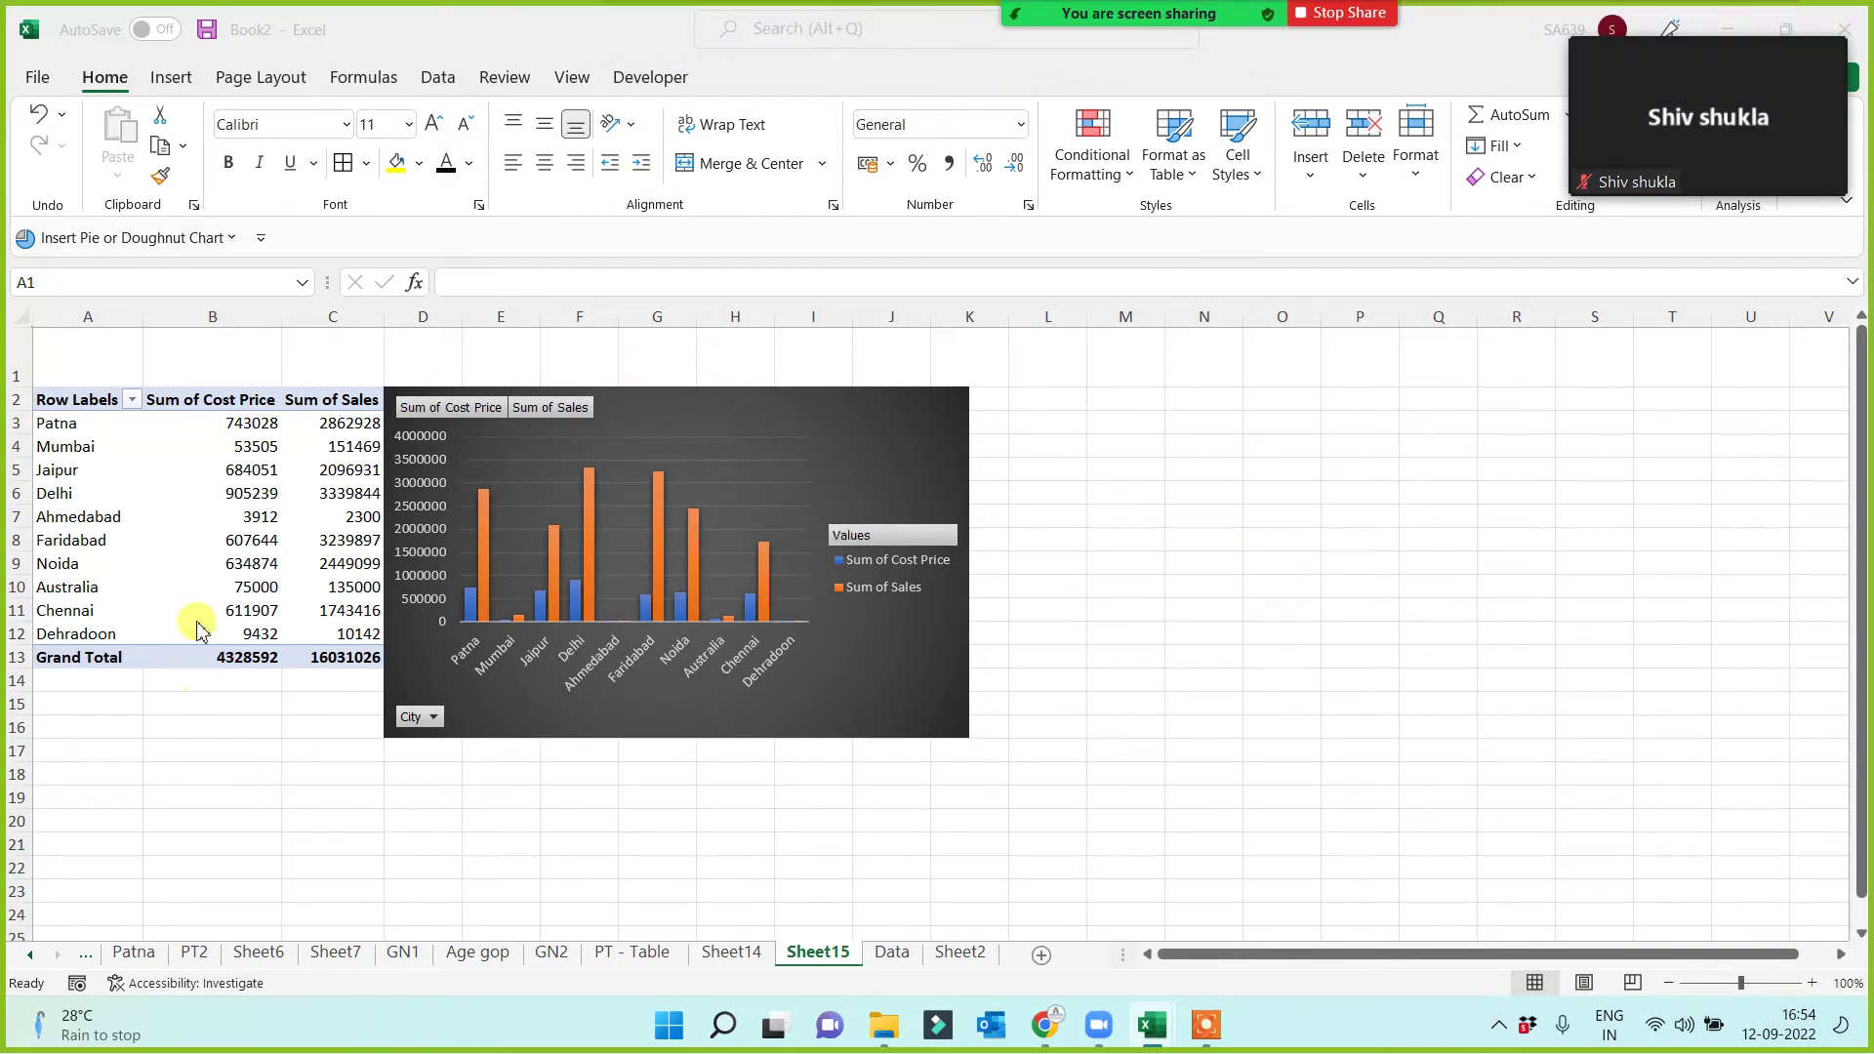
Merge and center A1:T1 above the pivot table and fill the merged cell with yellow.
{"action": "left_click_drag", "start_coordinate": [67, 352], "coordinate": [1661, 342]}
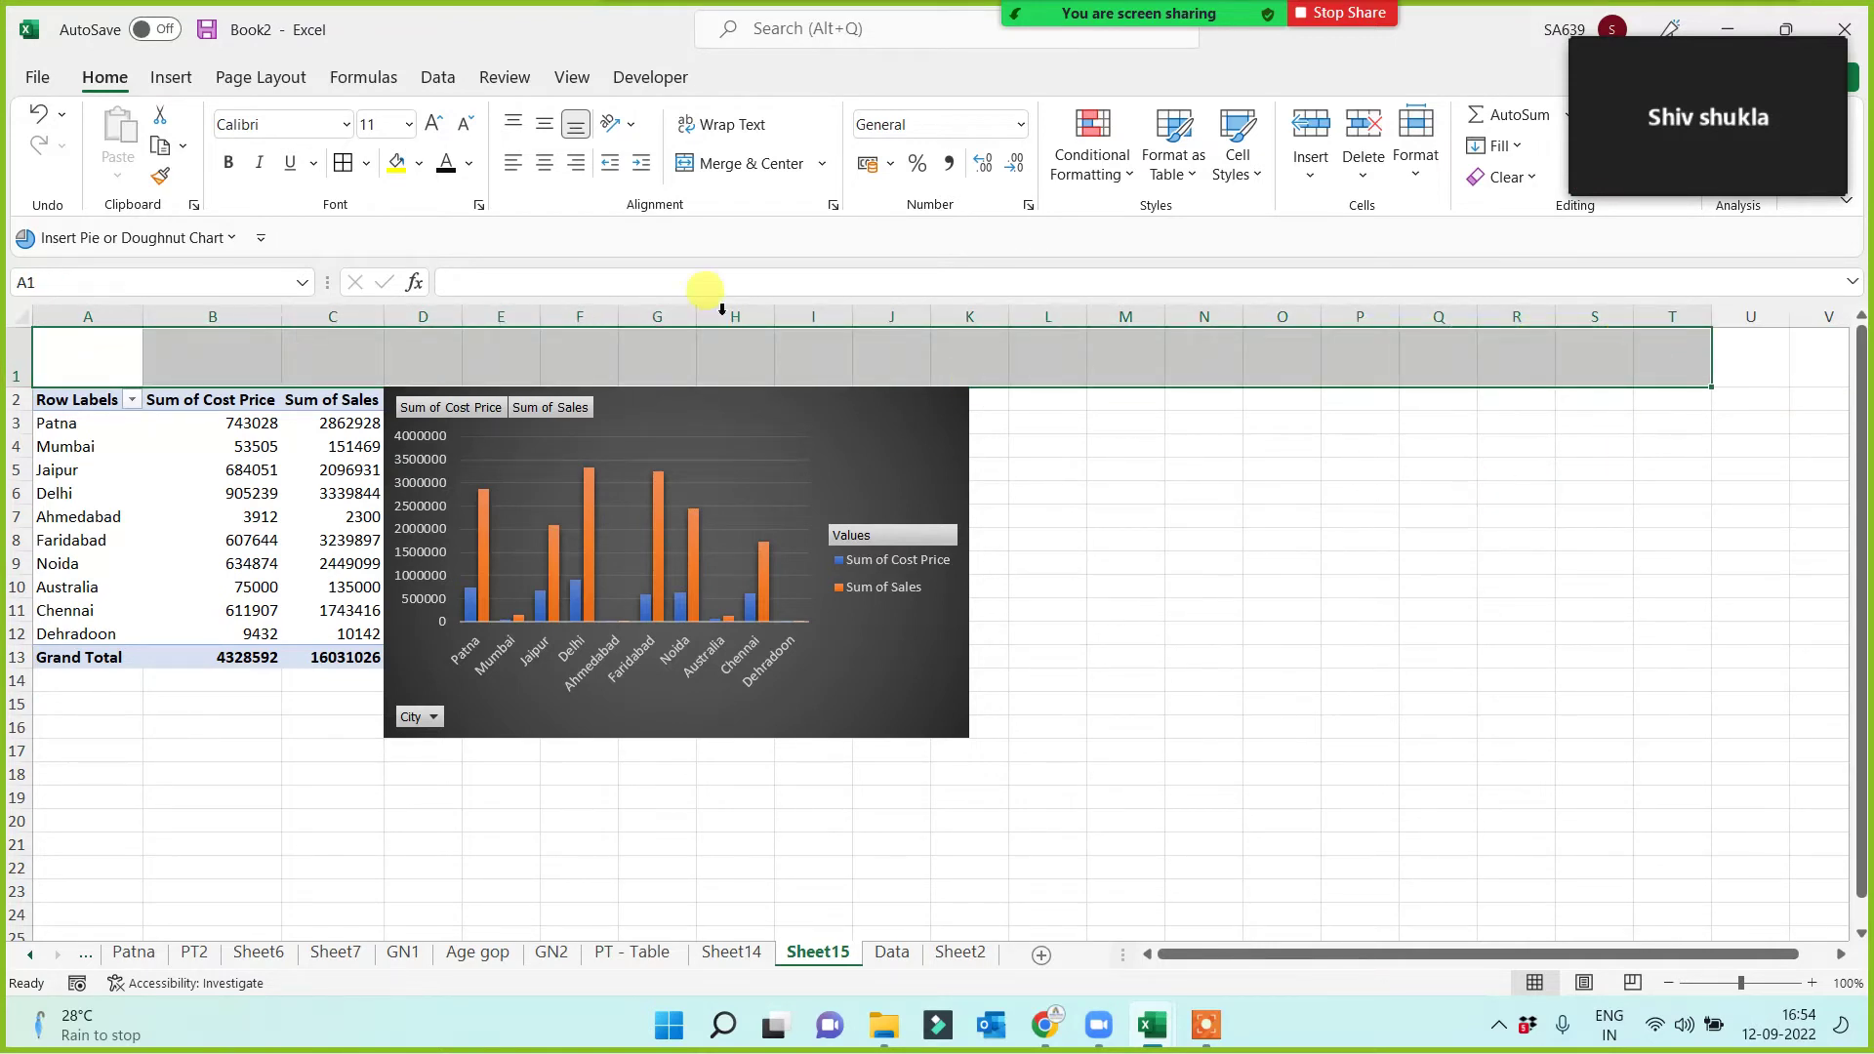
{"action": "left_click", "coordinate": [730, 174]}
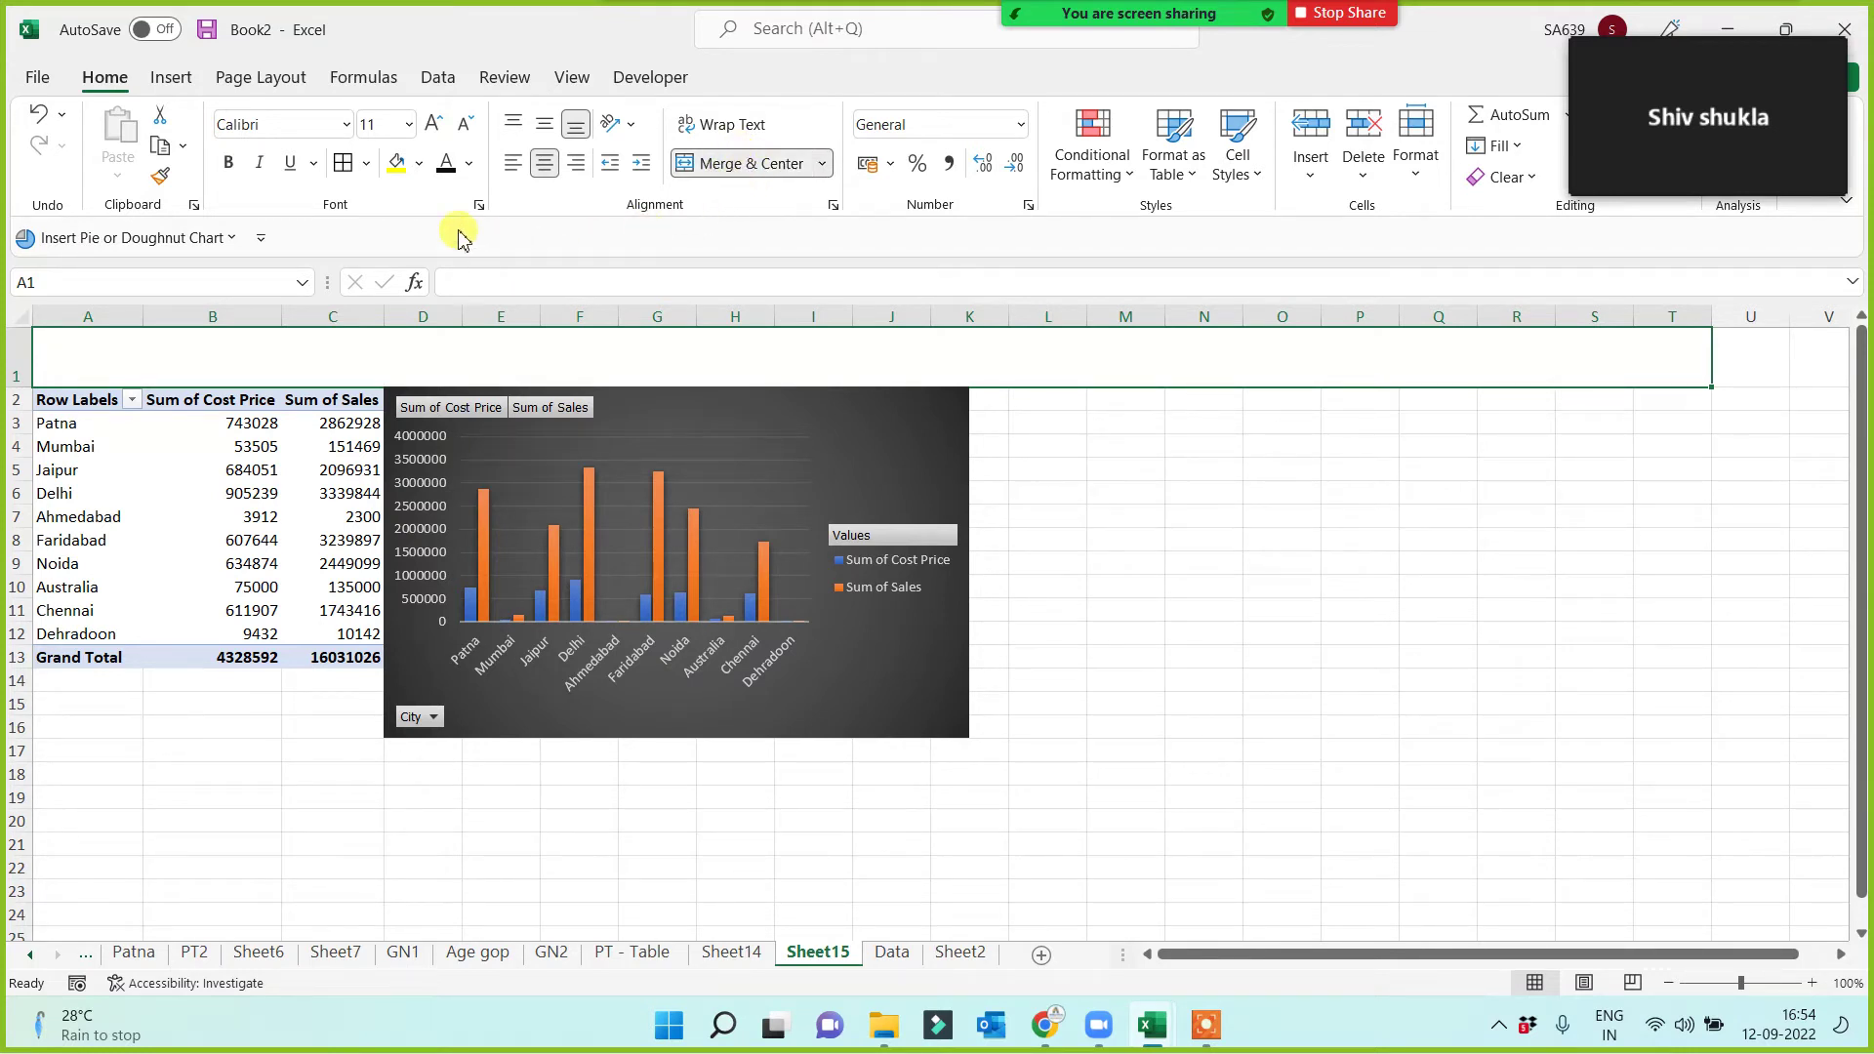
{"action": "left_click", "coordinate": [418, 164]}
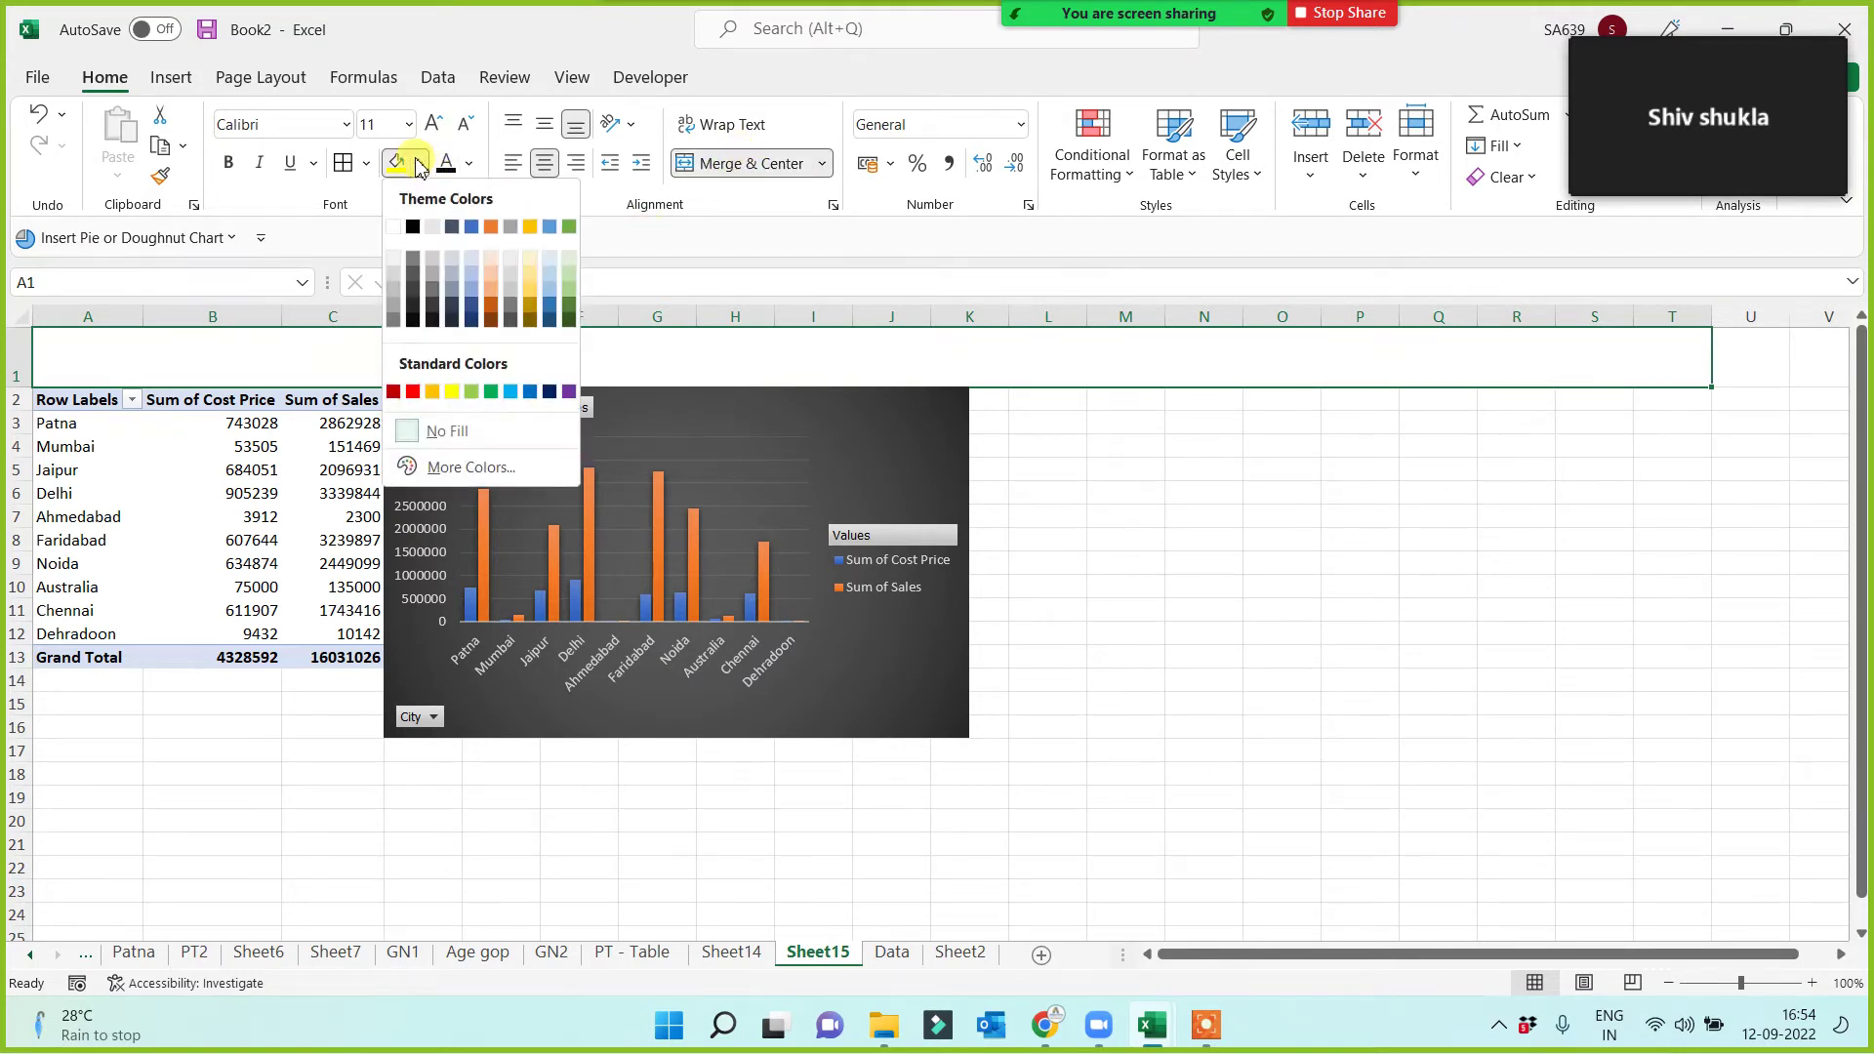
{"action": "left_click", "coordinate": [453, 393]}
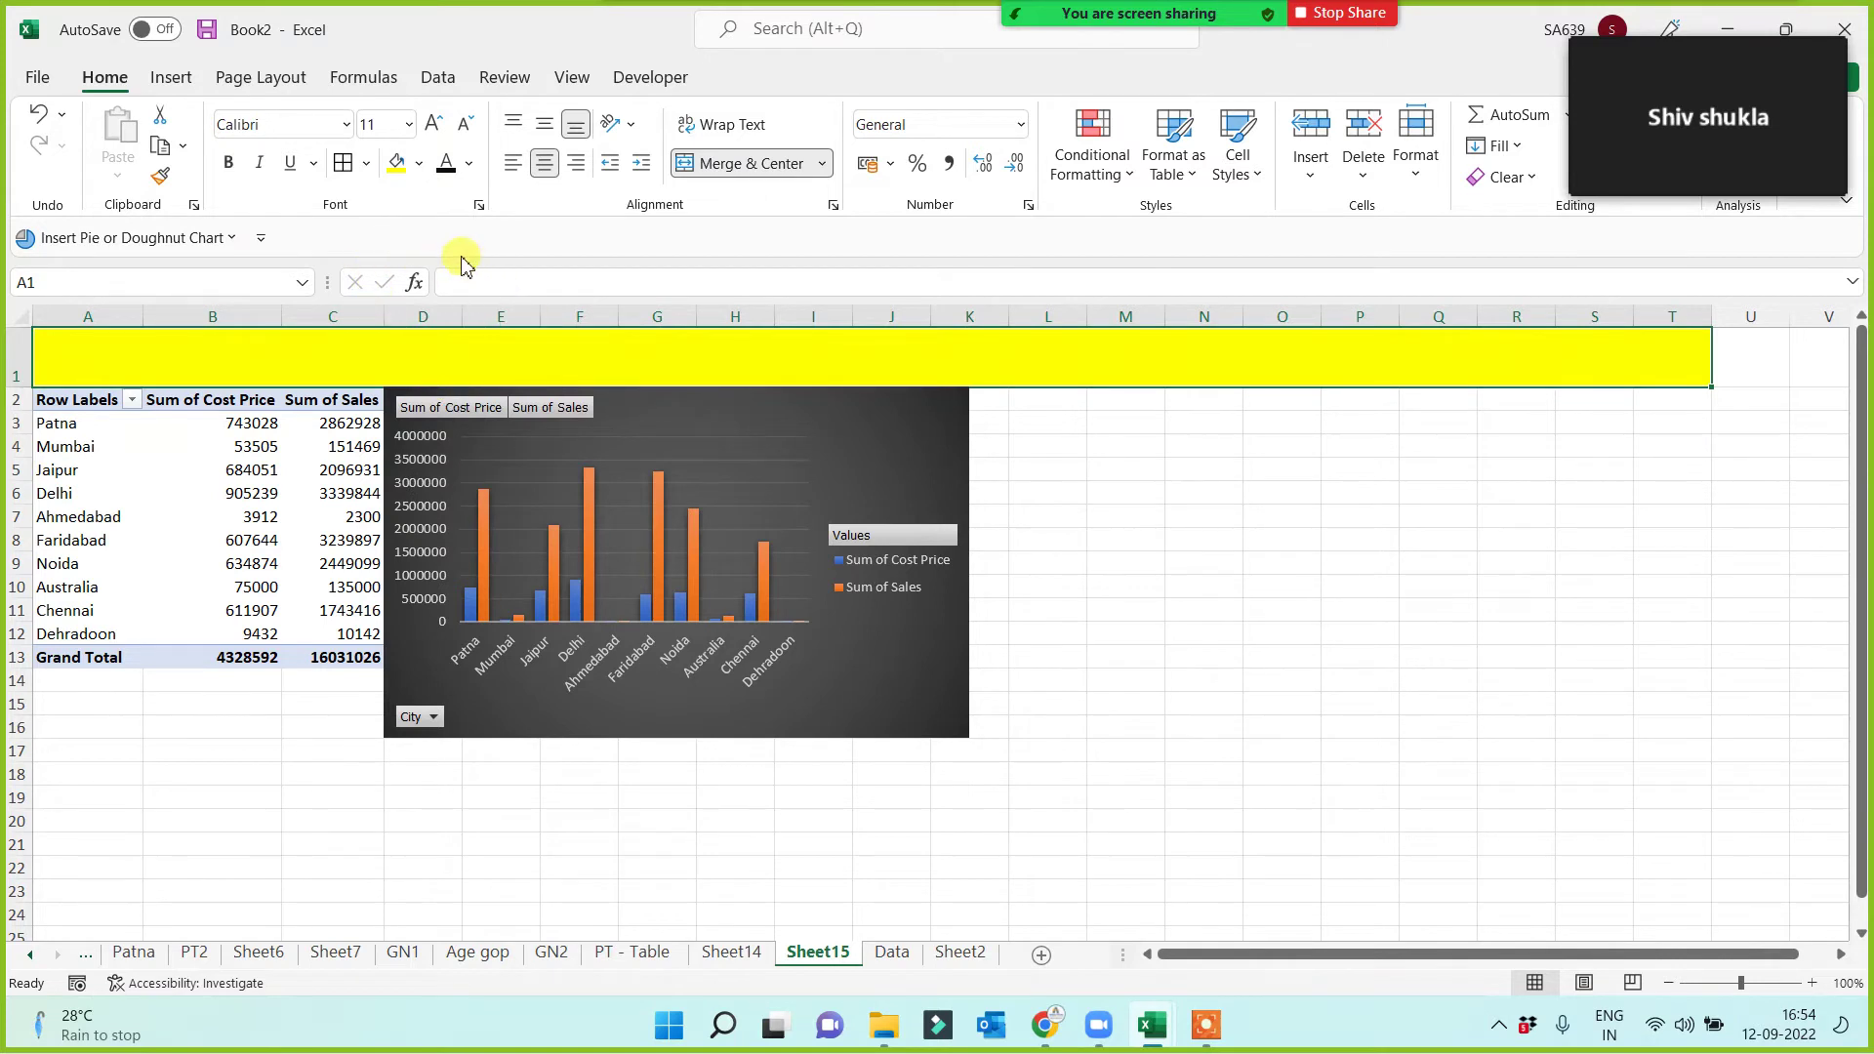
Apply thick outside borders to the yellow title row and around the whole report area A1:T24.
{"action": "left_click", "coordinate": [367, 164]}
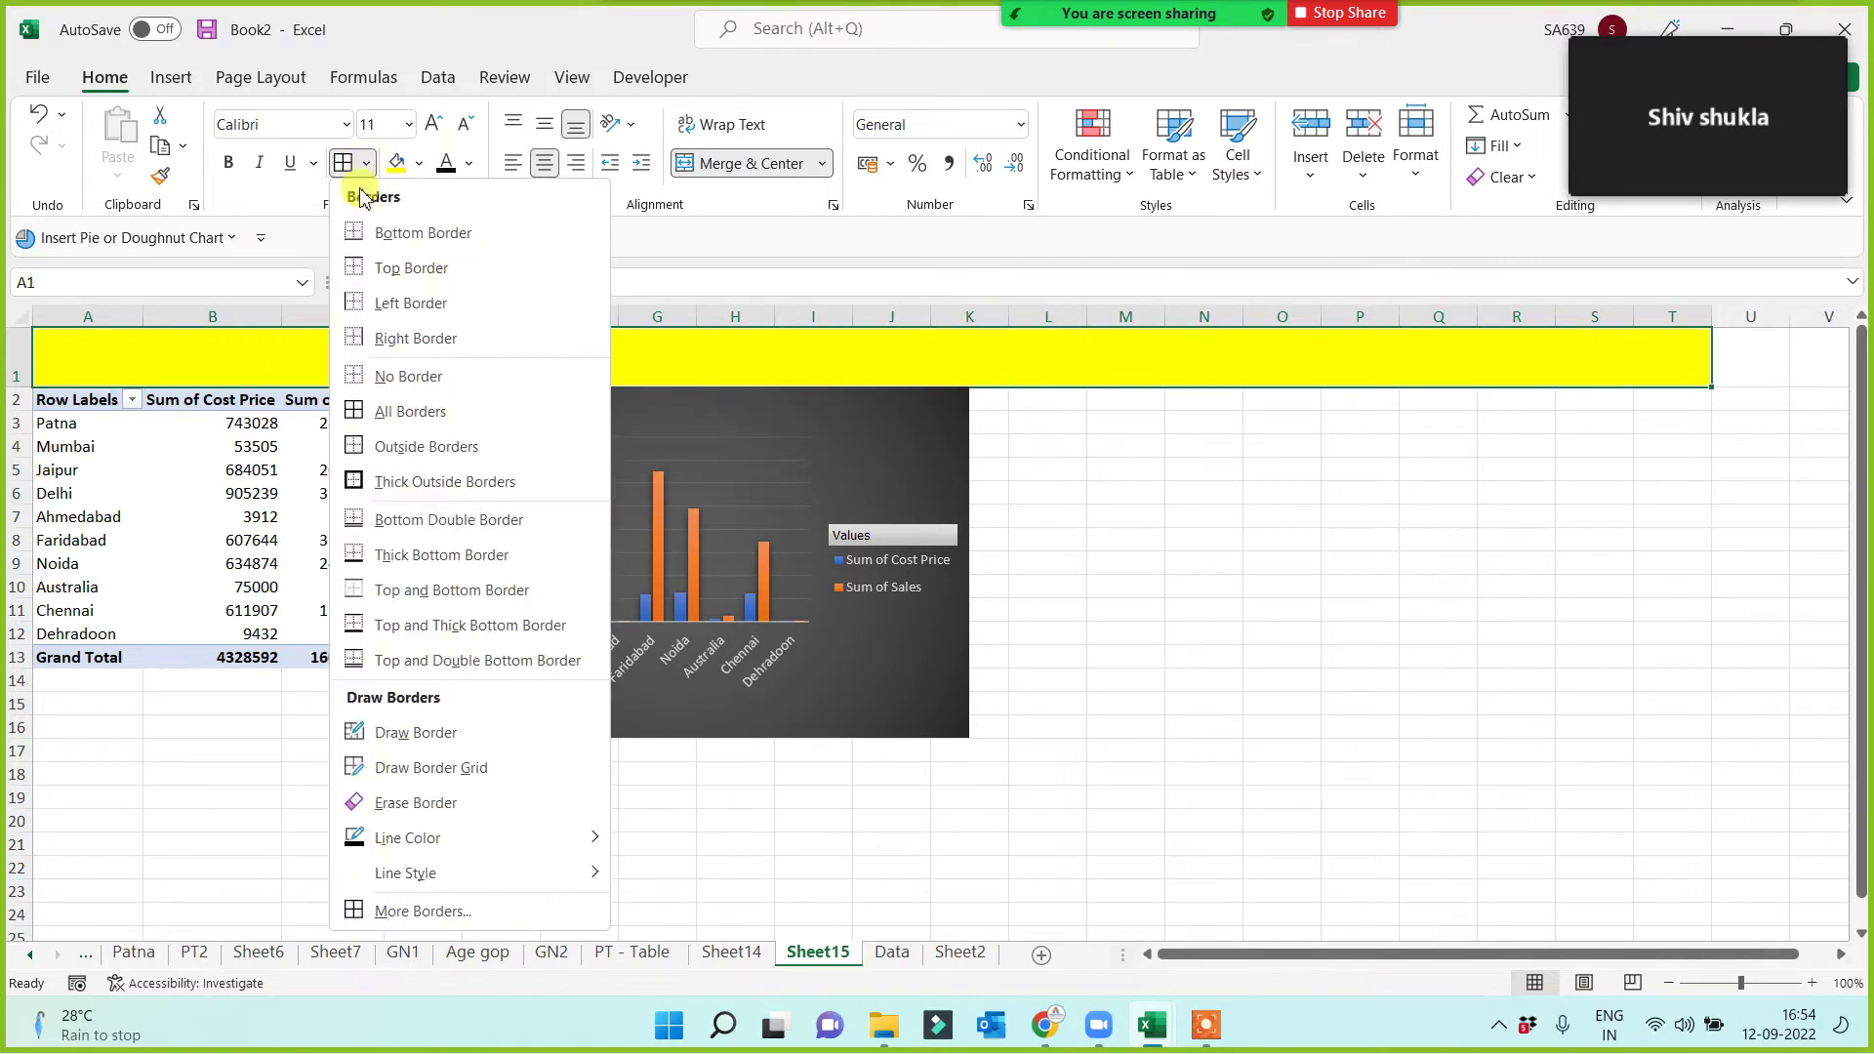
{"action": "left_click", "coordinate": [353, 481]}
{"action": "left_click_drag", "start_coordinate": [207, 369], "coordinate": [276, 909]}
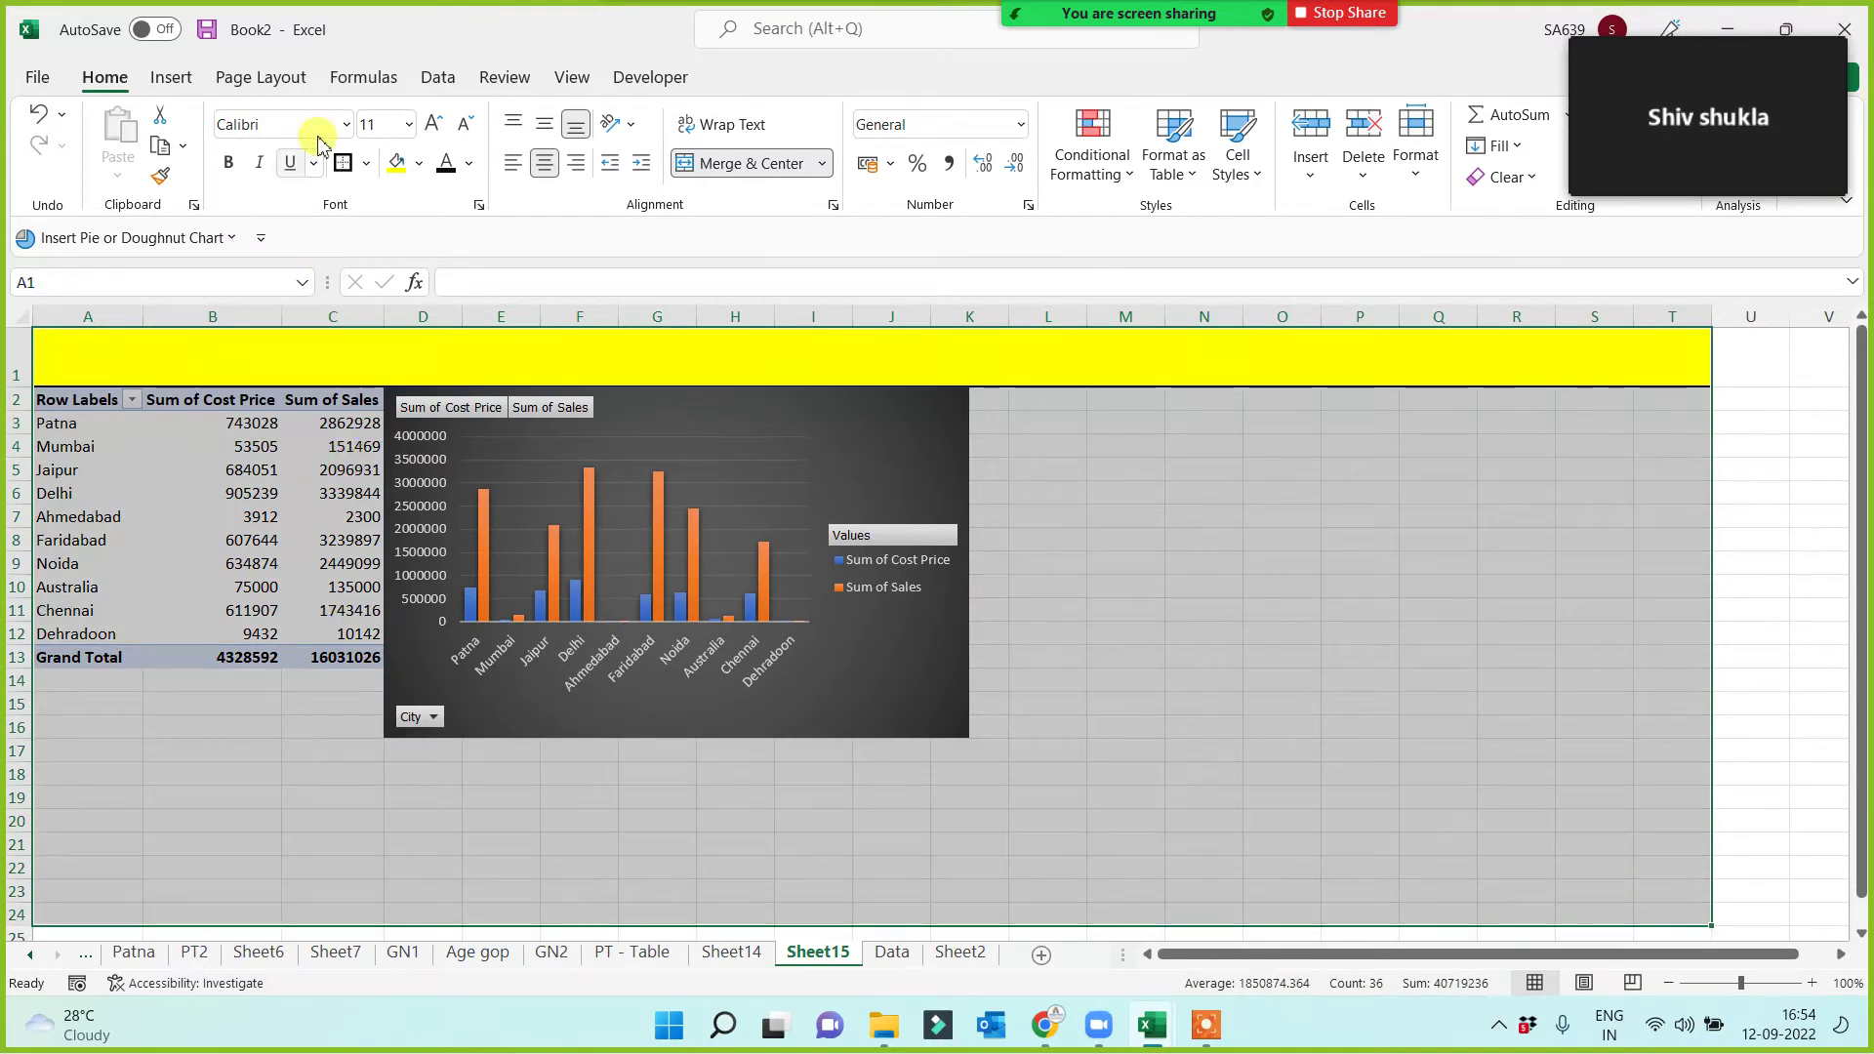
{"action": "left_click", "coordinate": [342, 163]}
{"action": "left_click", "coordinate": [1196, 681]}
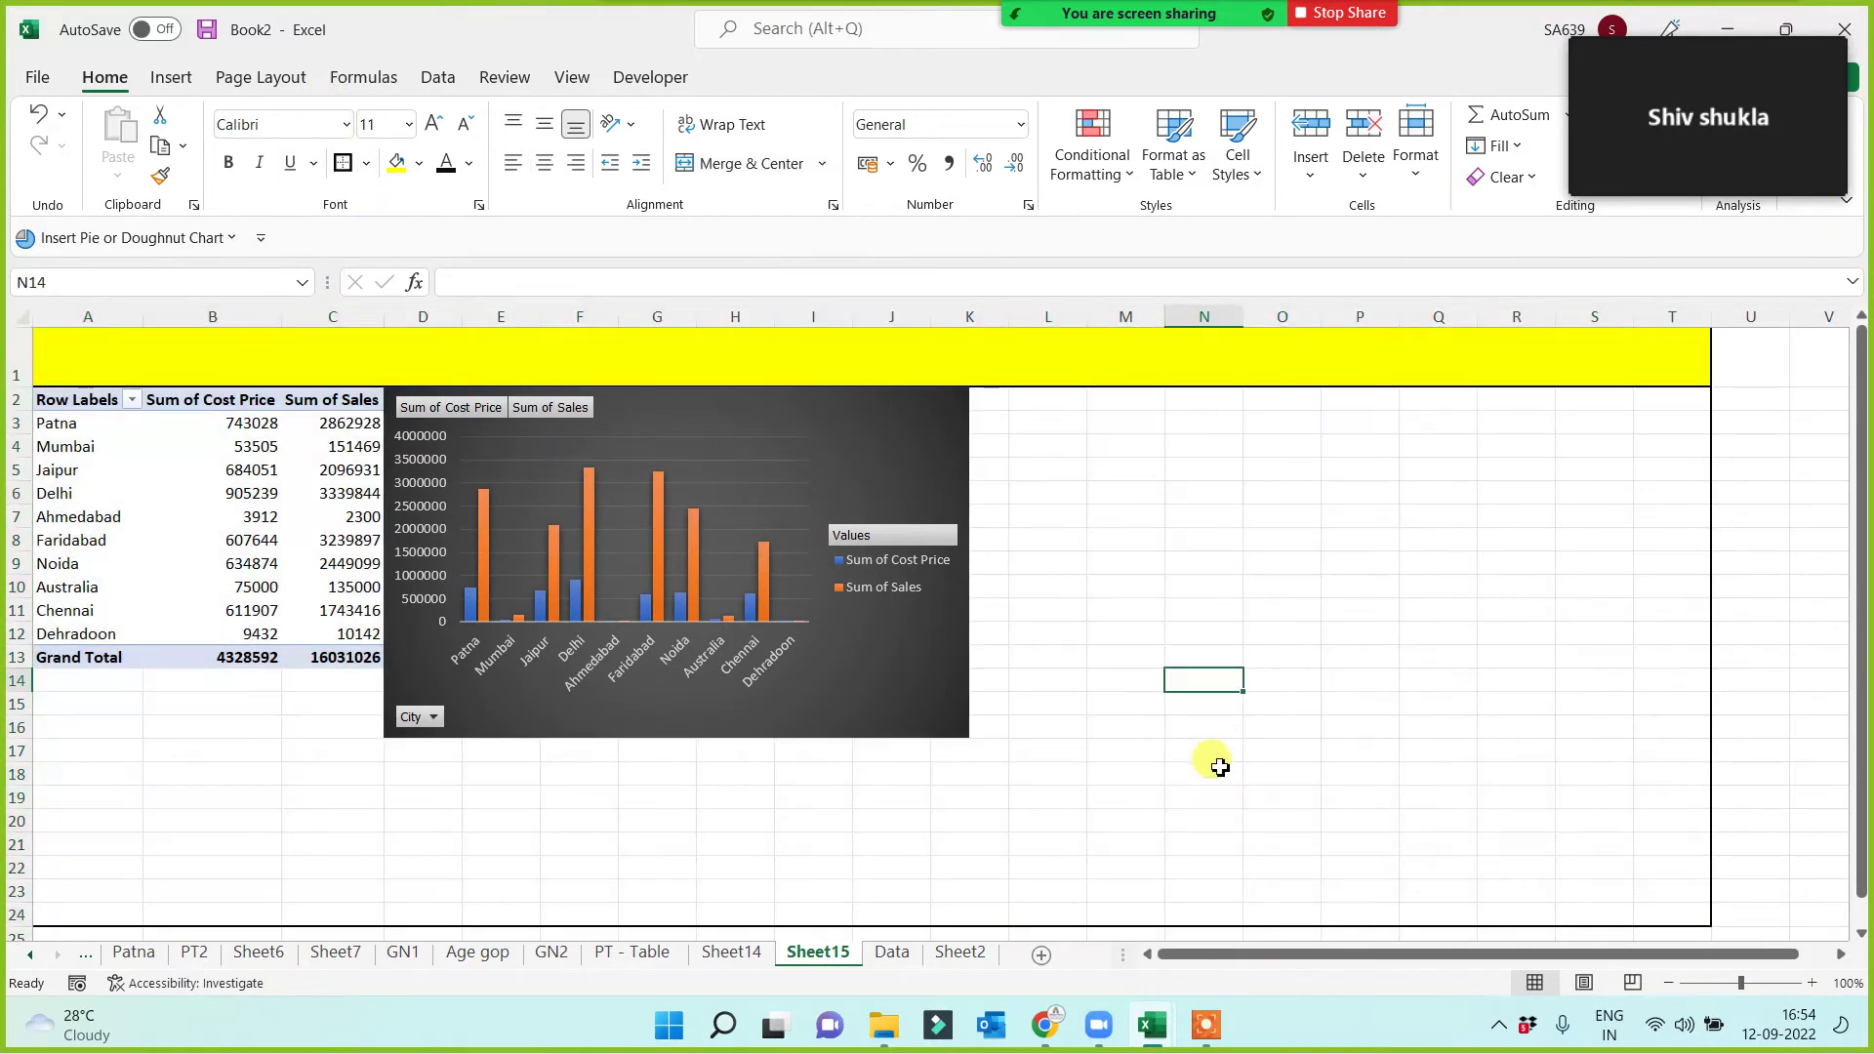
{"action": "mouse_move", "coordinate": [116, 359]}
{"action": "left_mouse_down"}
{"action": "mouse_move", "coordinate": [611, 426]}
{"action": "mouse_move", "coordinate": [845, 745]}
{"action": "mouse_move", "coordinate": [840, 913]}
{"action": "left_mouse_up"}
{"action": "left_click", "coordinate": [1267, 705]}
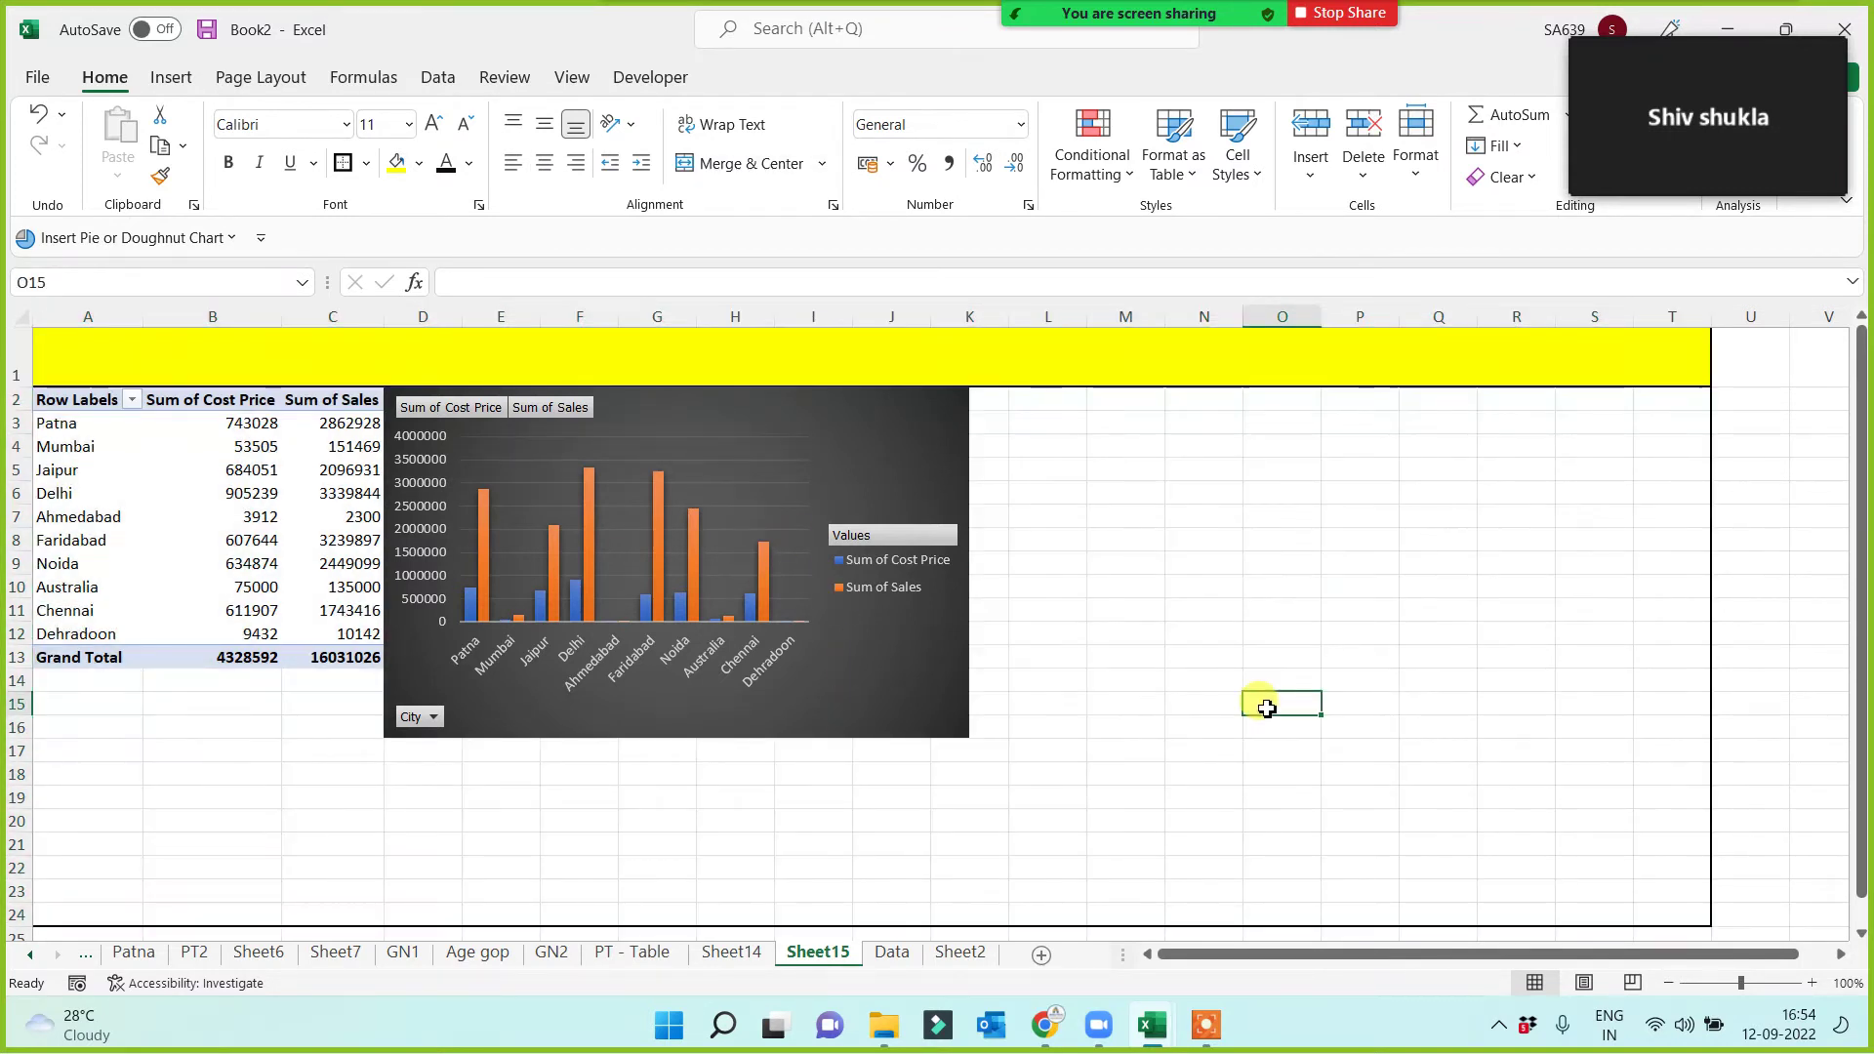
Enter the title "Sales Analysis for the first 7 Year from 2015 to 2022" in the merged cell of row 1.
{"action": "left_click", "coordinate": [705, 367]}
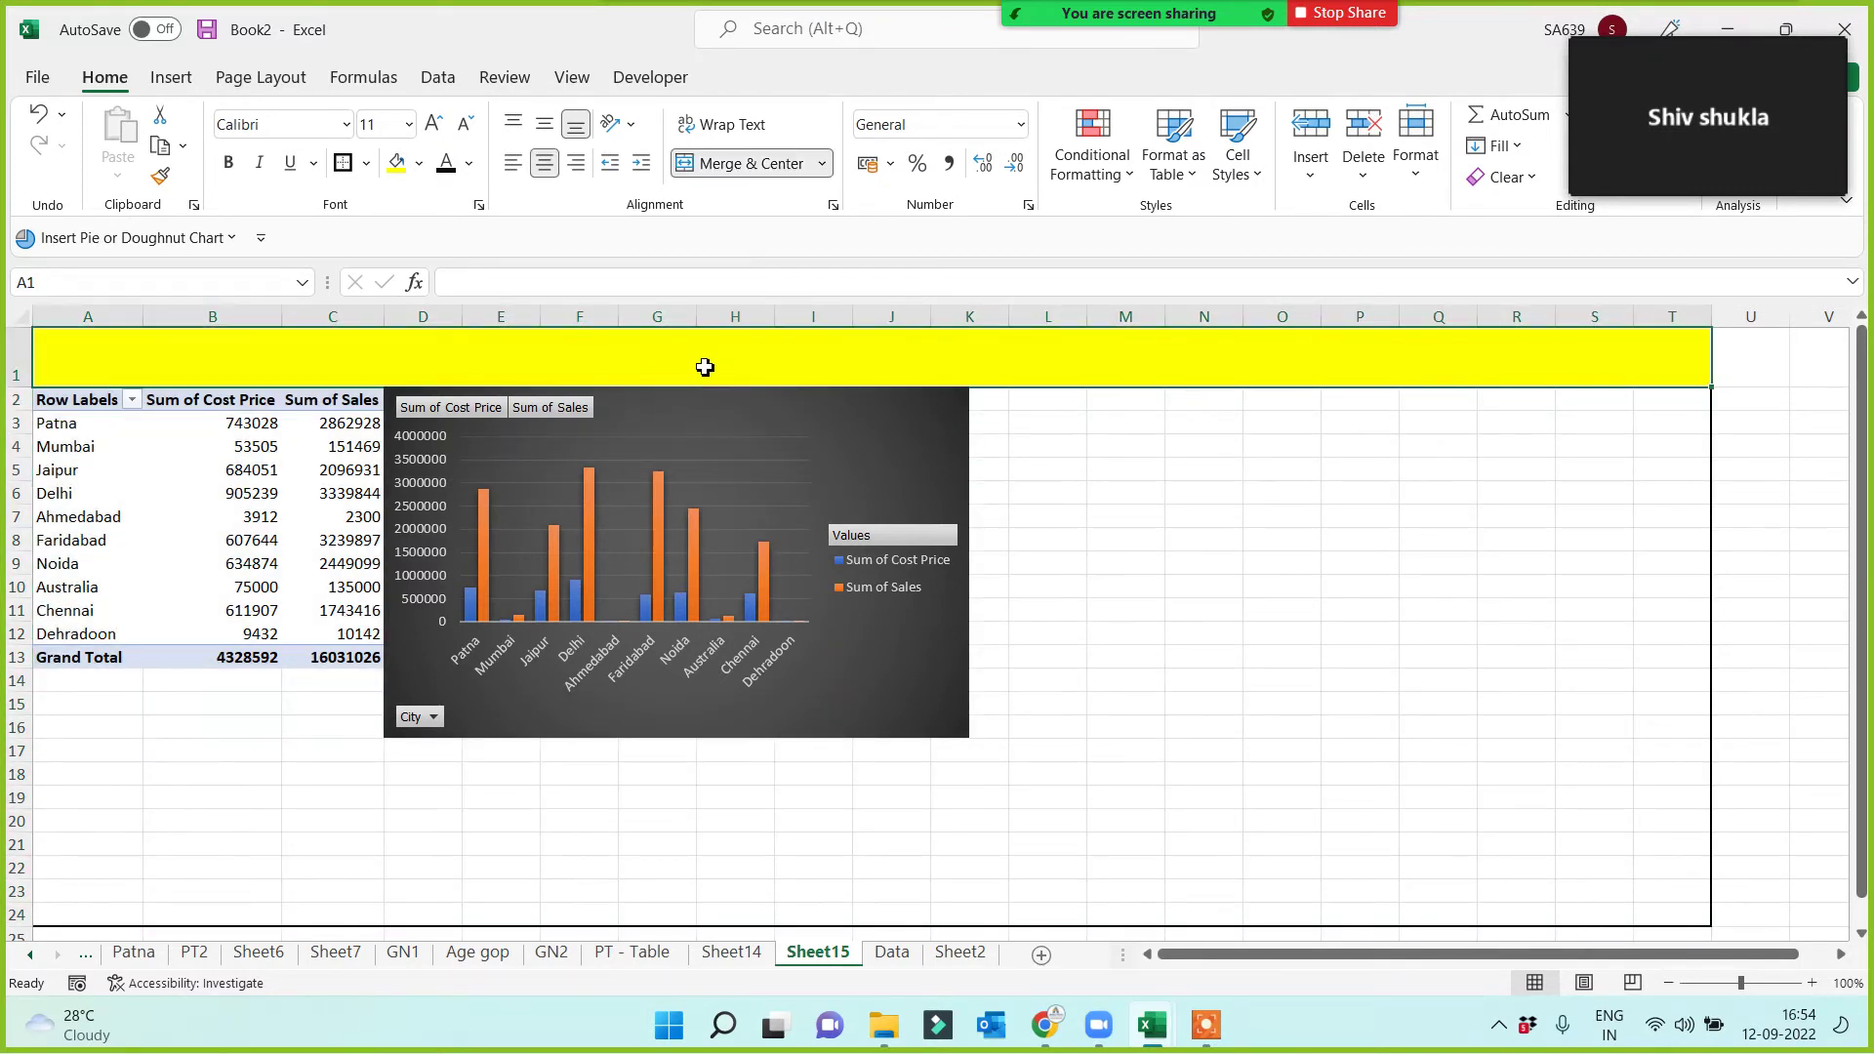
{"action": "type", "text": "Sales Analysis for the first"}
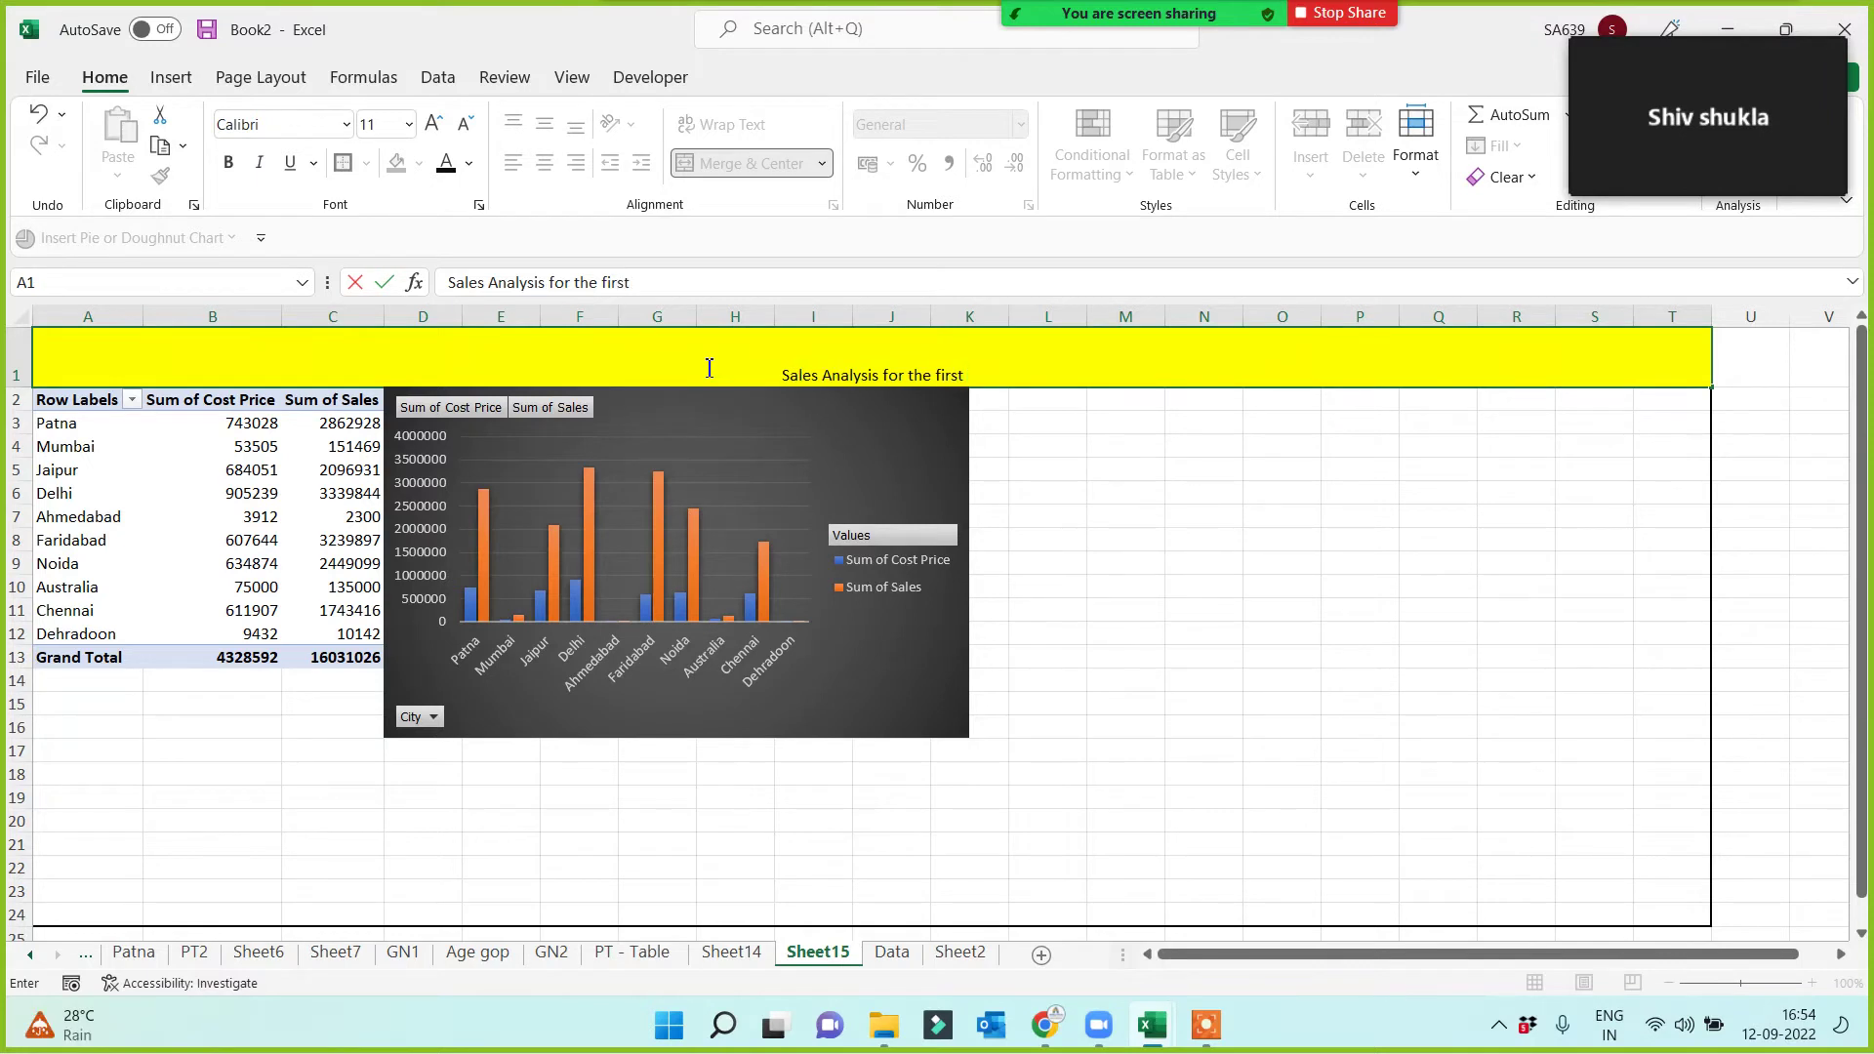
{"action": "type", "text": "Year "}
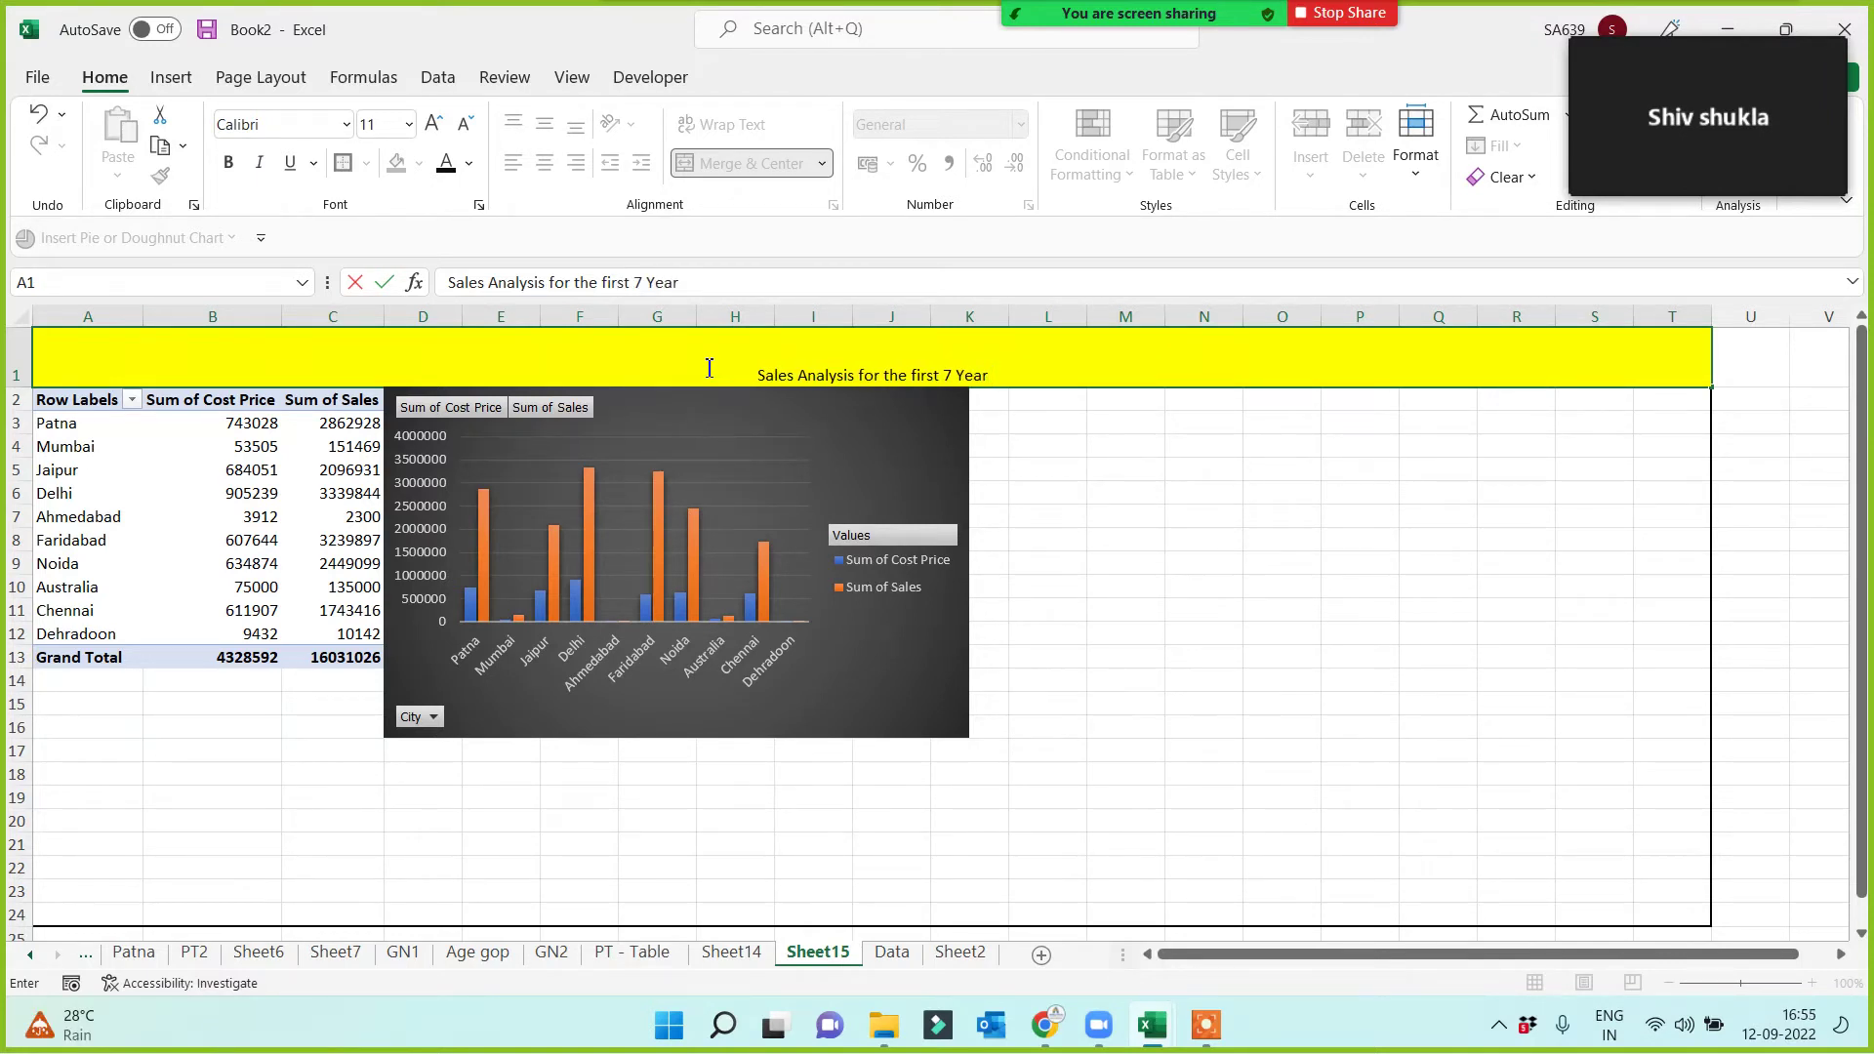
{"action": "type", "text": "from "}
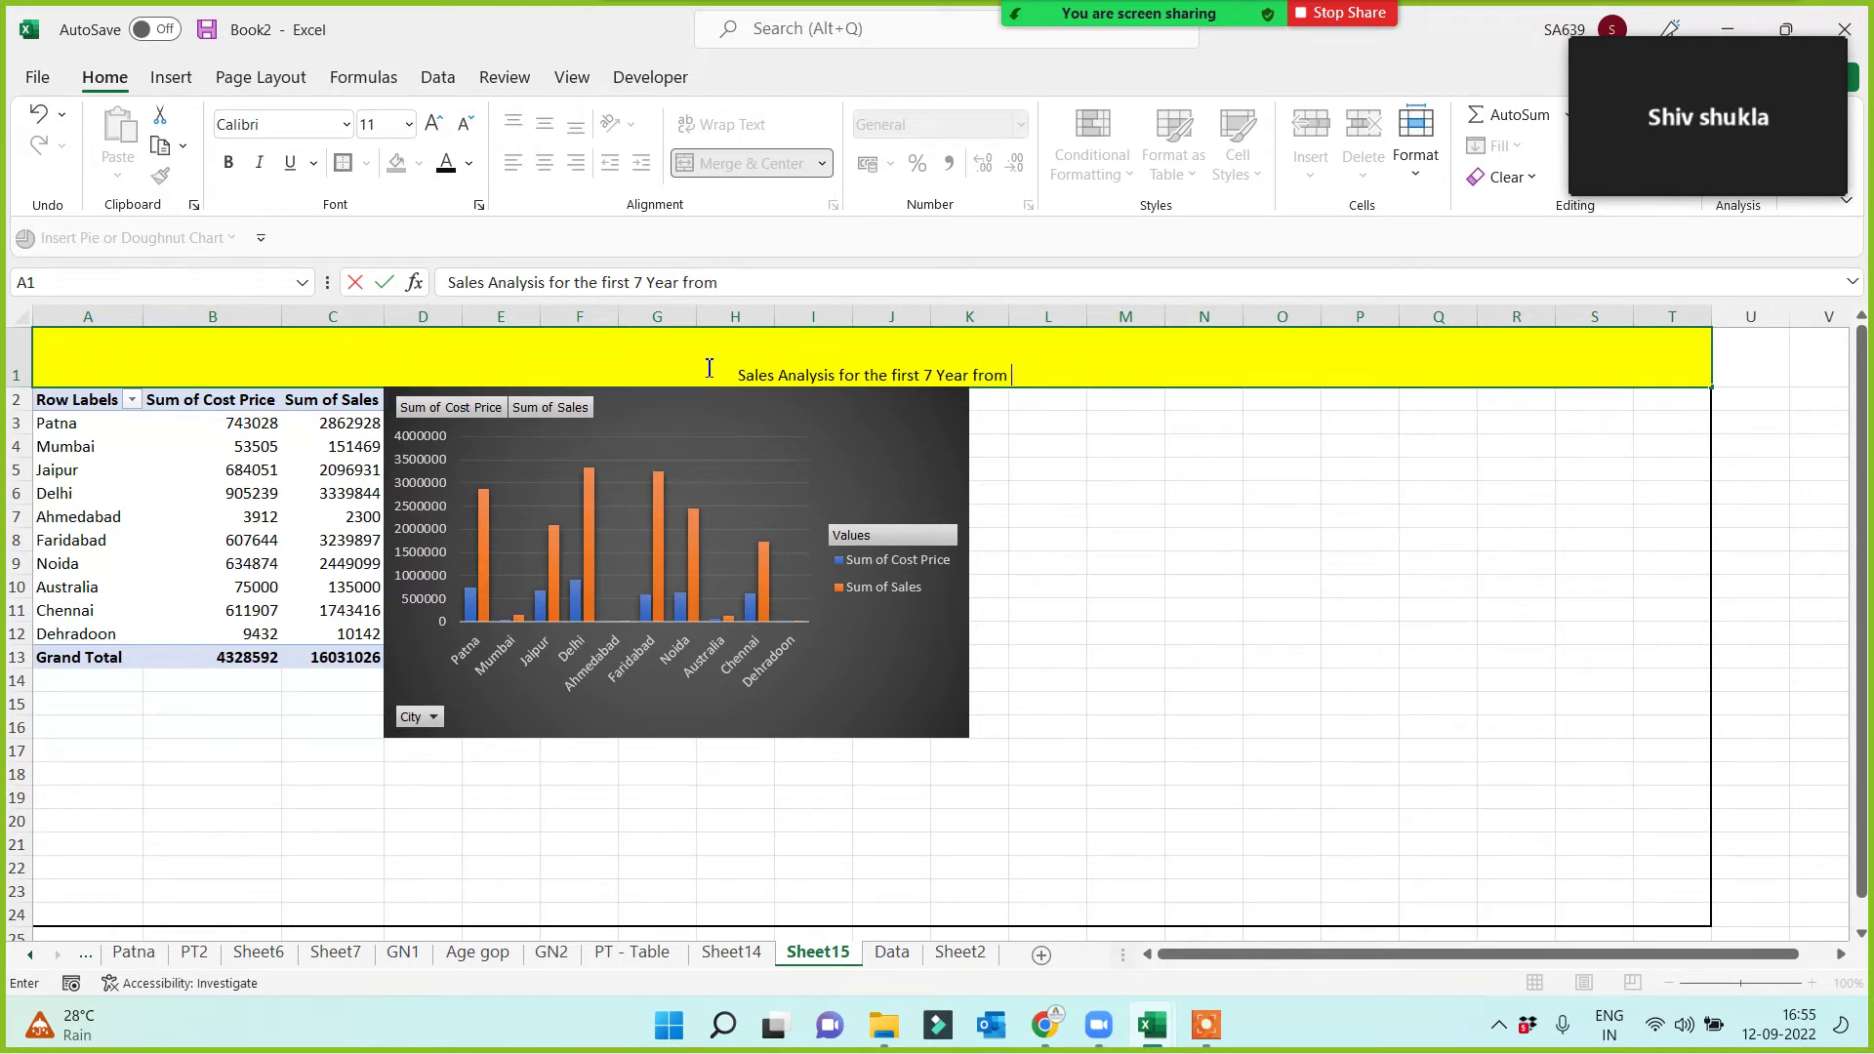
{"action": "type", "text": "2015 to "}
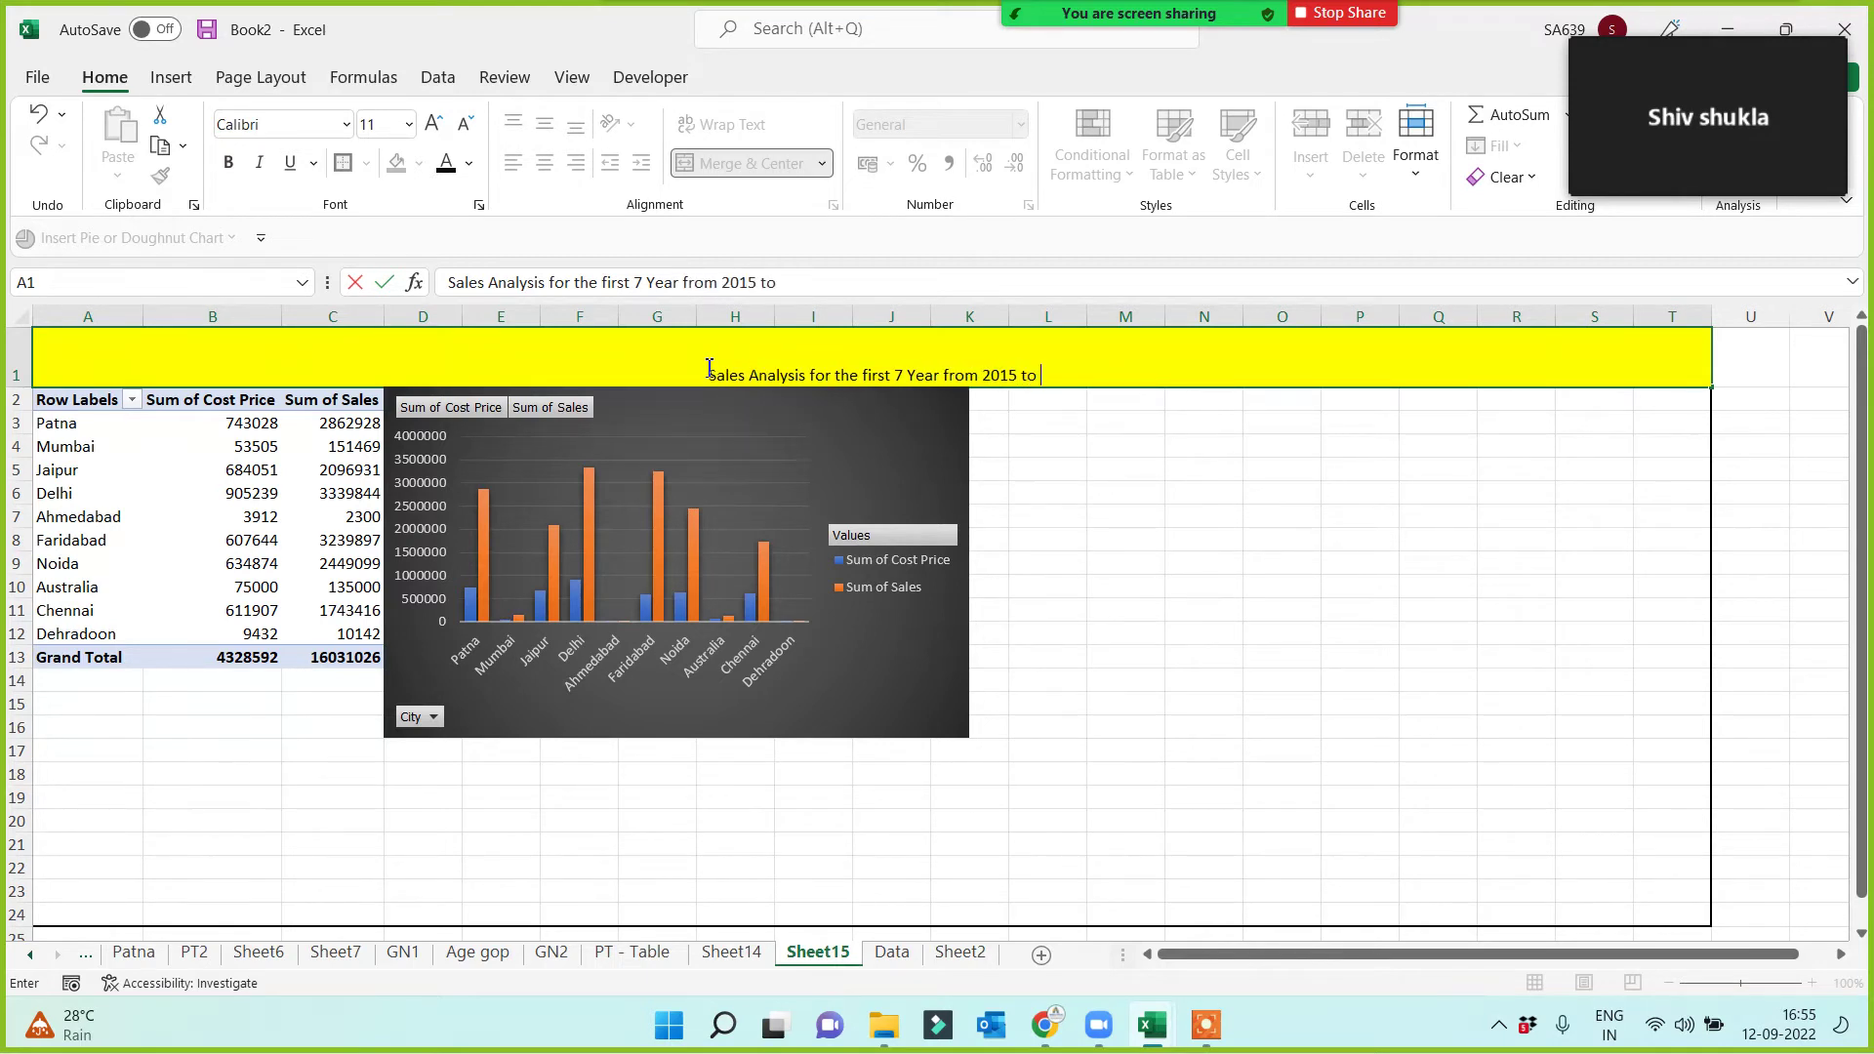
{"action": "type", "text": "2022"}
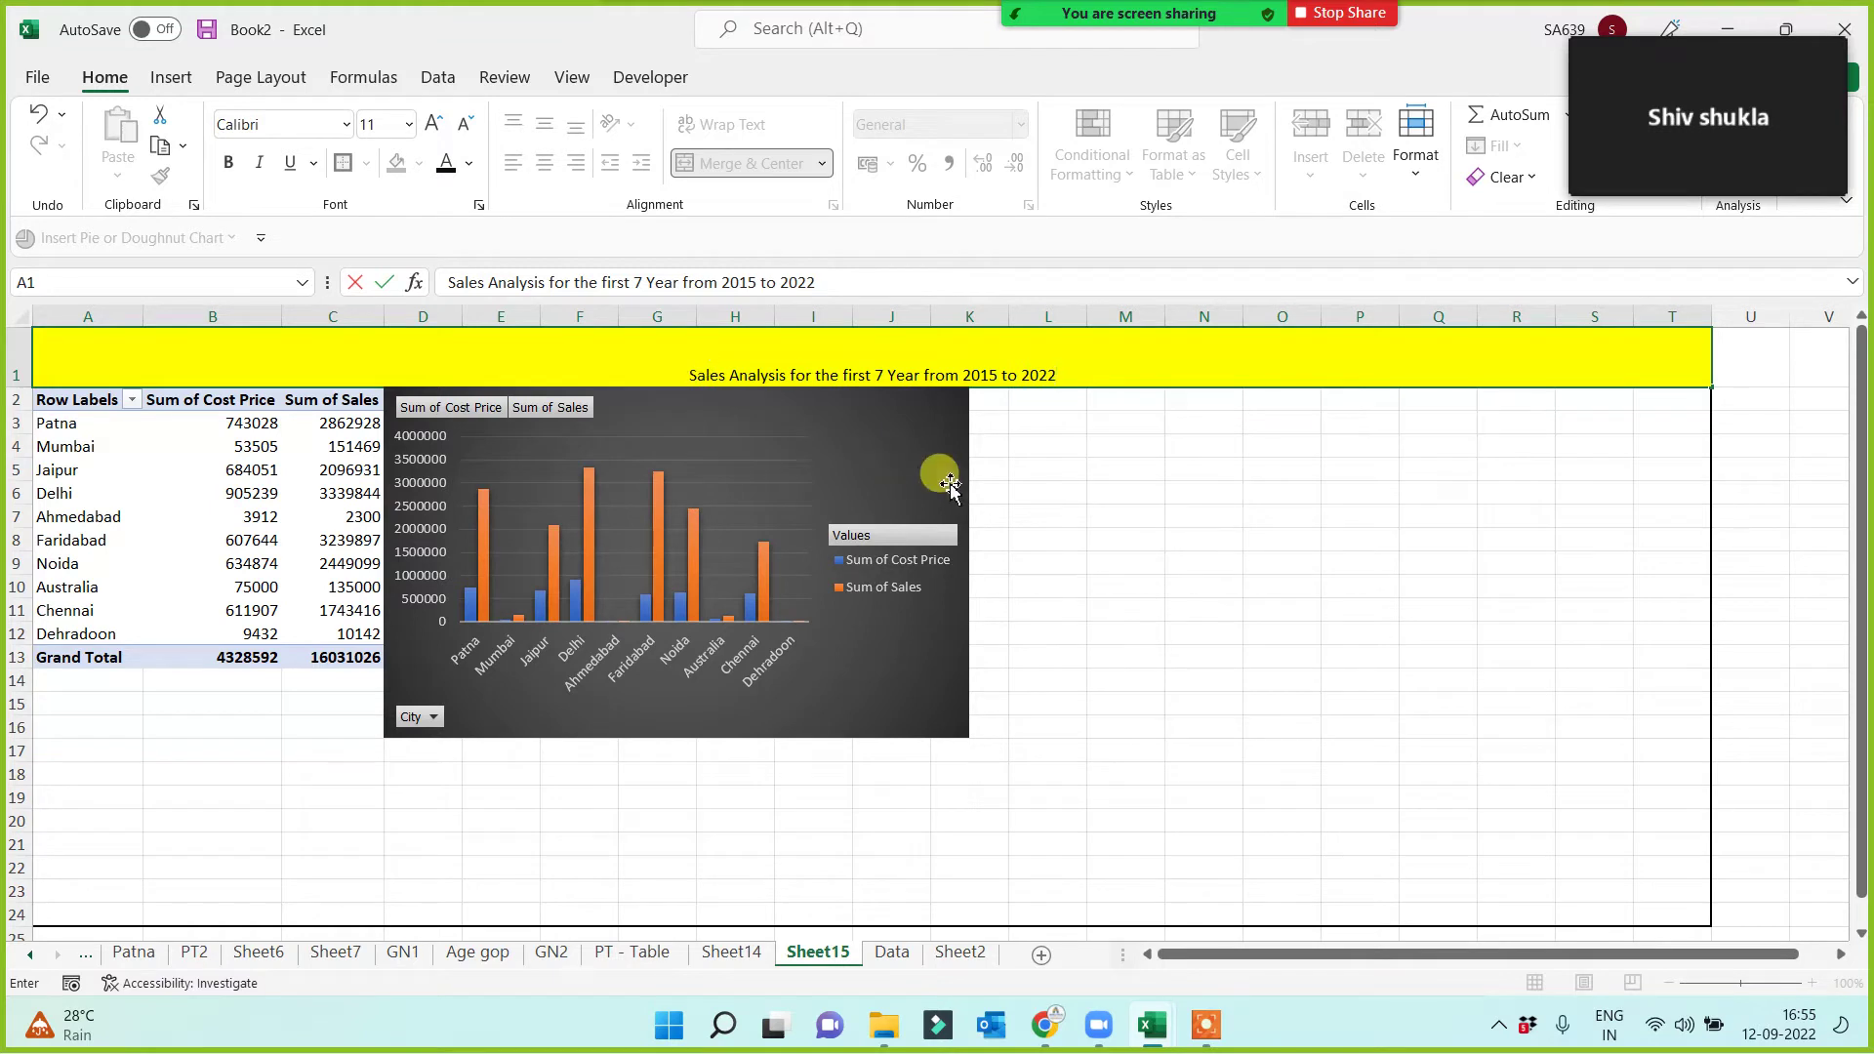
{"action": "left_click", "coordinate": [1098, 508]}
Increase the title's font size to 28 and make row 1 slightly taller.
{"action": "left_click", "coordinate": [834, 381]}
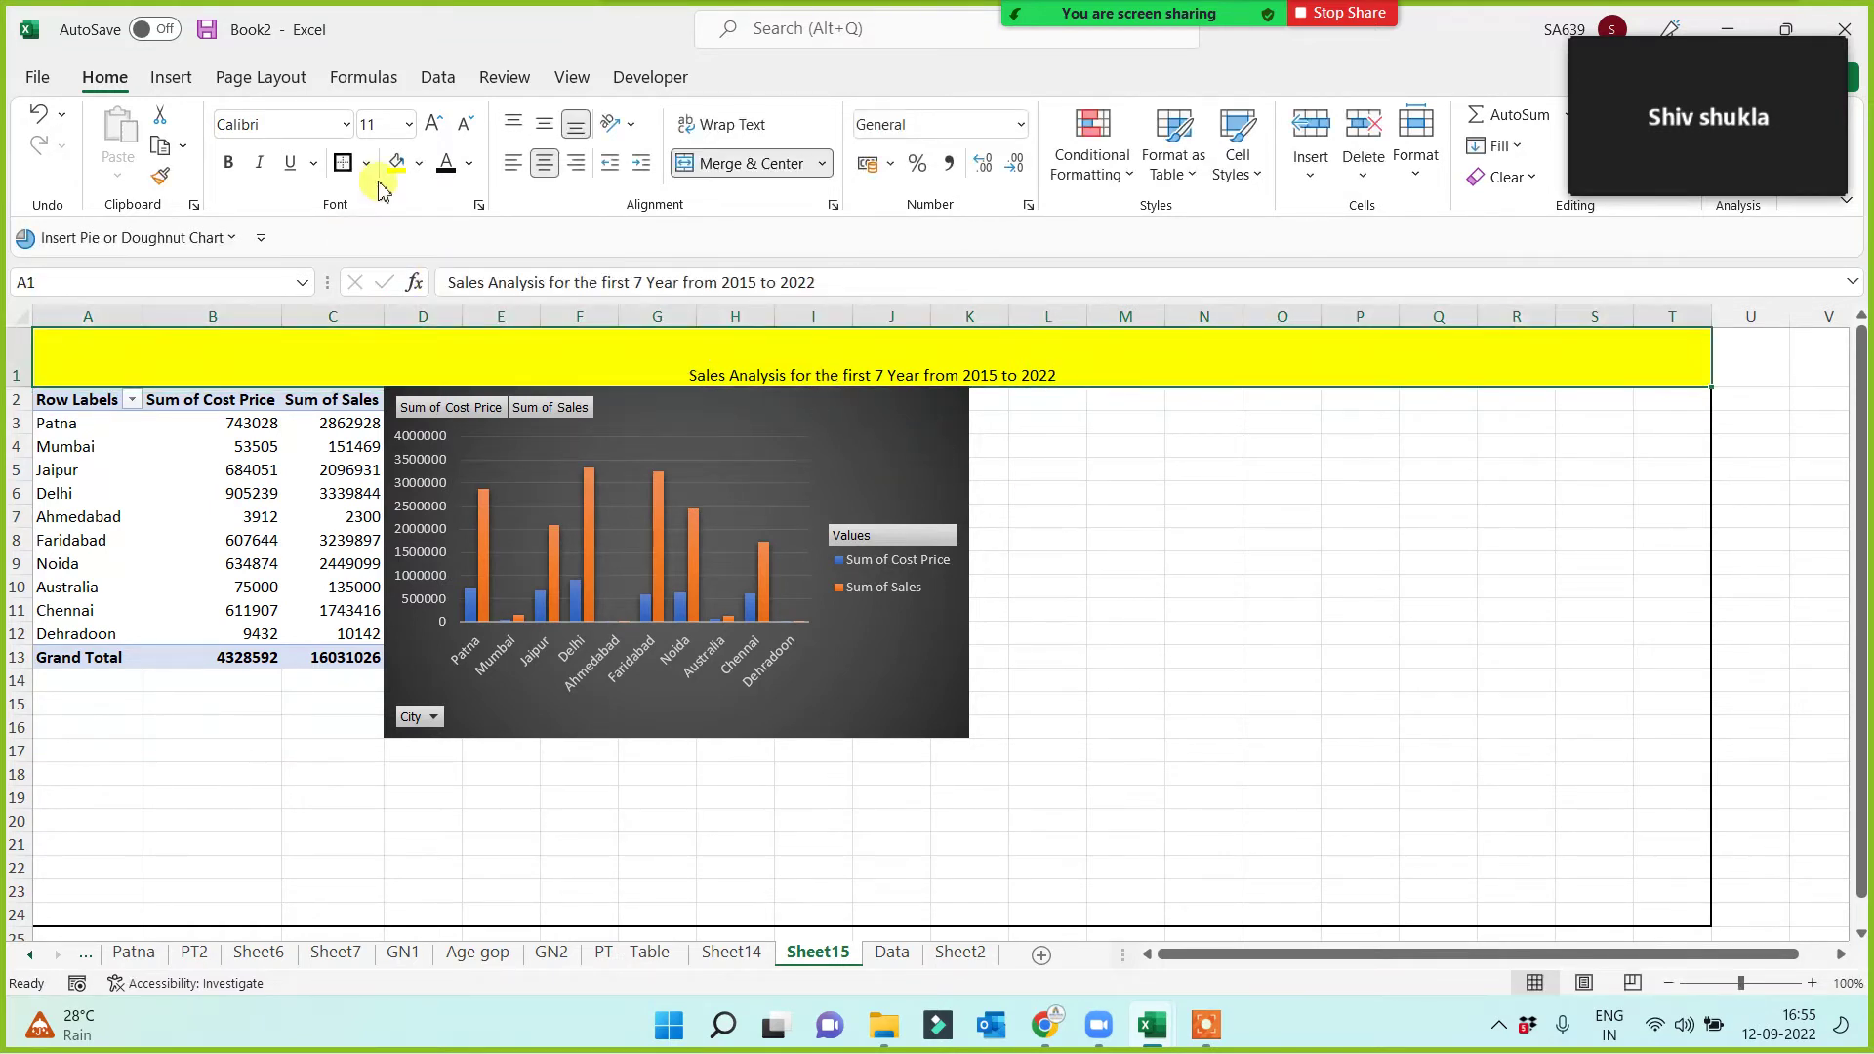
{"action": "left_click", "coordinate": [434, 122]}
{"action": "left_click", "coordinate": [433, 122]}
{"action": "left_click", "coordinate": [434, 122]}
{"action": "left_click", "coordinate": [433, 122]}
{"action": "left_click", "coordinate": [433, 122]}
{"action": "left_click", "coordinate": [434, 122]}
{"action": "left_click", "coordinate": [434, 122]}
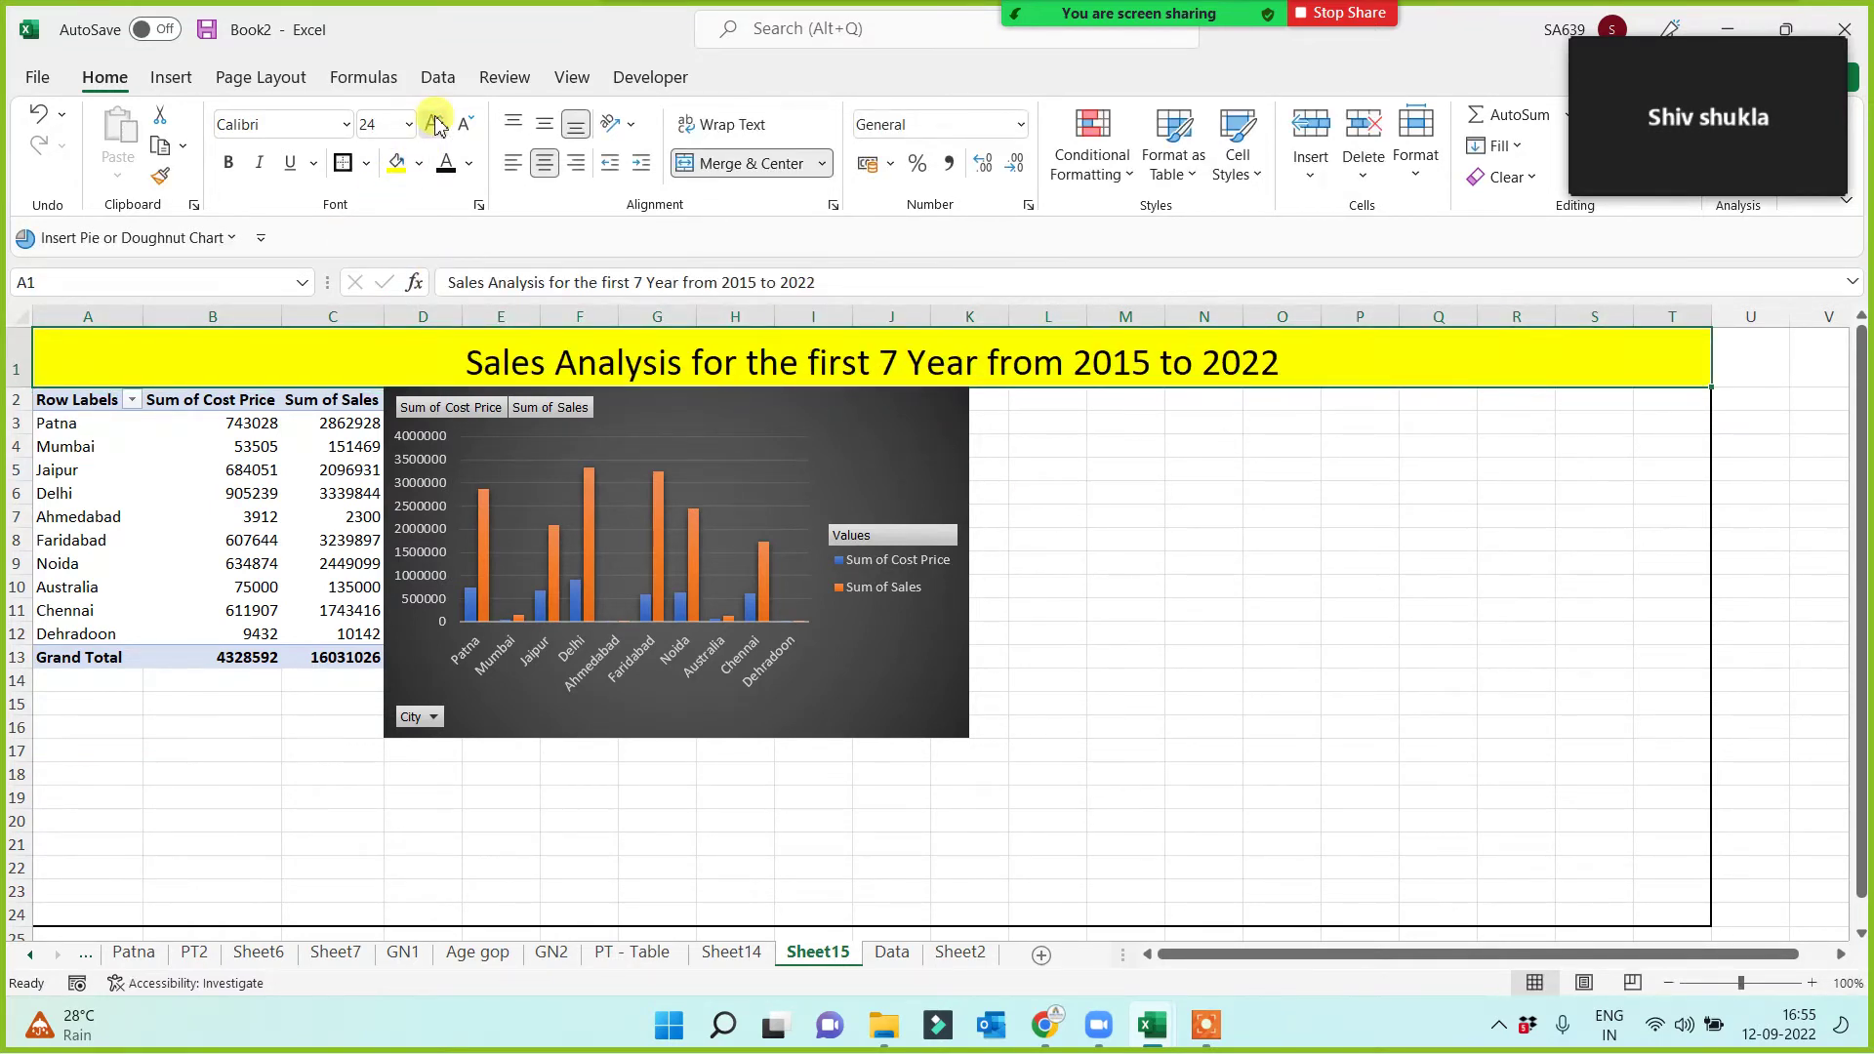
{"action": "left_click", "coordinate": [433, 122]}
{"action": "left_click", "coordinate": [434, 123]}
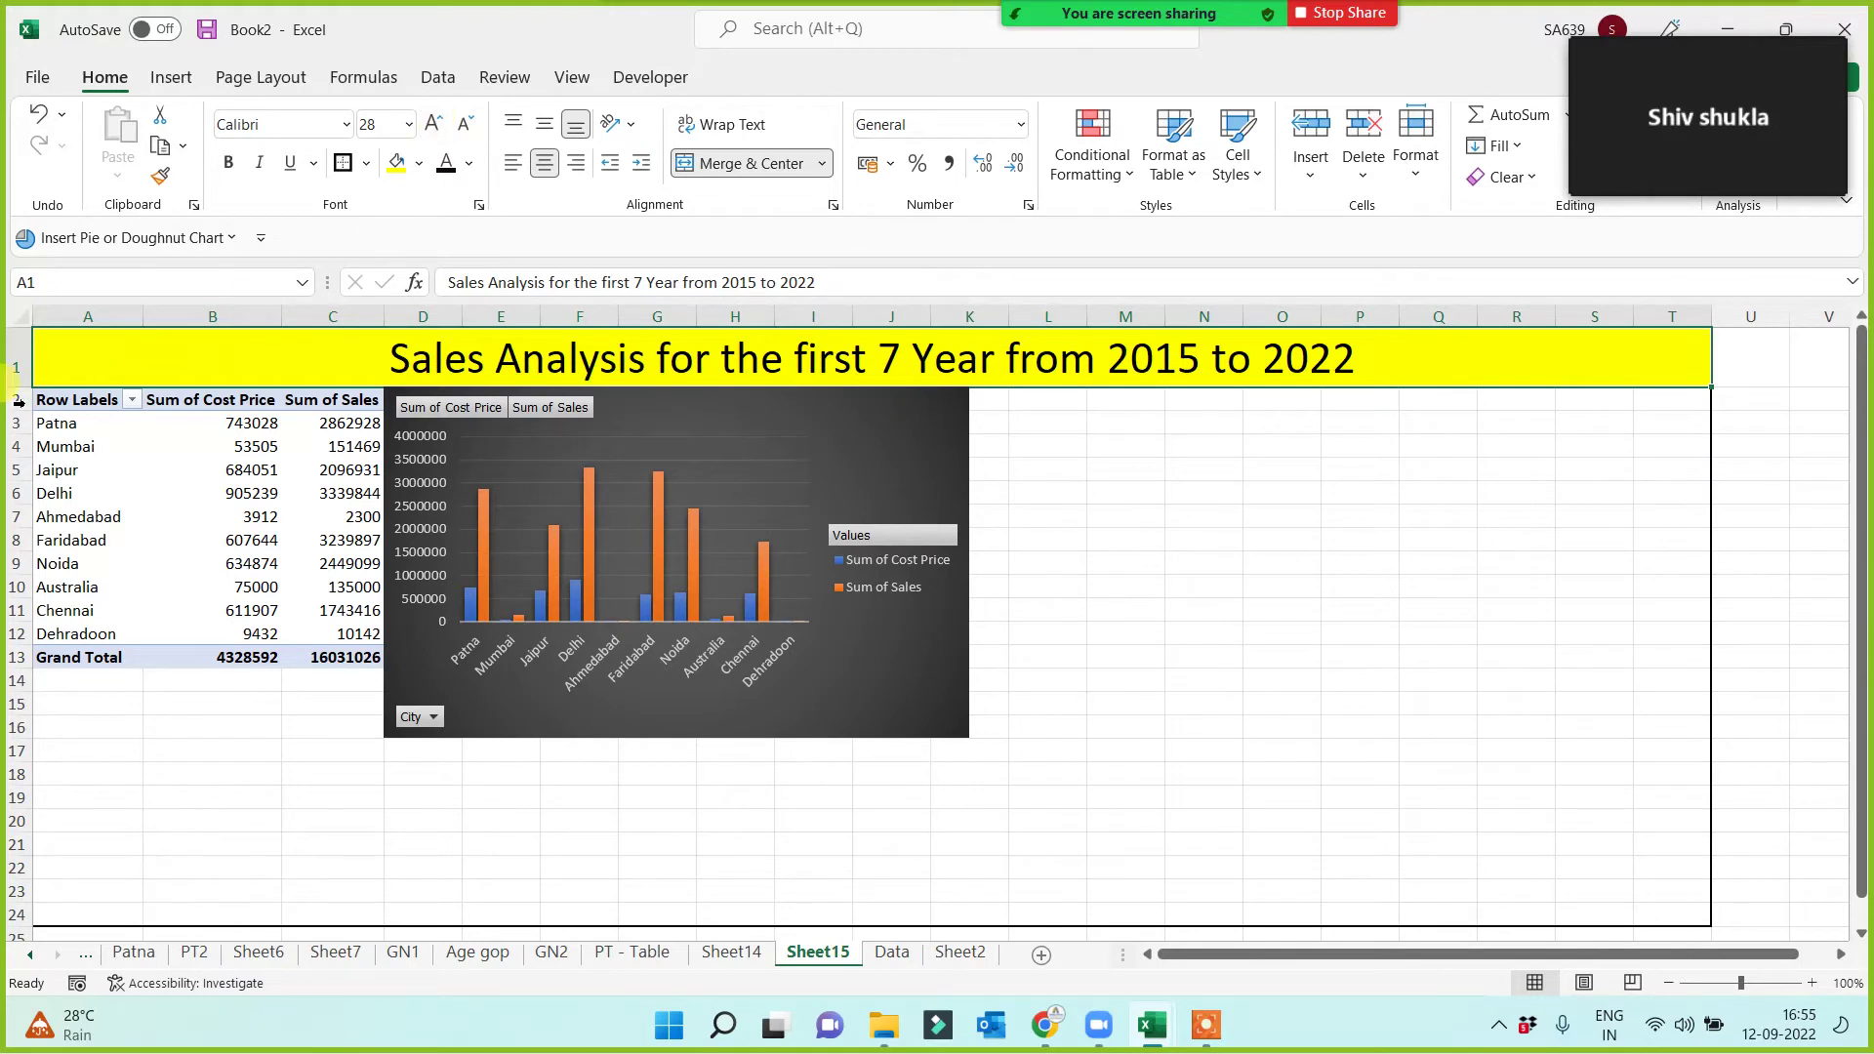
{"action": "left_click_drag", "start_coordinate": [28, 391], "coordinate": [28, 393]}
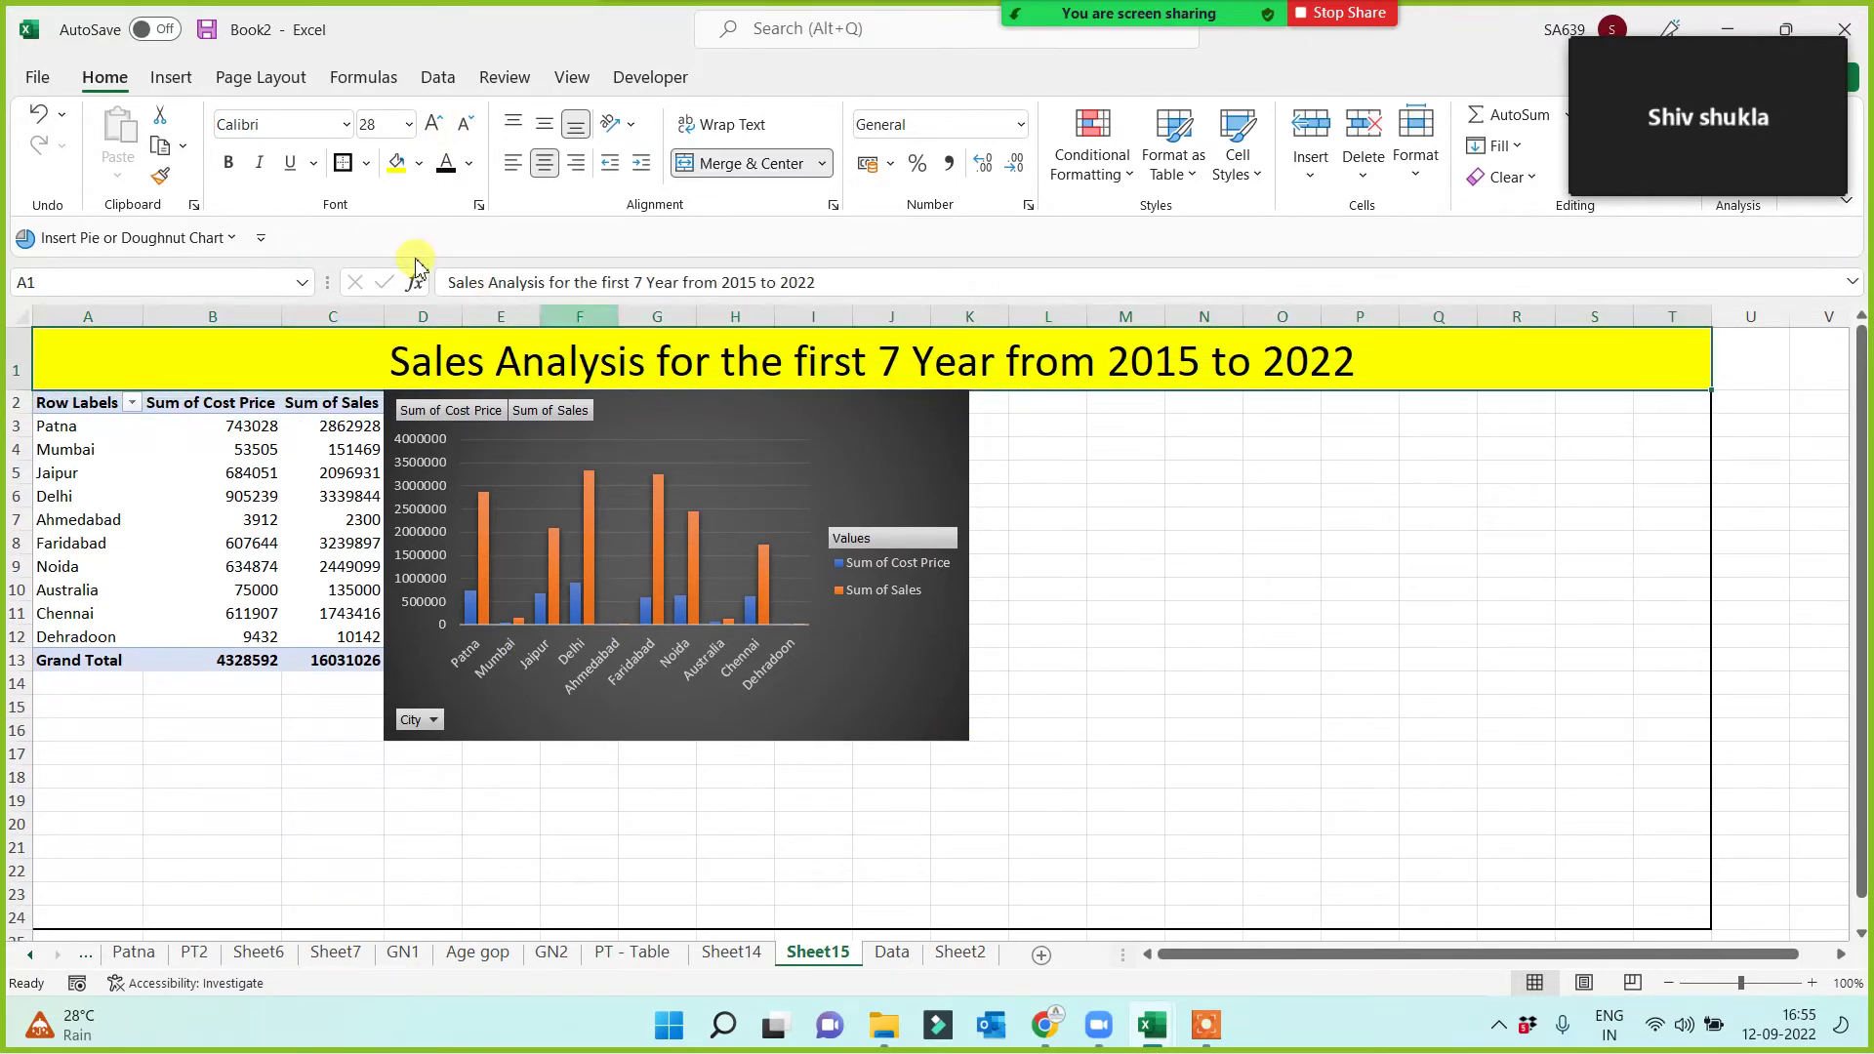
Set the title's font to Algerian and its font color to dark red.
{"action": "left_click", "coordinate": [349, 130]}
{"action": "left_click", "coordinate": [289, 463]}
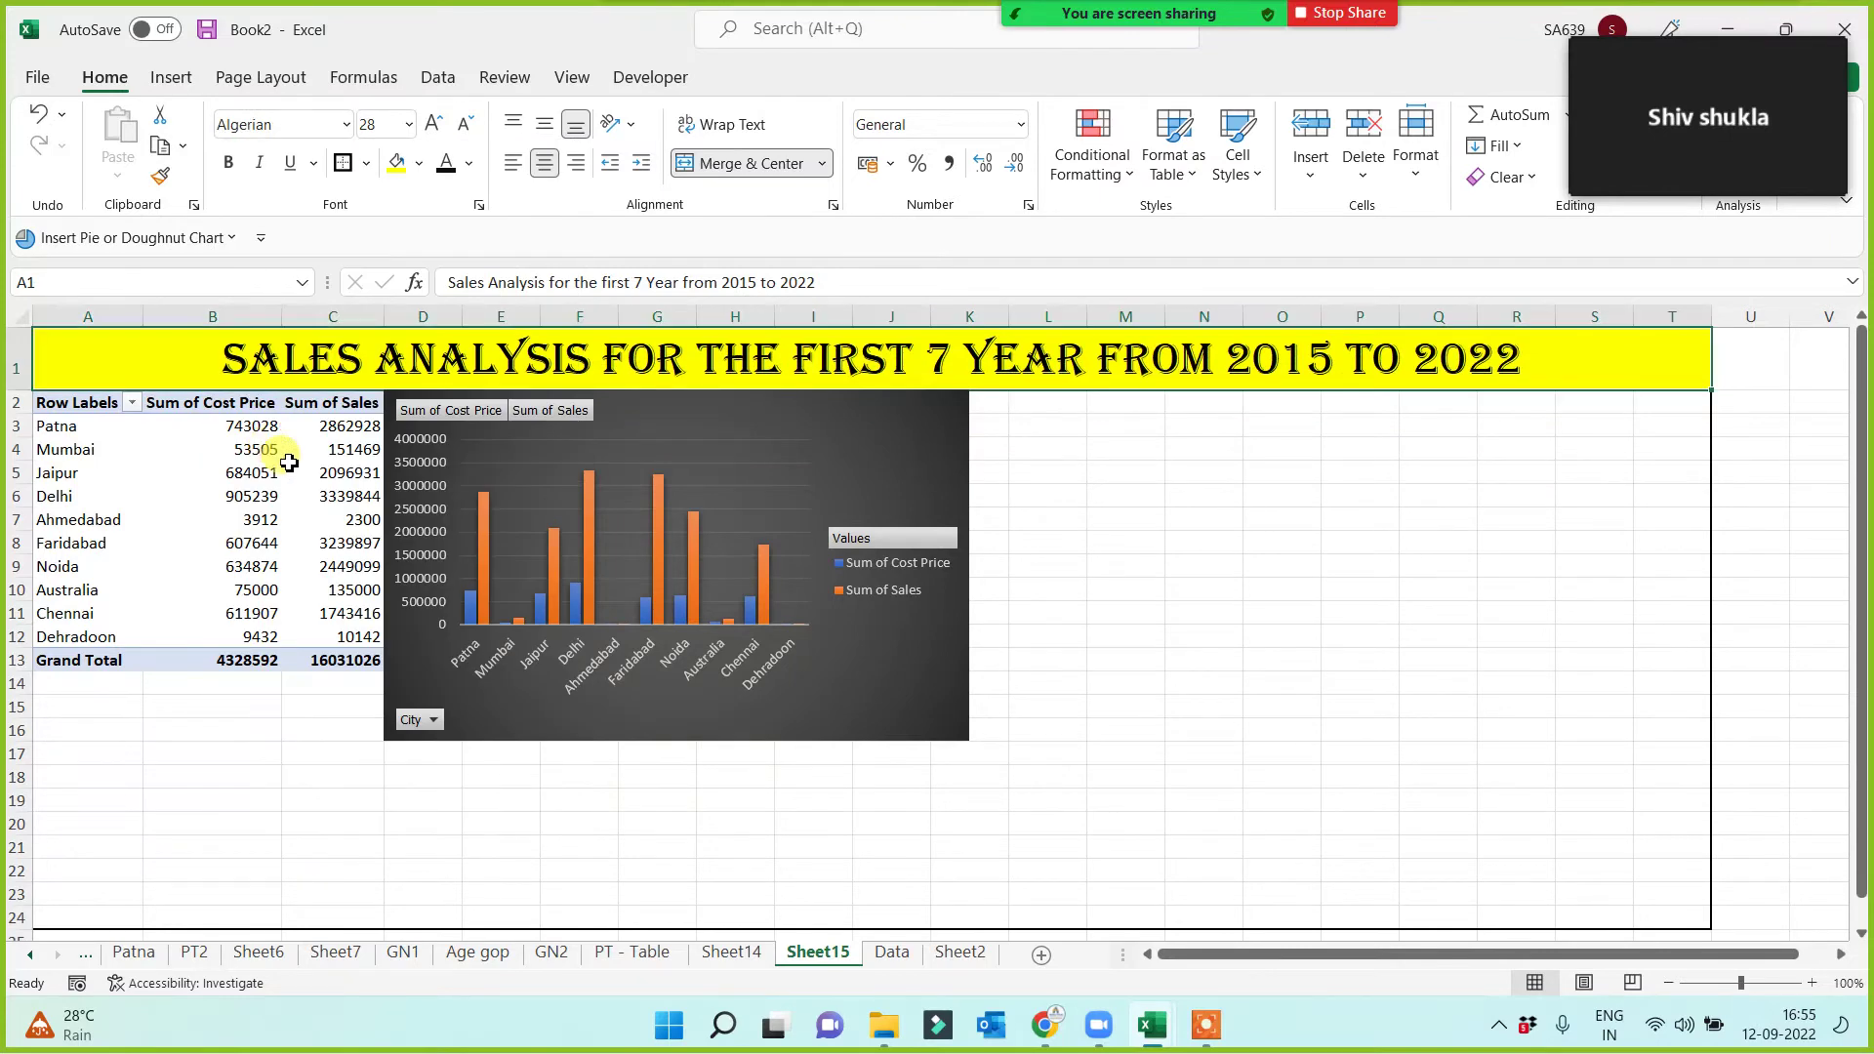
{"action": "left_click", "coordinate": [470, 163]}
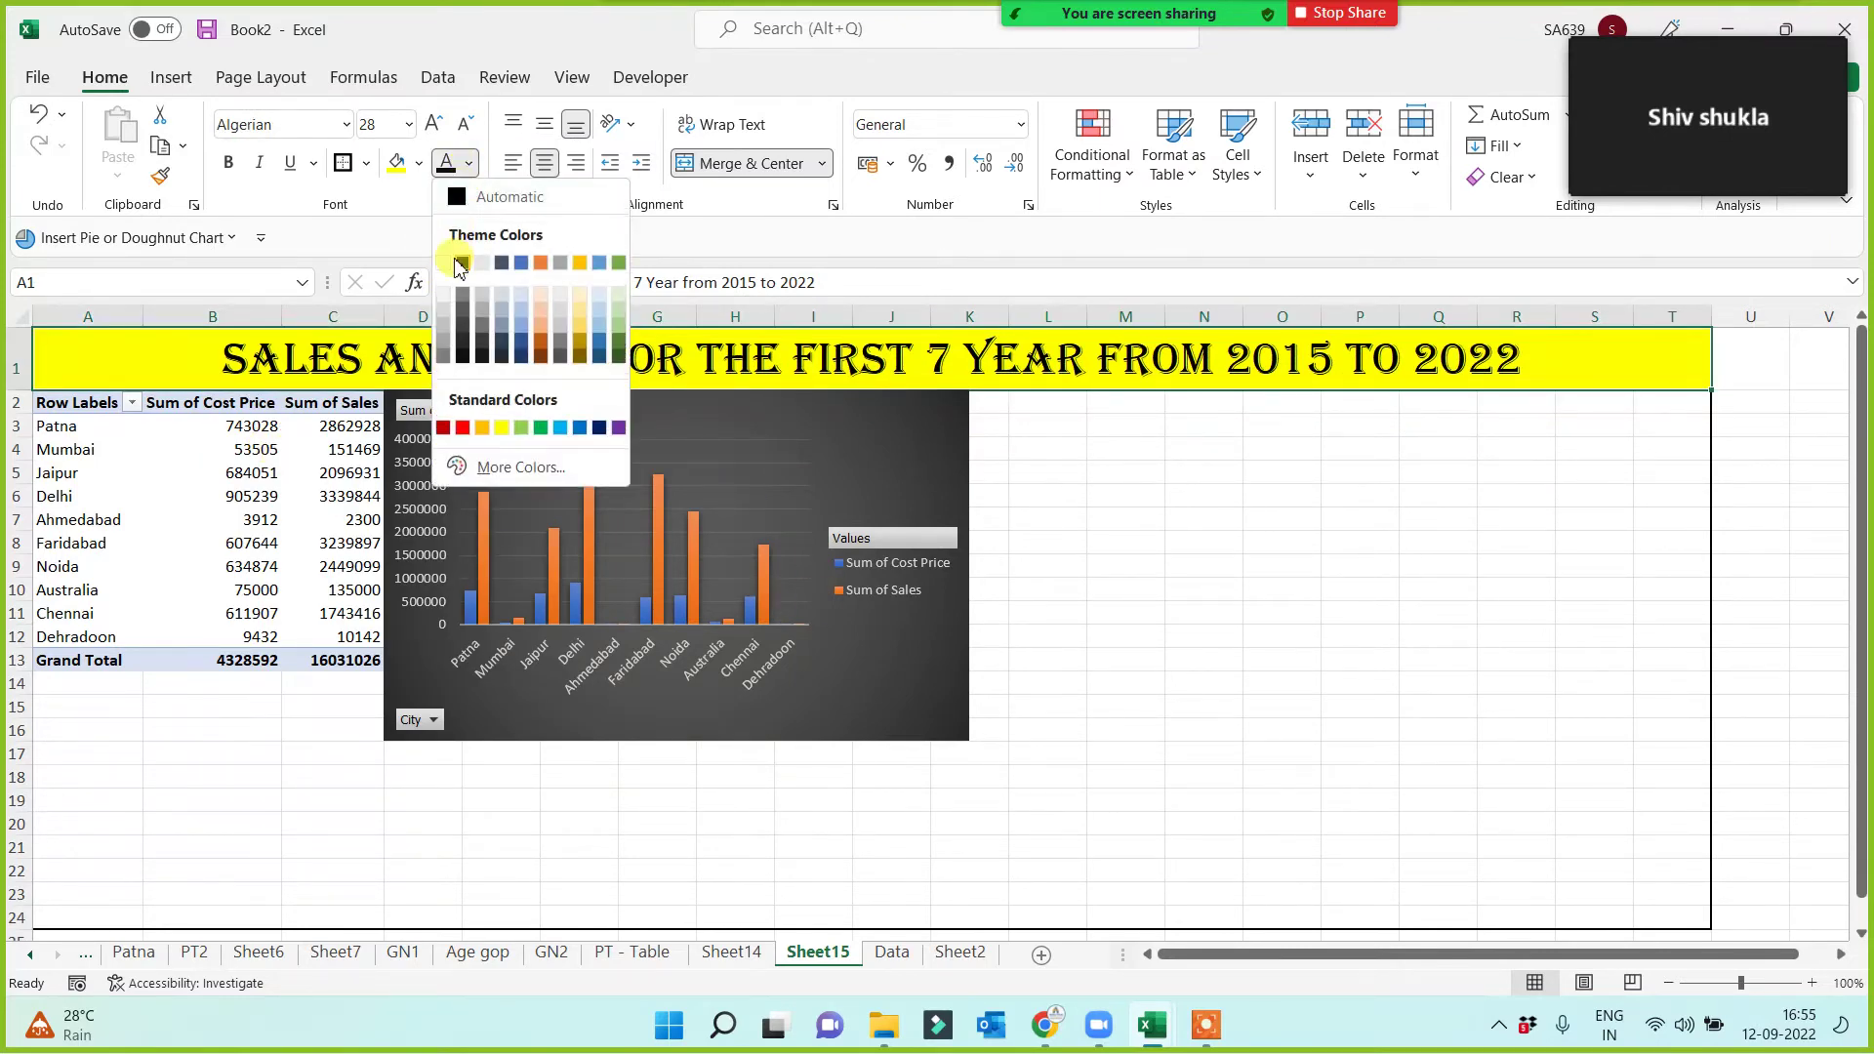
{"action": "left_click", "coordinate": [451, 428]}
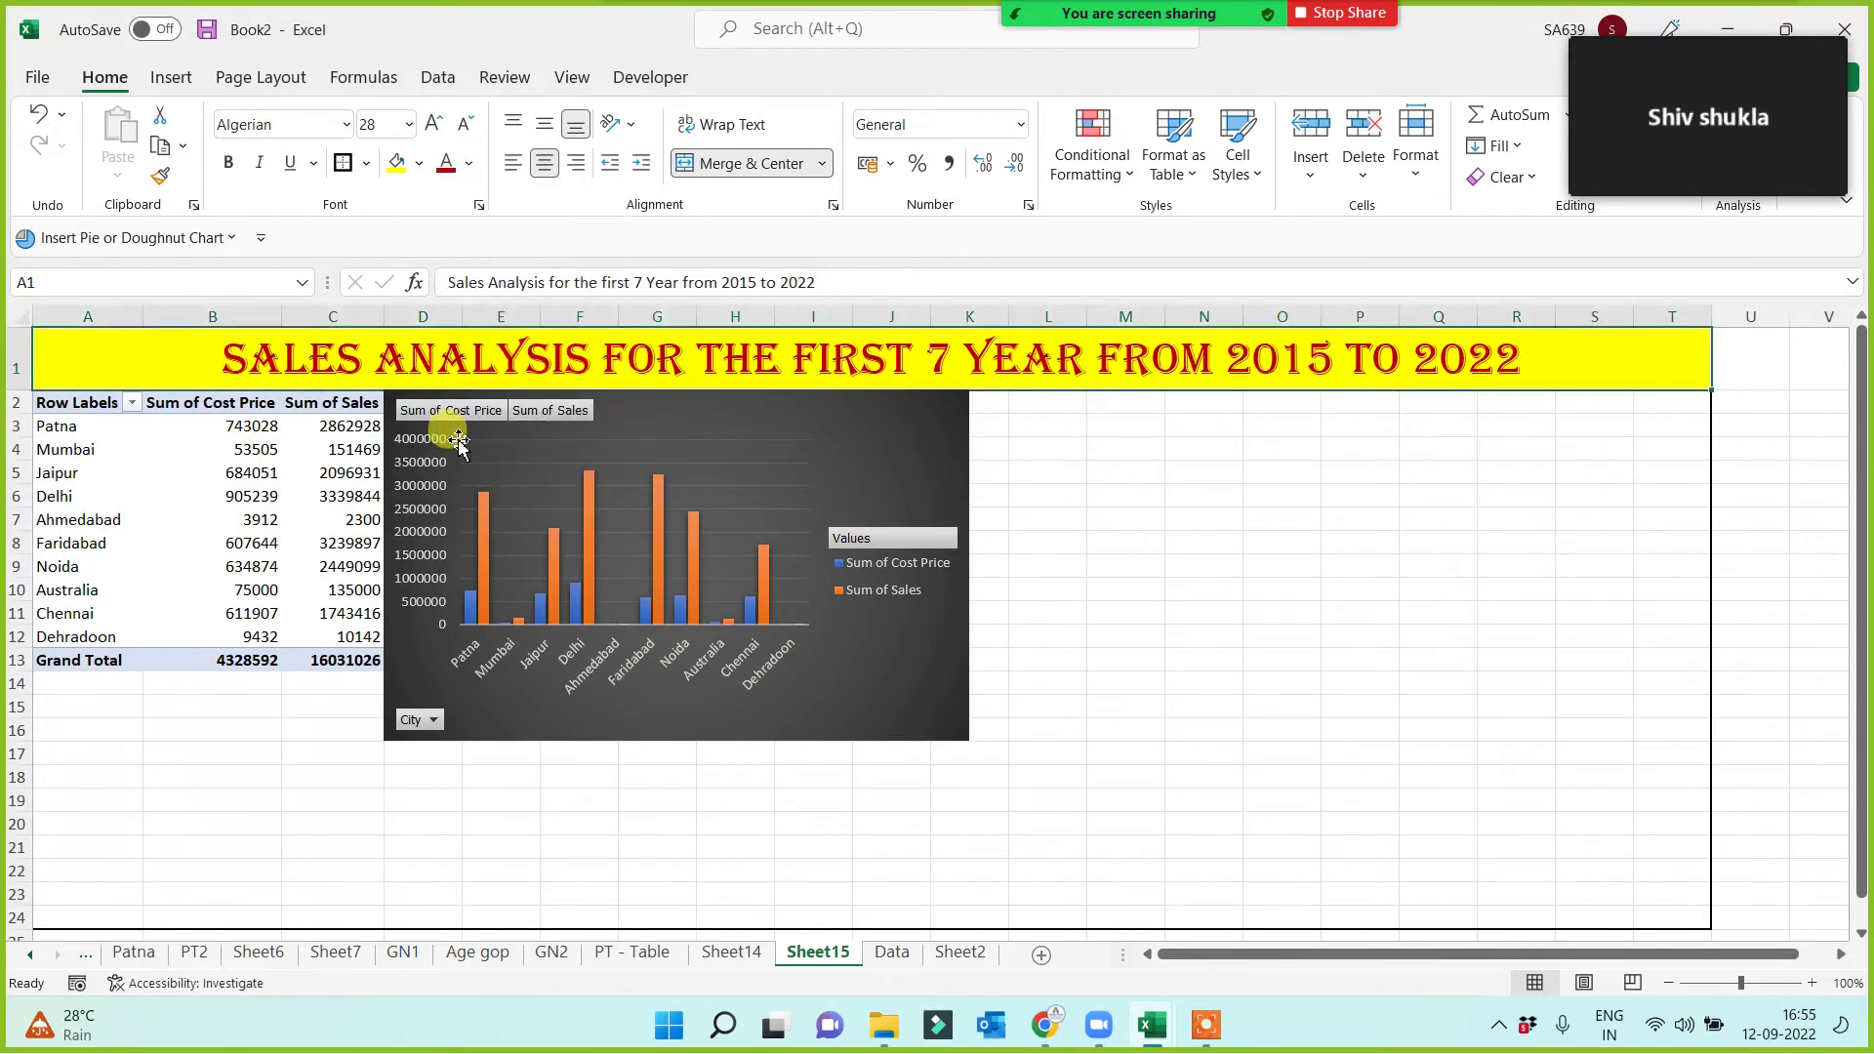
{"action": "left_click", "coordinate": [1272, 594]}
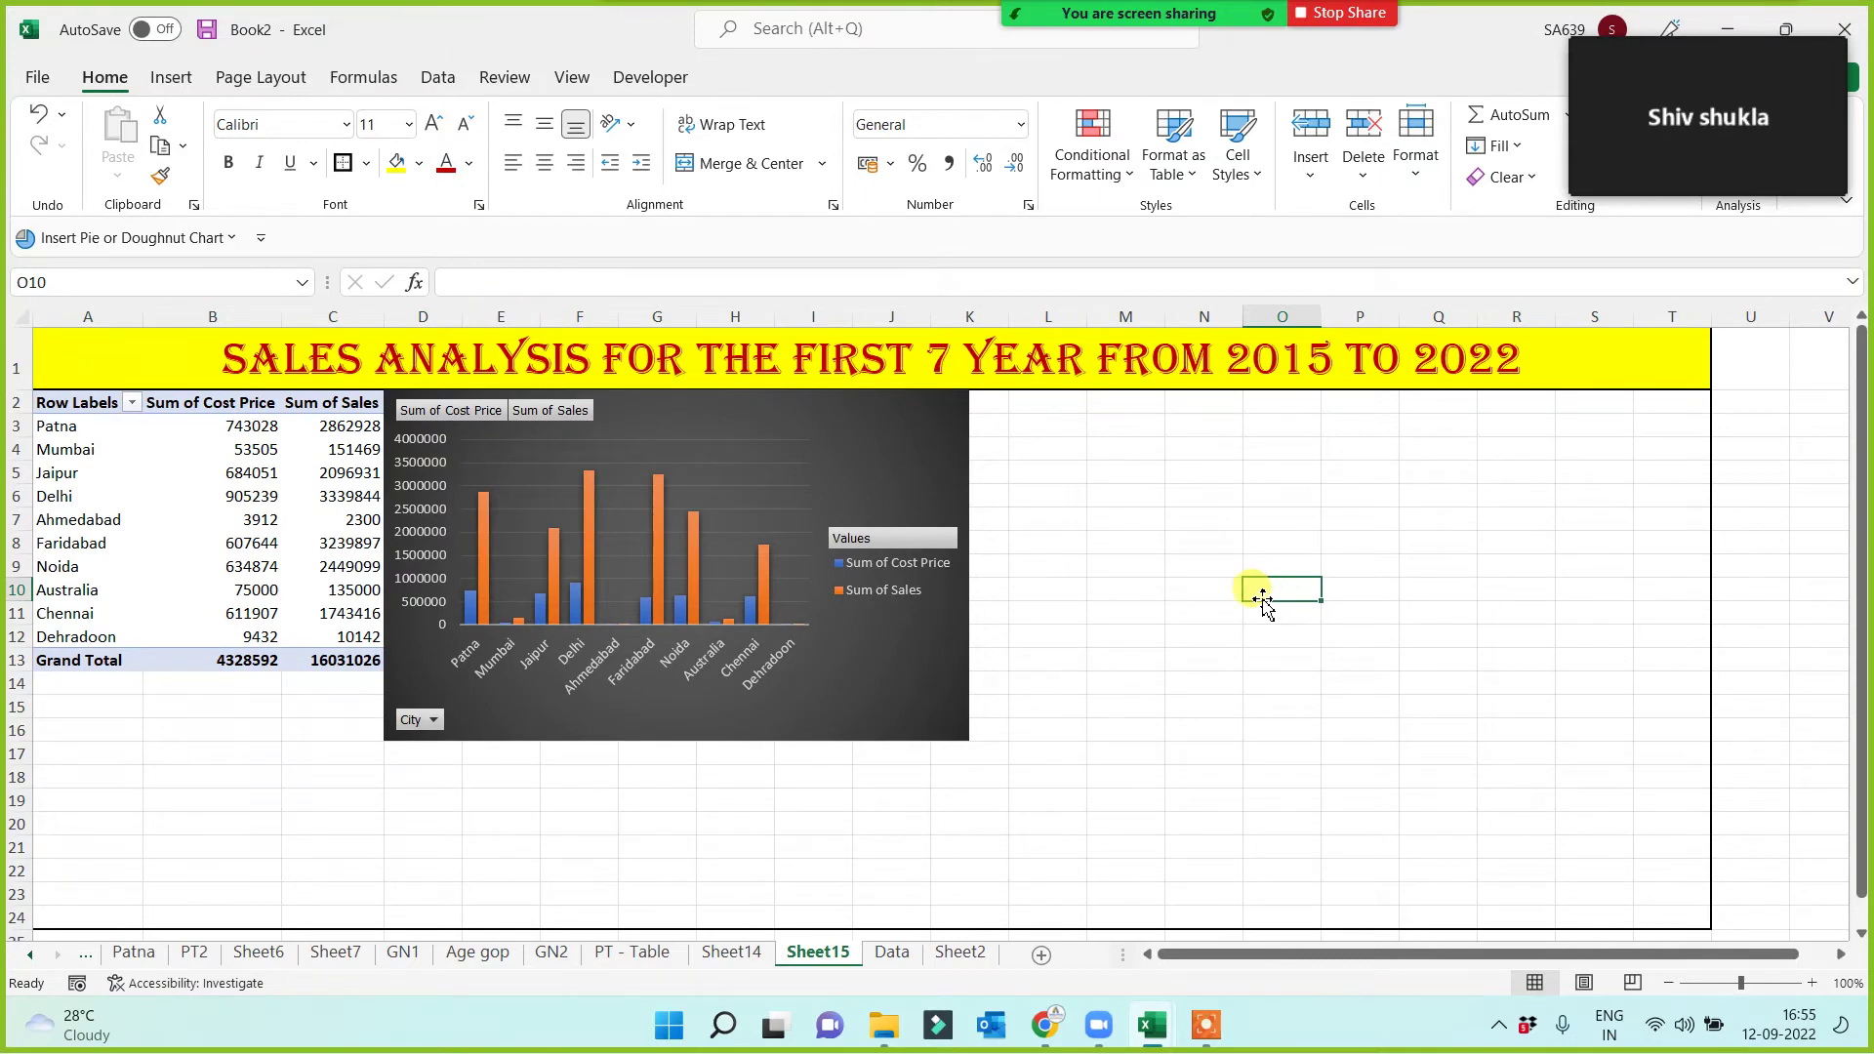
Mark the "use of timeline" topic on the Data sheet with a yellow fill and dark red text.
{"action": "left_click", "coordinate": [892, 953]}
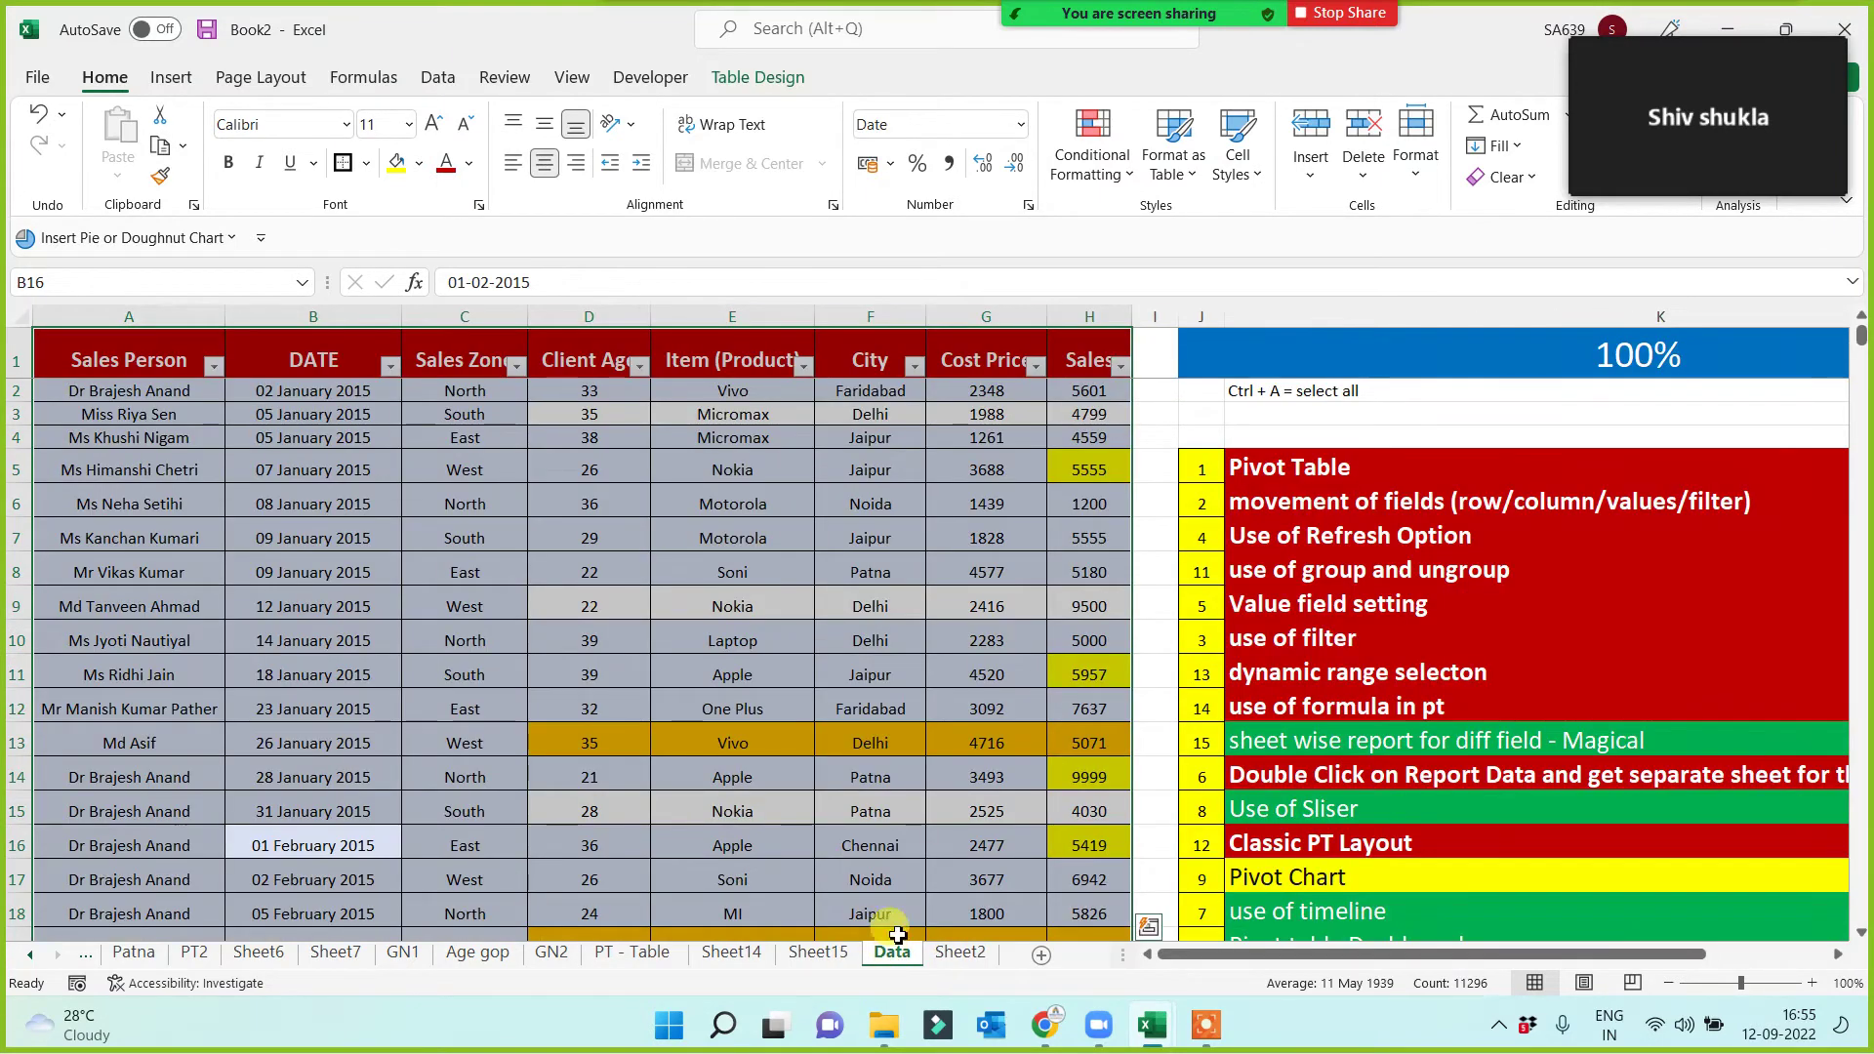
{"action": "left_click", "coordinate": [1331, 846]}
{"action": "left_click", "coordinate": [1313, 876]}
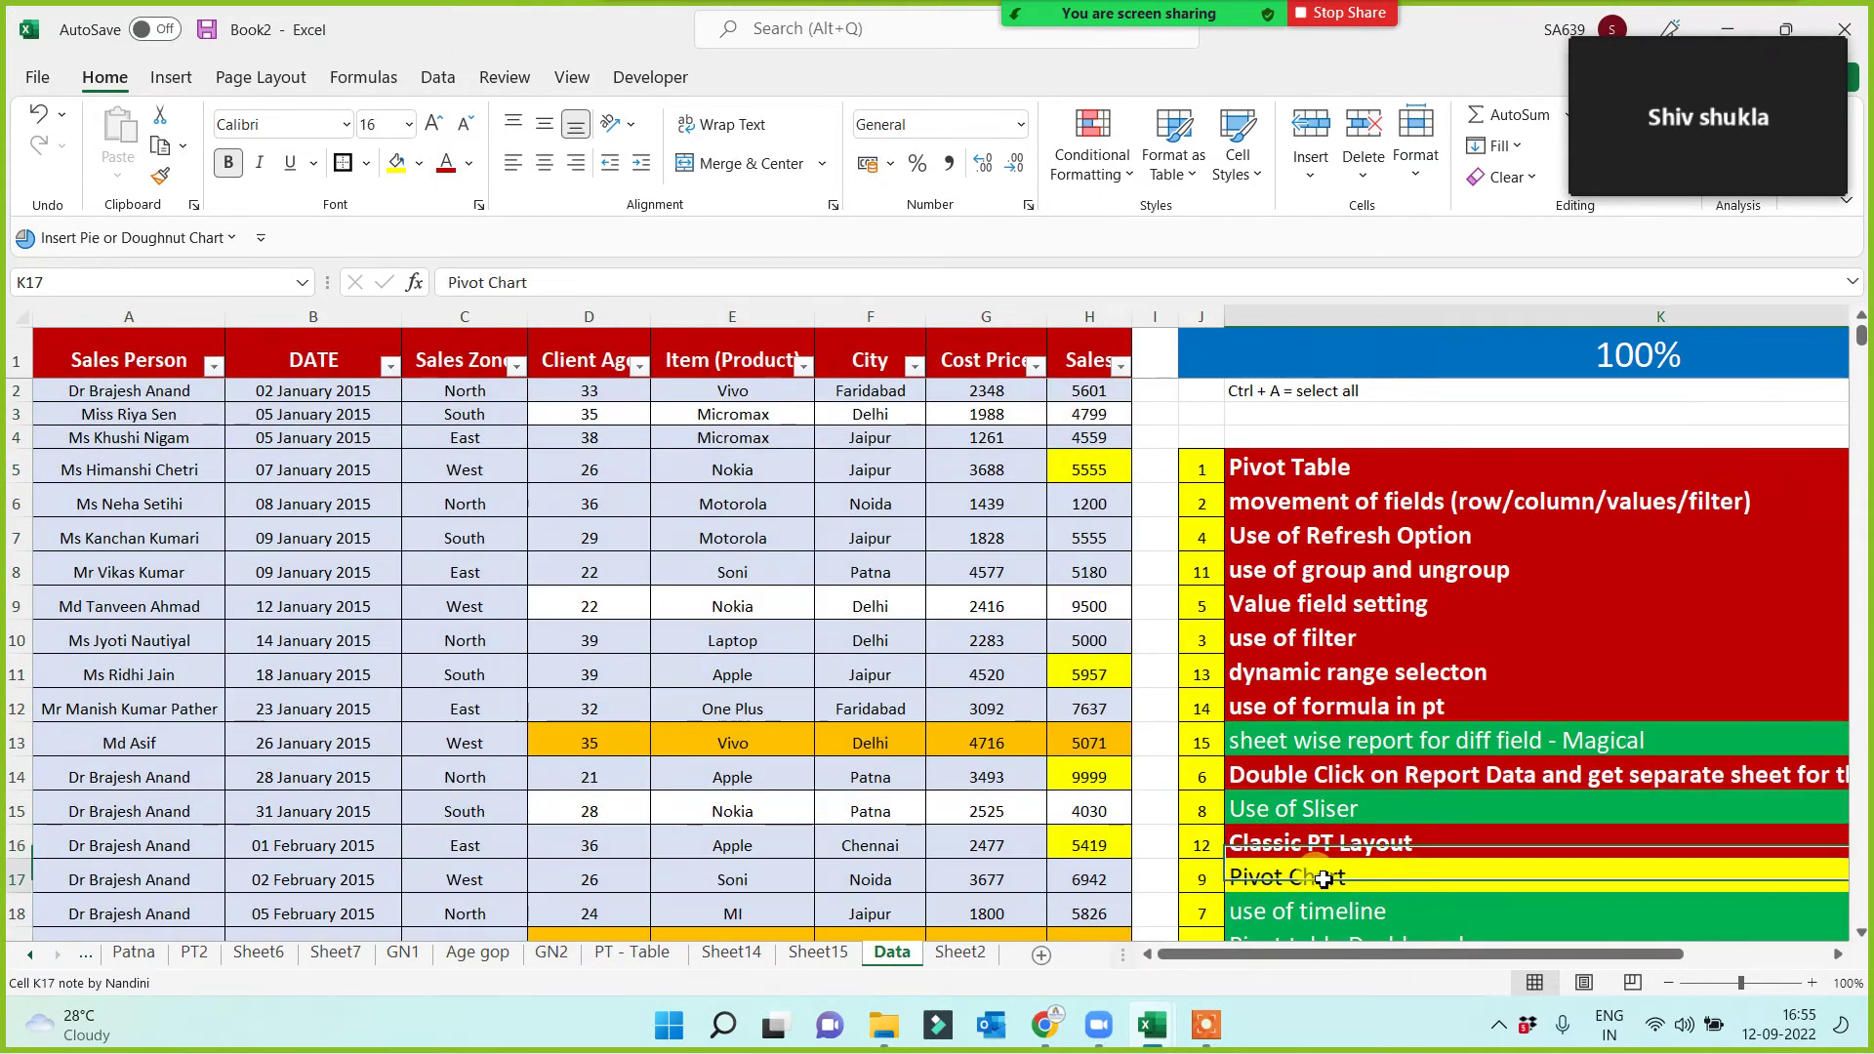
{"action": "scroll", "coordinate": [1336, 926], "scroll_direction": "down", "scroll_amount": 1}
{"action": "scroll", "coordinate": [1336, 925], "scroll_direction": "down", "scroll_amount": 2}
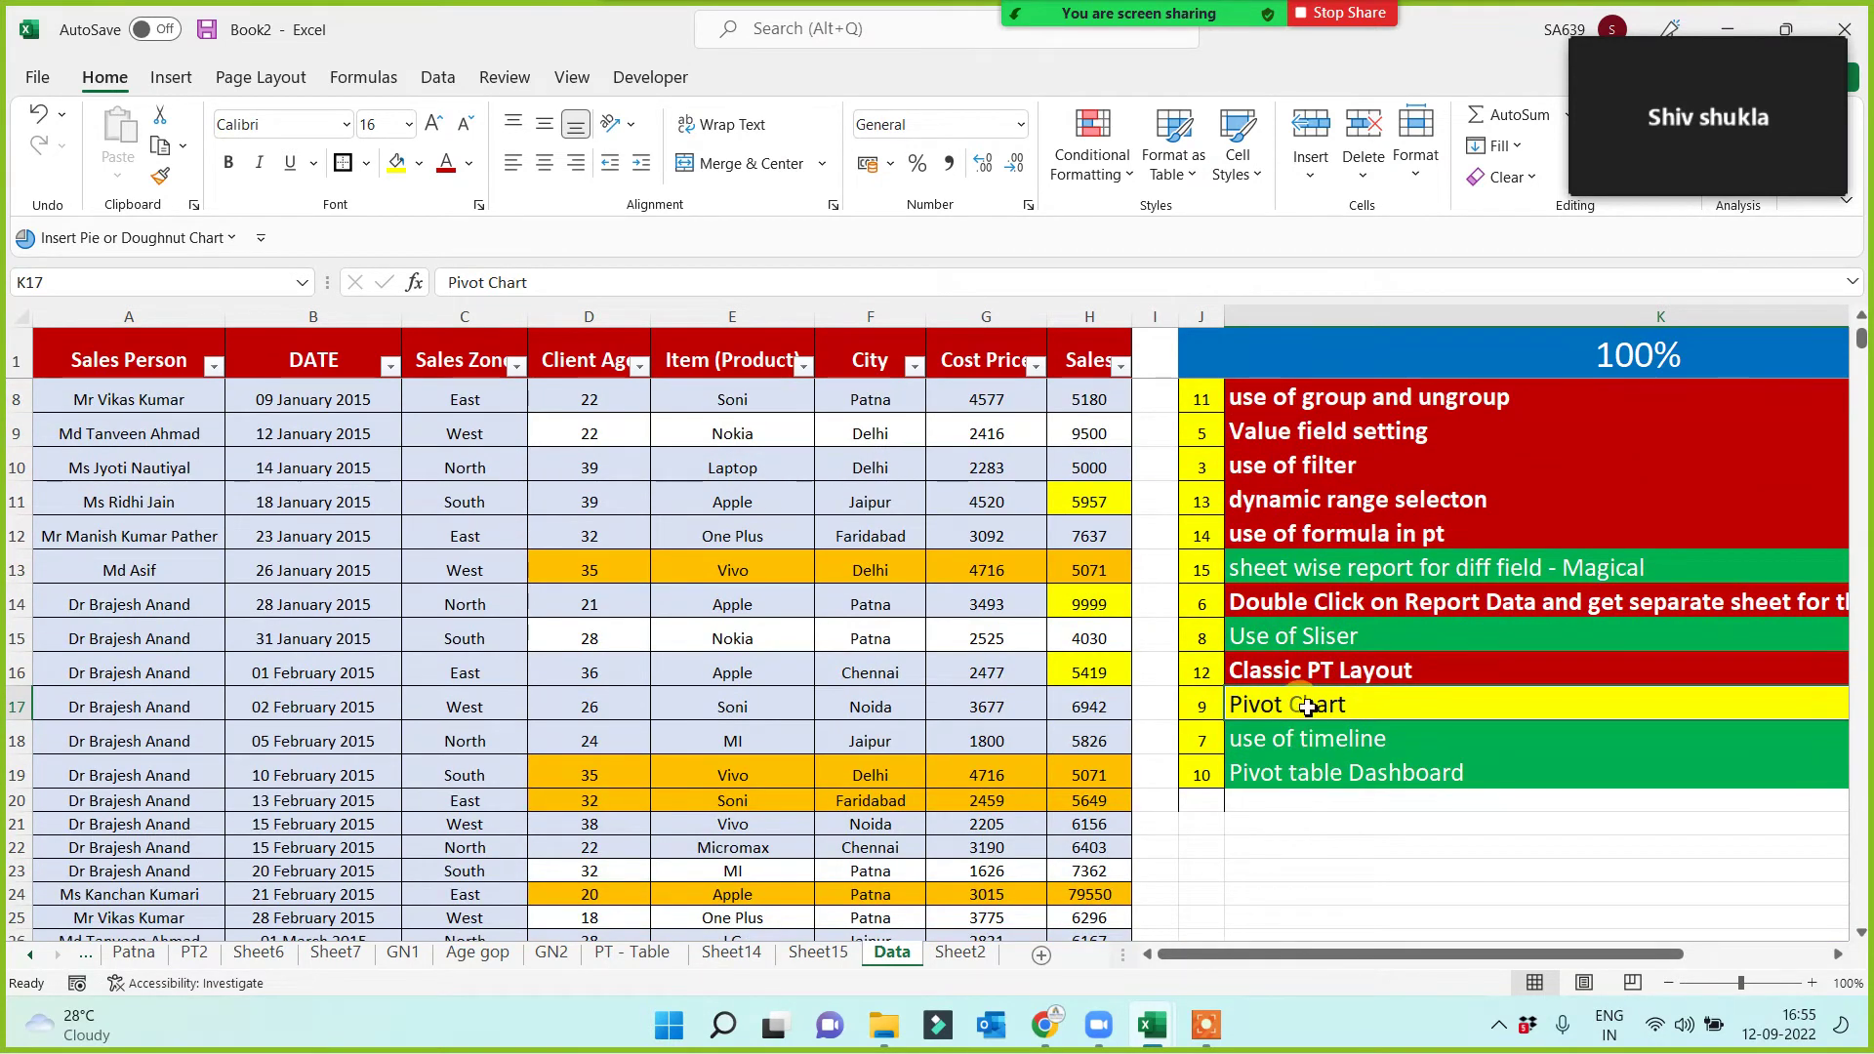
{"action": "left_click", "coordinate": [1295, 747]}
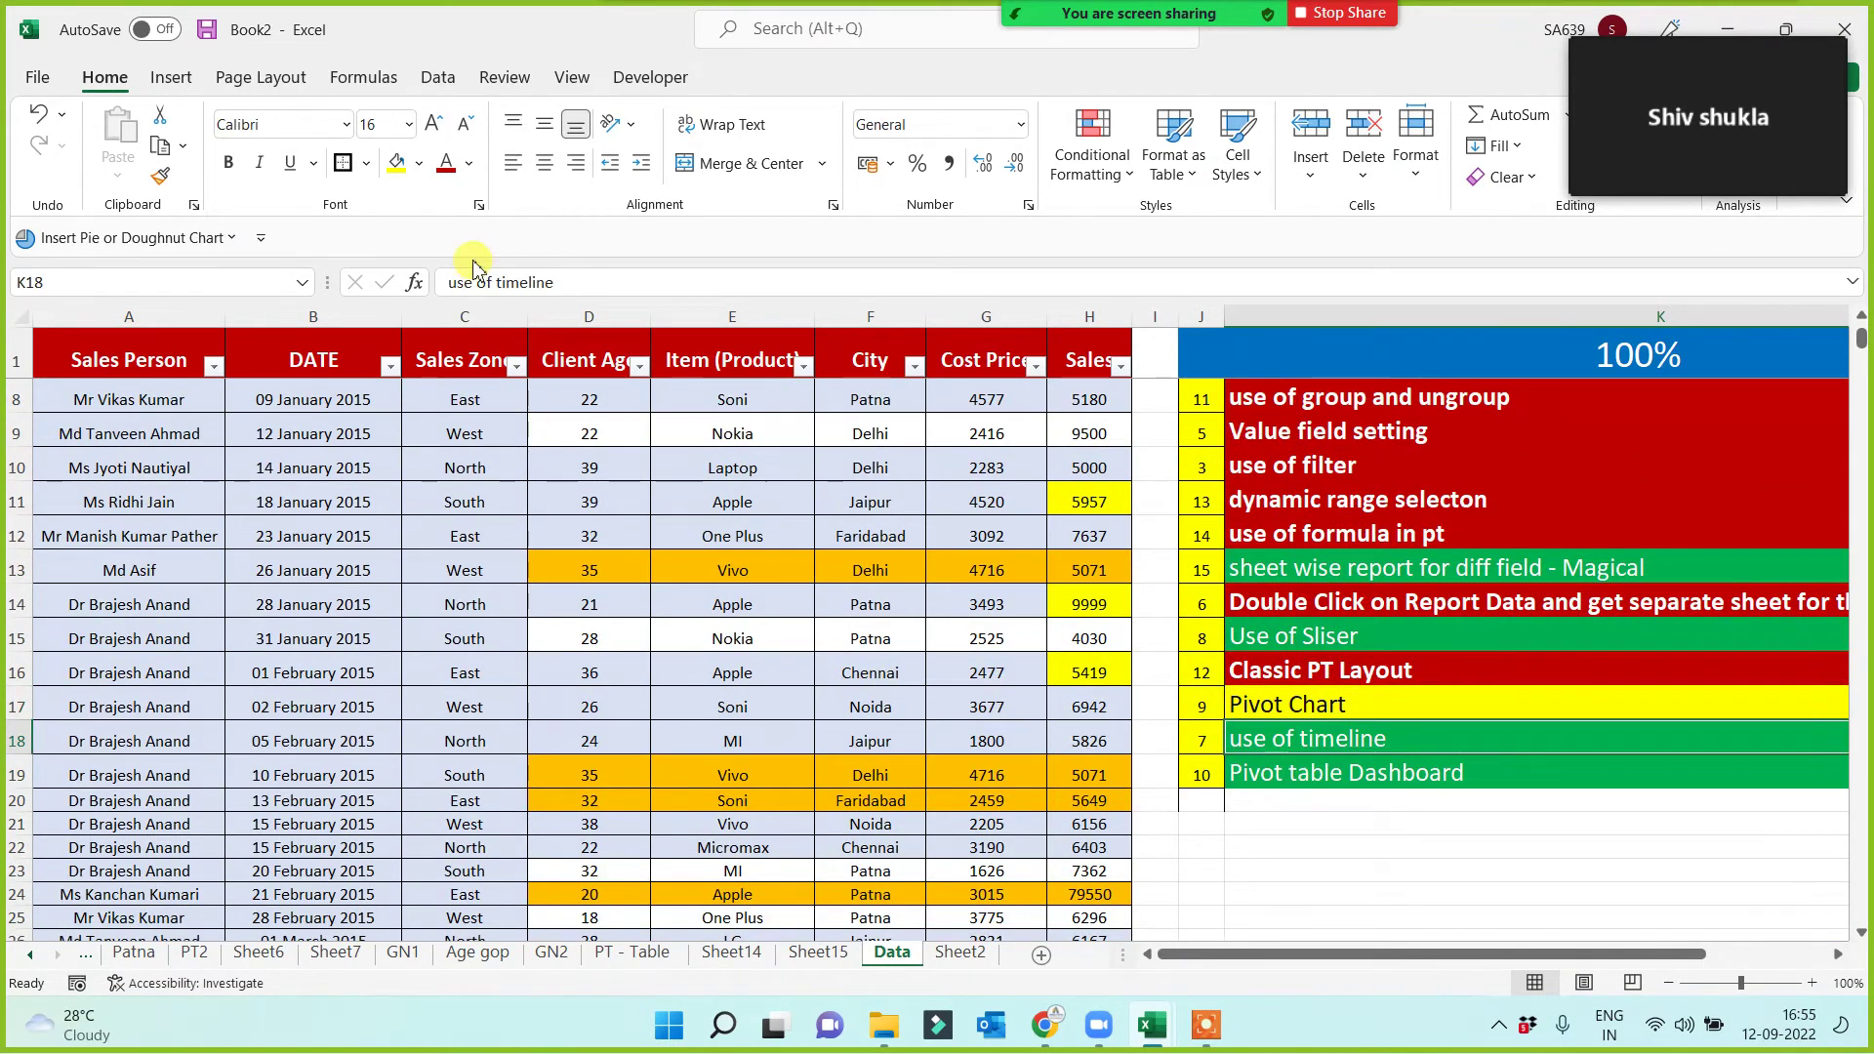
{"action": "left_click", "coordinate": [397, 166]}
{"action": "left_click", "coordinate": [445, 164]}
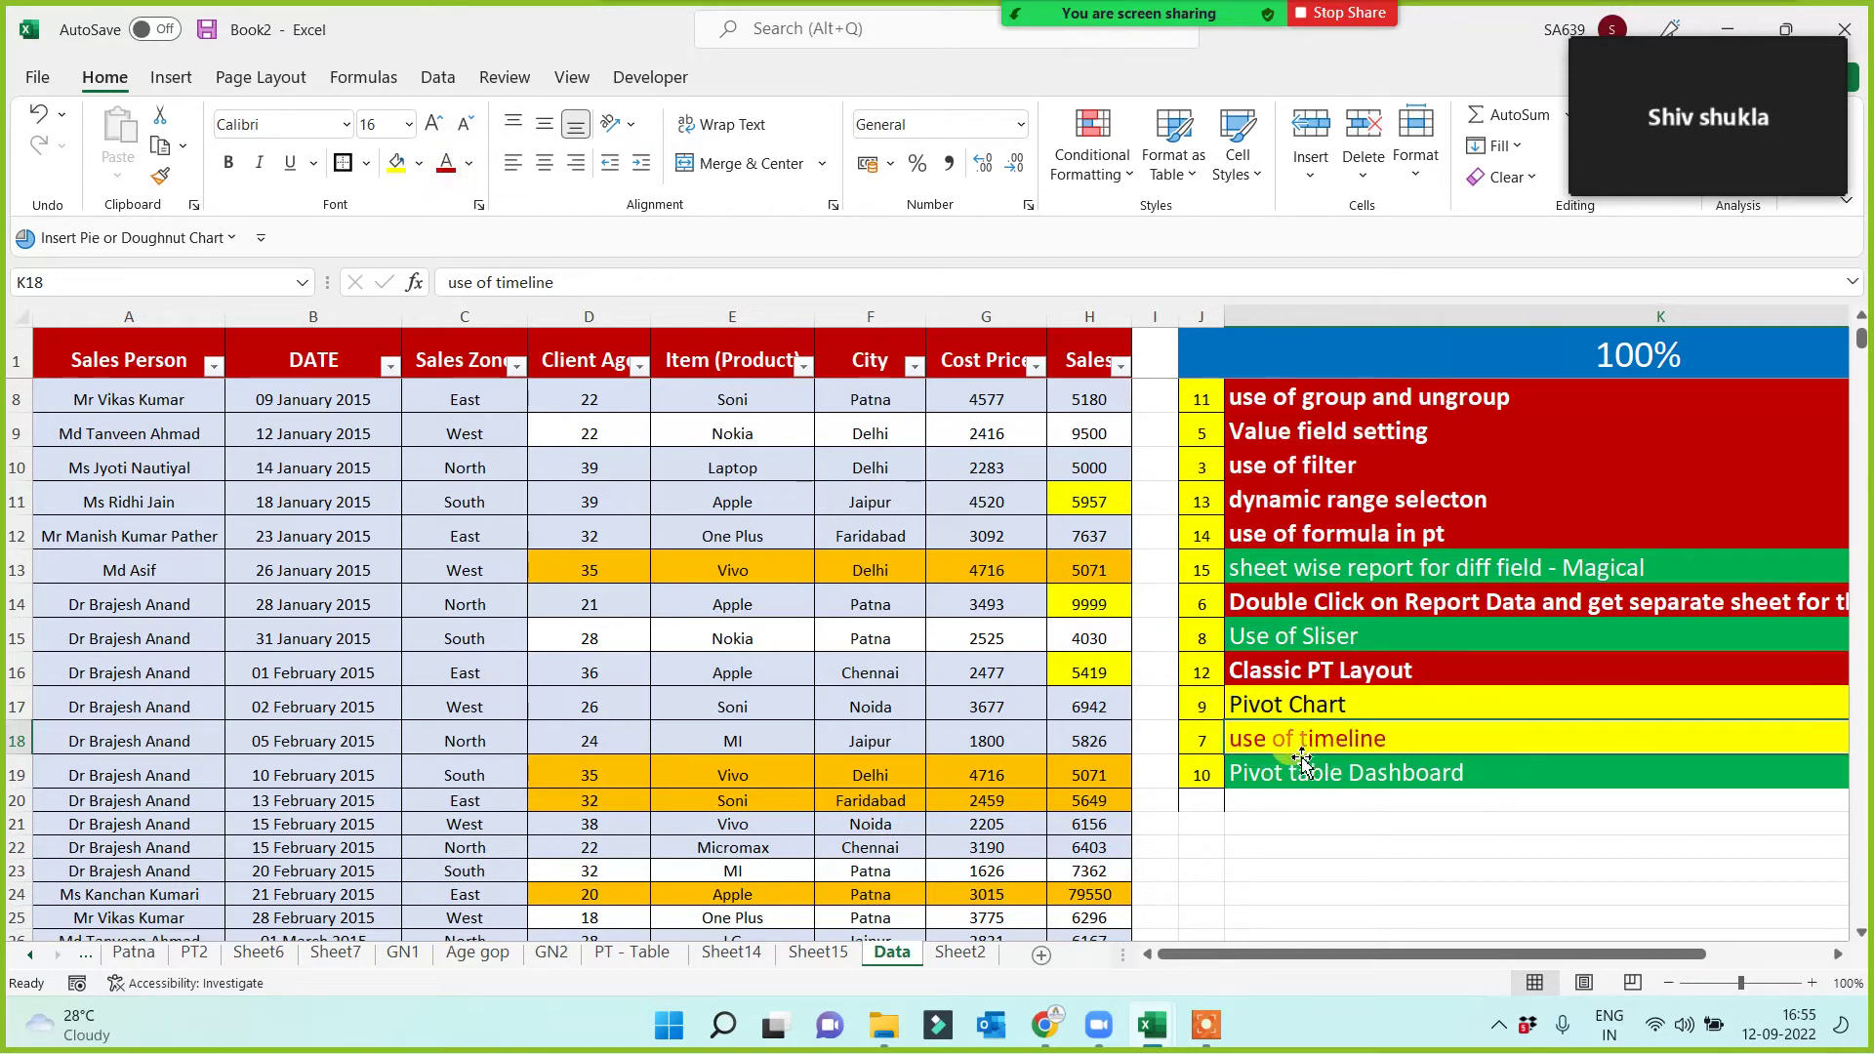
Insert a timeline for the DATE field from the pivot table on Sheet15.
{"action": "left_click", "coordinate": [818, 953]}
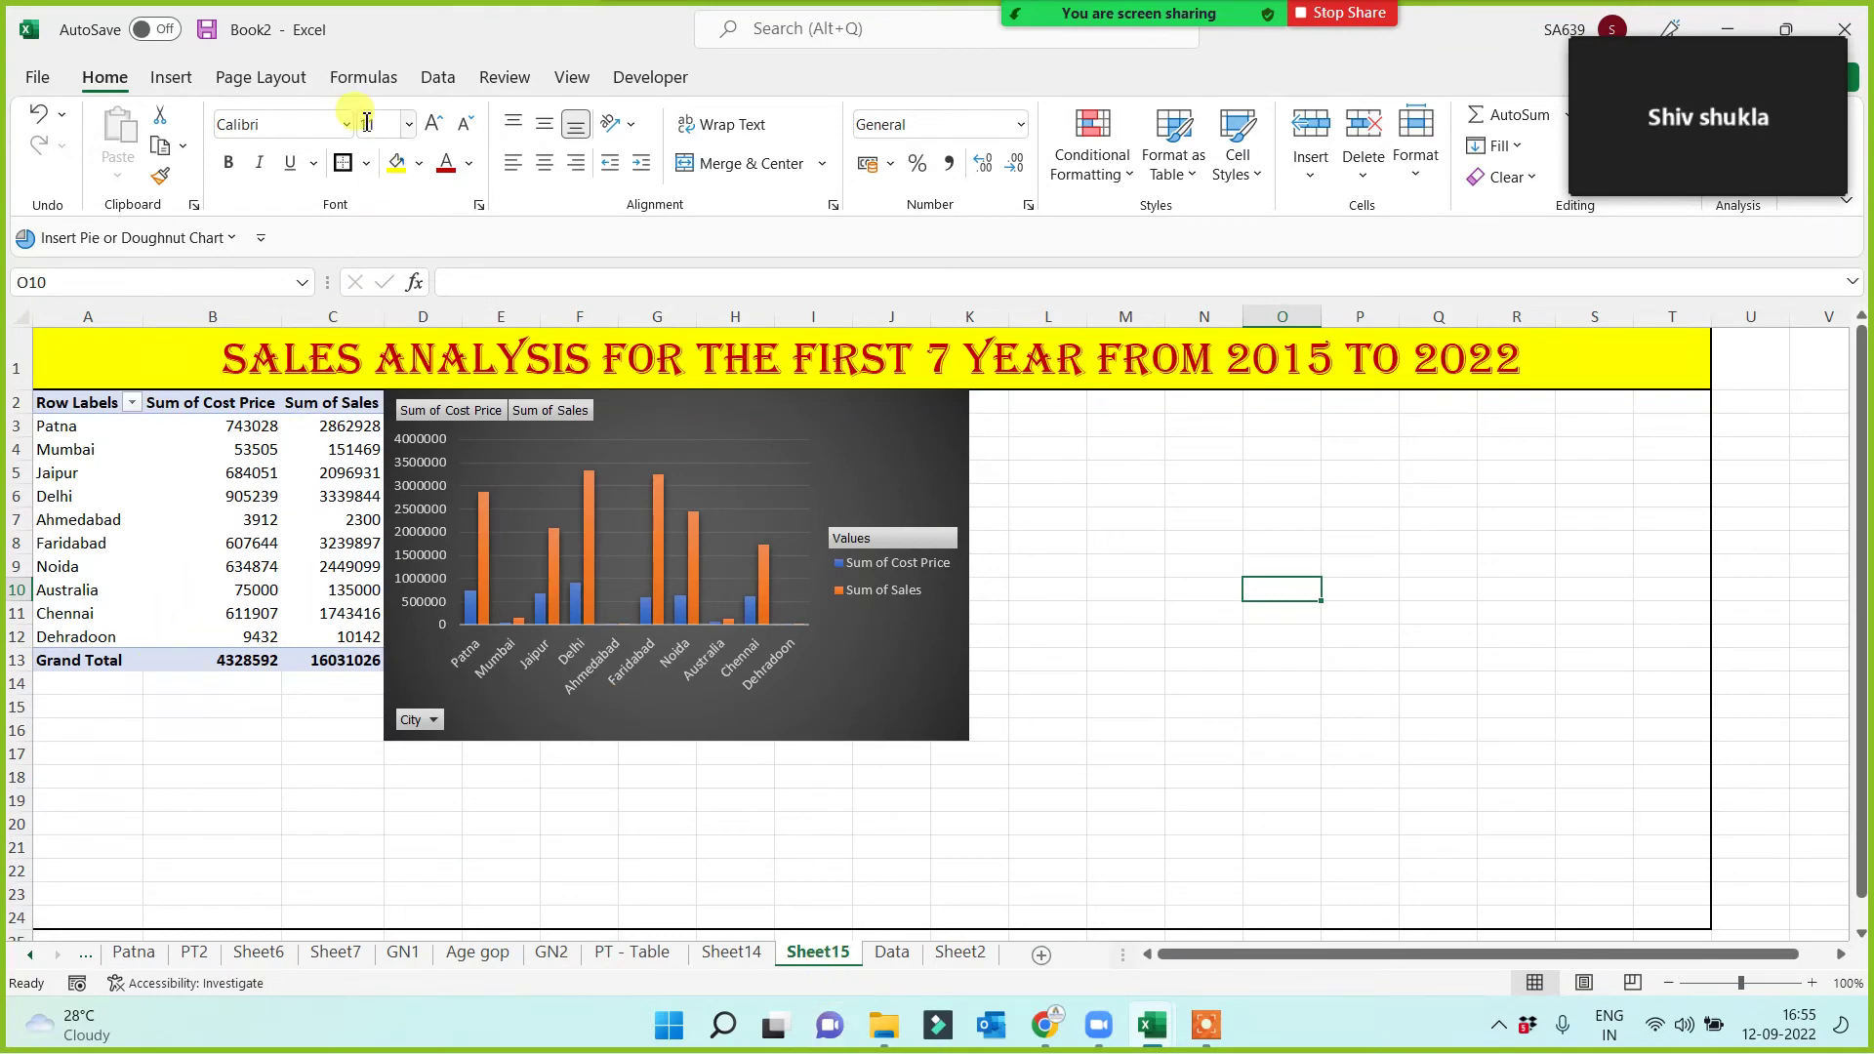
{"action": "left_click", "coordinate": [217, 500]}
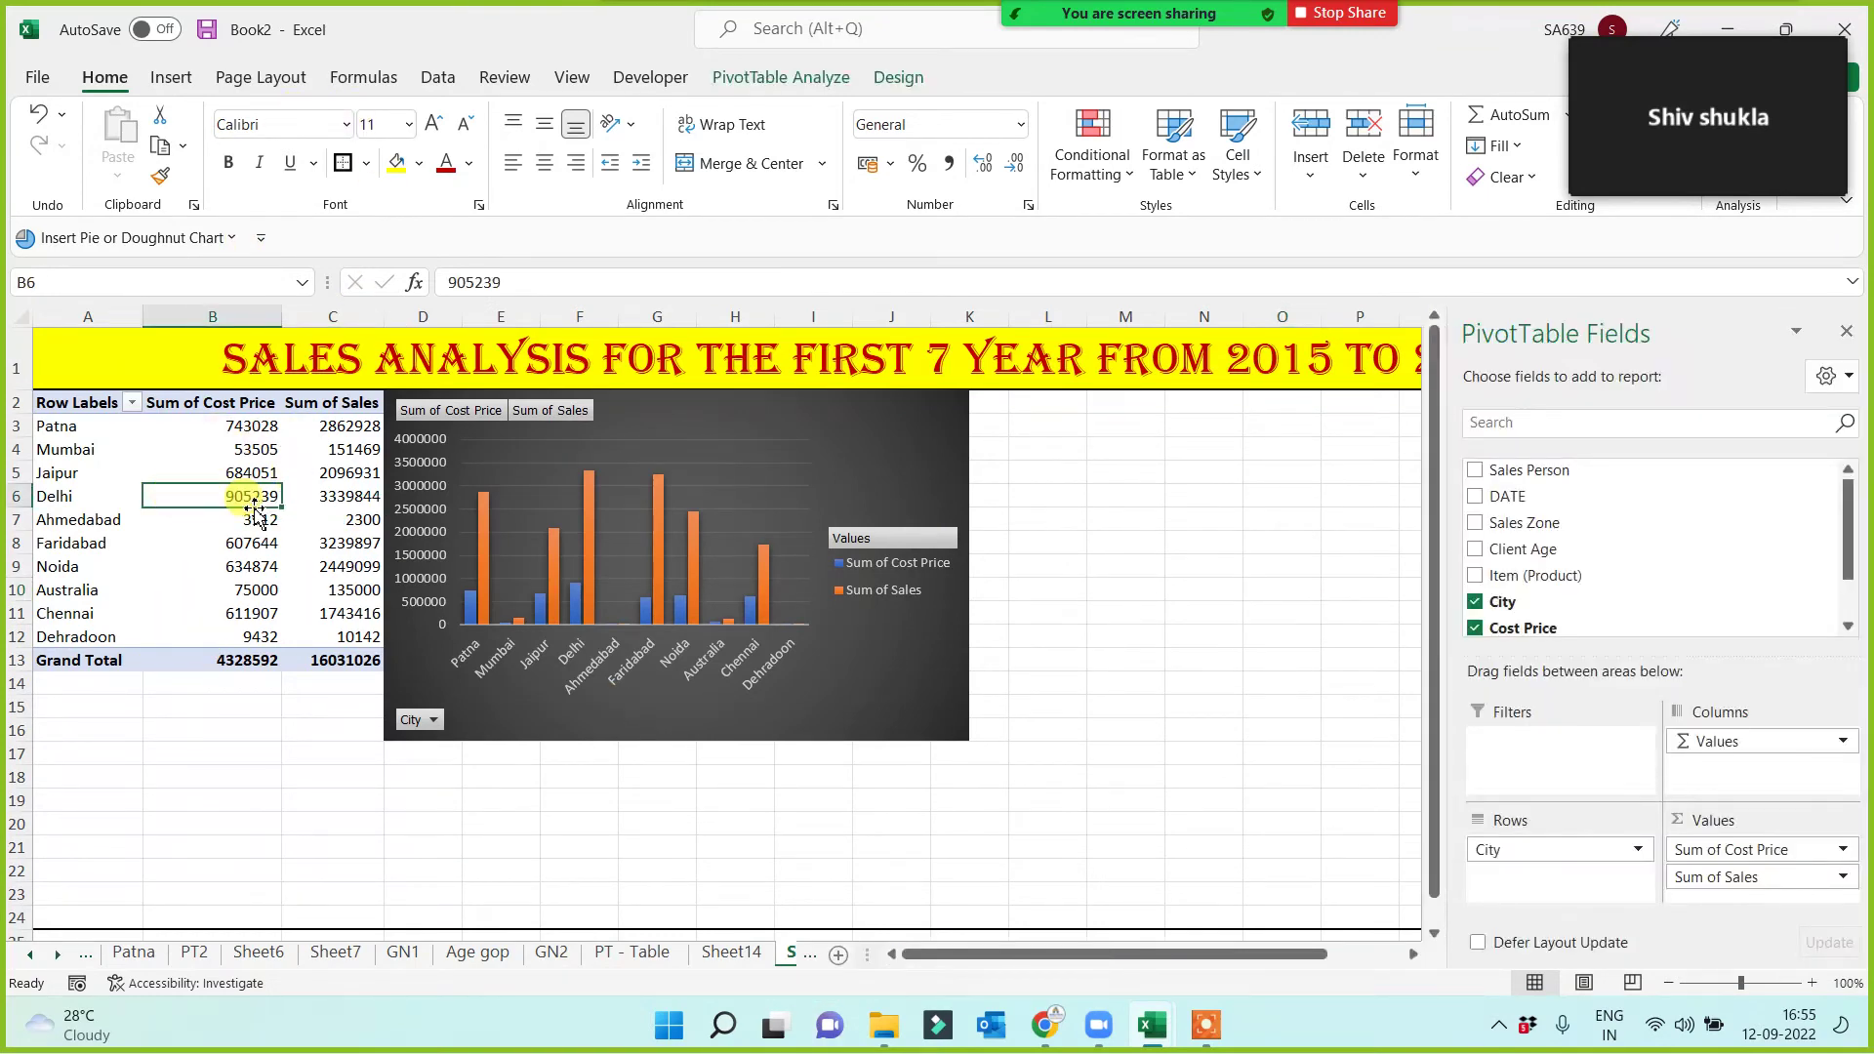
{"action": "left_click", "coordinate": [787, 82]}
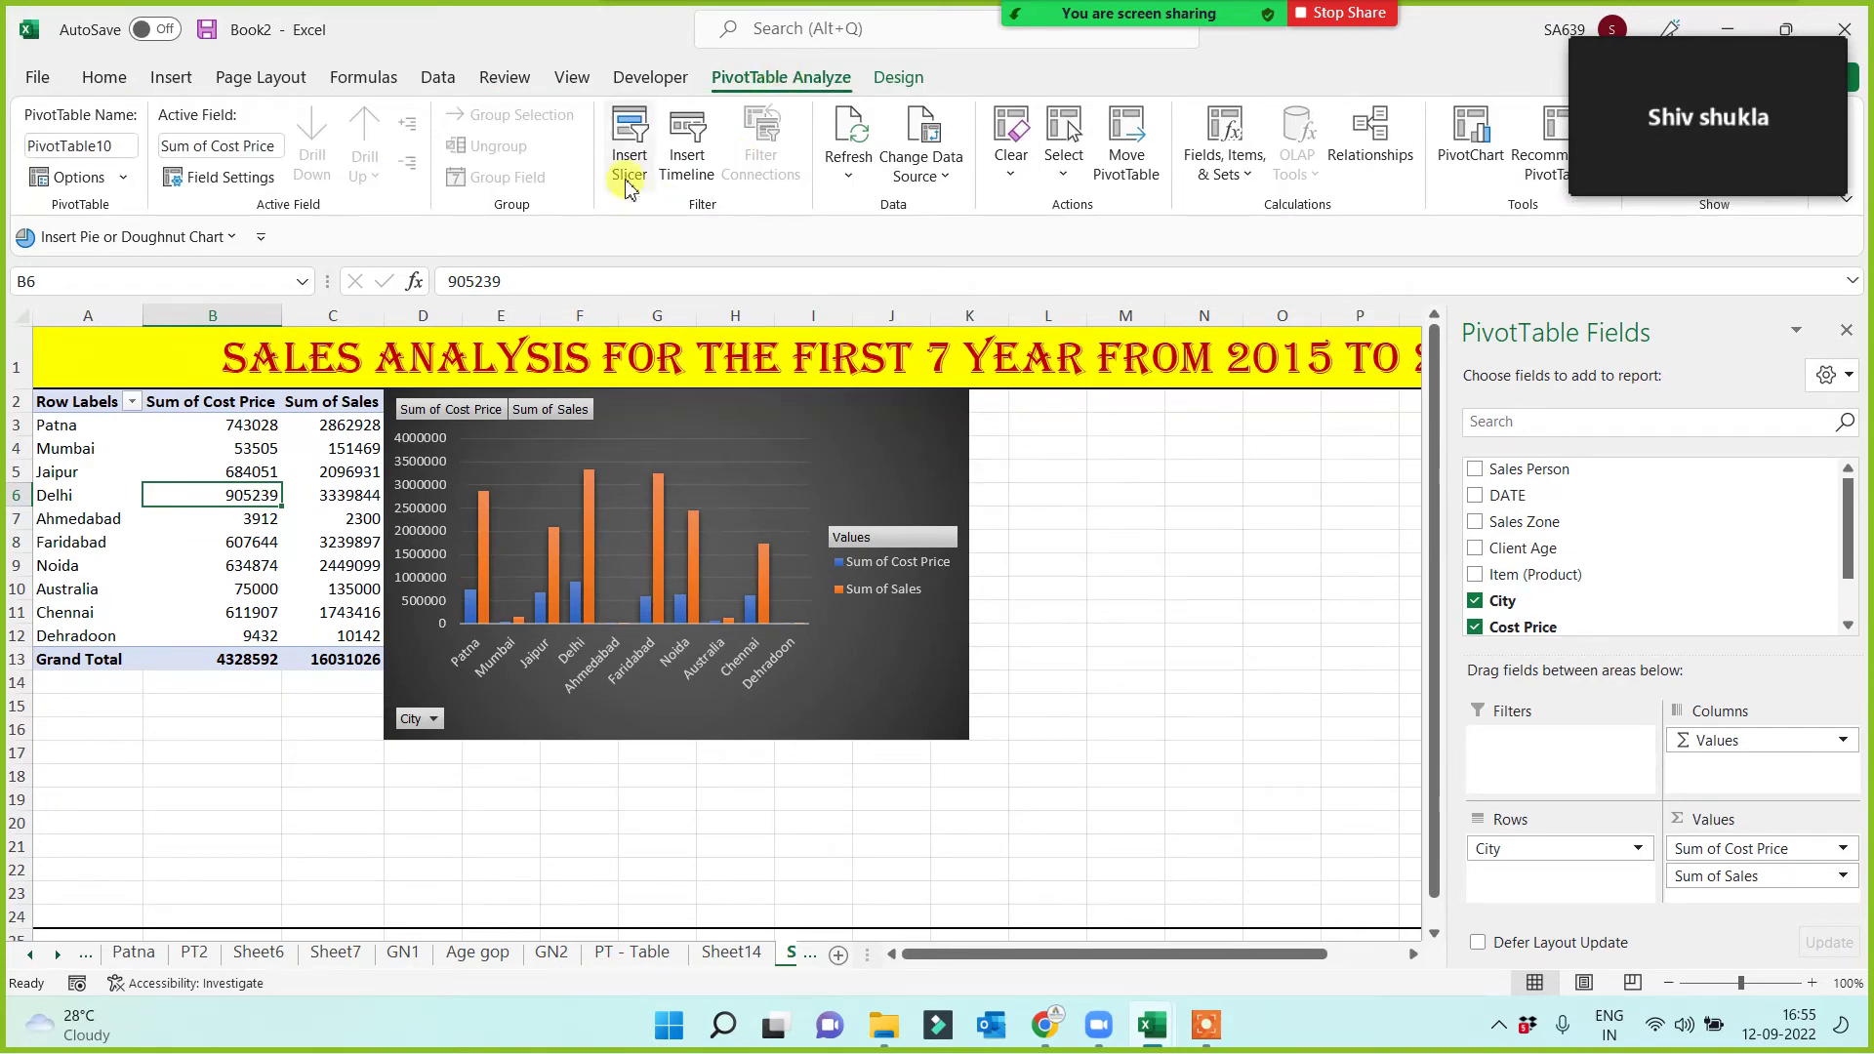
{"action": "left_click", "coordinate": [693, 147]}
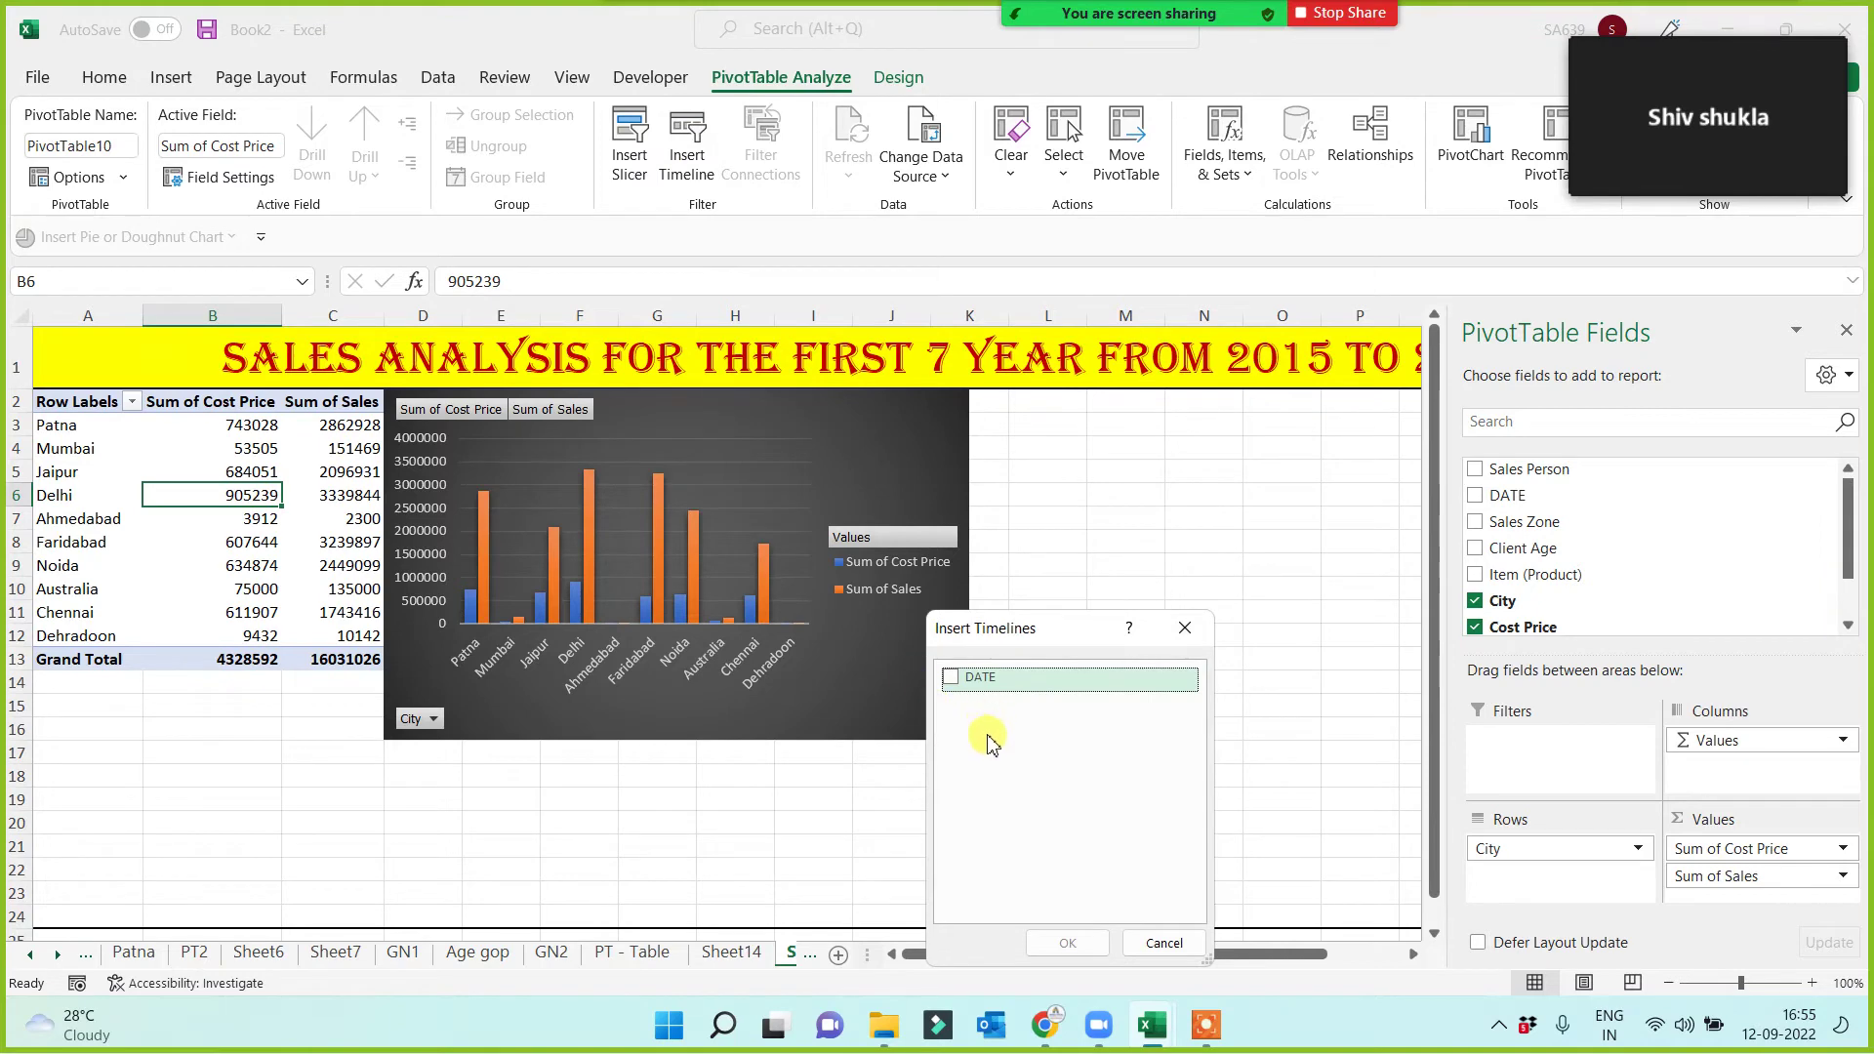
{"action": "left_click", "coordinate": [958, 690]}
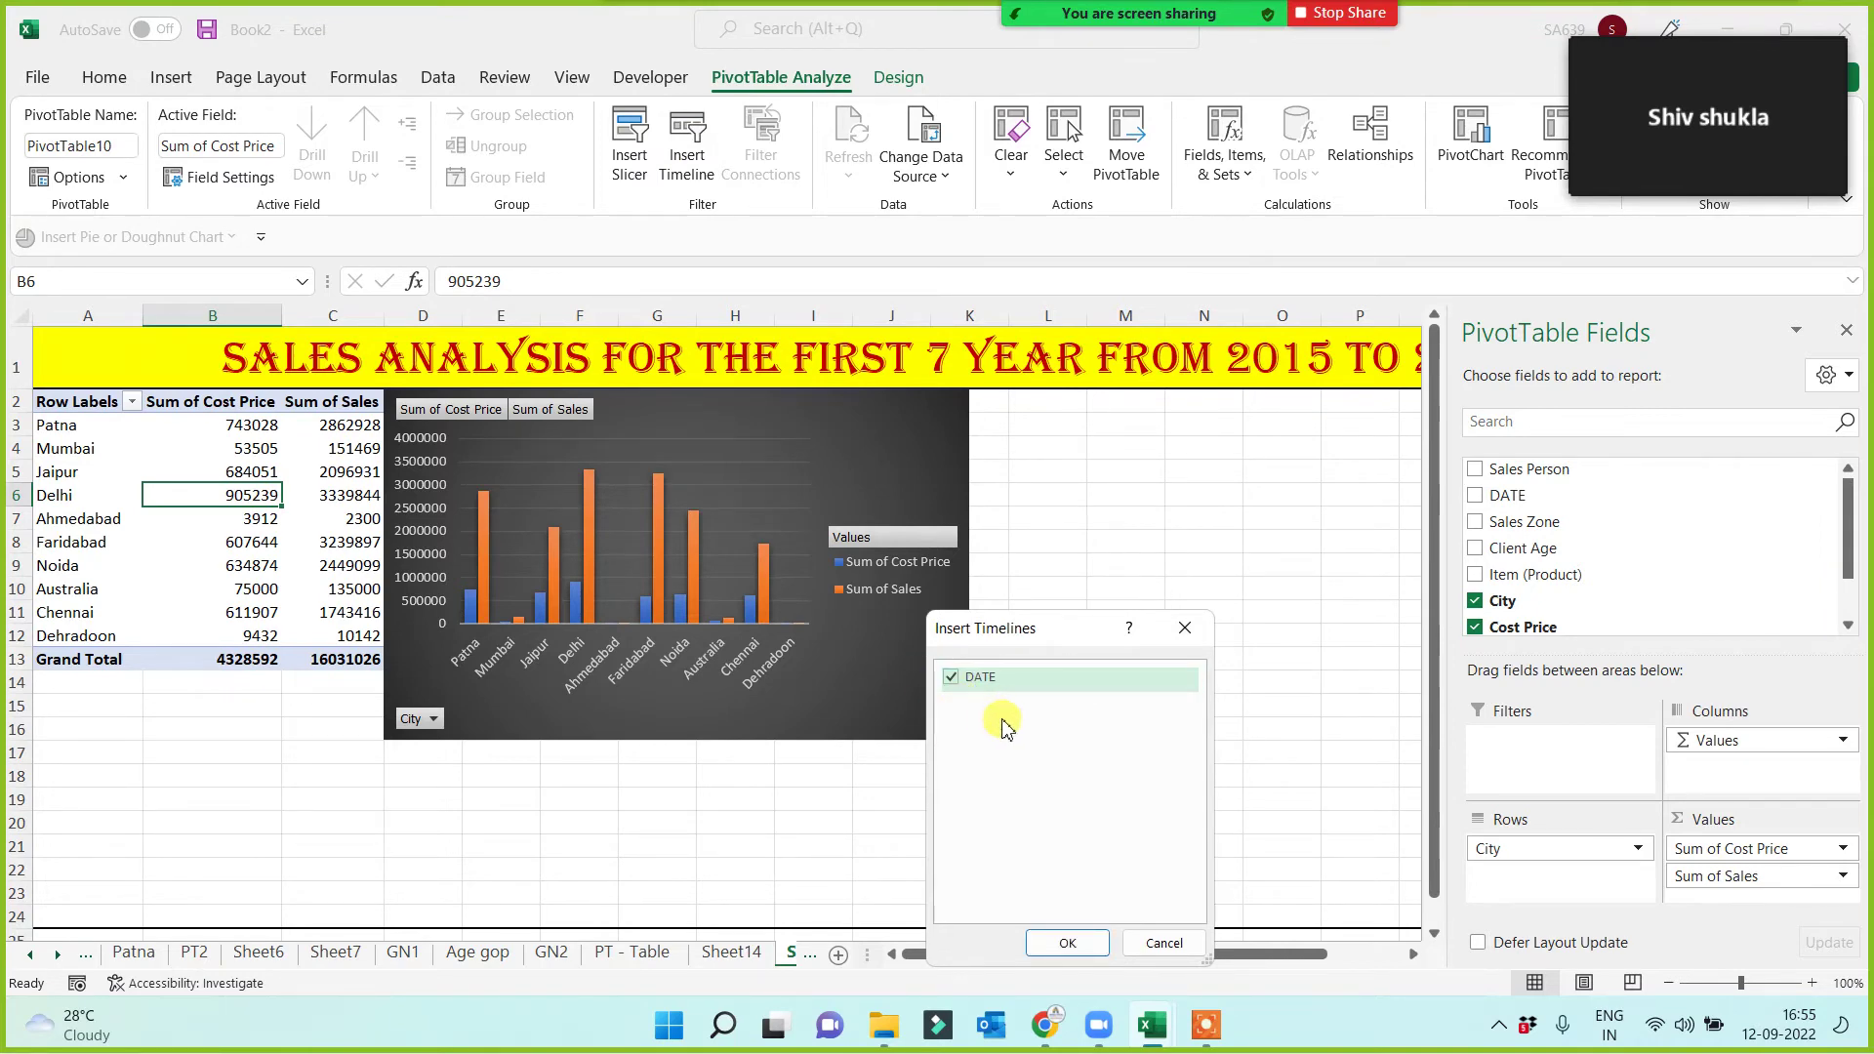
{"action": "left_click", "coordinate": [1069, 943]}
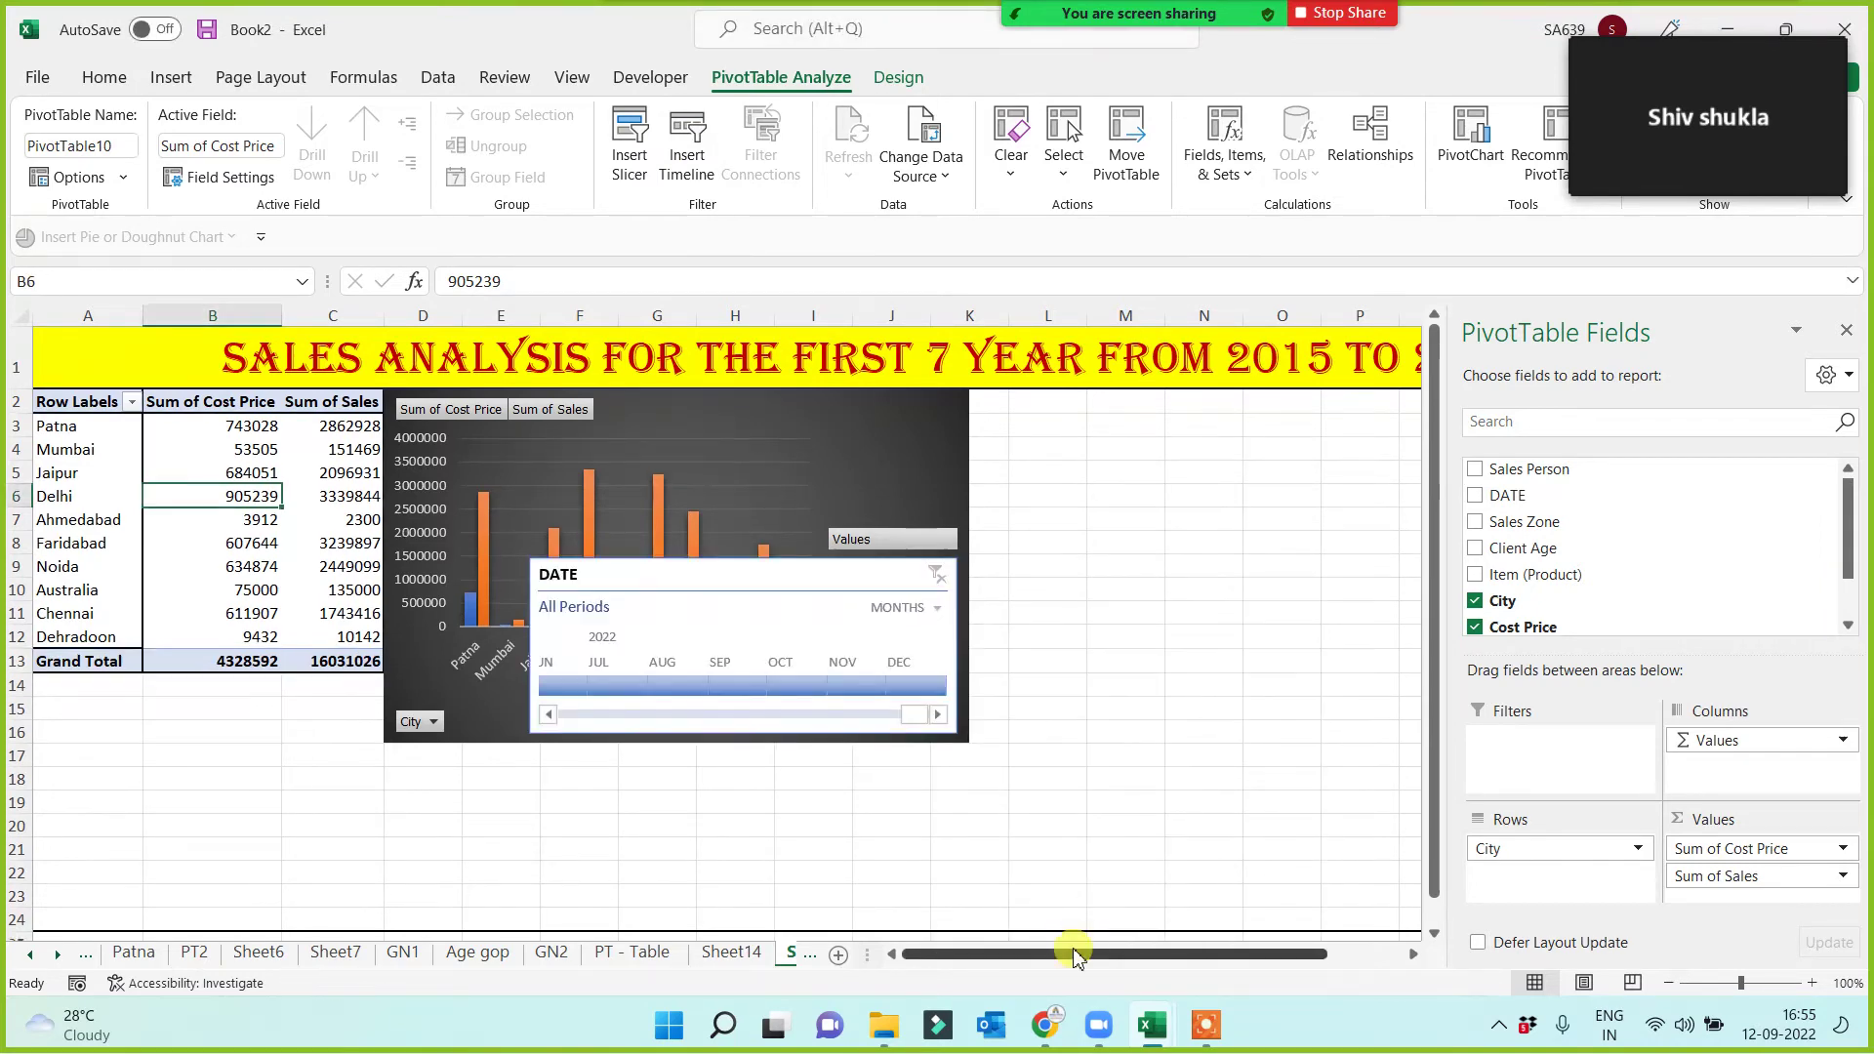
Place the DATE timeline below the pivot table and chart and stretch it across the report's full width, about 36 cm.
{"action": "left_click_drag", "start_coordinate": [716, 578], "coordinate": [571, 766]}
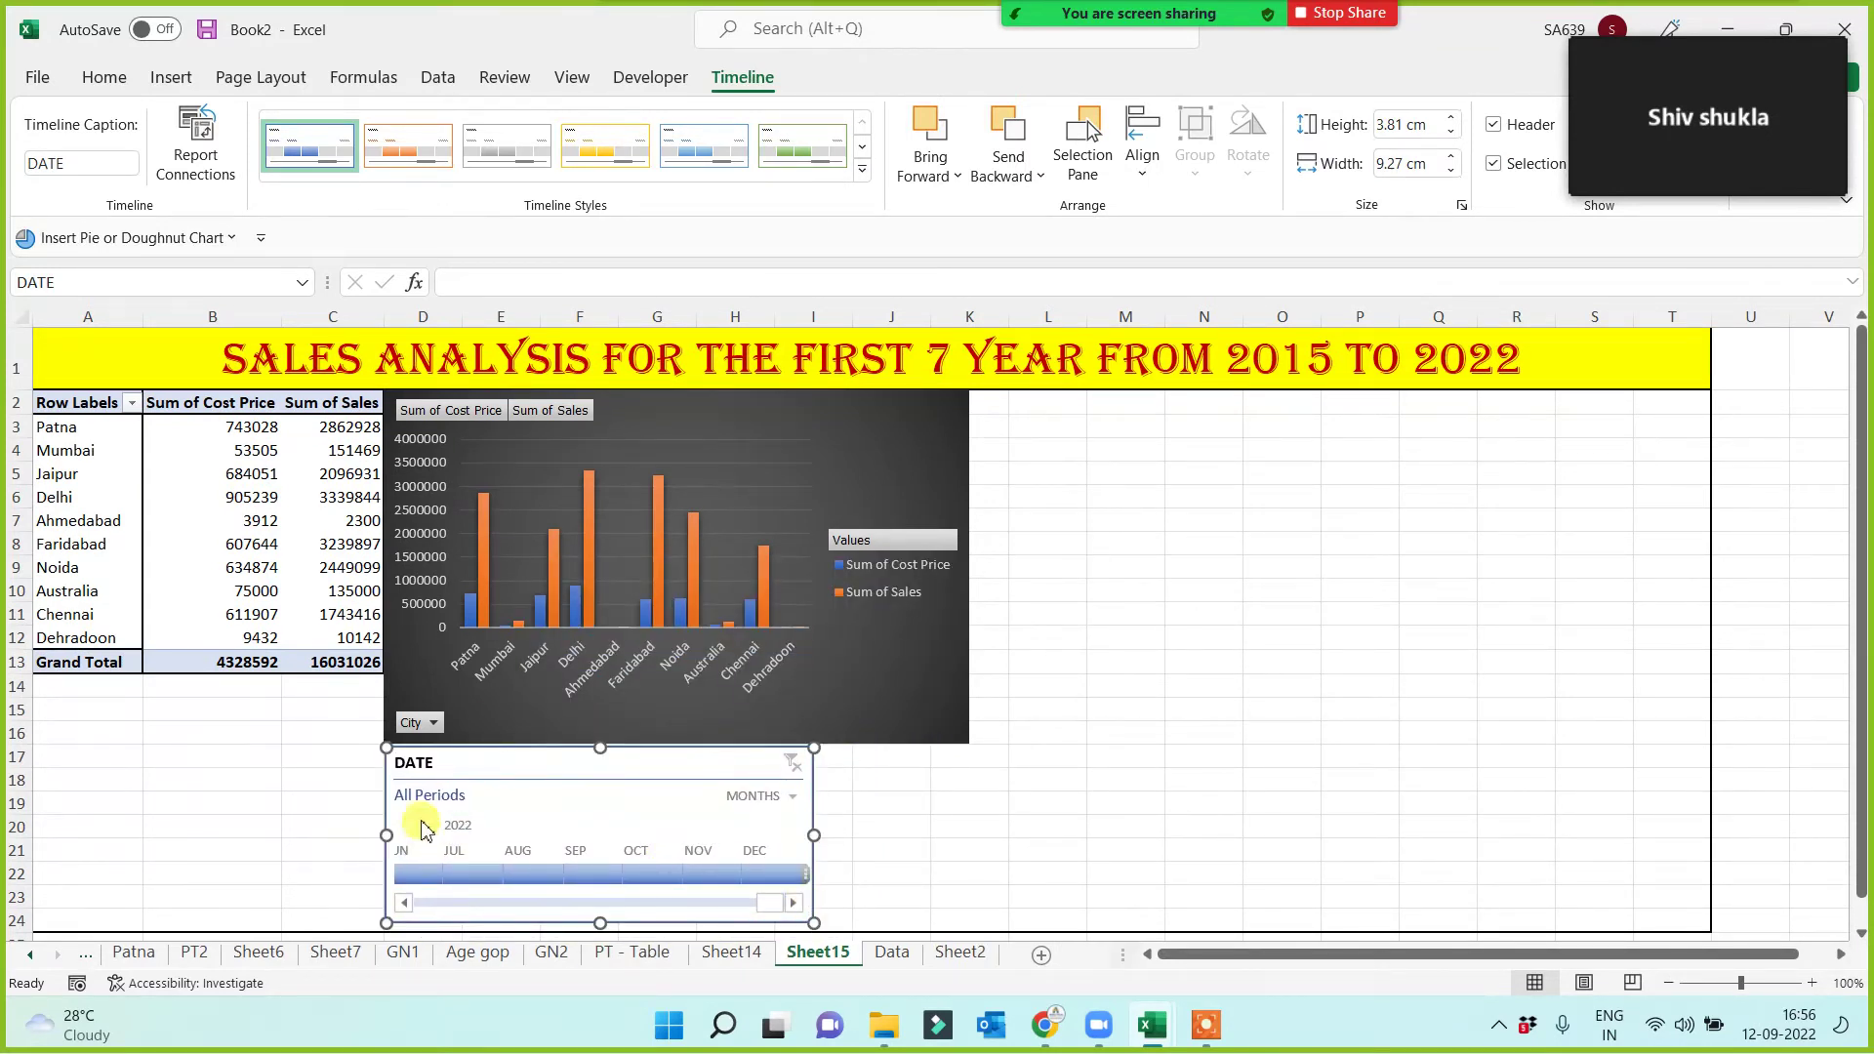
{"action": "left_click_drag", "start_coordinate": [387, 800], "coordinate": [36, 800]}
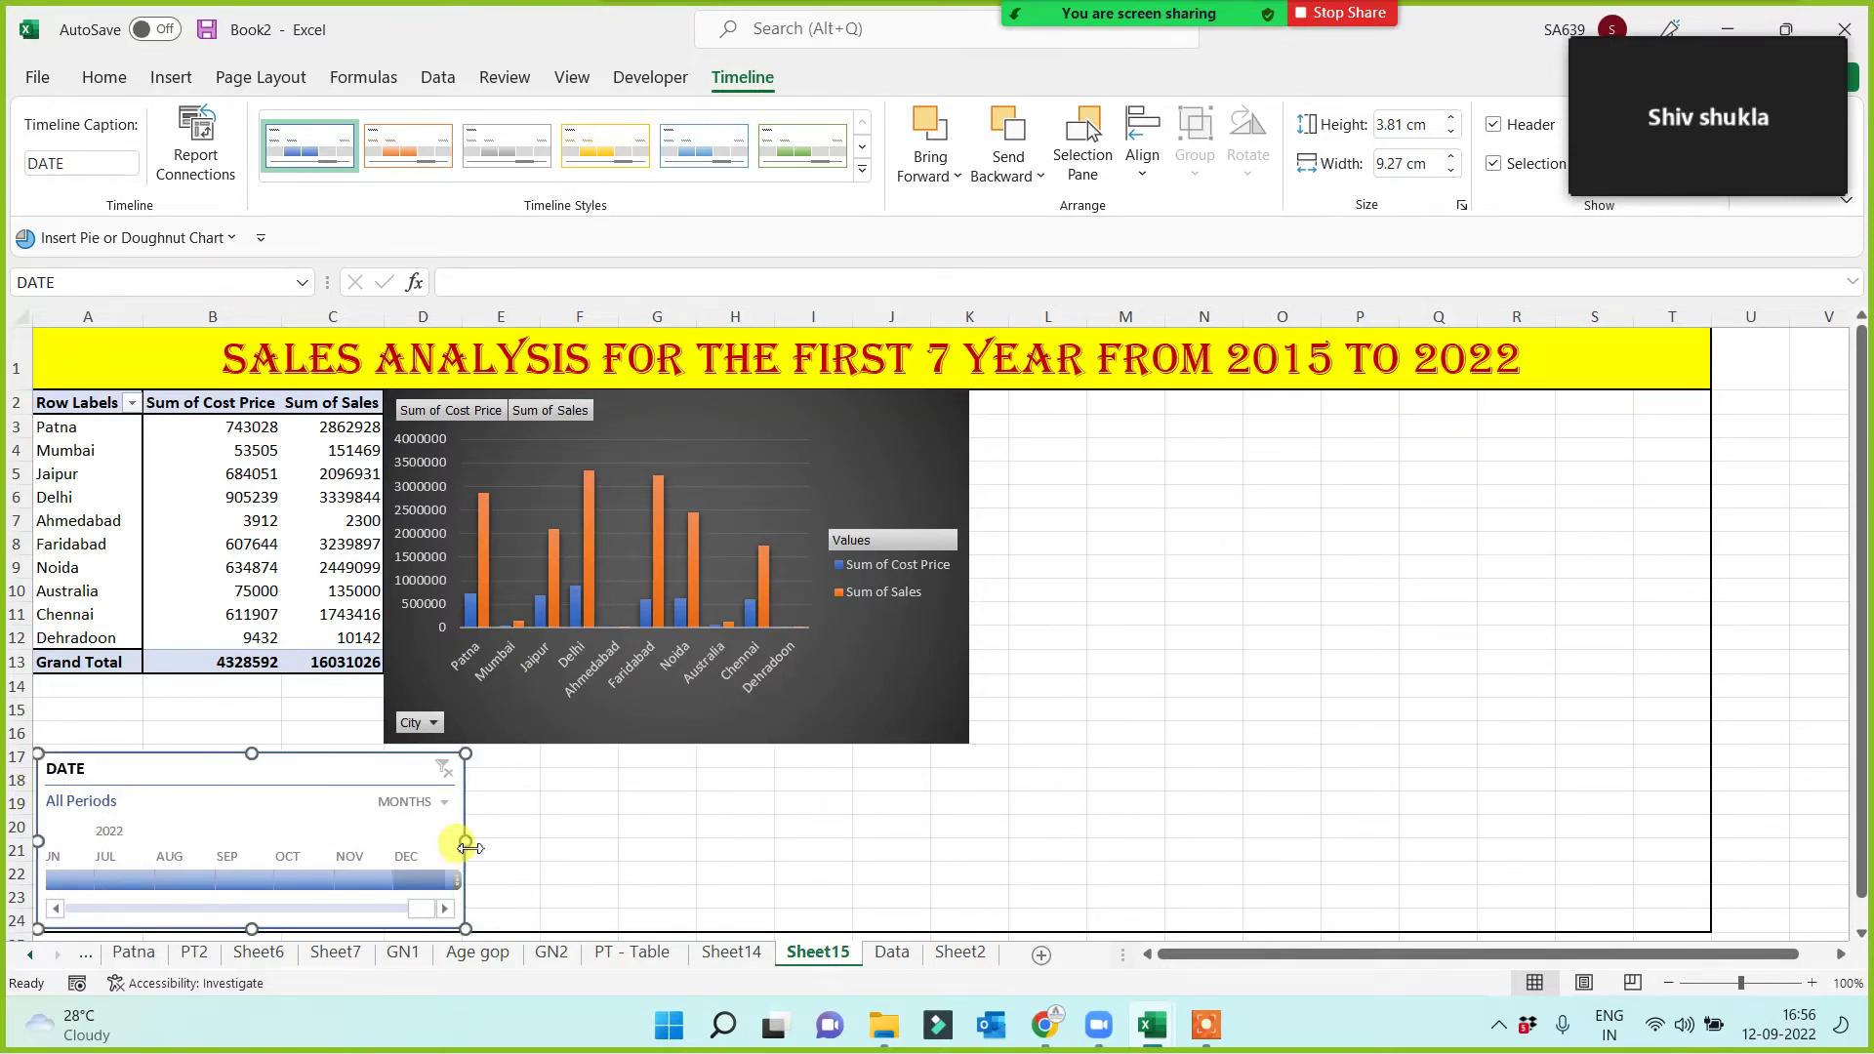
{"action": "left_click_drag", "start_coordinate": [468, 845], "coordinate": [1711, 856]}
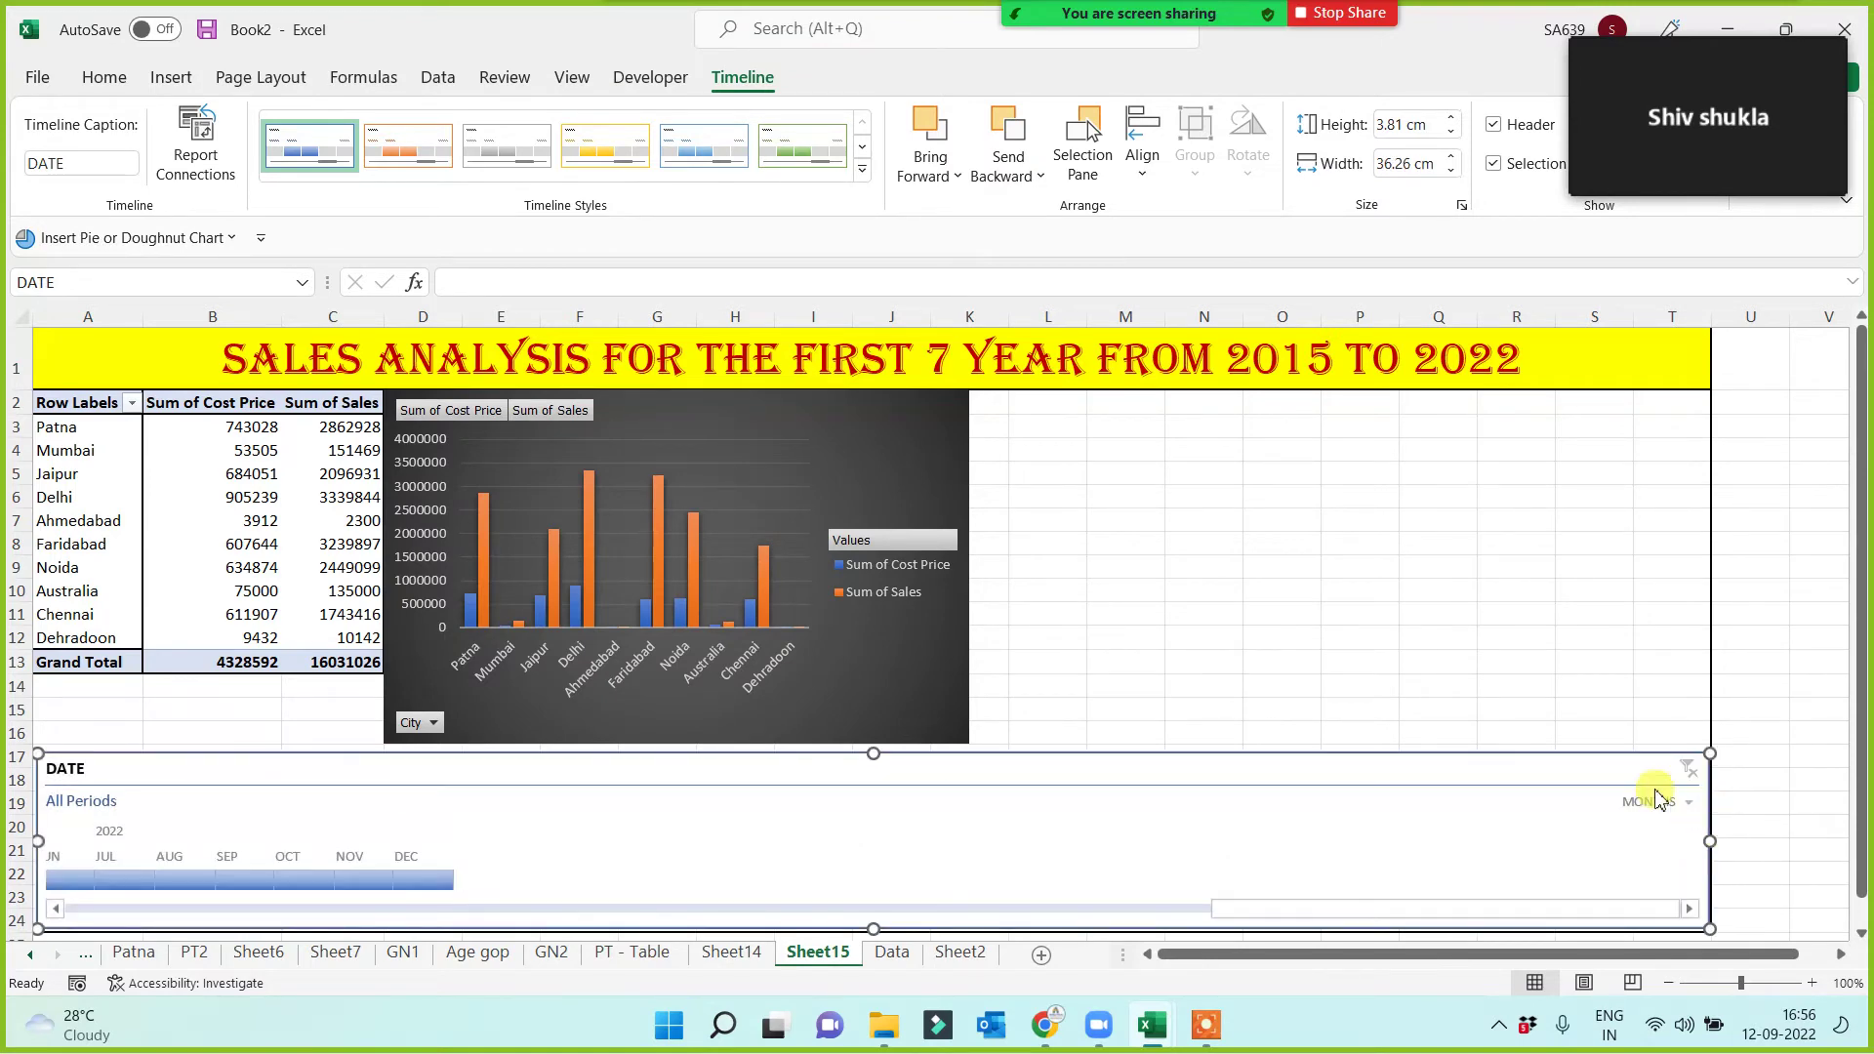
{"action": "left_click", "coordinate": [1769, 708]}
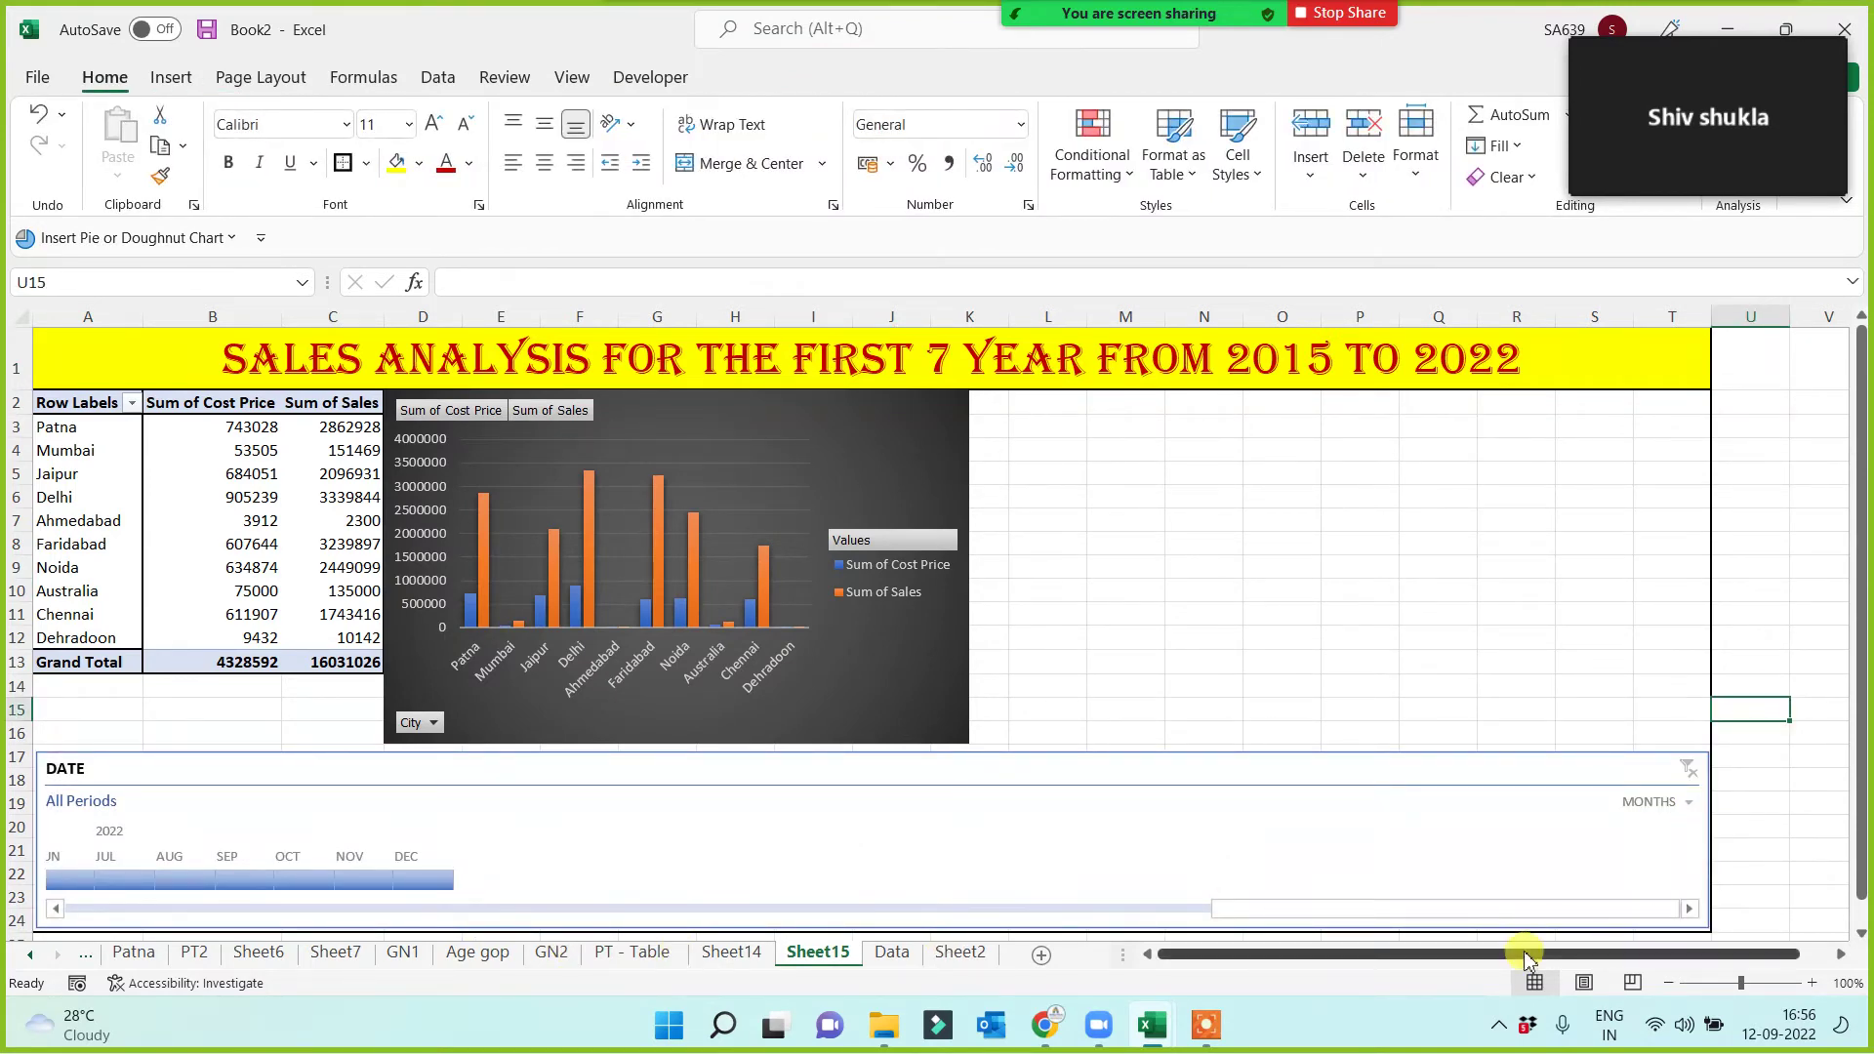
{"action": "left_click_drag", "start_coordinate": [1297, 912], "coordinate": [146, 913]}
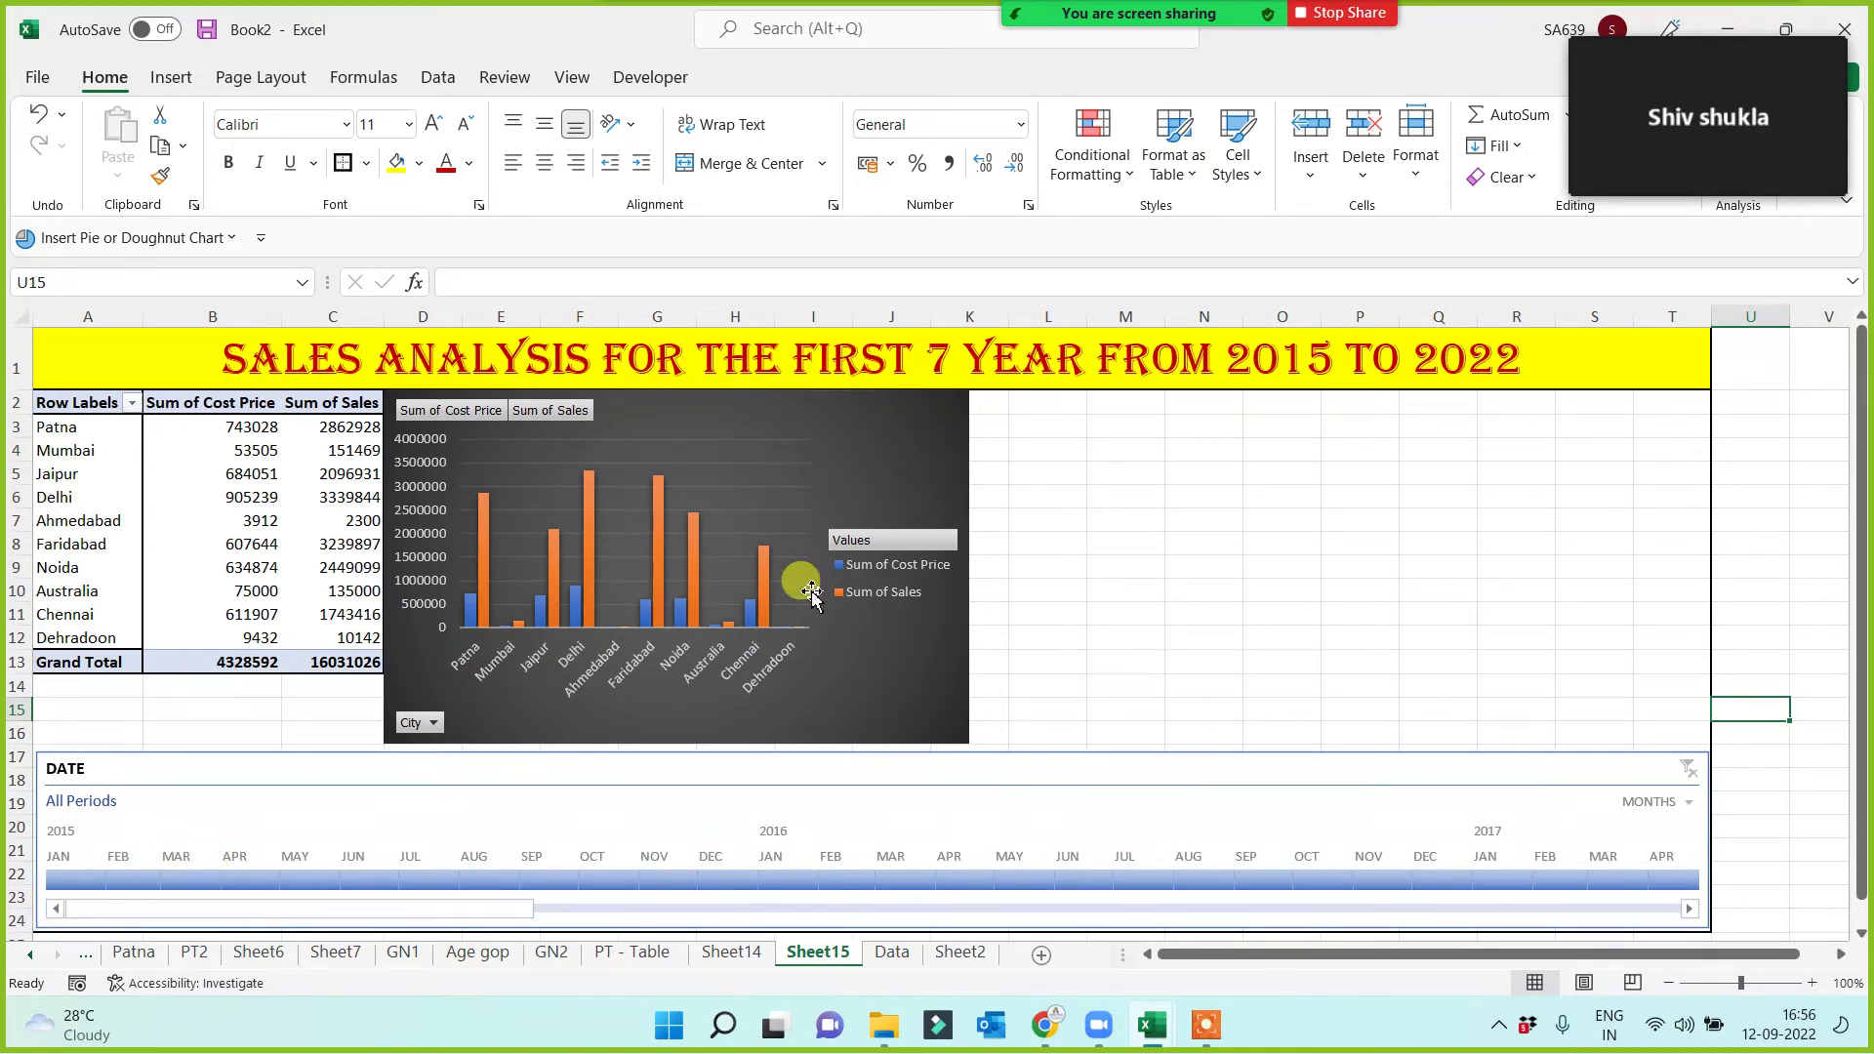
{"action": "left_click", "coordinate": [1804, 564]}
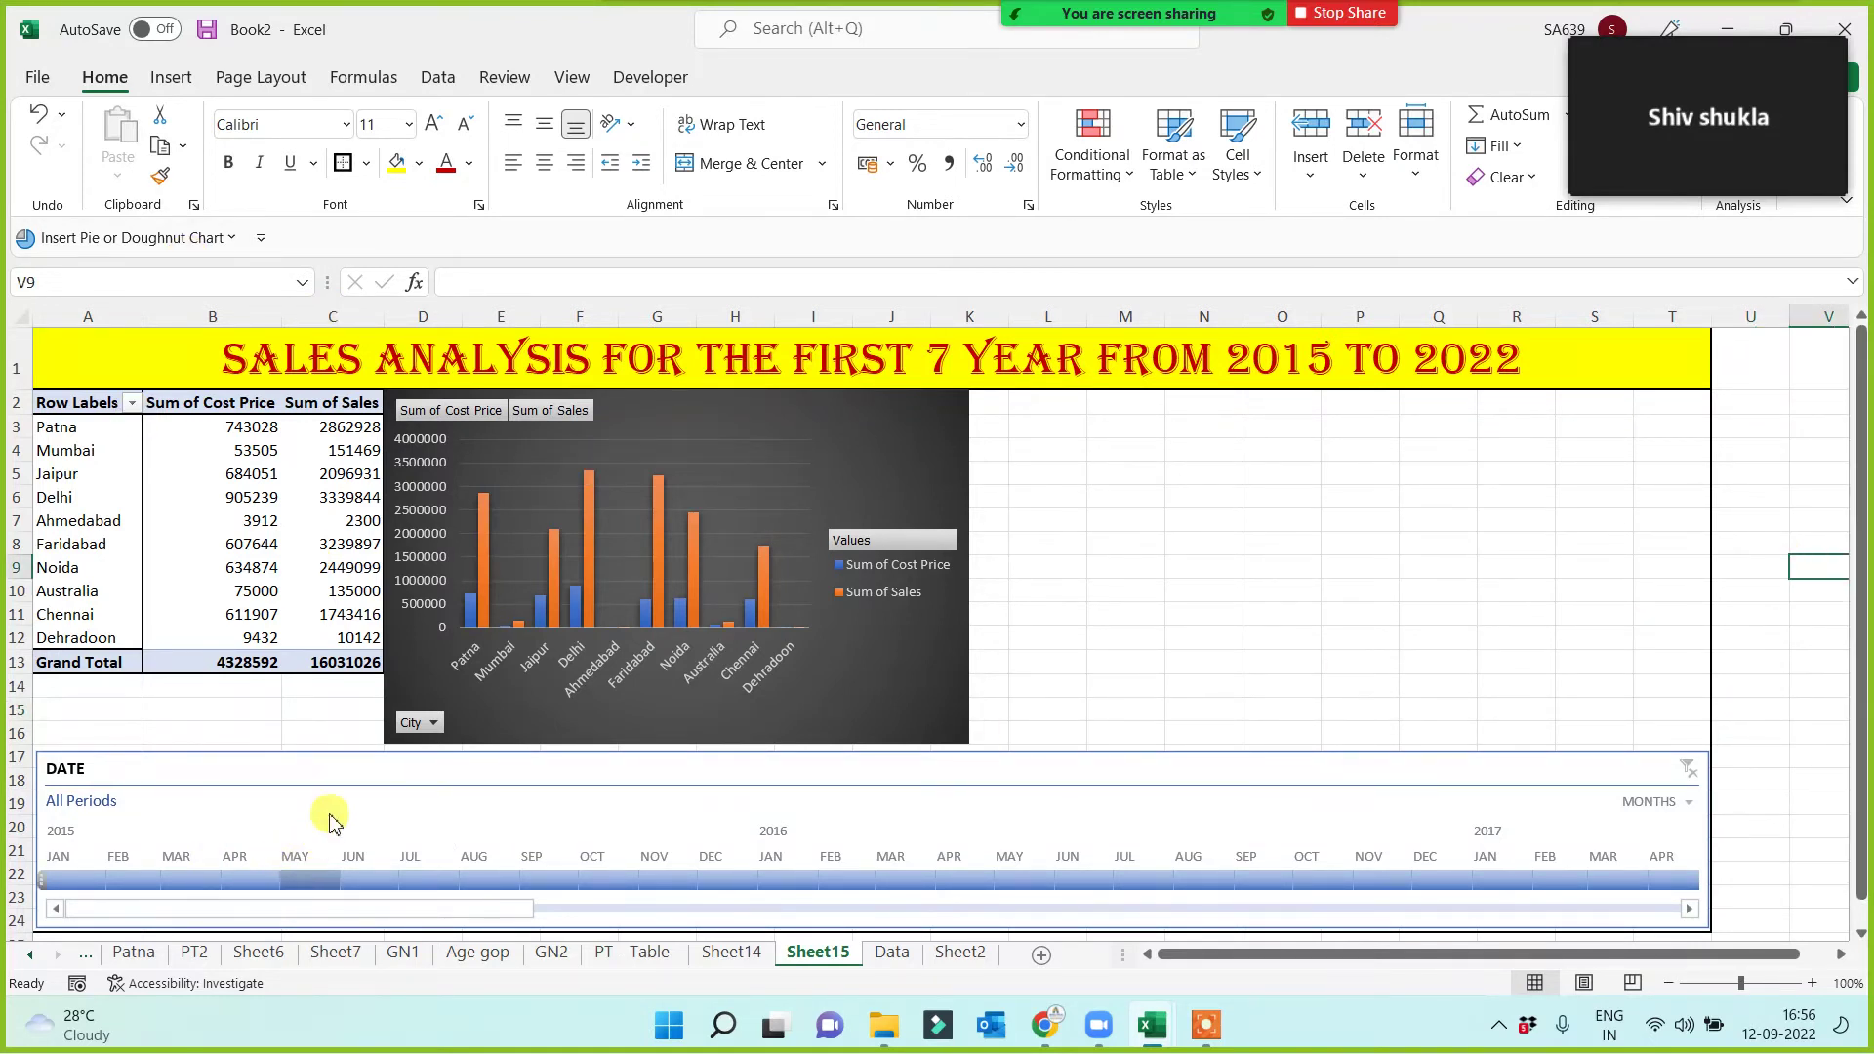
Filter the report through the timeline by the single months Feb 2016, Jan 2017 and Mar 2015 in turn.
{"action": "left_click", "coordinate": [369, 765]}
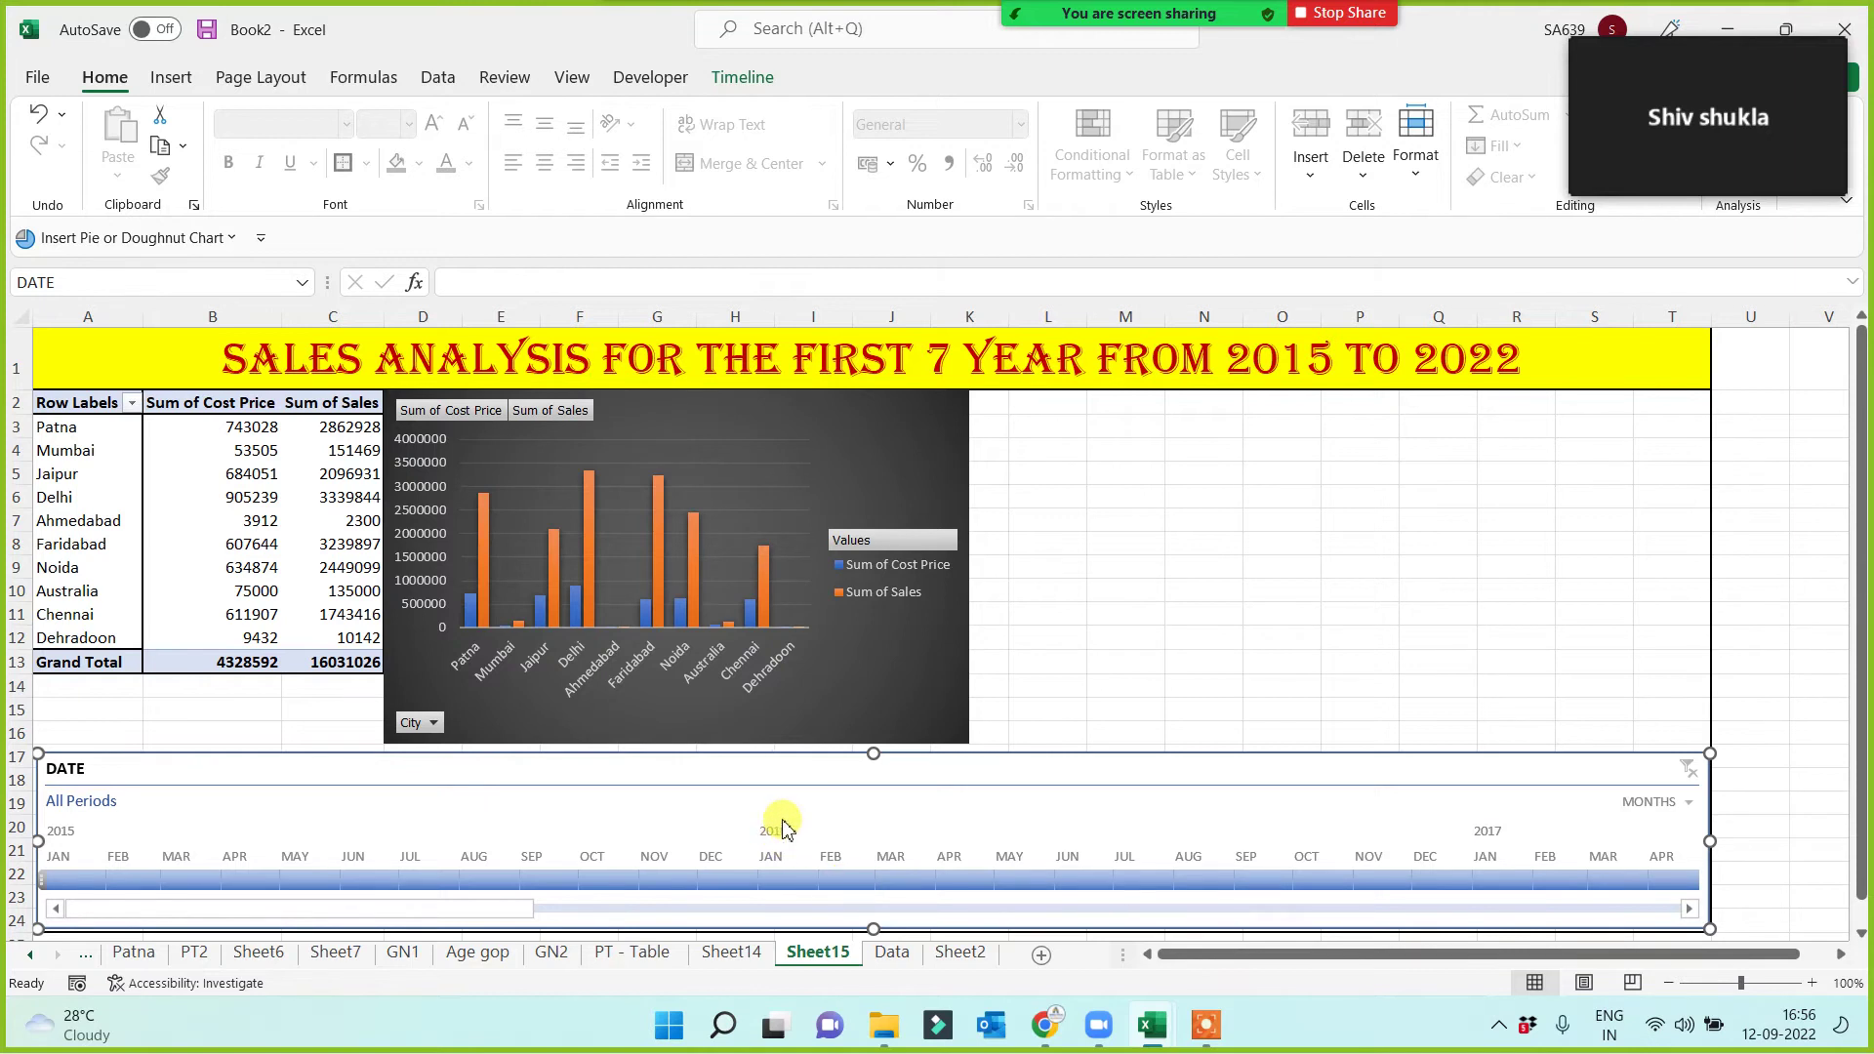
{"action": "left_click", "coordinate": [846, 883]}
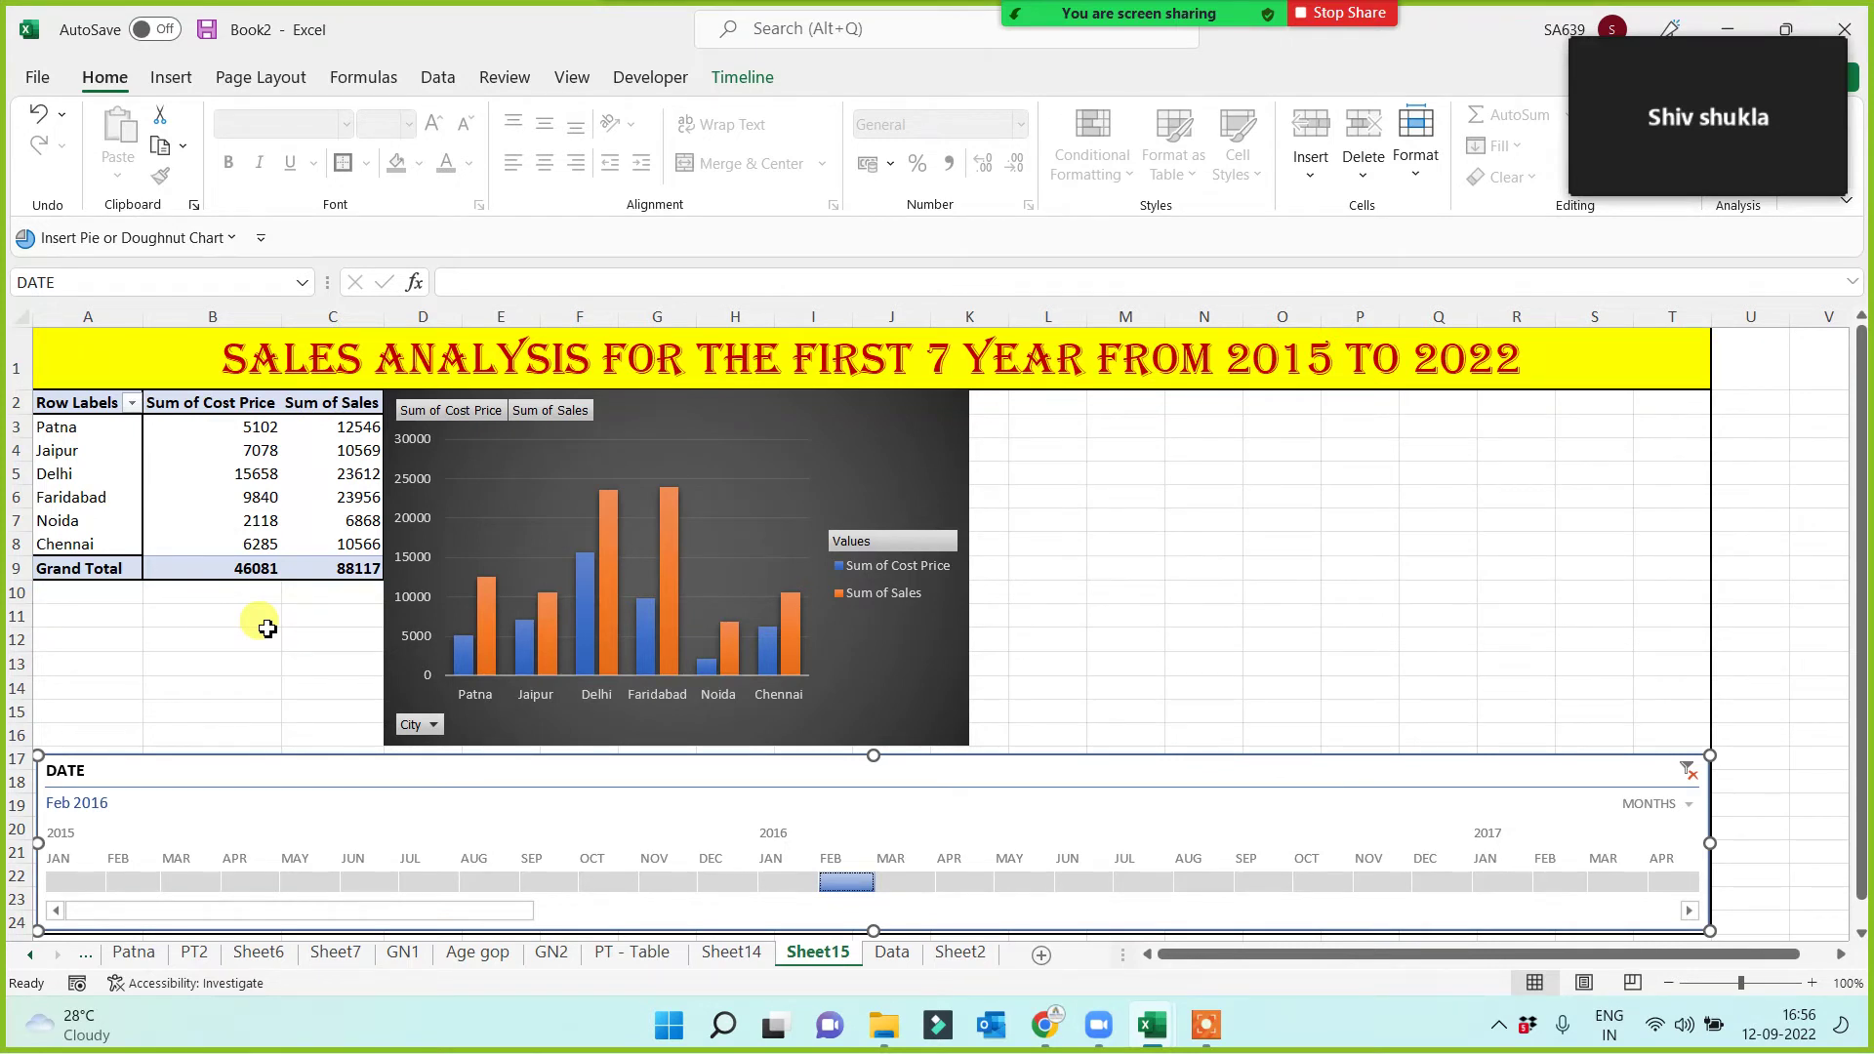
{"action": "left_click", "coordinate": [1493, 884]}
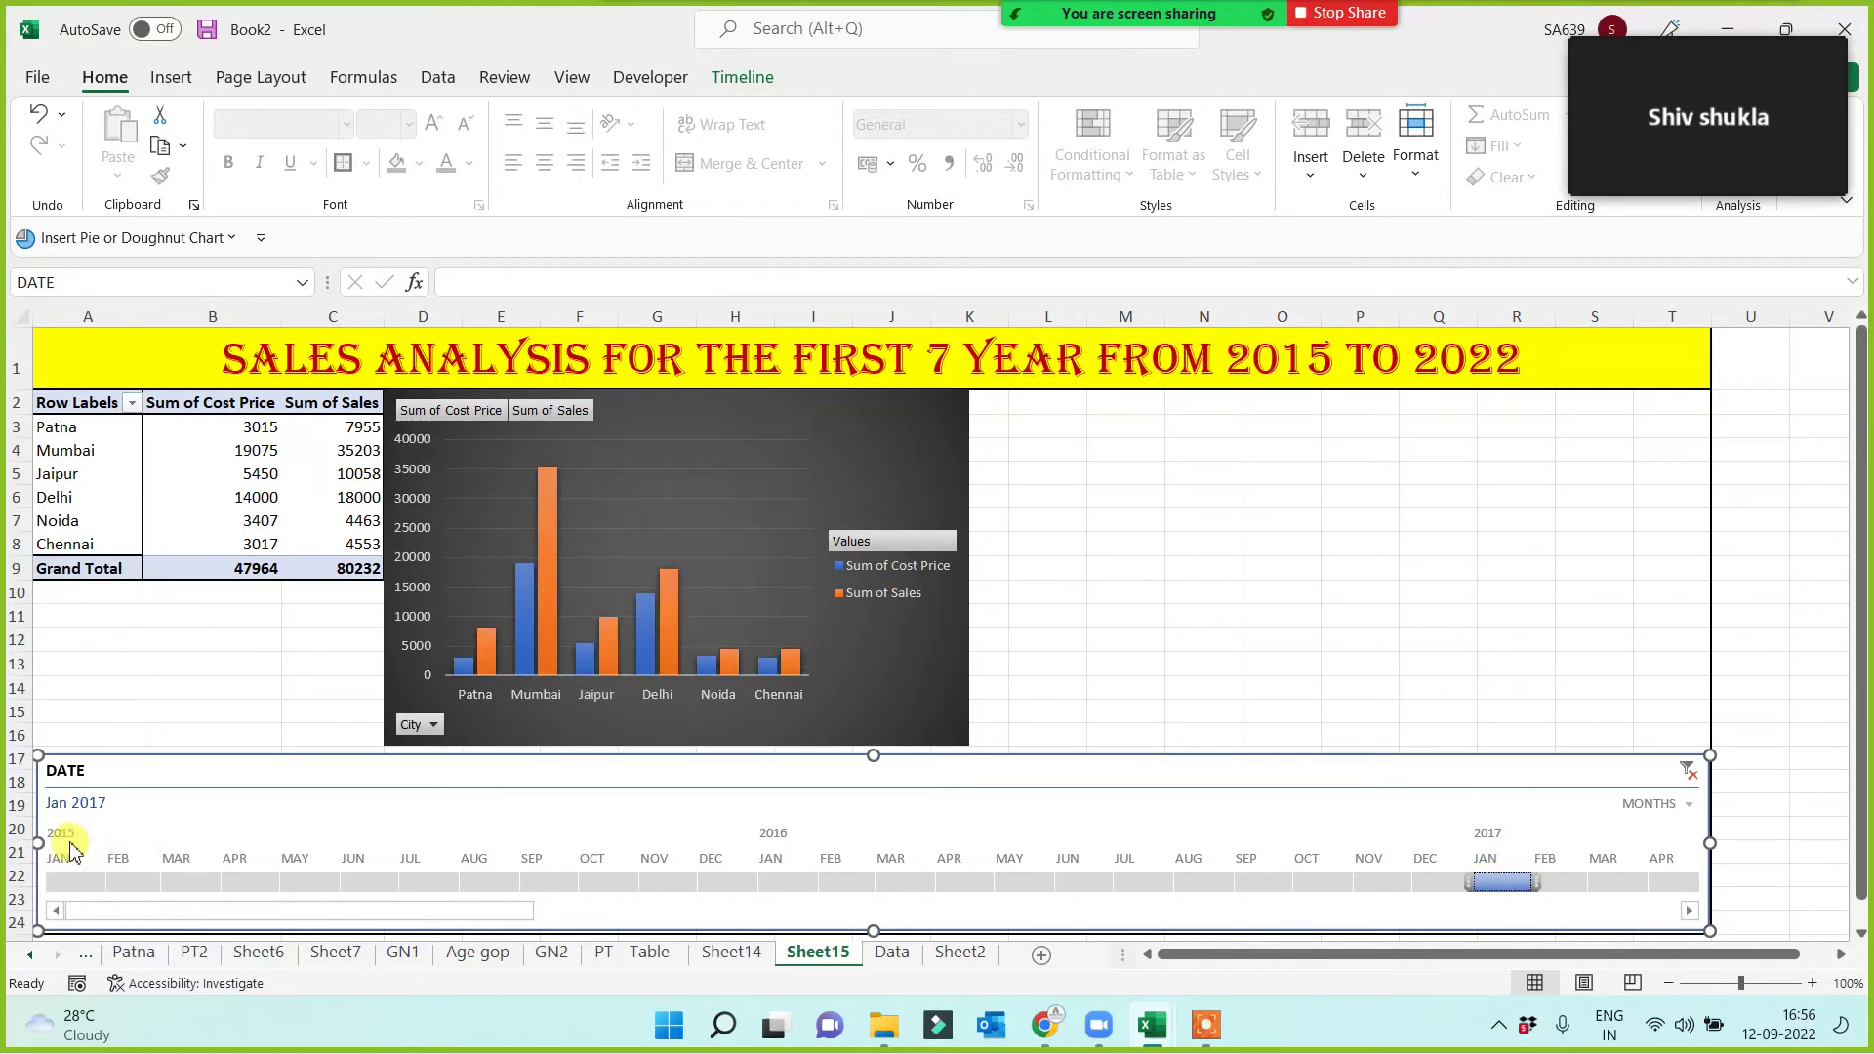
{"action": "left_click", "coordinate": [190, 883]}
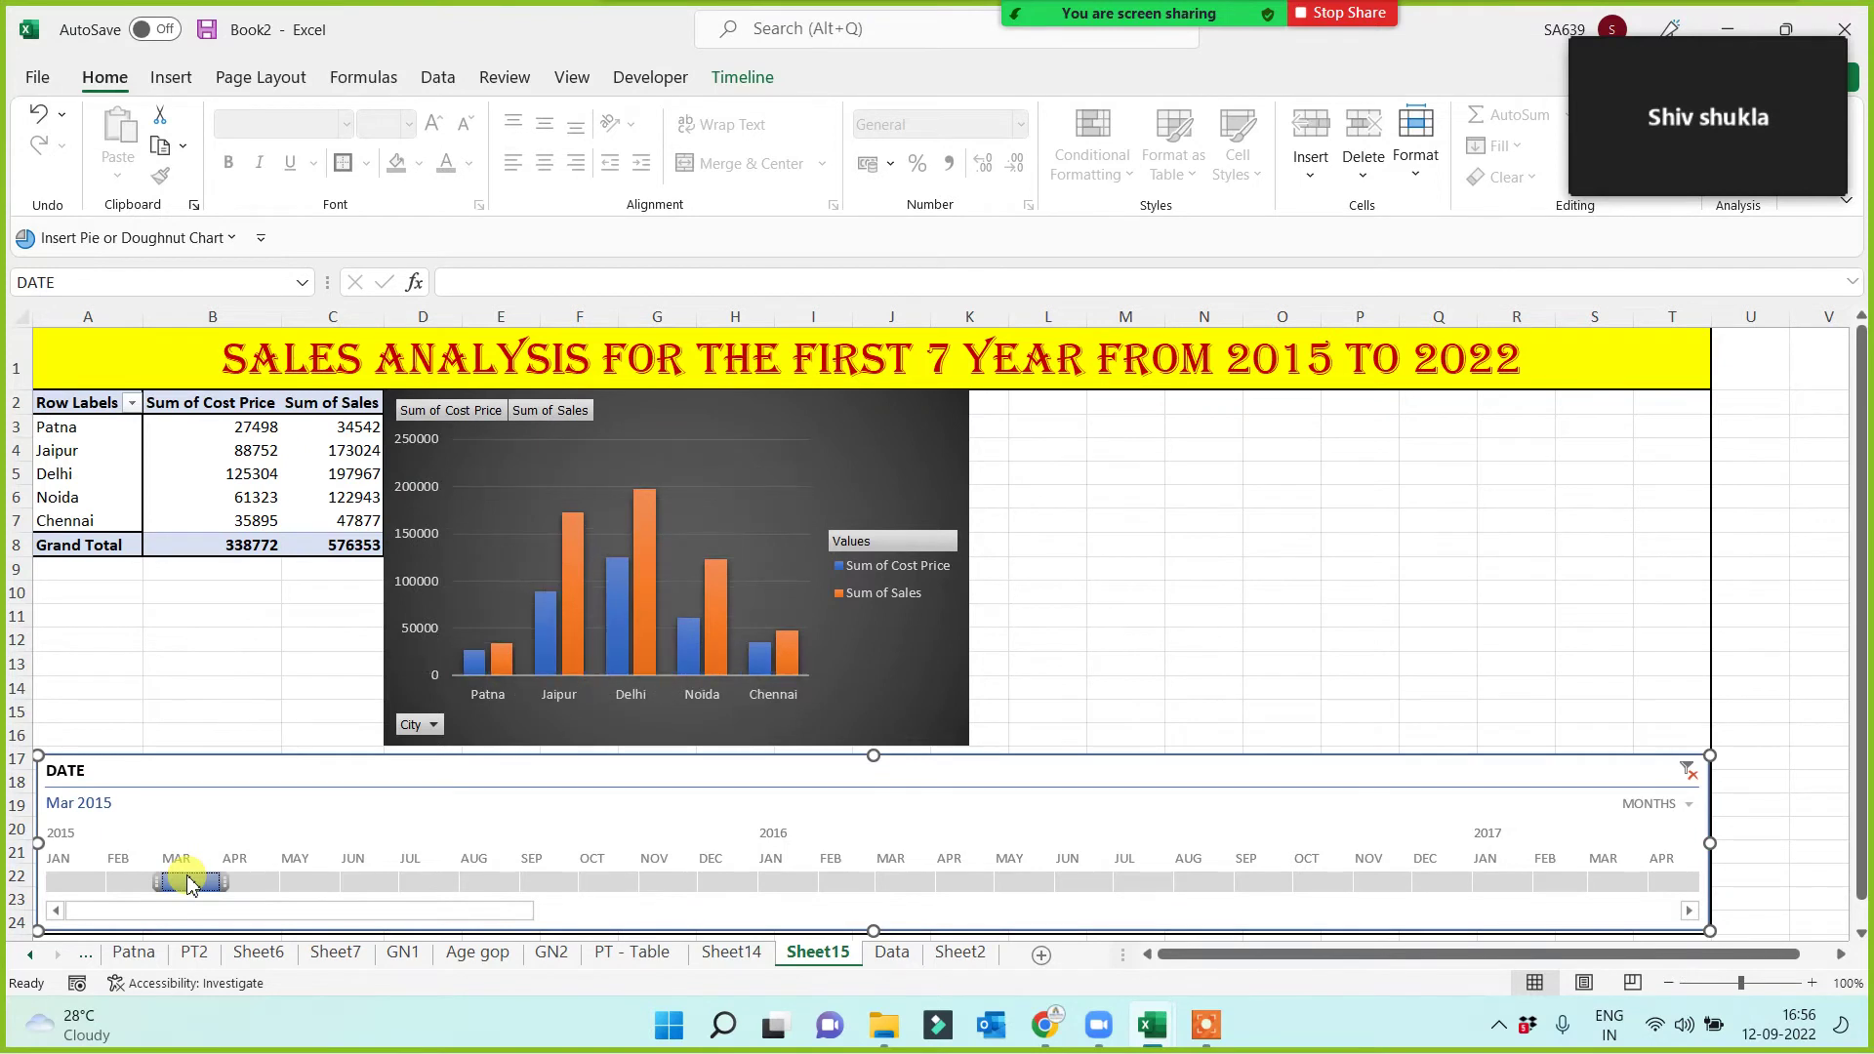
Filter the report by the timeline ranges Jan–Jul 2015, Nov 2015–Oct 2016 and Mar–Oct 2015 in turn.
{"action": "left_click_drag", "start_coordinate": [82, 886], "coordinate": [435, 879]}
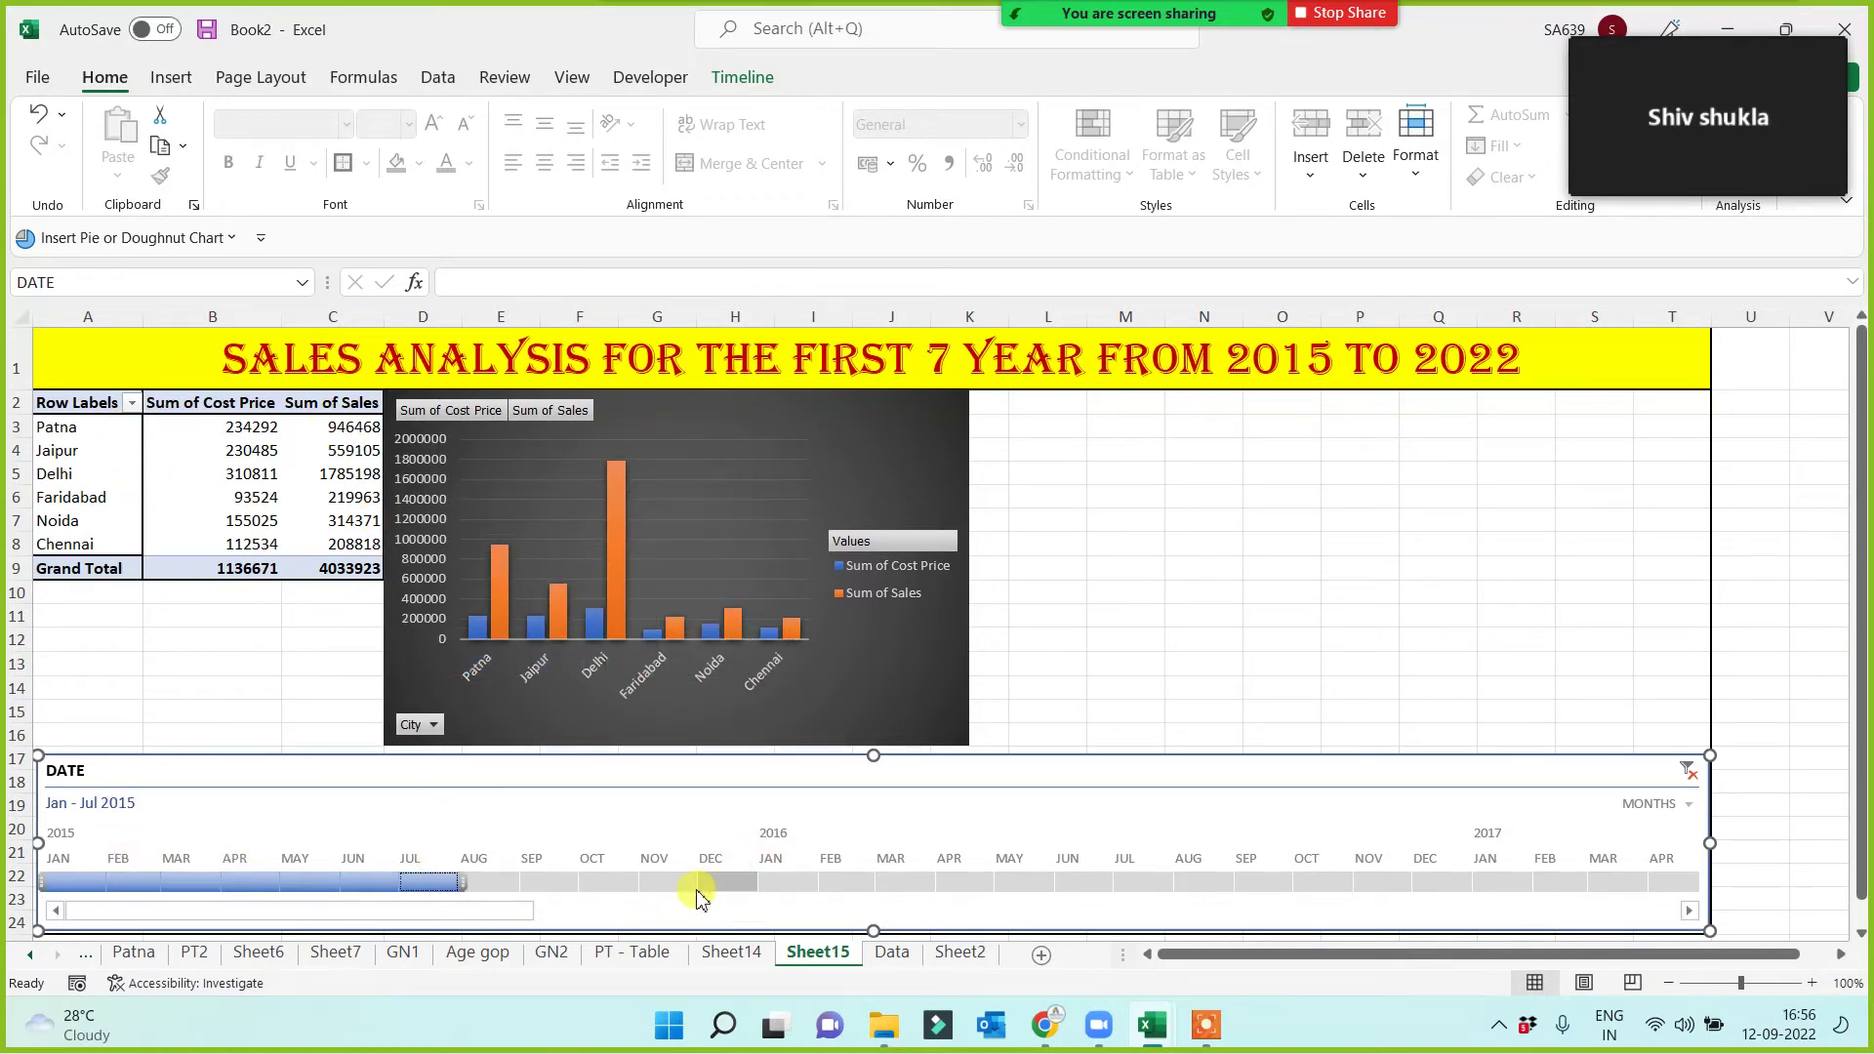
{"action": "left_click", "coordinate": [663, 884]}
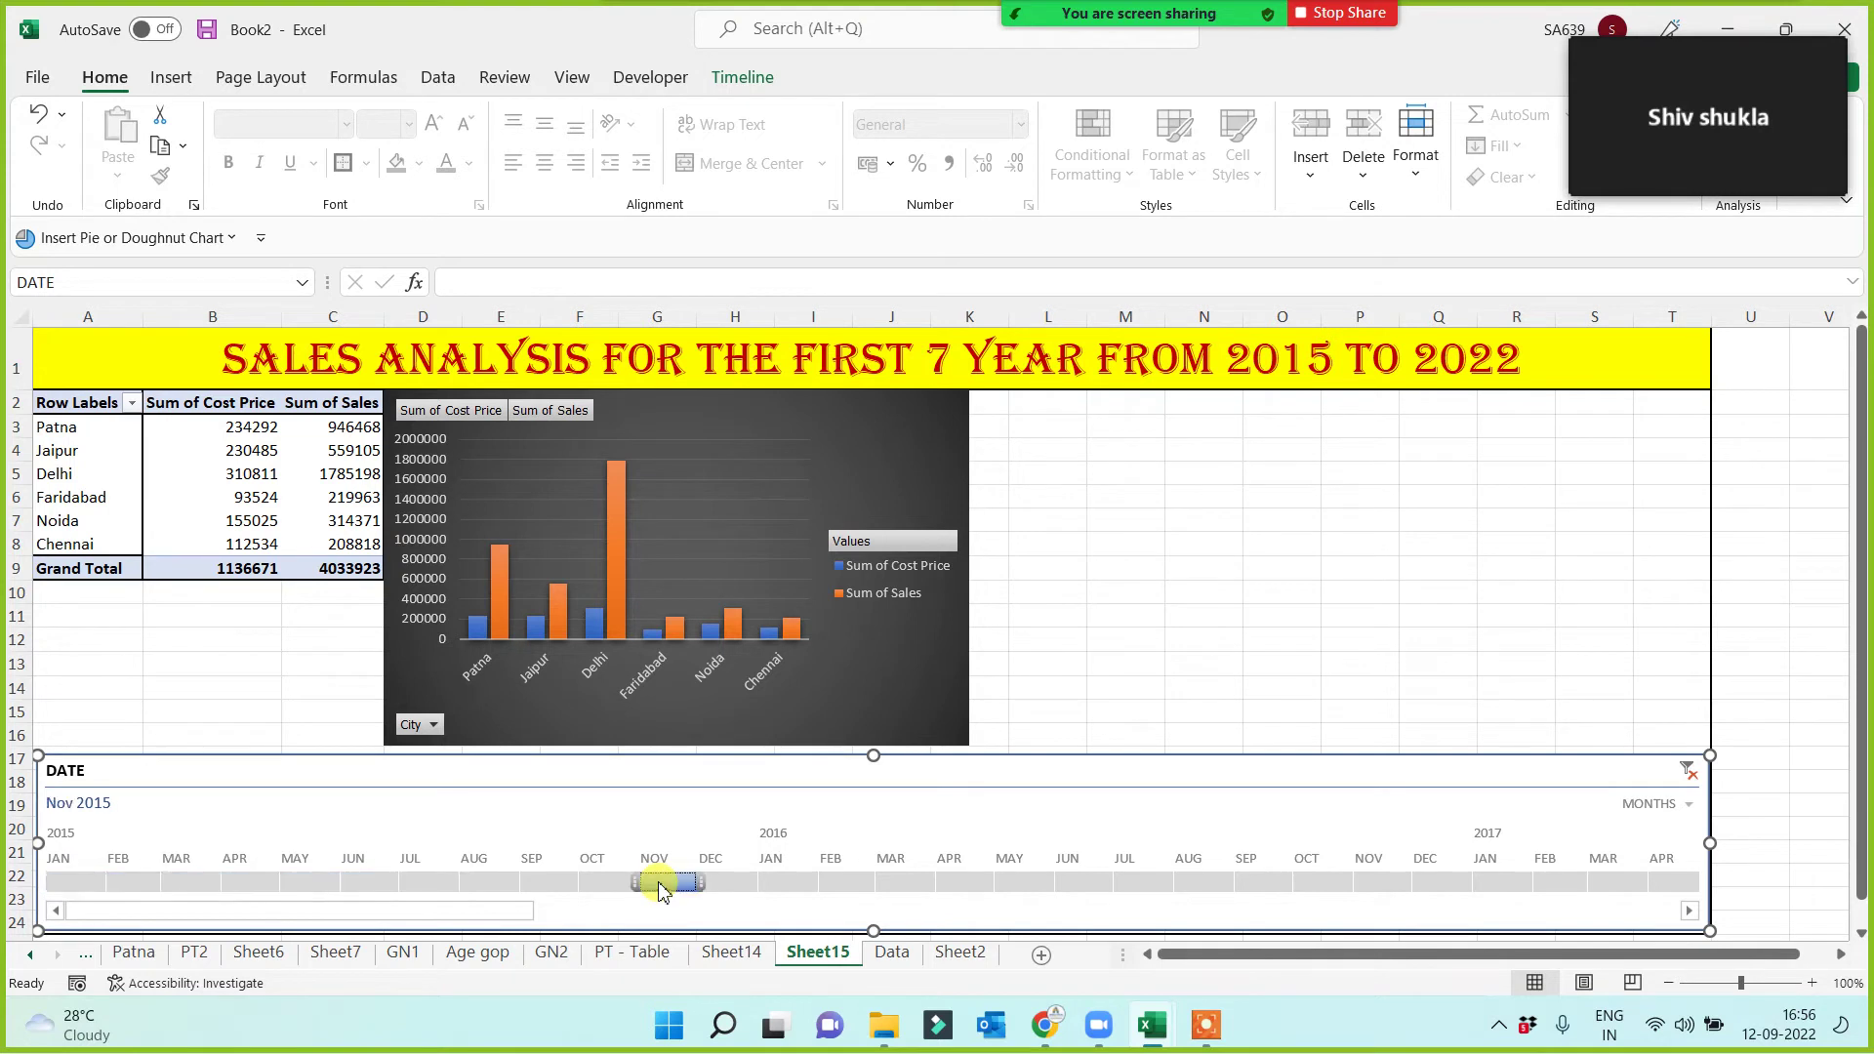
{"action": "left_click_drag", "start_coordinate": [684, 889], "coordinate": [1309, 879]}
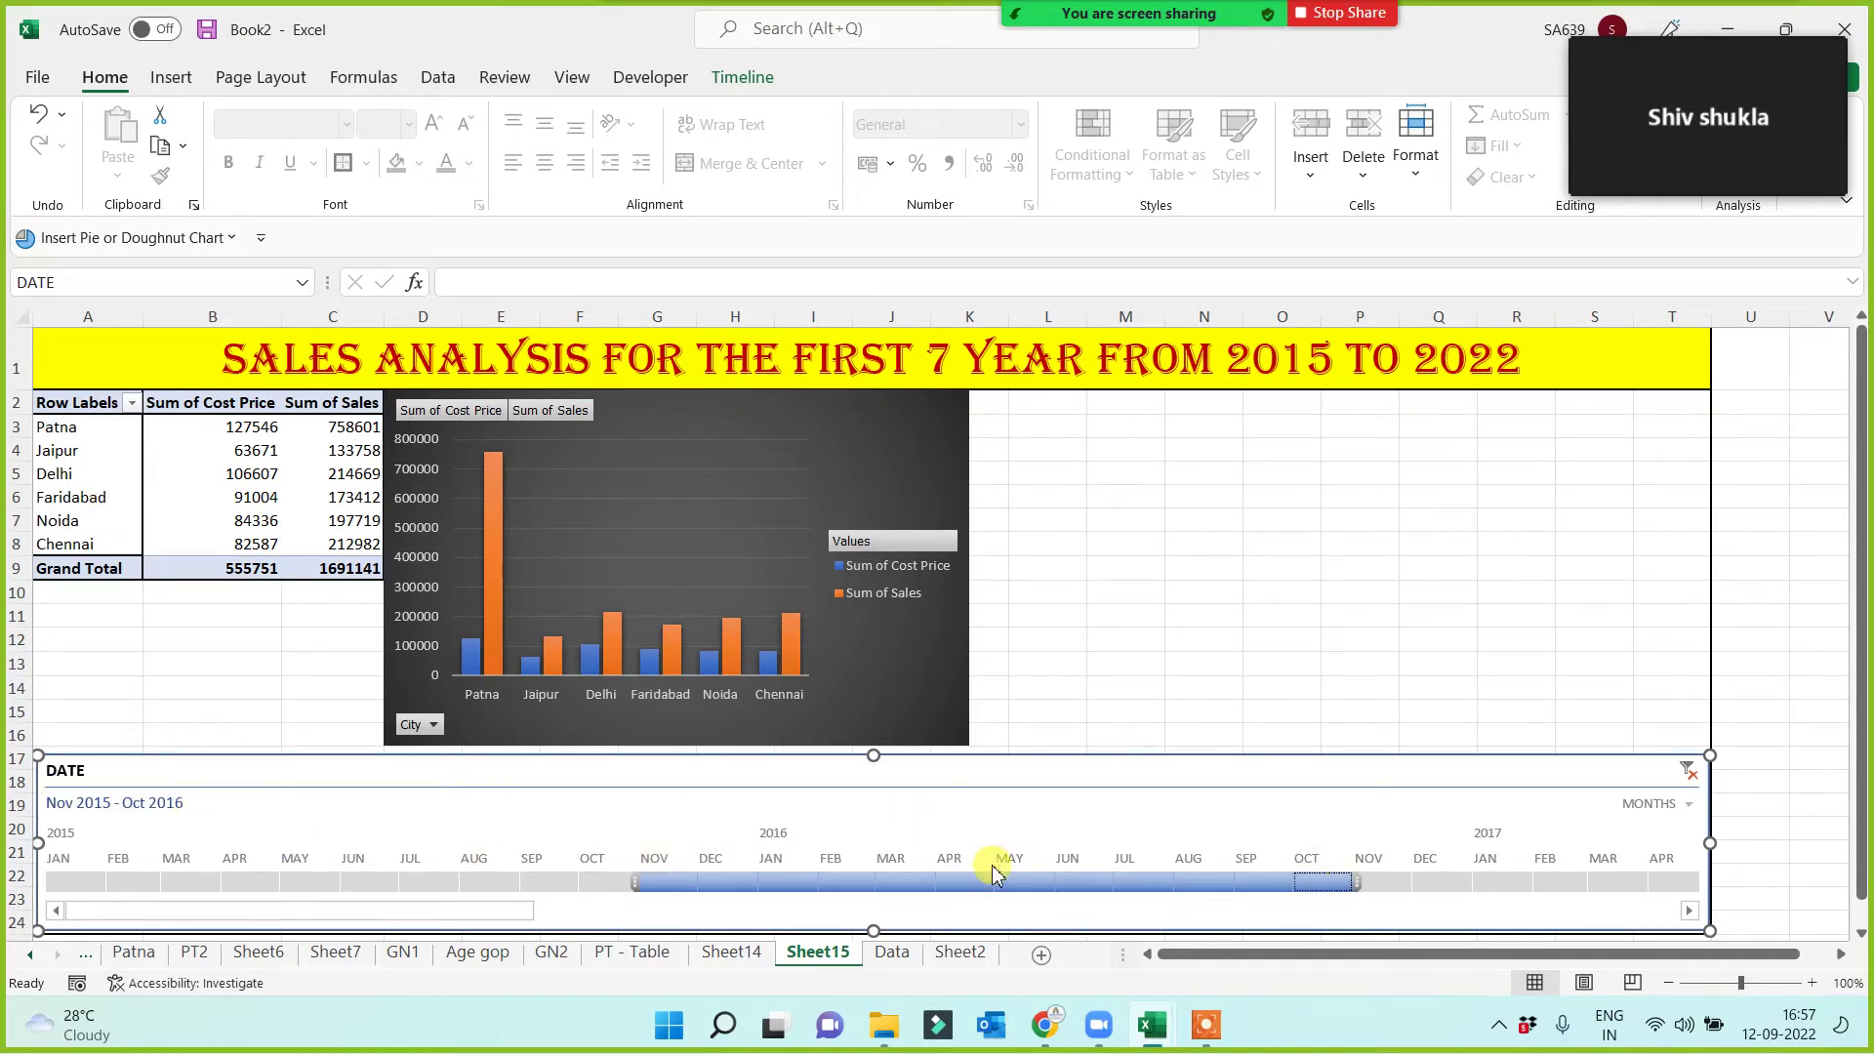
{"action": "left_click", "coordinate": [552, 879]}
{"action": "left_click_drag", "start_coordinate": [557, 879], "coordinate": [371, 881]}
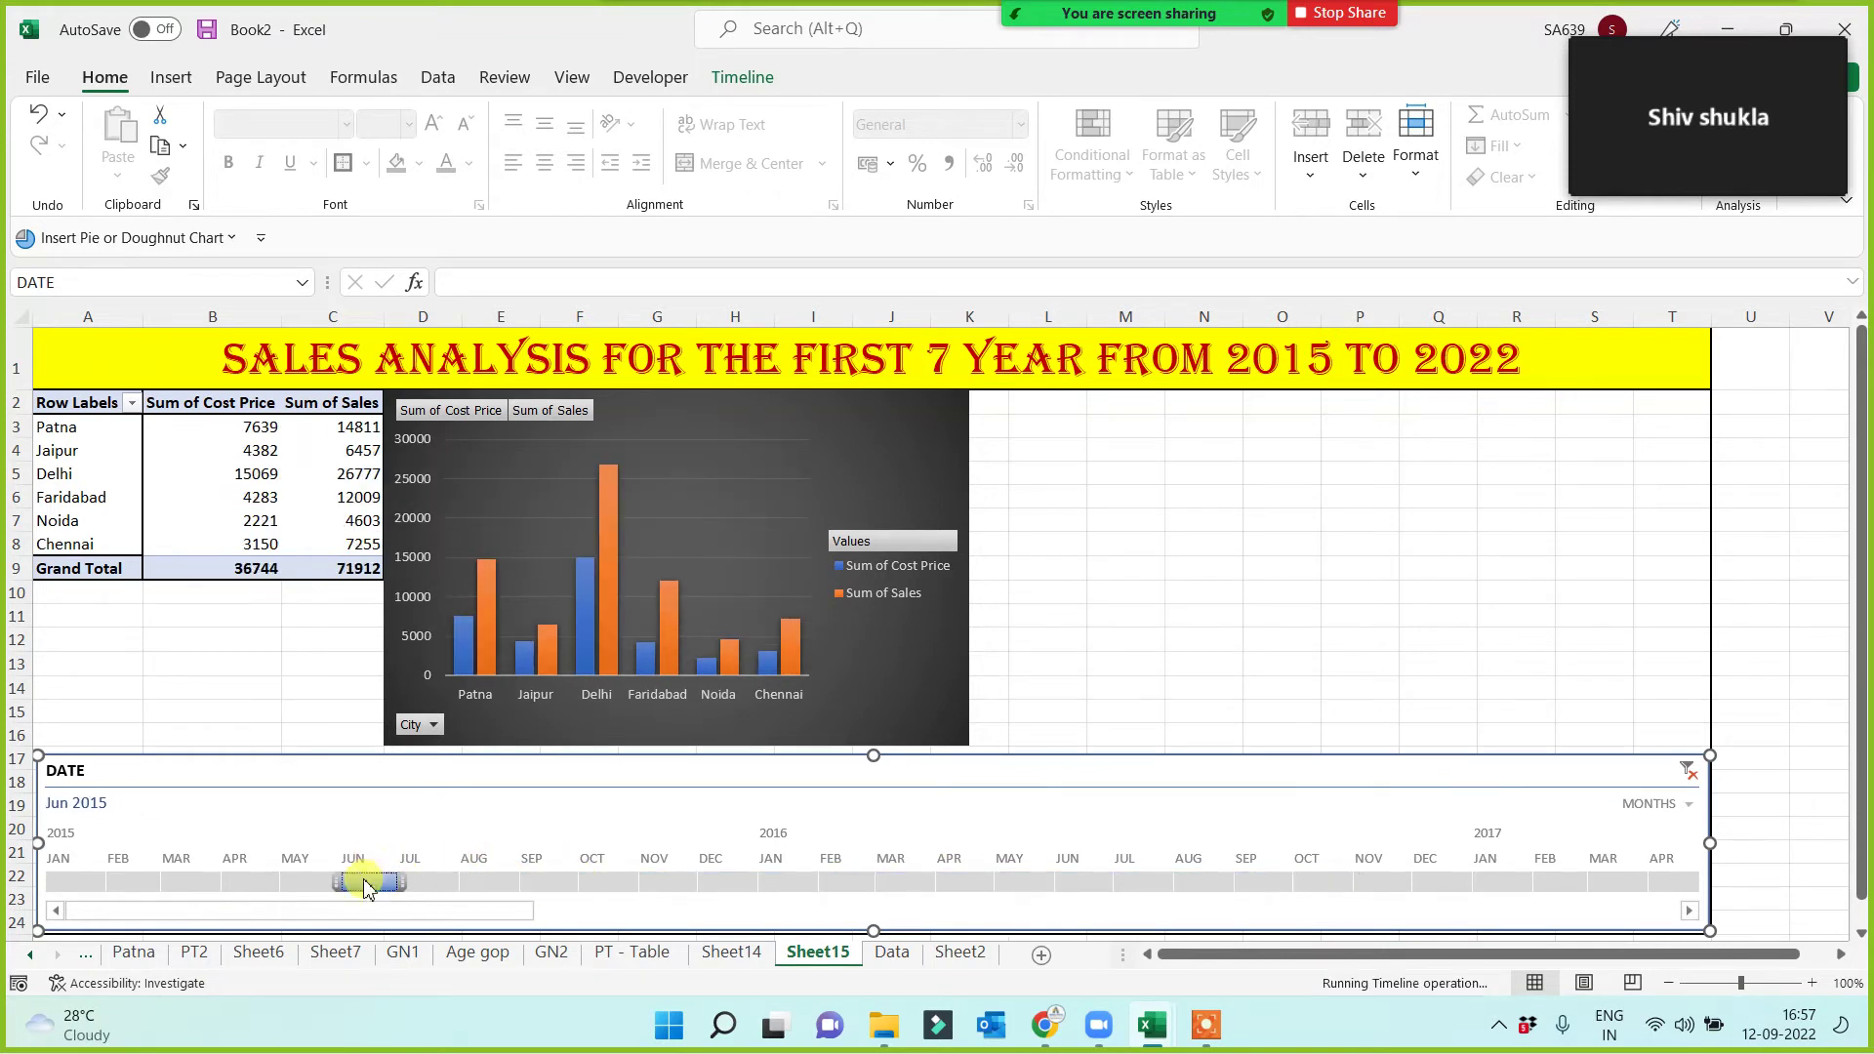
{"action": "left_click_drag", "start_coordinate": [198, 886], "coordinate": [628, 879]}
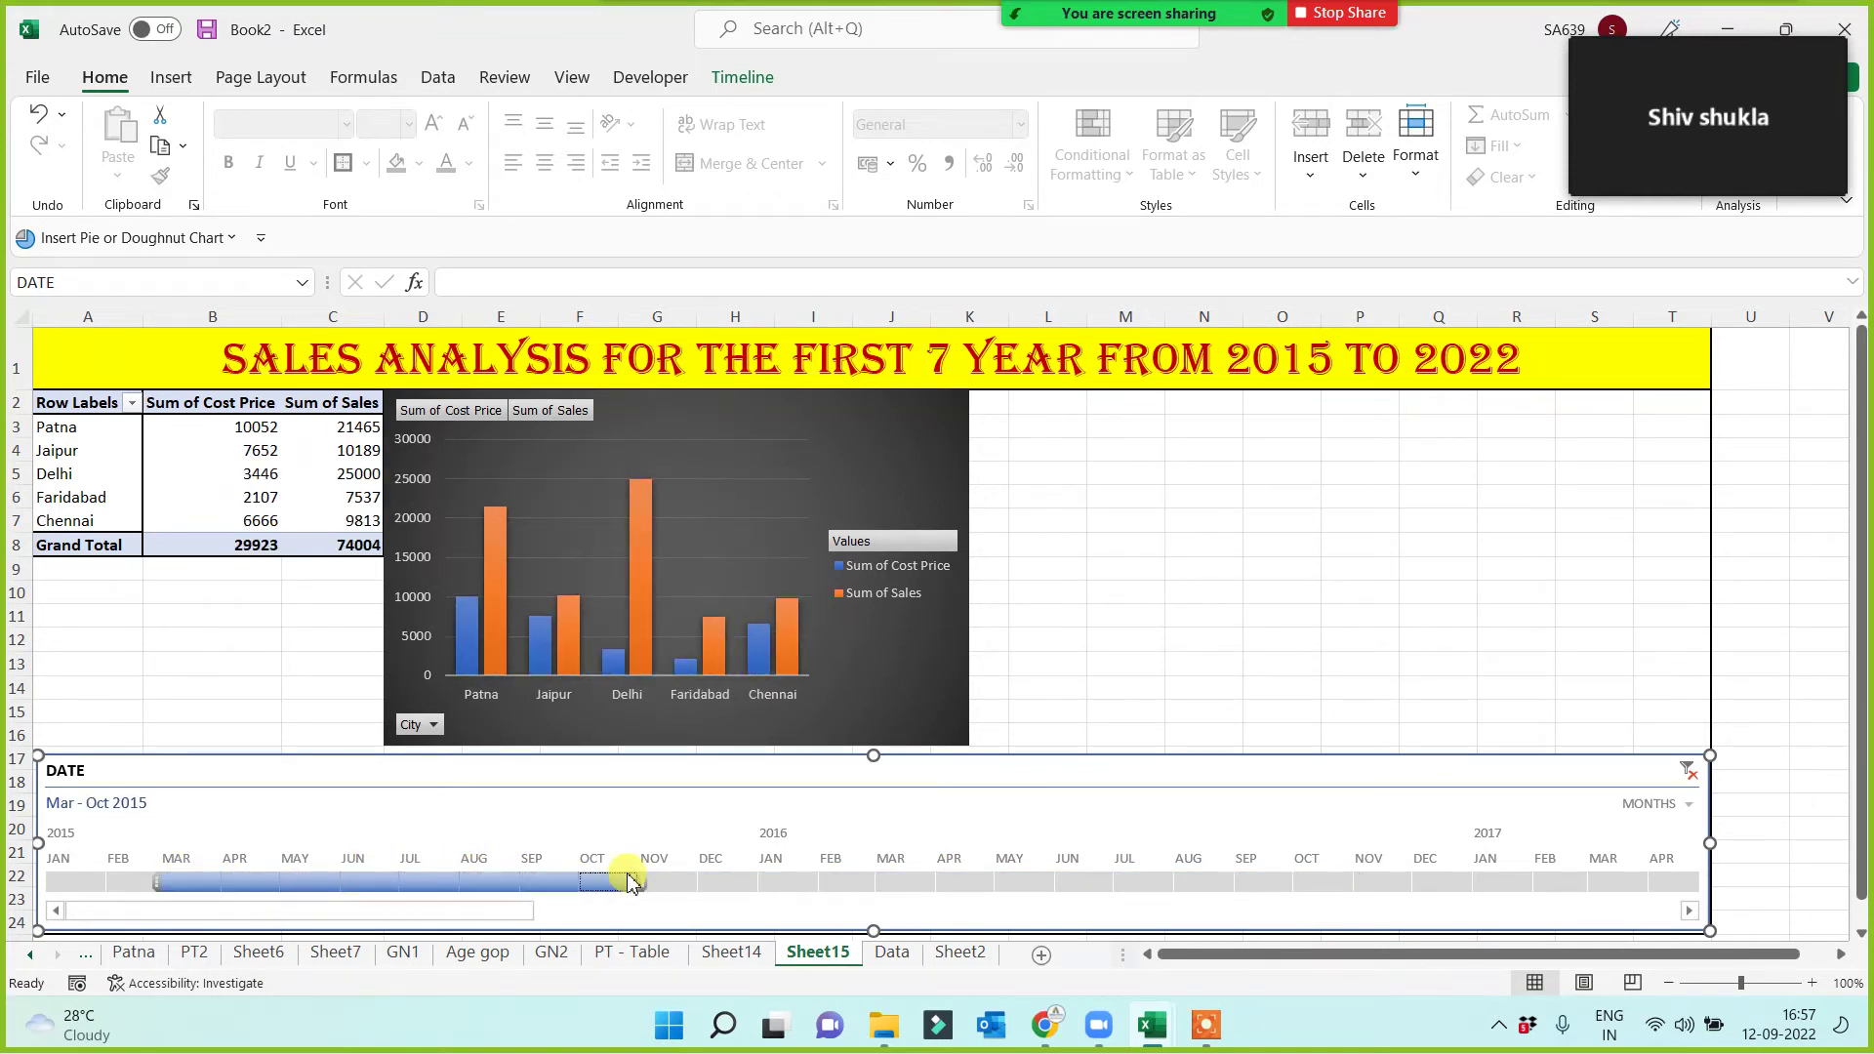
Filter the report to Mar 2016 and May 2016 in turn, and clear the timeline filter to show all periods.
{"action": "left_click", "coordinate": [918, 885]}
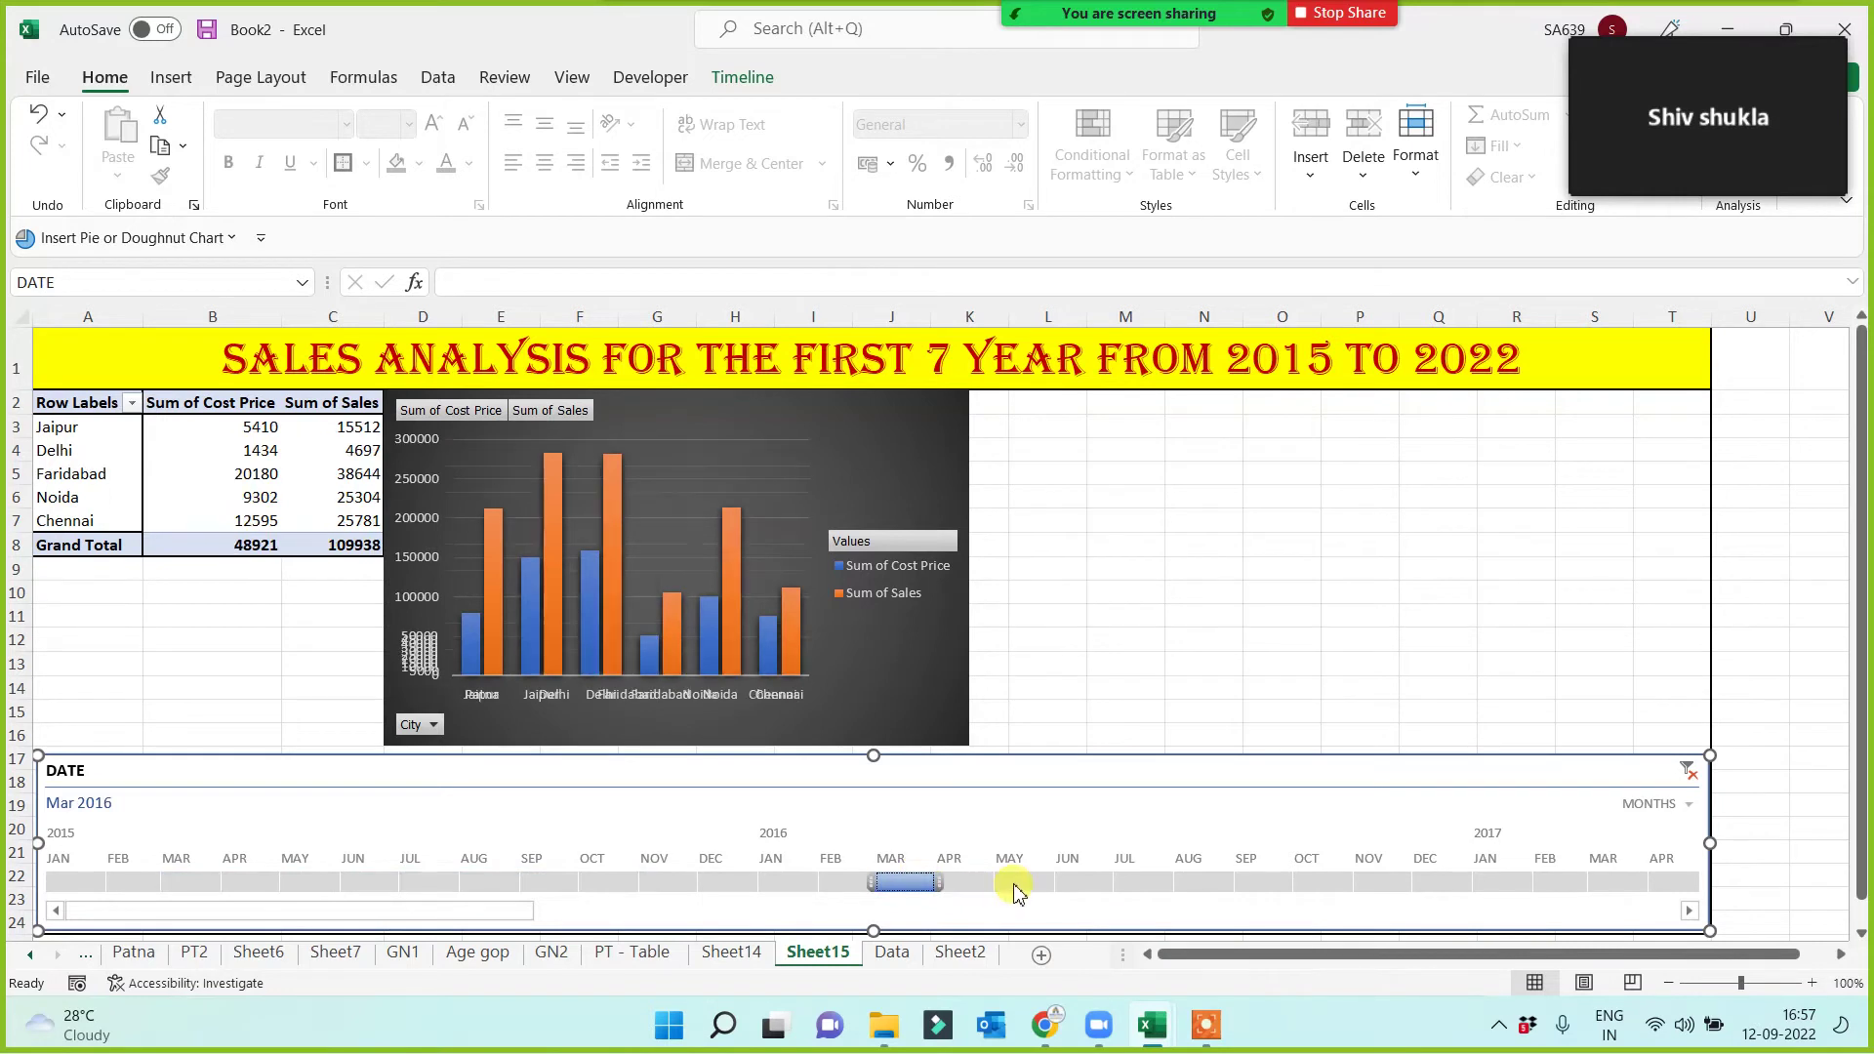
{"action": "left_click", "coordinate": [1020, 882]}
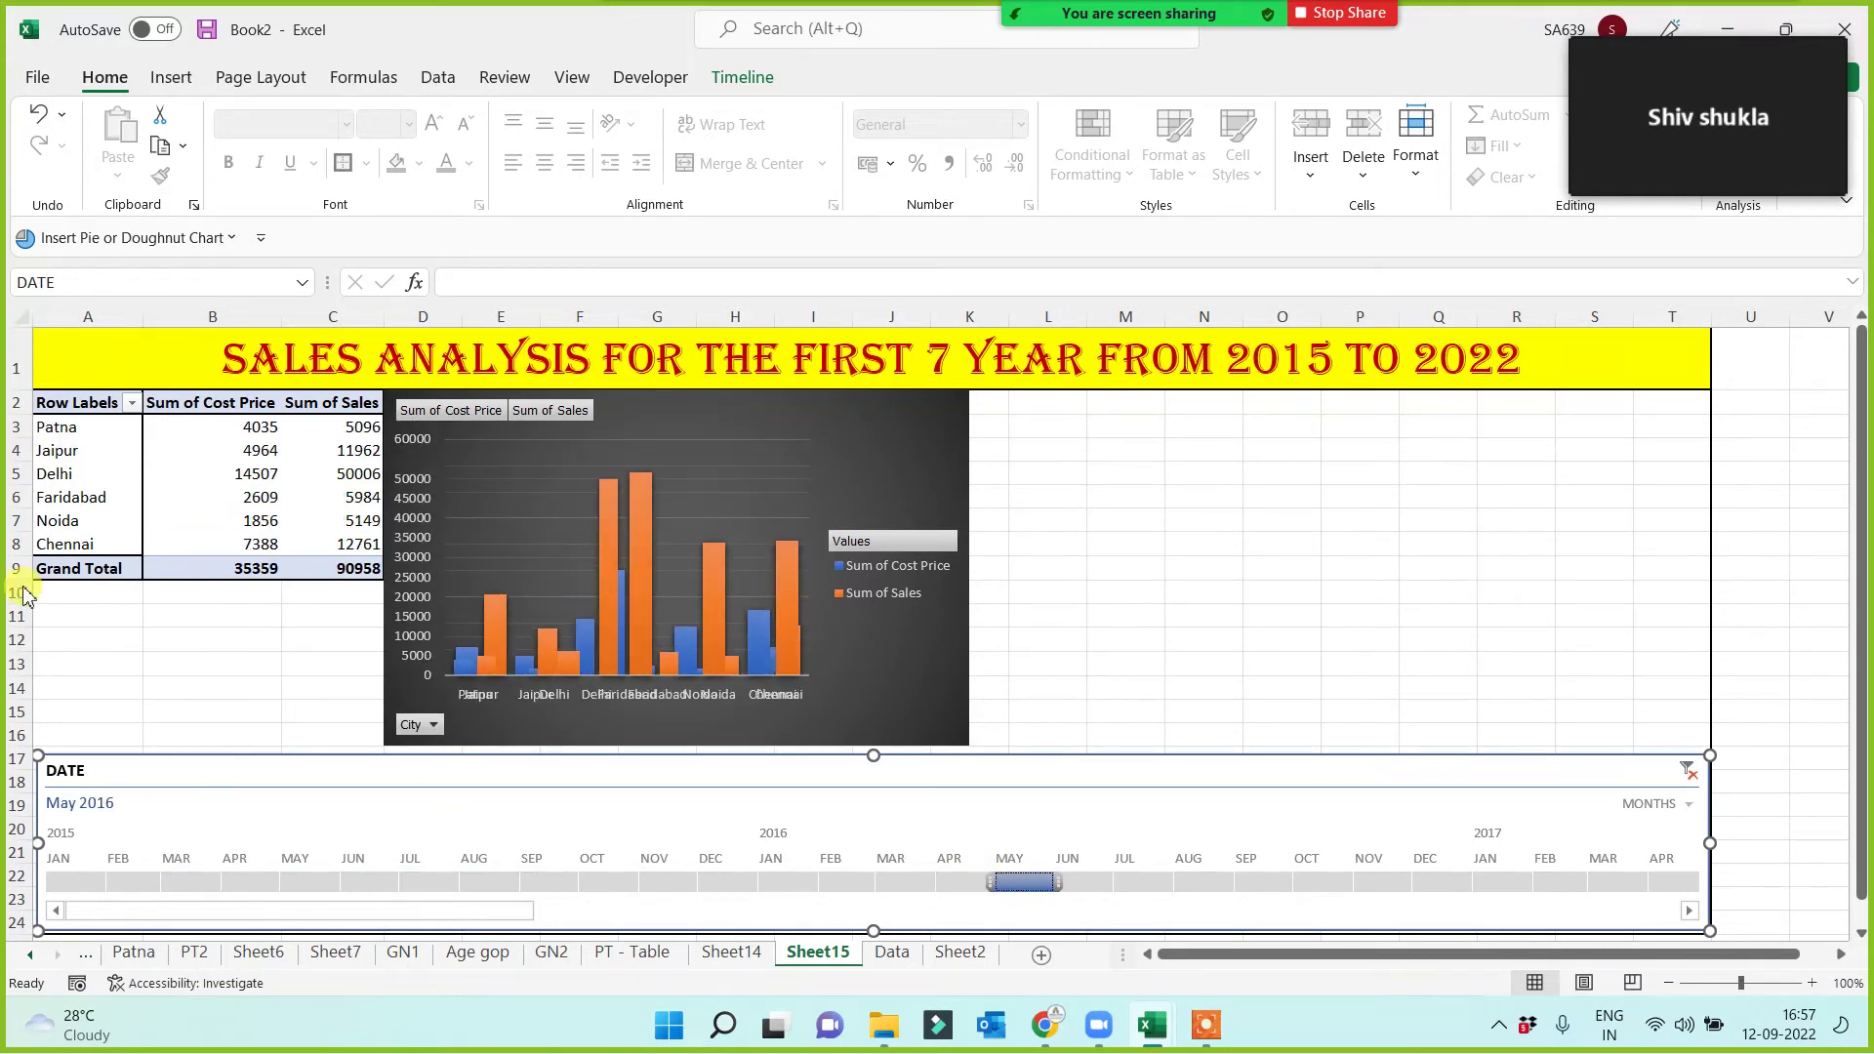
{"action": "left_click", "coordinate": [1690, 772]}
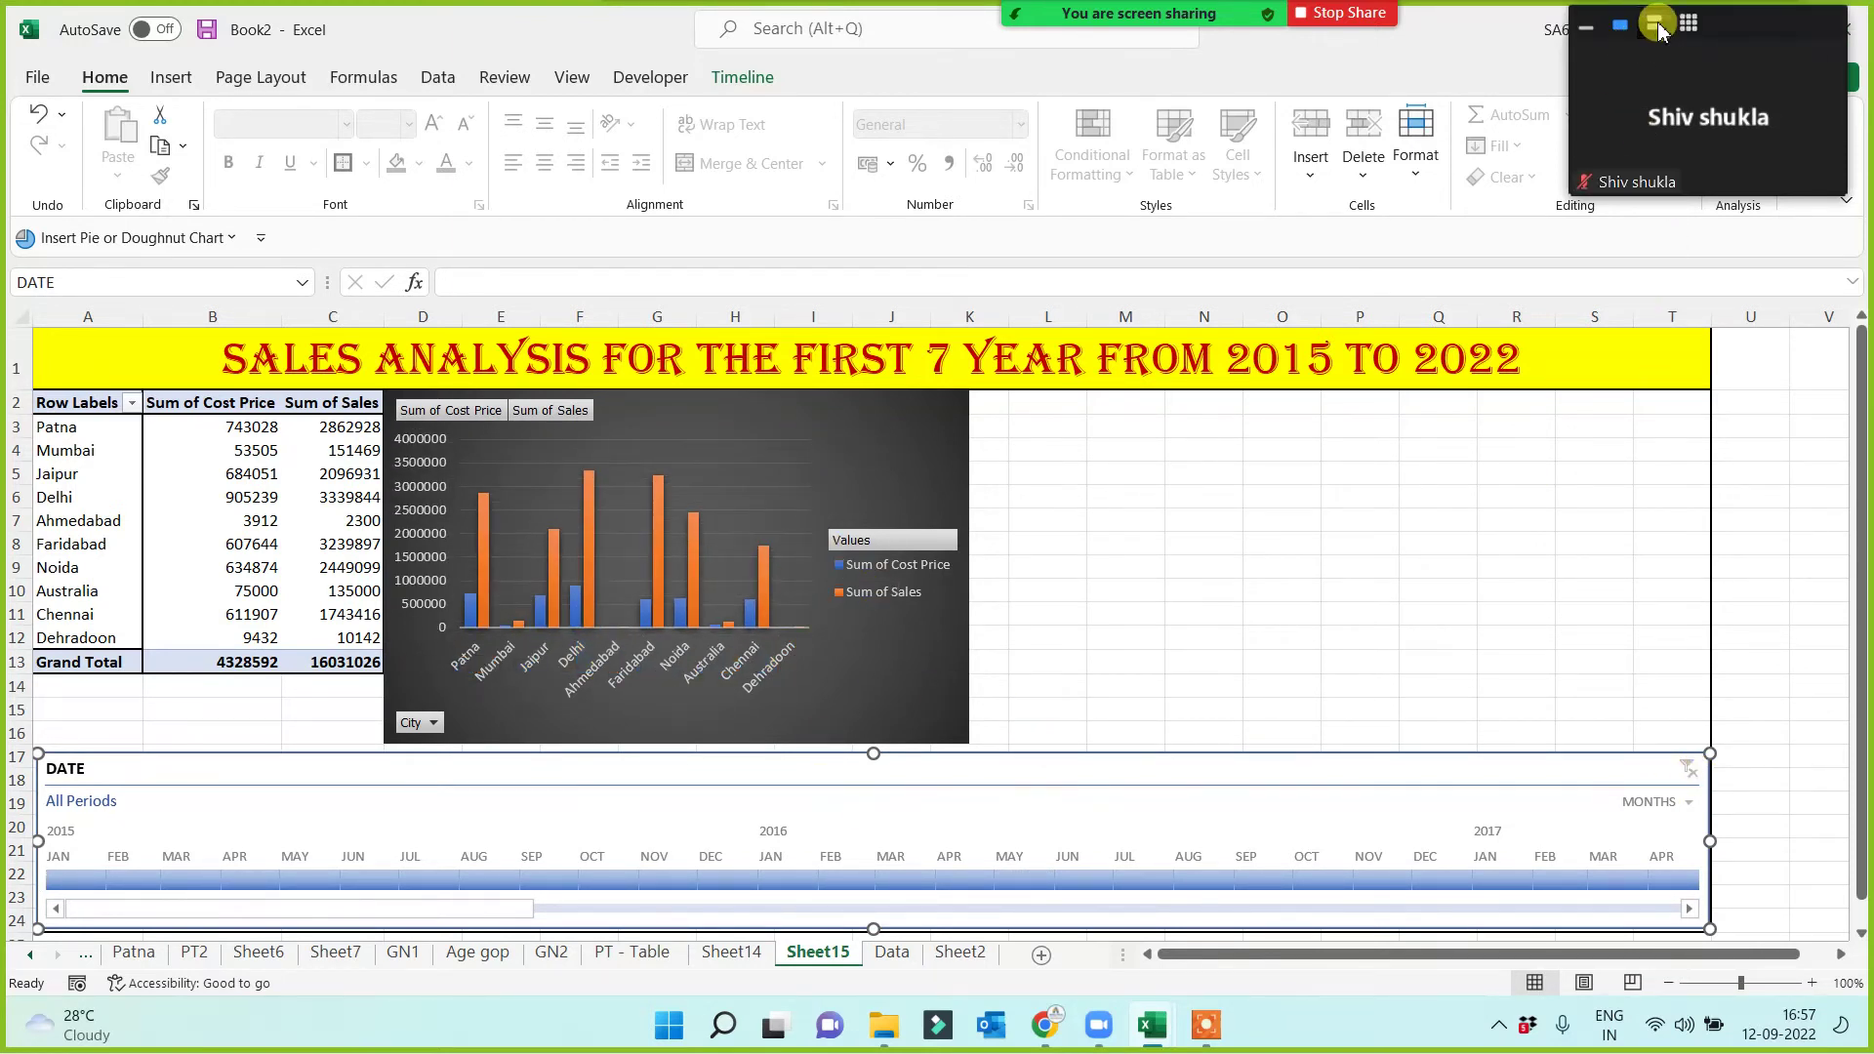
{"action": "left_click", "coordinate": [1656, 24]}
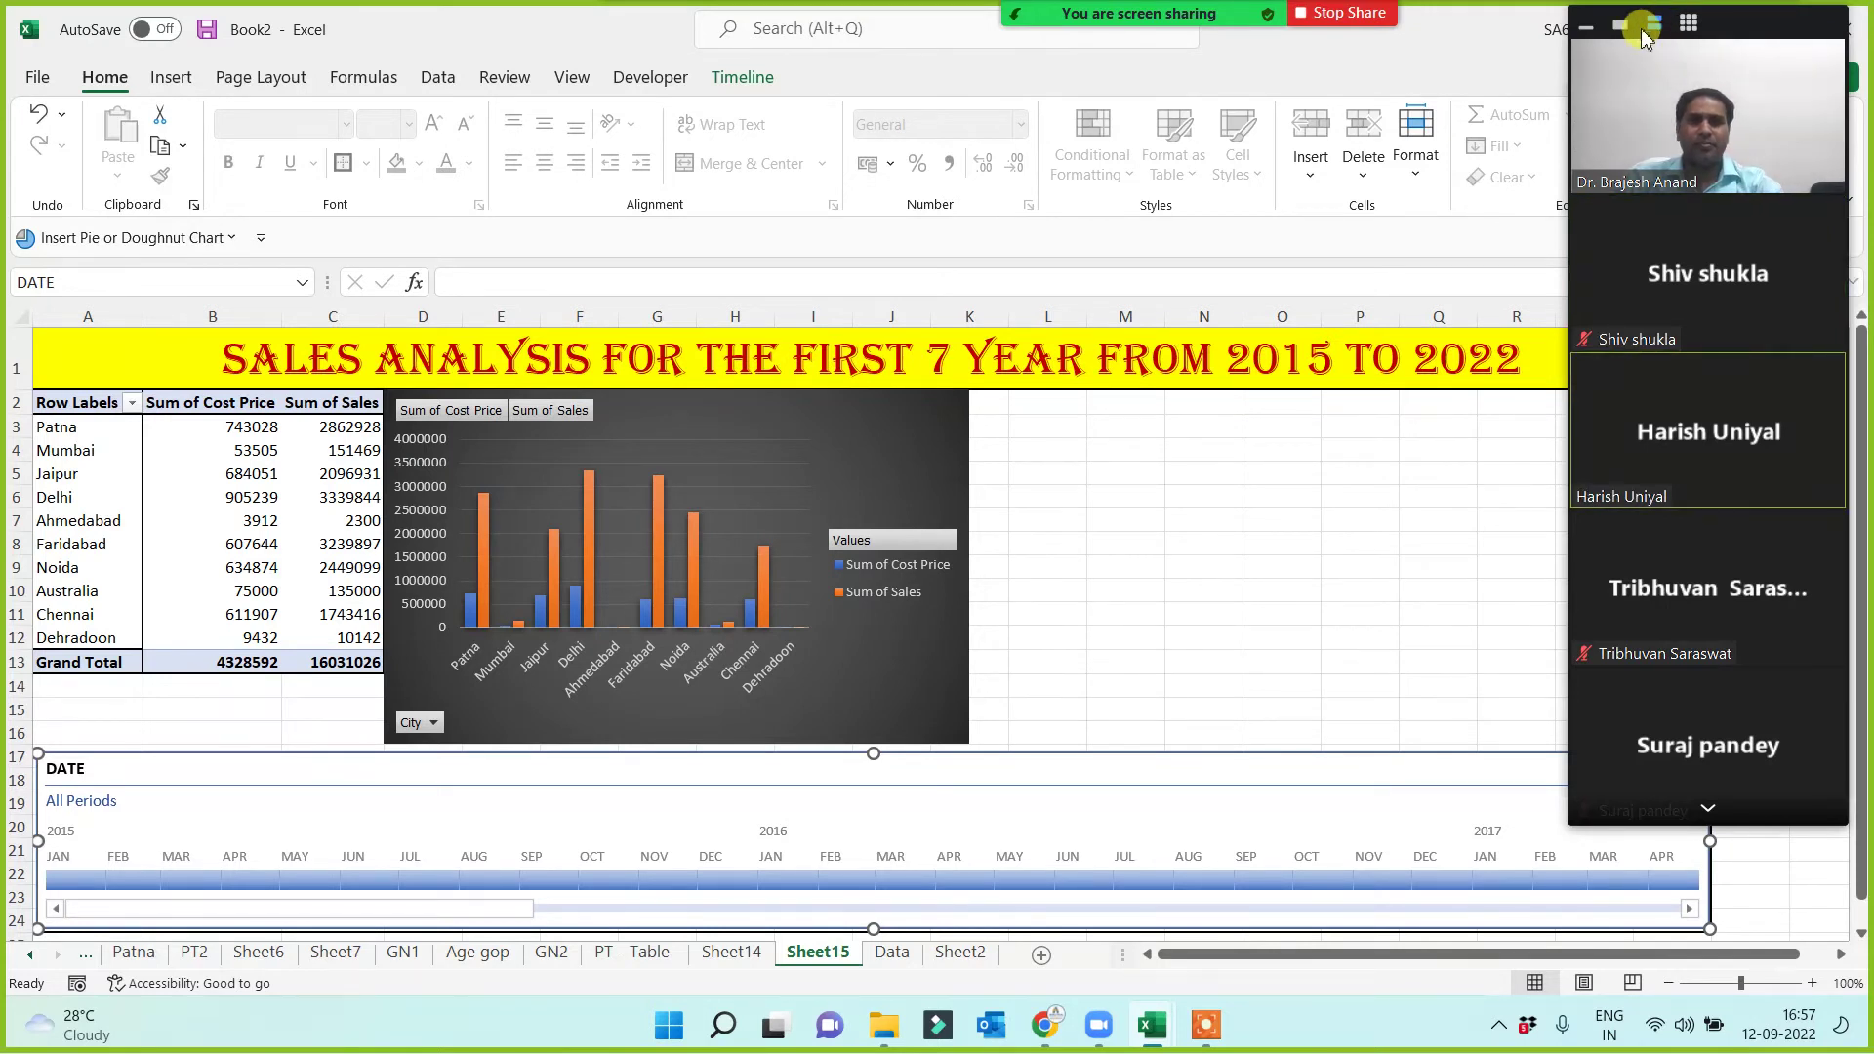
{"action": "left_click", "coordinate": [1631, 25]}
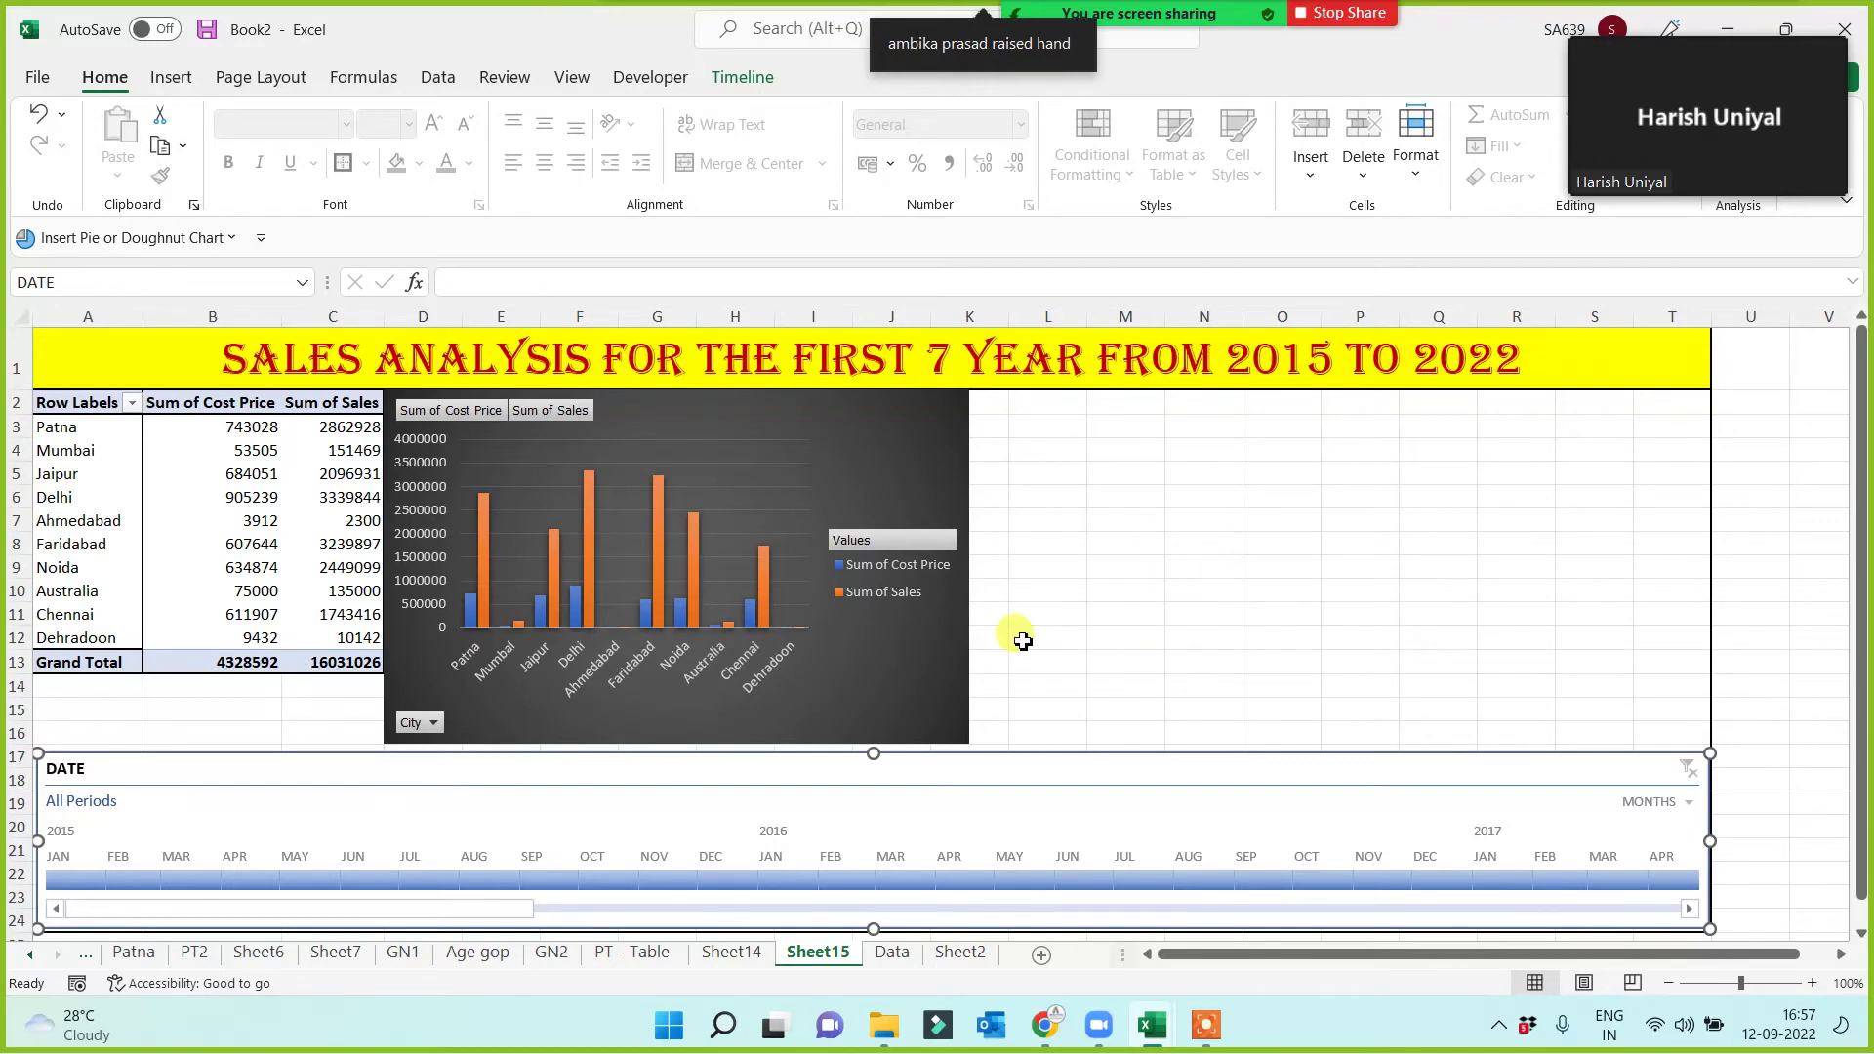
Insert slicers for Sales Person, Sales Zone and Item (Product) from the pivot table.
{"action": "left_click", "coordinate": [254, 607]}
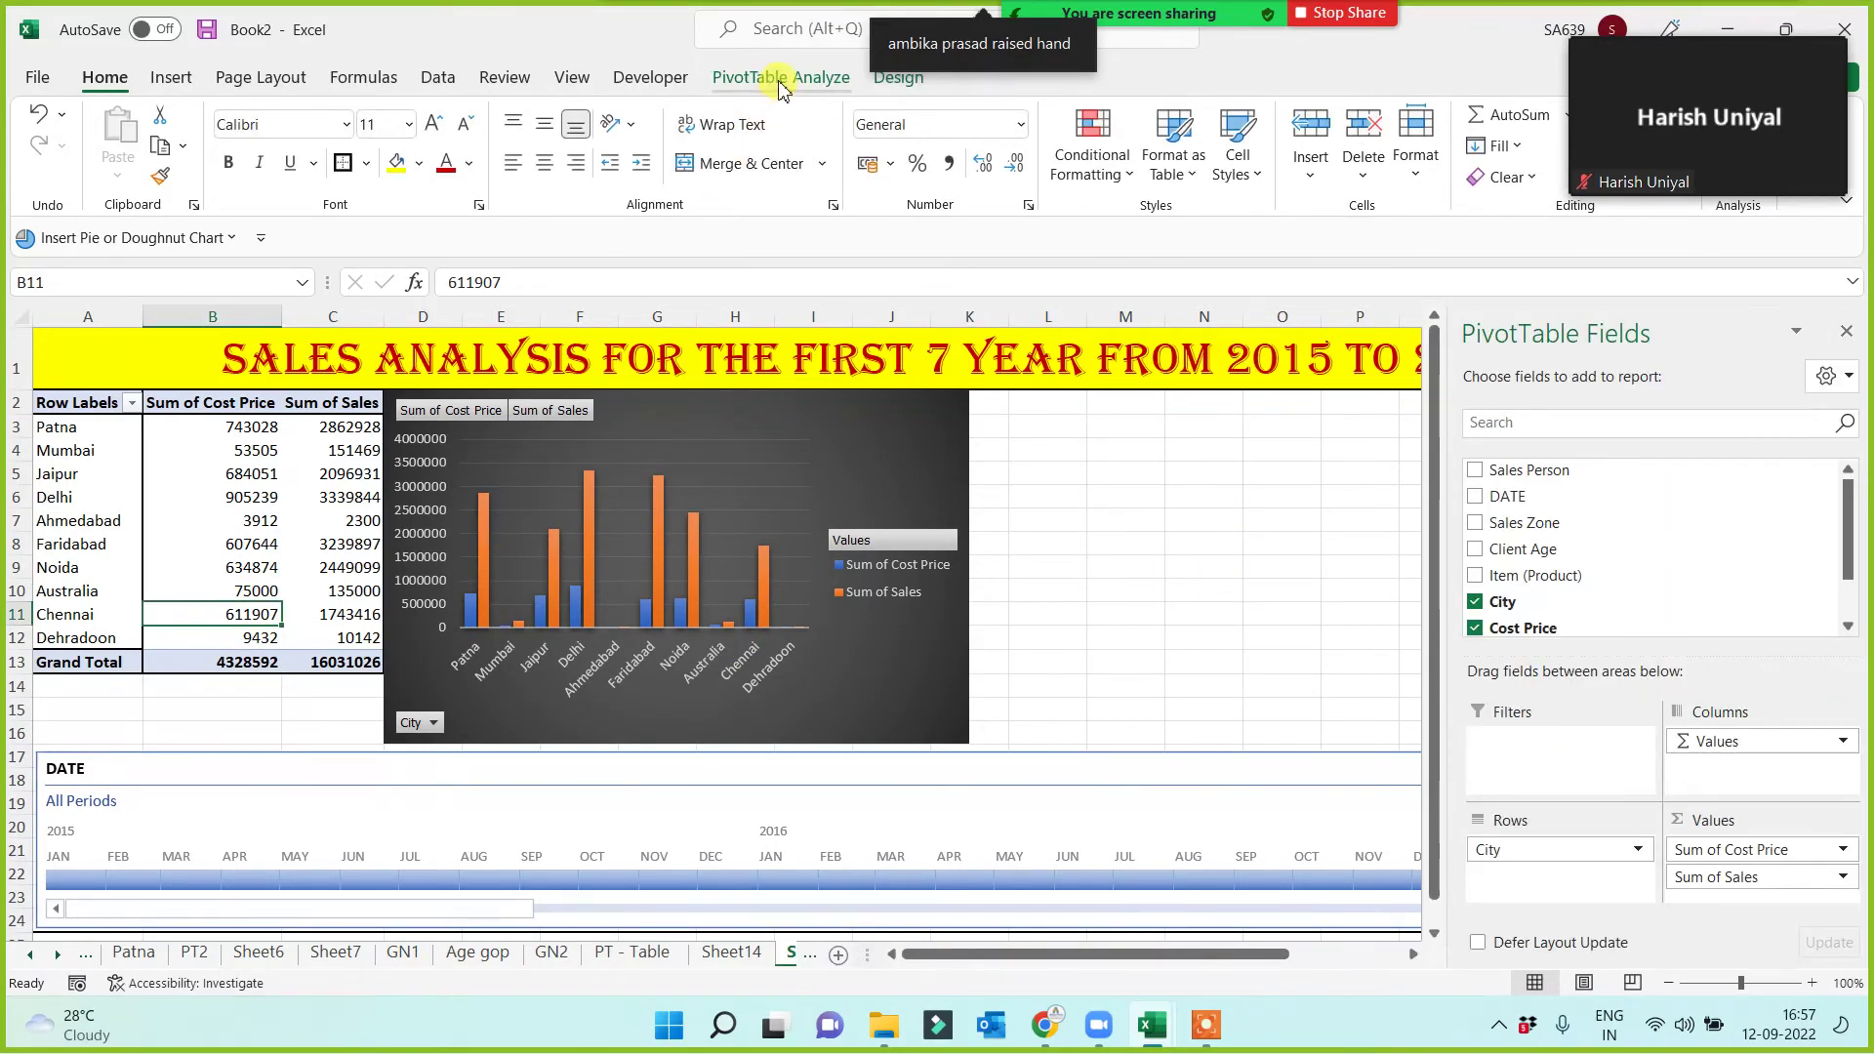
{"action": "left_click", "coordinate": [782, 86]}
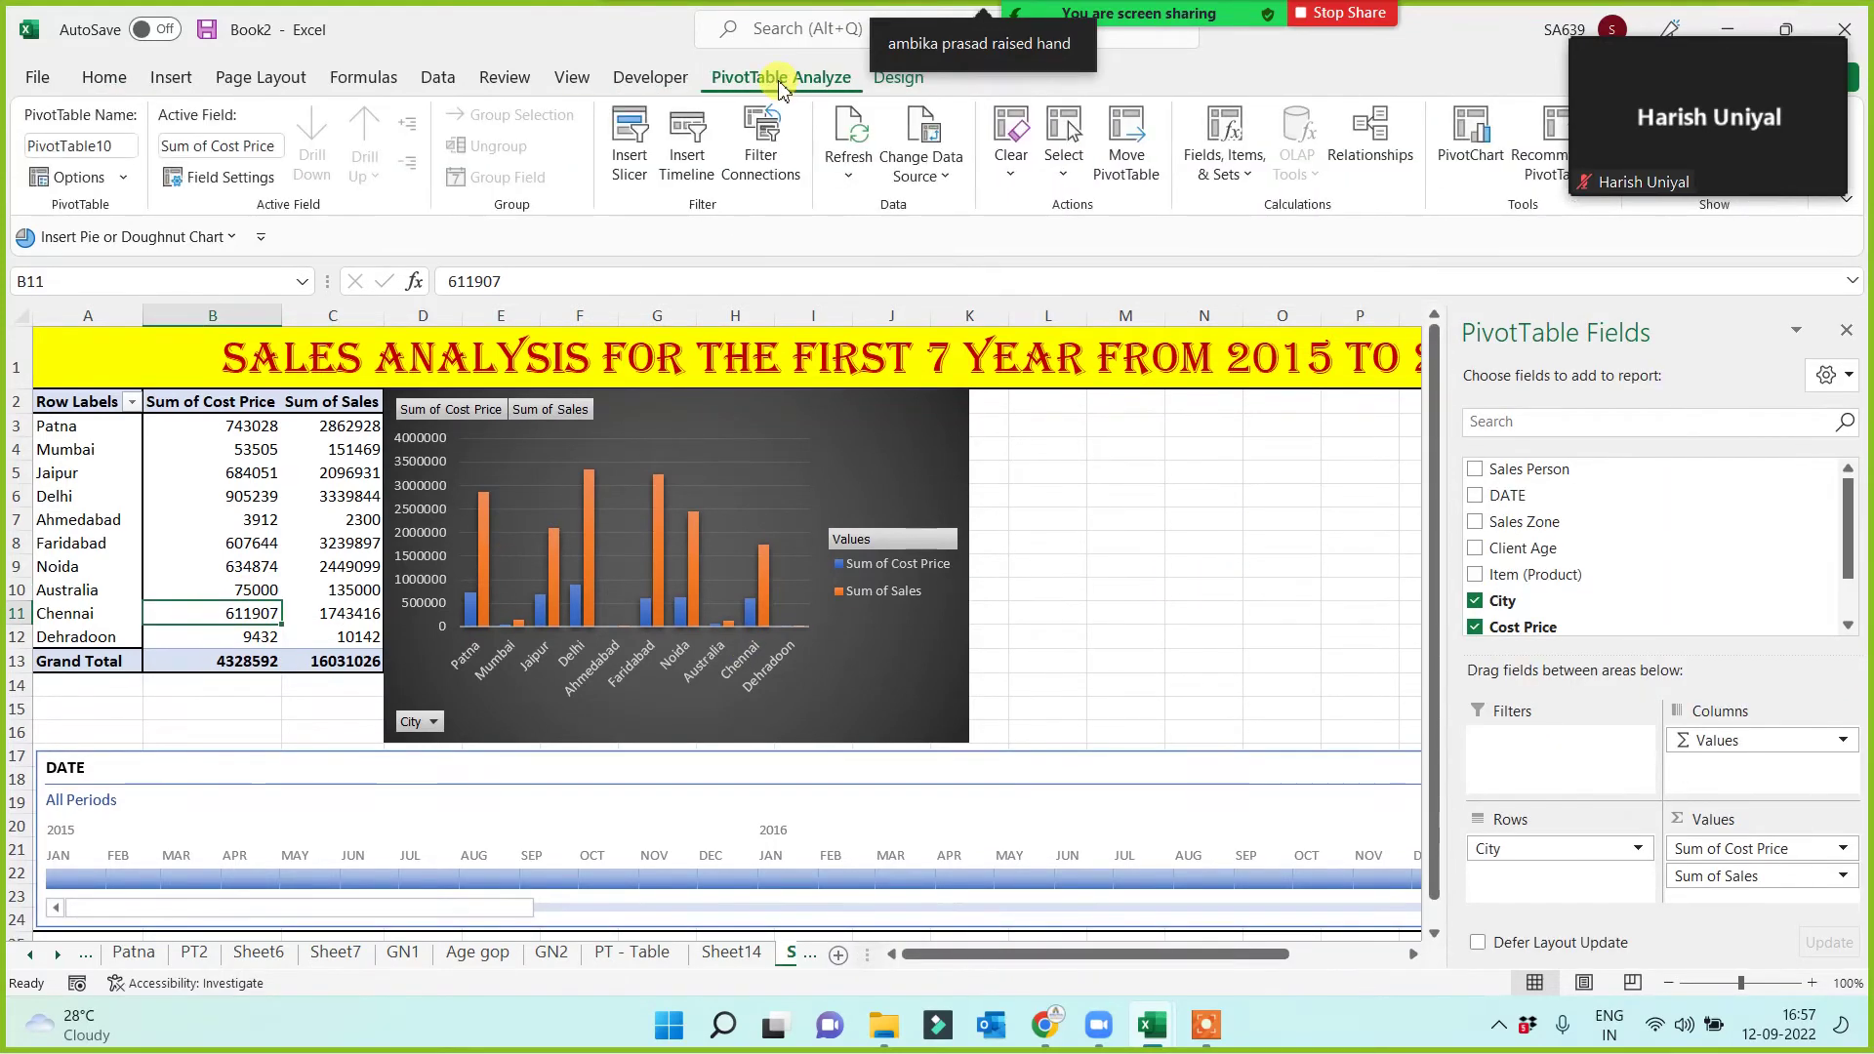
{"action": "left_click", "coordinate": [629, 151]}
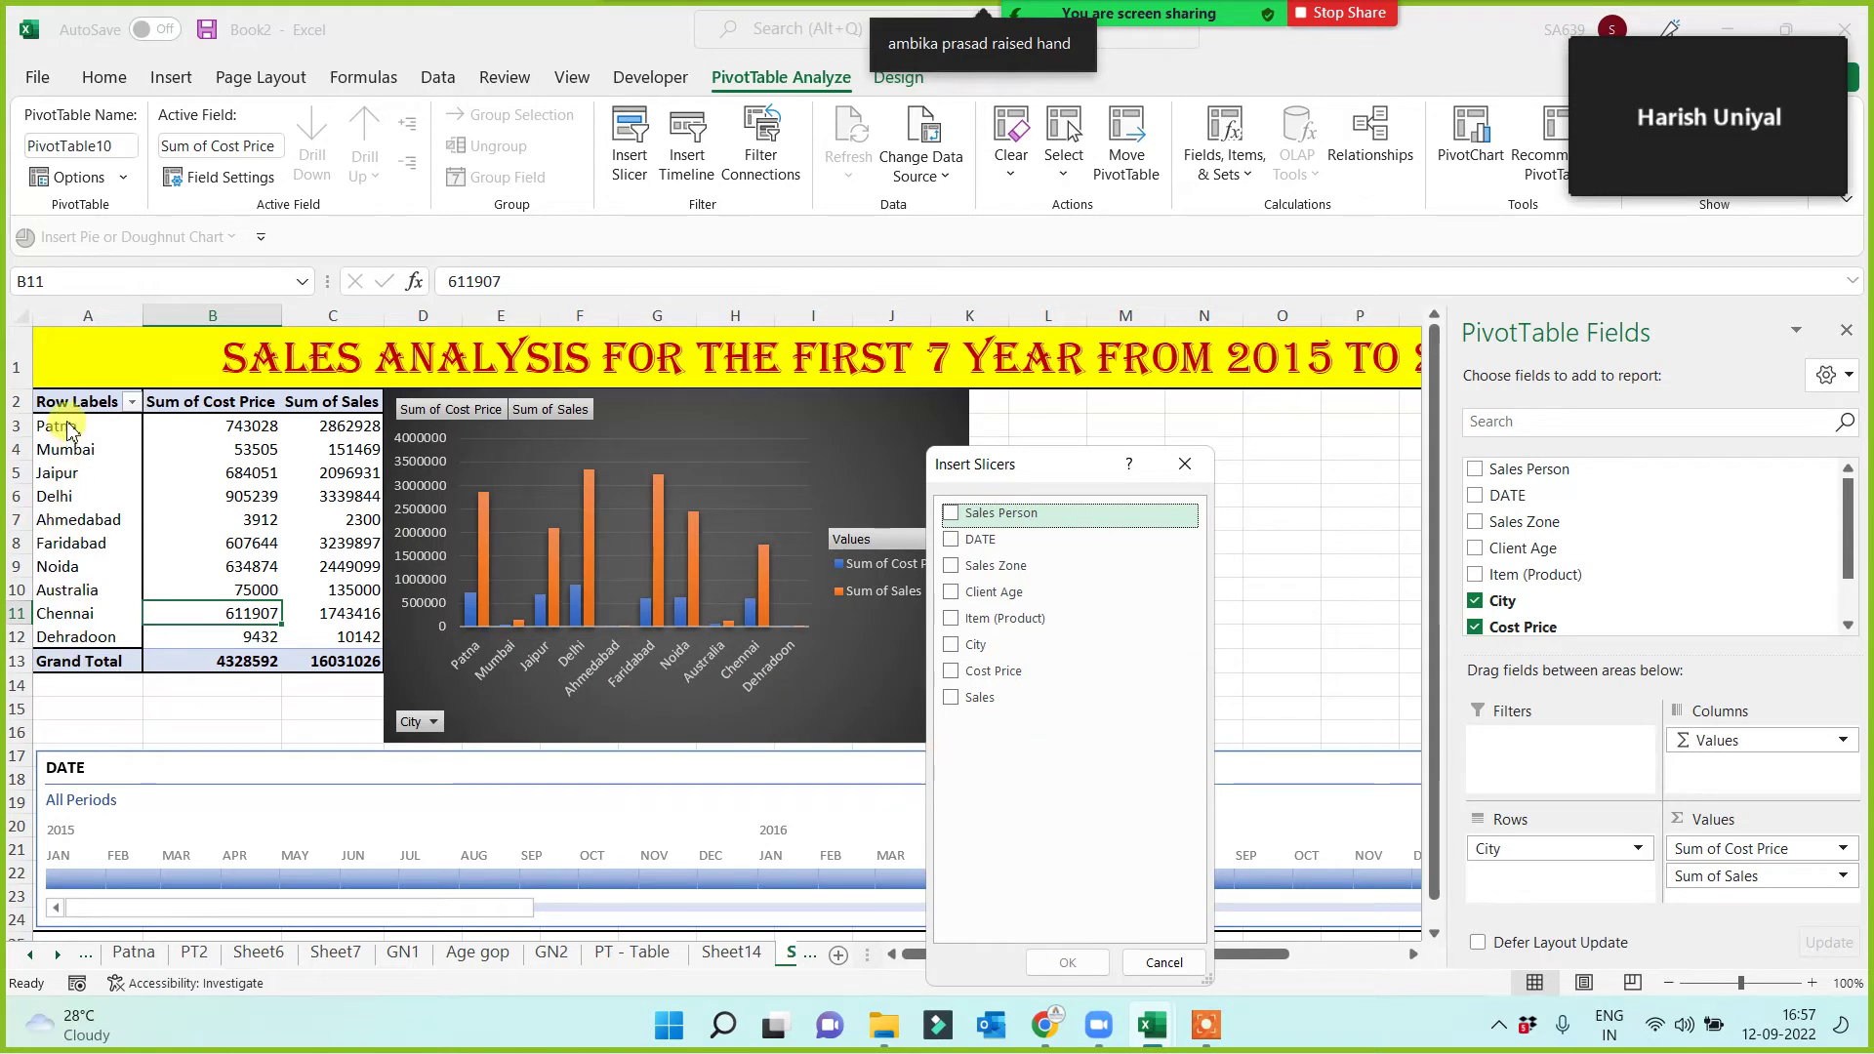
{"action": "left_click", "coordinate": [952, 621]}
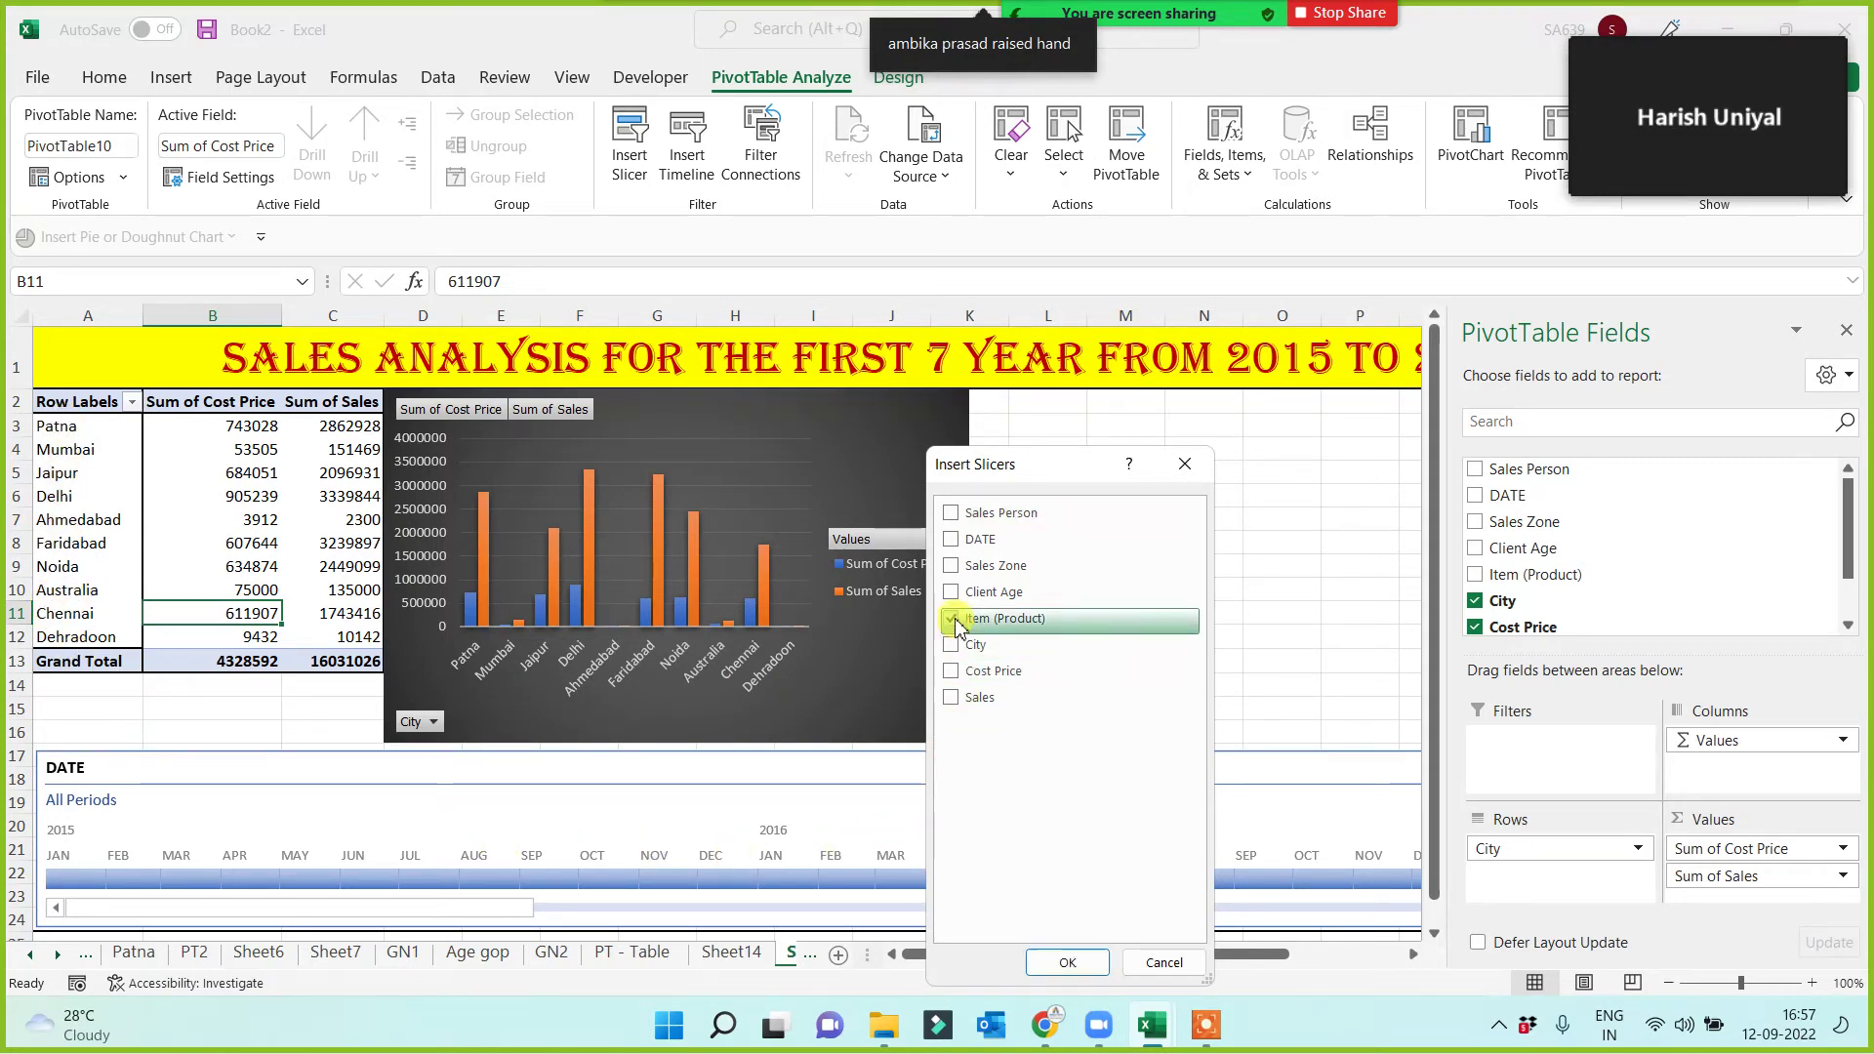
{"action": "left_click", "coordinate": [953, 517]}
{"action": "left_click", "coordinate": [952, 566]}
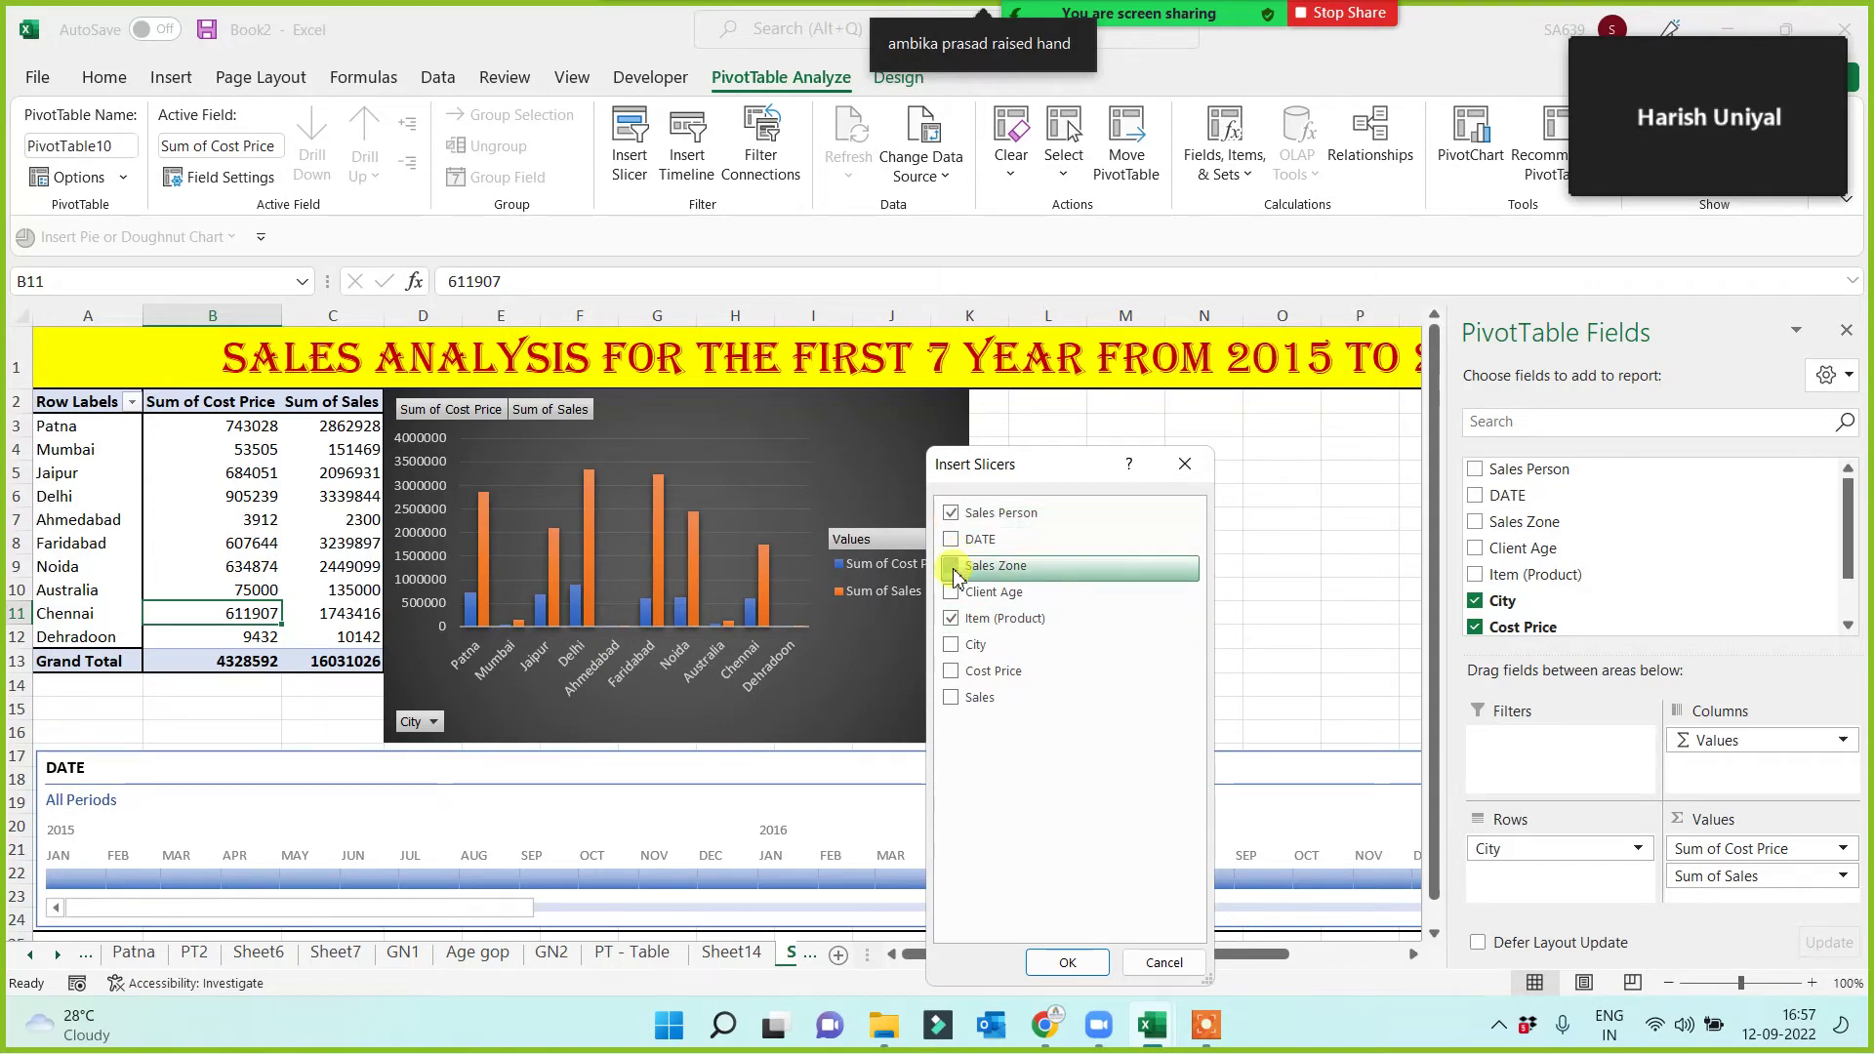
{"action": "left_click", "coordinate": [1074, 962]}
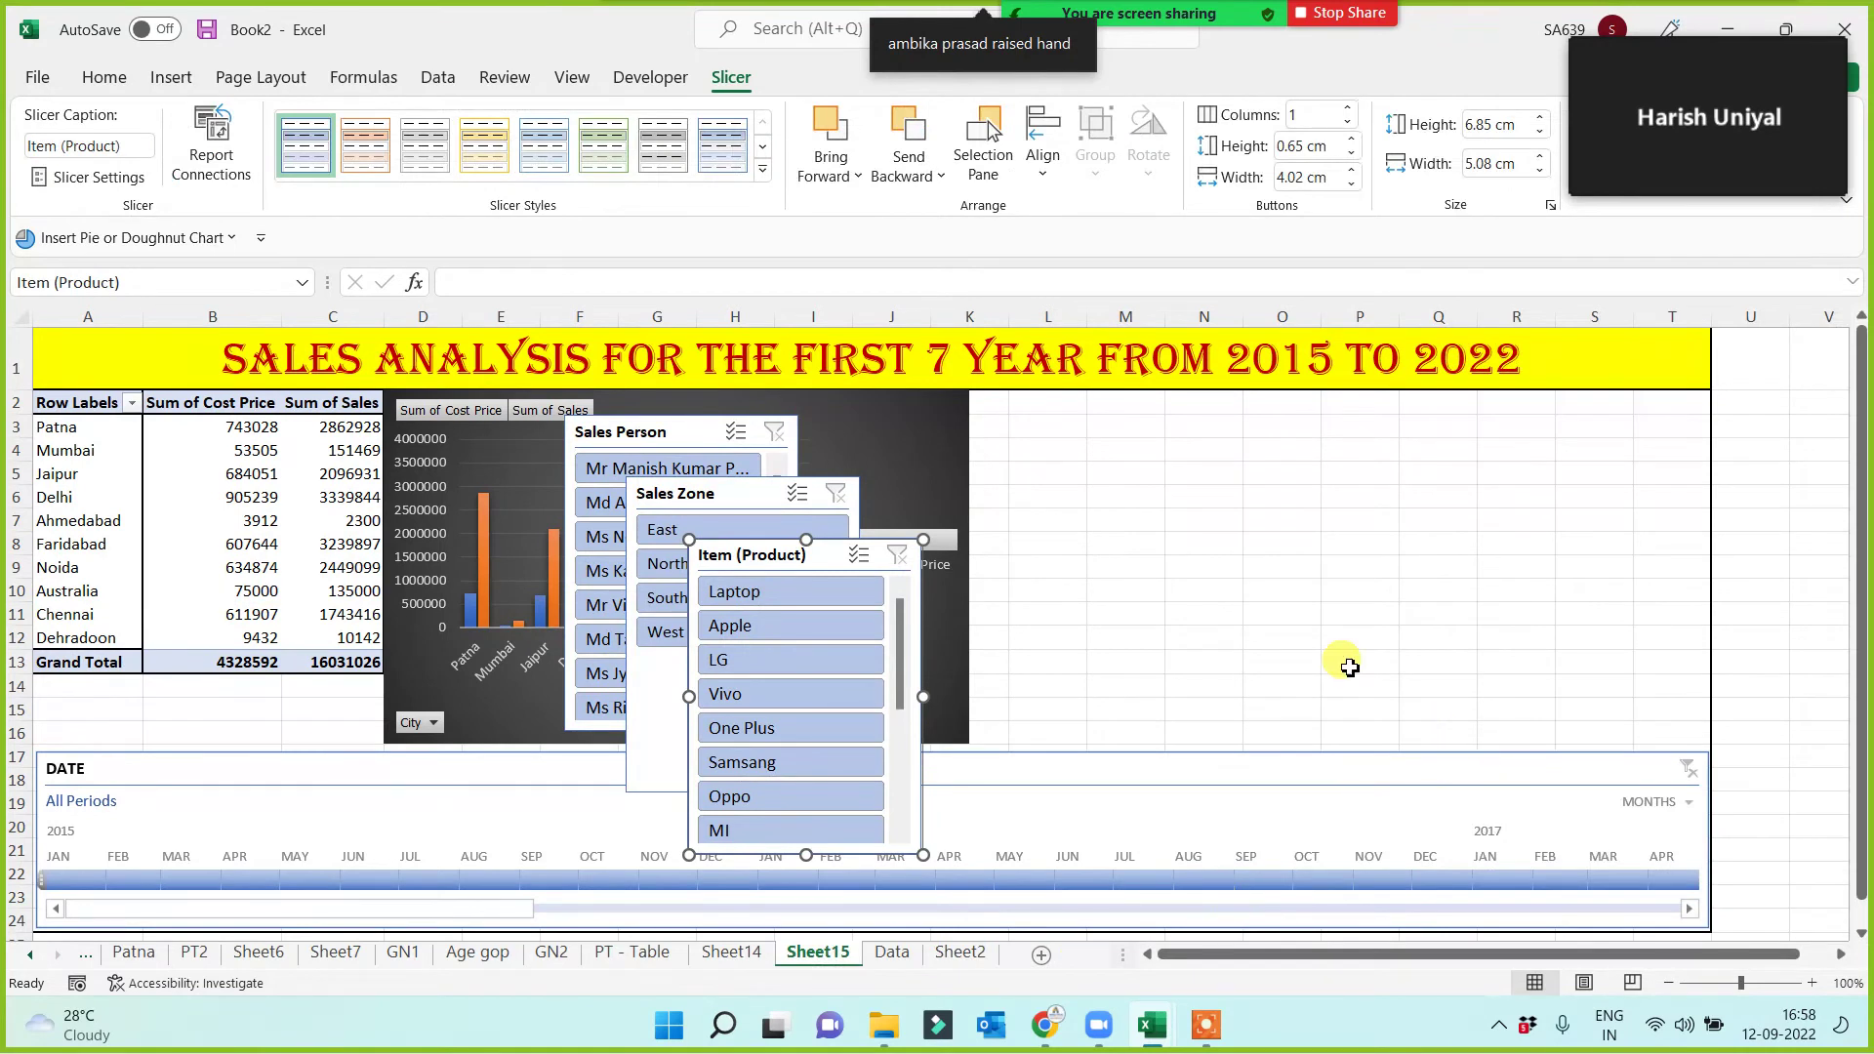
Place the Item (Product) and Sales Zone slicers side by side beyond the chart's right edge, widen Item (Product) slightly, and stretch both down to the timeline.
{"action": "left_click_drag", "start_coordinate": [743, 547], "coordinate": [1026, 400]}
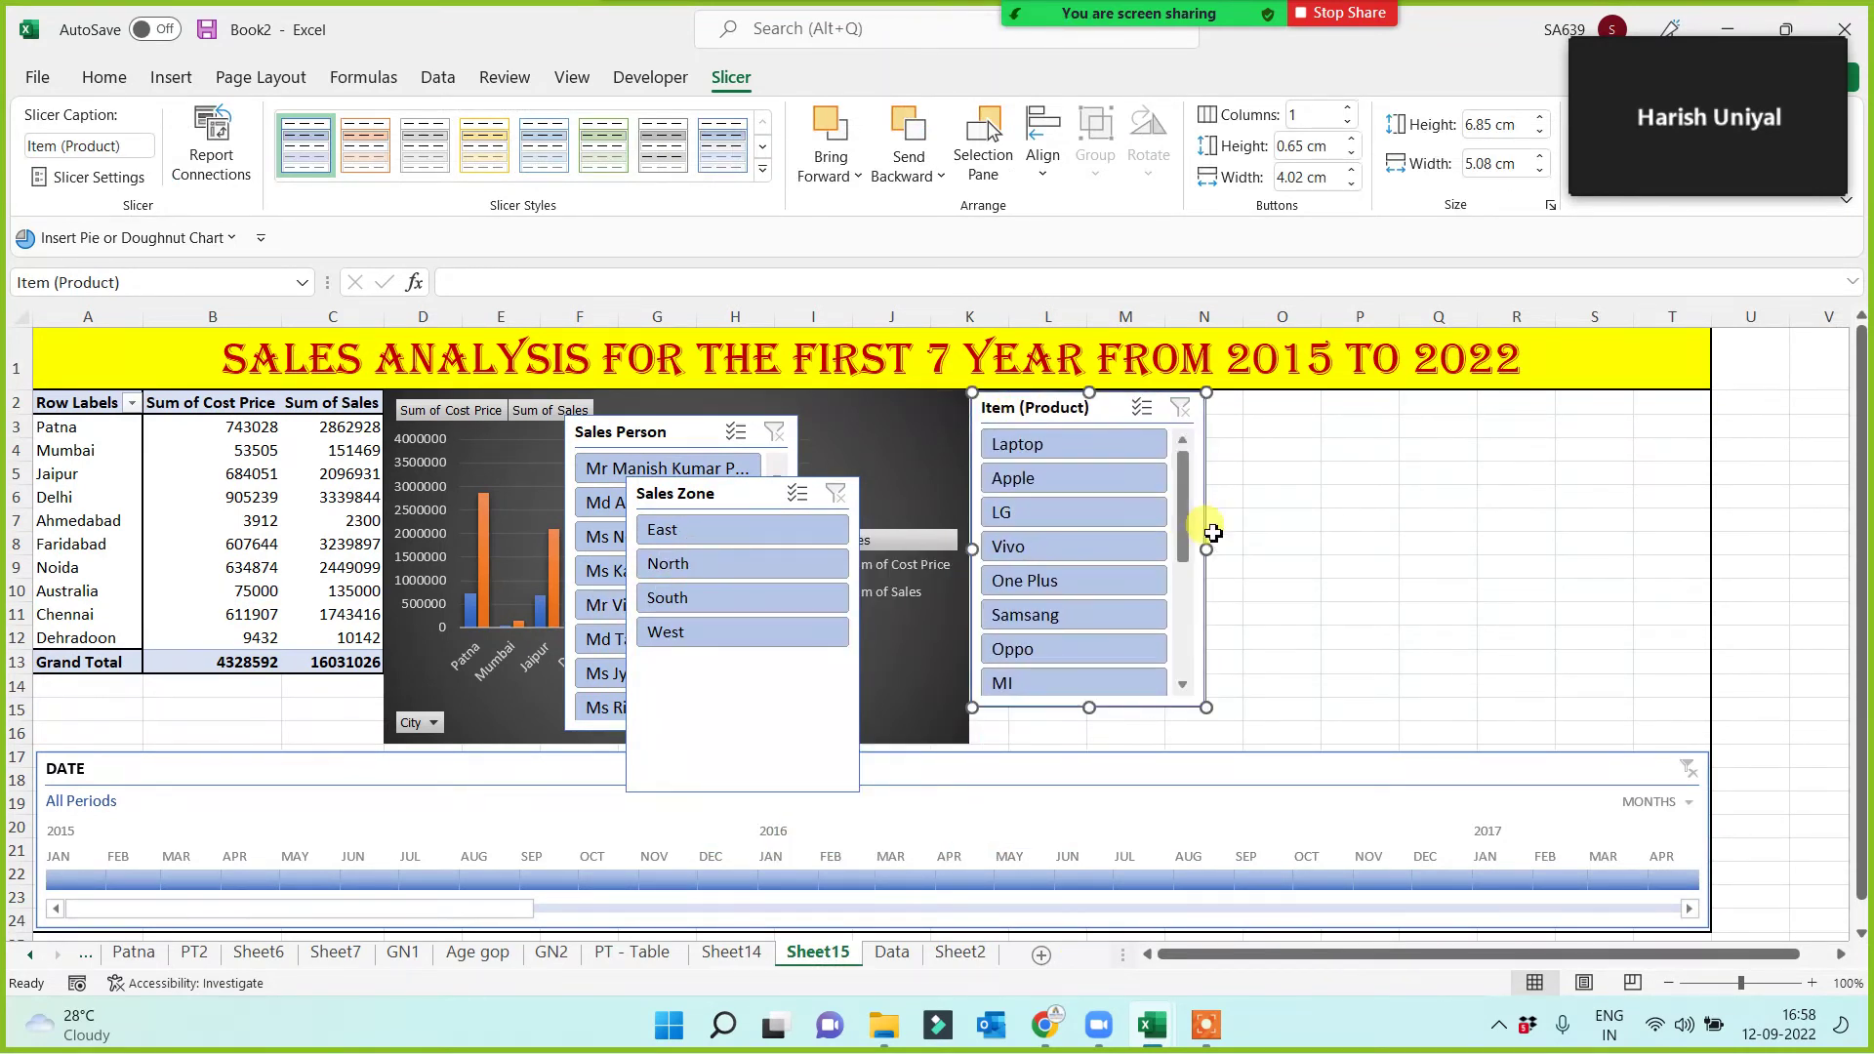
{"action": "left_click_drag", "start_coordinate": [1209, 546], "coordinate": [1240, 549]}
{"action": "left_click_drag", "start_coordinate": [1108, 710], "coordinate": [1101, 751]}
{"action": "left_click_drag", "start_coordinate": [717, 493], "coordinate": [1348, 413]}
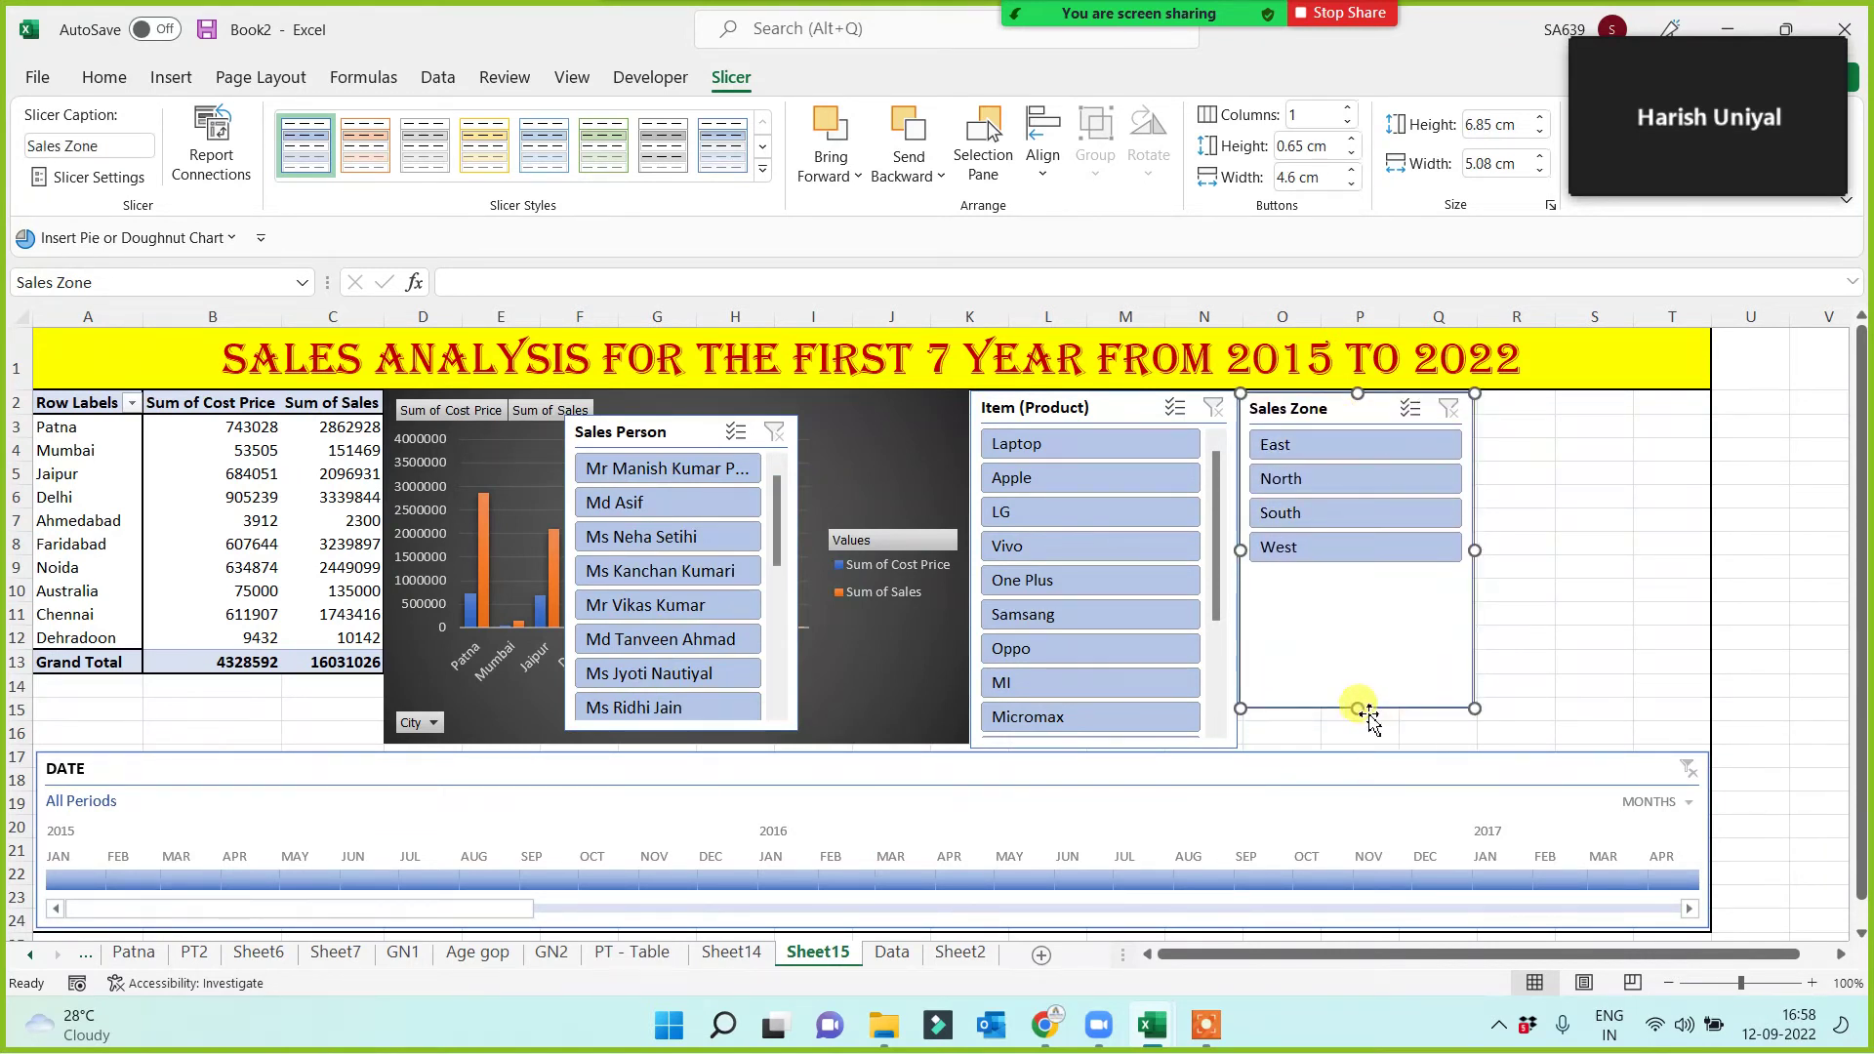
{"action": "left_click_drag", "start_coordinate": [1366, 723], "coordinate": [1366, 756]}
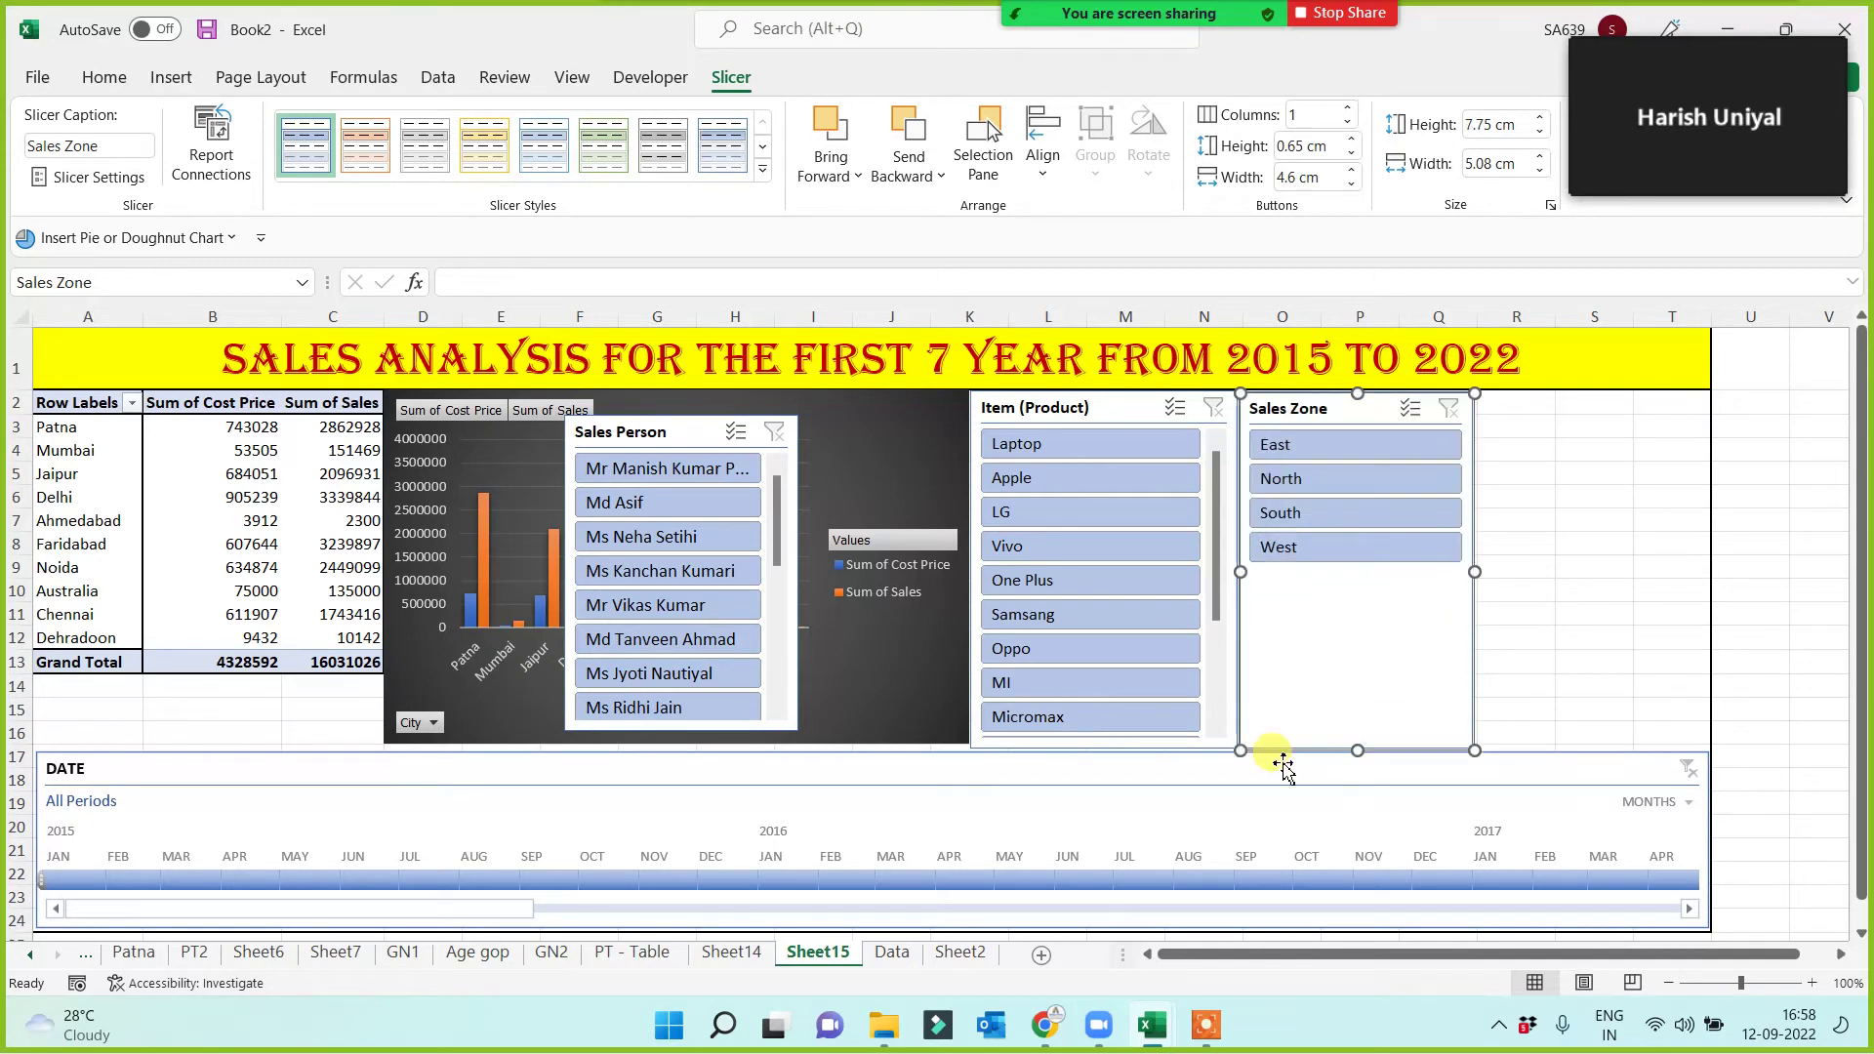
Place the Sales Person slicer beside the Sales Zone slicer and stretch it down to the timeline.
{"action": "left_click_drag", "start_coordinate": [665, 432], "coordinate": [1588, 417]}
{"action": "left_click_drag", "start_coordinate": [1591, 712], "coordinate": [1597, 750]}
{"action": "left_click", "coordinate": [1793, 662]}
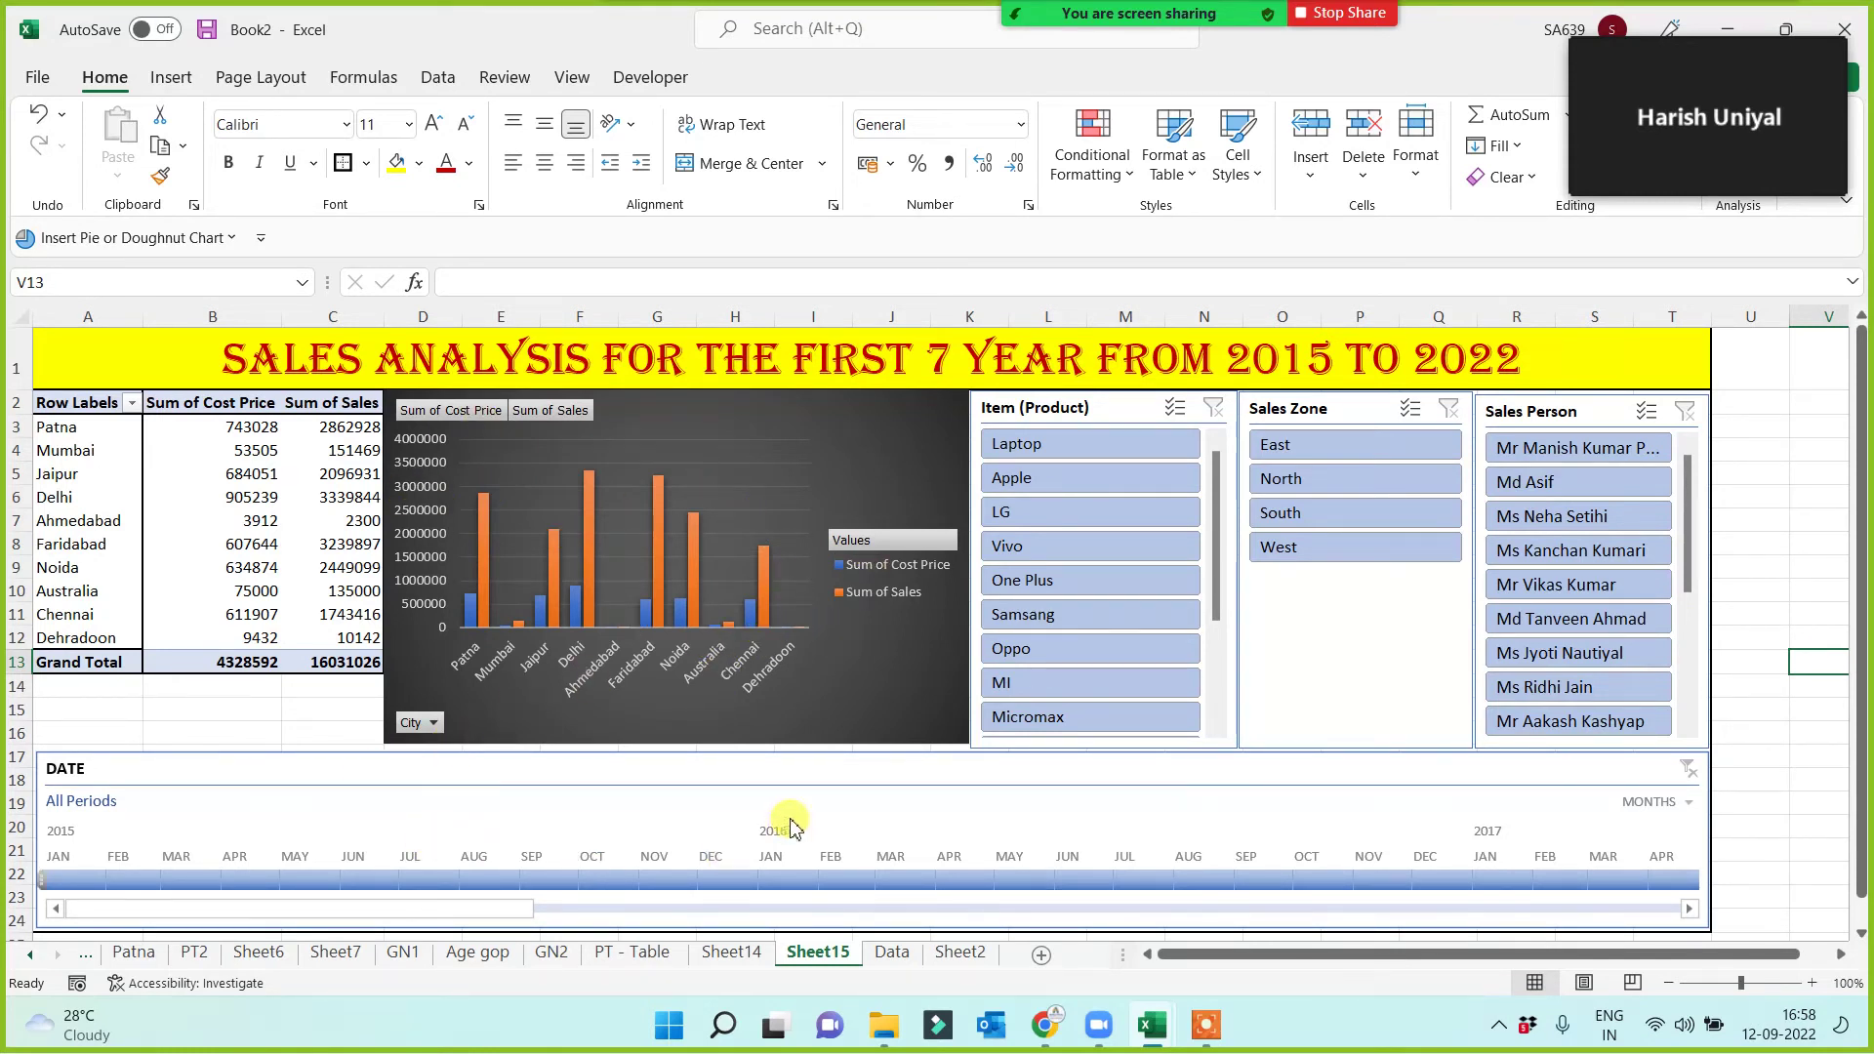
Filter the report by the items Laptop, Apple, LG, Vivo, One Plus and Oppo in turn, and clear the item filter.
{"action": "left_click", "coordinate": [1016, 443]}
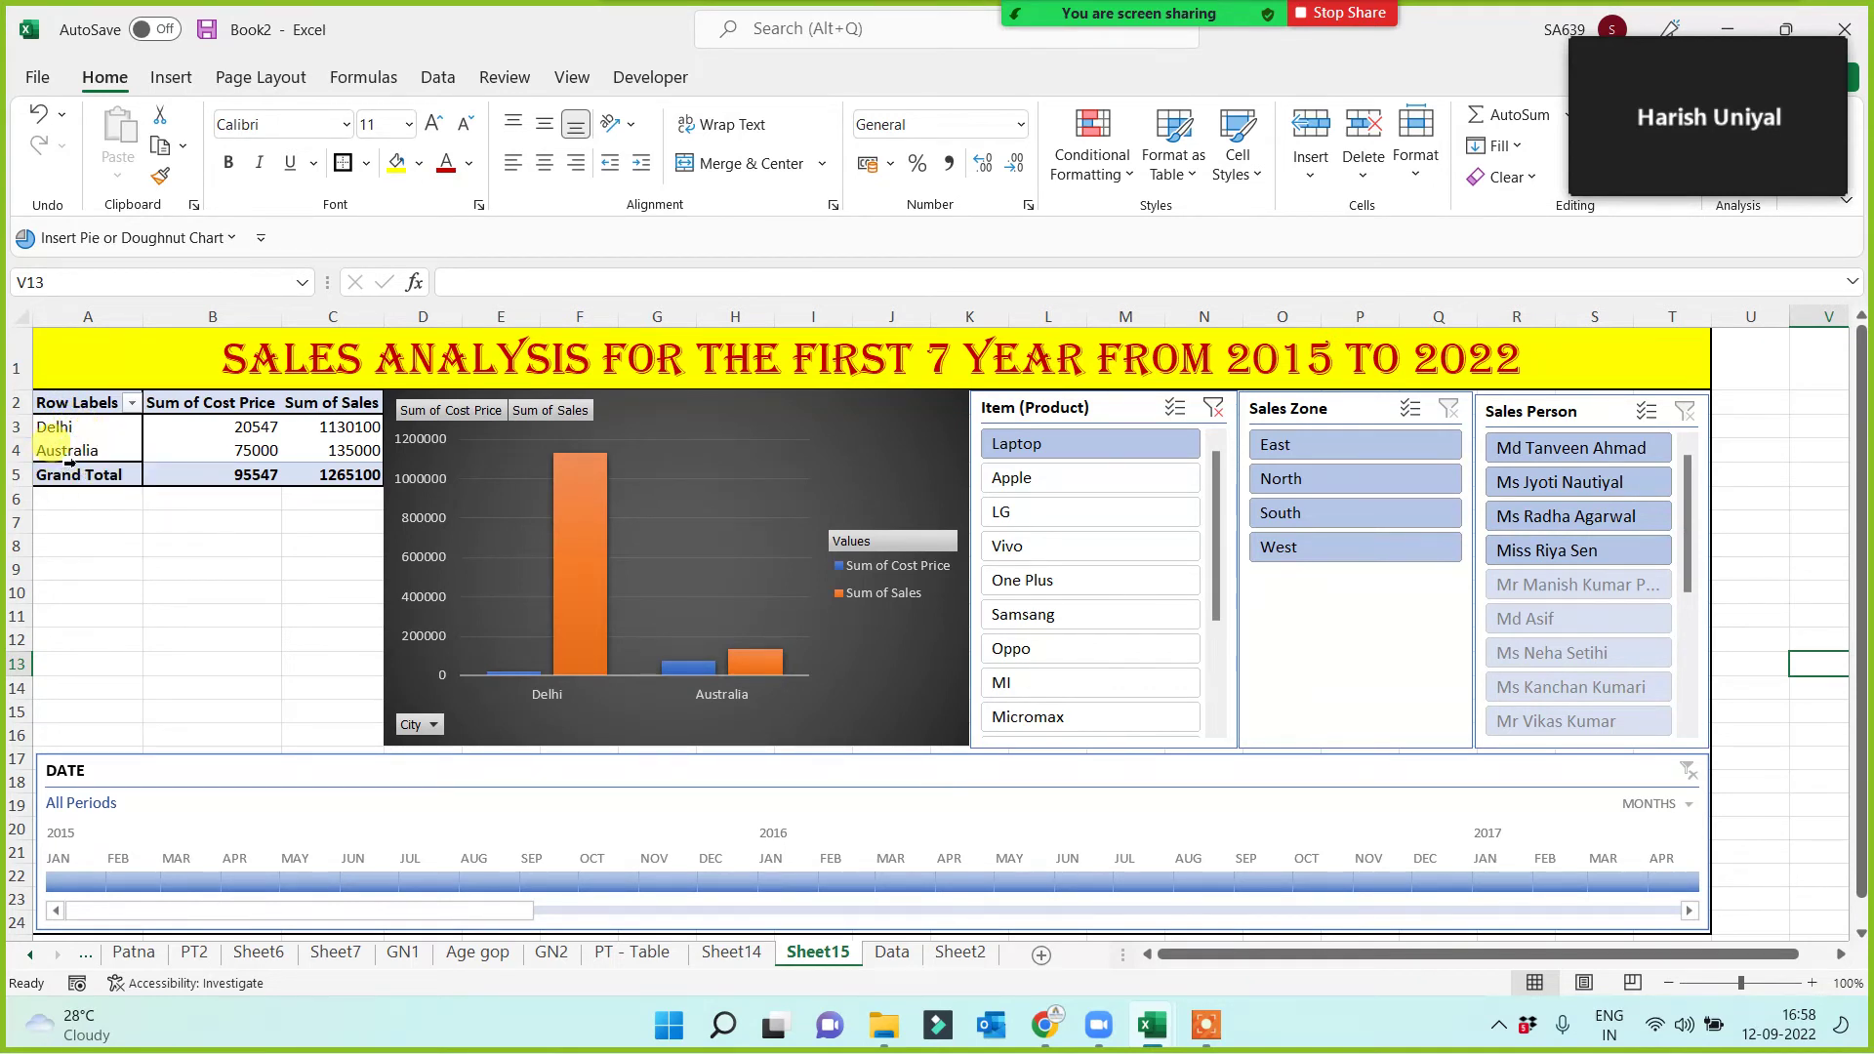
{"action": "left_click", "coordinate": [1016, 481]}
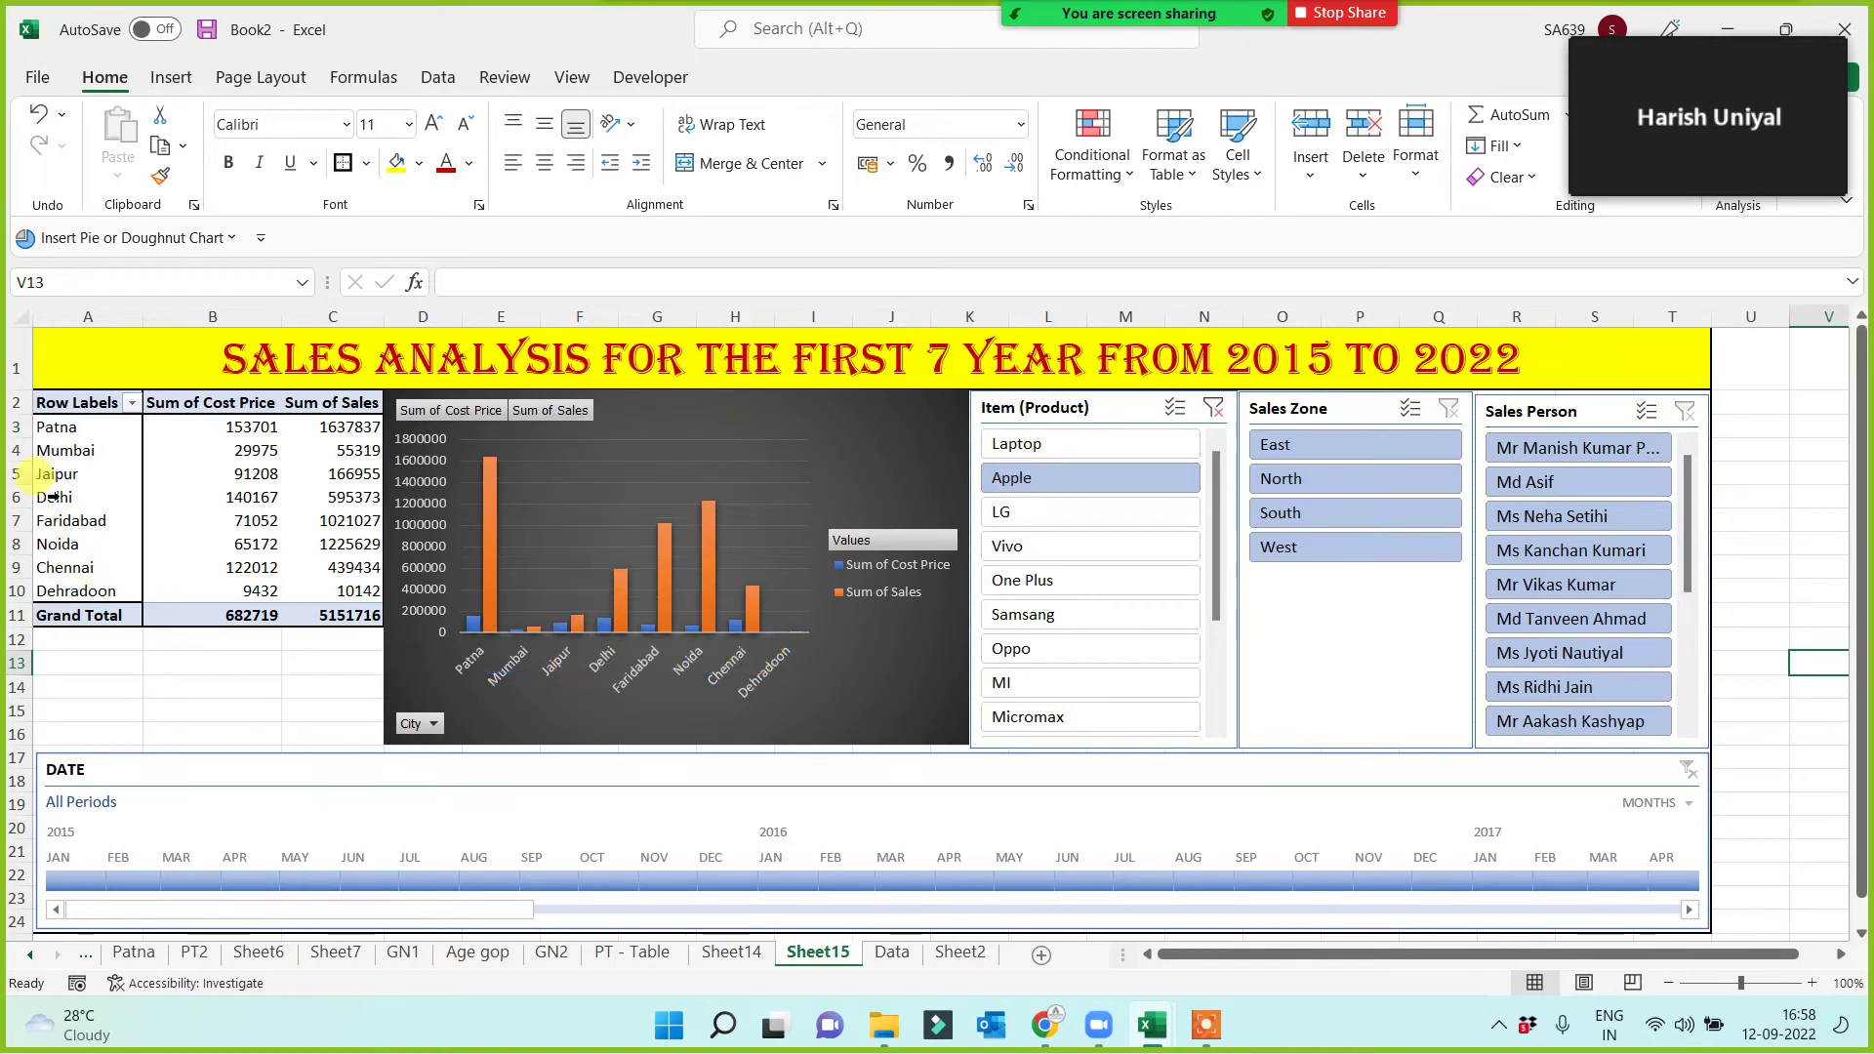
{"action": "left_click", "coordinate": [1024, 514]}
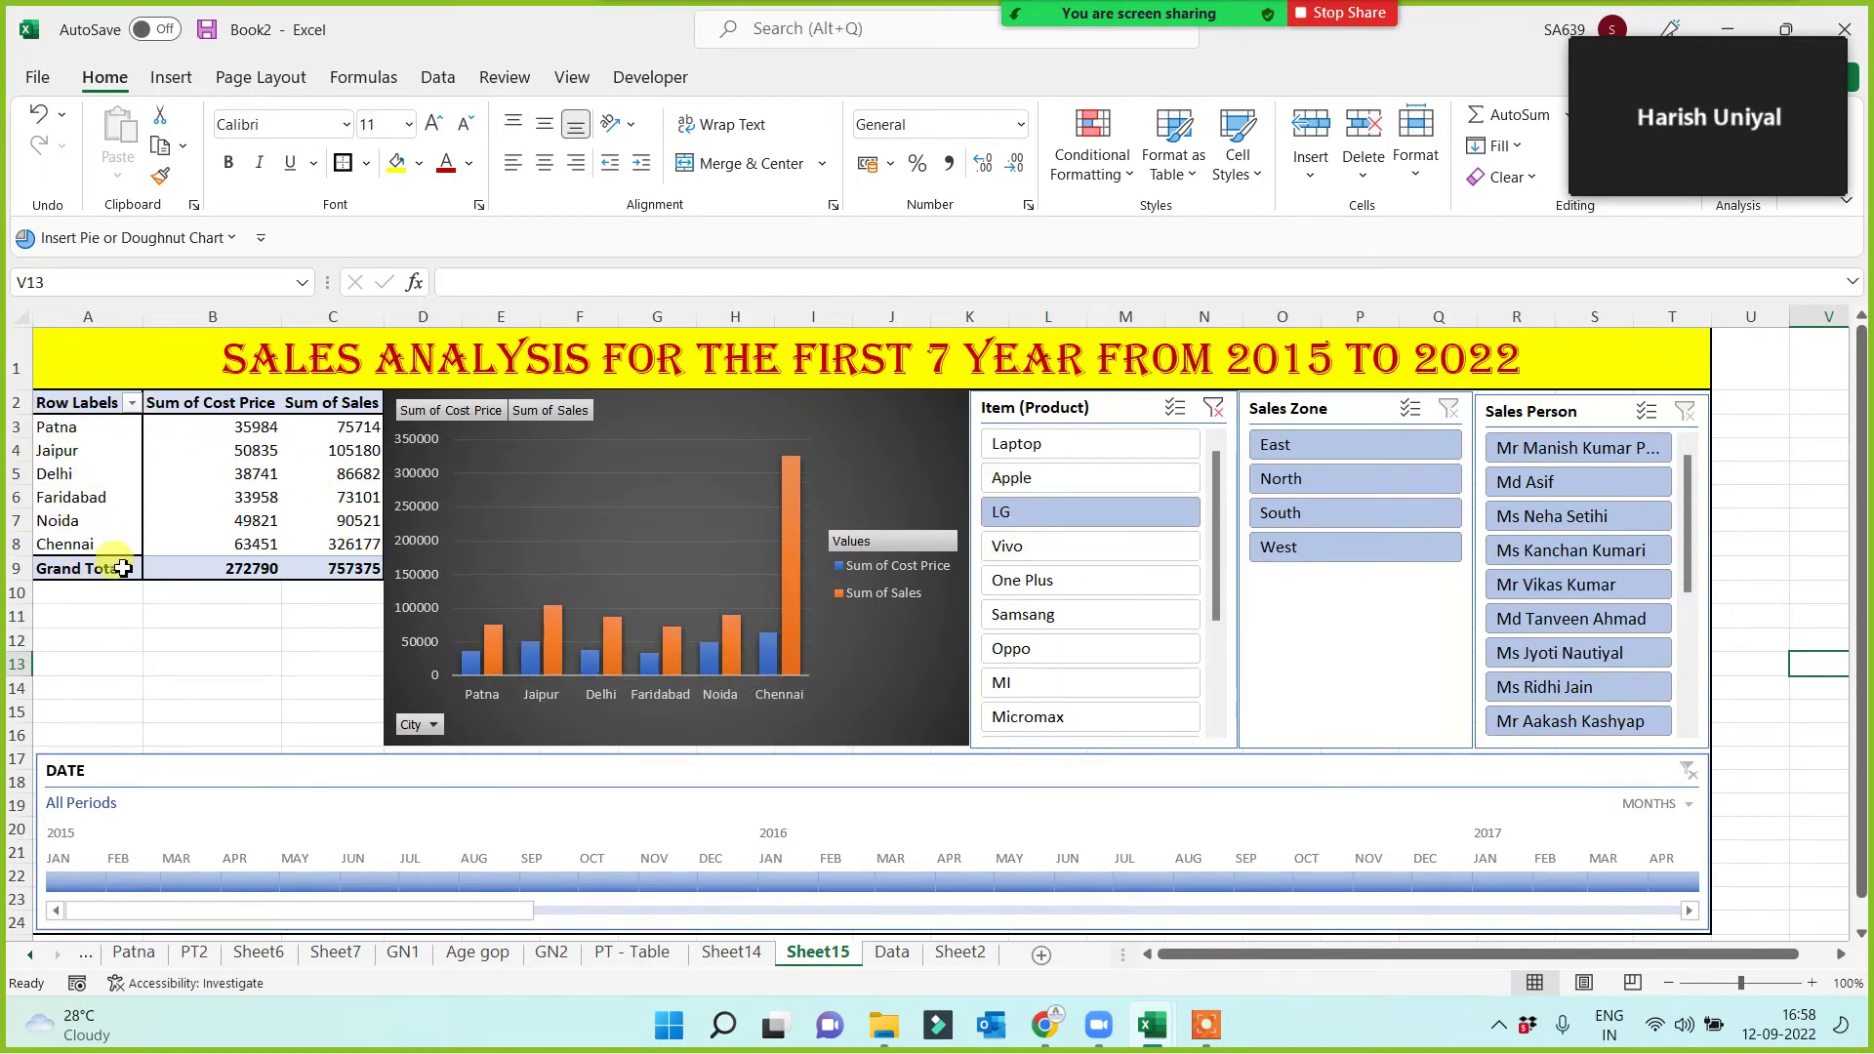
{"action": "left_click", "coordinate": [1008, 549]}
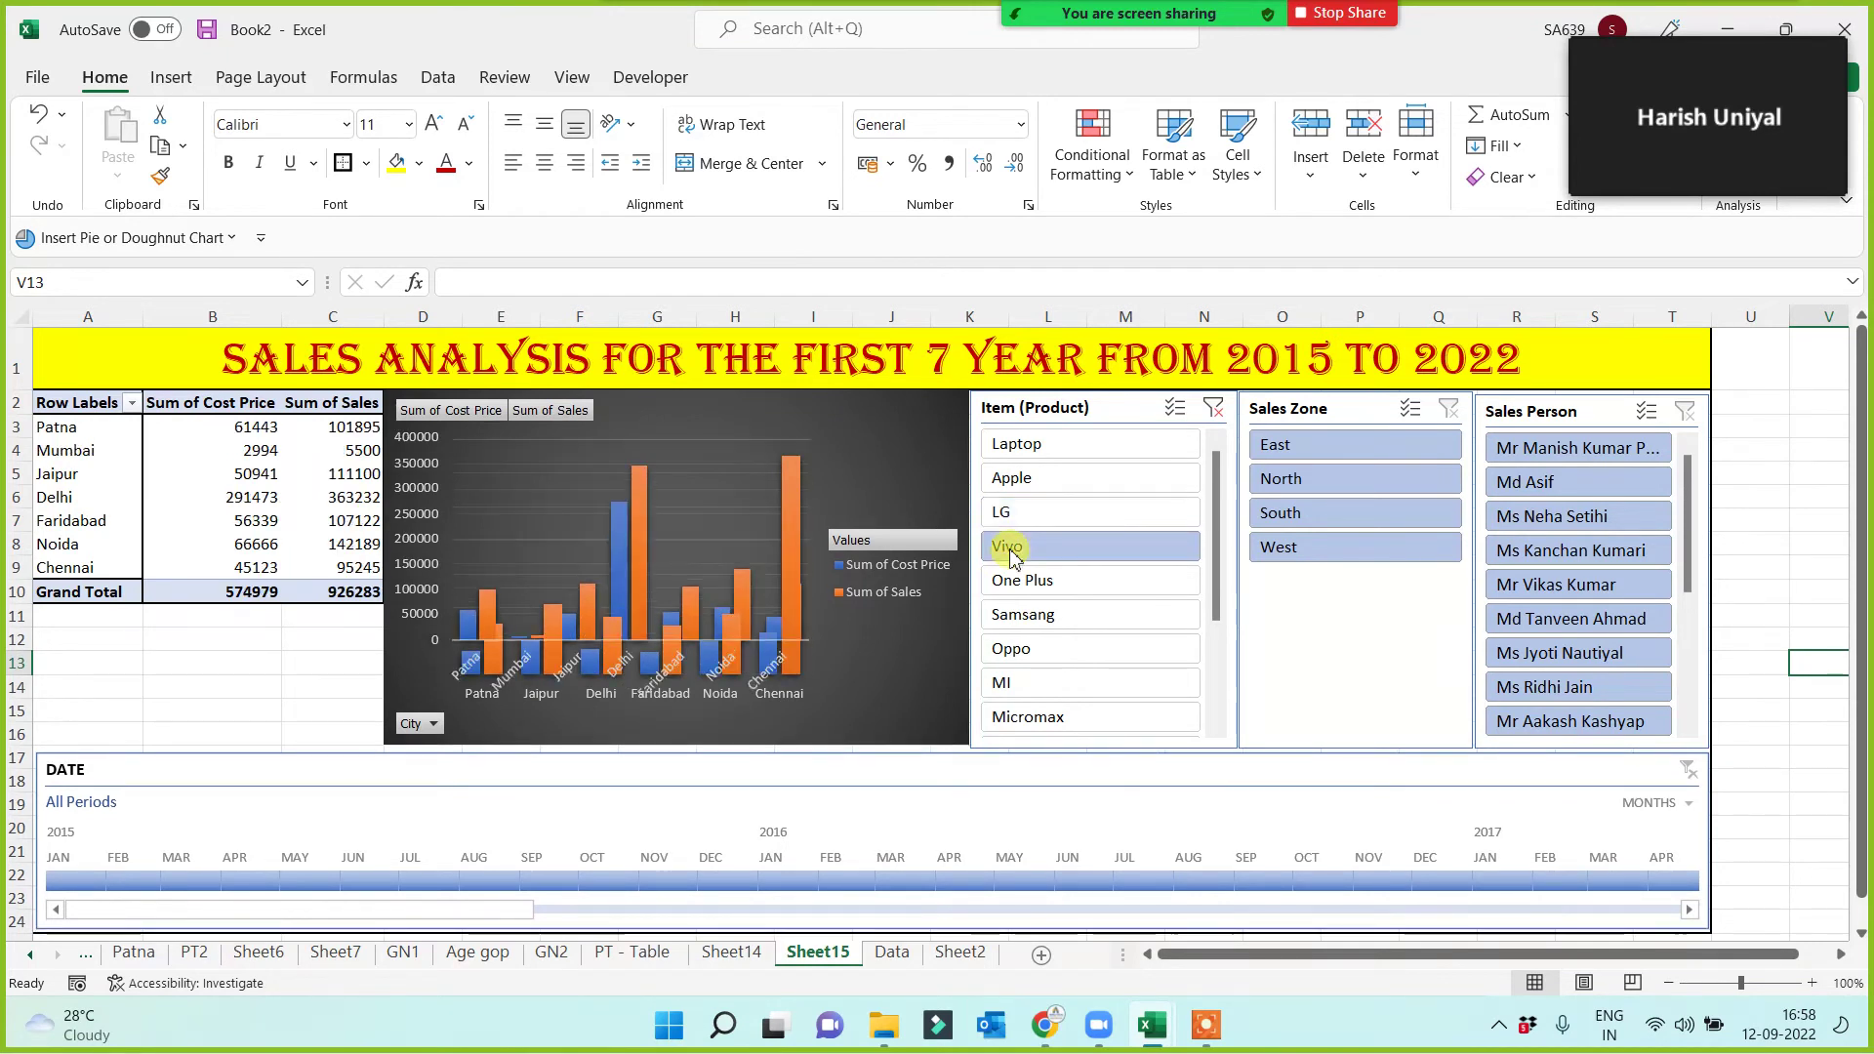
{"action": "left_click", "coordinate": [1035, 583]}
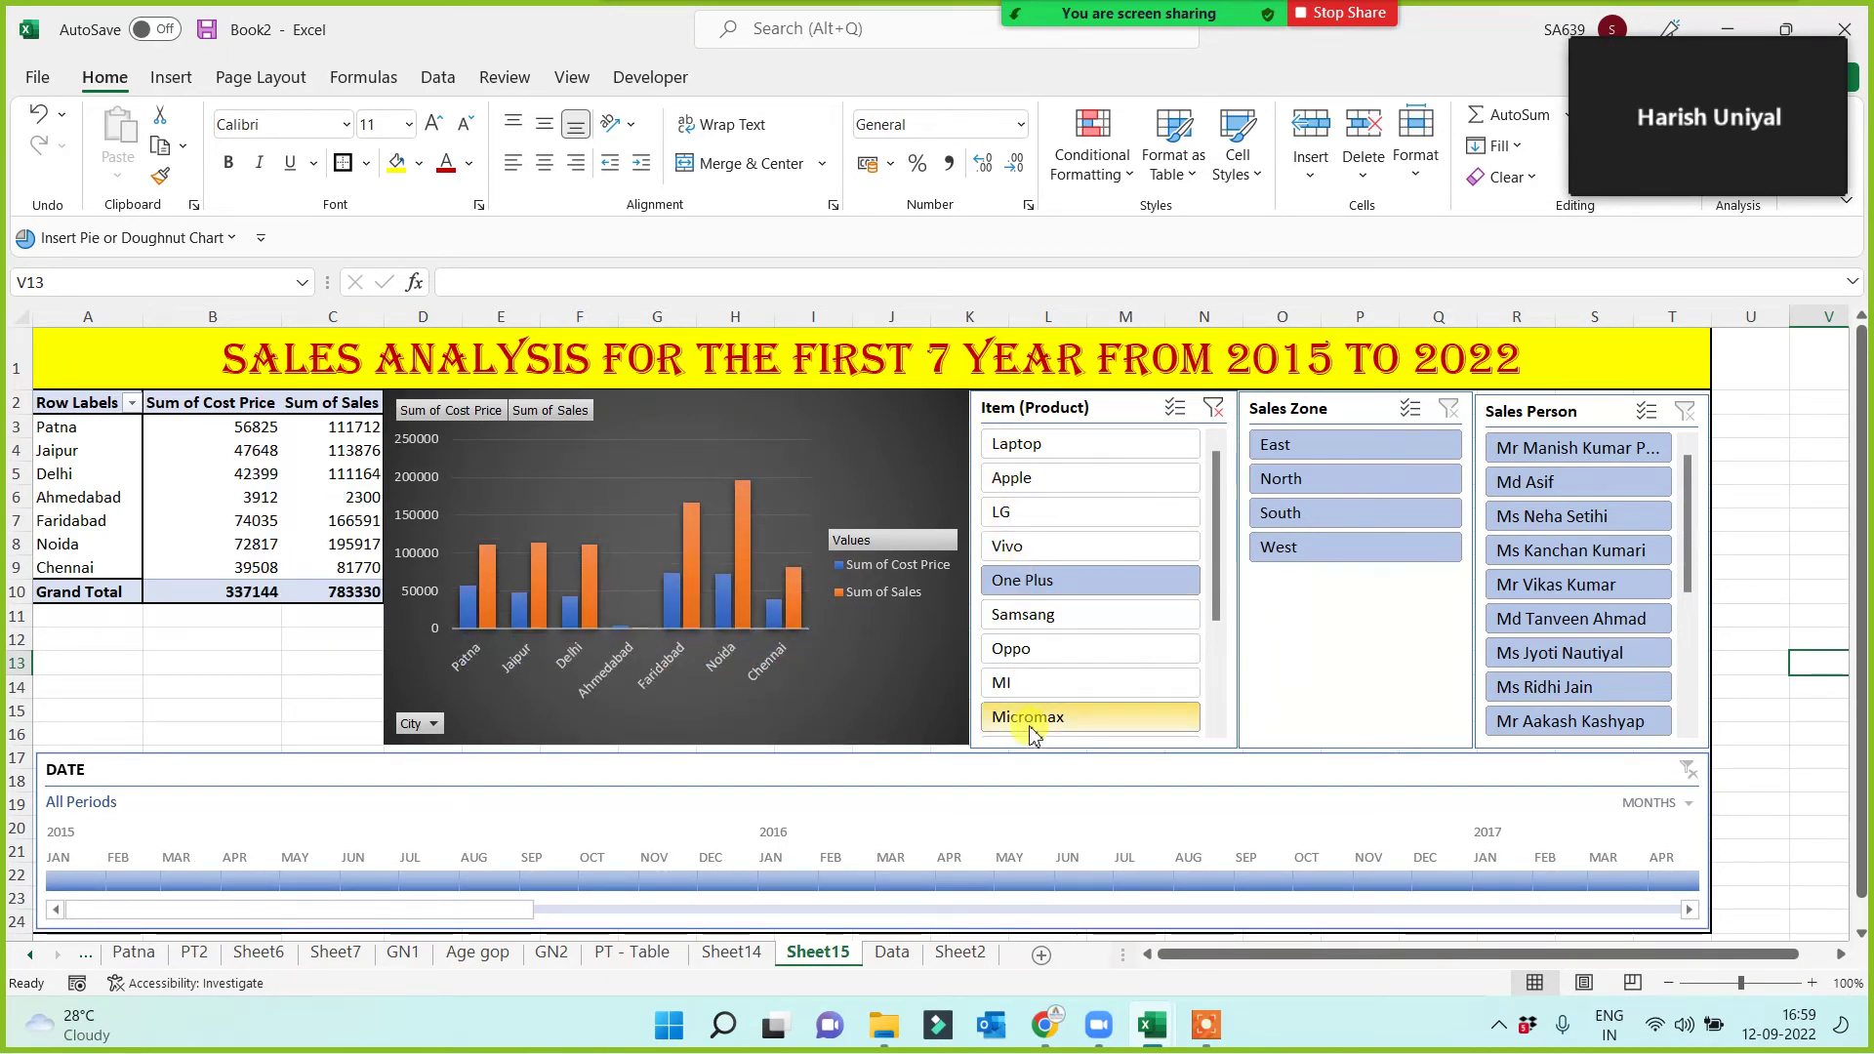
{"action": "left_click", "coordinate": [1036, 654]}
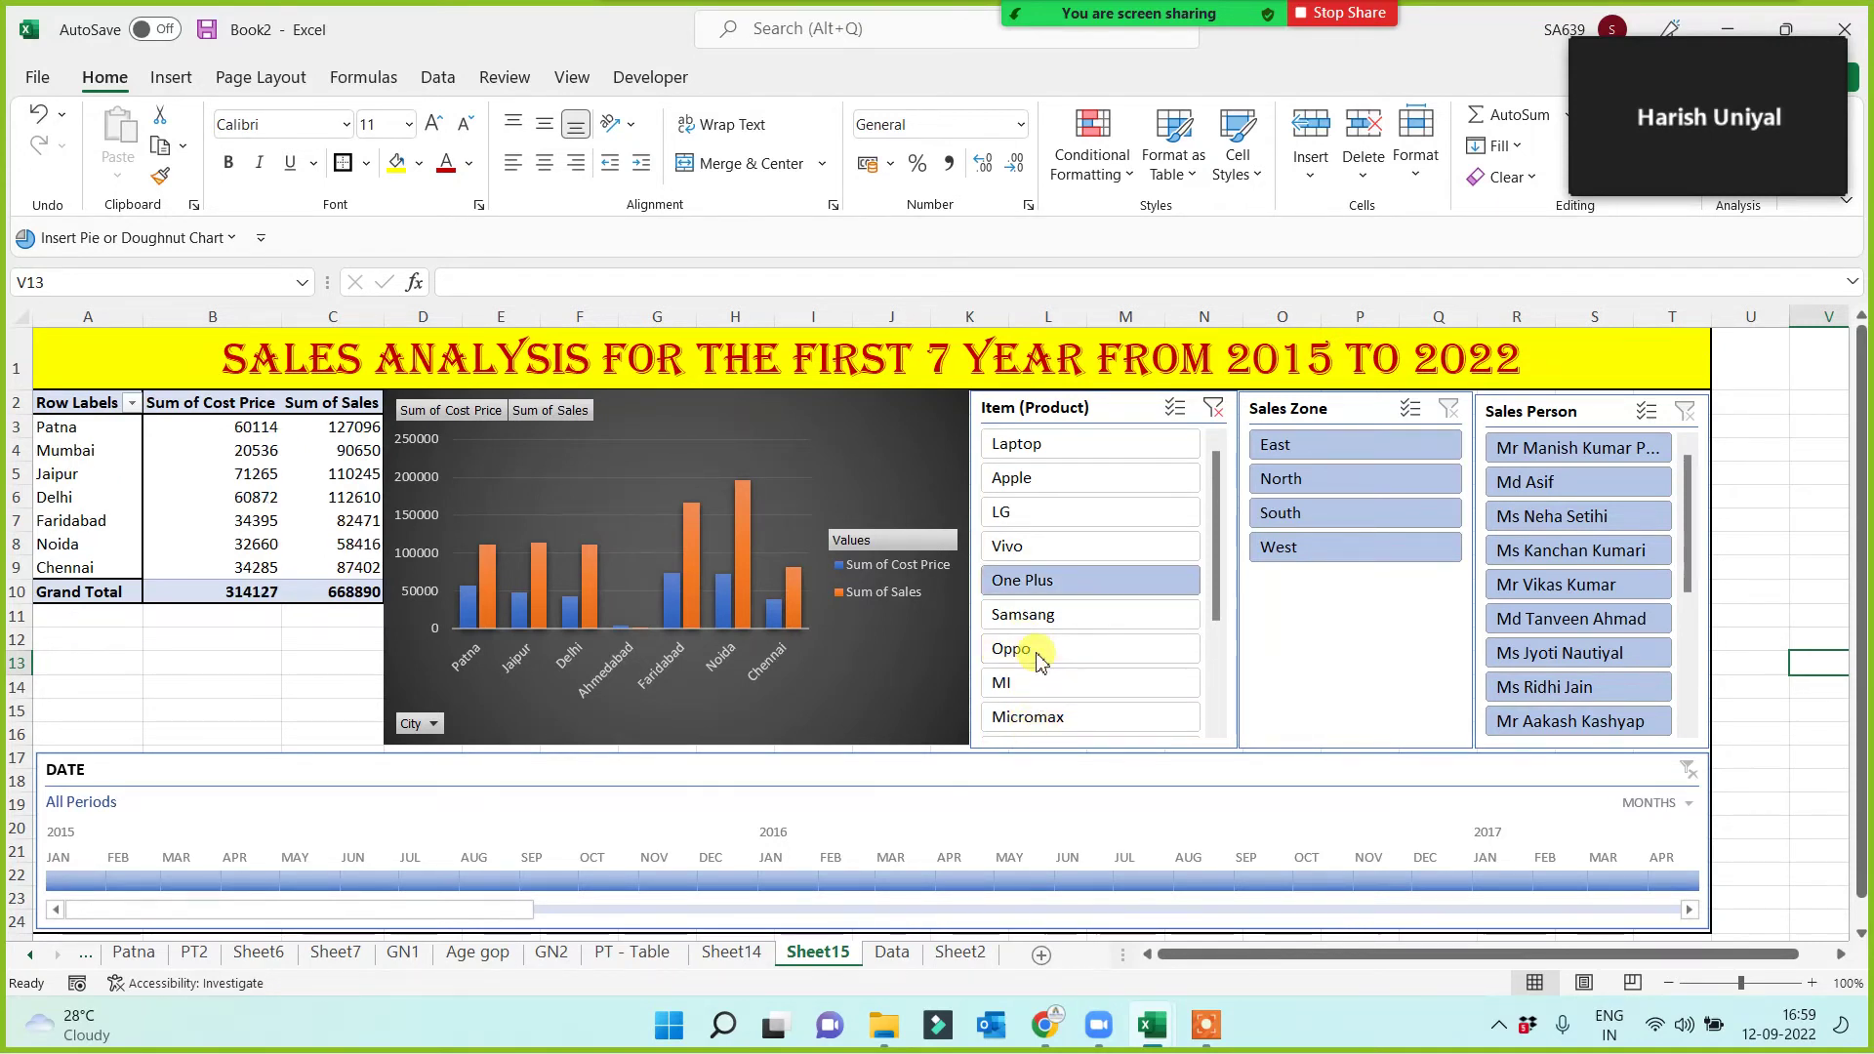
{"action": "left_click", "coordinate": [1214, 410]}
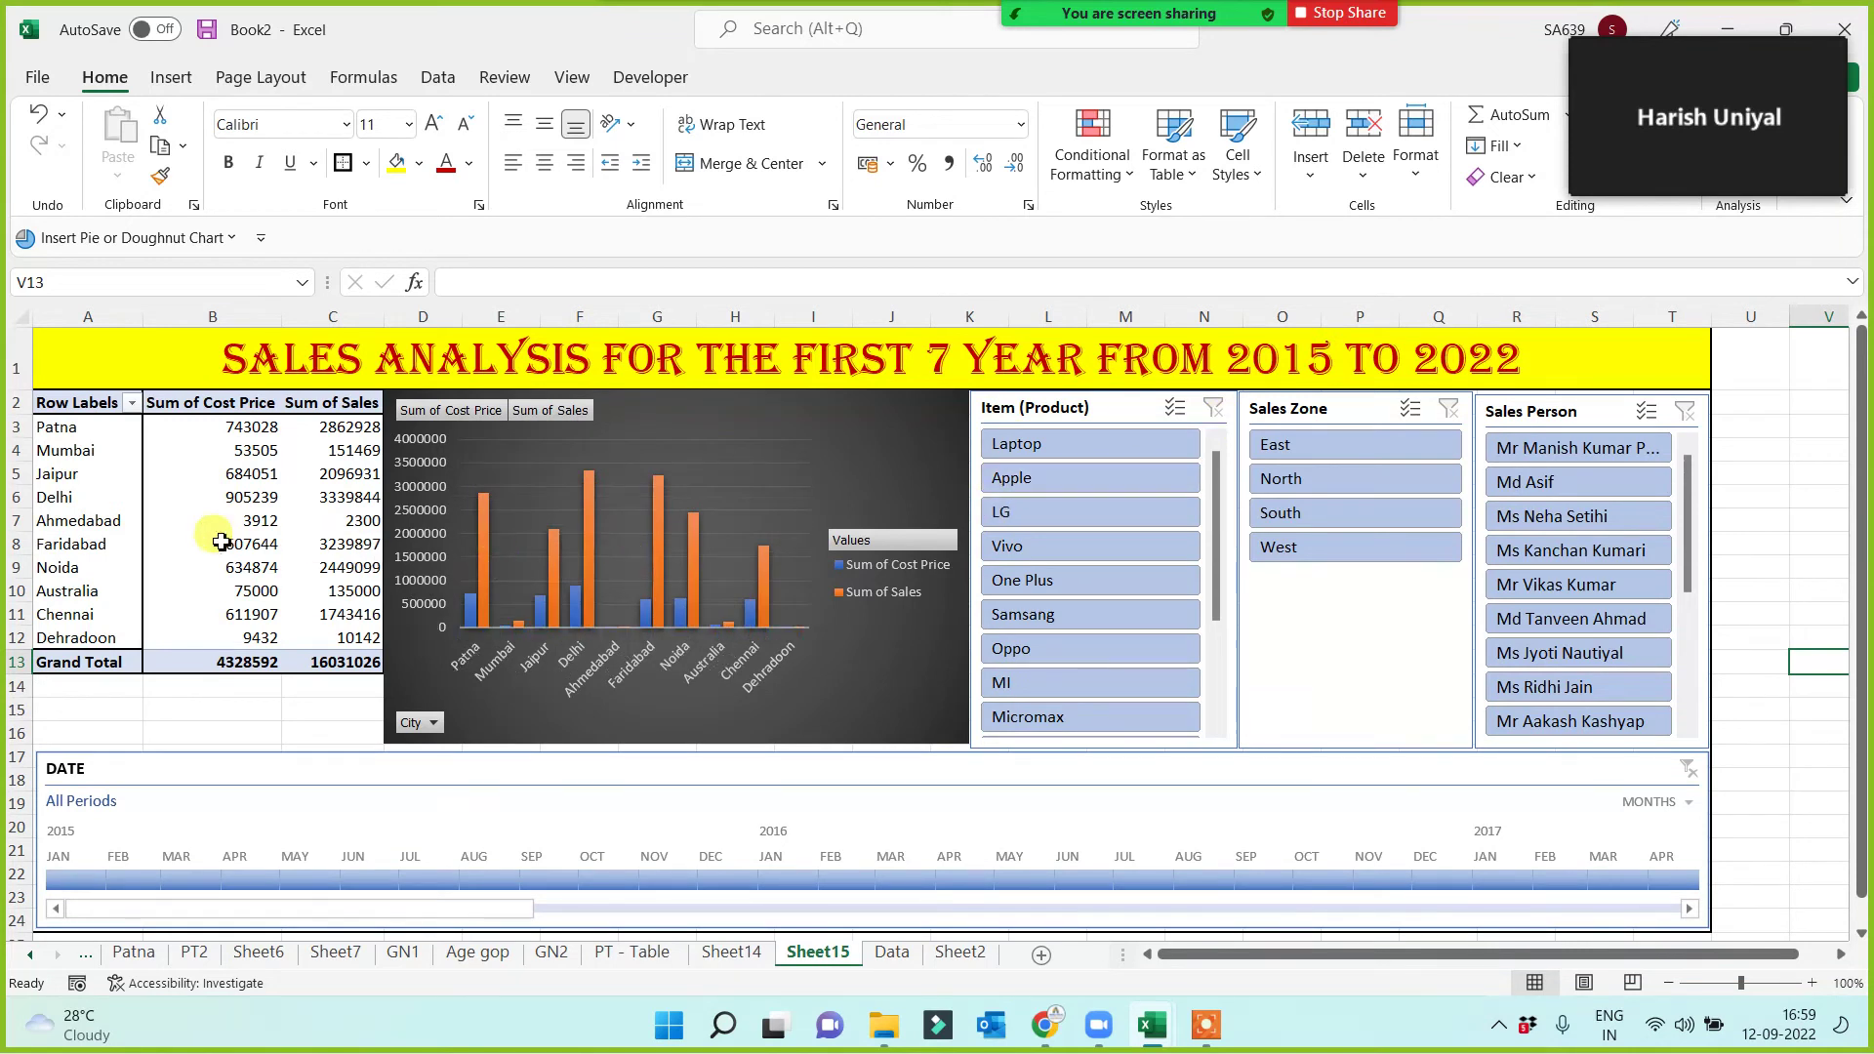
Filter the report by the sales zones North, South, East and West in turn, and clear the zone filter.
{"action": "left_click", "coordinate": [1285, 483]}
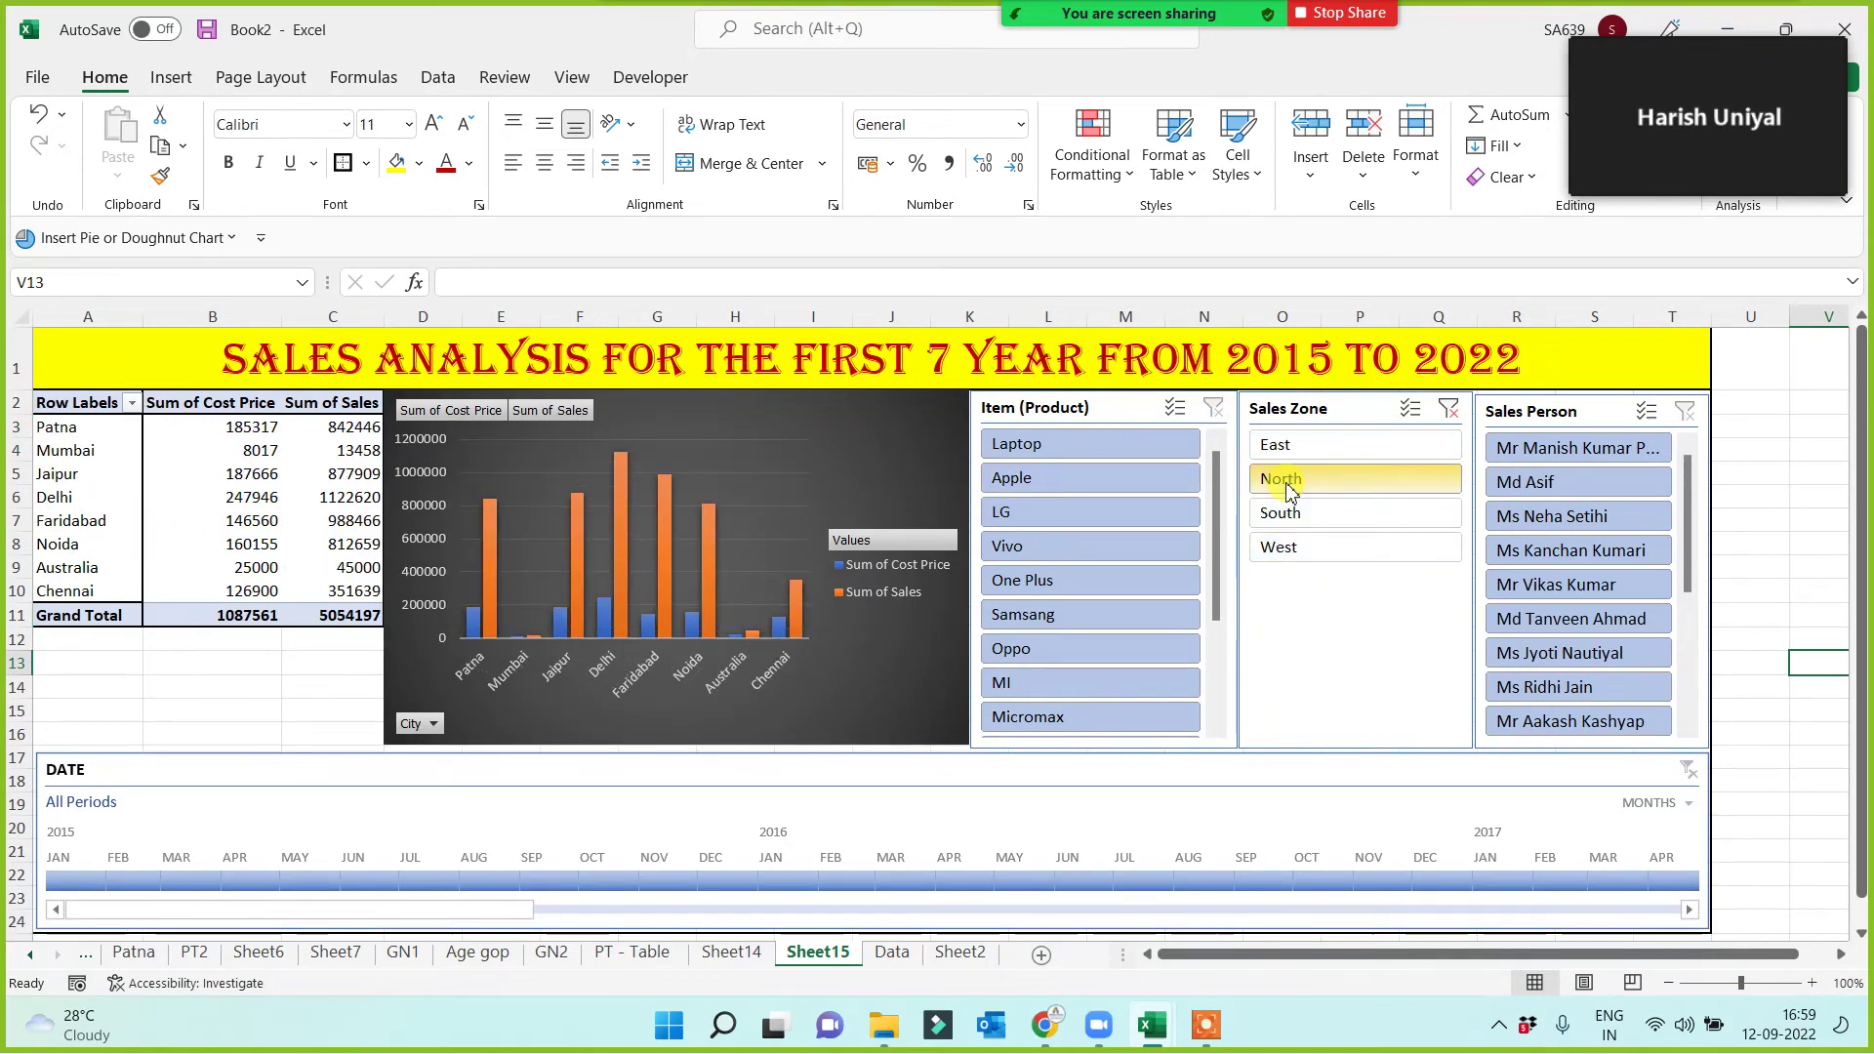
{"action": "left_click", "coordinate": [1285, 515]}
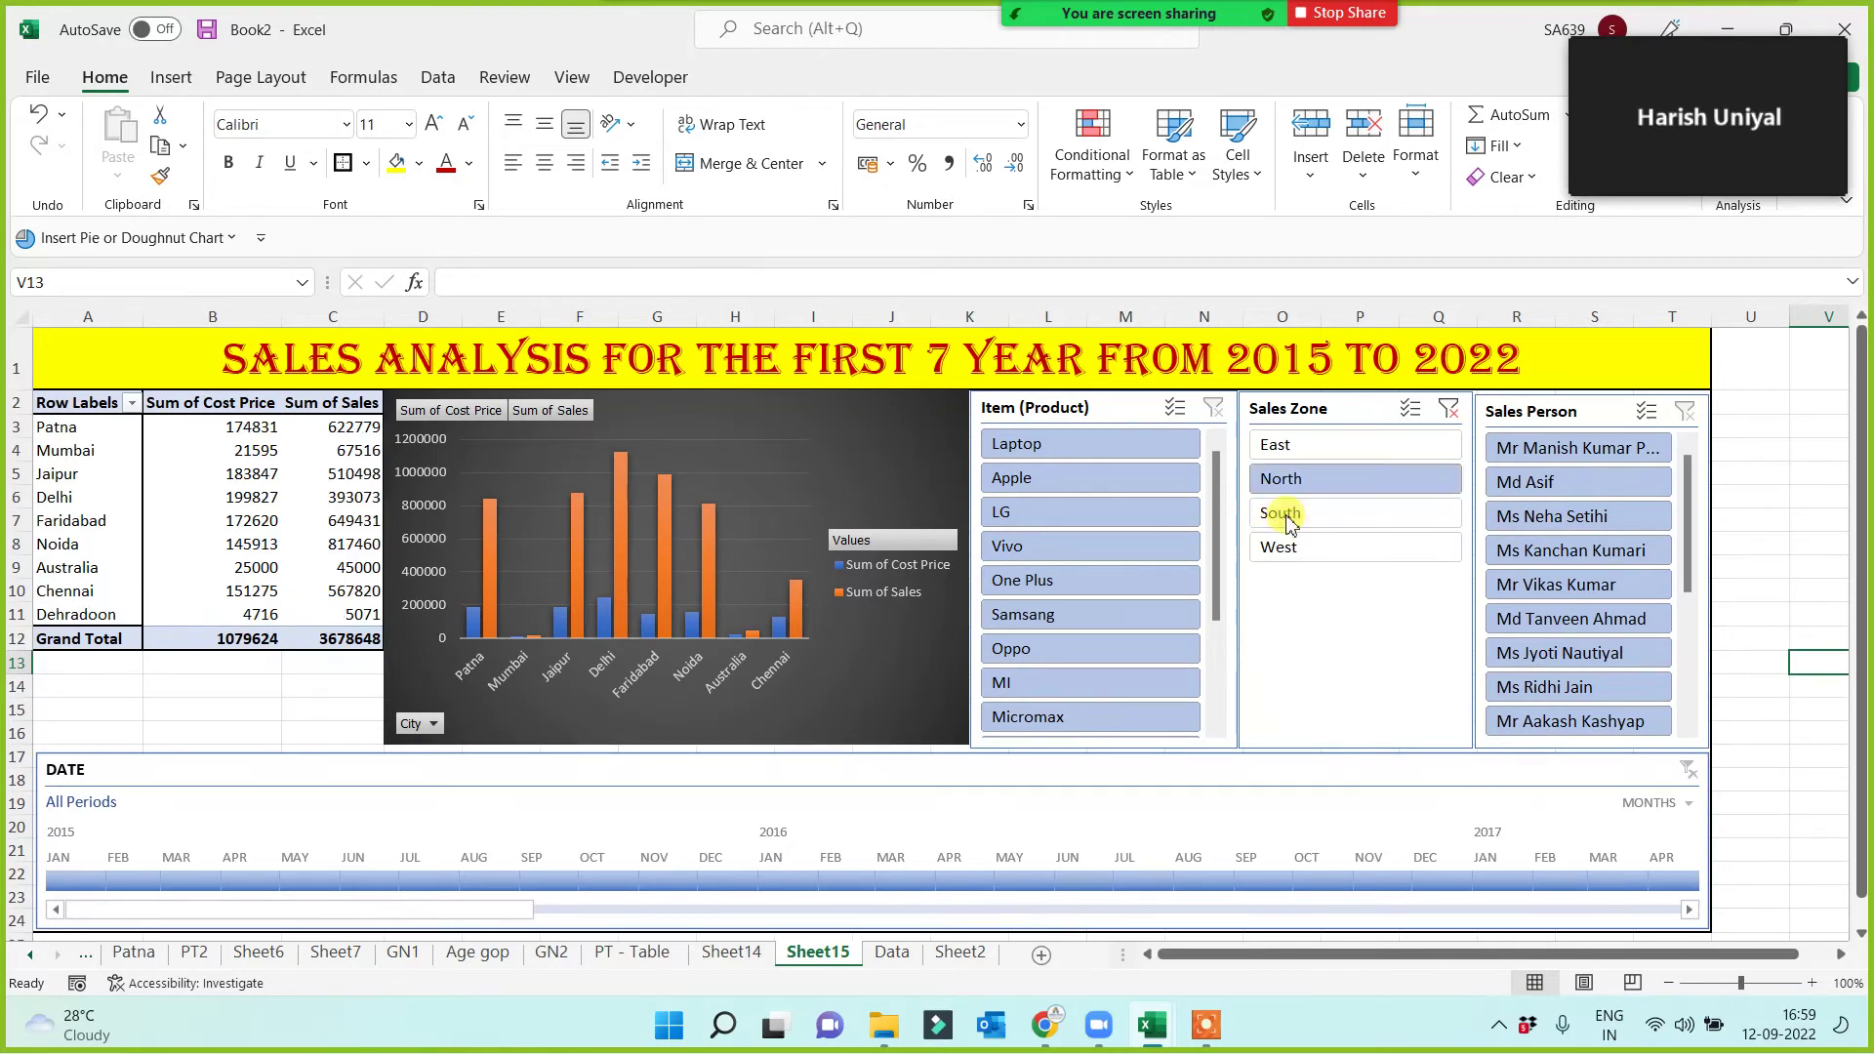
{"action": "left_click", "coordinate": [1287, 445]}
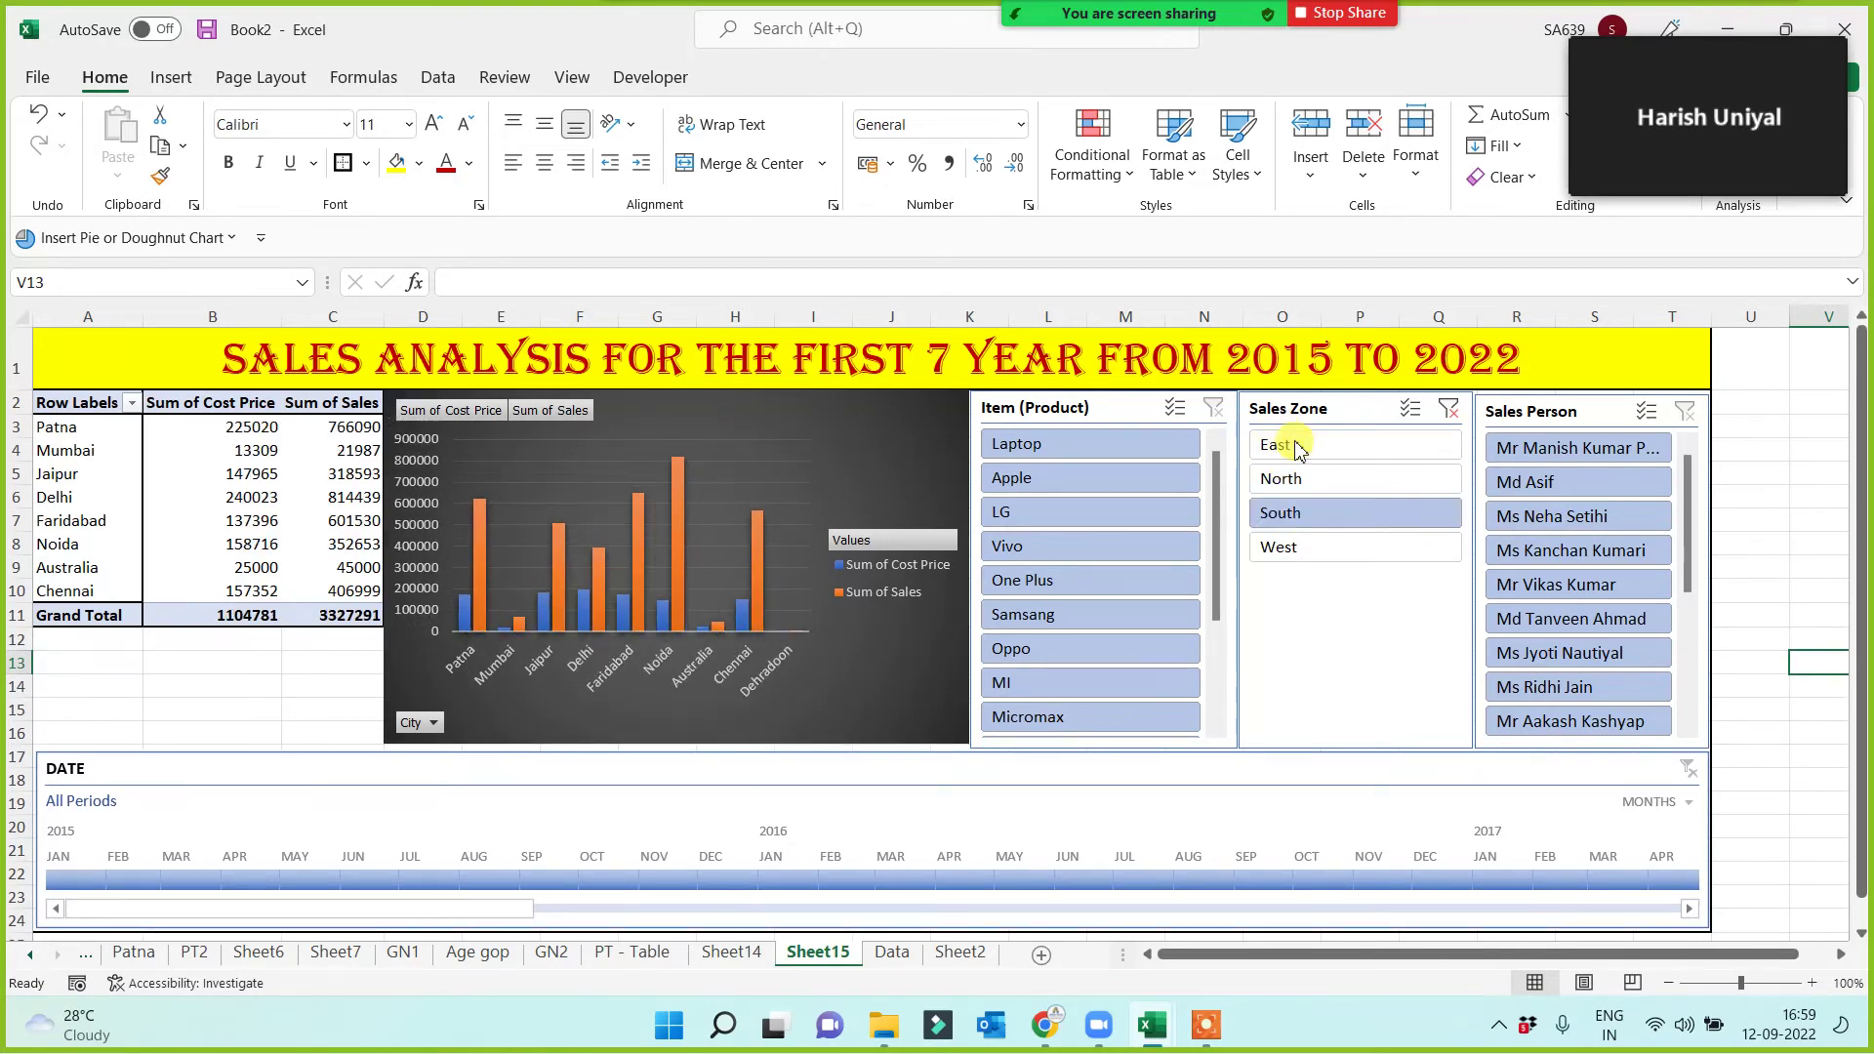
{"action": "left_click", "coordinate": [1287, 548]}
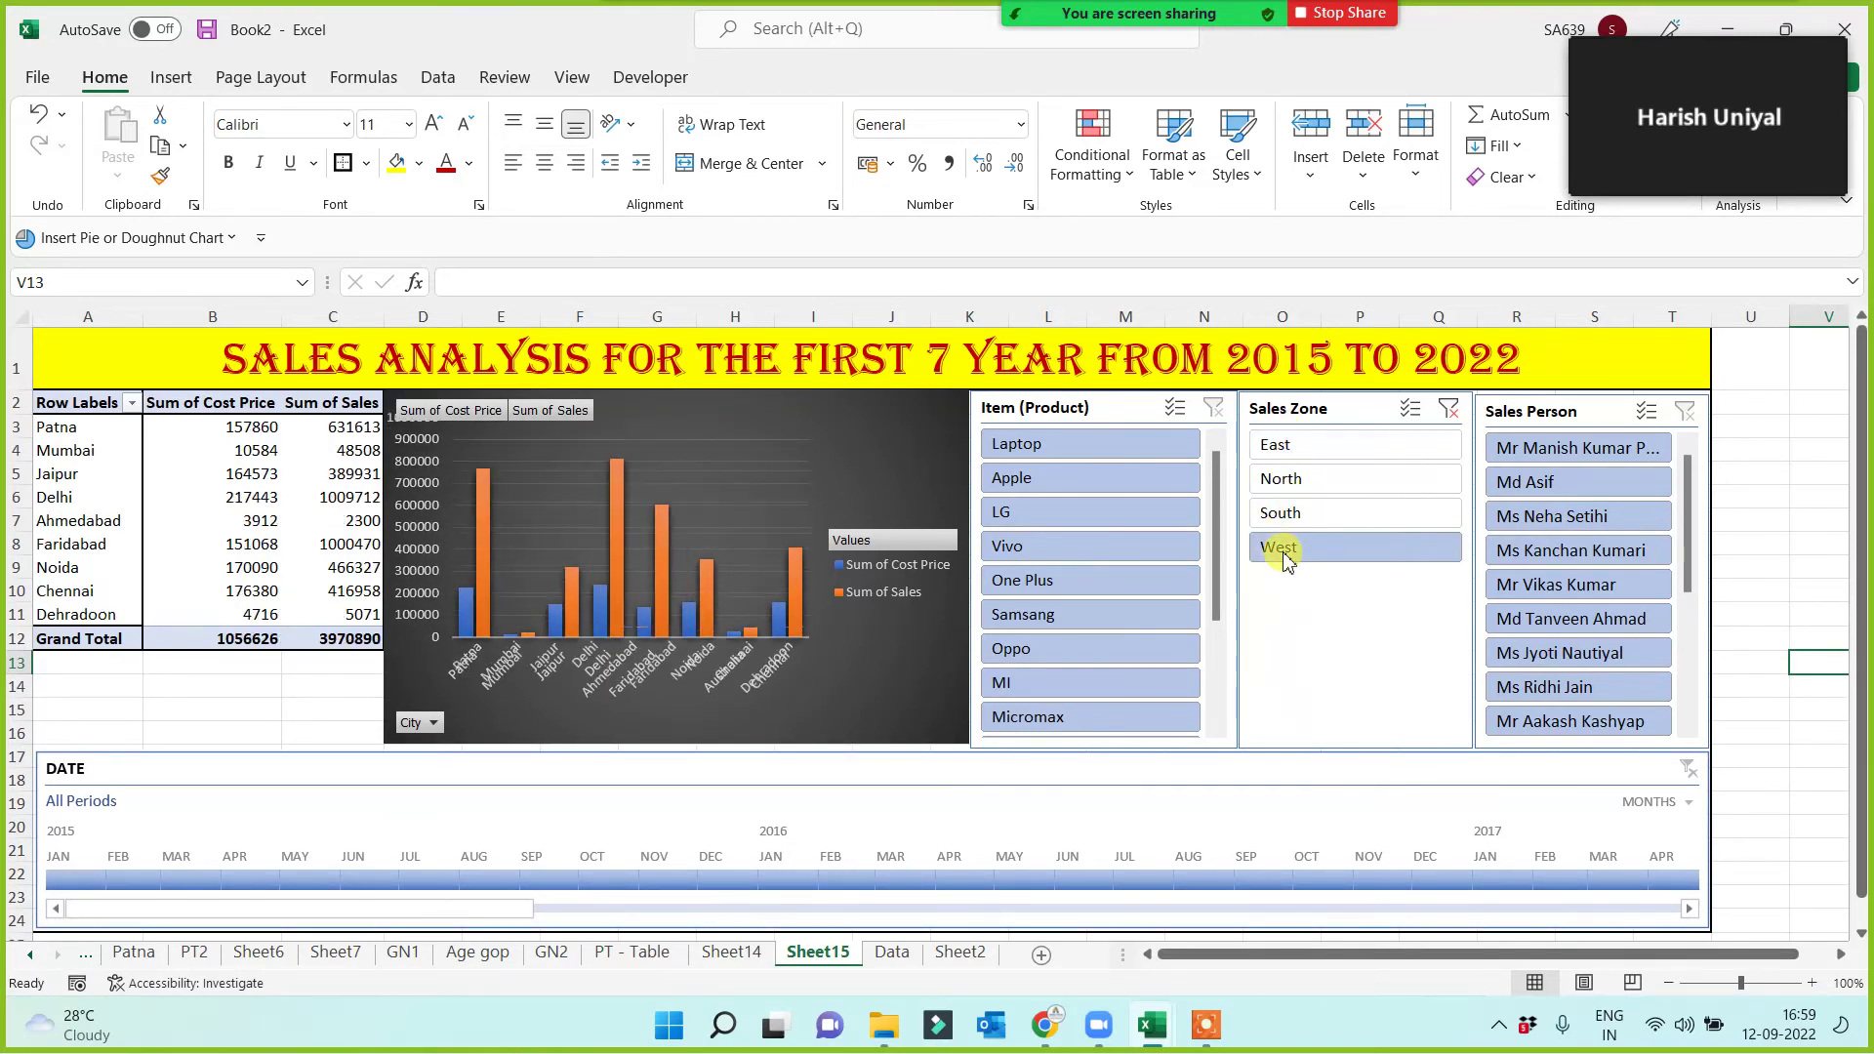
{"action": "left_click", "coordinate": [1449, 411]}
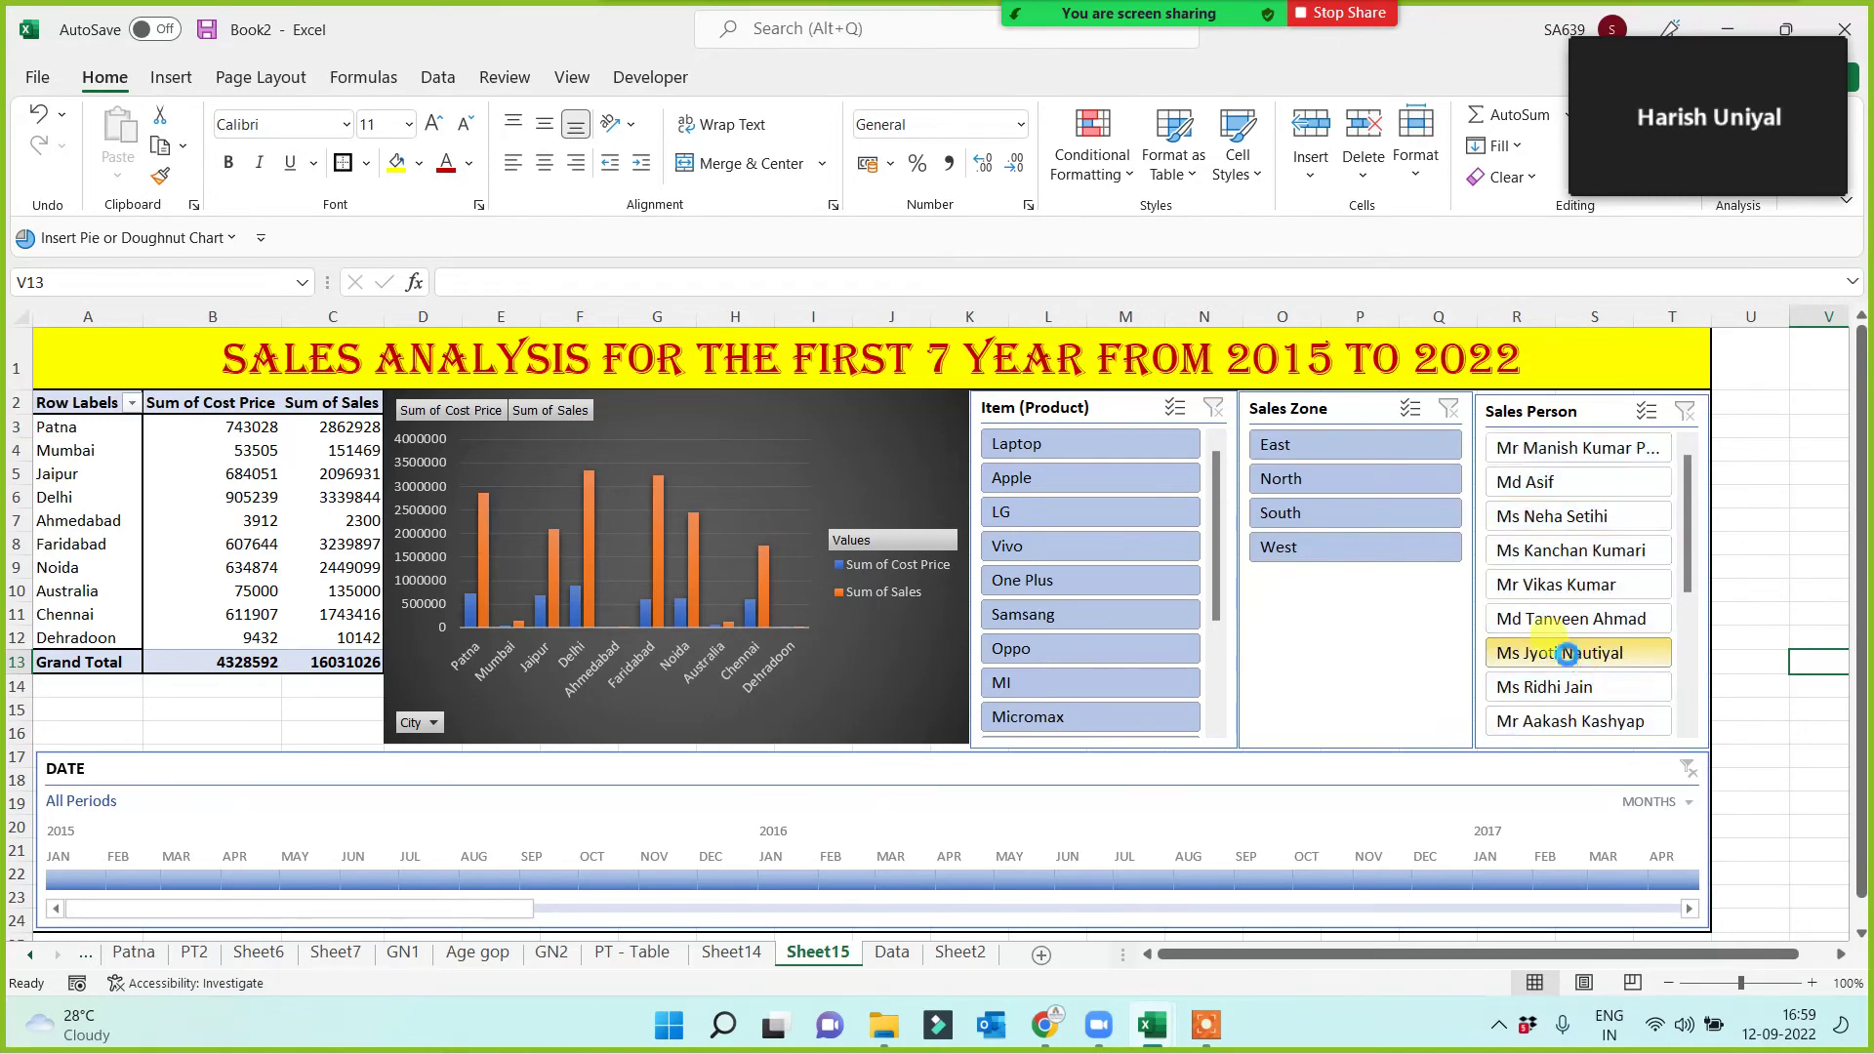
Filter the report by three different sales persons in turn, and clear the Sales Person filter.
{"action": "left_click", "coordinate": [1565, 656]}
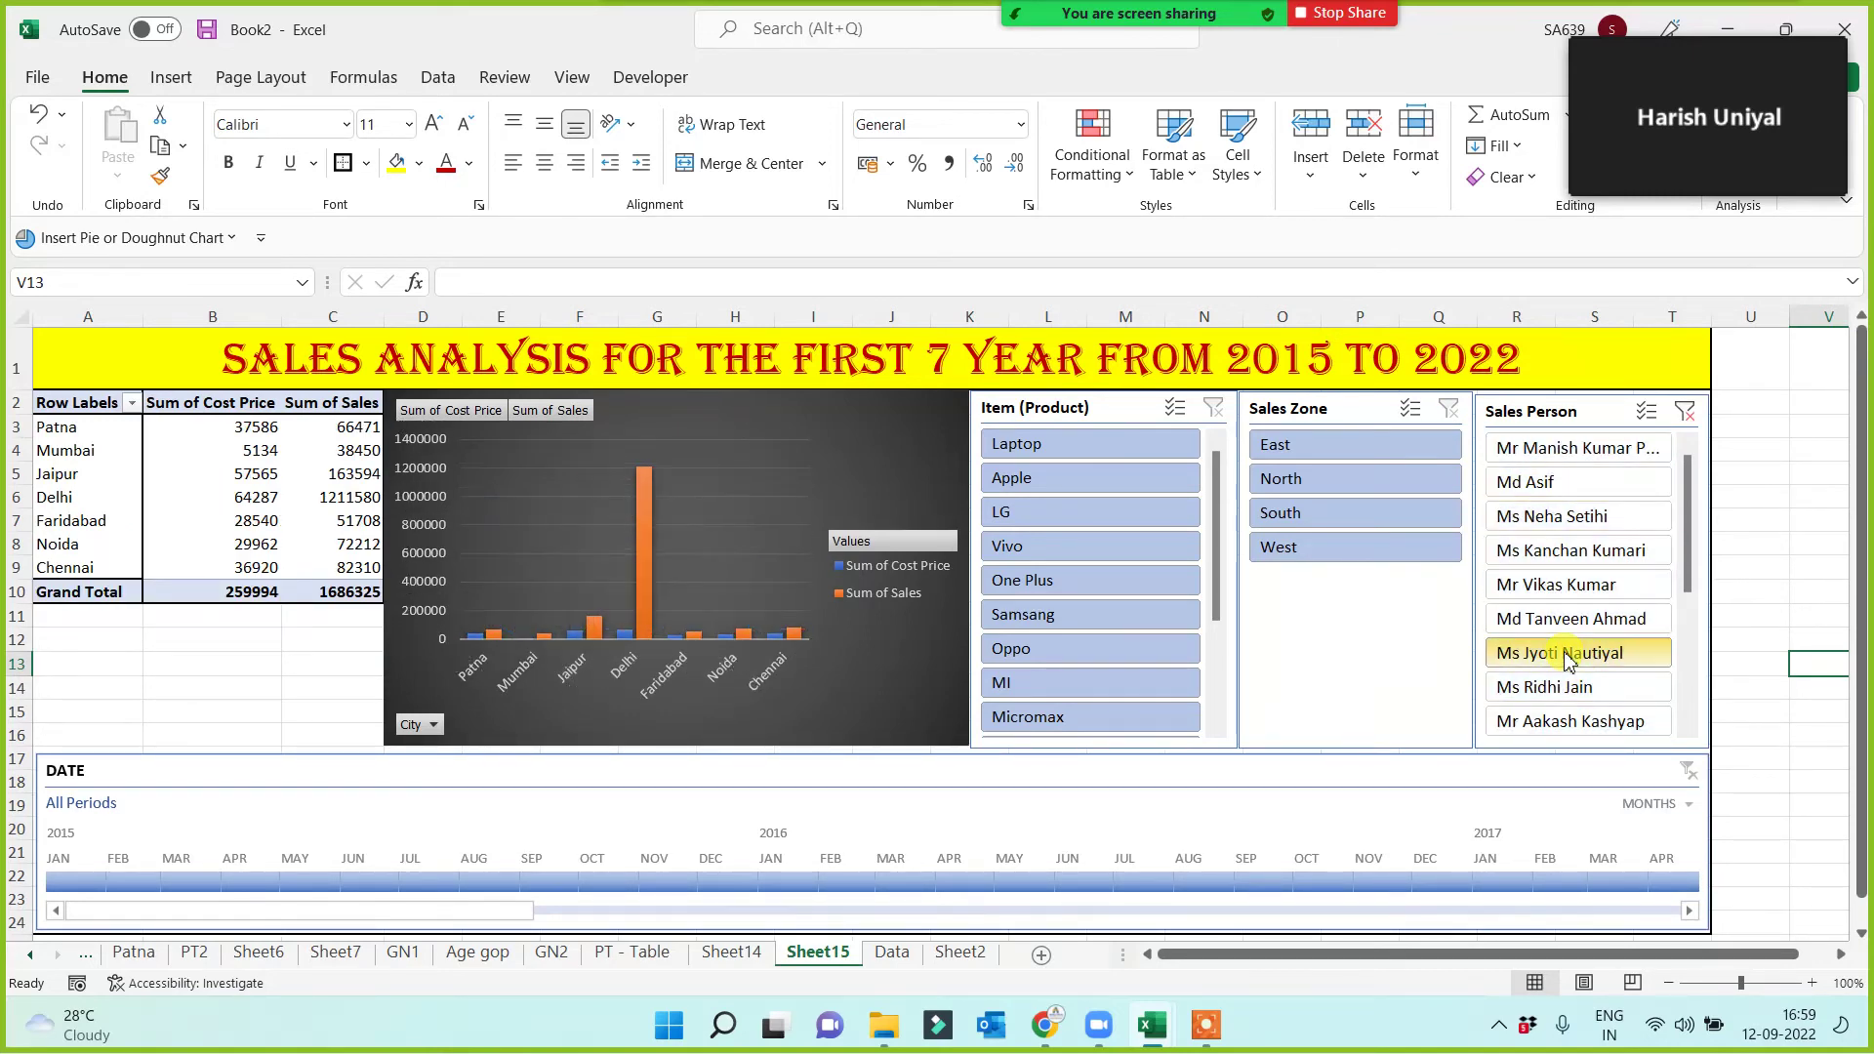
{"action": "left_click", "coordinate": [1544, 517]}
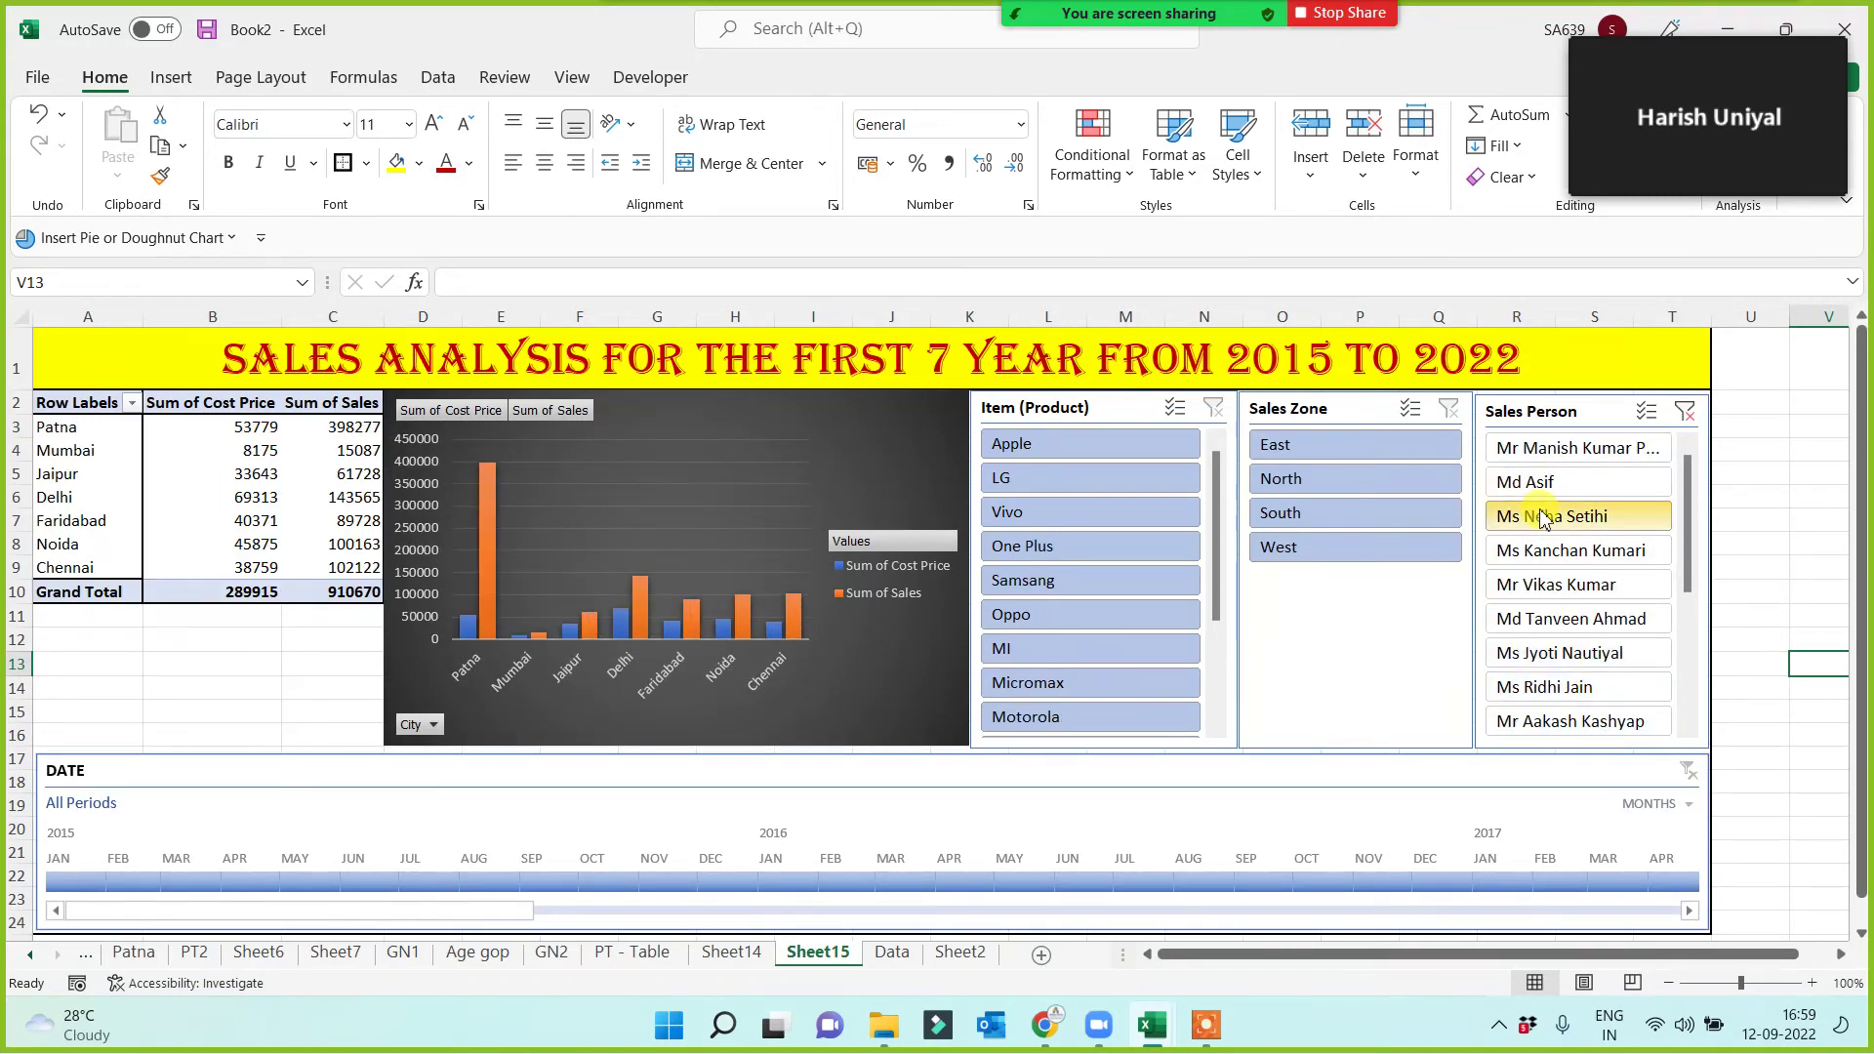
{"action": "left_click", "coordinate": [1536, 588]}
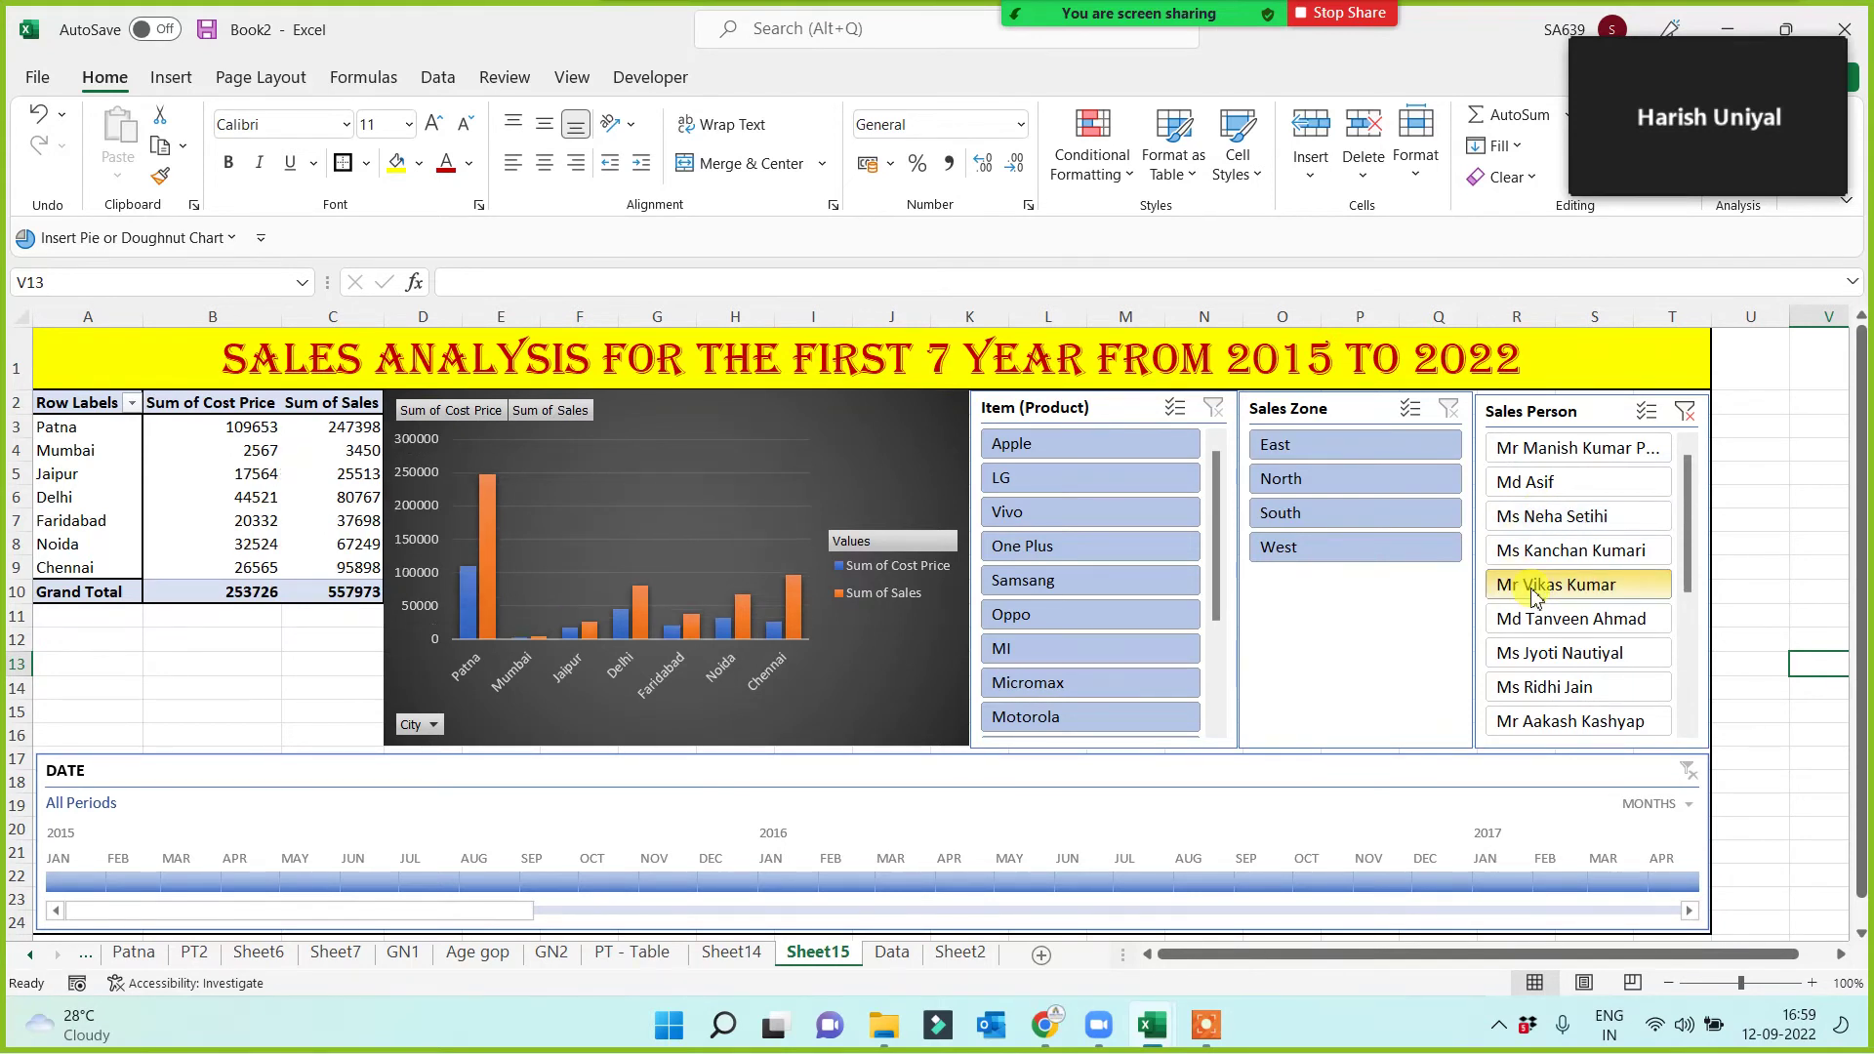
{"action": "left_click", "coordinate": [1686, 414]}
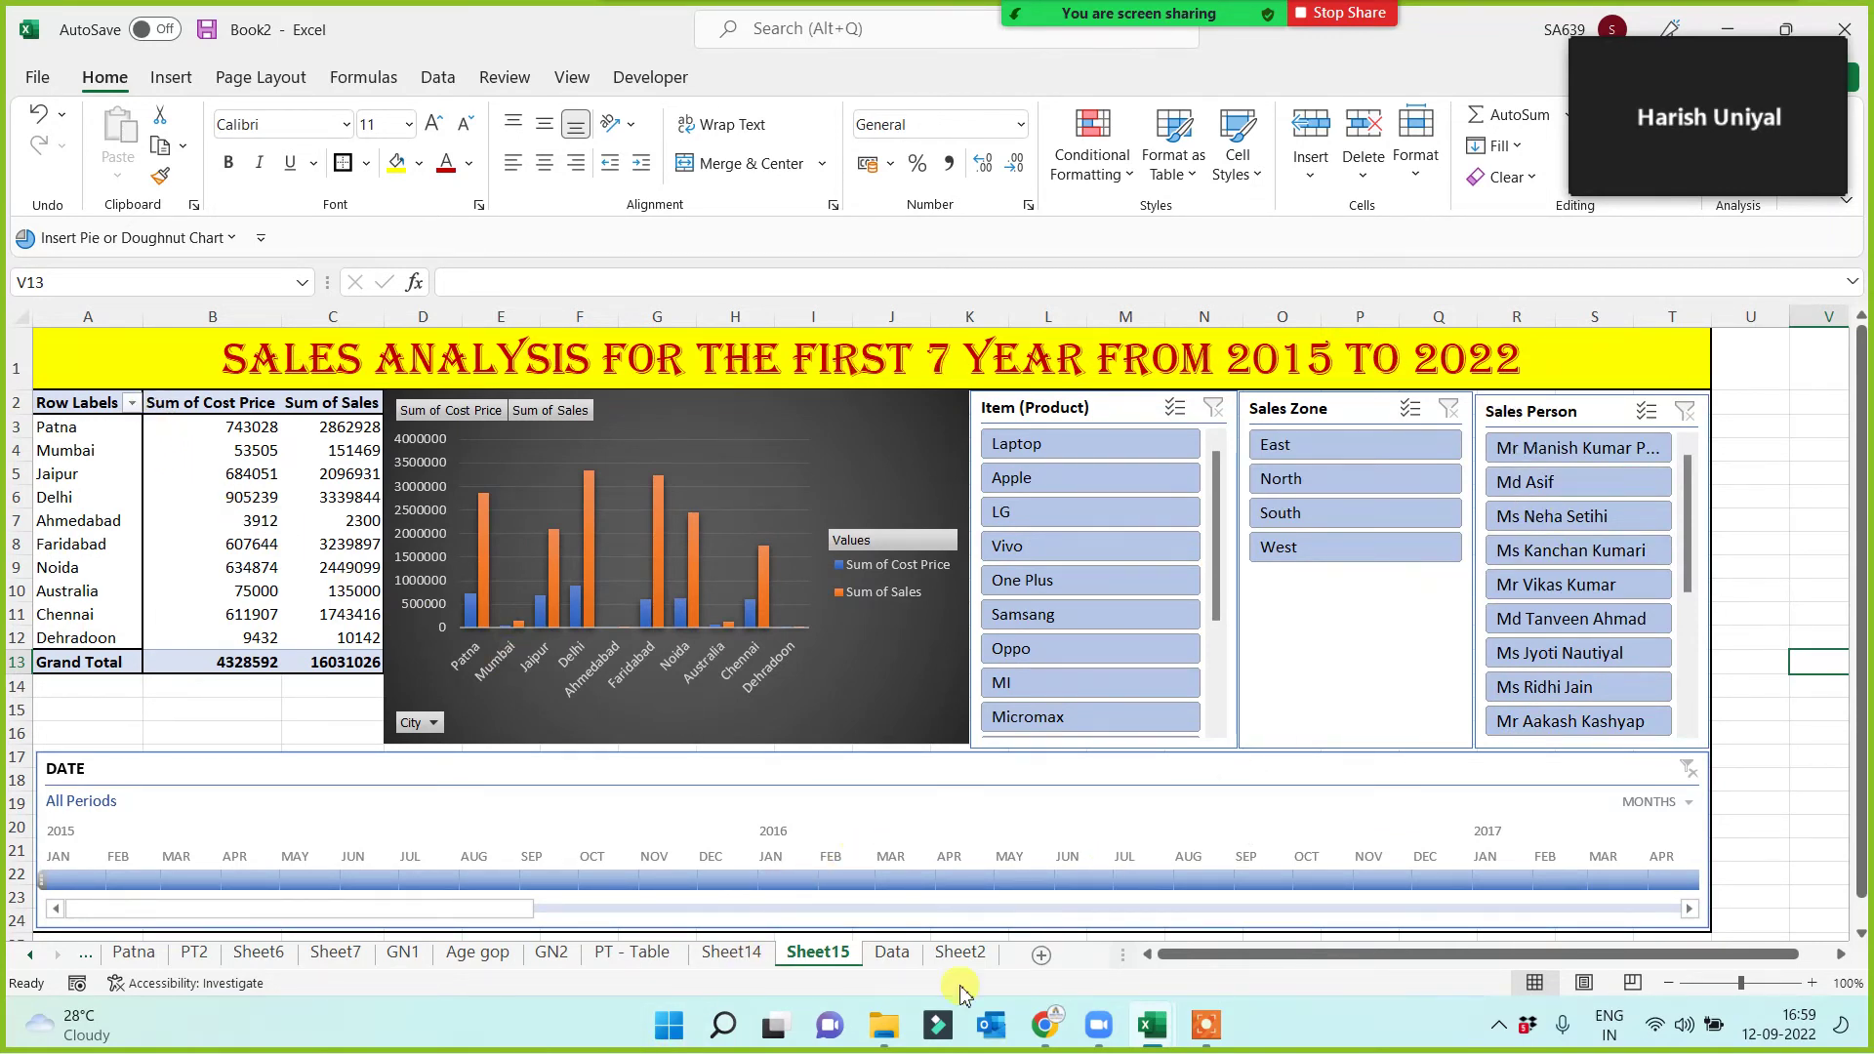
On the Data sheet, copy the Classic PT Layout topic's formatting to Pivot Chart, use of timeline and Pivot table Dashboard.
{"action": "left_click", "coordinate": [884, 961]}
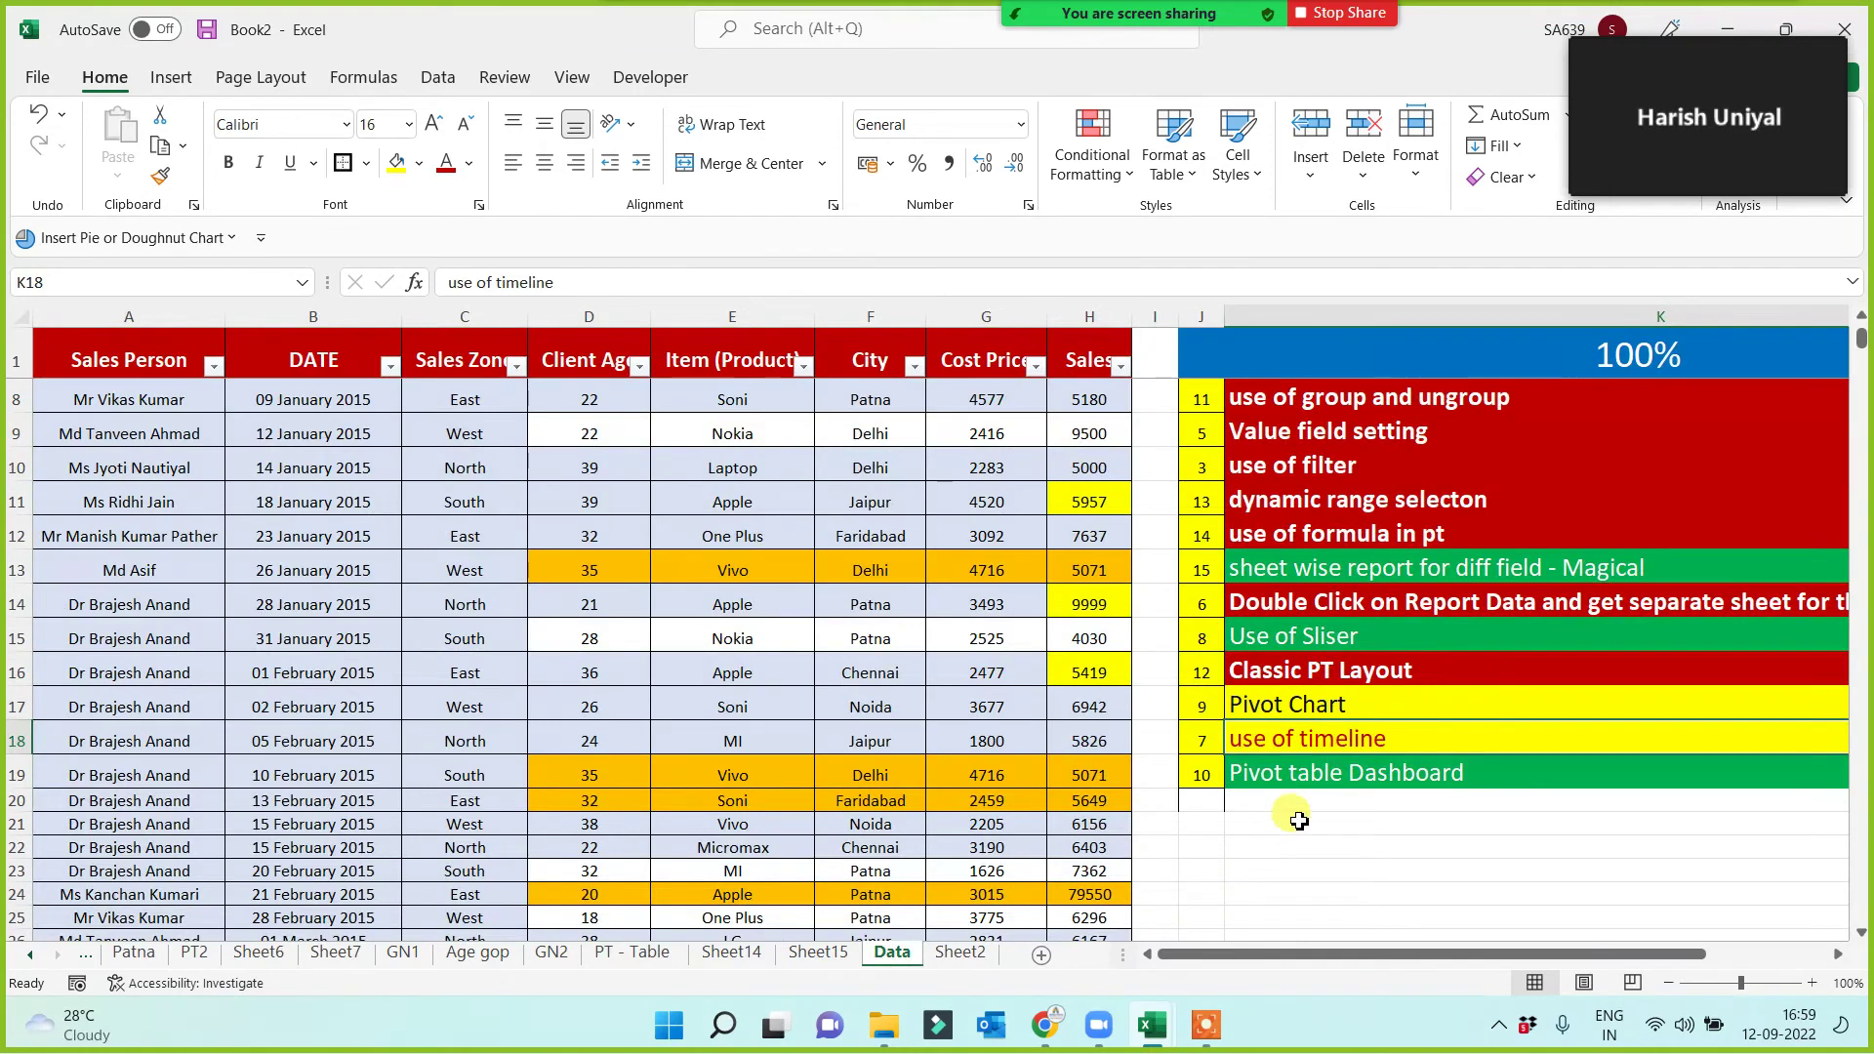
{"action": "left_click", "coordinate": [1288, 772]}
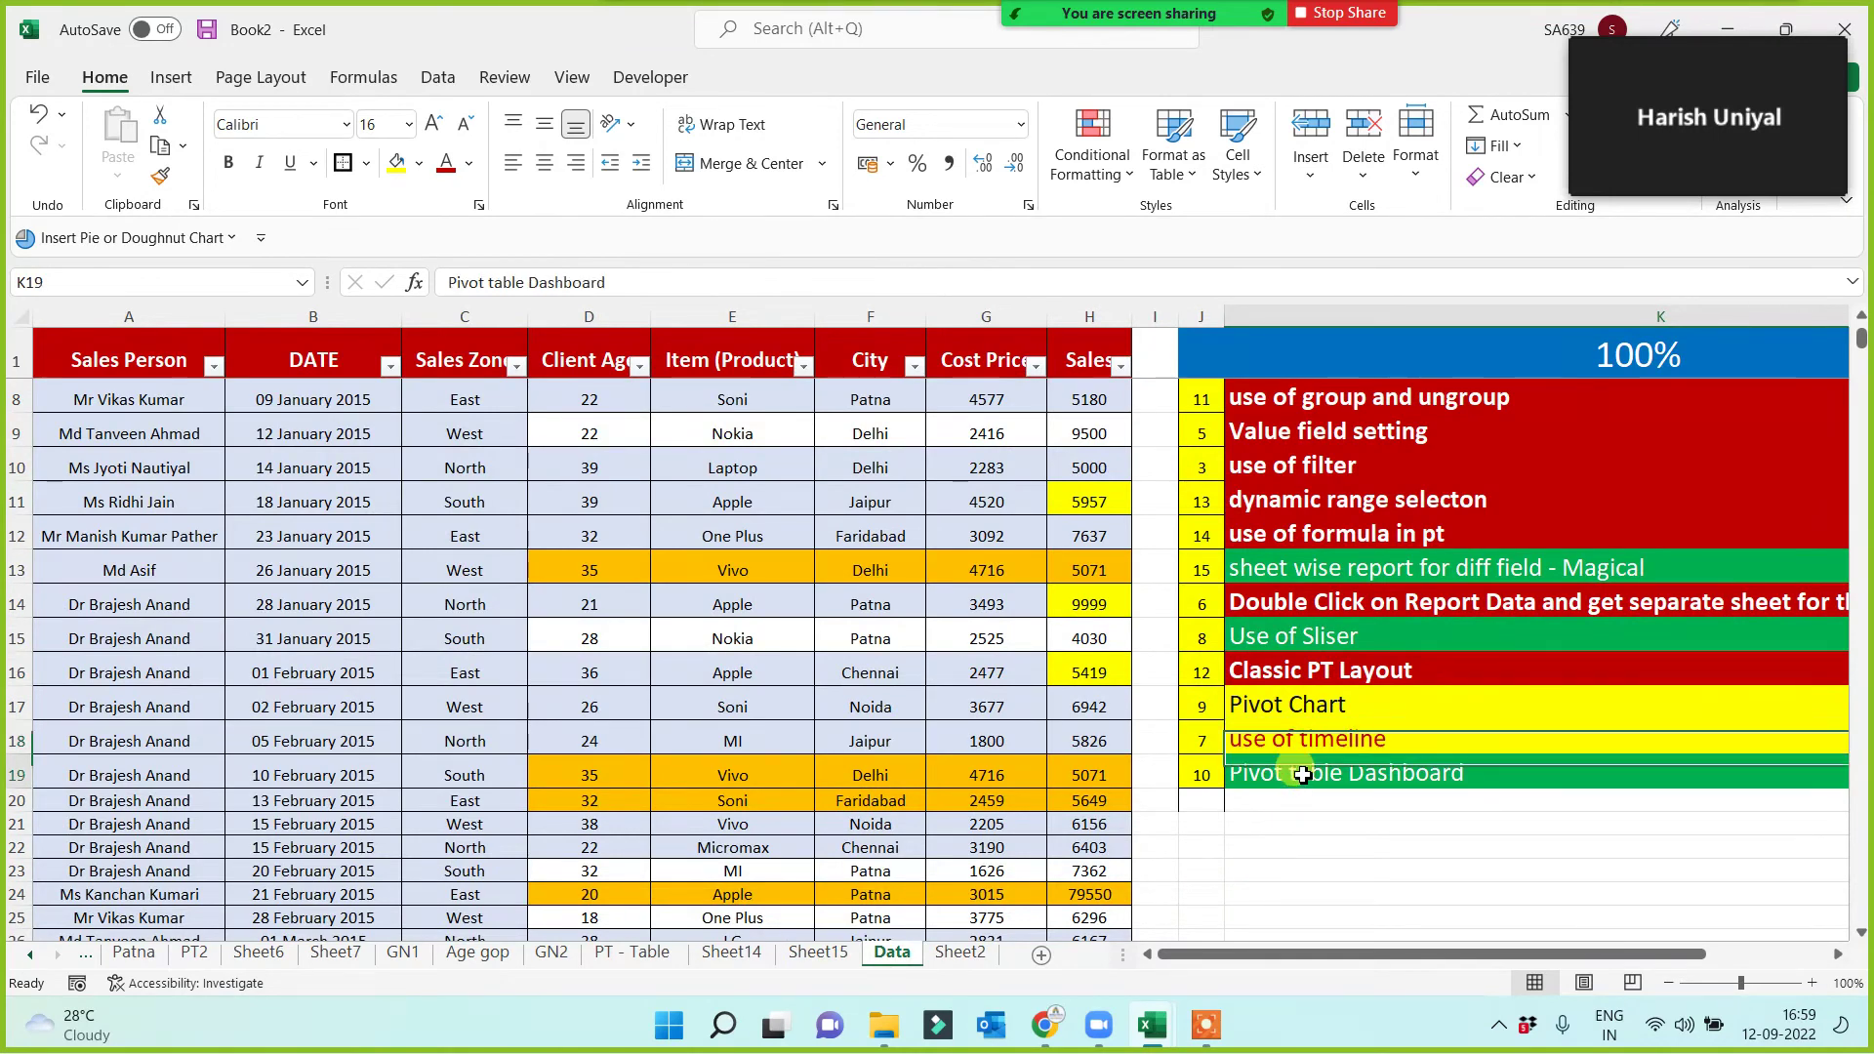
{"action": "left_click", "coordinate": [1288, 661]}
{"action": "left_click", "coordinate": [156, 186]}
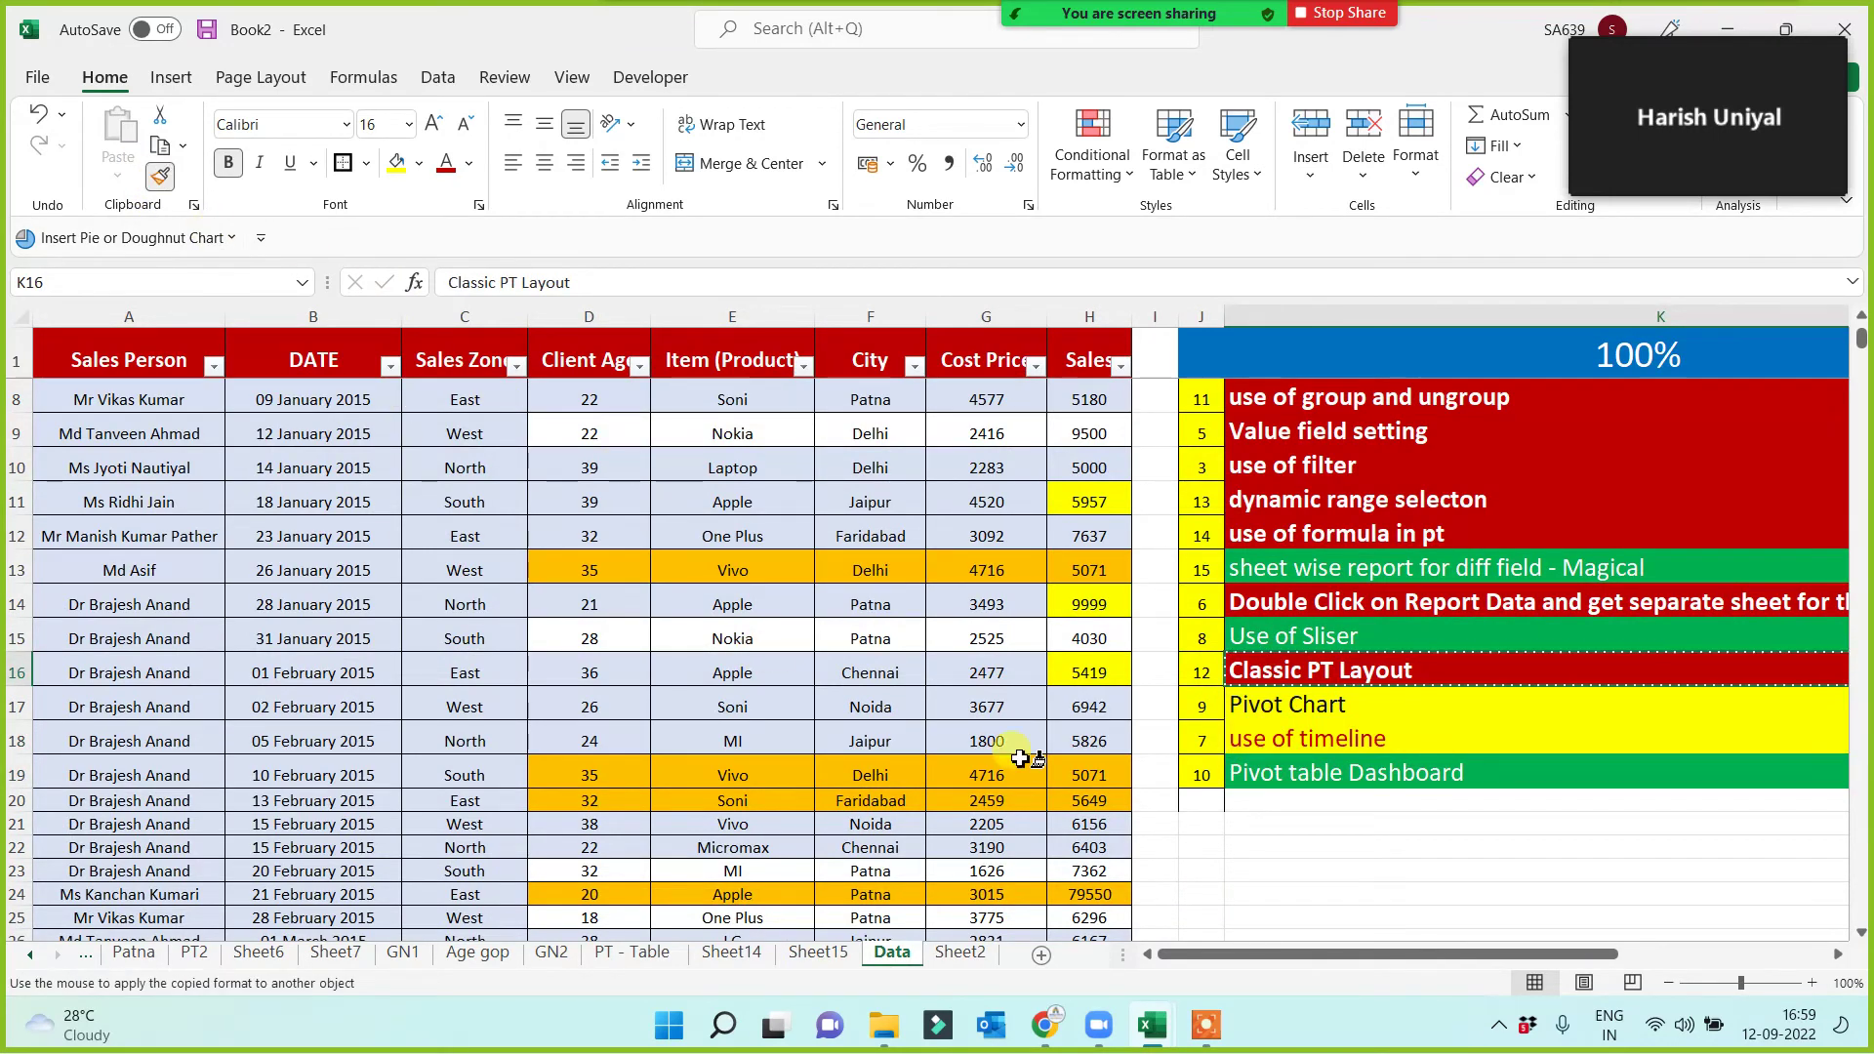
{"action": "left_click_drag", "start_coordinate": [1293, 704], "coordinate": [1337, 773]}
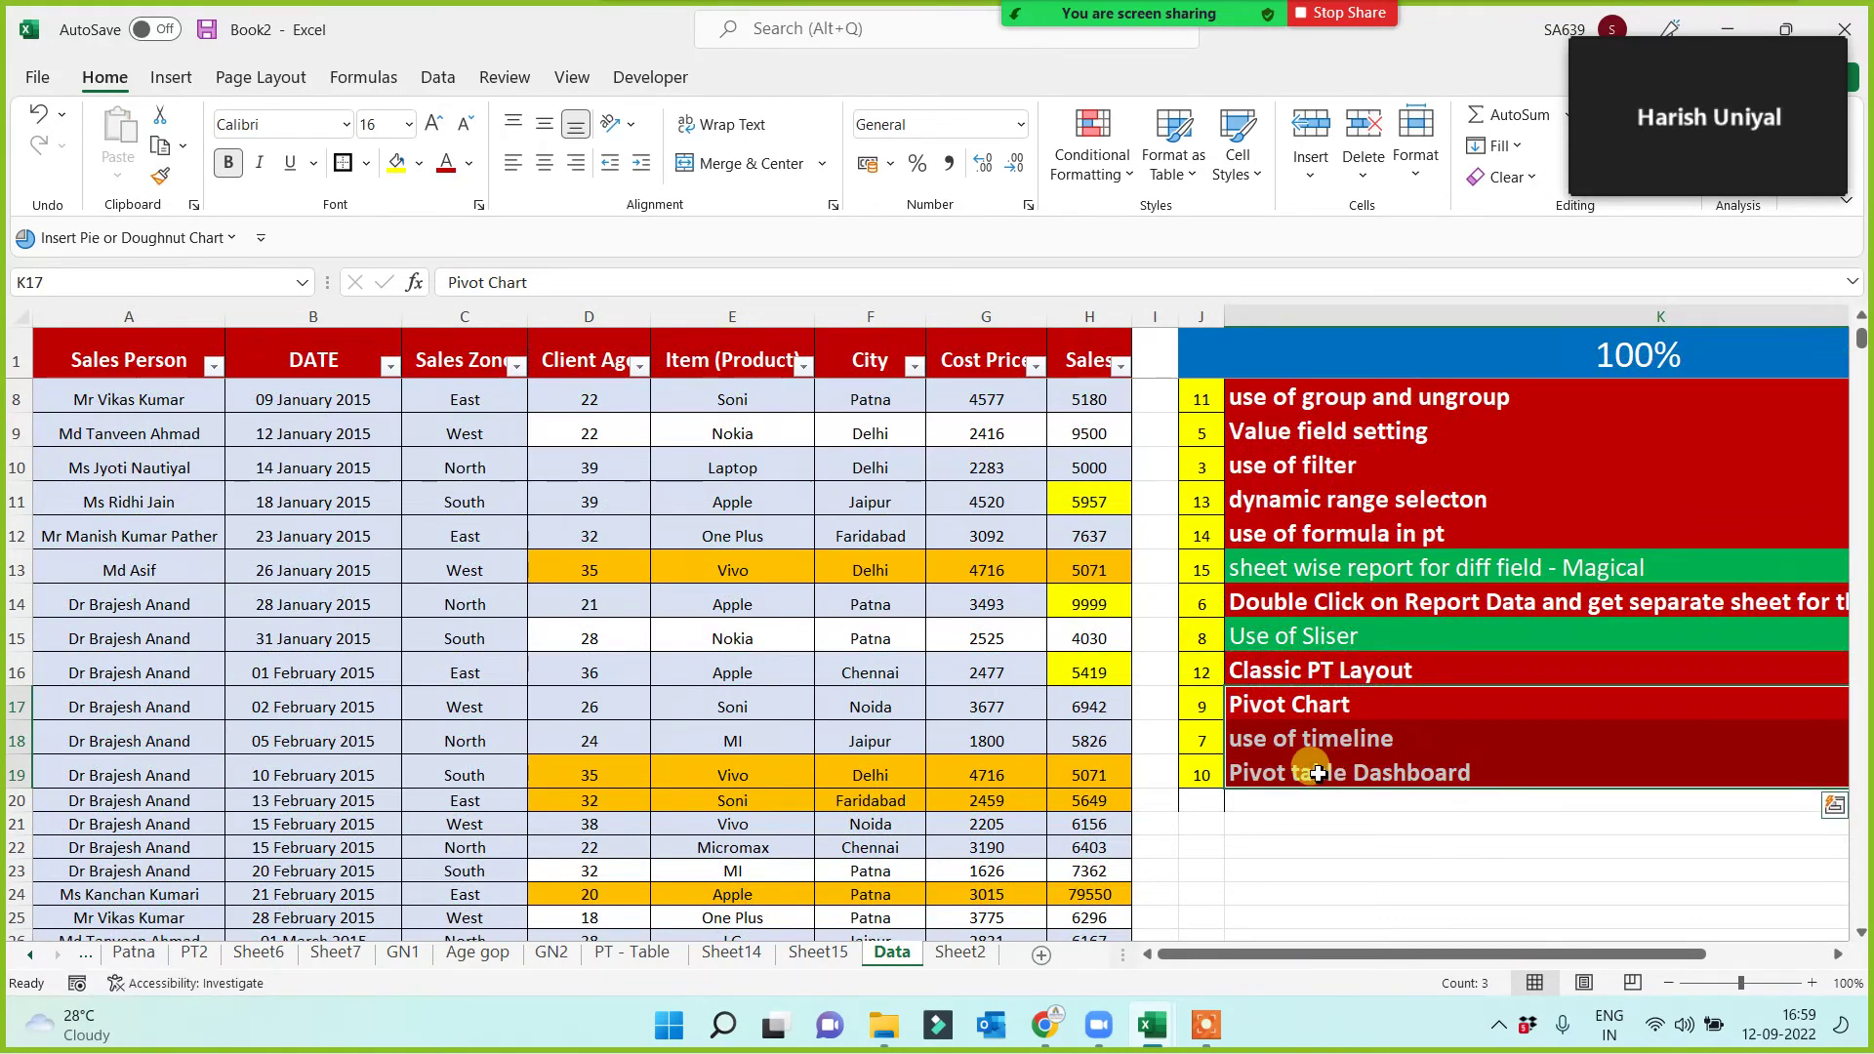
Copy the use of timeline topic's red formatting to the Use of Sliser topic.
{"action": "left_click", "coordinate": [1311, 771]}
{"action": "left_click", "coordinate": [1309, 637]}
{"action": "left_click", "coordinate": [1308, 739]}
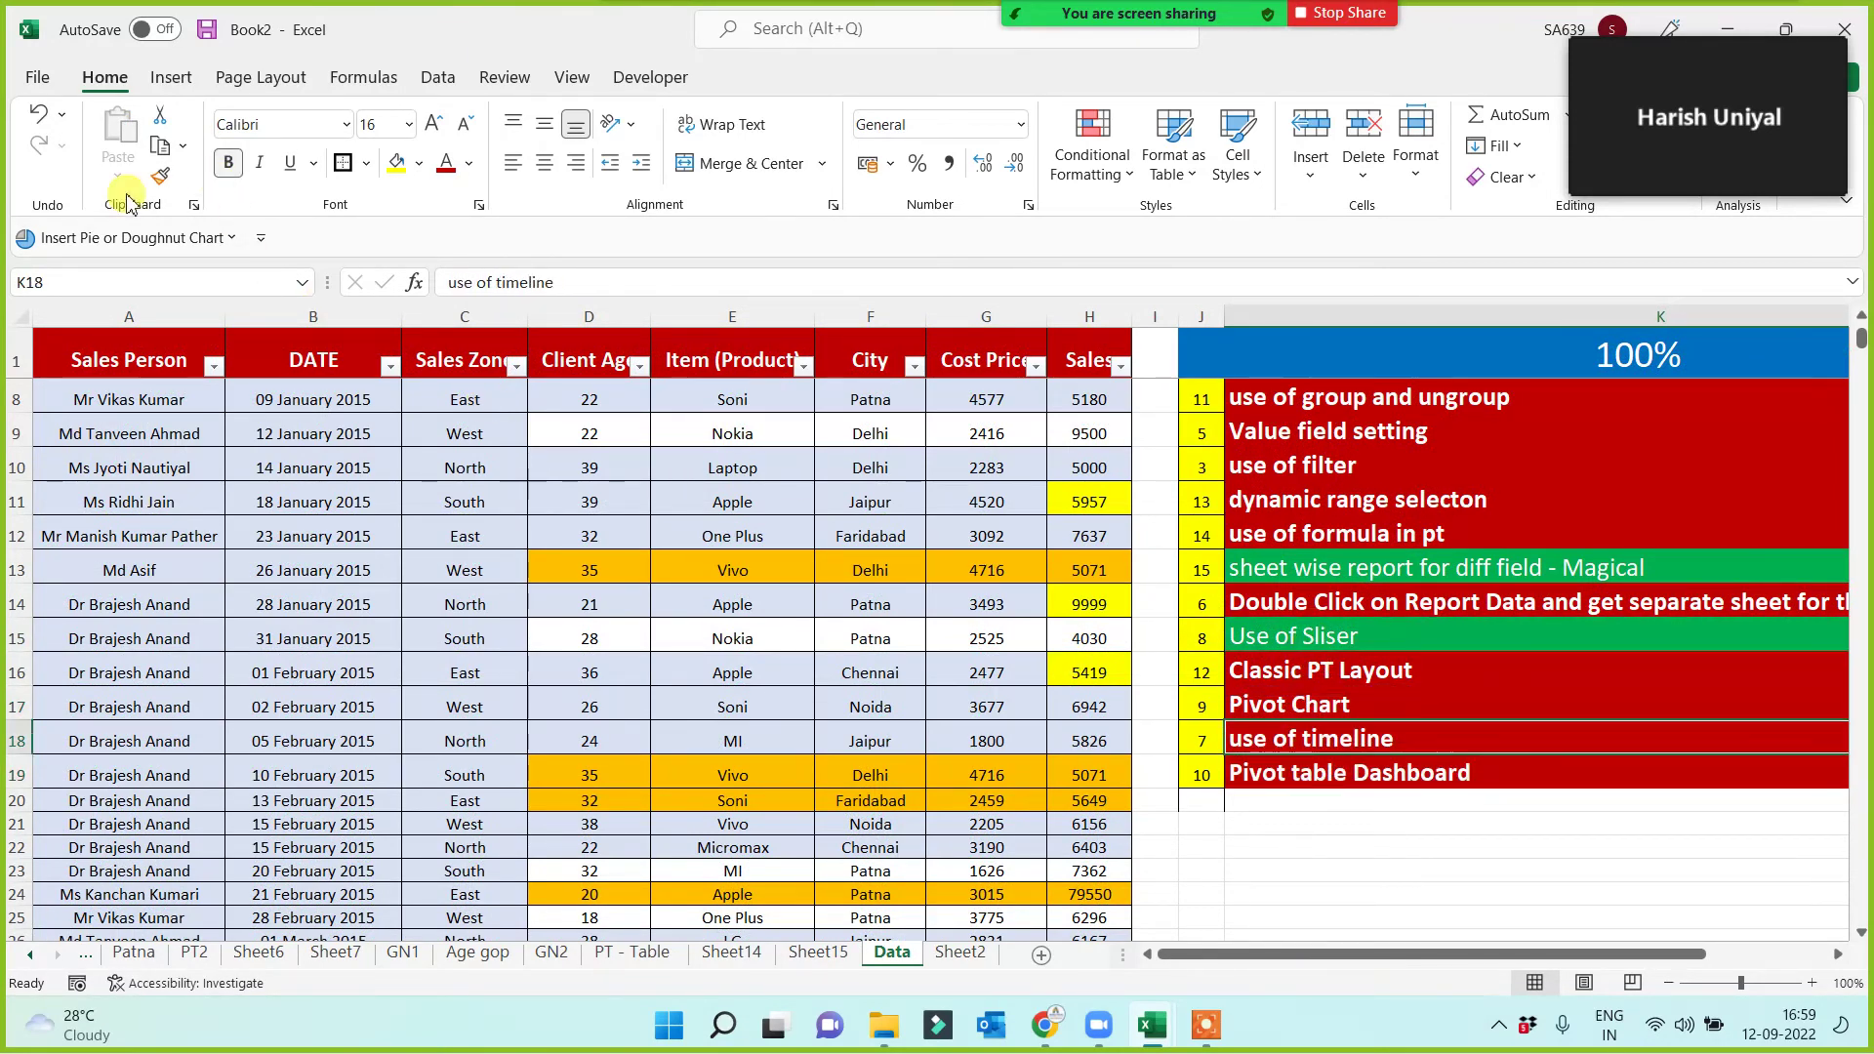
{"action": "left_click", "coordinate": [161, 176]}
{"action": "left_click_drag", "start_coordinate": [1299, 637], "coordinate": [1324, 678]}
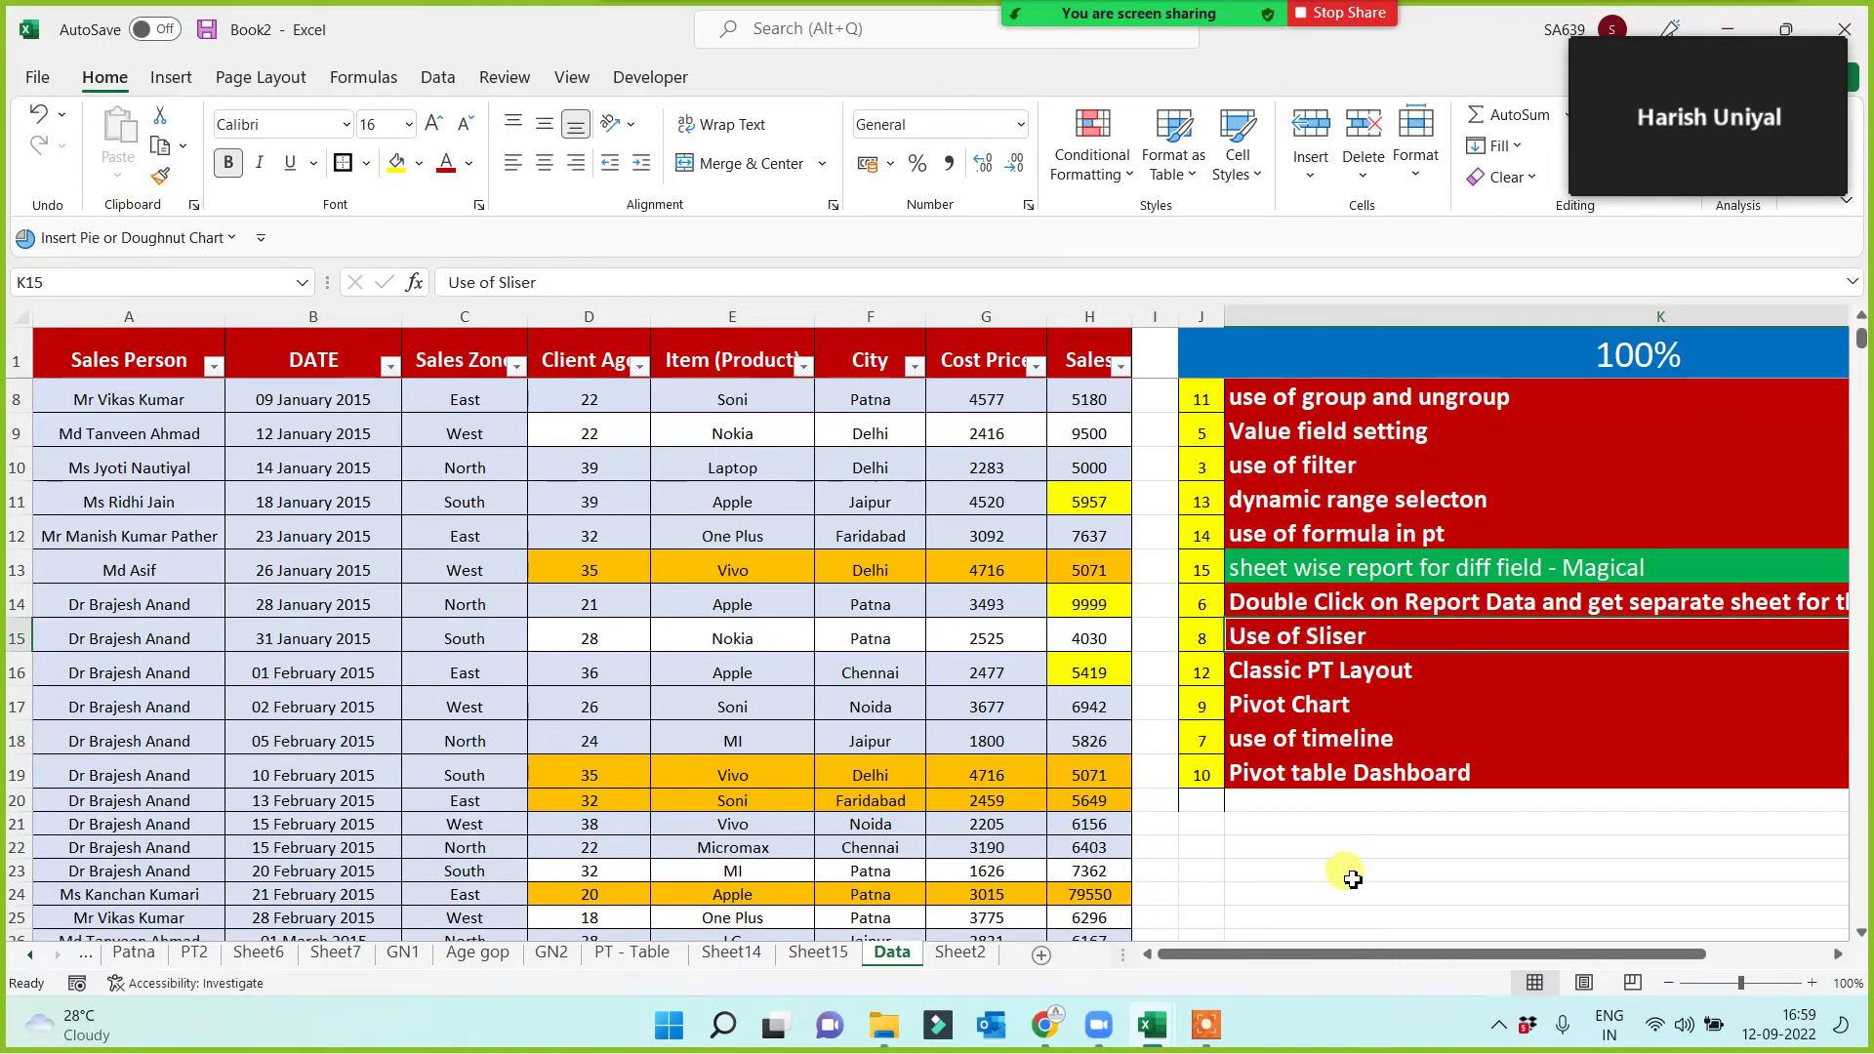
{"action": "left_click", "coordinate": [1348, 872]}
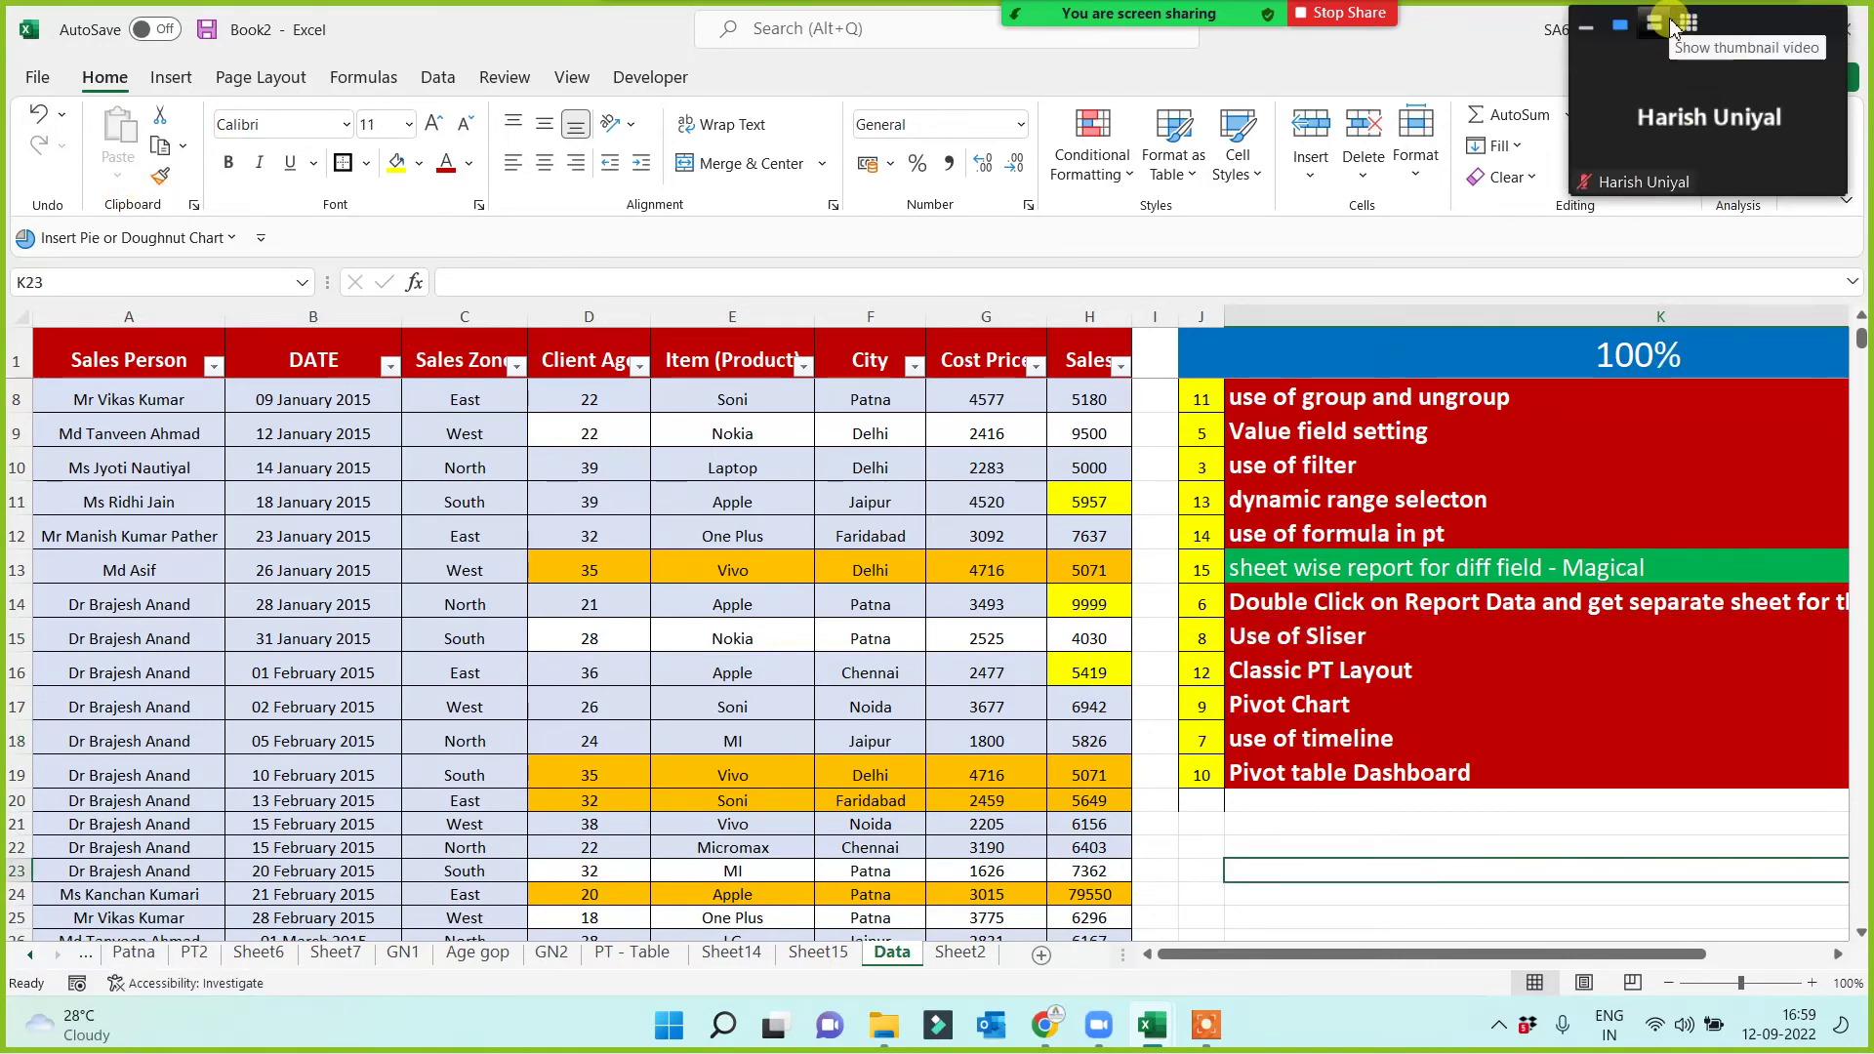
Expand the meeting's video panel to show the participant thumbnails.
{"action": "left_click", "coordinate": [1654, 23]}
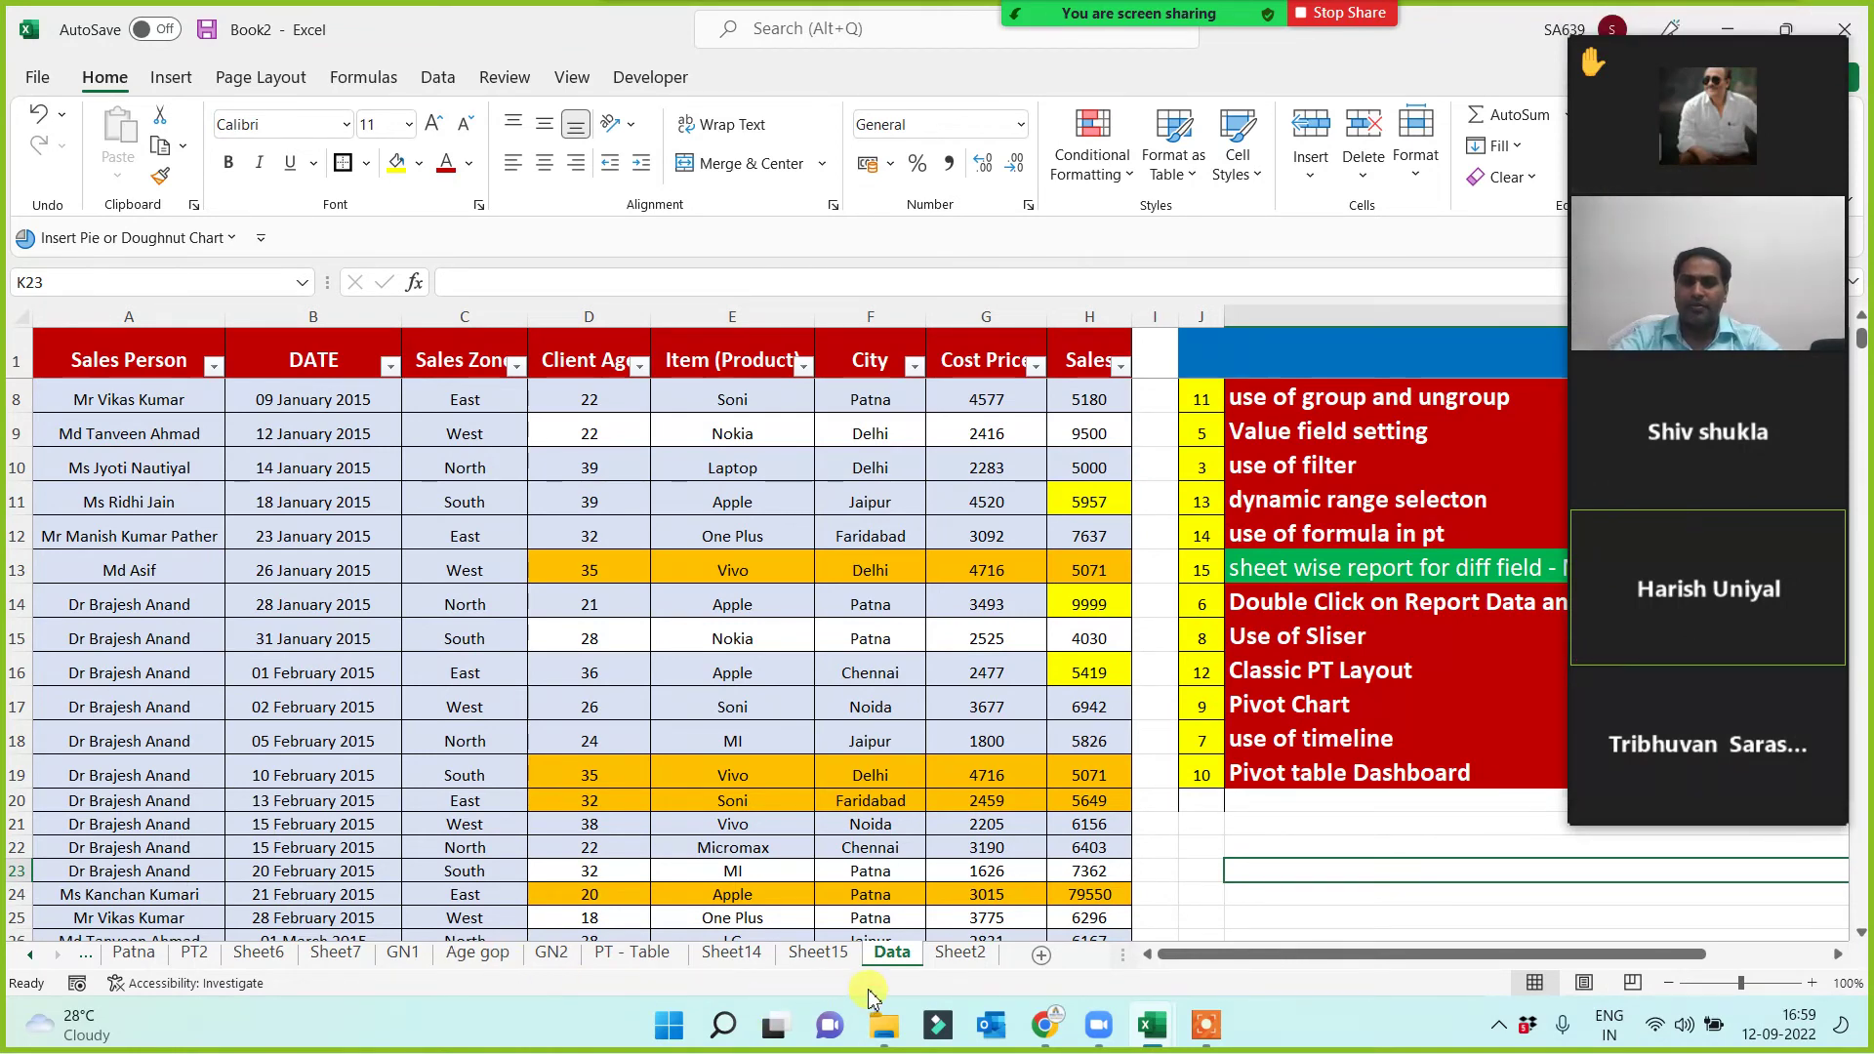
Rename Sheet15 as PT Dashboard.
{"action": "left_click", "coordinate": [818, 953]}
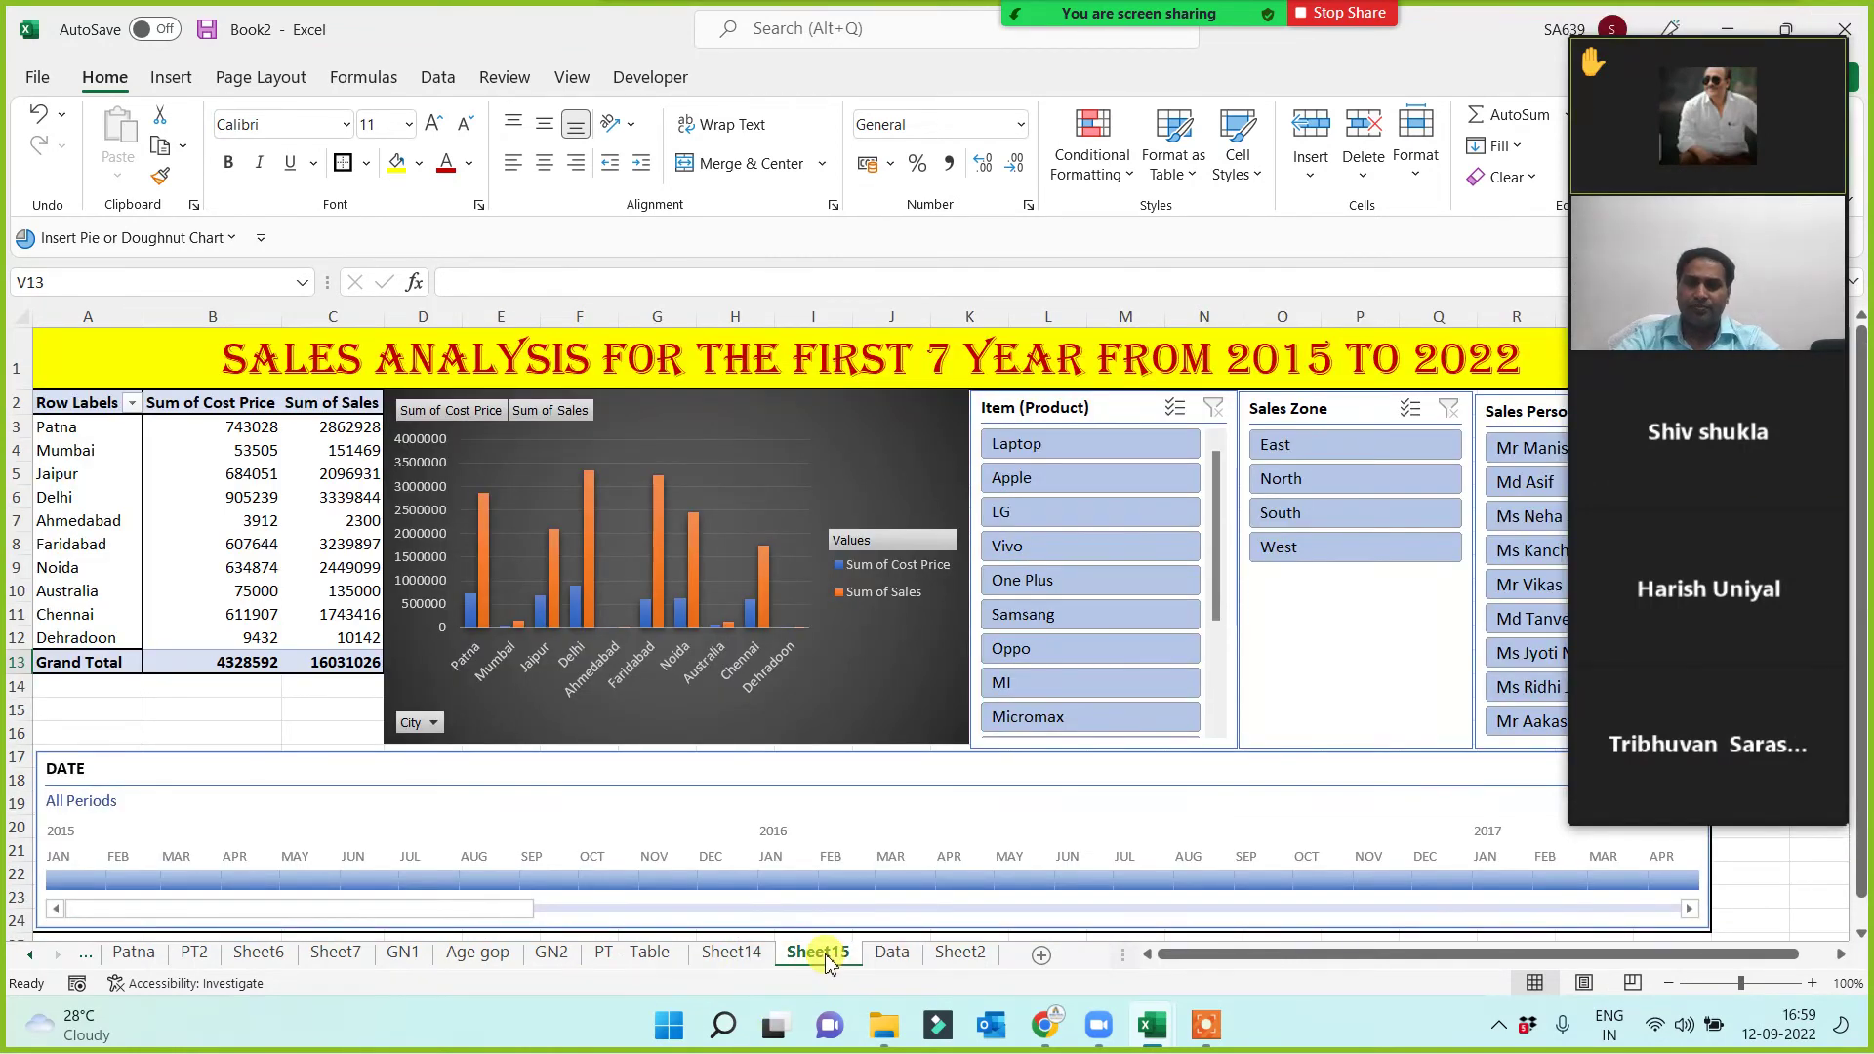
{"action": "double_click", "coordinate": [826, 956]}
{"action": "type", "text": "P"}
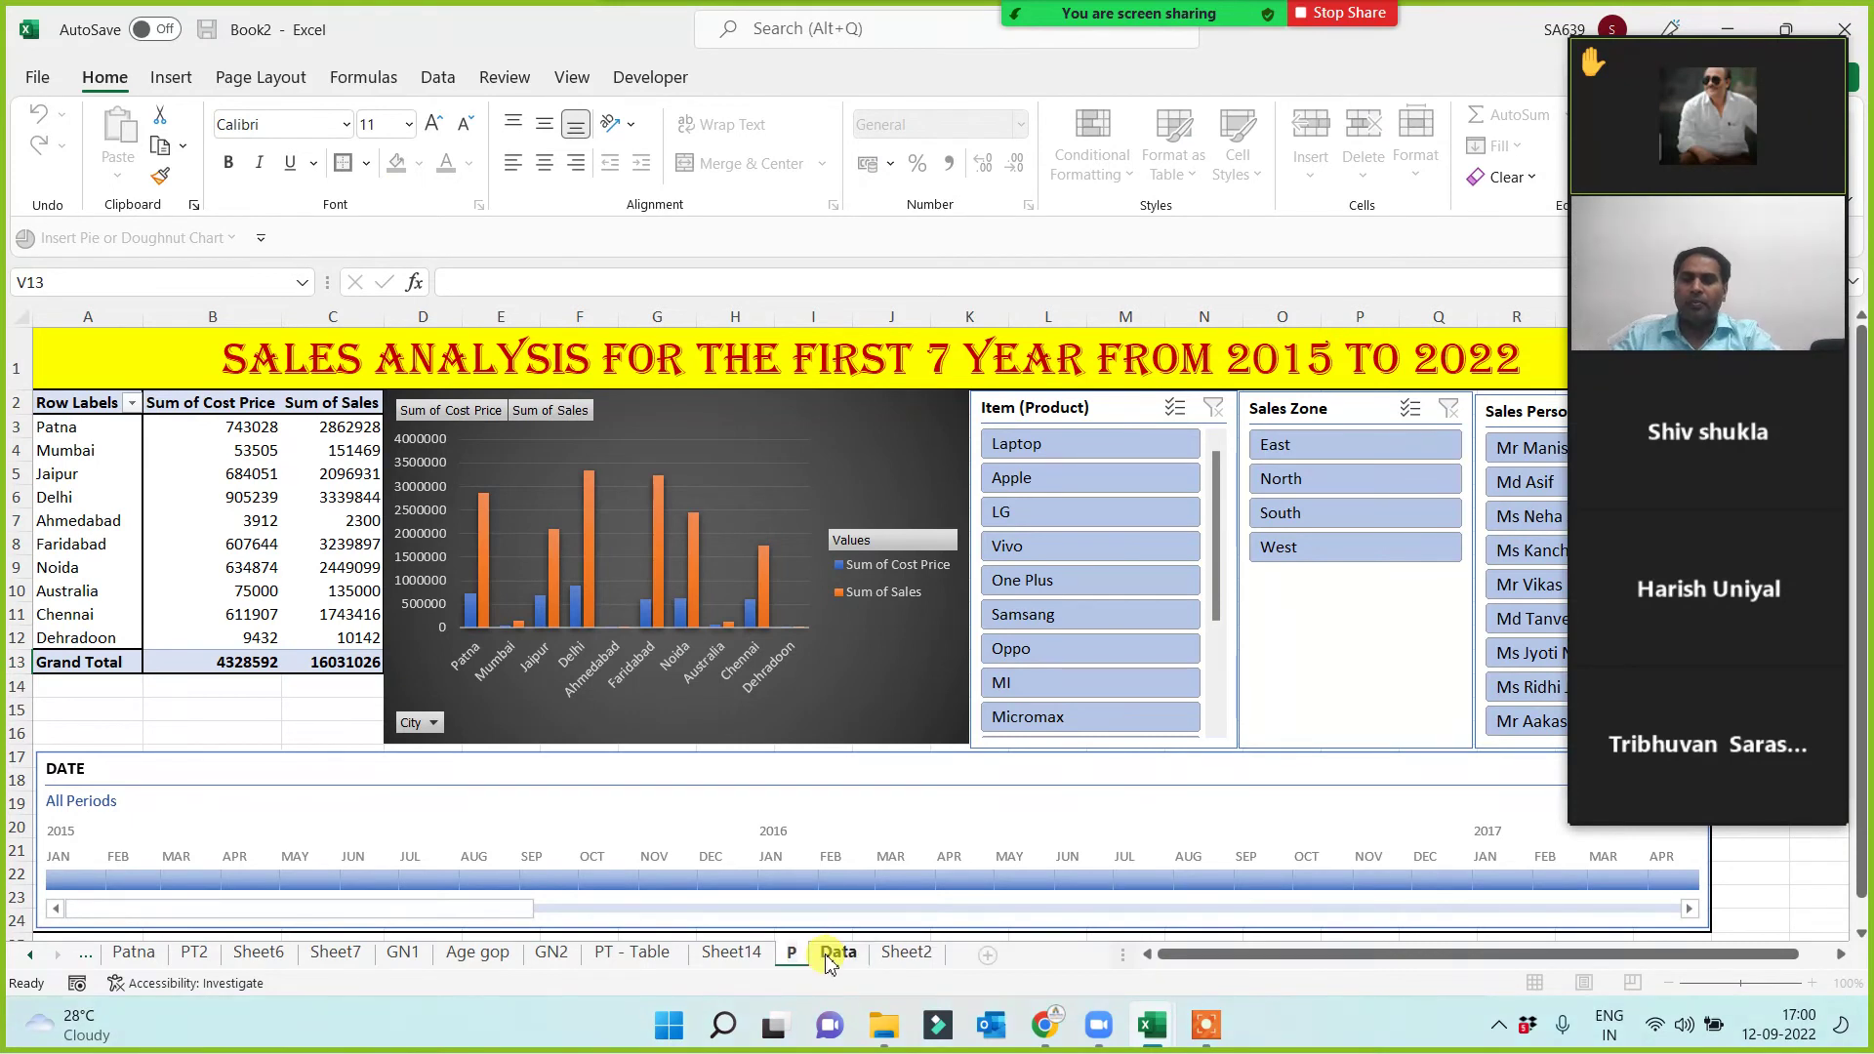
{"action": "type", "text": "T Dashbo"}
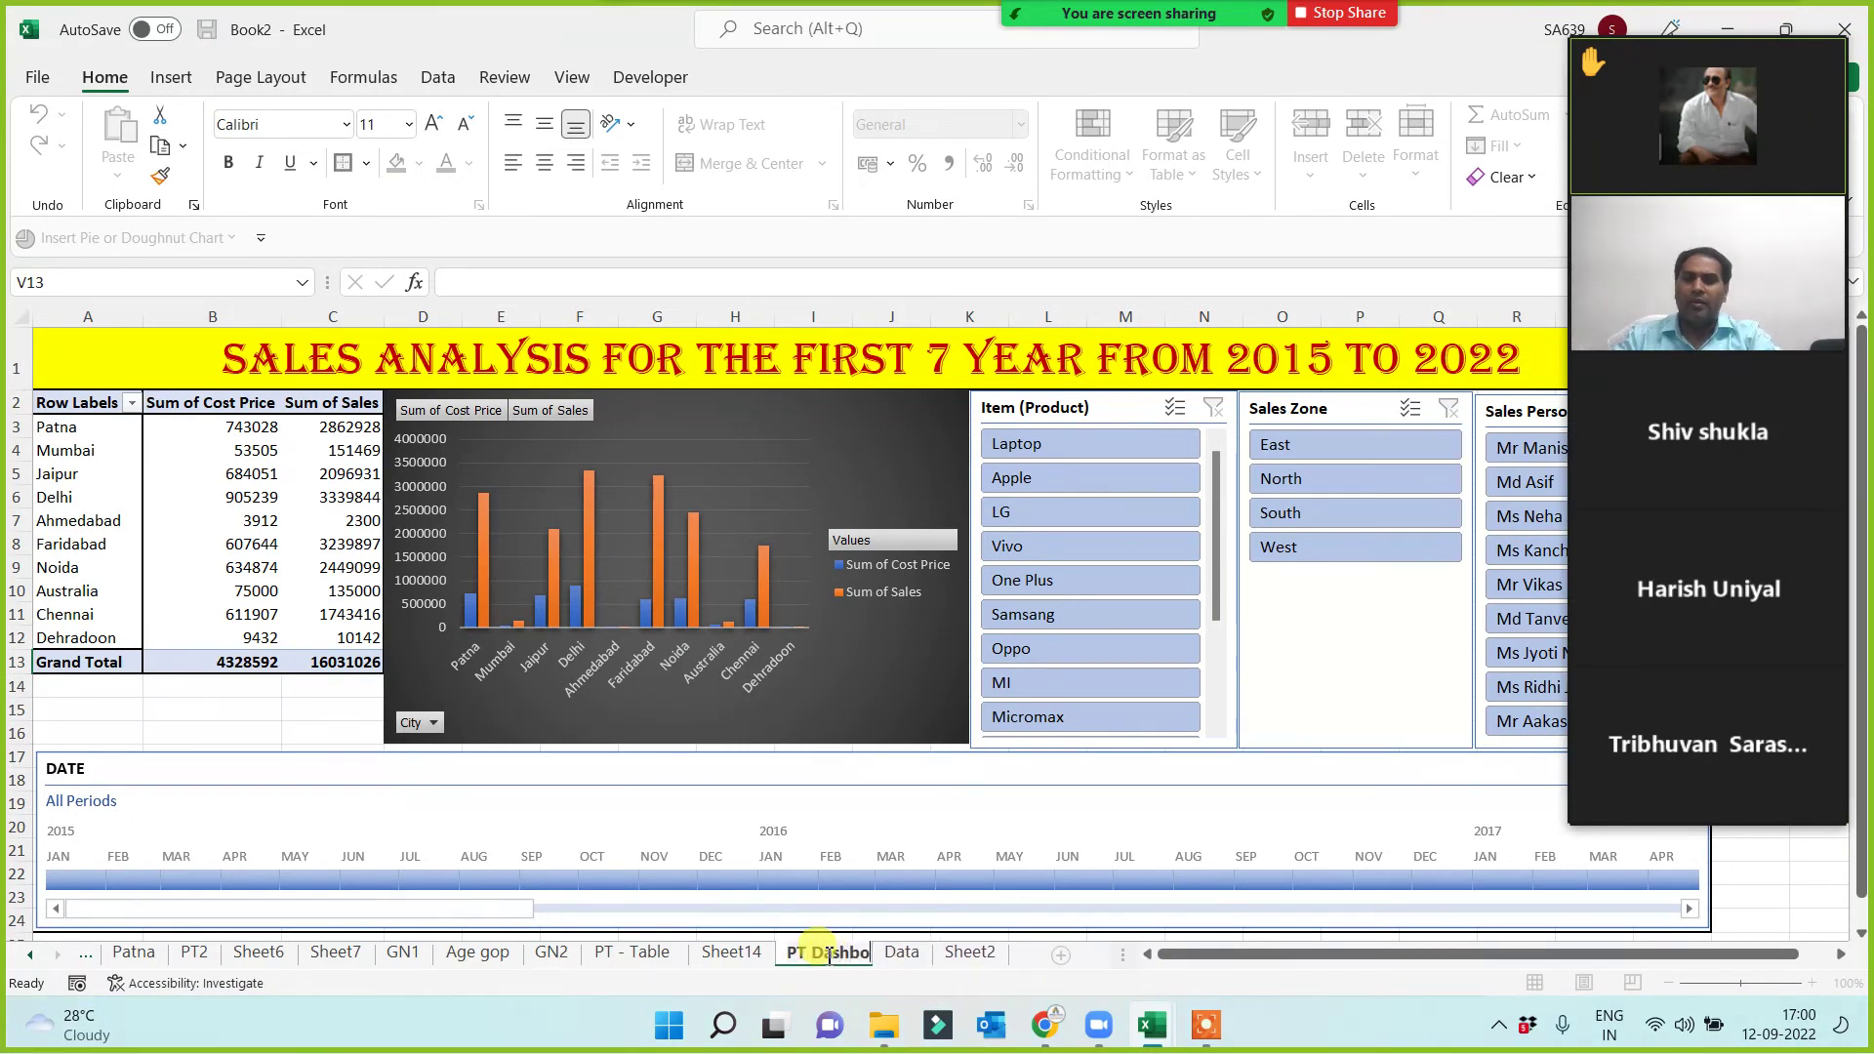
{"action": "type", "text": "ard"}
{"action": "key", "text": "Return"}
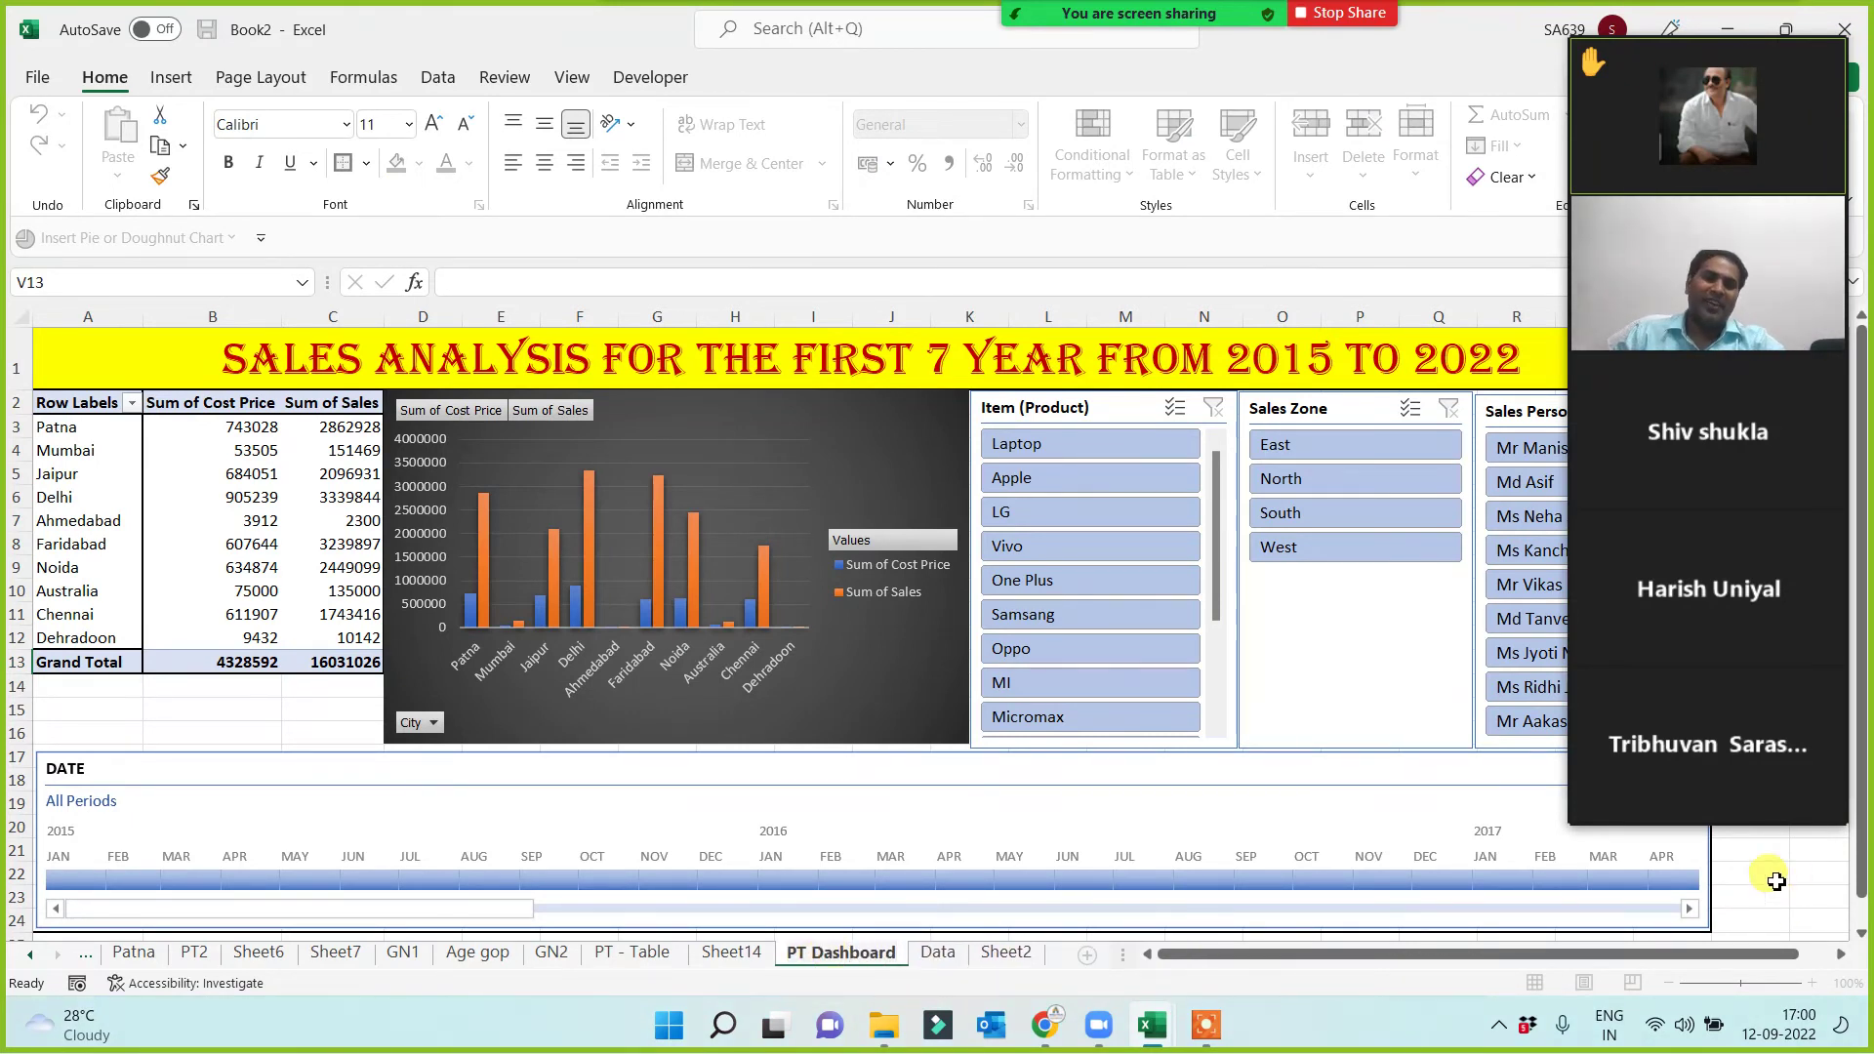
{"action": "left_click", "coordinate": [1776, 880]}
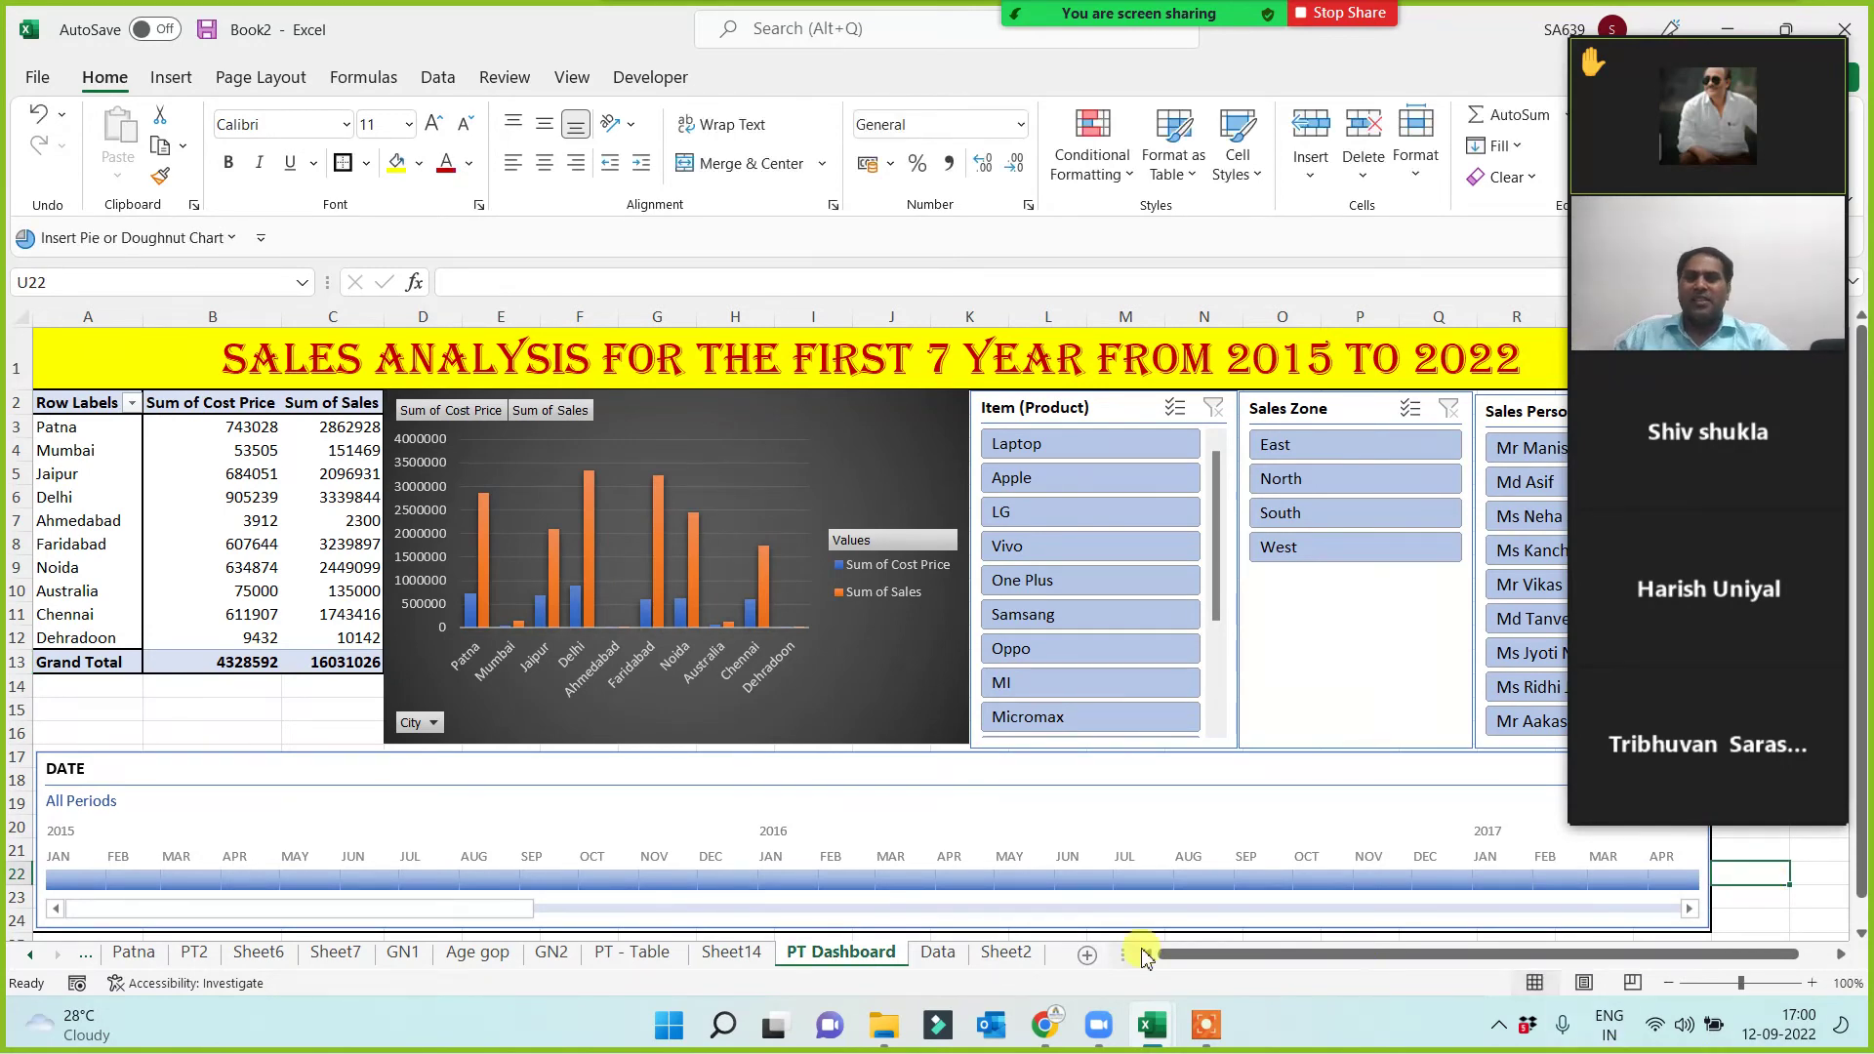
Insert a PivotChart from the Data sheet's sales table on a new worksheet, with City as the axis and Cost Price as values.
{"action": "left_click", "coordinate": [938, 954]}
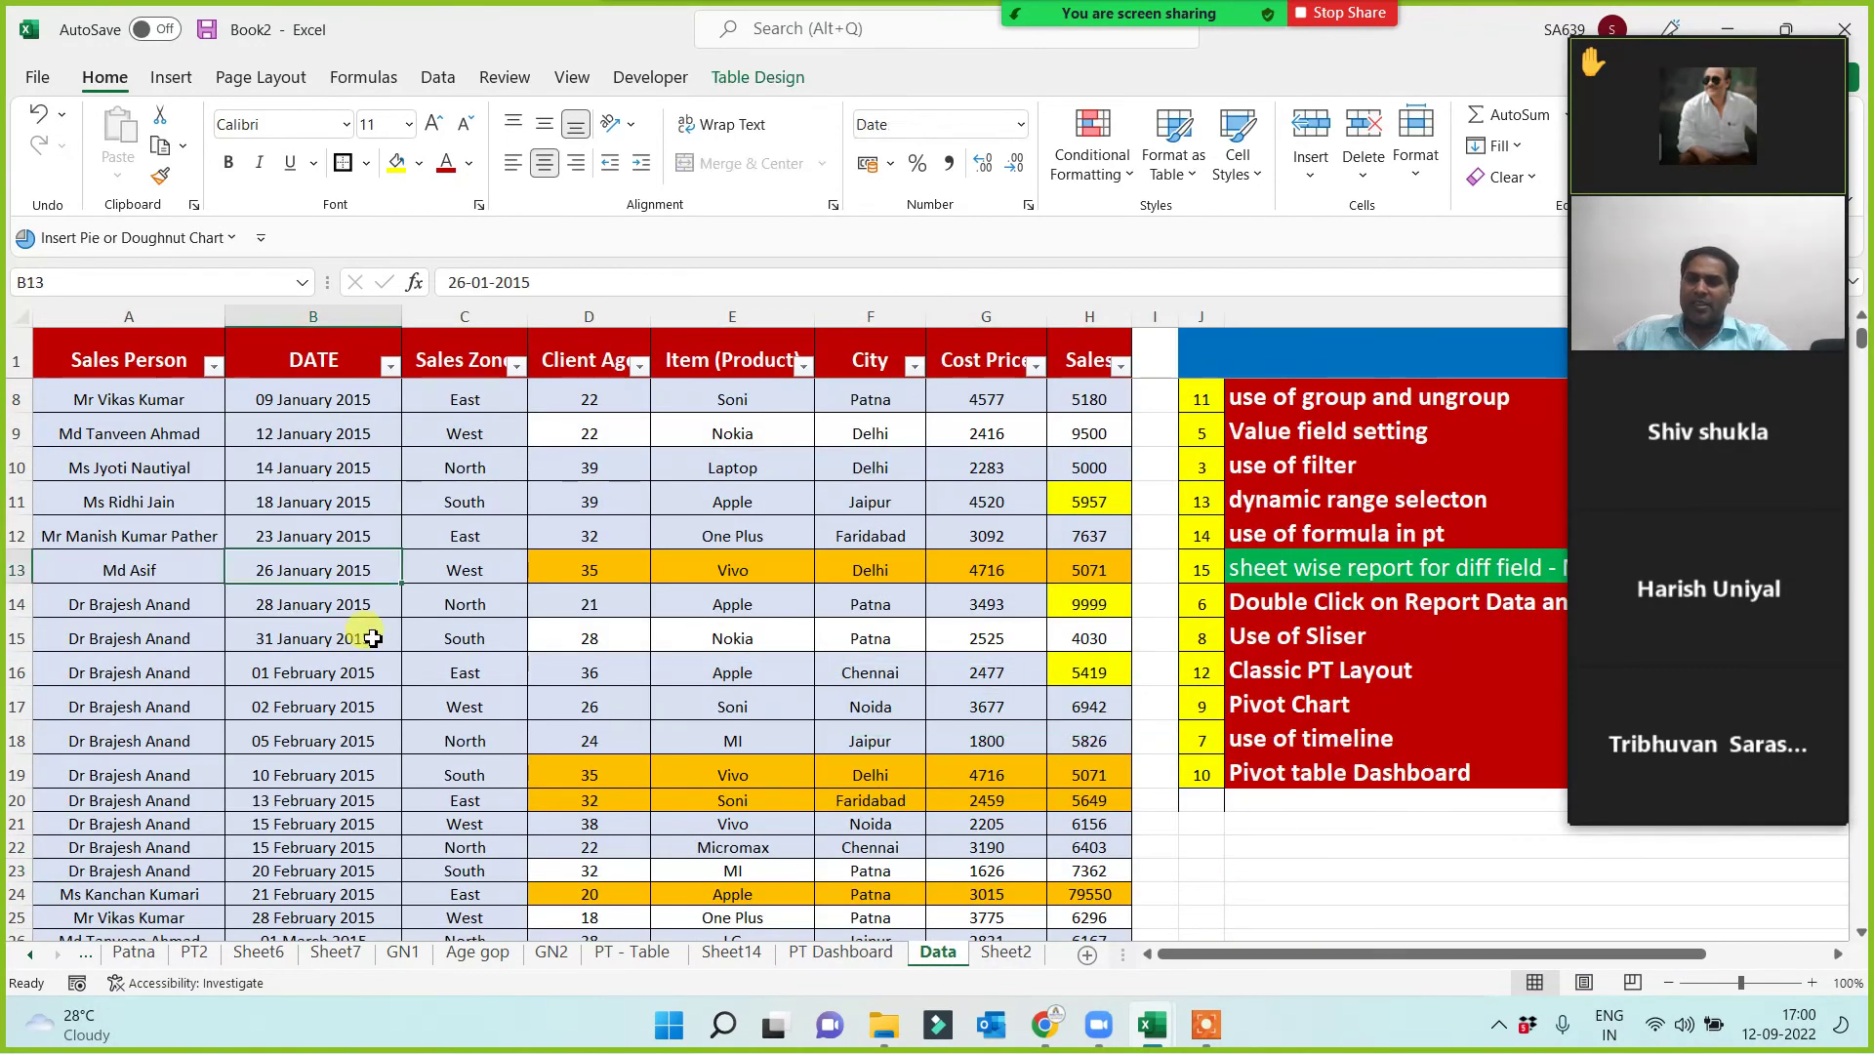
{"action": "key", "text": "ctrl+a"}
{"action": "key", "text": "ctrl+a"}
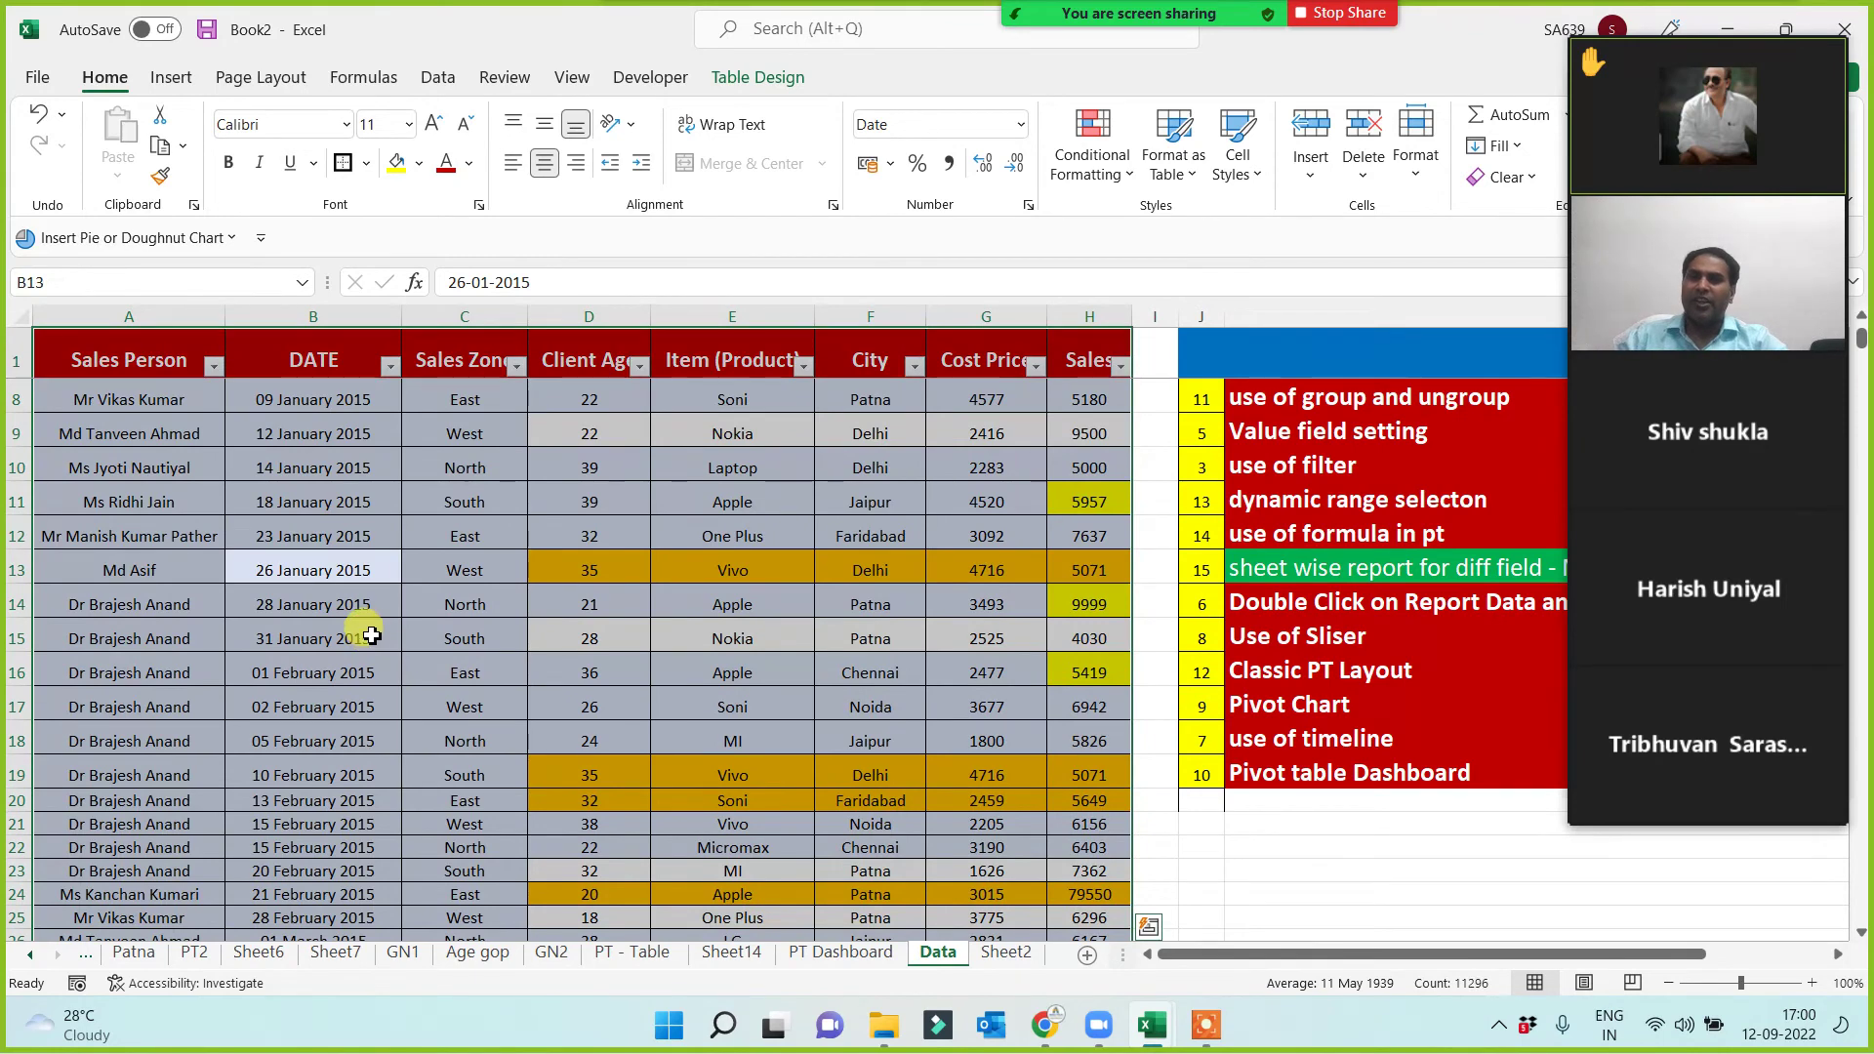
{"action": "left_click", "coordinate": [173, 78]}
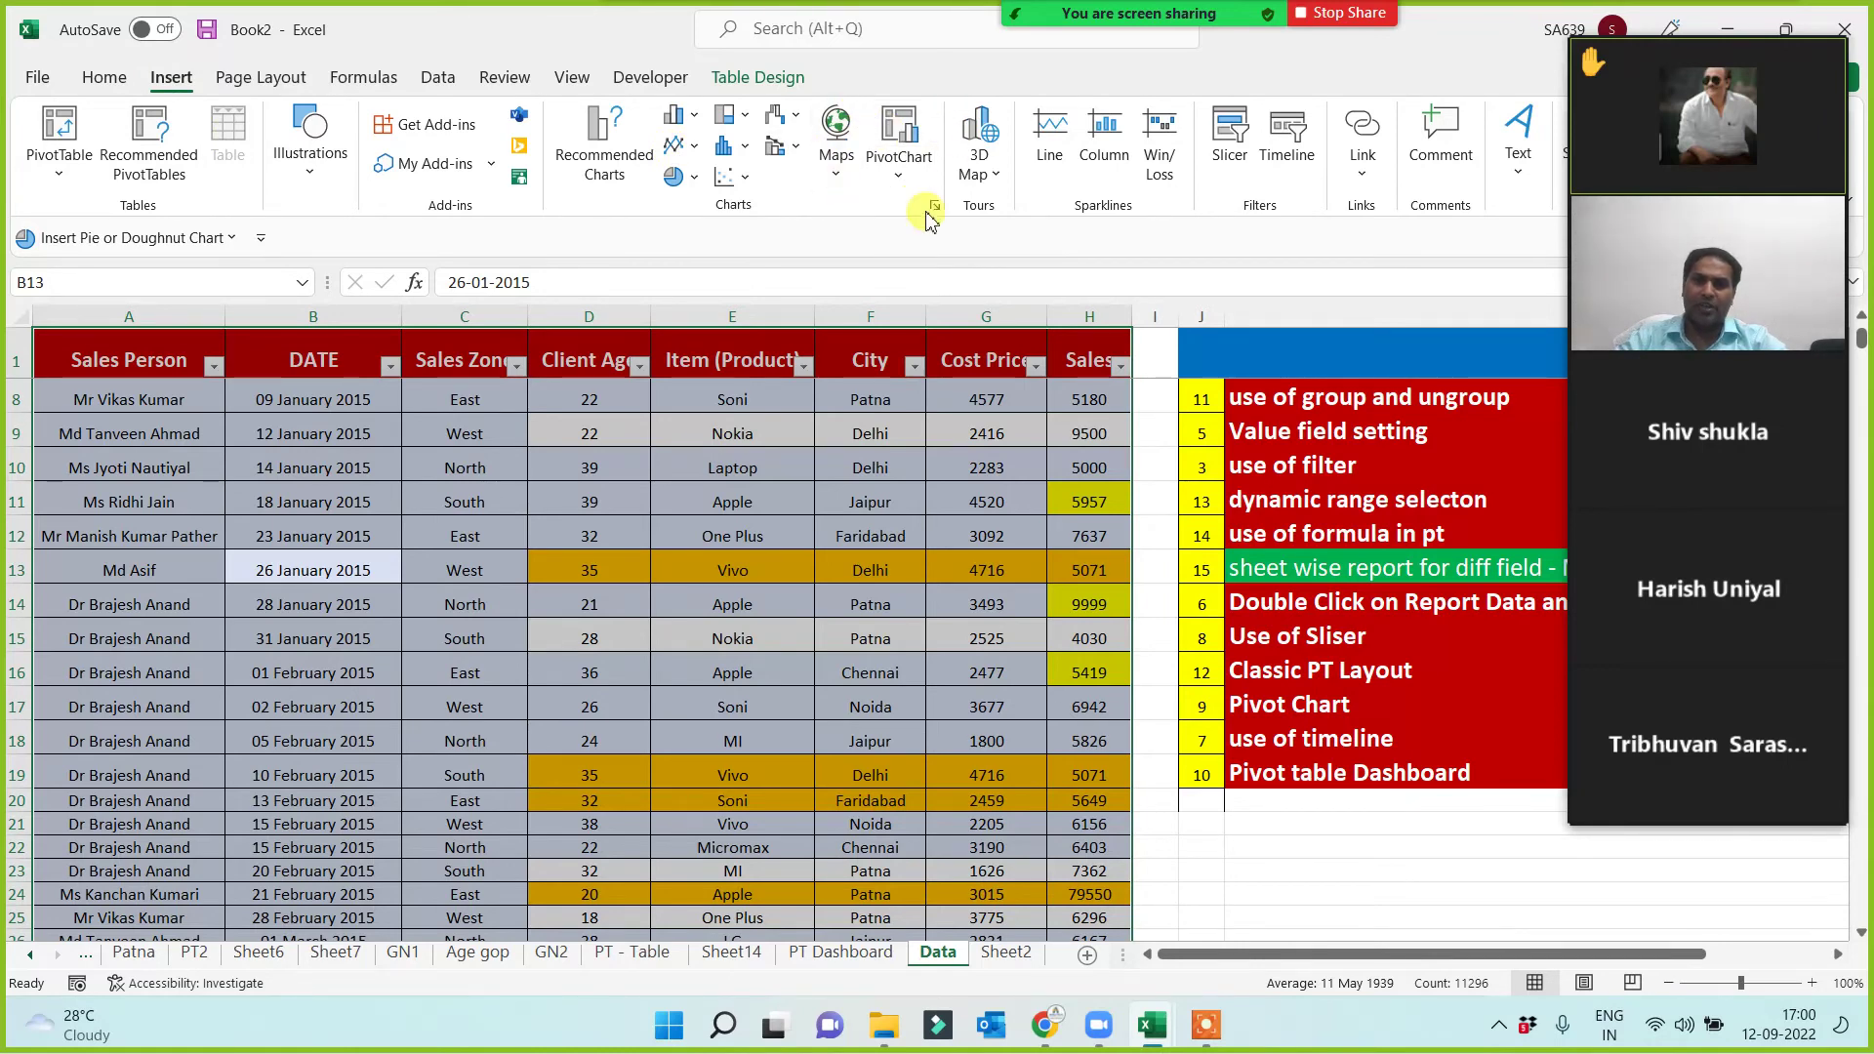
{"action": "left_click", "coordinate": [102, 77]}
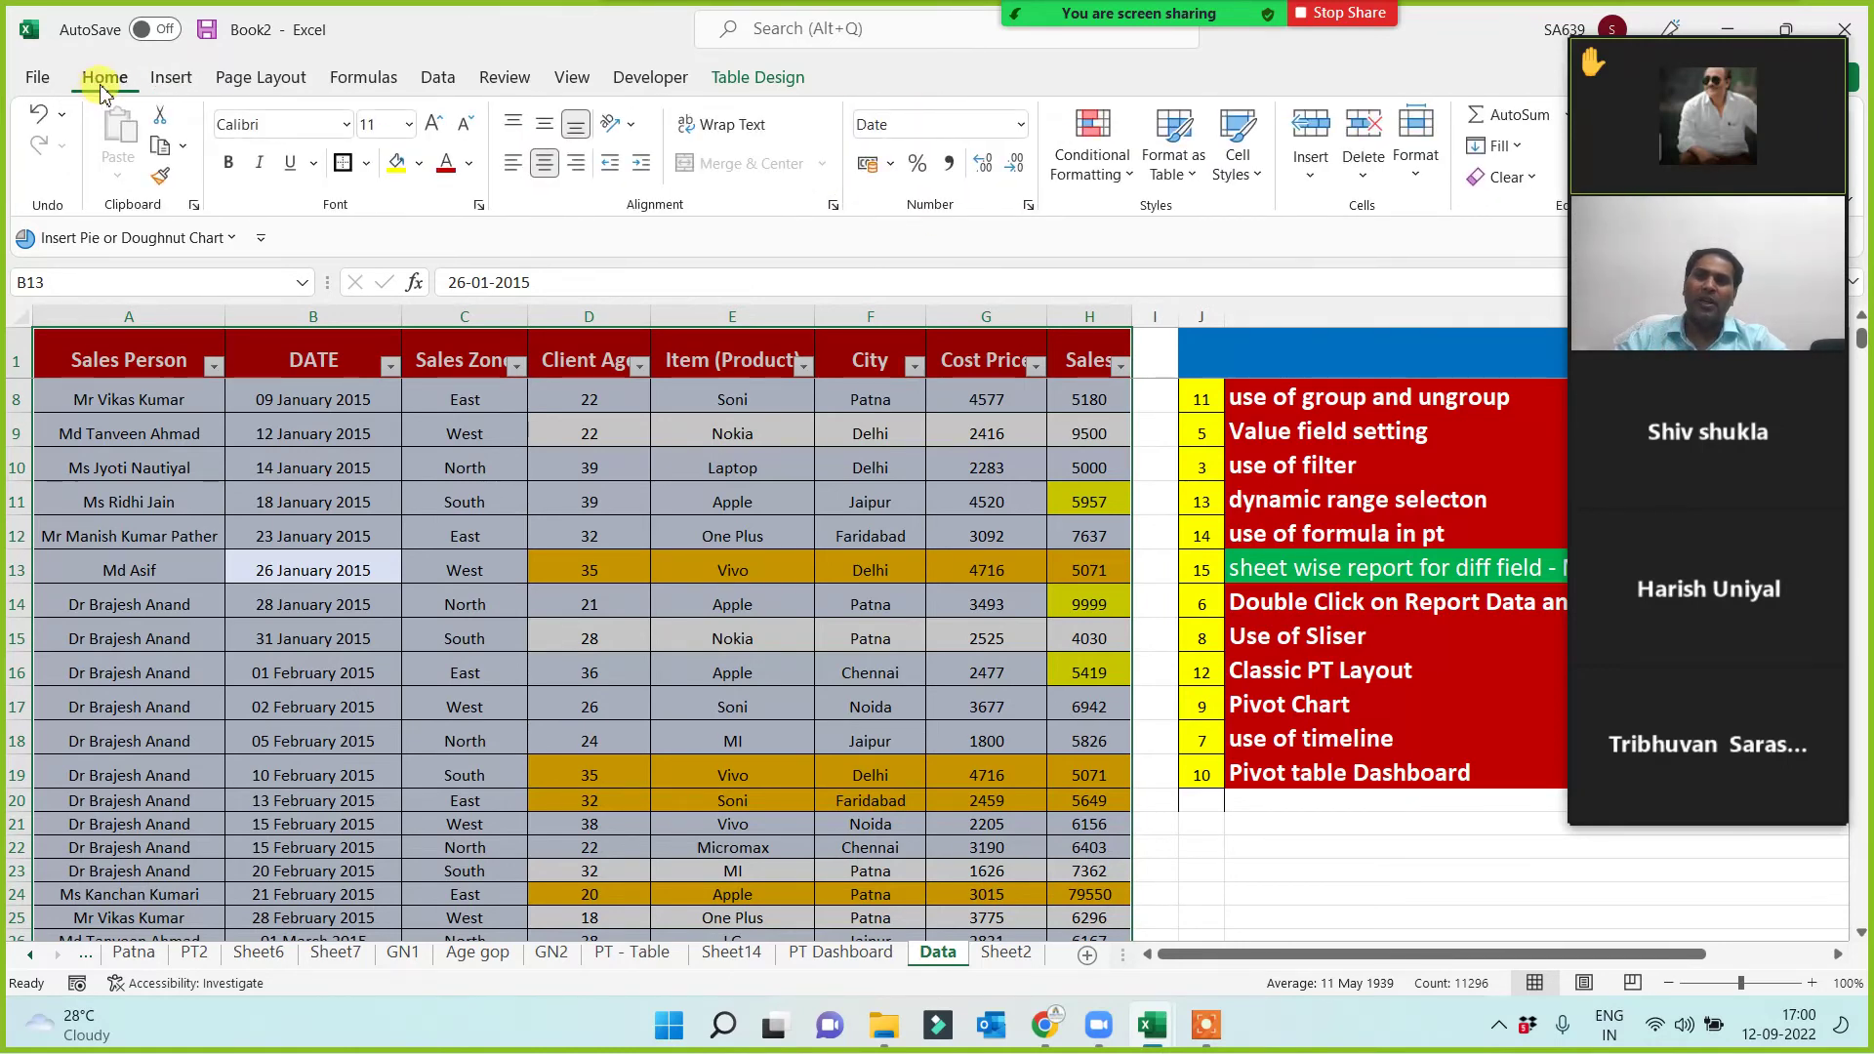
{"action": "left_click", "coordinate": [166, 78]}
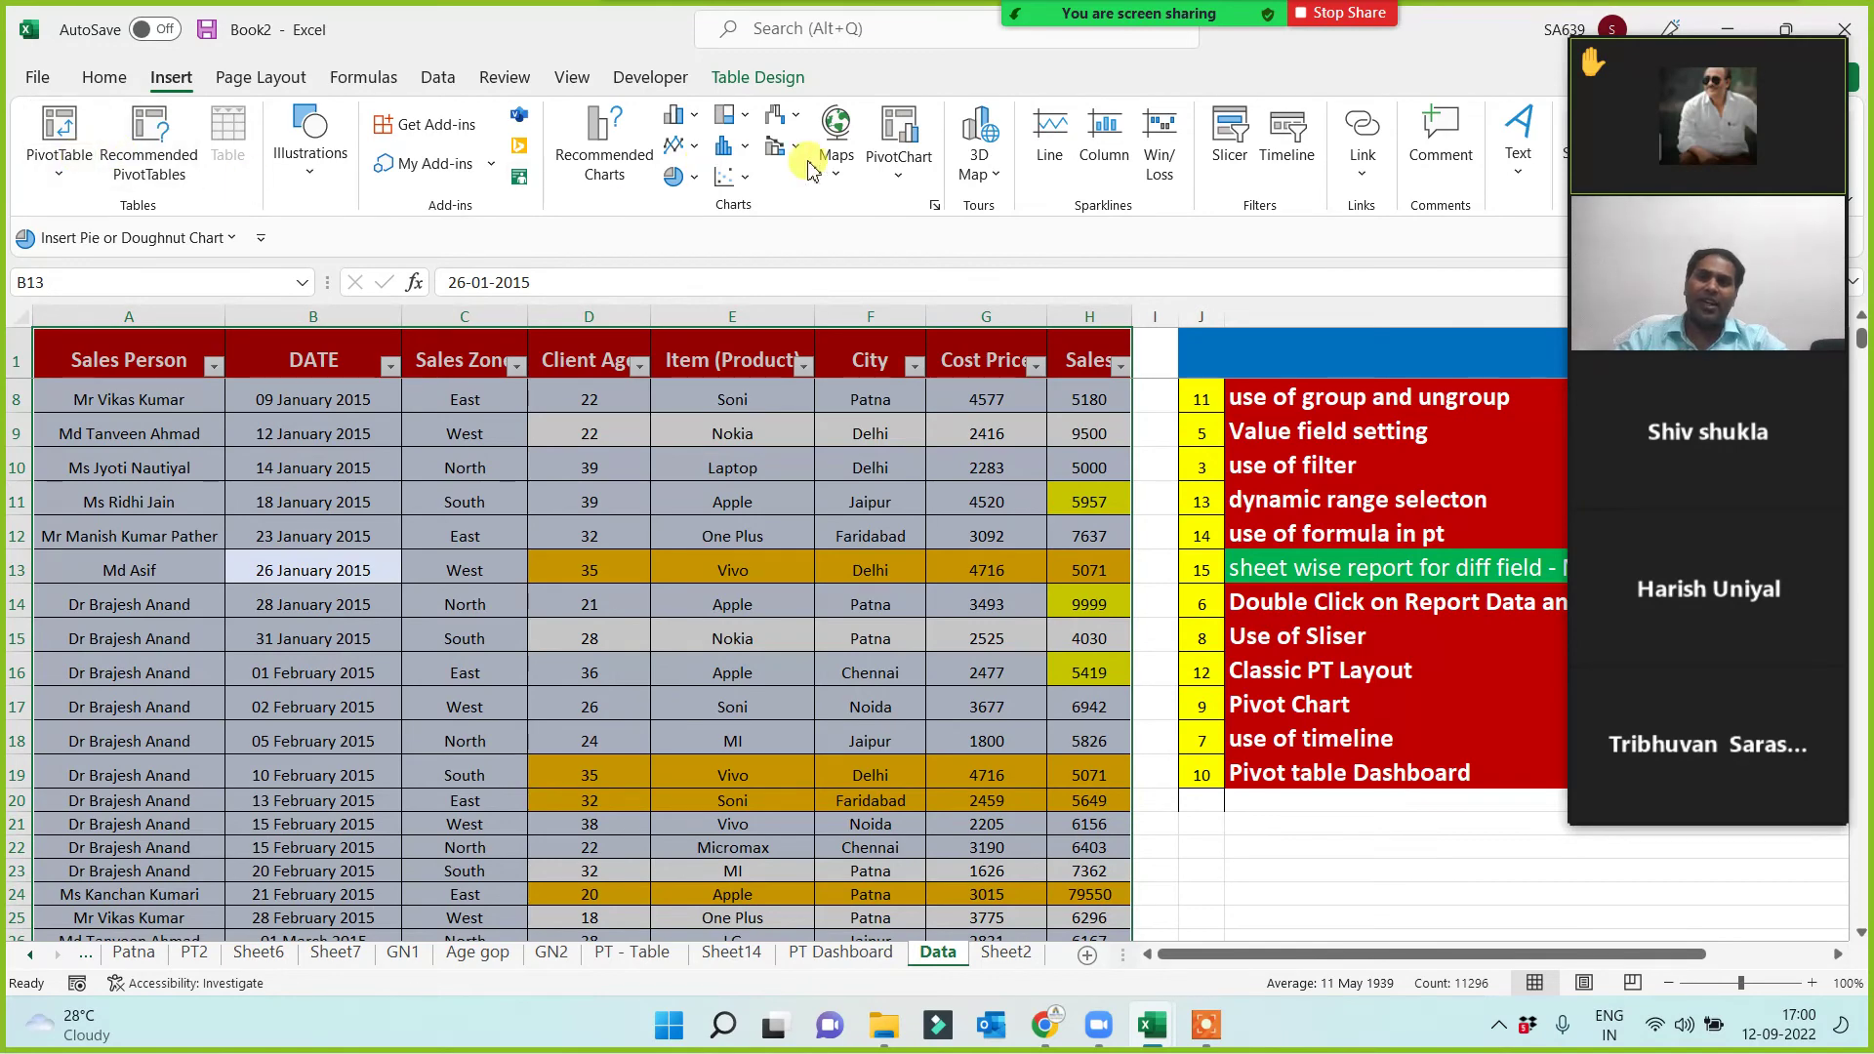
{"action": "left_click", "coordinate": [900, 127]}
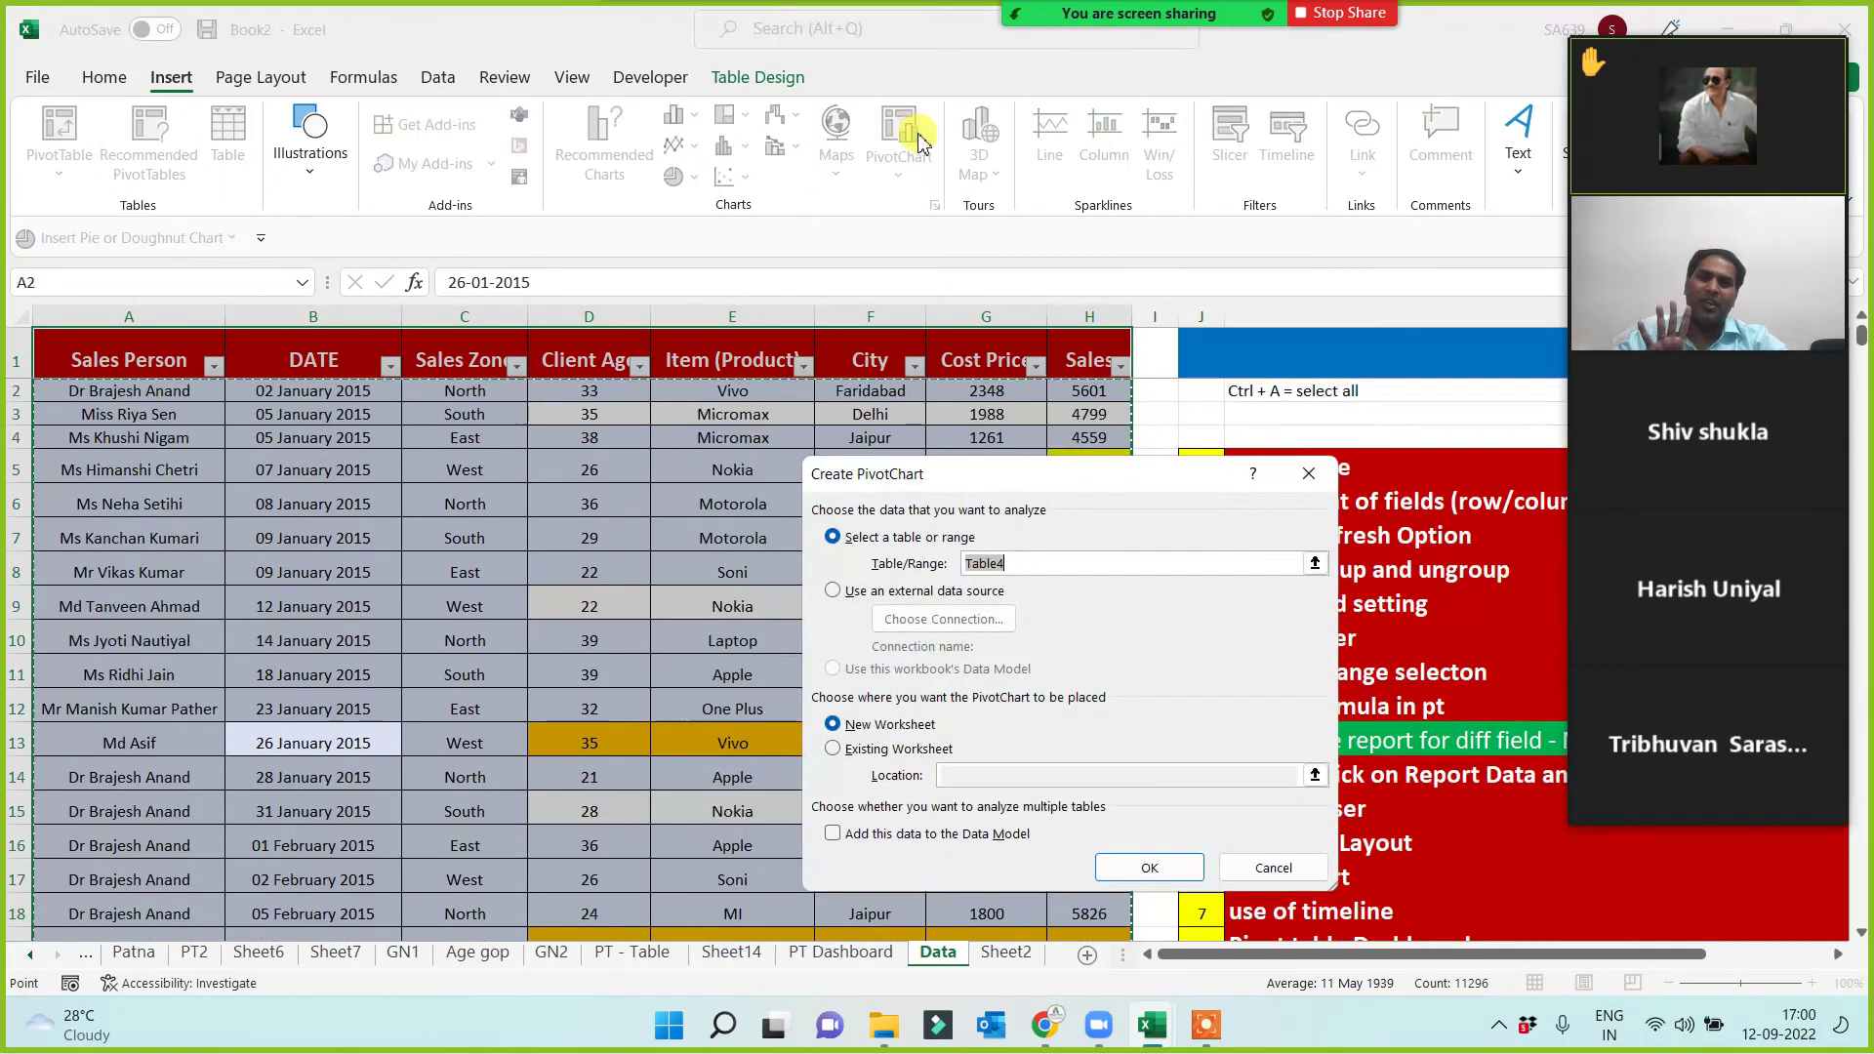
{"action": "left_click", "coordinate": [1178, 853]}
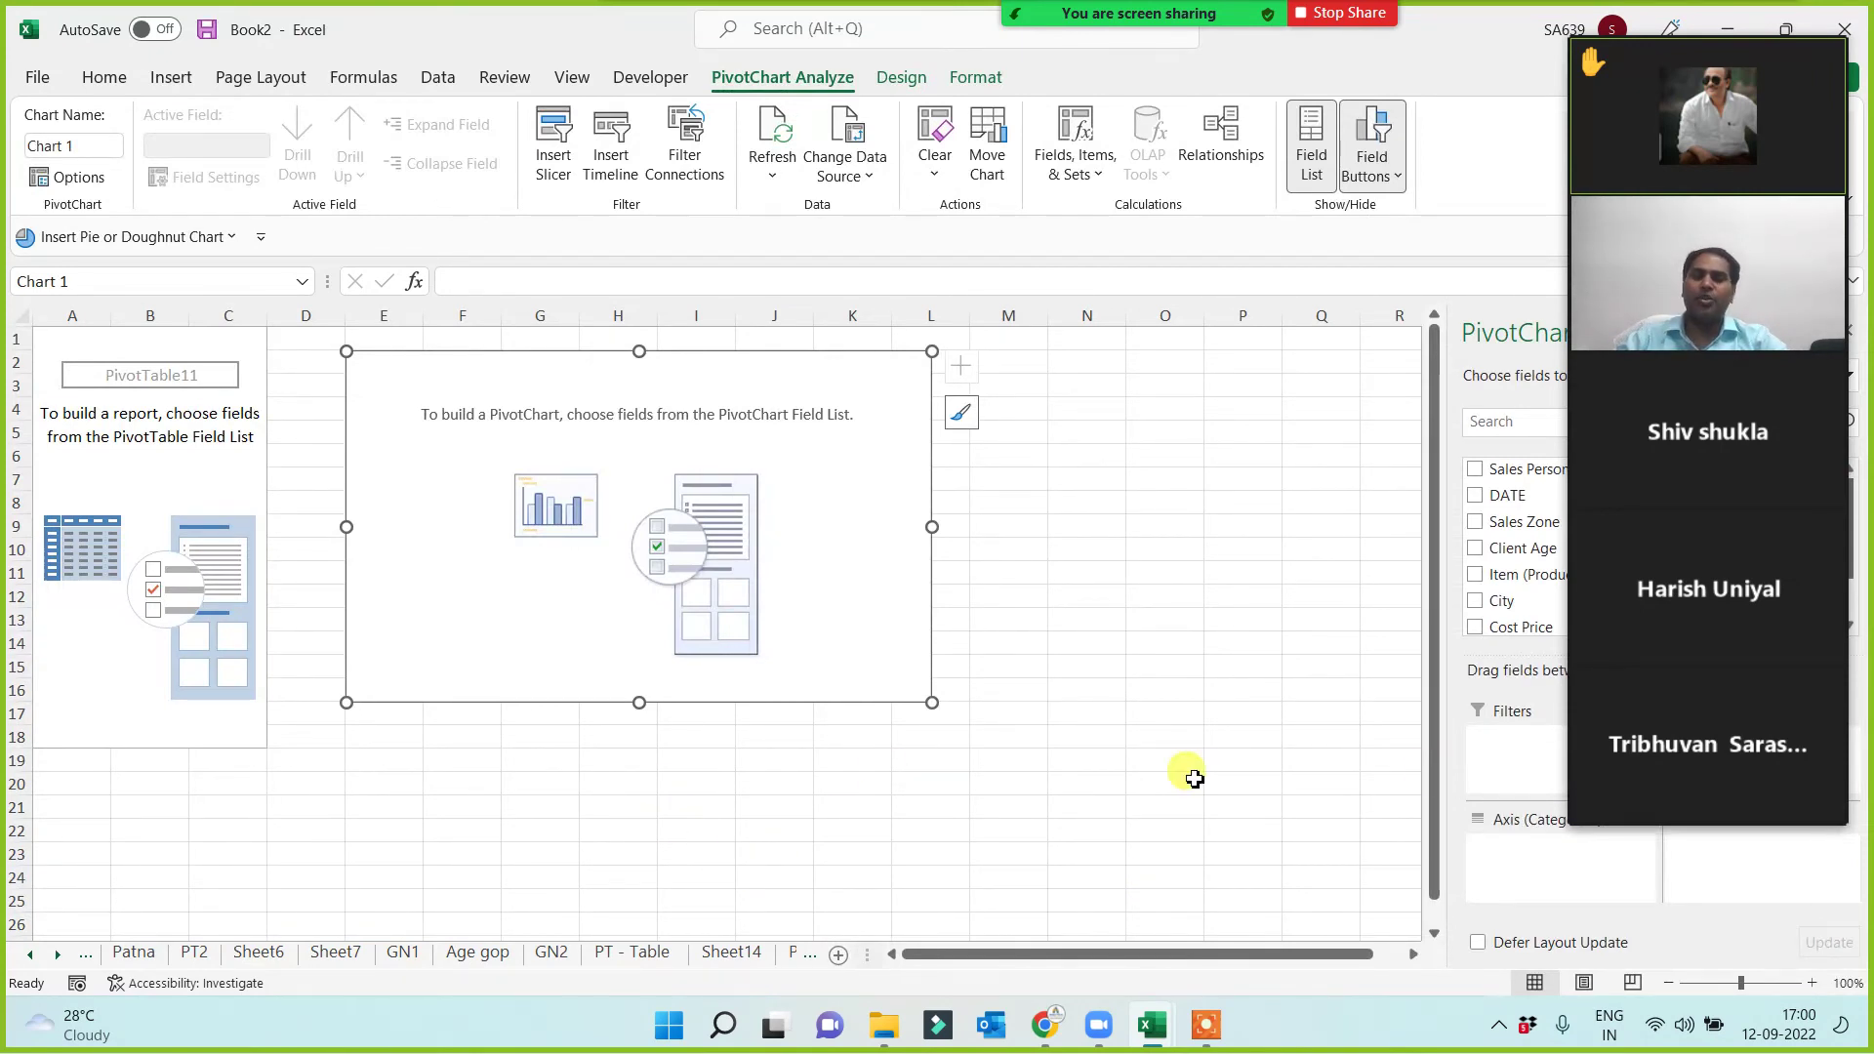
{"action": "mouse_move", "coordinate": [1497, 620]}
{"action": "left_mouse_down"}
{"action": "mouse_move", "coordinate": [1529, 873]}
{"action": "mouse_move", "coordinate": [1602, 789]}
{"action": "mouse_move", "coordinate": [1621, 898]}
{"action": "mouse_move", "coordinate": [1676, 865]}
{"action": "left_mouse_up"}
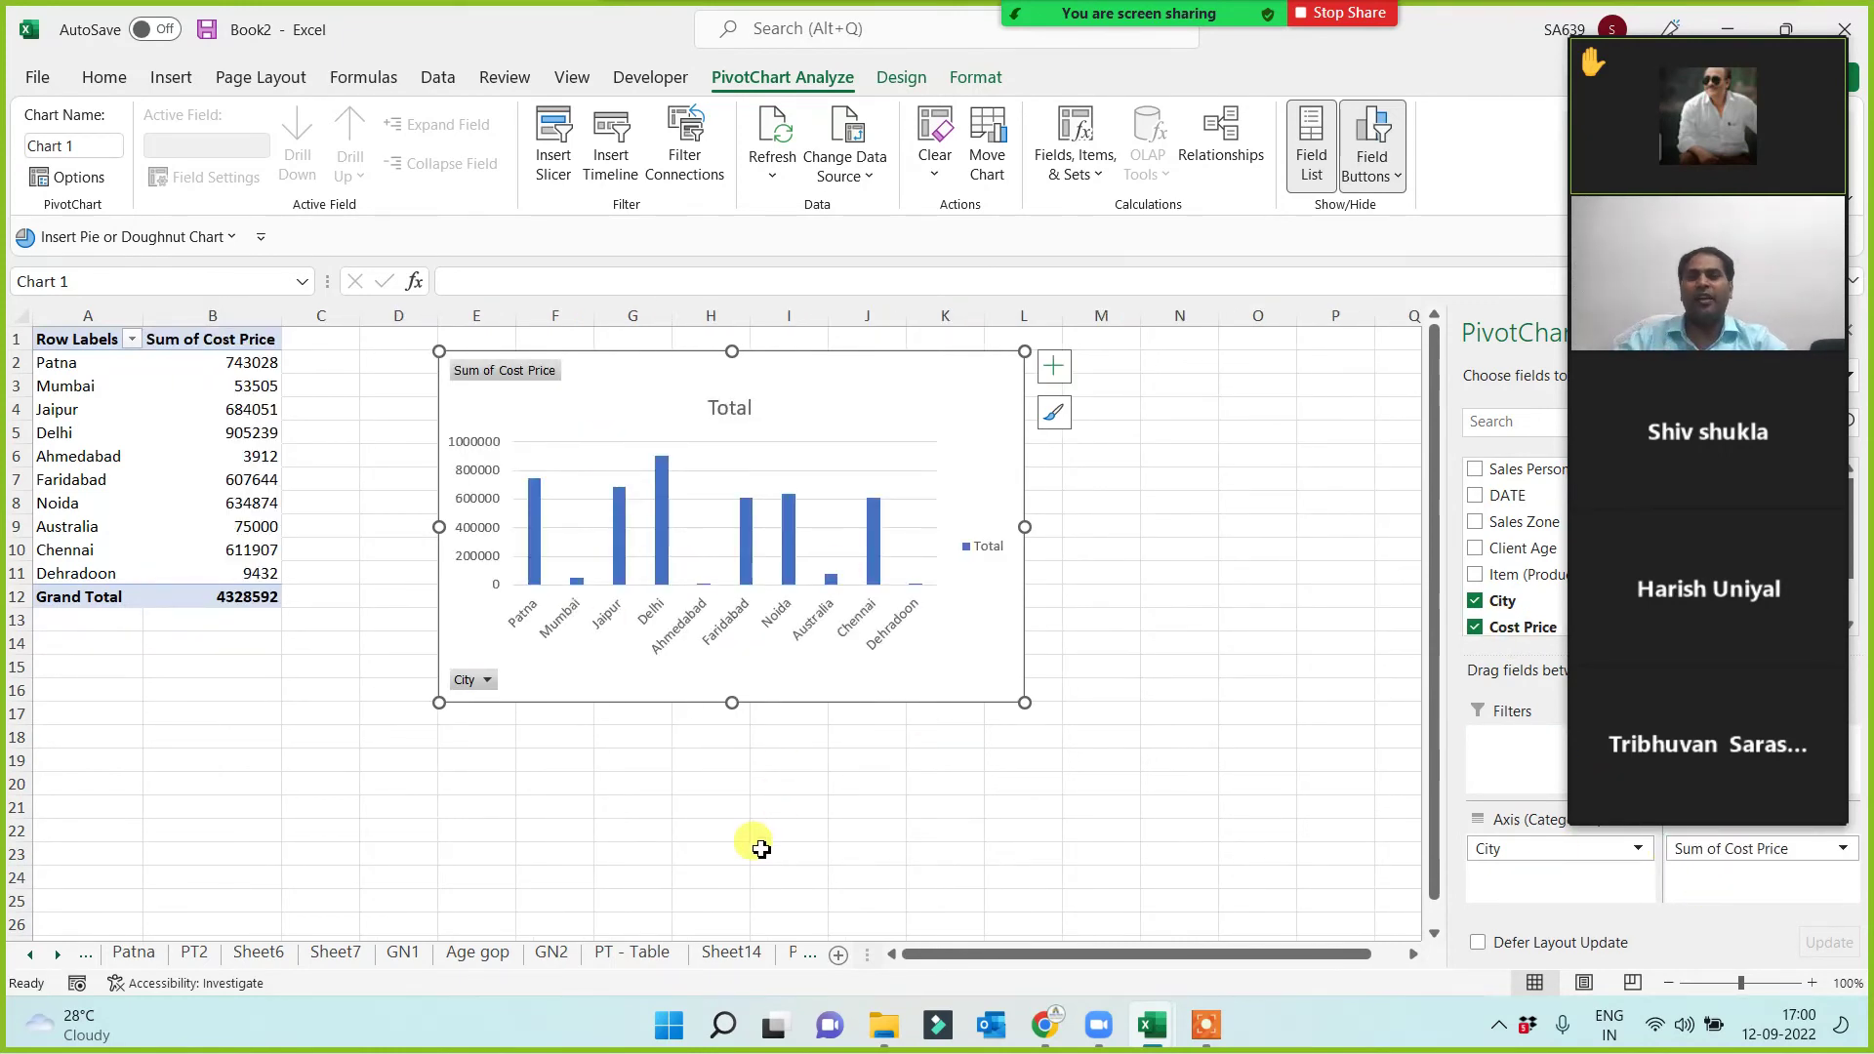
Delete the new worksheet that holds the Cost Price by City pivot chart.
{"action": "left_click", "coordinate": [56, 955]}
{"action": "left_click", "coordinate": [56, 956]}
{"action": "left_click", "coordinate": [56, 956]}
{"action": "left_click", "coordinate": [56, 955]}
{"action": "left_click", "coordinate": [56, 956]}
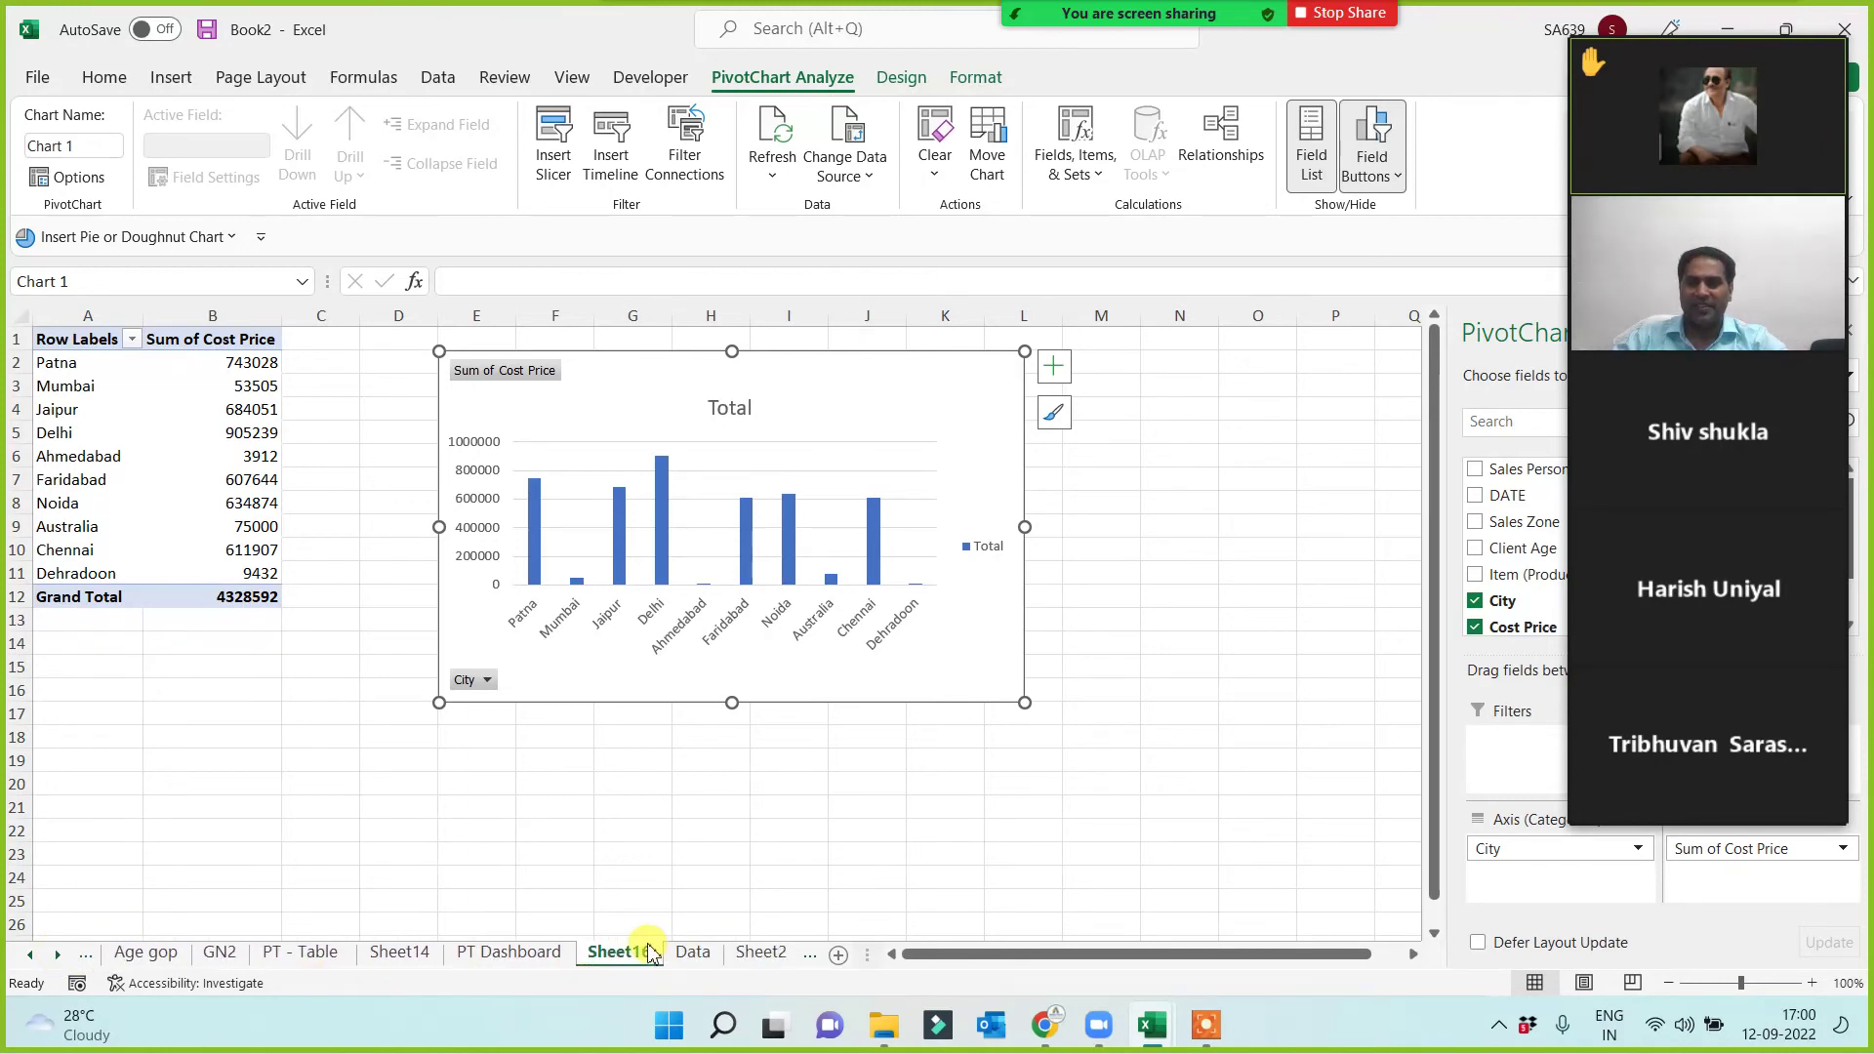
{"action": "right_click", "coordinate": [652, 952]}
{"action": "left_click", "coordinate": [707, 638]}
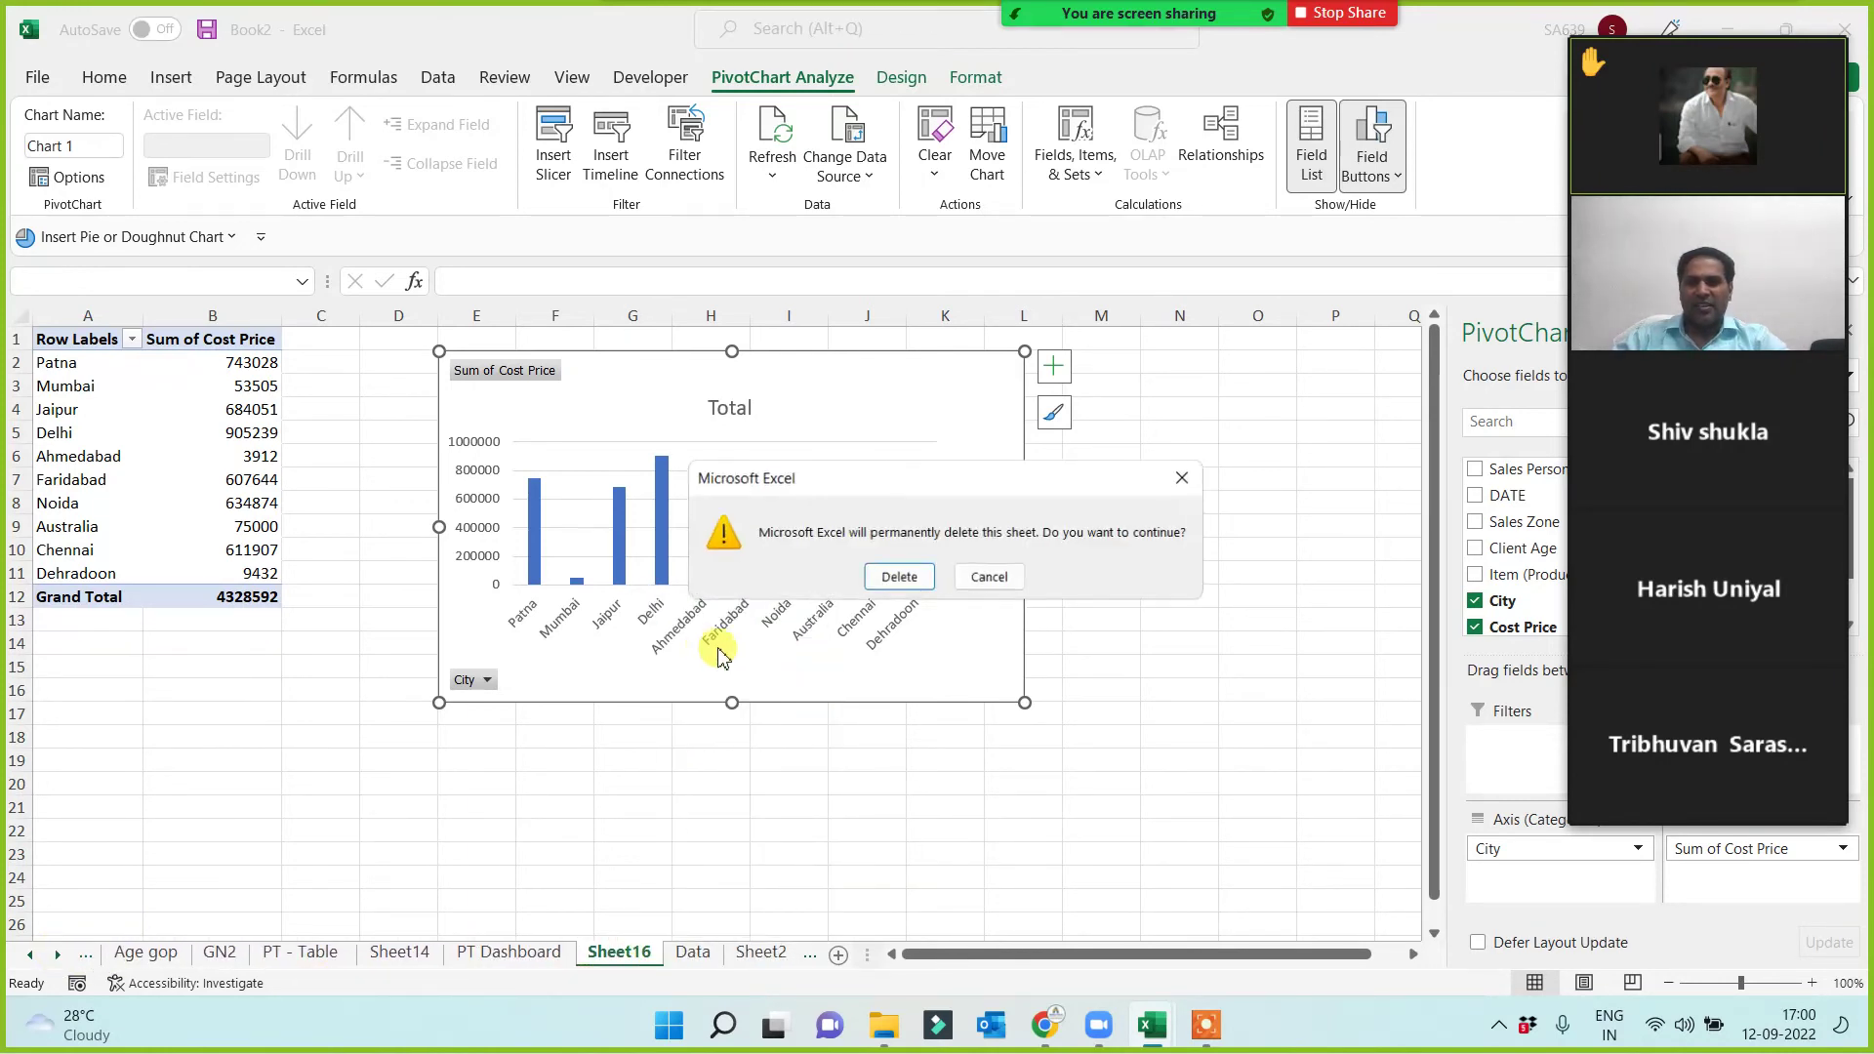
{"action": "left_click", "coordinate": [917, 584]}
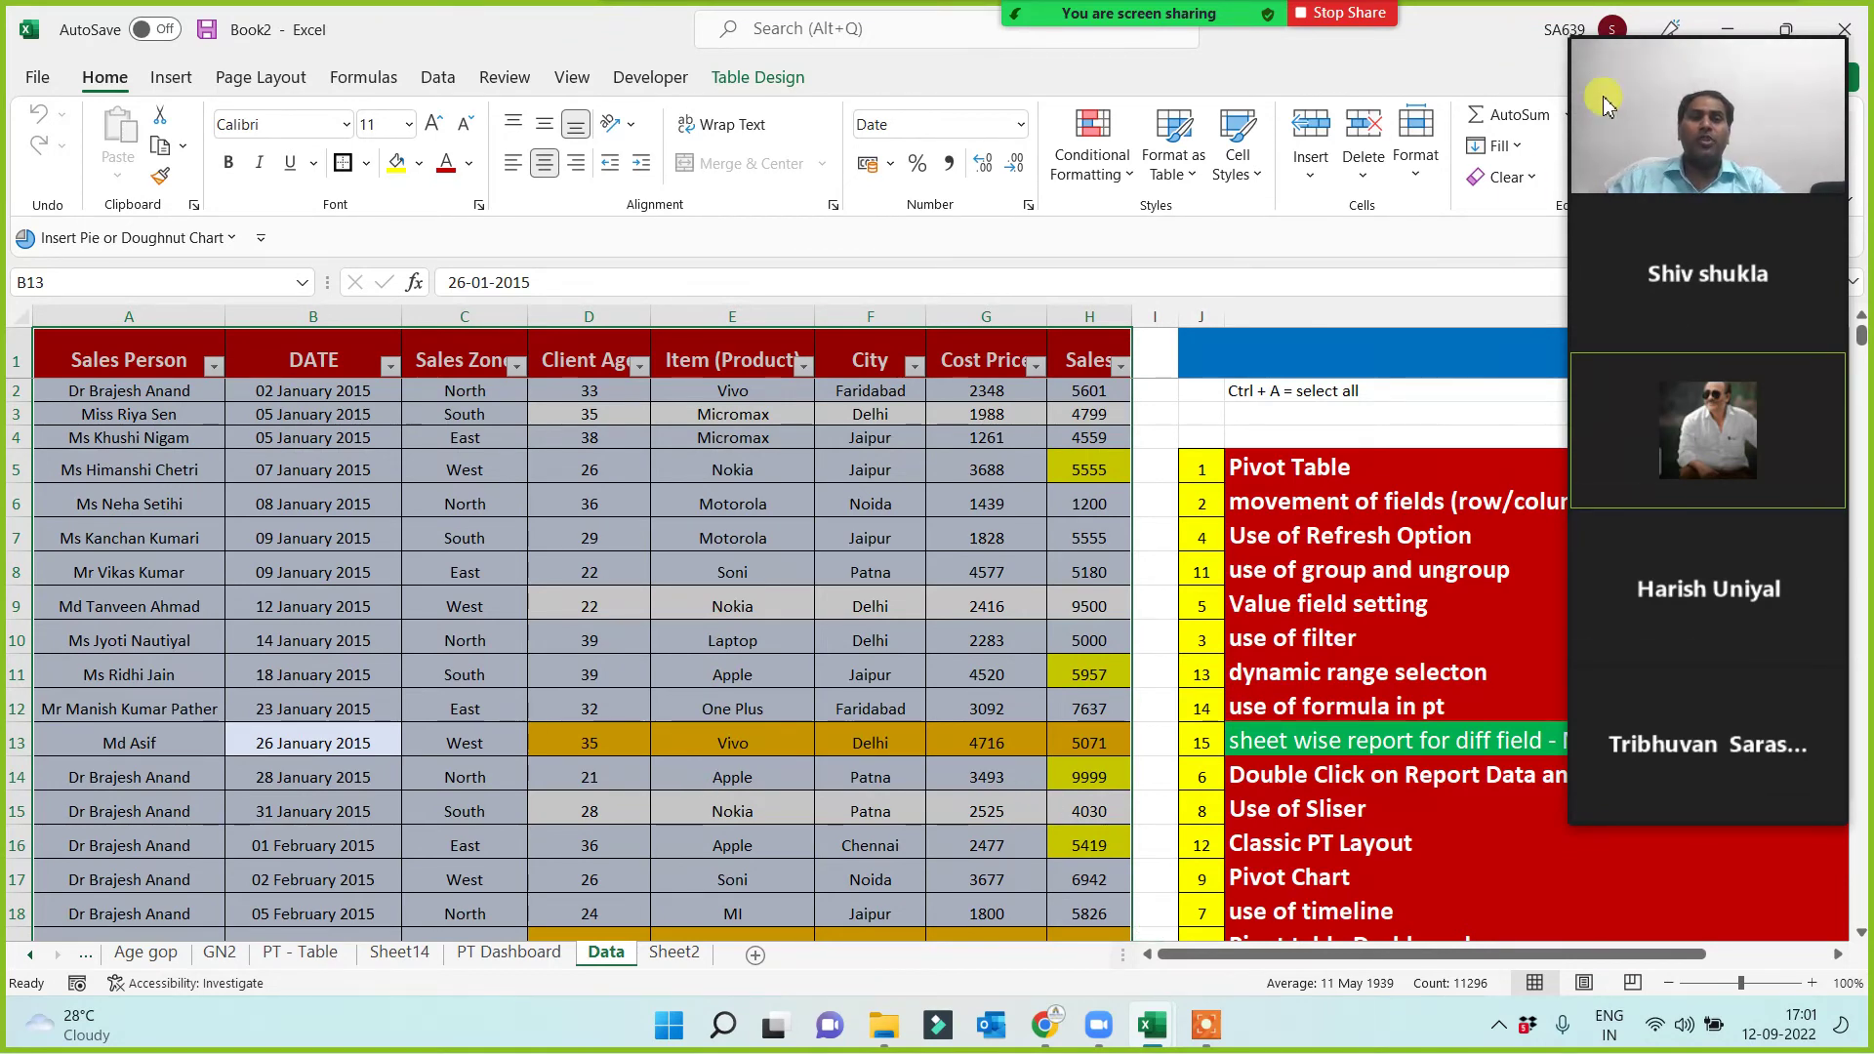
Collapse the meeting's video panel and give the "sheet wise report for diff field - Magical" topic a yellow fill and red text.
{"action": "left_click", "coordinate": [1621, 15]}
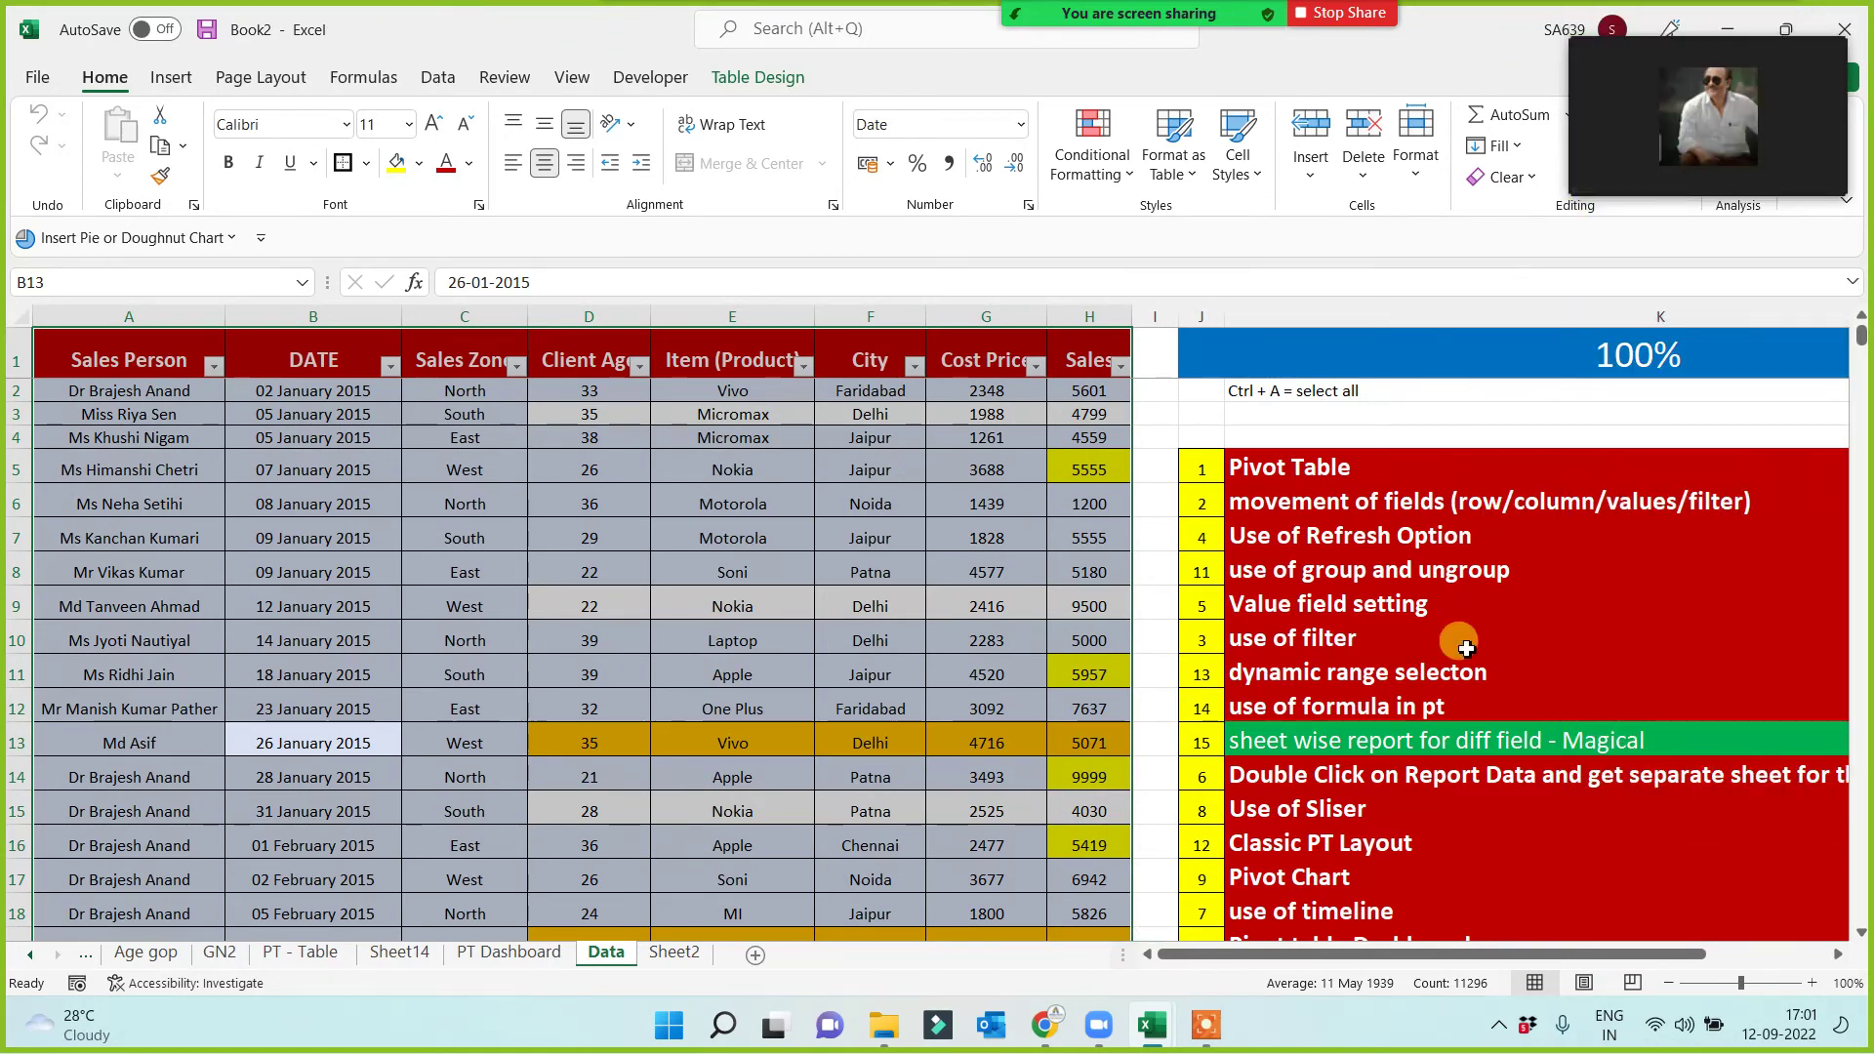
{"action": "left_click", "coordinate": [1298, 744]}
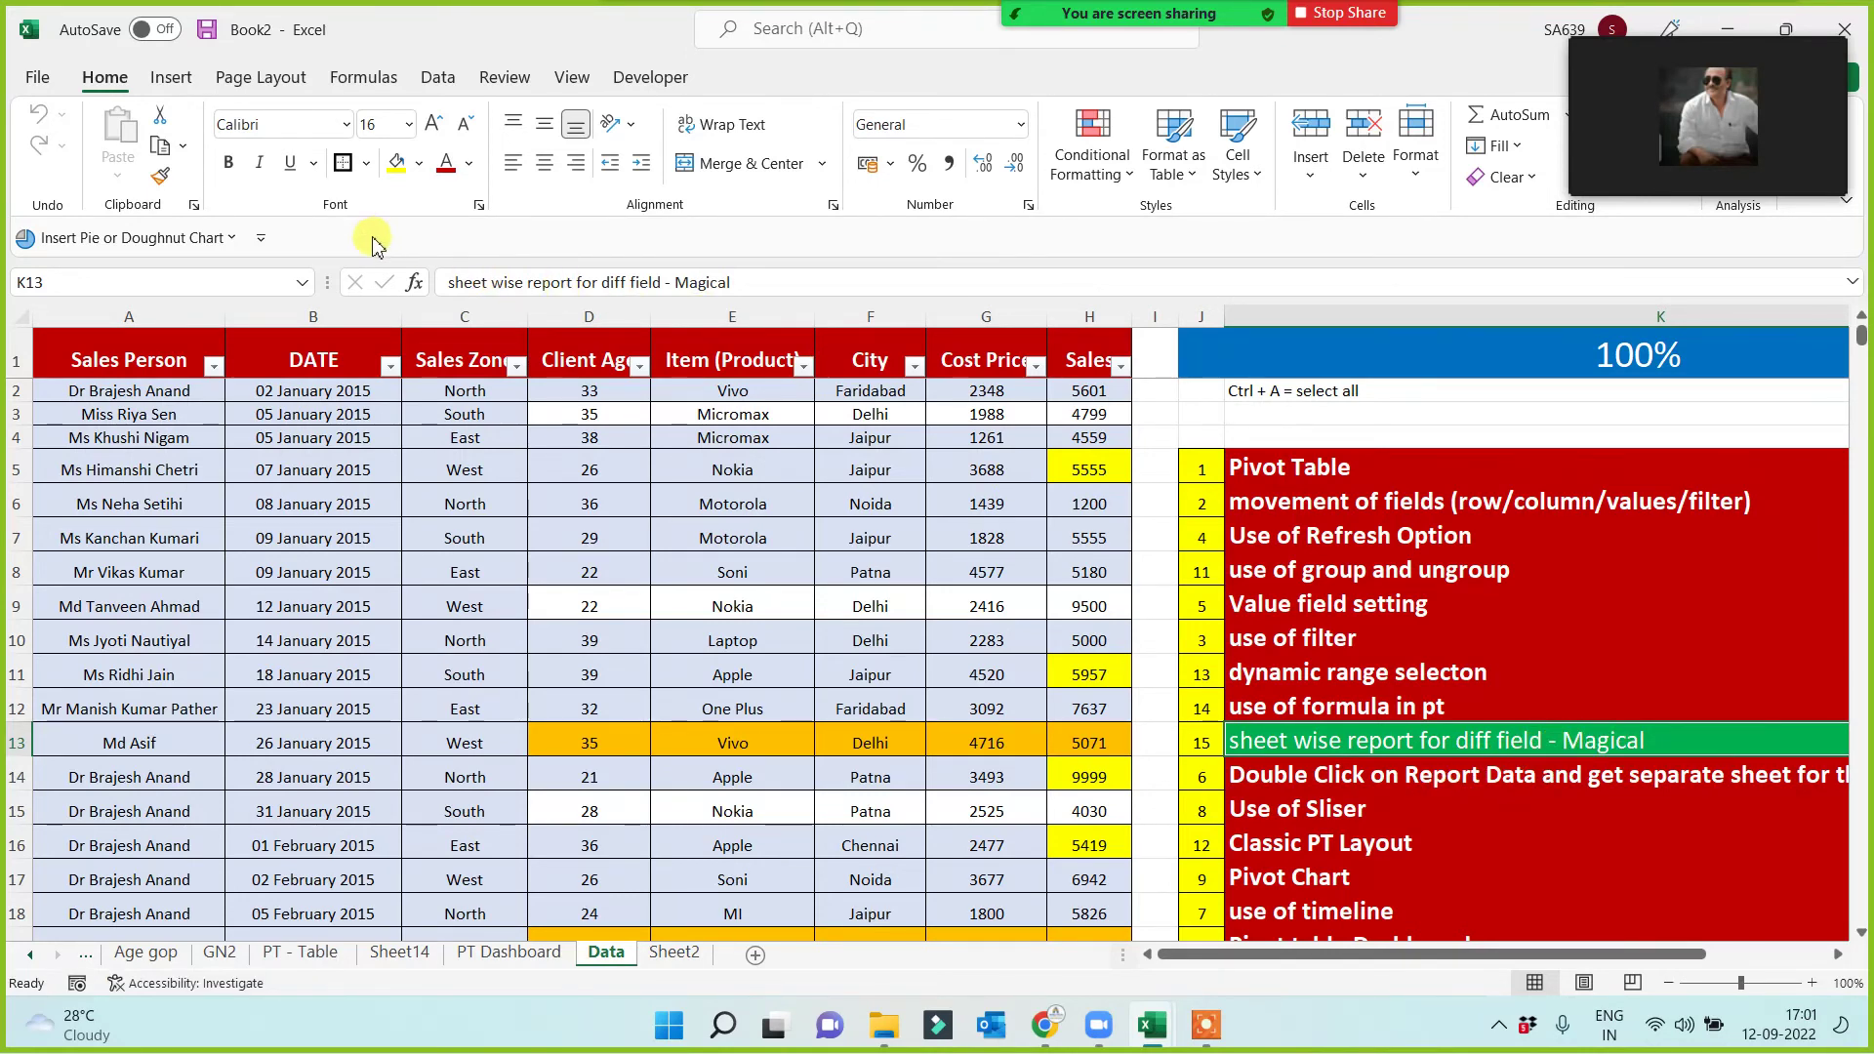
{"action": "left_click", "coordinate": [398, 166]}
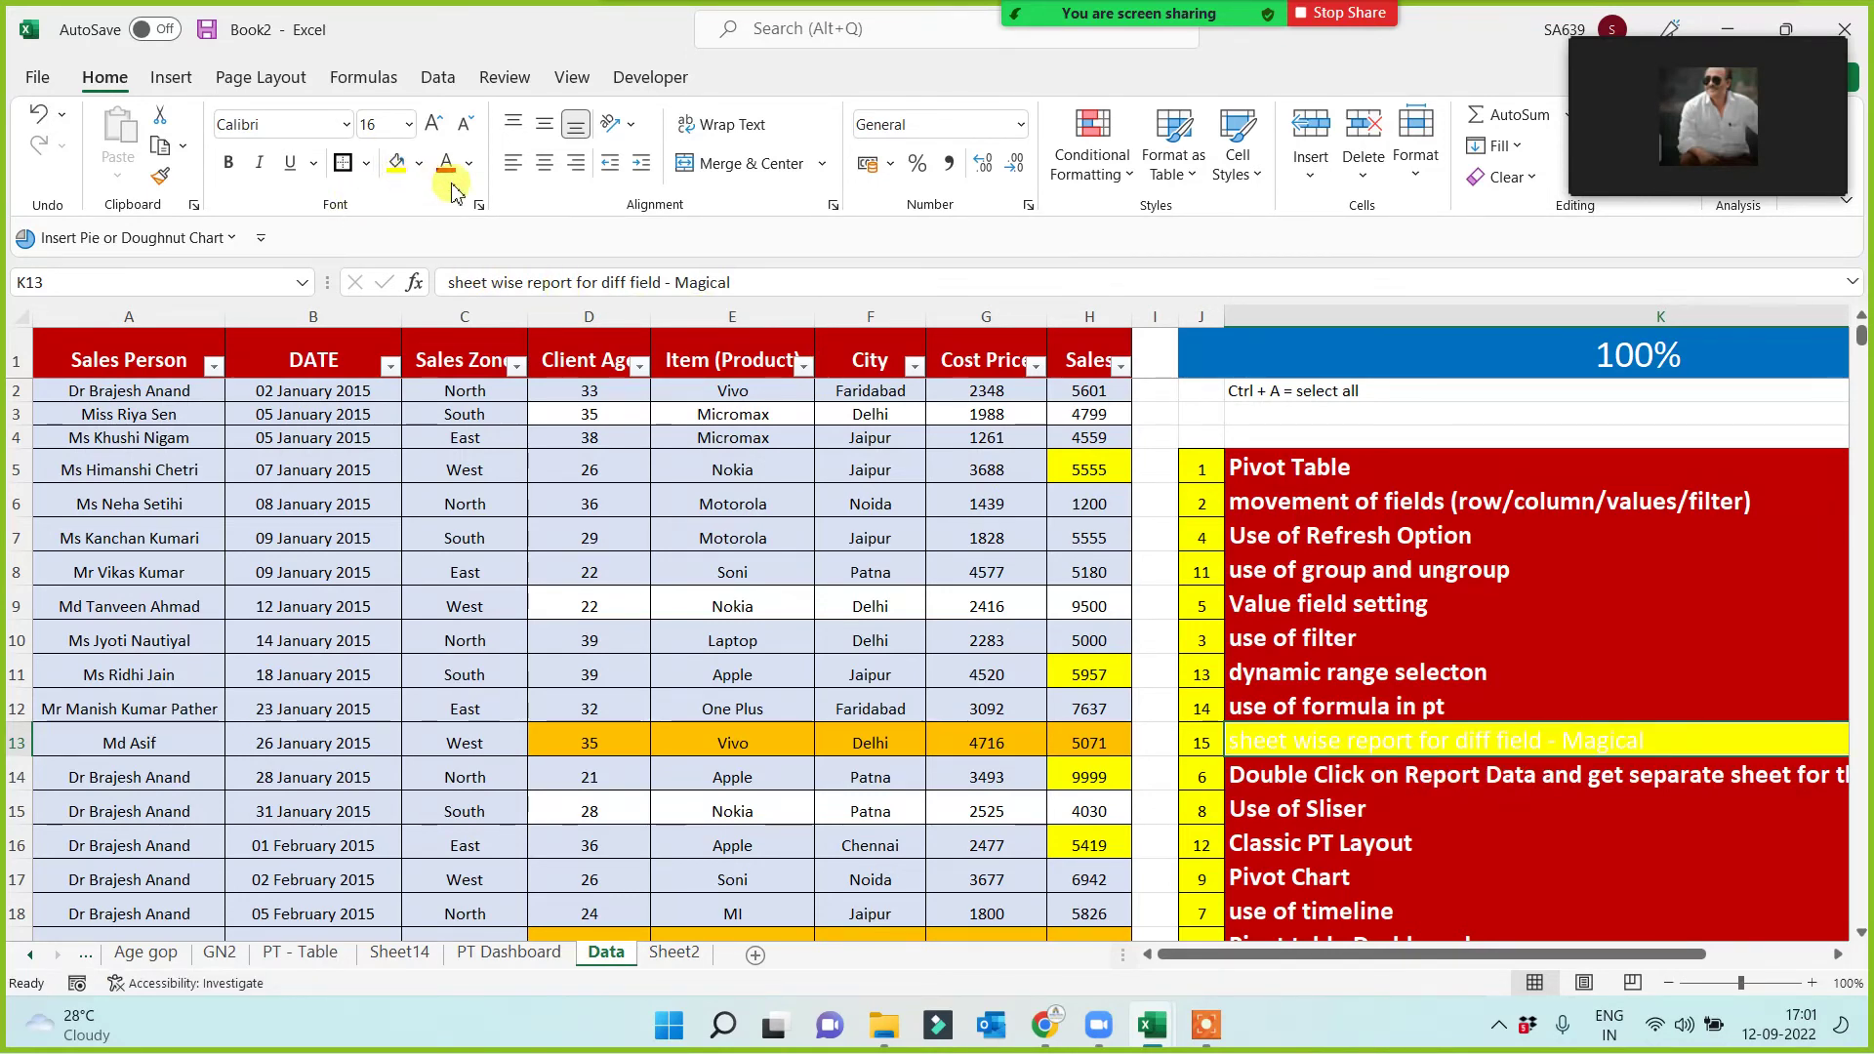
{"action": "left_click", "coordinate": [446, 163]}
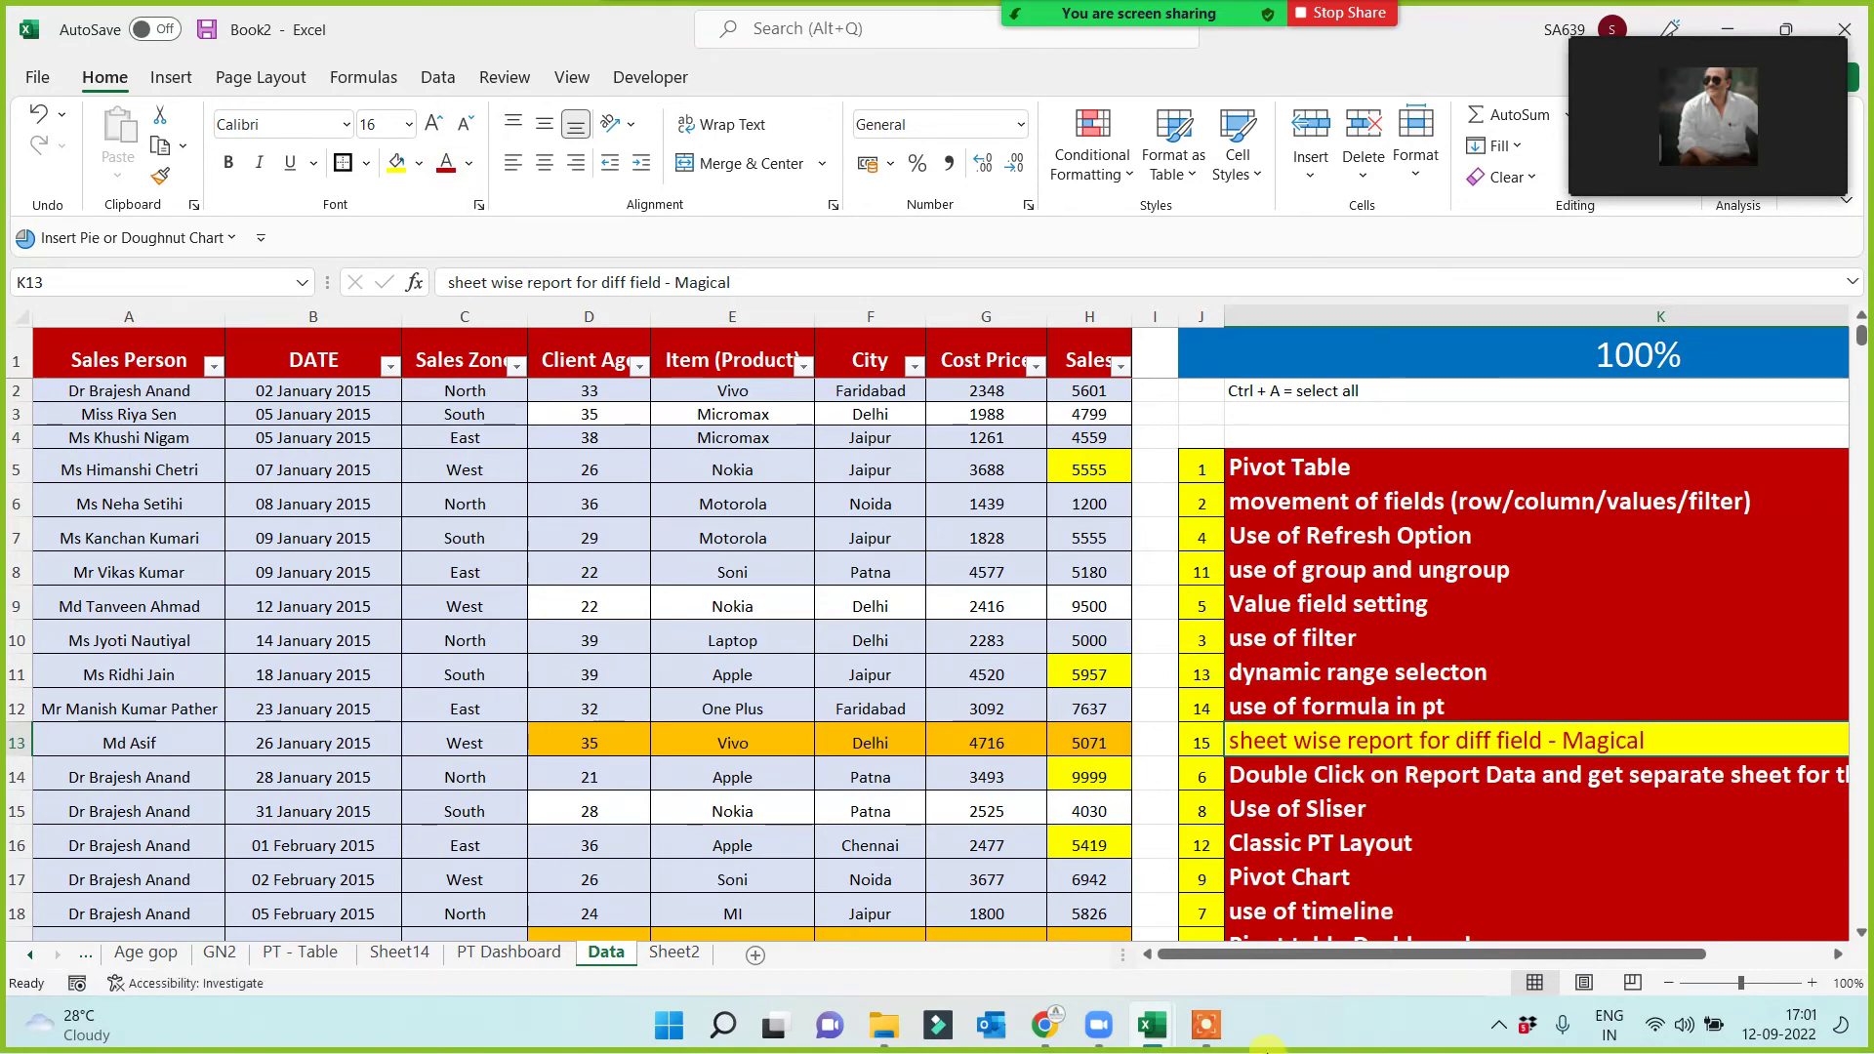
Select the whole sales table on the Data sheet and insert a PivotTable from it on a new worksheet.
{"action": "left_click", "coordinate": [230, 638]}
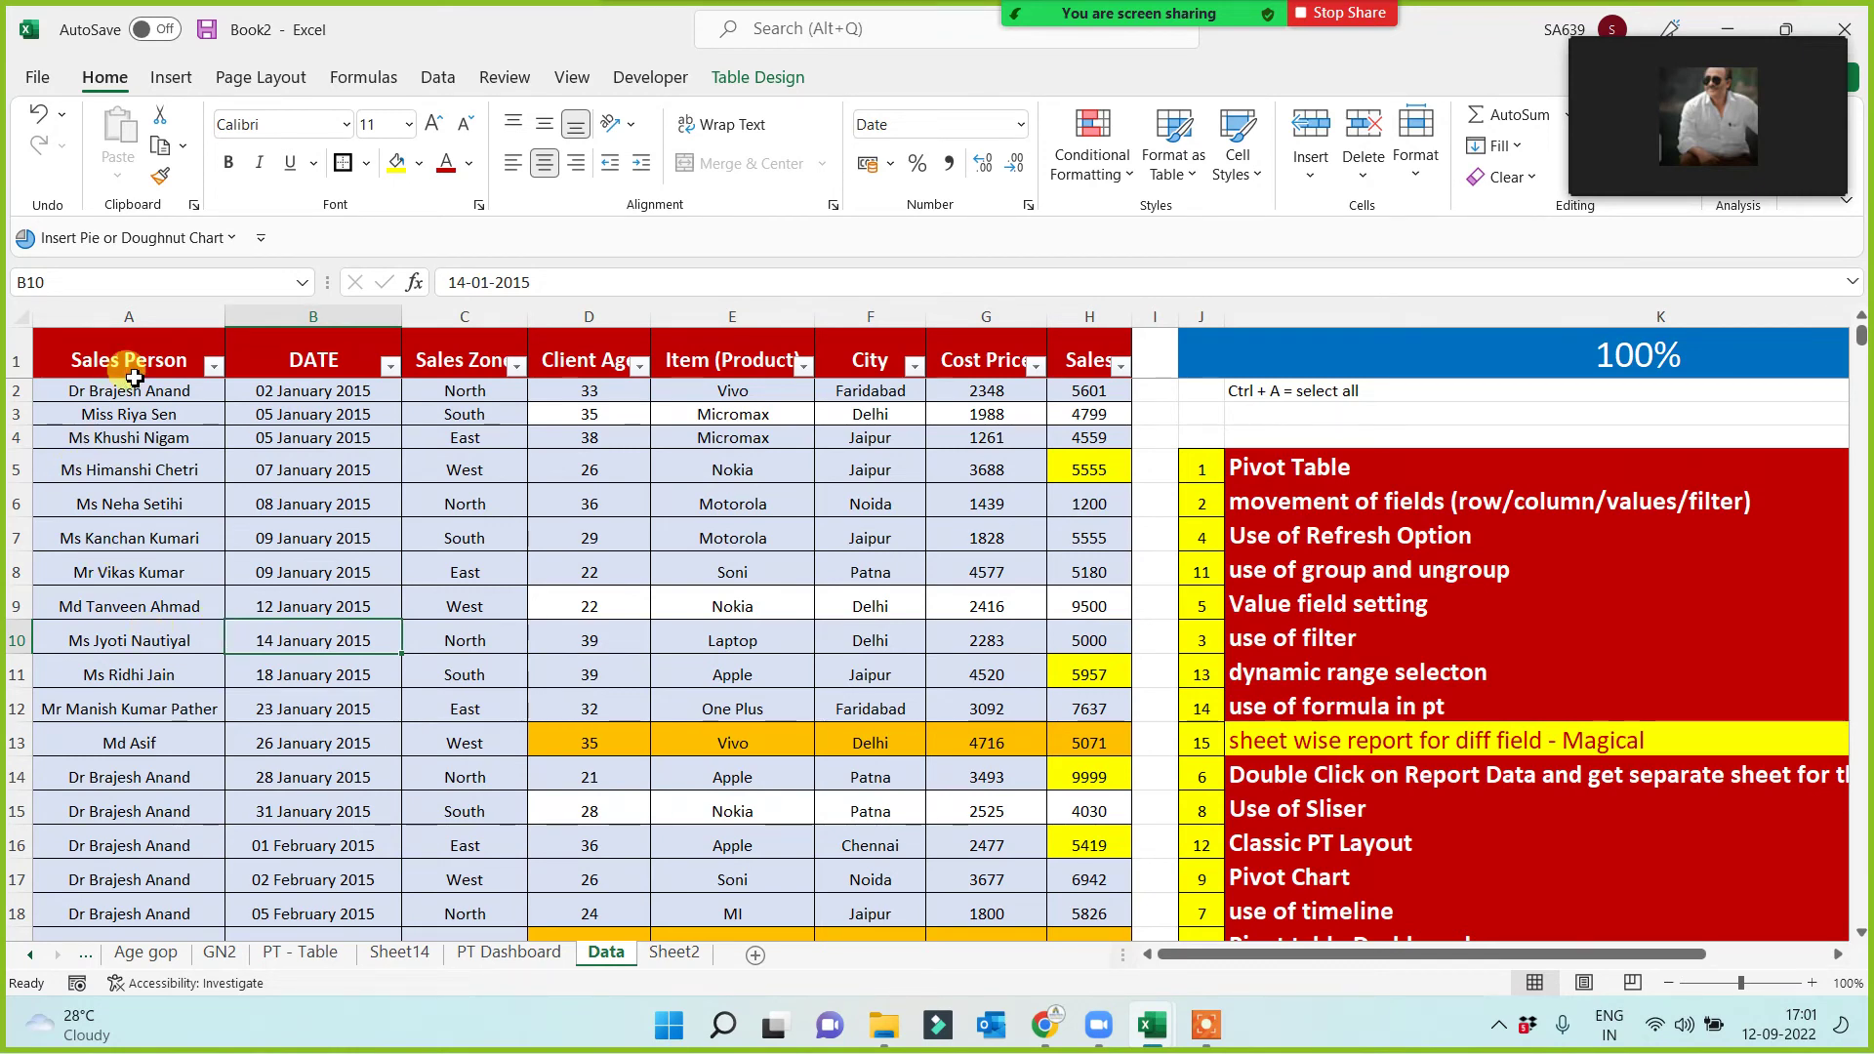
{"action": "left_click_drag", "start_coordinate": [146, 363], "coordinate": [1037, 841]}
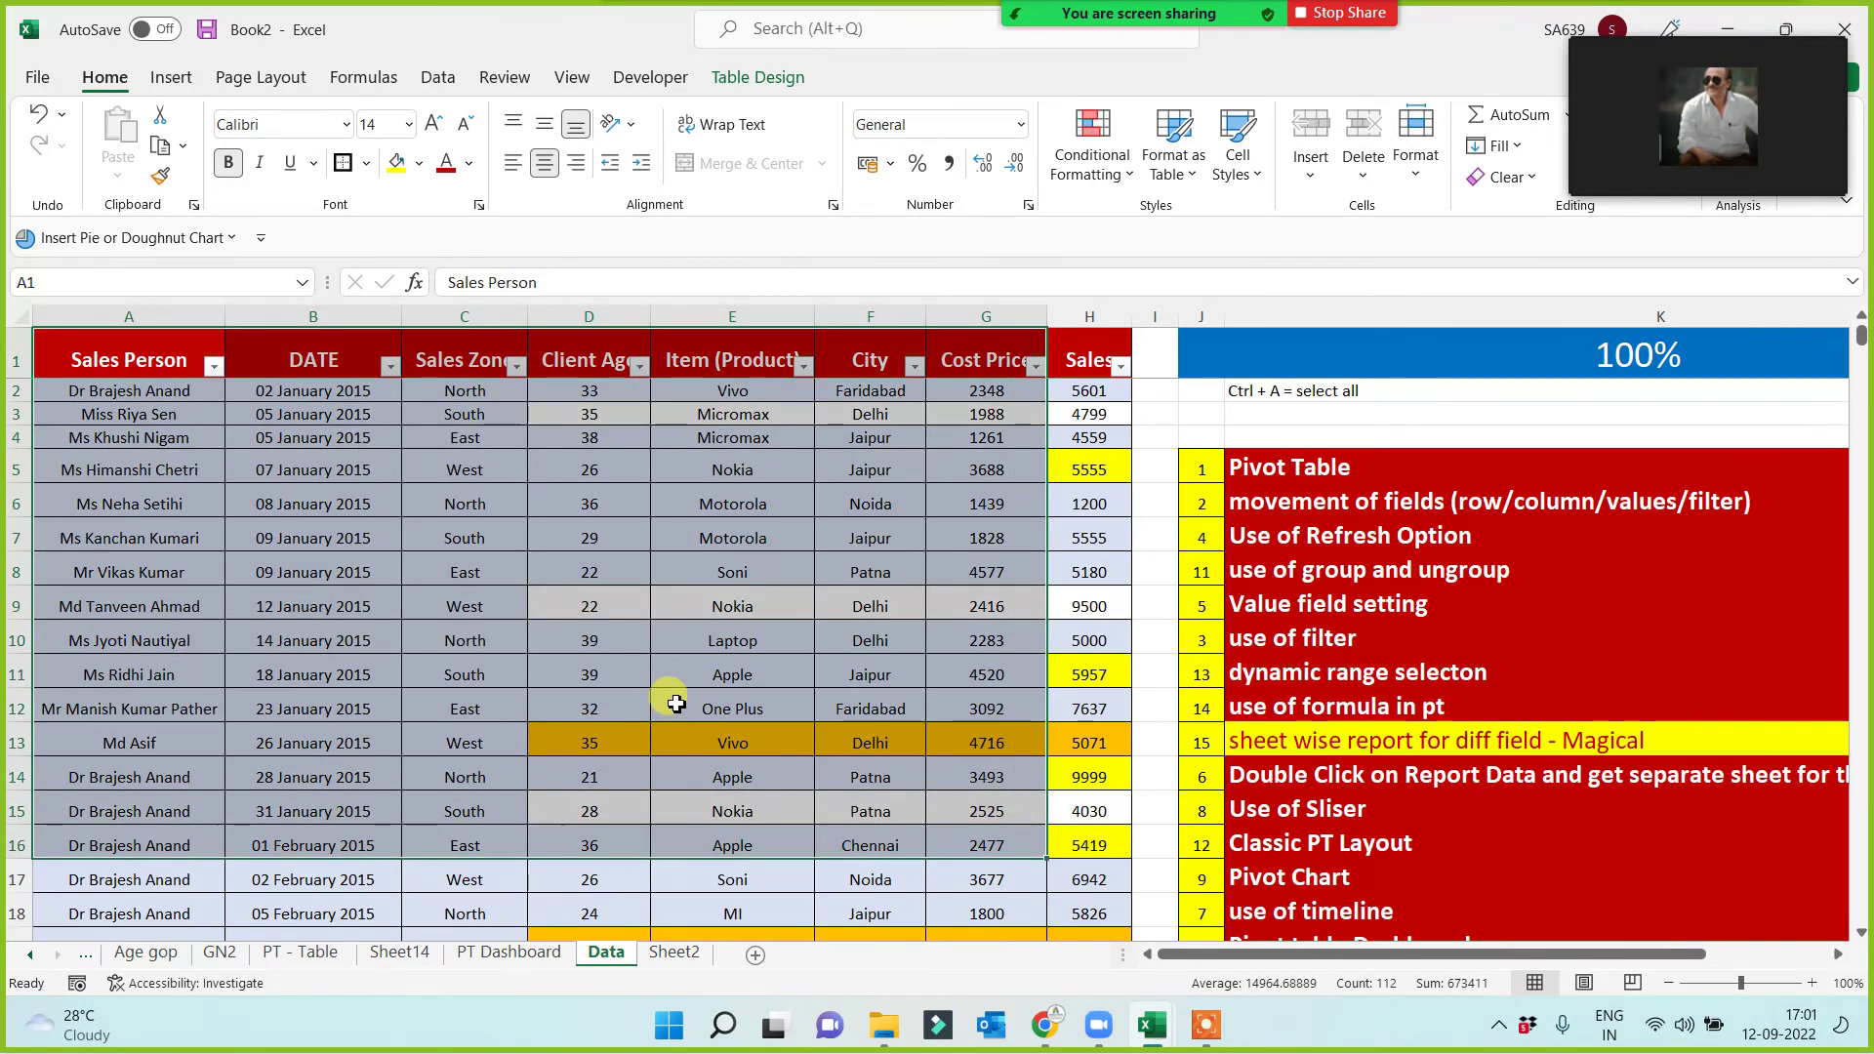
{"action": "key", "text": "ctrl+shift+Right"}
{"action": "key", "text": "ctrl+shift+Down"}
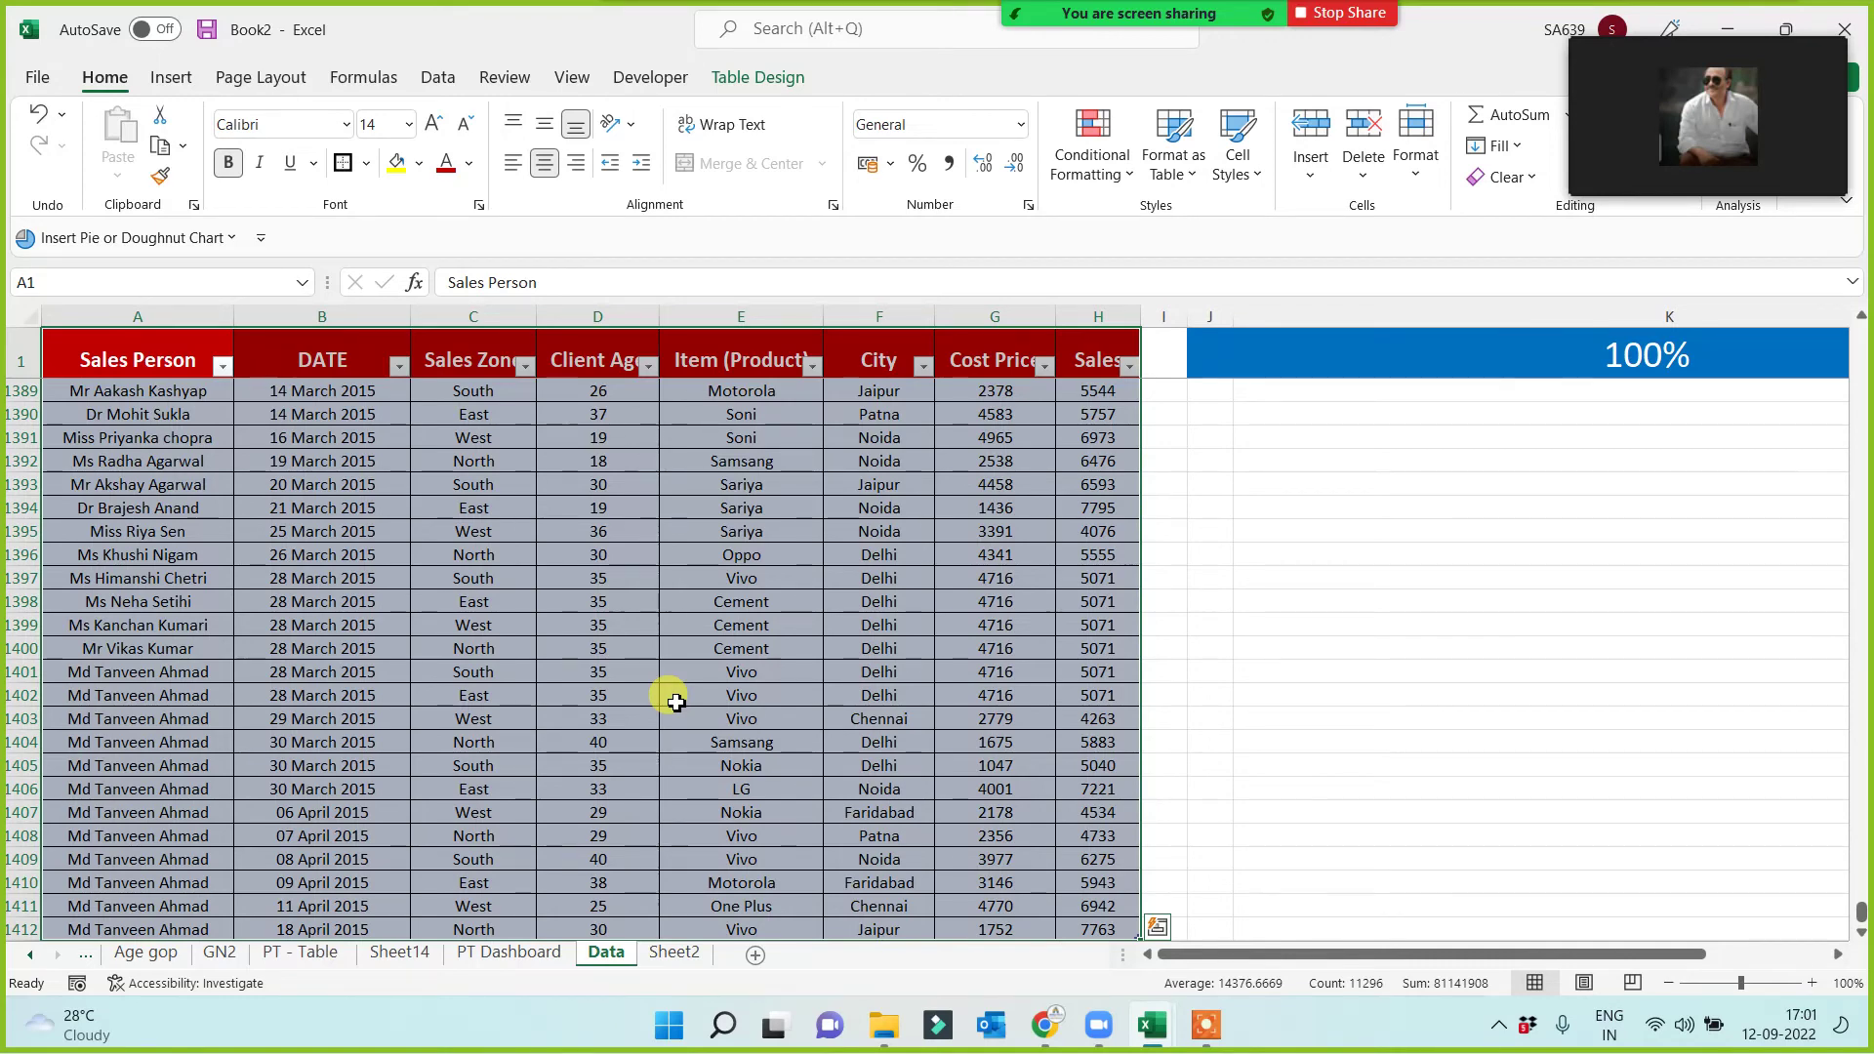
{"action": "left_click", "coordinate": [173, 77]}
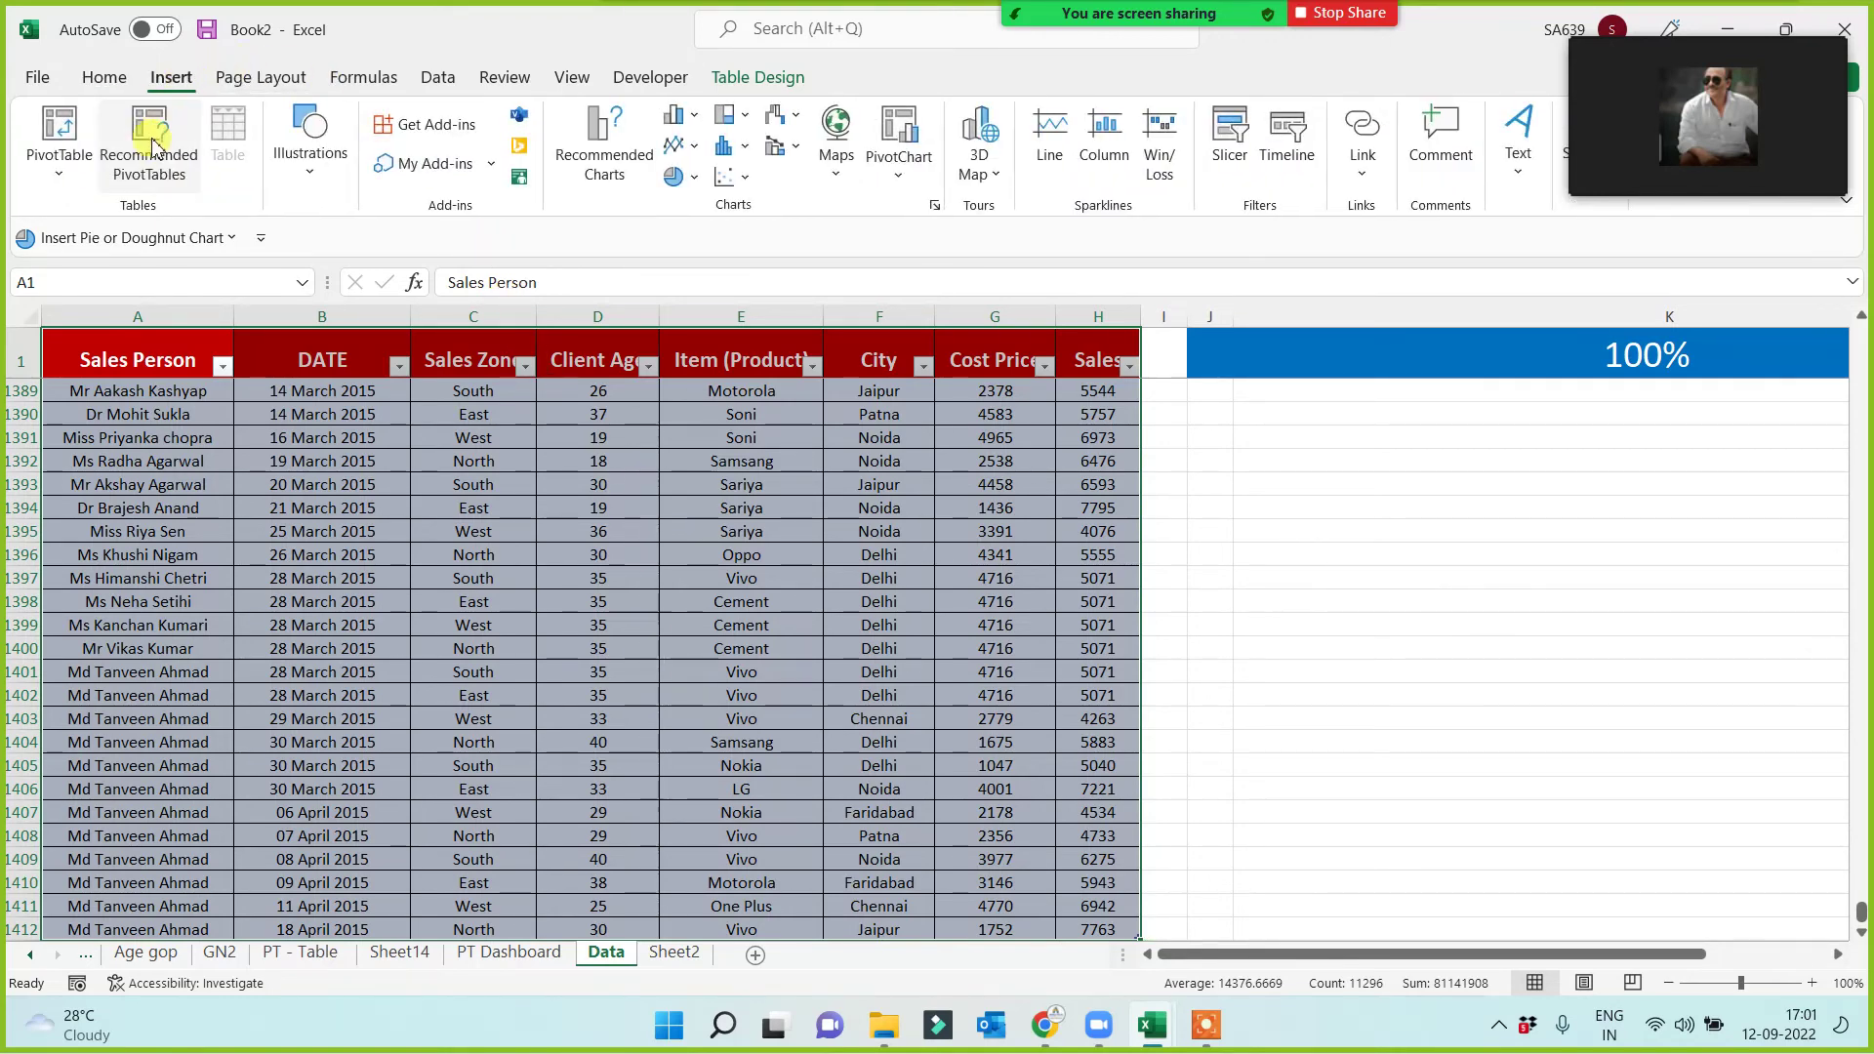
{"action": "left_click", "coordinate": [73, 144]}
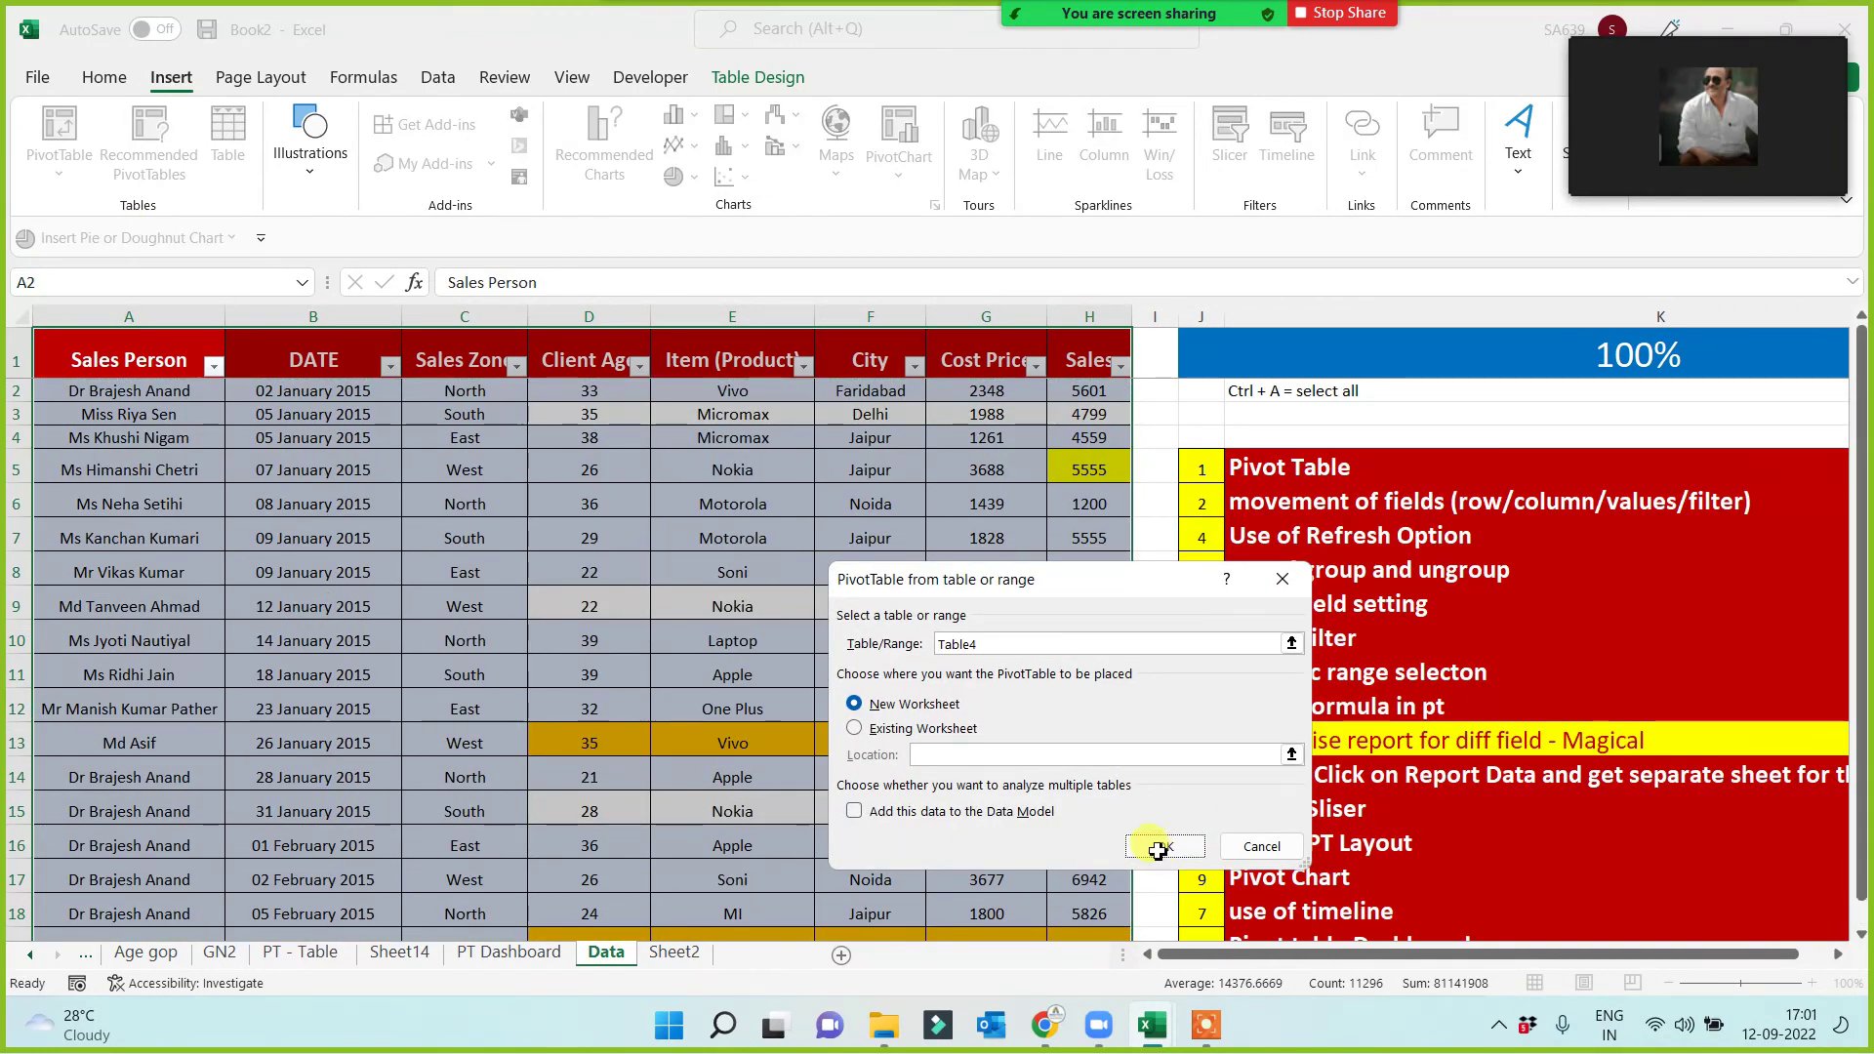
{"action": "left_click", "coordinate": [1158, 849]}
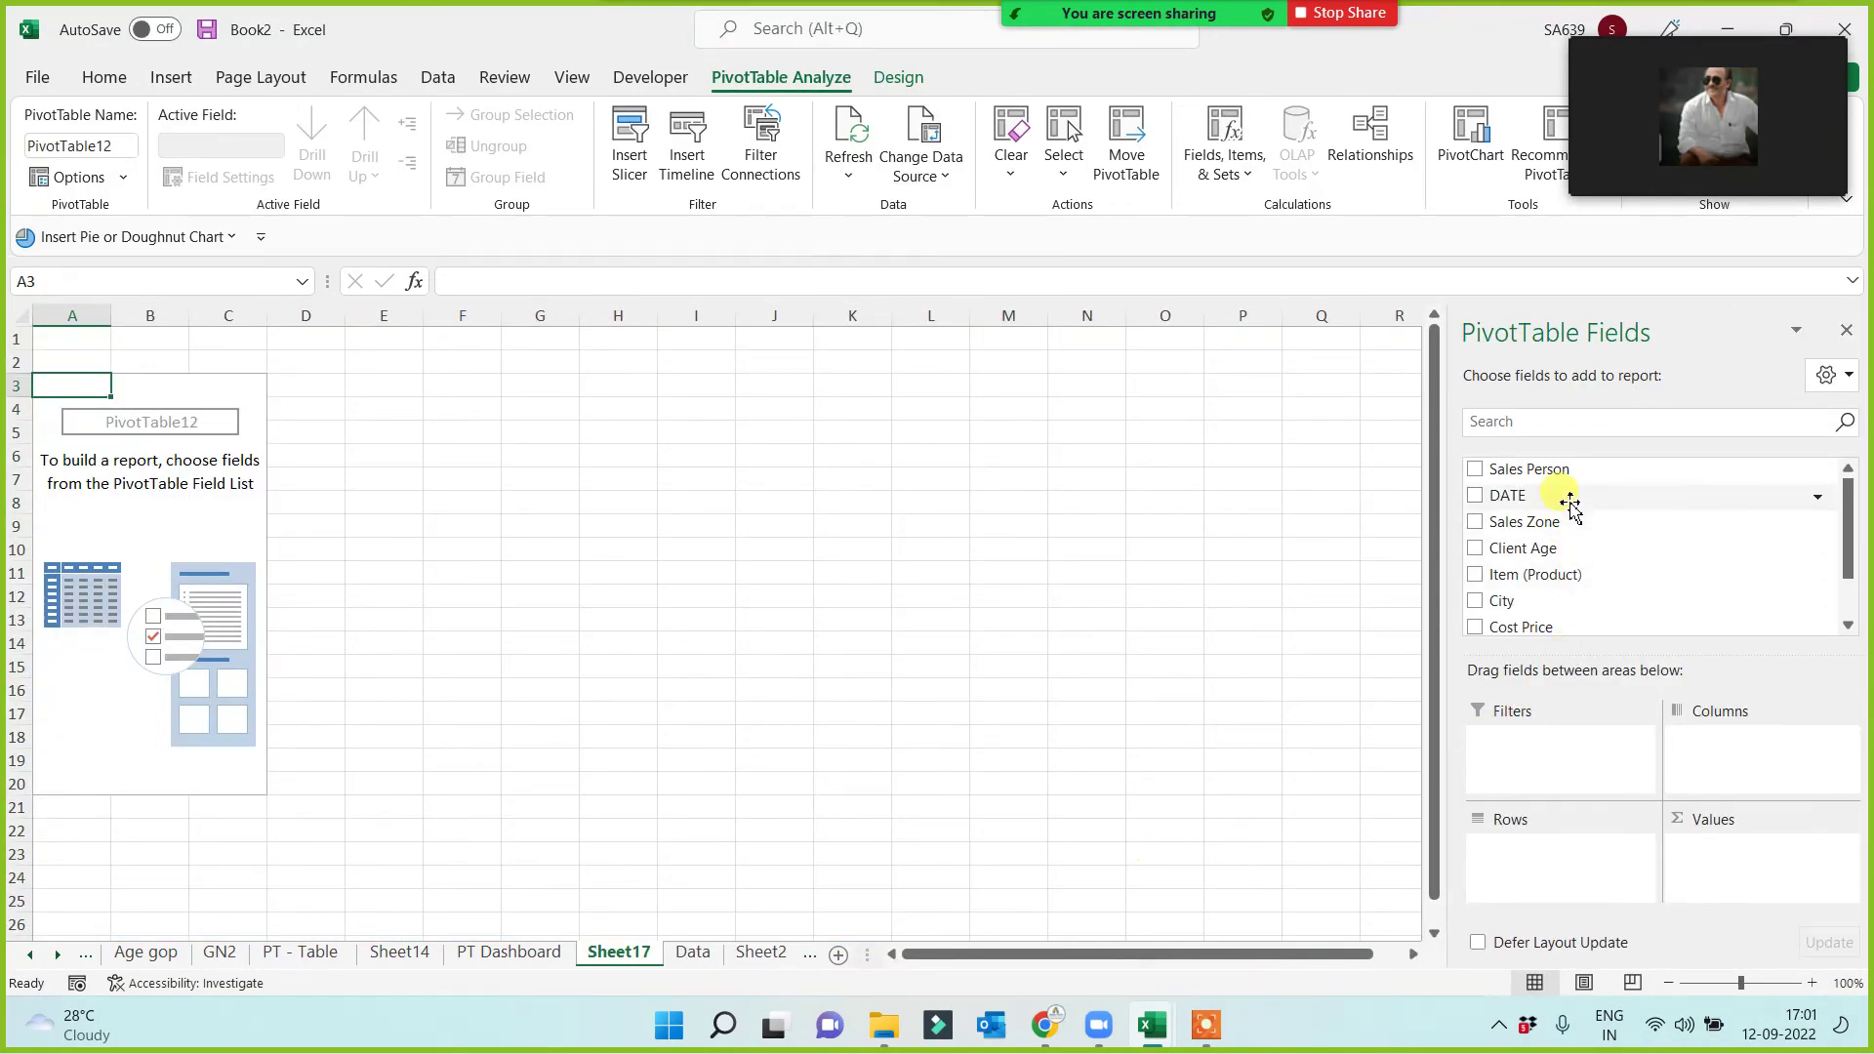
Lay out the pivot table with Sales Person as filter, Item (Product) as rows and Sales as values.
{"action": "left_click_drag", "start_coordinate": [1569, 469], "coordinate": [1559, 744]}
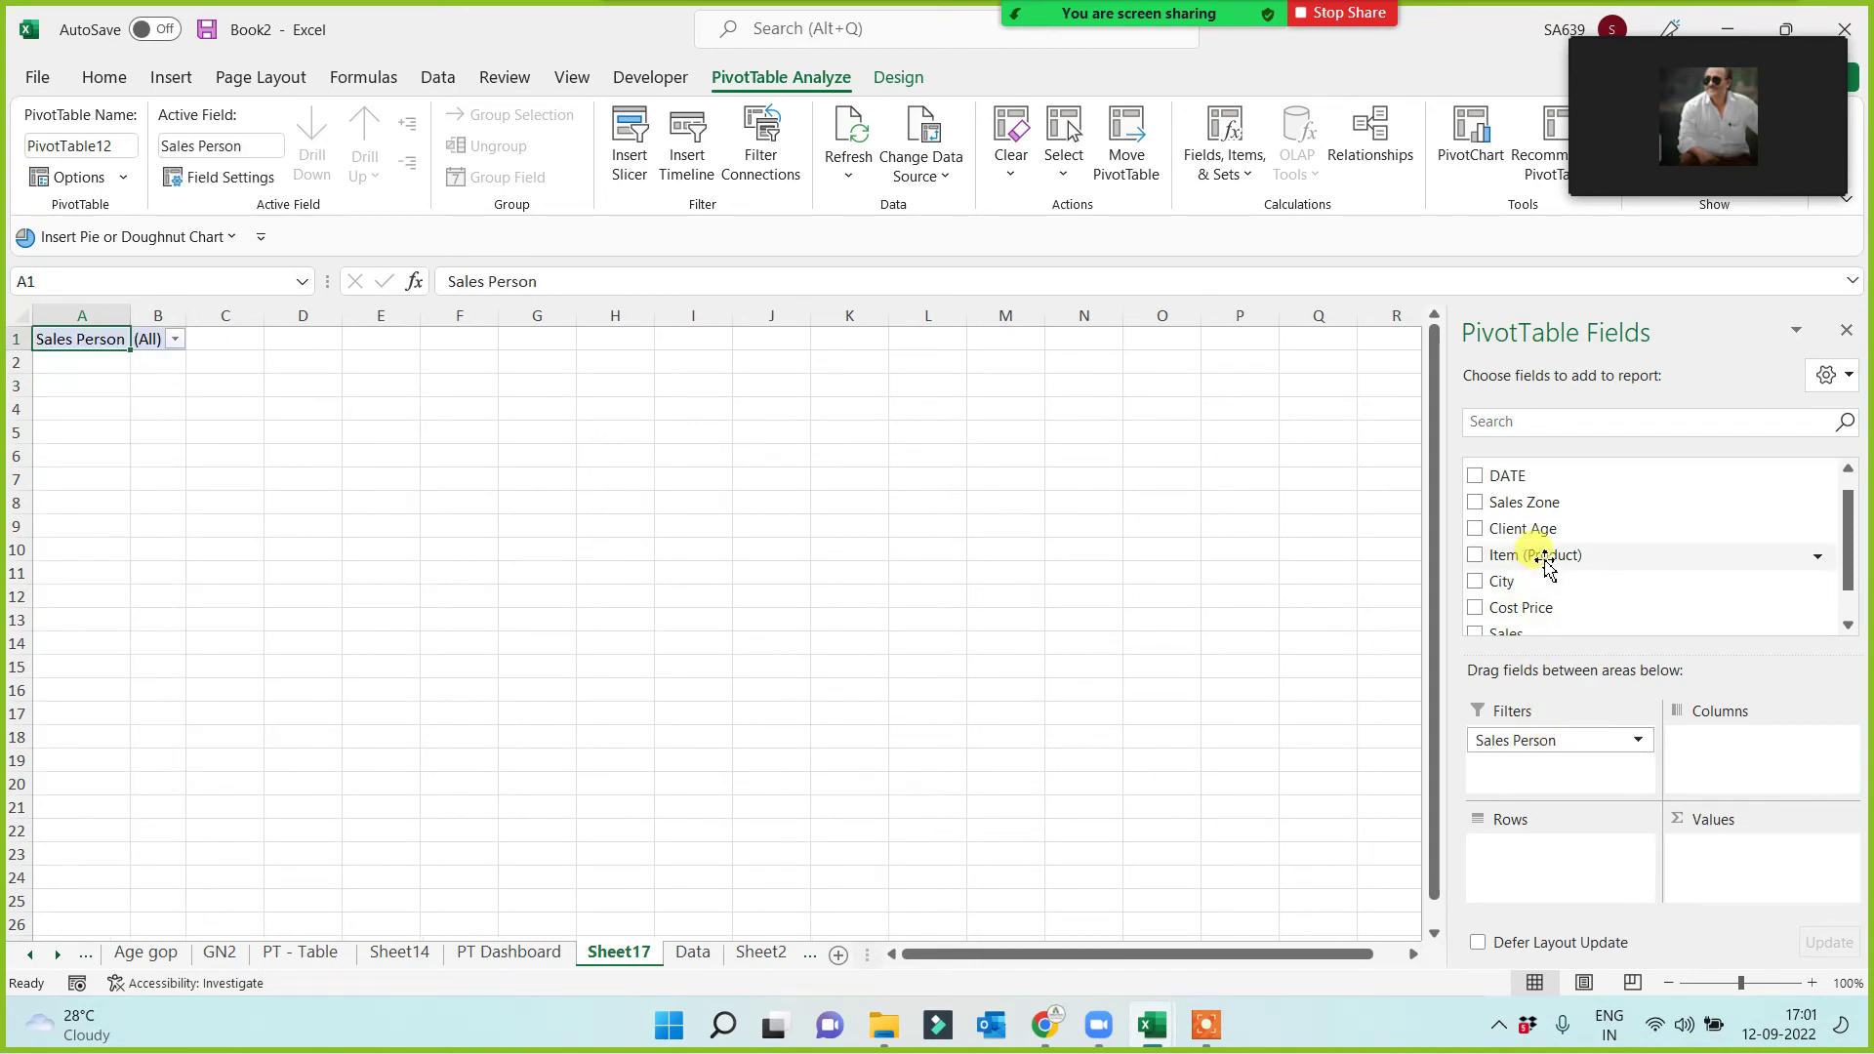
{"action": "left_click_drag", "start_coordinate": [1536, 554], "coordinate": [1532, 864]}
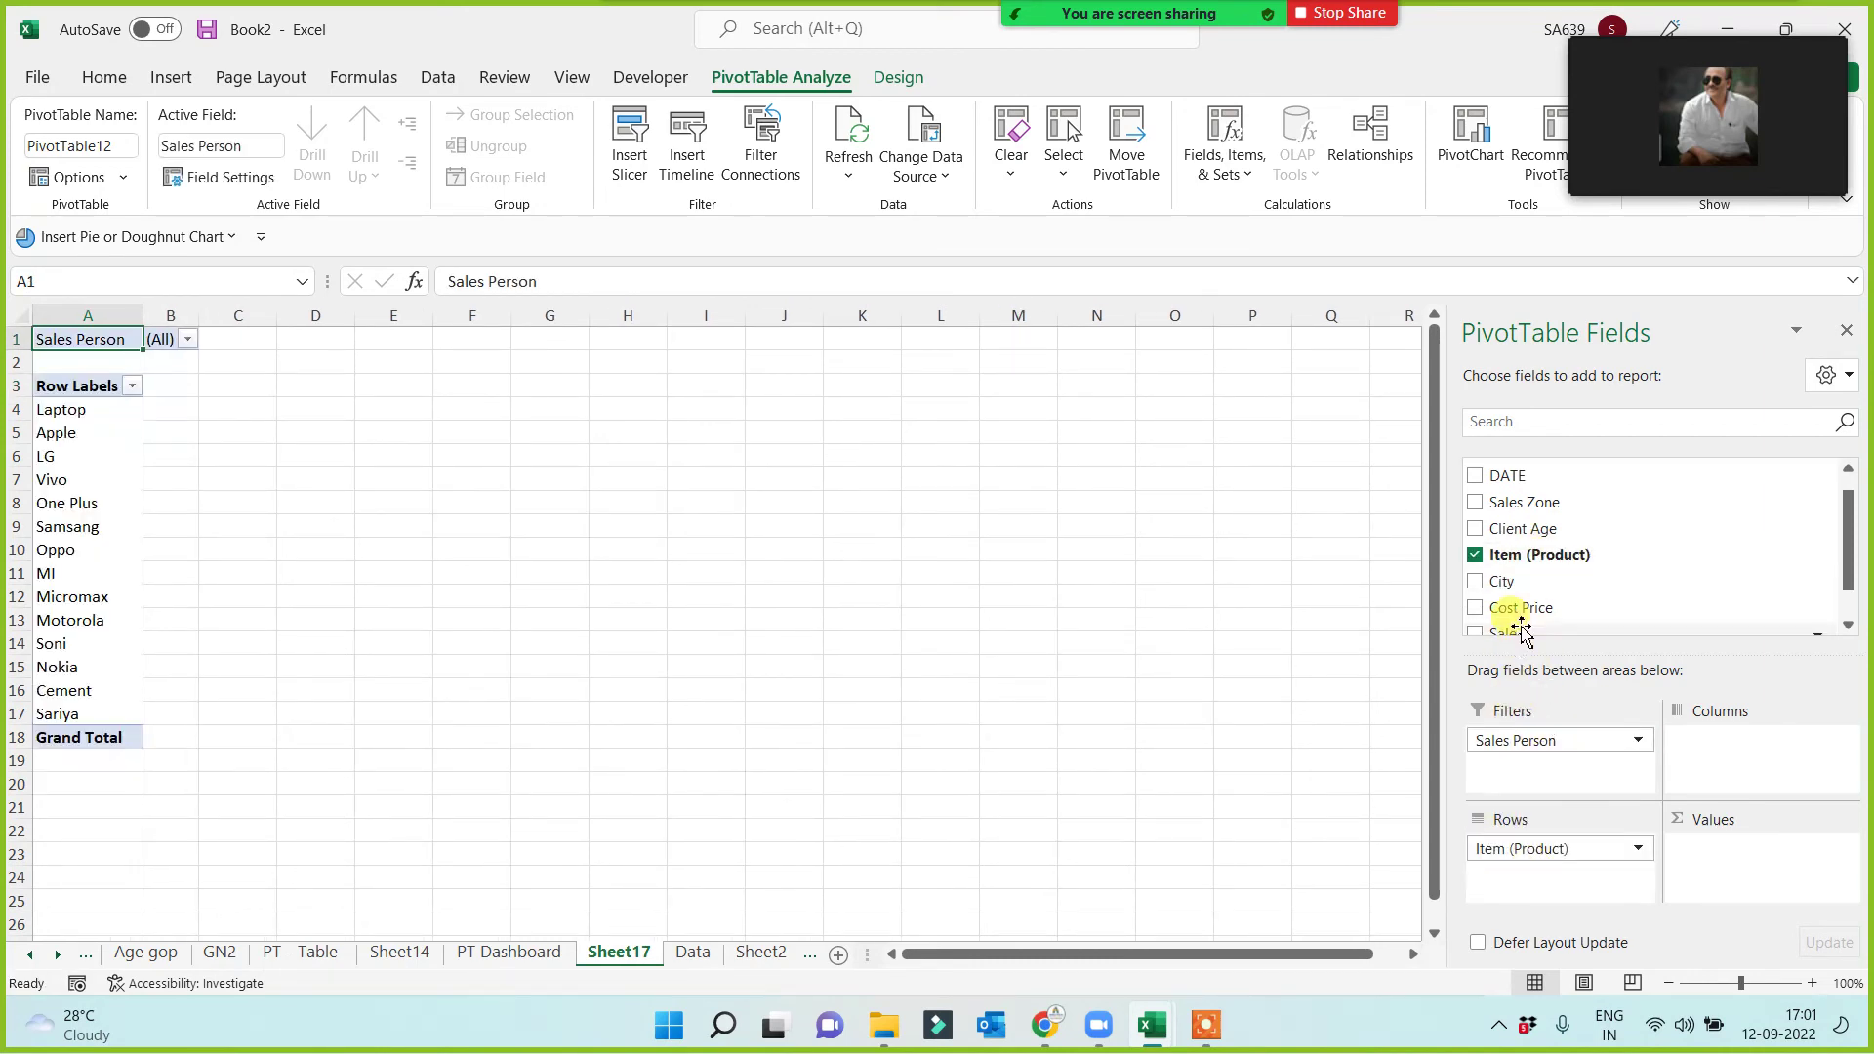
{"action": "left_click_drag", "start_coordinate": [1523, 633], "coordinate": [1684, 869]}
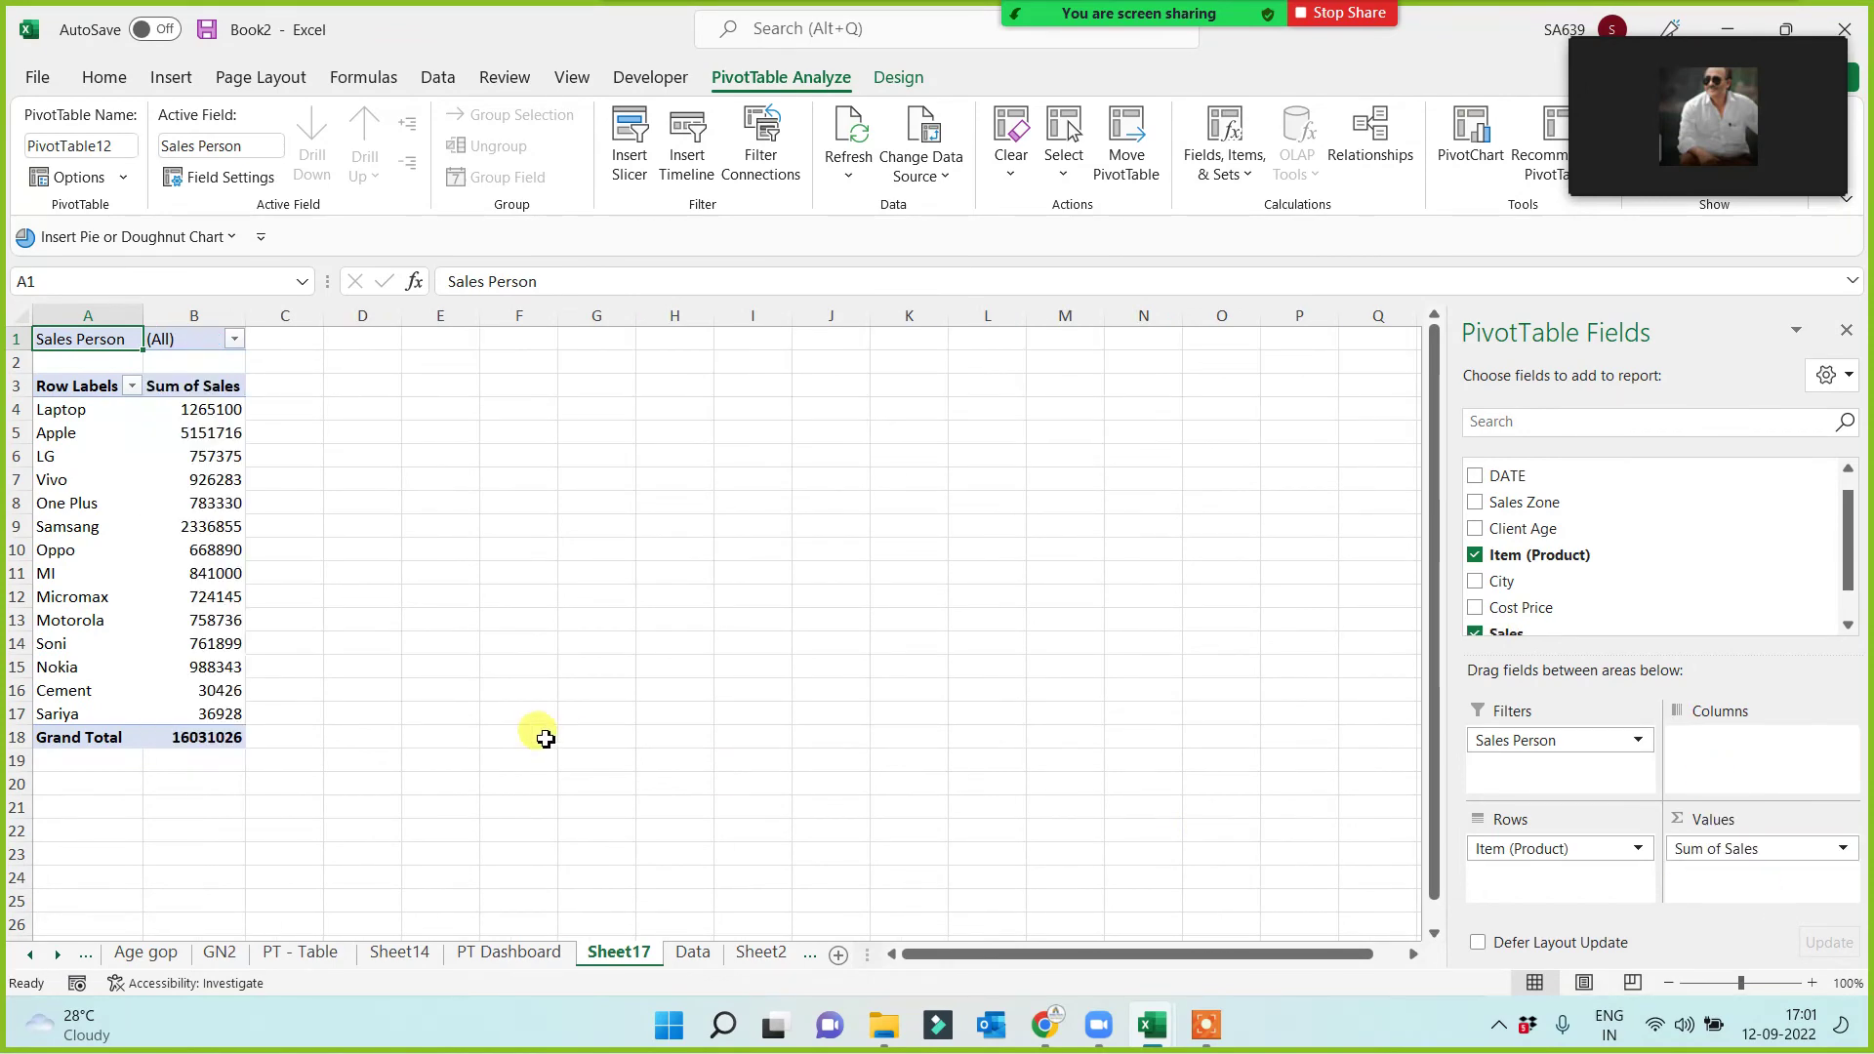
Filter the pivot report by Sales Person to show only the first salesperson in the list.
{"action": "scroll", "coordinate": [442, 720], "scroll_direction": "up", "scroll_amount": 3}
{"action": "scroll", "coordinate": [442, 732], "scroll_direction": "down", "scroll_amount": 1}
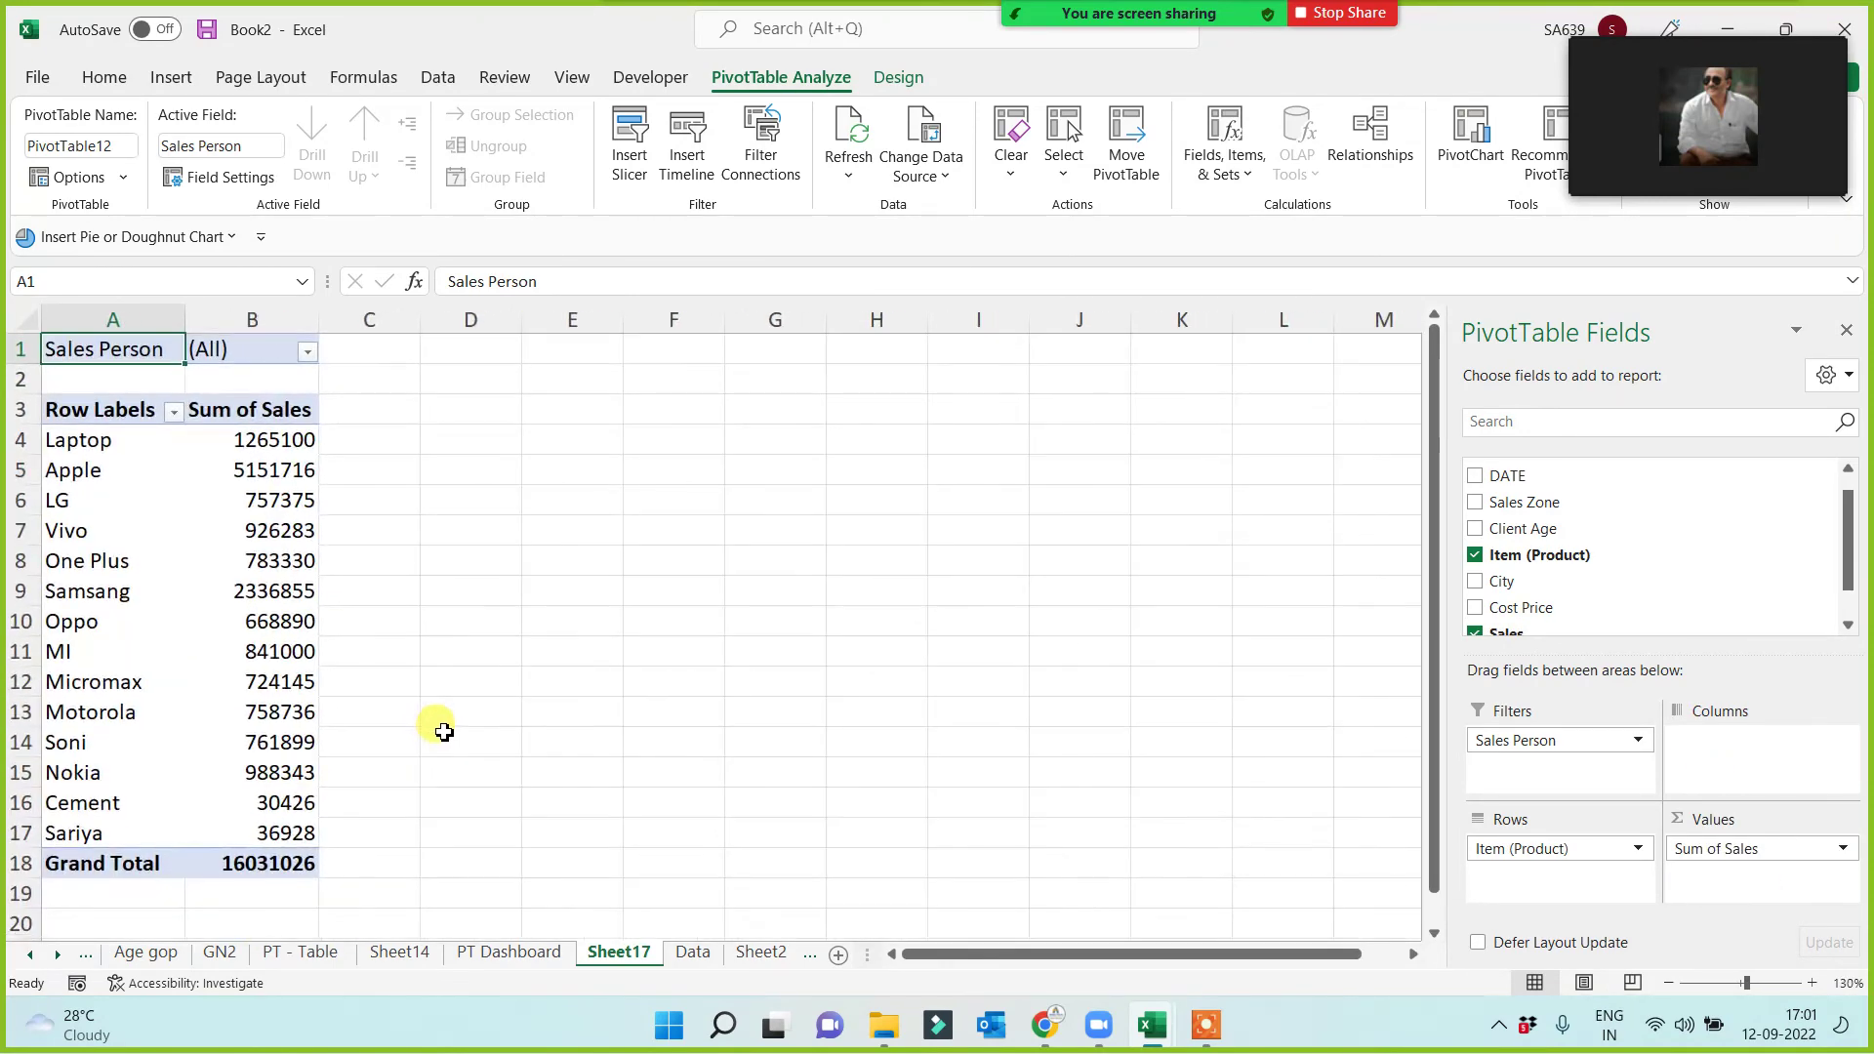
{"action": "left_click", "coordinate": [308, 353]}
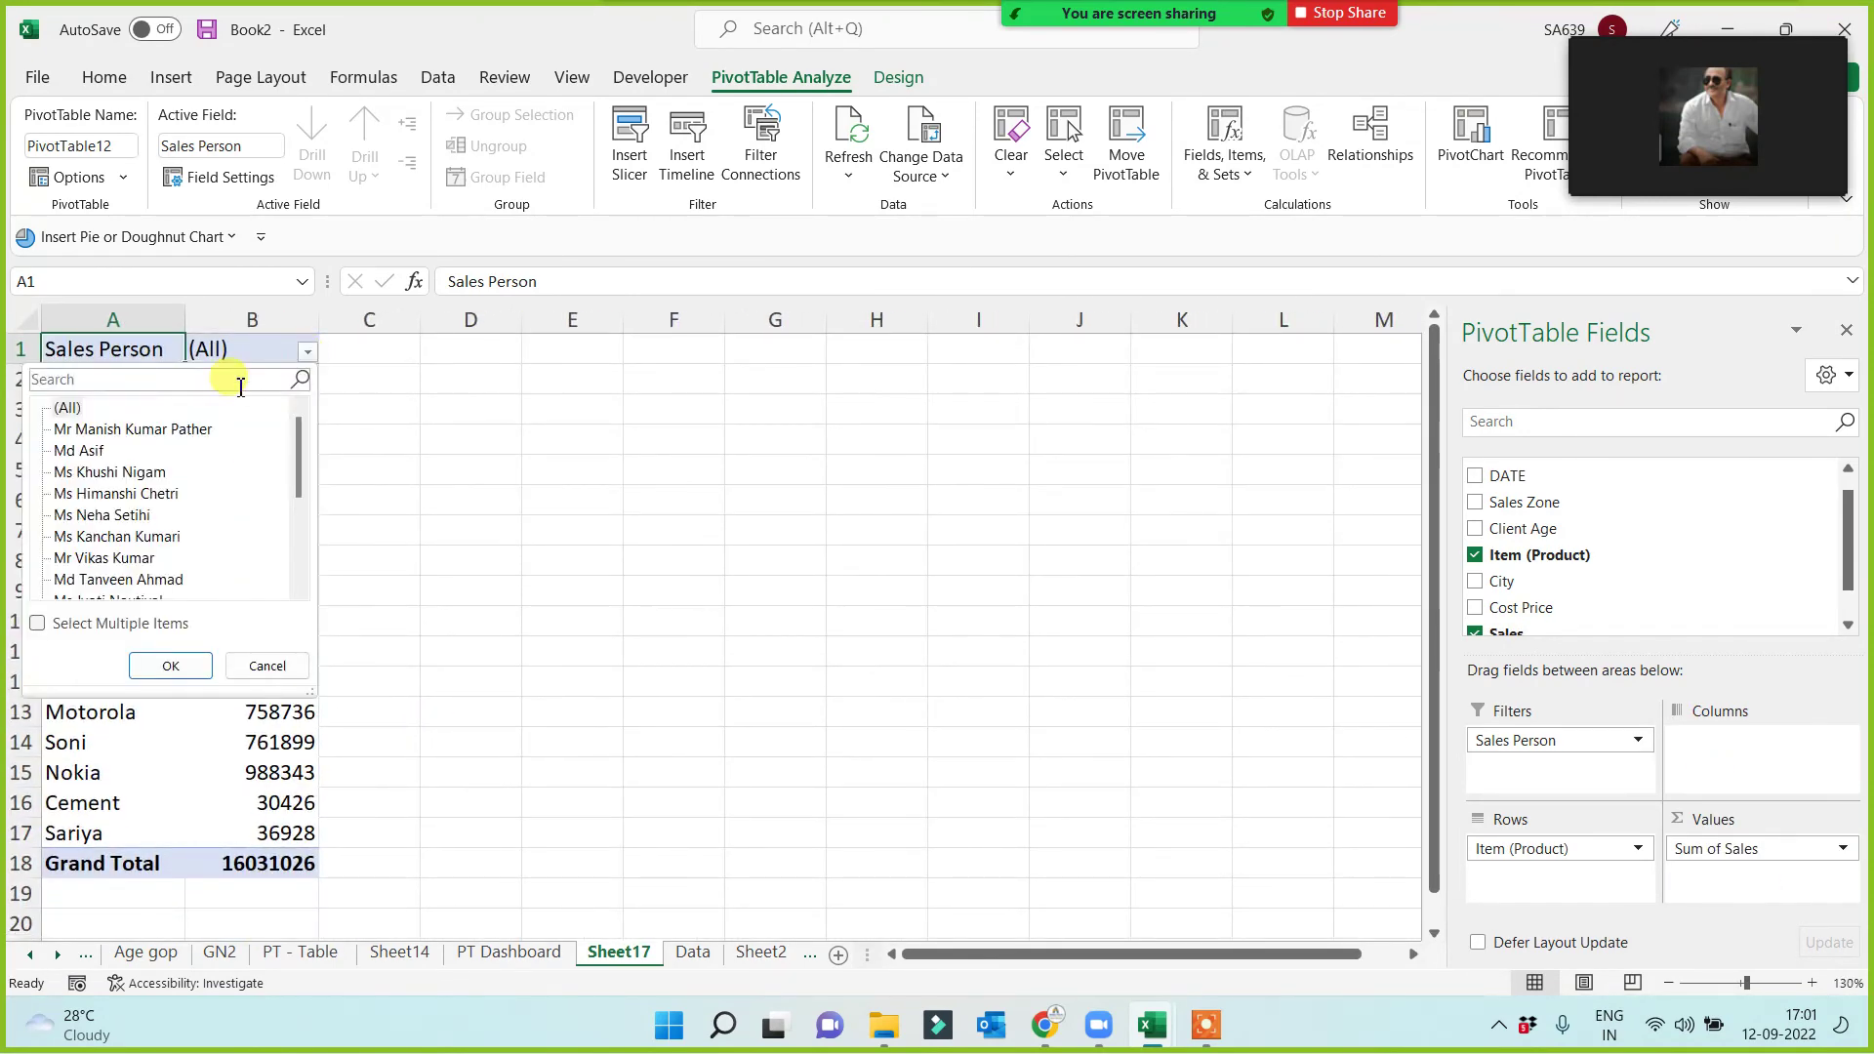
{"action": "left_click", "coordinate": [134, 430]}
{"action": "left_click", "coordinate": [204, 668]}
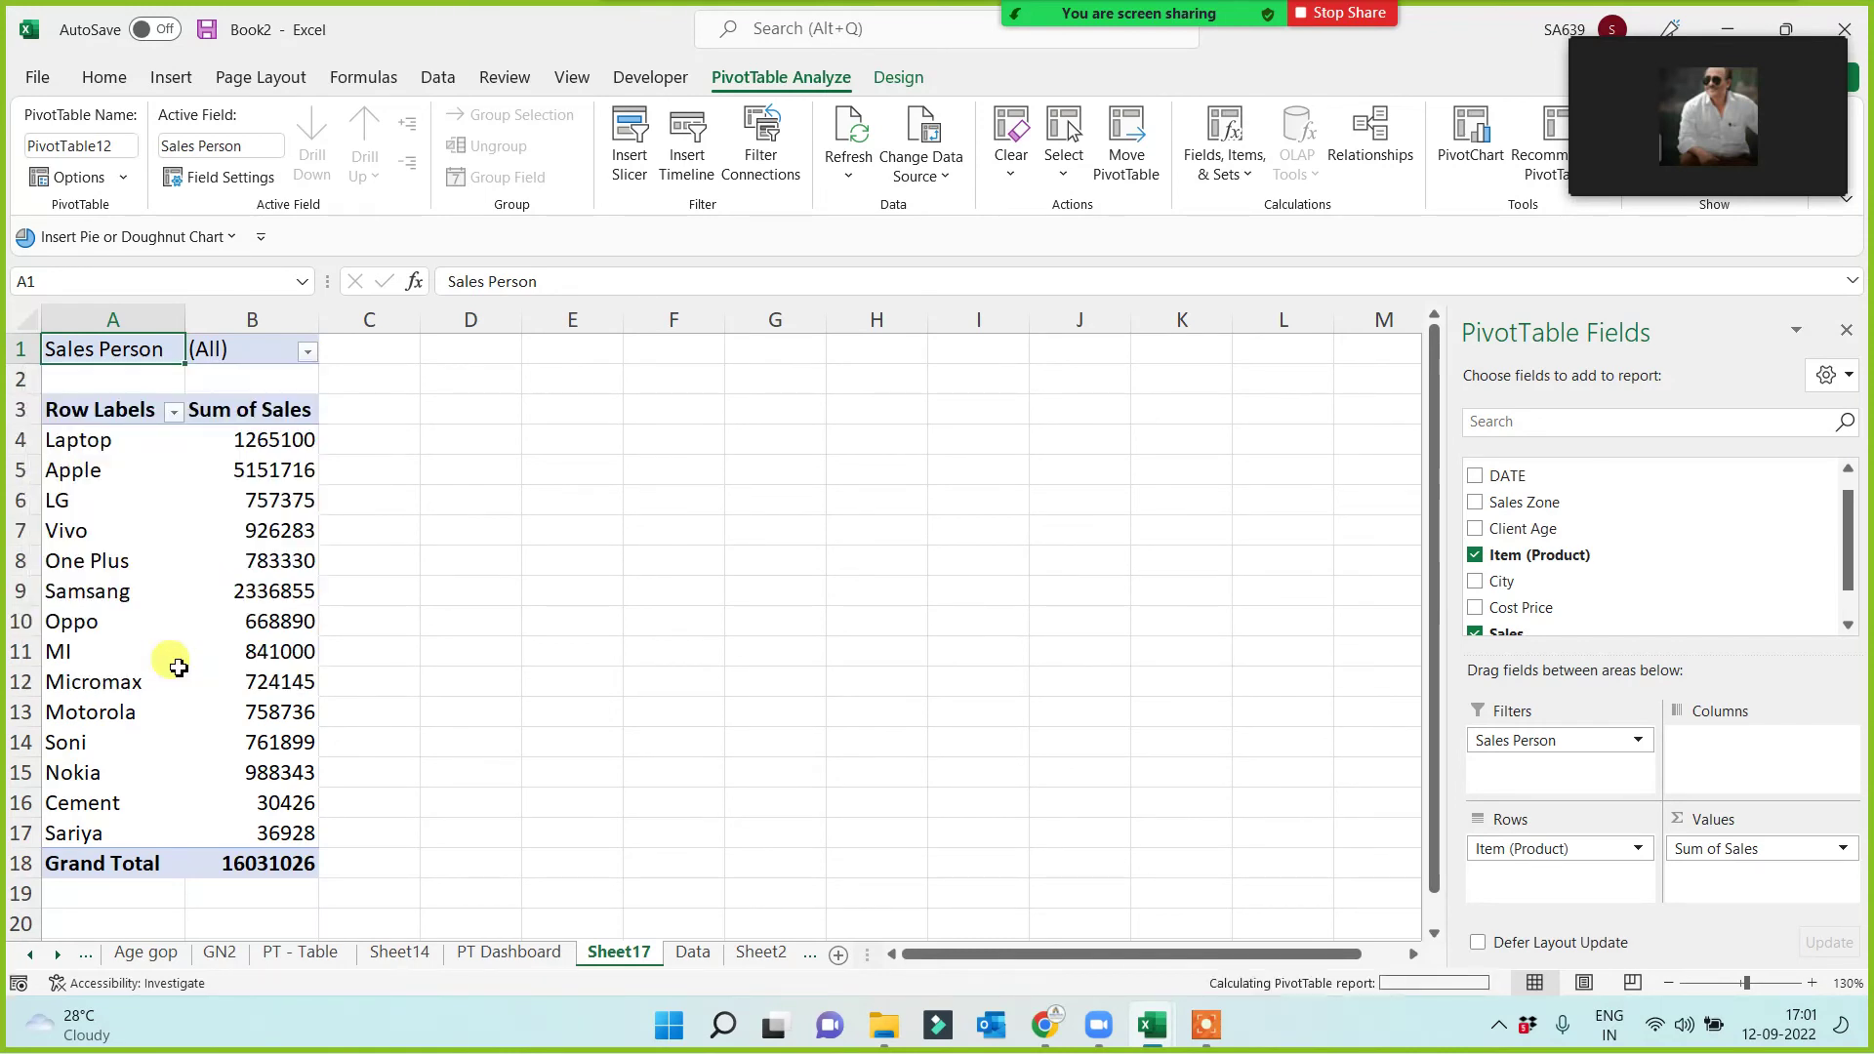
Rename the pivot report's sheet with the filtered salesperson's first name.
{"action": "double_click", "coordinate": [622, 952]}
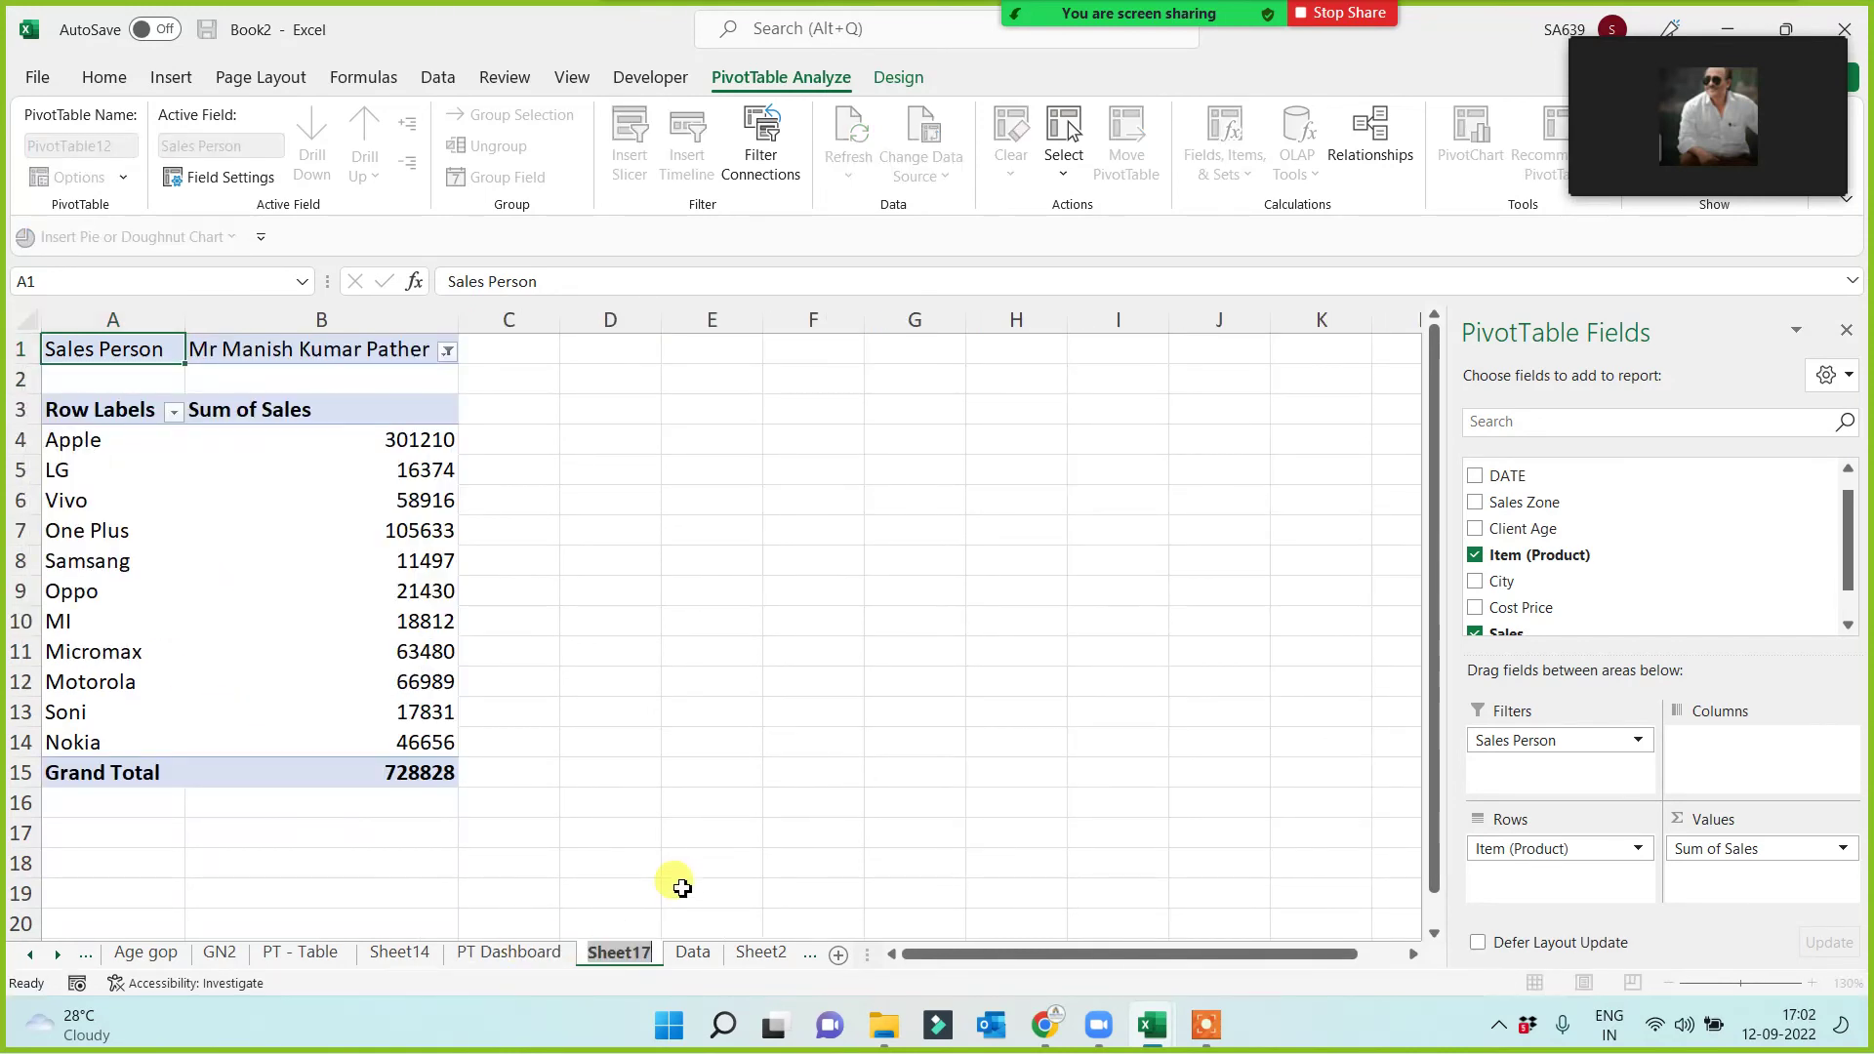
{"action": "type", "text": "Manish"}
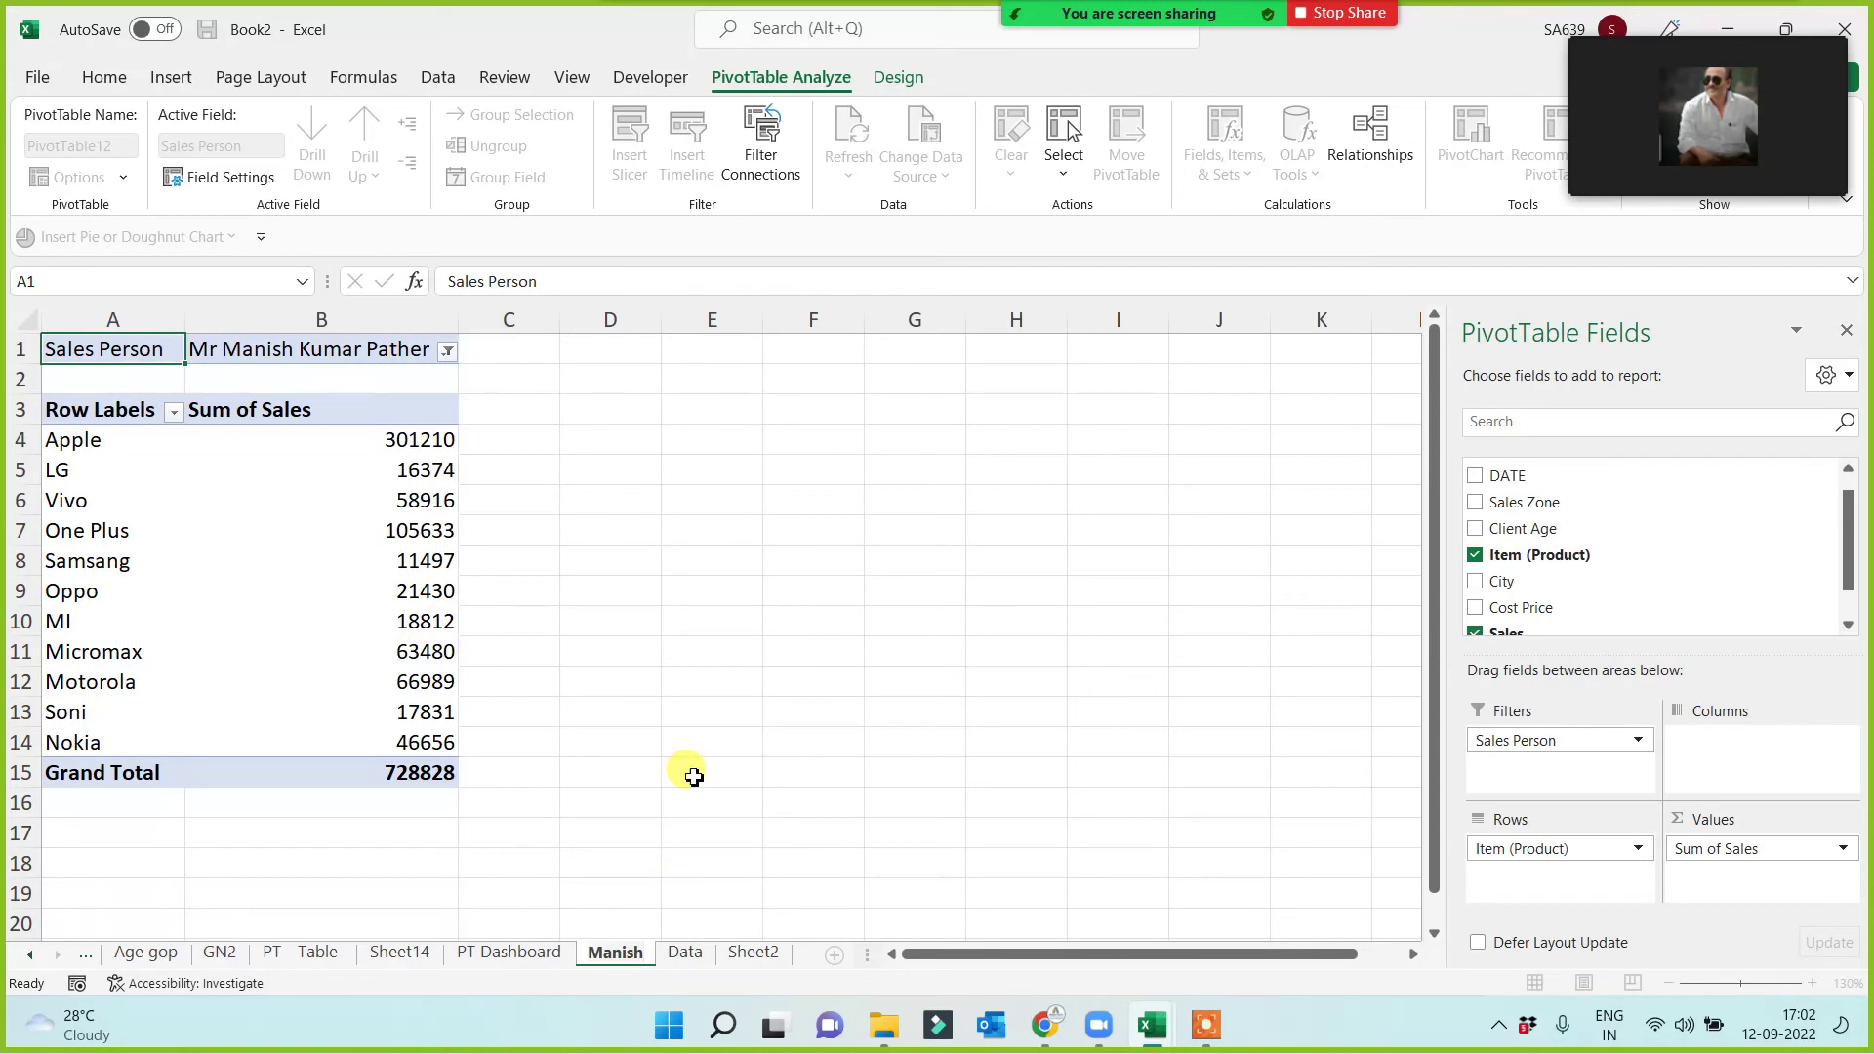
{"action": "left_click", "coordinate": [686, 742]}
{"action": "left_click", "coordinate": [359, 626]}
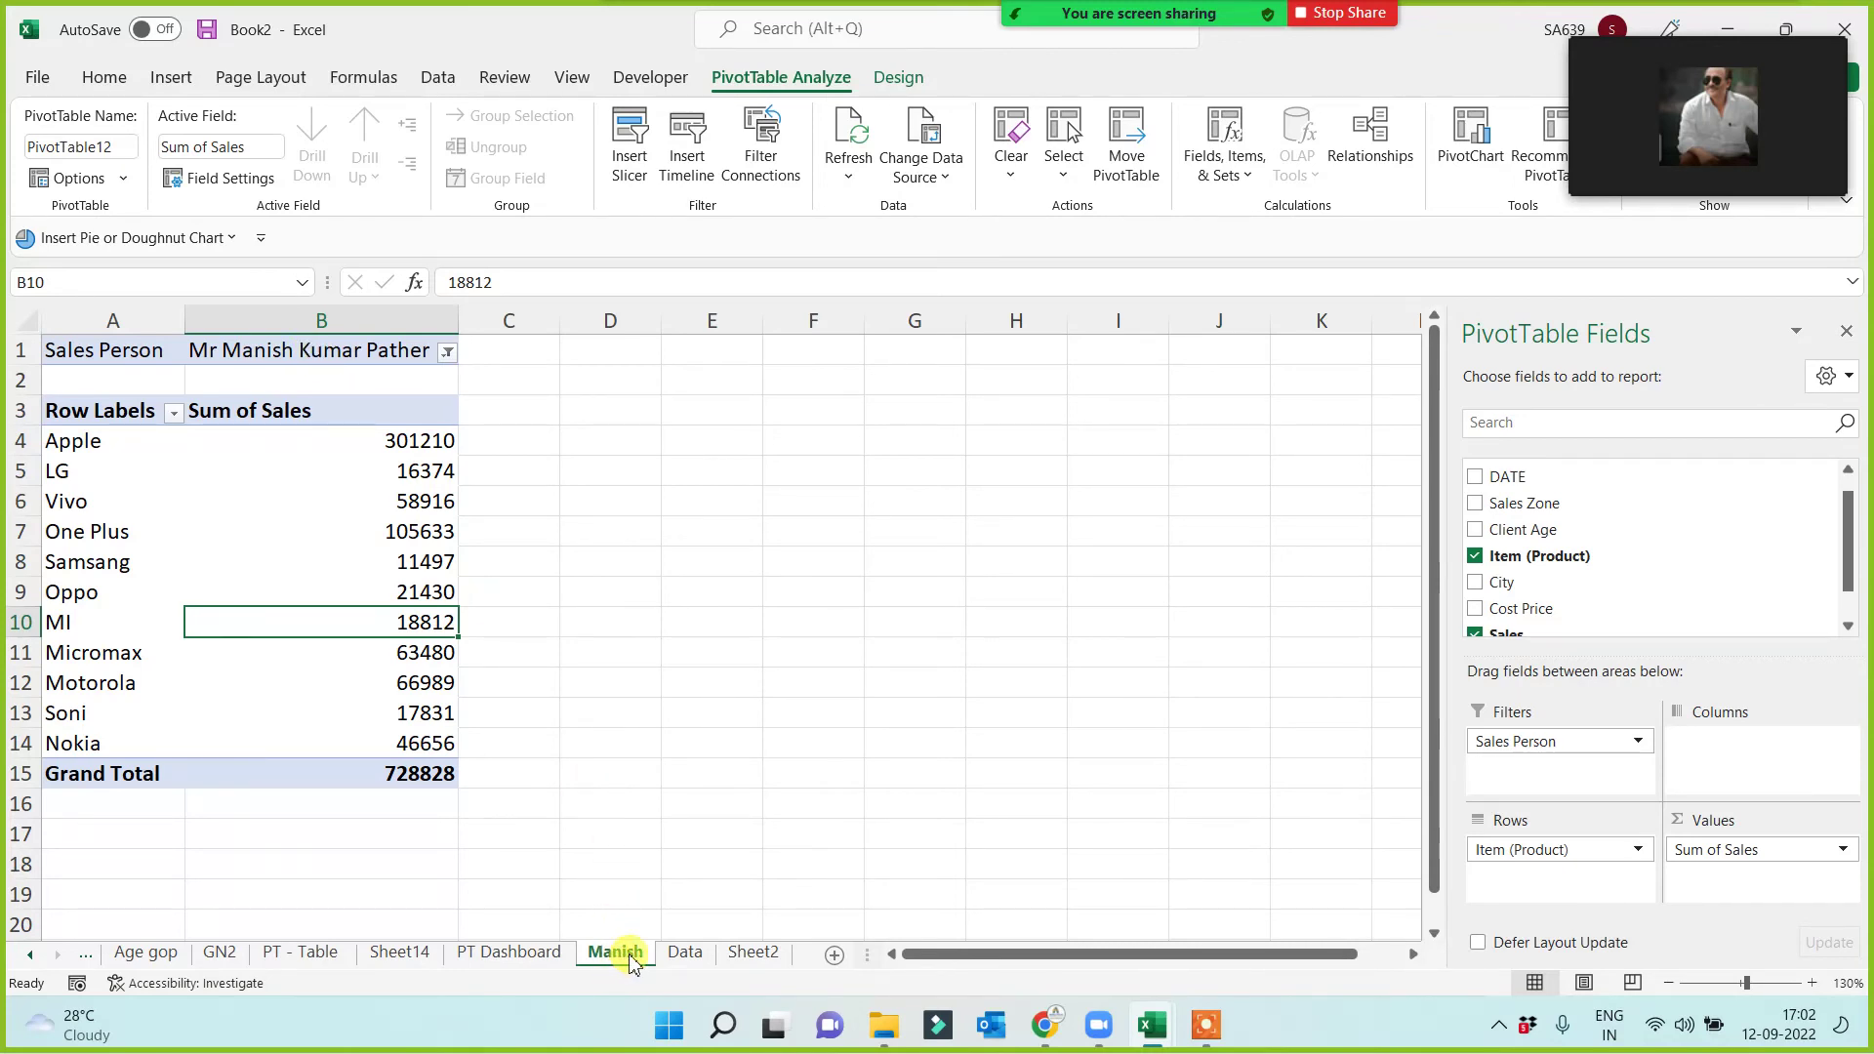
{"action": "left_click_drag", "start_coordinate": [78, 440], "coordinate": [419, 722]}
{"action": "left_click", "coordinate": [711, 682]}
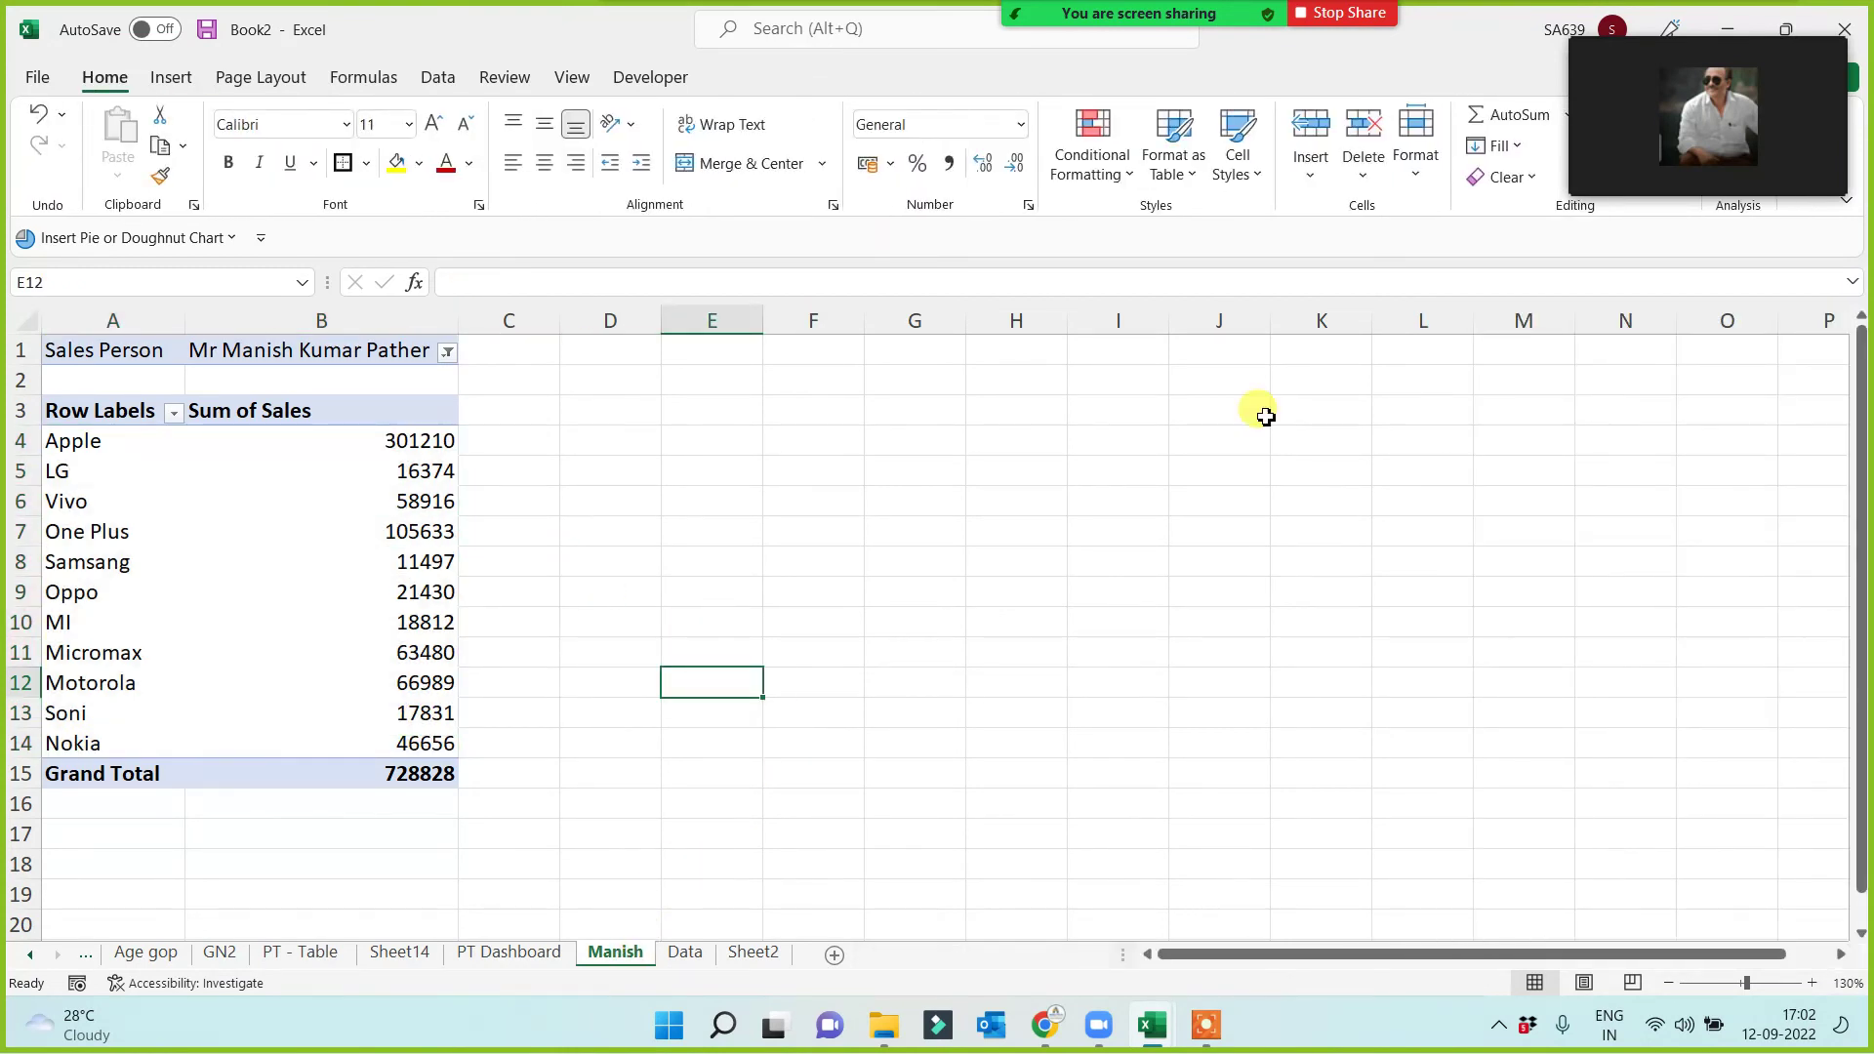
Expand the meeting's video panel and insert another PivotTable from the Data sheet's sales table on a new worksheet.
{"action": "left_click", "coordinate": [1656, 26]}
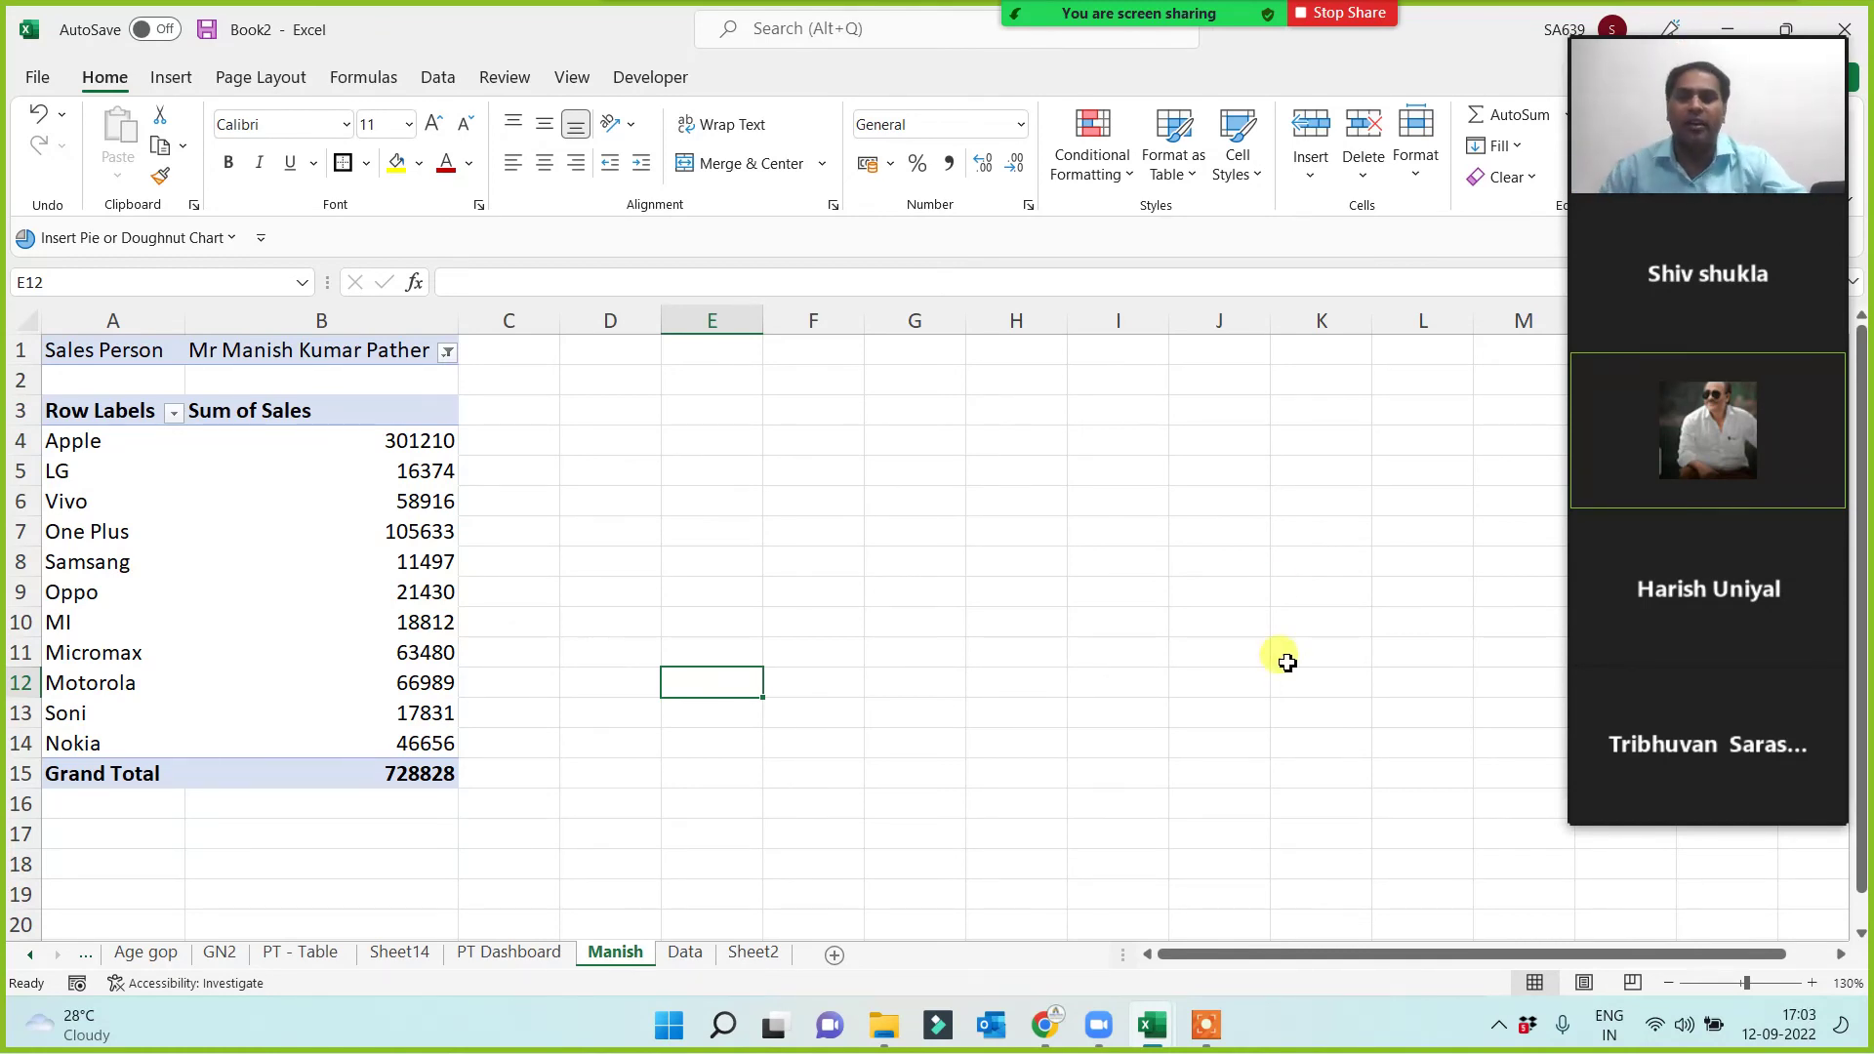
{"action": "left_click", "coordinate": [688, 953]}
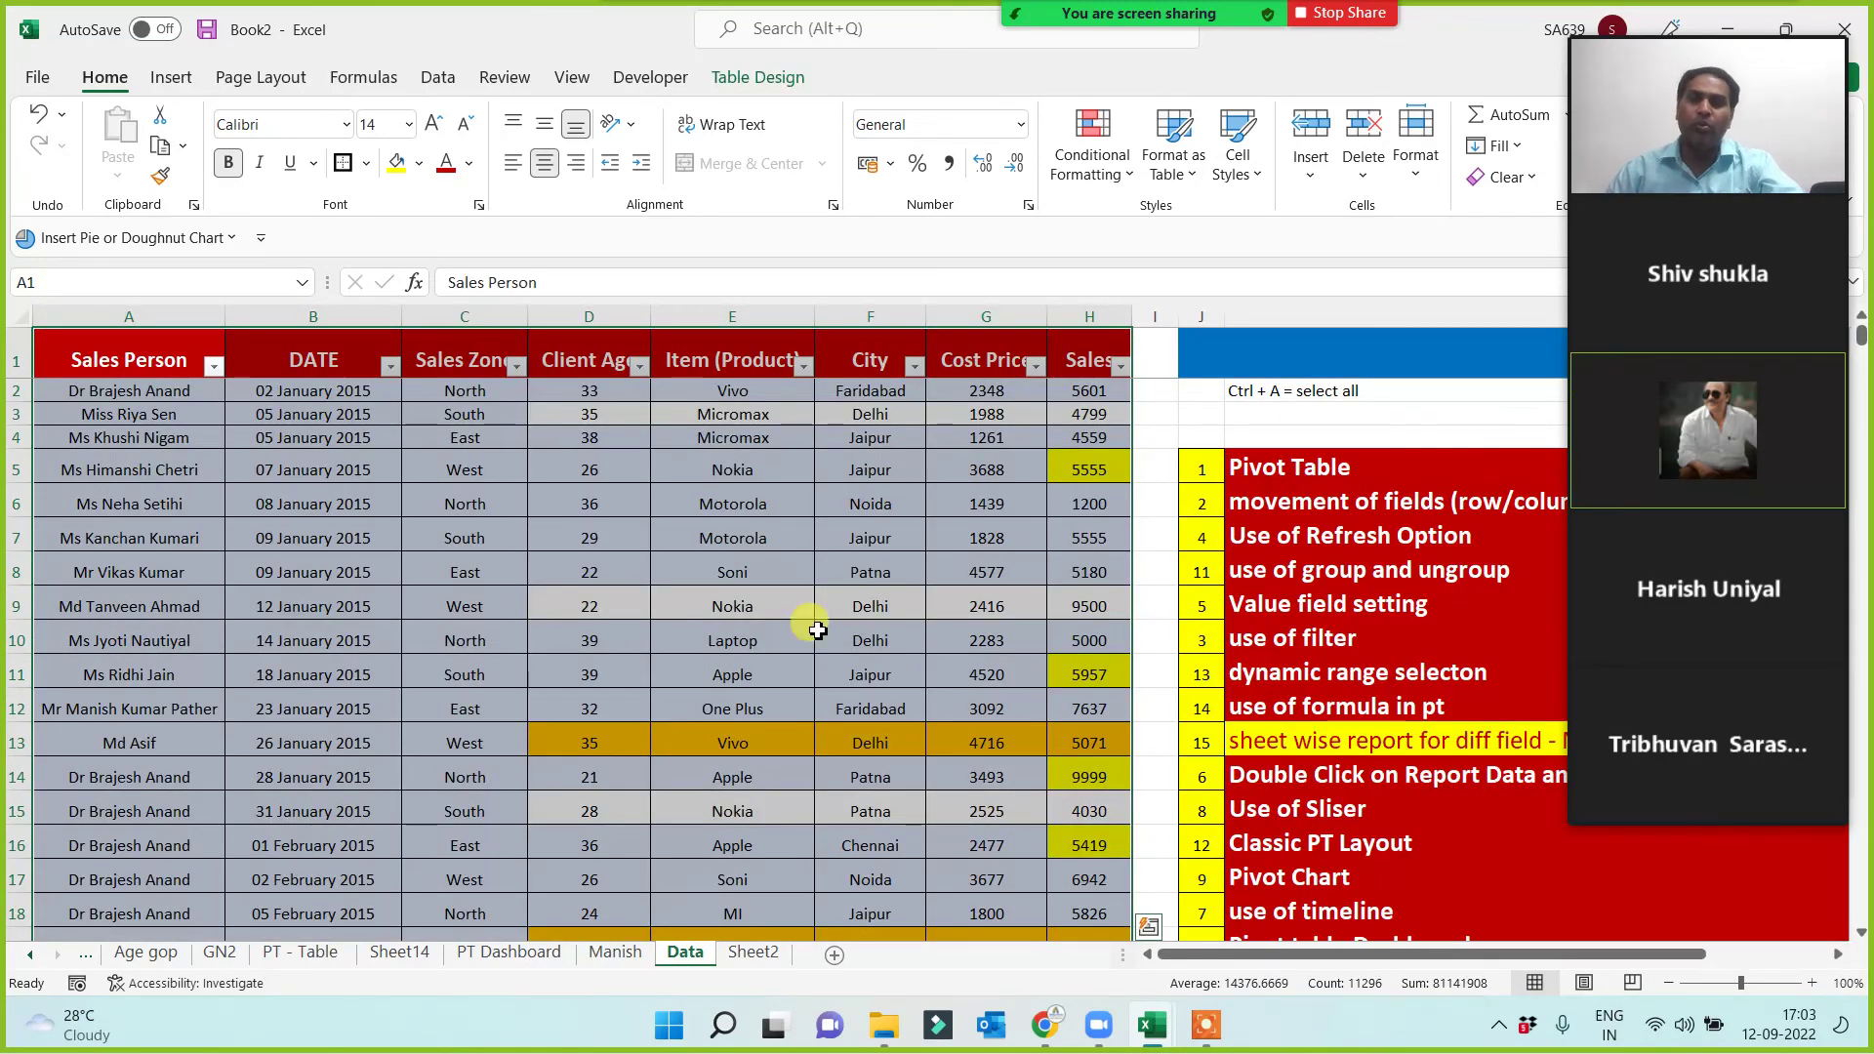
{"action": "left_click", "coordinate": [171, 77]}
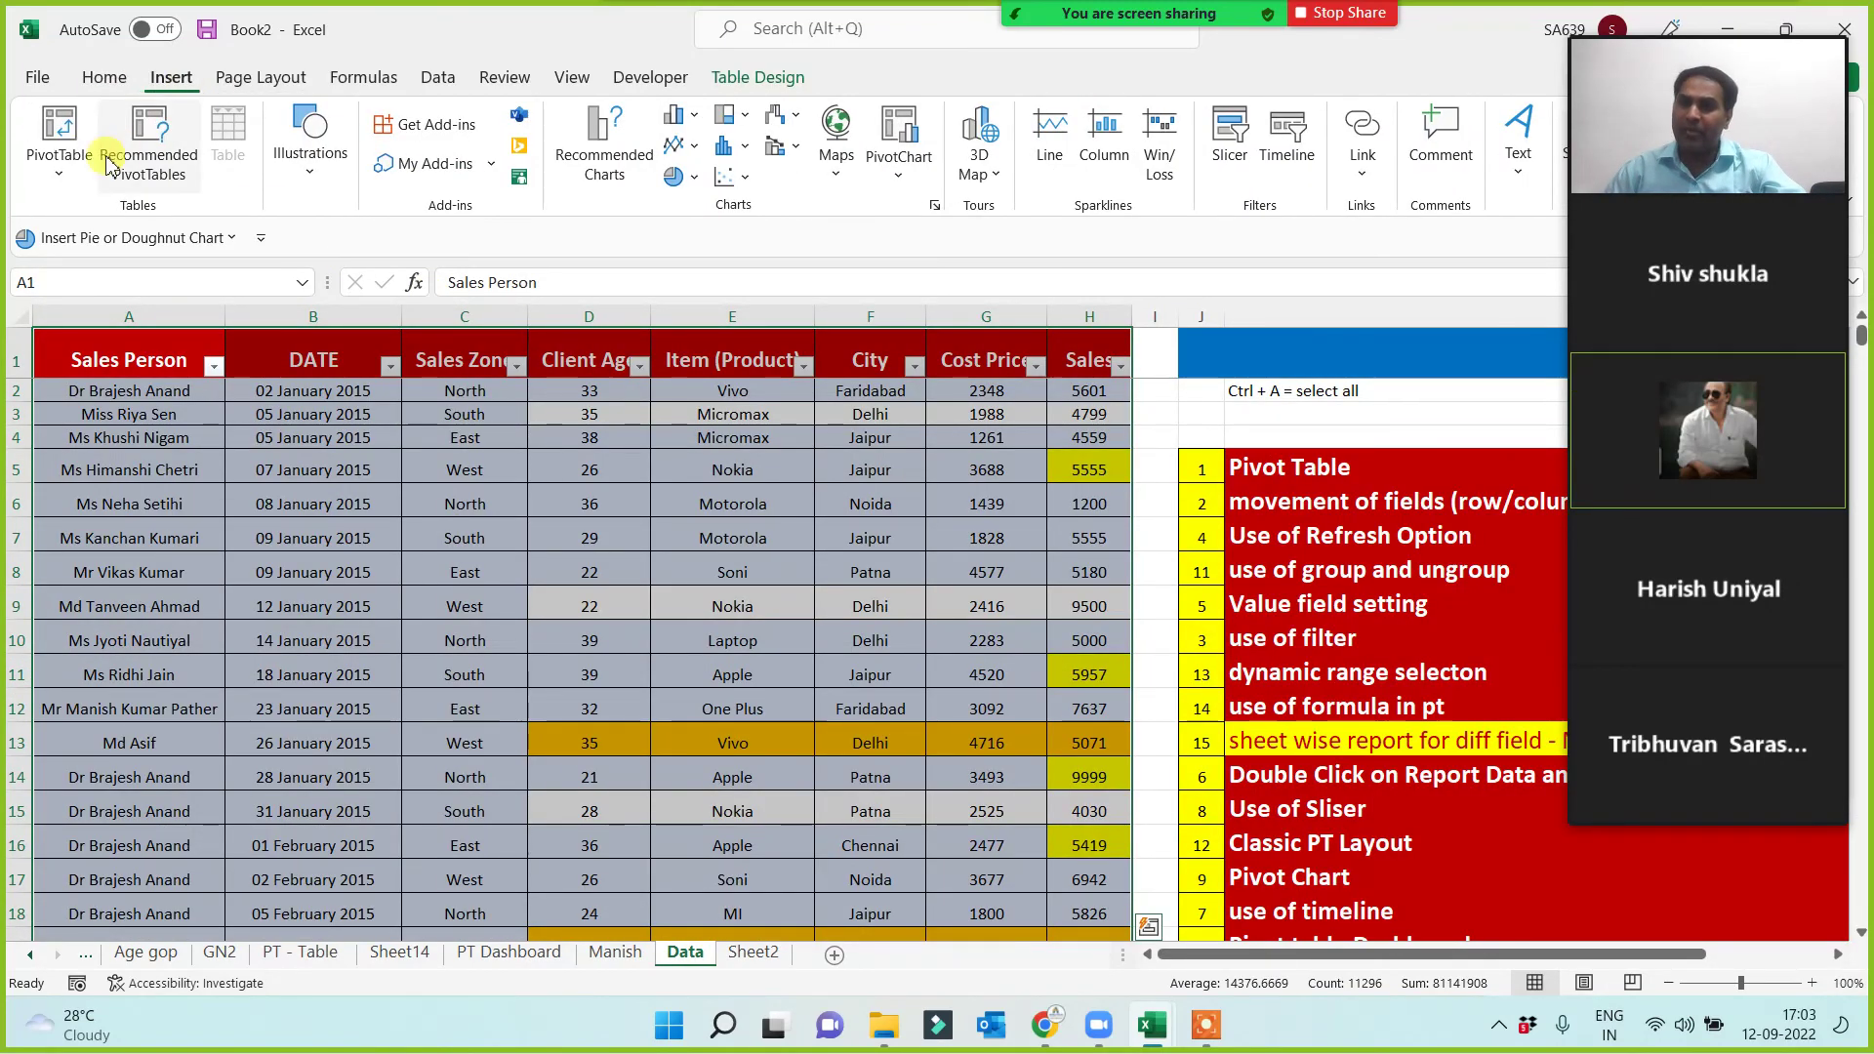
{"action": "left_click", "coordinate": [59, 132]}
{"action": "left_click", "coordinate": [1165, 848]}
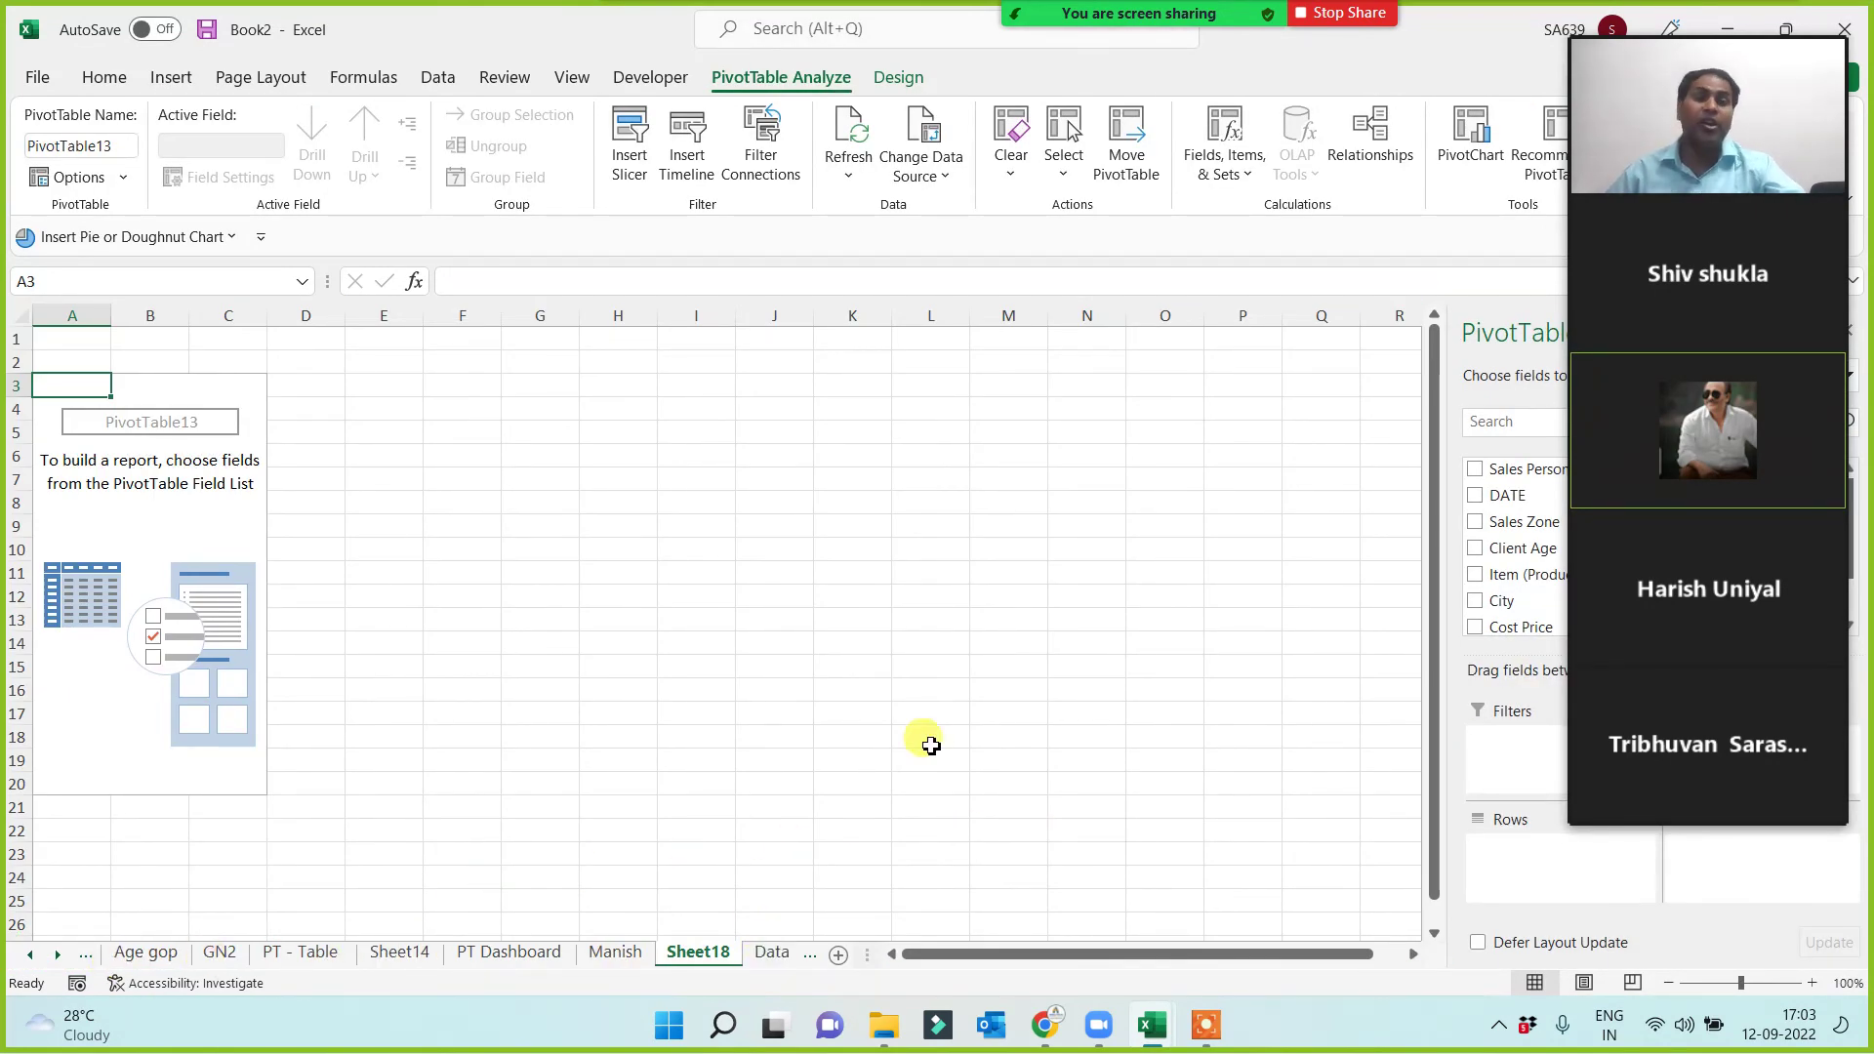
Build the new pivot report with Sales Person as the filter, Item (Product) in rows and Sales in values.
{"action": "left_click_drag", "start_coordinate": [1508, 473], "coordinate": [1518, 754]}
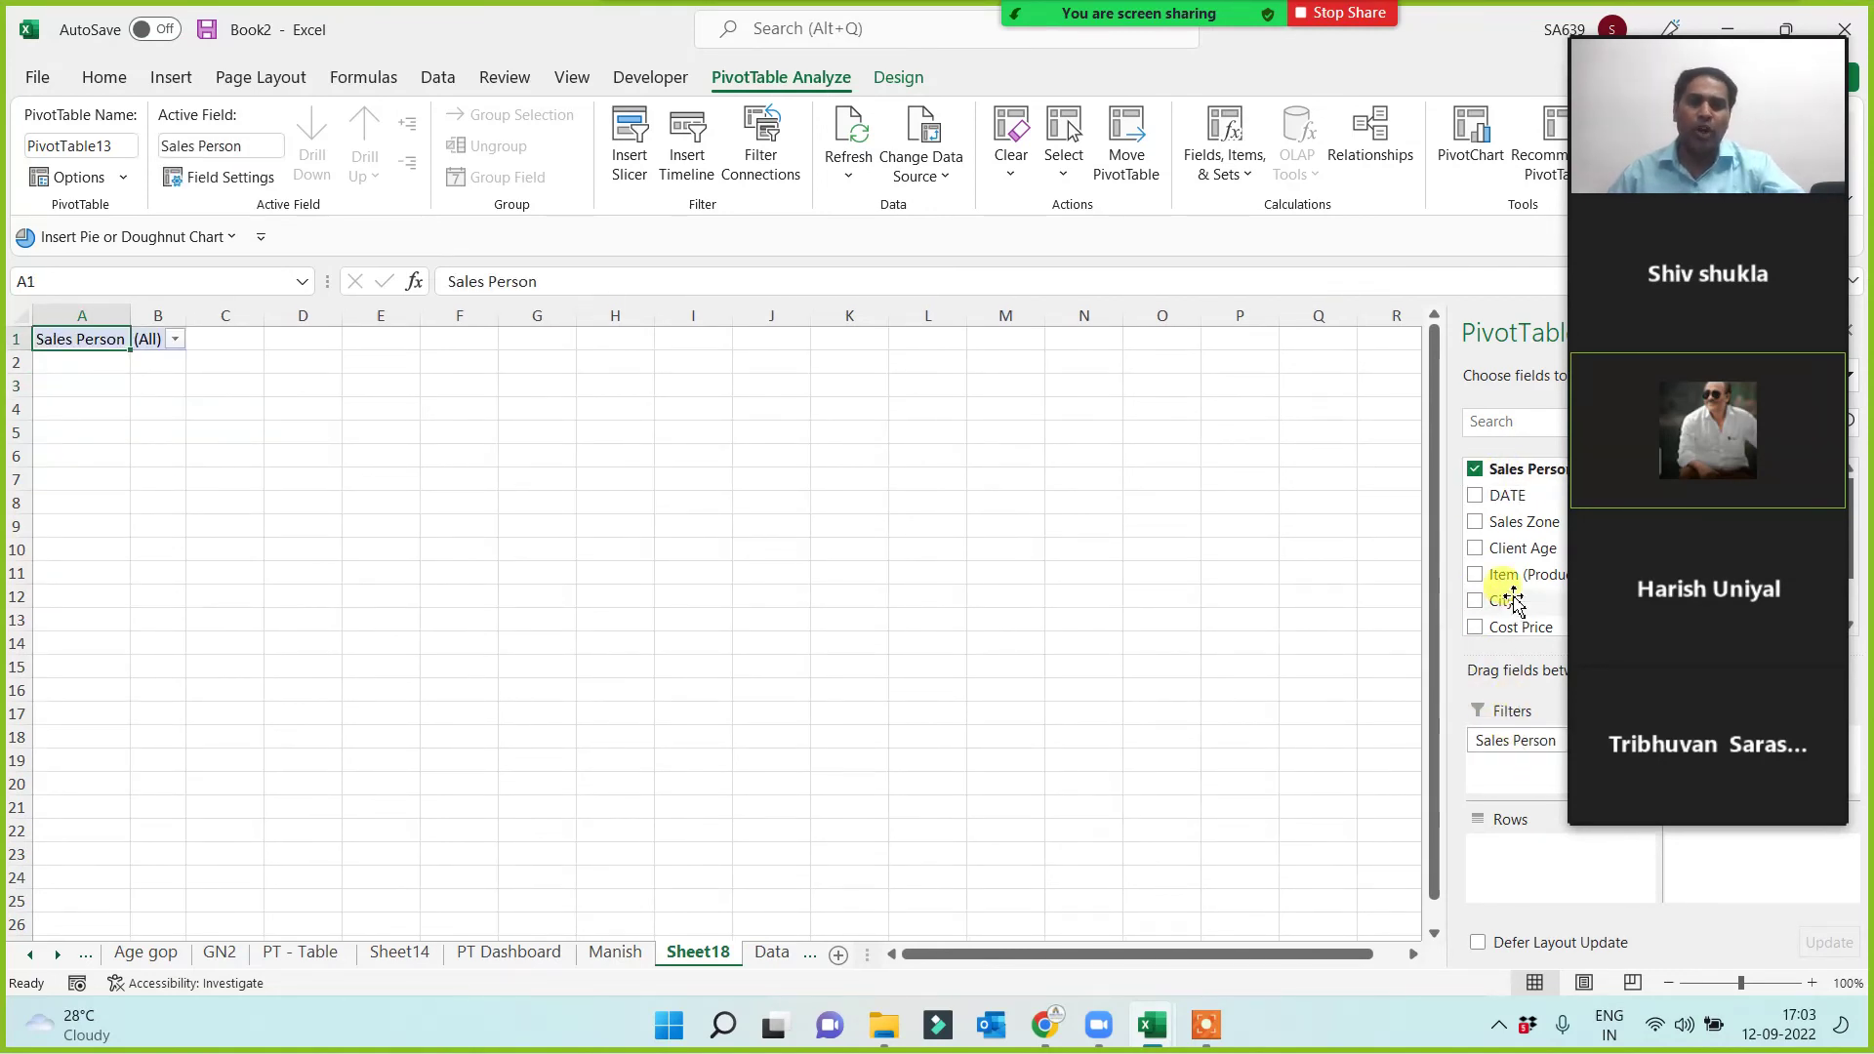
{"action": "left_click_drag", "start_coordinate": [1511, 575], "coordinate": [1489, 871]}
{"action": "left_click_drag", "start_coordinate": [1509, 632], "coordinate": [1728, 864]}
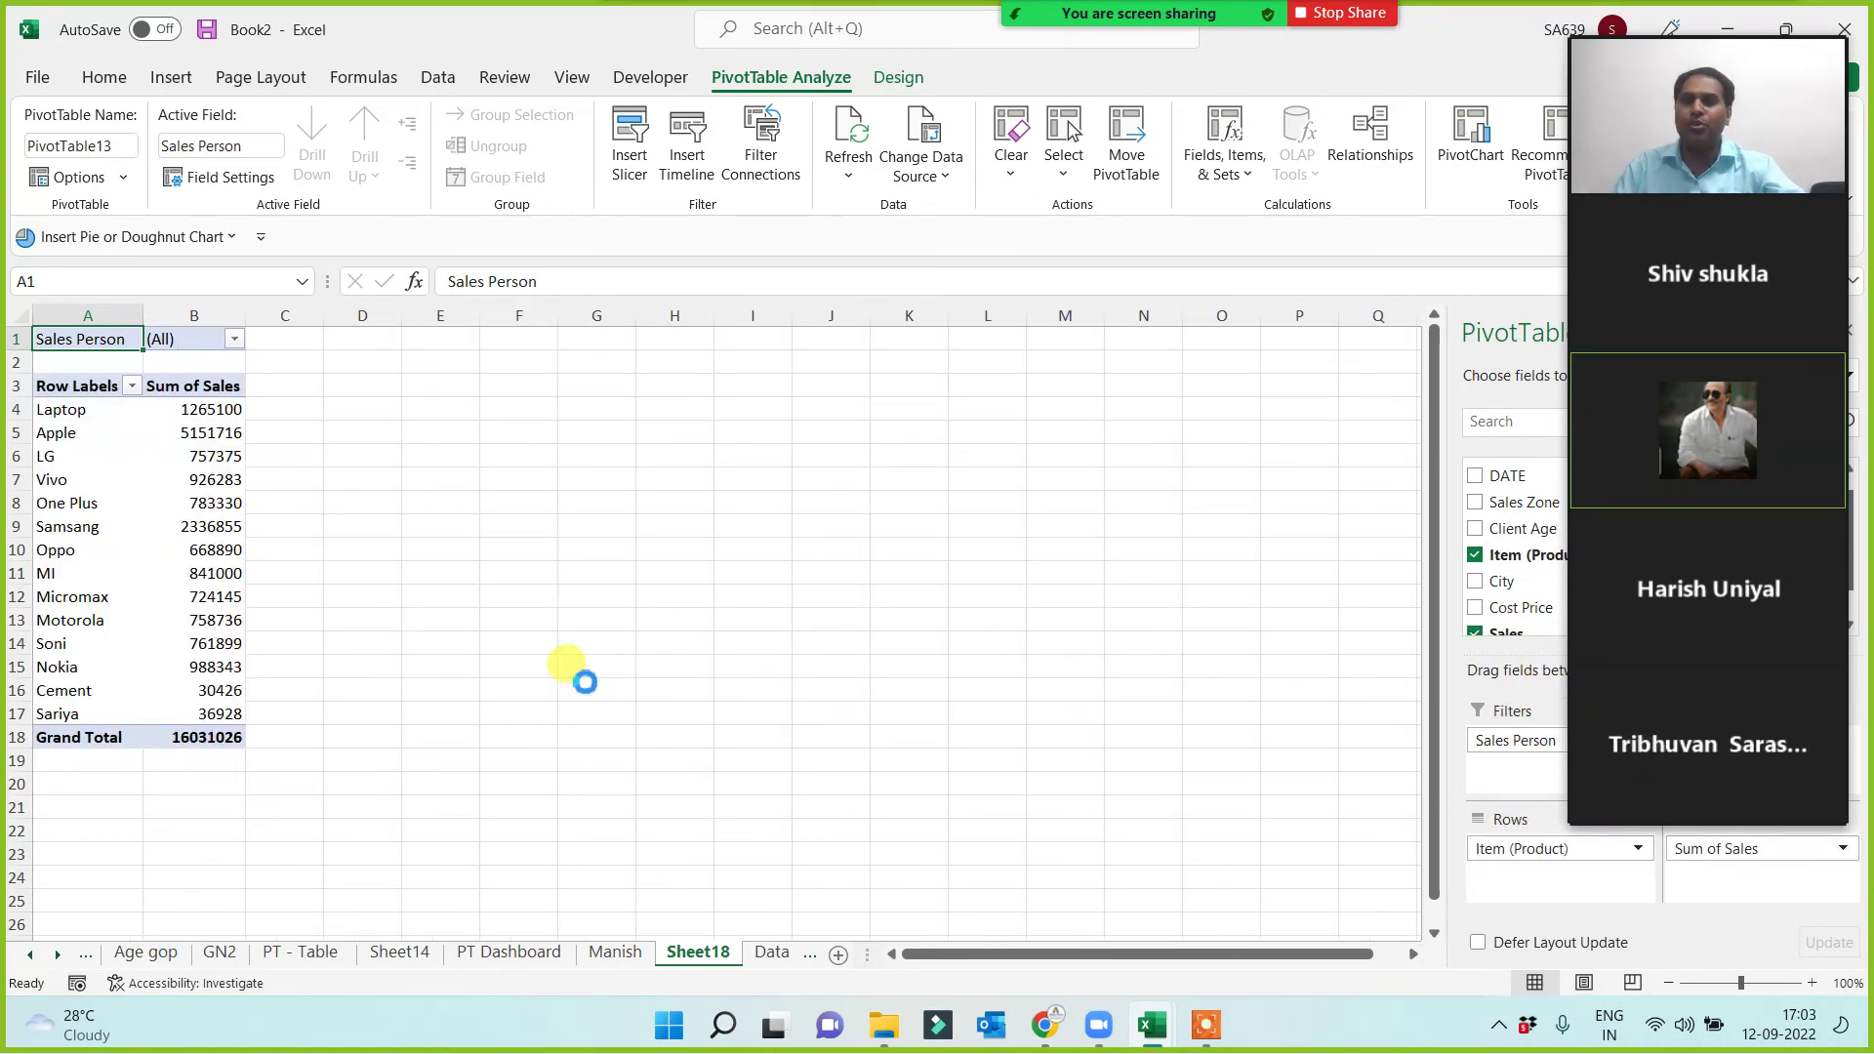
{"action": "scroll", "coordinate": [583, 681], "scroll_direction": "up", "scroll_amount": 2}
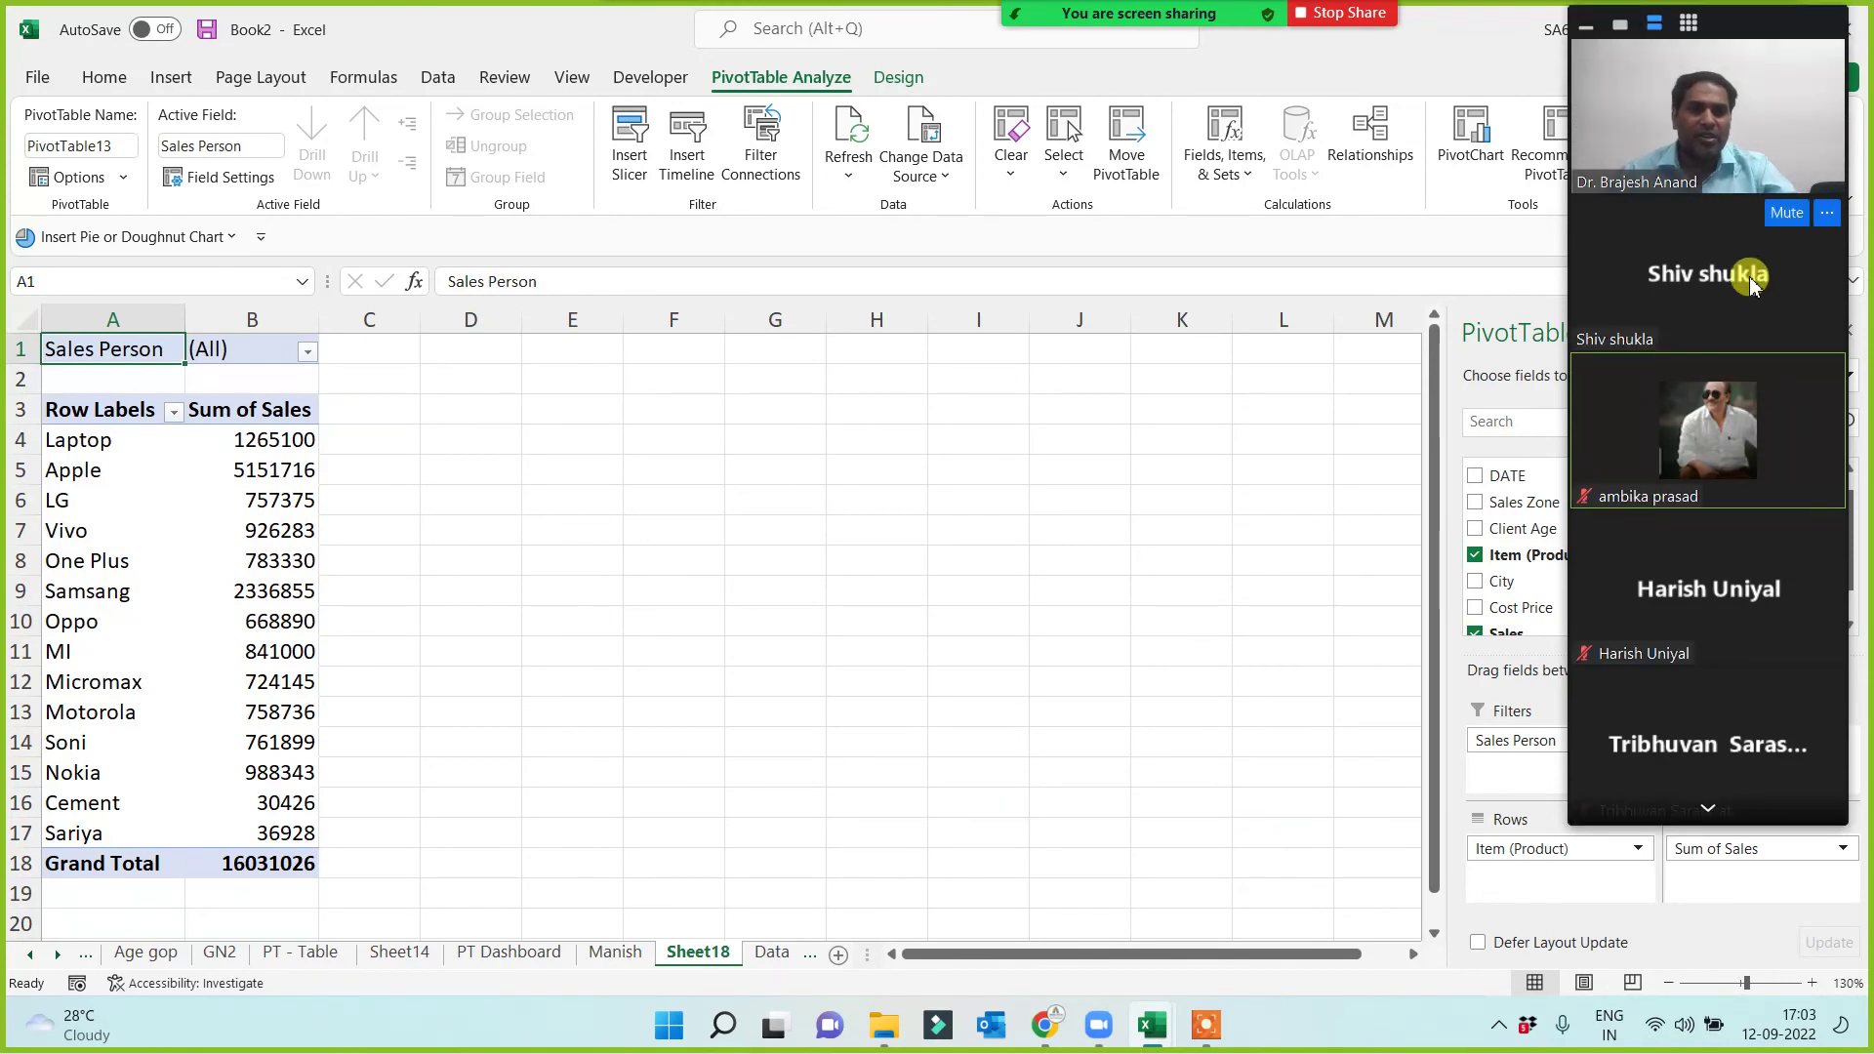
Look through the meeting's participants and reduce the video panel to the active speaker only.
{"action": "mouse_move", "coordinate": [1753, 281]}
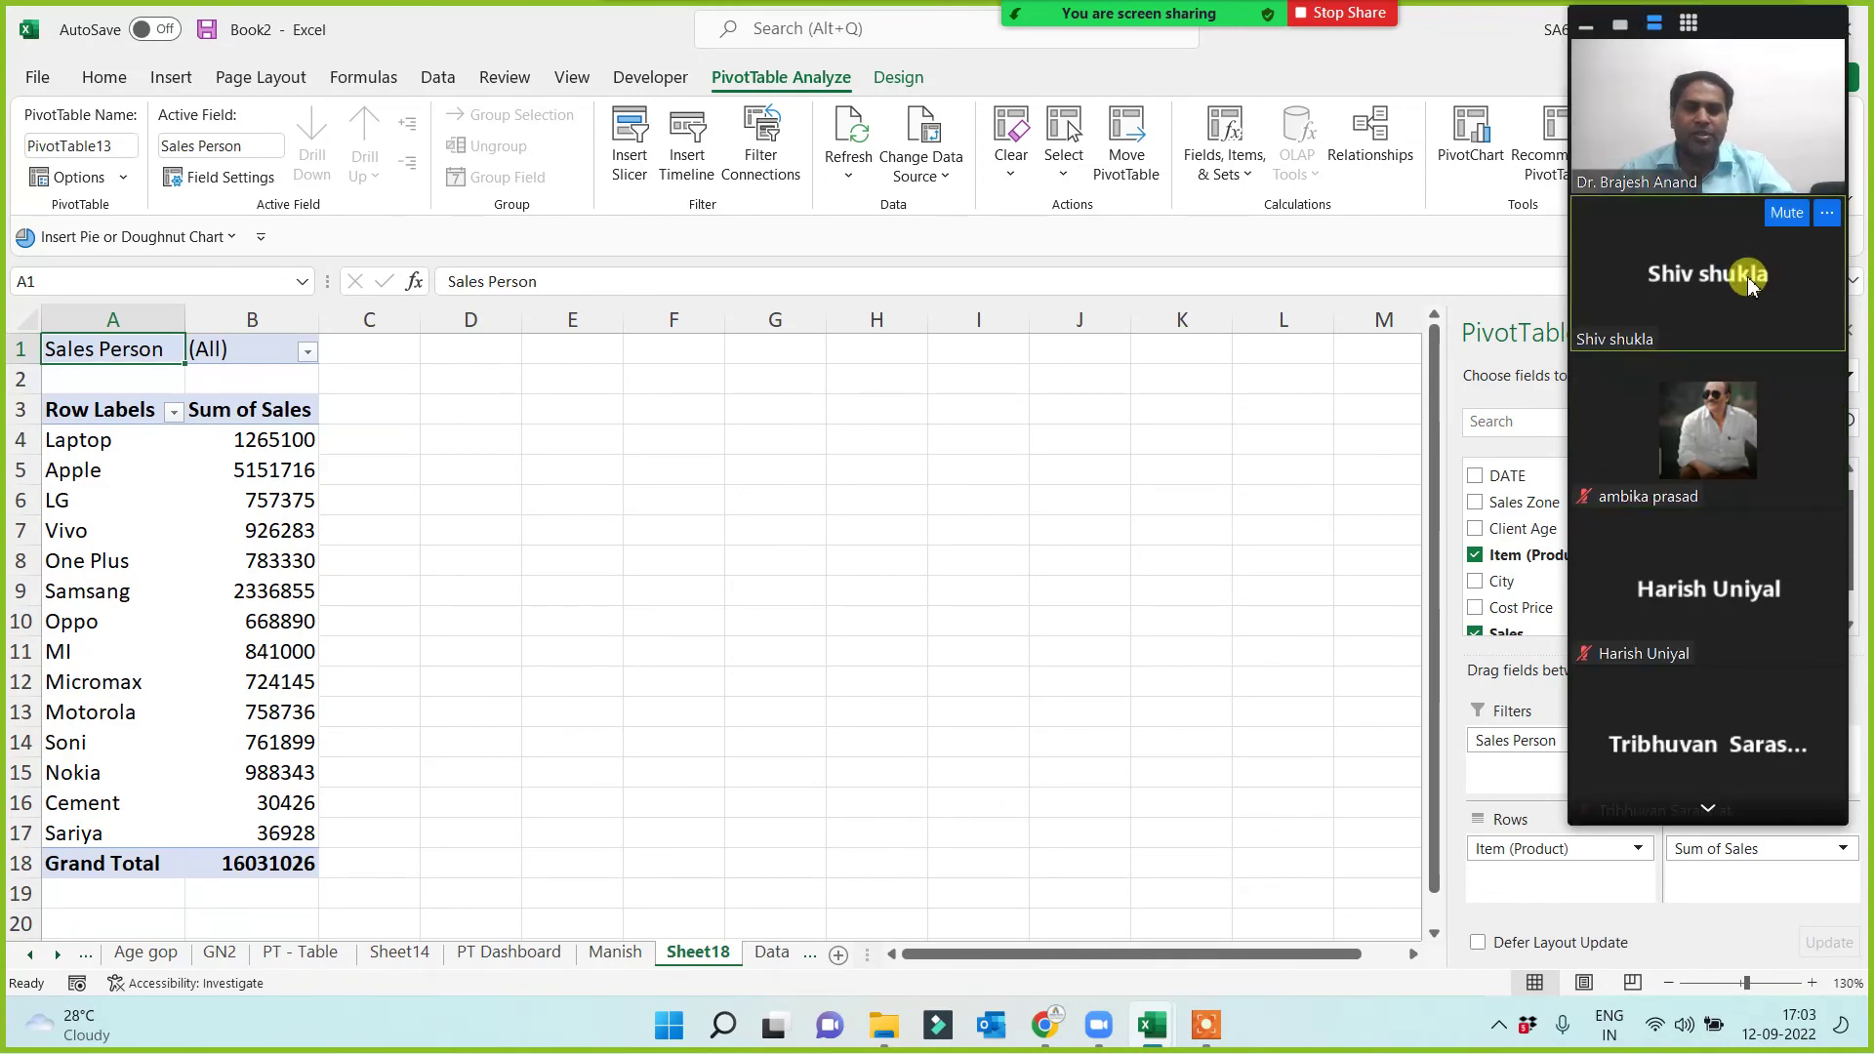
{"action": "mouse_move", "coordinate": [1701, 449]}
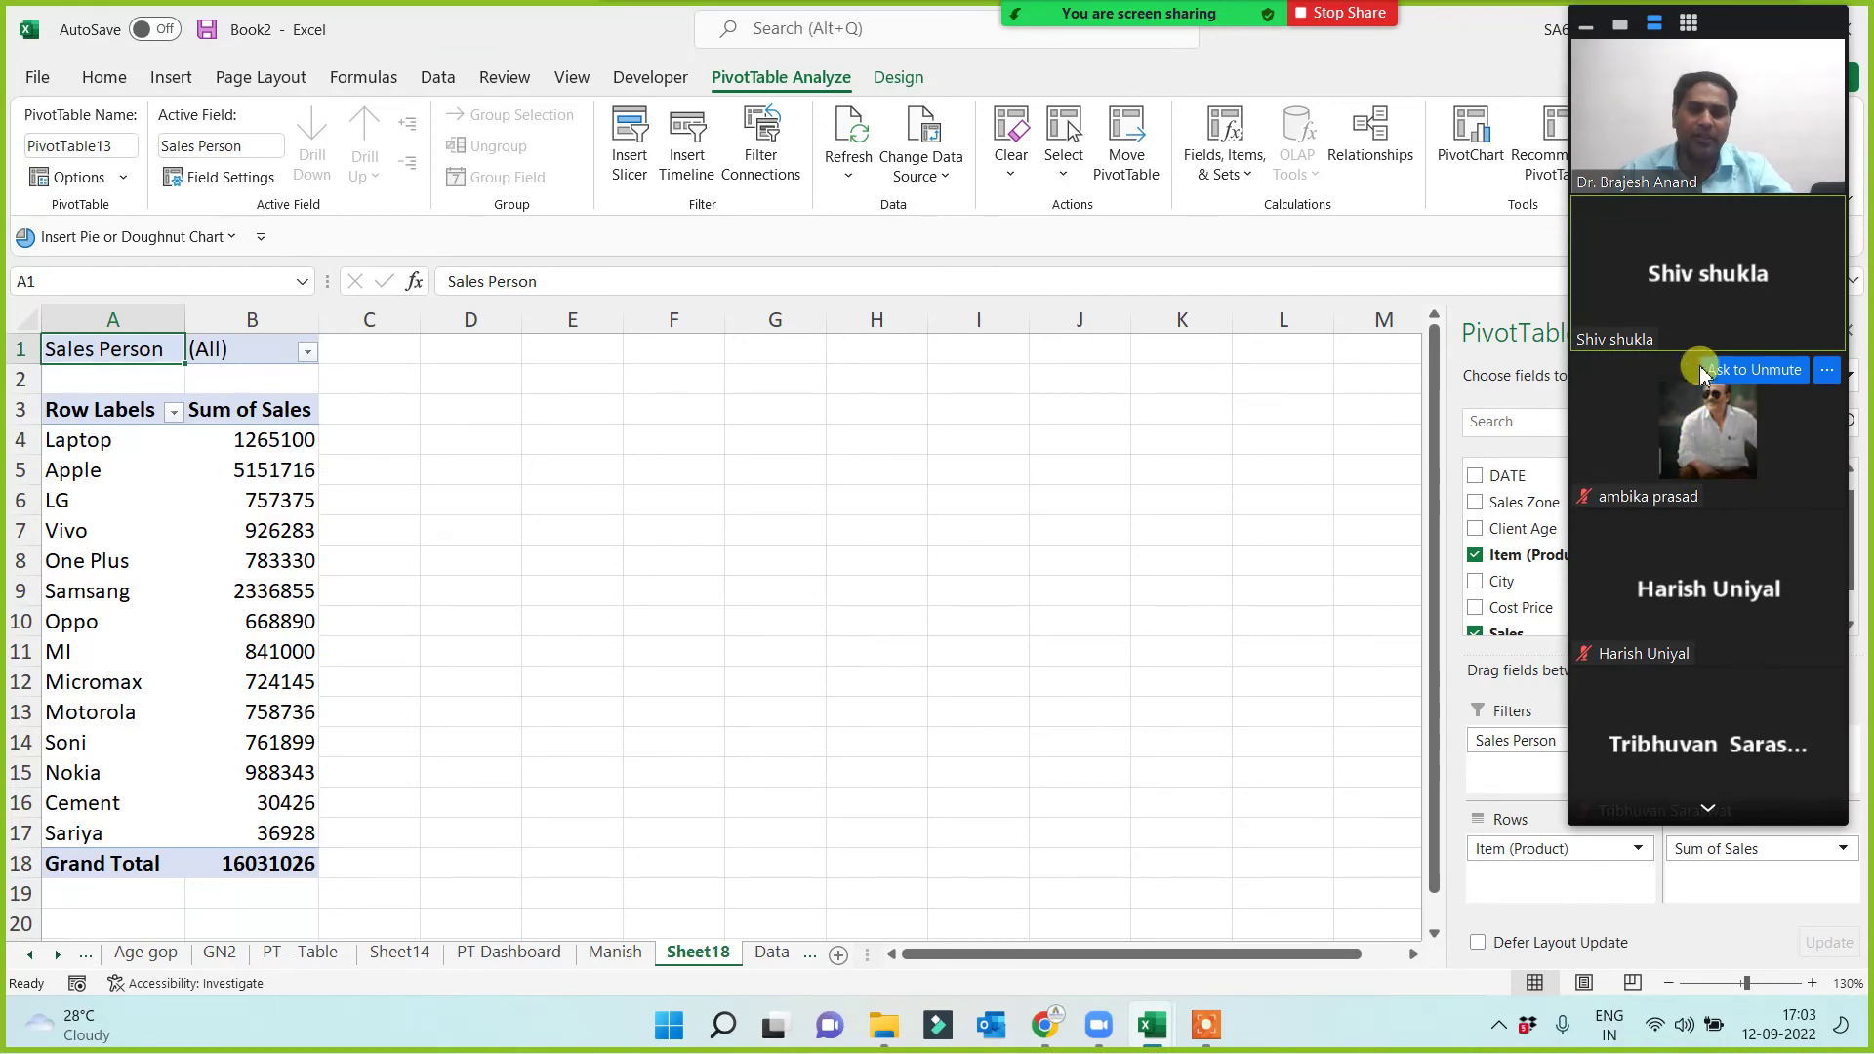
{"action": "mouse_move", "coordinate": [1704, 752]}
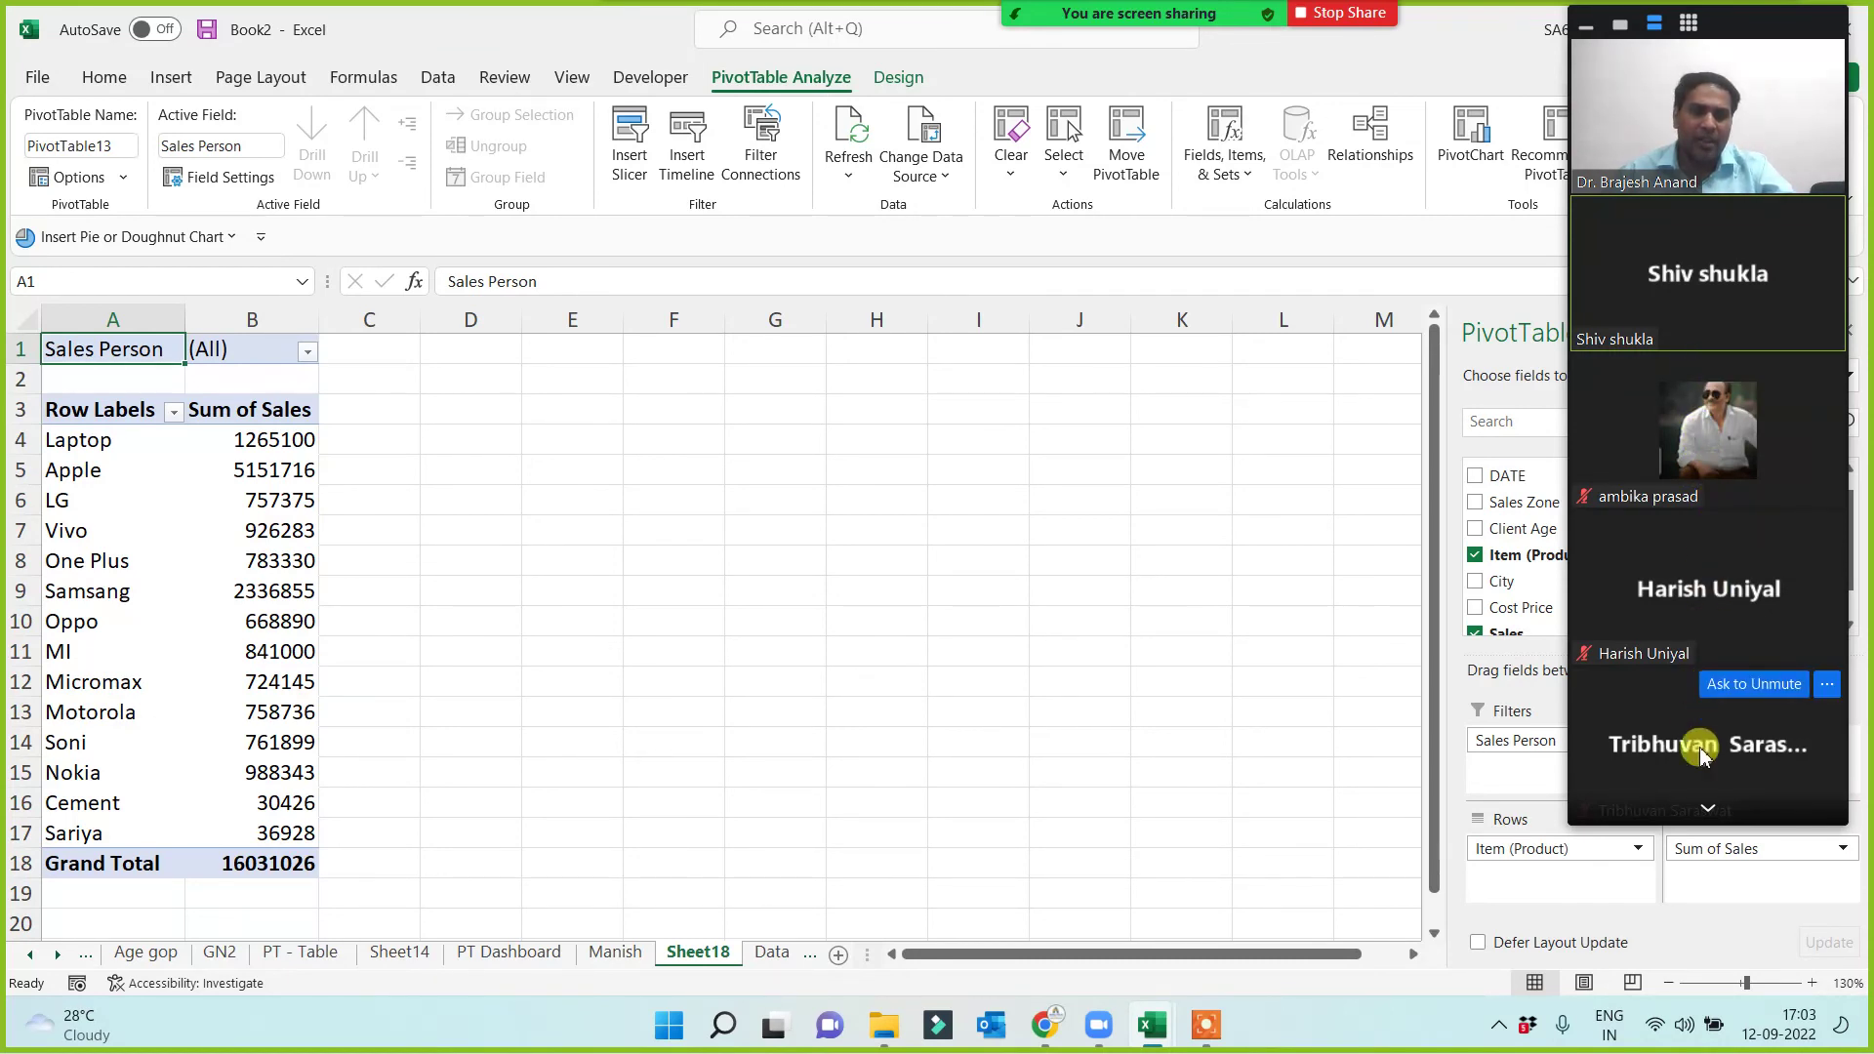
{"action": "left_click", "coordinate": [1704, 810]}
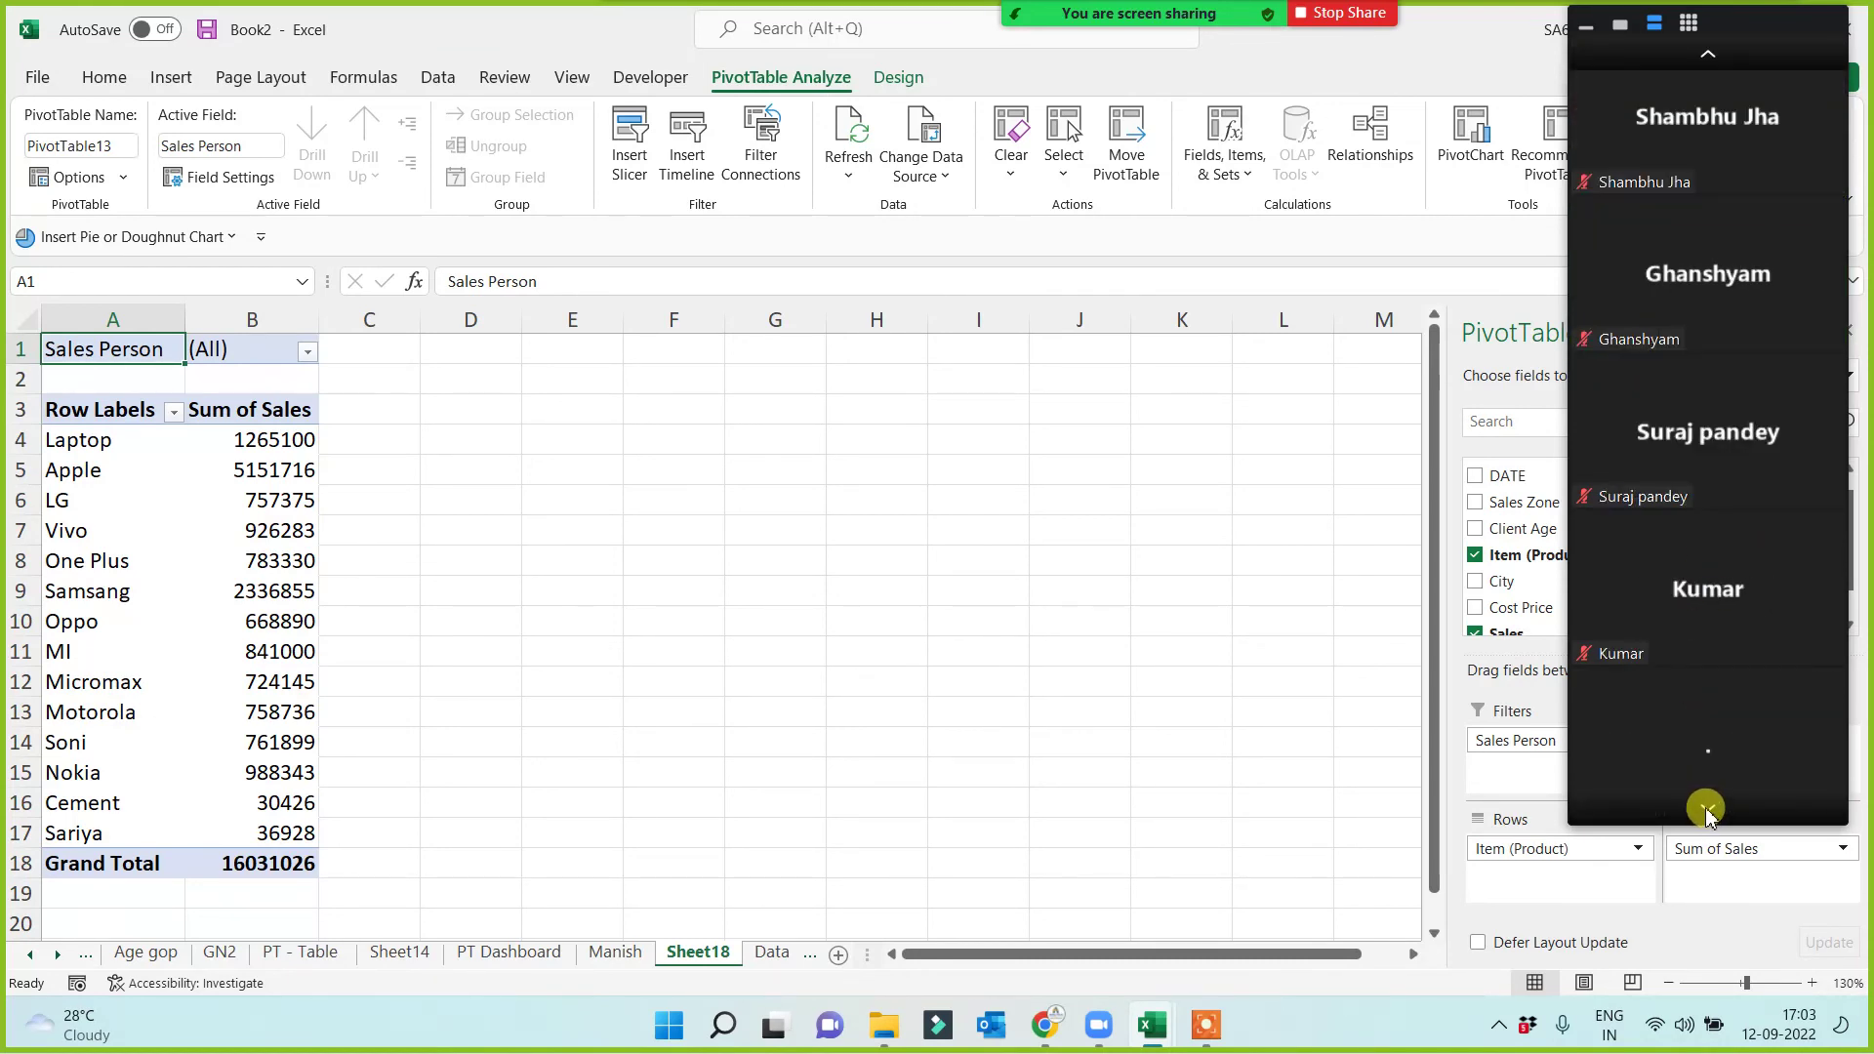
{"action": "left_click", "coordinate": [1706, 810]}
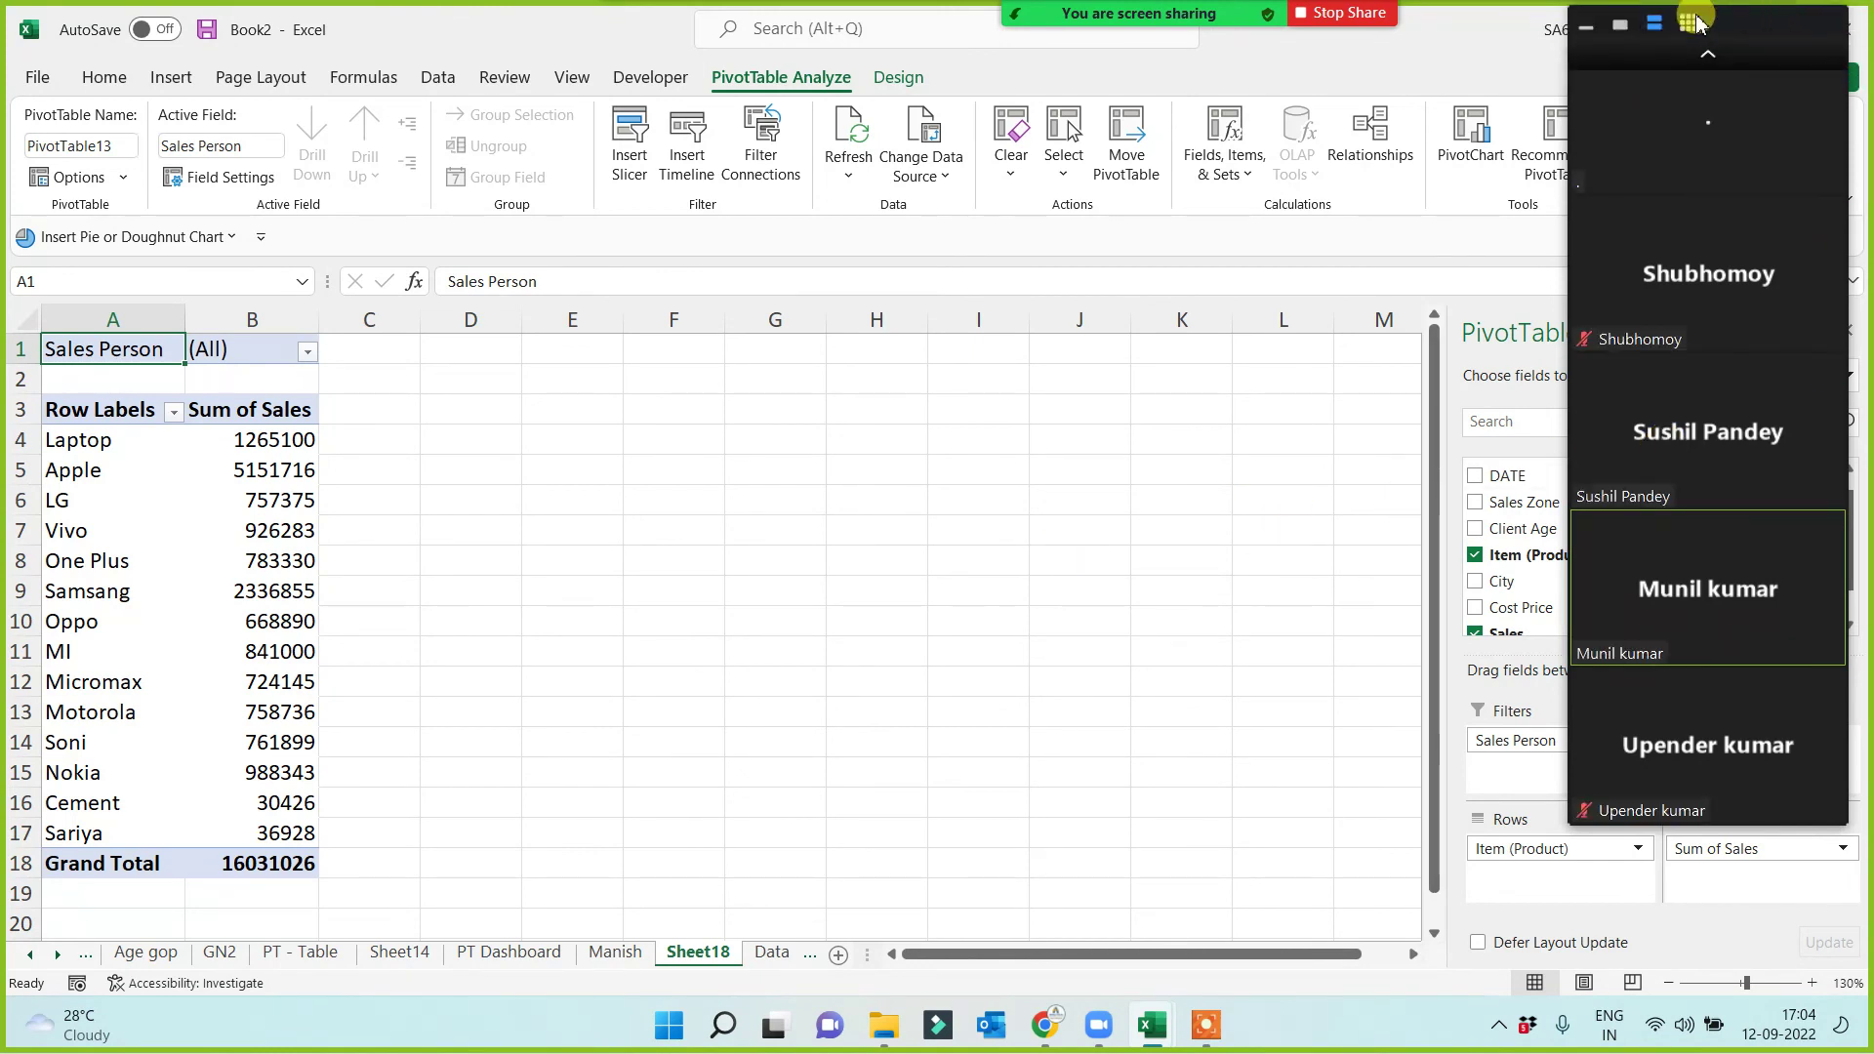
{"action": "left_click", "coordinate": [1620, 26]}
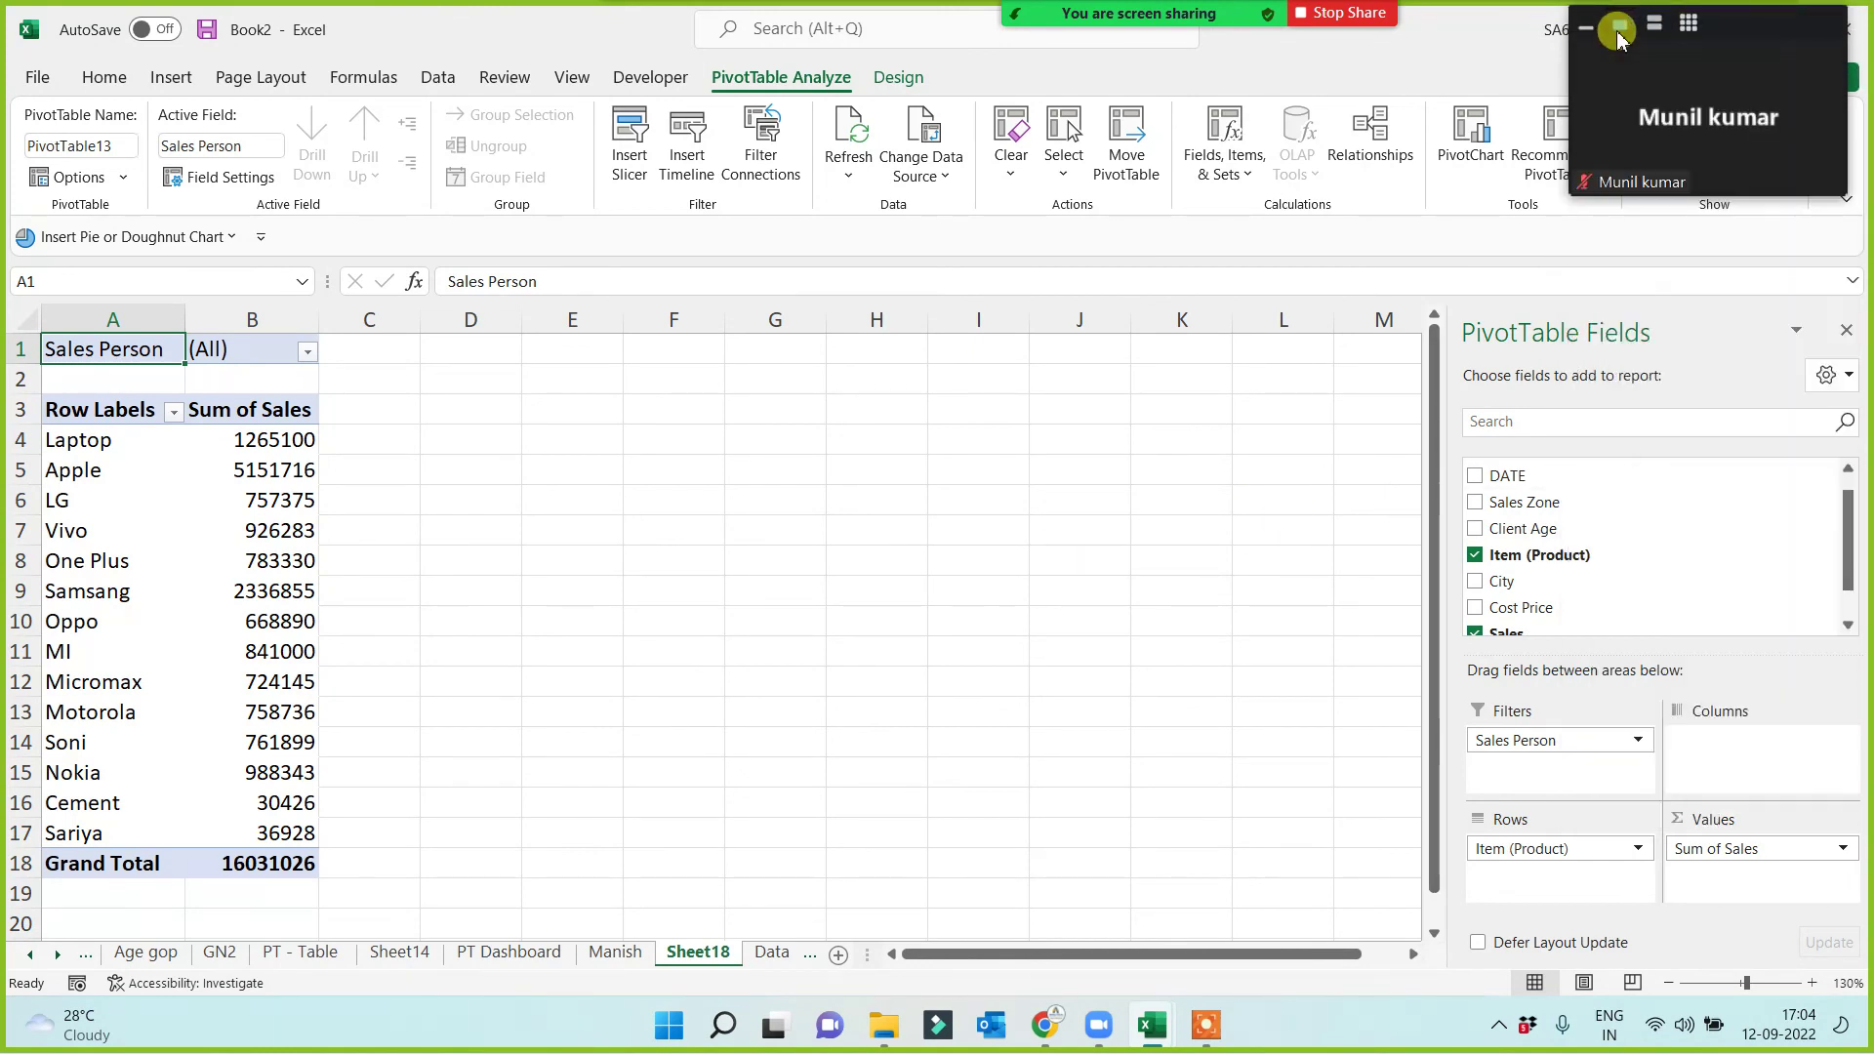
Expand the video panel again and generate a separate pivot report sheet for each Sales Person using Show Report Filter Pages.
{"action": "left_click", "coordinate": [182, 551]}
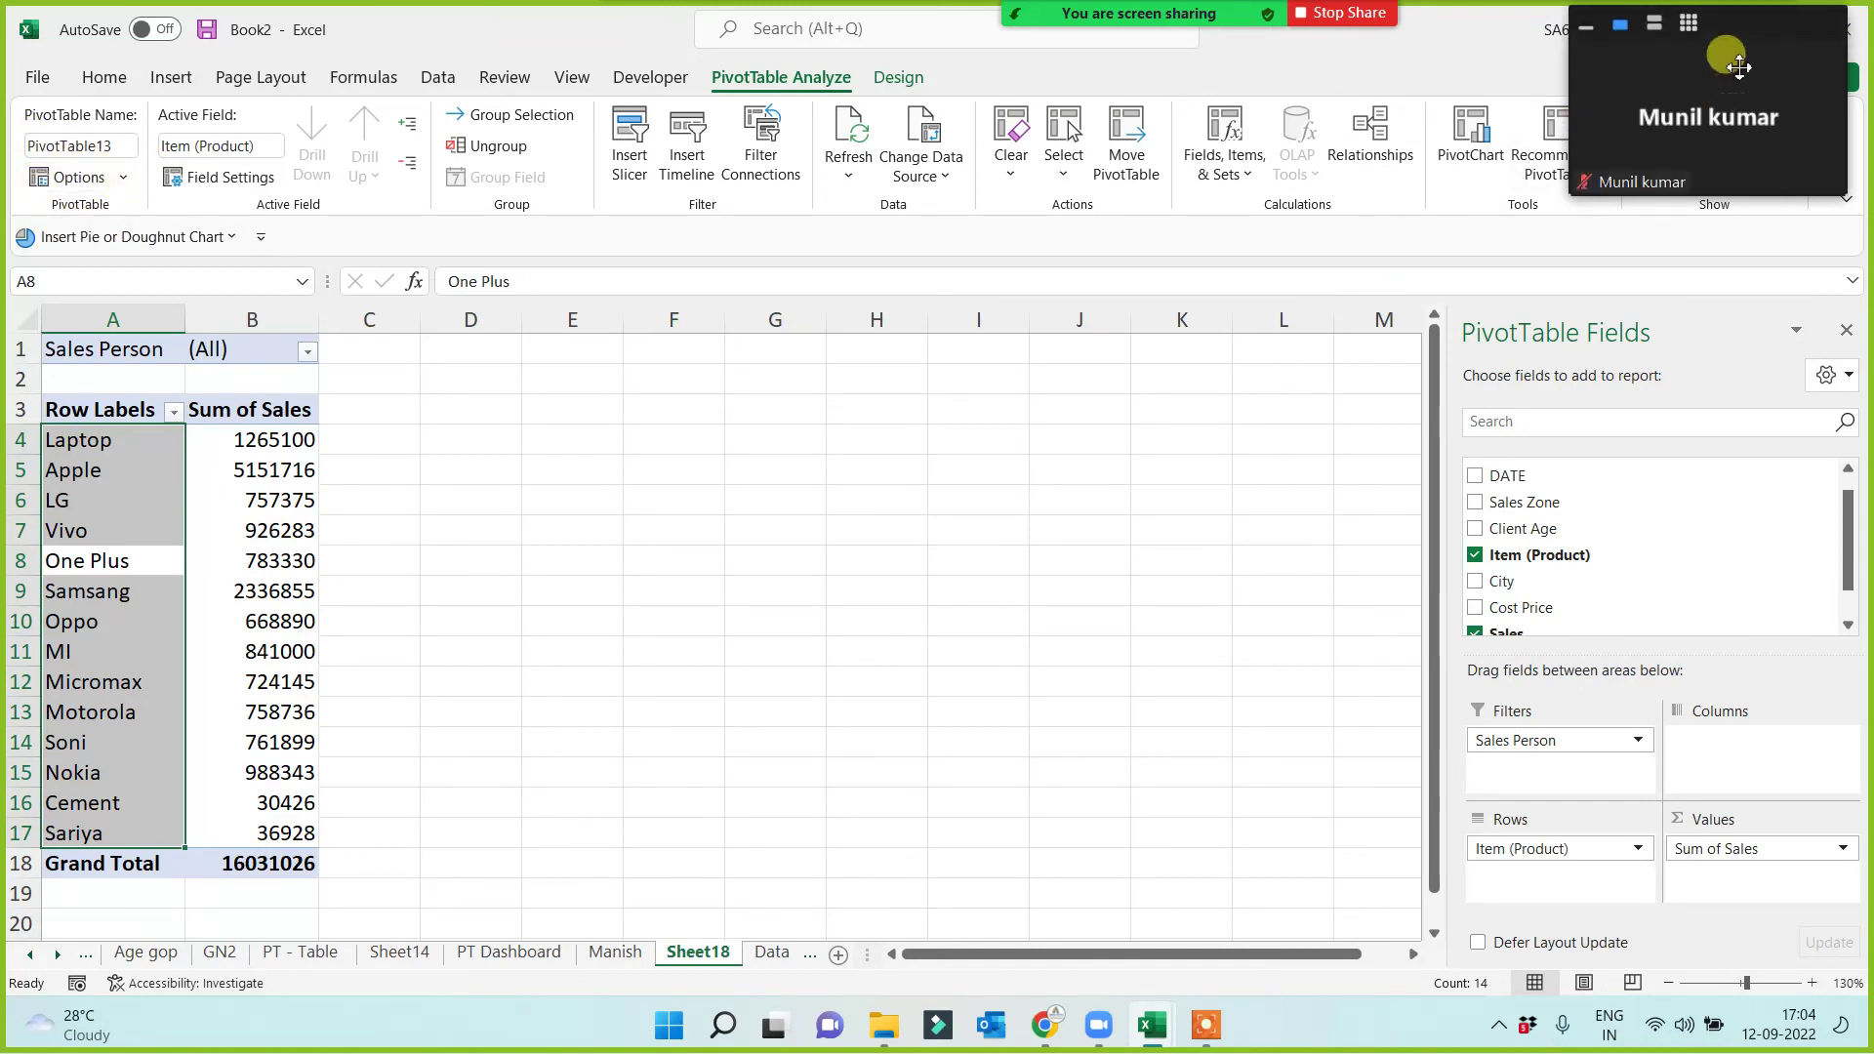
{"action": "left_click", "coordinate": [1659, 29]}
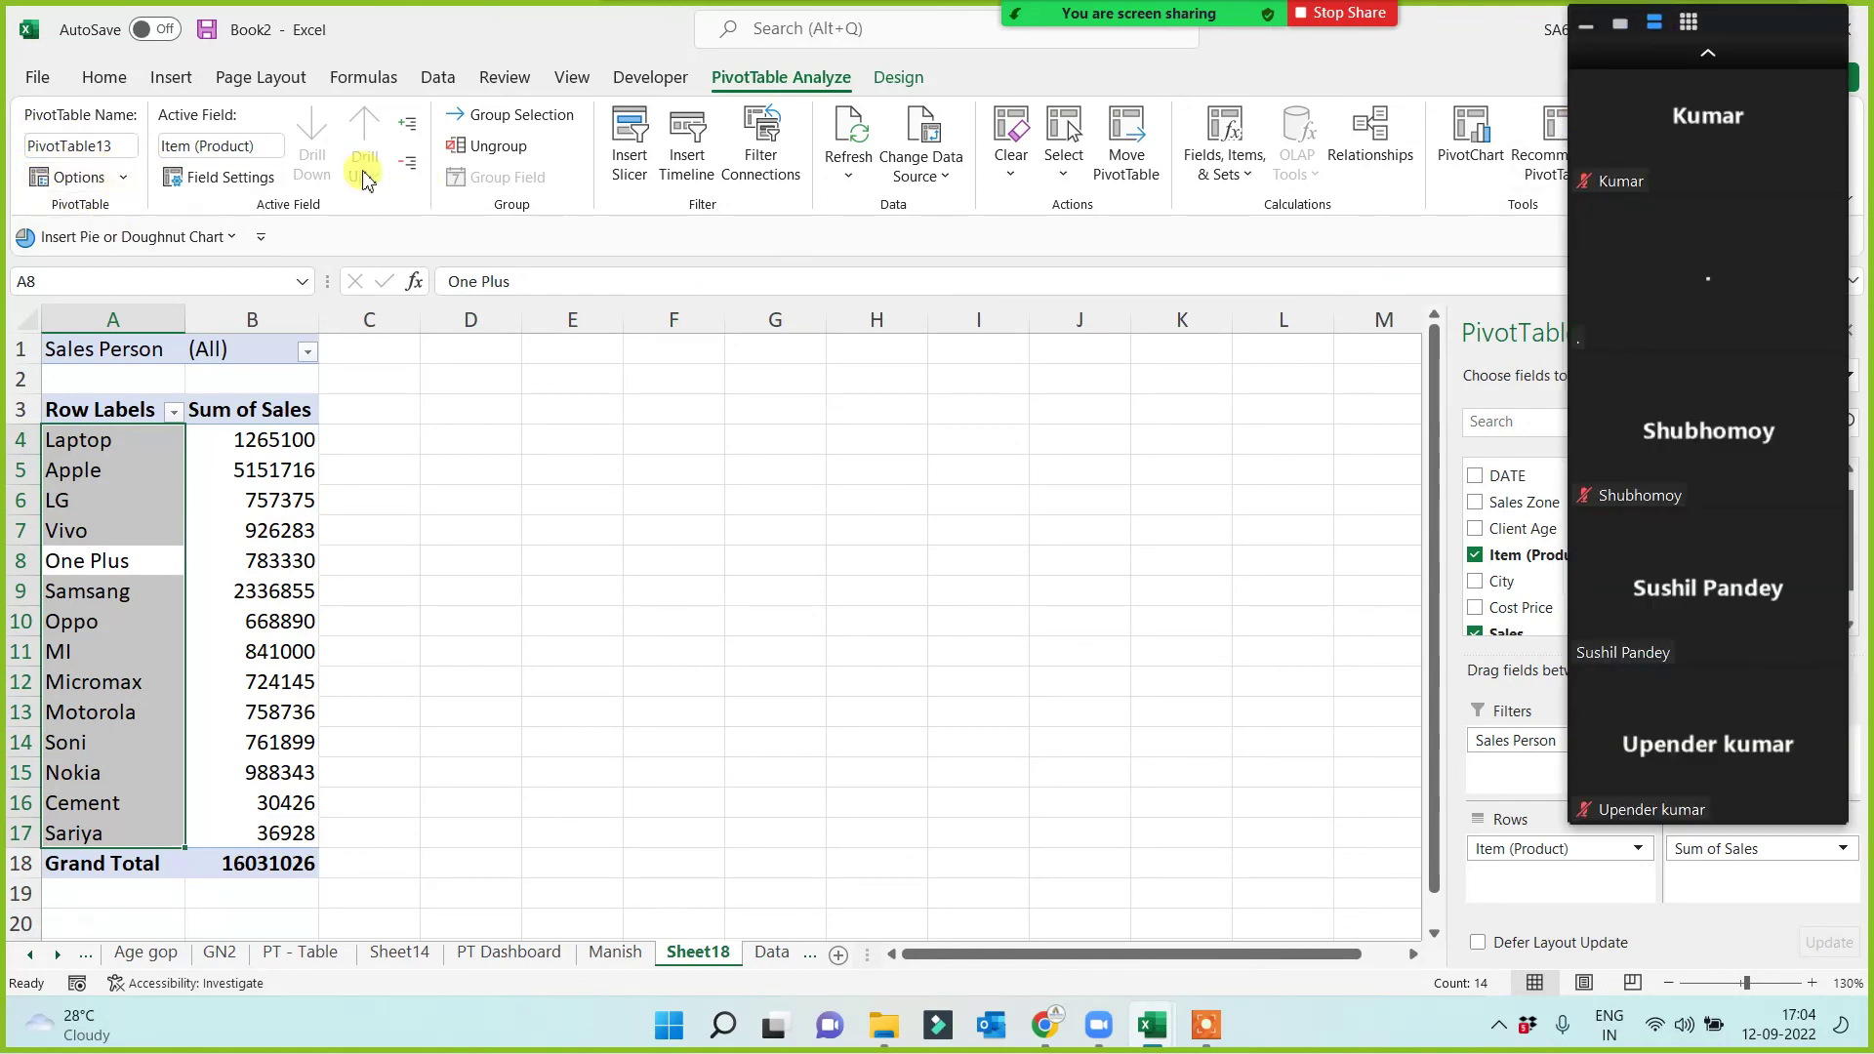
{"action": "left_click", "coordinate": [126, 180]}
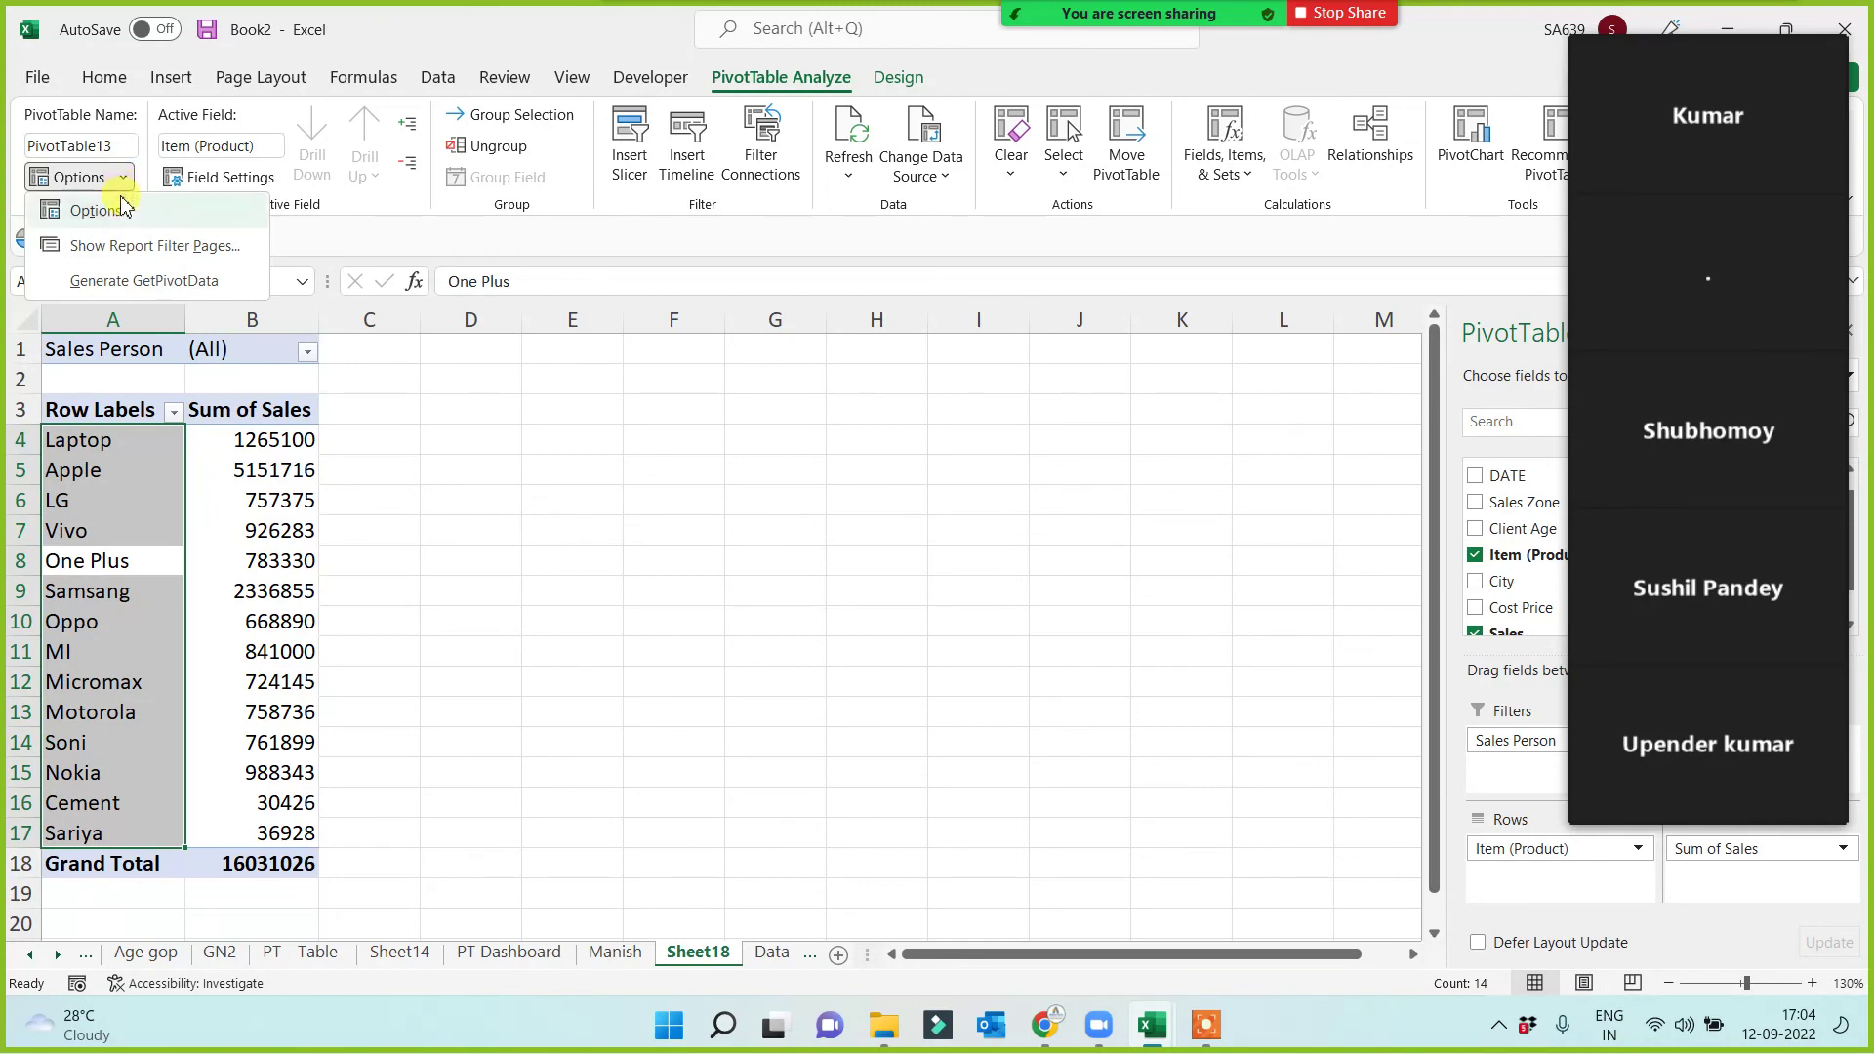
{"action": "left_click", "coordinate": [154, 247]}
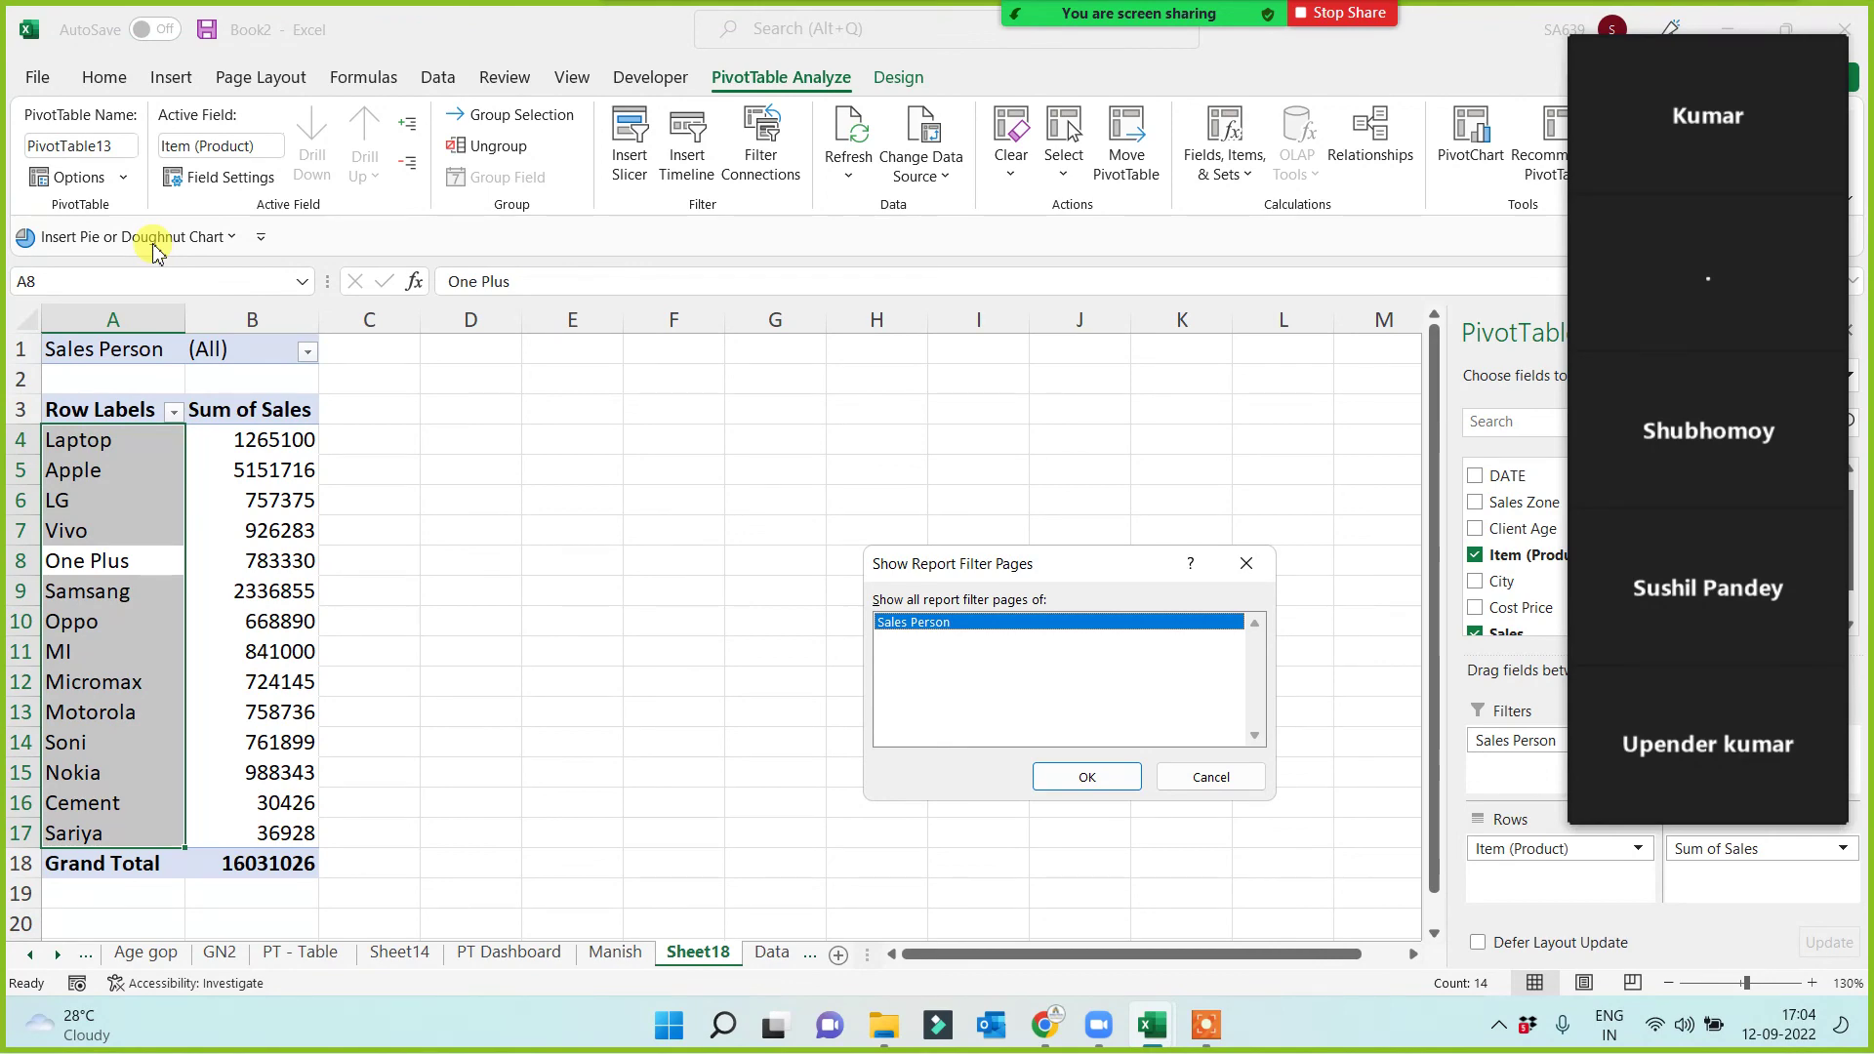
{"action": "left_click", "coordinate": [1091, 775]}
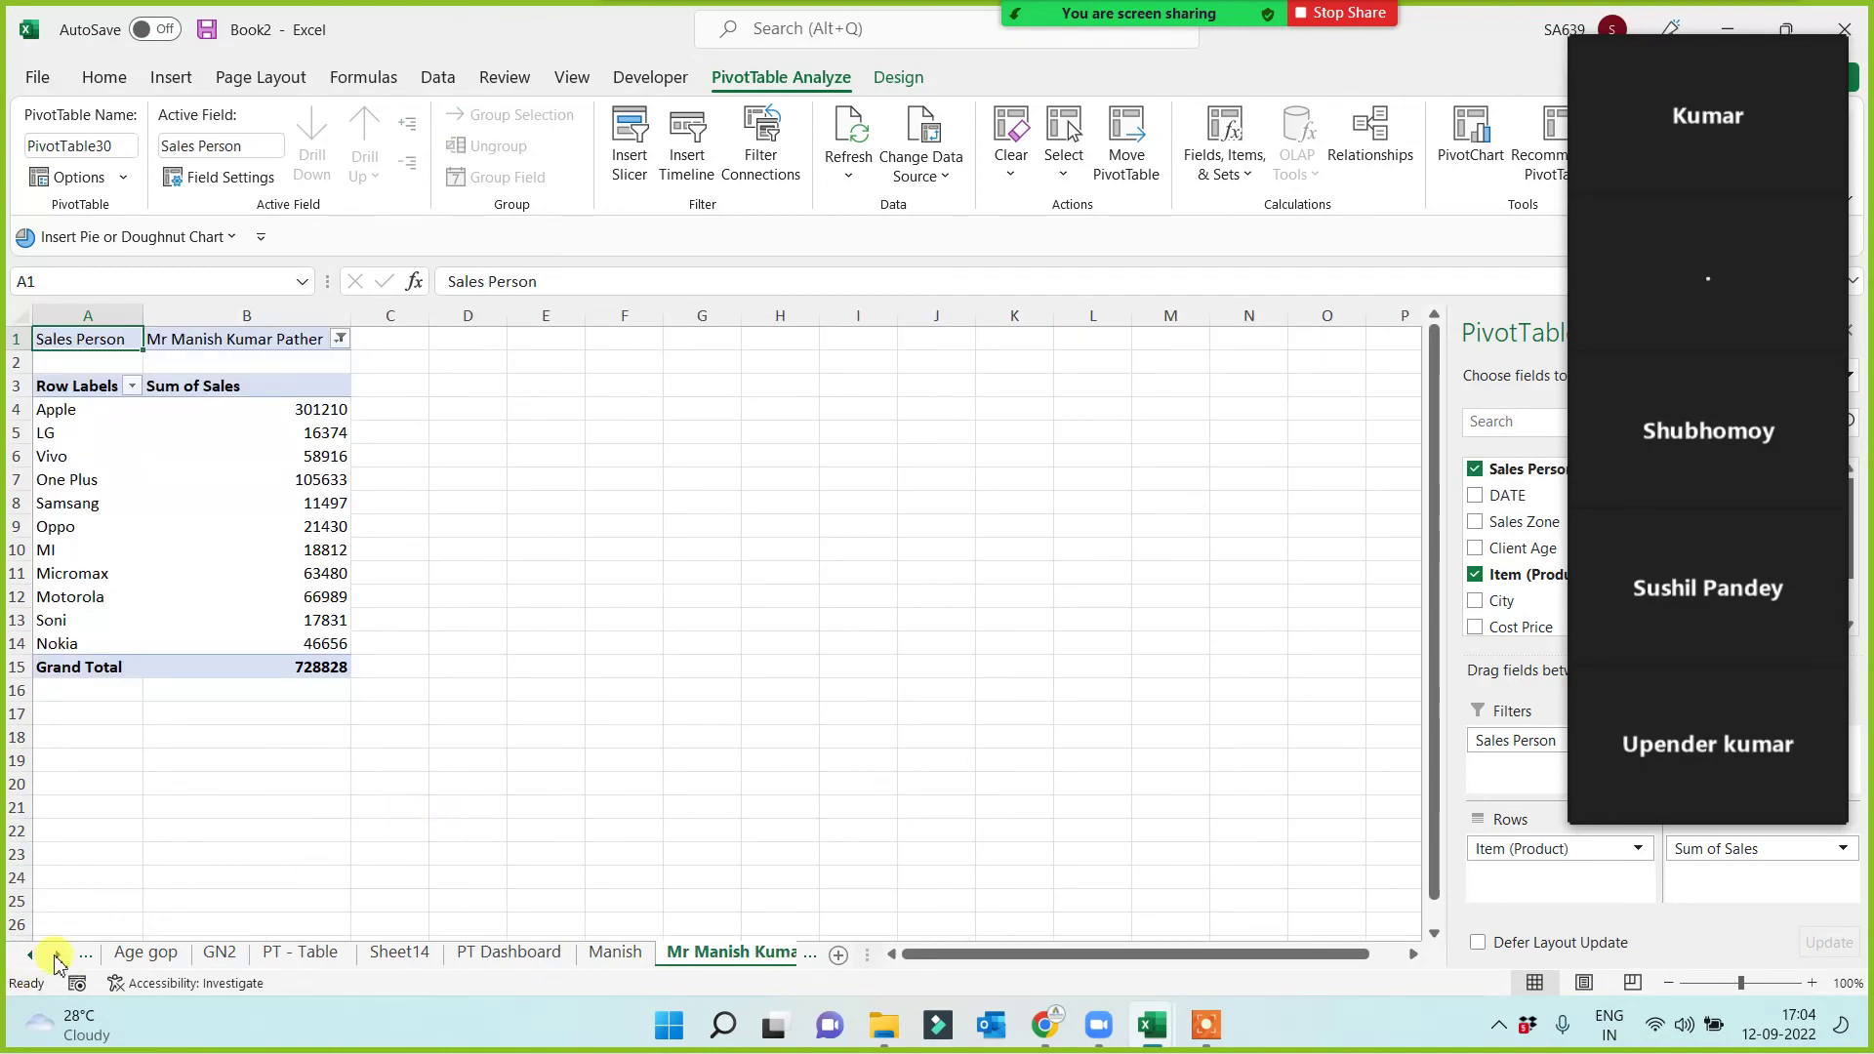
Review the generated salesperson sheets one after another, checking each one's filter and item-wise sales.
{"action": "left_click", "coordinate": [56, 955]}
{"action": "left_click", "coordinate": [57, 955]}
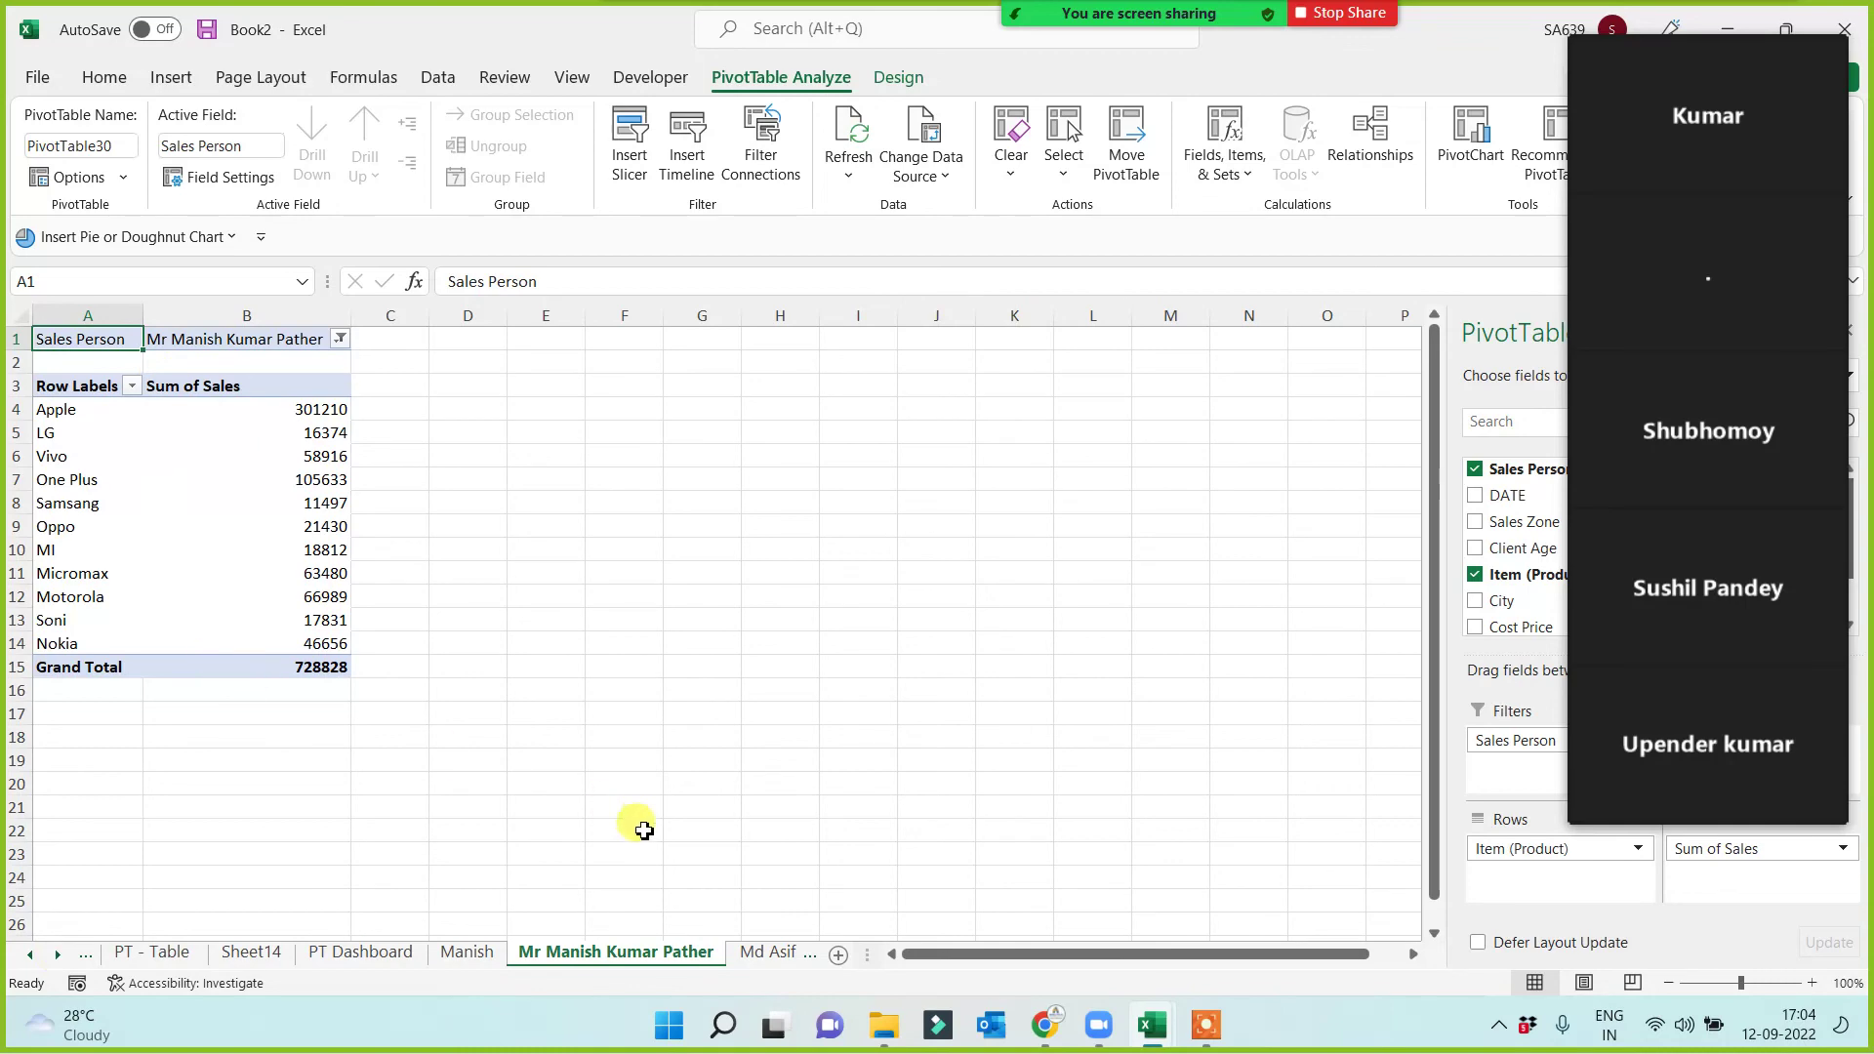
{"action": "left_click", "coordinate": [767, 954]}
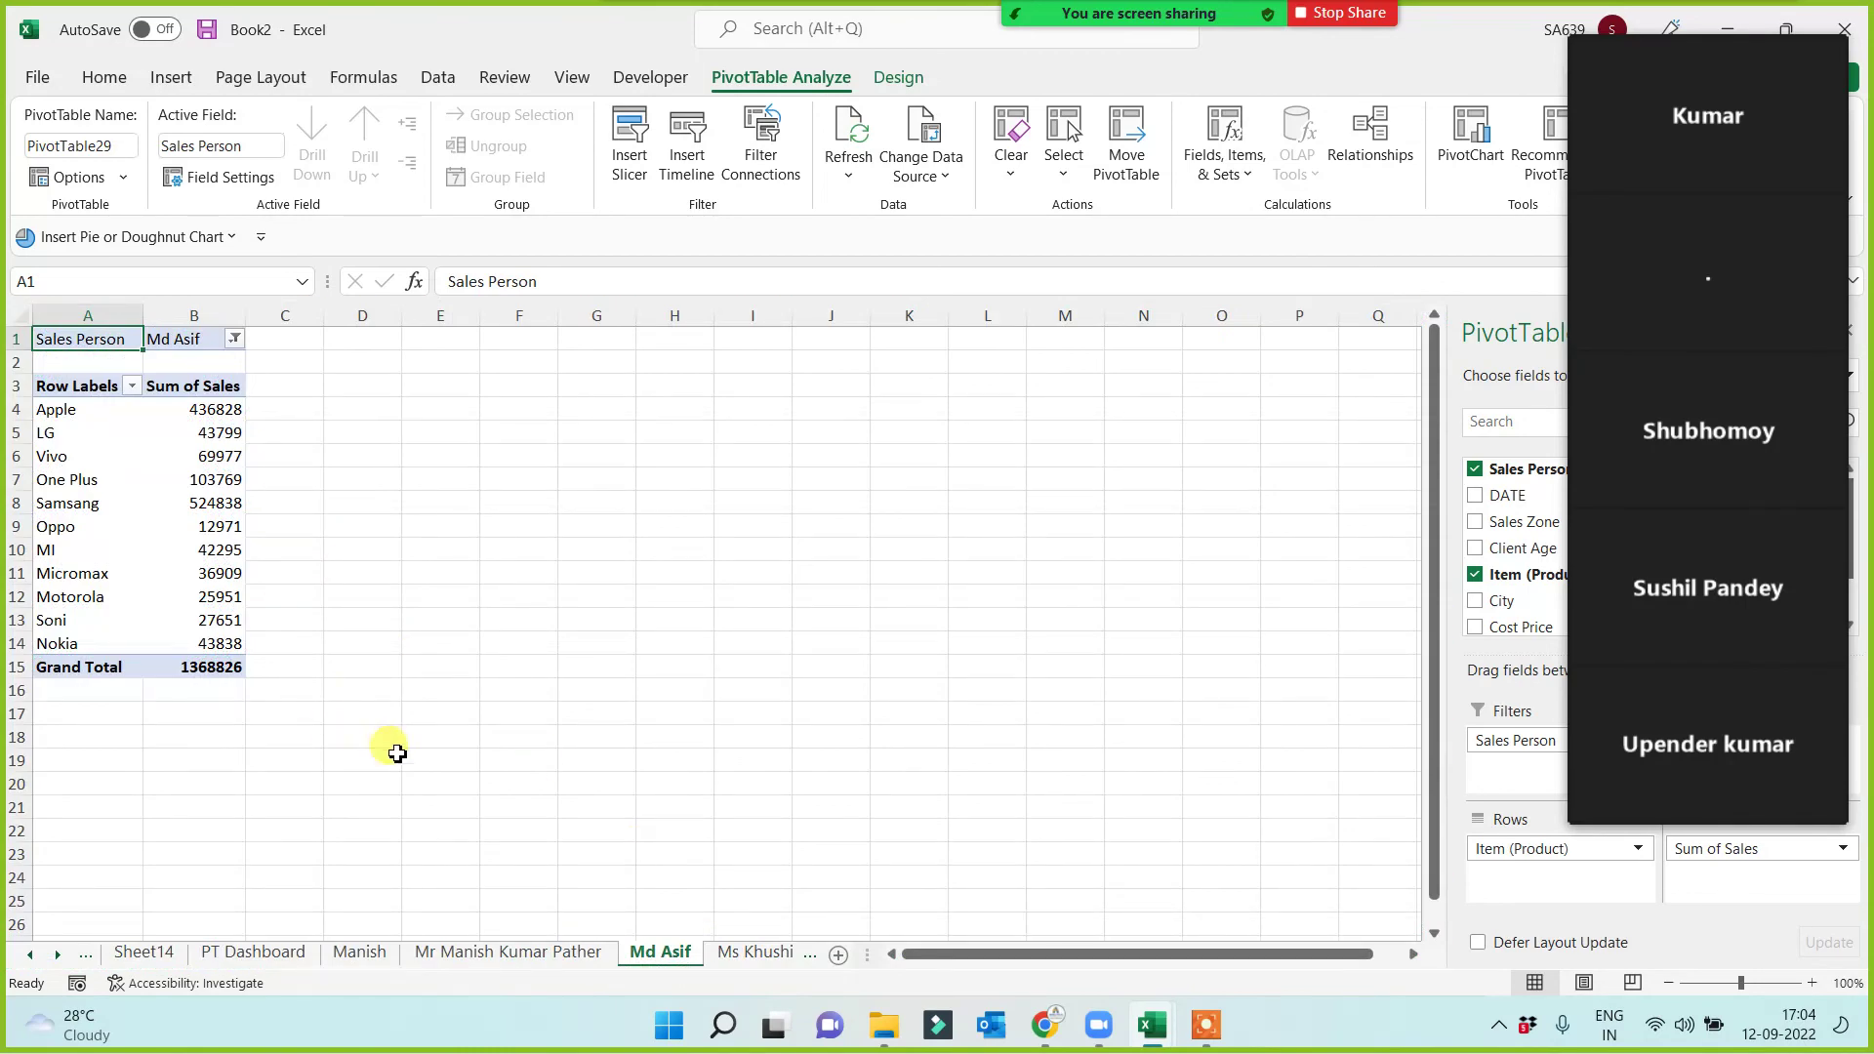
{"action": "left_click", "coordinate": [756, 952]}
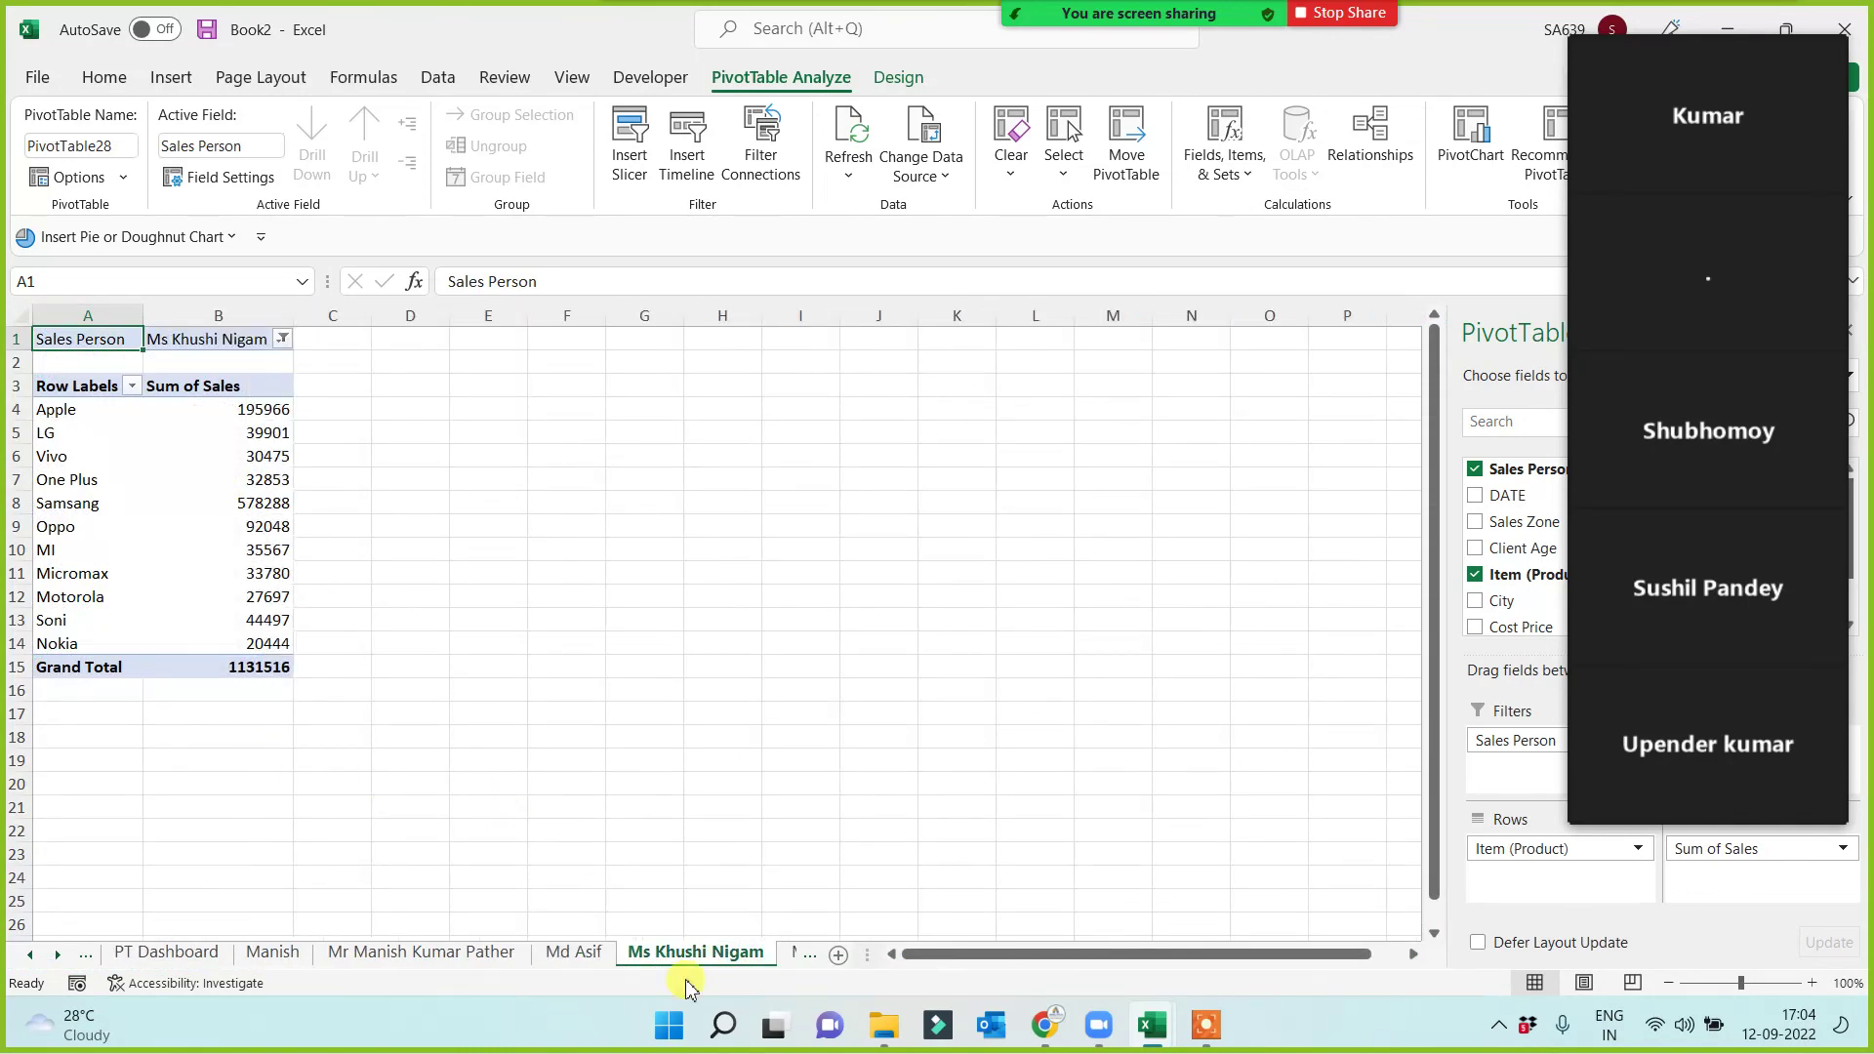
{"action": "left_click", "coordinate": [58, 955]}
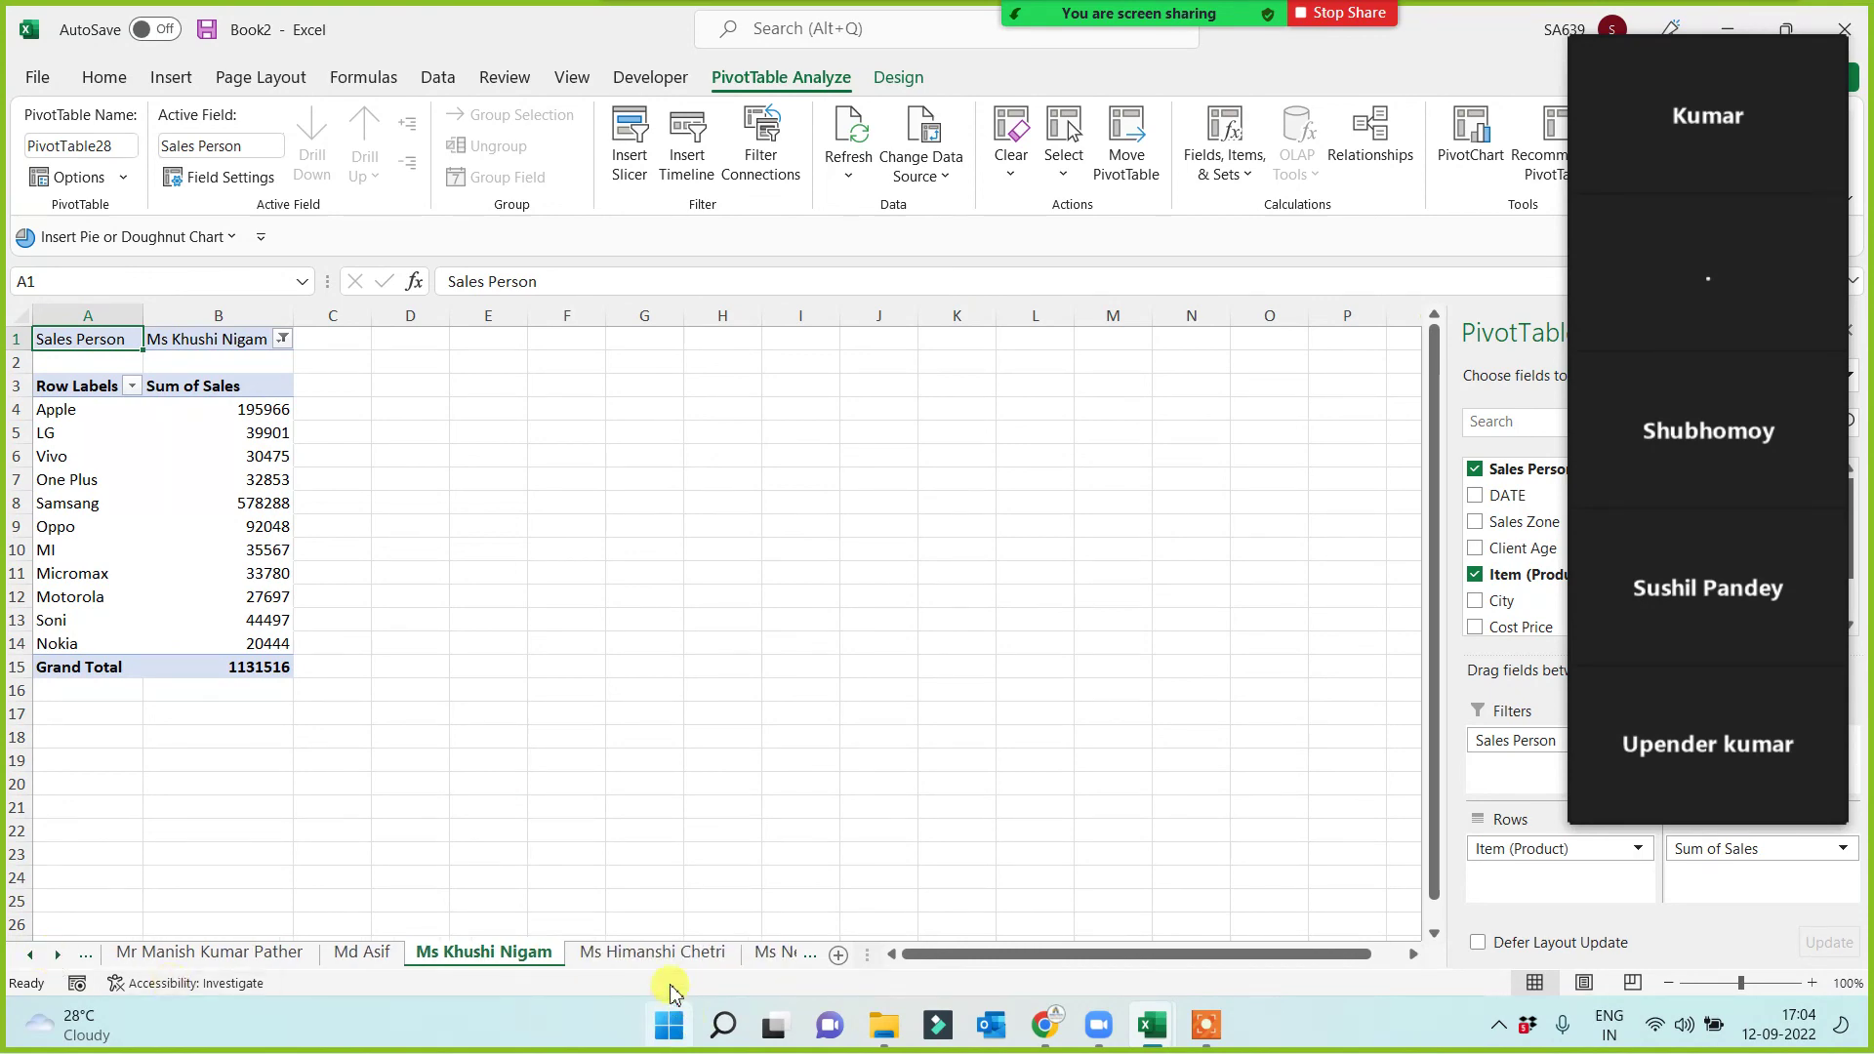
{"action": "left_click", "coordinate": [649, 952]}
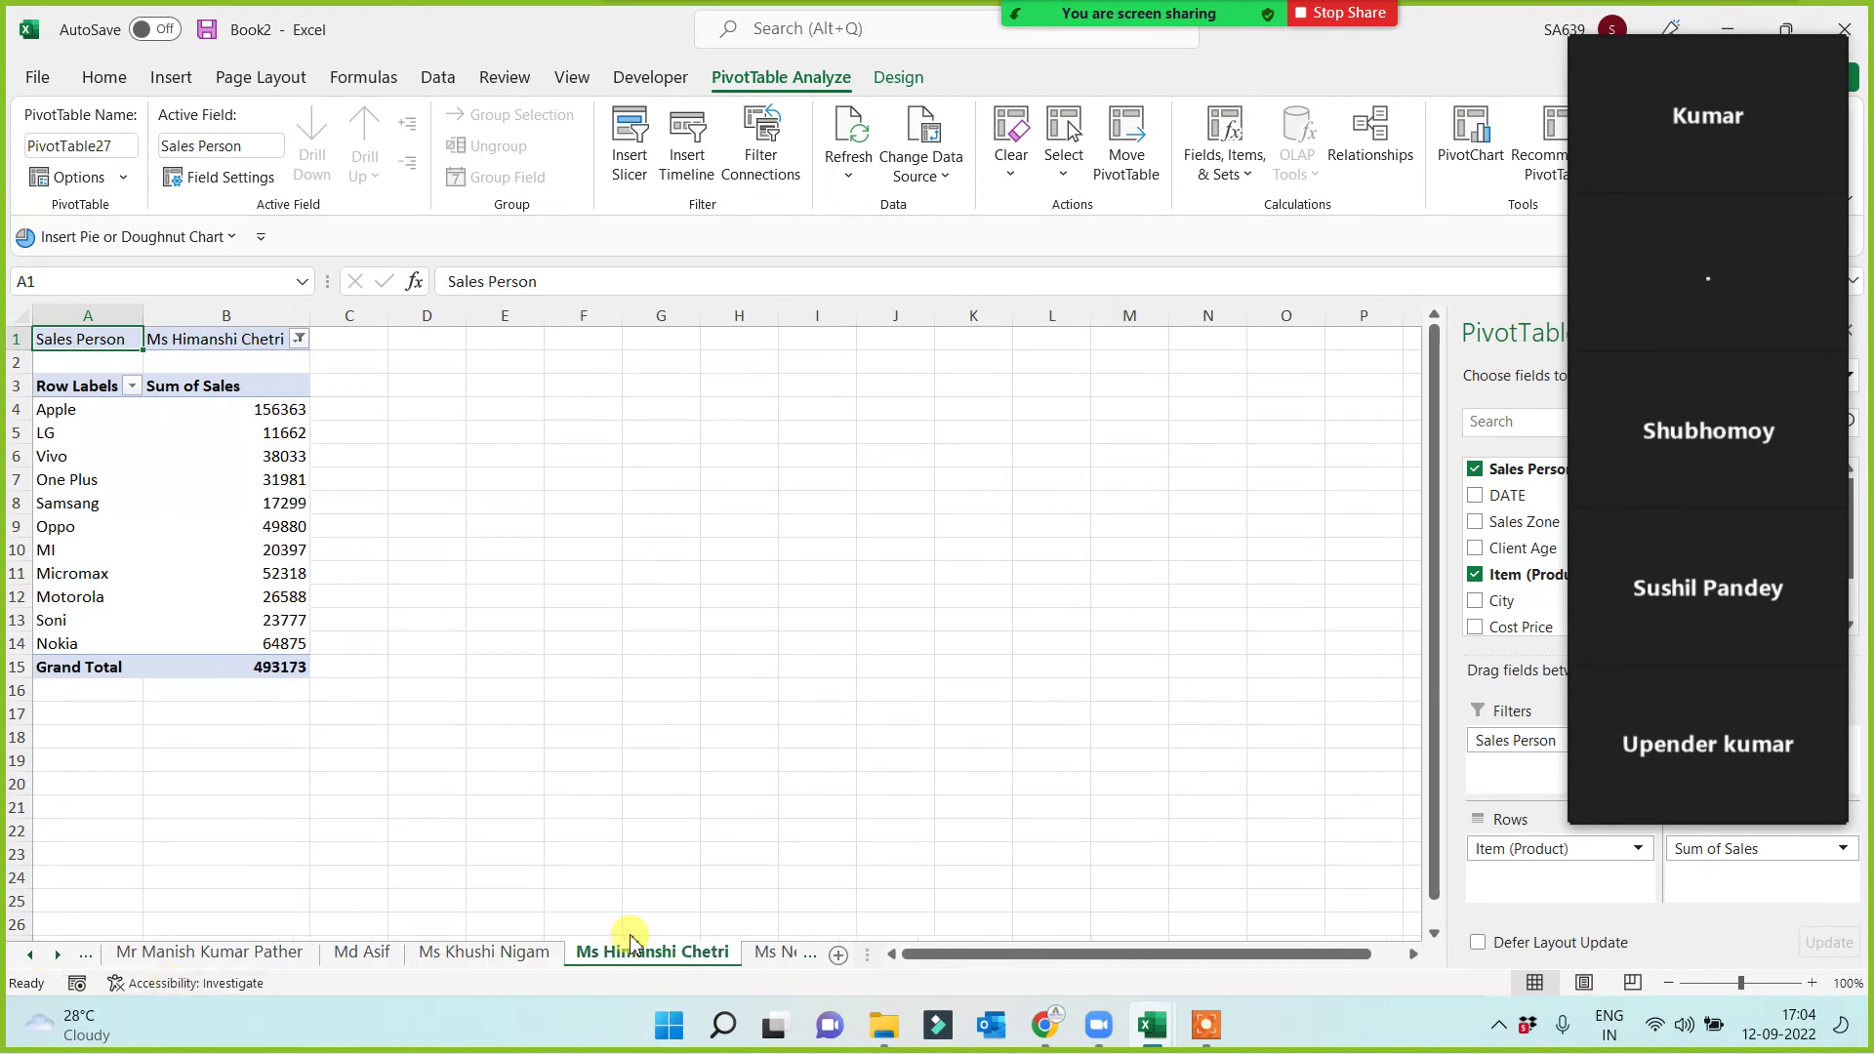
{"action": "left_click", "coordinate": [777, 953]}
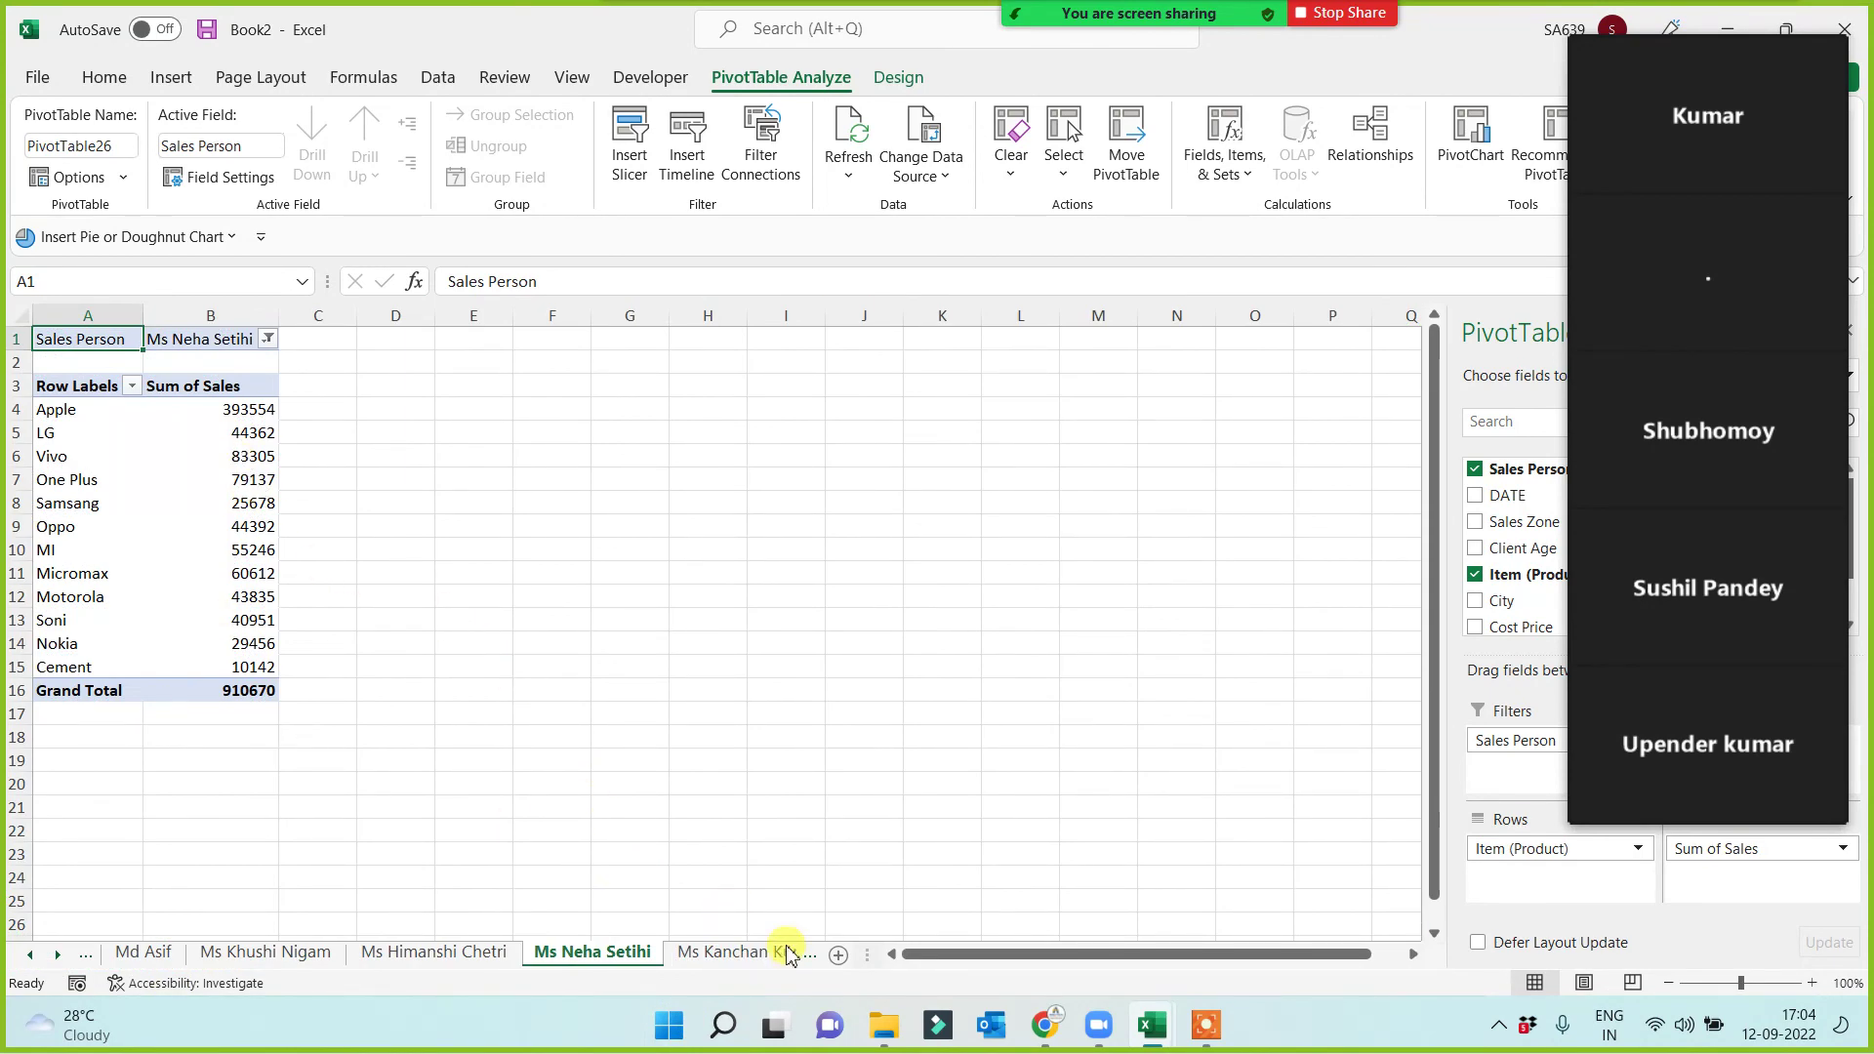
{"action": "left_click", "coordinate": [745, 952]}
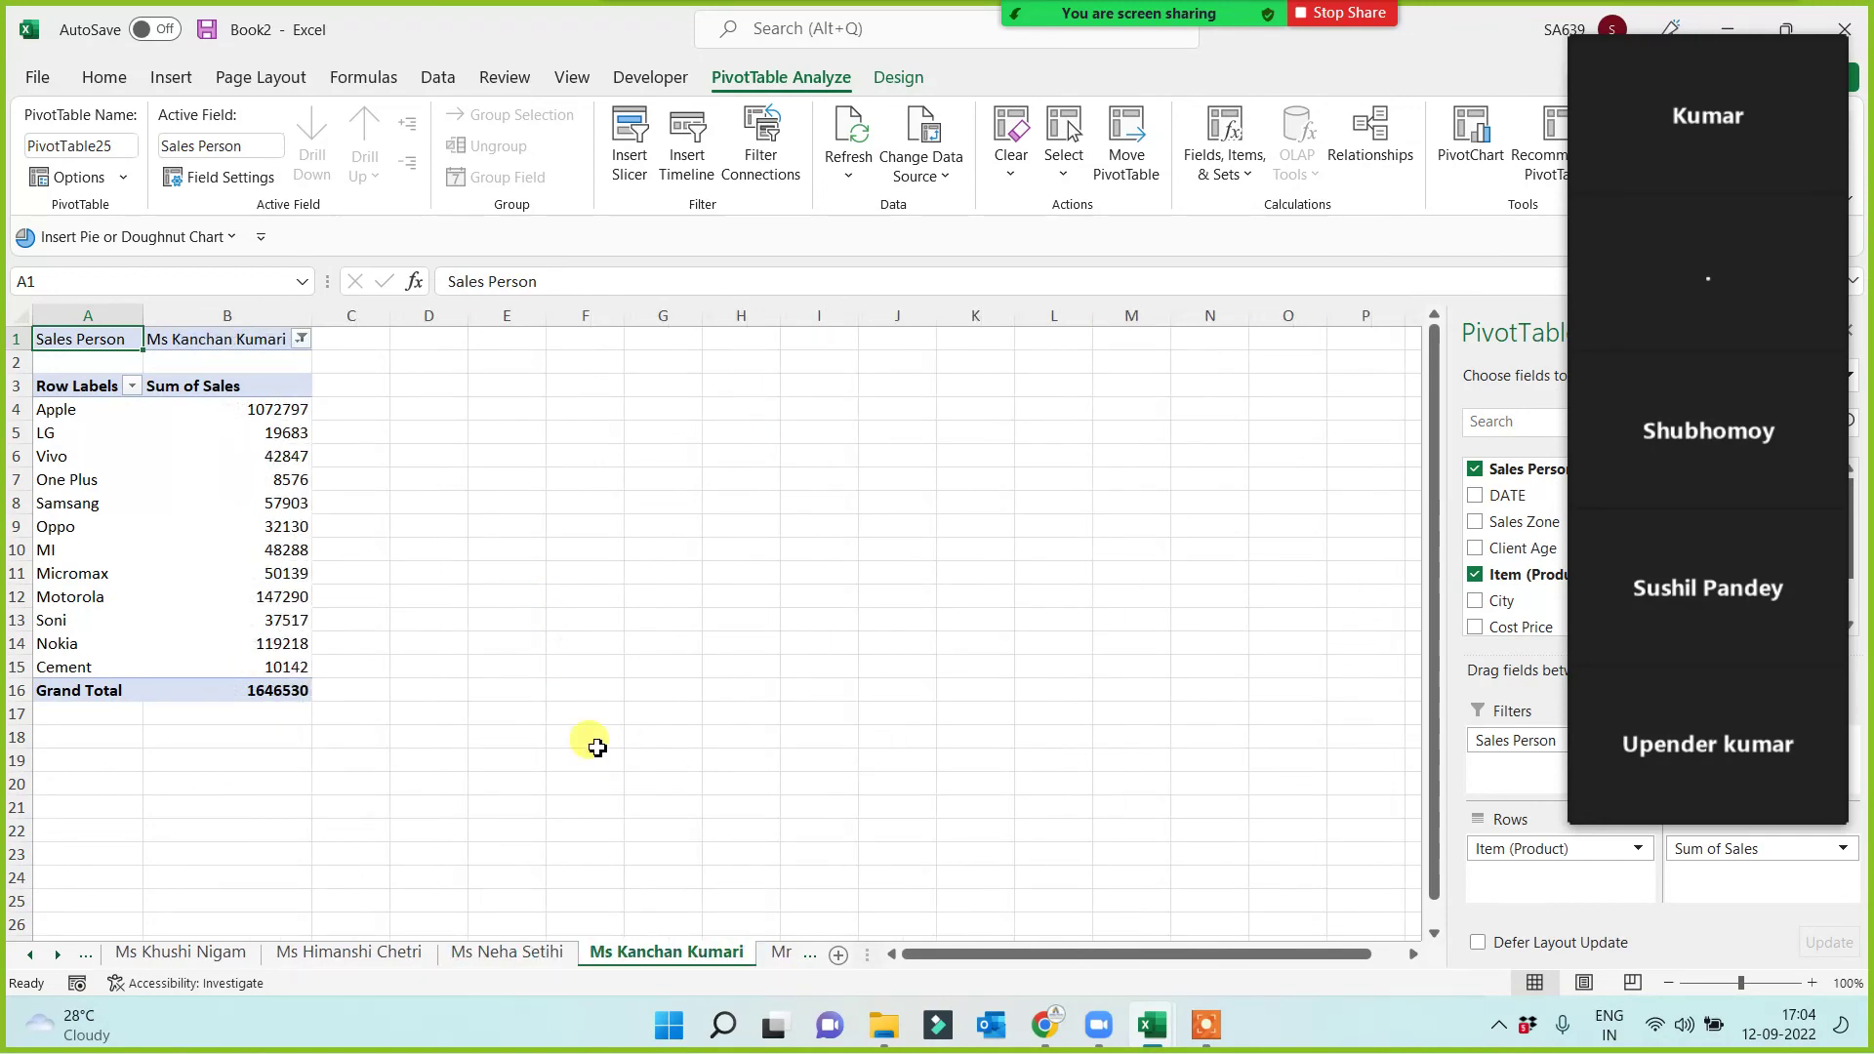
{"action": "left_click", "coordinate": [779, 953]}
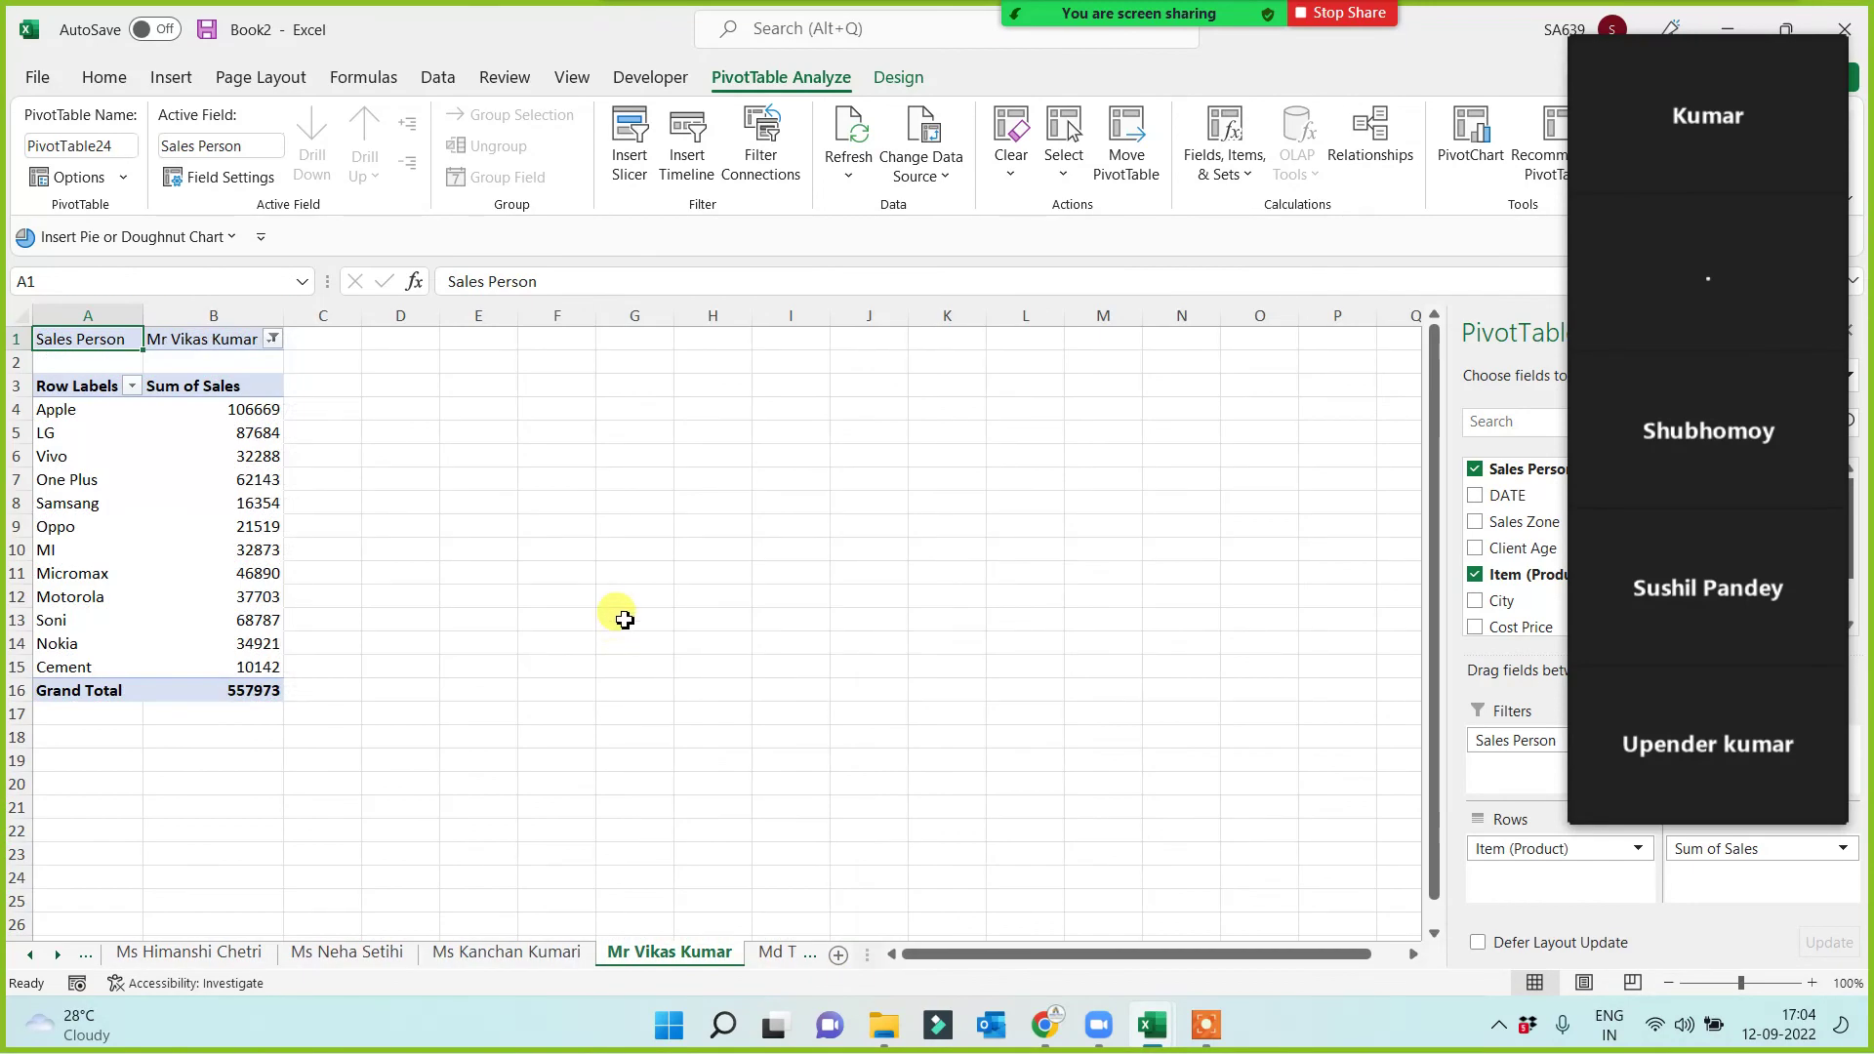
Save the workbook as "Pivot TAble - Day 3" in the Class Work Data folder on the Analytical (E:) drive.
{"action": "key", "text": "ctrl+s"}
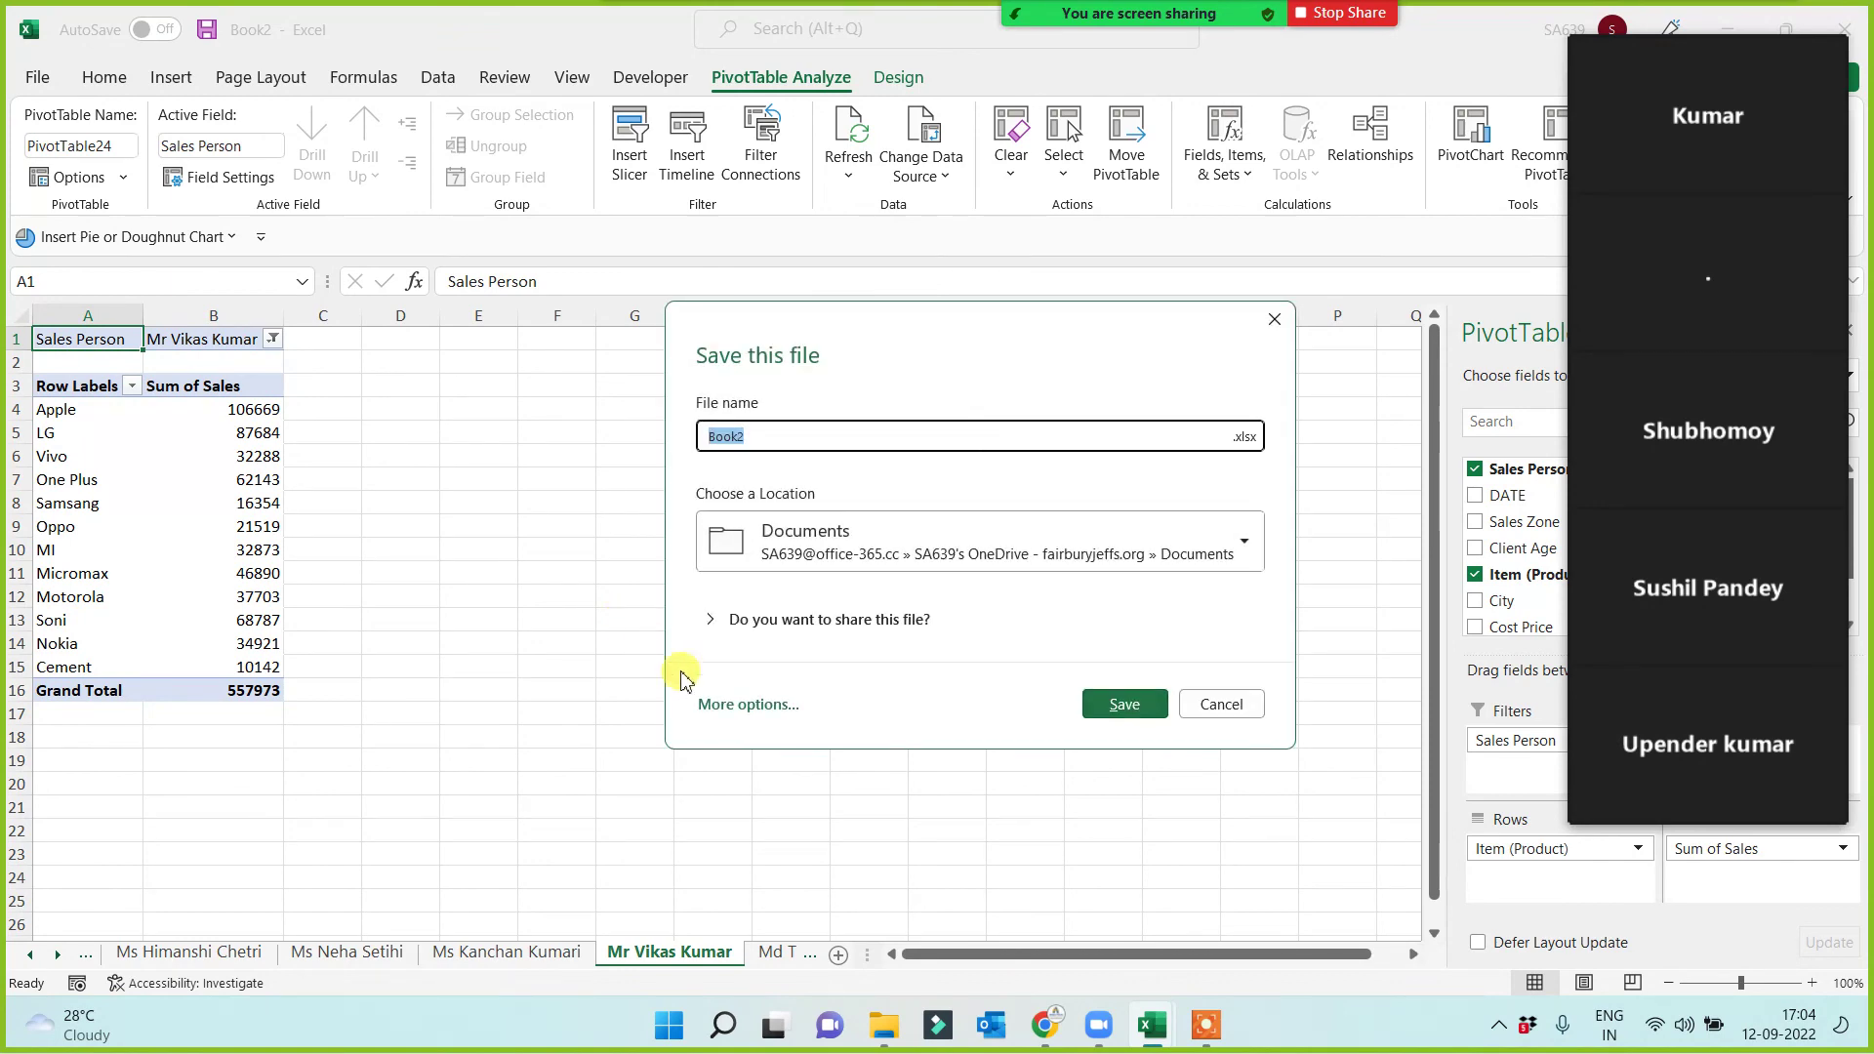
{"action": "left_click", "coordinate": [722, 712]}
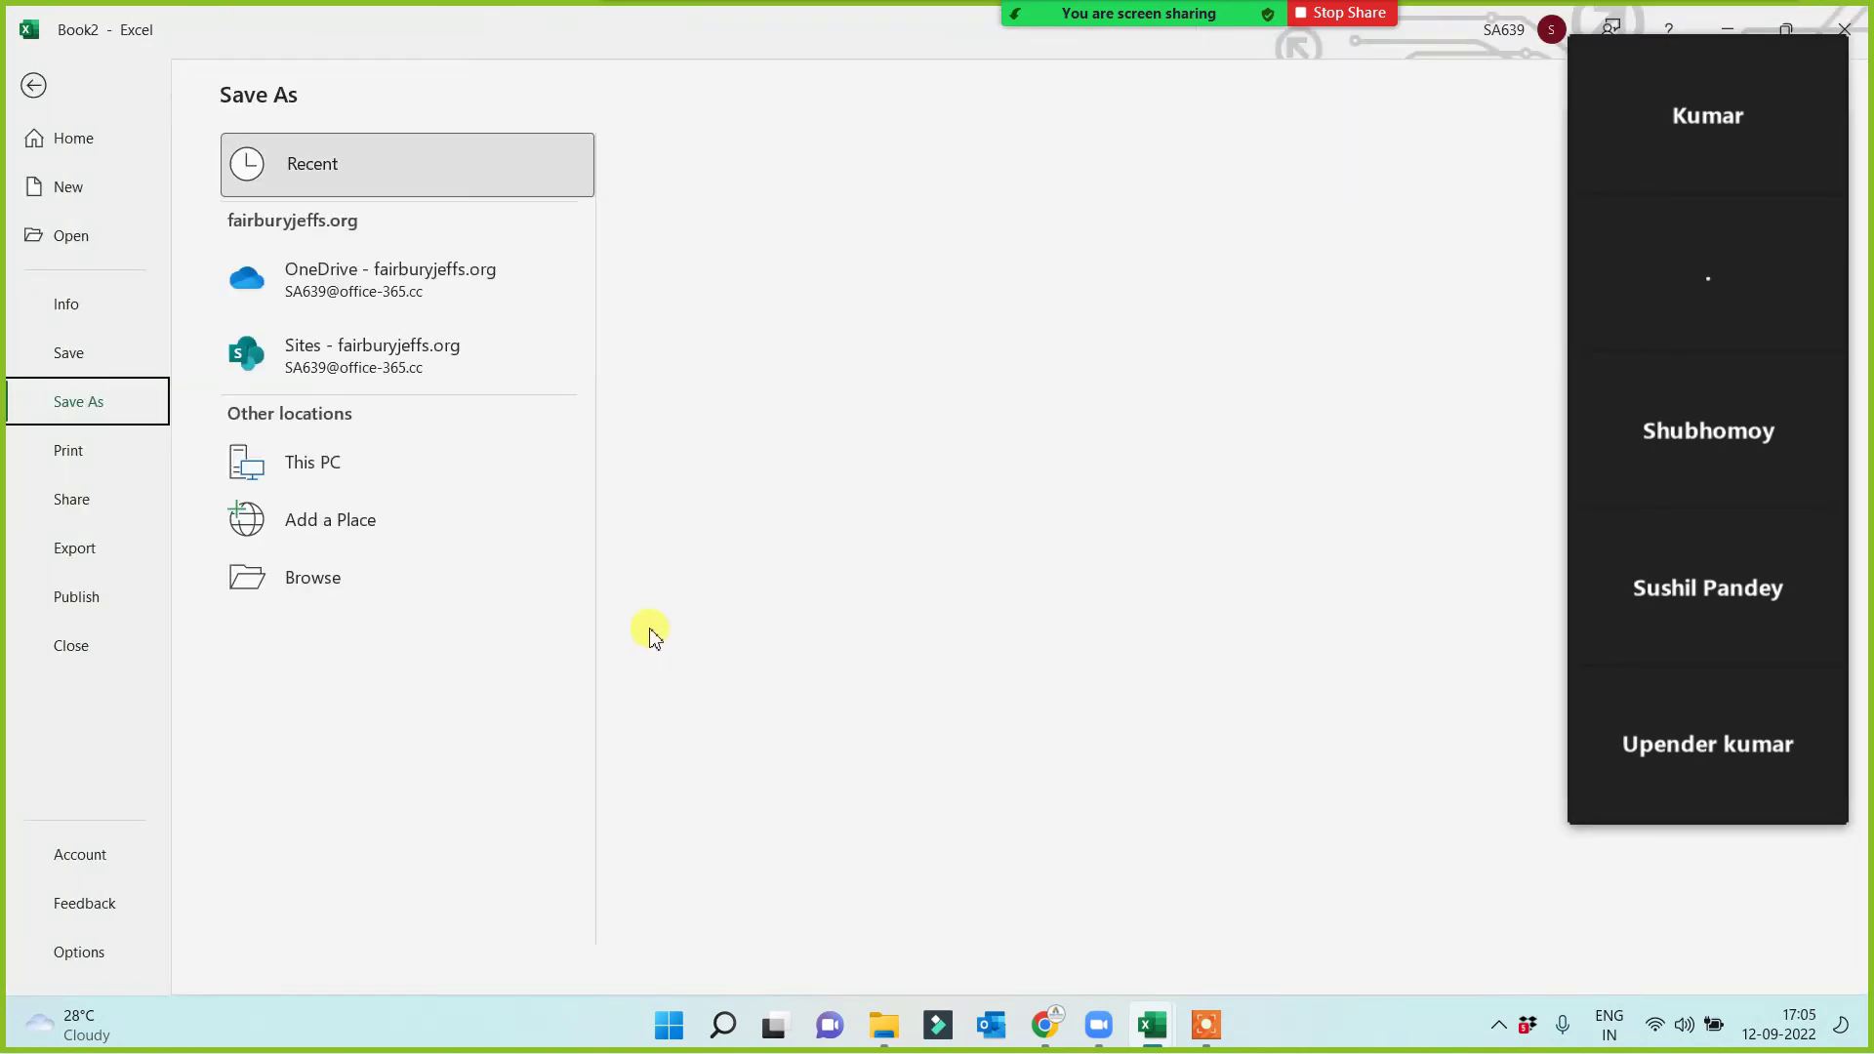
{"action": "left_click", "coordinate": [354, 589]}
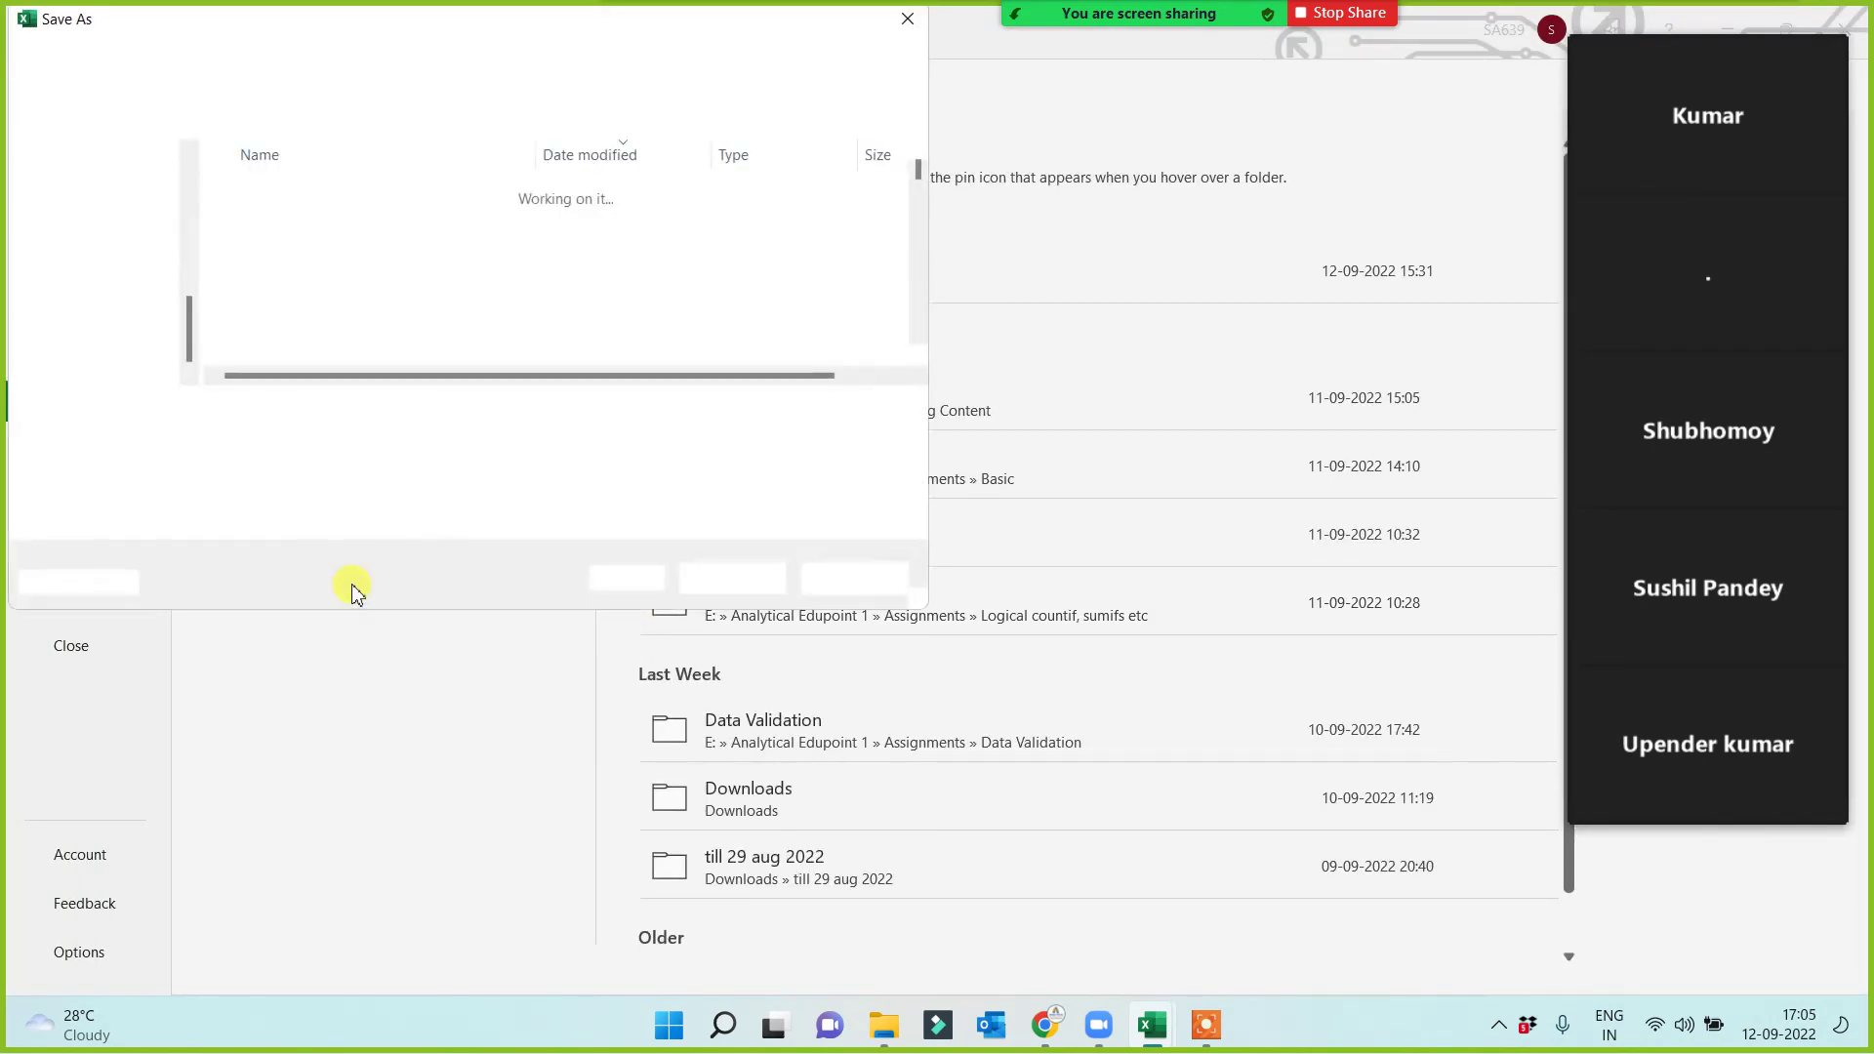
{"action": "type", "text": "Pi"}
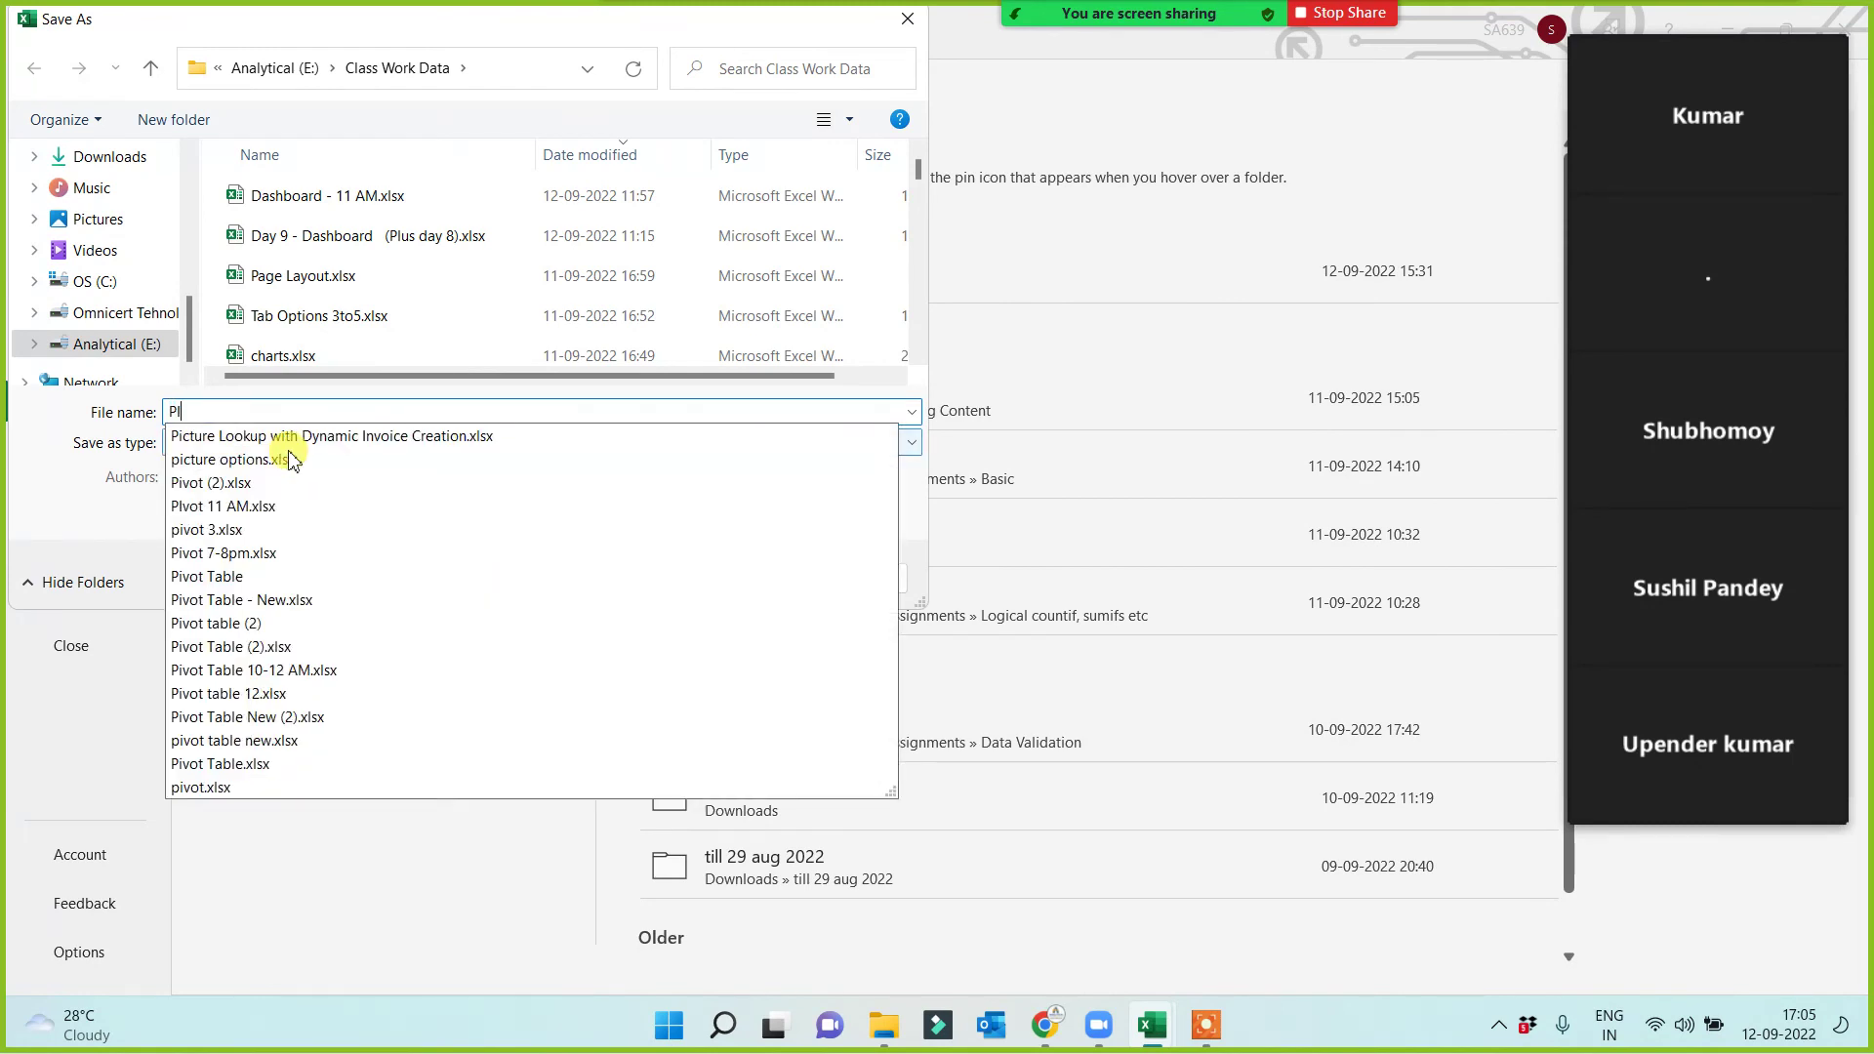
{"action": "key", "text": "BackSpace"}
{"action": "type", "text": "ipot"}
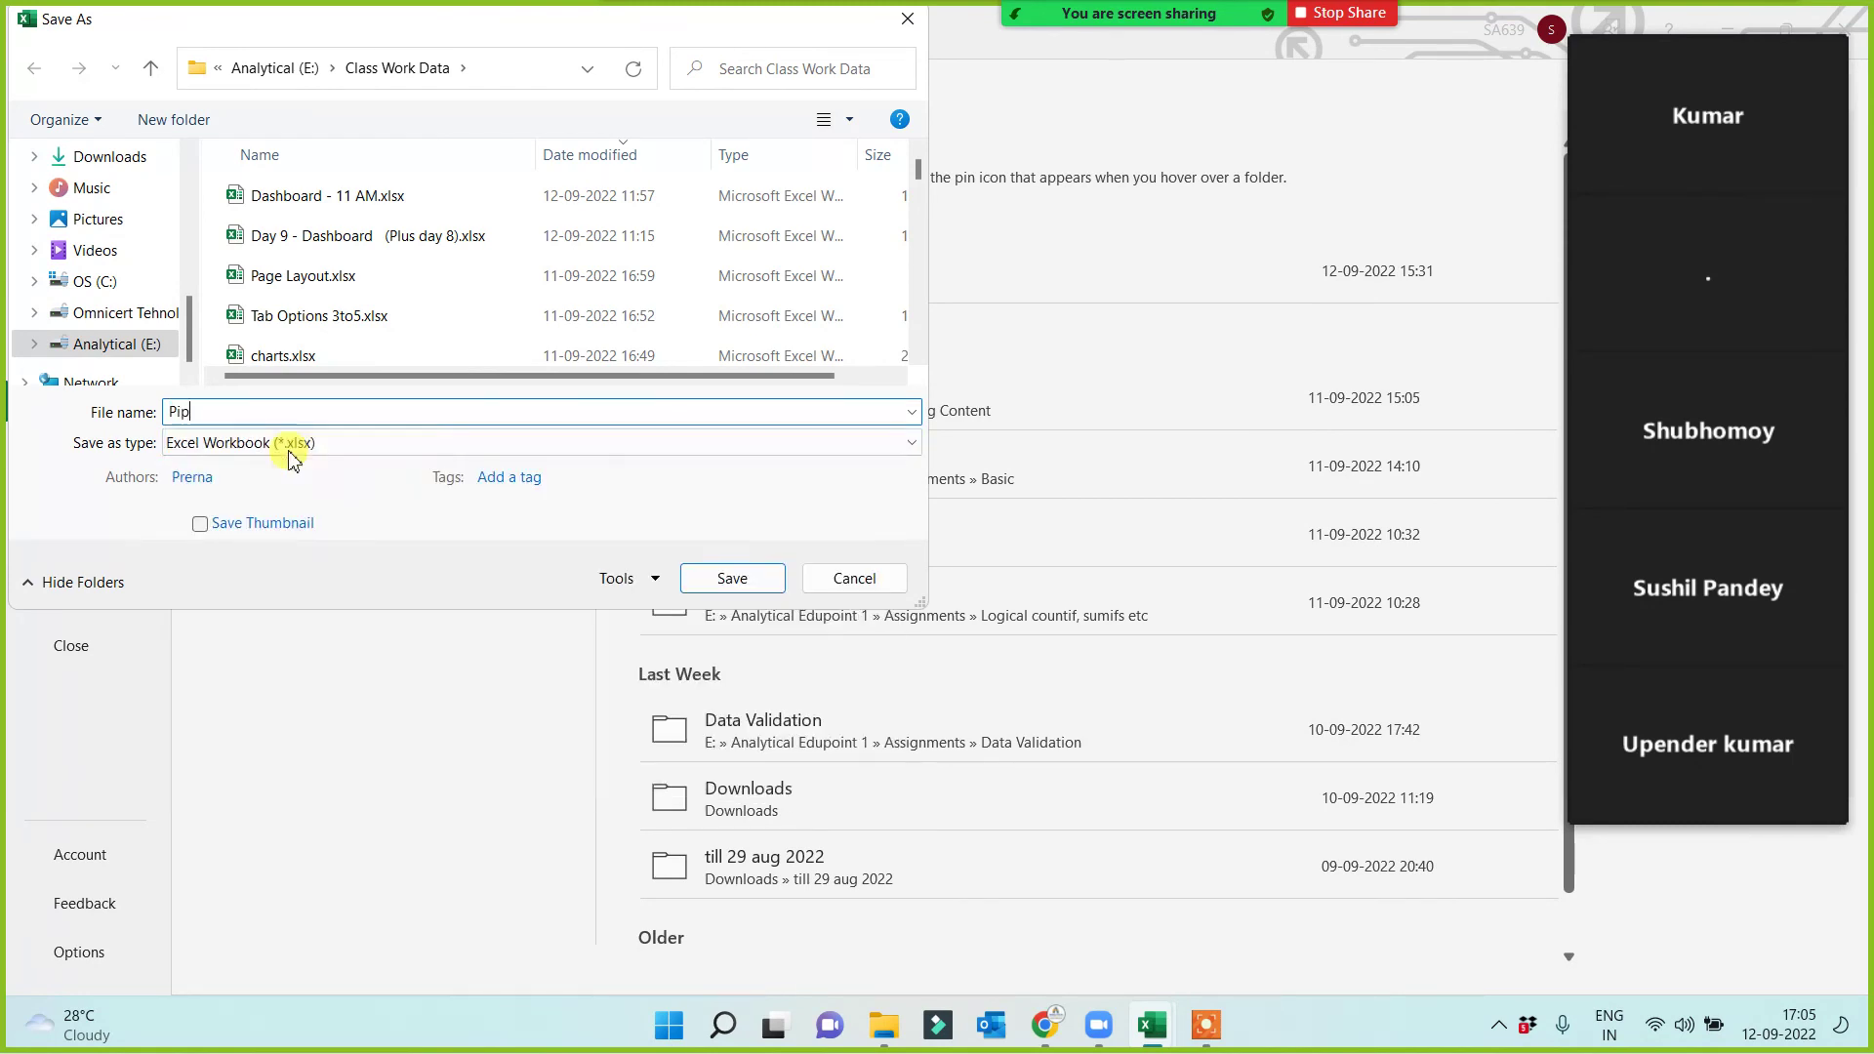
{"action": "key", "text": "BackSpace"}
{"action": "key", "text": "BackSpace"}
{"action": "key", "text": "BackSpace"}
{"action": "key", "text": "BackSpace"}
{"action": "type", "text": "vo"}
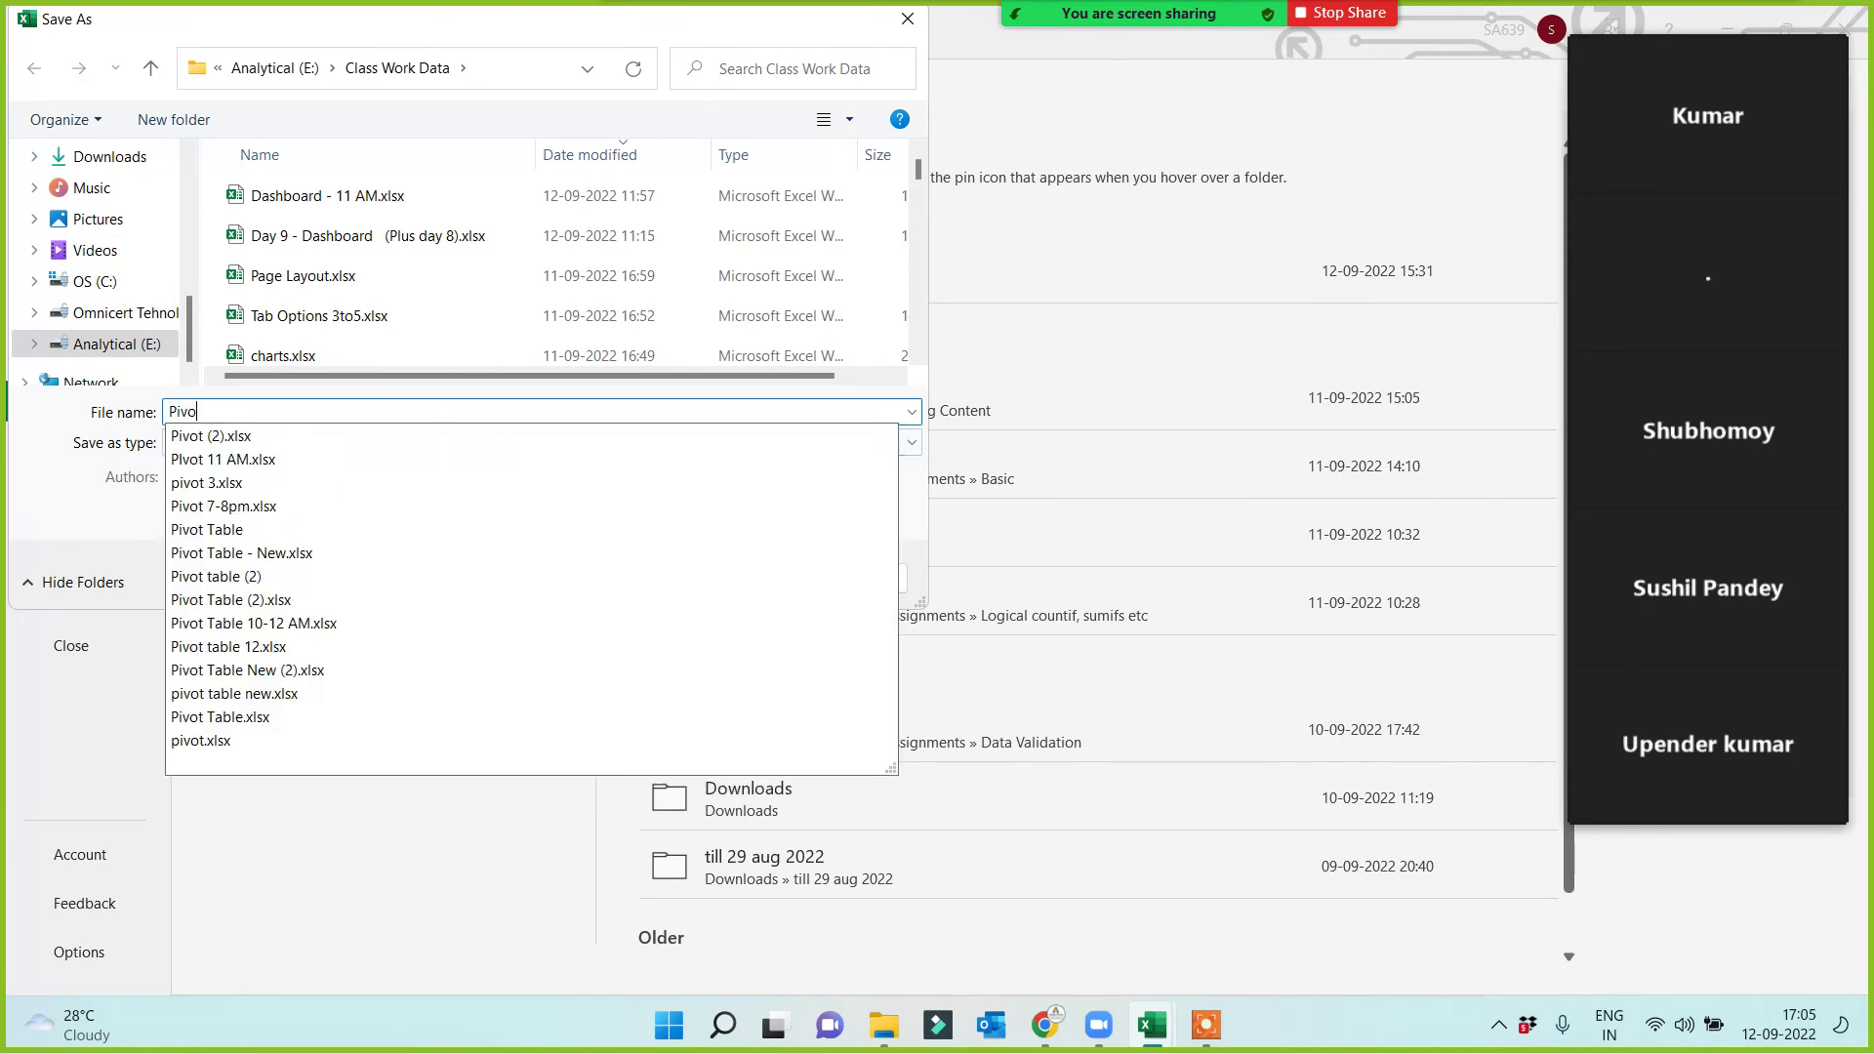
{"action": "type", "text": "t TAble "}
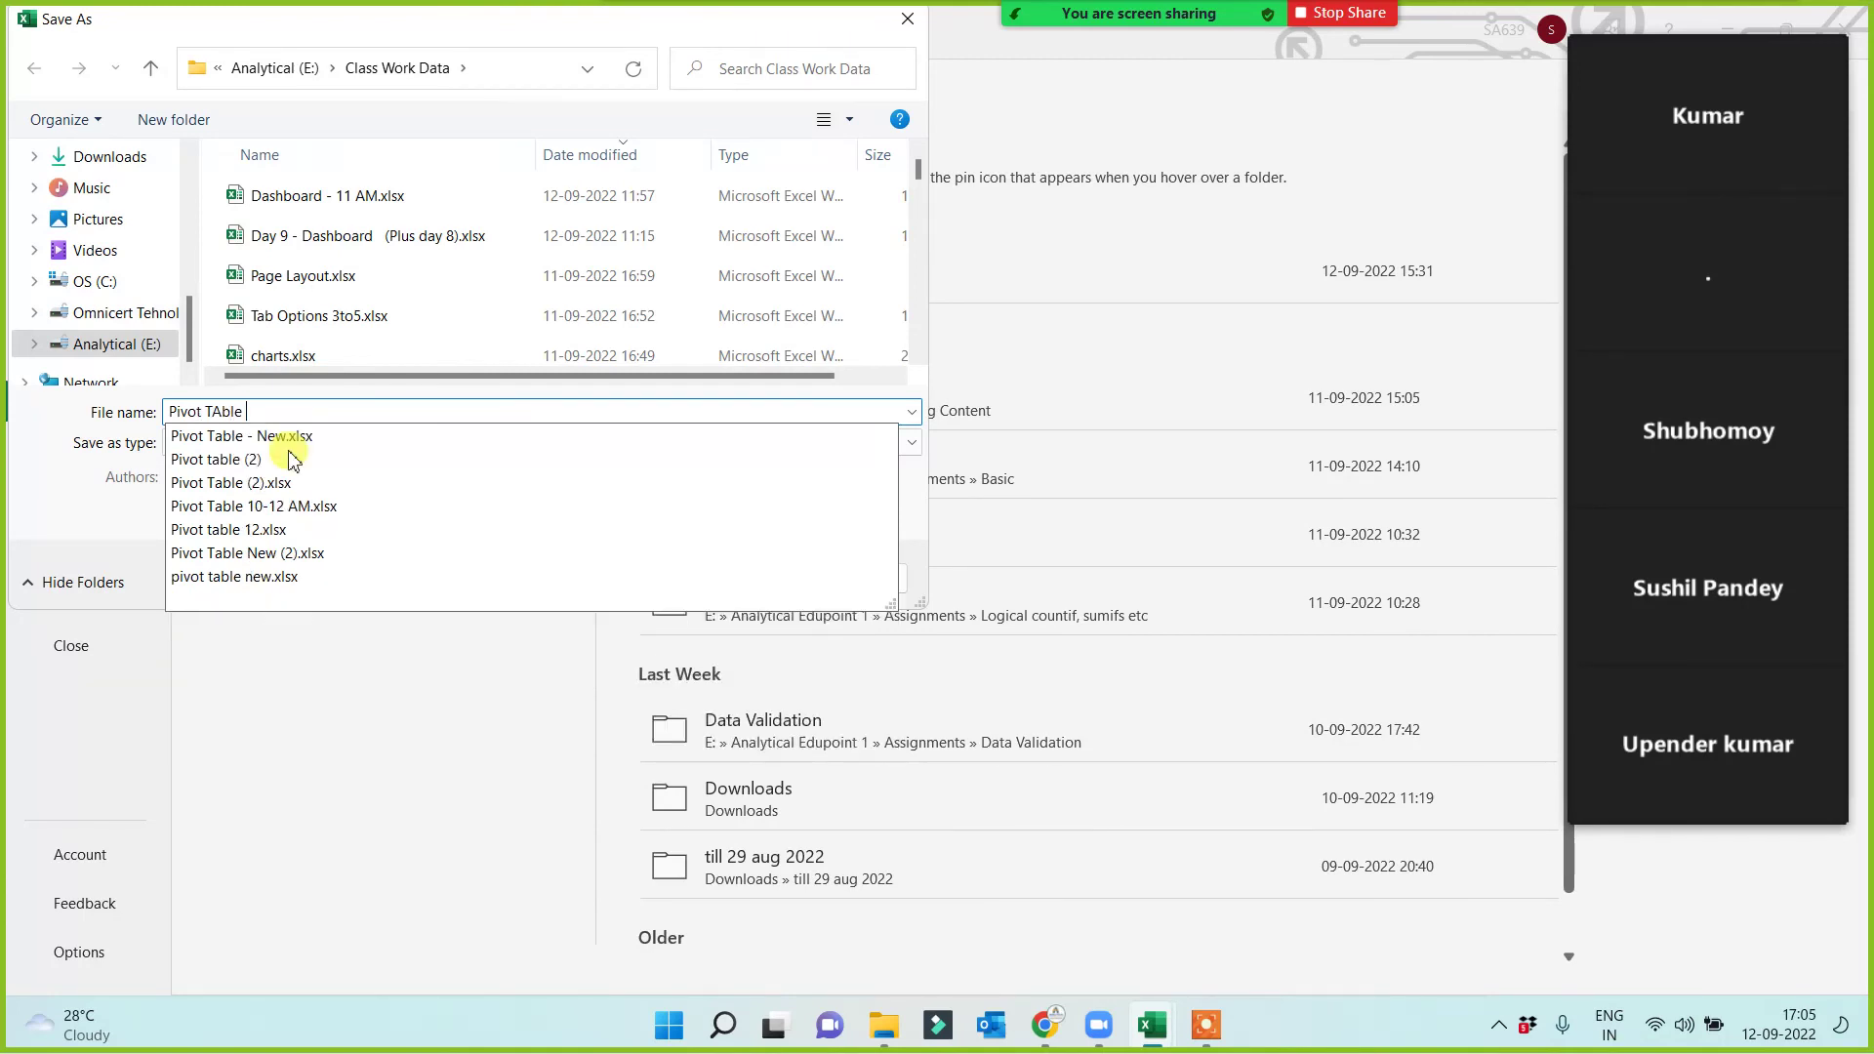
{"action": "type", "text": "- Day 3"}
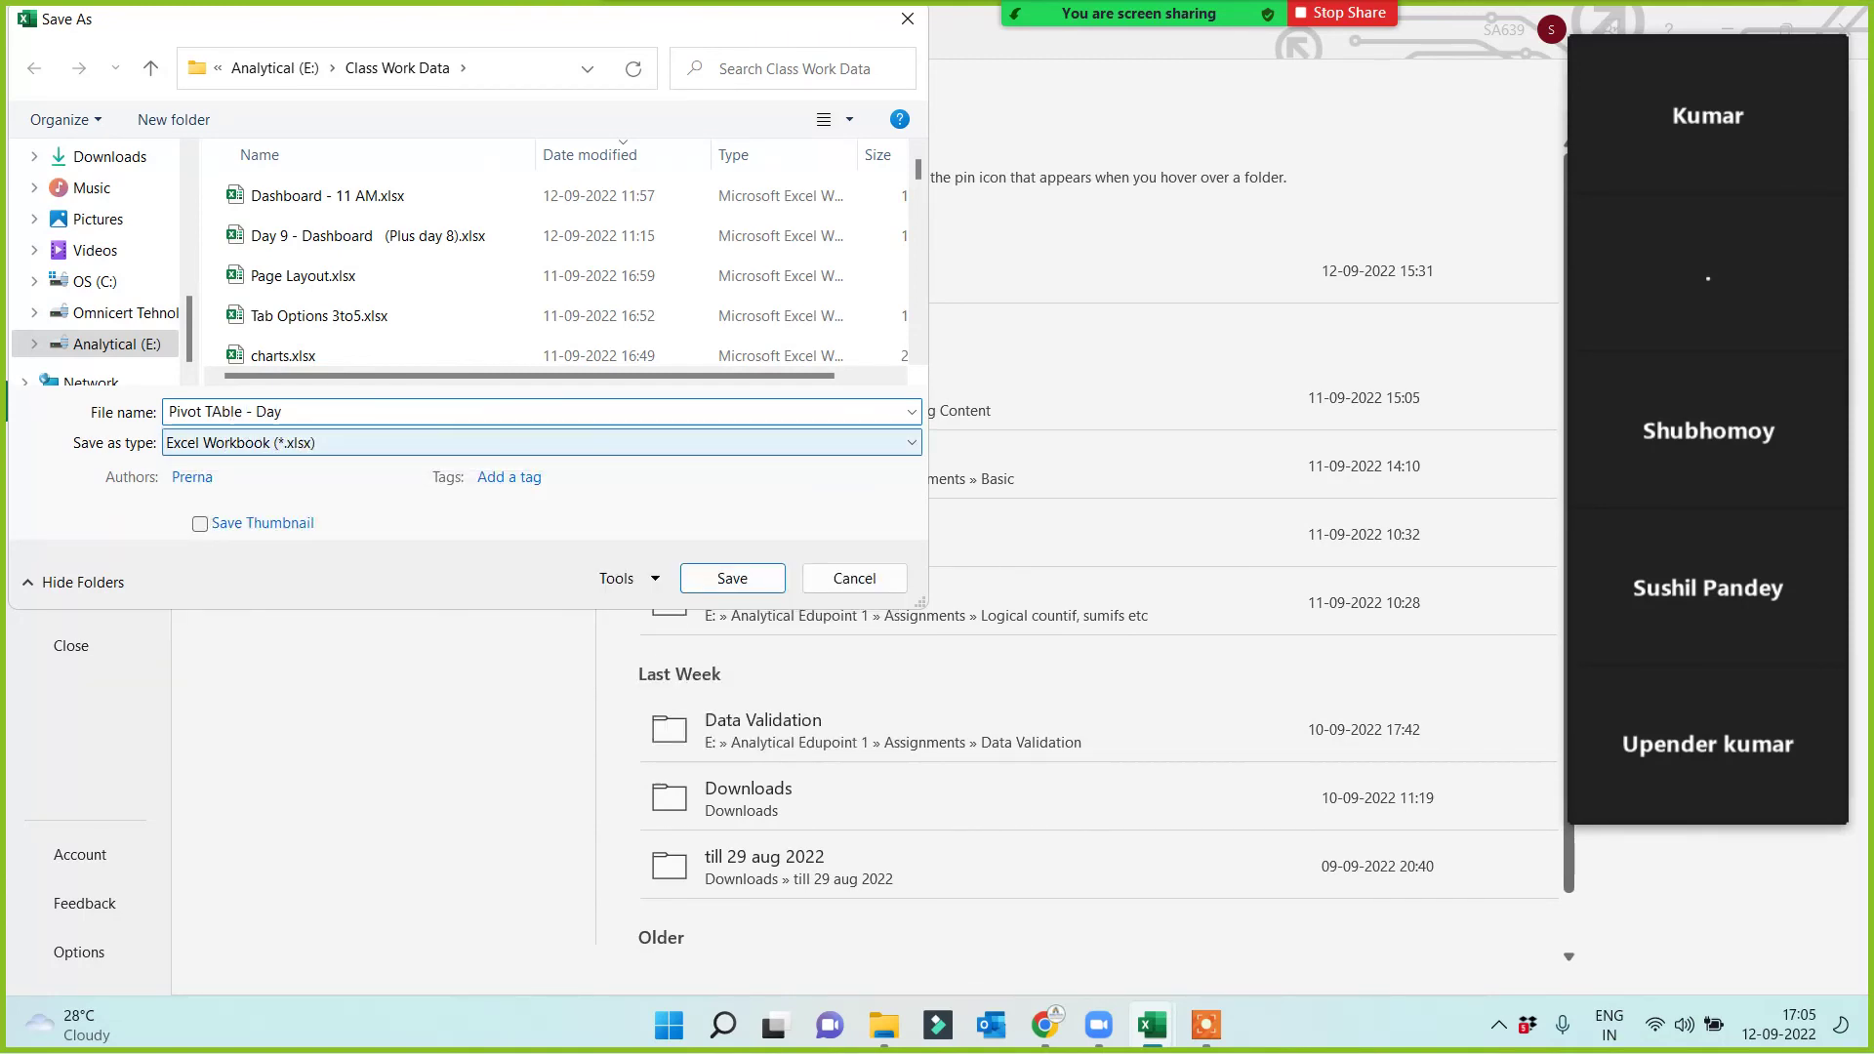
{"action": "left_click", "coordinate": [727, 578]}
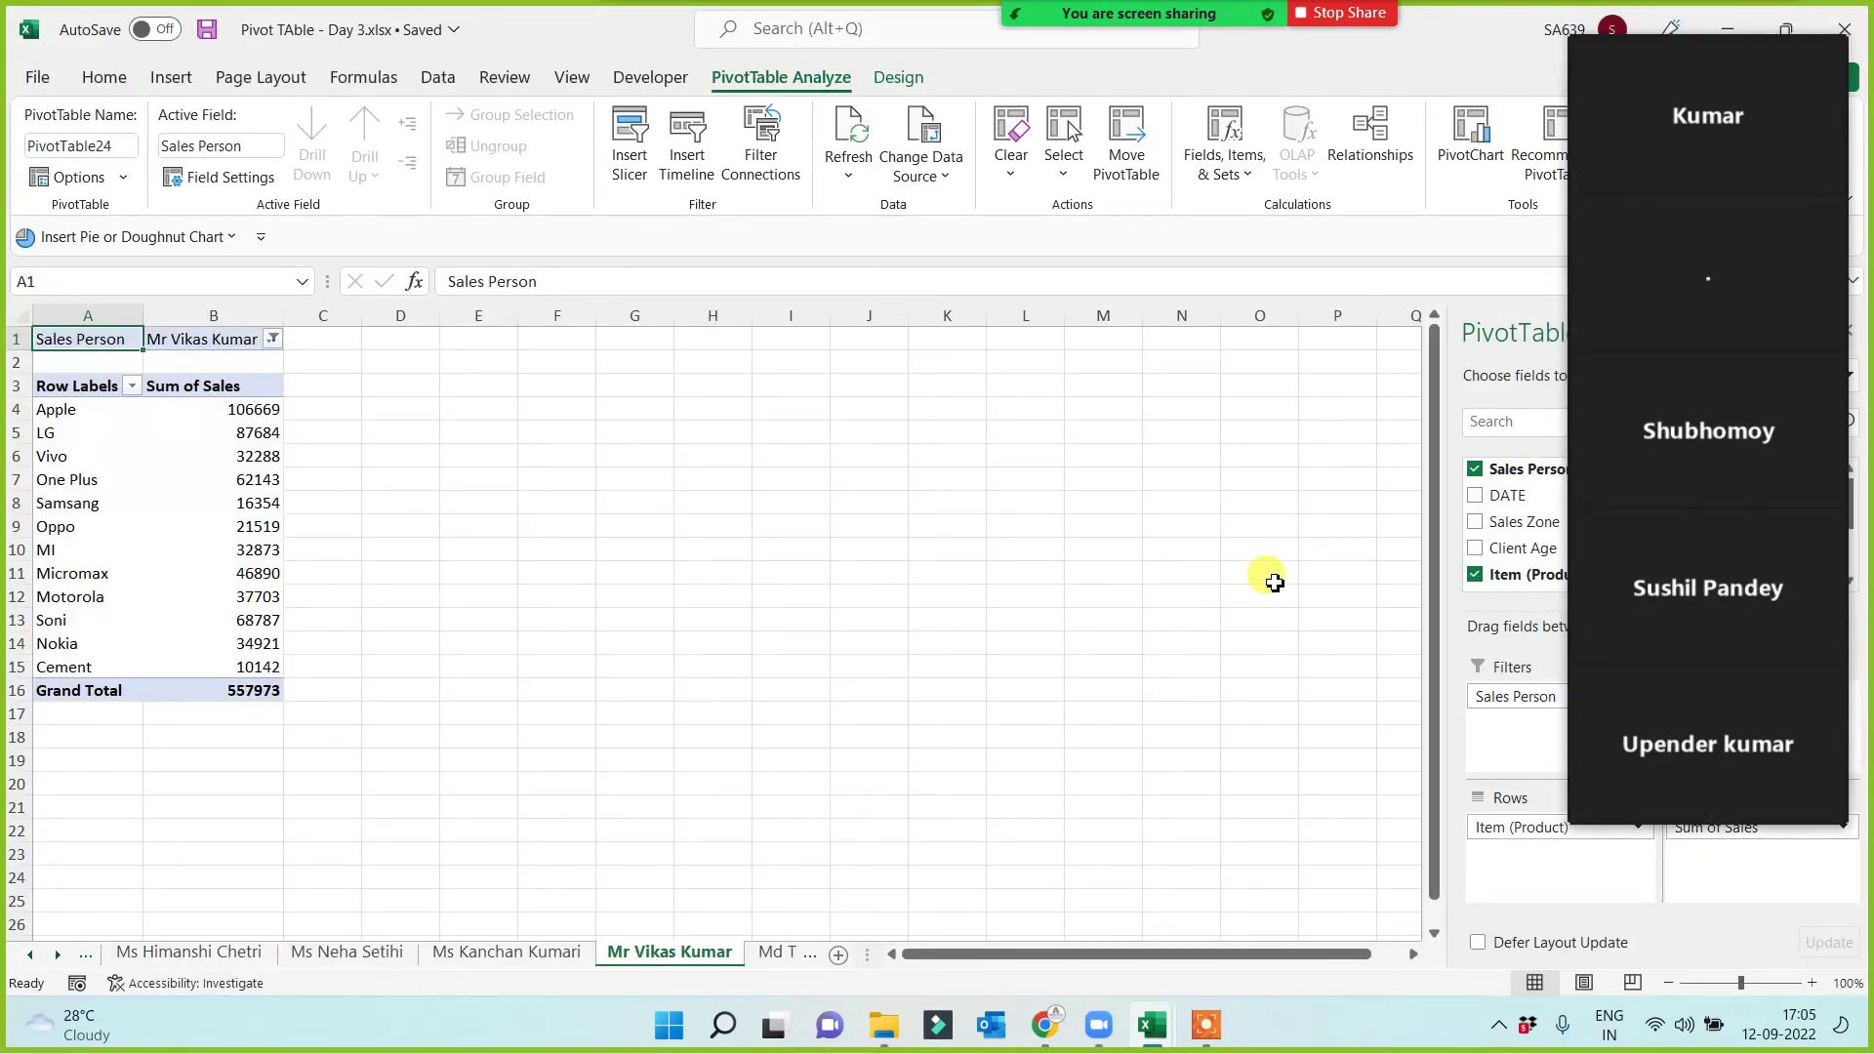
{"action": "left_click", "coordinate": [1207, 1025]}
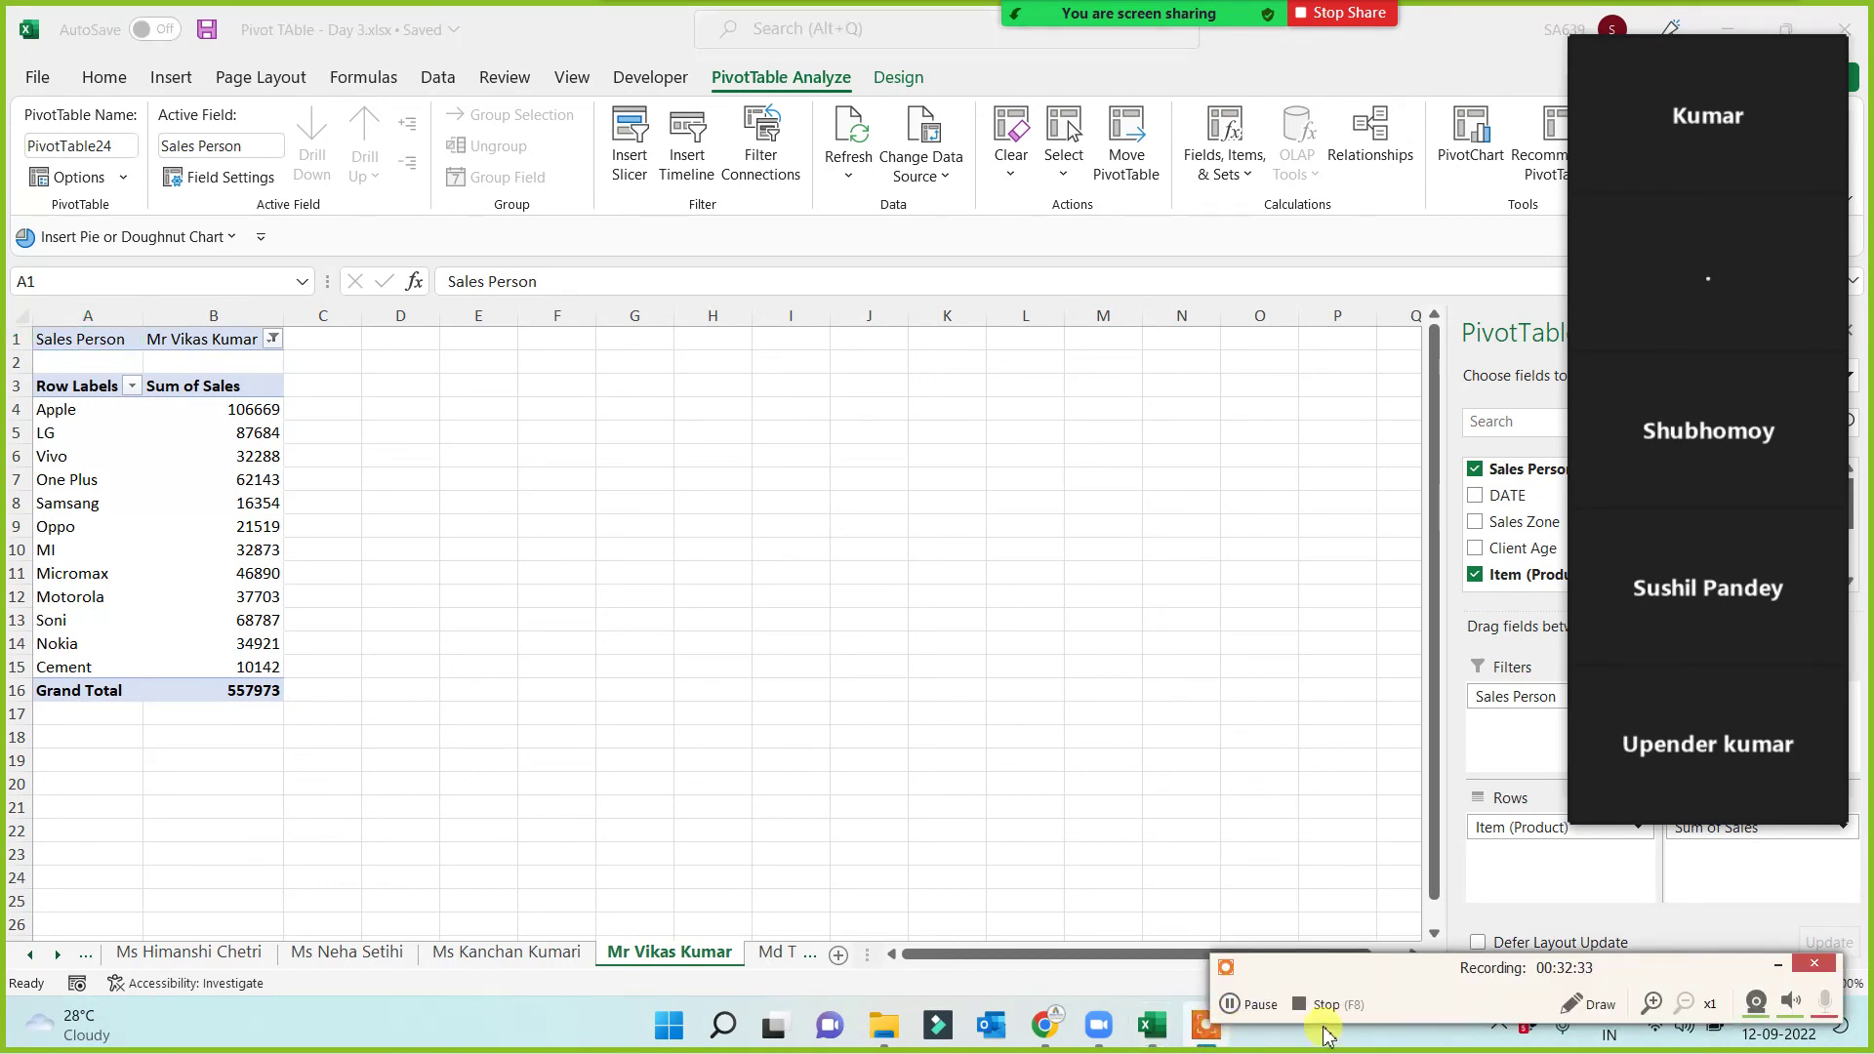